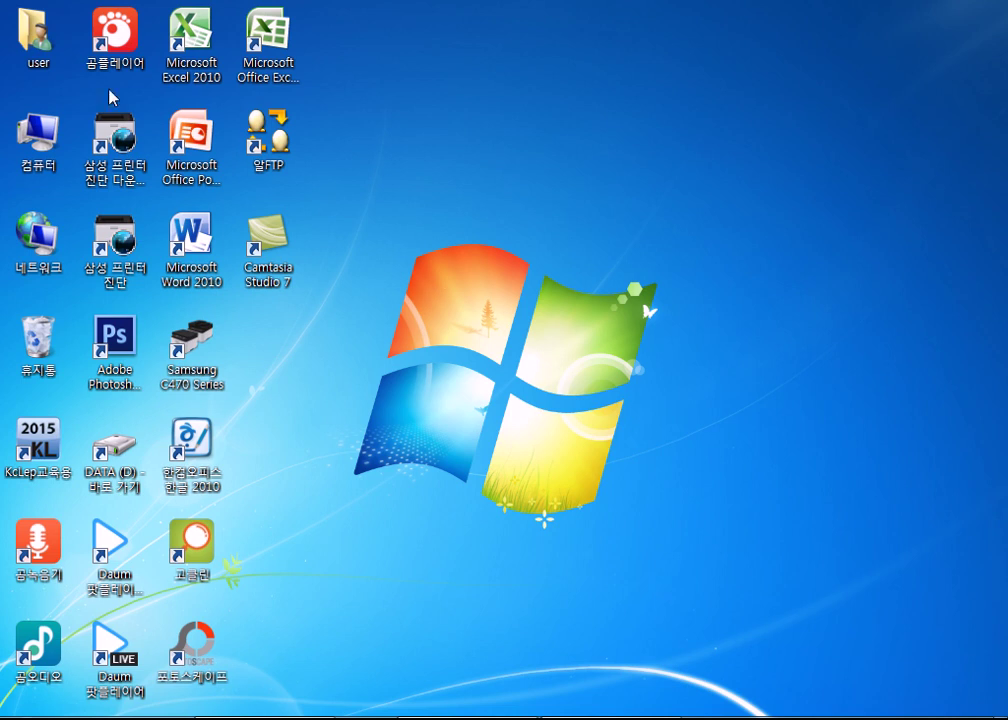
# - Examine the desktop's system icons and the program shortcuts for Excel, PowerPoint and 한컴오피스 한글 2010
pyautogui.moveTo(56, 3); pyautogui.dragTo(29, 330)
pyautogui.click(38, 240)
pyautogui.click(50, 355)
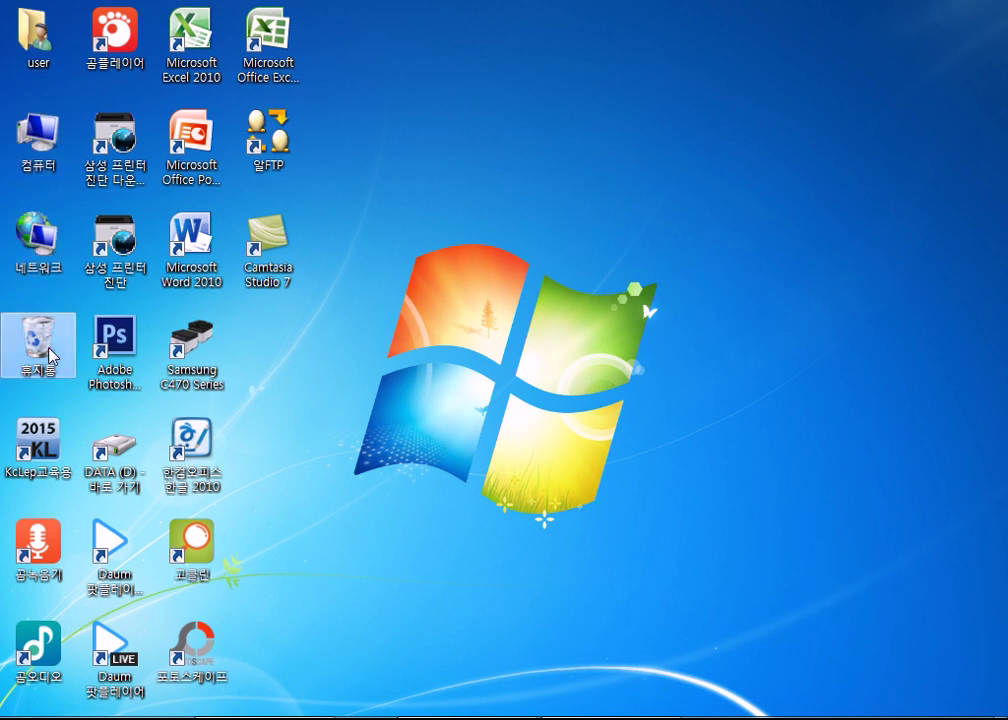
pyautogui.click(190, 142)
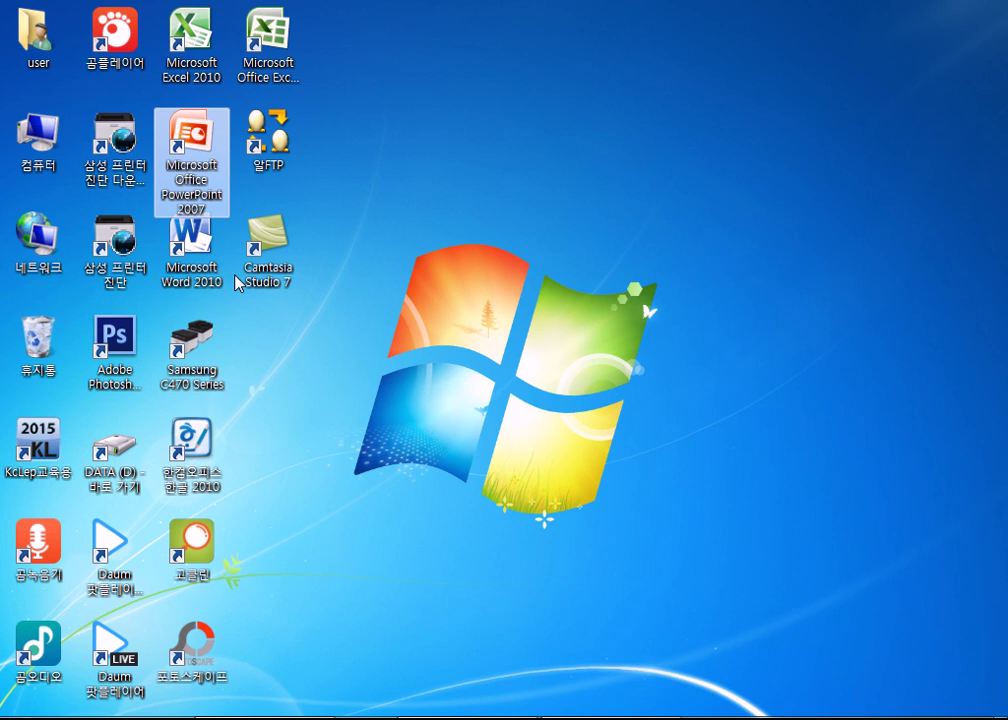
pyautogui.click(340, 387)
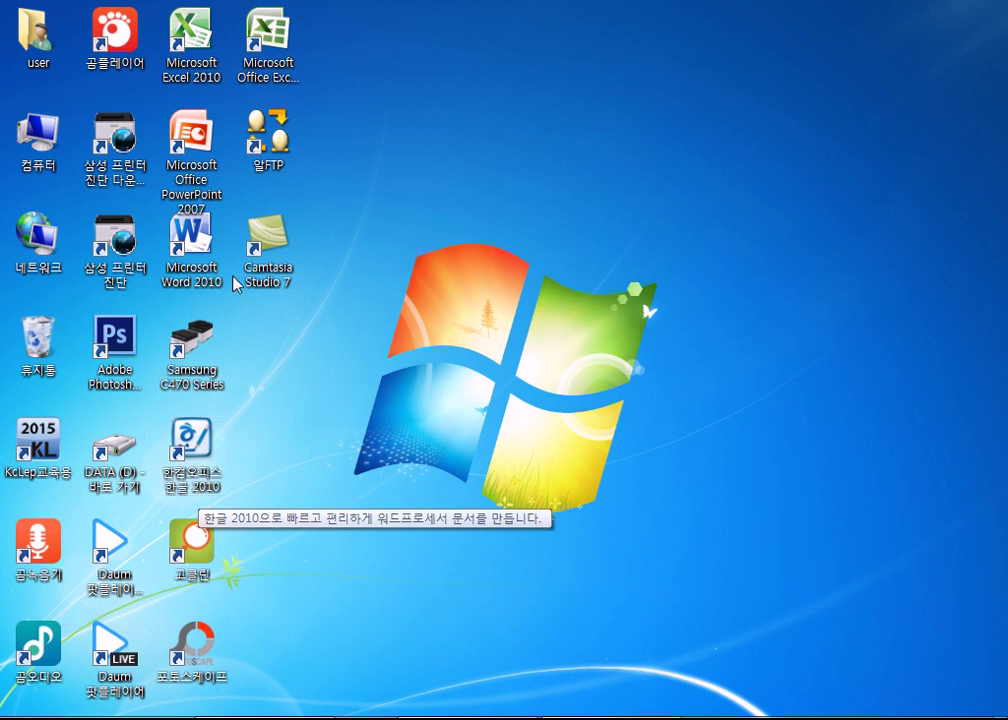
pyautogui.click(212, 42)
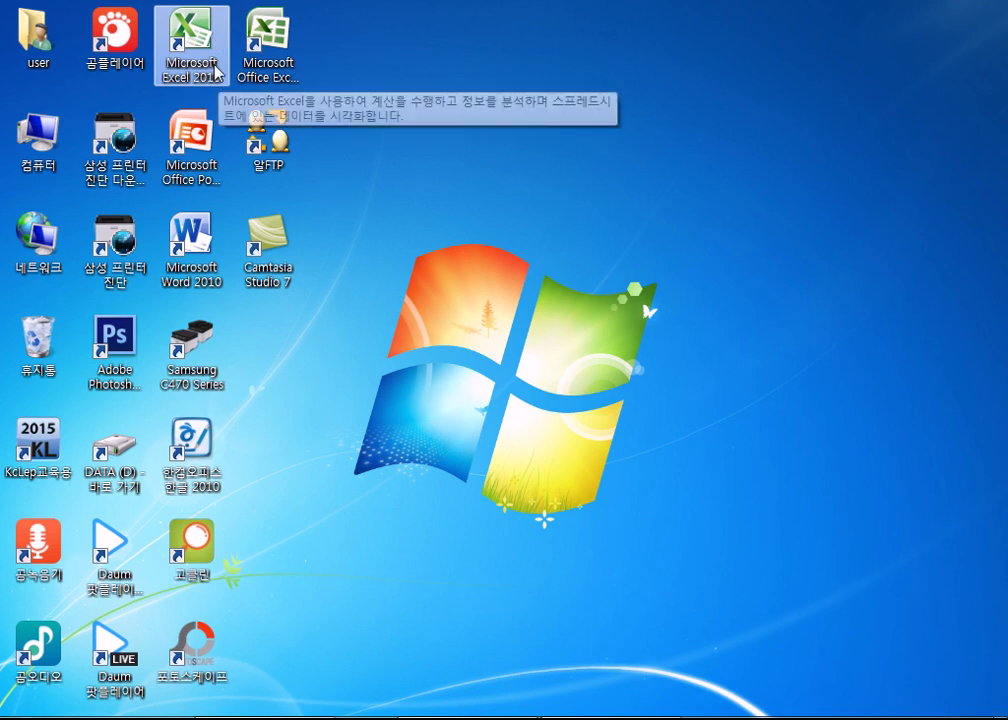
pyautogui.click(210, 172)
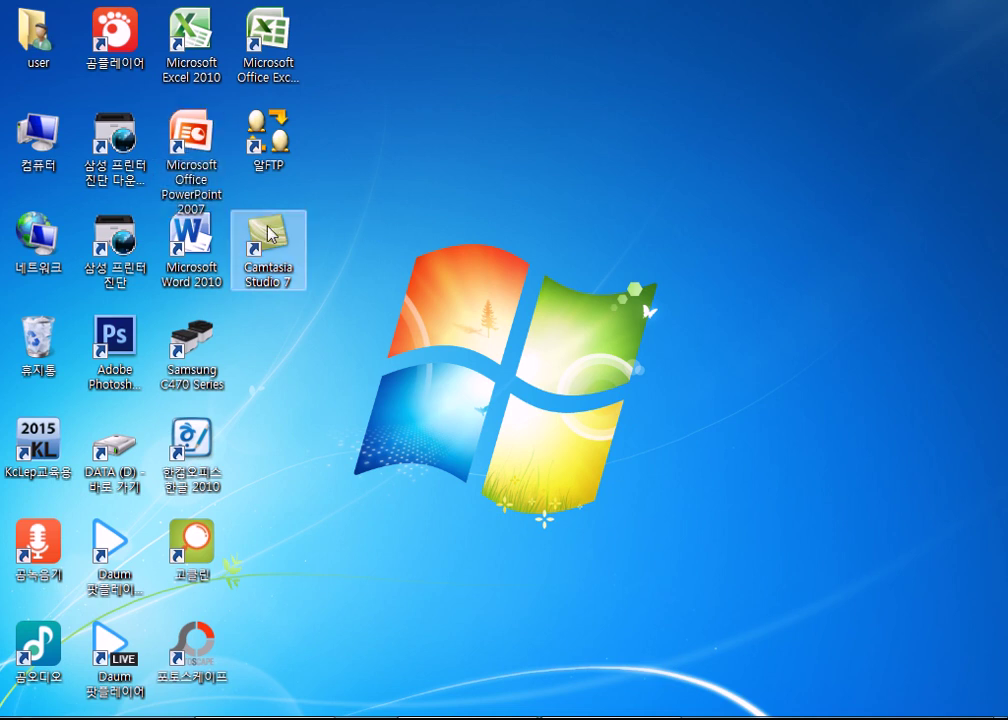
pyautogui.click(199, 42)
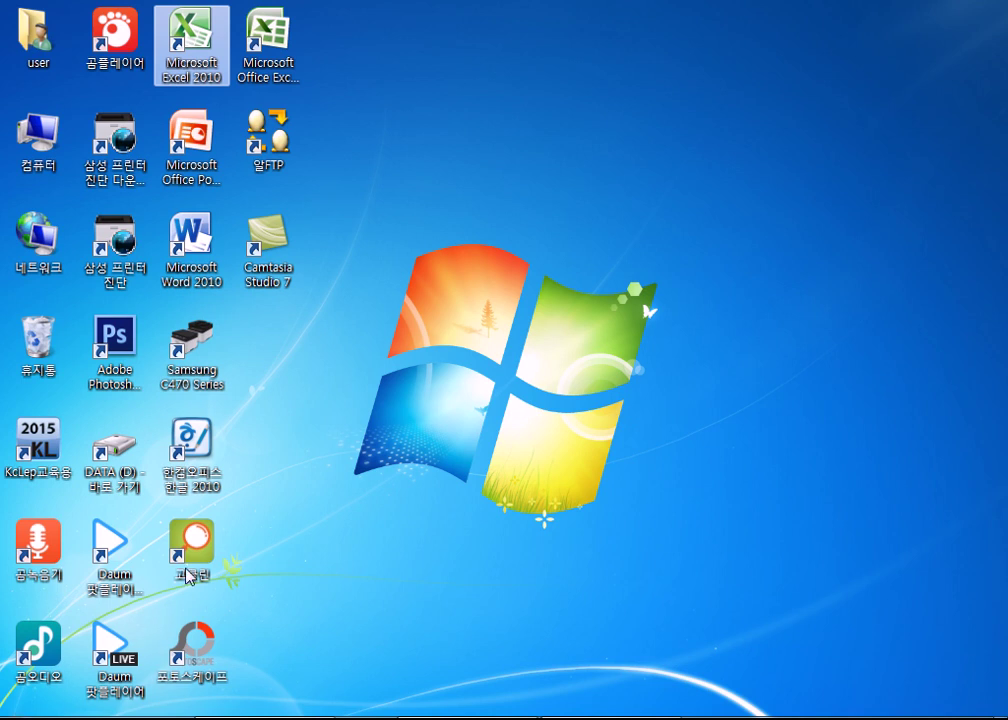
pyautogui.click(213, 150)
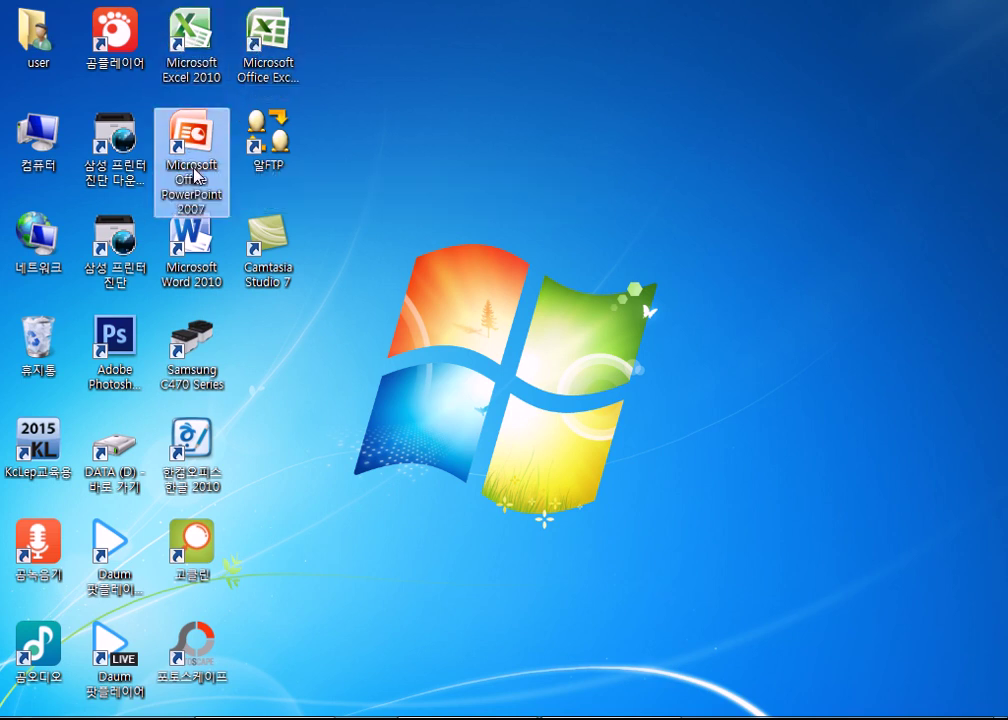
pyautogui.click(203, 462)
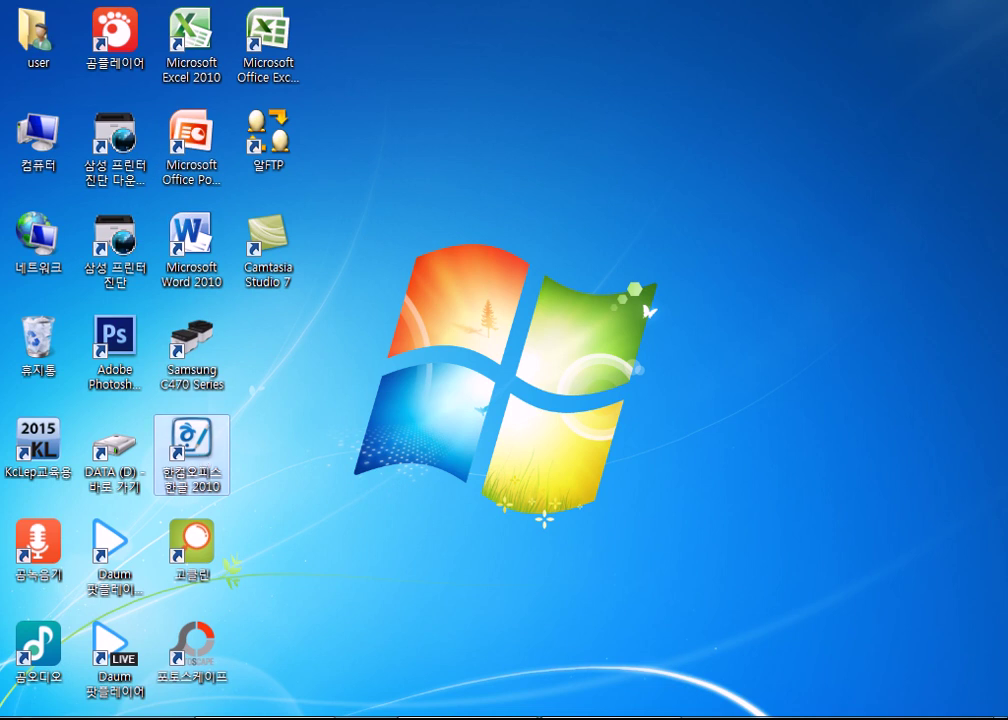
pyautogui.click(22, 718)
pyautogui.click(666, 383)
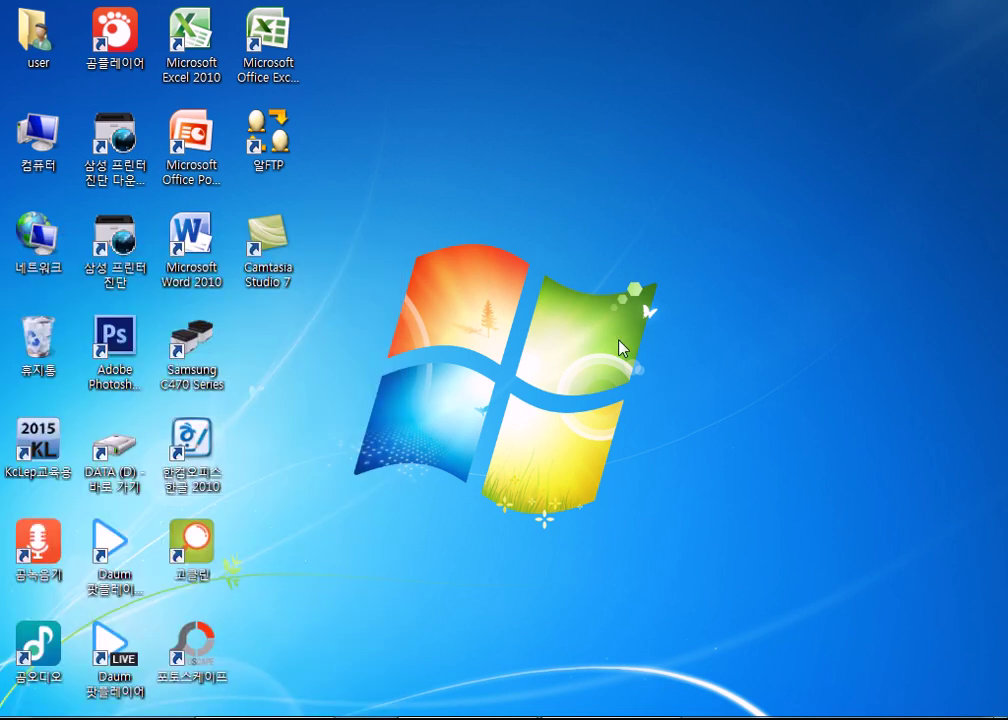
pyautogui.click(192, 150)
pyautogui.click(190, 432)
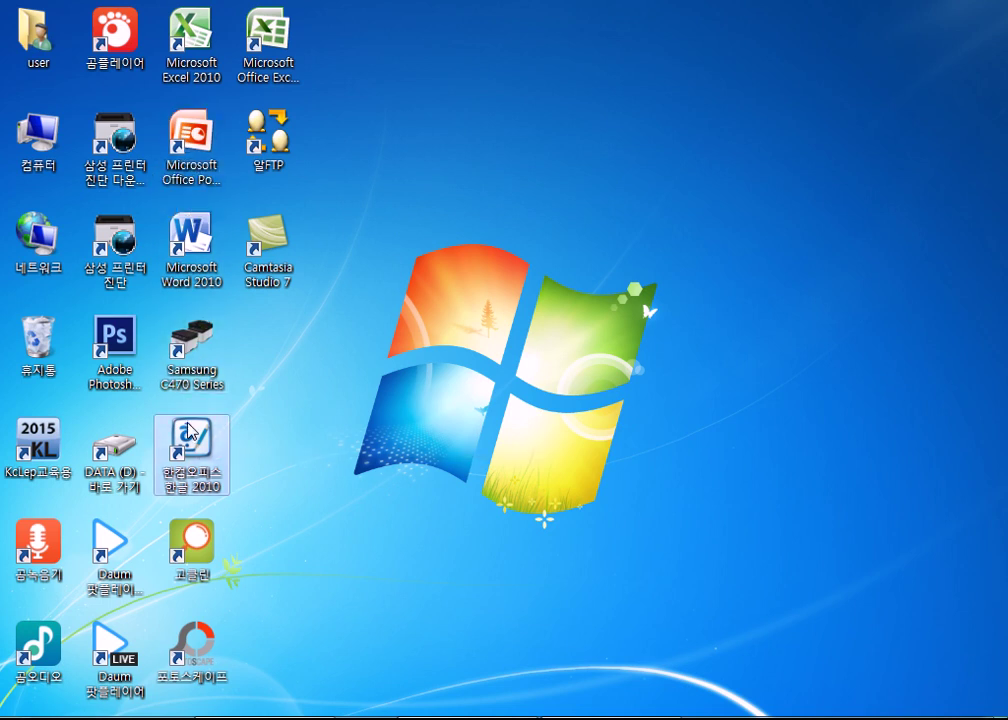
# - Show all installed programs and expand 한글과컴퓨터 and its 한컴오피스 2010 SE+ folder to examine the programs inside
pyautogui.click(20, 715)
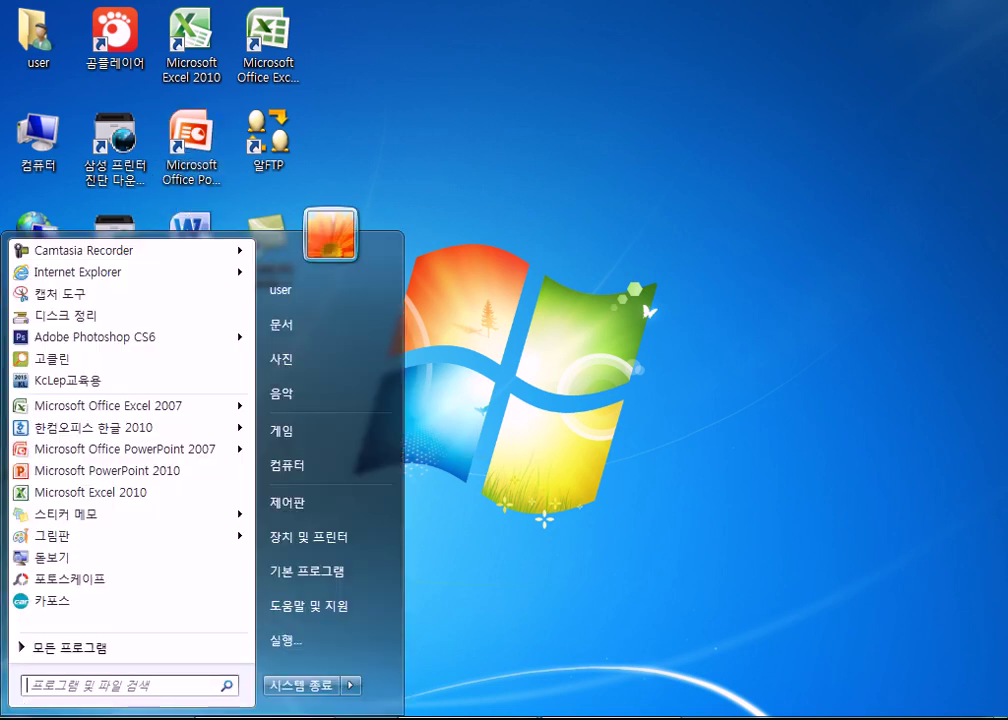
pyautogui.click(48, 650)
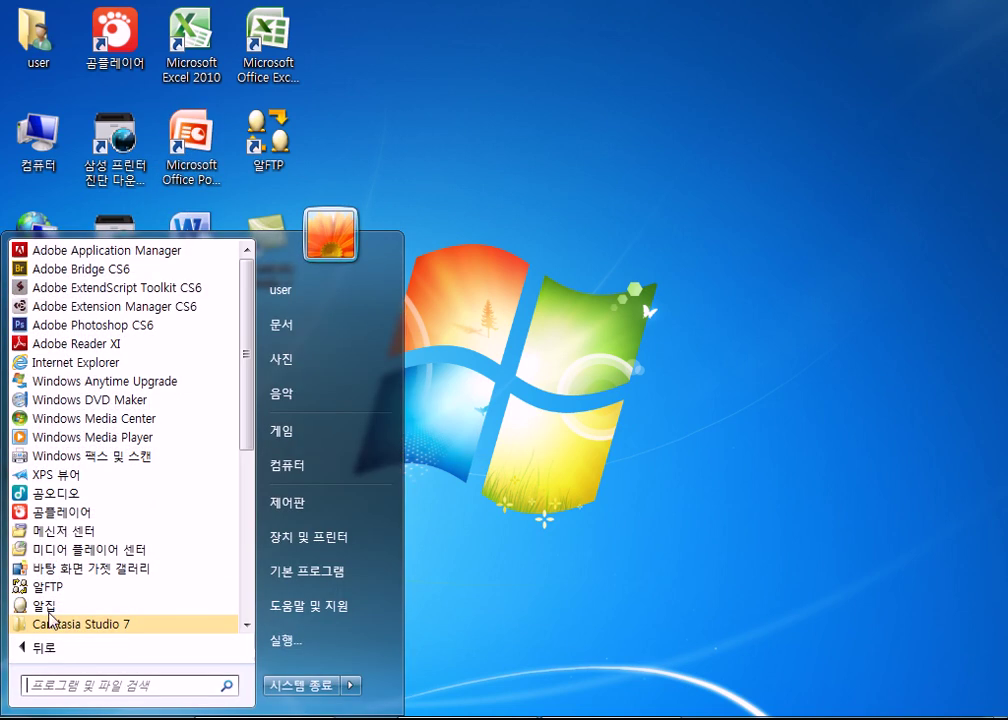
pyautogui.scroll(-4, 110, 490)
pyautogui.scroll(4, 120, 490)
pyautogui.scroll(-6, 118, 476)
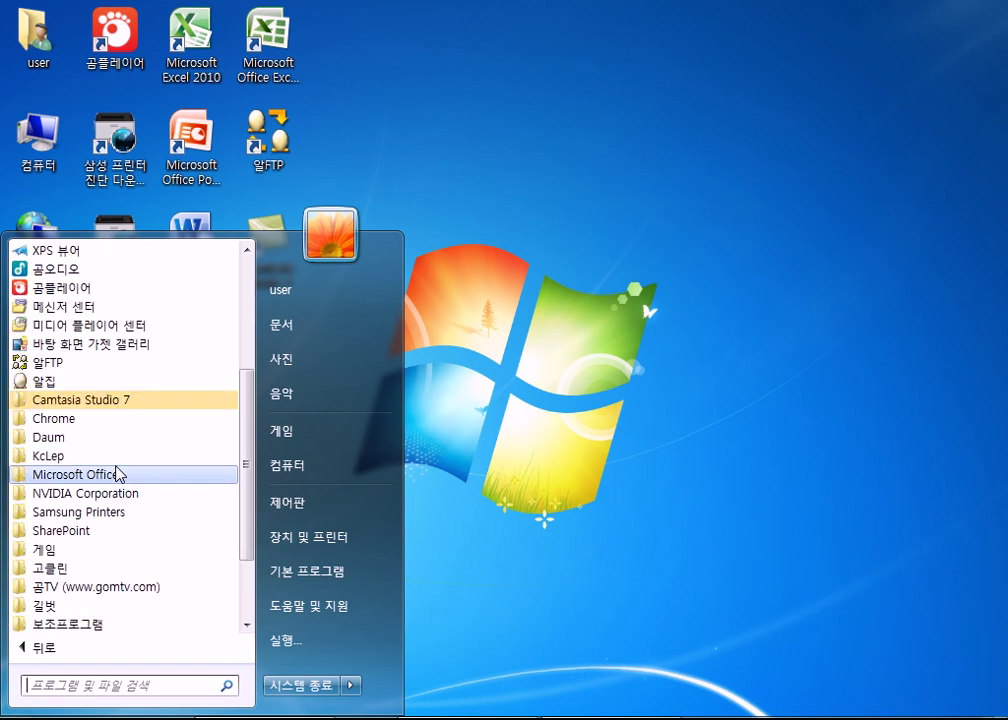
pyautogui.click(90, 624)
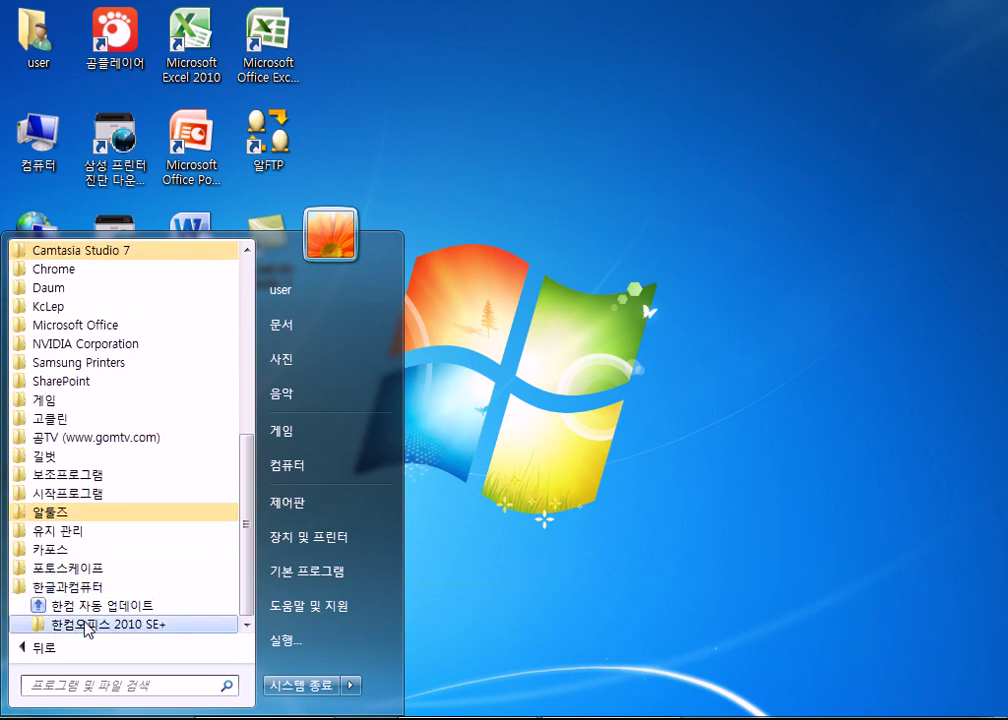
pyautogui.click(106, 624)
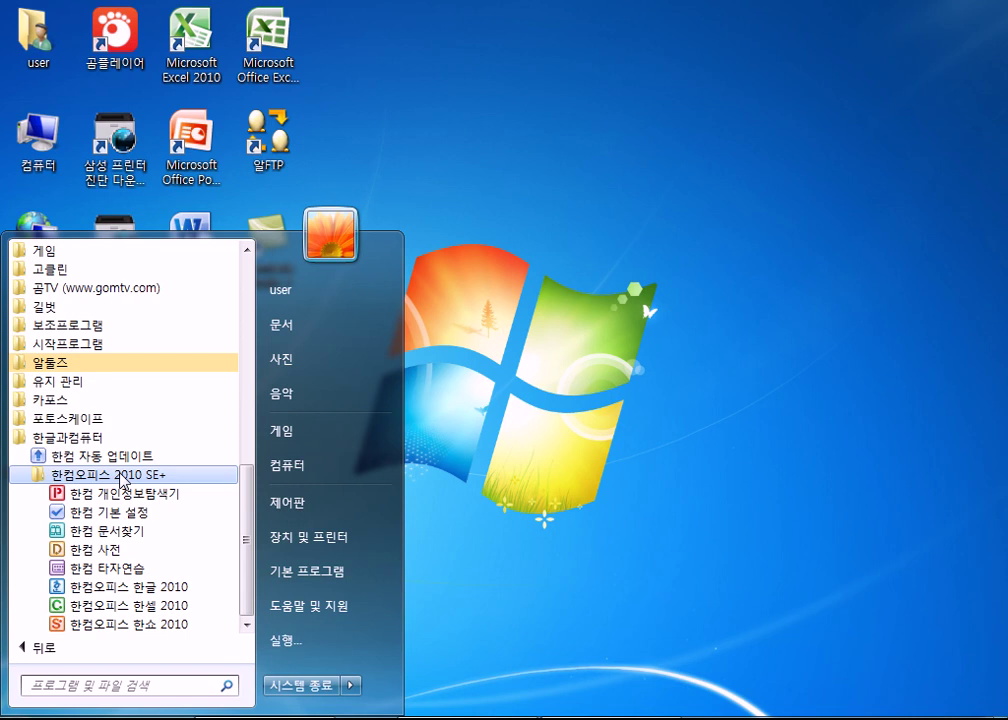
# - Expand the Microsoft Office folder in the program list to examine its programs, and close the list
pyautogui.scroll(3, 72, 415)
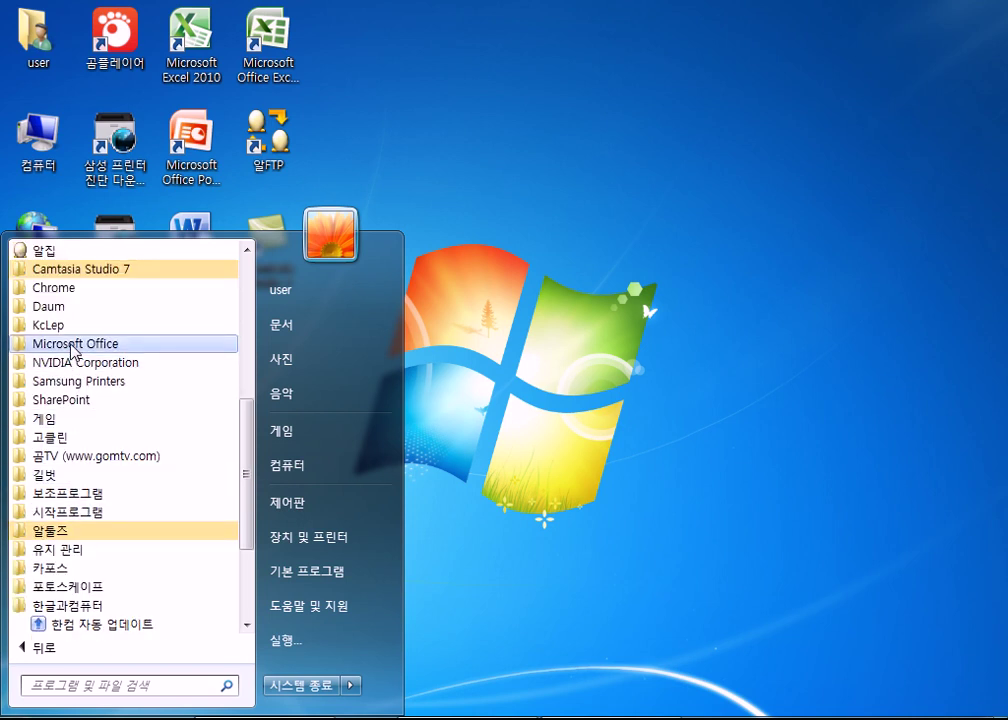
pyautogui.click(72, 345)
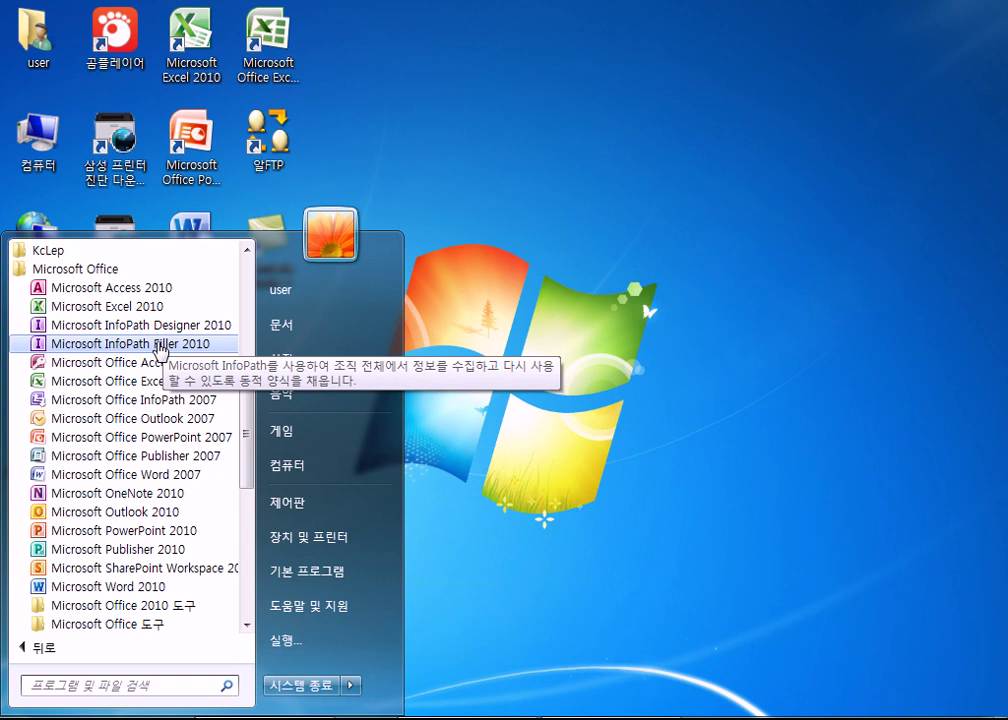
pyautogui.click(495, 162)
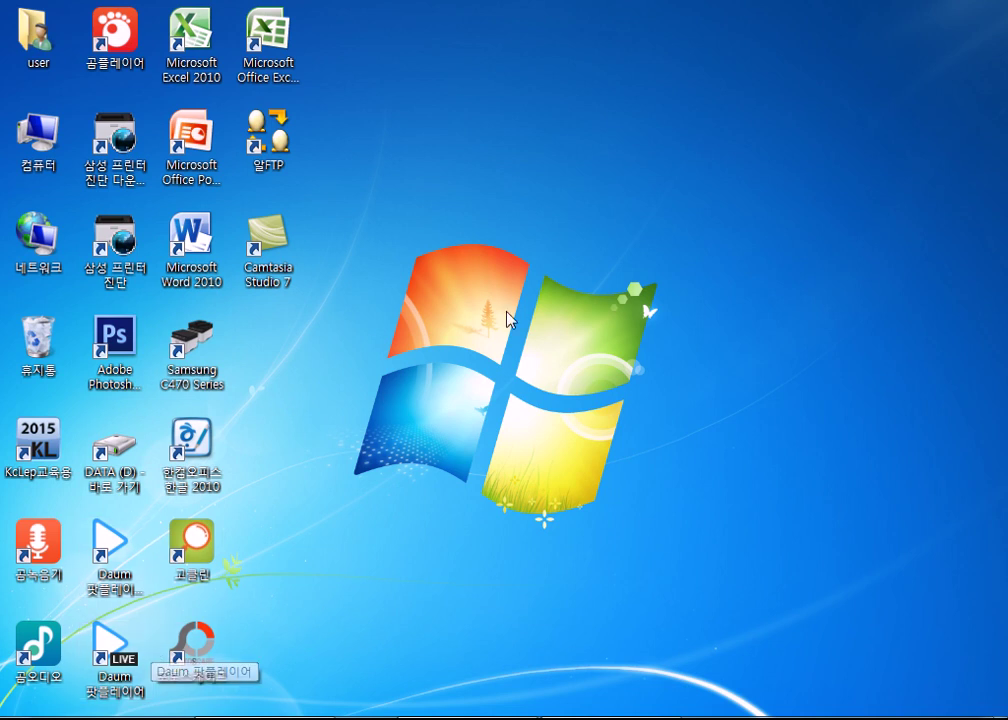
pyautogui.moveTo(597, 16); pyautogui.dragTo(679, 82)
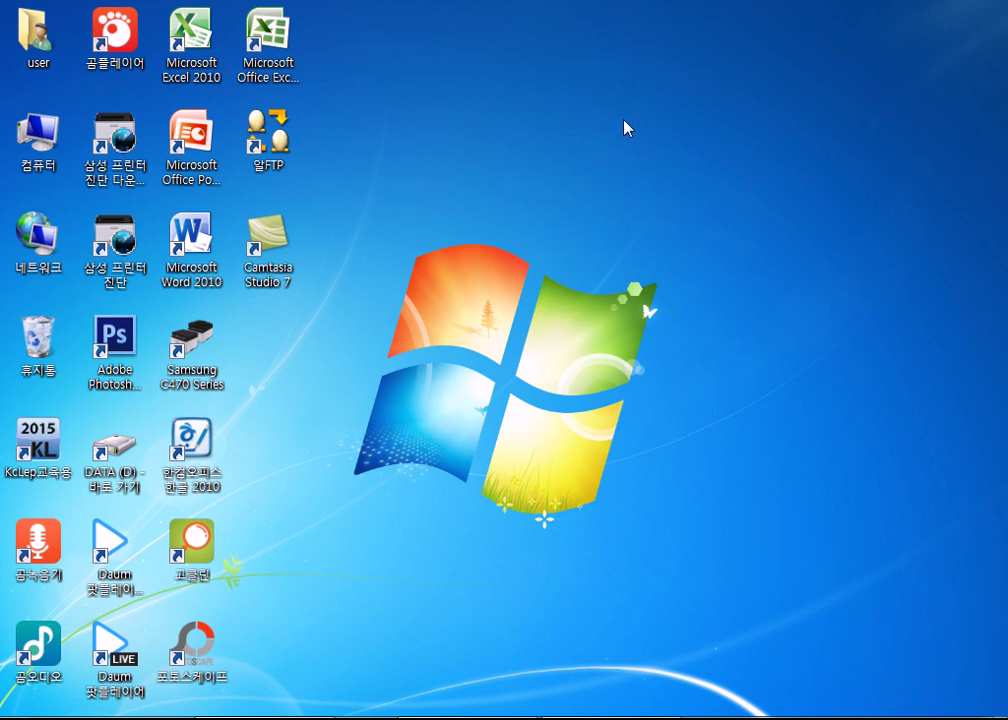
pyautogui.moveTo(601, 62); pyautogui.dragTo(655, 131)
pyautogui.moveTo(753, 49); pyautogui.dragTo(820, 112)
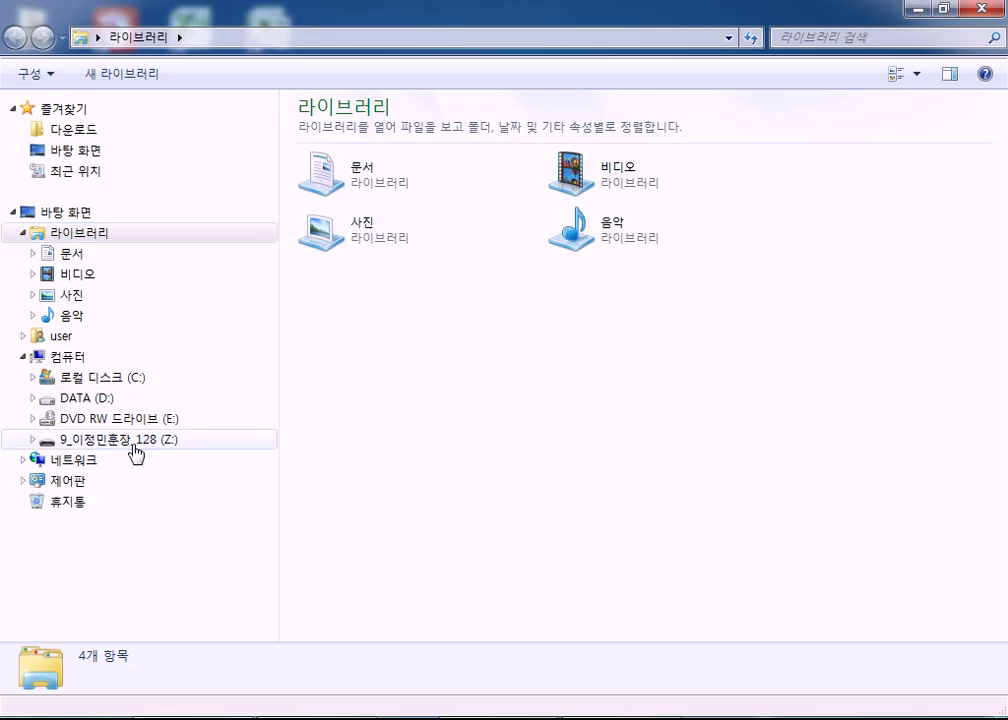
# - Copy 복사본 무료 한글 글꼴 사용범위 정리.xlsx from the Z: drive to the desktop, with the folder window restored to a smaller size
pyautogui.click(132, 441)
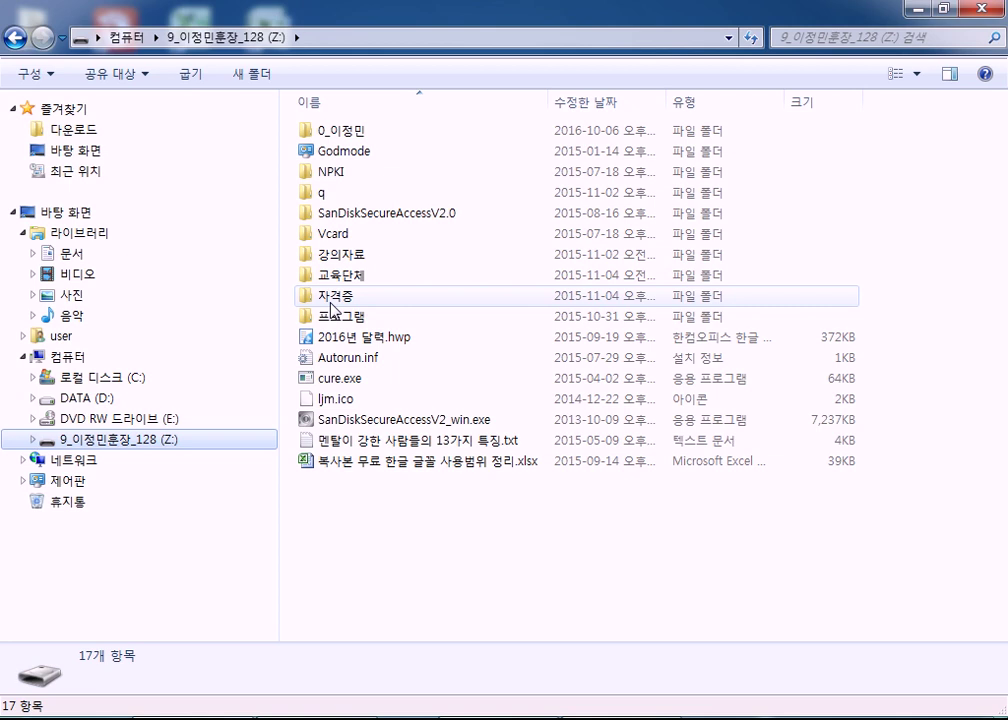
pyautogui.click(310, 463)
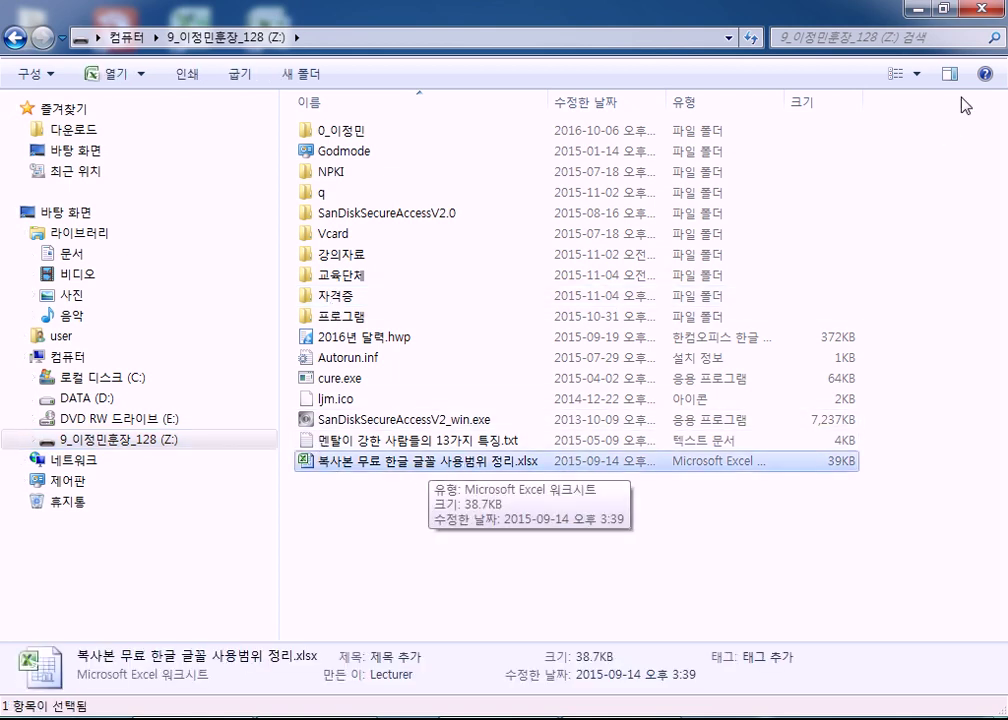
pyautogui.click(941, 8)
pyautogui.scroll(-5, 560, 500)
pyautogui.moveTo(520, 542); pyautogui.dragTo(688, 170)
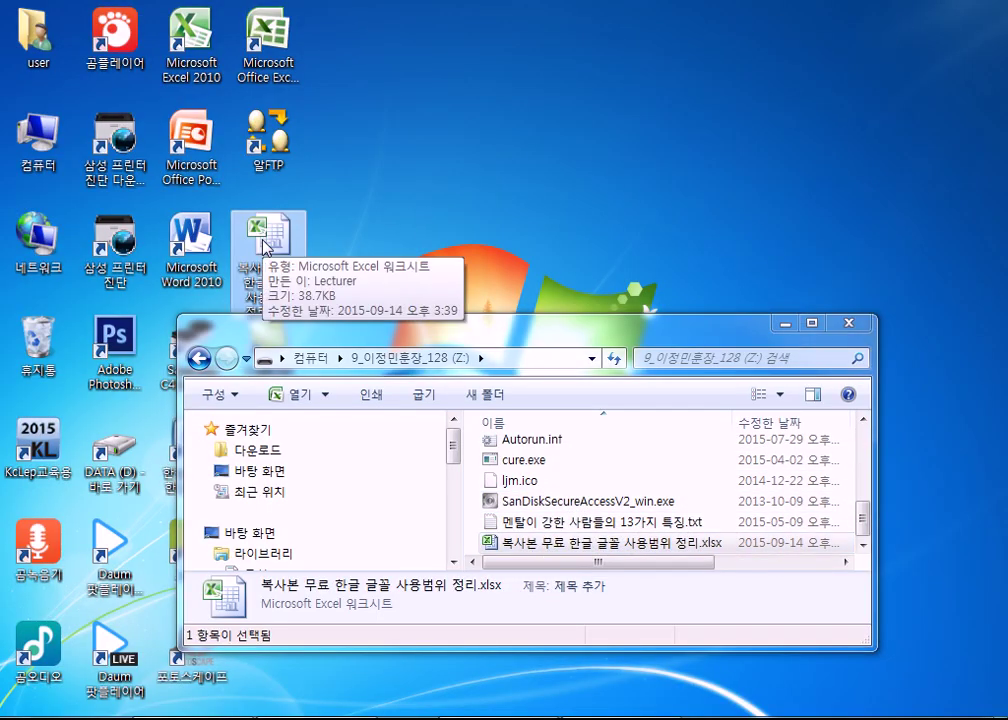
# - Open the workbook copy from the desktop, look through its font usage table, and close it
pyautogui.moveTo(542, 333); pyautogui.dragTo(598, 422)
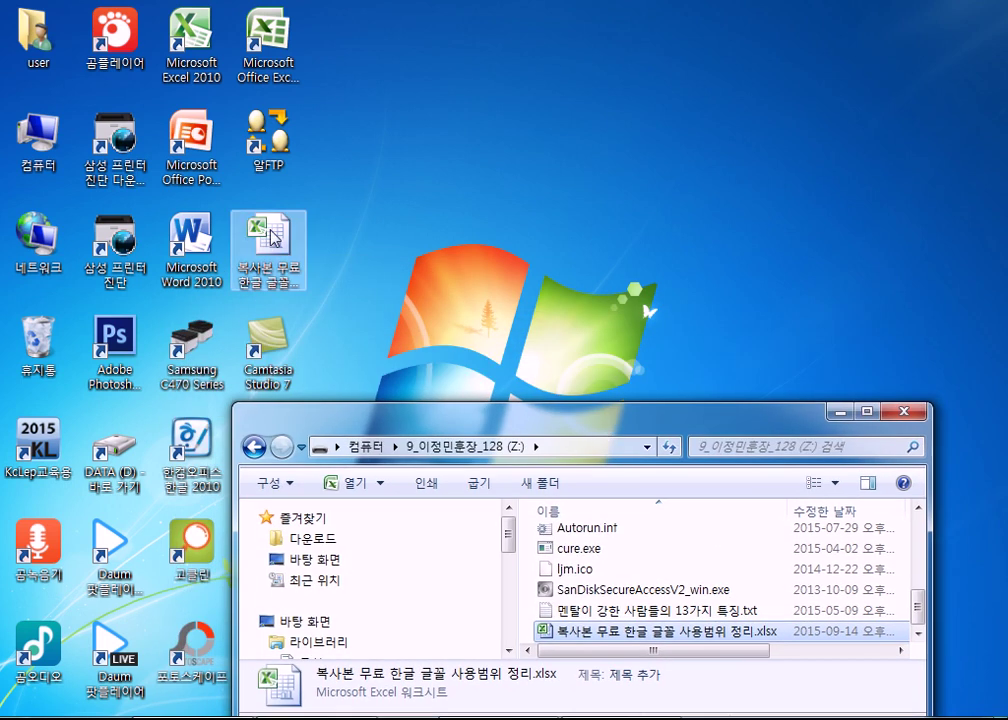
pyautogui.click(273, 240)
pyautogui.doubleClick(273, 240)
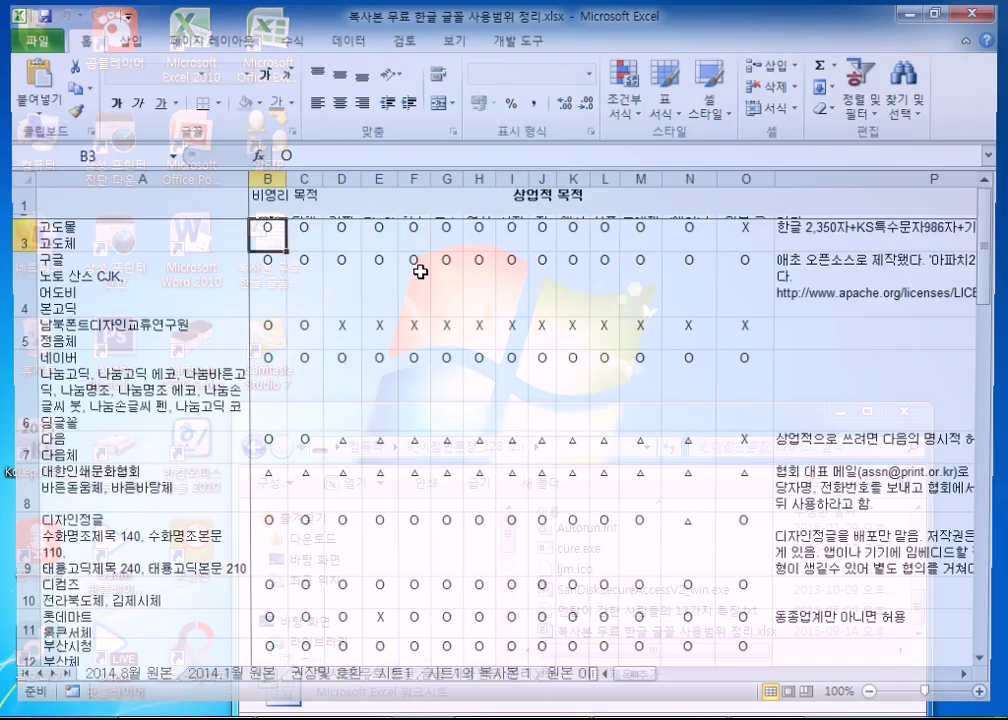
pyautogui.scroll(-4, 303, 355)
pyautogui.scroll(-5, 290, 362)
pyautogui.scroll(4, 228, 285)
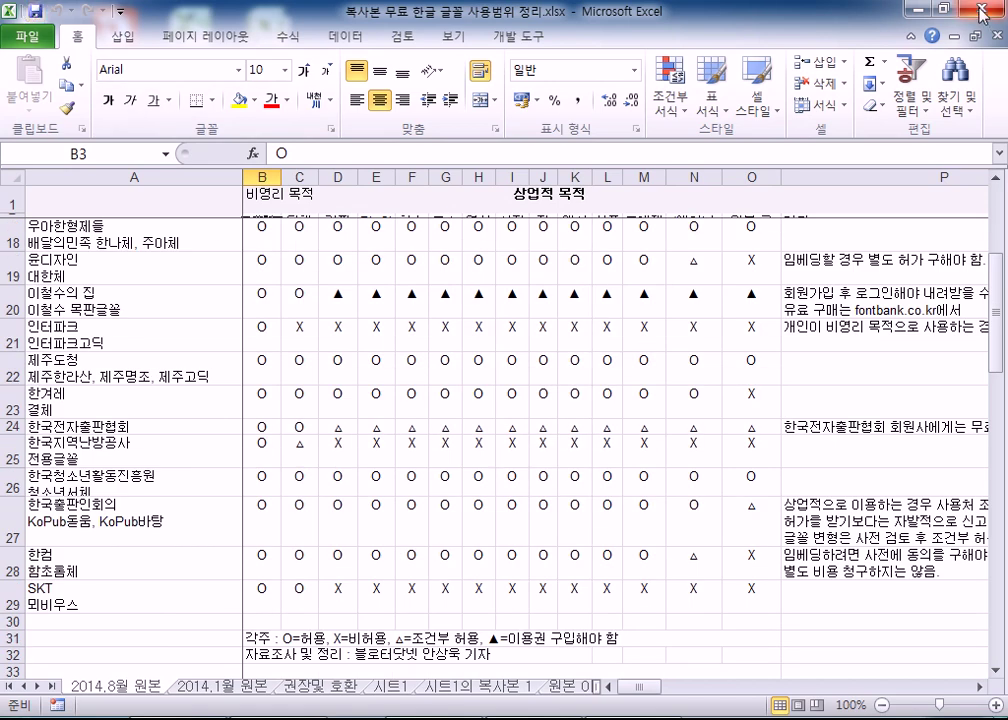
pyautogui.hotkey('alt', 'F4')
# - Move 복사본 무료 한글 글꼴 사용범위 정리.xlsx from the desktop to the Z: drive, overwriting the file of the same name
pyautogui.moveTo(407, 420); pyautogui.dragTo(397, 325)
pyautogui.click(268, 245)
pyautogui.click(568, 547)
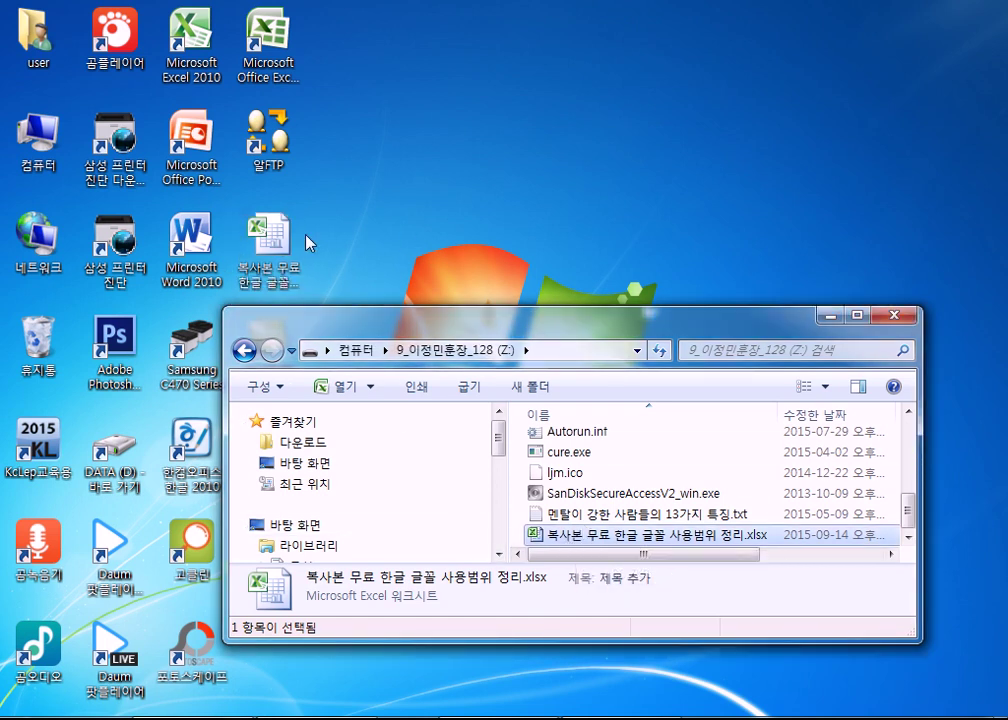
pyautogui.click(272, 242)
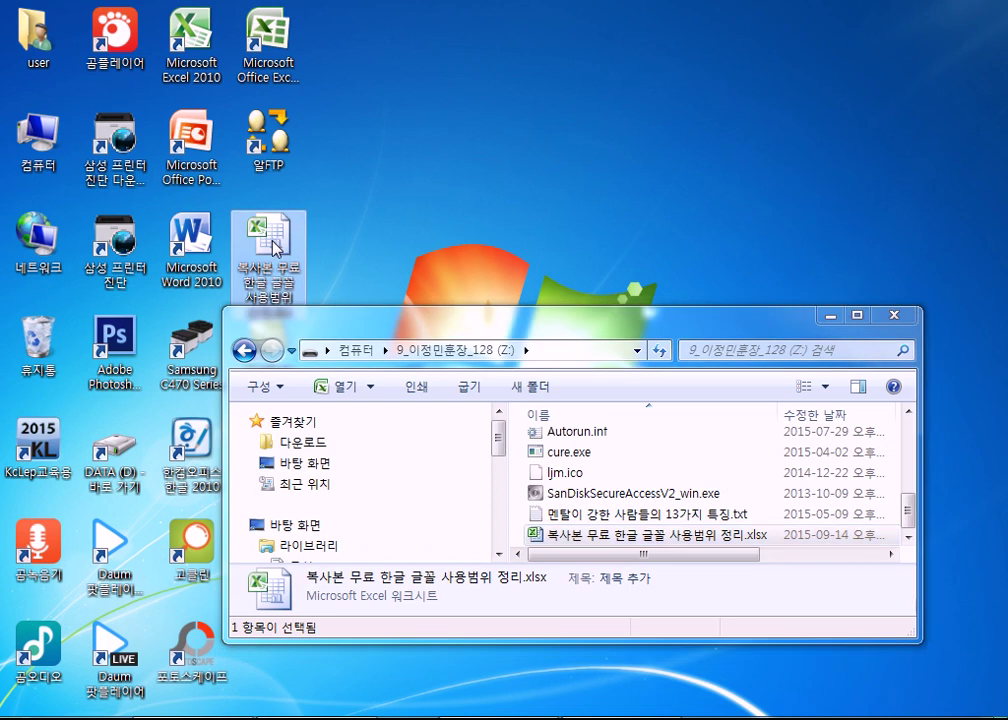
pyautogui.rightClick(274, 244)
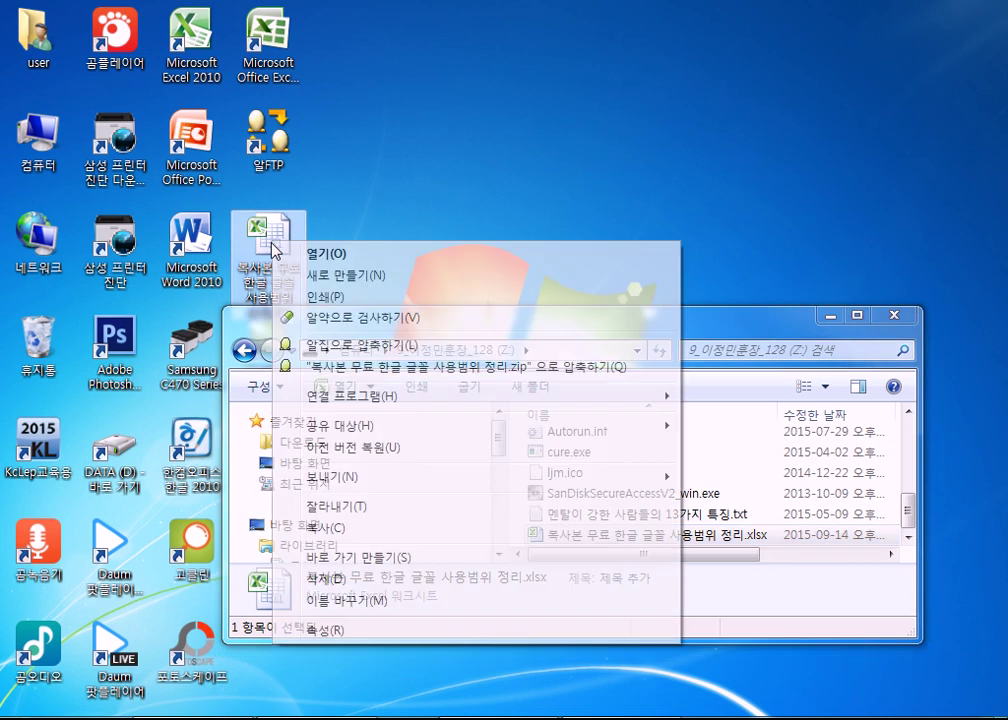
pyautogui.click(333, 508)
pyautogui.click(724, 456)
pyautogui.rightClick(724, 456)
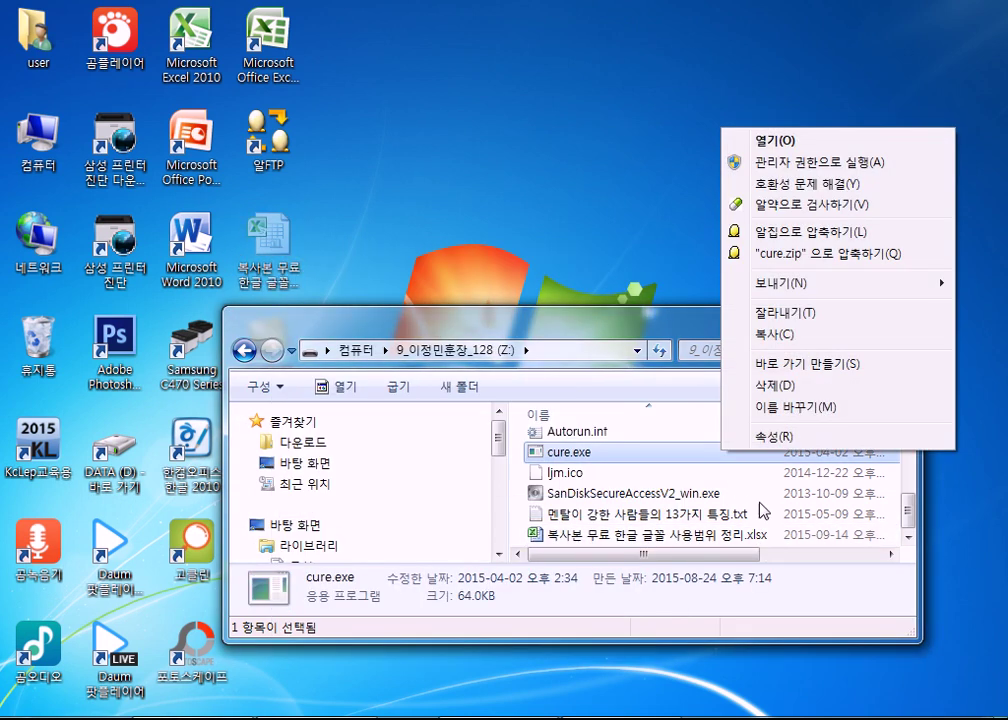
pyautogui.click(657, 446)
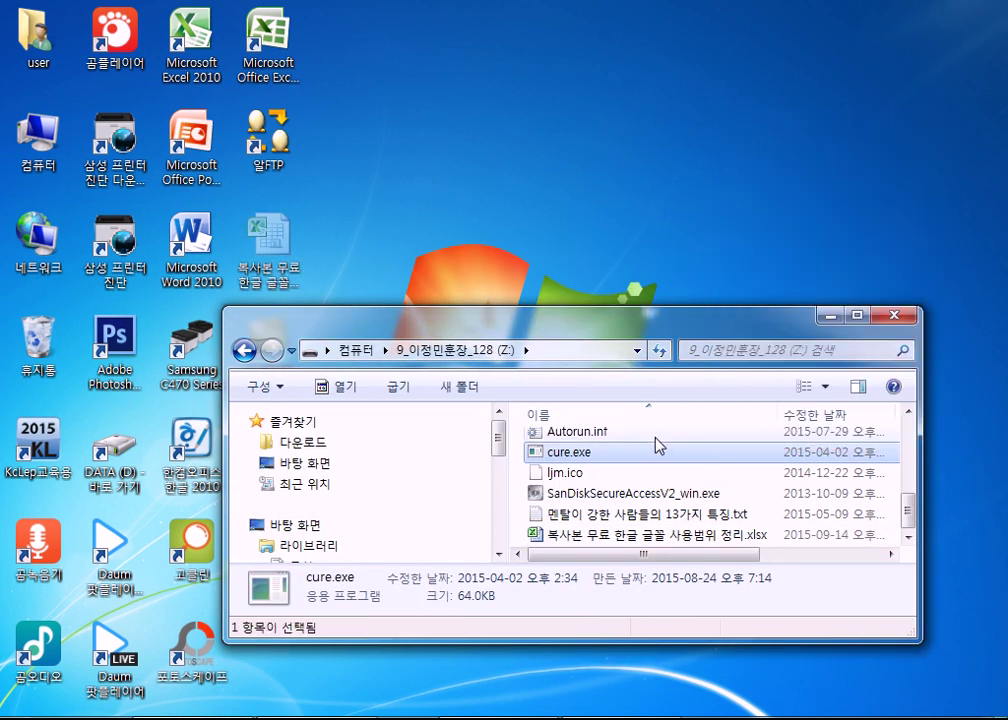
pyautogui.hotkey('ctrl', 'v')
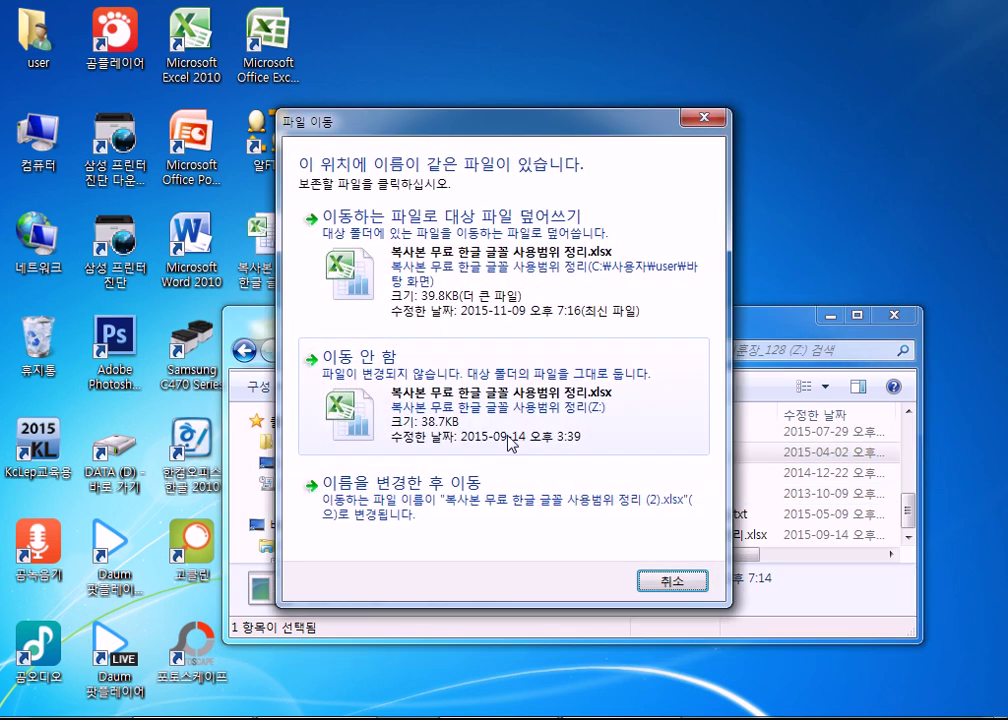
pyautogui.click(436, 277)
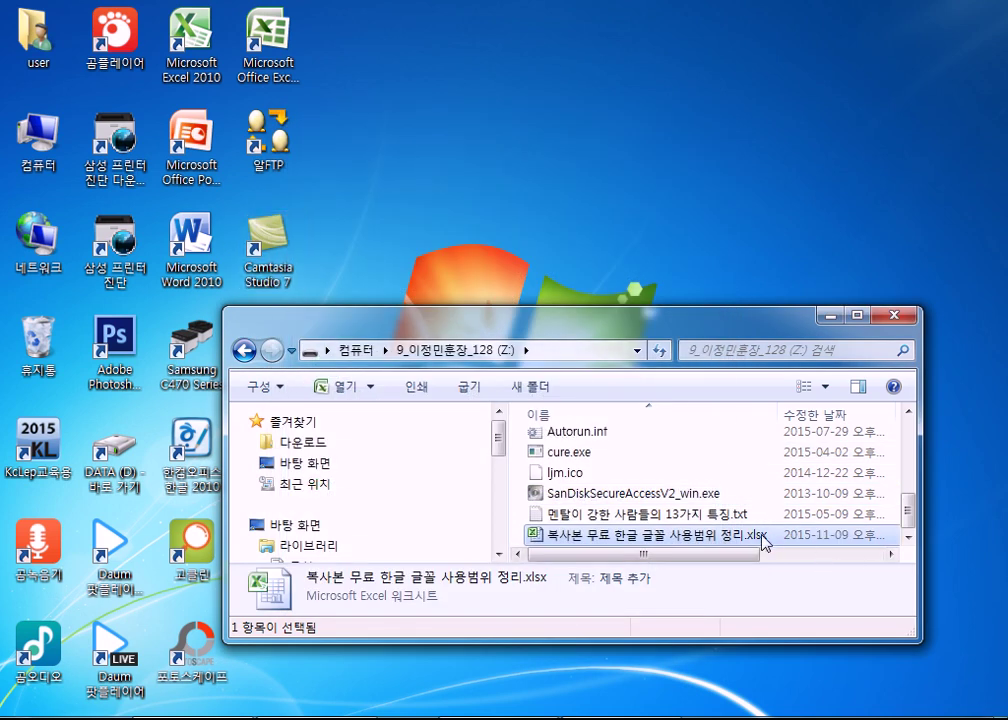
# - Create a shortcut to 복사본 무료 한글 글꼴 사용범위 정리.xlsx in the same folder on the Z: drive
pyautogui.moveTo(625, 317); pyautogui.dragTo(716, 141)
pyautogui.rightClick(716, 356)
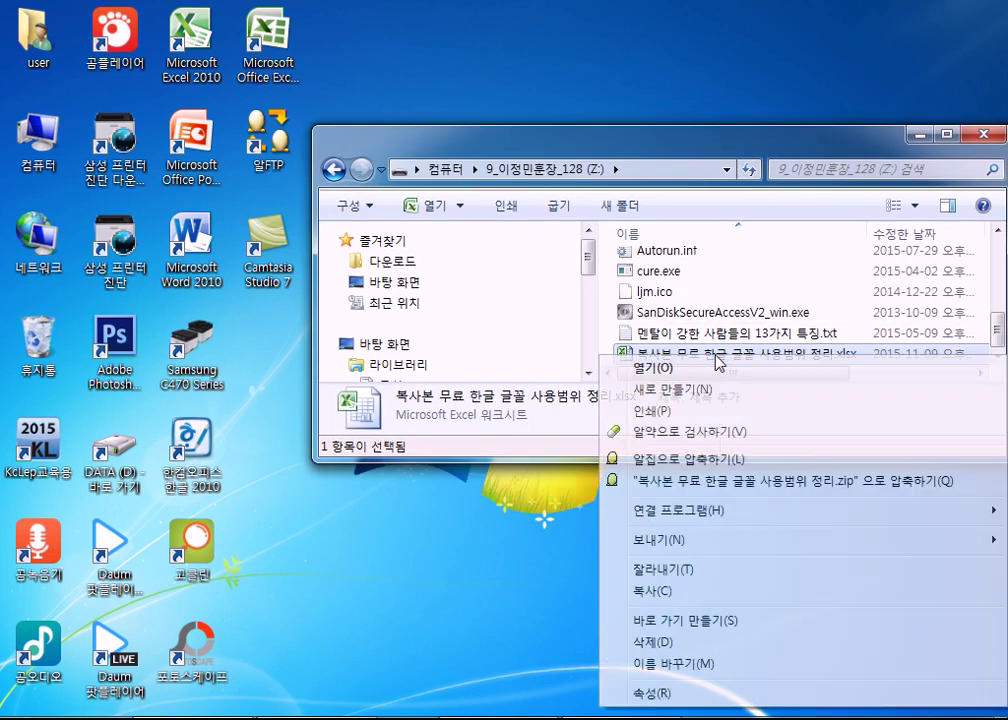
pyautogui.click(684, 620)
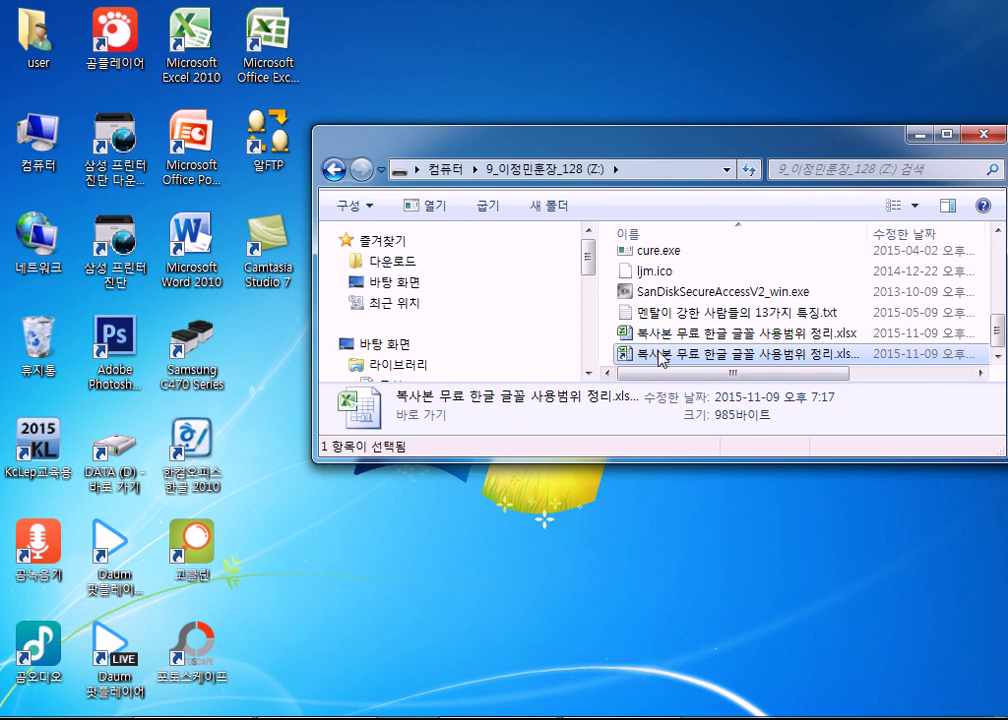
# - Copy the workbook's shortcut from the Z: drive to the desktop, compare it with the original file, and delete the desktop copy
pyautogui.moveTo(660, 358); pyautogui.dragTo(484, 549)
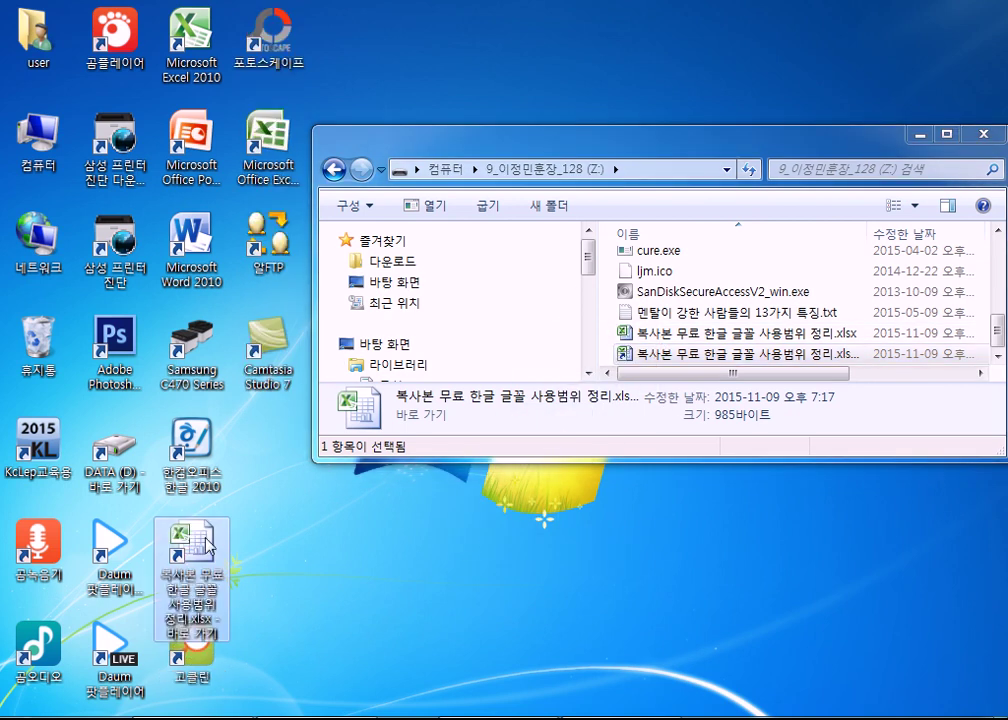
pyautogui.click(623, 332)
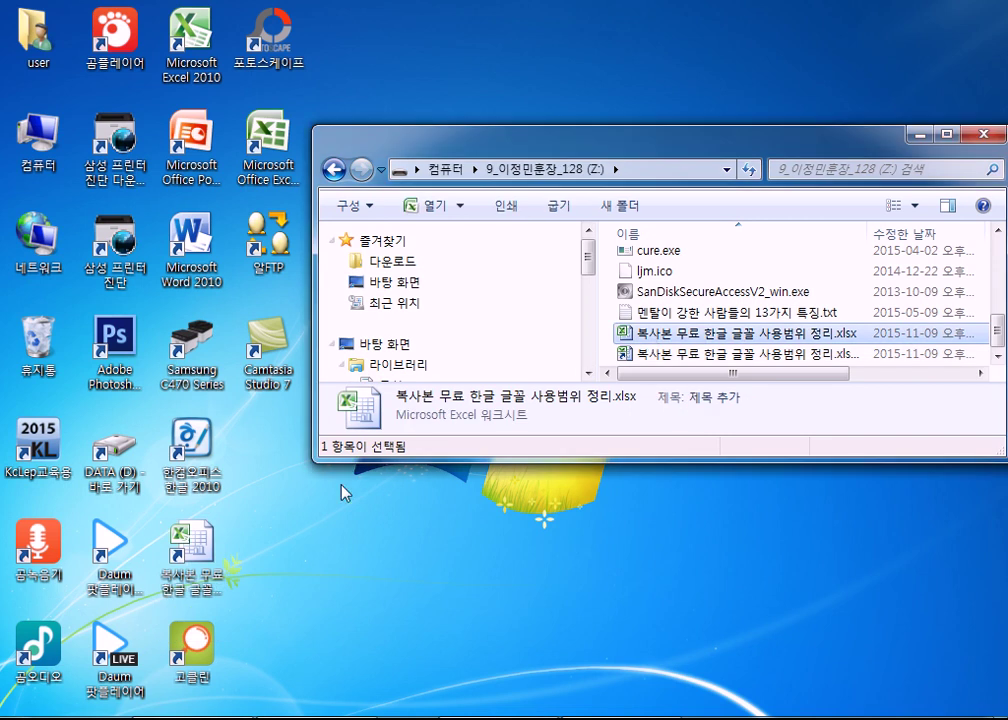
pyautogui.click(193, 537)
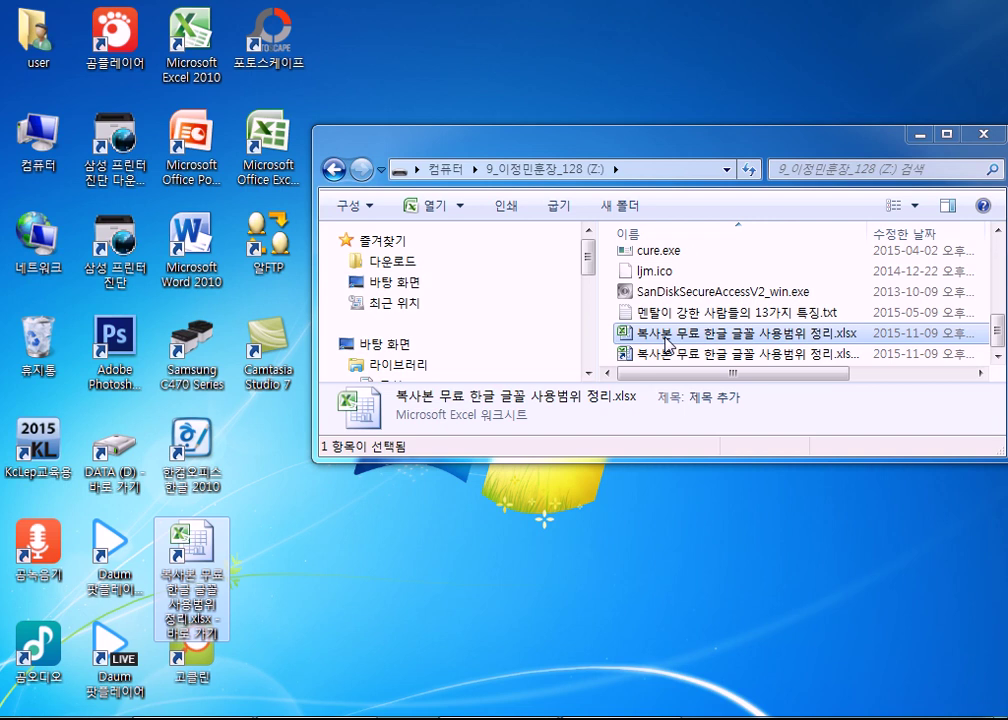
pyautogui.moveTo(193, 560); pyautogui.dragTo(60, 360)
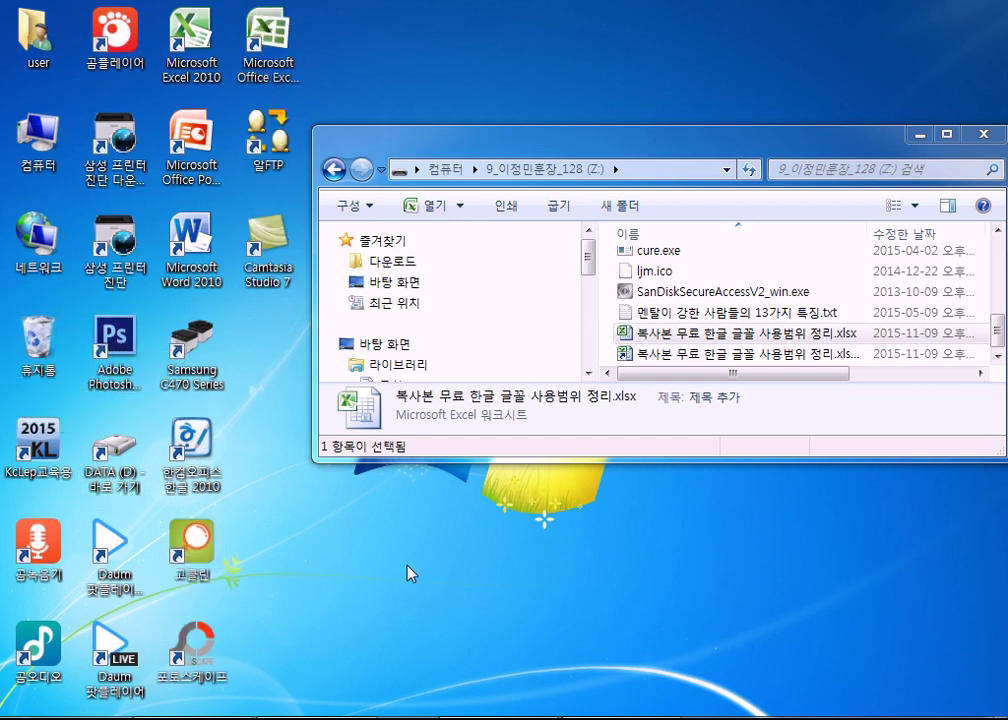
# - Try copying the workbook itself to the desktop, and delete its shortcut from the Z: drive
pyautogui.moveTo(680, 333); pyautogui.dragTo(613, 45)
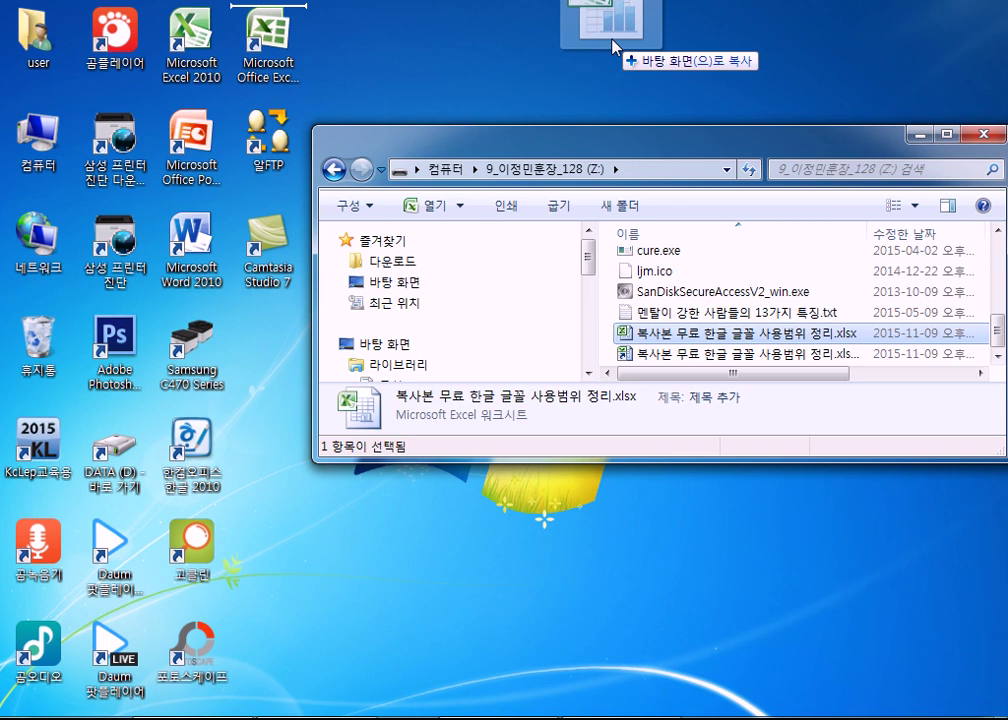
pyautogui.moveTo(613, 45); pyautogui.dragTo(40, 345)
pyautogui.click(701, 355)
pyautogui.click(580, 442)
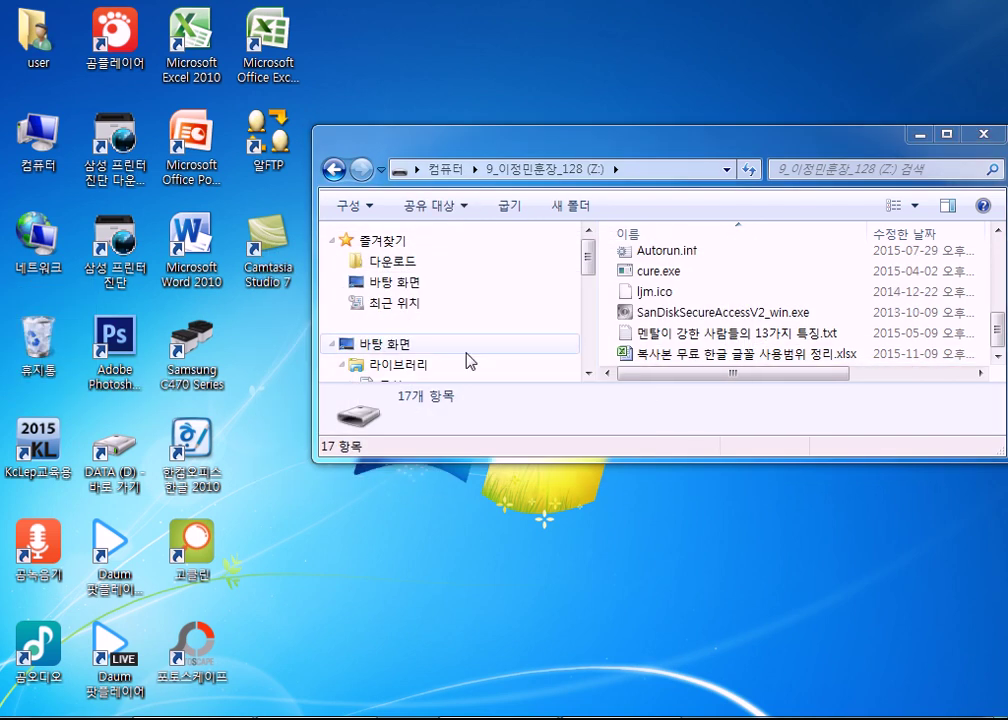
# - Enlarge the folder window and look through the contents of the 자격증 folder on the Z: drive
pyautogui.moveTo(703, 128); pyautogui.dragTo(700, 10)
pyautogui.doubleClick(641, 188)
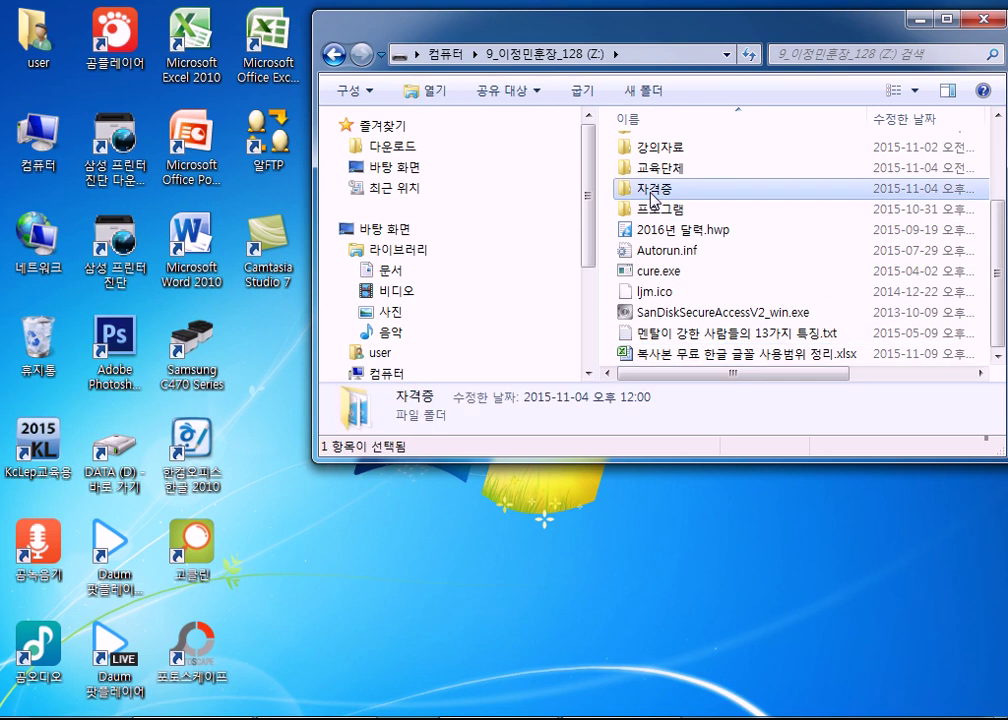
pyautogui.scroll(-6, 688, 333)
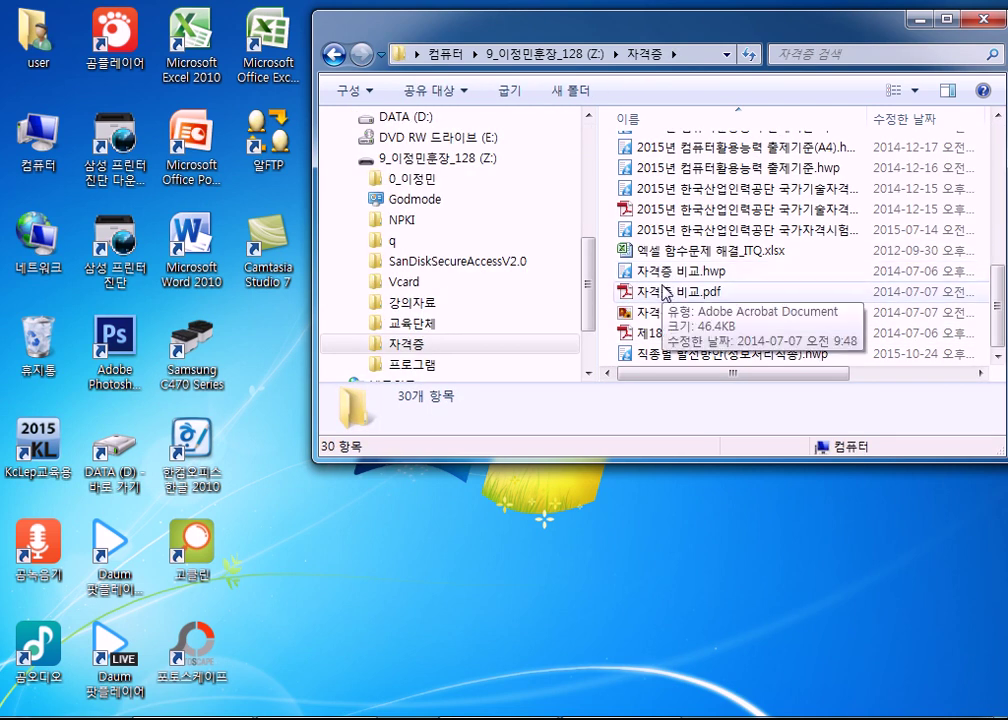
pyautogui.scroll(6, 665, 292)
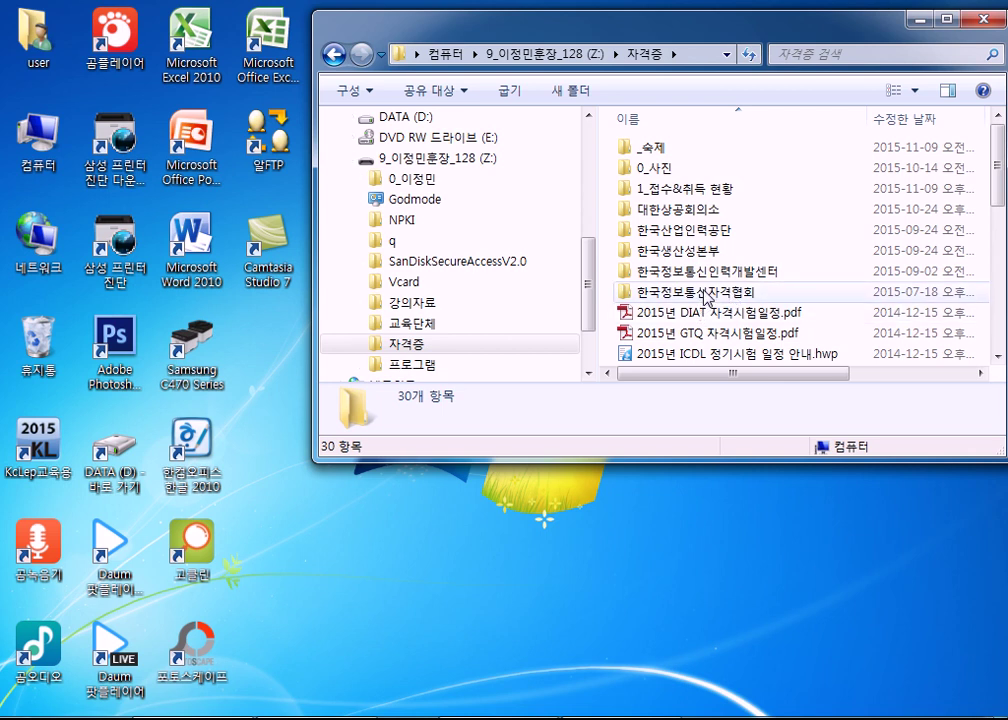
pyautogui.moveTo(706, 298)
pyautogui.scroll(-6, 706, 298)
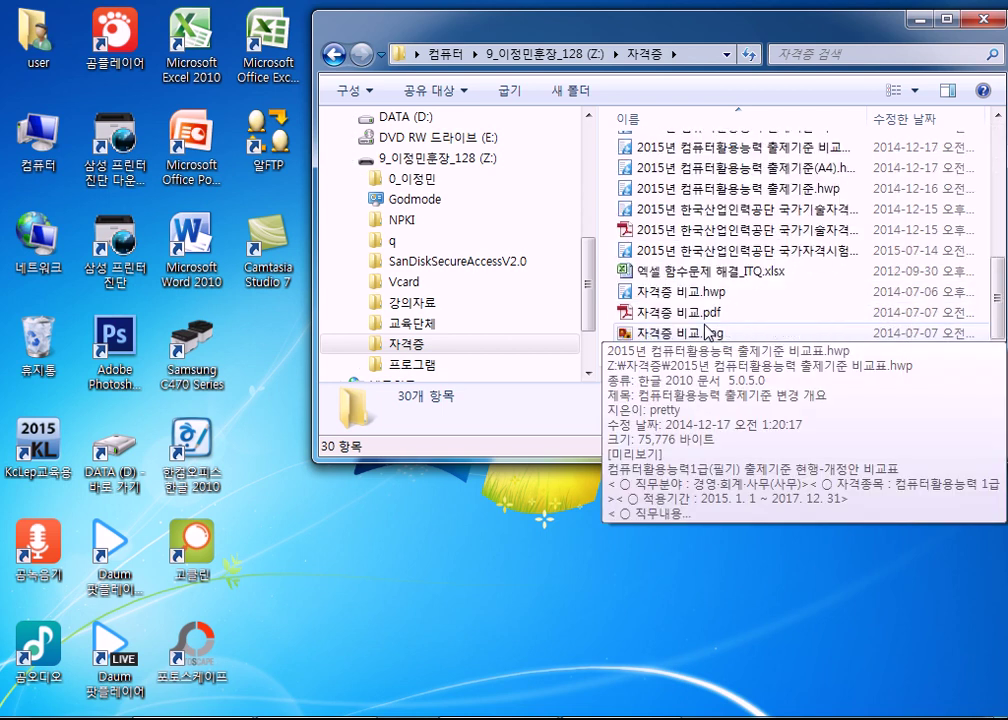
# - Open 엑셀 함수문제 해결_ITQ.xlsx from the folder, look at sheets 1-A and 1-B, and close the workbook
pyautogui.doubleClick(690, 271)
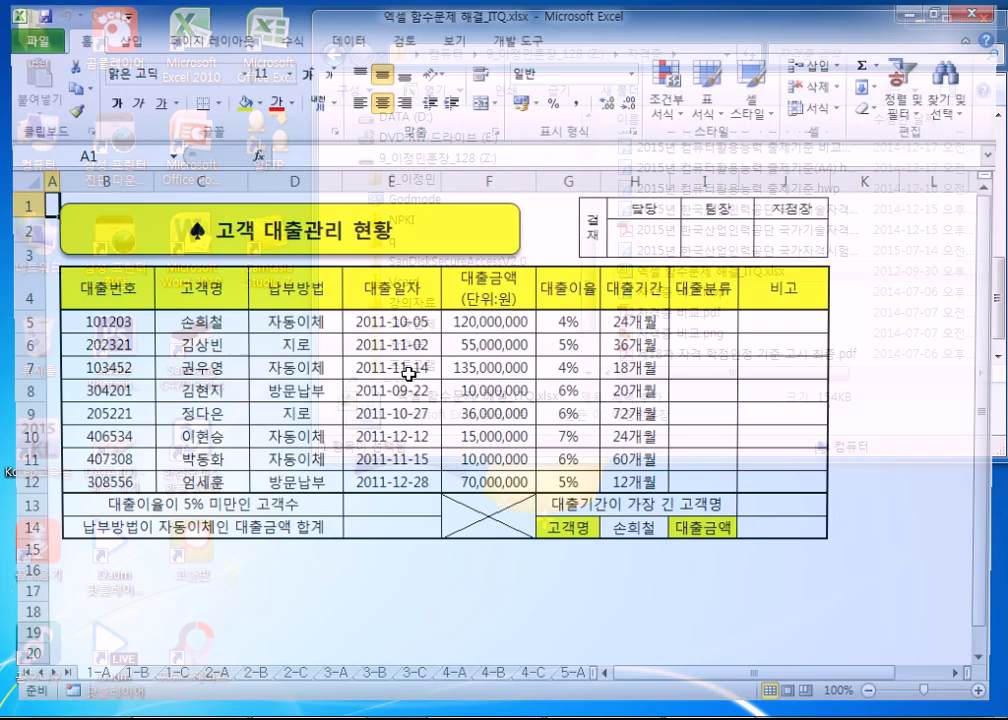
pyautogui.scroll(-6, 202, 587)
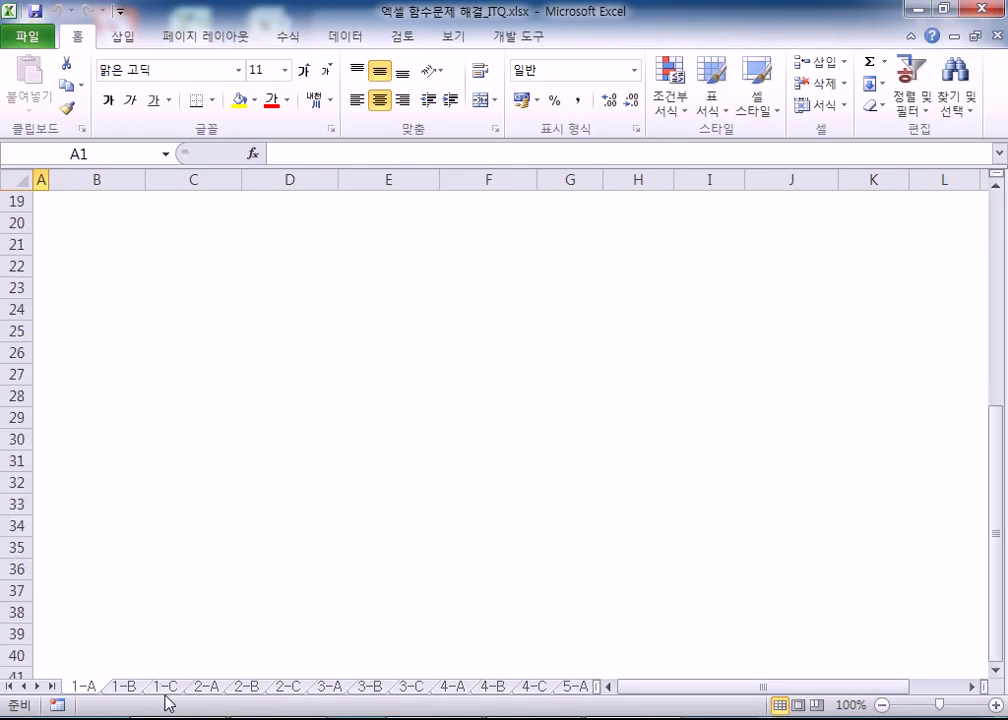
pyautogui.click(145, 688)
pyautogui.click(136, 688)
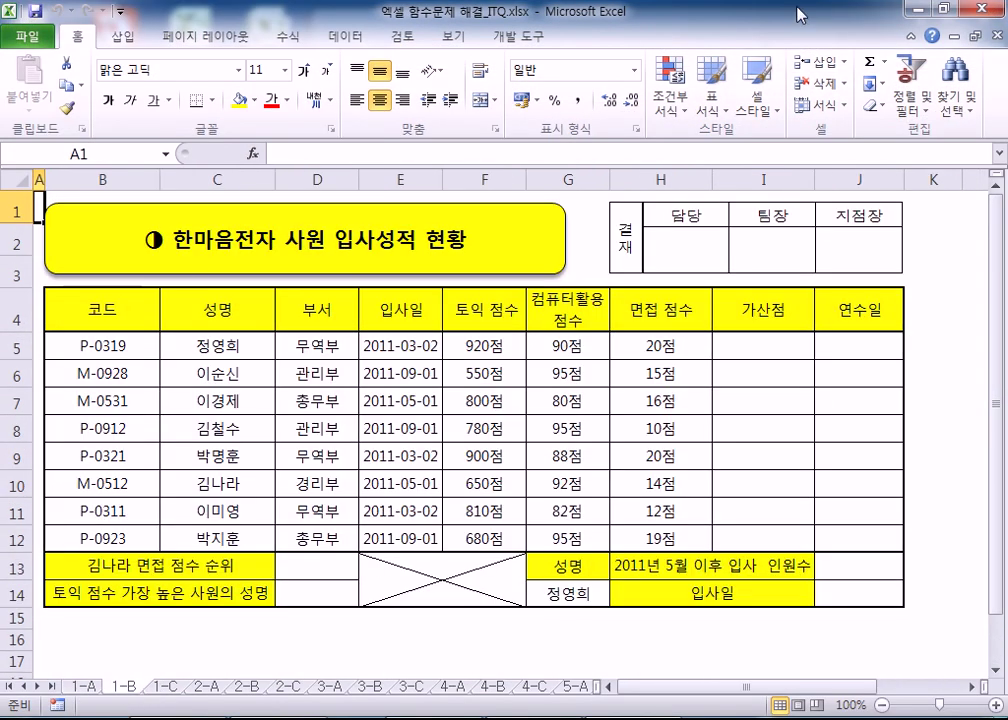
pyautogui.click(987, 7)
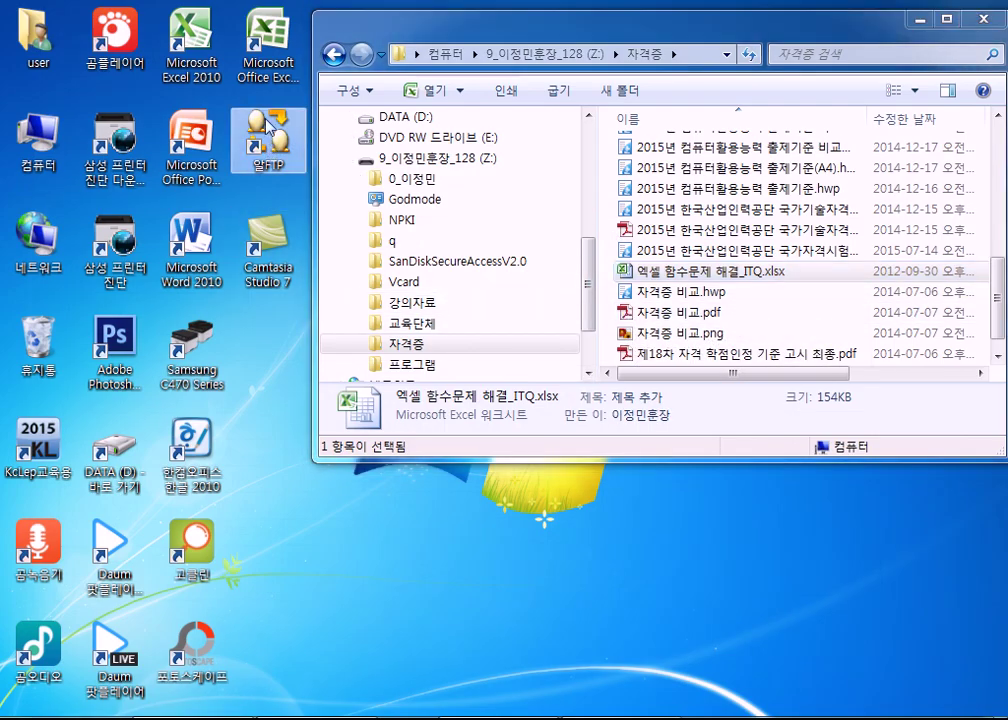
# - Delete the DATA (D:) shortcut from the desktop and close the folder window
pyautogui.moveTo(118, 496); pyautogui.dragTo(40, 342)
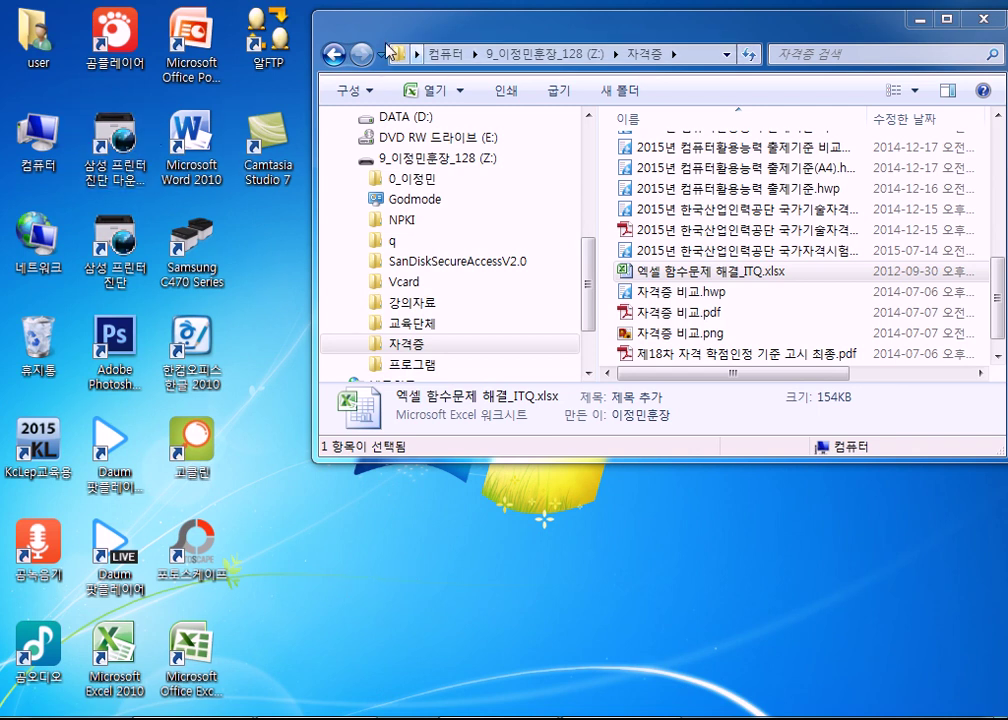
pyautogui.hotkey('alt', 'F4')
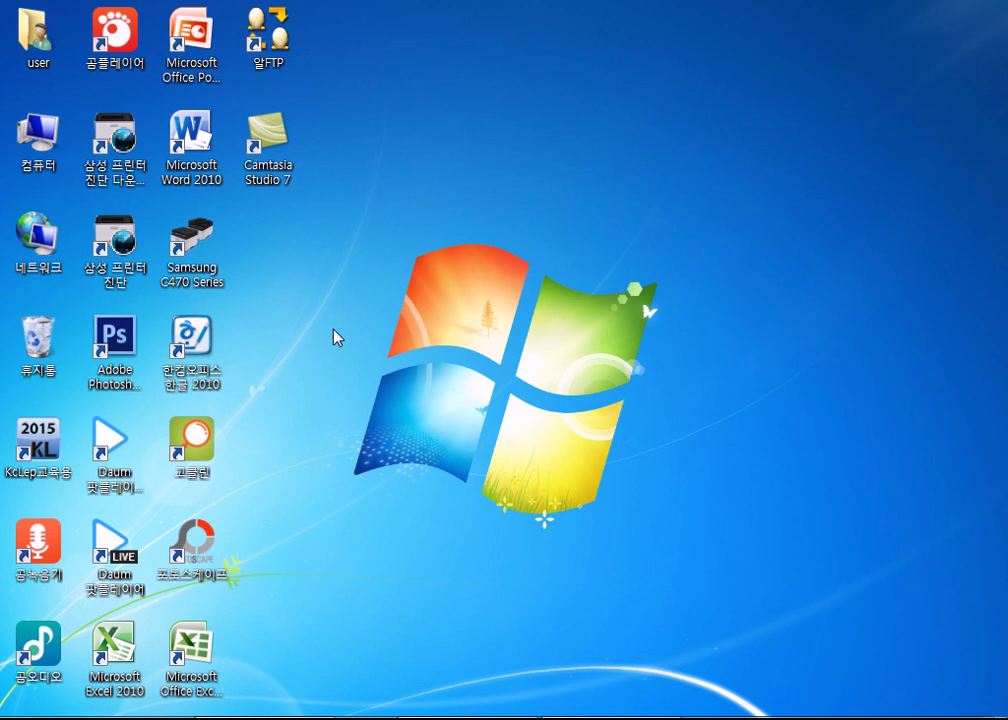
# - Start 한컴오피스 한글 2010 from its desktop shortcut and show the view options for the blank document
pyautogui.doubleClick(193, 345)
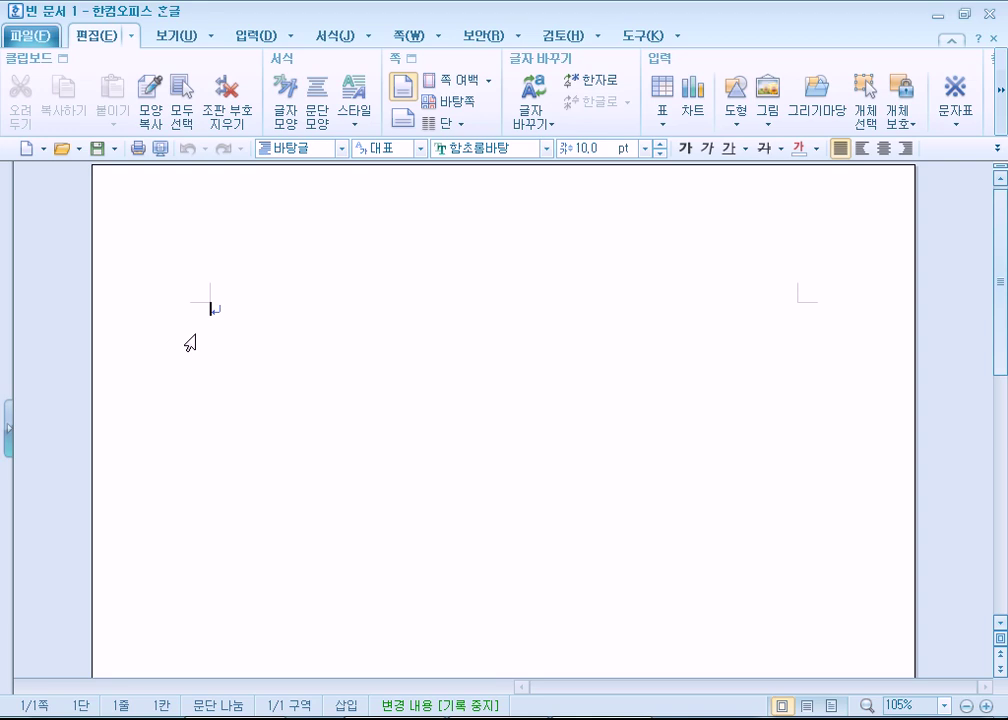
pyautogui.scroll(1, 259, 359)
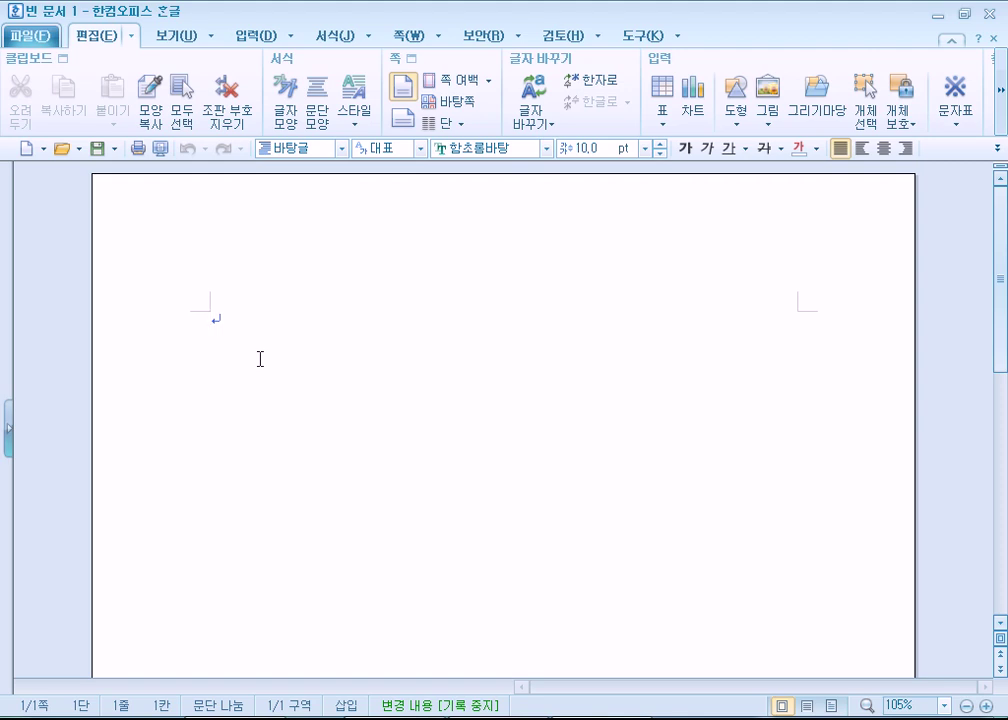
pyautogui.click(163, 36)
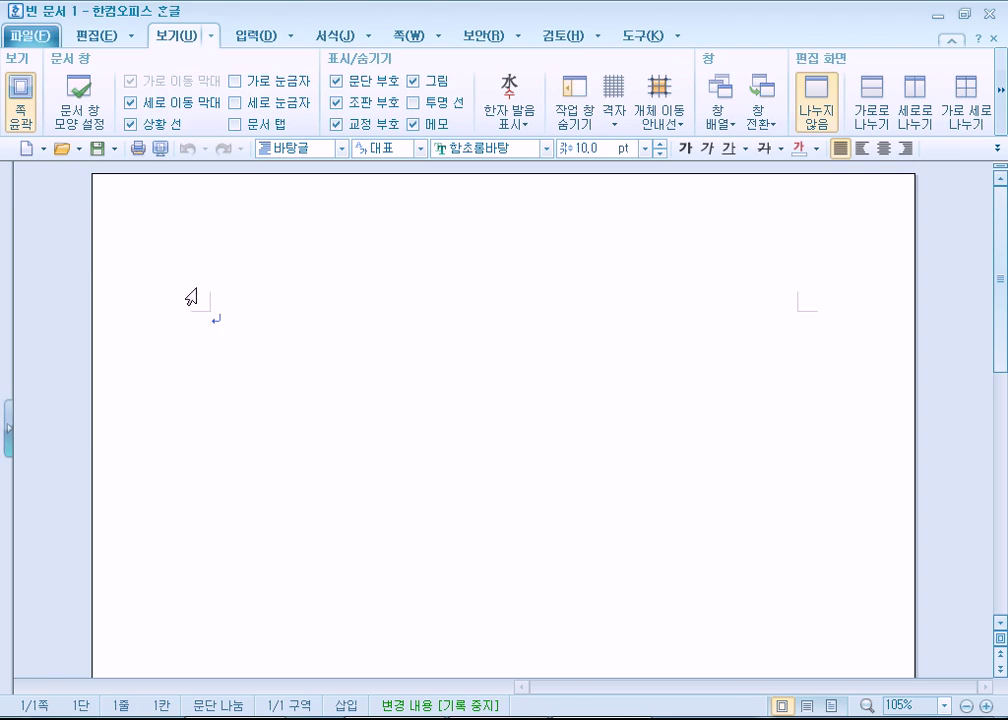
# - Toggle the 쪽 윤곽 page outline off and back on, and view the 문서 창 모양 settings without changing them
pyautogui.click(15, 101)
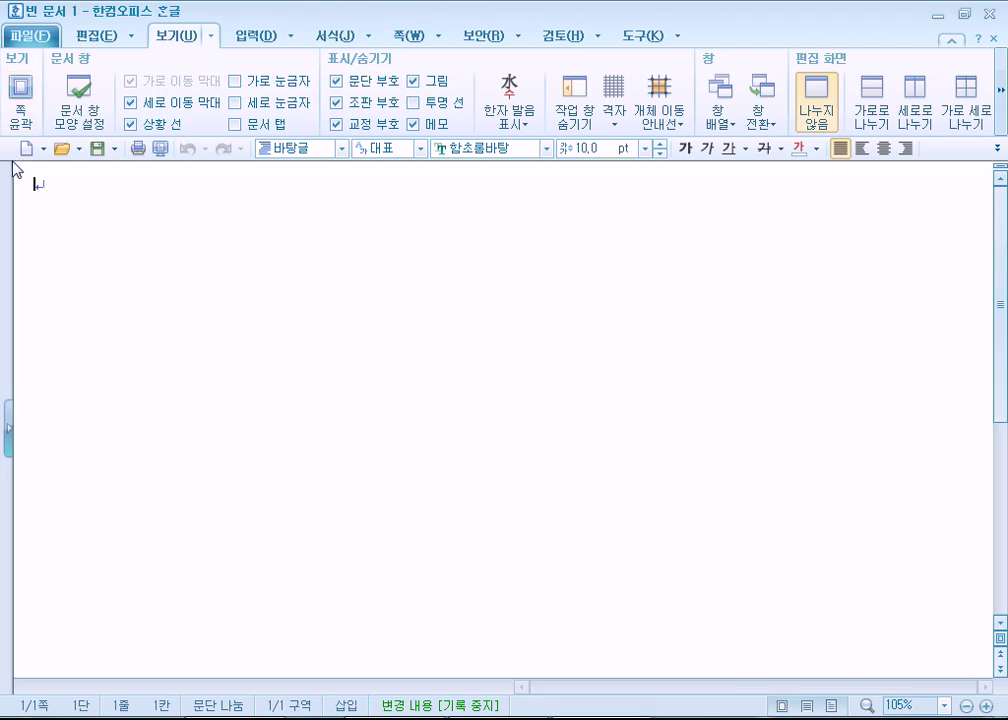
pyautogui.click(18, 104)
pyautogui.click(20, 112)
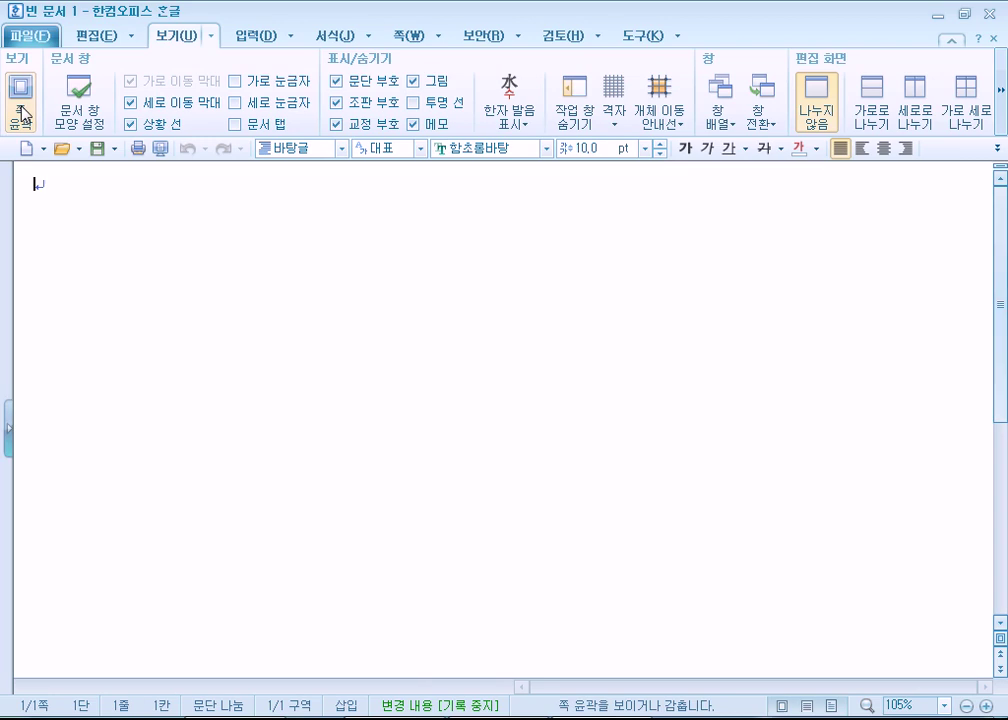
pyautogui.click(20, 112)
pyautogui.click(83, 118)
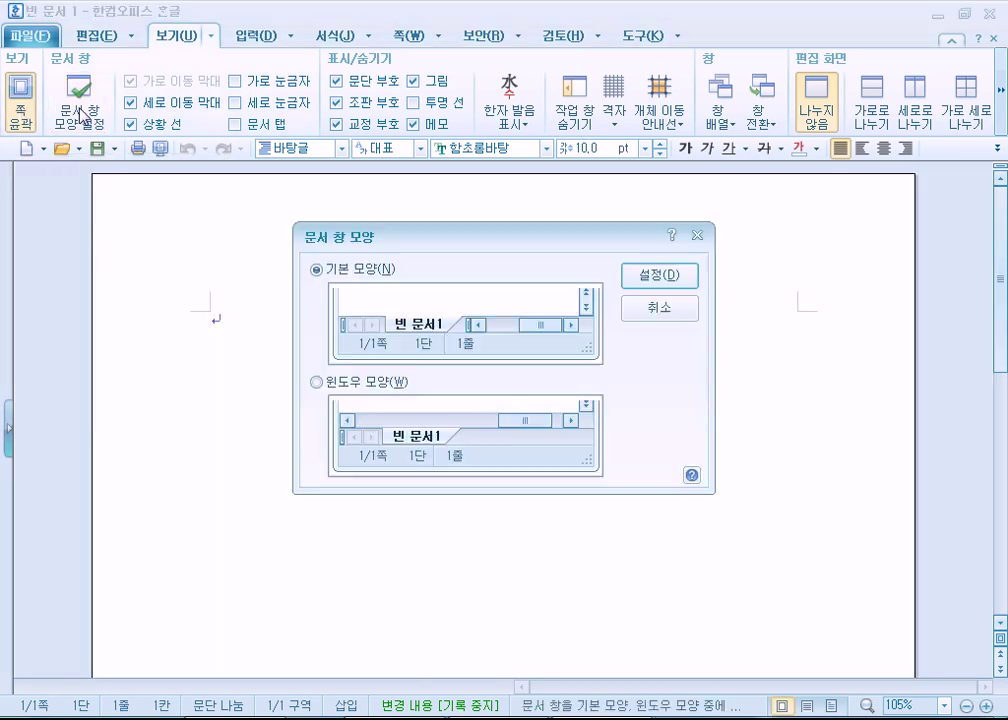
pyautogui.click(657, 312)
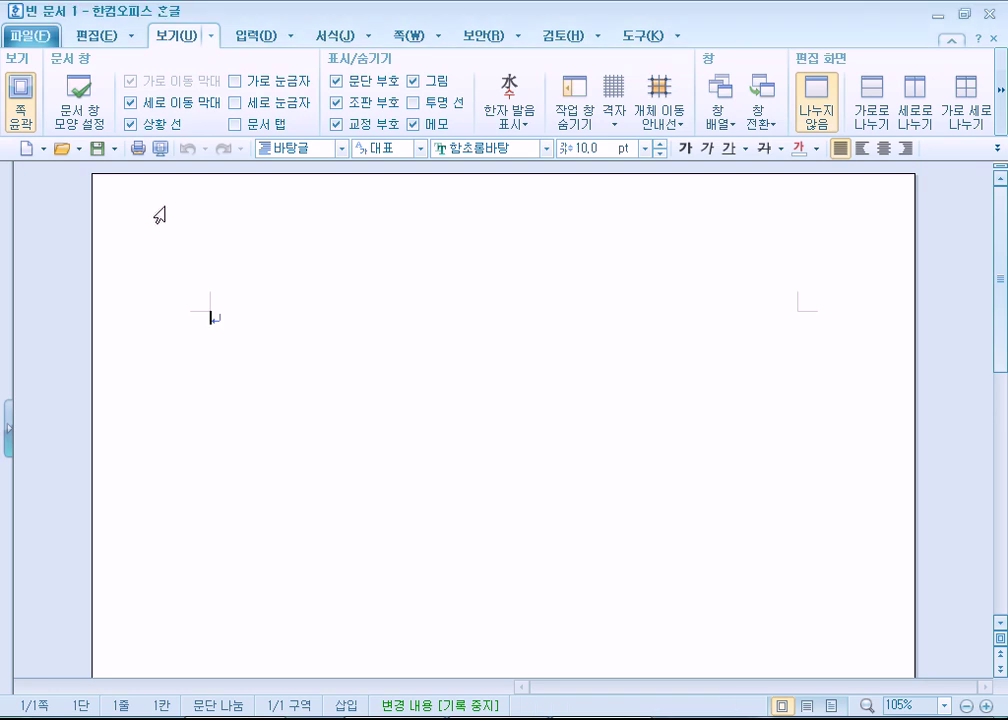
# - Turn on the horizontal ruler (가로 눈금자), the vertical ruler (세로 눈금자) and the document tabs (문서 탭)
pyautogui.click(235, 82)
pyautogui.click(235, 103)
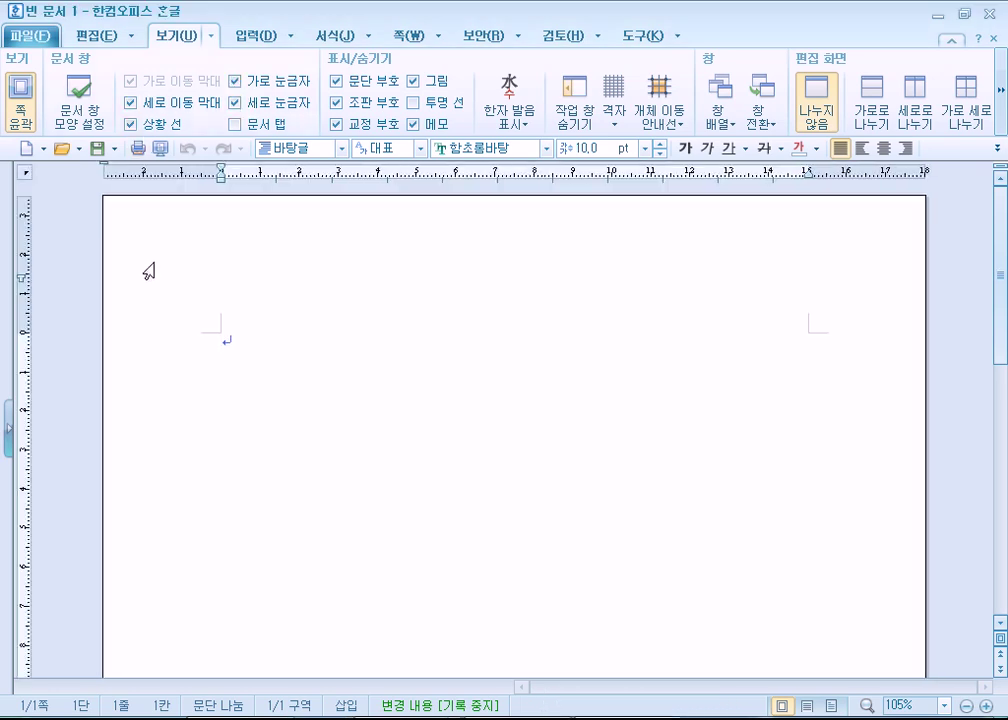
pyautogui.click(234, 103)
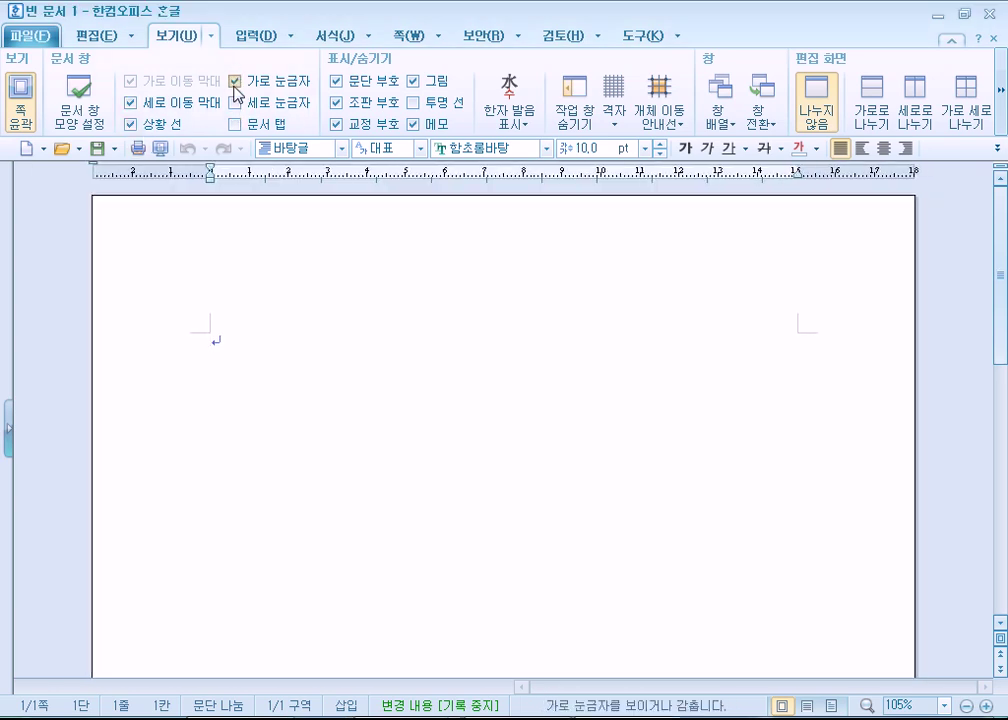
pyautogui.click(234, 82)
pyautogui.click(234, 103)
pyautogui.click(235, 82)
pyautogui.click(235, 125)
pyautogui.click(235, 125)
pyautogui.click(235, 126)
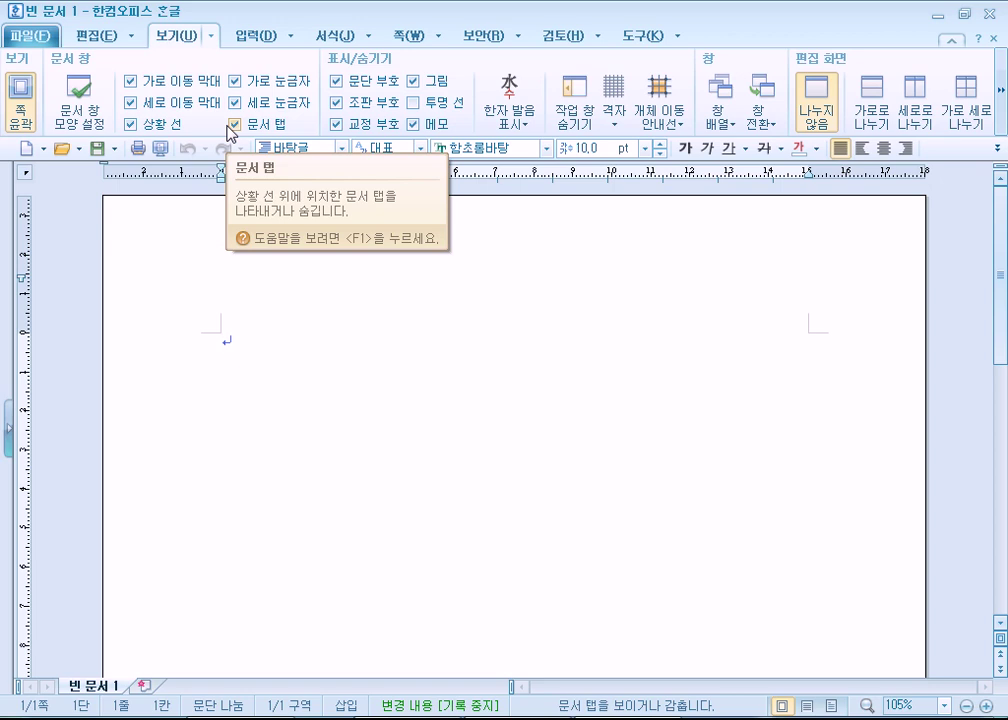
# - Add two new blank documents as tabs in the current window
pyautogui.click(145, 685)
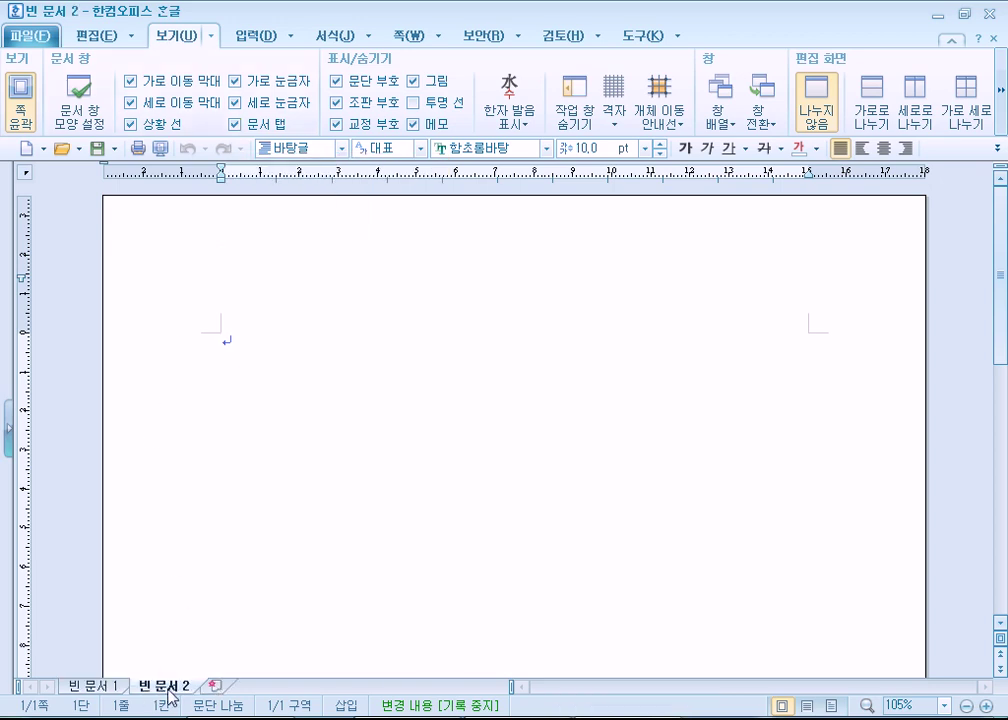
pyautogui.click(212, 686)
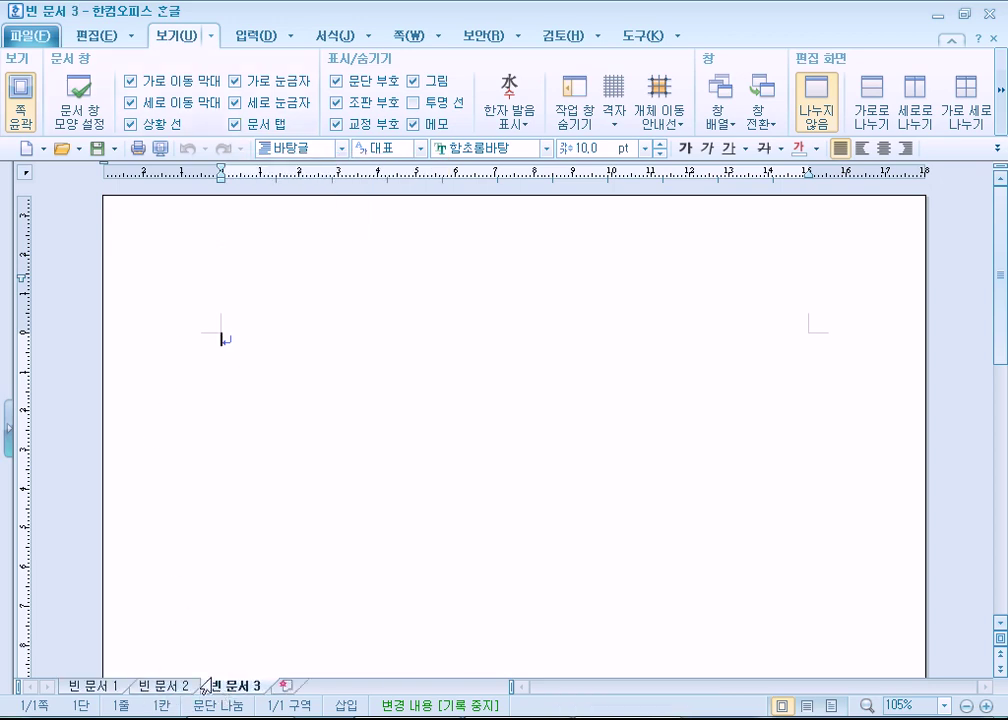
# - Switch between the tabs 빈 문서 1, 빈 문서 2 and 빈 문서 3, and check the program's window preview
pyautogui.click(84, 686)
pyautogui.click(155, 687)
pyautogui.click(227, 687)
pyautogui.click(160, 687)
pyautogui.click(100, 687)
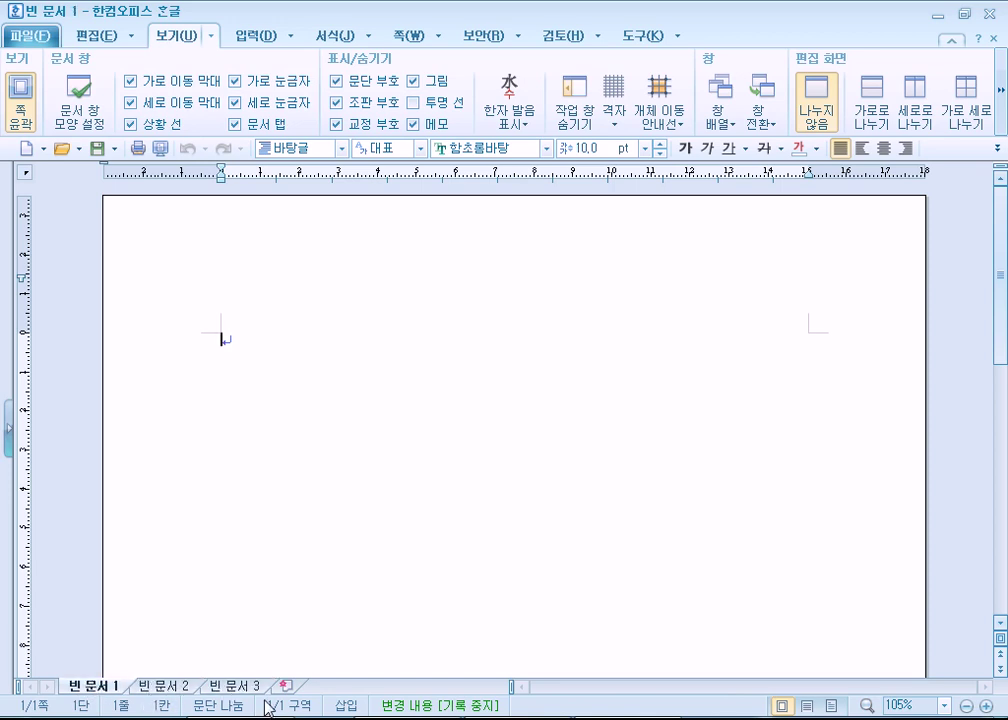
pyautogui.moveTo(627, 715)
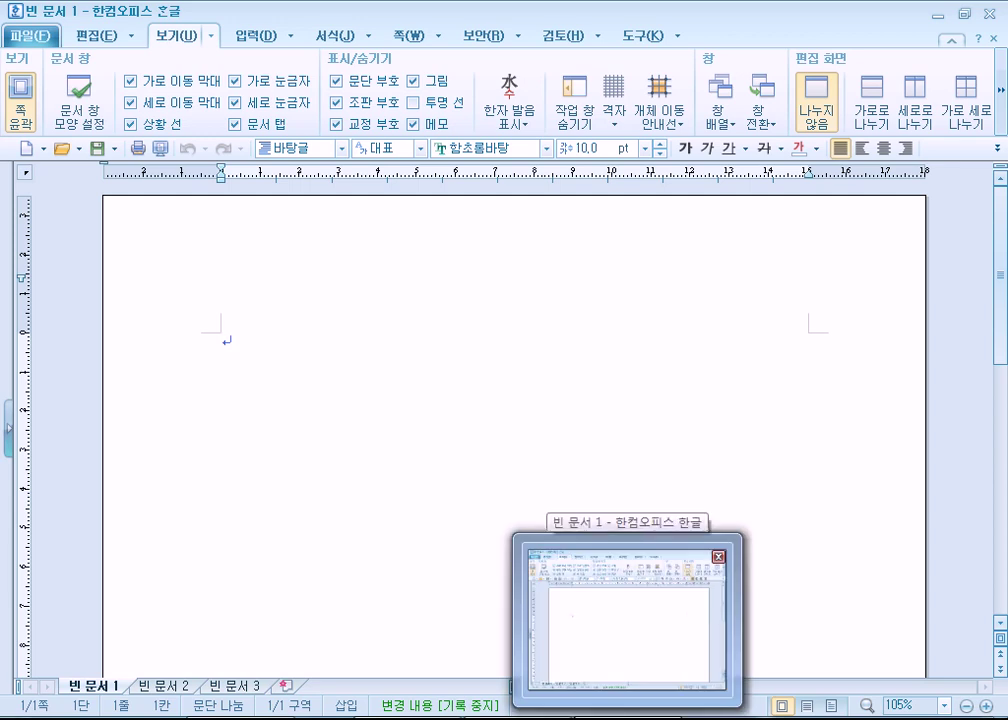
pyautogui.moveTo(171, 682)
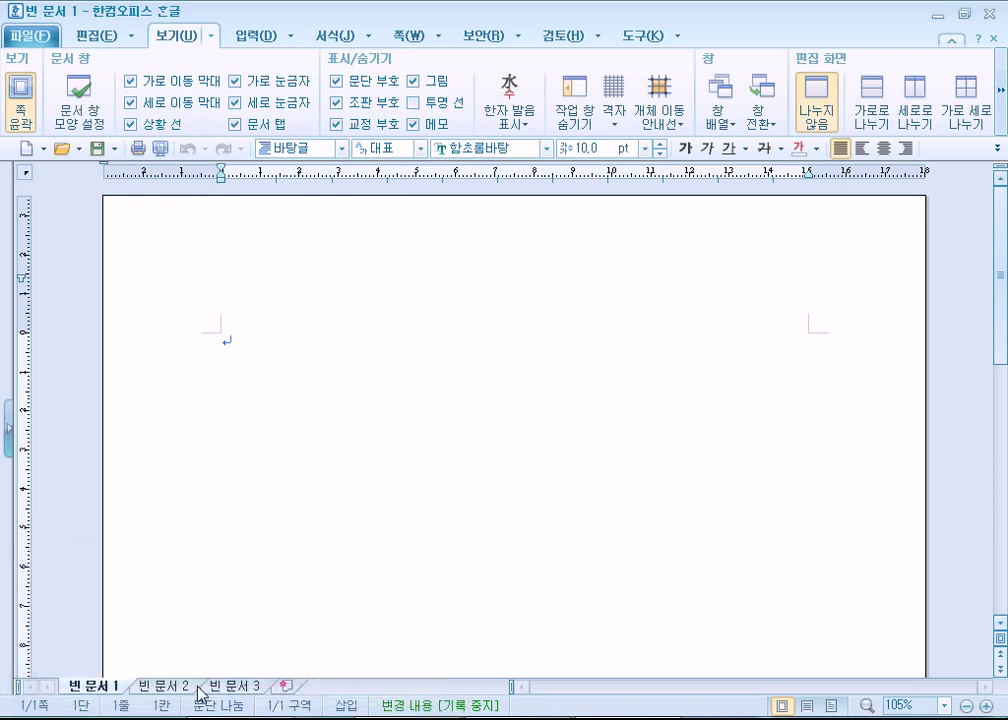
pyautogui.click(177, 690)
pyautogui.click(250, 687)
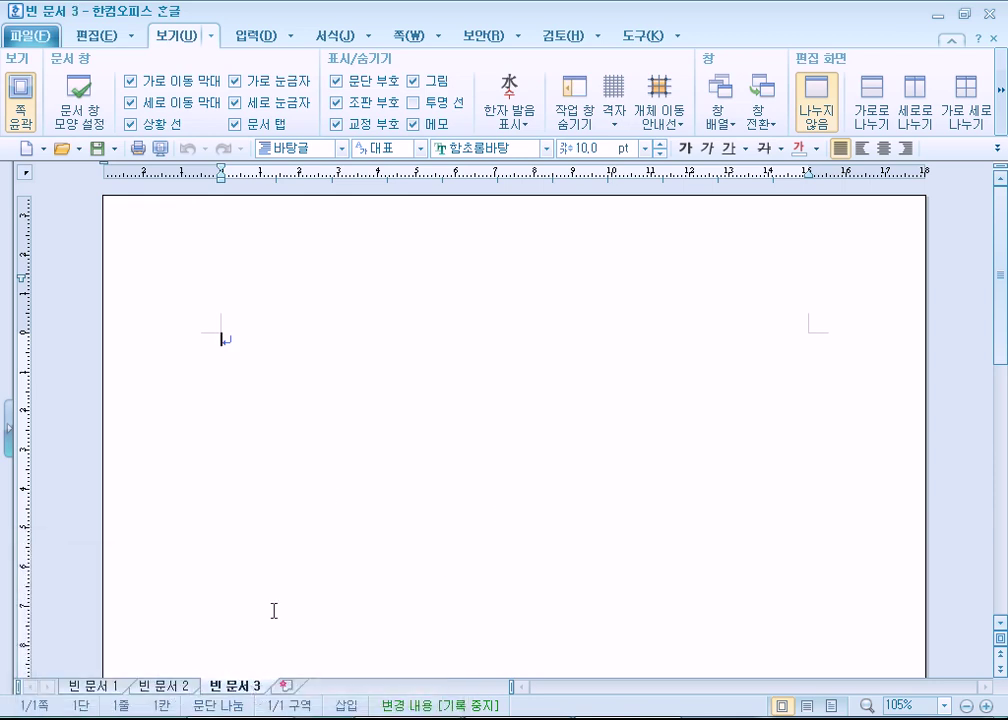
# - Create one blank document in a separate window, and another as a new tab in the original window
pyautogui.click(25, 152)
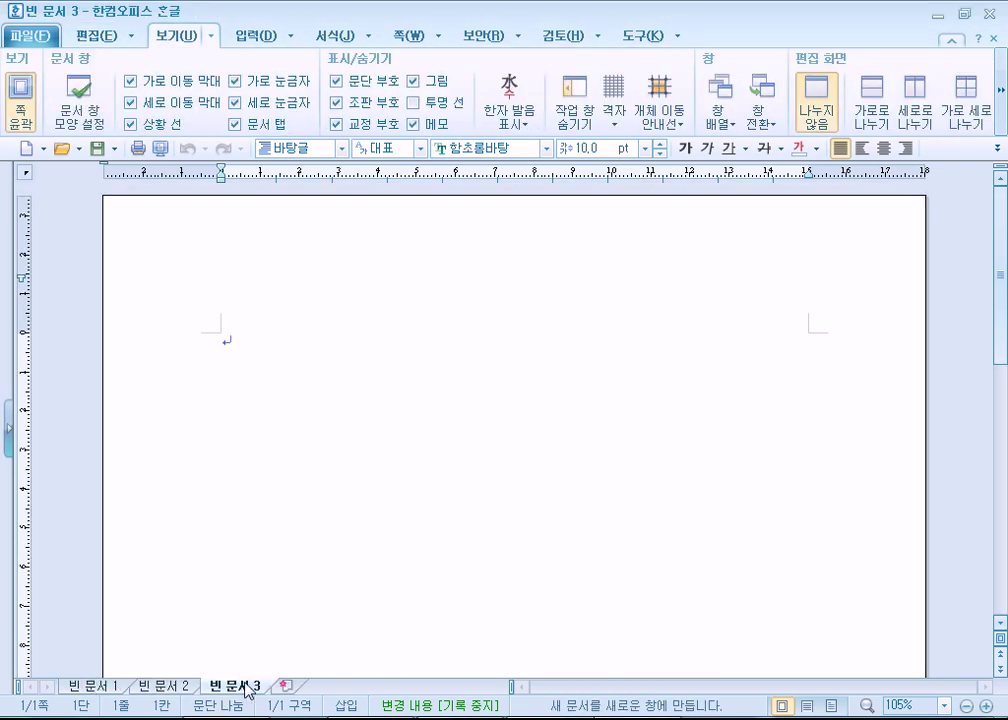
pyautogui.click(286, 686)
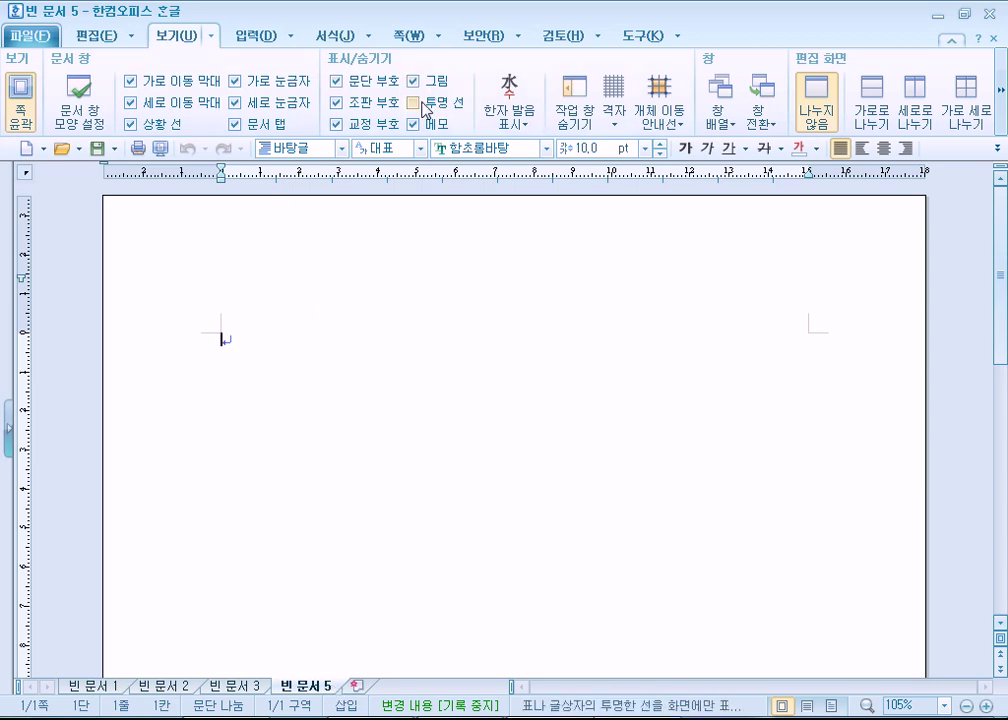
# - Hide the 조판 부호 formatting codes in the document view
pyautogui.click(338, 103)
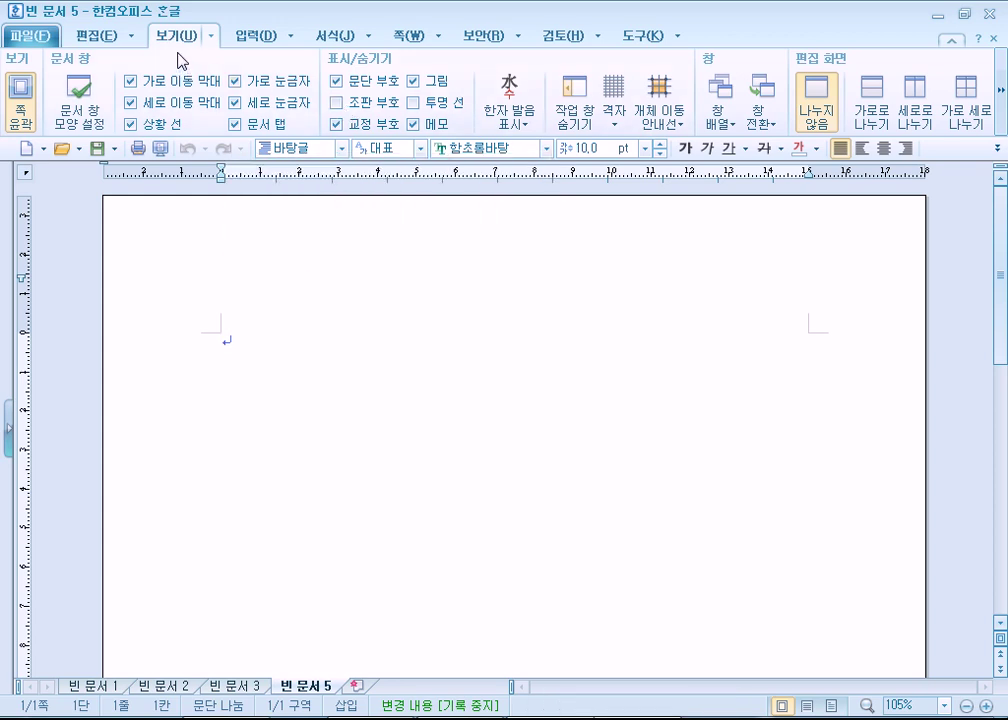
# - Turn the 쪽 윤곽 page outline off and on to compare the two document views
pyautogui.click(18, 108)
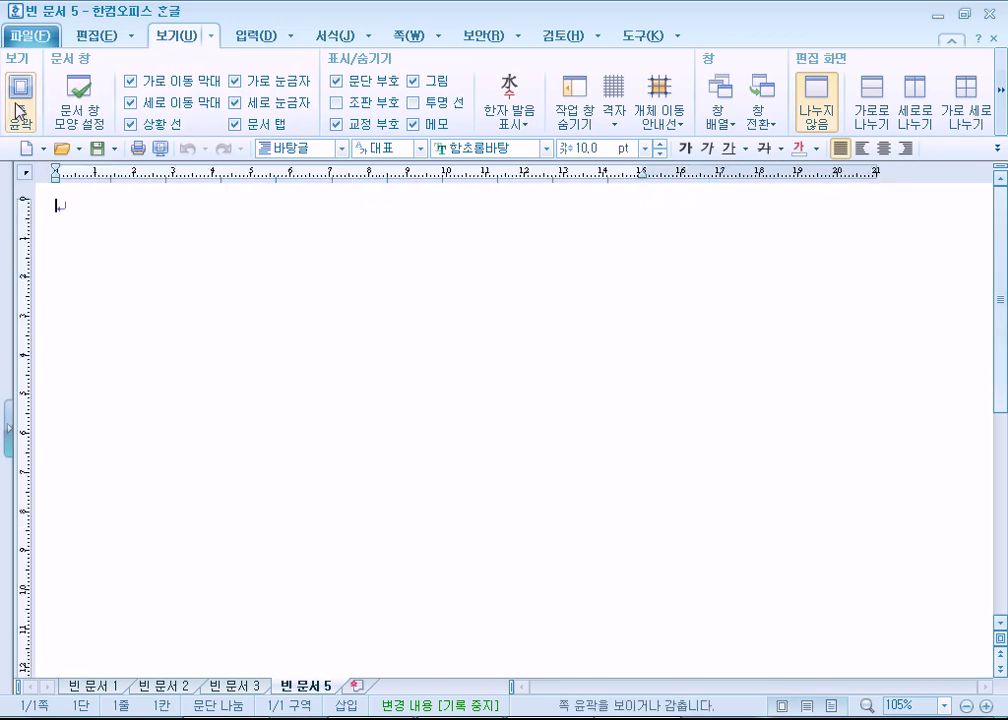
pyautogui.click(18, 110)
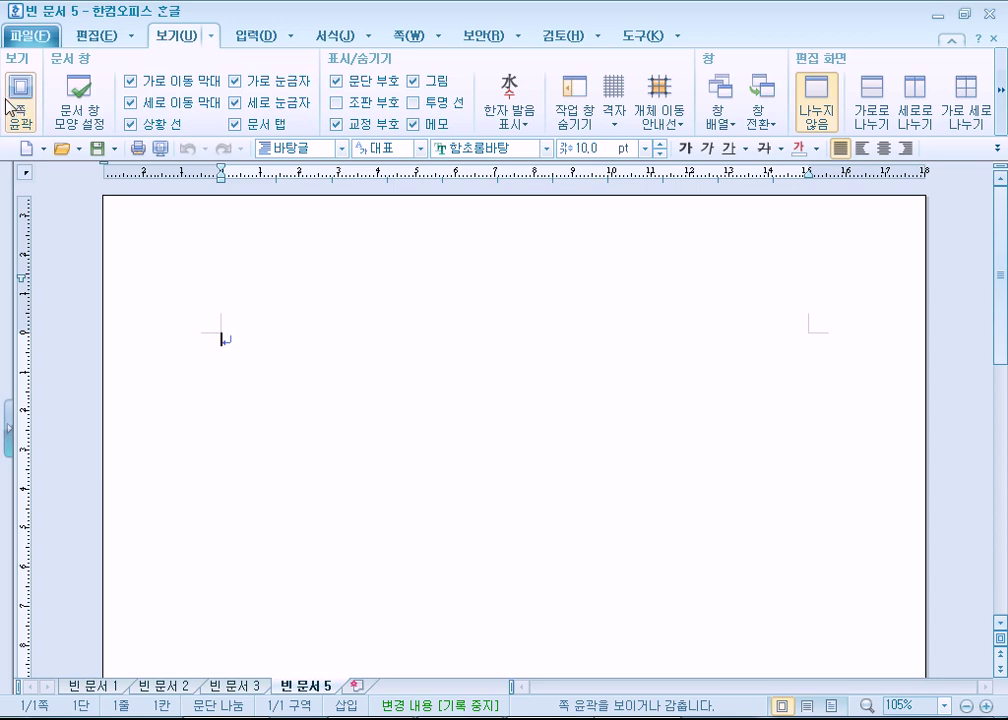
pyautogui.click(19, 110)
pyautogui.click(22, 111)
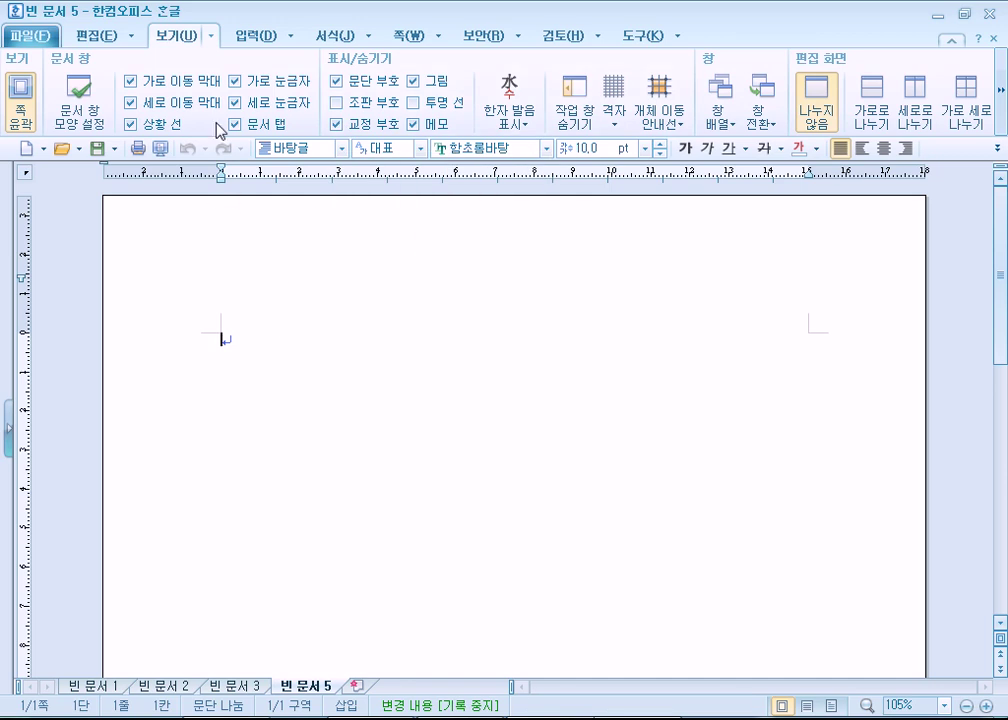
# - Insert the keyboard photo from the ITQ folder below the first line, about 57 mm wide and 38 mm high
pyautogui.click(250, 36)
pyautogui.click(253, 95)
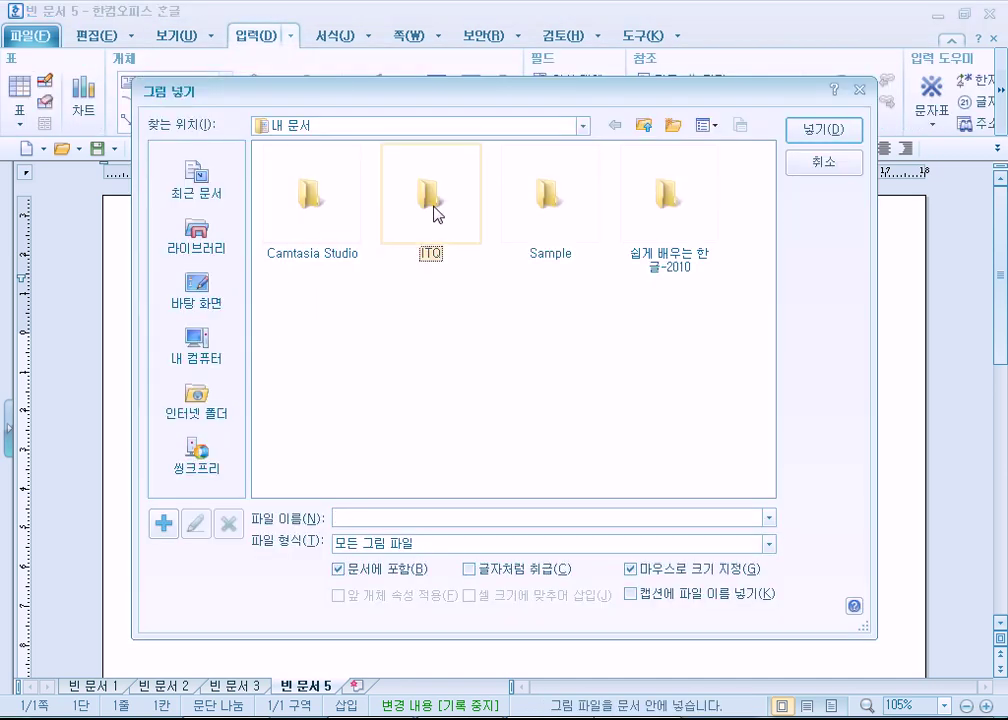
pyautogui.doubleClick(433, 213)
pyautogui.doubleClick(328, 198)
pyautogui.doubleClick(325, 197)
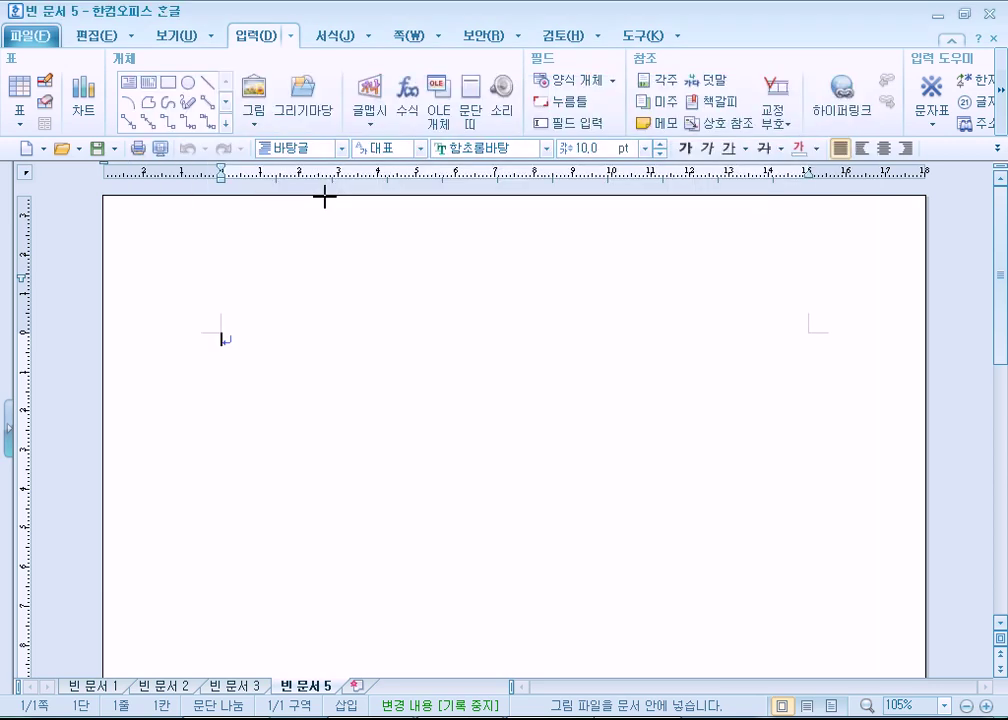
pyautogui.moveTo(300, 367); pyautogui.dragTo(522, 516)
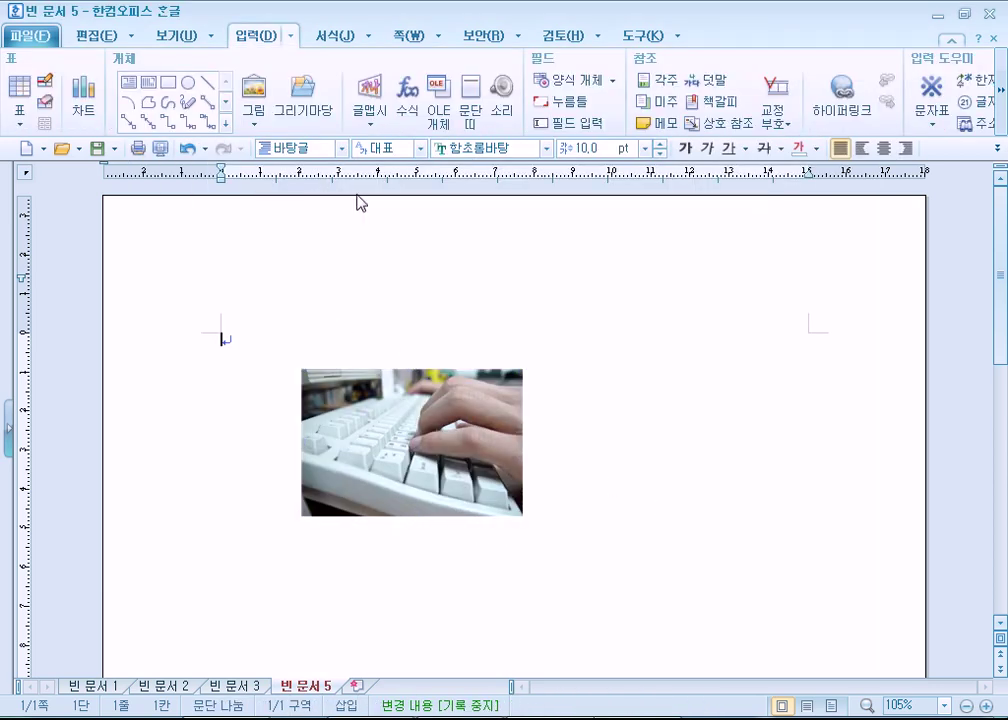
# - Show and hide the 조판 부호 codes to compare how the inserted picture is marked in the text
pyautogui.click(195, 37)
pyautogui.click(336, 103)
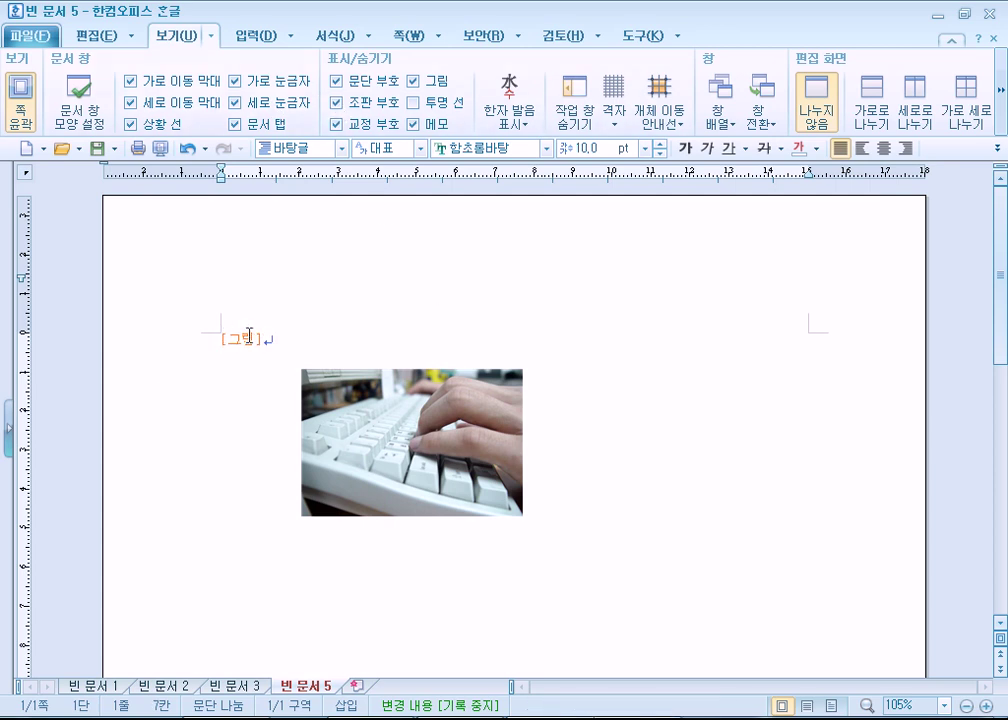
pyautogui.click(336, 103)
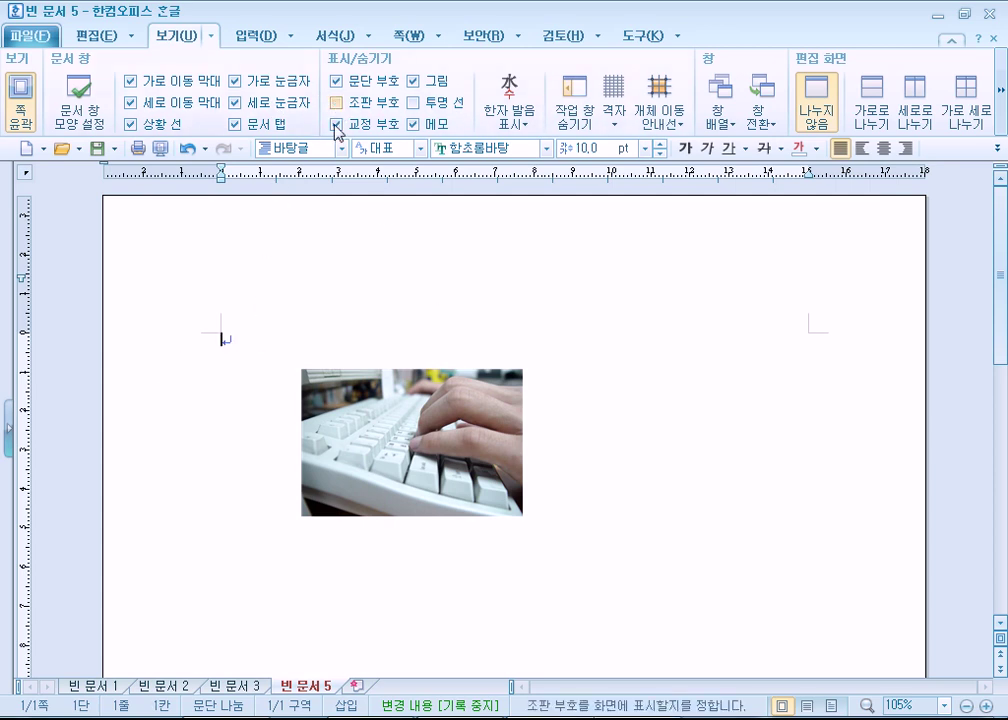
pyautogui.click(347, 415)
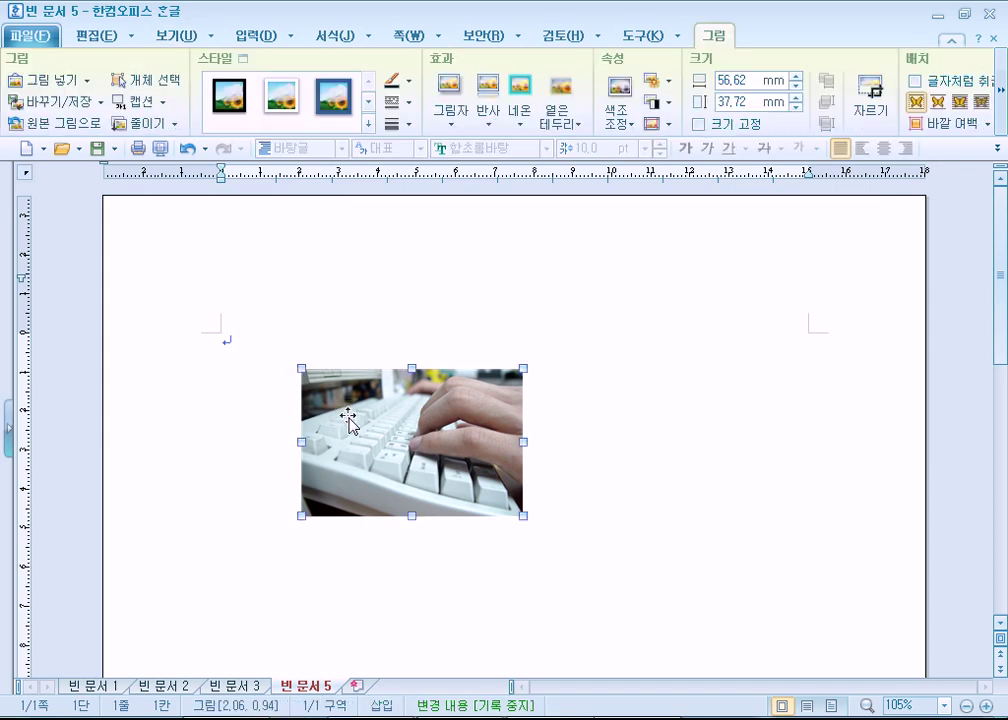
pyautogui.click(281, 333)
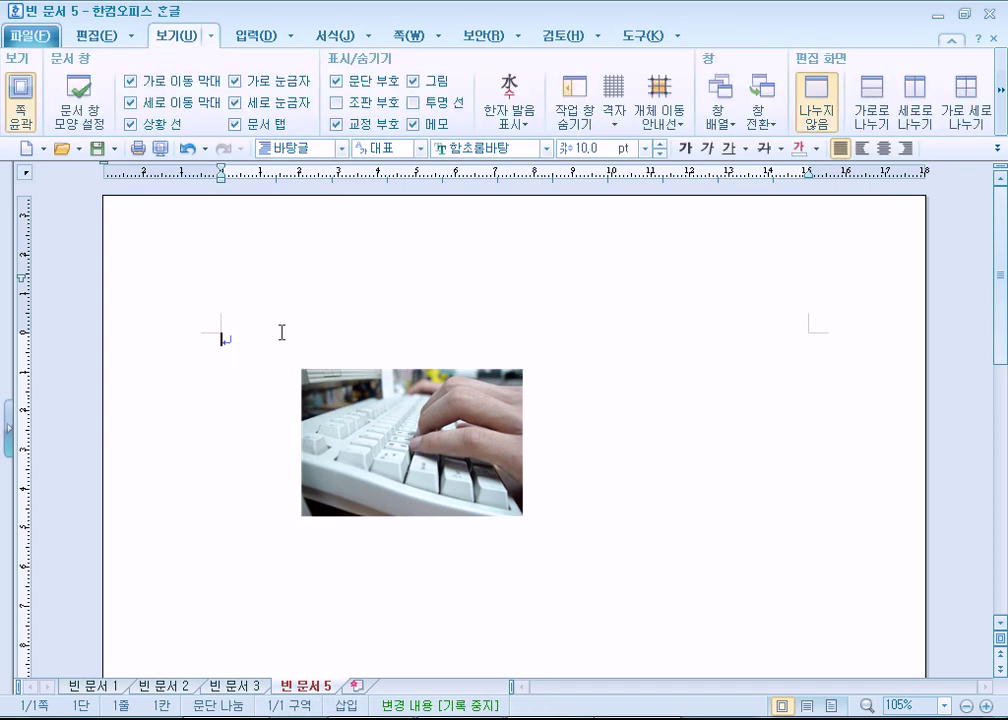
pyautogui.click(336, 103)
pyautogui.click(338, 103)
# - Enter 안녕 and 핫요 on the first line, separated by six spaces
pyautogui.write('안ㄴ')
pyautogui.write('        핫ㅇ')
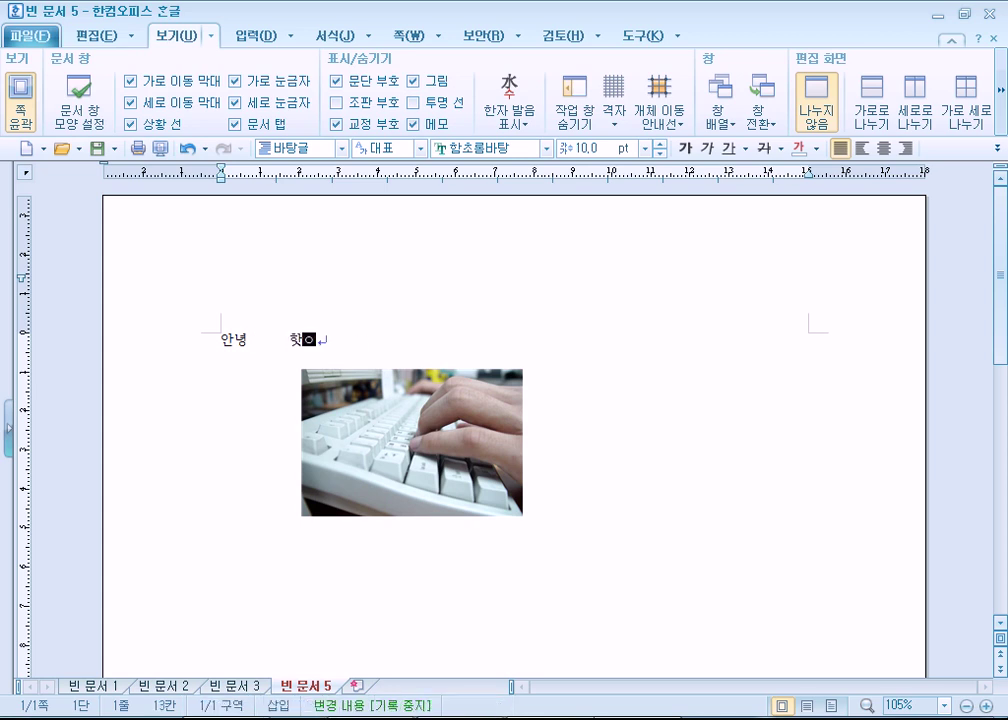
pyautogui.click(255, 341)
# - Toggle 조판 부호 and 문단 부호 to compare the space, picture and paragraph marks in the first line
pyautogui.moveTo(248, 341); pyautogui.dragTo(288, 341)
pyautogui.click(337, 102)
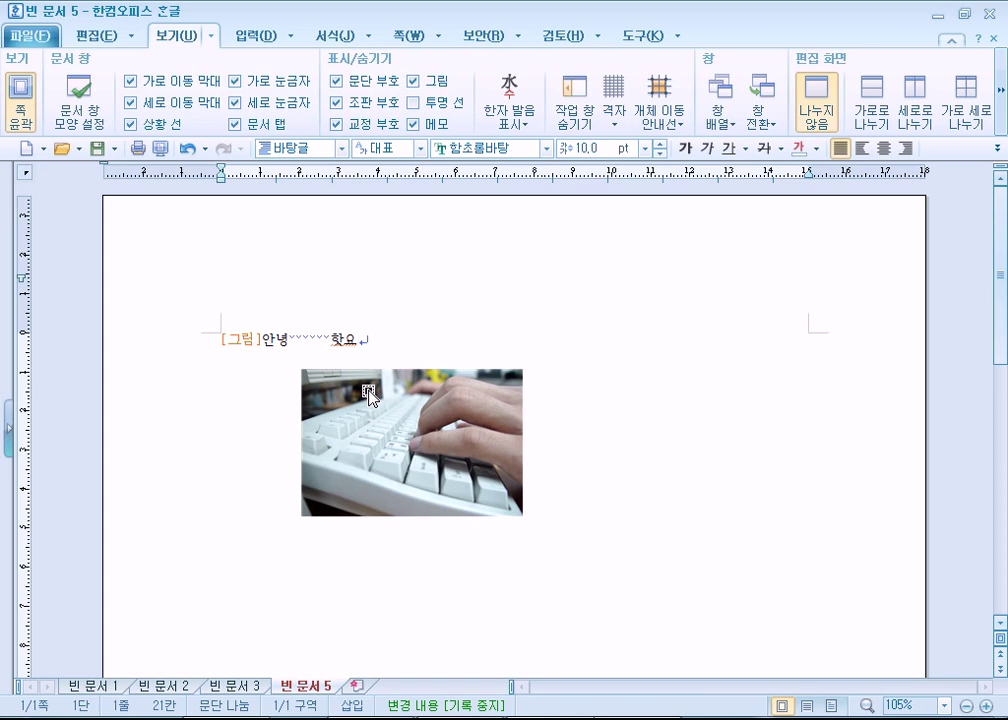
pyautogui.click(338, 102)
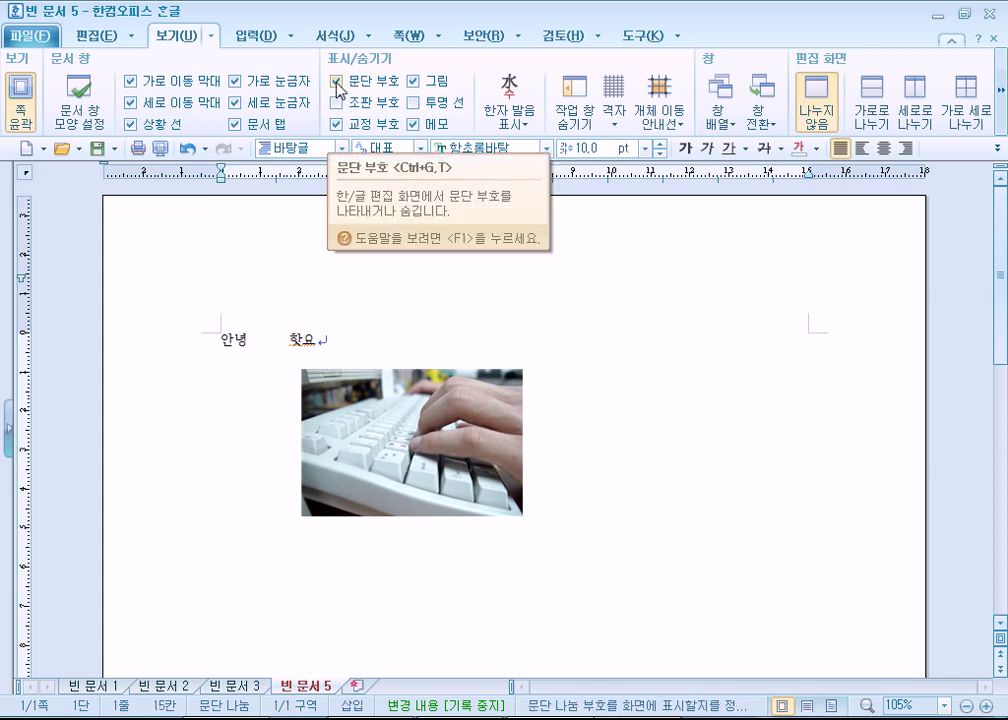
pyautogui.click(337, 81)
pyautogui.click(337, 81)
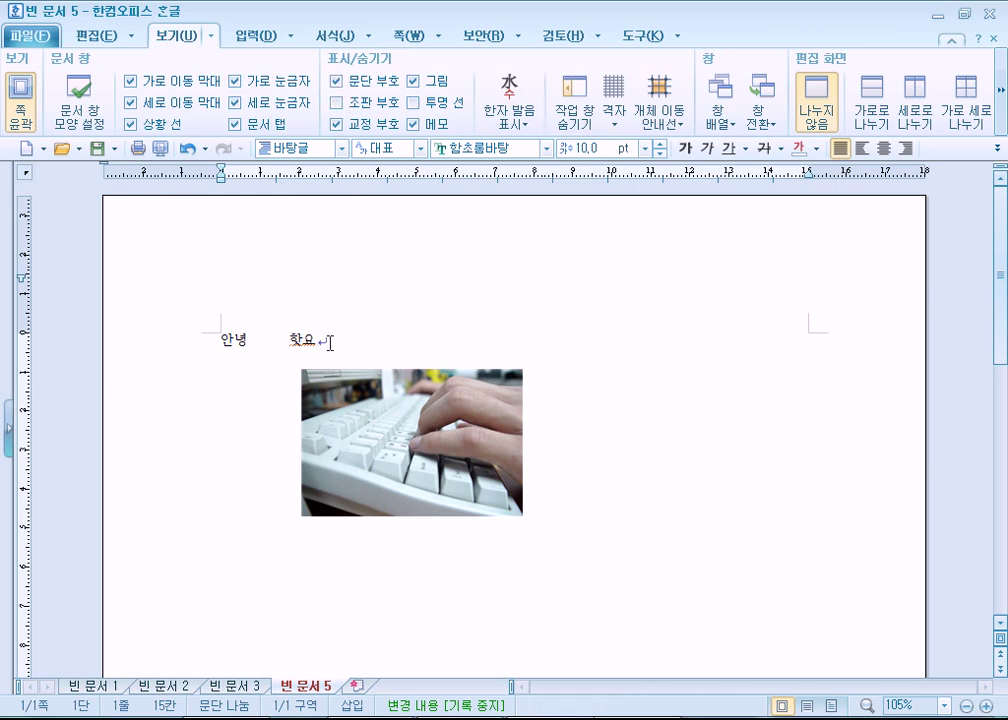
pyautogui.click(337, 102)
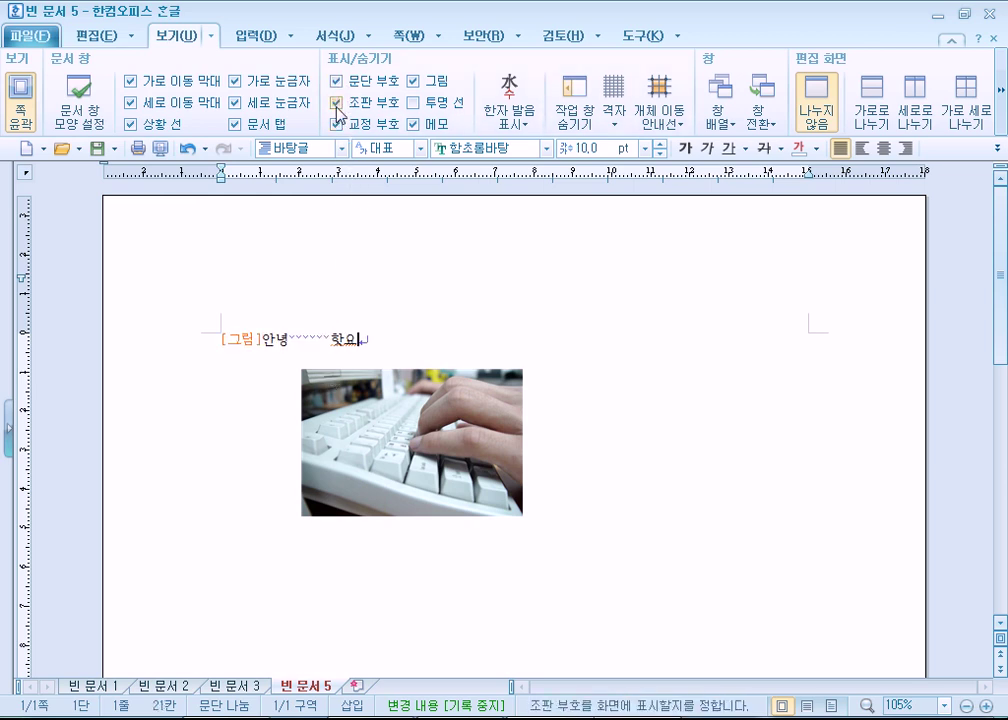
pyautogui.click(337, 102)
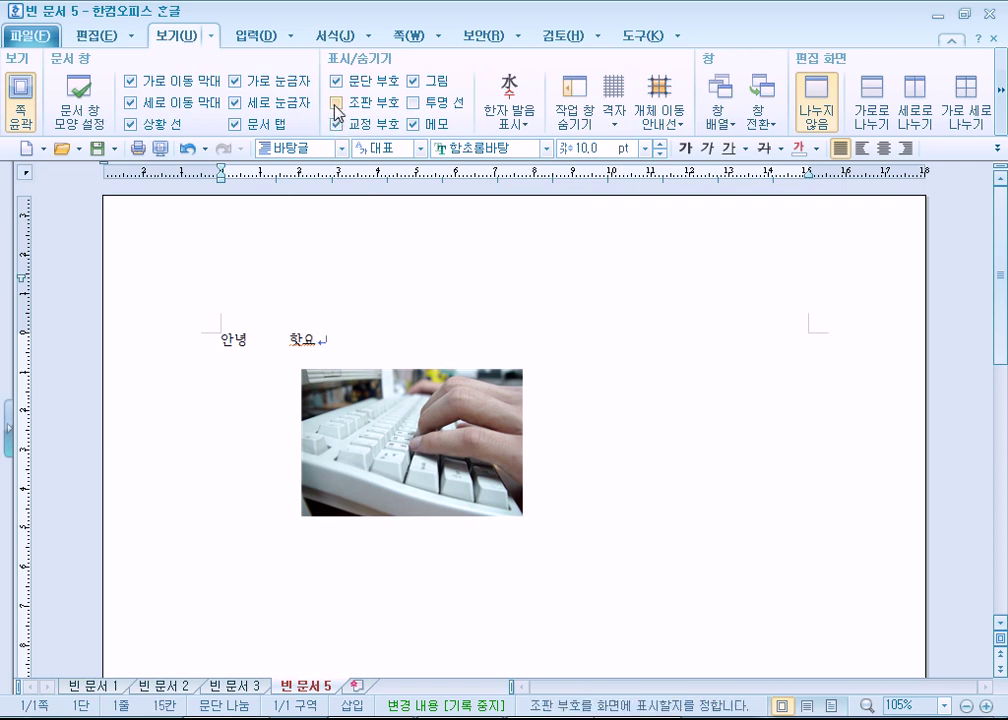
pyautogui.click(337, 102)
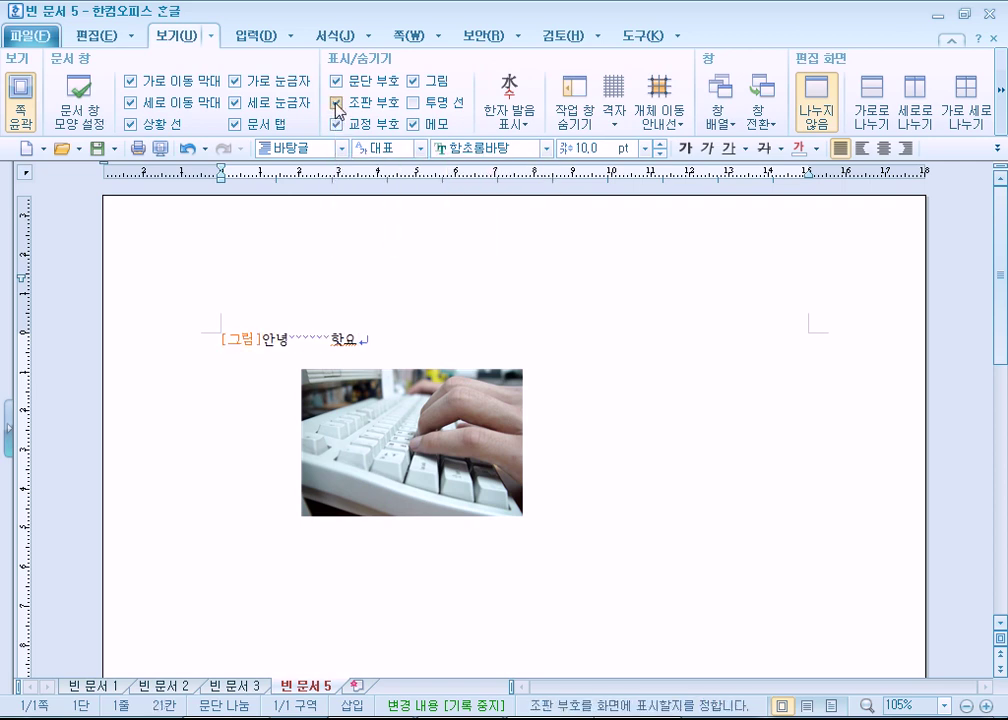
pyautogui.click(337, 102)
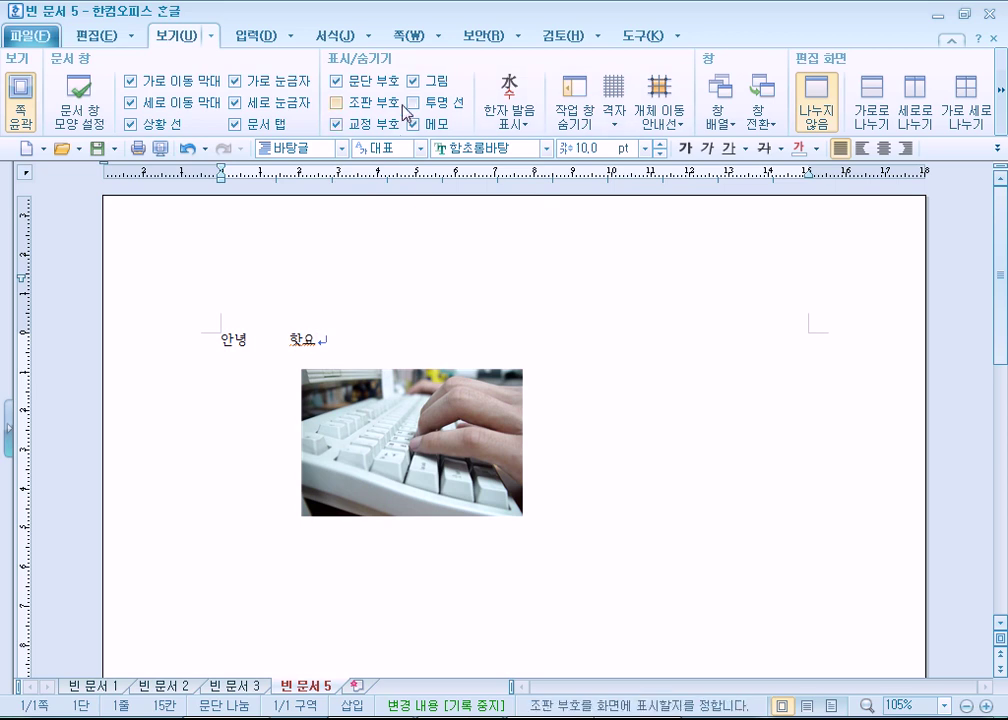
# - Insert a table of five rows and five columns below the picture
pyautogui.click(405, 36)
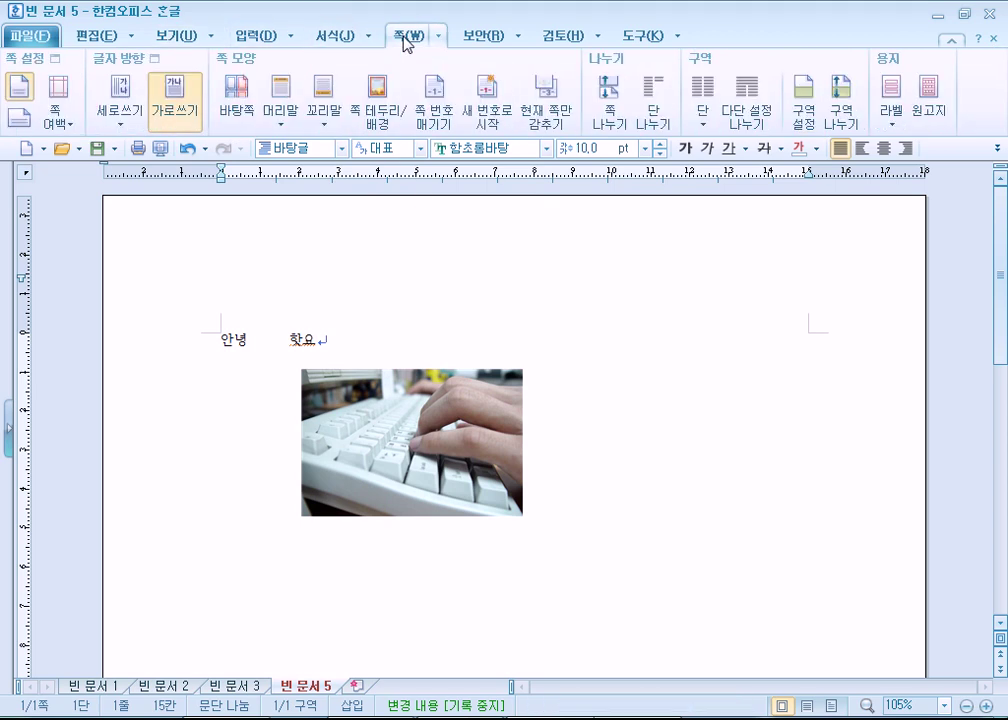
pyautogui.click(245, 38)
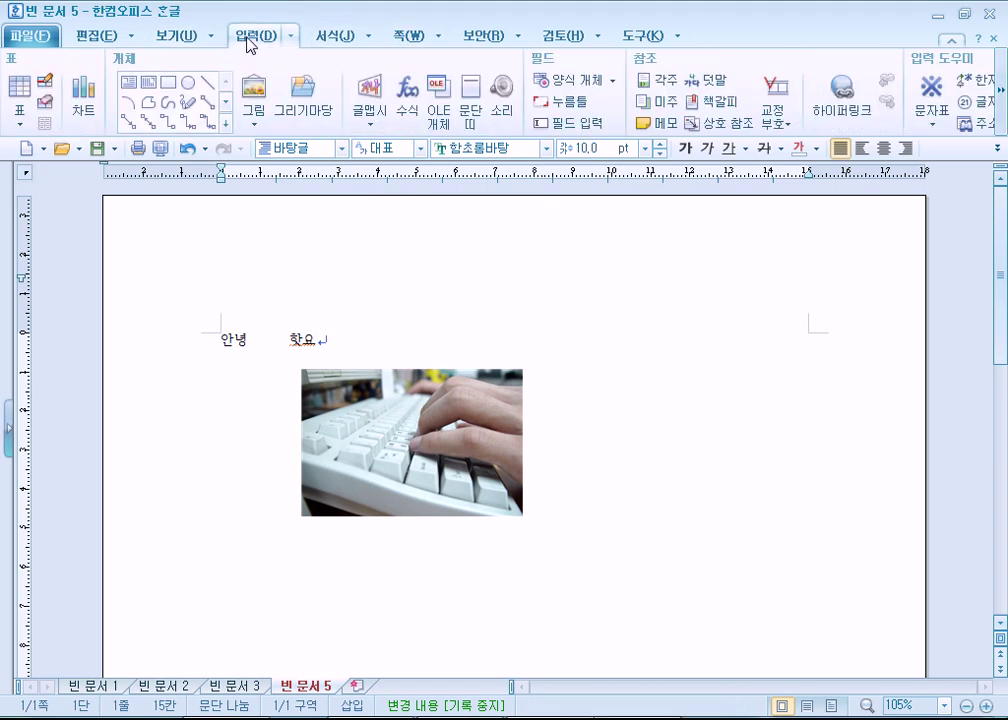
pyautogui.click(18, 90)
pyautogui.click(400, 408)
pyautogui.click(655, 282)
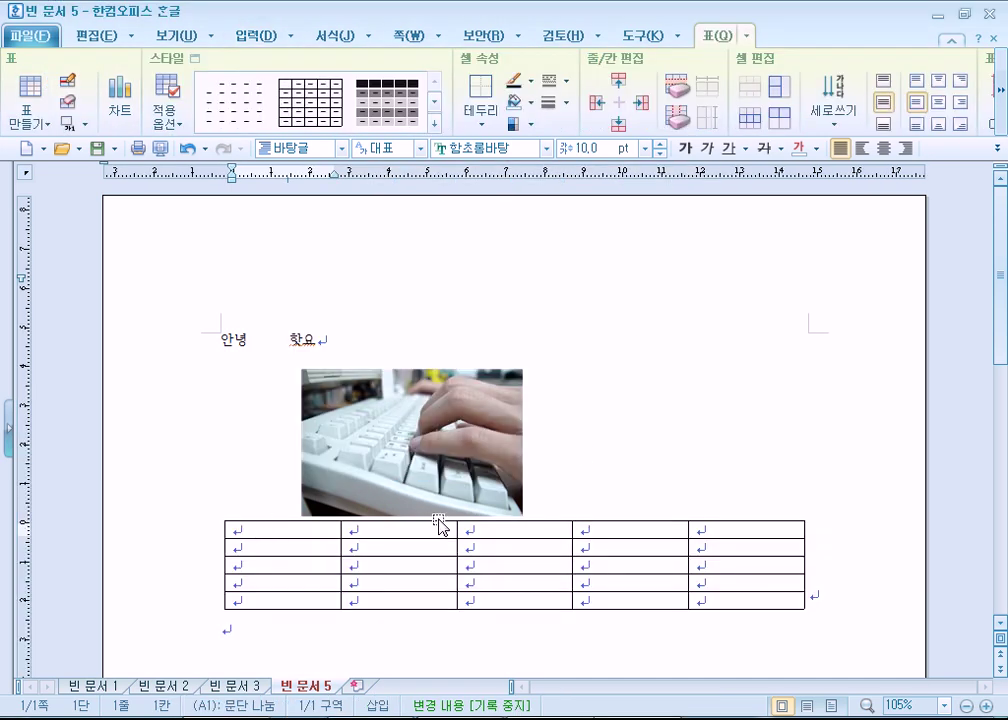
# - Set the inner horizontal borders of the second column's first four cells to 선 없음
pyautogui.moveTo(403, 531); pyautogui.dragTo(404, 585)
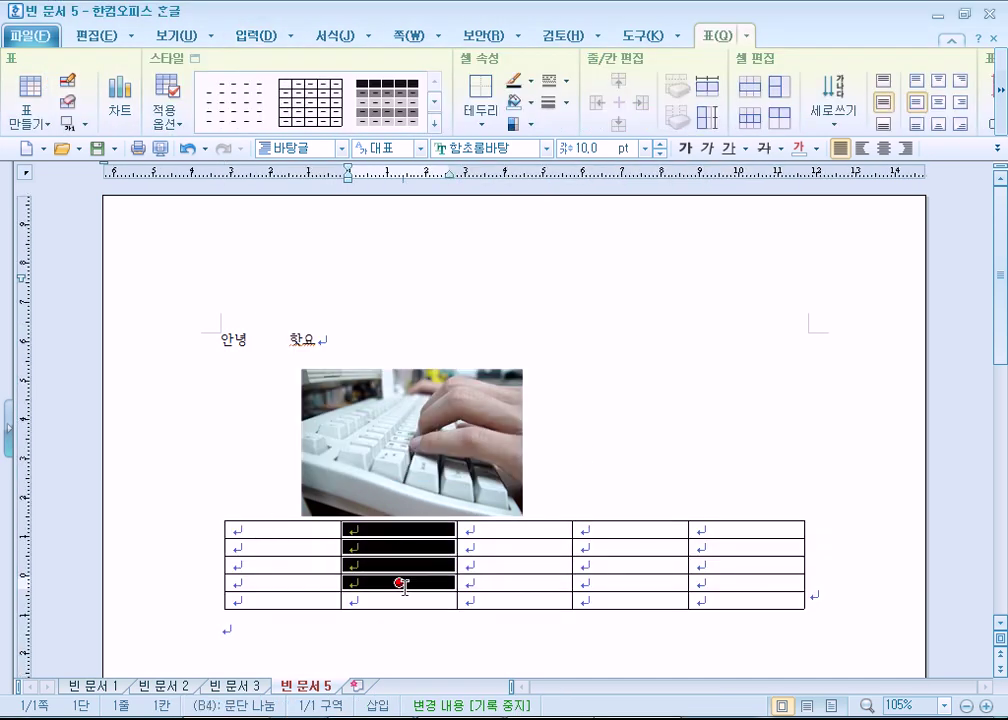
pyautogui.press('l')
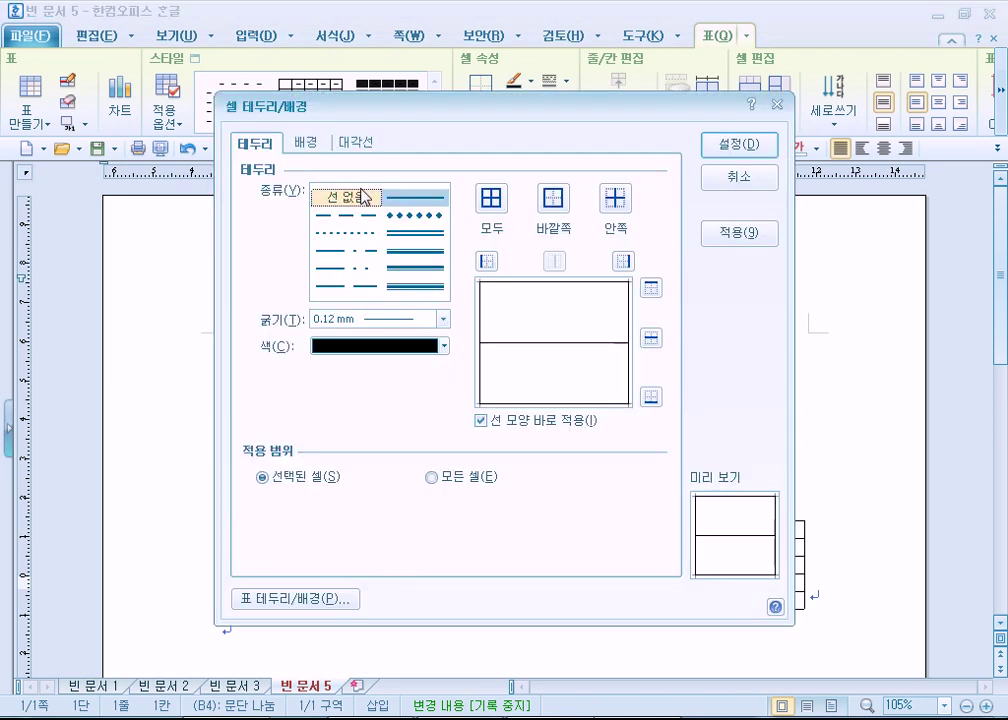
pyautogui.click(651, 338)
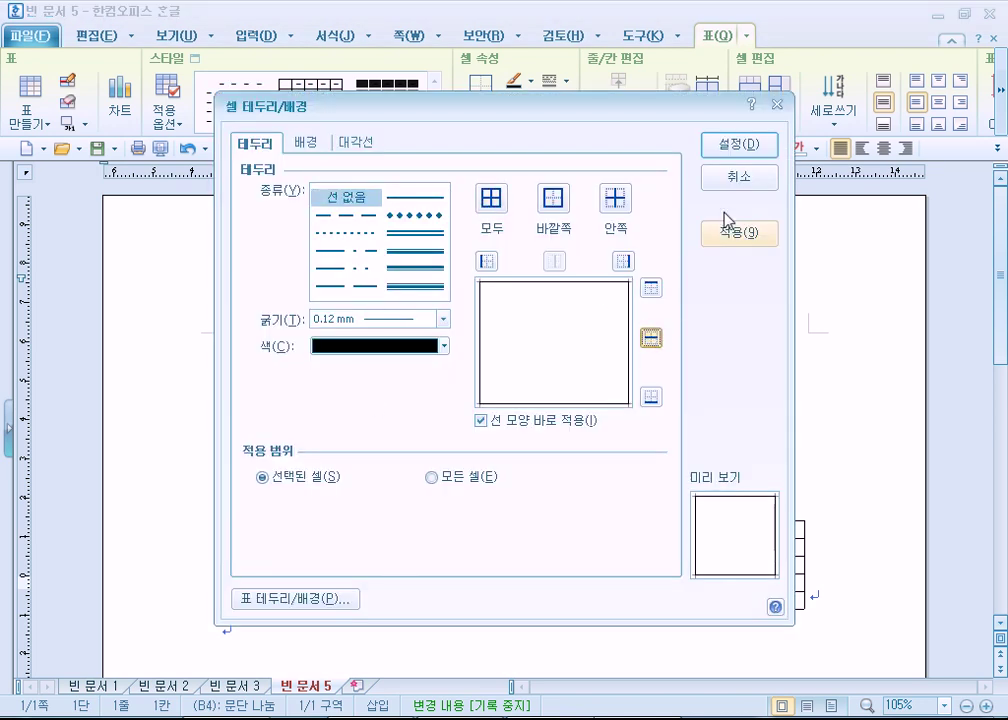
pyautogui.click(740, 148)
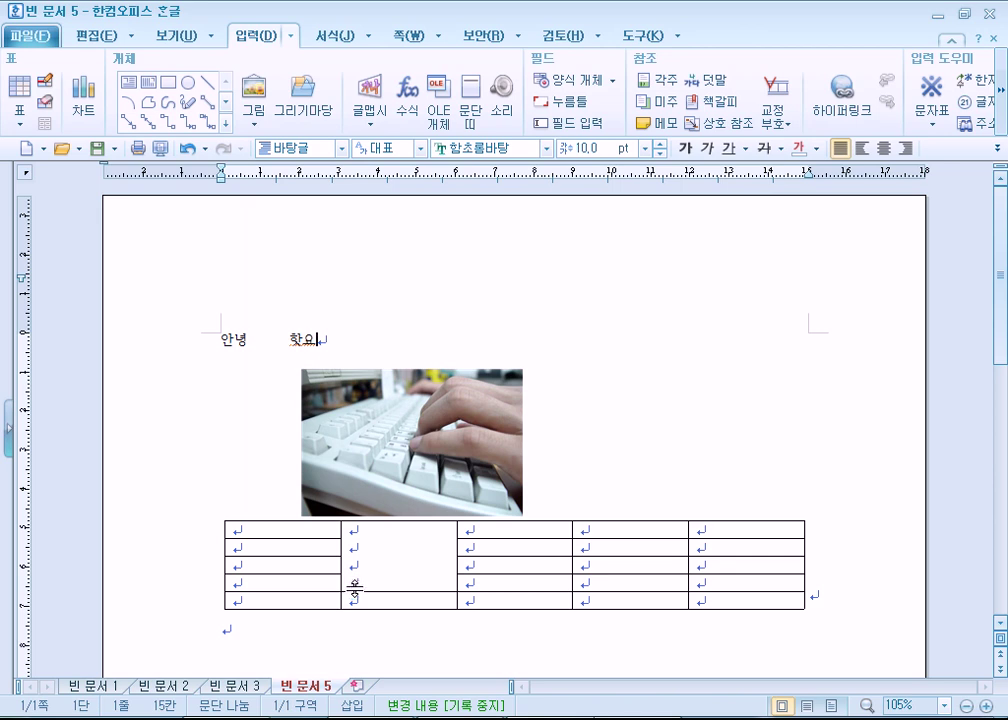
# - Add four line breaks in the third cell of the table's first row and return to the body text
pyautogui.click(467, 528)
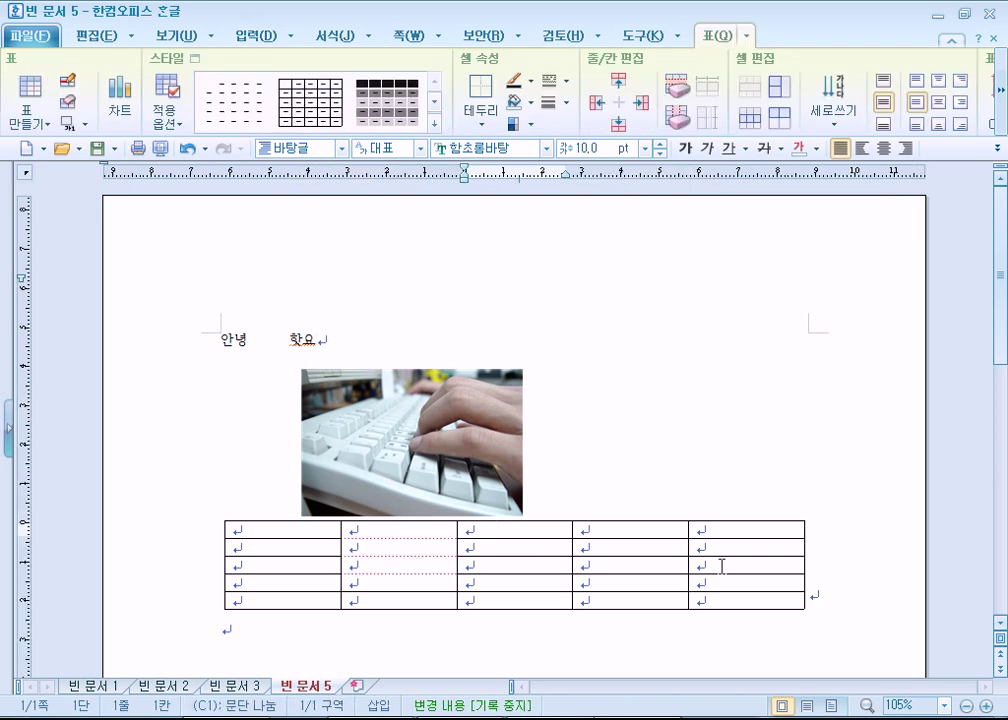
pyautogui.press('Return')
pyautogui.press('Return')
pyautogui.press('Return')
pyautogui.press('Return')
pyautogui.click(740, 434)
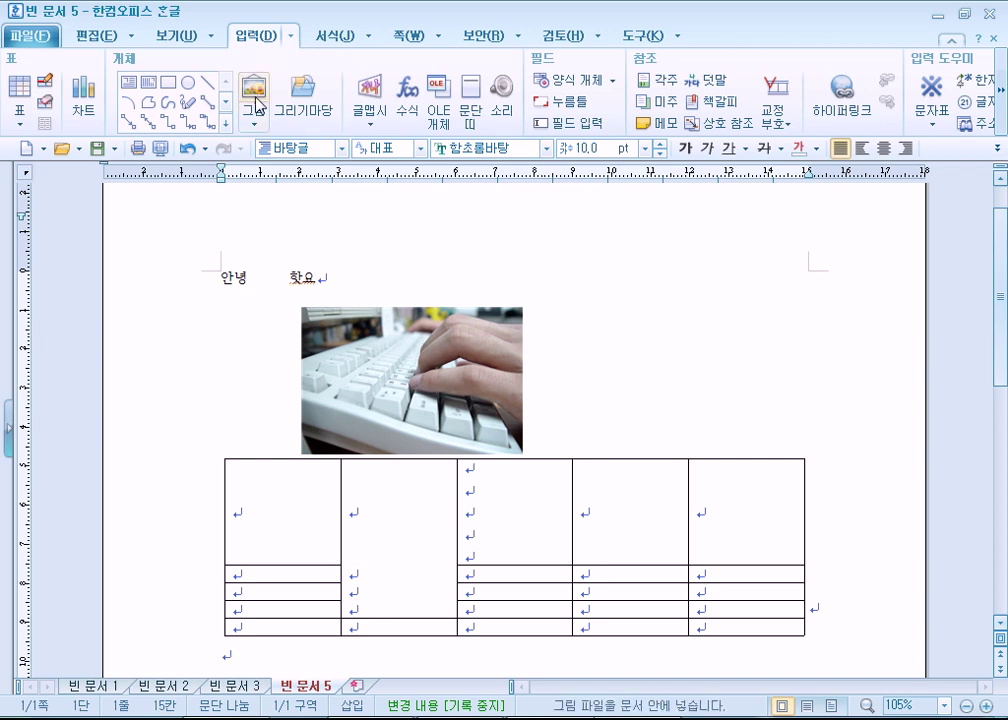
# - Toggle the 문단 부호 and 투명 선 display to compare the paragraph marks and the table's borderless lines
pyautogui.click(152, 36)
pyautogui.click(336, 81)
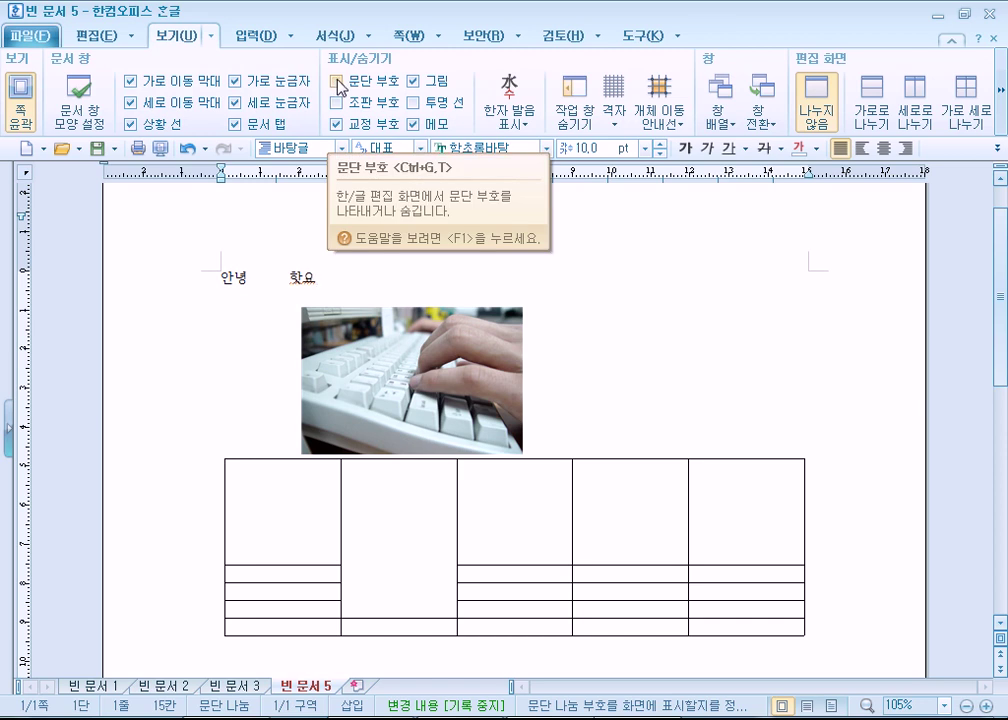
pyautogui.click(340, 82)
pyautogui.click(421, 101)
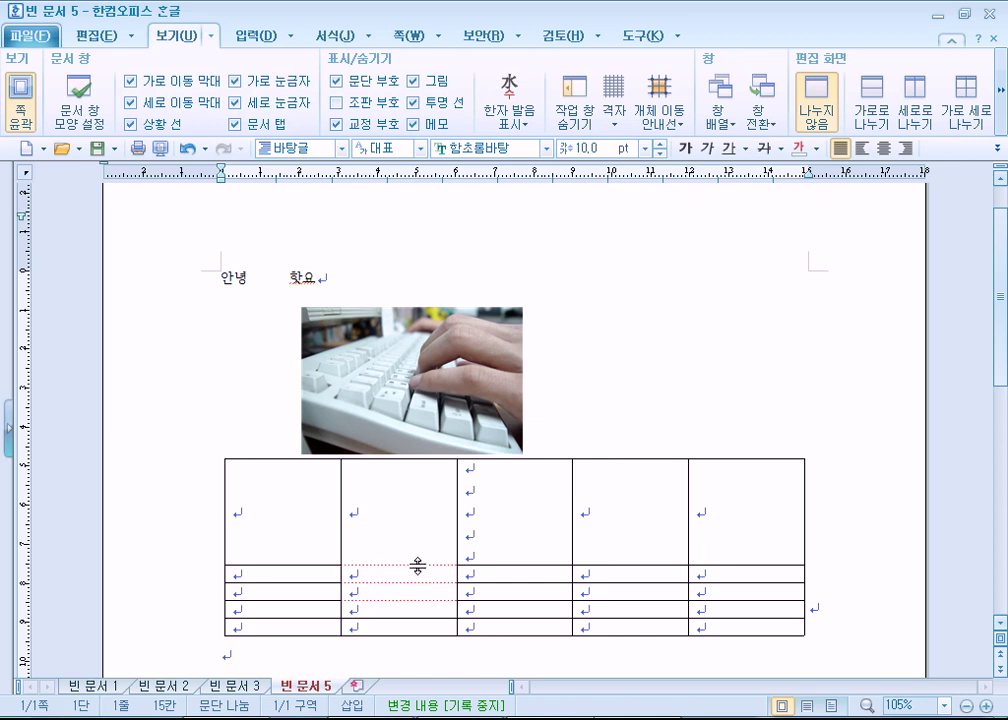
pyautogui.click(487, 478)
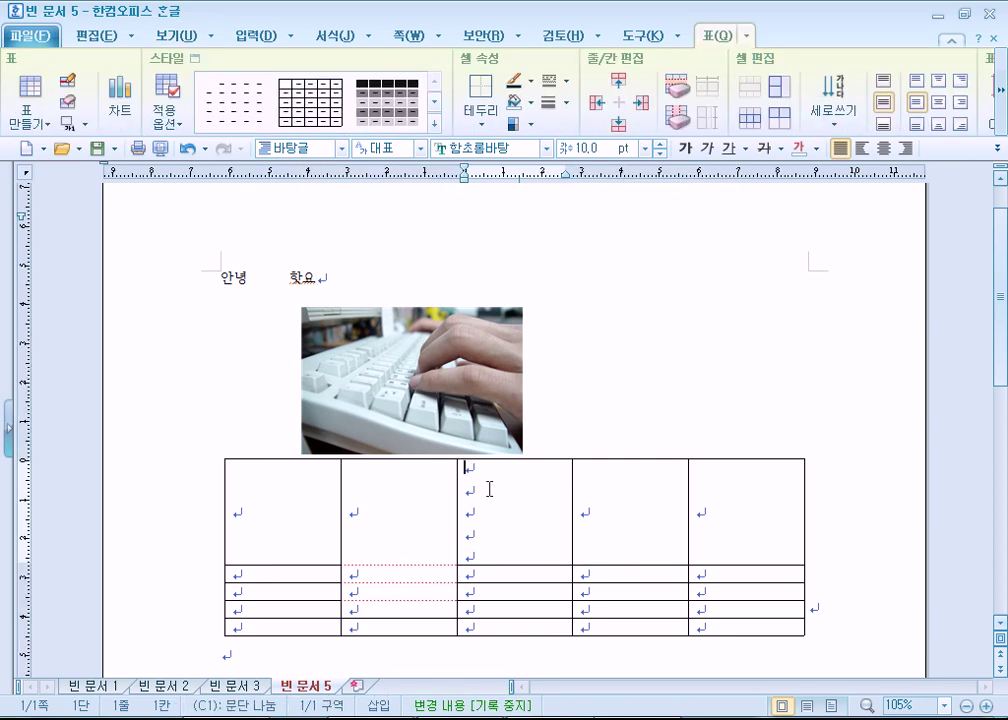
pyautogui.click(188, 40)
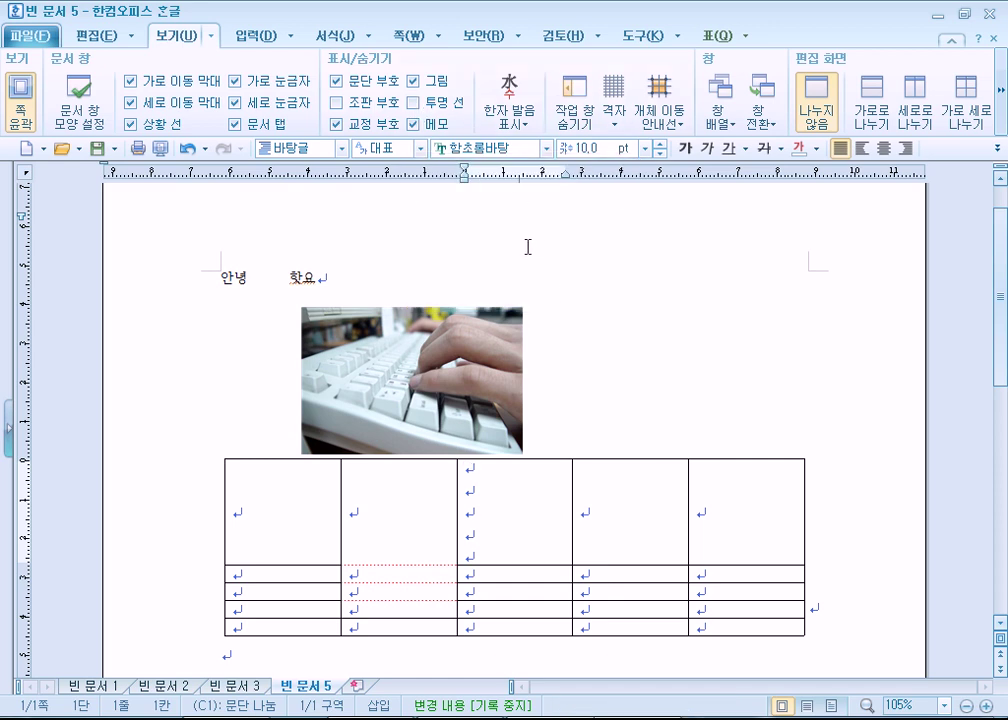
pyautogui.click(32, 35)
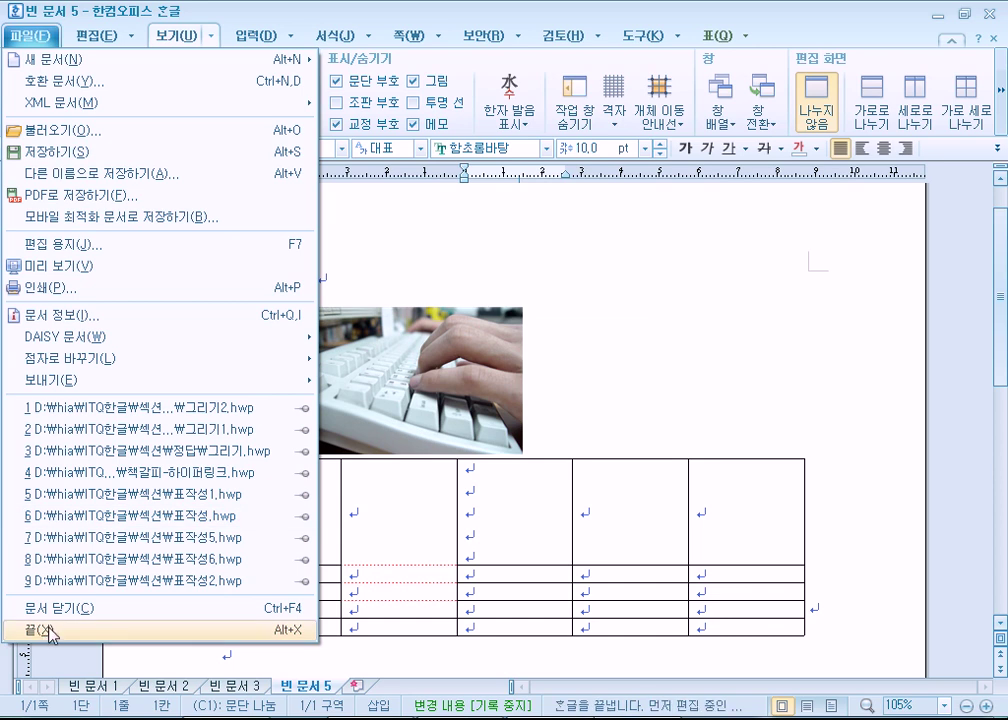
pyautogui.click(592, 292)
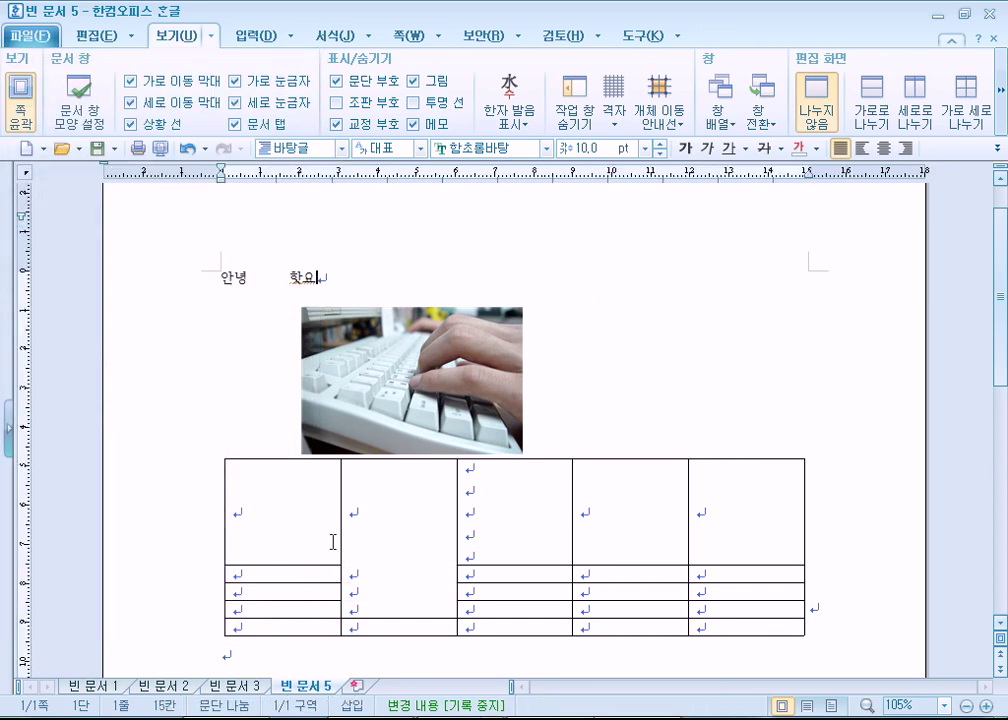
# - Enter the sample text ㅎㅇㄹㅎ in 빈 문서 3 and 빈 문서 2, and ㄹㅎㅇㄹㅎ in 빈 문서 1
pyautogui.click(214, 689)
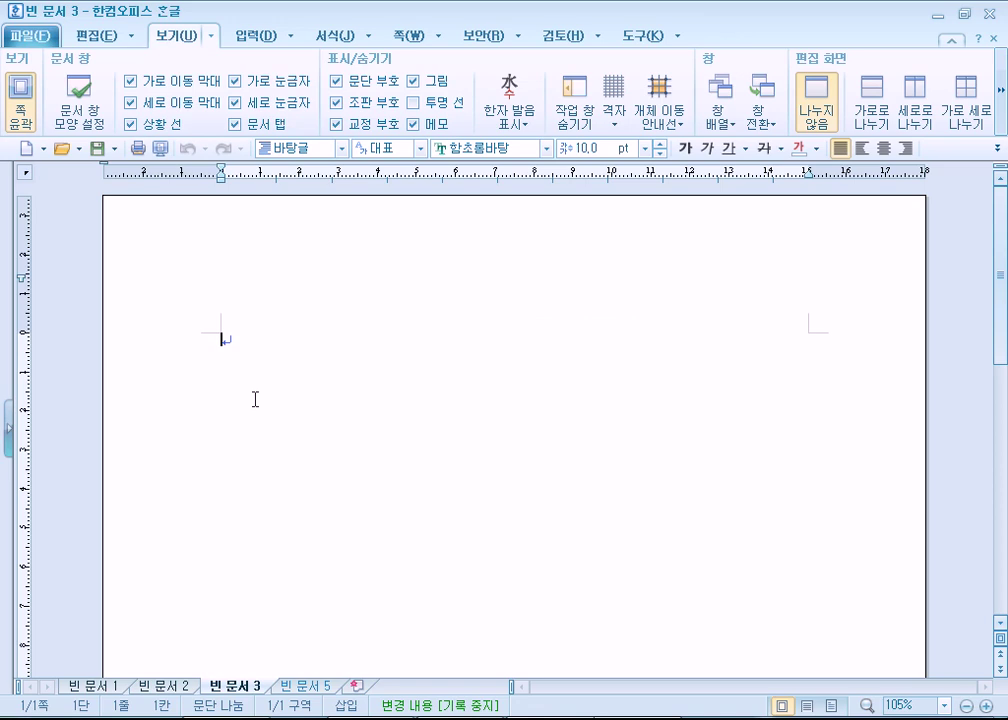
pyautogui.write('ㅎ ㅇ ㄹ ㅎ')
pyautogui.click(167, 686)
pyautogui.write('ㅎ ㅇ ㄹ ㅎ')
pyautogui.click(90, 686)
pyautogui.write('ㄹ ㅎ ㅇ ㄹ ㅎ')
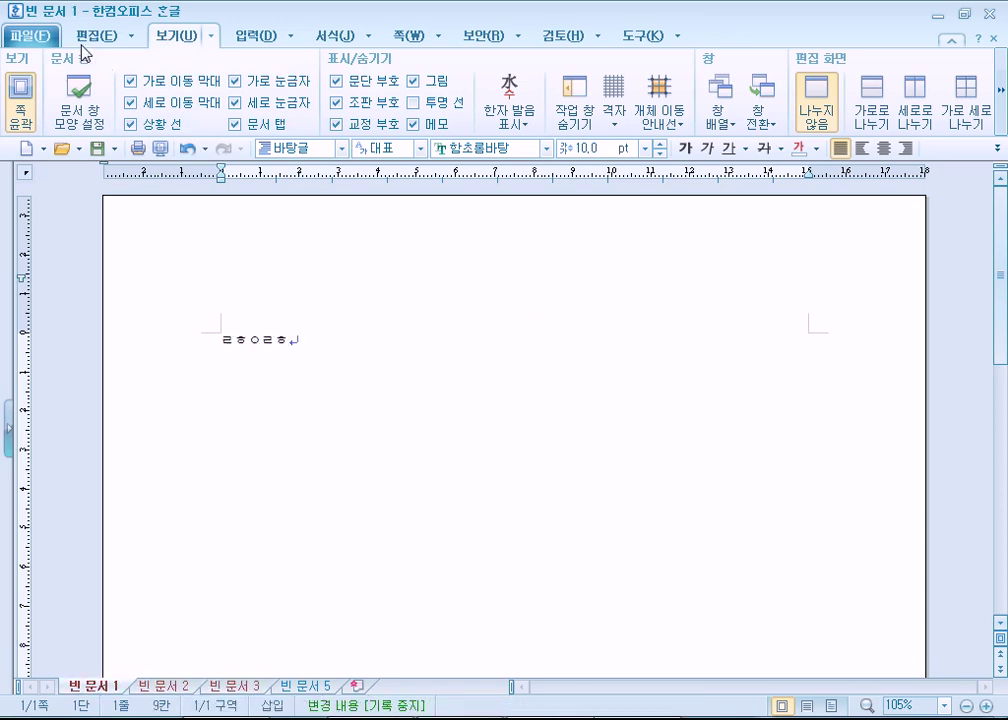
# - Exit the word processor without saving any of the open documents
pyautogui.click(40, 35)
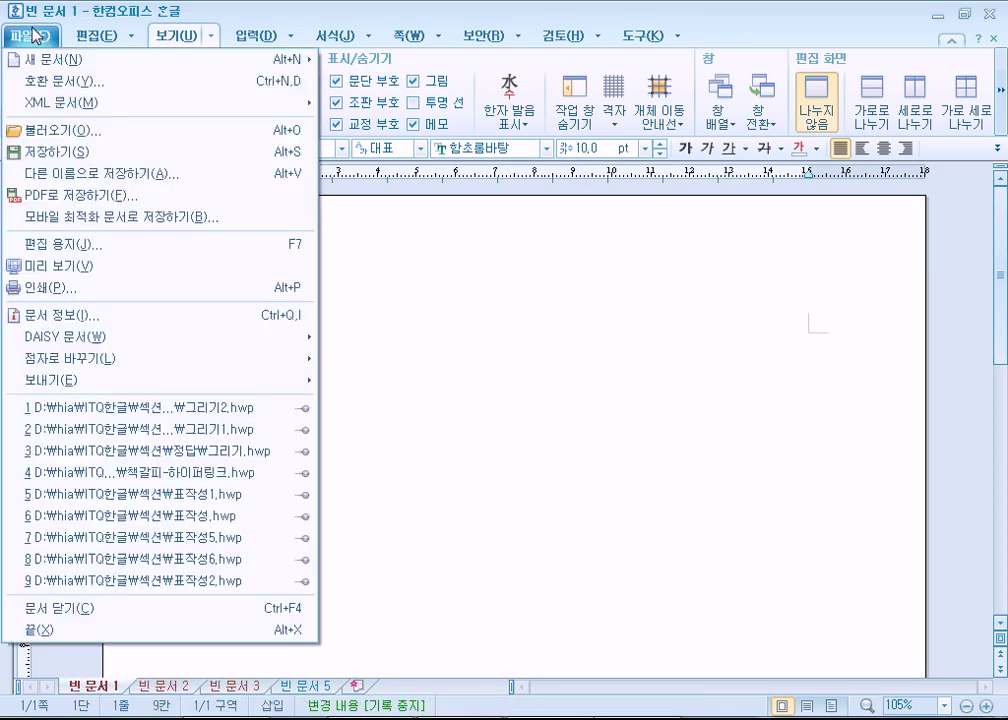
pyautogui.click(60, 638)
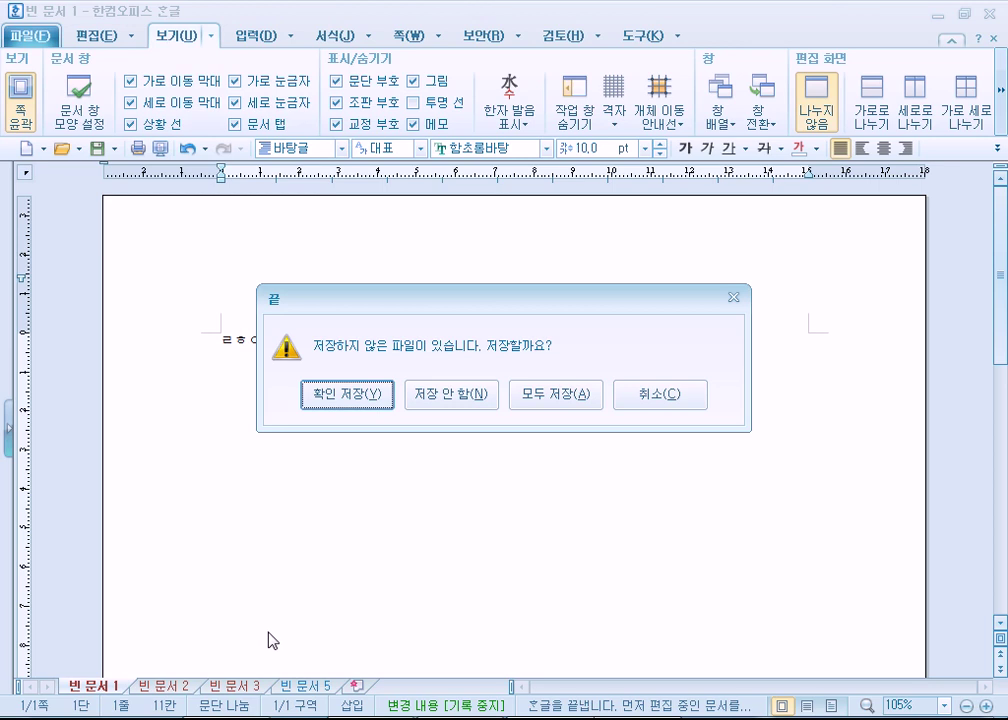
pyautogui.click(450, 410)
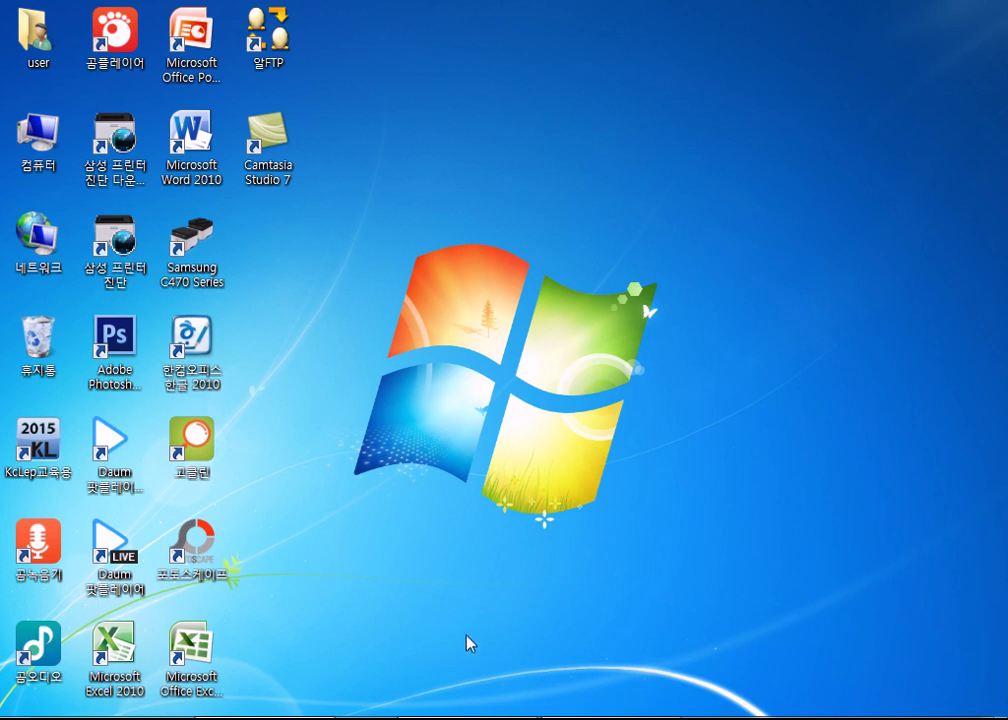
# - Start 한컴오피스 한글 2010 from the desktop and add two more blank document tabs, 빈 문서 2 and 빈 문서 3
pyautogui.doubleClick(181, 390)
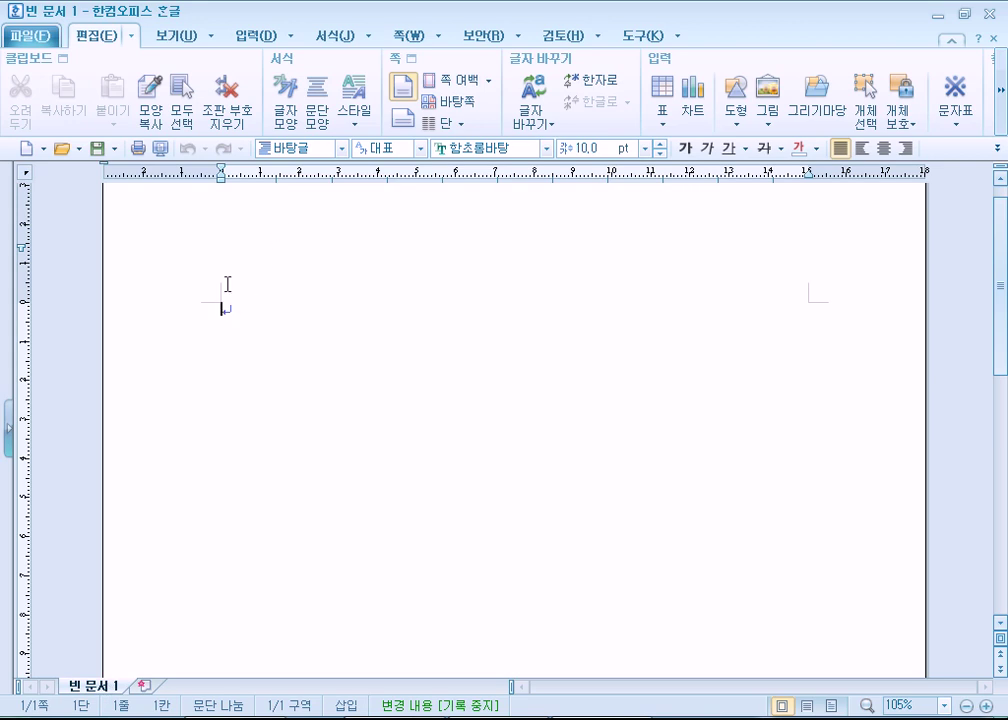
pyautogui.click(143, 686)
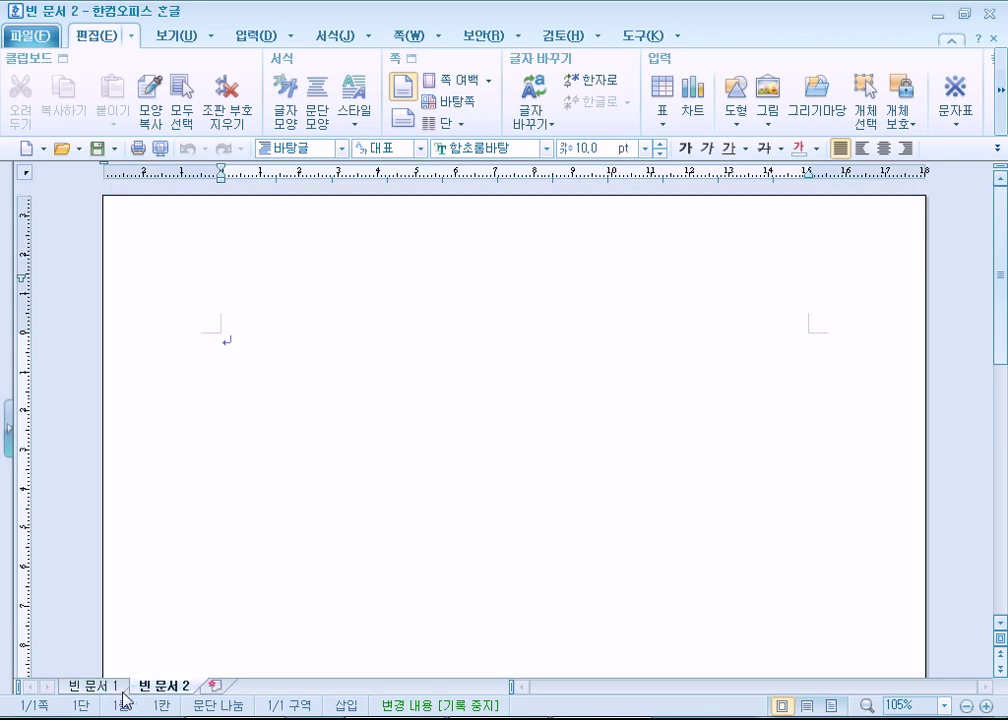
pyautogui.click(208, 686)
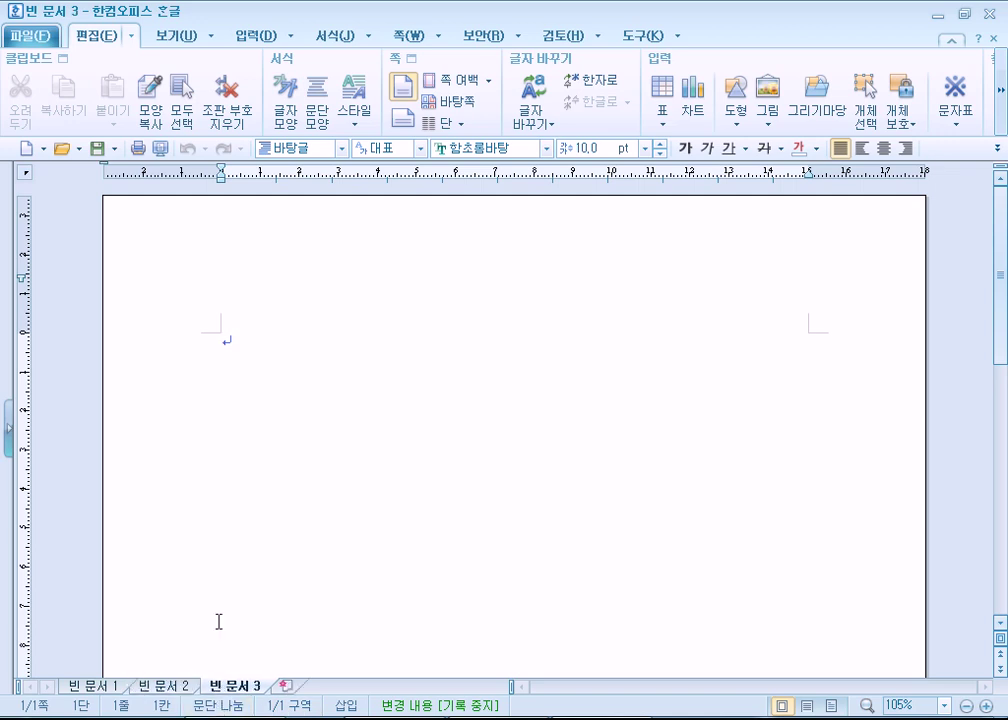
# - Switch among 빈 문서 1, 빈 문서 2 and 빈 문서 3 to compare the tab name colours of edited and unedited documents
pyautogui.click(106, 685)
pyautogui.click(161, 686)
pyautogui.click(235, 686)
pyautogui.click(174, 687)
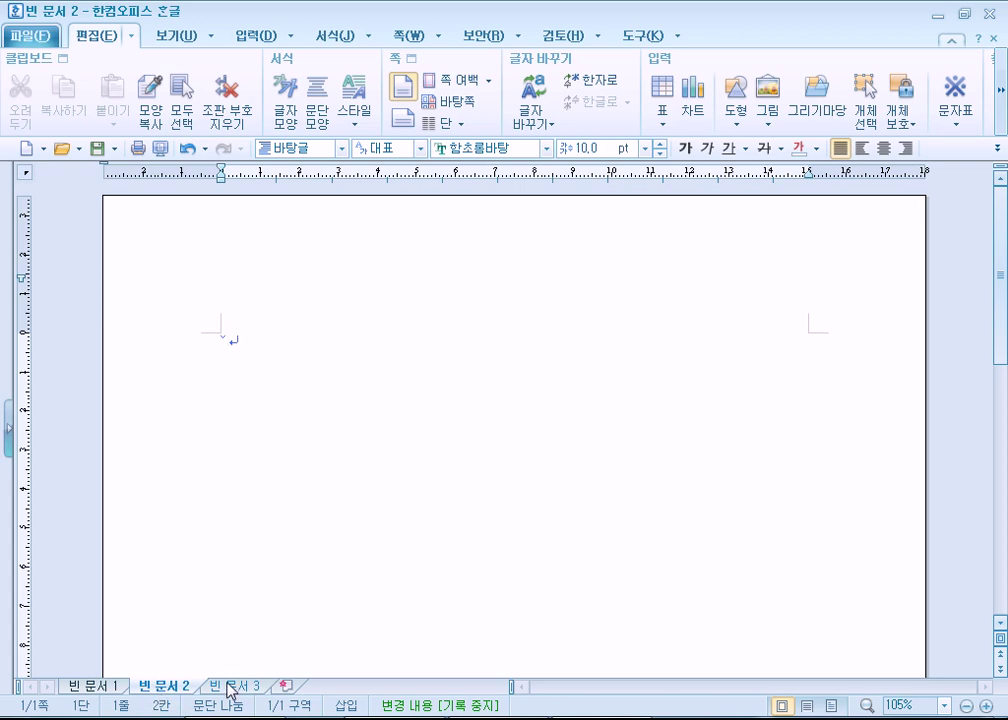
pyautogui.click(100, 688)
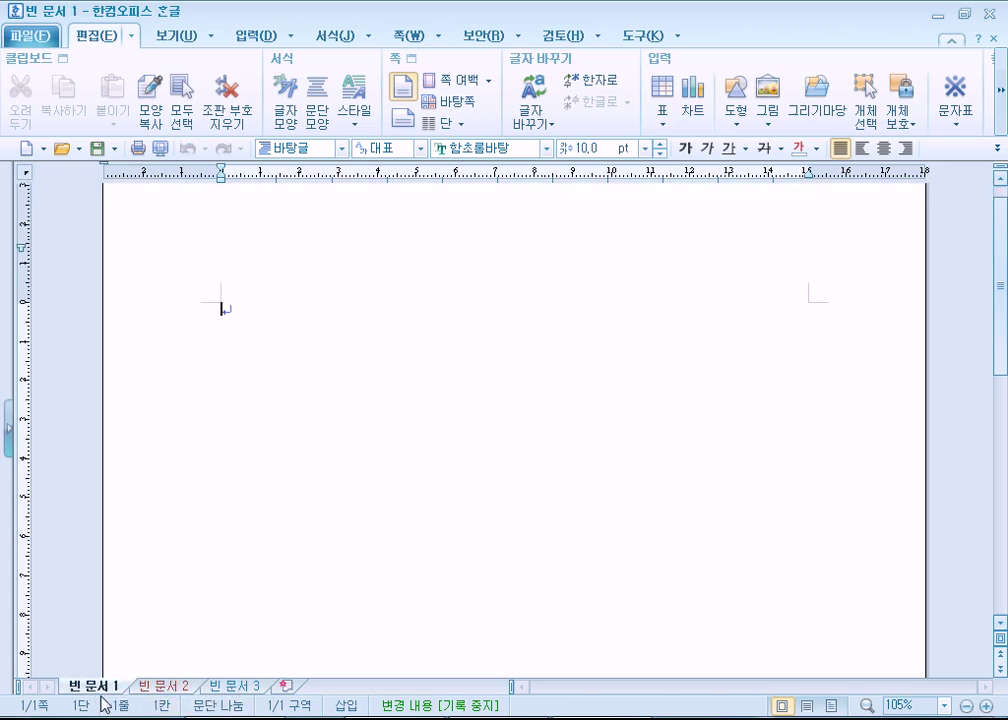
pyautogui.click(220, 688)
pyautogui.click(140, 688)
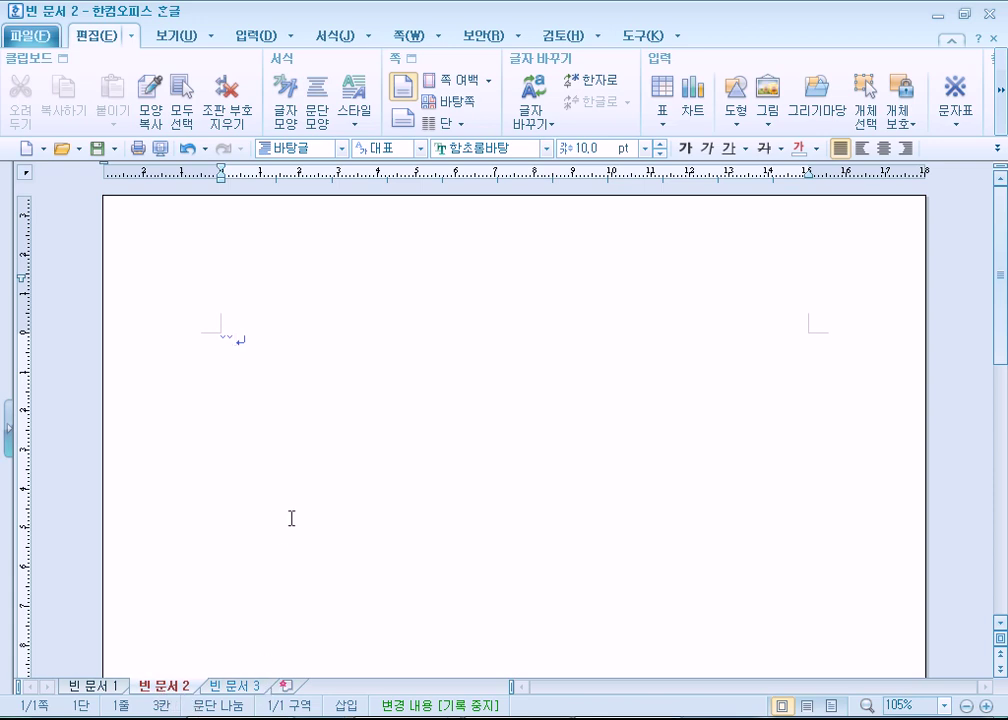
# - Examine the automatic save options in 환경 설정 and close it without changing anything
pyautogui.click(632, 42)
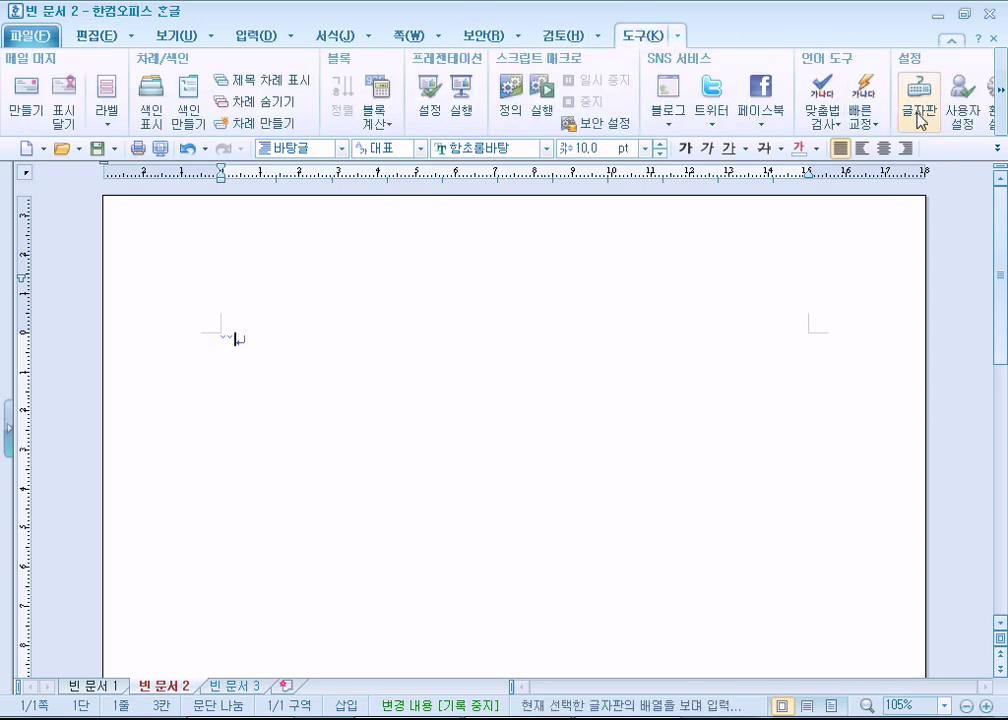
pyautogui.click(958, 118)
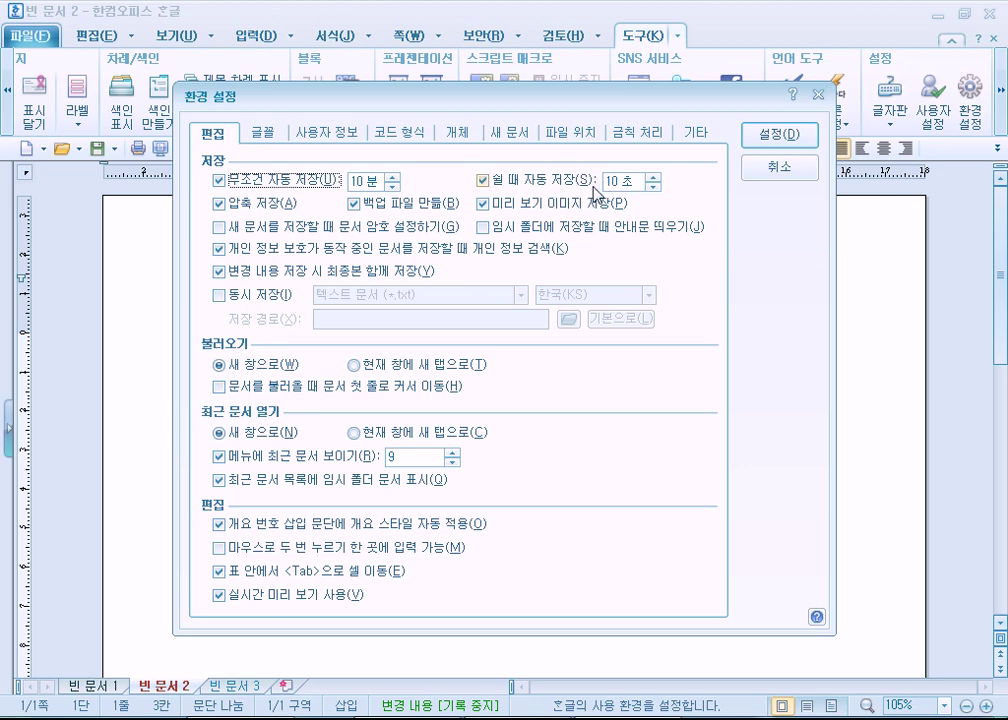
pyautogui.click(777, 168)
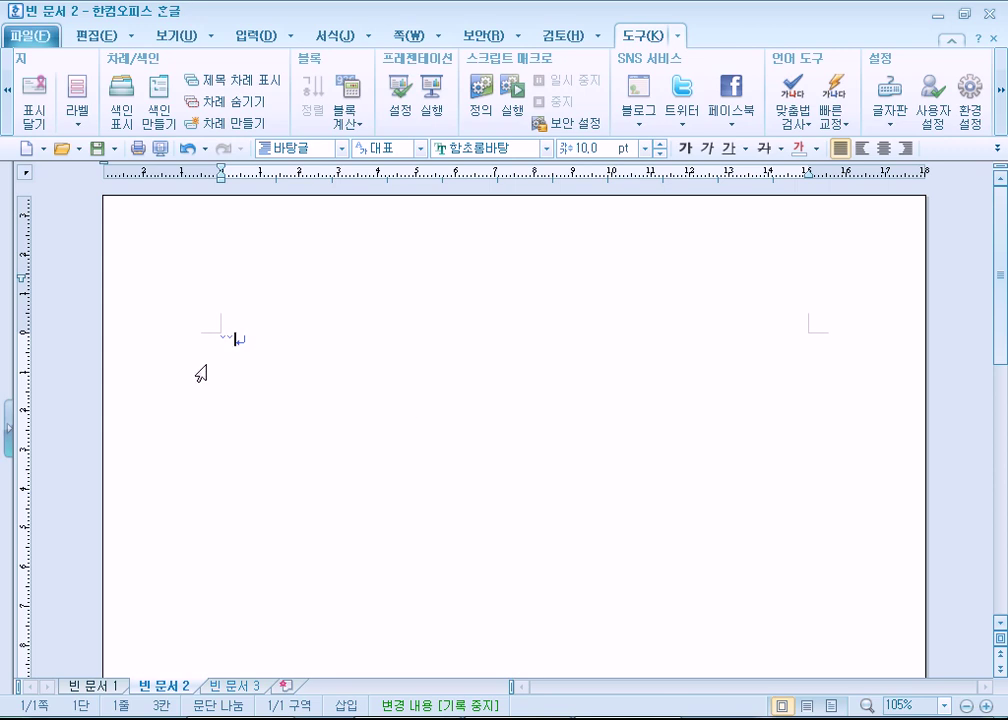
# - Turn the 문단 부호 display off and back on in 빈 문서 2
pyautogui.click(165, 35)
pyautogui.click(337, 81)
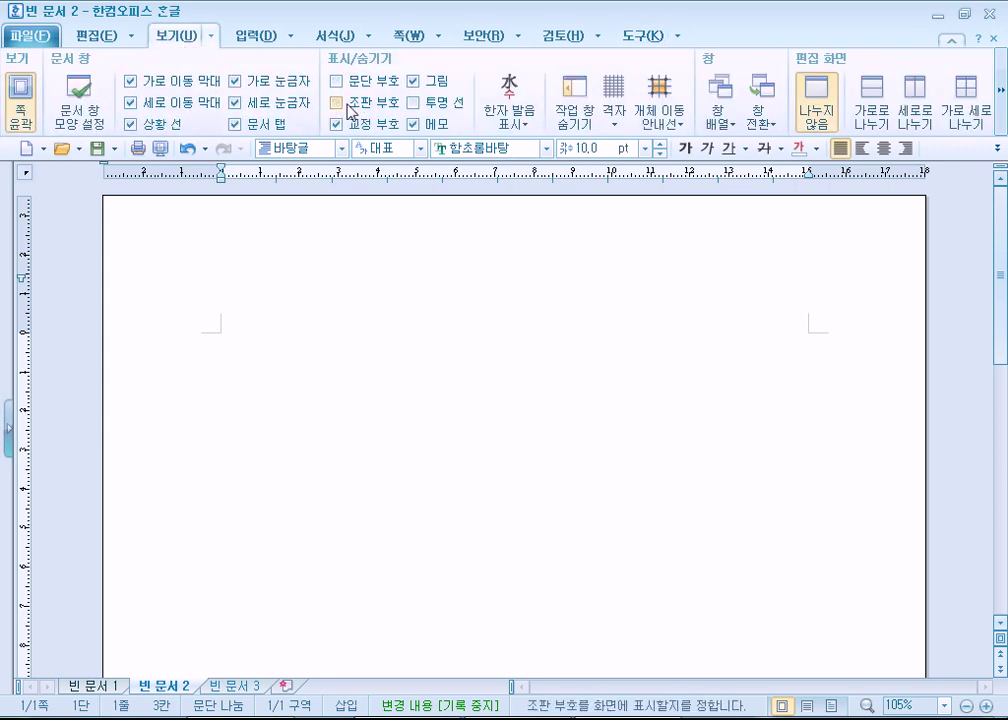
pyautogui.click(337, 81)
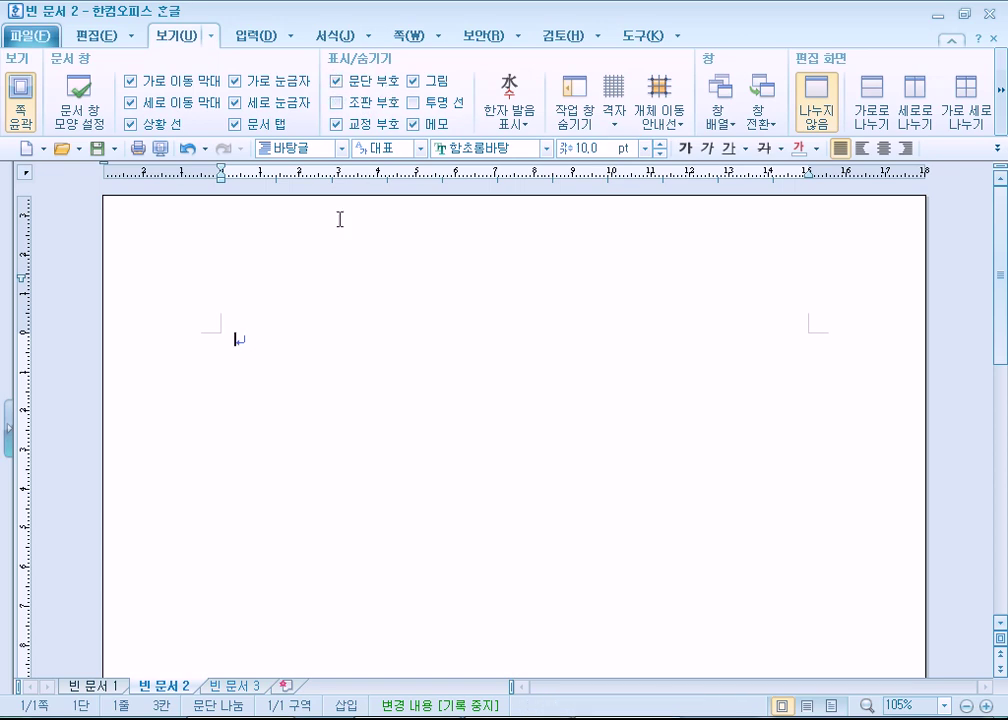
# - Hide and restore both the 가로 눈금자 and 세로 눈금자 rulers, and do the same with the 쪽 윤곽 view
pyautogui.click(237, 82)
pyautogui.click(236, 102)
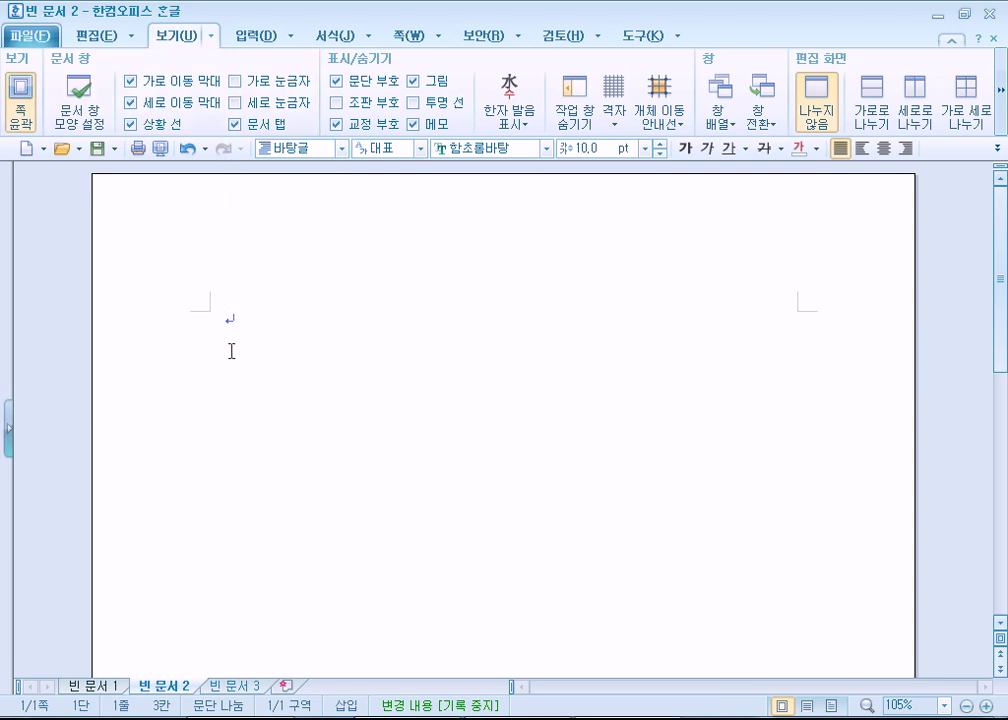
pyautogui.click(236, 81)
pyautogui.click(236, 102)
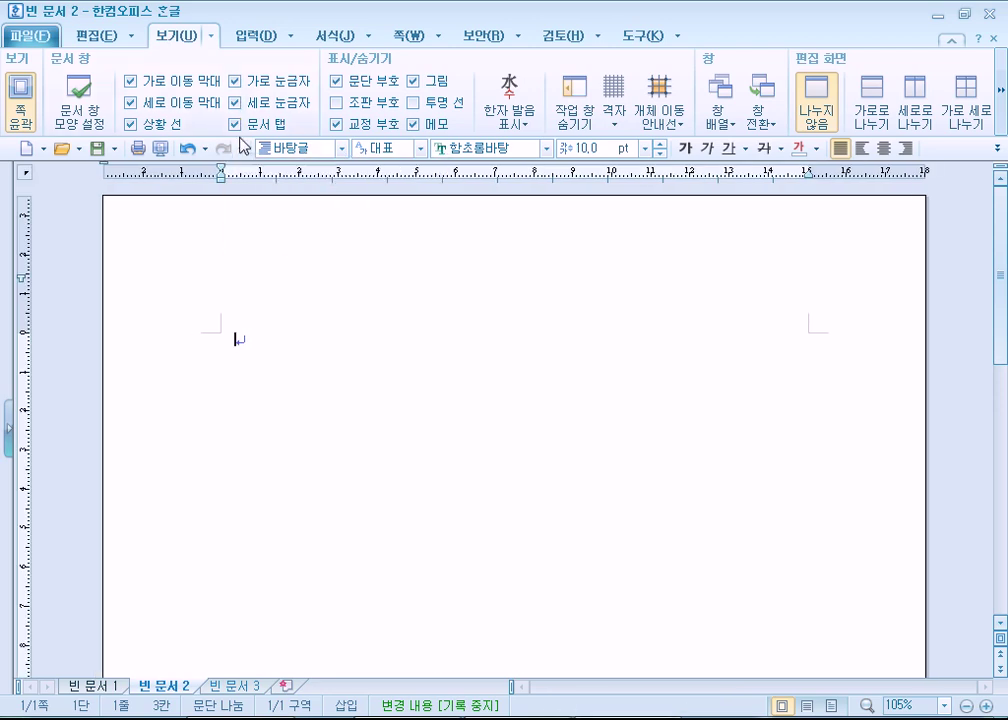
pyautogui.click(18, 95)
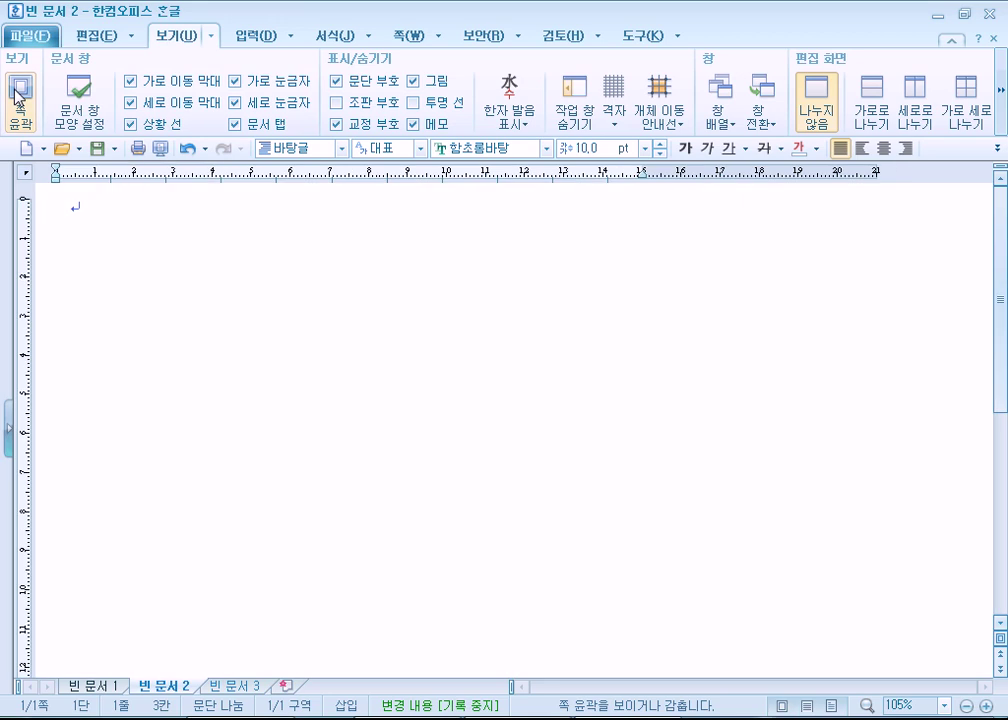
pyautogui.click(18, 95)
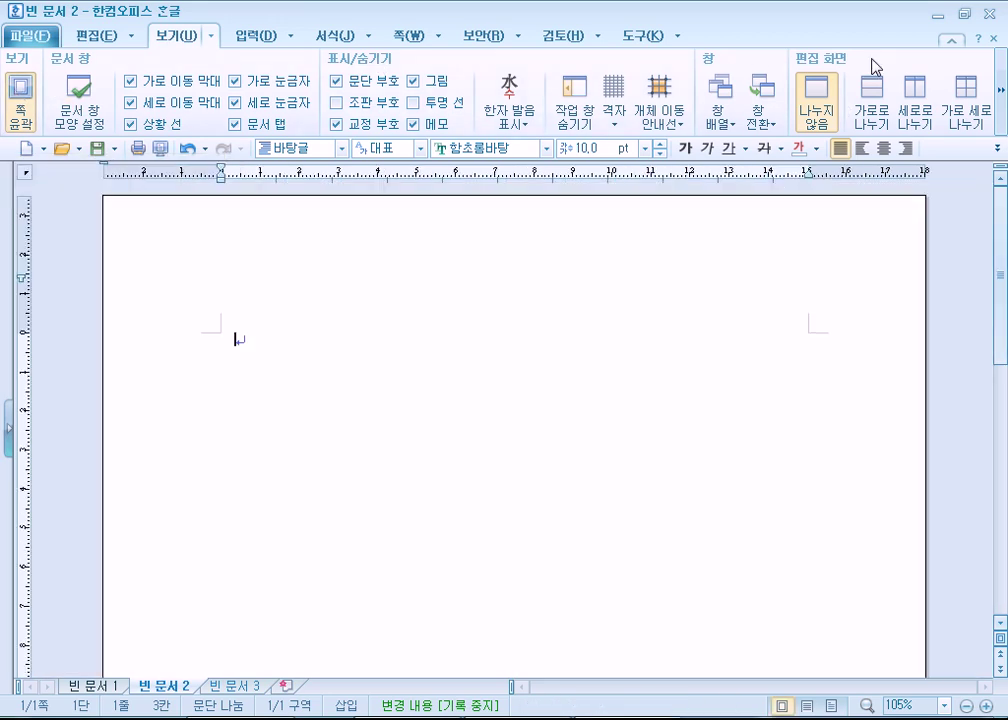
# - Set the document zoom to 폭 맞춤 and switch 쪽 윤곽 off and on again
pyautogui.click(1001, 88)
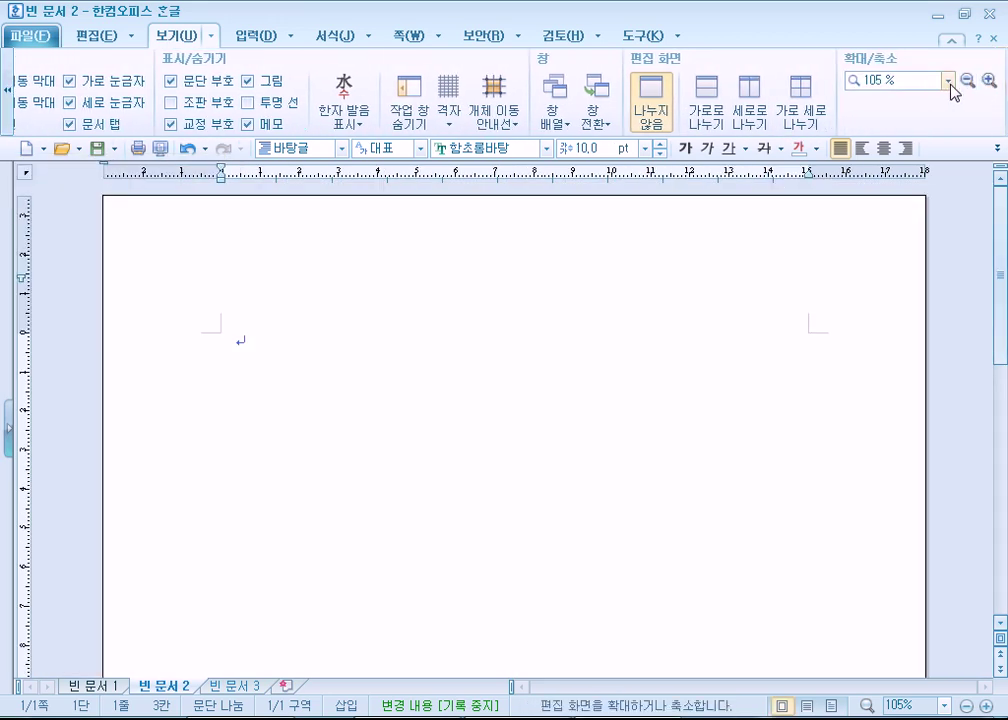
pyautogui.click(949, 84)
pyautogui.click(896, 107)
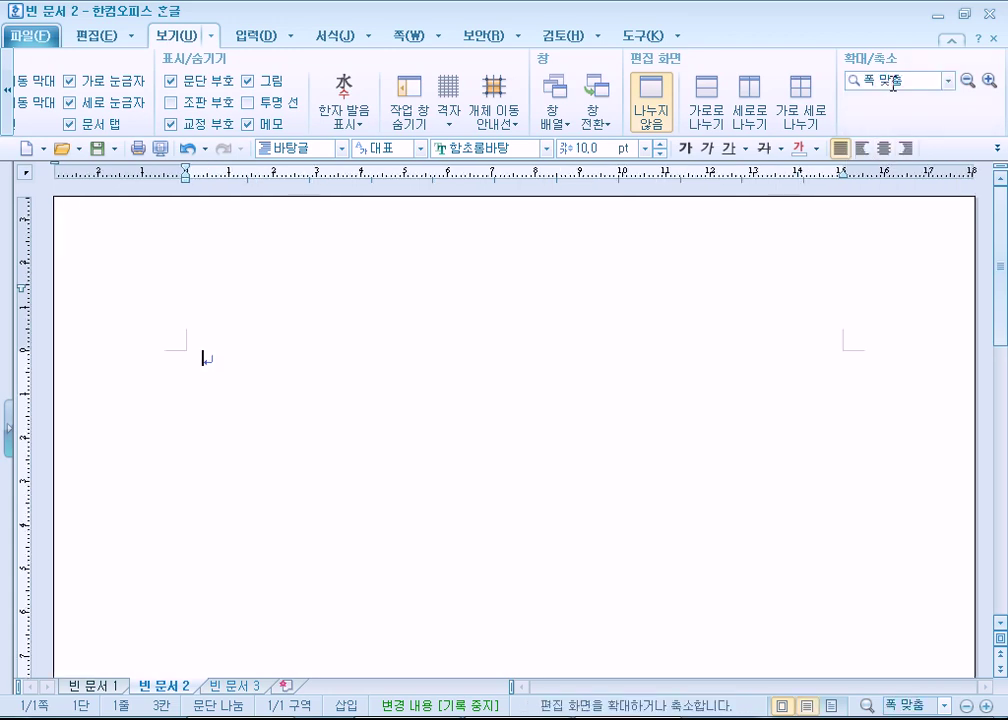
pyautogui.click(9, 92)
pyautogui.click(9, 92)
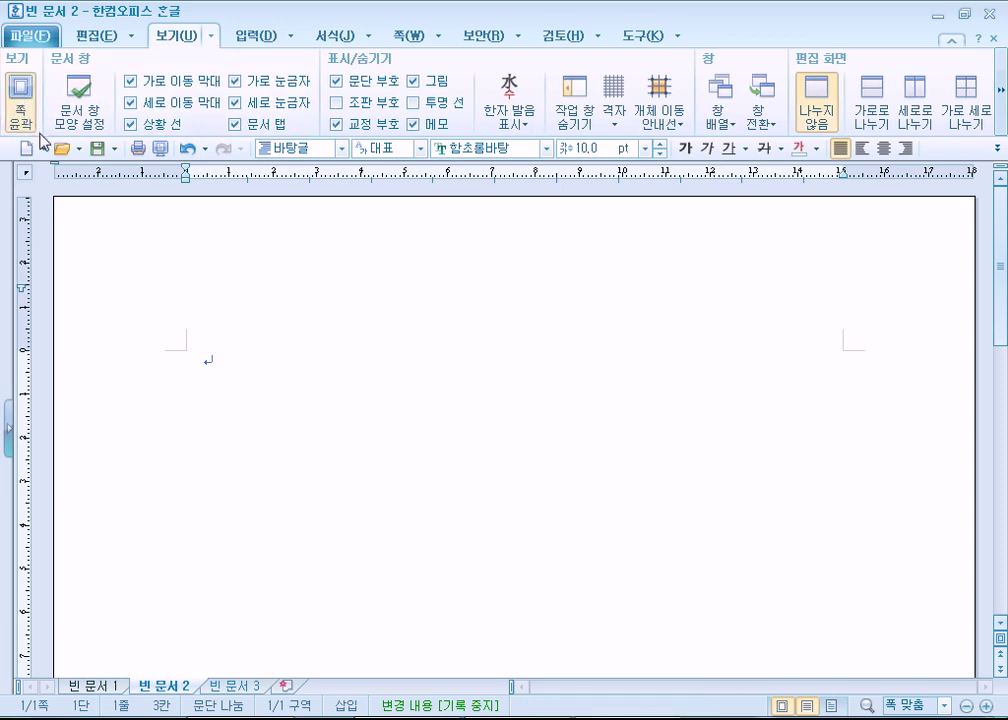
pyautogui.click(33, 122)
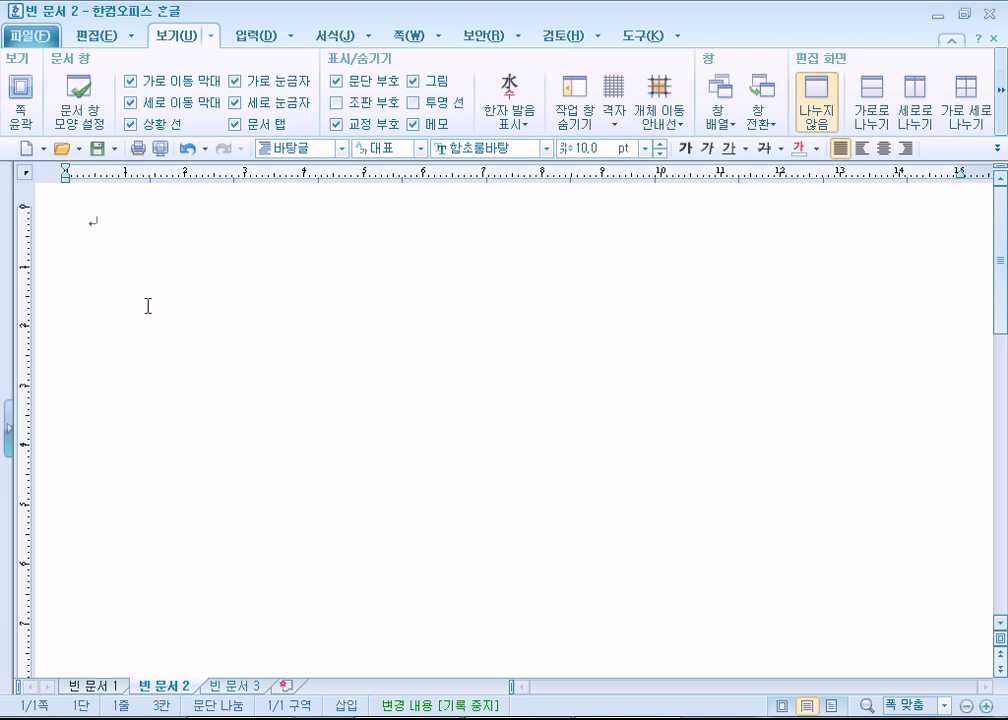
pyautogui.click(20, 110)
# - Open the 편집 용지 settings and compare the 가로 and 세로 paper orientations, leaving 세로 selected
pyautogui.press('F7')
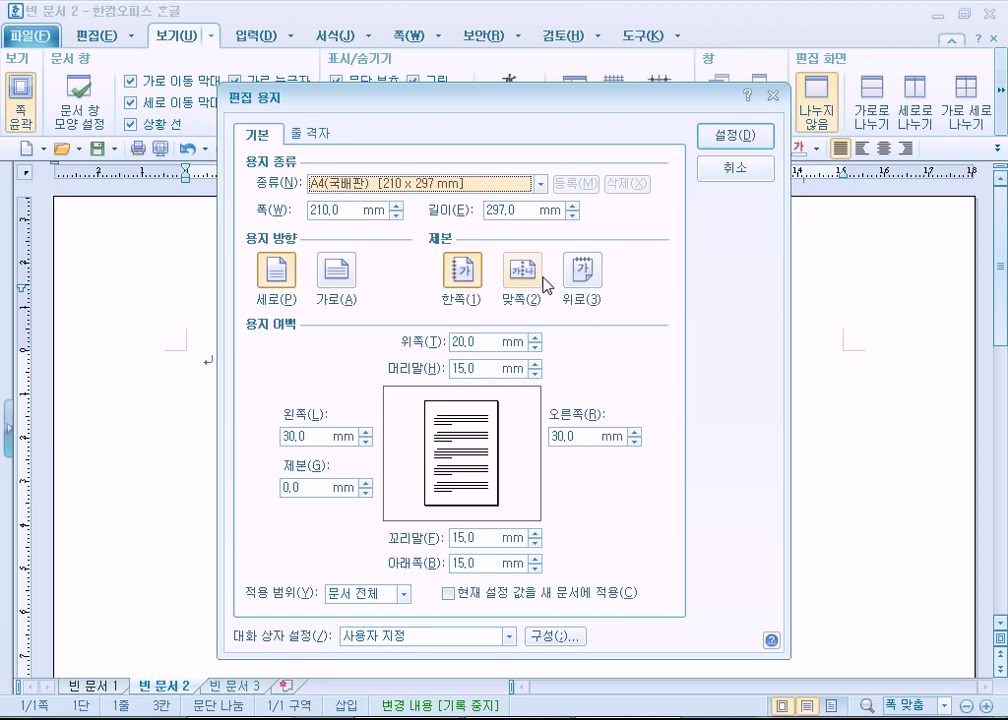
pyautogui.click(337, 268)
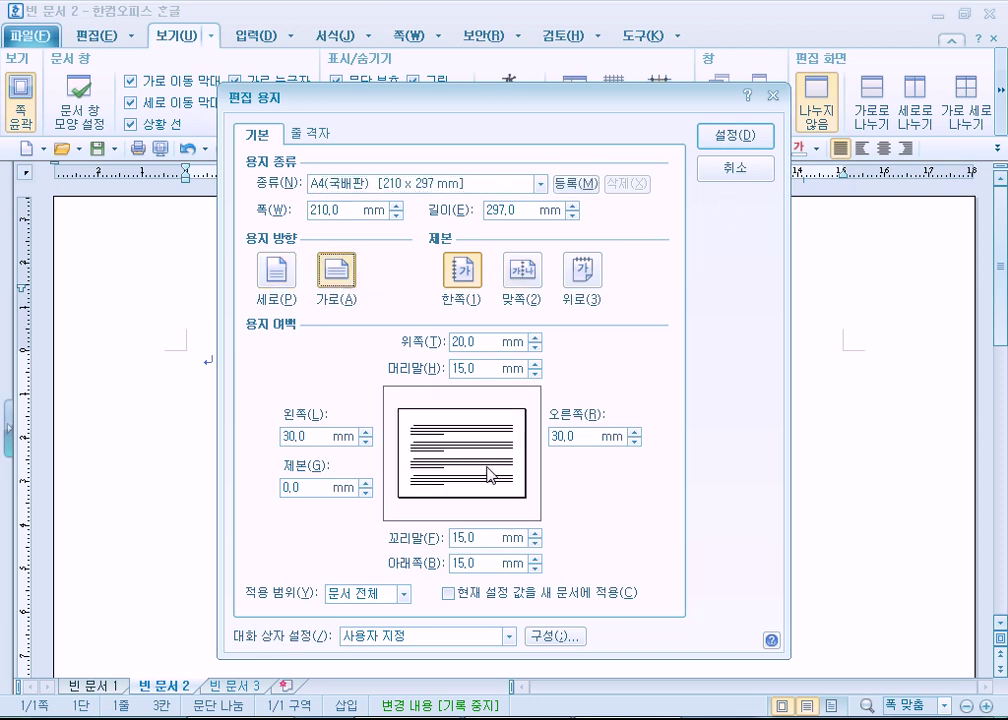
pyautogui.click(295, 272)
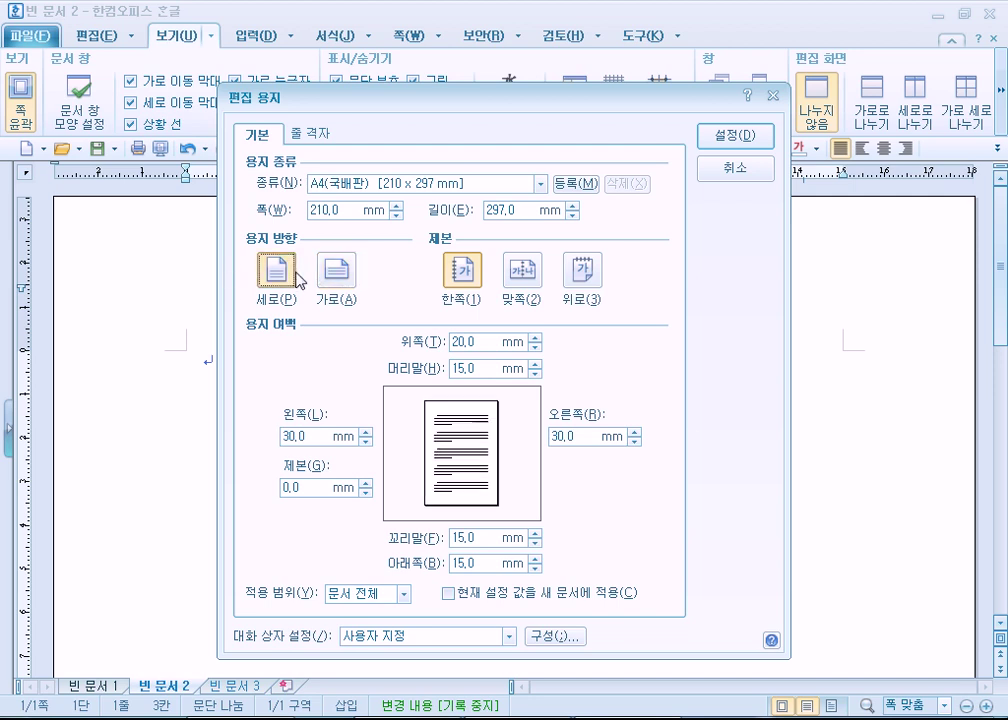
pyautogui.click(336, 267)
pyautogui.click(266, 272)
# - Set the 왼쪽 and 오른쪽 page margins to 10 mm, apply them, and reopen 편집 용지 briefly to check the values
pyautogui.click(284, 437)
pyautogui.write('10')
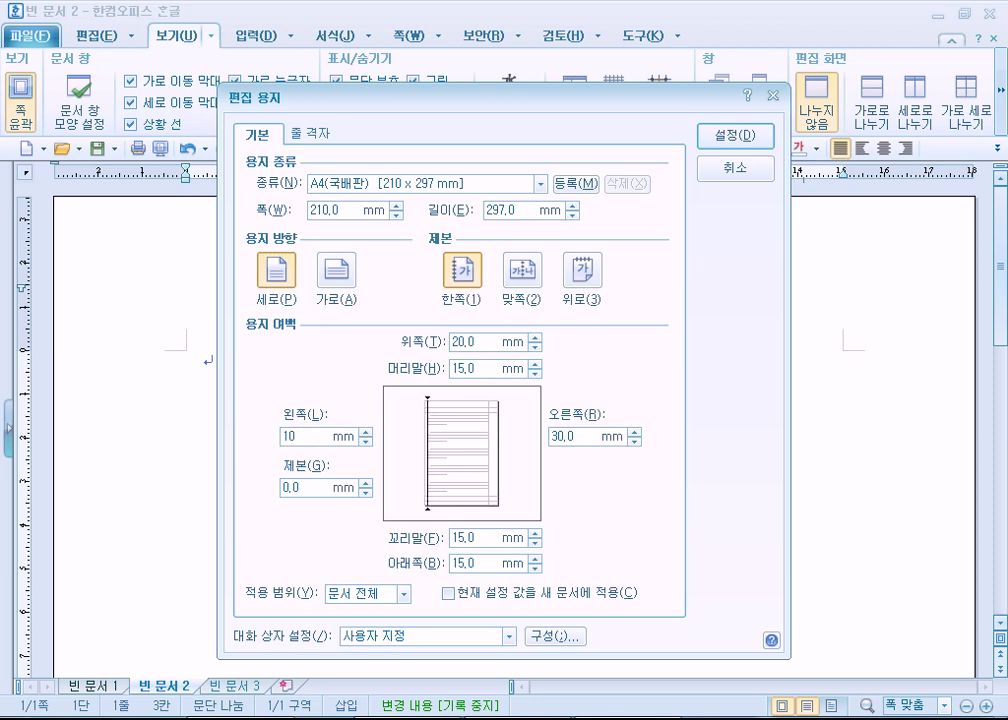
pyautogui.press('Tab')
pyautogui.write('10')
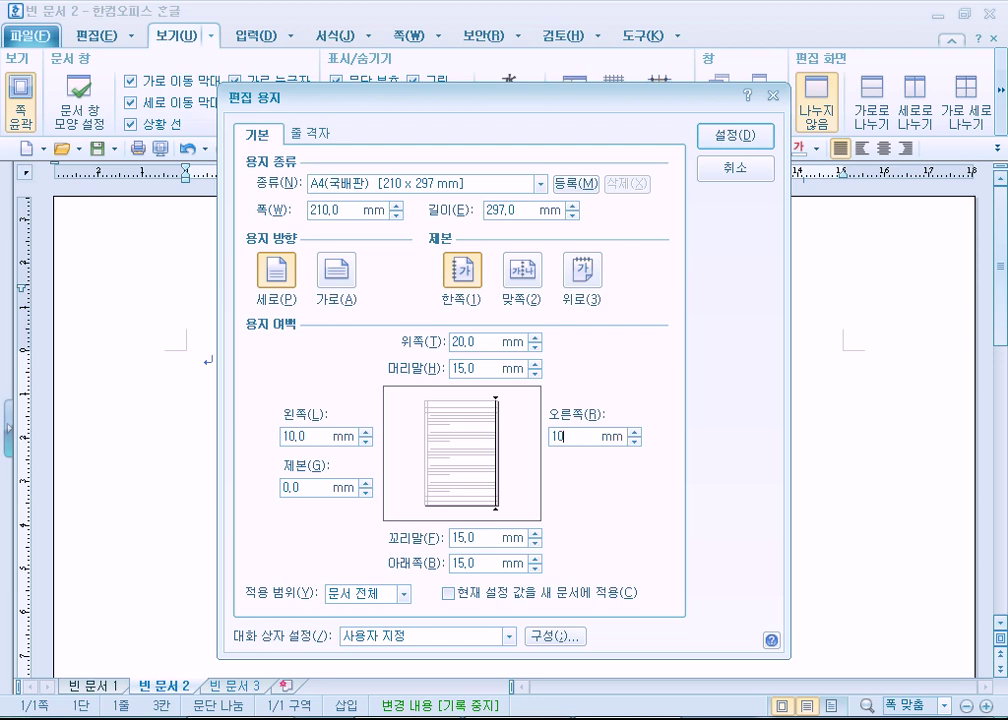
pyautogui.click(712, 136)
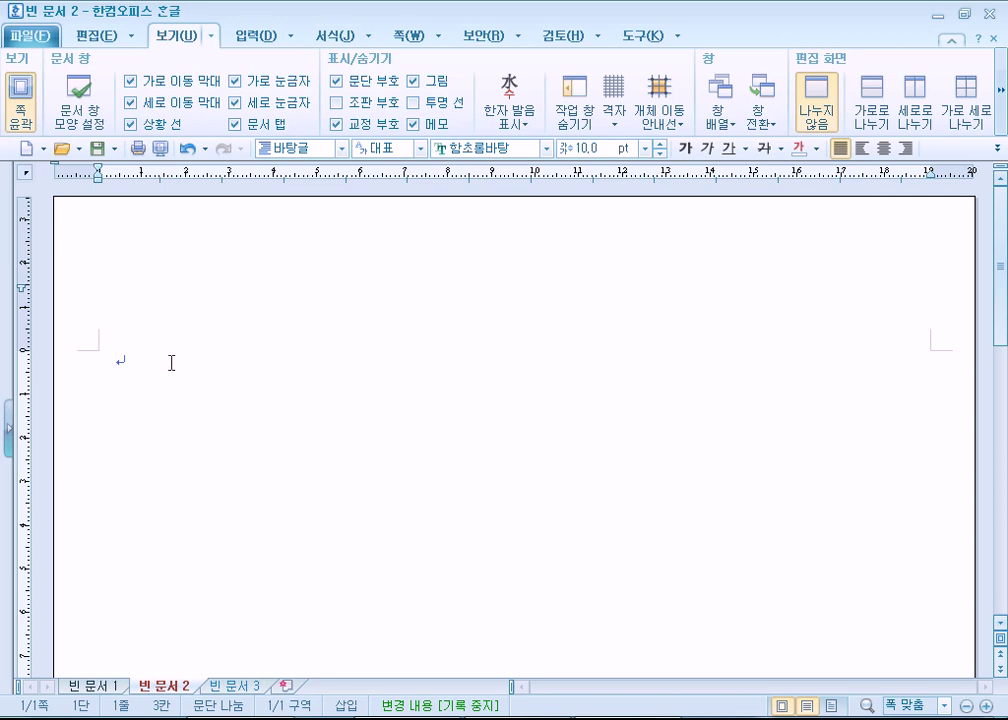
pyautogui.press('F7')
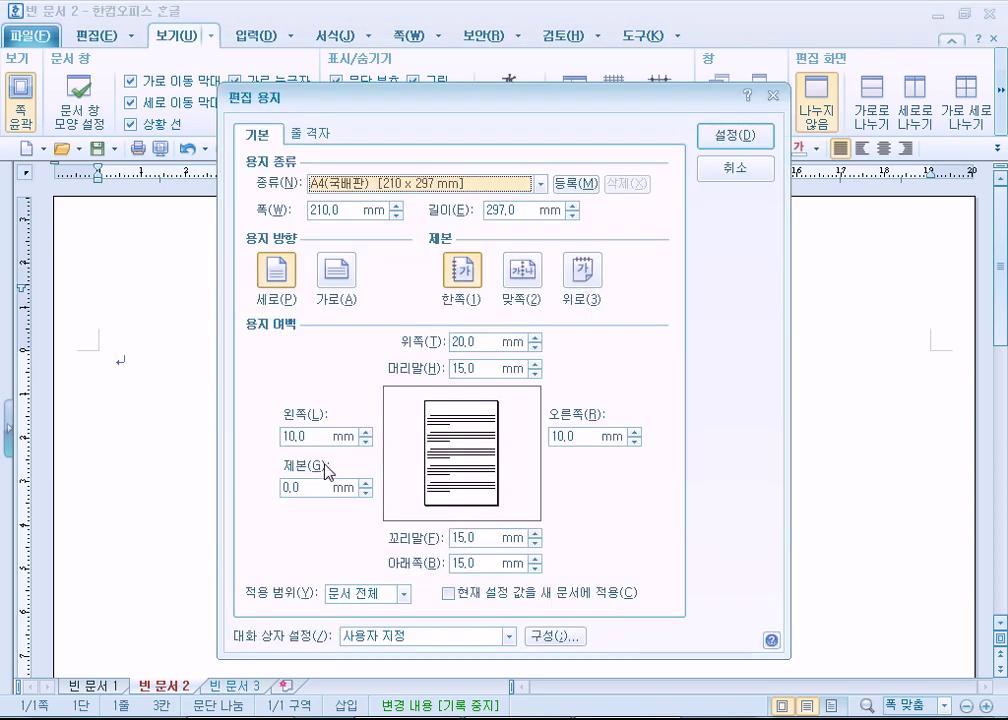
pyautogui.press('Escape')
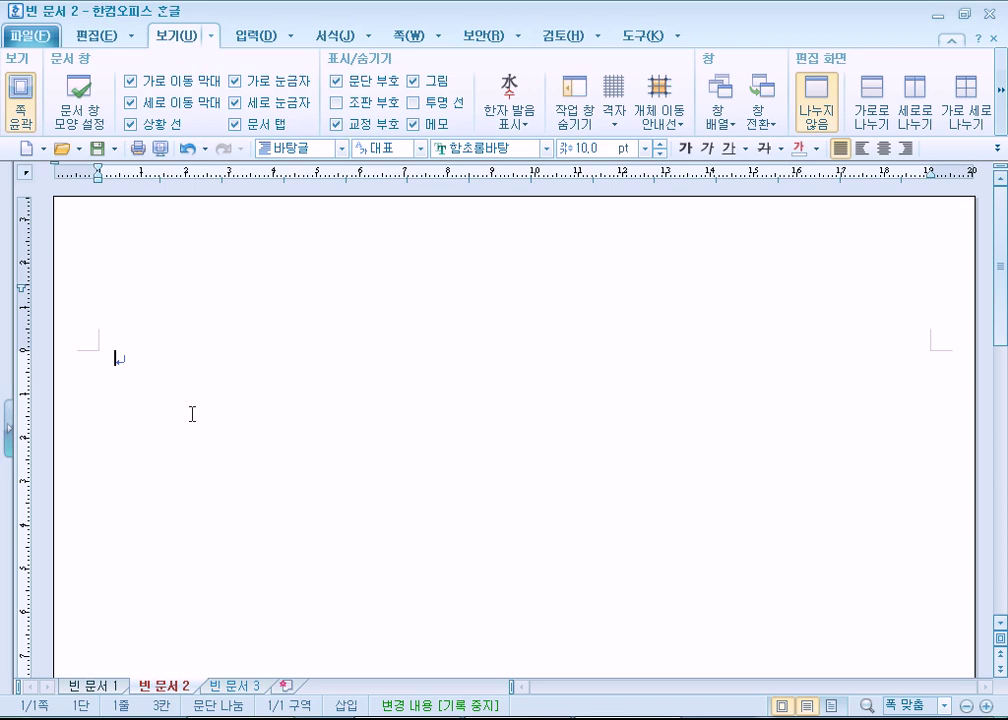
# - Switch to 메모장 and write the heading 특수문자를 입력하기 on the first line
pyautogui.moveTo(95, 179); pyautogui.dragTo(88, 198)
pyautogui.write('특수문잘')
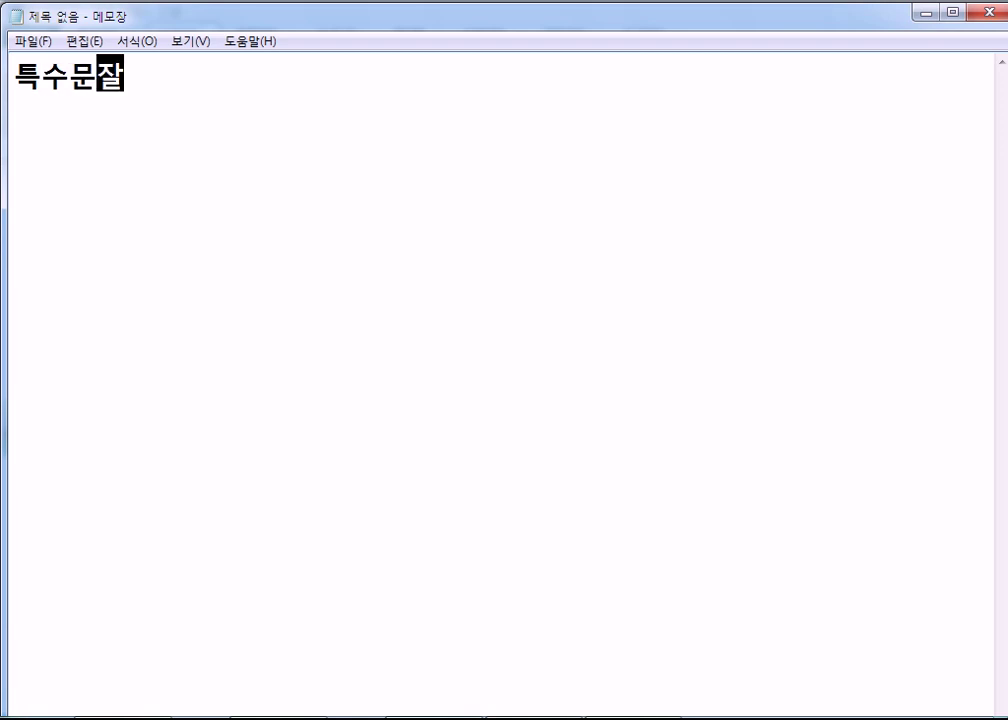
pyautogui.write('를 입력하기')
pyautogui.press('Return')
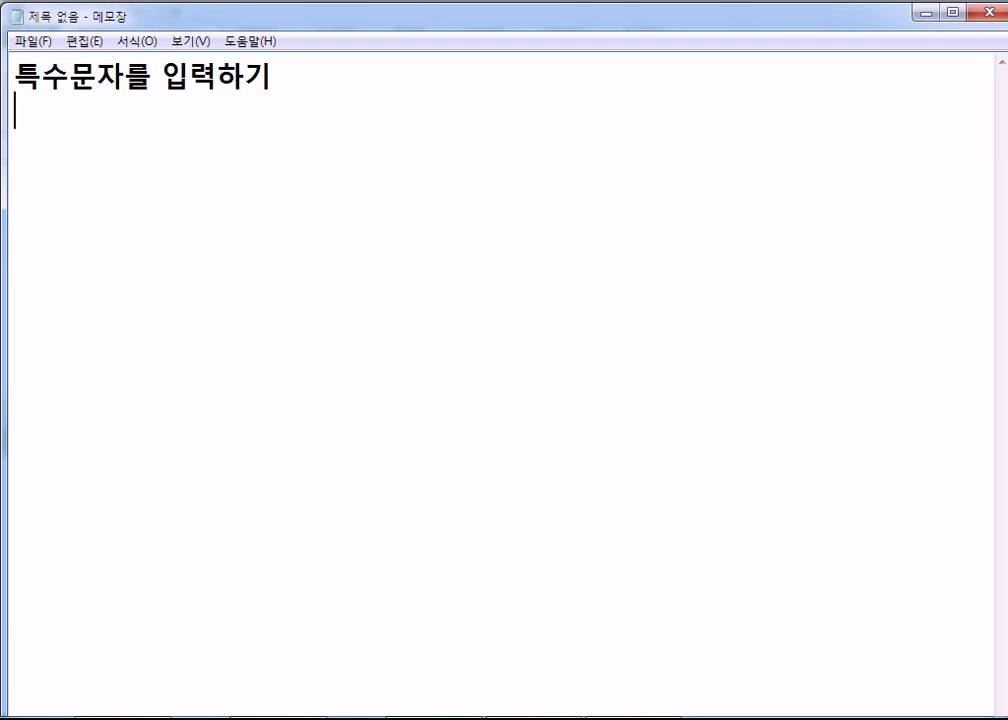
# - Add the first list line 1. 한글문서에서 입력 below the heading
pyautogui.write('1. 한글문서에서')
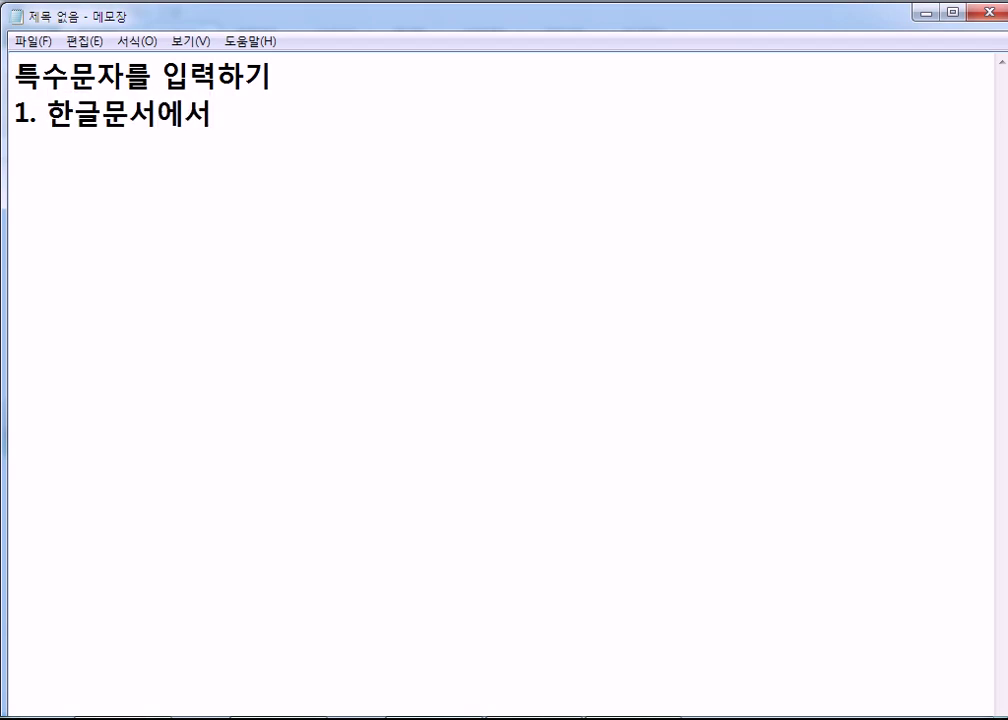
pyautogui.write(' 입력')
pyautogui.press('Return')
# - Add the second list line 2. 타 프로그램에서 입력(엑셀, 메모장, 인터넷....) below the first one
pyautogui.write('2. 타 프 ㄱㄹ')
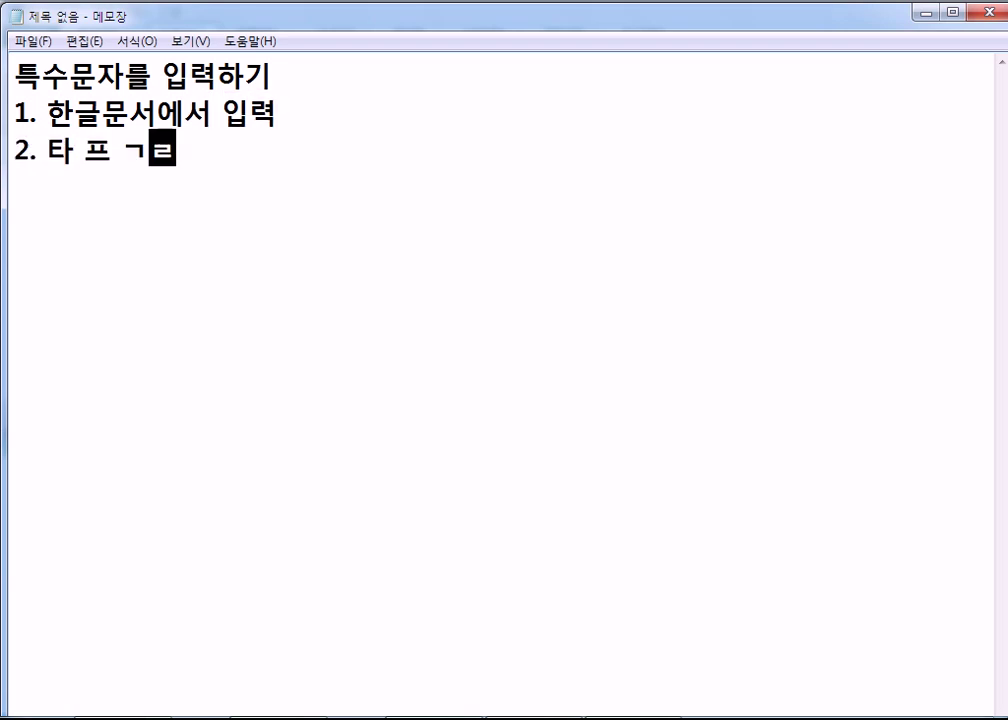
pyautogui.press('BackSpace')
pyautogui.press('BackSpace')
pyautogui.write('로그램에ㅓㅅ')
pyautogui.press('BackSpace')
pyautogui.press('BackSpace')
pyautogui.press('BackSpace')
pyautogui.write('서')
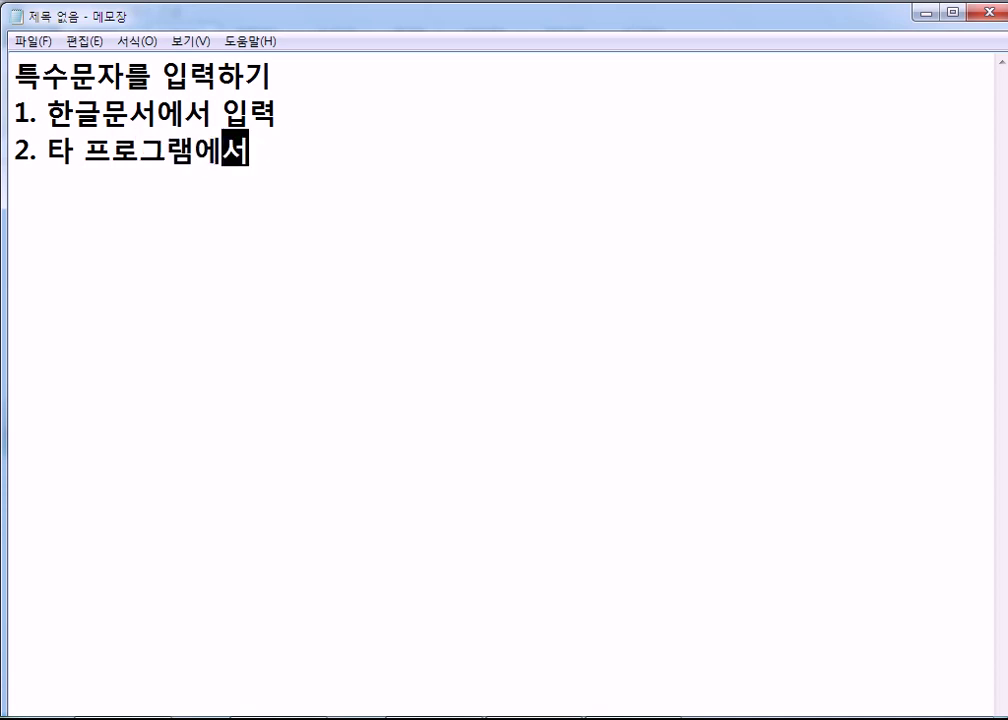
pyautogui.write(' 입력(엑')
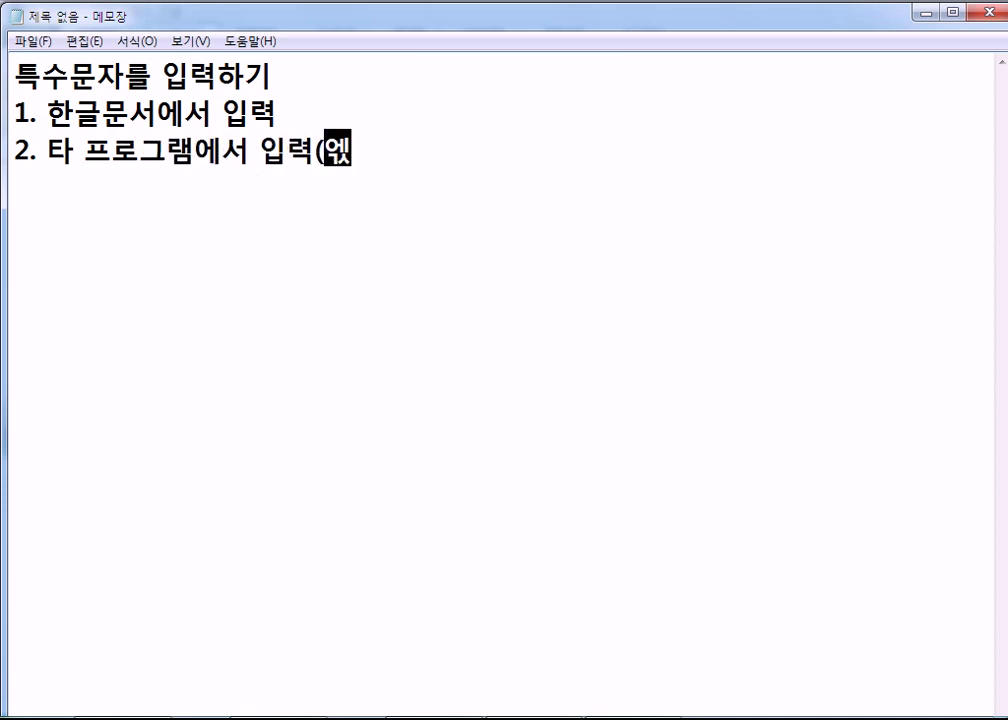
pyautogui.write('셀, 메모장, 인ㅌㅓ넷....)')
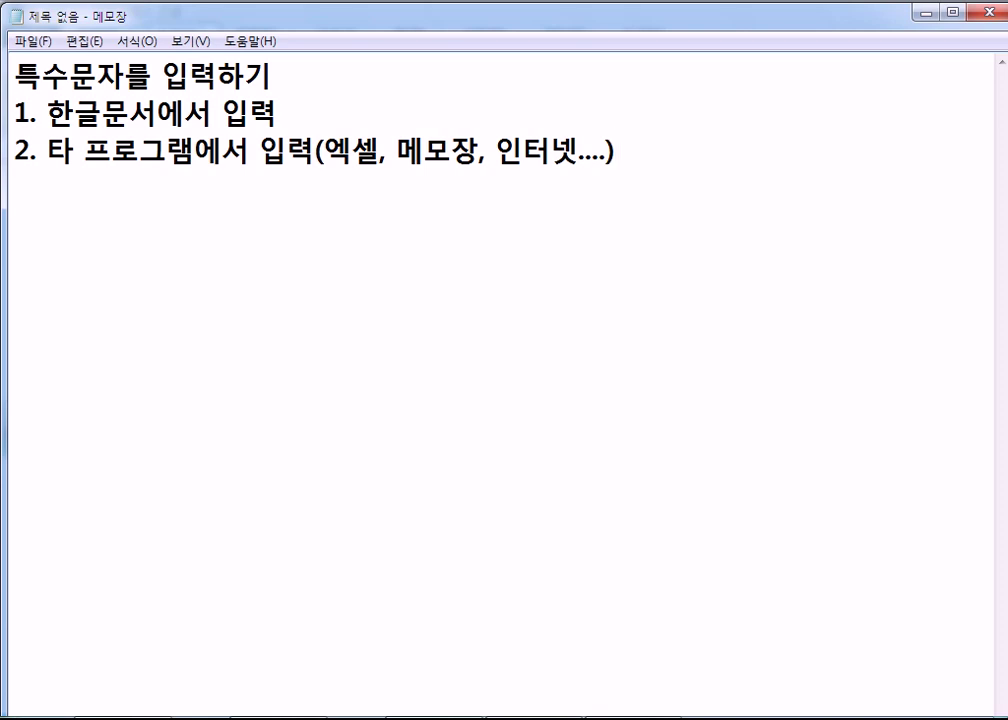
# - Start an indented line below item 2 with ㄱ~ㅎ, ㄲ, ㄸ, ㅃ, ㅆ(자음,
pyautogui.press('Return')
pyautogui.write('ㄱ~ㅎ, ㄲ, ㄸ, ㅃ, ㅆ')
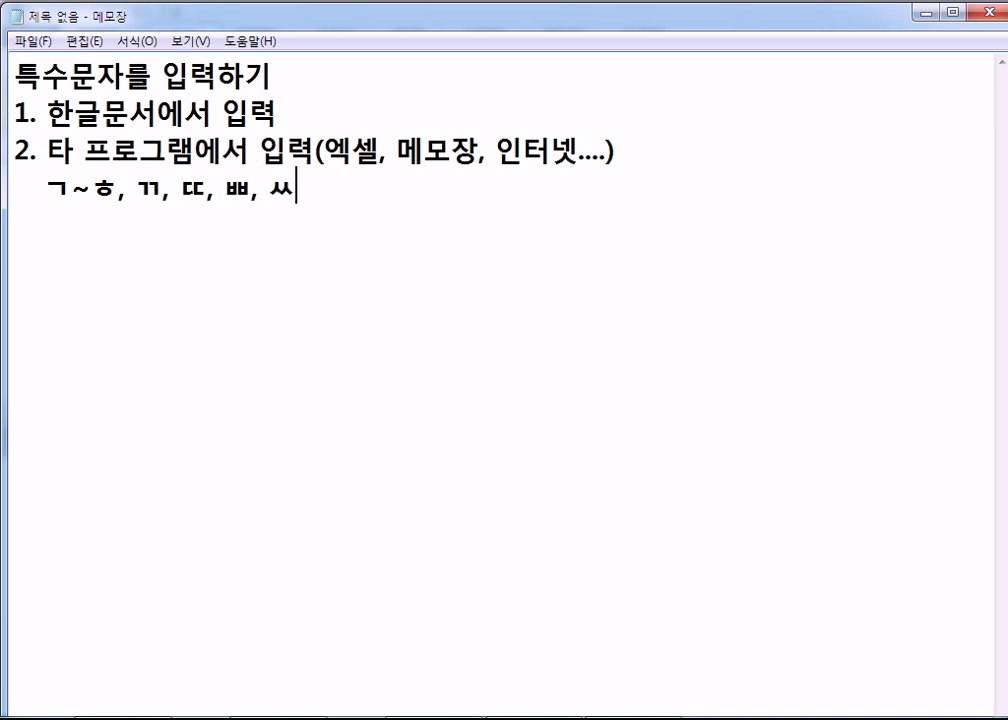
pyautogui.write('(wkd')
pyautogui.press('BackSpace')
pyautogui.press('BackSpace')
pyautogui.press('BackSpace')
pyautogui.press('Hangul')
pyautogui.write('장음,')
# - Complete the parenthesis after 자음, with ㅉ은 제외)
pyautogui.press('Hangul')
pyautogui.write('W')
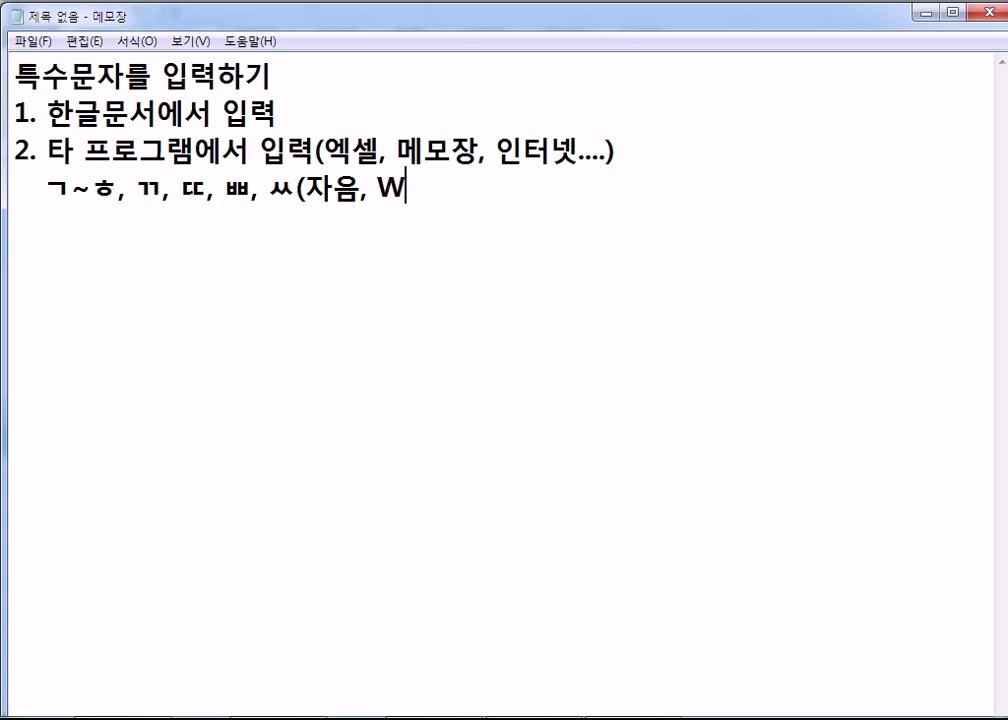
pyautogui.press('BackSpace')
pyautogui.write('W')
pyautogui.press('BackSpace')
pyautogui.press('Hangul')
pyautogui.write('ㅉ')
pyautogui.press('Hangul')
pyautogui.write('dms')
pyautogui.press('BackSpace')
pyautogui.press('BackSpace')
pyautogui.press('BackSpace')
pyautogui.press('Hangul')
pyautogui.write('은 제')
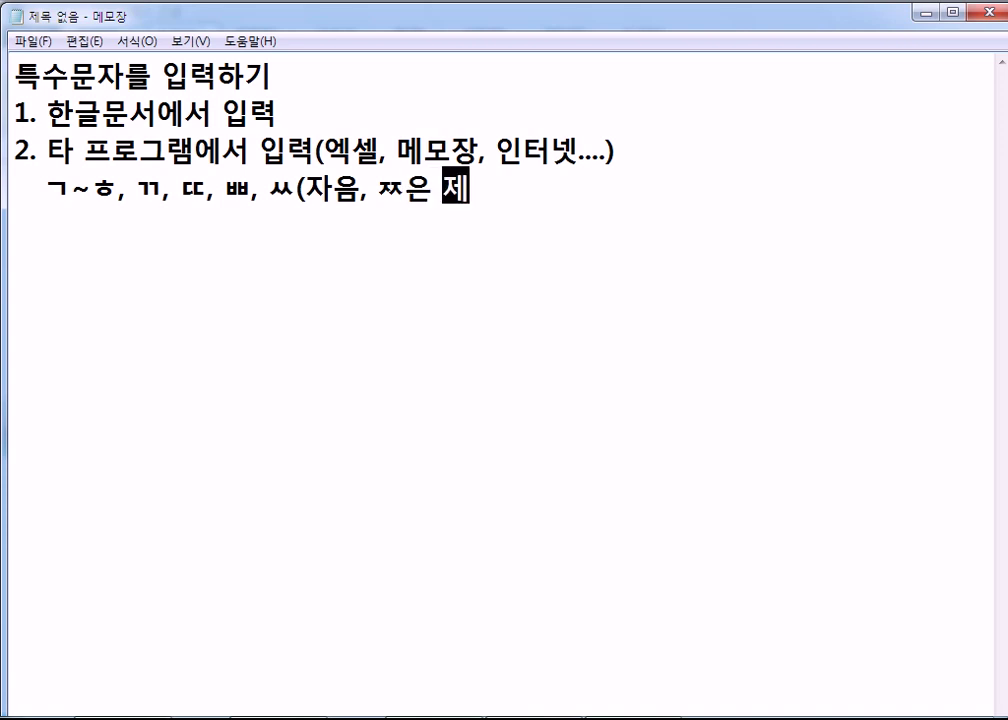
pyautogui.write('외)')
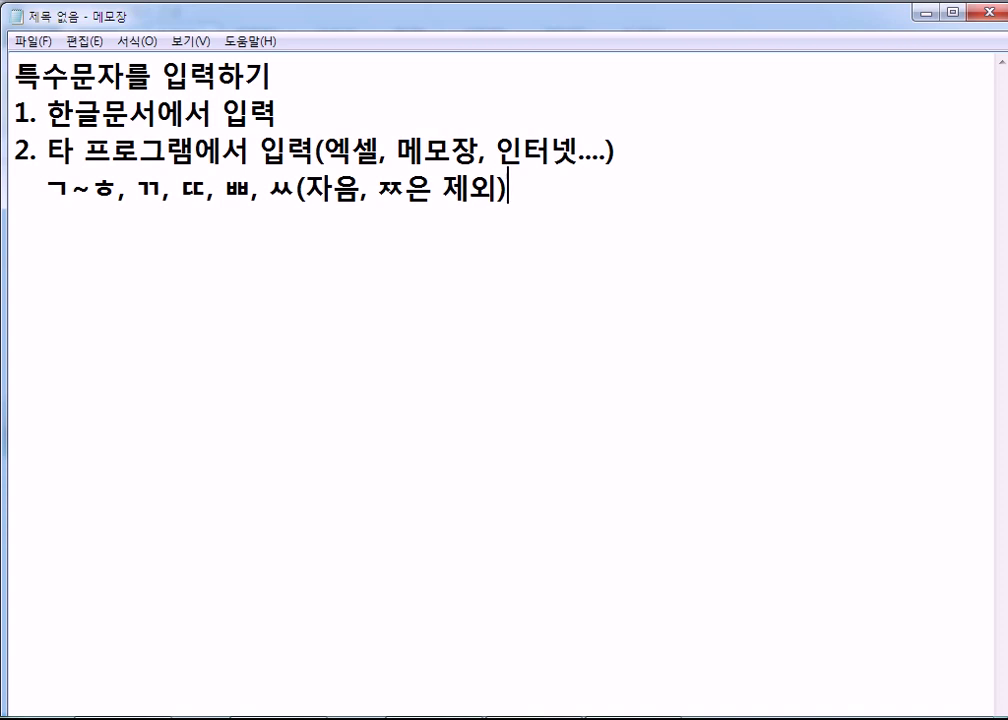
# - Continue the consonant line with 를 입력, 한자키를 누르면 and start a new empty line
pyautogui.write('ㅌㄹ 입력, 한')
pyautogui.write('자키를 누르')
pyautogui.write('면')
pyautogui.press('Return')
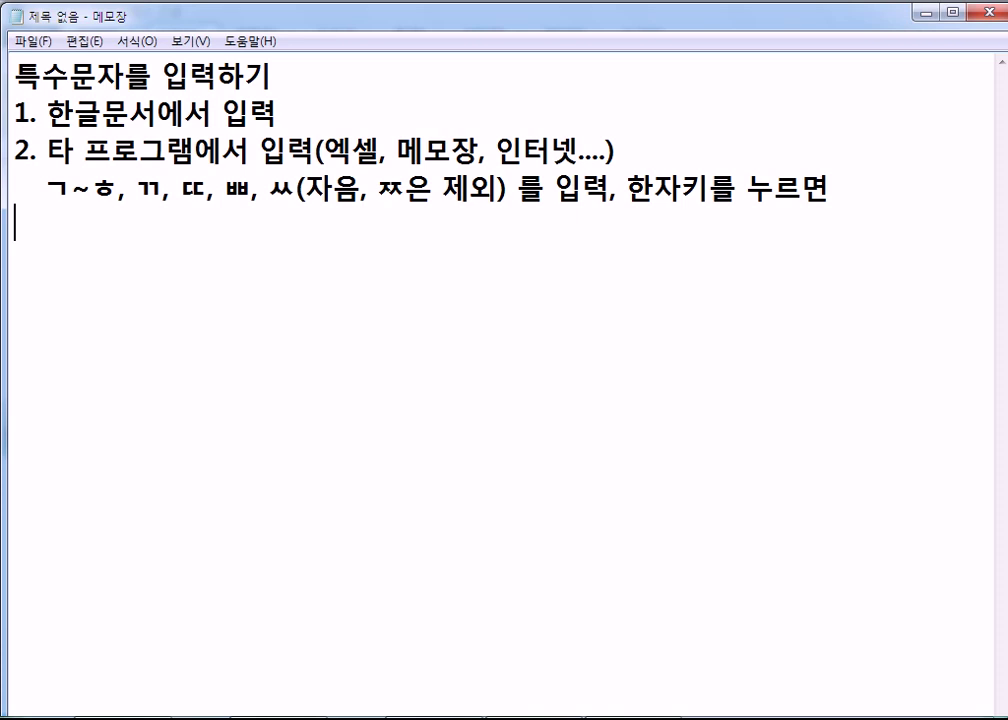
# - Open Microsoft Office Excel 2007 and enter 제목 in cell B2
pyautogui.press('super')
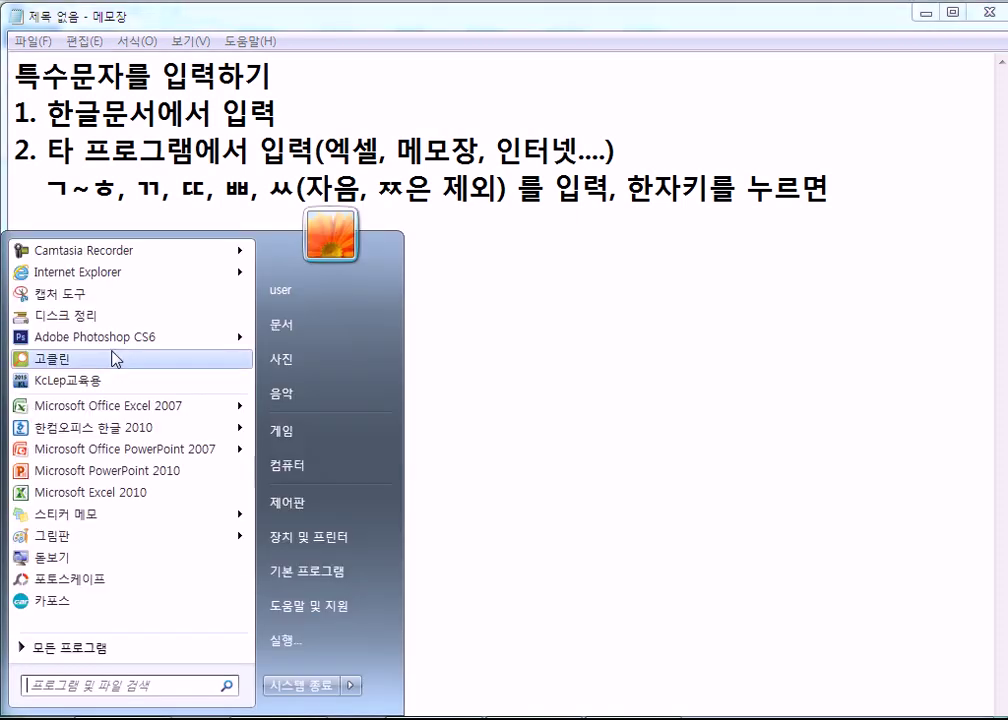
pyautogui.click(100, 406)
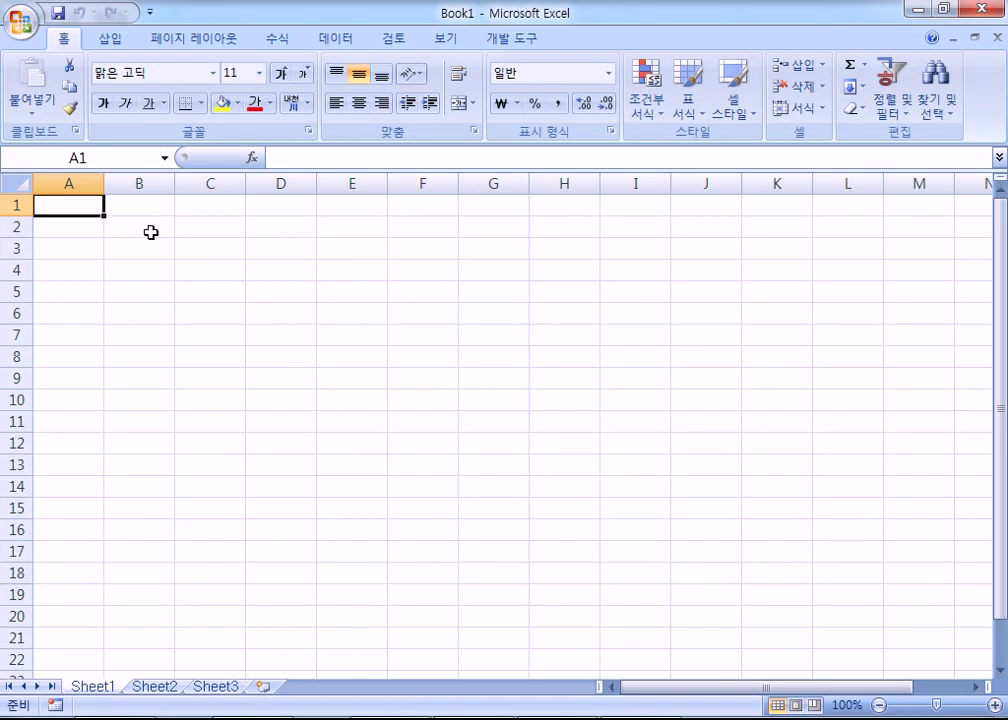
pyautogui.click(150, 231)
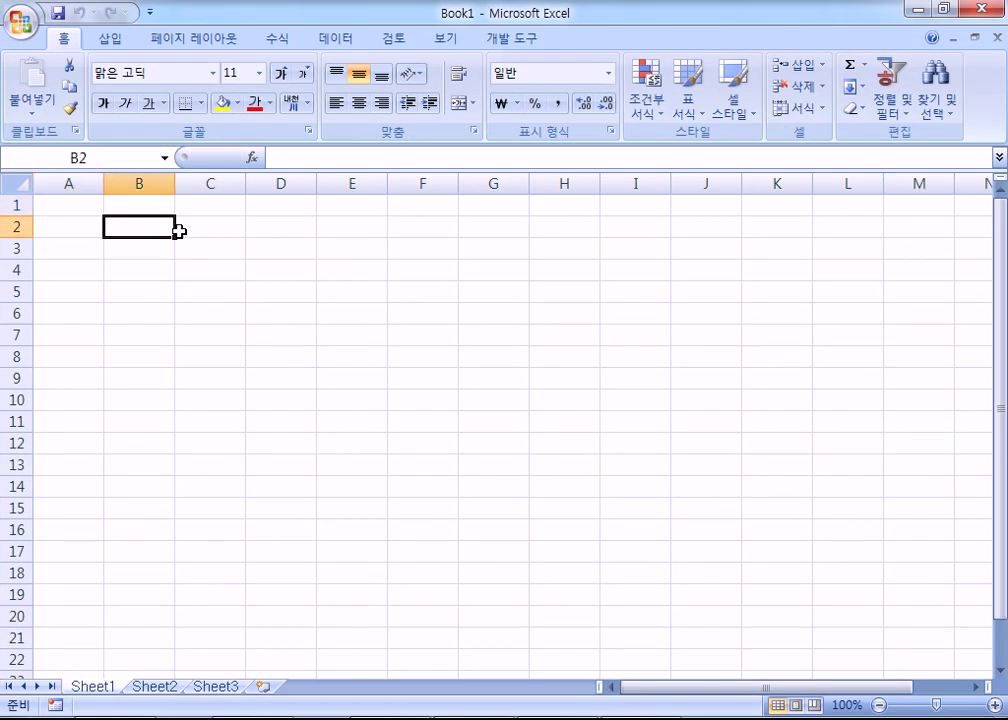
pyautogui.write('wpah')
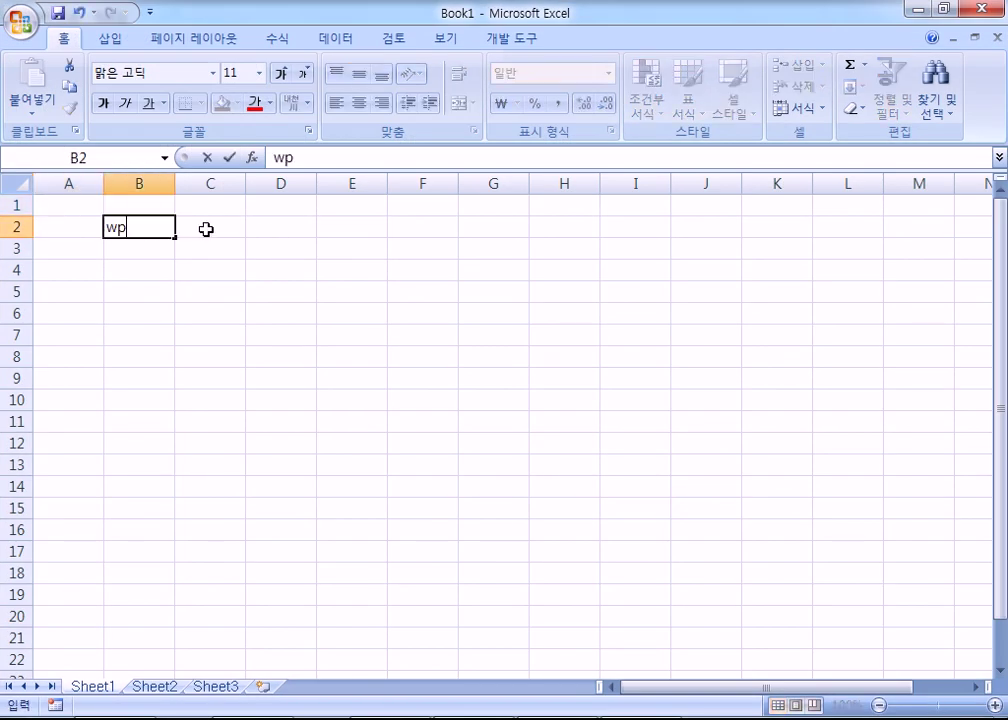
pyautogui.press('Escape')
pyautogui.press('Hangul')
pyautogui.write('제목')
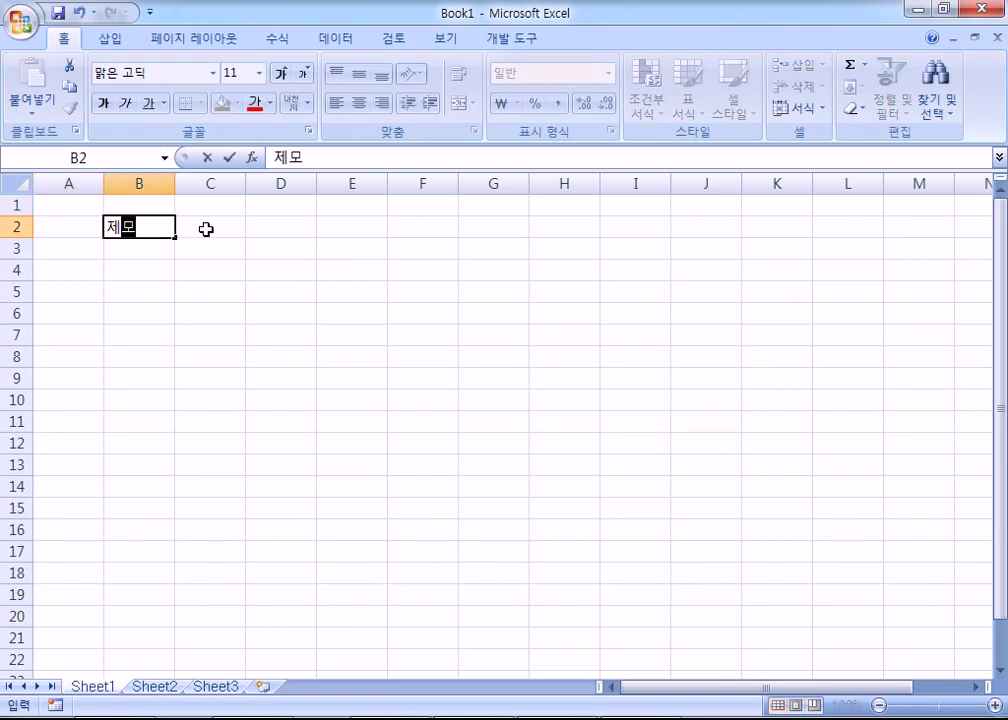
pyautogui.press('Return')
# - Insert the special character ※ before 제목 in cell B2, converting it from the consonant ㅁ
pyautogui.doubleClick(120, 226)
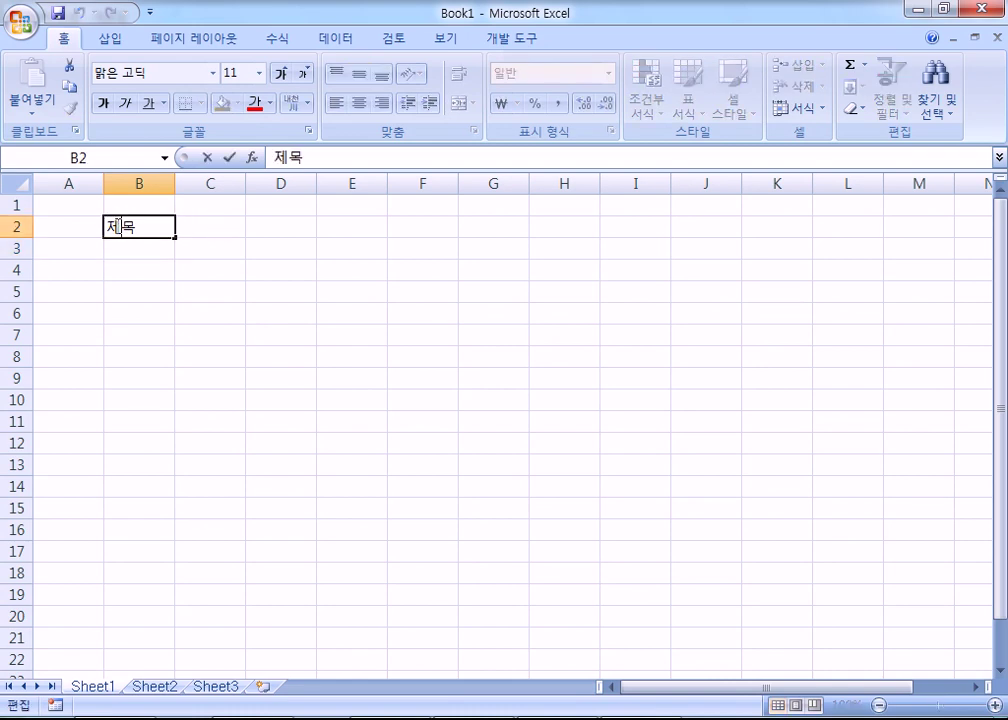
pyautogui.press('Home')
pyautogui.write('ㅁ')
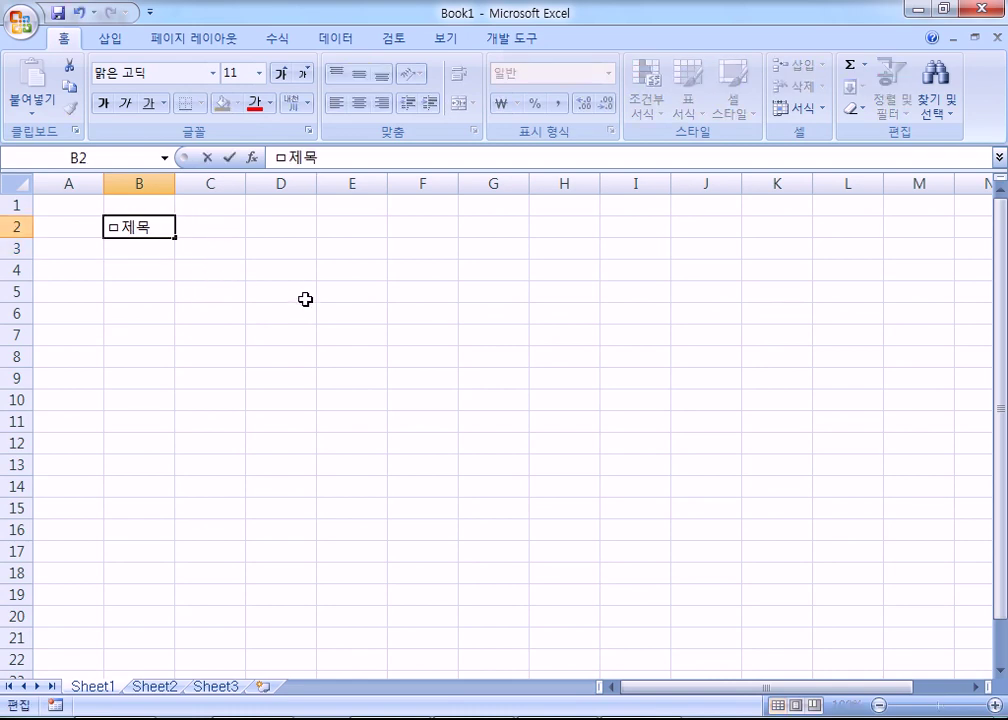
pyautogui.press('Hangul_Hanja')
pyautogui.press('Tab')
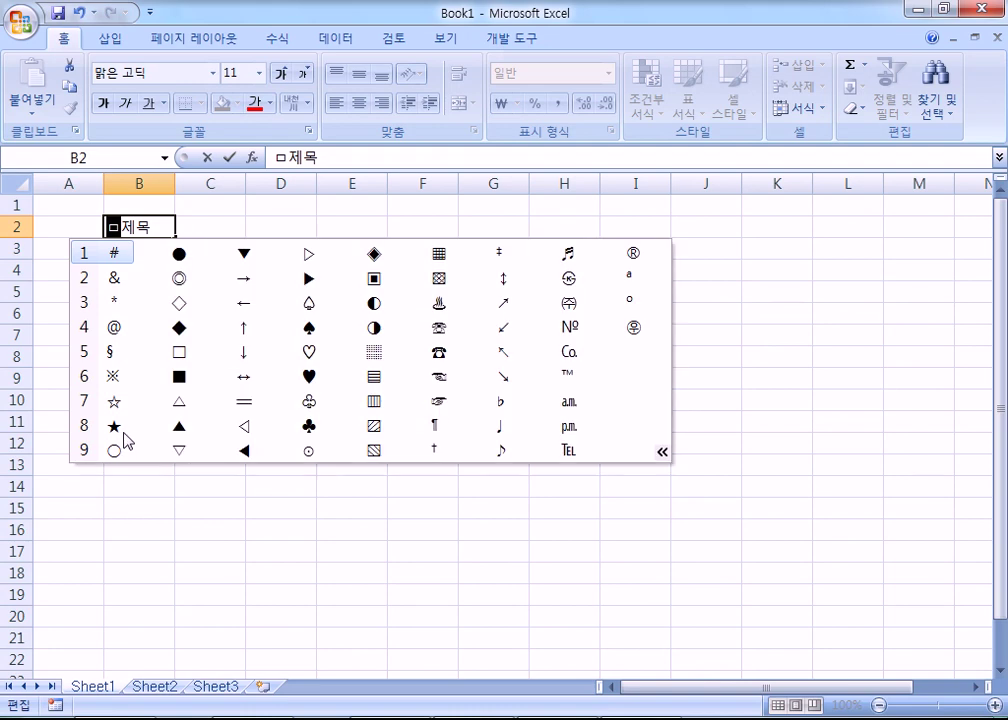
pyautogui.press('Tab')
pyautogui.click(184, 452)
pyautogui.click(115, 380)
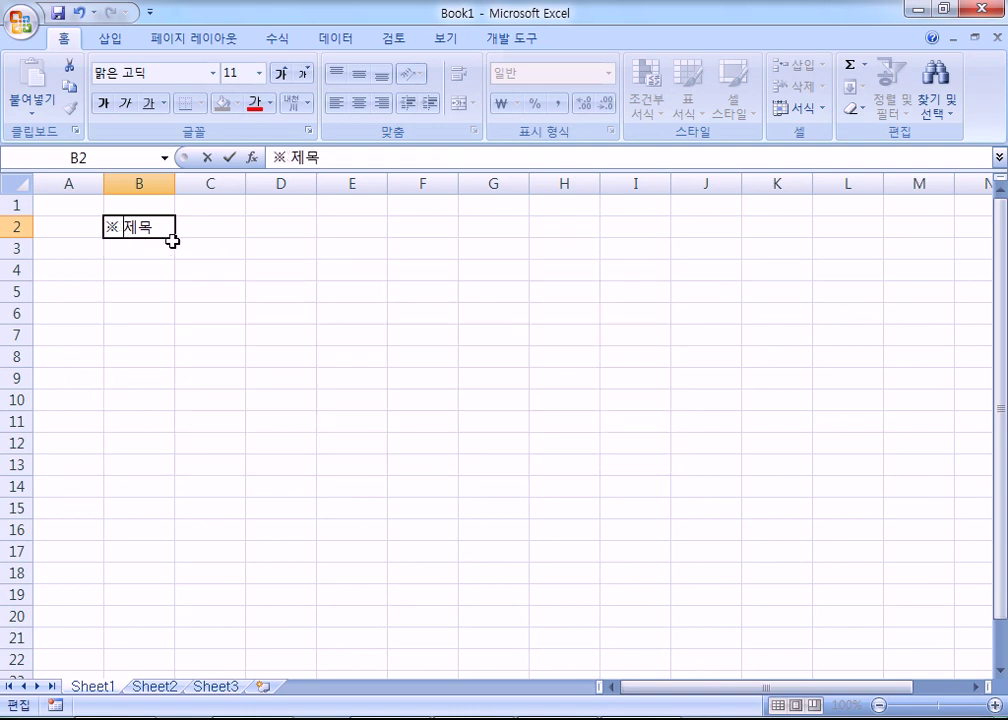
# - Add the special character ☏ after 제목 in cell B2, converting it from ㅁ, and confirm the cell
pyautogui.write('ㅁ')
pyautogui.press('Hangul_Hanja')
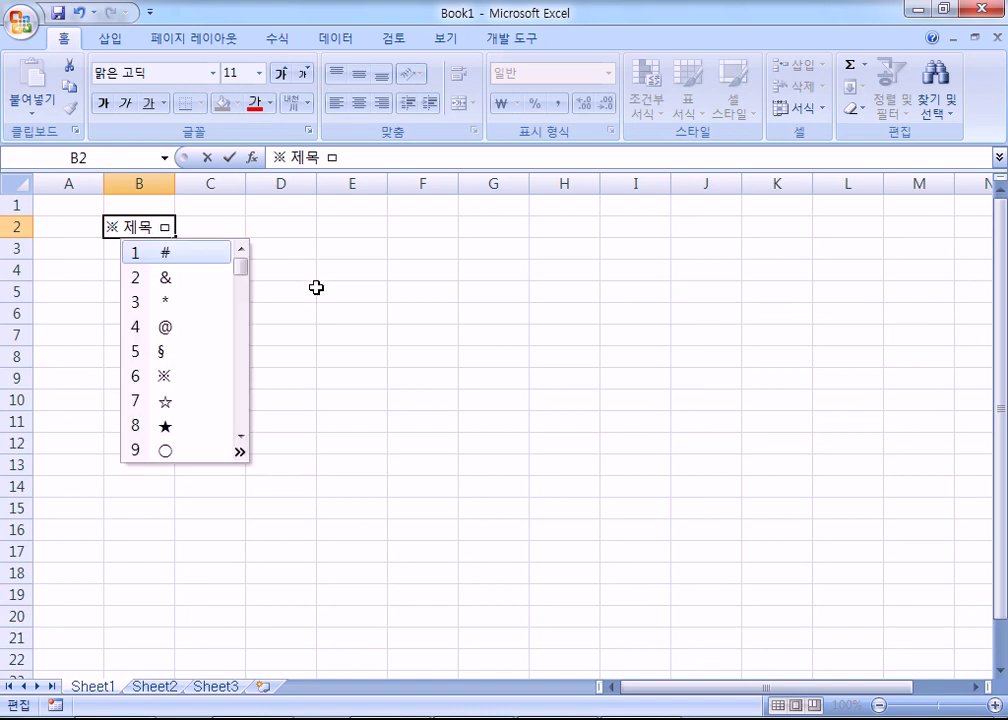
pyautogui.press('Tab')
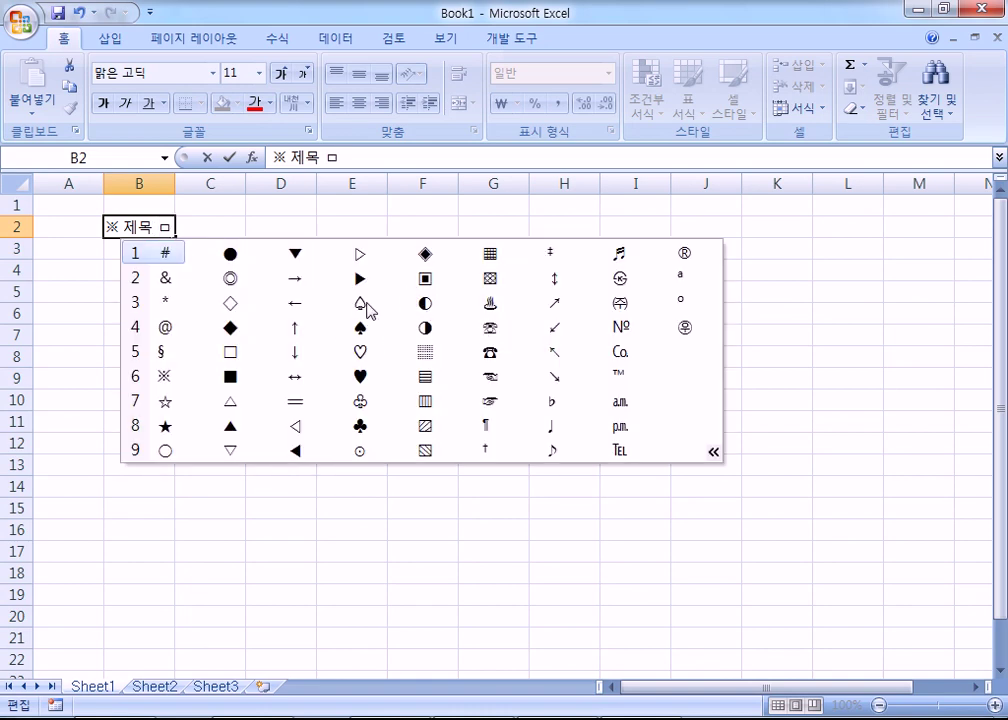
pyautogui.click(490, 330)
pyautogui.press('Return')
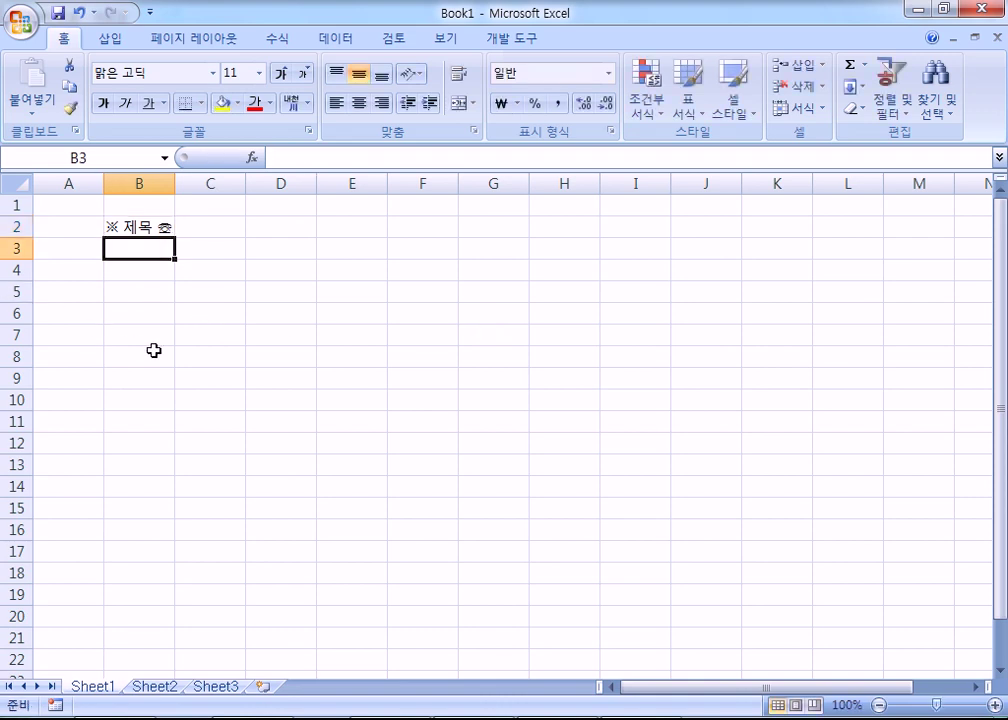
# - View the special characters offered for the consonant ㄱ in cell B3, and clear the cell again
pyautogui.keyDown('ctrl'); pyautogui.scroll(12, 265, 241); pyautogui.keyUp('ctrl')
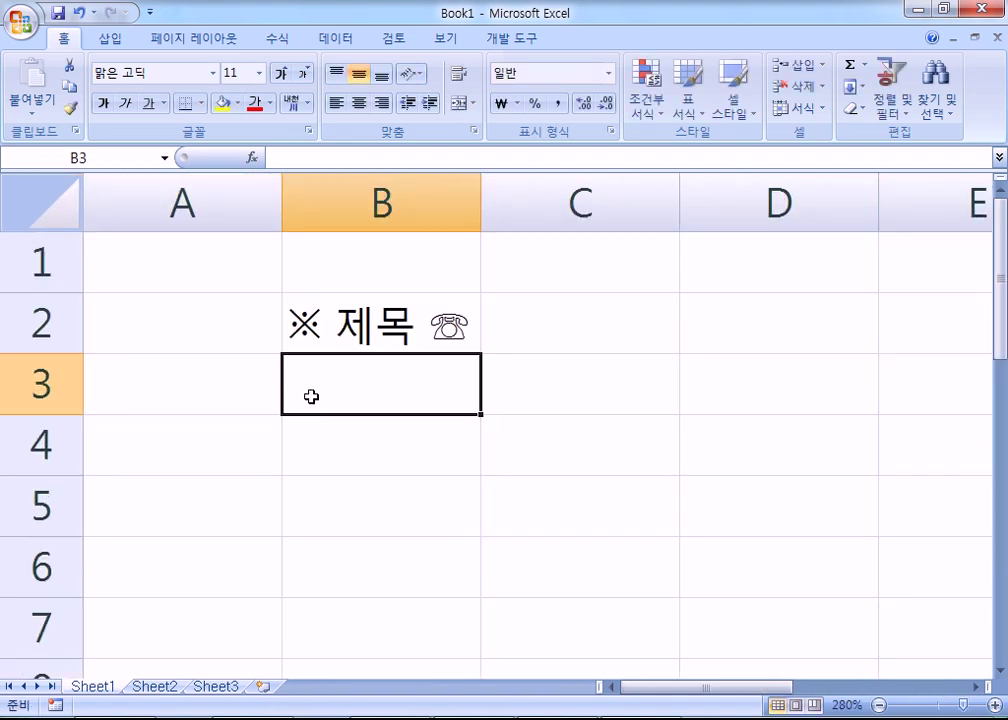
pyautogui.write('ㄱ')
pyautogui.press('Hangul_Hanja')
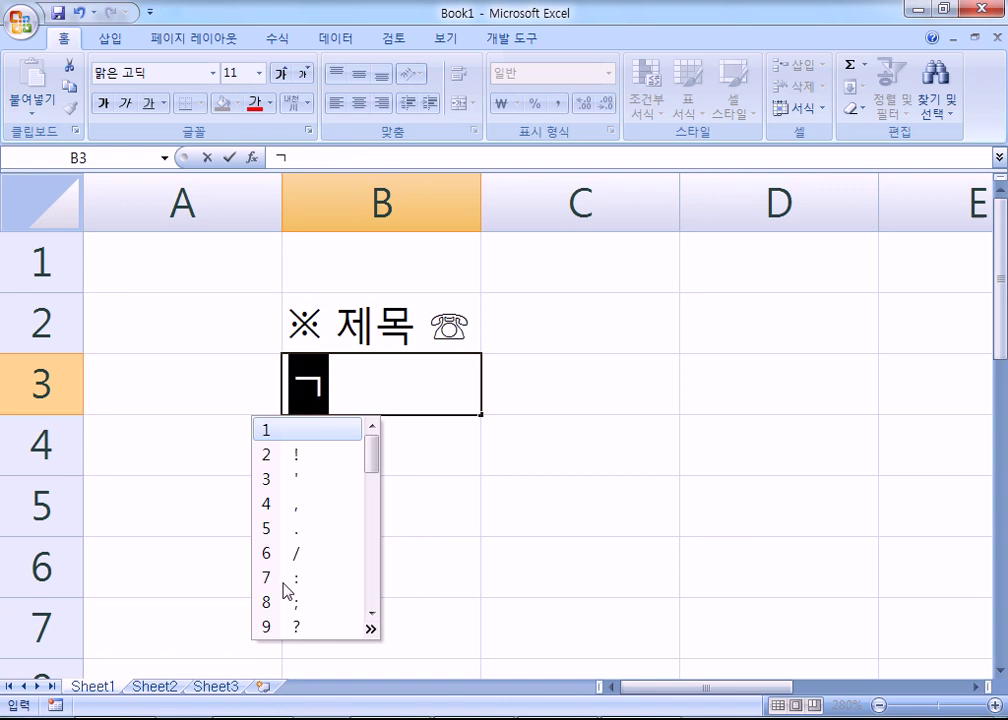
pyautogui.press('Tab')
pyautogui.press('Escape')
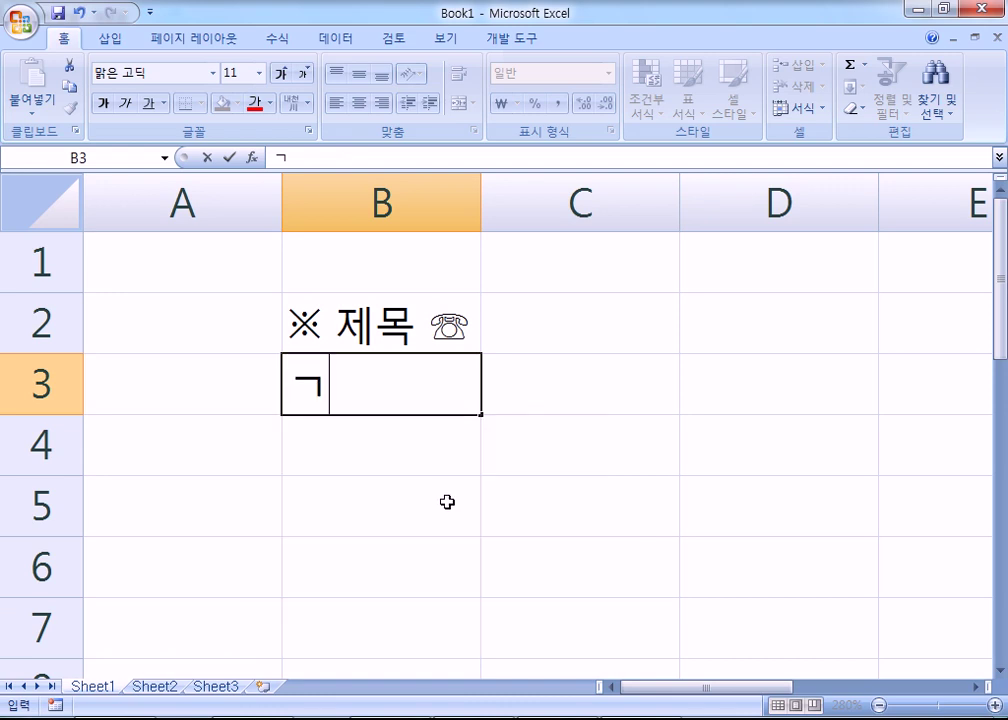
pyautogui.write('ㄴ')
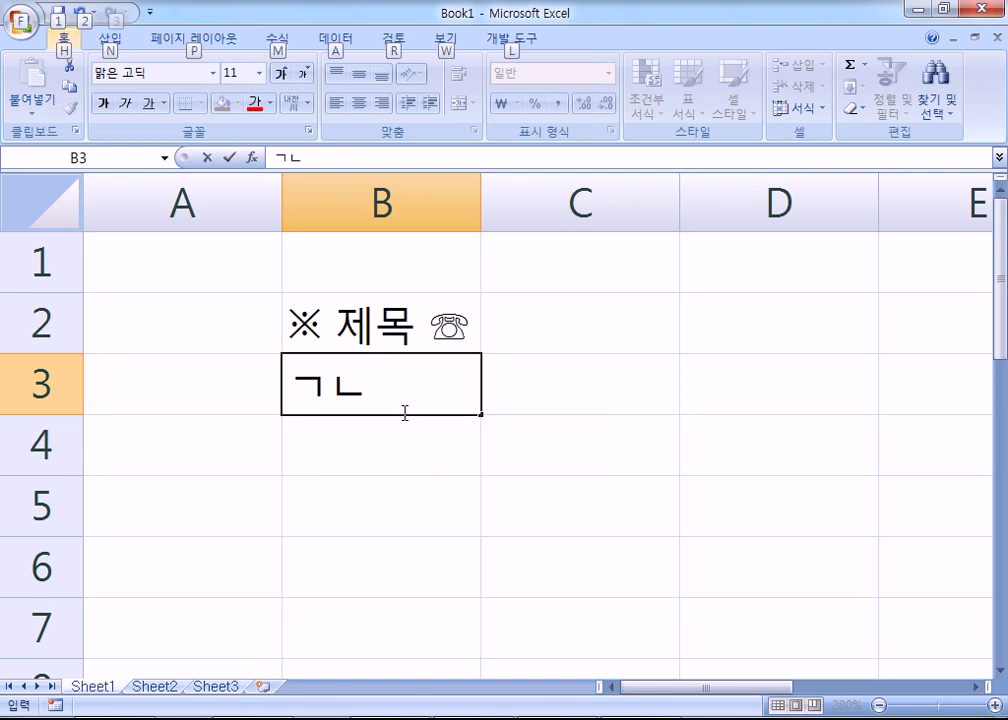
pyautogui.hotkey('shift', 'Home')
pyautogui.write('ㅁ')
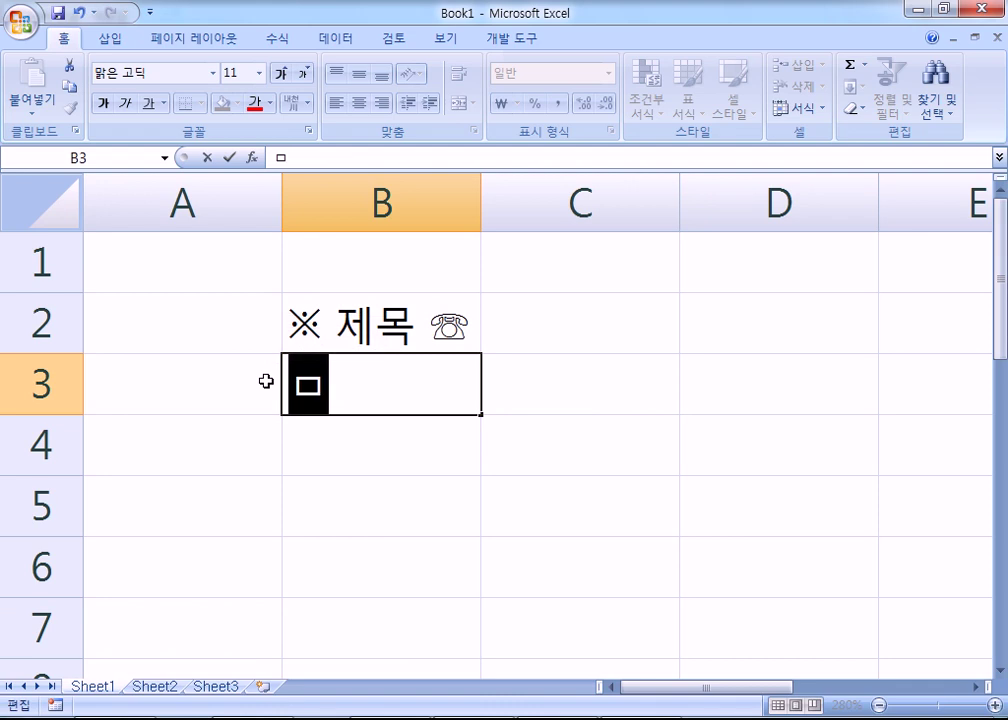
pyautogui.press('BackSpace')
# - View the full set of special characters for the consonant ㄴ in cell B3, and remove the consonant
pyautogui.write('ㄴ')
pyautogui.press('Hangul_Hanja')
pyautogui.press('Tab')
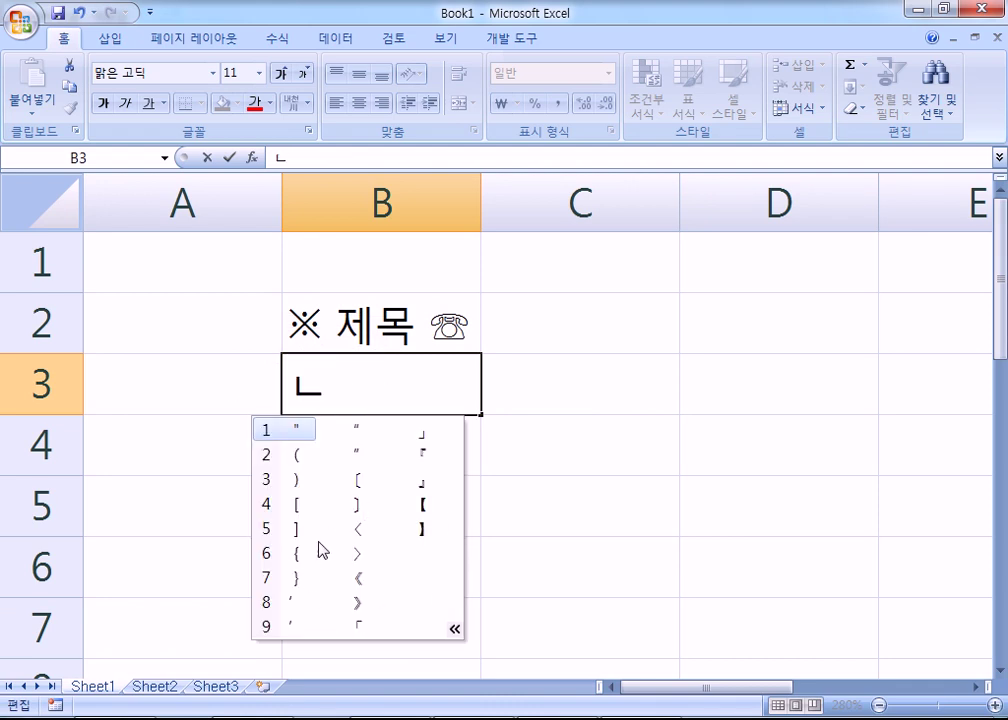
pyautogui.press('Escape')
pyautogui.press('BackSpace')
# - Insert the special character ± in cell B3, converting it from the consonant ㄷ
pyautogui.write('ㄷ')
pyautogui.press('Hangul_Hanja')
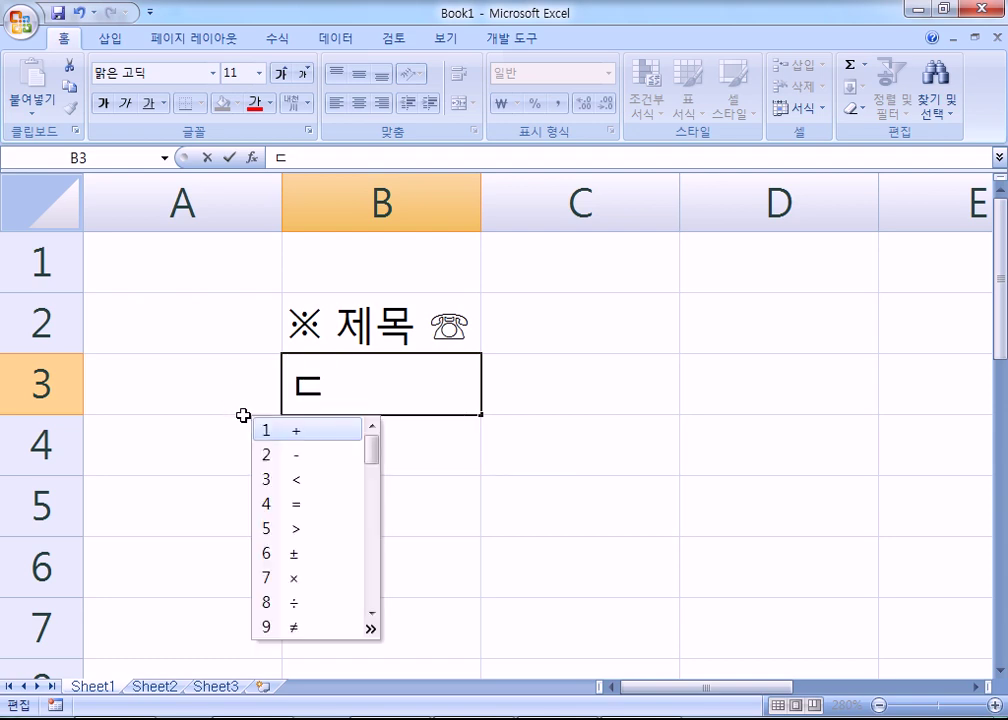
pyautogui.press('Tab')
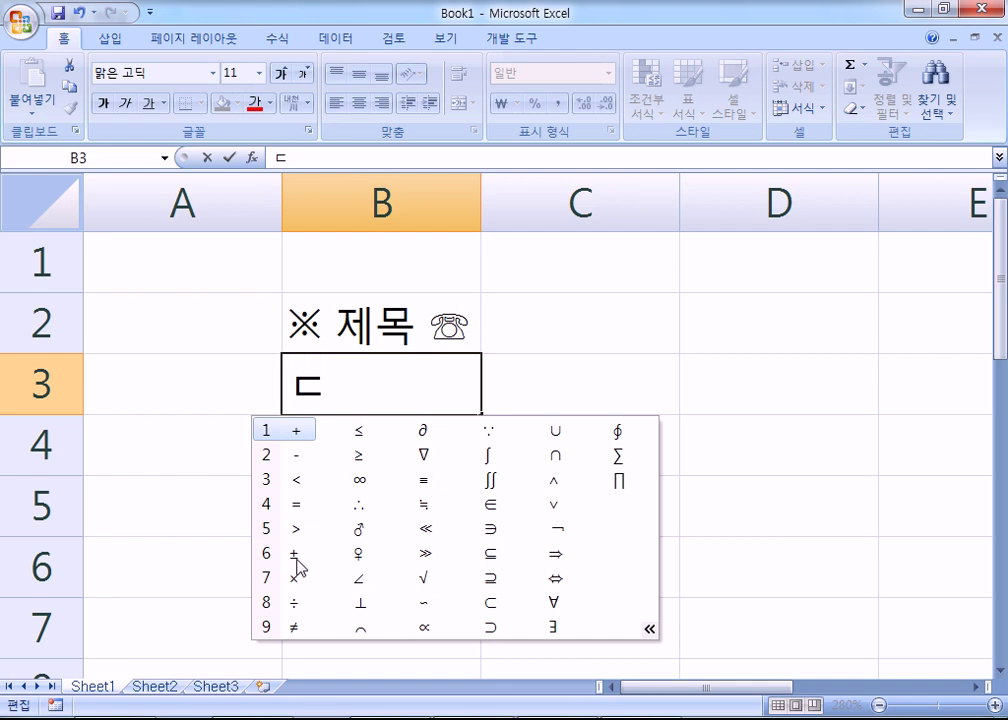
pyautogui.click(299, 566)
pyautogui.click(298, 560)
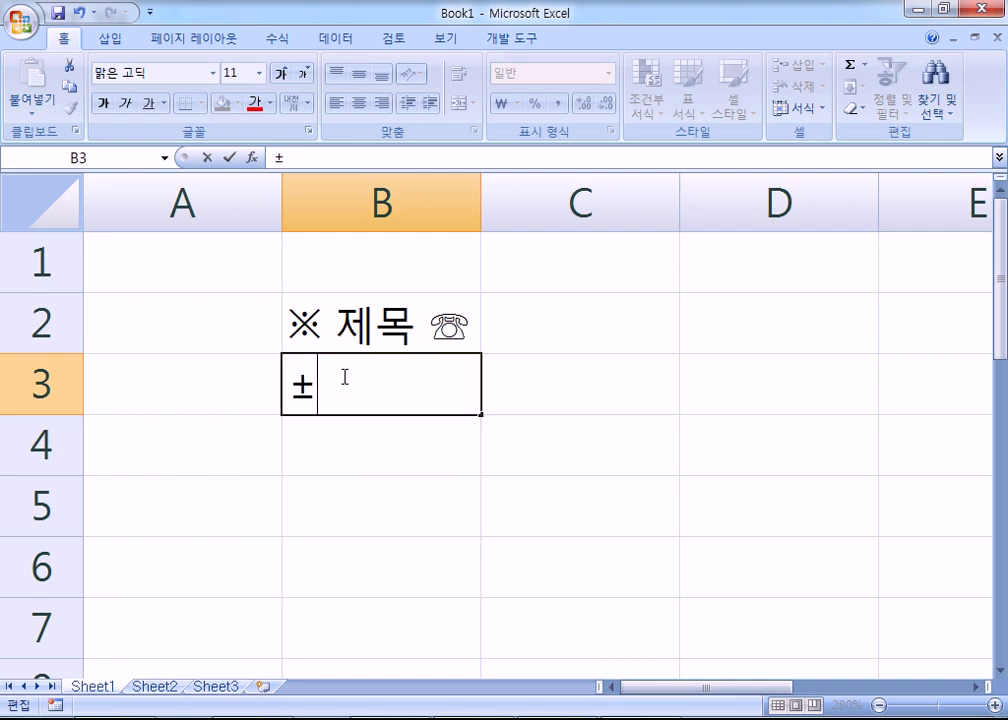
# - Add the circled number ⑭ after ± in cell B3, converting it from the consonant ㅇ, and confirm the cell
pyautogui.write('ㅇ')
pyautogui.press('Hangul_Hanja')
pyautogui.press('Tab')
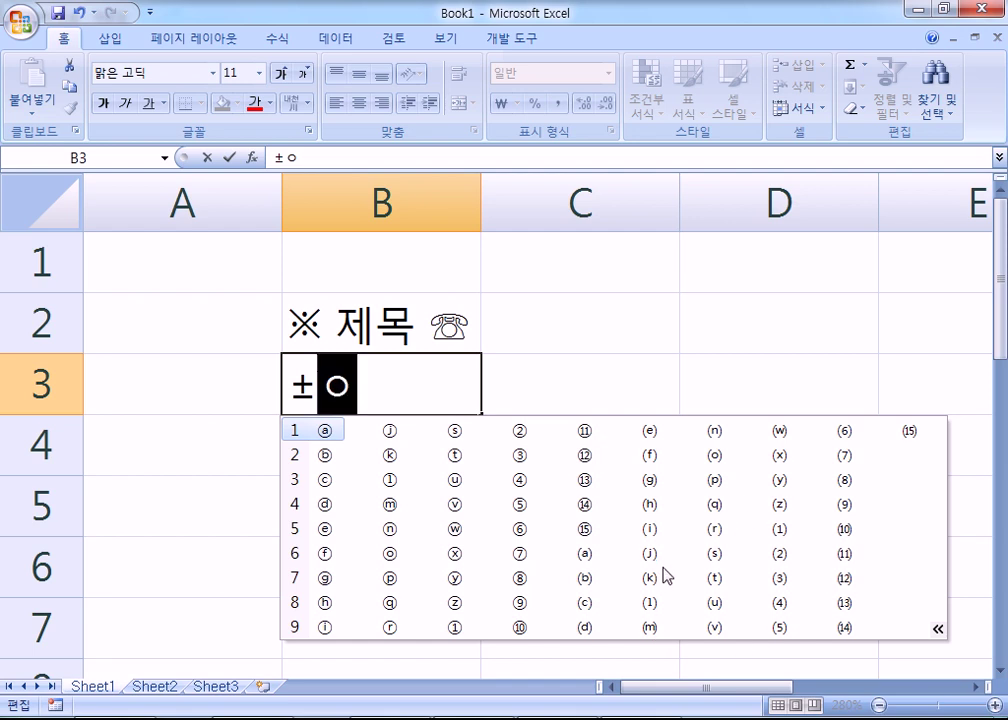
pyautogui.click(586, 505)
pyautogui.press('Return')
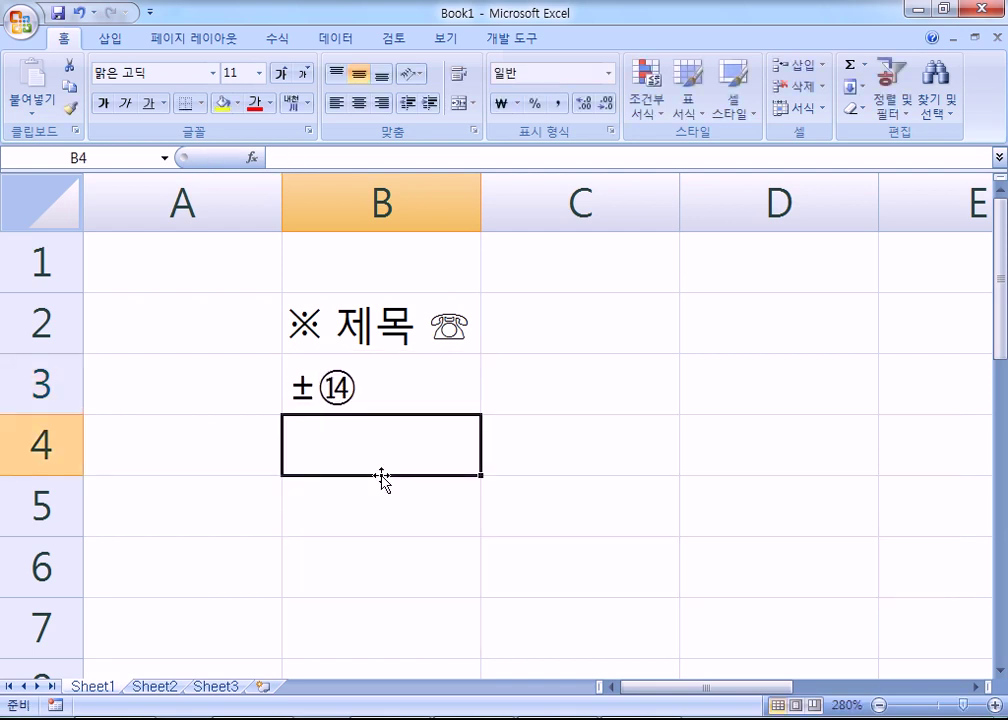
# - Switch to 메모장 and view the special characters offered for the consonant ㅎ on the empty last line
pyautogui.hotkey('alt', 'Tab')
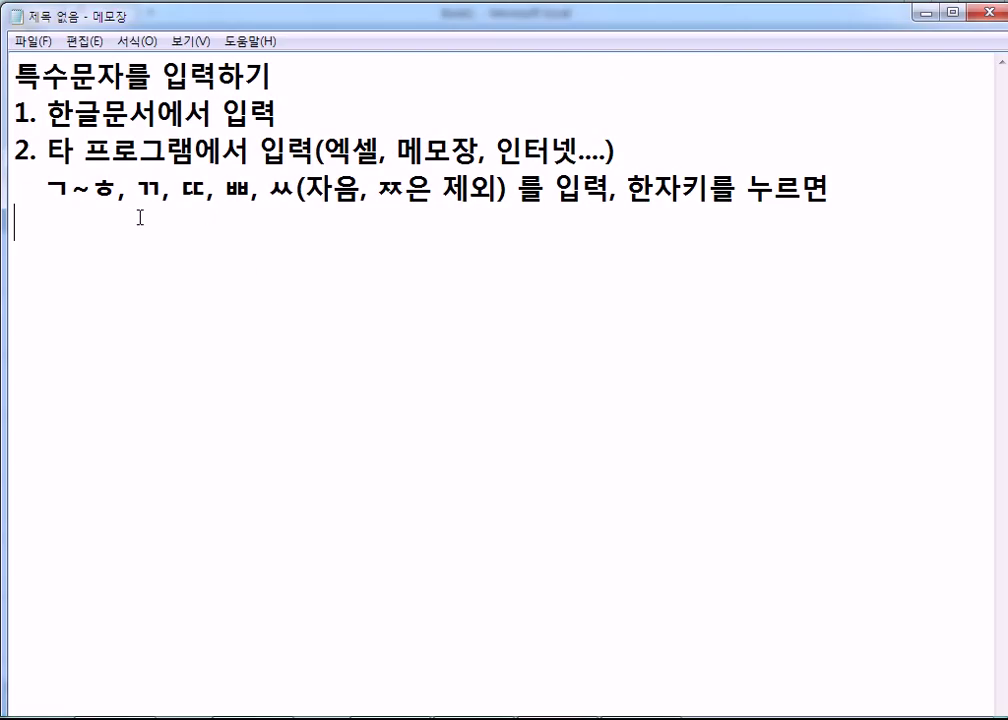
pyautogui.write('ㅎ')
pyautogui.press('Hangul_Hanja')
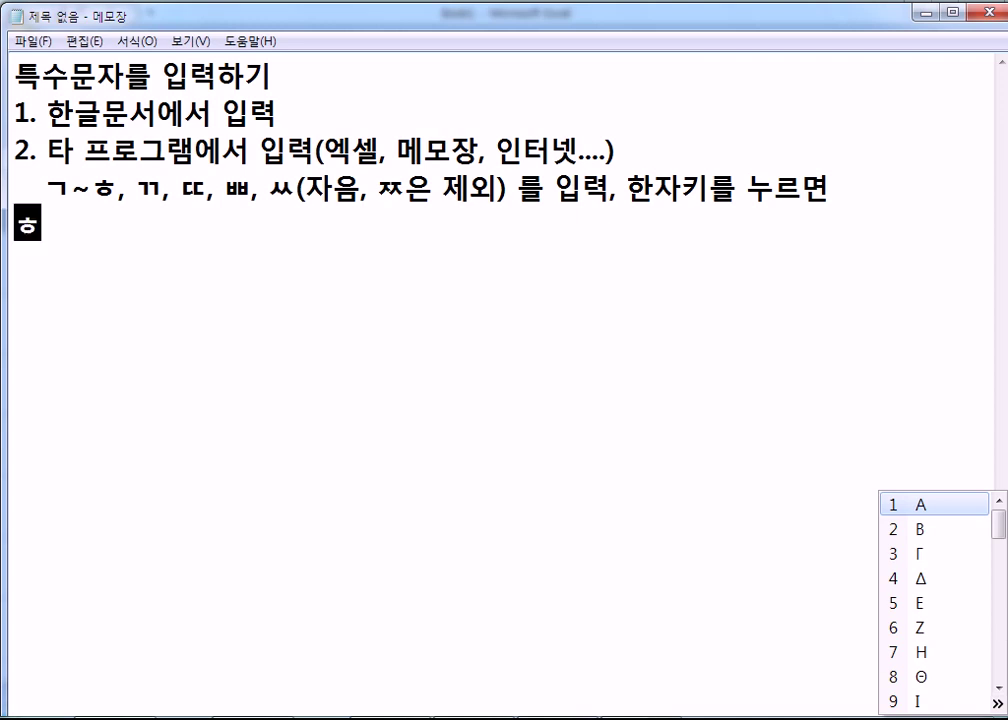
# - Switch to Excel and insert the unit symbol cm³ in cell B4, converting it from the consonant ㄹ
pyautogui.hotkey('alt', 'Tab')
pyautogui.write('ㄹ')
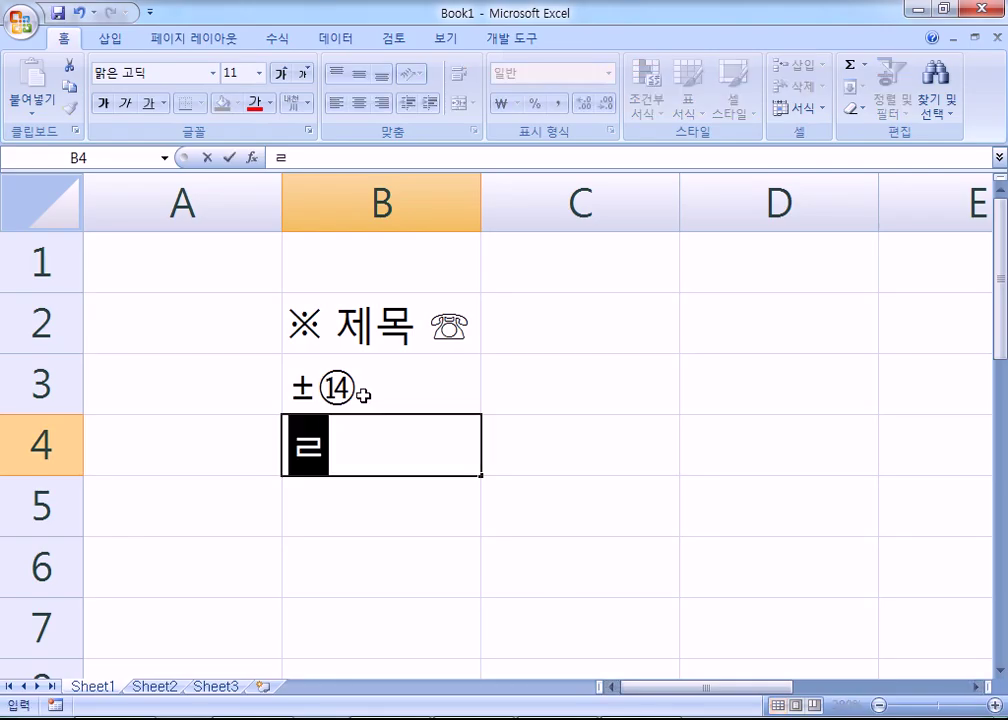
pyautogui.press('Hangul_Hanja')
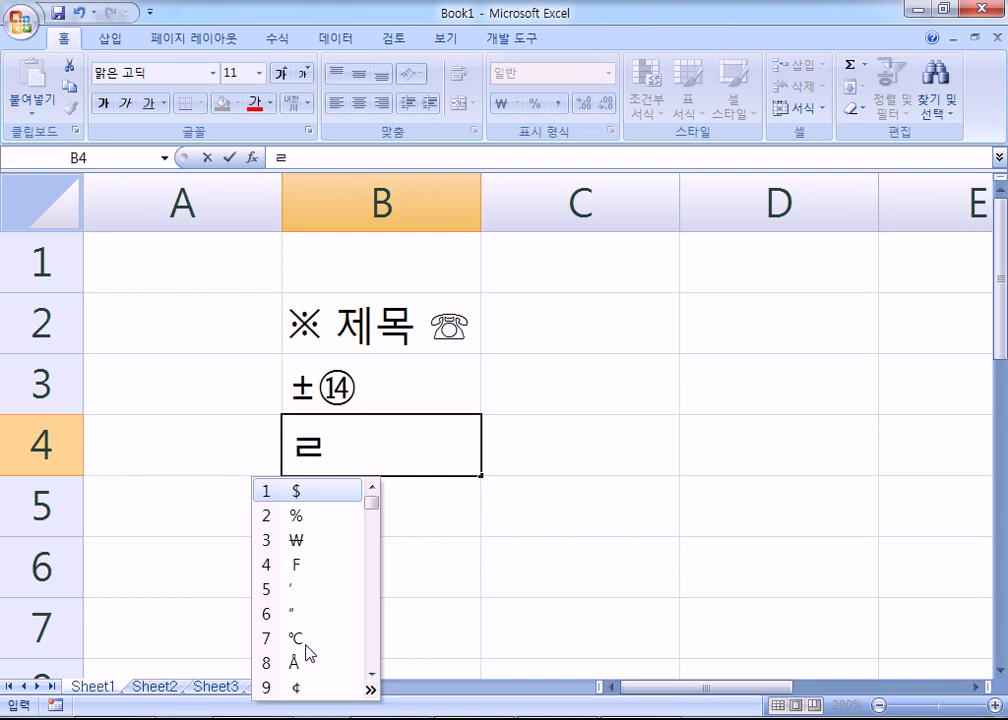
pyautogui.press('Tab')
pyautogui.click(433, 288)
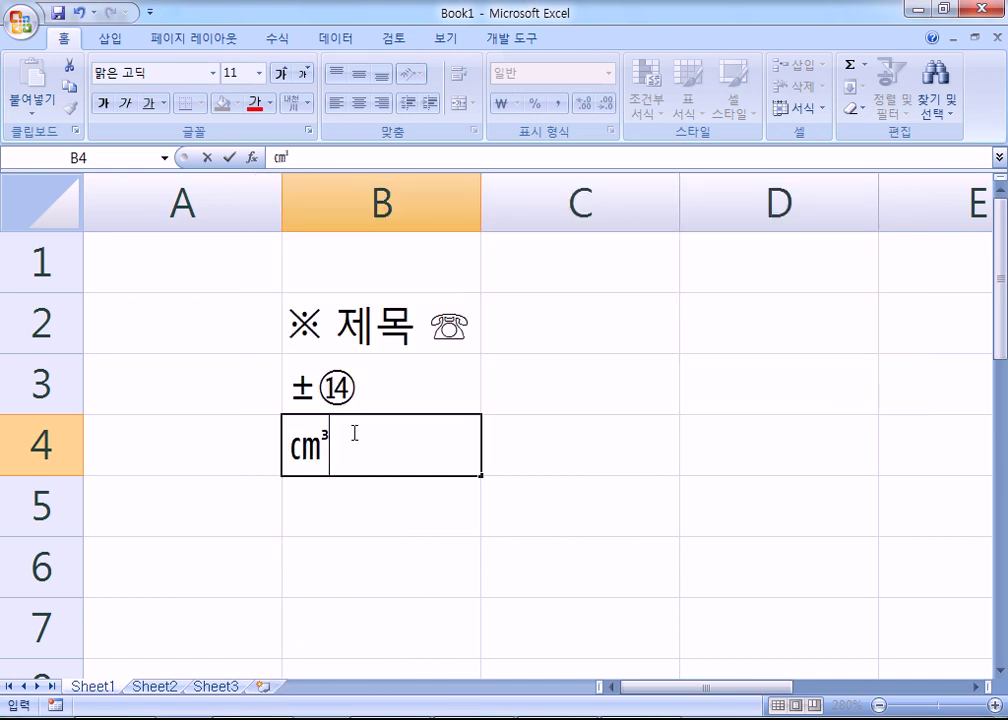
# - Switch to 메모장, add ㅇㄹ after ㅎ on the last line, and convert ㄹ to the special character ¥
pyautogui.hotkey('alt', 'Tab')
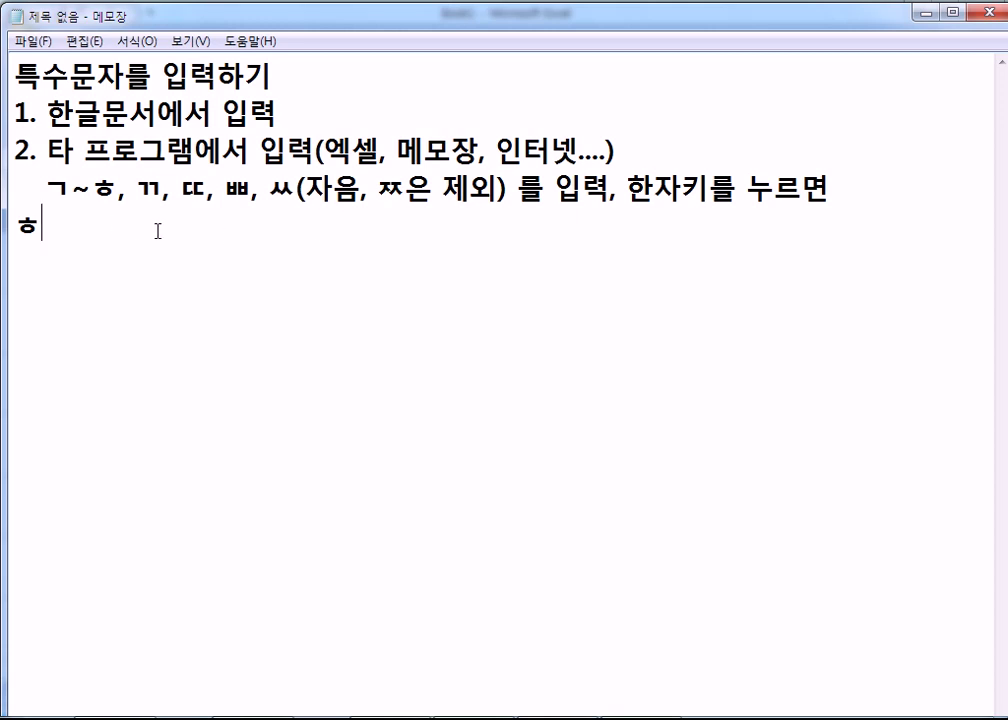
pyautogui.write('ㅇㄹ')
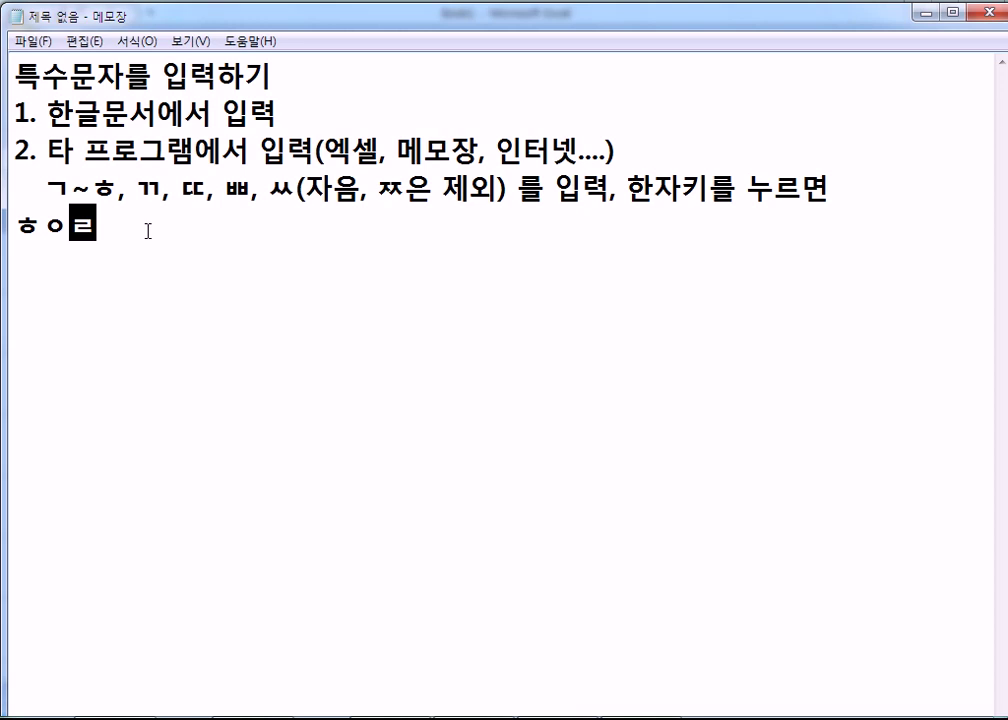
pyautogui.press('Hangul_Hanja')
pyautogui.press('Tab')
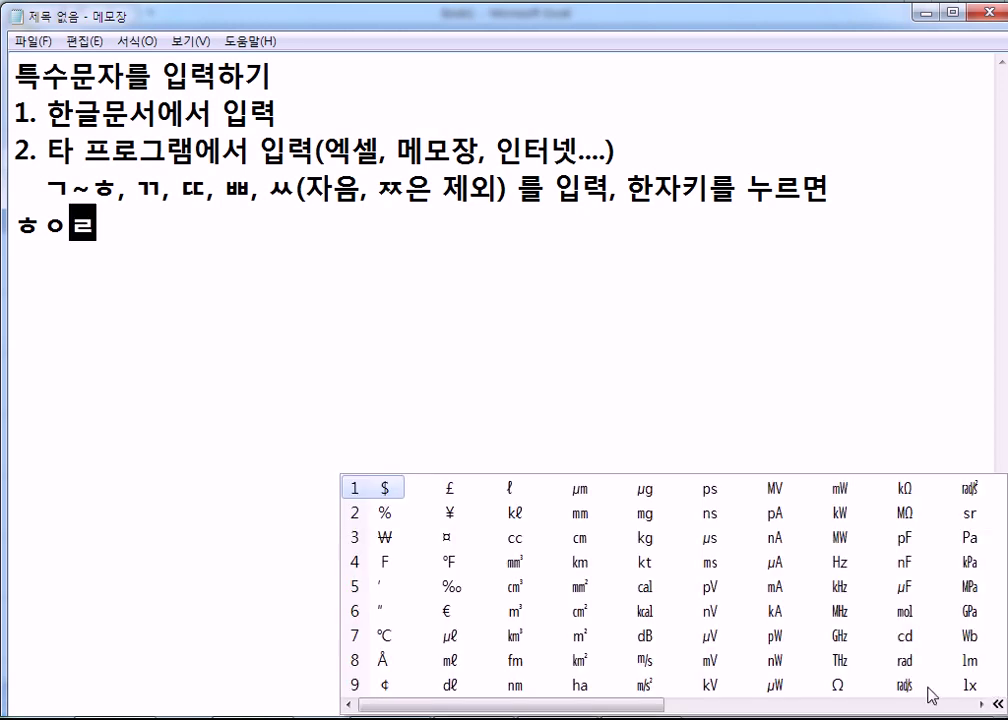
pyautogui.click(676, 705)
pyautogui.click(524, 706)
pyautogui.click(451, 512)
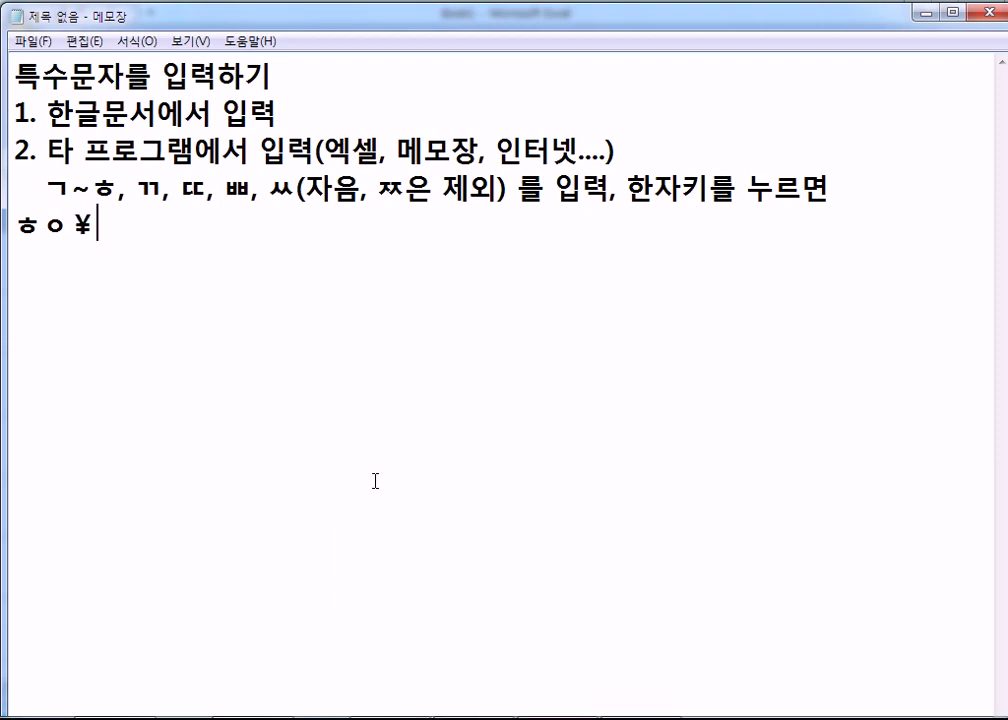
# - Delete the test characters on the last line in 메모장, and remove cm³ from cell B4 in Excel
pyautogui.moveTo(104, 229); pyautogui.dragTo(3, 232)
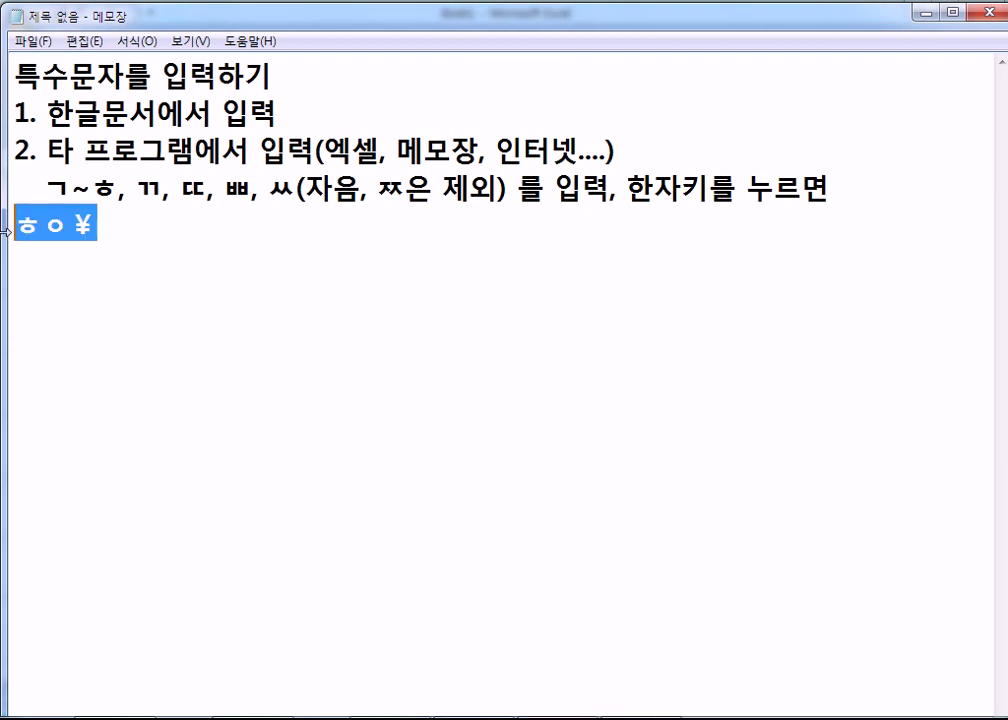
pyautogui.press('Delete')
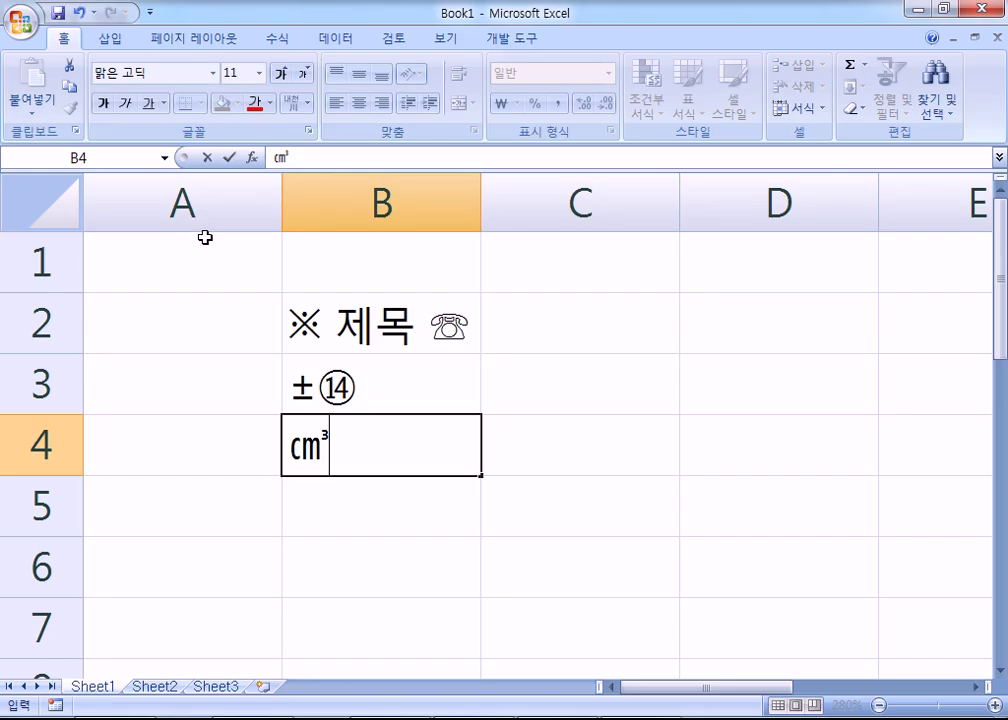
pyautogui.press('BackSpace')
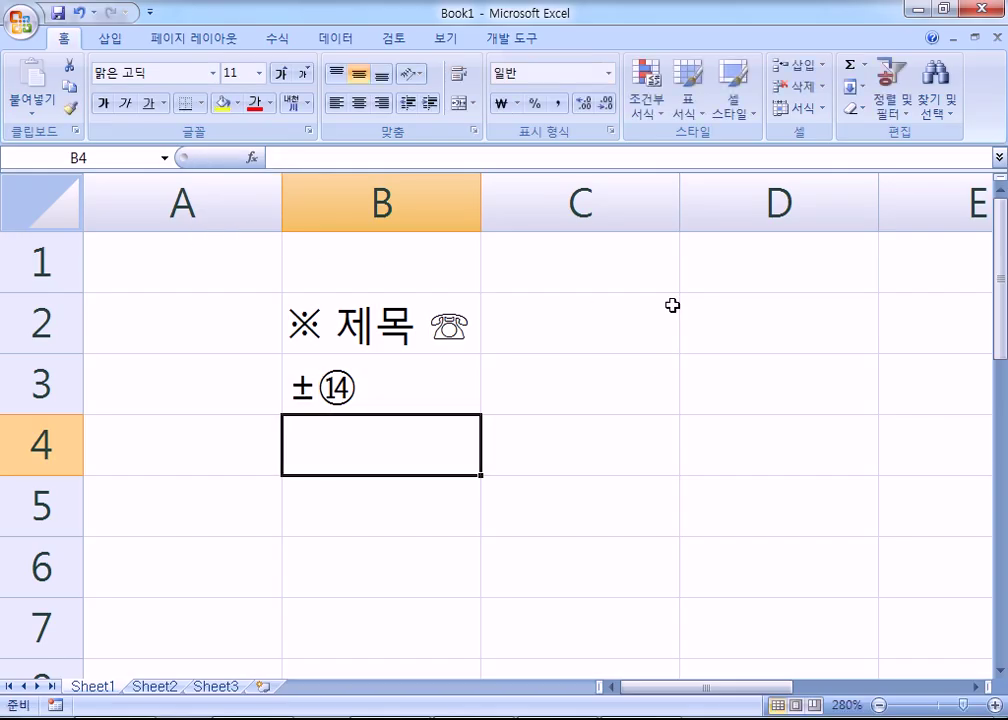
# - View the Wingdings 2 characters in Excel's symbol insertion dialog, and leave it without inserting any
pyautogui.click(110, 40)
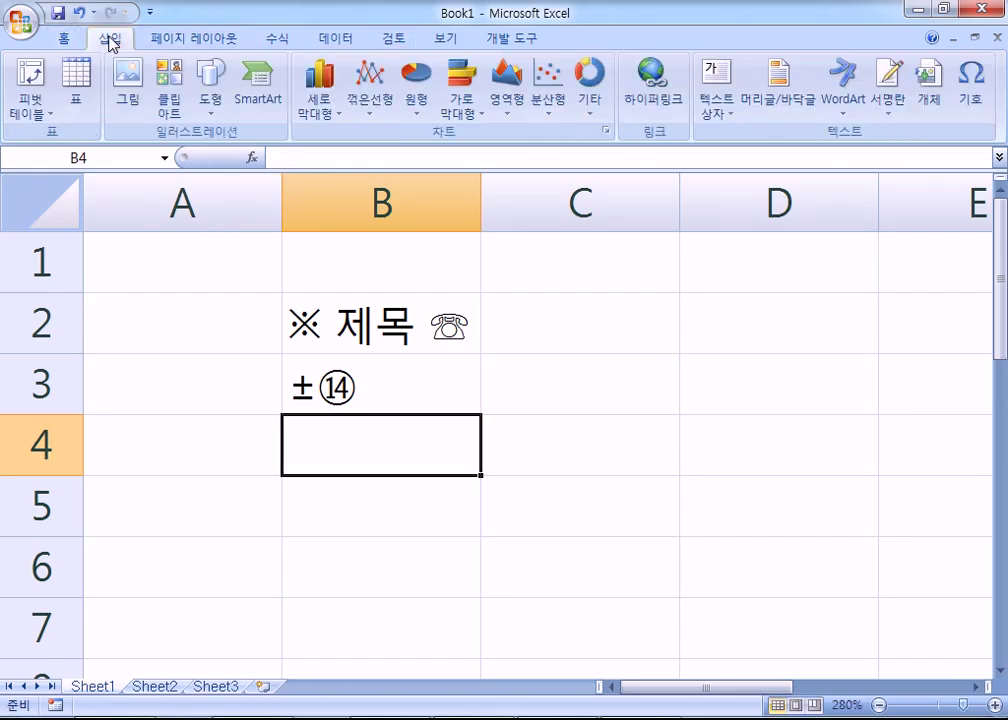
pyautogui.click(990, 100)
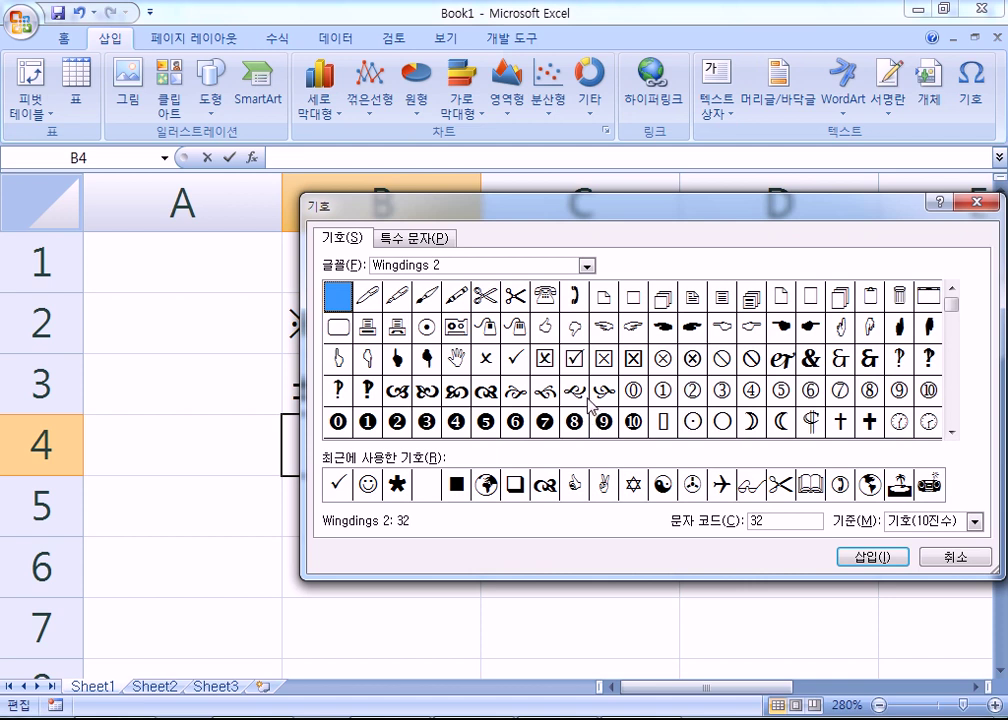
pyautogui.press('Escape')
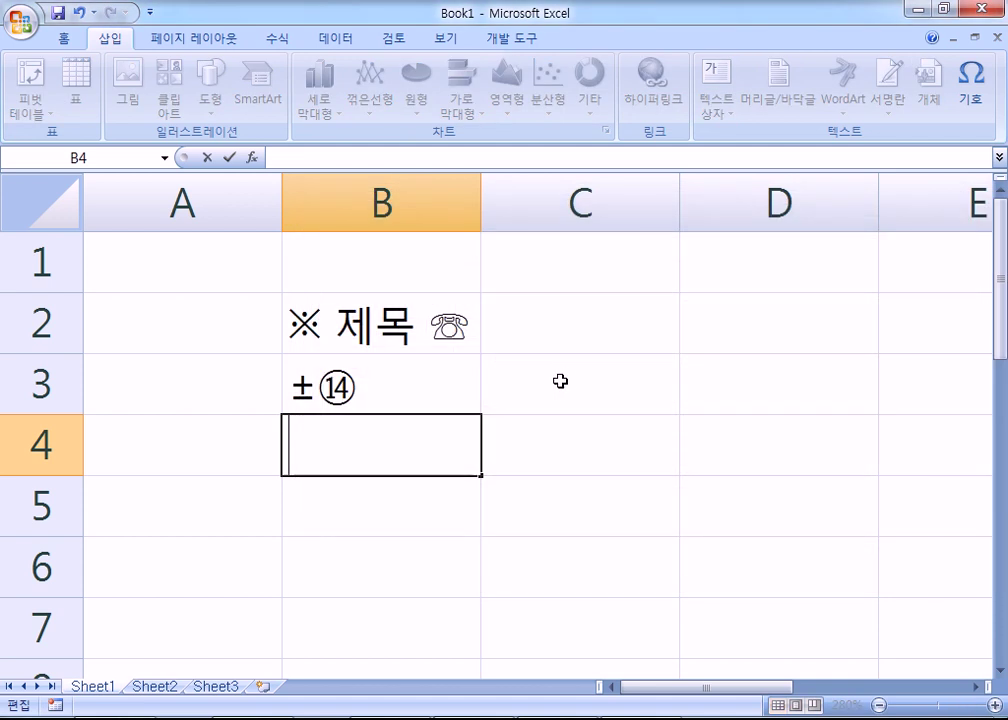
pyautogui.click(547, 381)
# - Close the Excel workbook Book1 without saving its changes
pyautogui.hotkey('alt', 'Tab')
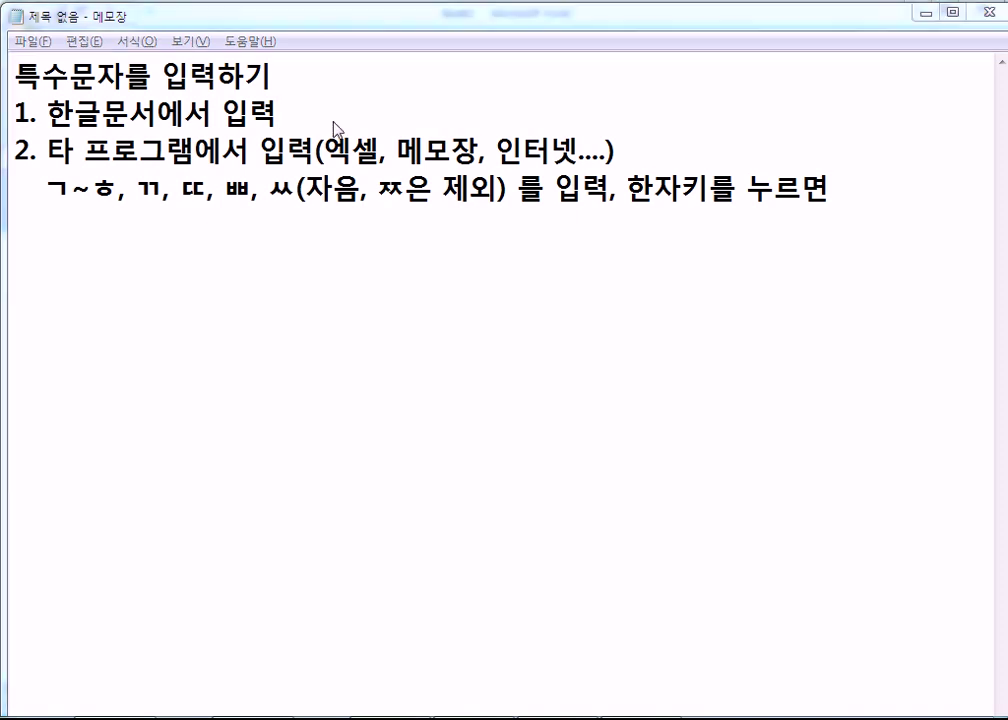
pyautogui.hotkey('alt', 'Tab')
pyautogui.hotkey('alt', 'F4')
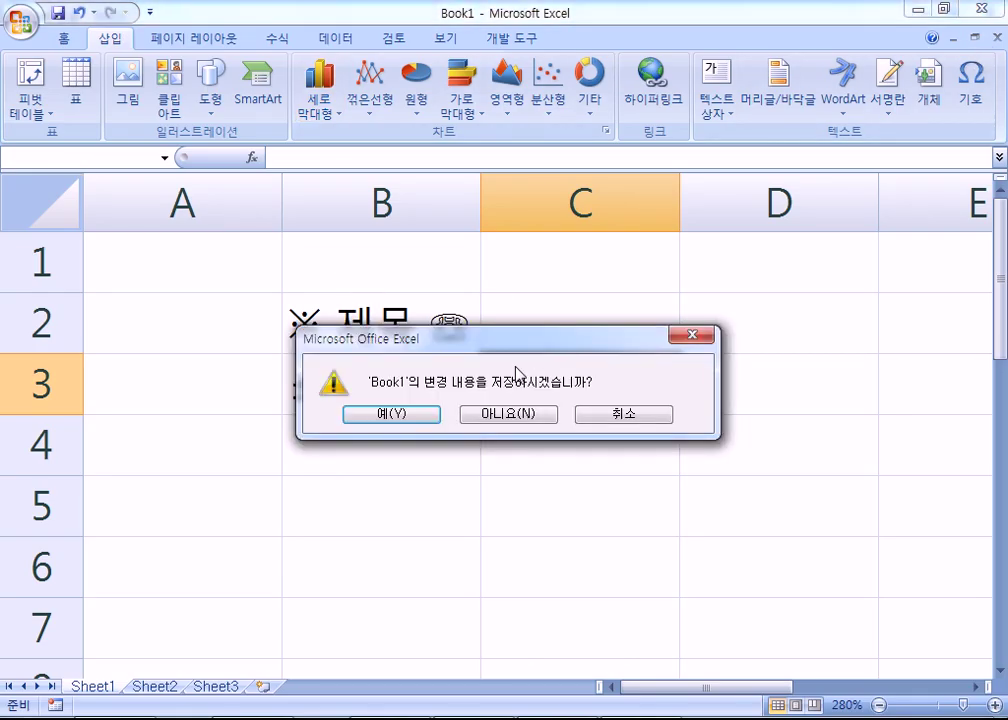
pyautogui.click(507, 414)
# - Switch to 한컴오피스 한글 and set the font size in 빈 문서 2 to 32 pt
pyautogui.hotkey('alt', 'Tab')
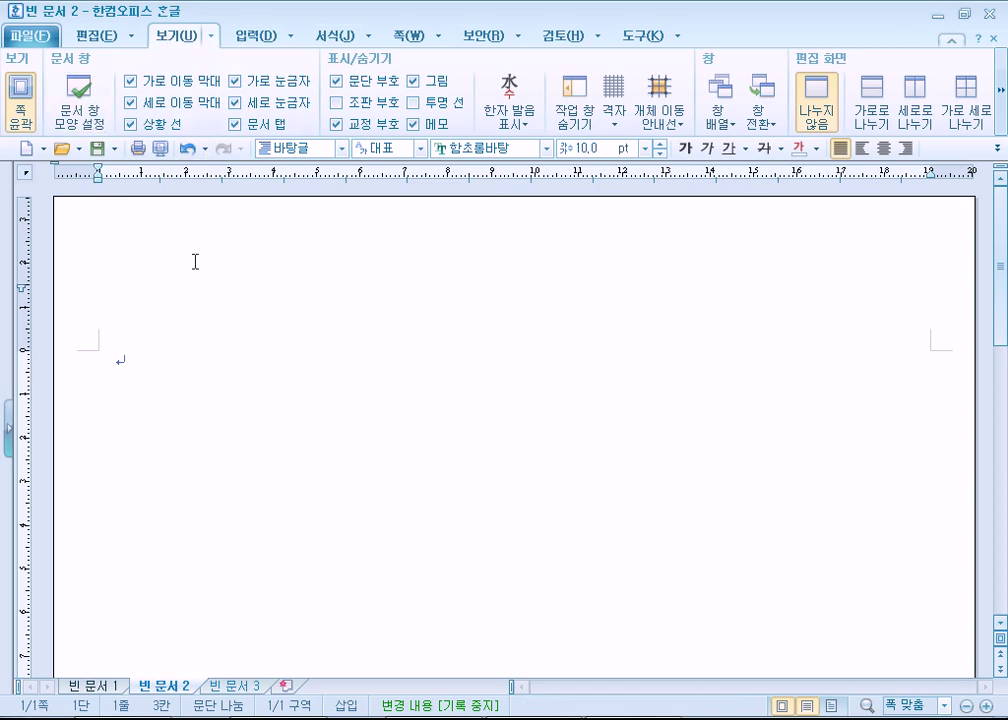
pyautogui.click(645, 148)
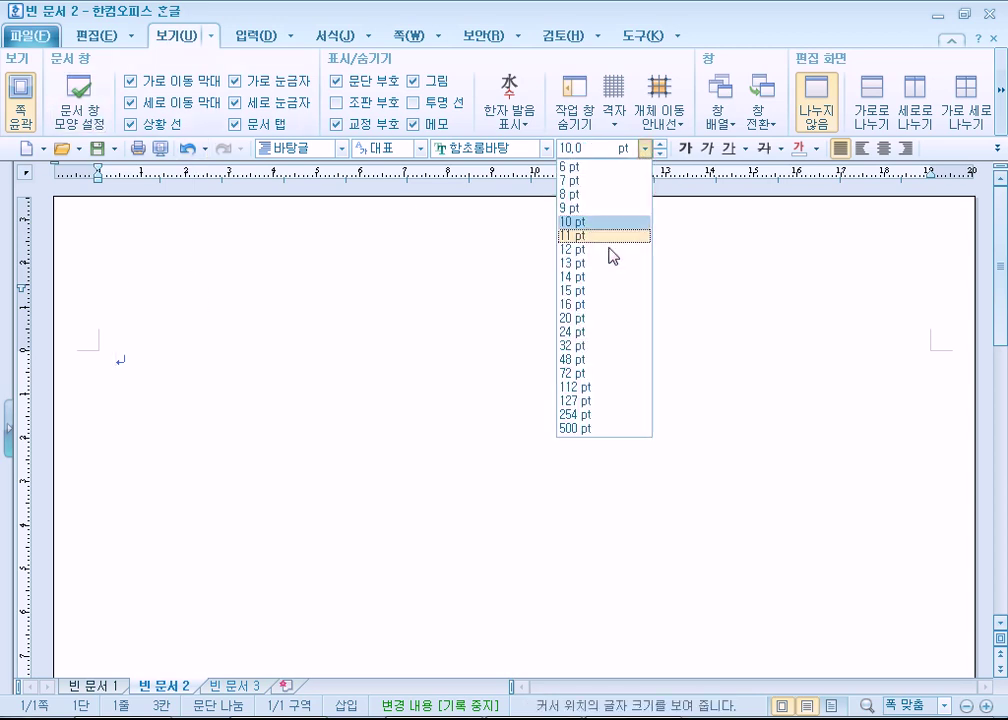
pyautogui.click(575, 347)
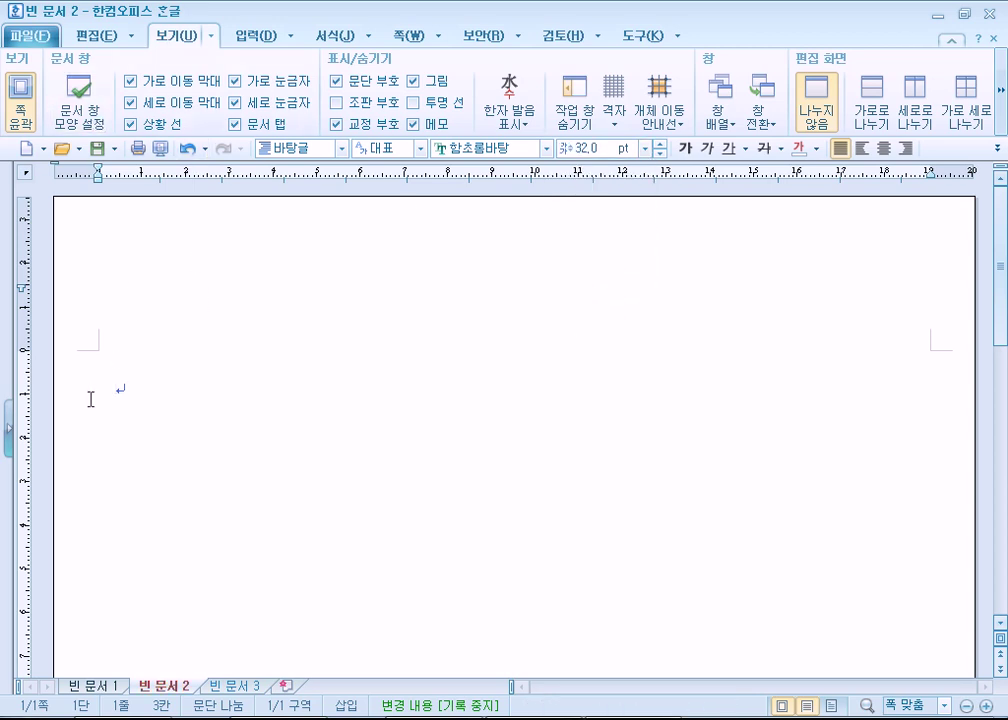
# - Insert the symbol ※ on the first line from the 기호1 area of the 문자표 입력 dialog
pyautogui.click(268, 38)
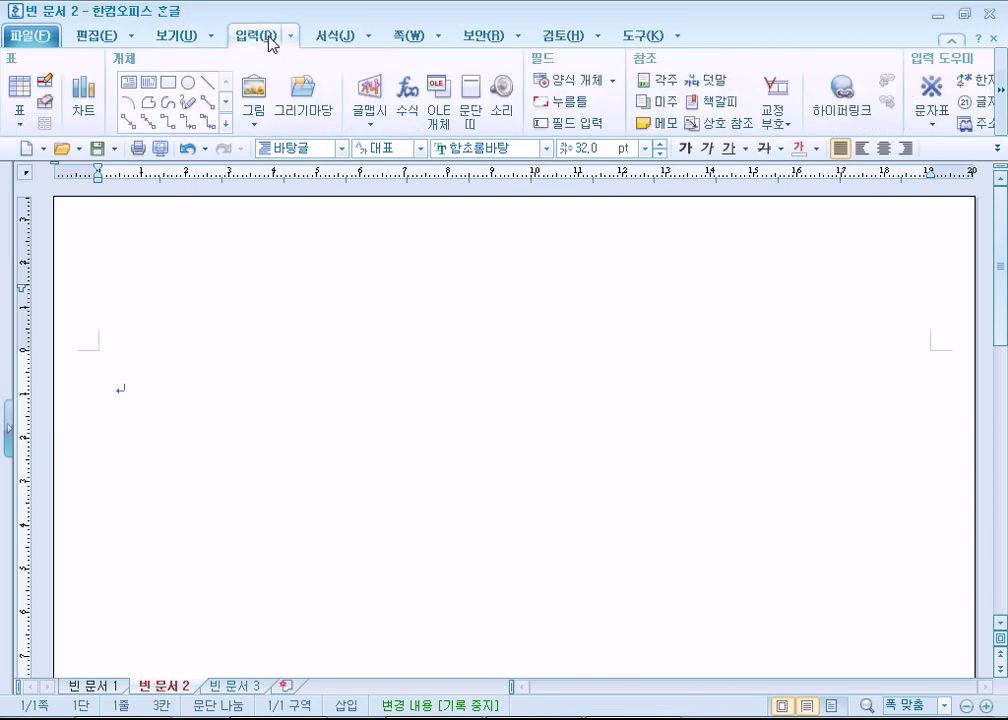
pyautogui.click(1002, 100)
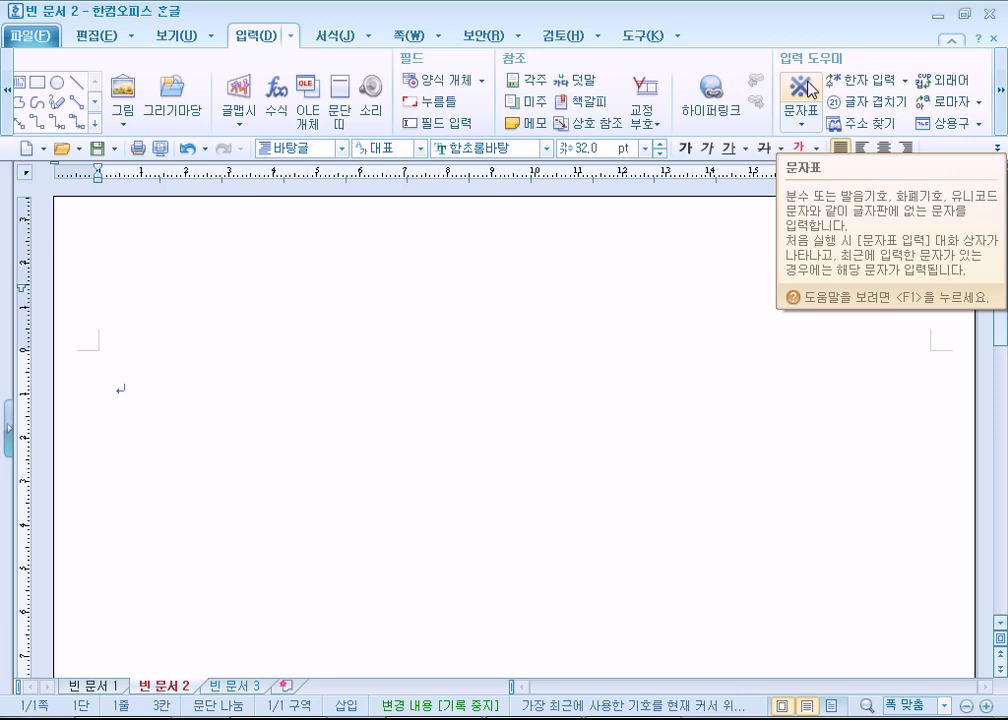
pyautogui.click(813, 88)
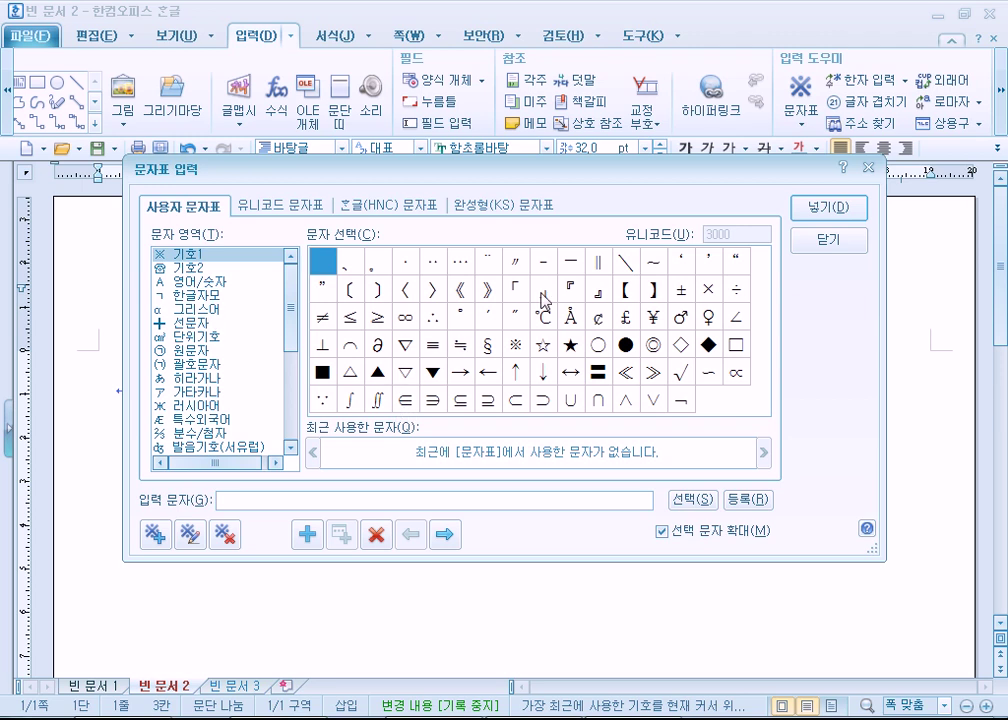
pyautogui.press('Escape')
pyautogui.click(808, 96)
pyautogui.click(518, 352)
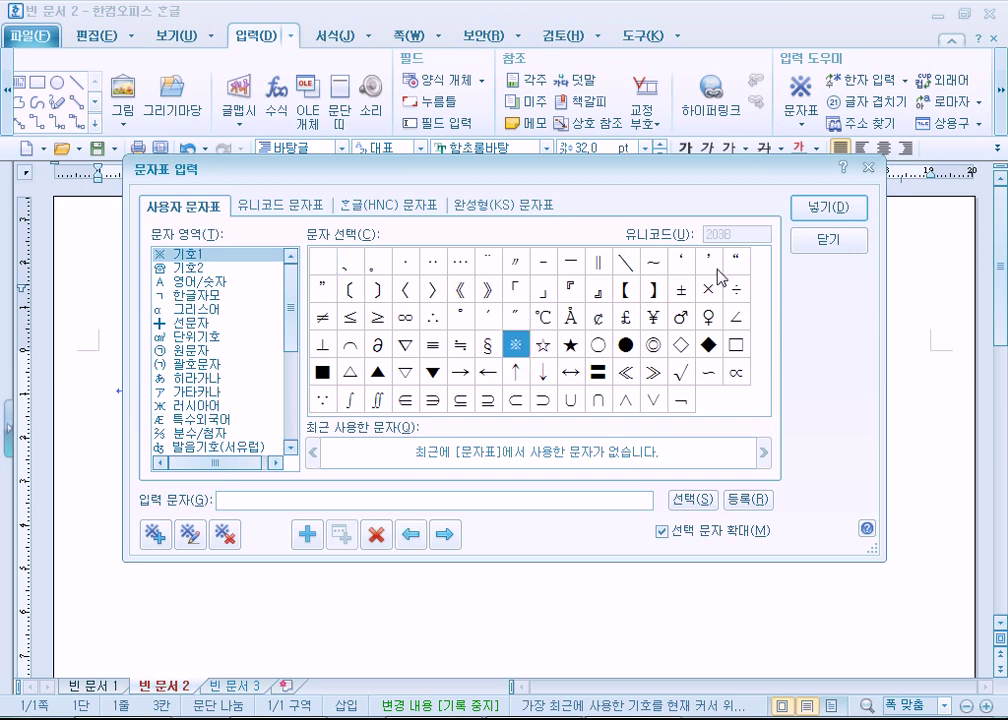
pyautogui.click(828, 208)
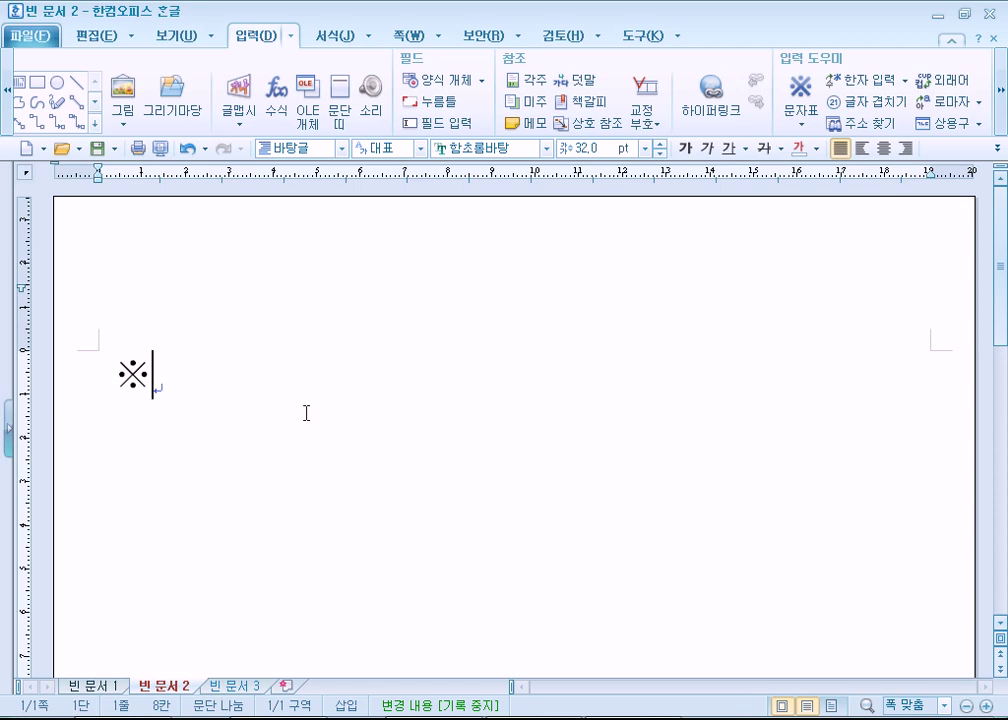
# - Insert three more ※ symbols on the same line by reusing the most recently used character
pyautogui.click(799, 97)
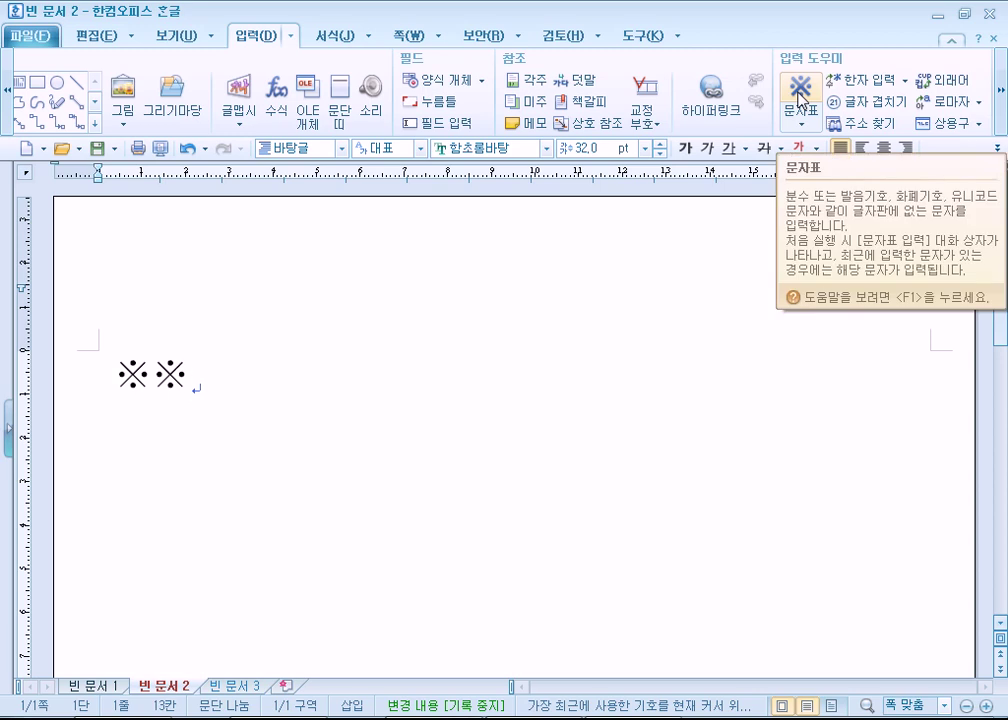
pyautogui.click(799, 97)
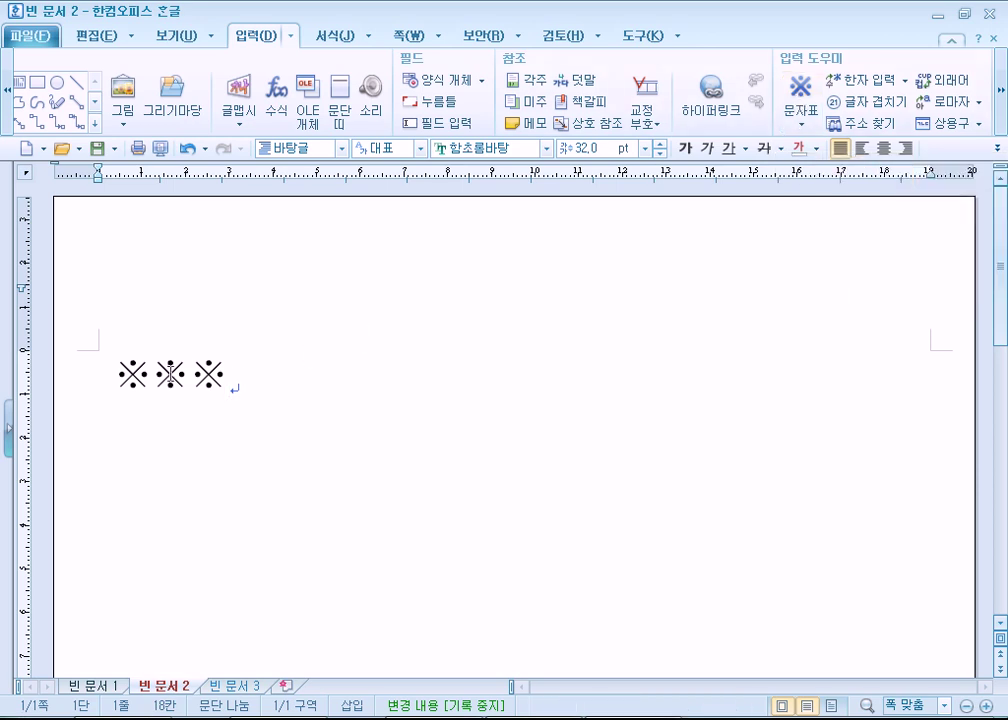
pyautogui.moveTo(108, 360); pyautogui.dragTo(252, 367)
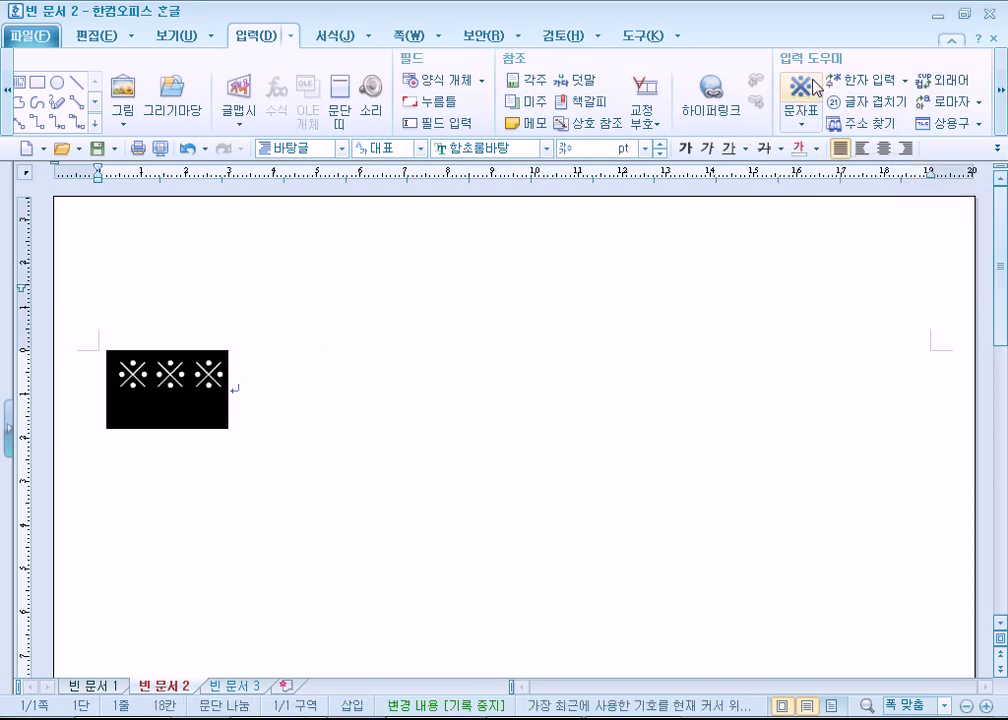
pyautogui.click(376, 368)
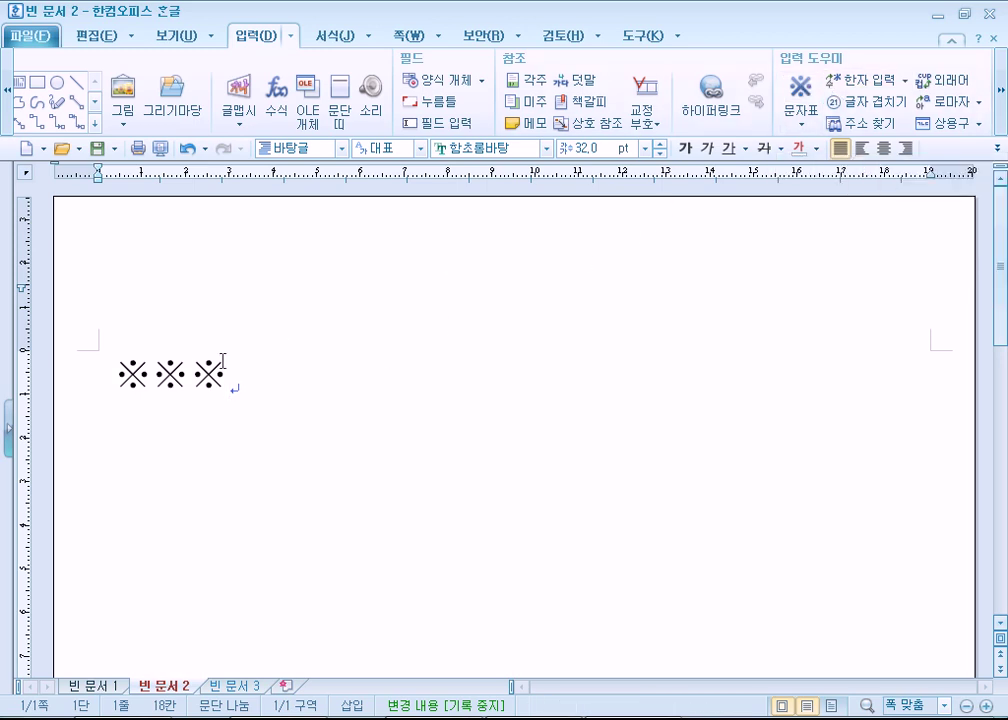
pyautogui.hotkey('shift', 'Left')
pyautogui.click(281, 386)
pyautogui.click(800, 95)
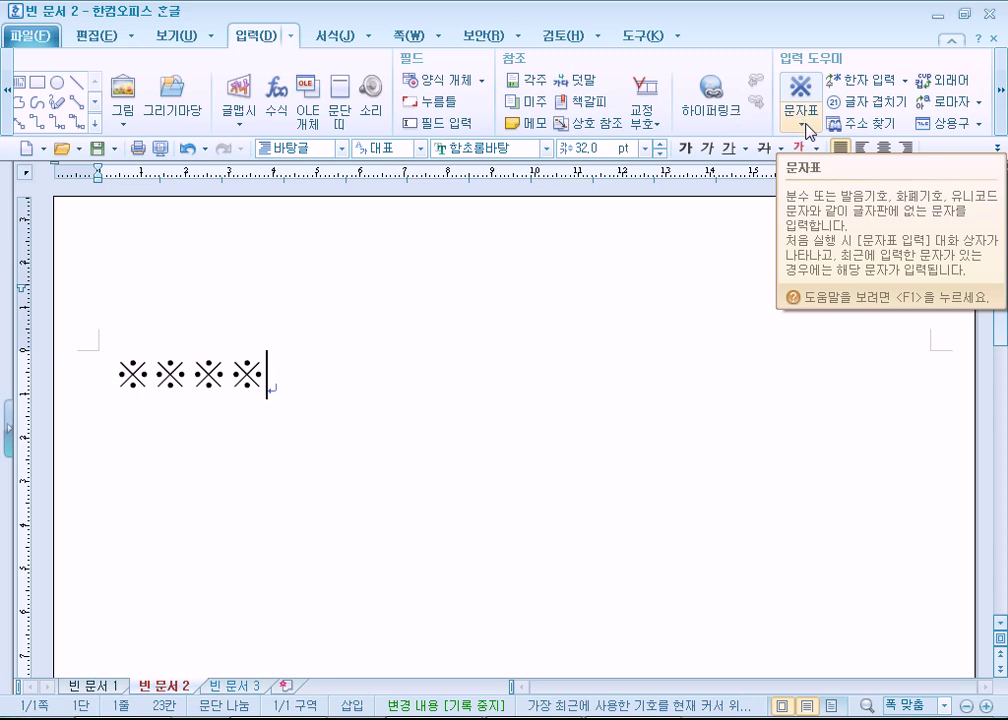
# - Collect the symbols ☆★○●◎◇◆□ from the 기호1 area of the 문자표 입력 dialog and insert them together after the ※ symbols
pyautogui.click(804, 122)
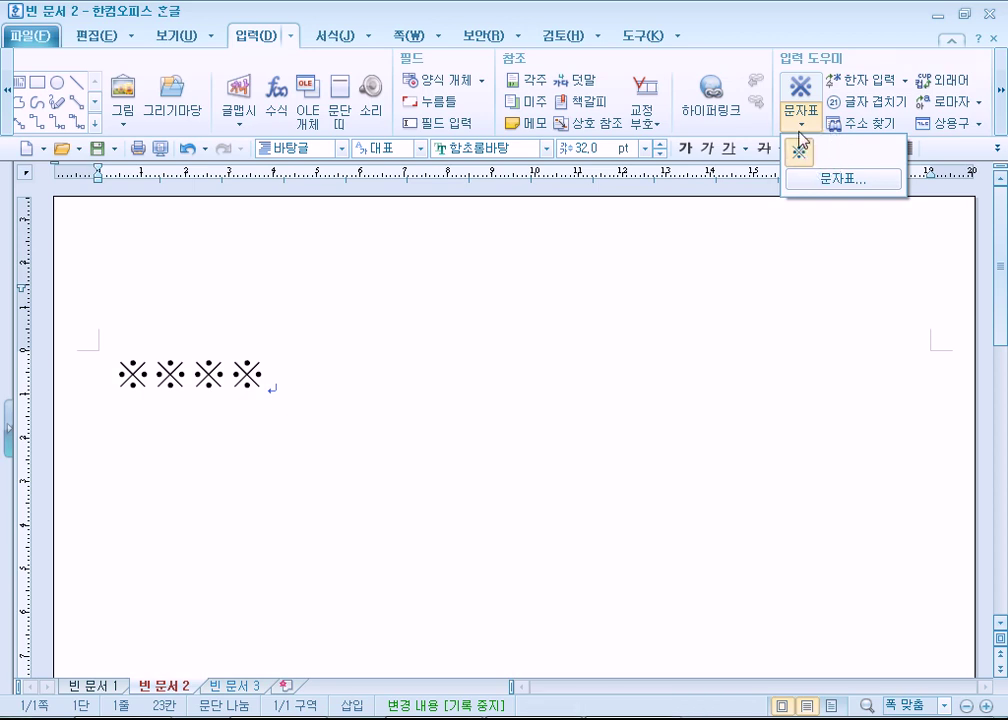
pyautogui.click(843, 180)
pyautogui.doubleClick(548, 345)
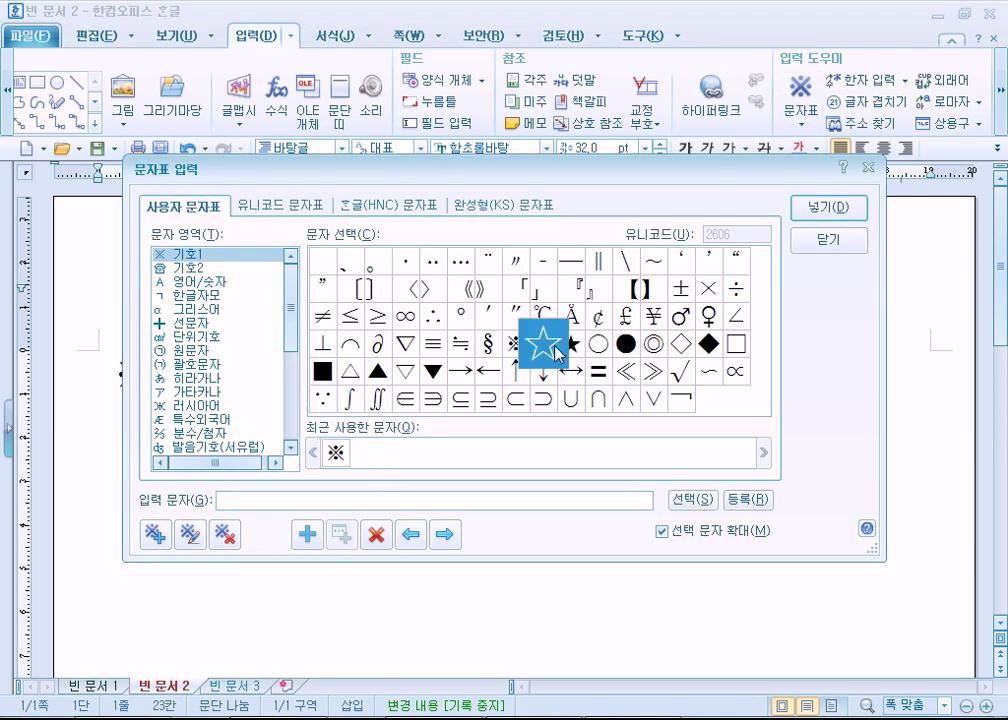
pyautogui.doubleClick(570, 345)
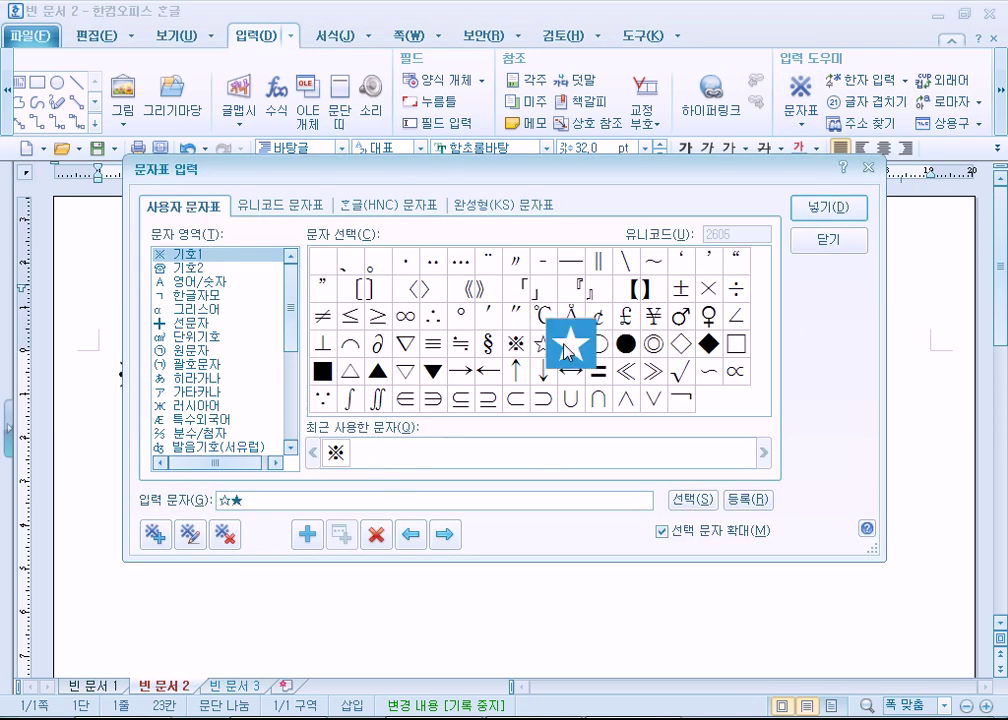
pyautogui.doubleClick(598, 345)
pyautogui.doubleClick(627, 346)
pyautogui.doubleClick(653, 345)
pyautogui.doubleClick(681, 345)
pyautogui.doubleClick(707, 346)
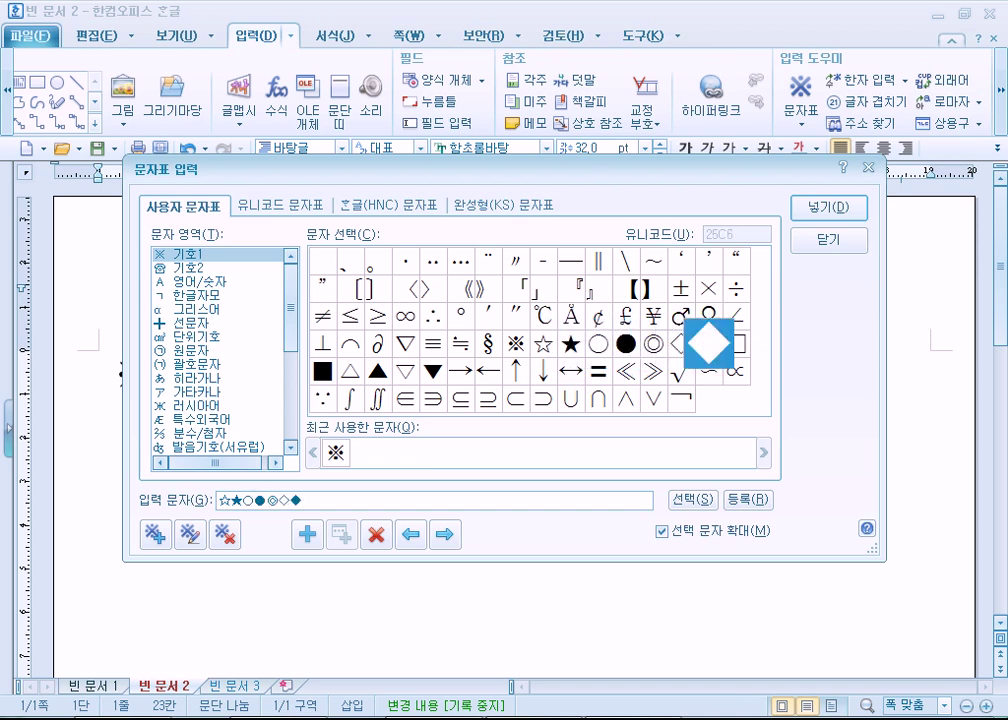
pyautogui.doubleClick(736, 345)
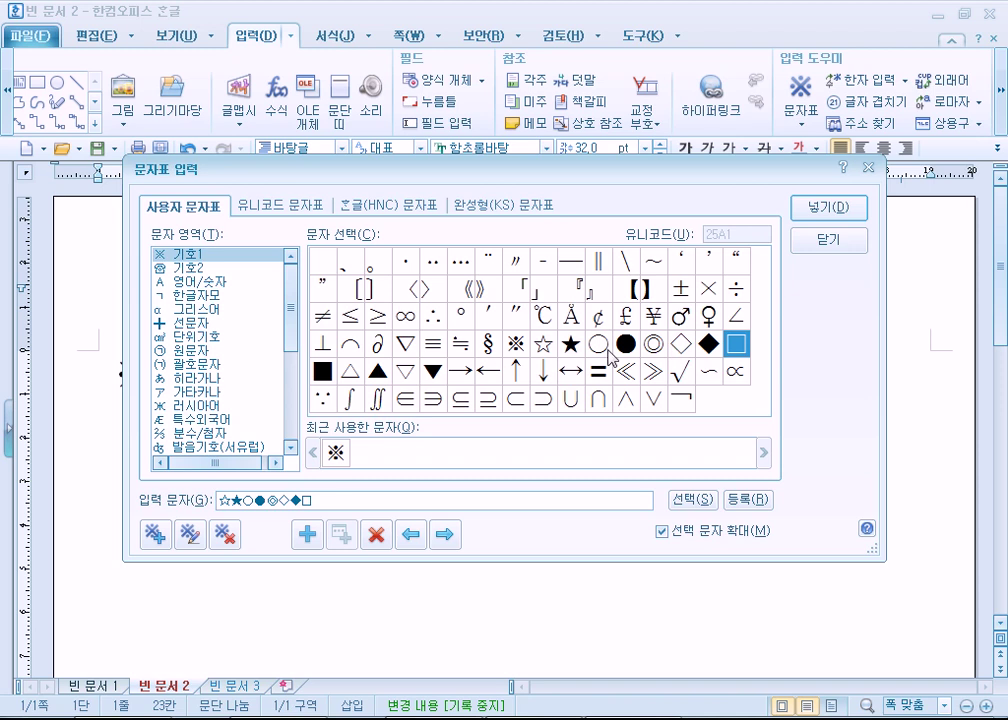
pyautogui.click(815, 217)
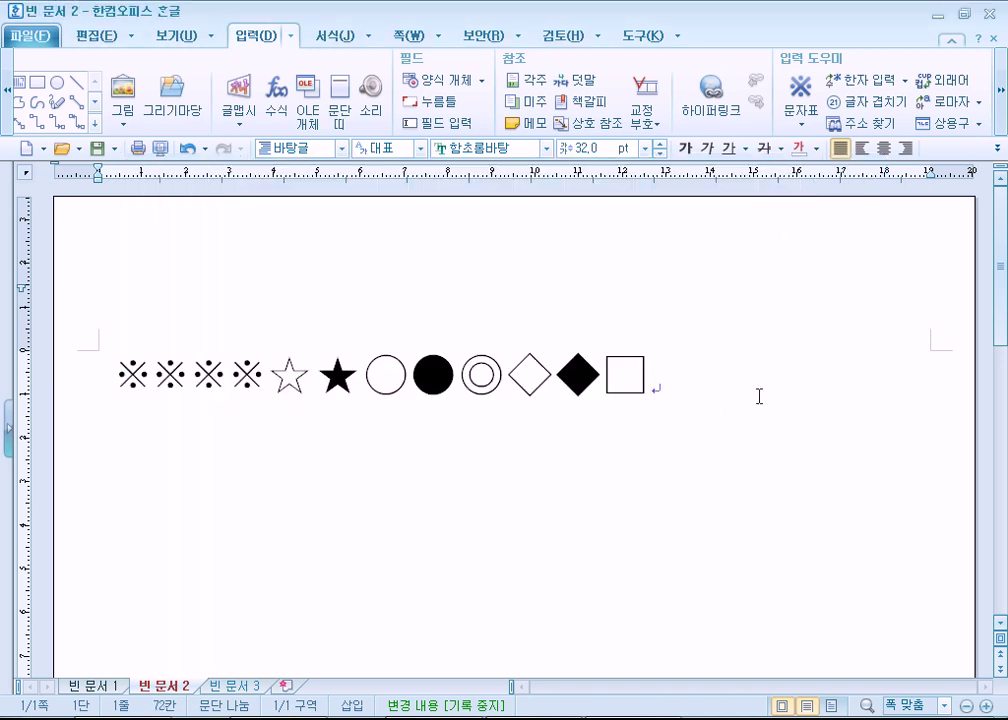
# - Open the 문자표 입력 dialog and collect the symbols ∈∋⊆⊇ from the 기호1 area
pyautogui.click(801, 124)
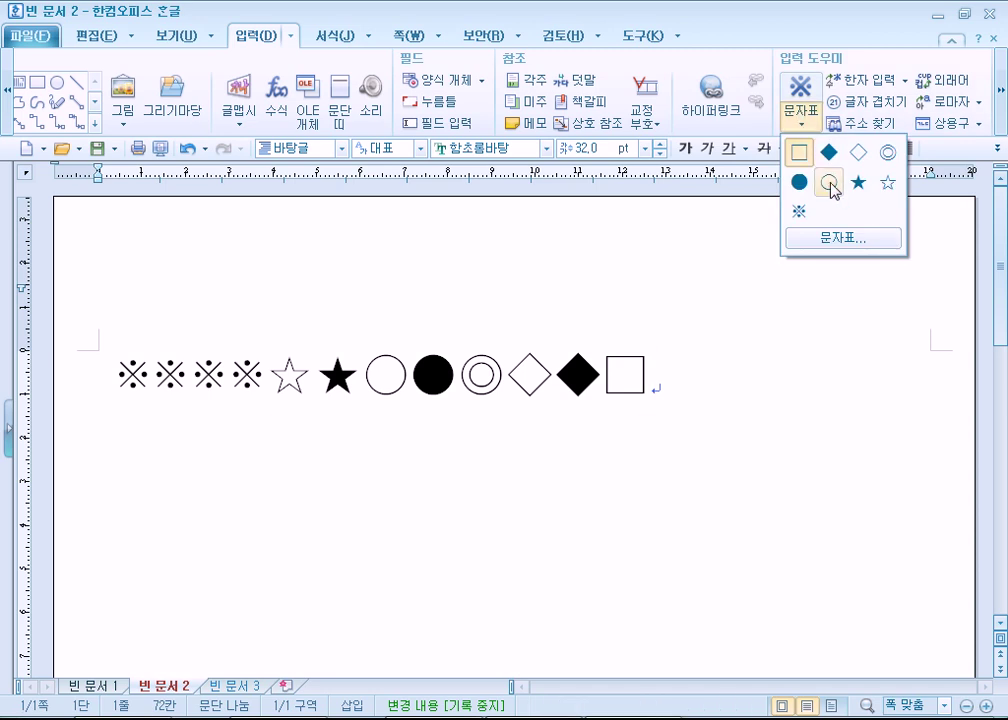
pyautogui.click(806, 240)
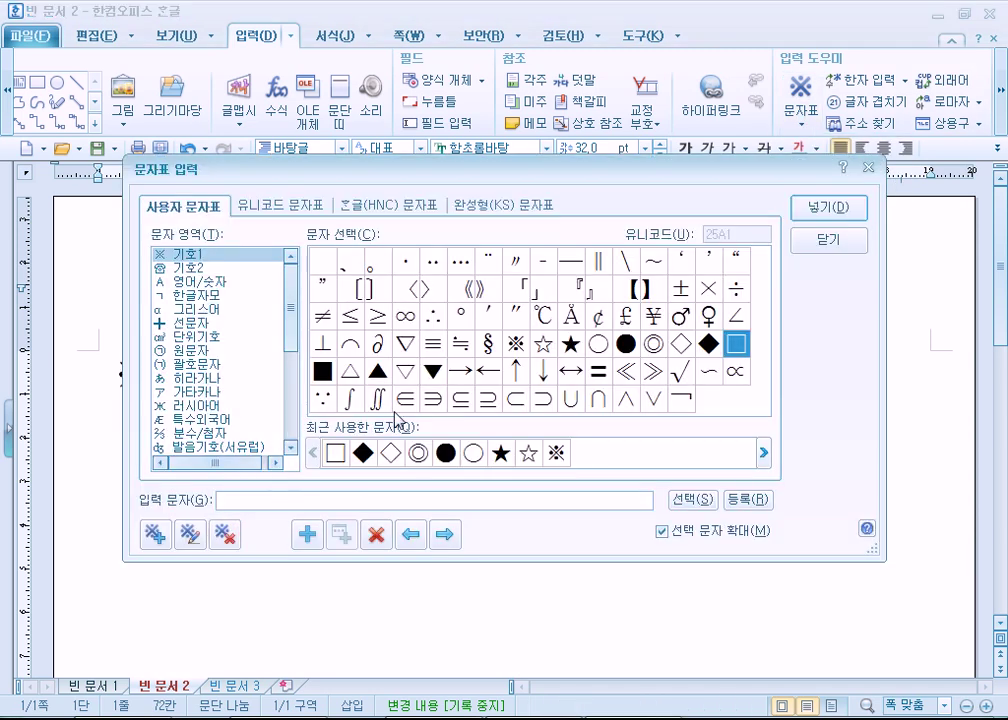
pyautogui.doubleClick(405, 398)
pyautogui.doubleClick(431, 400)
pyautogui.doubleClick(461, 400)
pyautogui.doubleClick(489, 405)
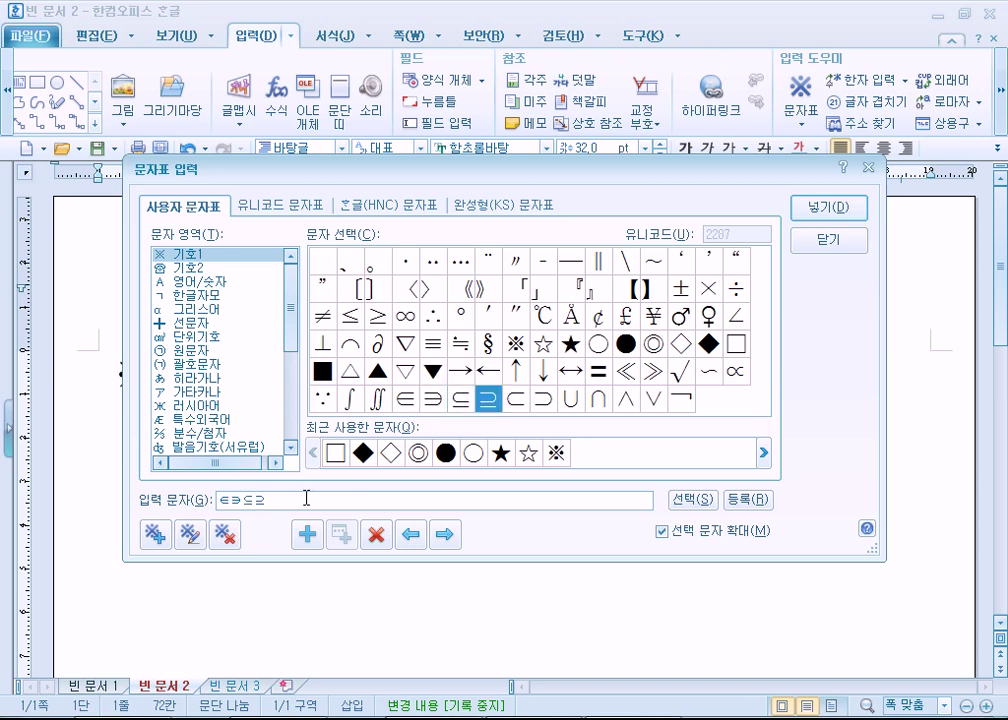
# - Add the symbols 〕″℃Å¢£¥♂♀ from the 기호1 area to the collected characters and insert them all after the □ symbol
pyautogui.doubleClick(370, 291)
pyautogui.click(515, 318)
pyautogui.press('space')
pyautogui.press('Right')
pyautogui.press('space')
pyautogui.press('Right')
pyautogui.press('space')
pyautogui.press('Right')
pyautogui.press('space')
pyautogui.press('Right')
pyautogui.press('space')
pyautogui.press('Right')
pyautogui.press('space')
pyautogui.press('Right')
pyautogui.press('space')
pyautogui.press('Right')
pyautogui.press('space')
pyautogui.press('Right')
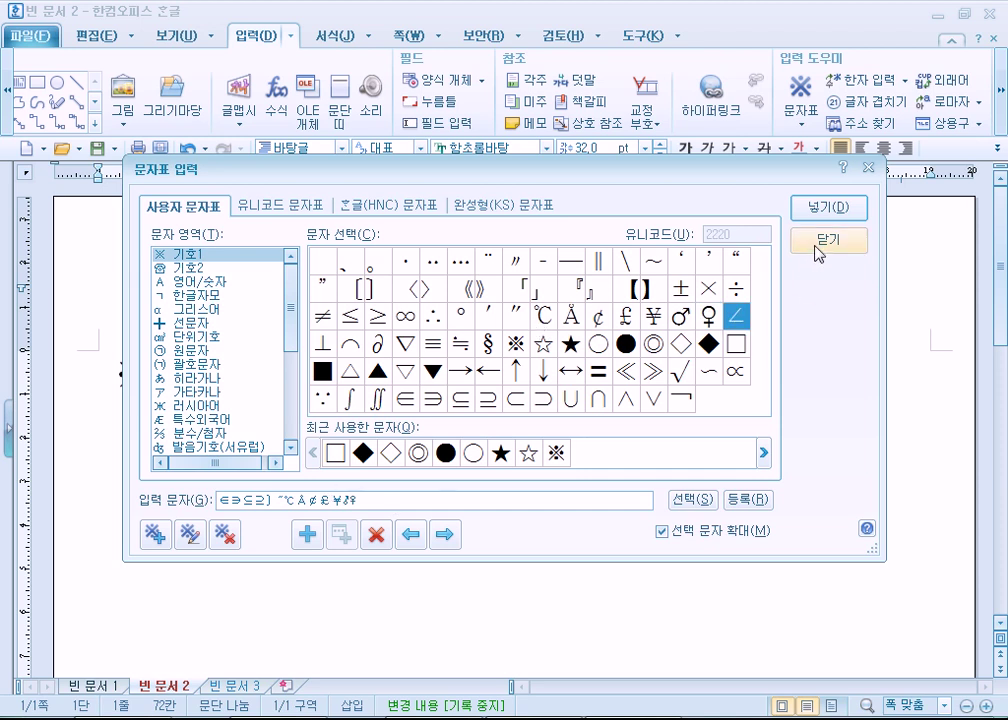
pyautogui.click(826, 208)
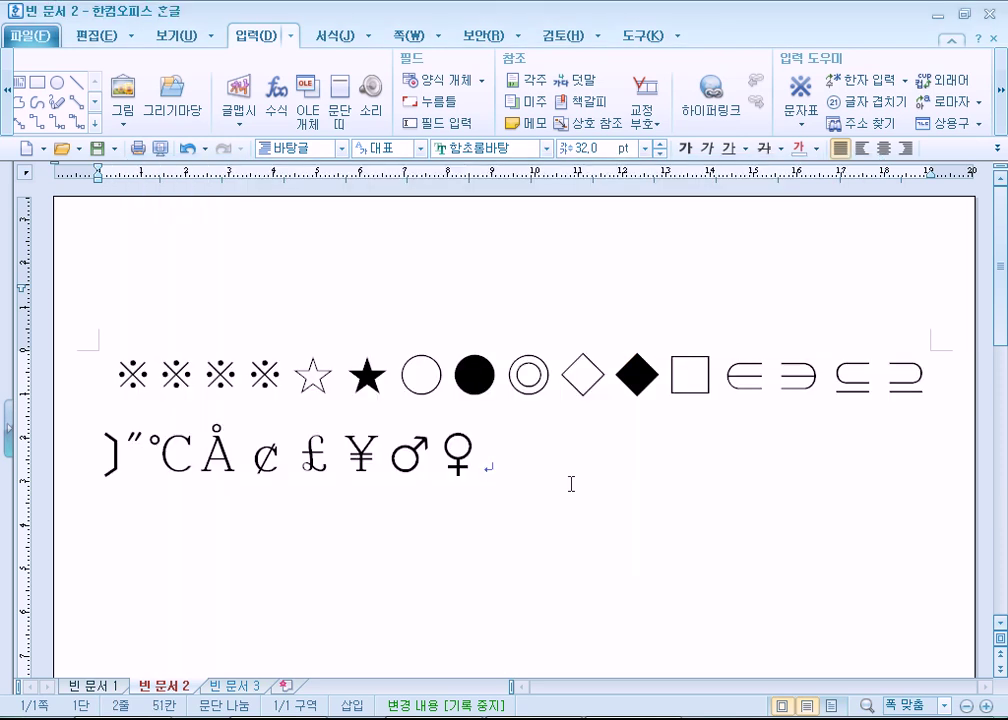
# - Review the recently used 문자표 characters and start a new paragraph after the ♀ symbol
pyautogui.click(803, 125)
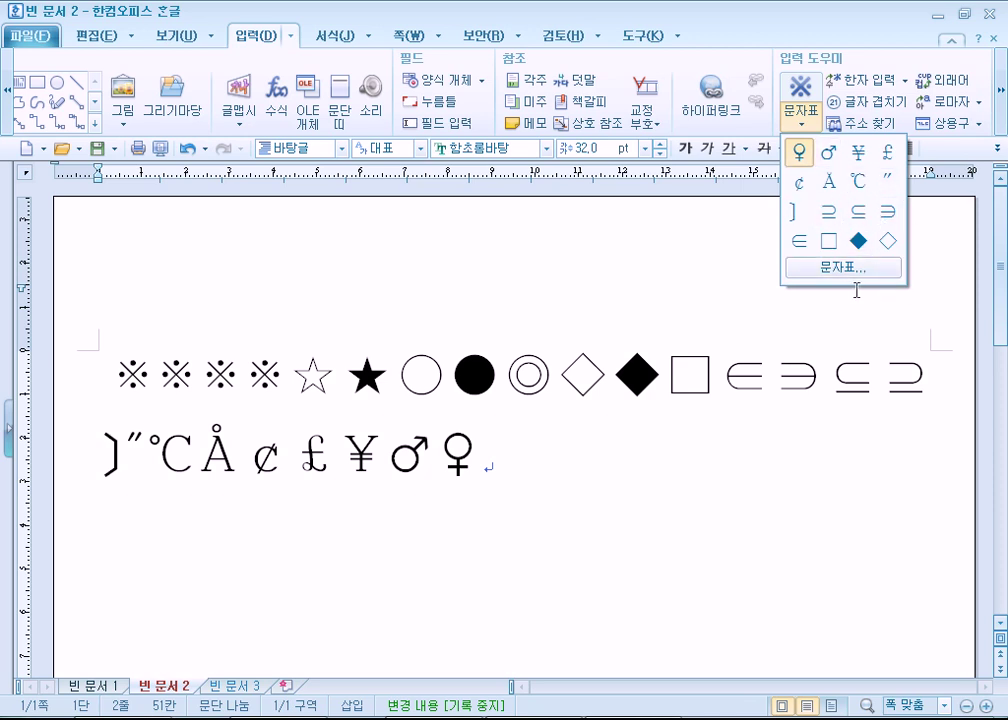
pyautogui.click(556, 496)
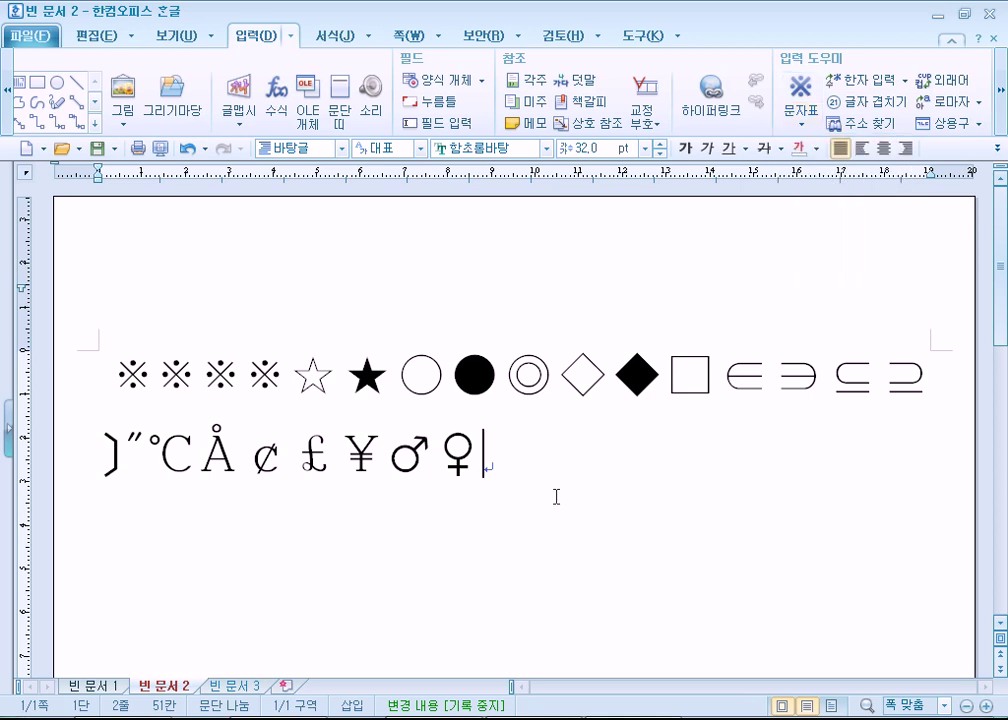
pyautogui.press('Return')
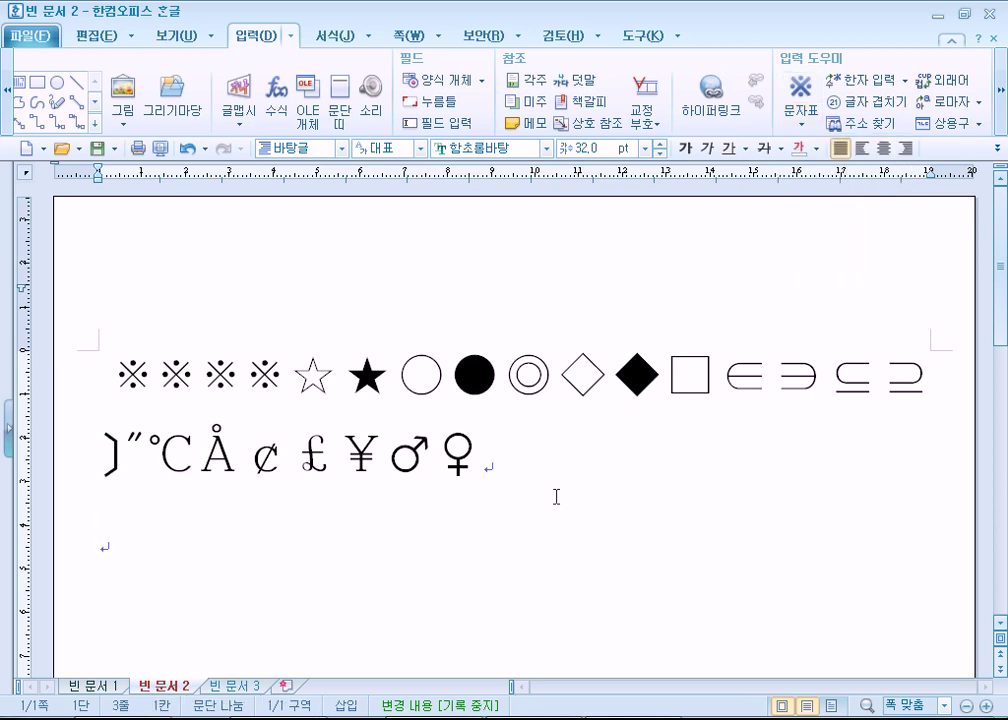
# - Look up the shortcut of the 문자표 command and the available 한자 입력 options
pyautogui.hotkey('ctrl', 'F10')
pyautogui.click(293, 37)
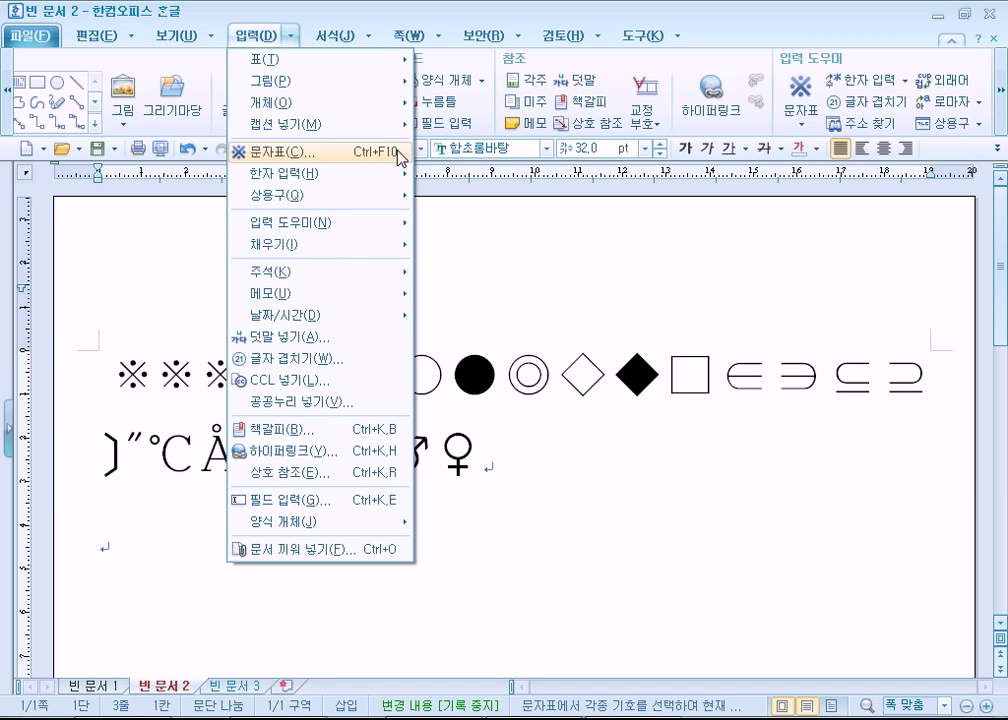
pyautogui.press('Escape')
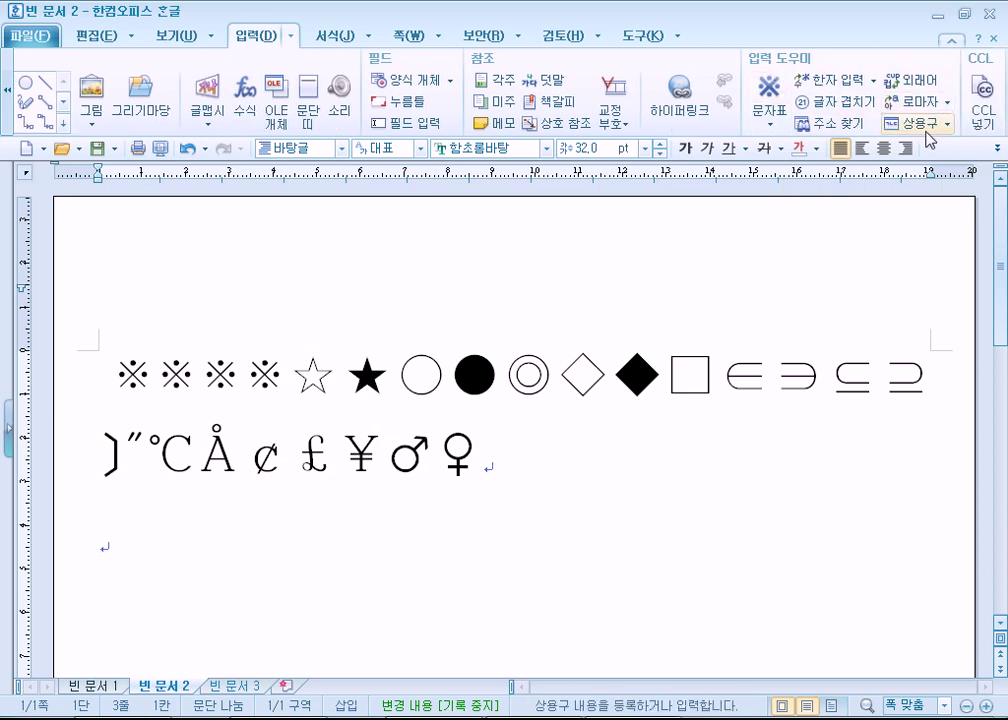
pyautogui.click(876, 88)
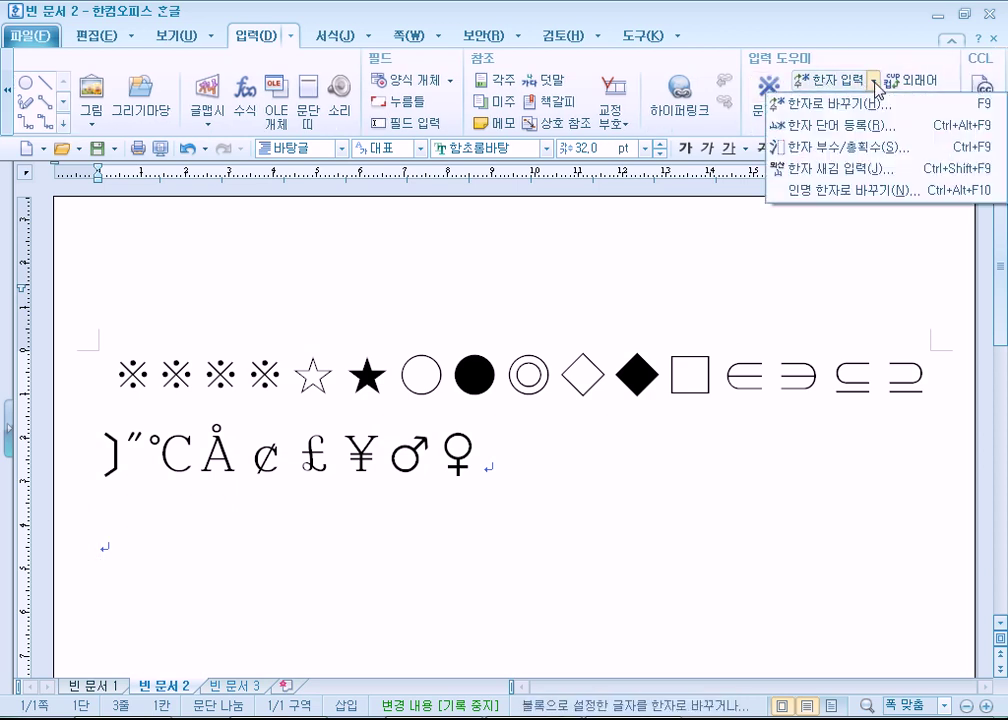
pyautogui.click(874, 82)
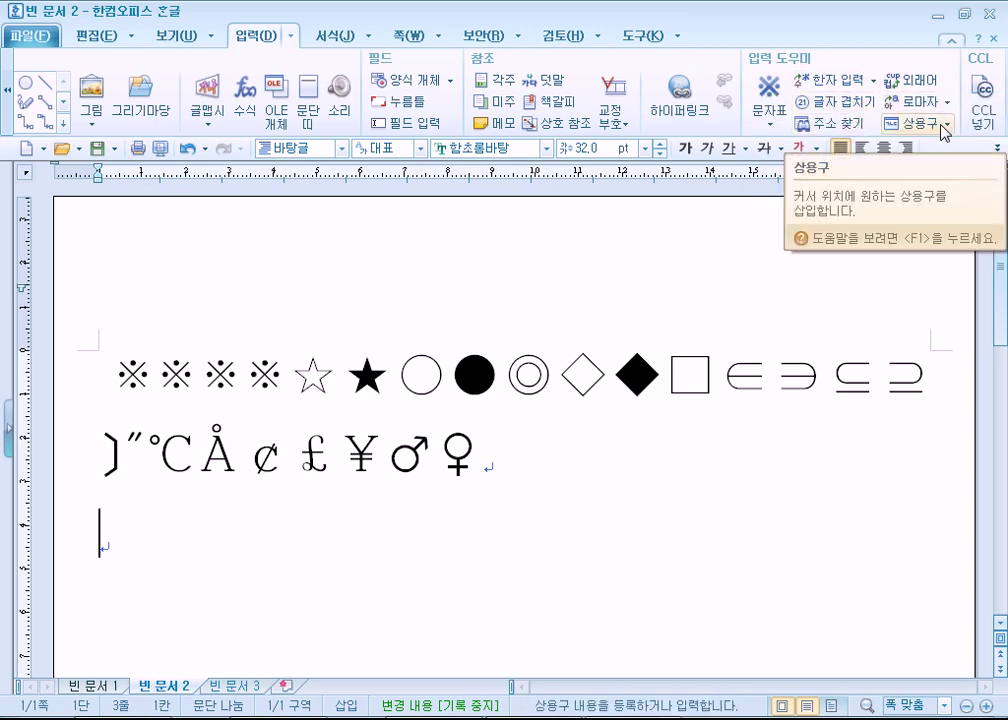
# - Open the 문자표 입력 dialog clear of the third line and compare its 사용자, 유니코드, 한글(HNC) and 완성형(KS) character tables
pyautogui.hotkey('ctrl', 'F10')
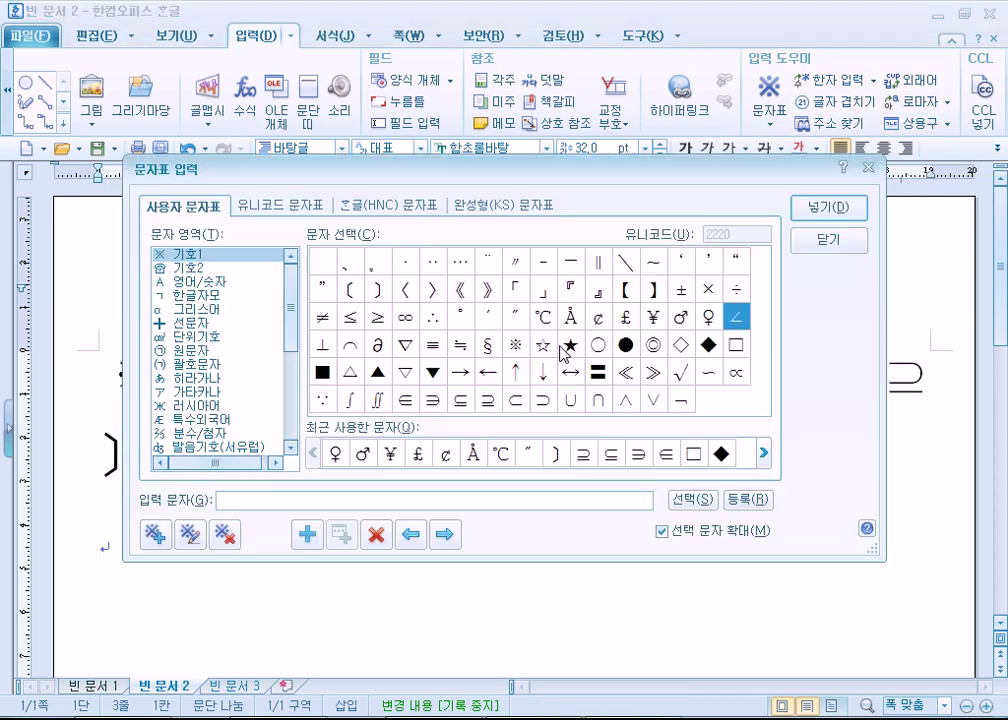
pyautogui.moveTo(220, 172); pyautogui.dragTo(242, 28)
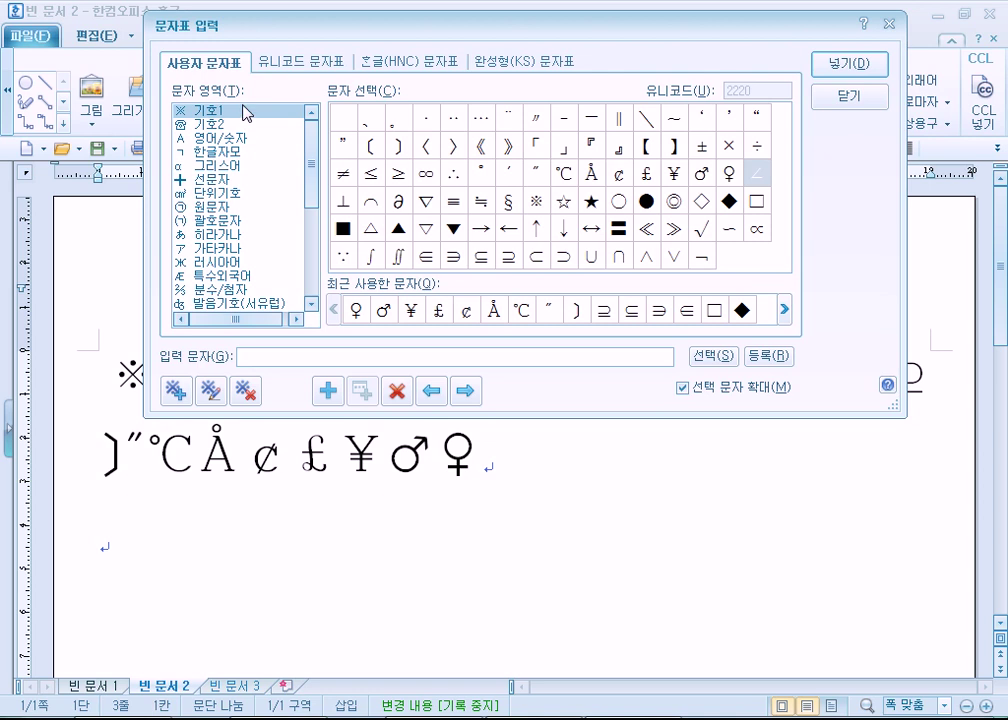
pyautogui.click(265, 66)
pyautogui.click(397, 68)
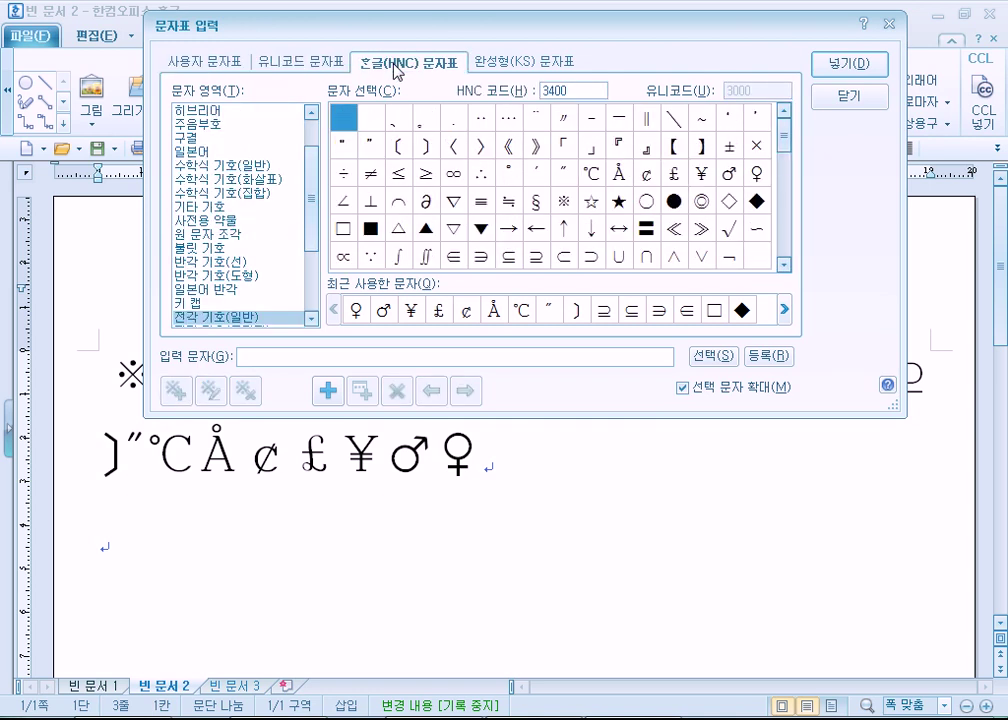
pyautogui.click(508, 64)
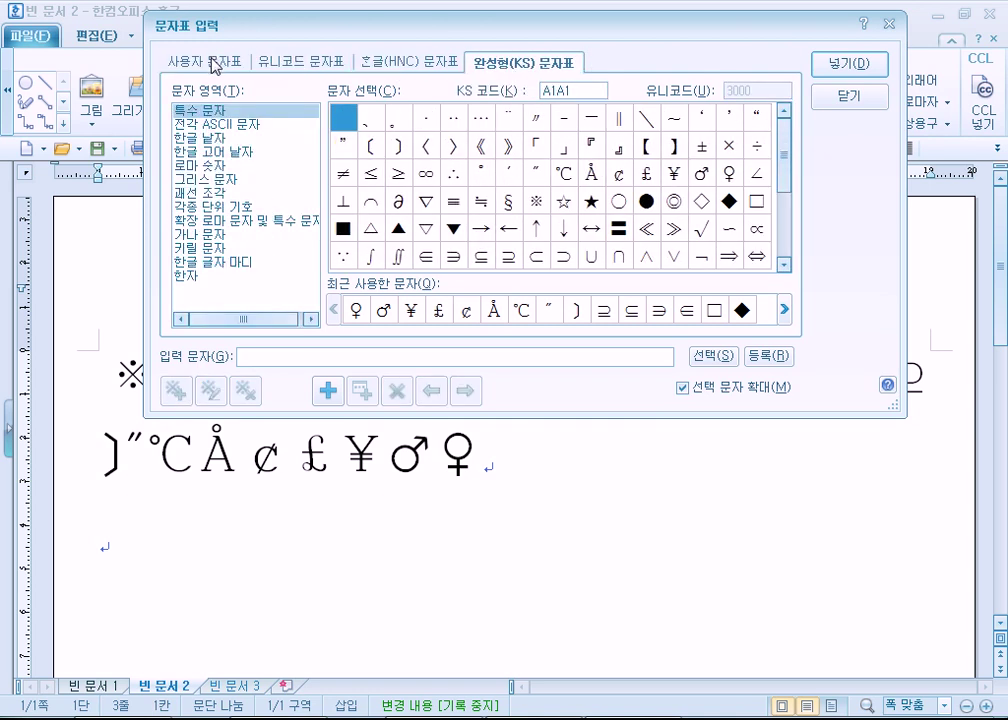
pyautogui.click(211, 66)
pyautogui.click(300, 64)
pyautogui.click(395, 62)
pyautogui.click(522, 67)
pyautogui.click(364, 62)
pyautogui.click(254, 64)
pyautogui.click(213, 66)
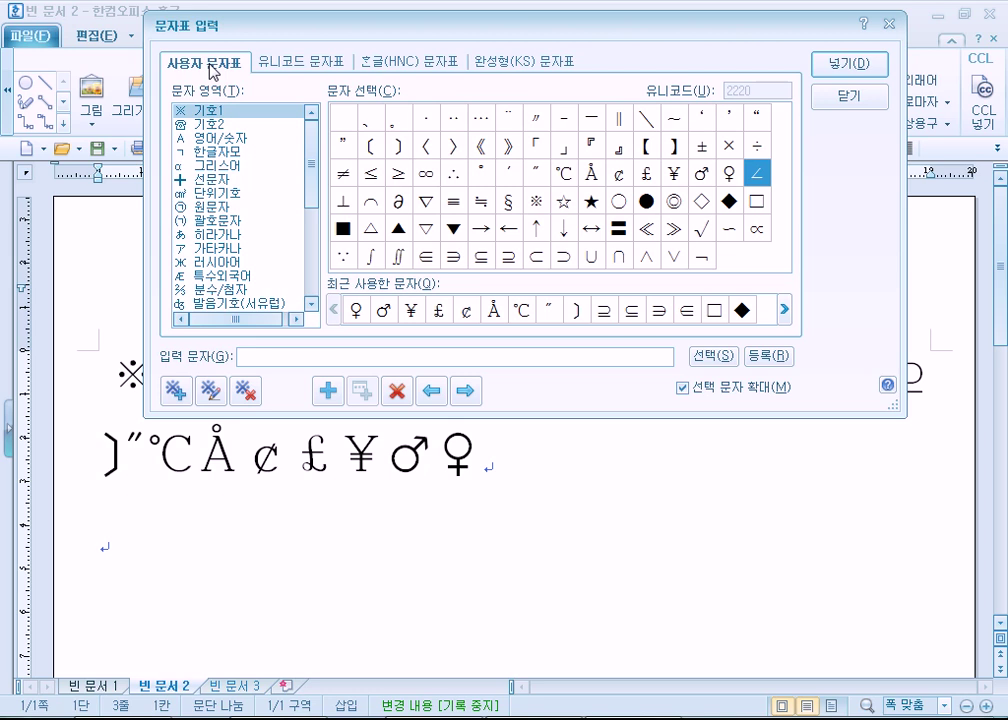
pyautogui.click(395, 62)
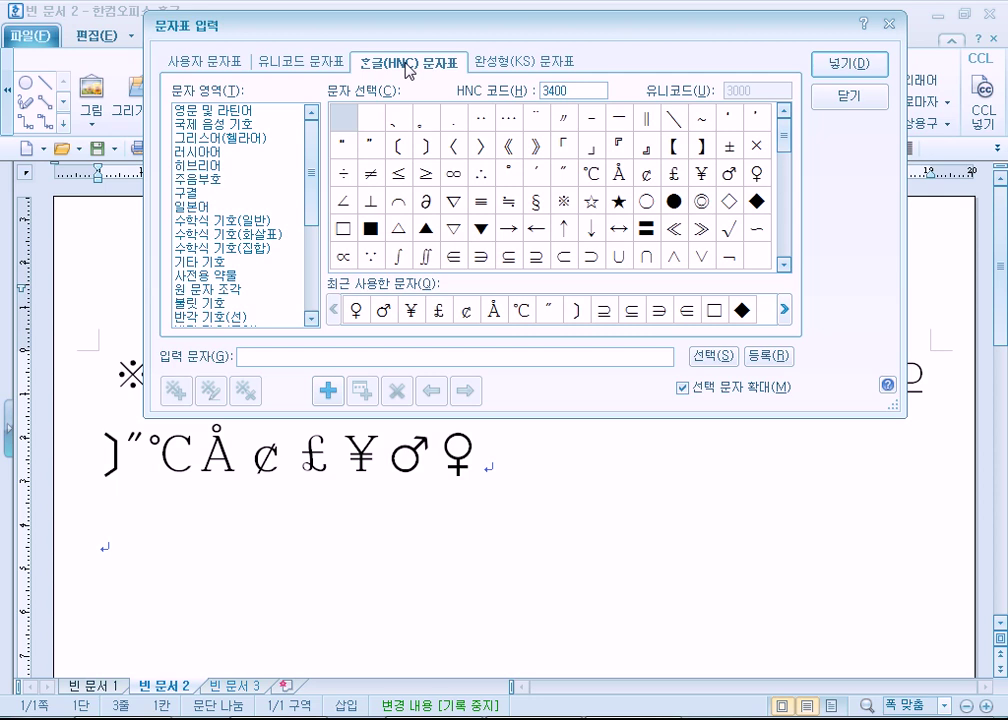
pyautogui.click(255, 58)
pyautogui.click(212, 70)
pyautogui.click(300, 62)
pyautogui.click(405, 64)
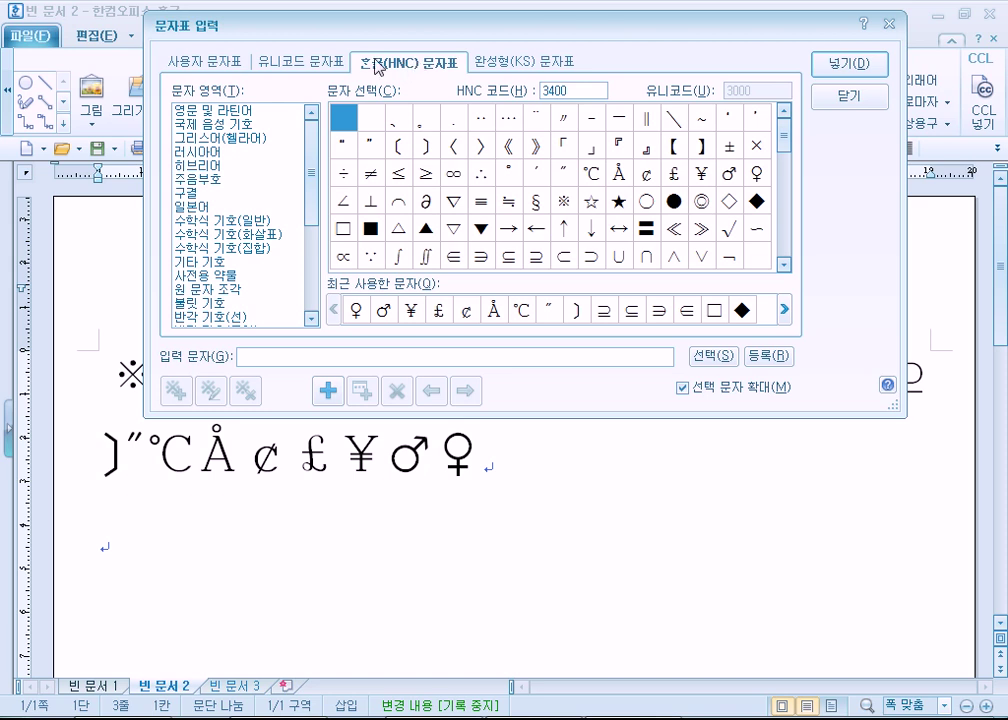
pyautogui.click(305, 63)
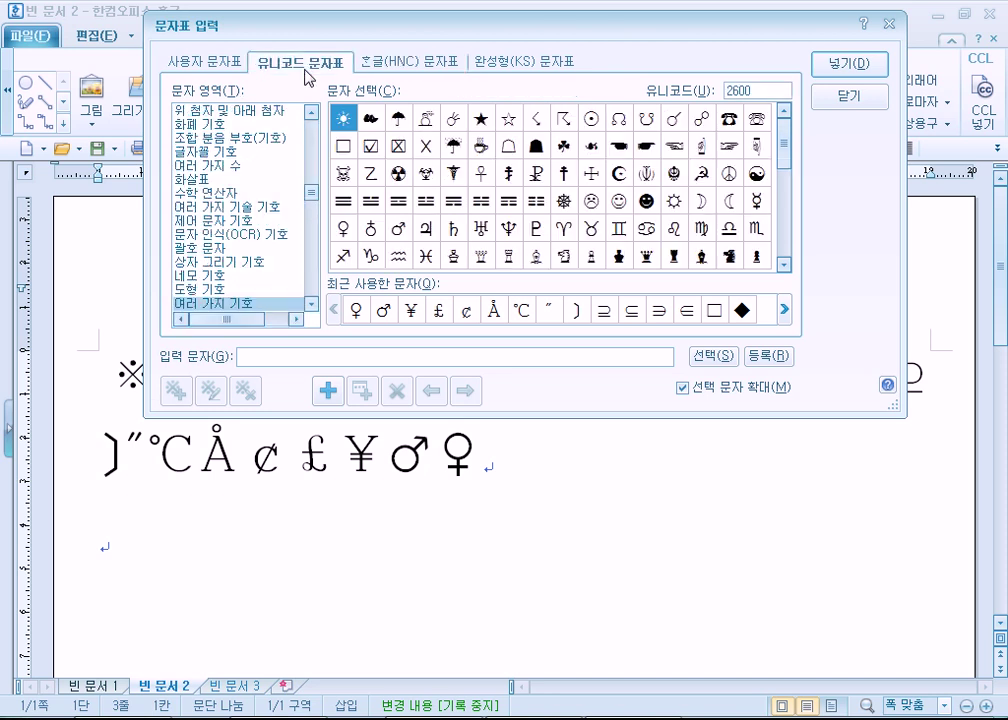
pyautogui.click(497, 64)
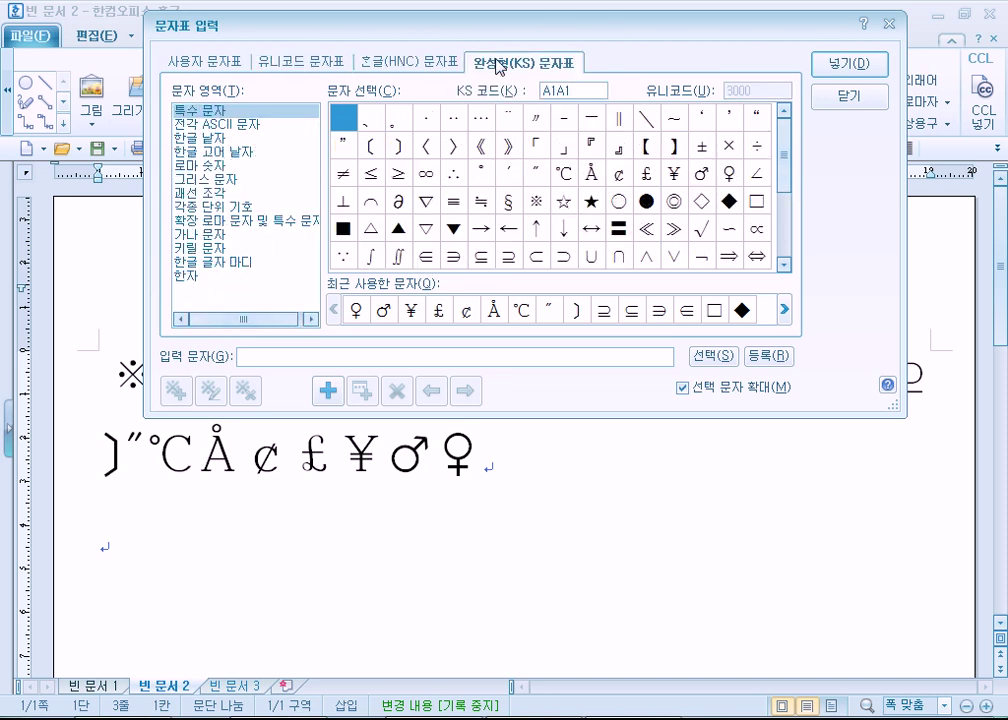
pyautogui.click(423, 67)
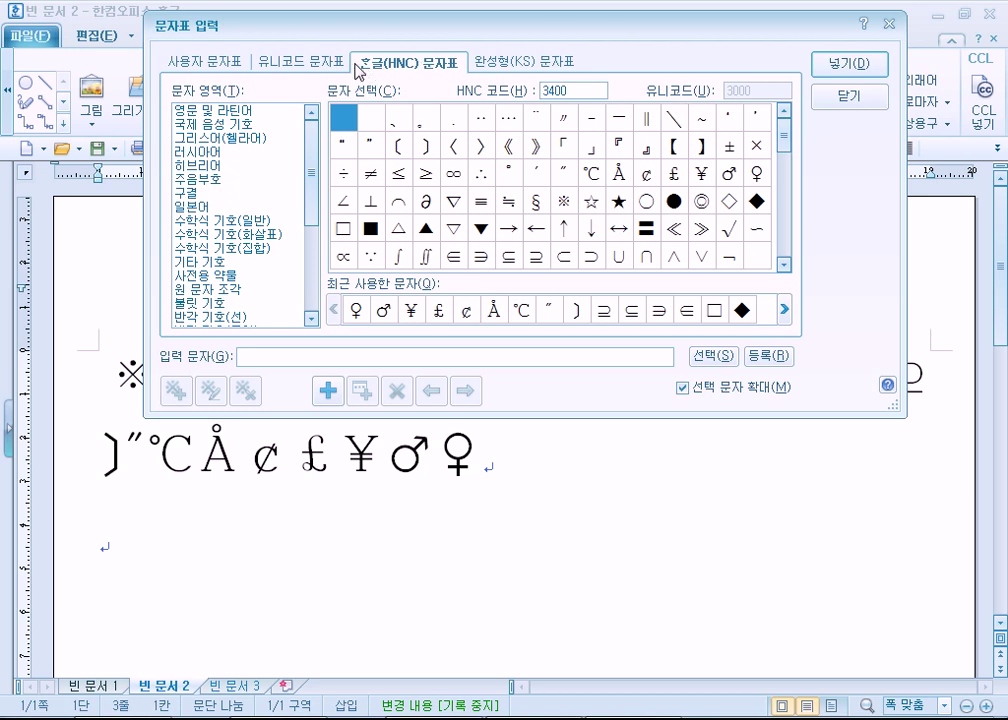
# - Browse the language areas of the 유니코드 문자표, including 아르메니아어, 아랍어, 텔루구어 and 칸나다어
pyautogui.click(292, 68)
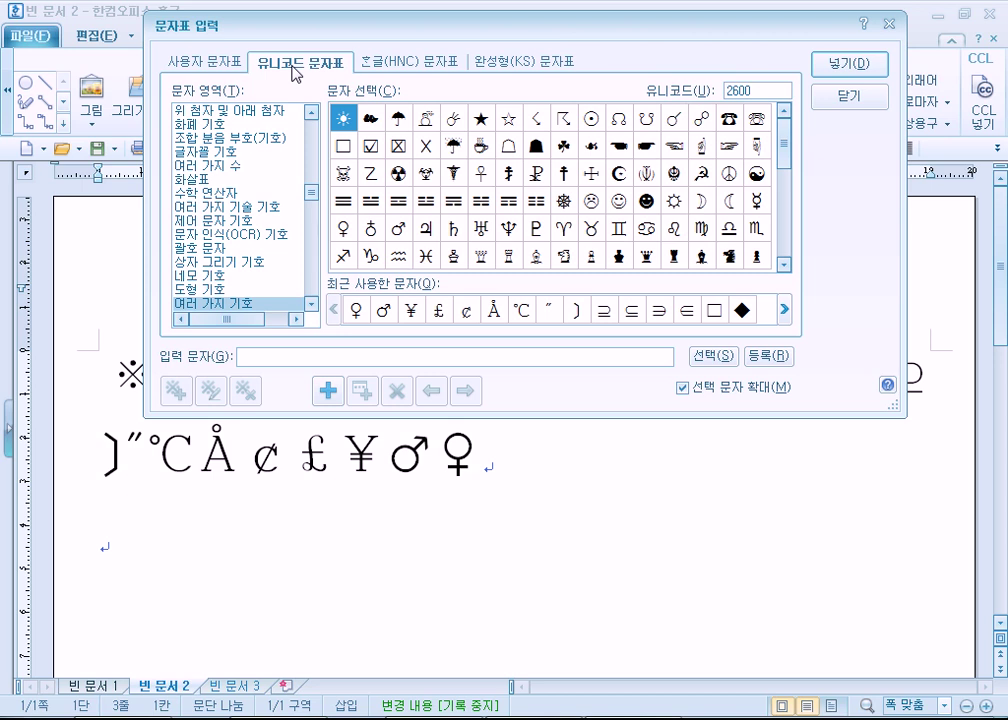
pyautogui.moveTo(312, 194); pyautogui.dragTo(309, 118)
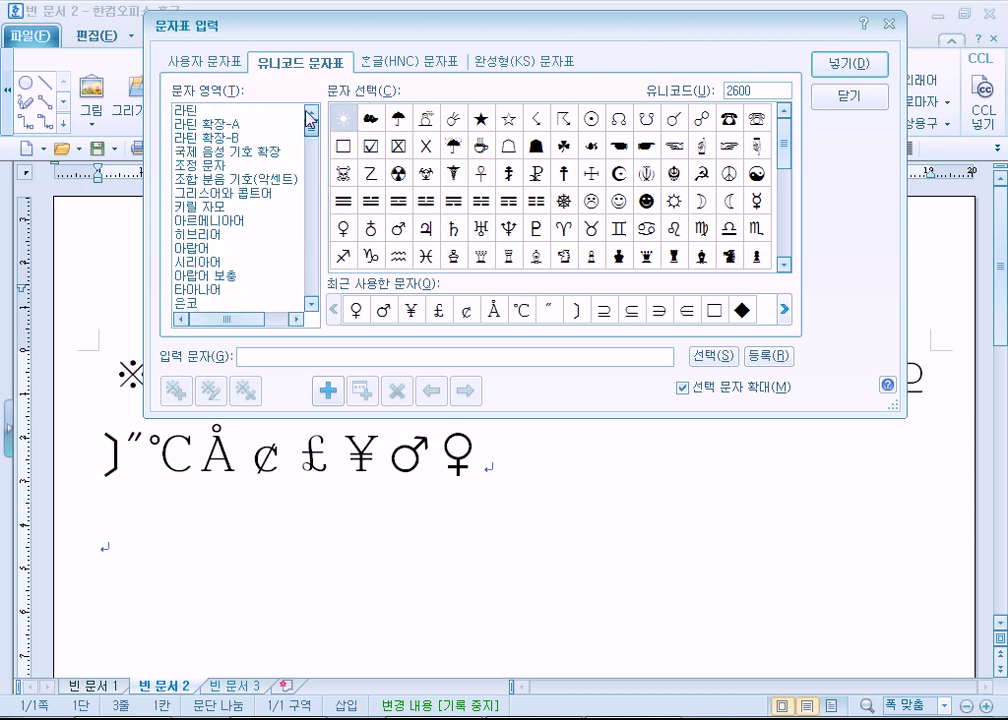
pyautogui.click(218, 207)
pyautogui.click(222, 220)
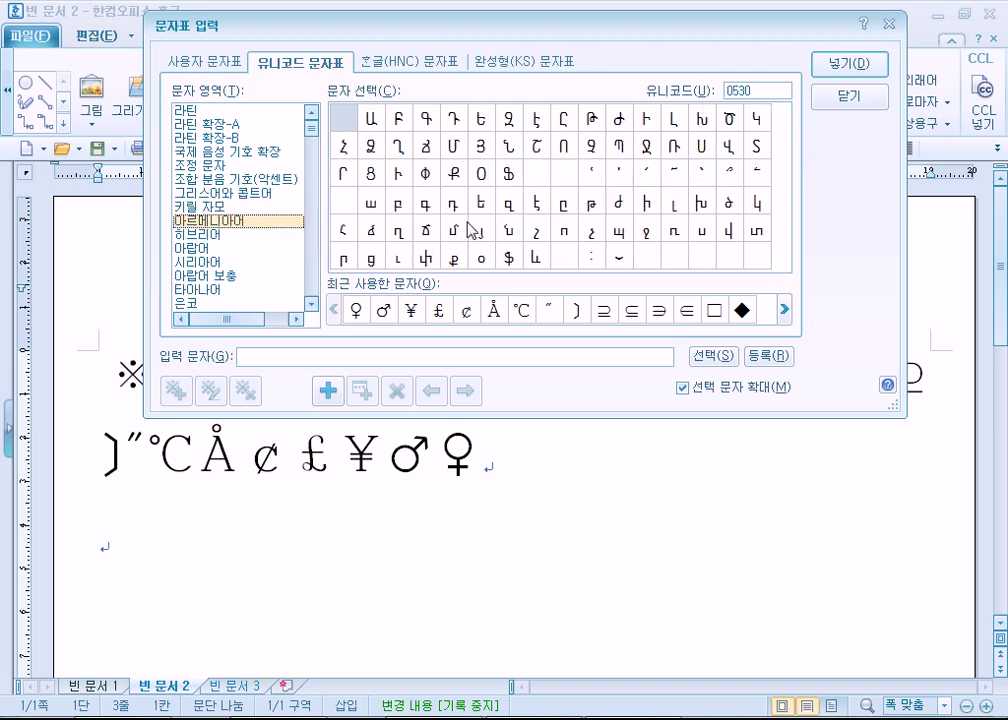
pyautogui.click(227, 249)
pyautogui.scroll(-7, 205, 230)
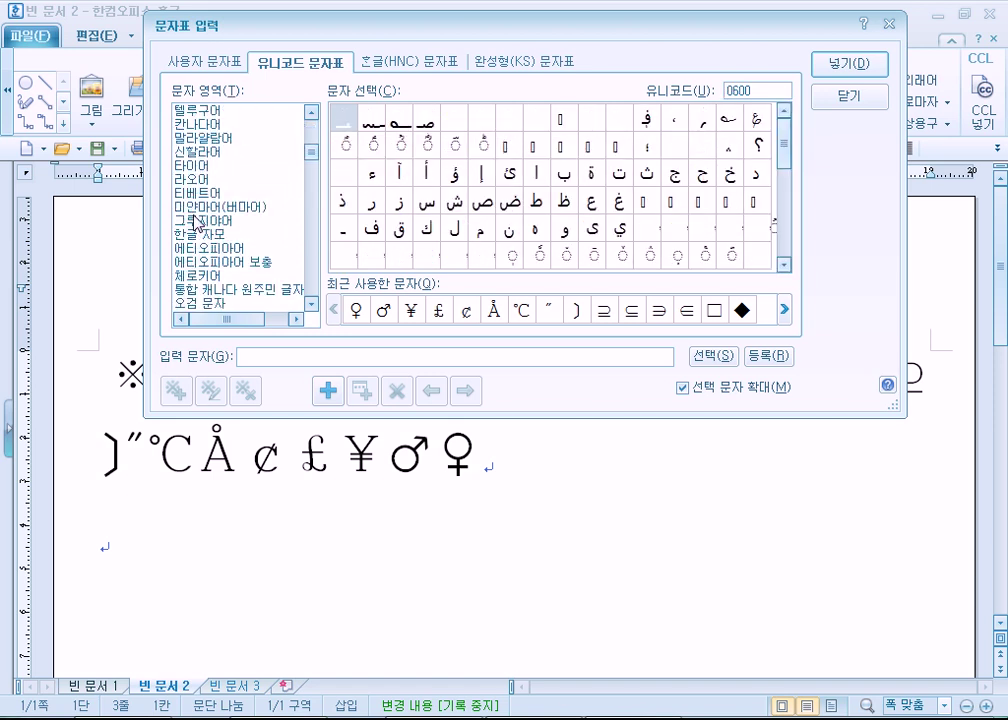
pyautogui.scroll(3, 200, 222)
pyautogui.click(410, 125)
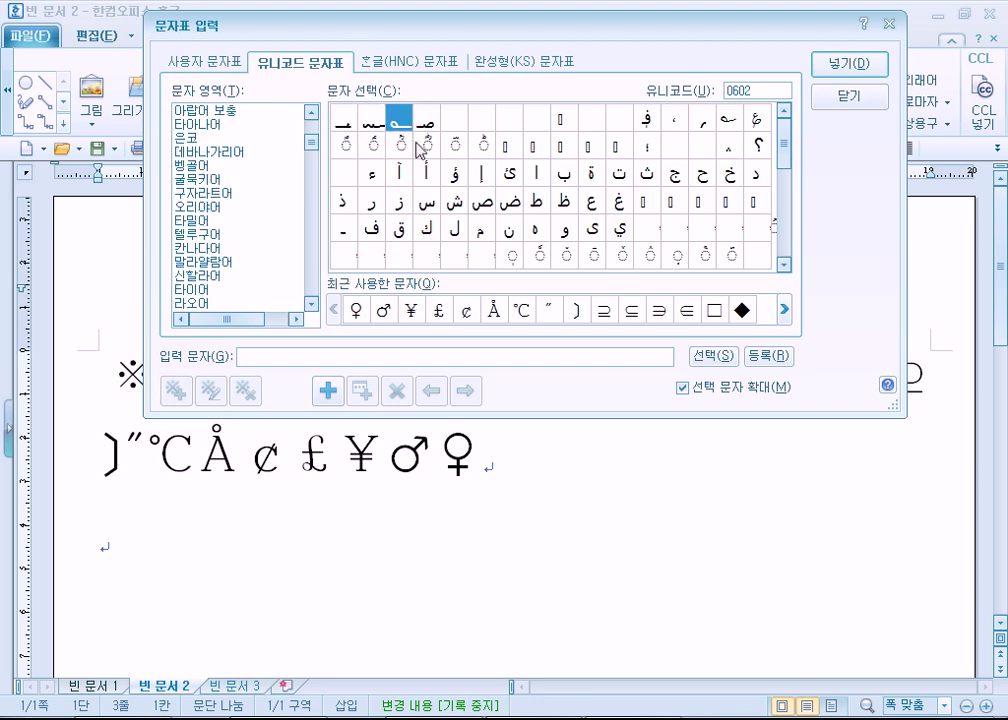
pyautogui.click(483, 201)
pyautogui.click(229, 236)
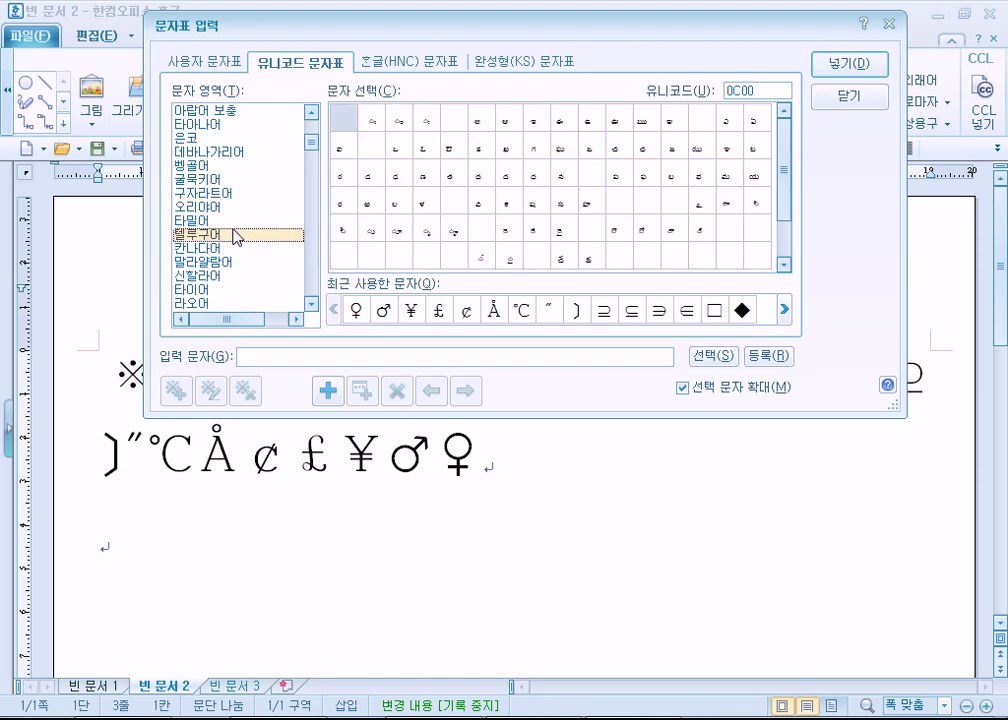
pyautogui.click(205, 249)
pyautogui.scroll(-2, 210, 238)
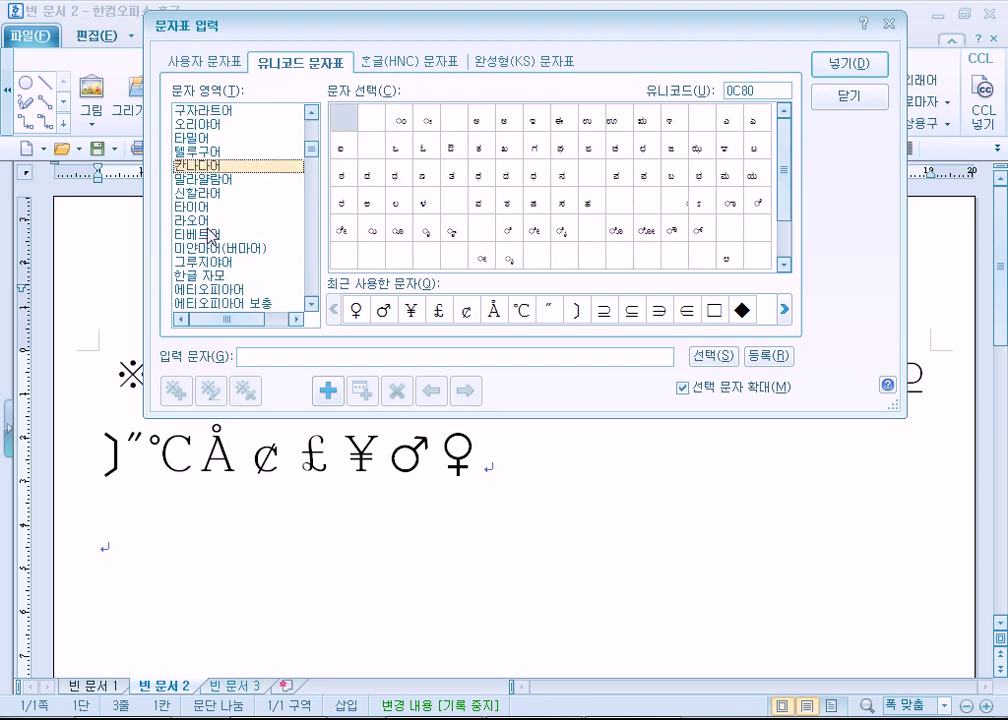
# - Insert the characters ဪ and ဩ on the third line from the 미얀마어(버마어) area of the 유니코드 문자표
pyautogui.click(211, 236)
pyautogui.click(214, 249)
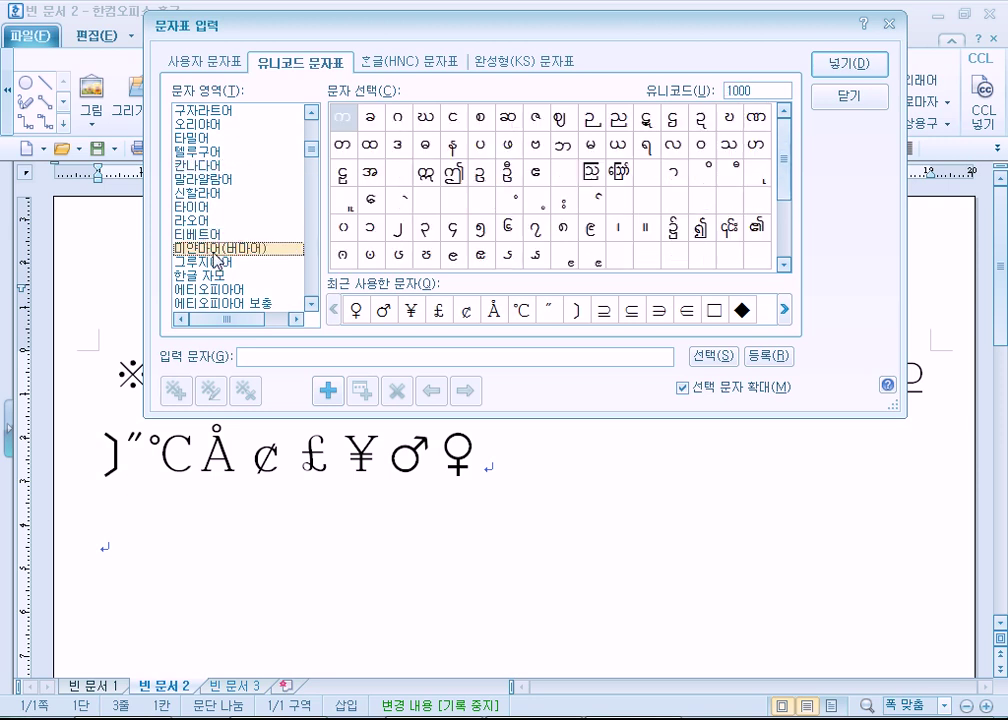
pyautogui.click(592, 172)
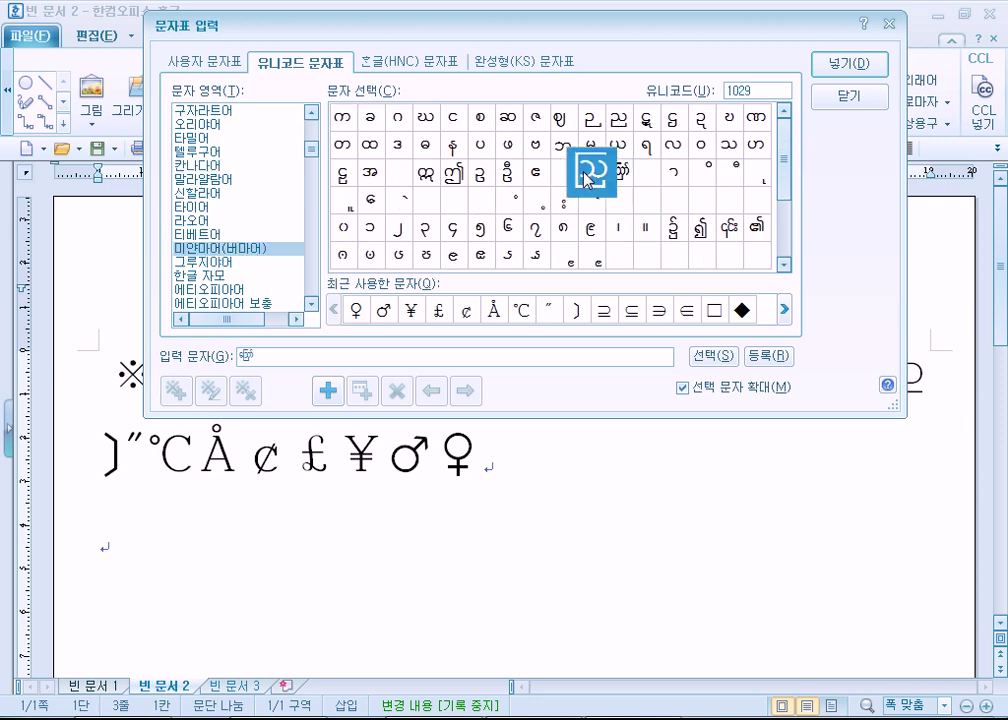
pyautogui.press('Escape')
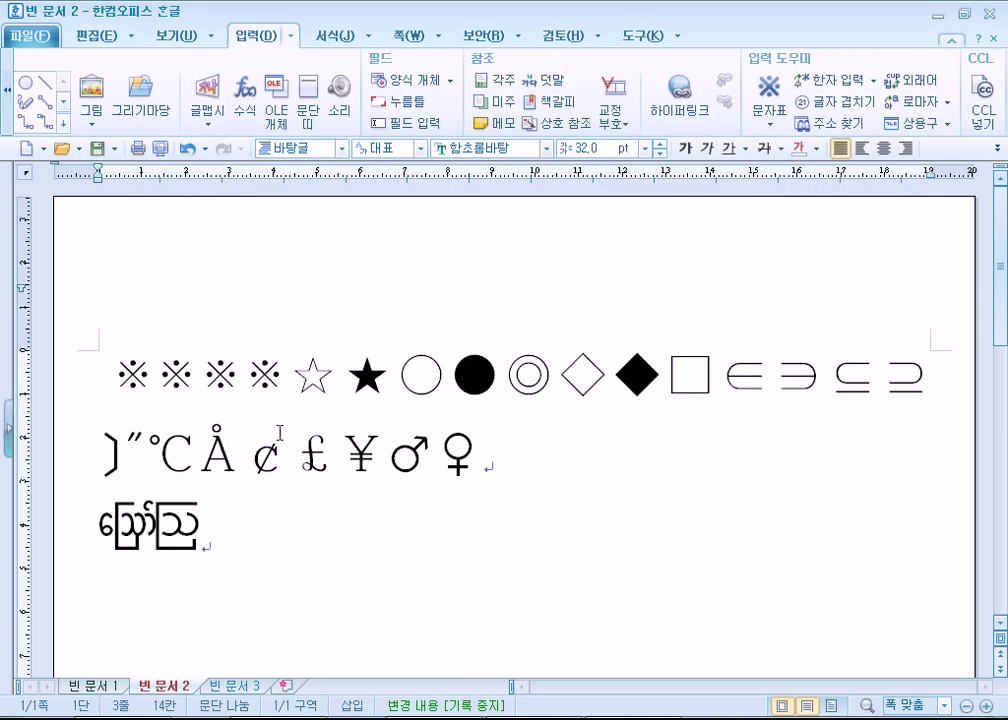
# - Highlight the two Myanmar characters on the third line for inspection and clear the selection
pyautogui.moveTo(261, 522); pyautogui.dragTo(59, 531)
pyautogui.click(256, 532)
pyautogui.moveTo(245, 540); pyautogui.dragTo(49, 513)
pyautogui.click(251, 536)
# - Open the 문자표 입력 dialog and review the 히브리어, 일본어, 일본어 반각 and 사용자 정의(반각) areas of the 한글(HNC) 문자표
pyautogui.hotkey('ctrl', 'F10')
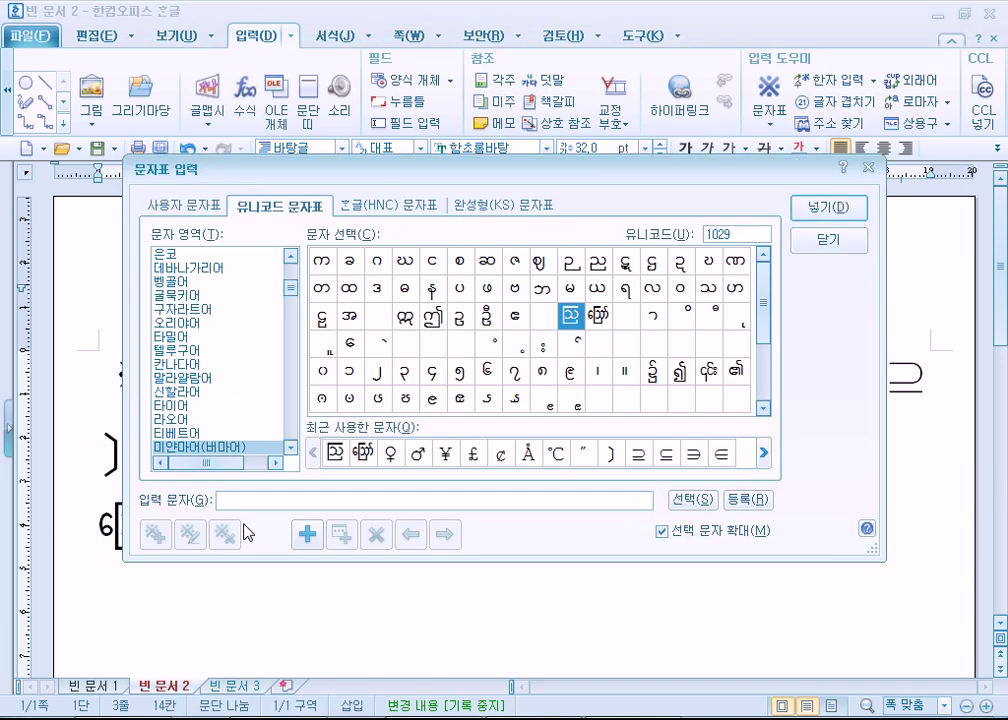
pyautogui.hotkey('ctrl', 'Tab')
pyautogui.click(190, 254)
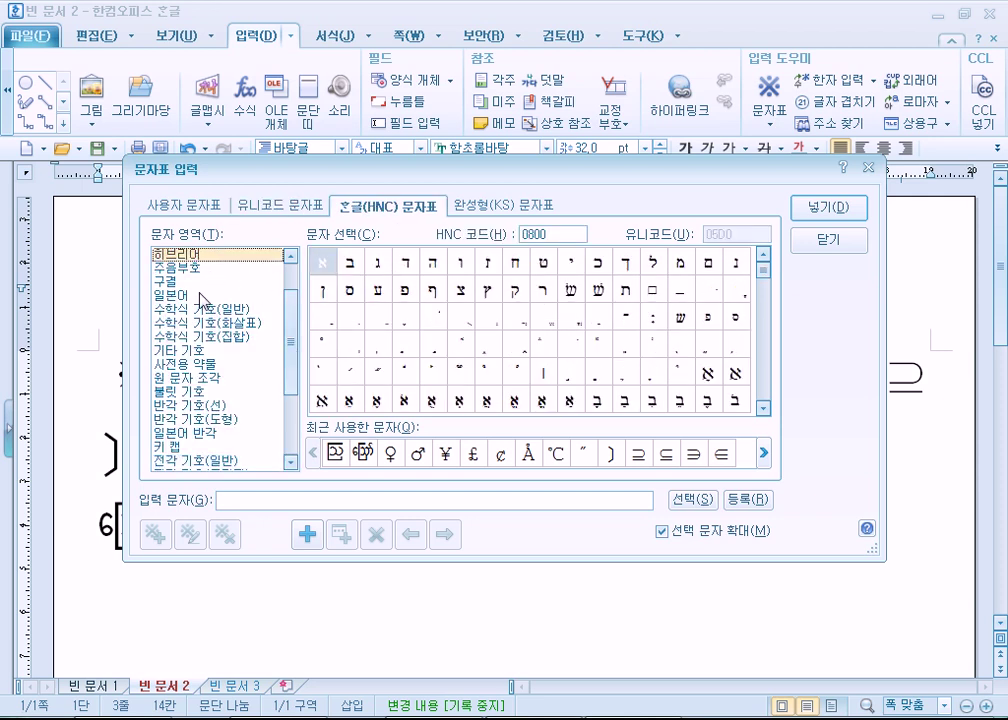
pyautogui.click(205, 295)
pyautogui.scroll(-3, 497, 365)
pyautogui.scroll(3, 497, 365)
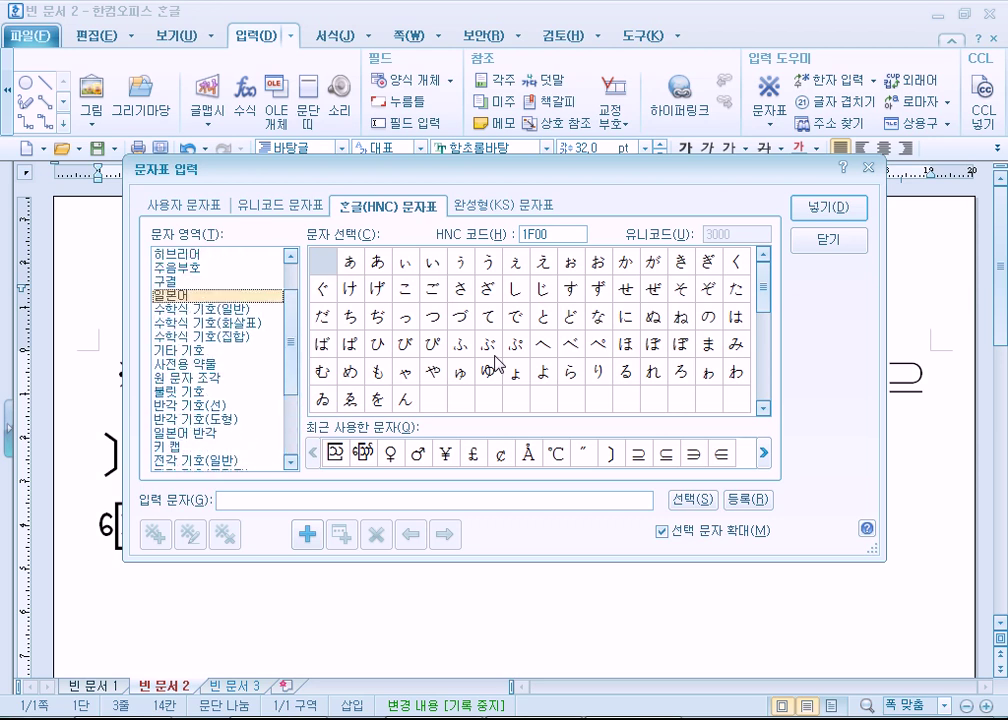
pyautogui.click(185, 405)
pyautogui.click(195, 433)
pyautogui.scroll(-3, 404, 375)
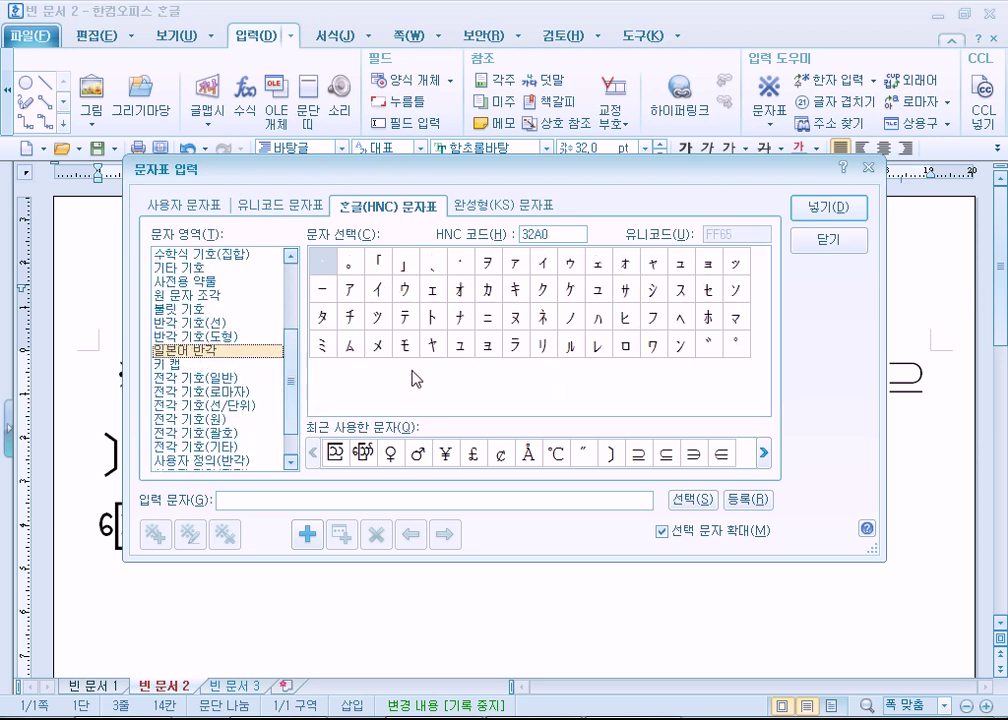
pyautogui.click(218, 420)
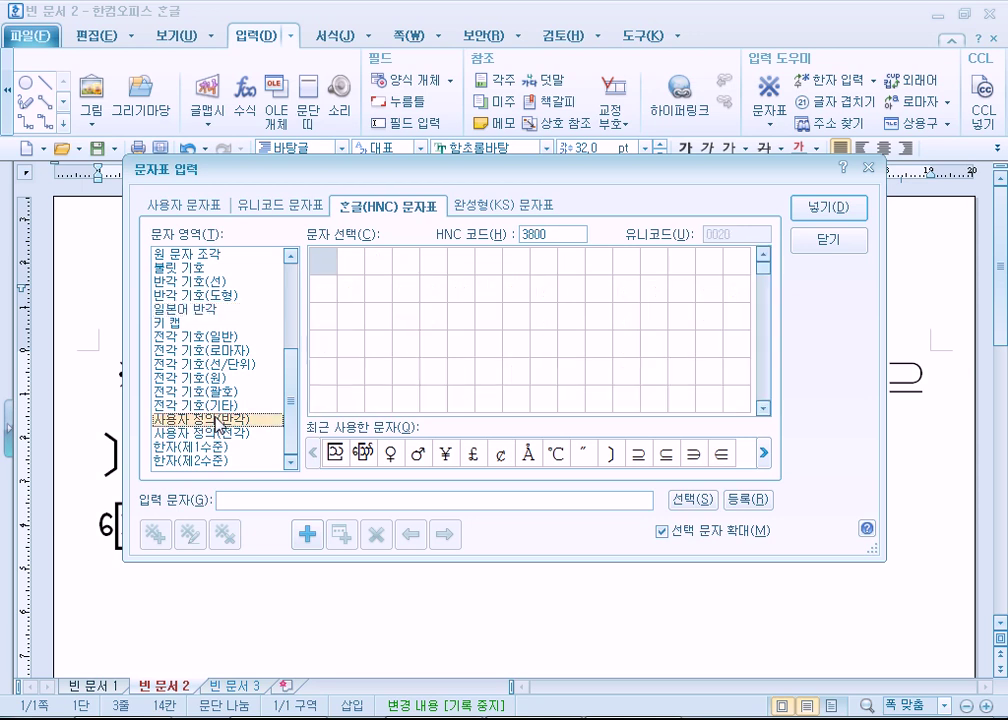
# - View the 러시아어 and 그리스어(헬라어) areas of the 한글(HNC) 문자표 and preview the Greek letter Ε enlarged
pyautogui.scroll(5, 215, 420)
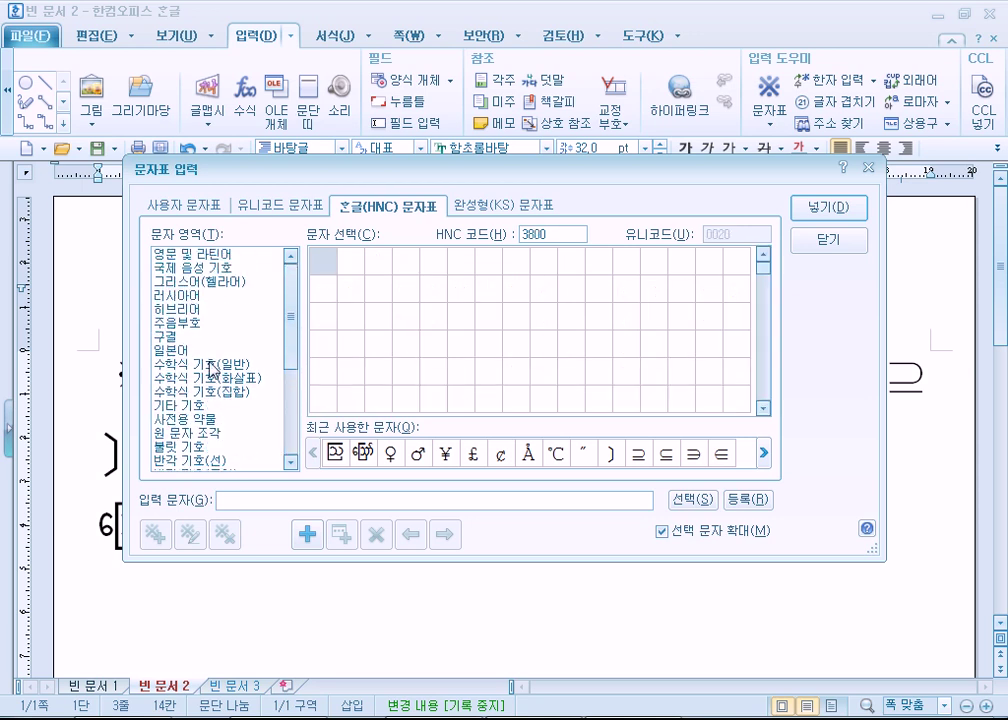
pyautogui.click(187, 310)
pyautogui.press('Up')
pyautogui.press('Up')
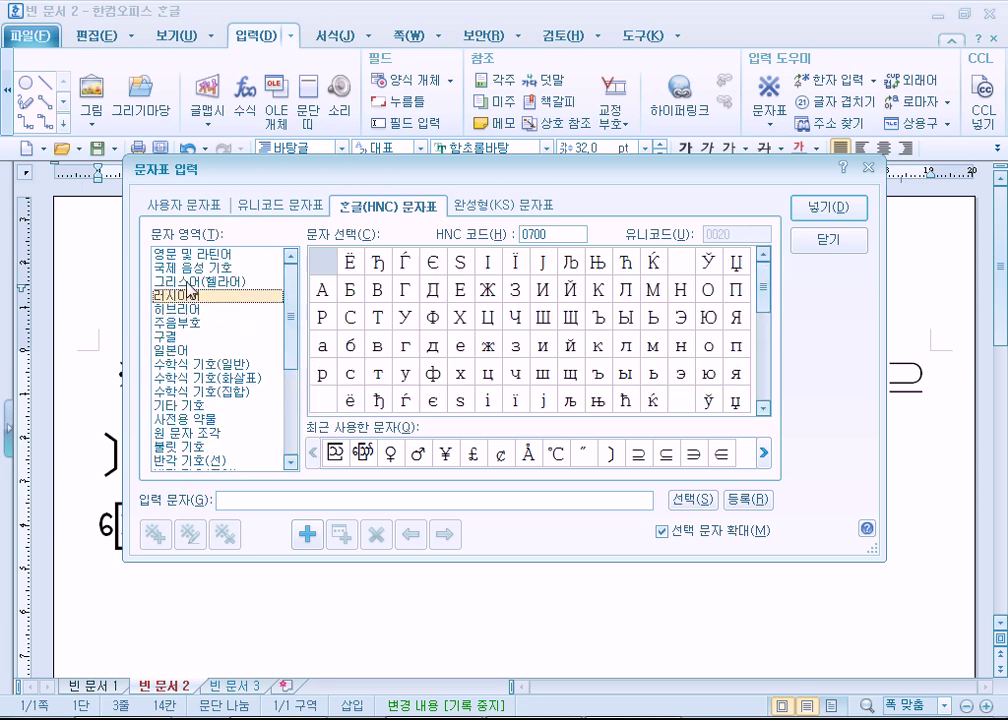
pyautogui.click(456, 322)
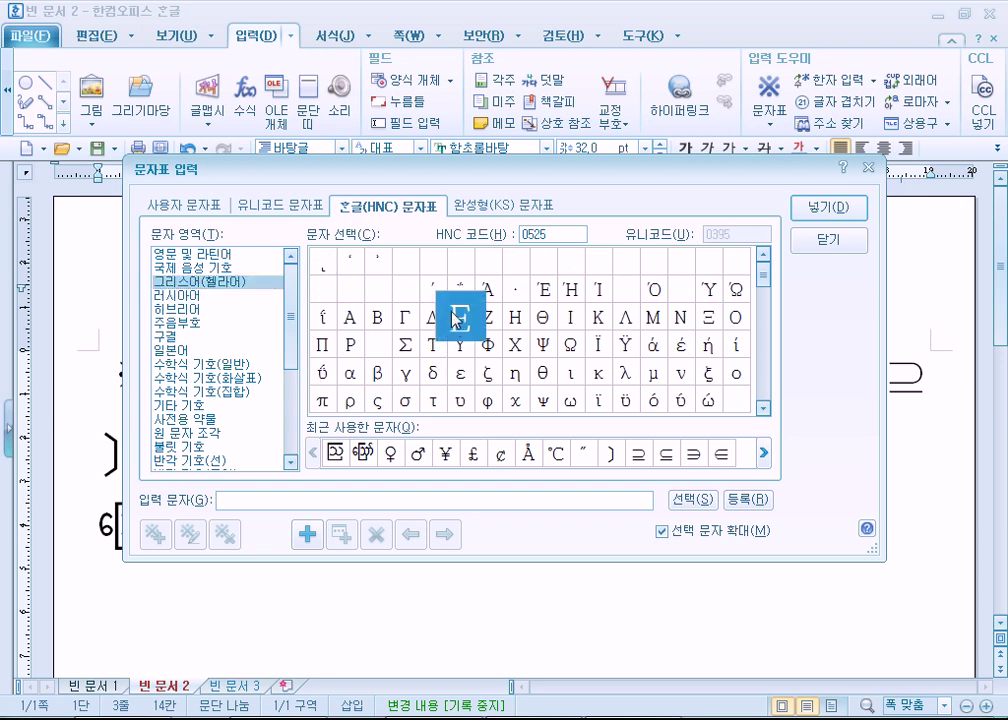
# - Return to the 유니코드 문자표 and examine its 구자라트어, 조합 분음 기호(악센트) and 발리어 areas
pyautogui.click(305, 206)
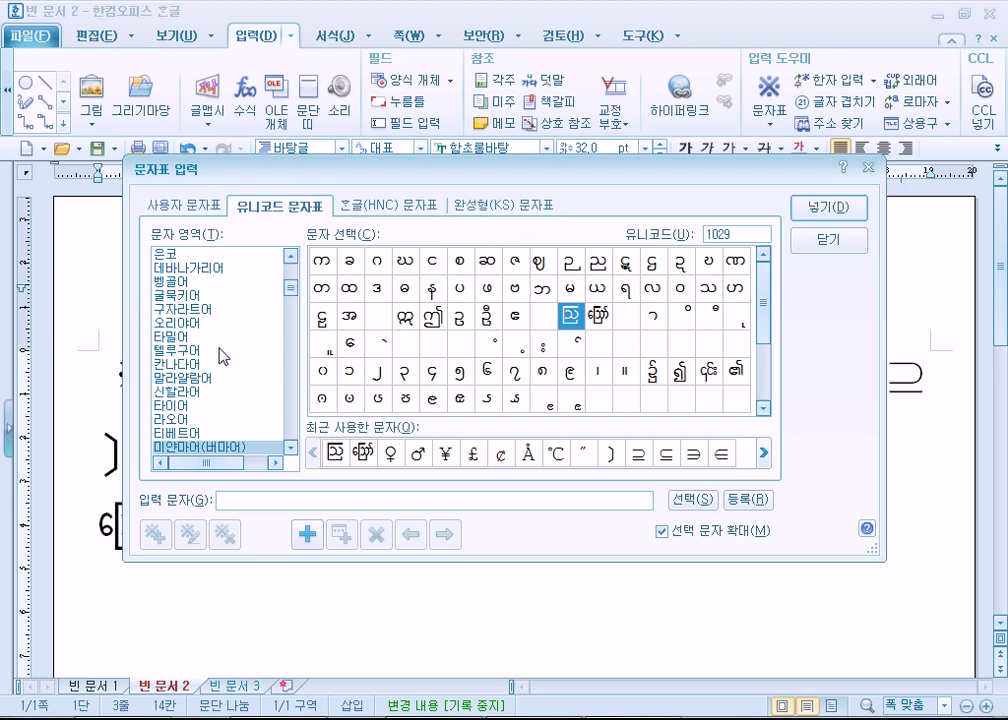
pyautogui.click(185, 310)
pyautogui.scroll(-7, 200, 440)
pyautogui.scroll(-5, 201, 449)
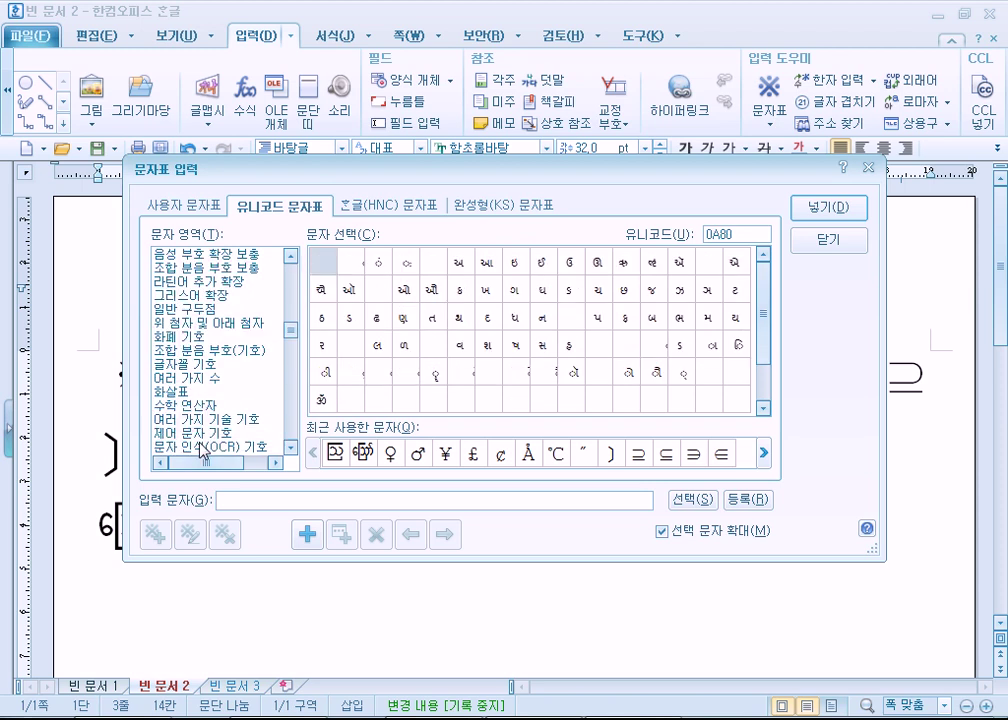
pyautogui.scroll(15, 201, 440)
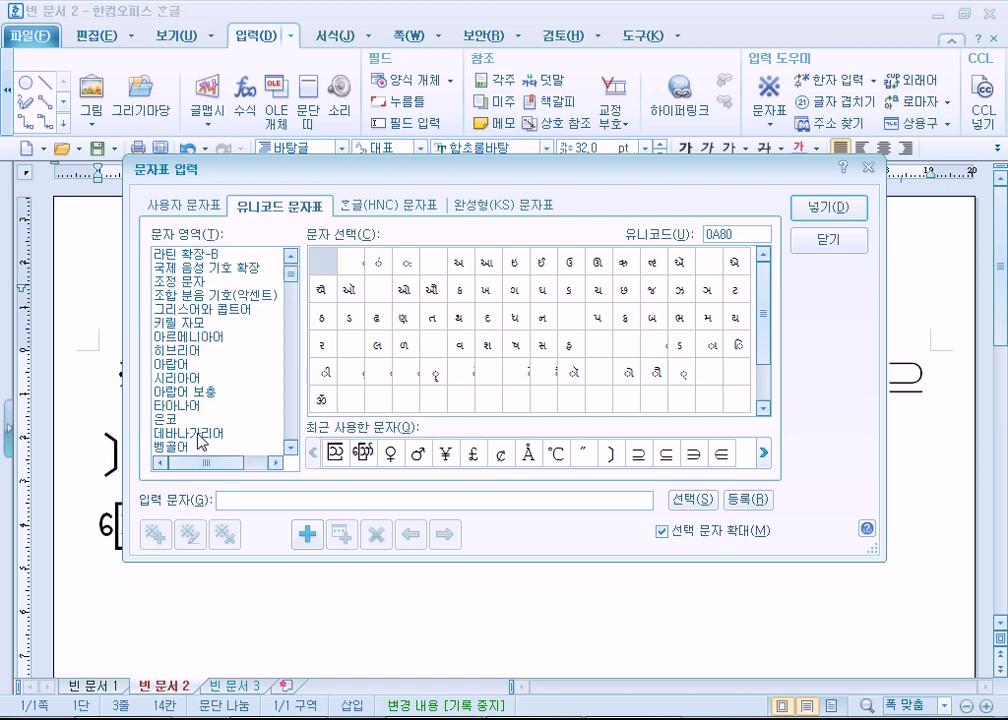
pyautogui.click(180, 351)
pyautogui.click(180, 295)
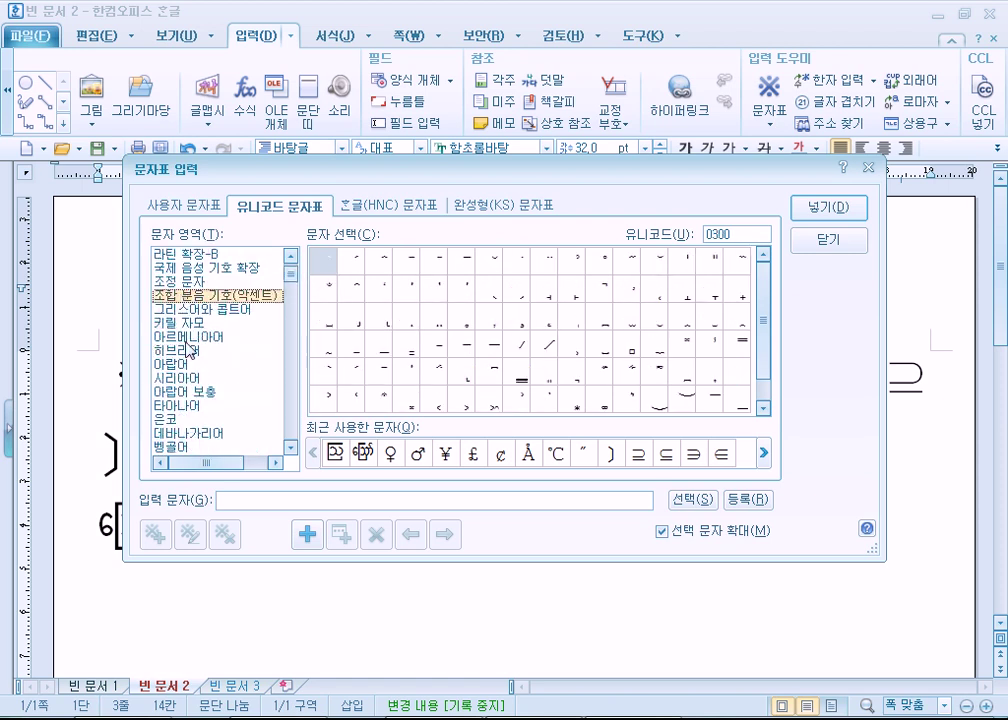
pyautogui.scroll(-8, 190, 392)
pyautogui.scroll(-3, 190, 395)
pyautogui.click(190, 392)
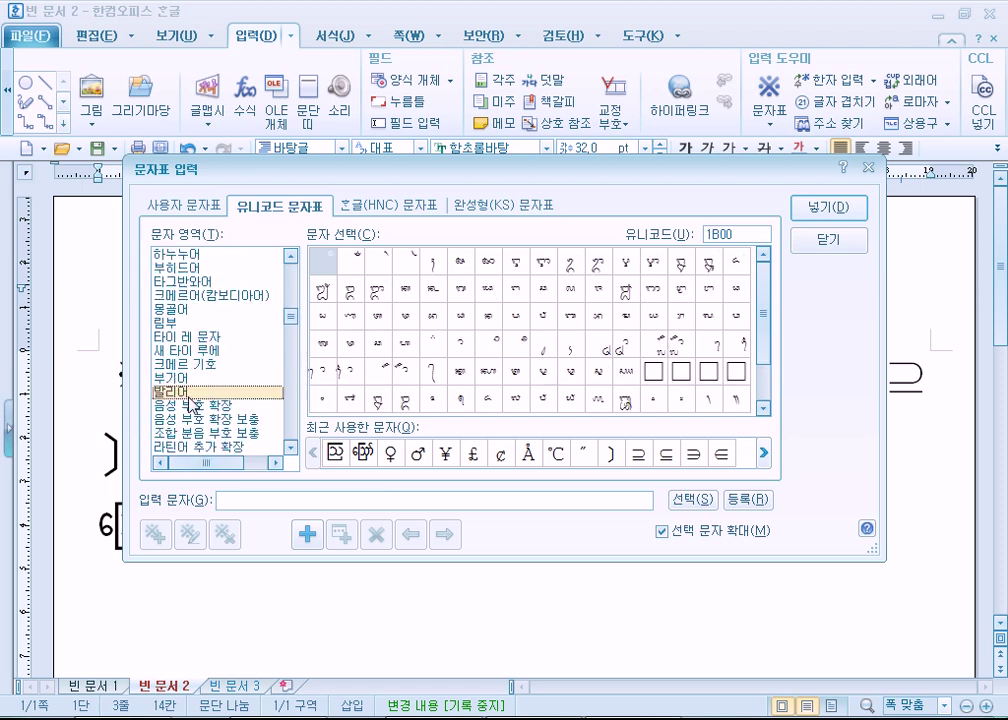
# - Browse further through the 유니코드 문자표 areas and view 한중일 호환용 꼴 and 한중일 통합 한자 확장-A
pyautogui.scroll(-7, 190, 402)
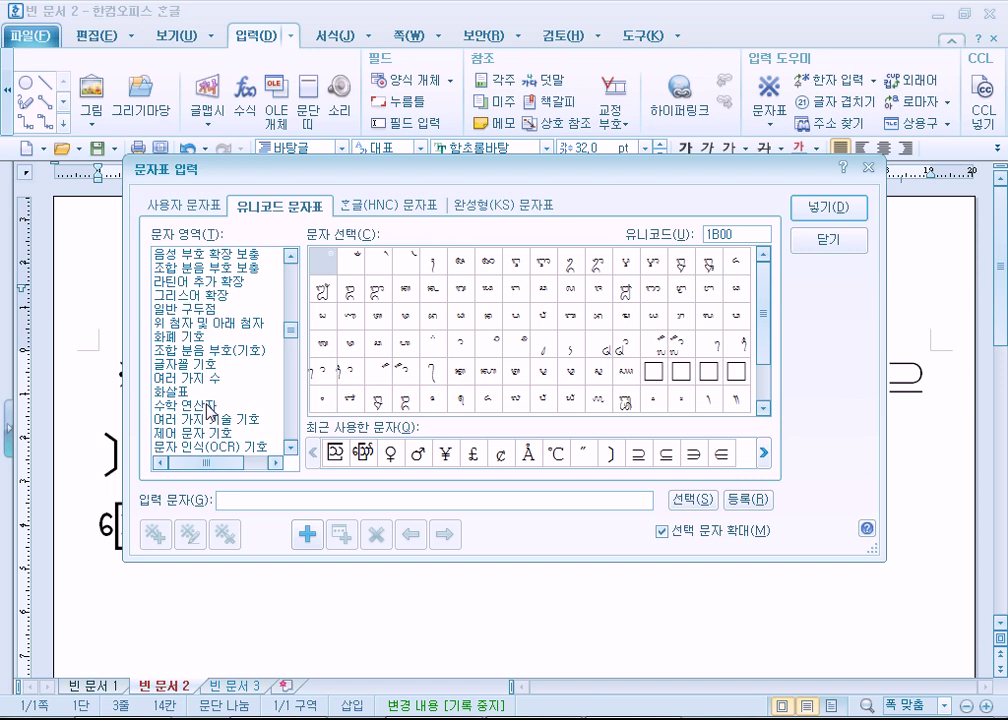
pyautogui.scroll(4, 207, 408)
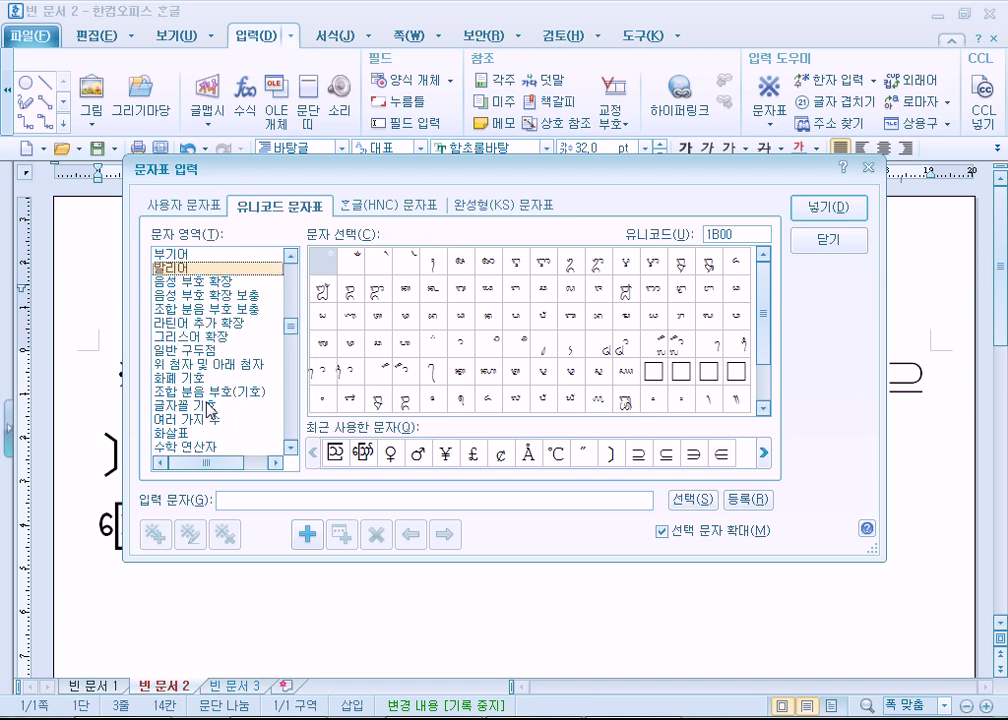
pyautogui.scroll(-12, 207, 408)
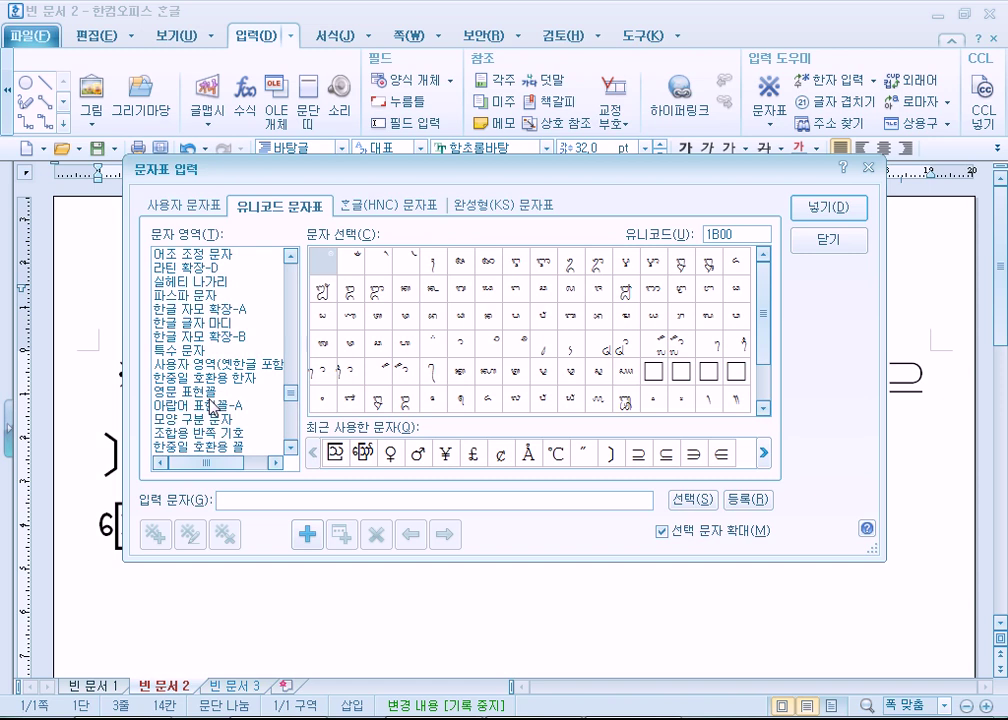
pyautogui.scroll(-3, 211, 406)
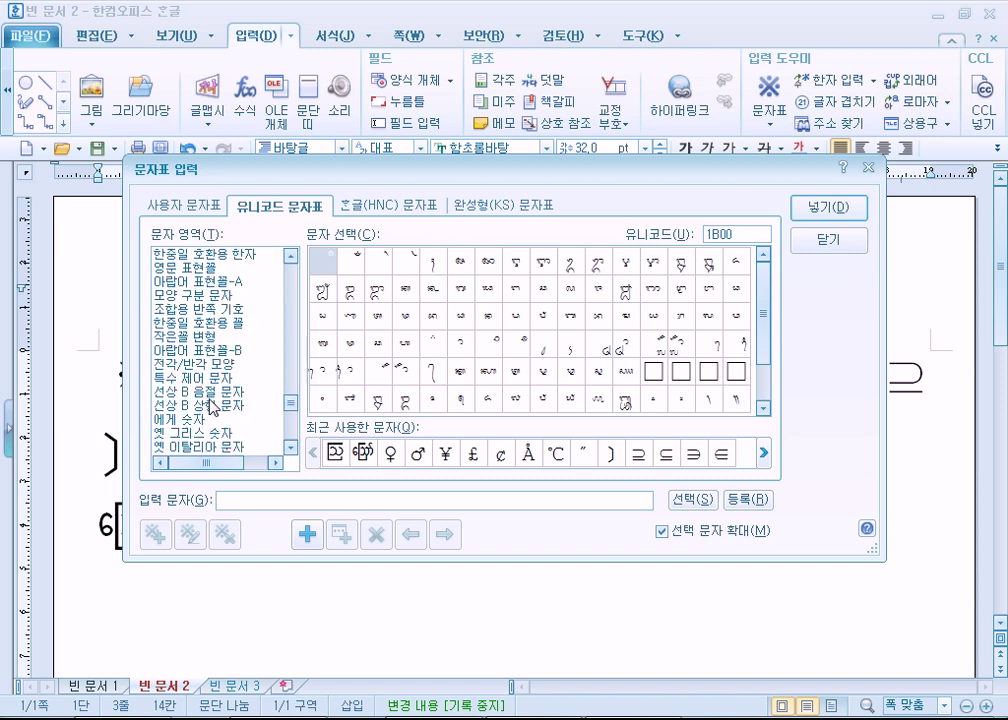
pyautogui.click(199, 324)
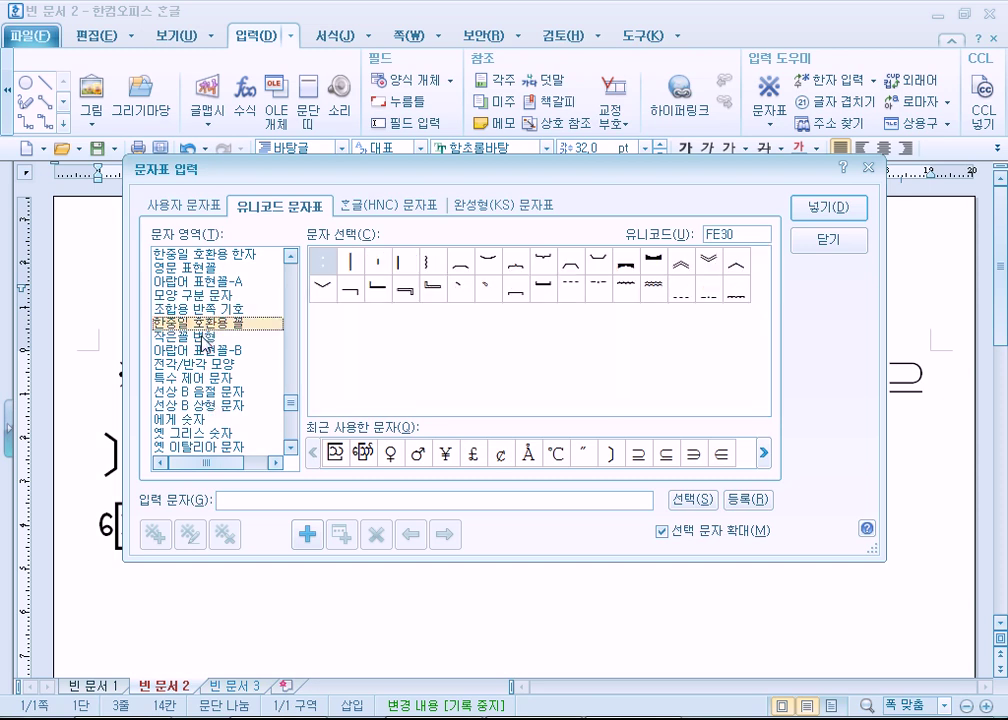
pyautogui.scroll(6, 202, 318)
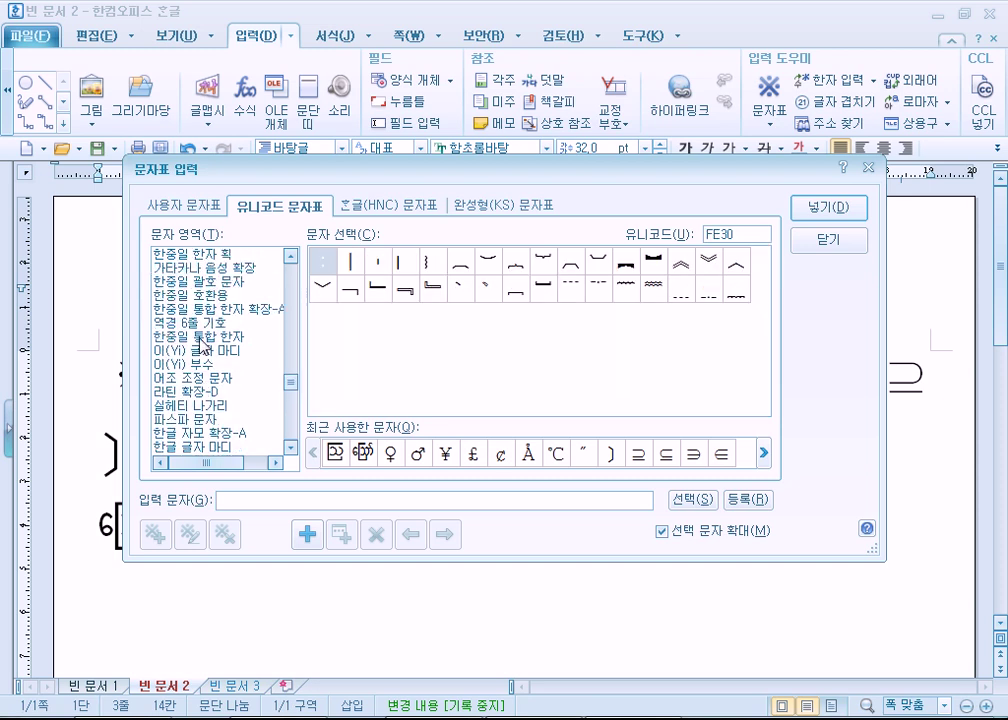
pyautogui.click(203, 298)
pyautogui.click(205, 309)
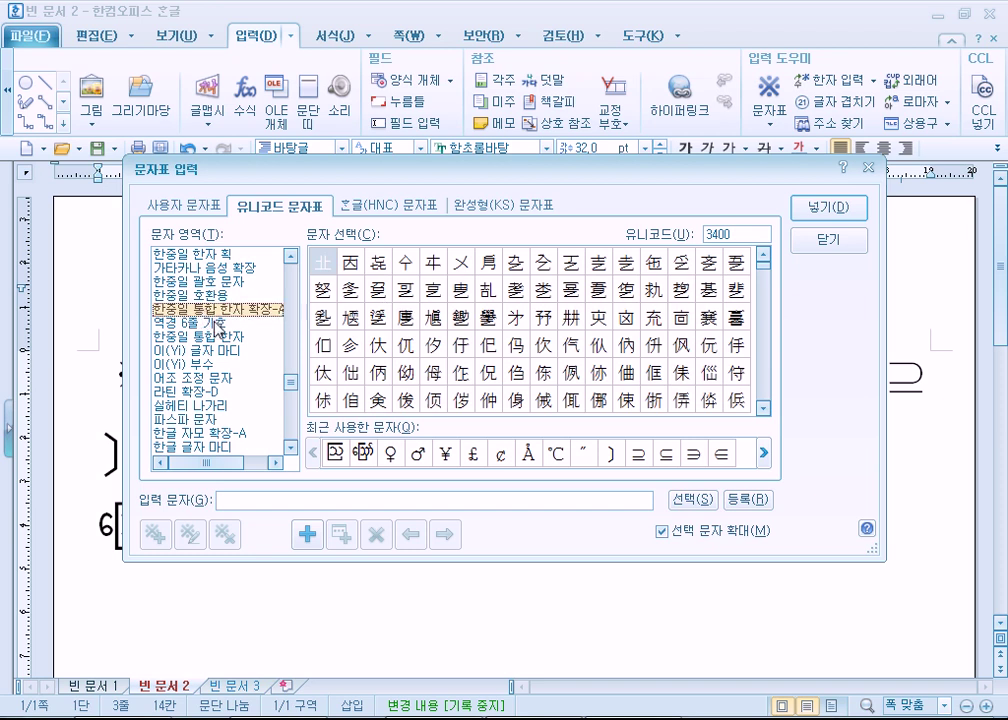
# - Review the 훈독 순서 지시 부호, 주음부호, 한중일 기호 및 구두점 and 한중일 부수 보충 areas of the 유니코드 문자표
pyautogui.scroll(2, 215, 326)
pyautogui.click(187, 310)
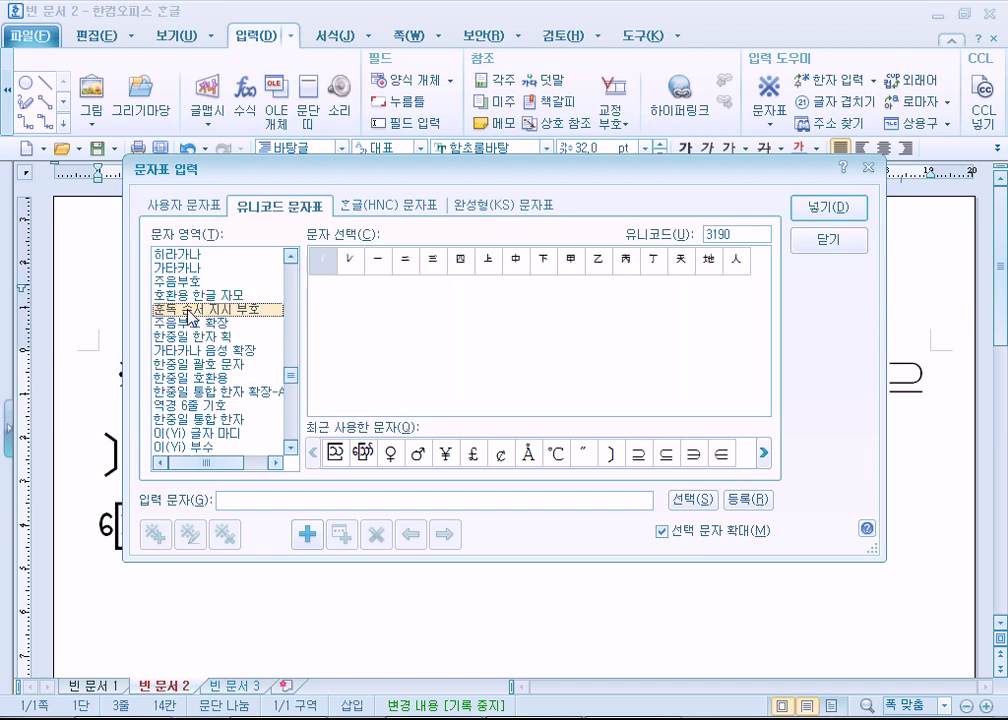
pyautogui.click(179, 283)
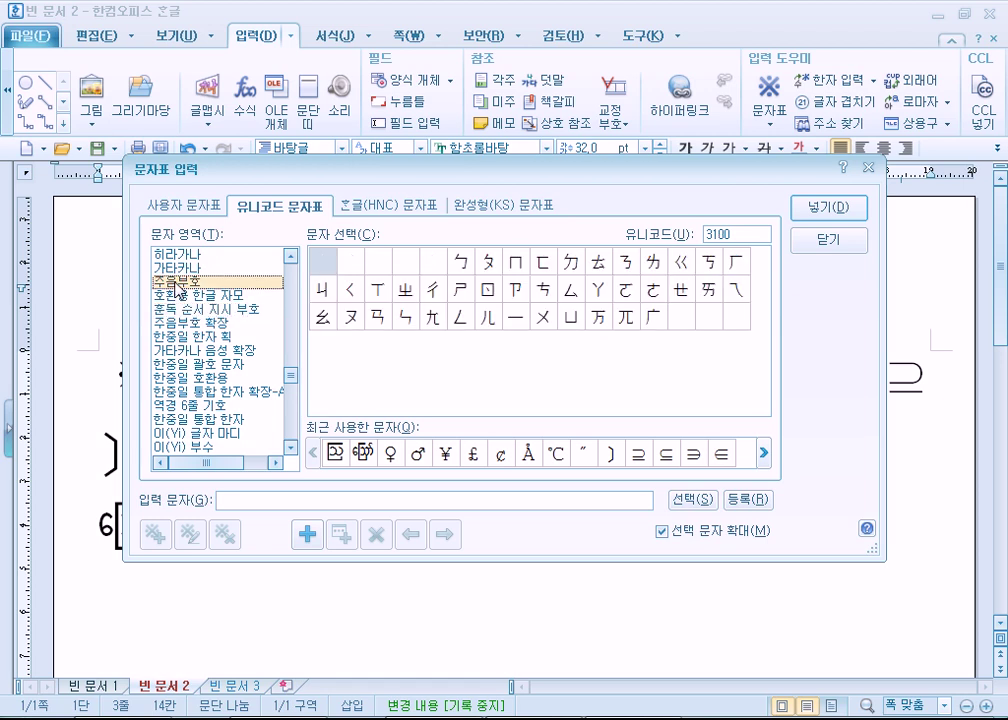
pyautogui.scroll(2, 180, 286)
pyautogui.click(185, 325)
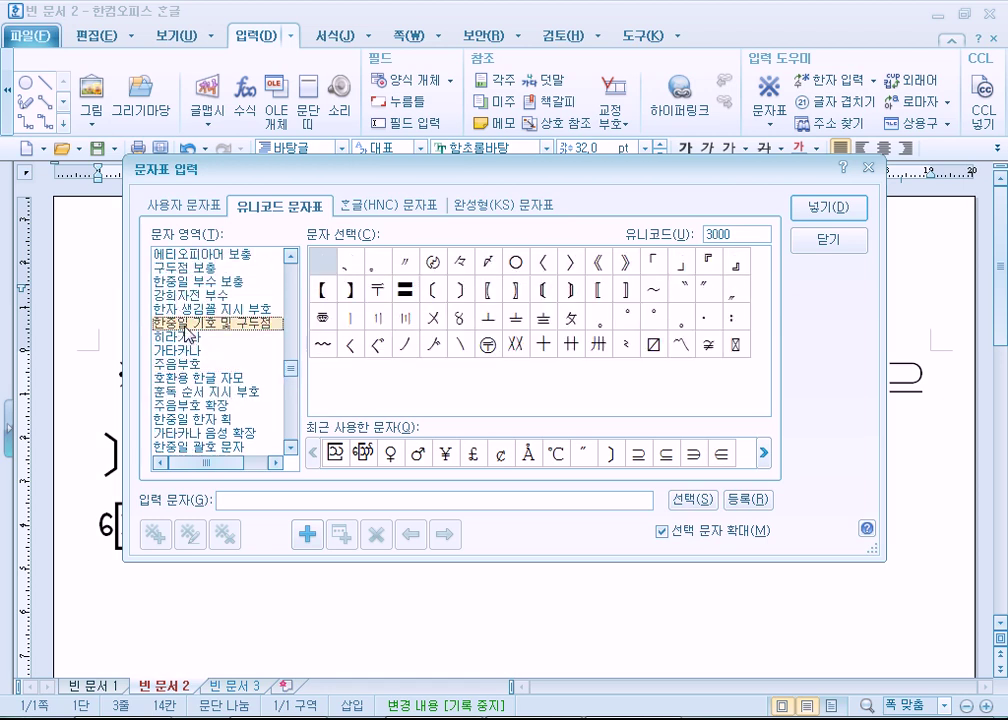
pyautogui.click(180, 282)
pyautogui.scroll(3, 175, 350)
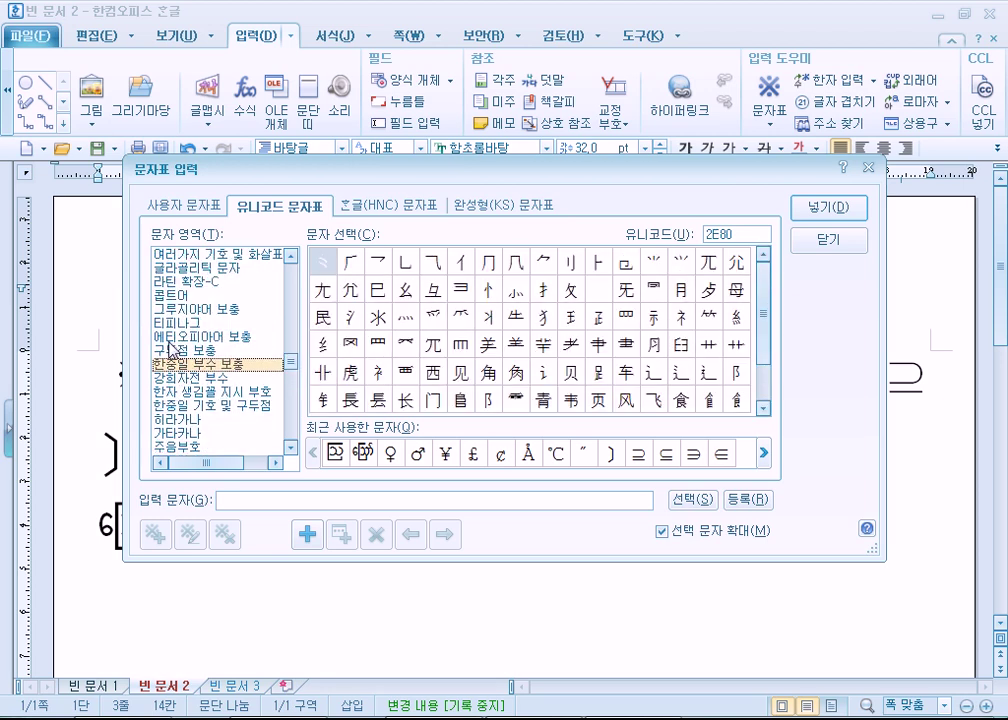
# - Find the 한글 자모 area in the 유니코드 문자표 and look through its old and modern Hangul letters
pyautogui.scroll(1, 175, 350)
pyautogui.scroll(2, 200, 368)
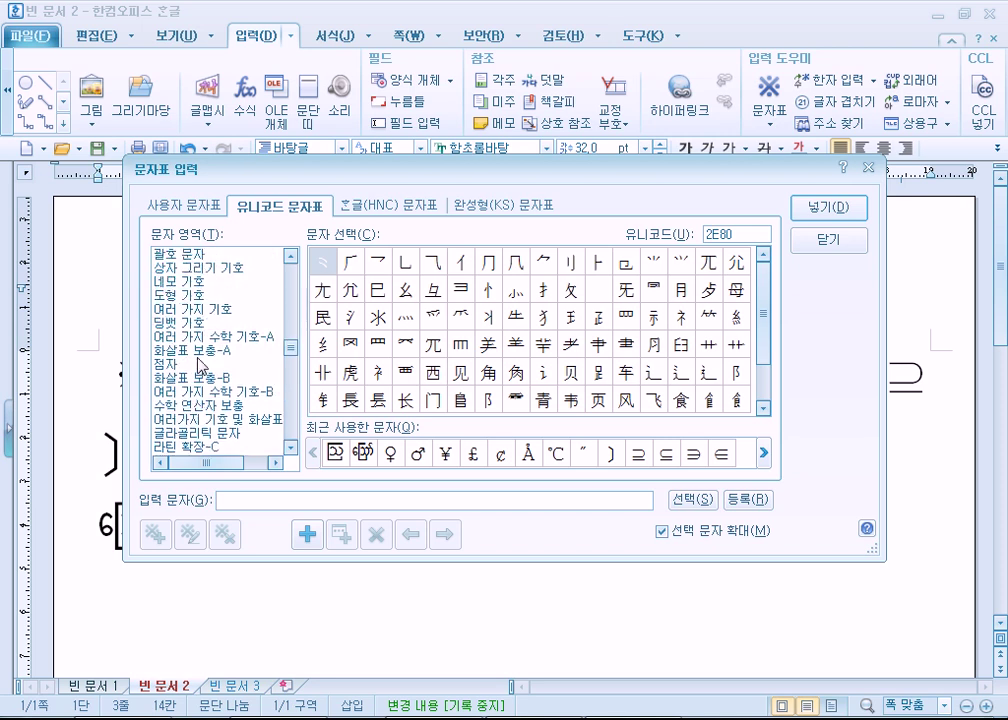
pyautogui.scroll(8, 198, 337)
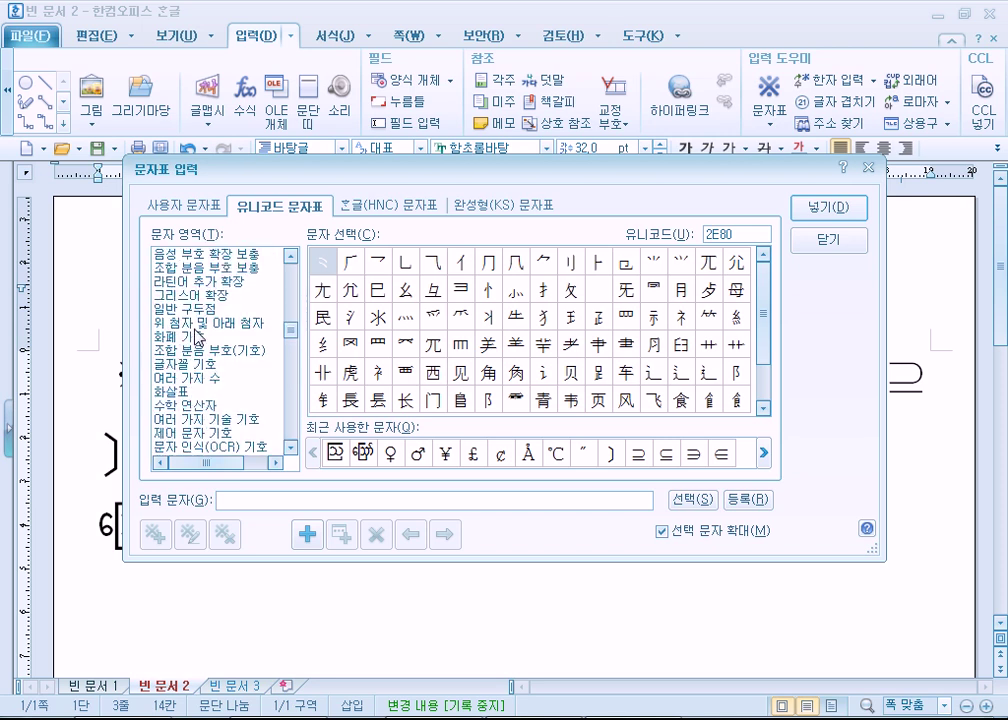
pyautogui.scroll(6, 198, 337)
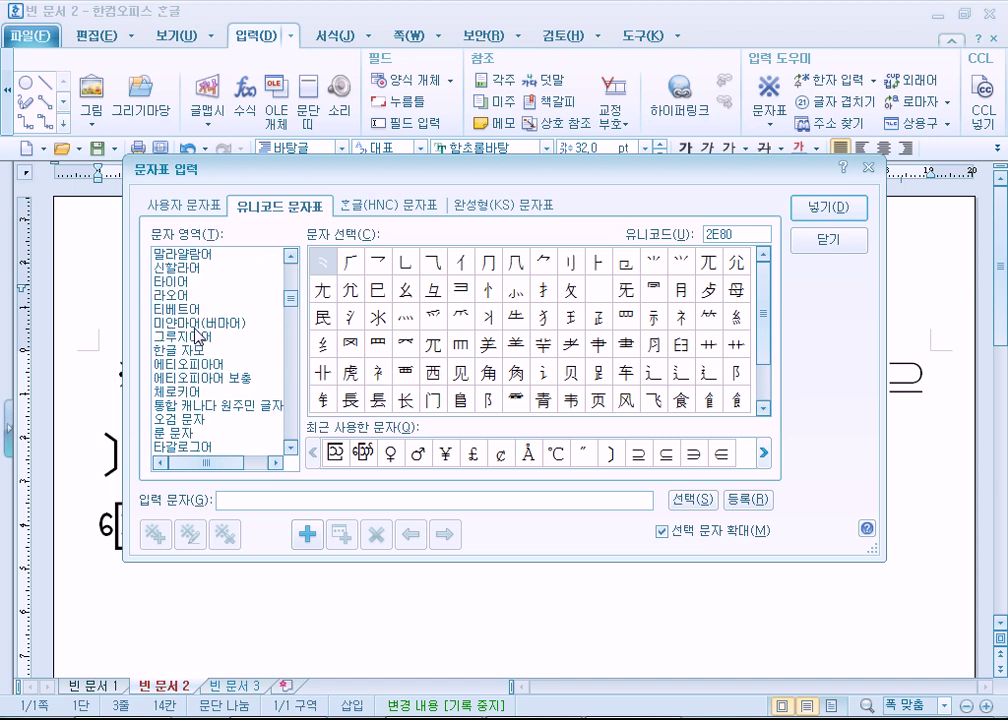
pyautogui.click(200, 350)
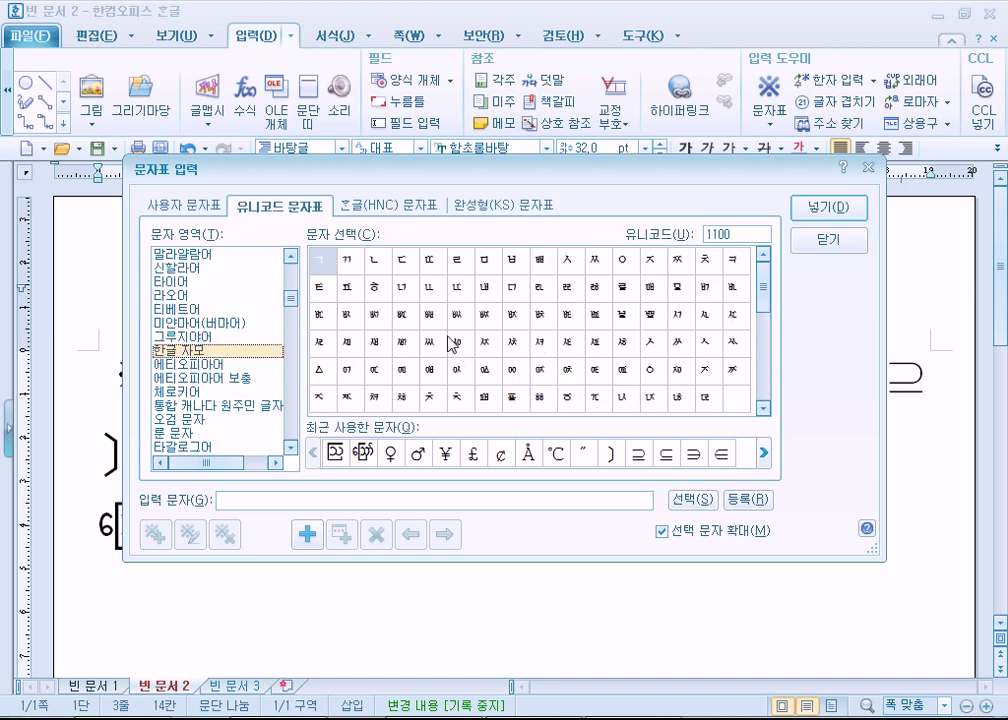
pyautogui.click(487, 345)
pyautogui.scroll(-2, 573, 362)
pyautogui.scroll(-1, 575, 362)
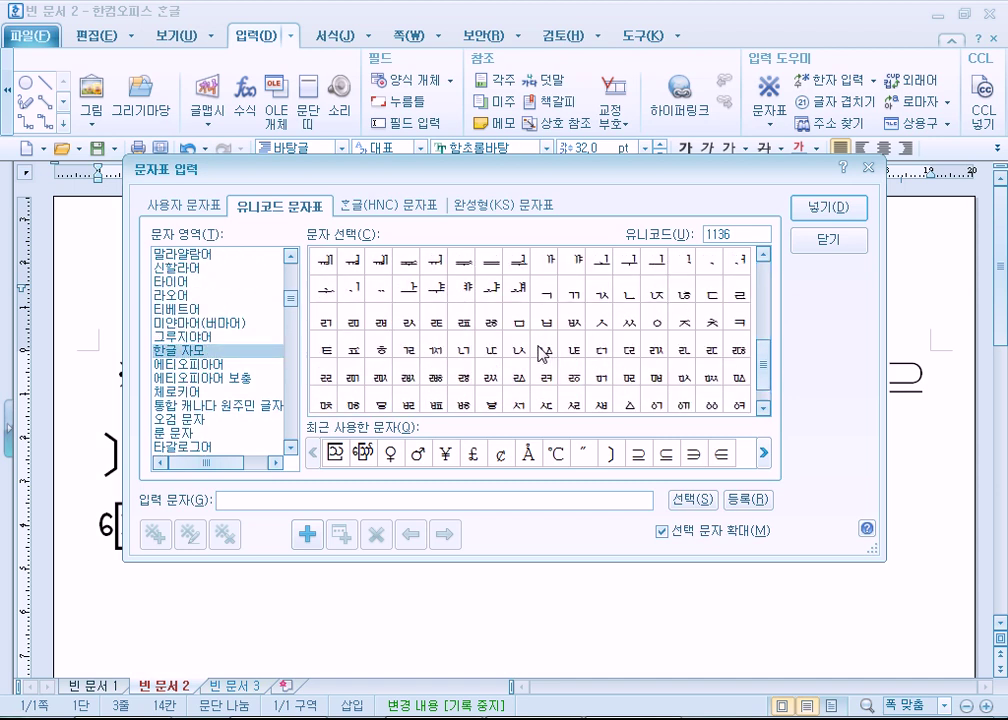
pyautogui.click(517, 320)
pyautogui.scroll(3, 574, 378)
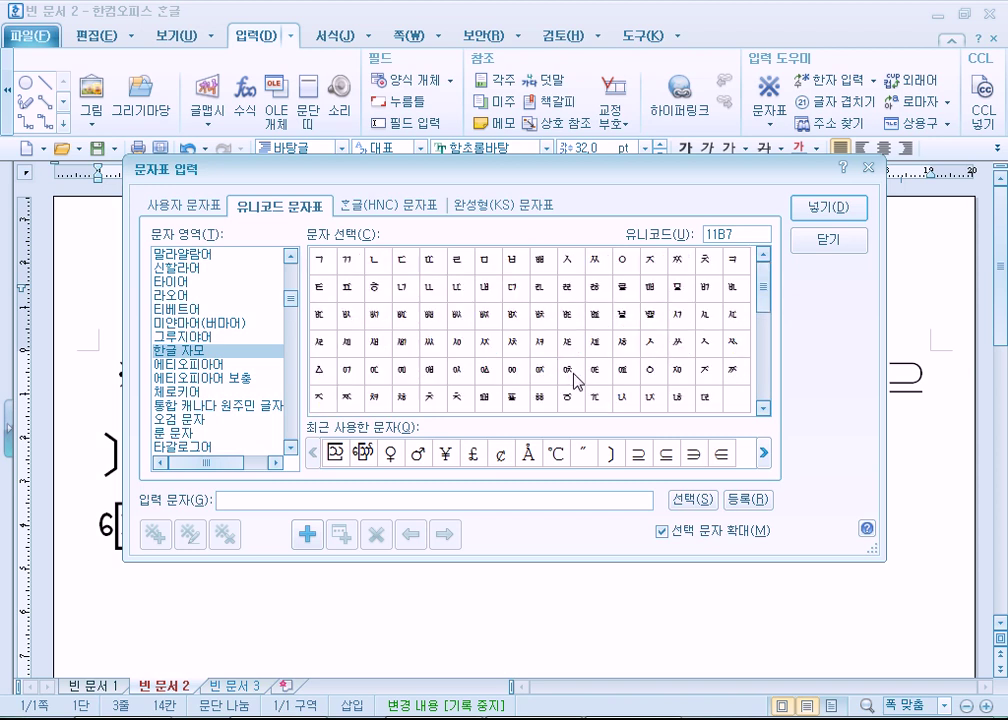
# - Preview individual 한글 자모 characters: the initial ㄸ, the vowel ㅓ and the compound finals with codes 11D5 and 11C8
pyautogui.click(427, 270)
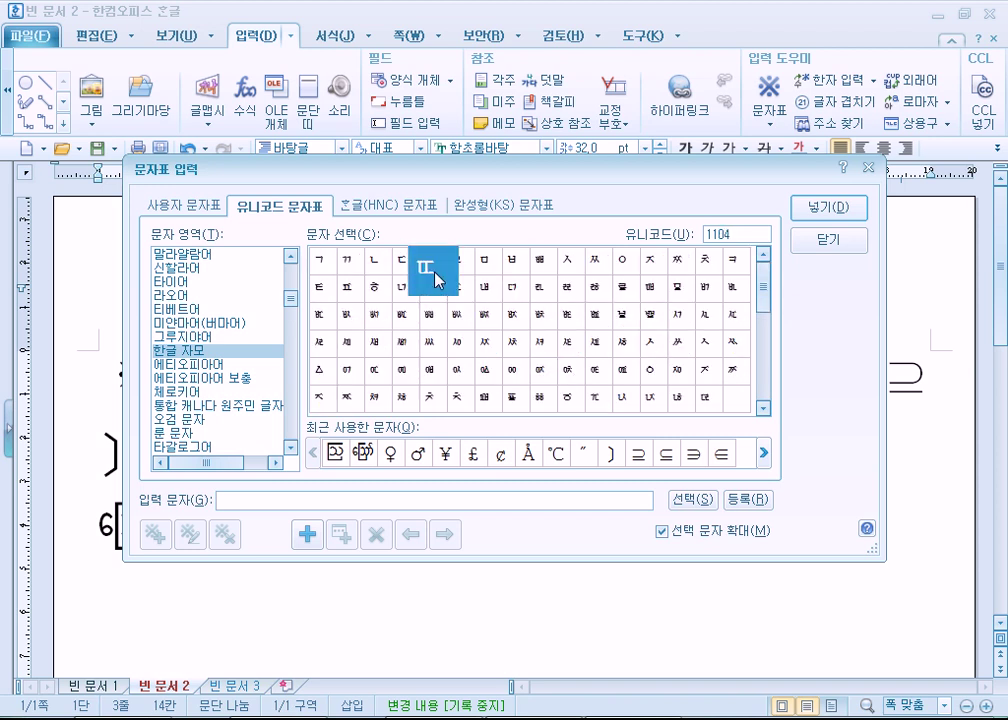
pyautogui.scroll(-3, 478, 348)
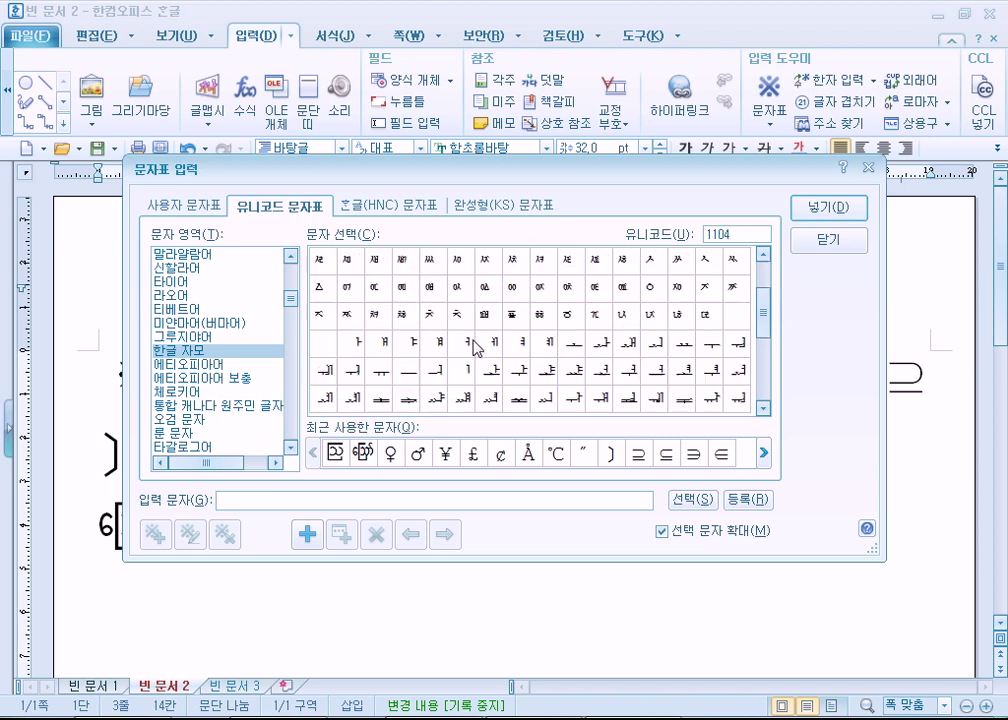
pyautogui.click(449, 355)
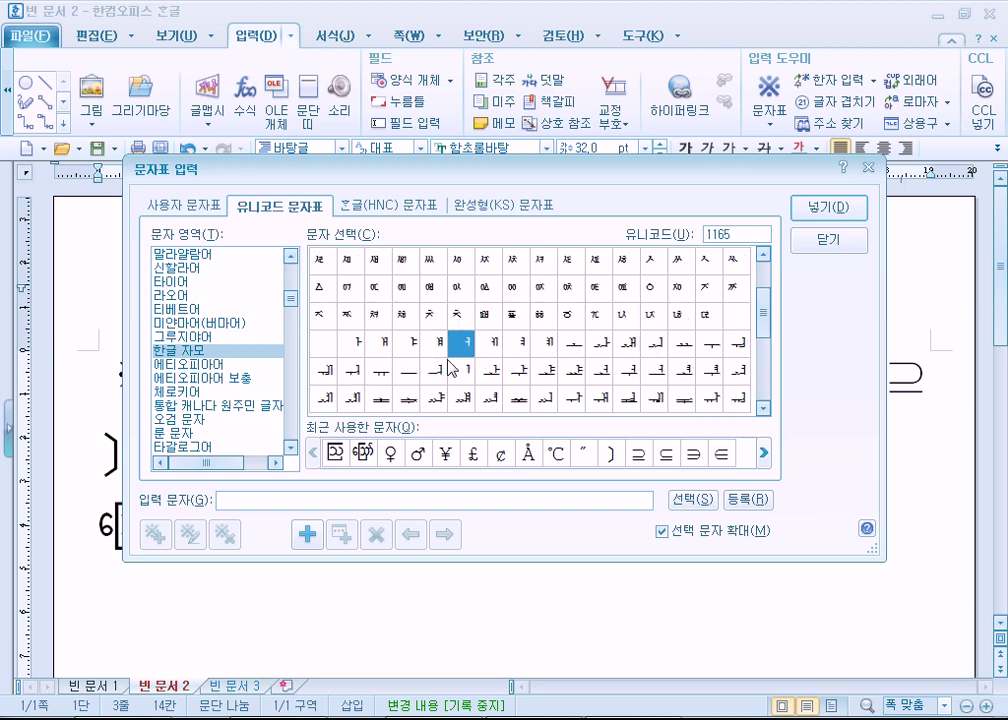
pyautogui.scroll(-7, 449, 361)
pyautogui.click(463, 360)
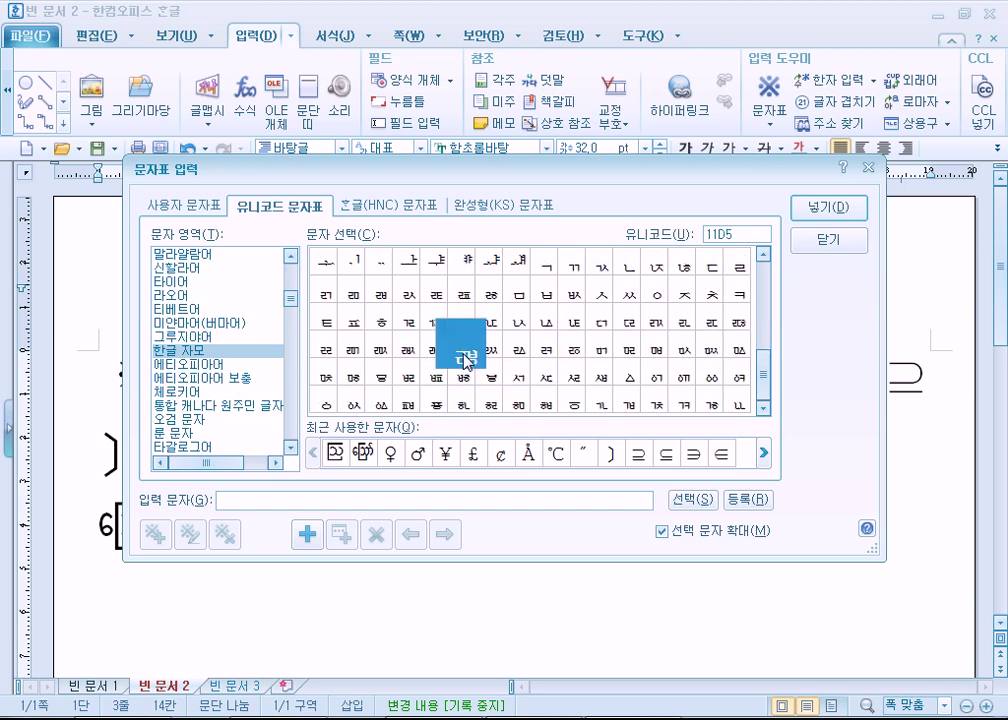
pyautogui.click(549, 330)
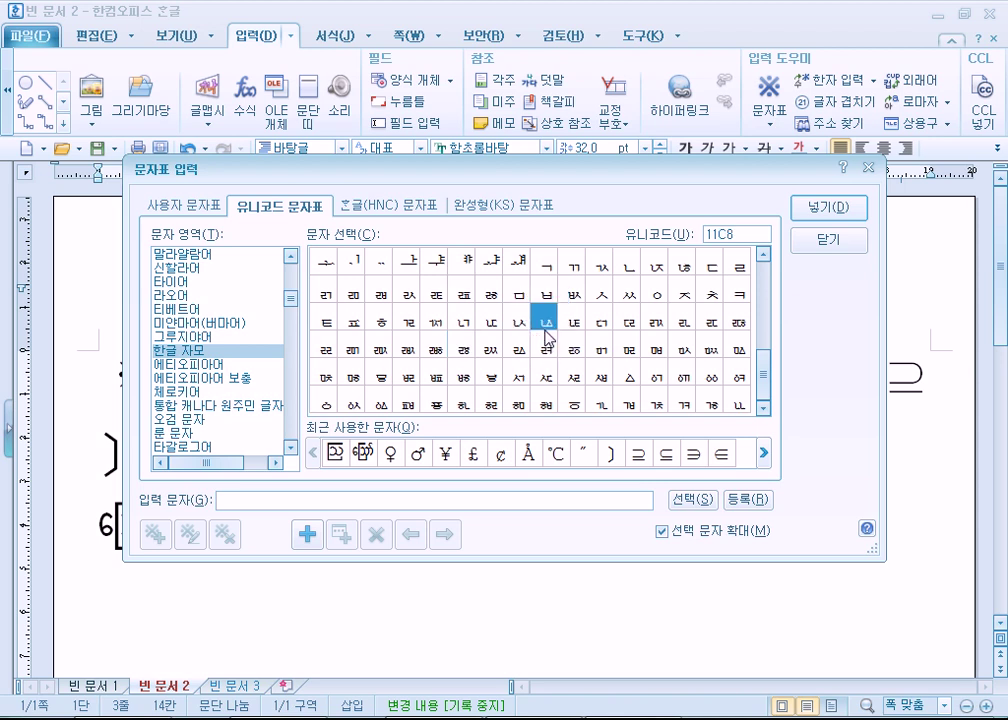
# - Preview more old Hangul letters in the 한글 자모 area: the characters with codes 11A6, 11F9, 11F2 and 11E2
pyautogui.click(490, 265)
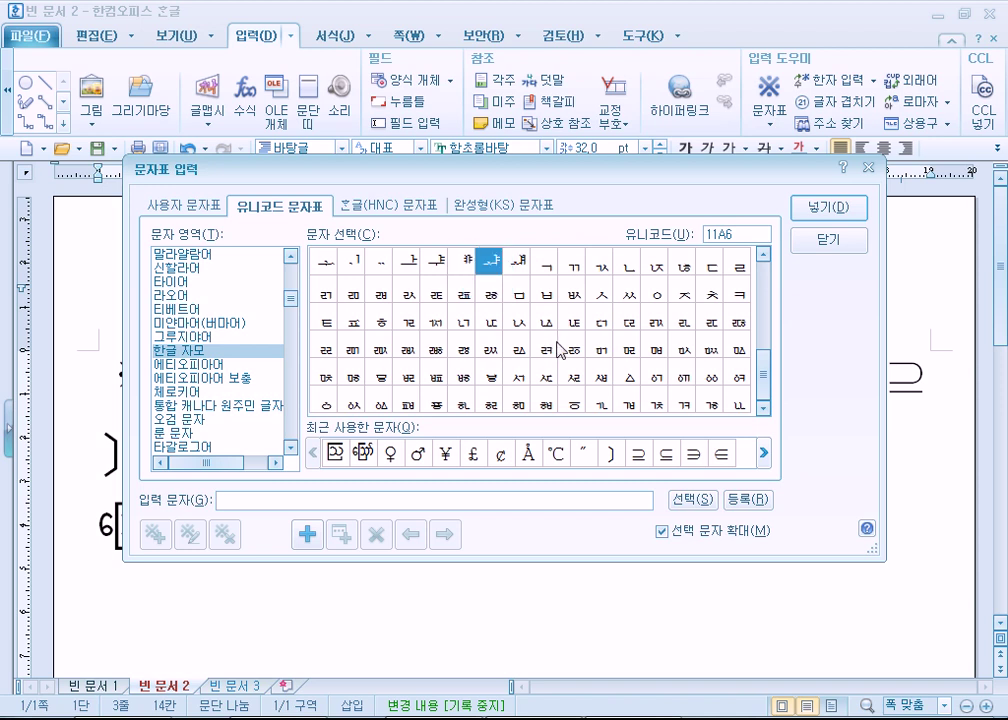
pyautogui.scroll(1, 559, 352)
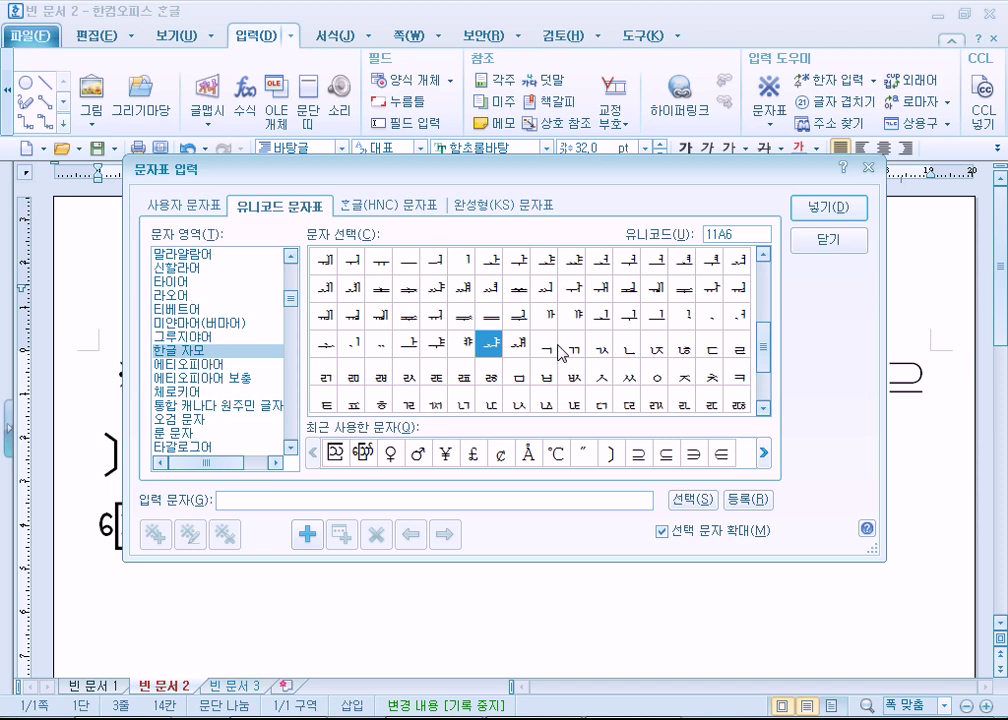
pyautogui.scroll(-1, 559, 352)
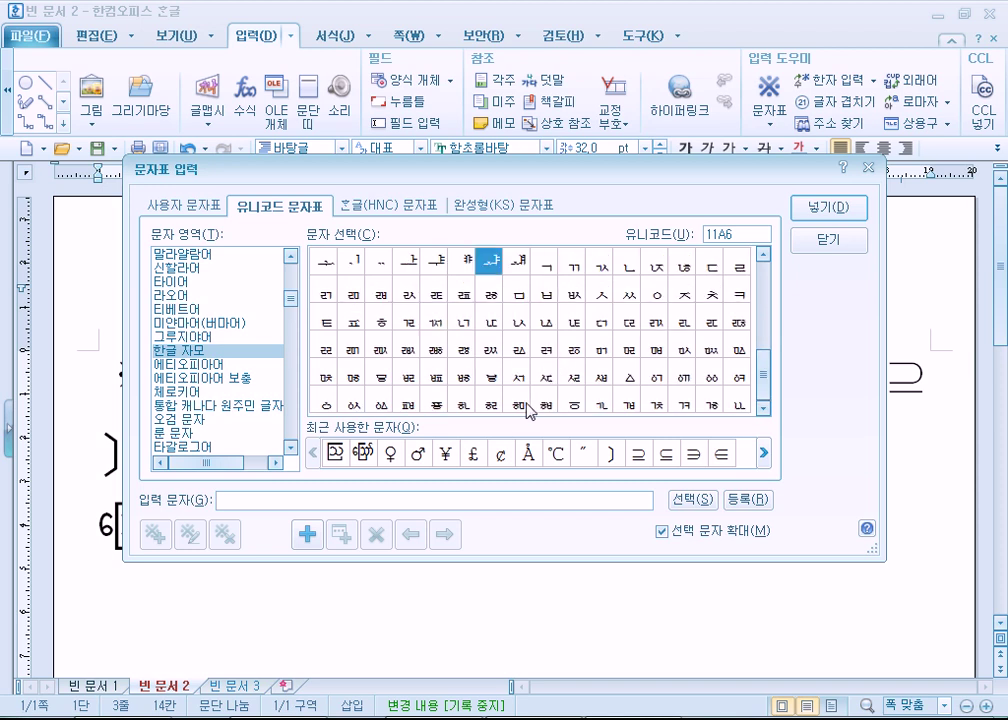
pyautogui.click(574, 407)
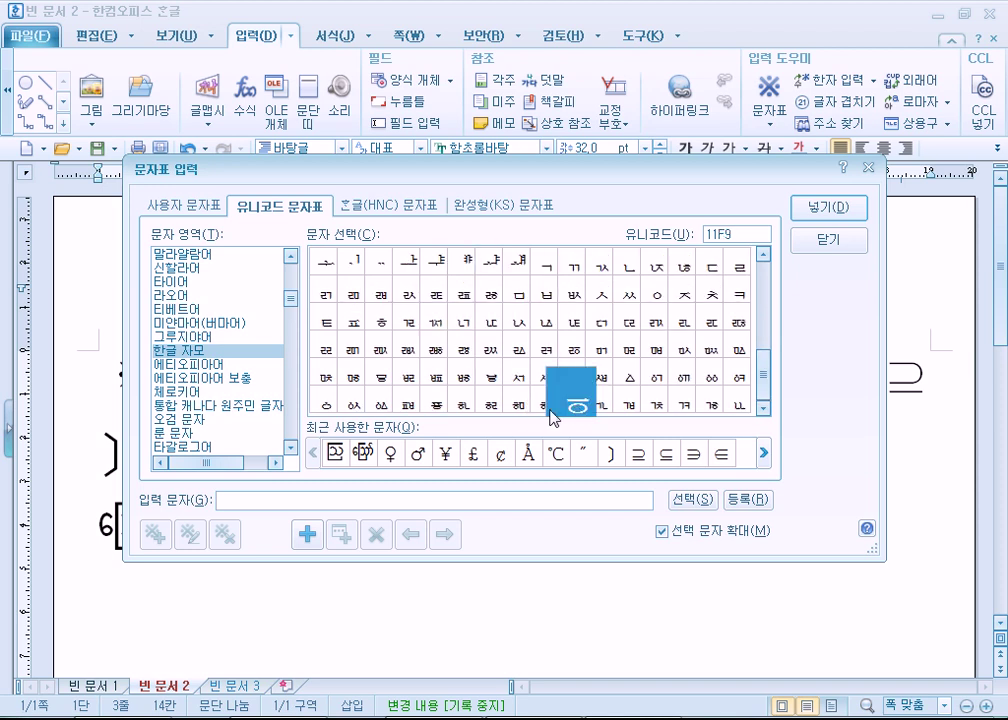
pyautogui.click(378, 405)
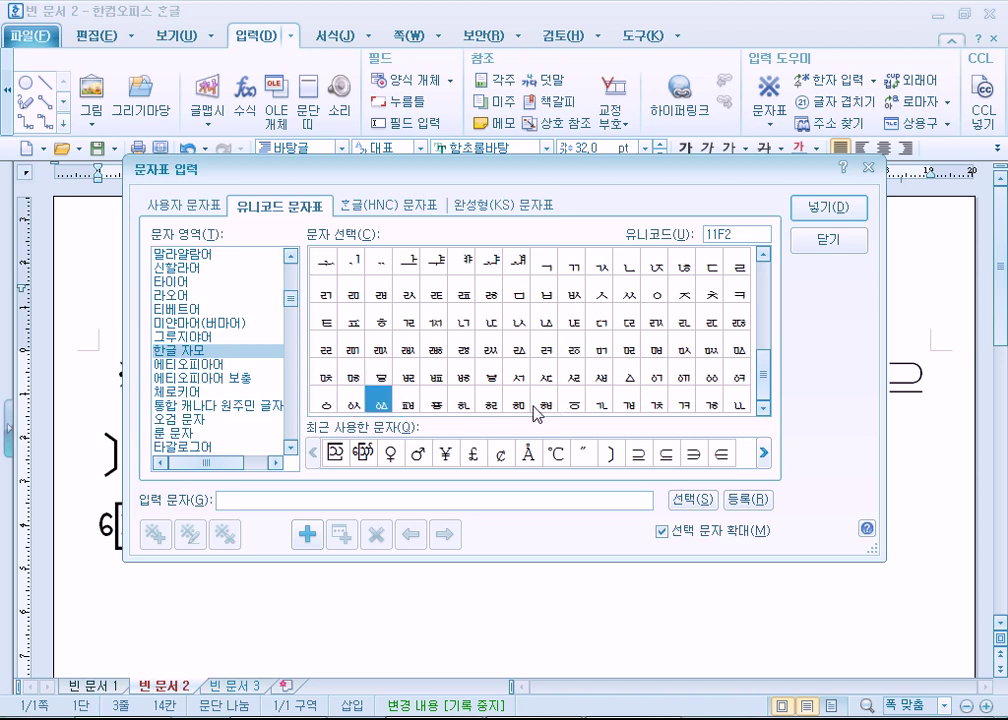
pyautogui.click(380, 373)
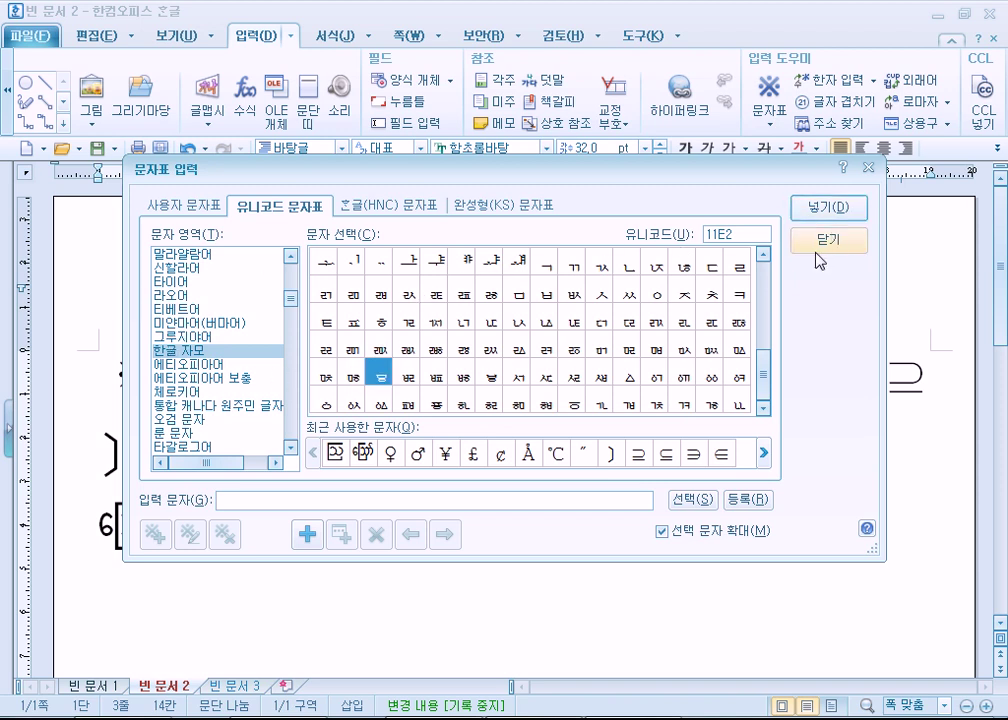
# - Browse the character areas of the 사용자 문자표, including 괄호문자 and 가타카나
pyautogui.click(181, 210)
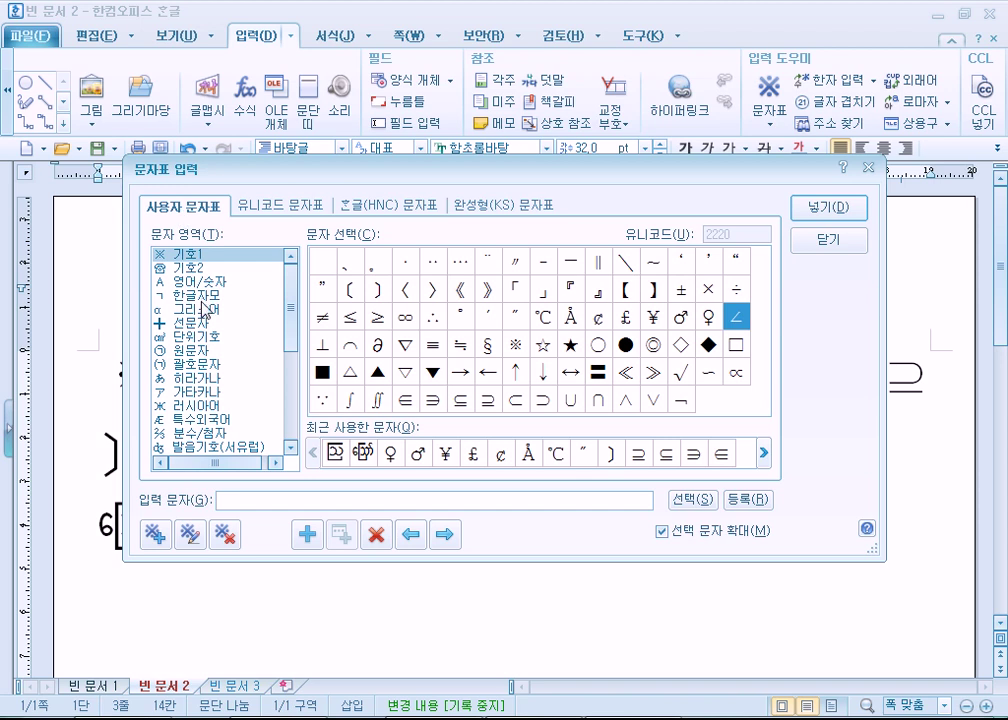
pyautogui.press('Down')
pyautogui.press('Down')
pyautogui.press('Down')
pyautogui.press('Down')
pyautogui.press('Down')
pyautogui.press('Down')
pyautogui.press('Down')
pyautogui.press('Down')
pyautogui.press('Down')
pyautogui.press('Down')
pyautogui.press('Down')
pyautogui.moveTo(205, 440); pyautogui.dragTo(185, 370)
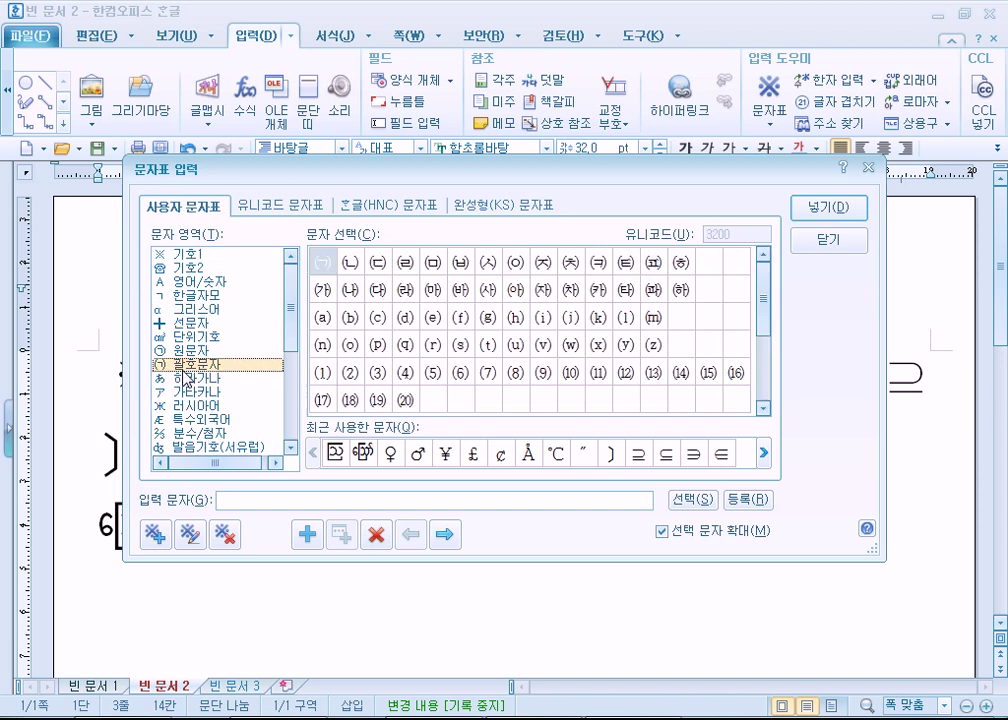
pyautogui.click(193, 394)
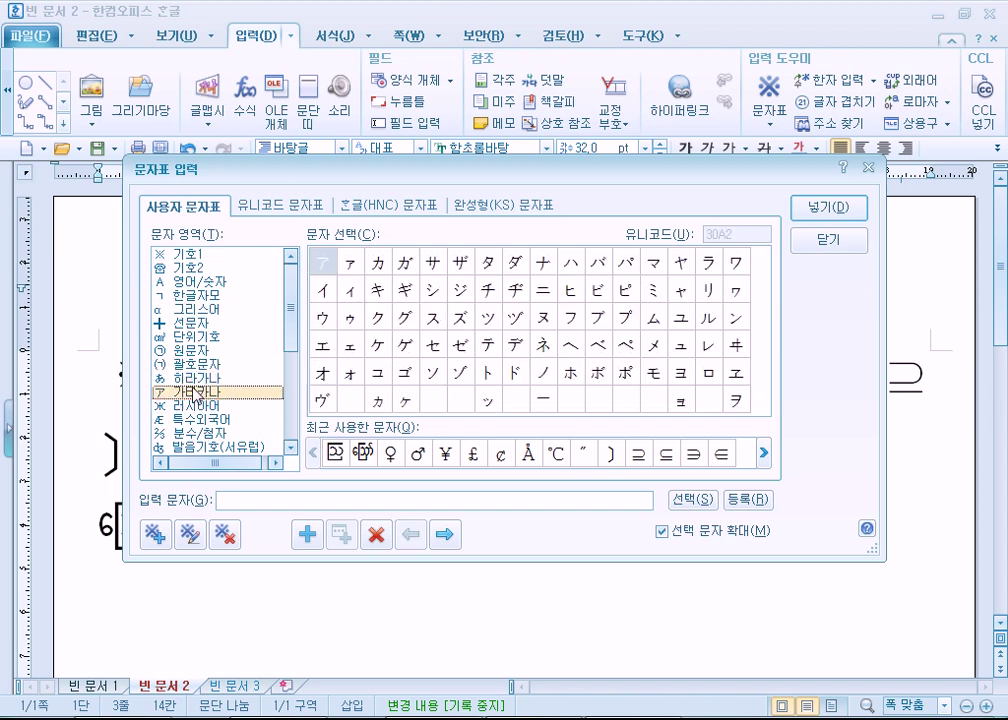
# - Insert the ▼ symbol from the 전각 기호(일반) area of the 한글(HNC) 문자표 at the end of the third line
pyautogui.click(390, 206)
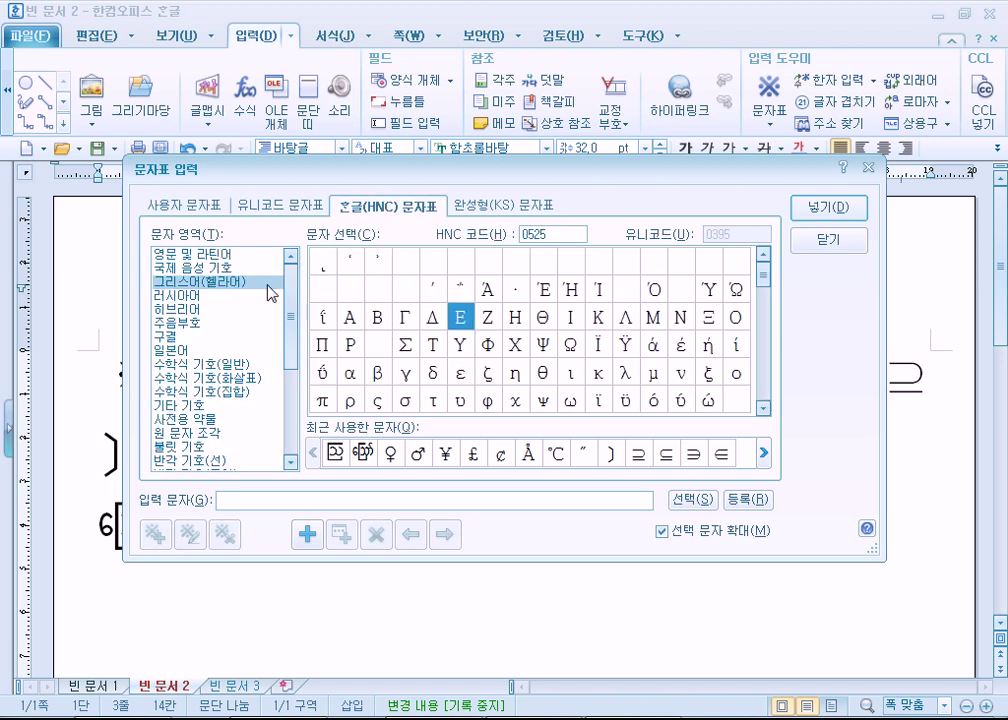
pyautogui.click(207, 404)
pyautogui.scroll(-2, 205, 390)
pyautogui.scroll(-2, 205, 390)
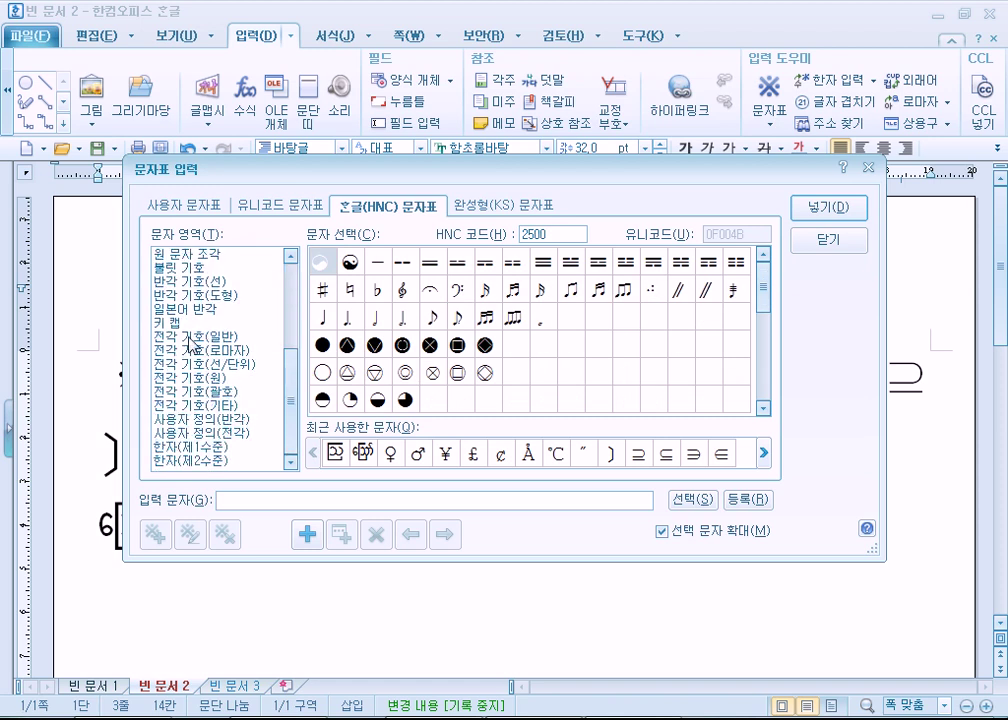
pyautogui.click(235, 337)
pyautogui.click(461, 372)
pyautogui.scroll(-3, 675, 382)
pyautogui.scroll(3, 675, 382)
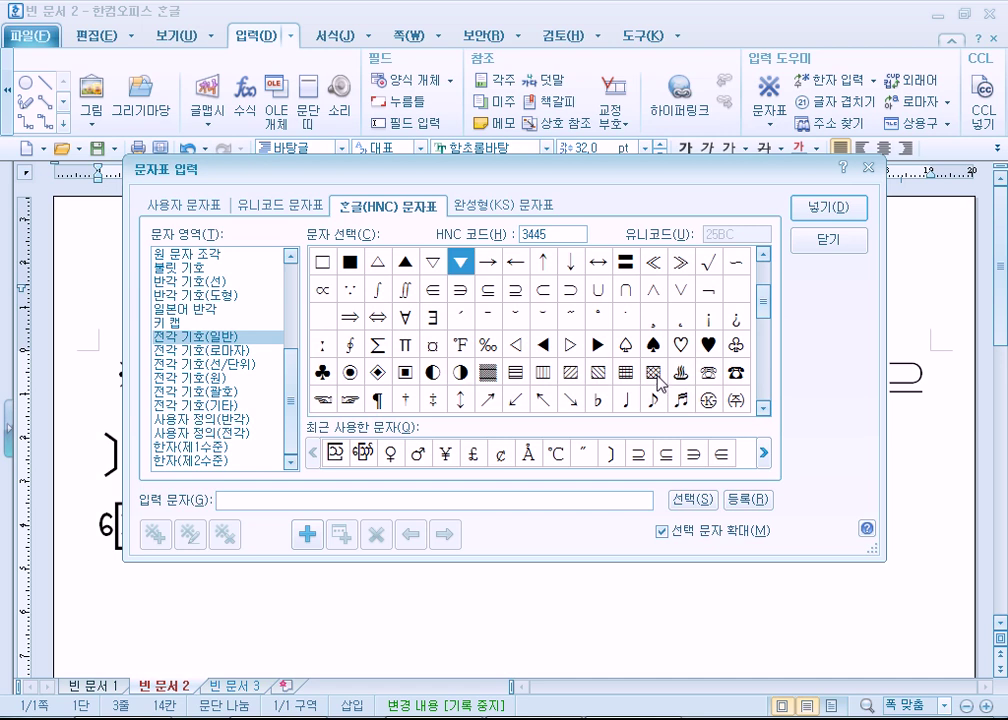
pyautogui.click(828, 208)
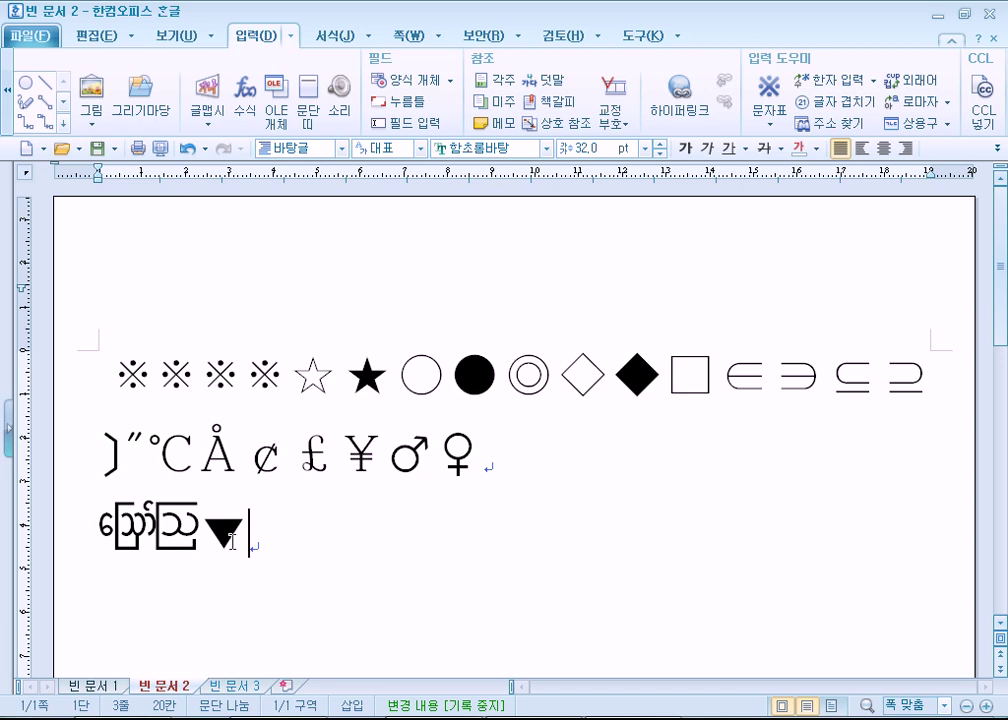
# - Write the Roman numerals I, II, III, IV, V and VI with plain Latin letters, each on its own line
pyautogui.press('Return')
pyautogui.write('ㅑ')
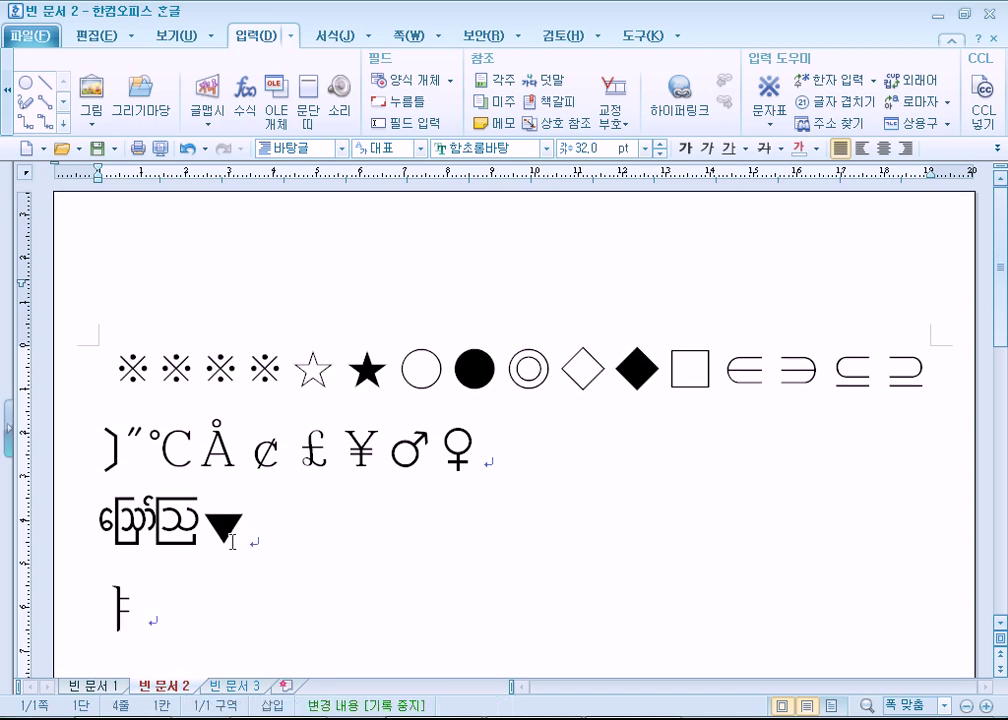
pyautogui.press('BackSpace')
pyautogui.write('I')
pyautogui.press('Return')
pyautogui.write('II')
pyautogui.press('Return')
pyautogui.write('III')
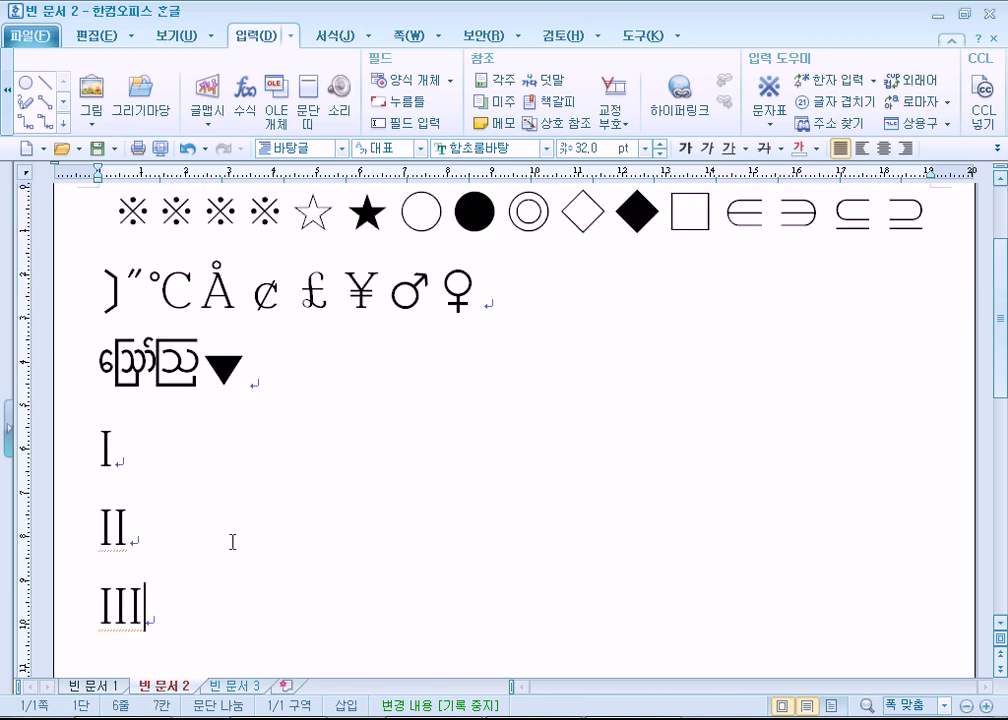
pyautogui.press('Return')
pyautogui.write('IV')
pyautogui.press('Return')
pyautogui.write('V')
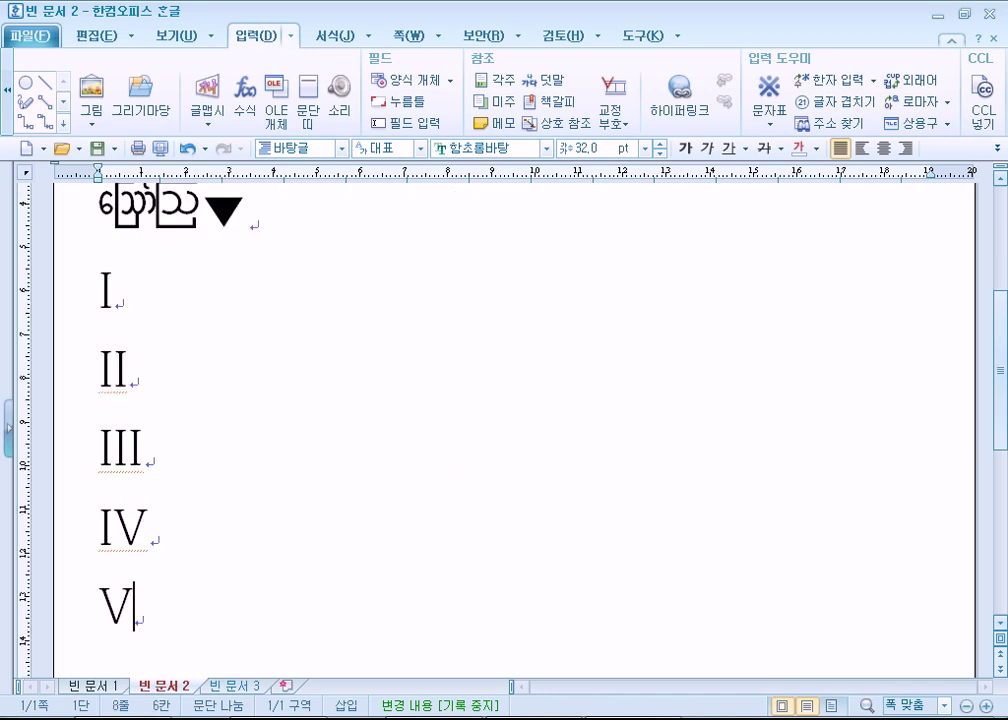
pyautogui.press('Return')
pyautogui.write('VI')
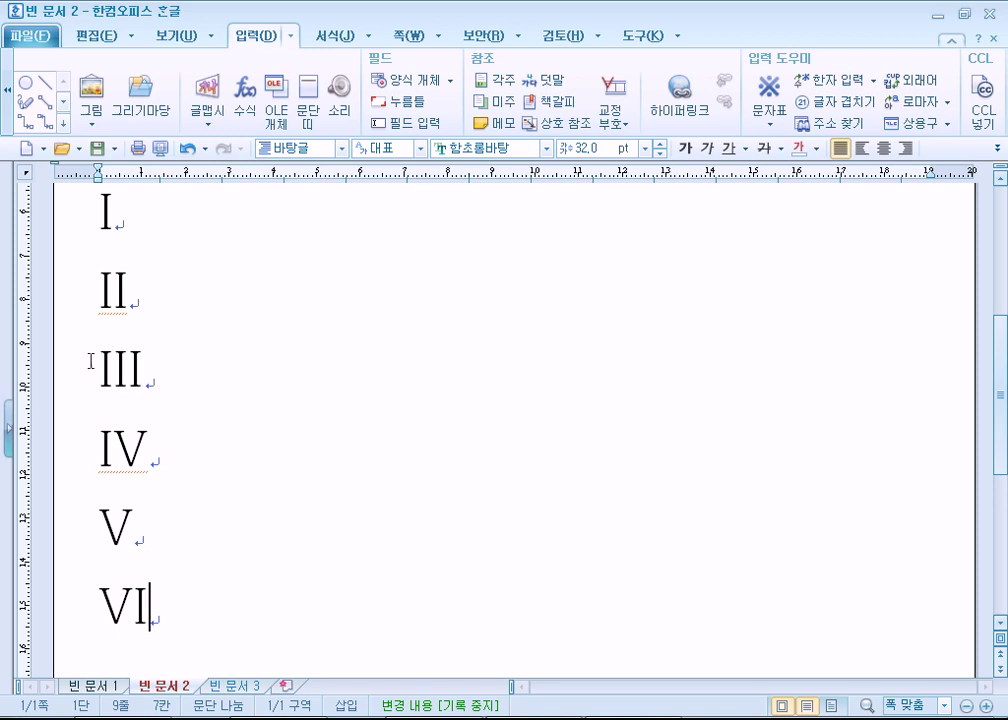
# - Highlight the typed numerals I, II and III one by one to compare their widths
pyautogui.moveTo(99, 362); pyautogui.dragTo(142, 364)
pyautogui.moveTo(95, 230); pyautogui.dragTo(117, 214)
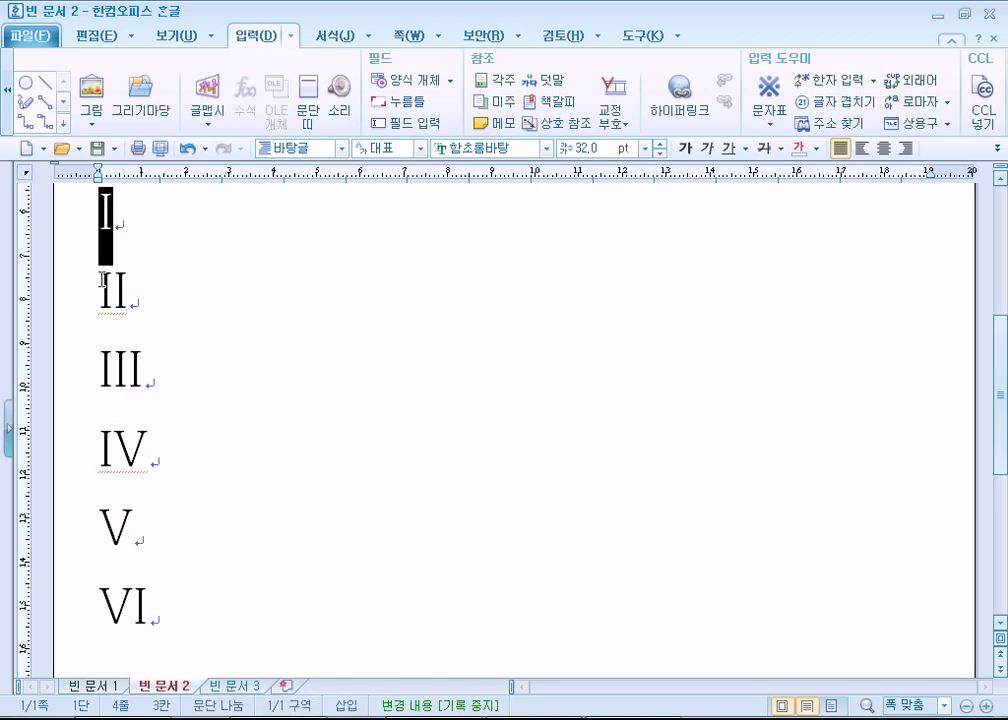
pyautogui.moveTo(97, 285); pyautogui.dragTo(140, 288)
pyautogui.moveTo(103, 362); pyautogui.dragTo(148, 373)
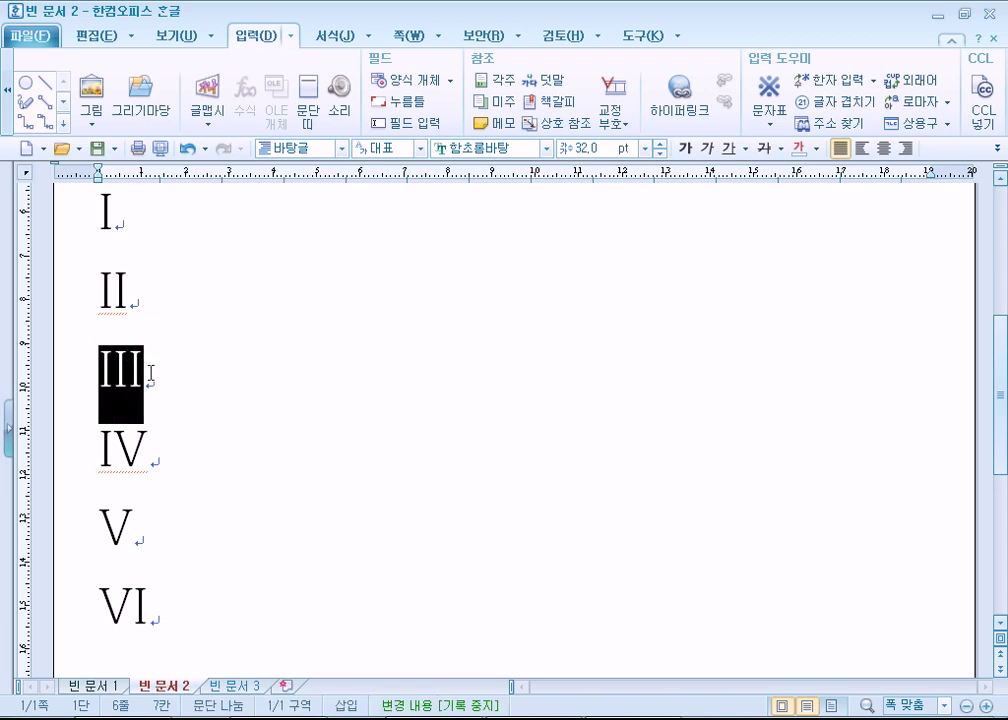
pyautogui.click(133, 281)
pyautogui.scroll(3, 124, 263)
pyautogui.scroll(-3, 140, 304)
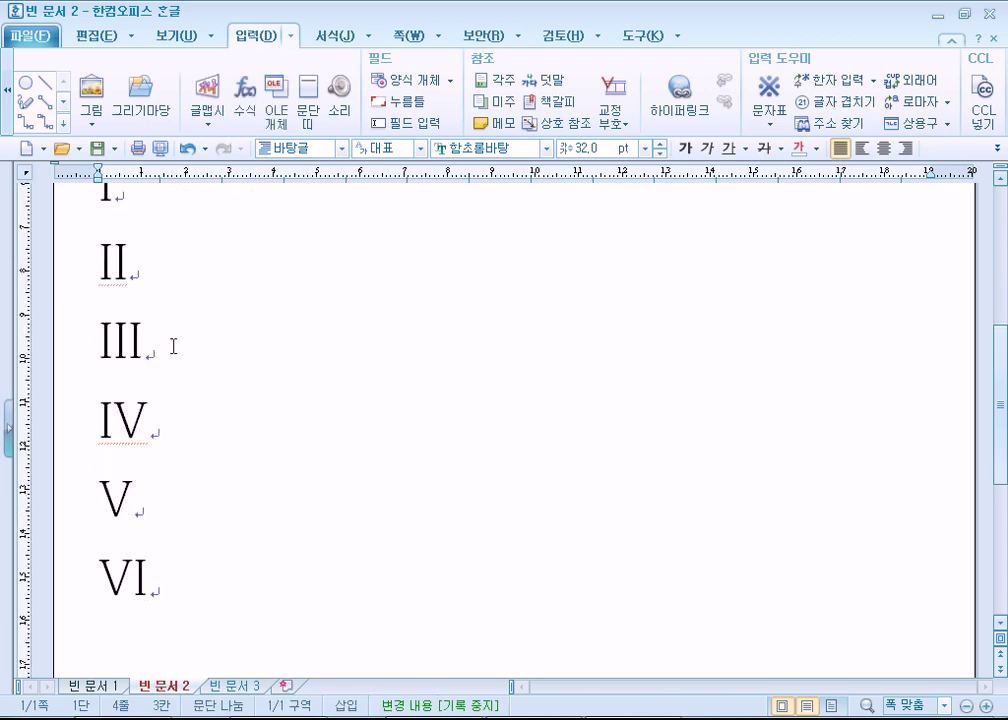
# - Add a gap after VI and insert the single-character Ⅲ from the 전각 기호(로마자) area of the 한글(HNC) 문자표
pyautogui.click(172, 580)
pyautogui.press('Tab')
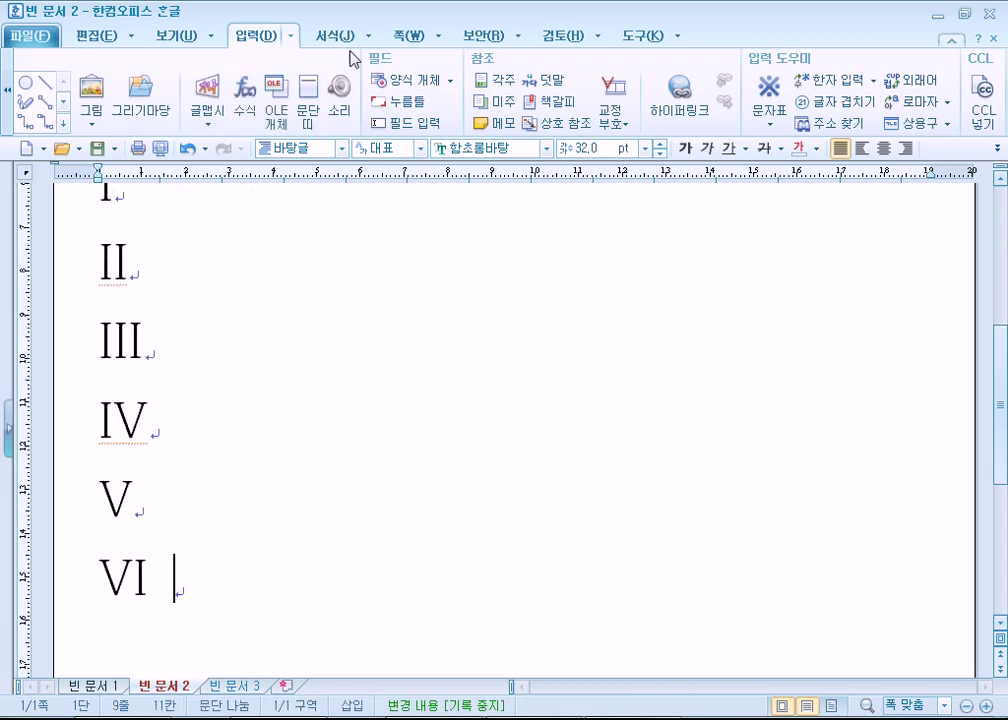
pyautogui.hotkey('ctrl', 'F10')
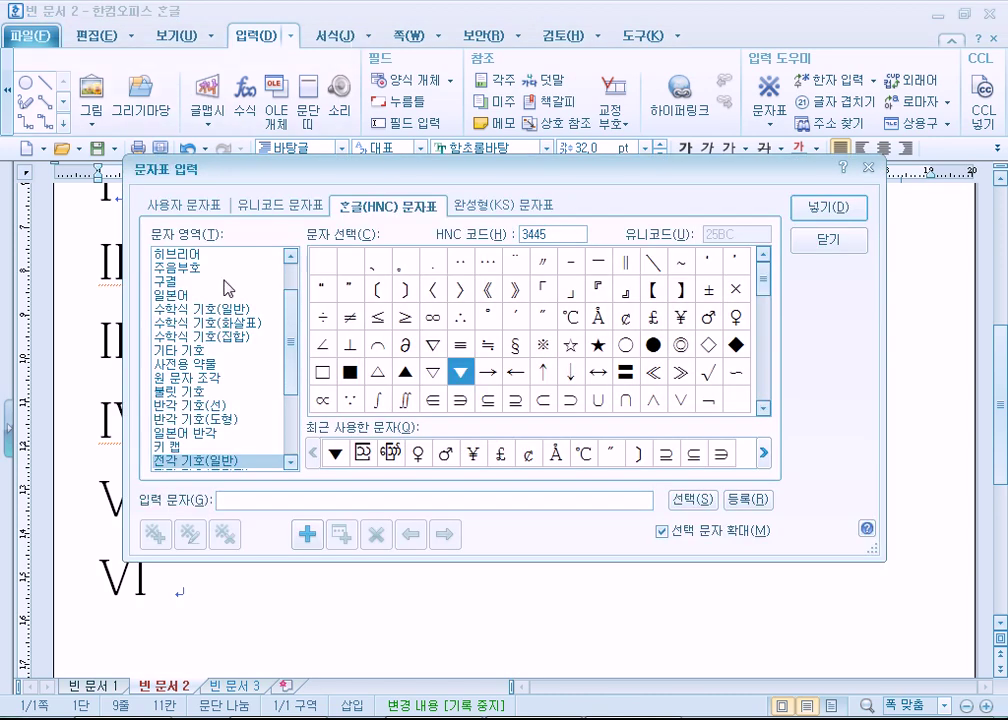
pyautogui.moveTo(295, 337); pyautogui.dragTo(312, 405)
pyautogui.click(272, 351)
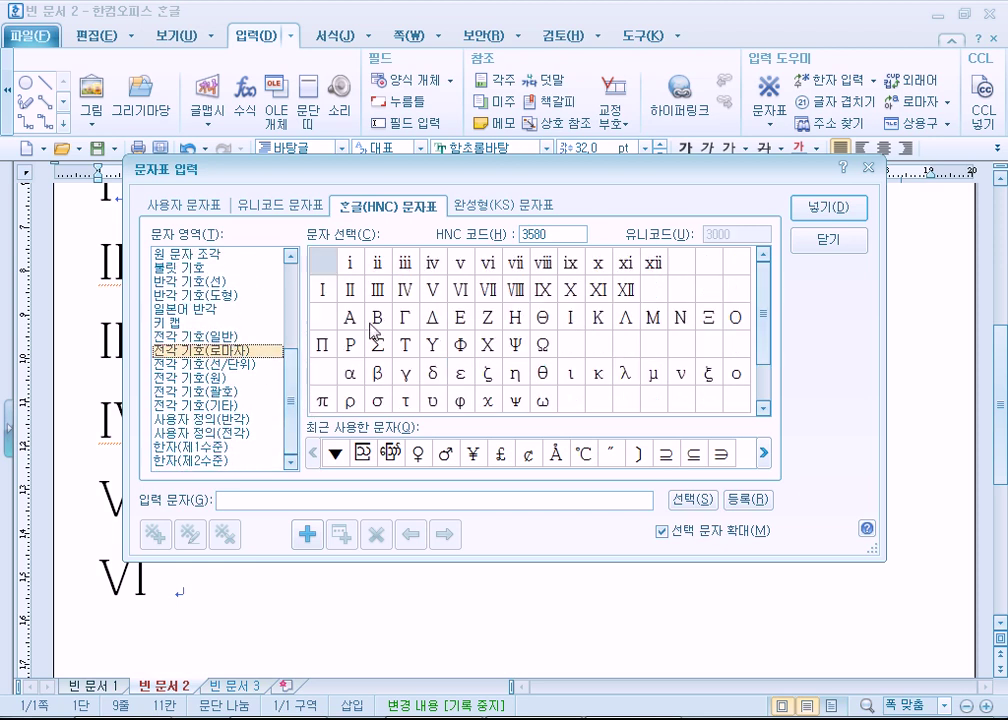
pyautogui.click(403, 263)
pyautogui.scroll(-1, 383, 360)
pyautogui.scroll(1, 383, 365)
pyautogui.click(349, 290)
pyautogui.click(405, 290)
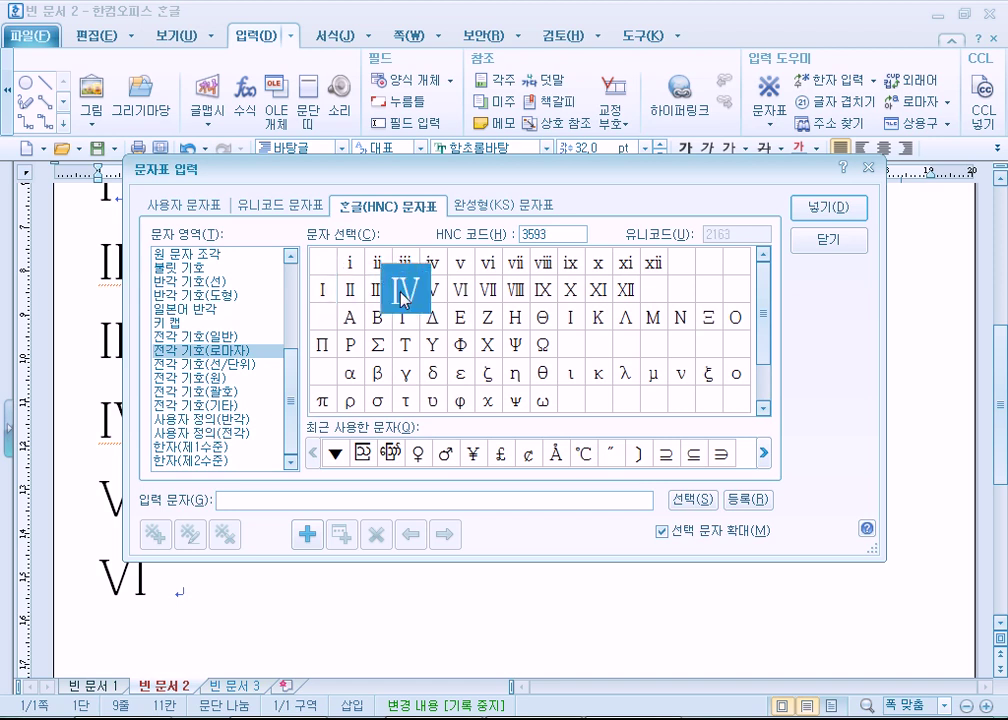
pyautogui.click(381, 292)
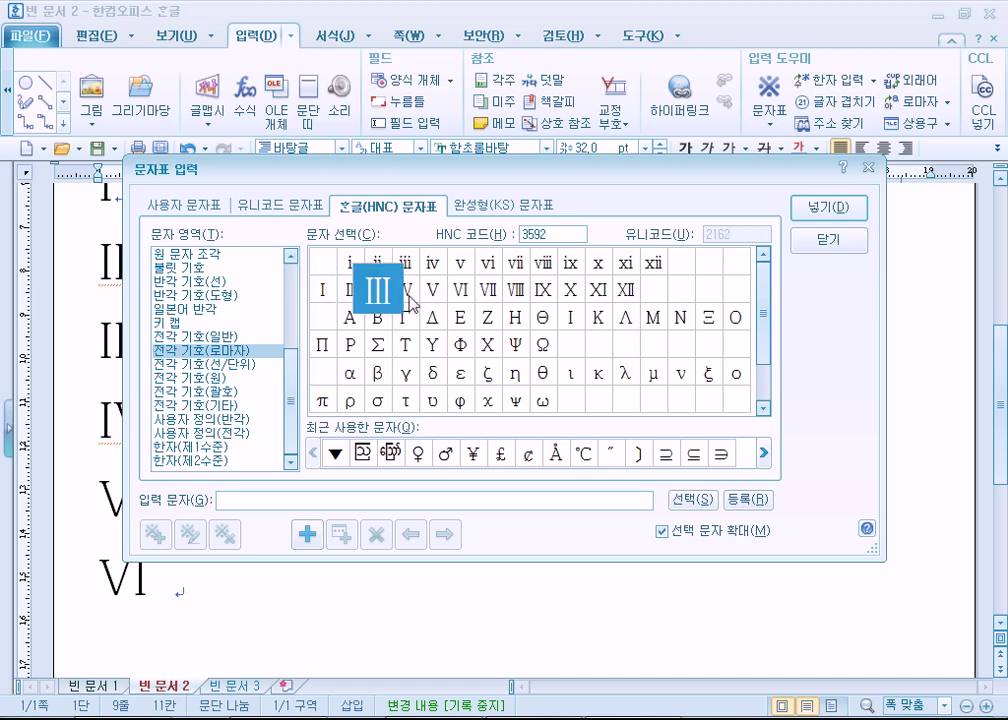
pyautogui.click(827, 208)
# - Insert the single-character Ⅰ from the same 로마자 area right after the Ⅲ
pyautogui.hotkey('ctrl', 'F10')
pyautogui.press('Left')
pyautogui.press('Left')
pyautogui.click(827, 209)
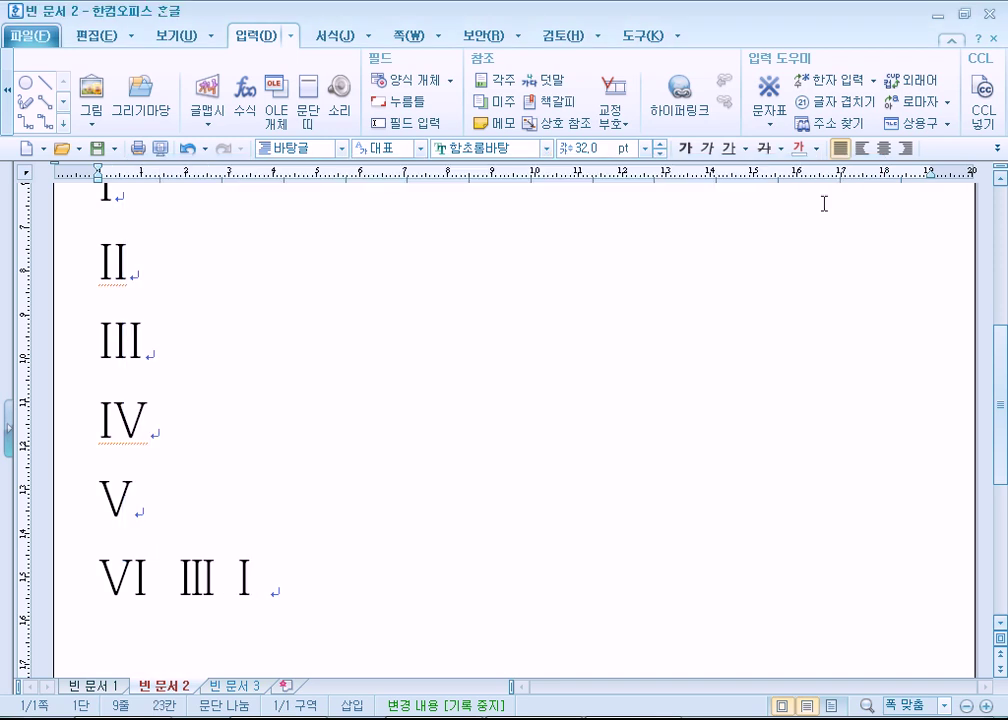
# - Move the inserted Ⅲ and Ⅰ characters onto separate lines below VI
pyautogui.click(177, 578)
pyautogui.press('Return')
pyautogui.click(148, 600)
pyautogui.press('Return')
# - Highlight the inserted Ⅲ and Ⅰ and the typed III to compare the widths of symbol and letter numerals
pyautogui.click(182, 596)
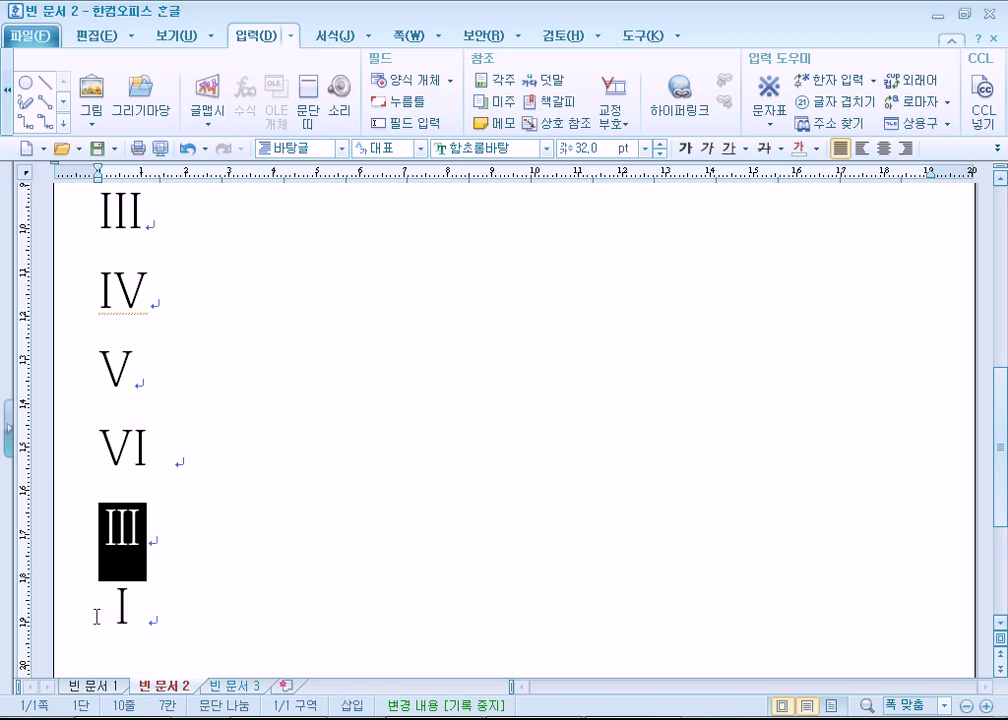
pyautogui.moveTo(101, 603); pyautogui.dragTo(143, 604)
pyautogui.scroll(1, 92, 270)
pyautogui.moveTo(66, 180); pyautogui.dragTo(144, 274)
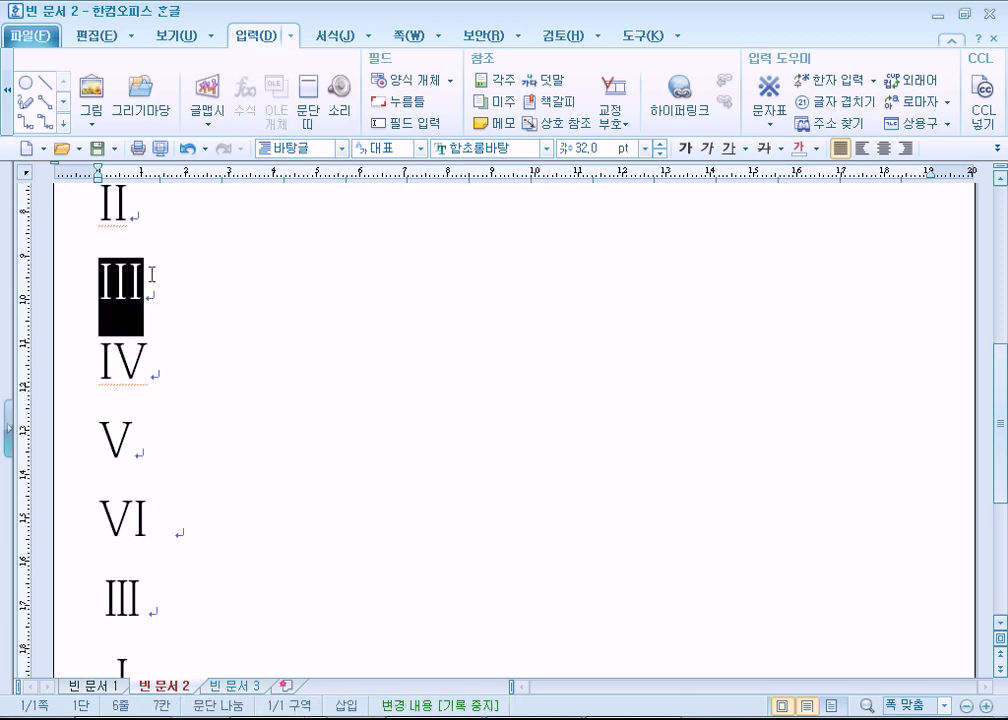
pyautogui.scroll(-2, 150, 275)
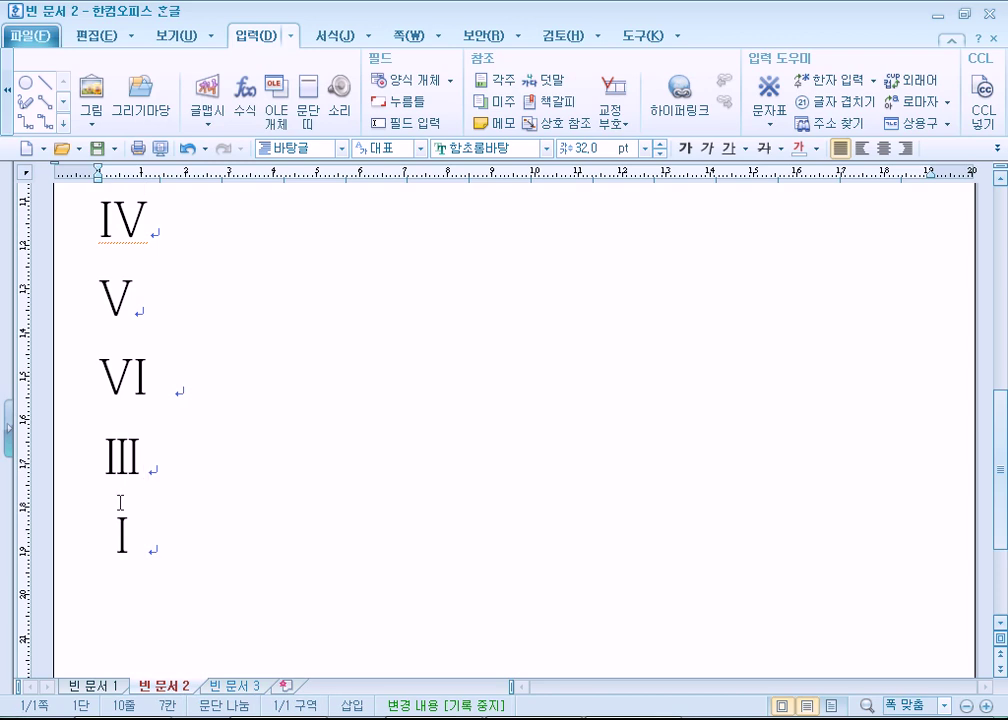
pyautogui.click(192, 572)
# - Delete the entire content of the document
pyautogui.scroll(3, 277, 505)
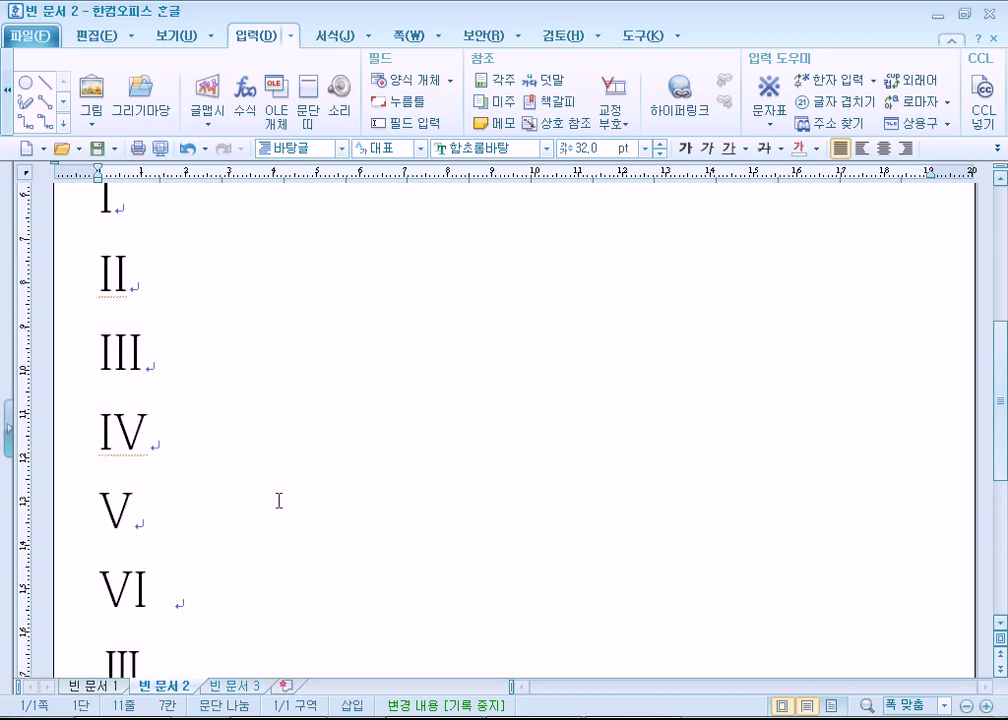
pyautogui.scroll(5, 279, 500)
pyautogui.hotkey('ctrl', 'a')
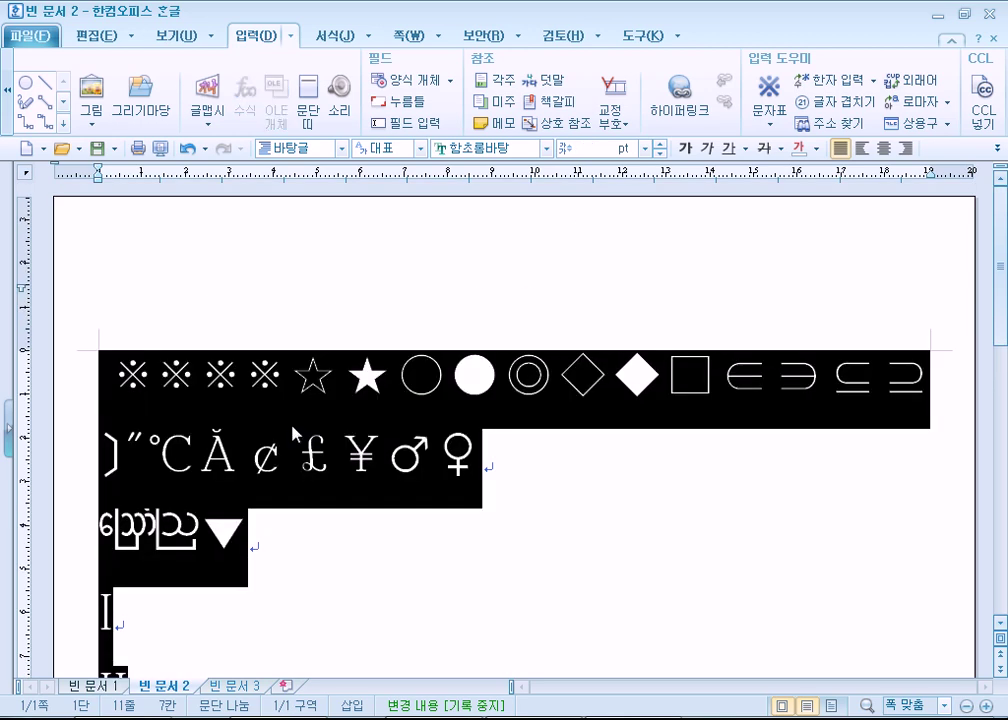
pyautogui.press('Delete')
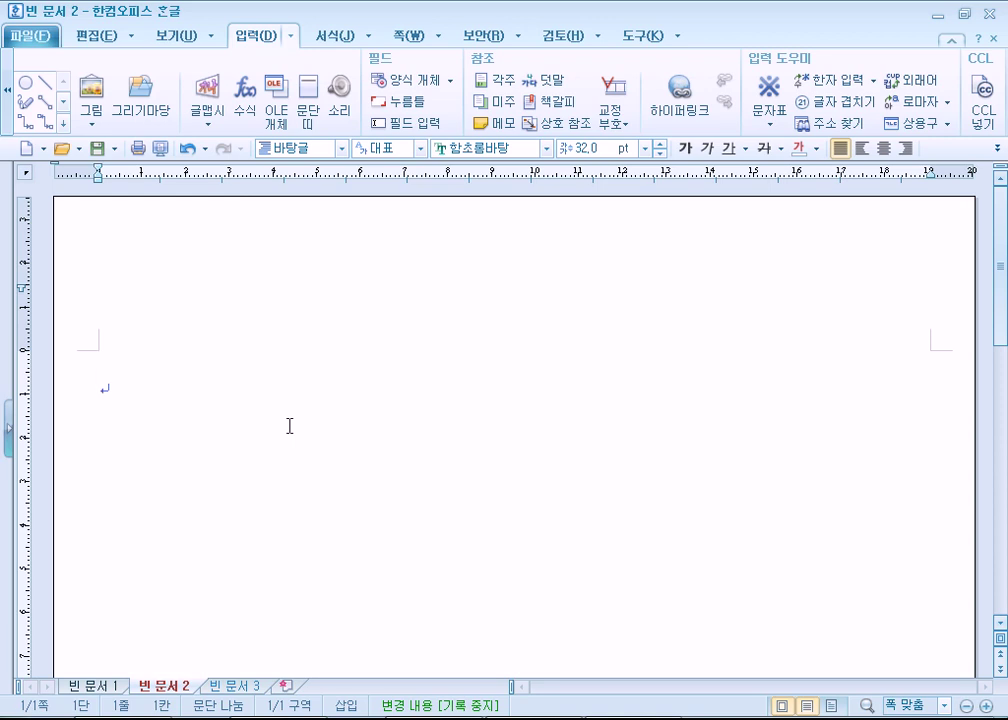
# - Write the sentence beginning "다음 성별을 선택하세" on the first line
pyautogui.write('다음 ')
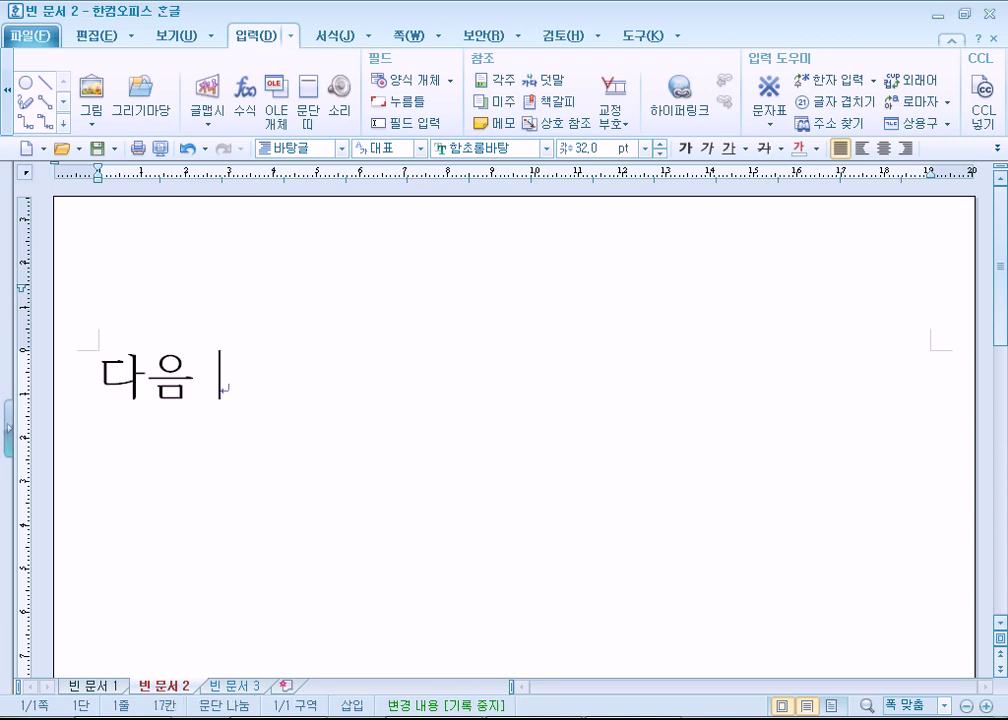
pyautogui.write('성별을 선택하세')
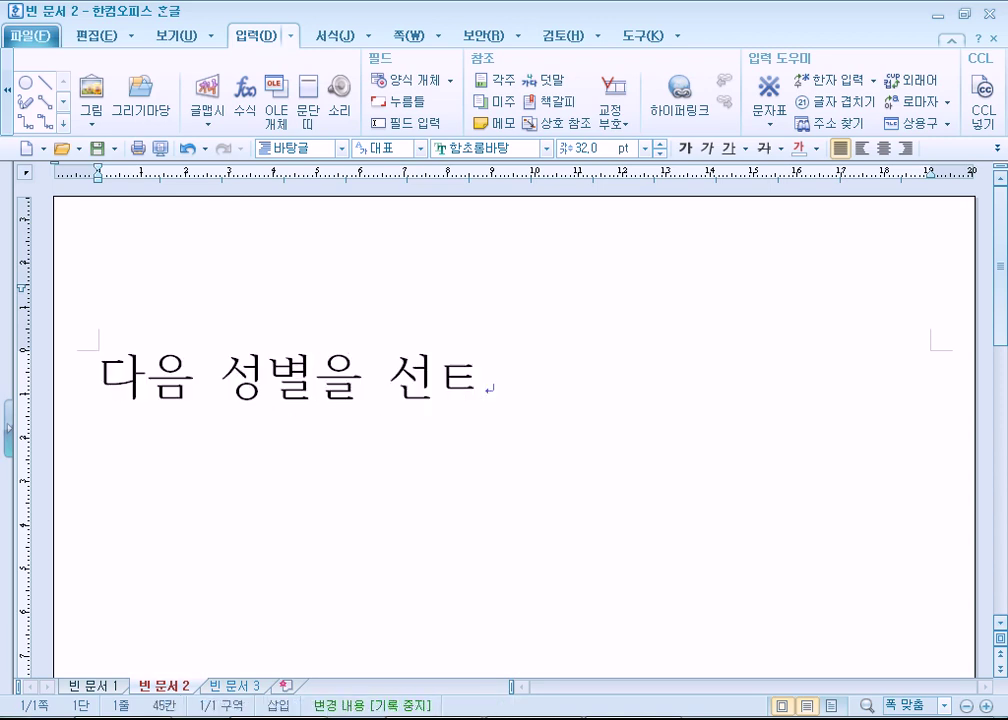
# - Complete the question line as 다음 성별을 선택하세요 and insert two □ full-width symbols on the line below it
pyautogui.write('요')
pyautogui.press('Return')
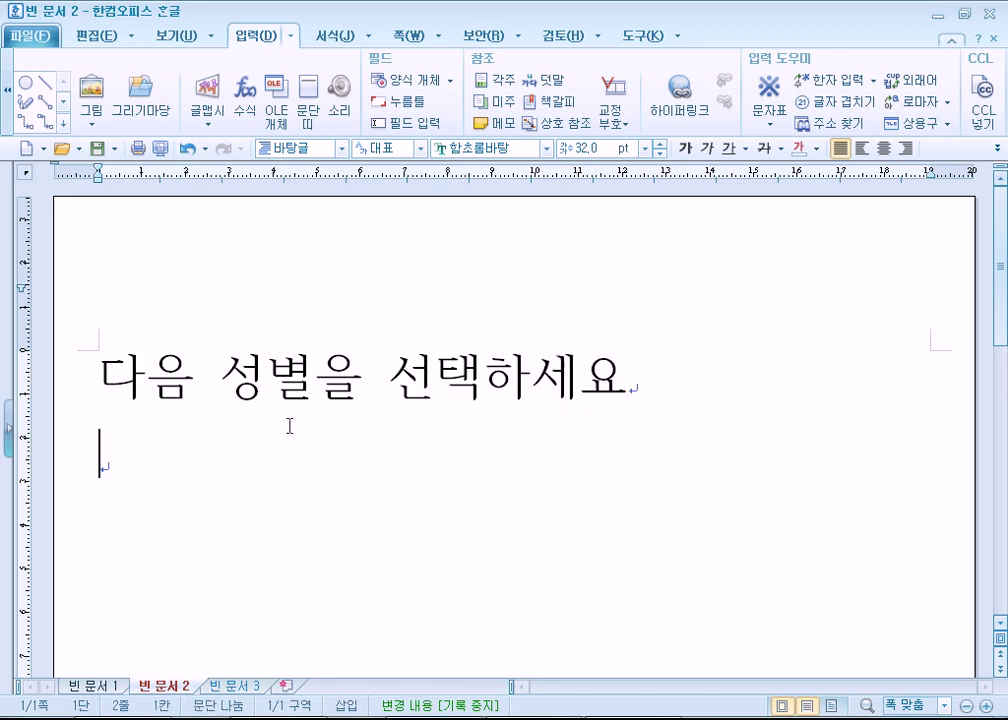
pyautogui.hotkey('ctrl', 'F10')
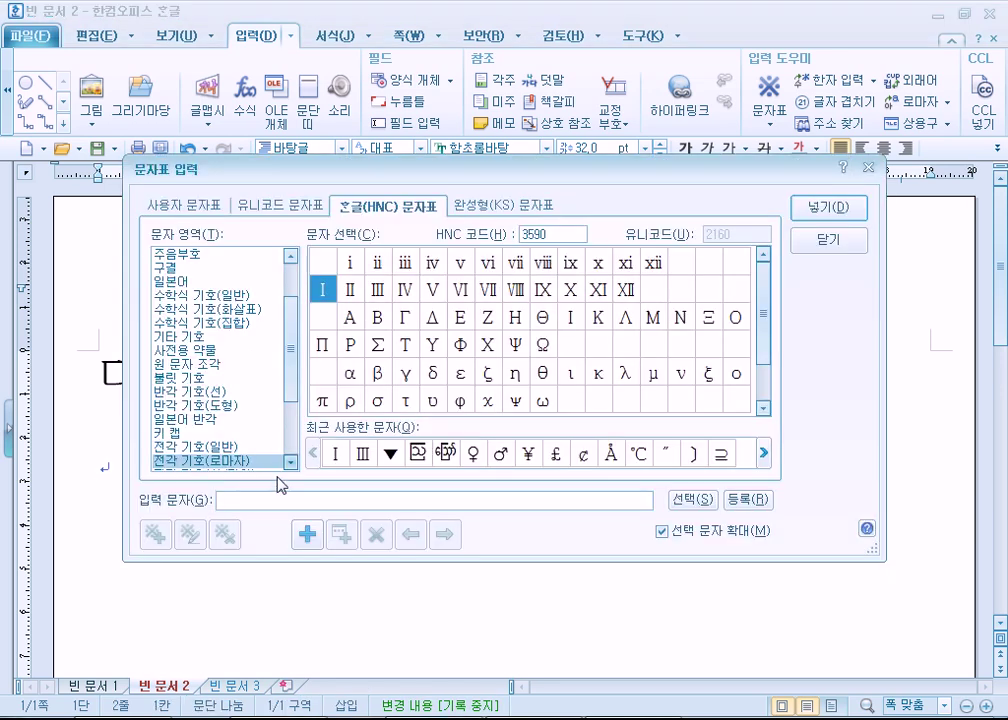
pyautogui.click(262, 434)
pyautogui.click(244, 447)
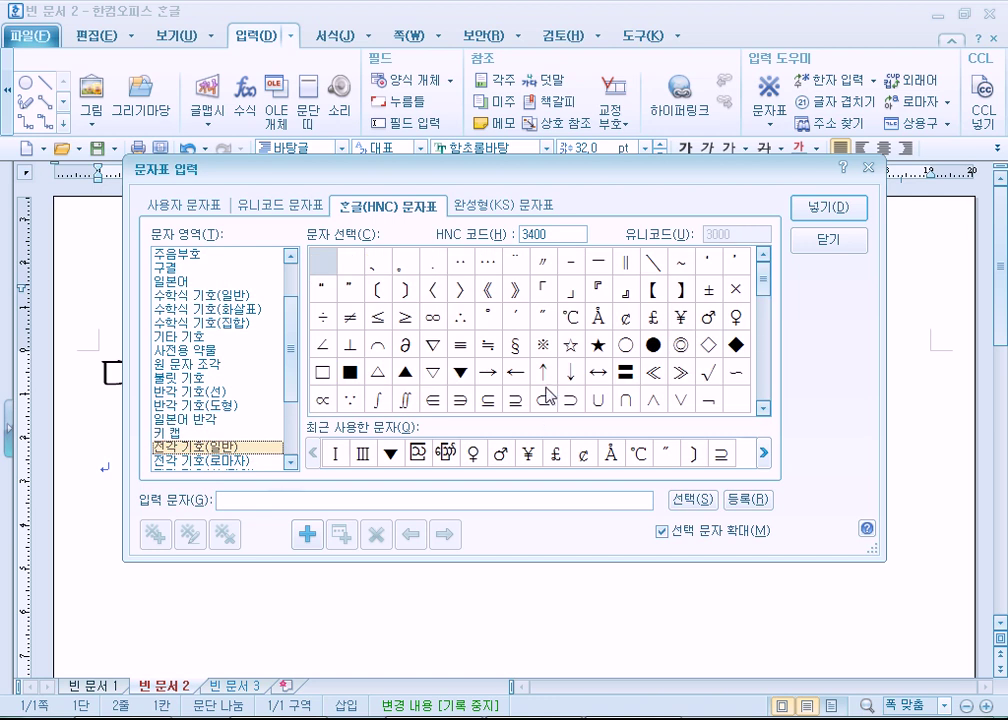
pyautogui.click(322, 375)
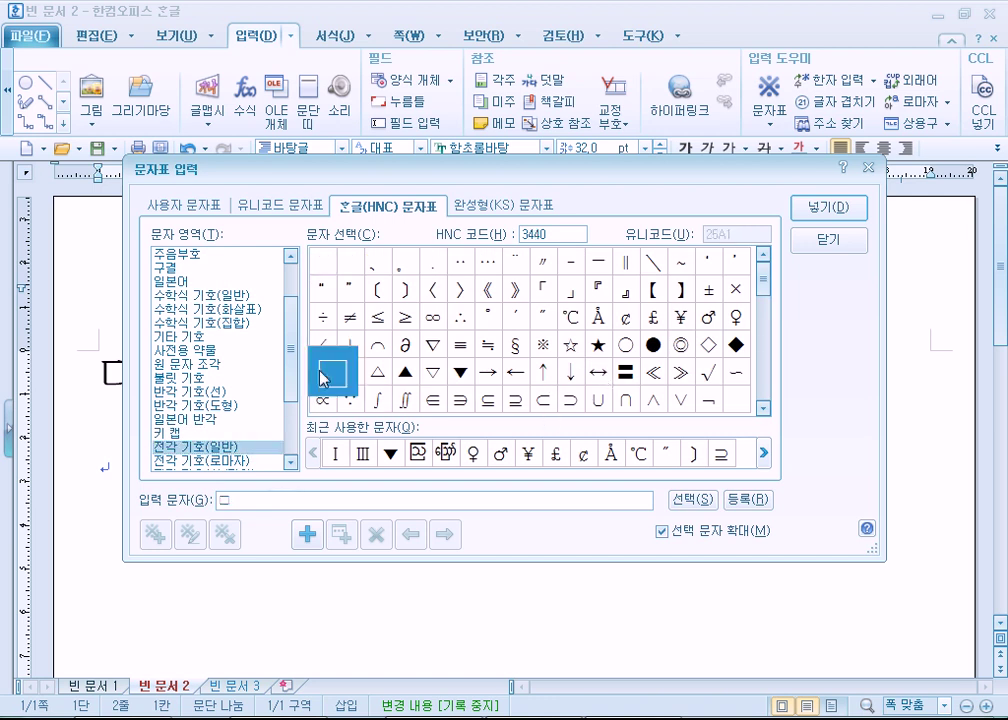
pyautogui.click(835, 208)
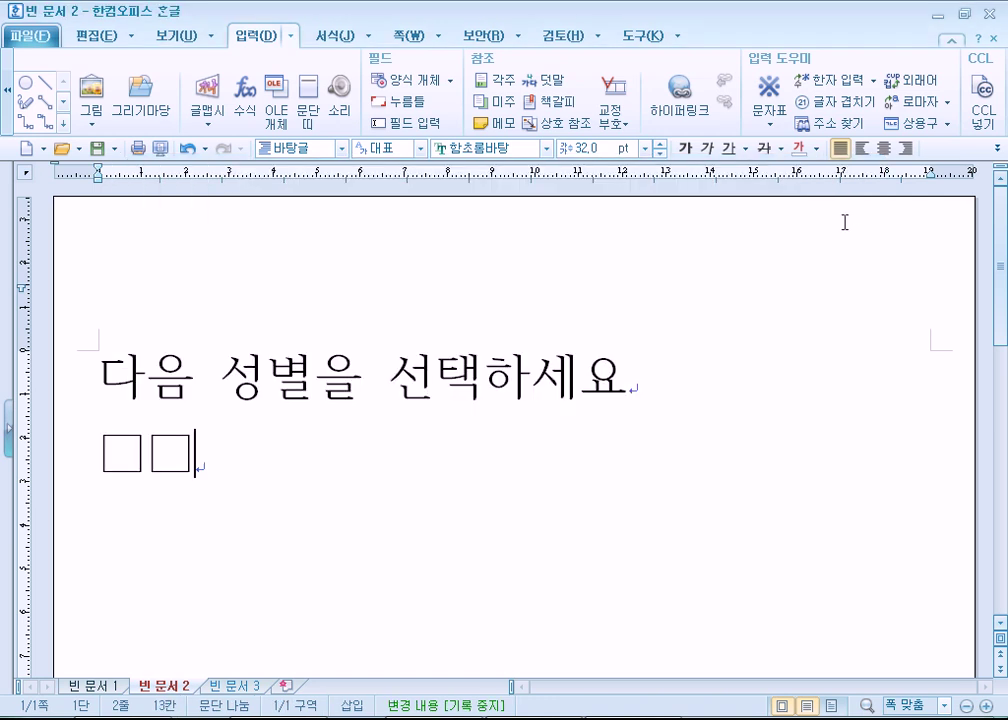
# - Label the two squares so the line reads 남성□, 여성□, and start a new line after it
pyautogui.press('Home')
pyautogui.write('남성')
pyautogui.press('Right')
pyautogui.write(', 여성')
pyautogui.press('End')
pyautogui.press('Return')
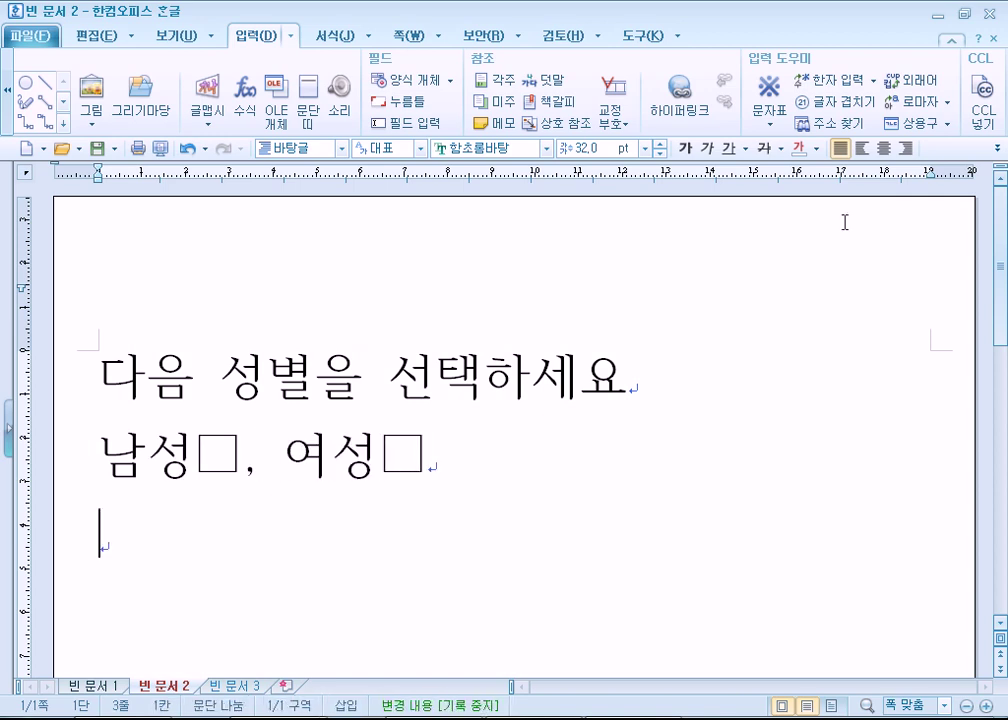
# - Look through the user, Unicode and HNC character tables for a check mark symbol, and close the character map without inserting anything
pyautogui.click(206, 455)
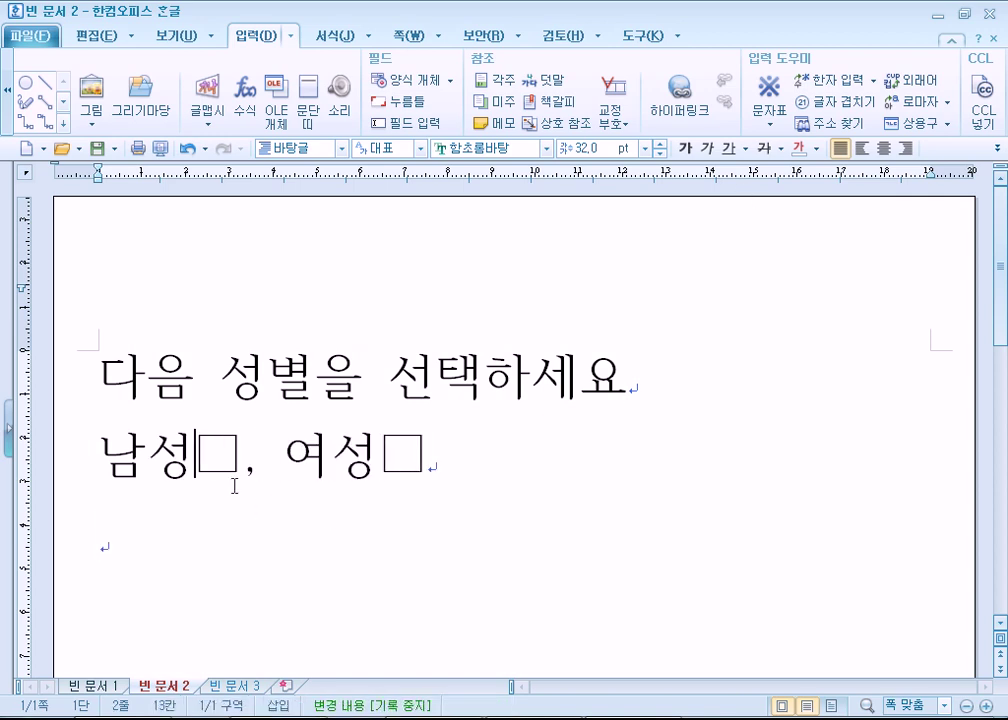
pyautogui.click(104, 556)
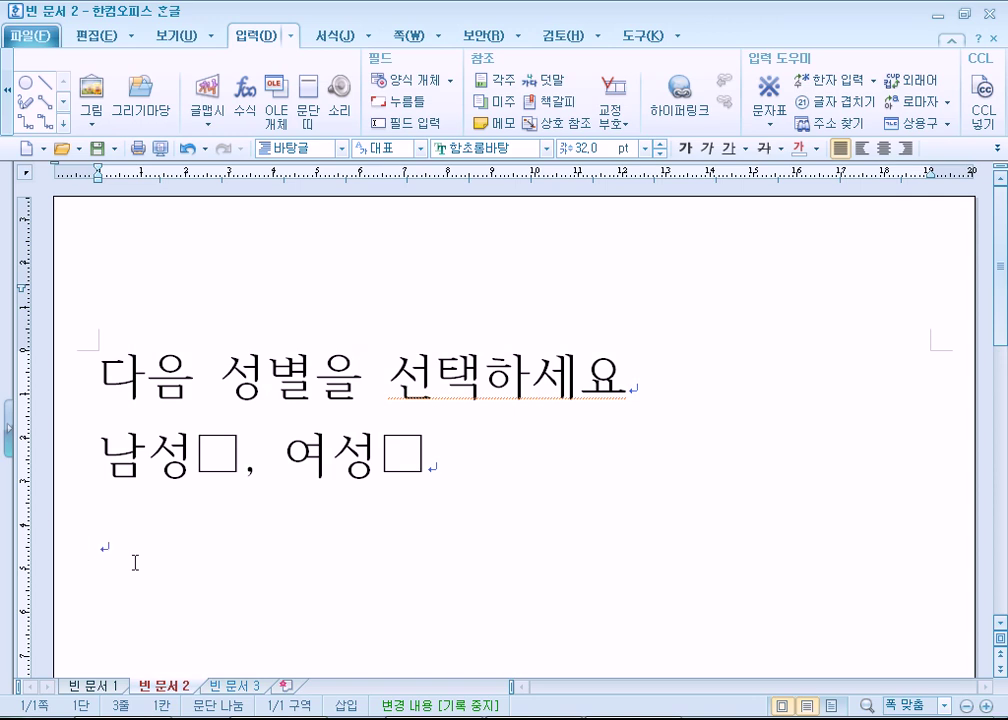
pyautogui.hotkey('ctrl', 'F10')
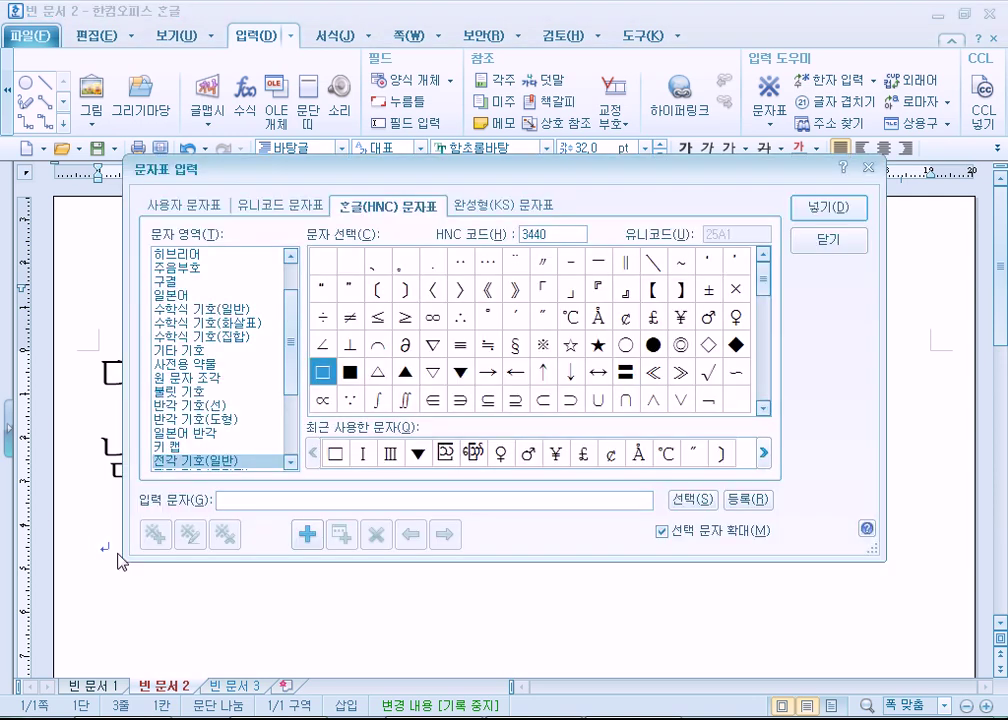
pyautogui.click(272, 208)
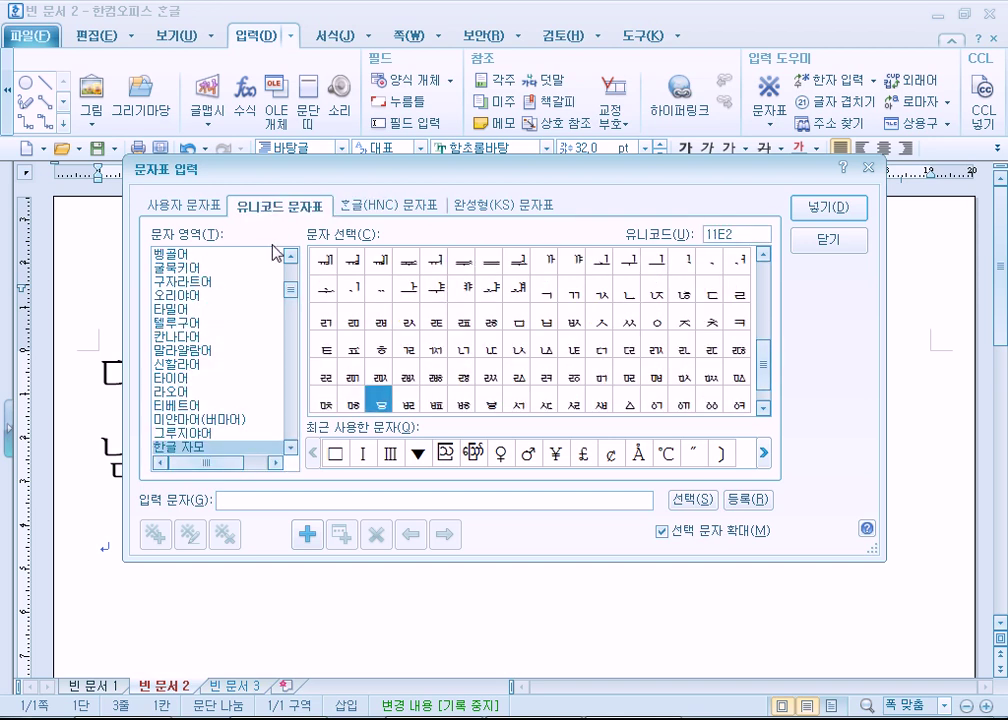
pyautogui.click(189, 207)
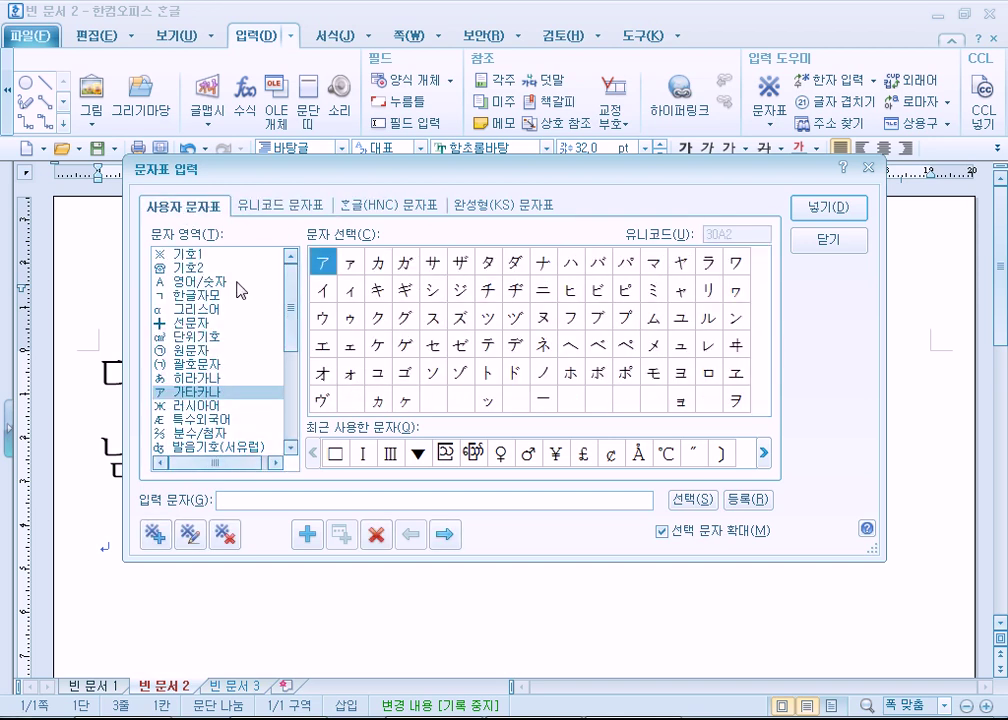
pyautogui.click(360, 206)
pyautogui.click(612, 403)
pyautogui.scroll(-5, 607, 405)
pyautogui.scroll(3, 612, 405)
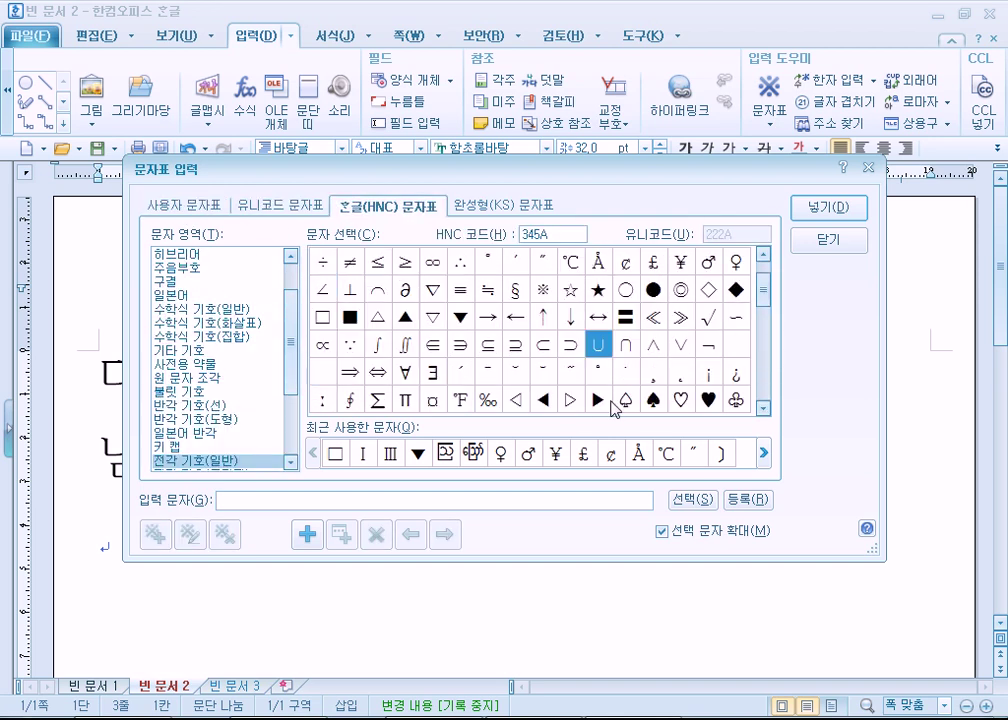
pyautogui.click(713, 323)
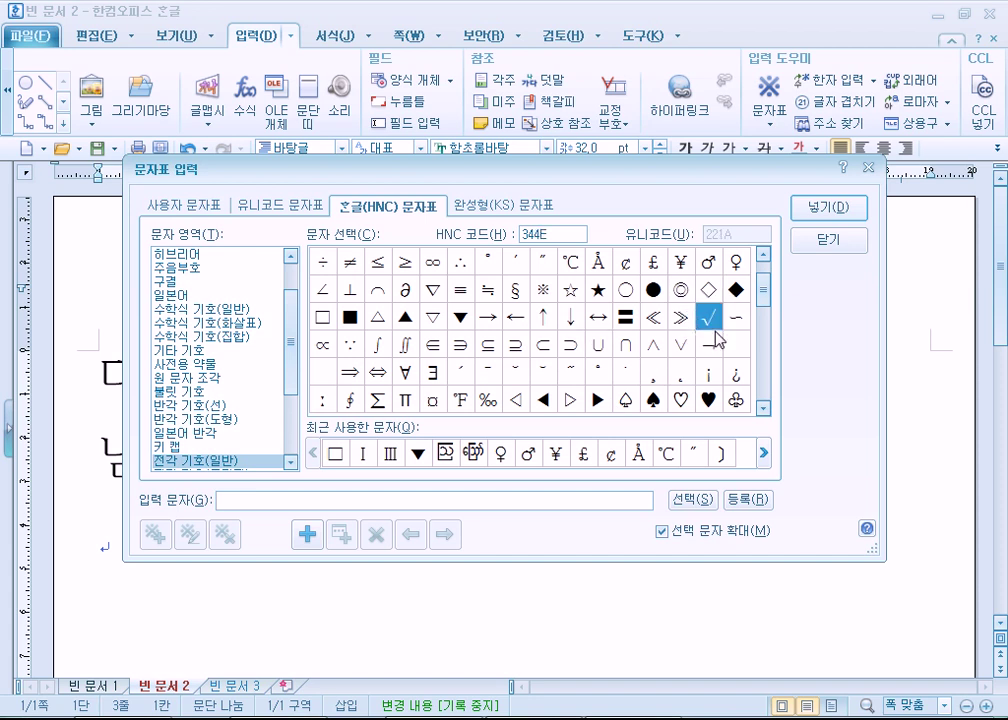
pyautogui.moveTo(716, 327)
pyautogui.moveTo(556, 173); pyautogui.dragTo(810, 131)
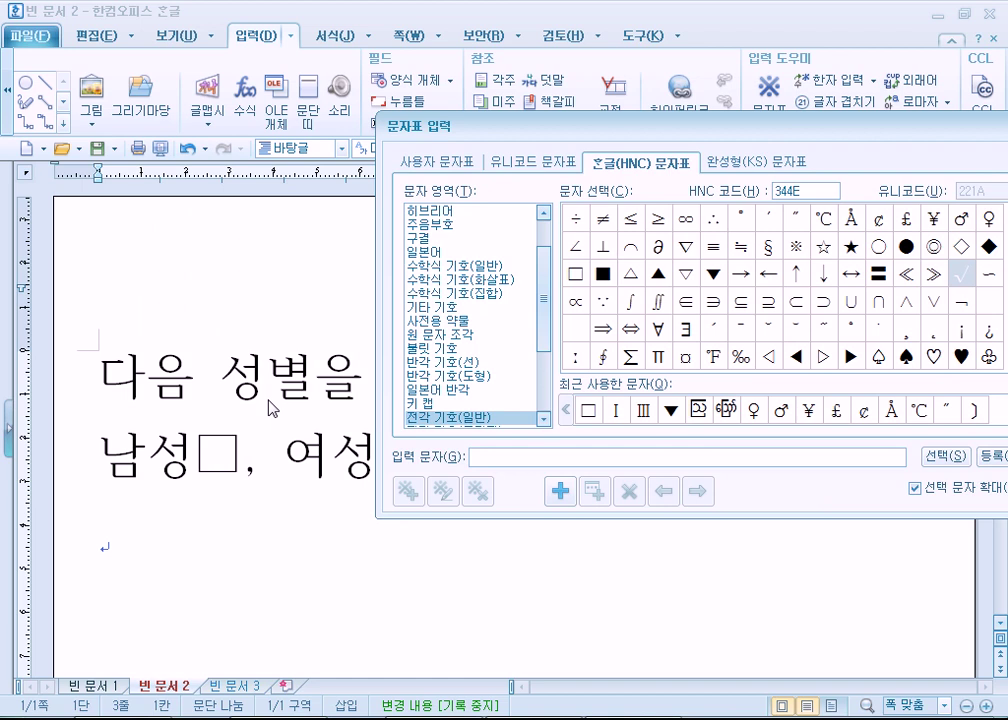
pyautogui.moveTo(606, 132); pyautogui.dragTo(330, 85)
pyautogui.click(806, 151)
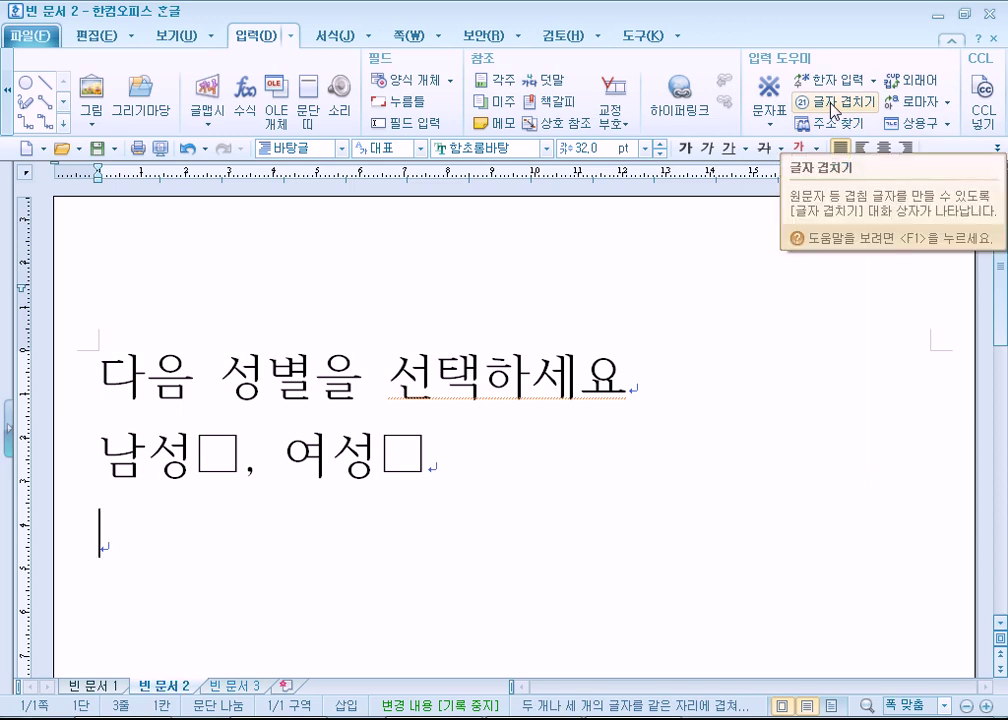
# - Start a character overlap in front of the square after 남성, with the characters overlapping each other (글자끼리 겹치기)
pyautogui.click(200, 457)
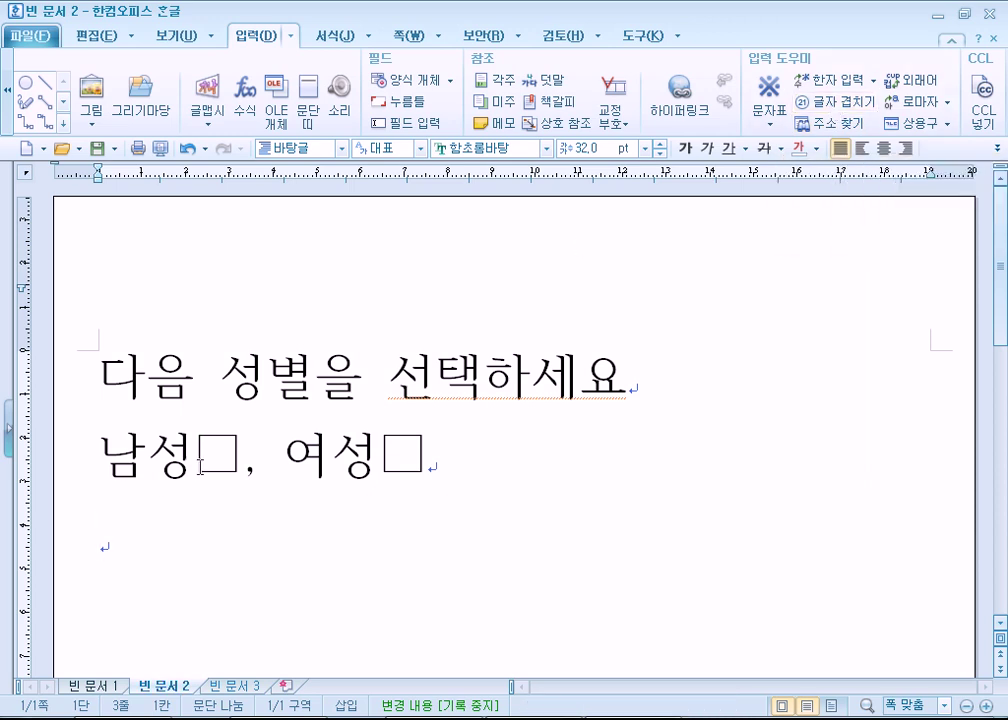
pyautogui.click(852, 108)
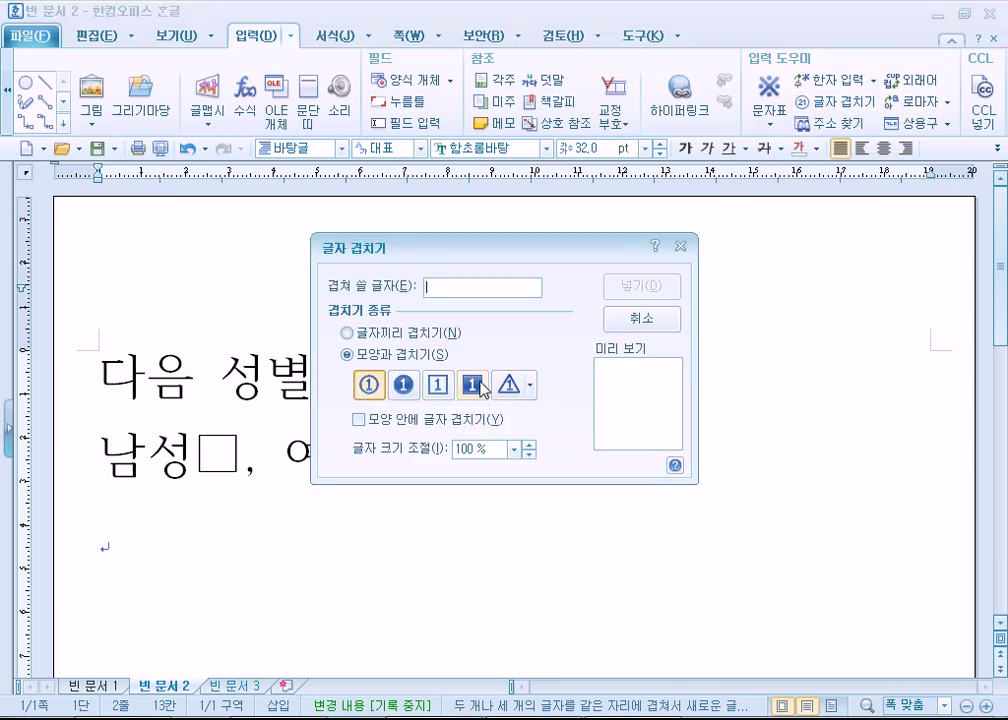
pyautogui.click(424, 338)
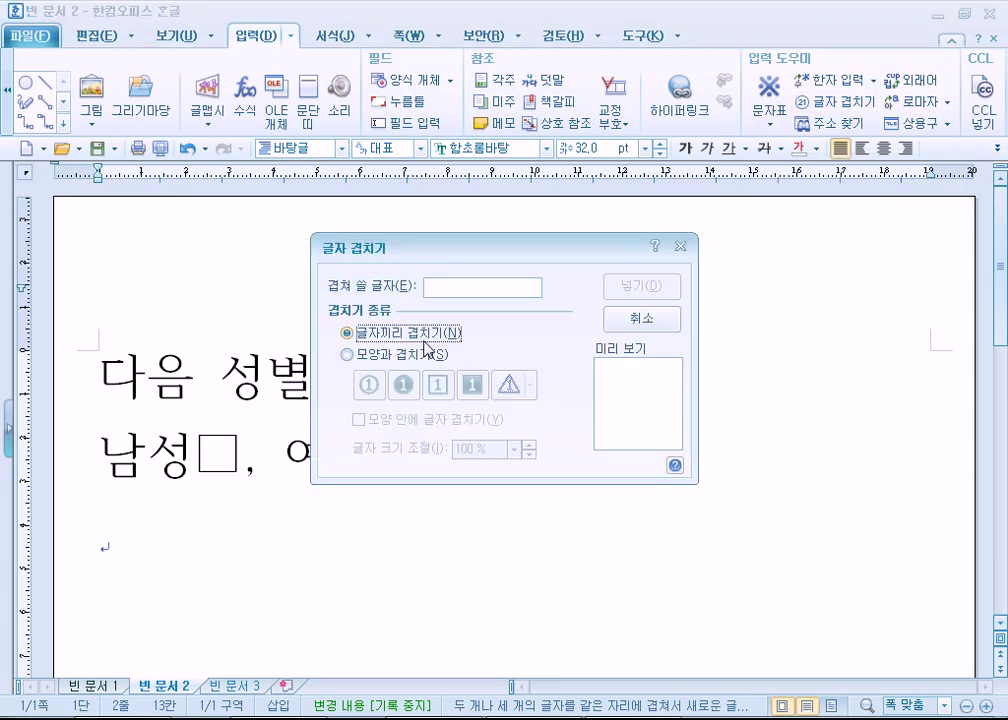
# - Preview 123 overlapped with the circle shape, and return the overlap type to 글자끼리 겹치기
pyautogui.click(420, 354)
pyautogui.click(447, 290)
pyautogui.write('123')
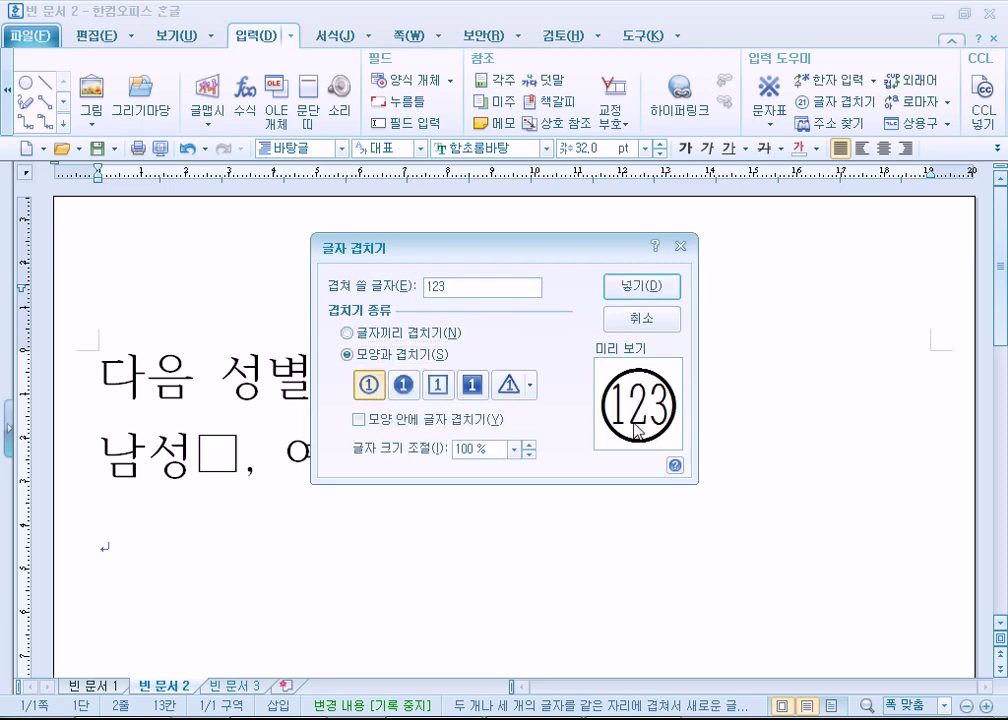
pyautogui.click(347, 332)
pyautogui.click(449, 284)
# - Replace the text to overlap with the □ symbol from the HNC character table
pyautogui.moveTo(467, 288); pyautogui.dragTo(332, 276)
pyautogui.hotkey('ctrl', 'F10')
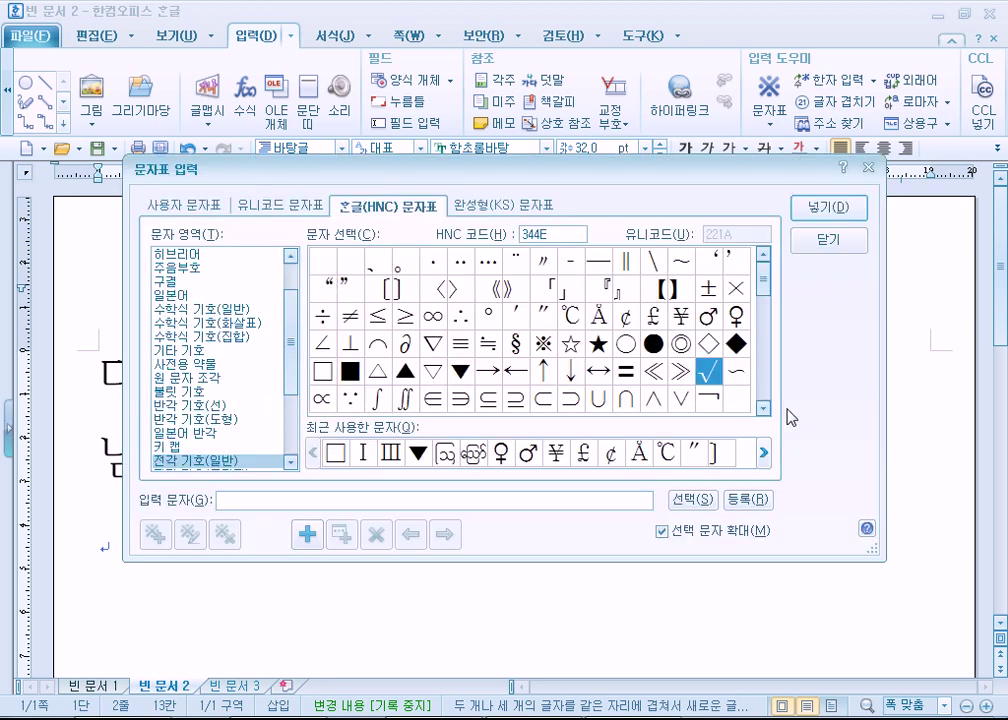
pyautogui.click(329, 378)
pyautogui.click(828, 208)
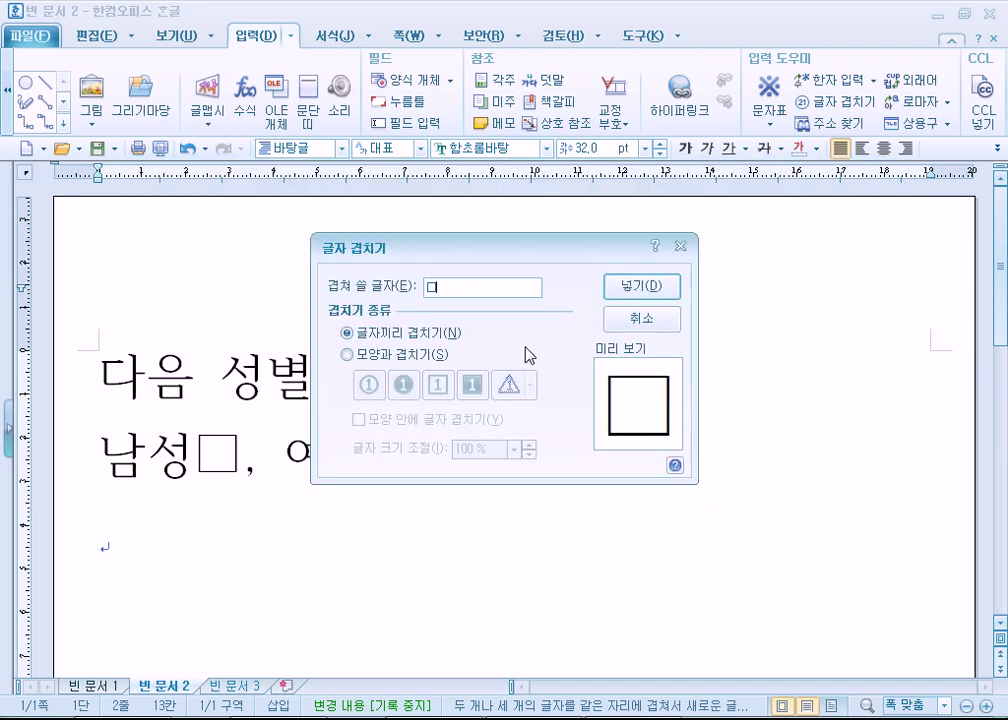
# - Try the √ symbol and a plain letter V as the character over the square, removing each one again
pyautogui.hotkey('ctrl', 'F10')
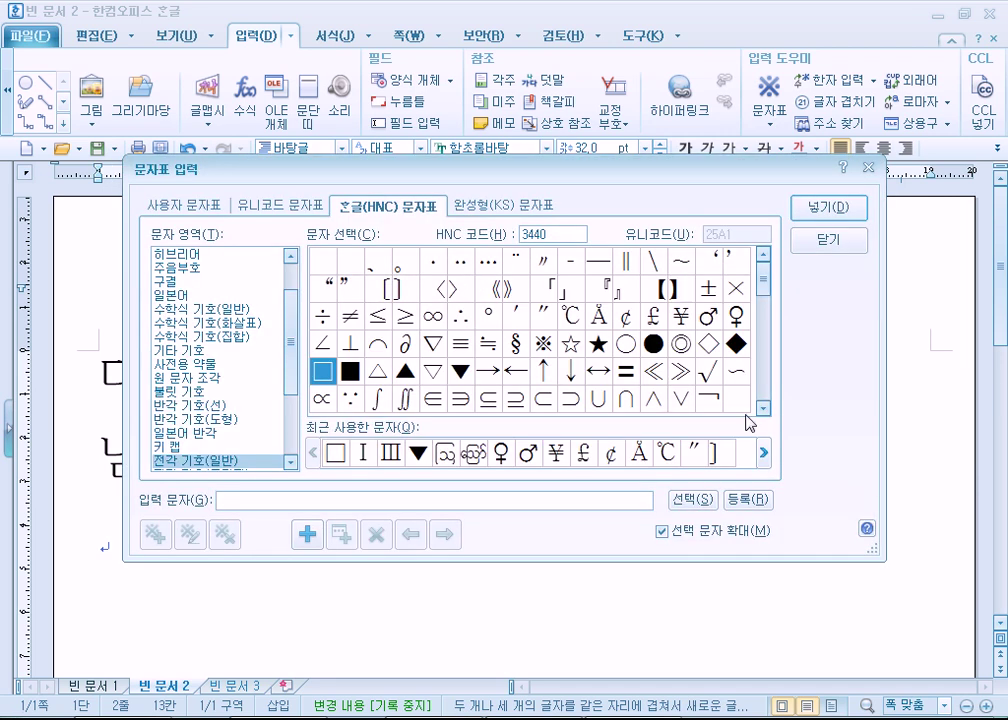
pyautogui.click(706, 378)
pyautogui.click(828, 207)
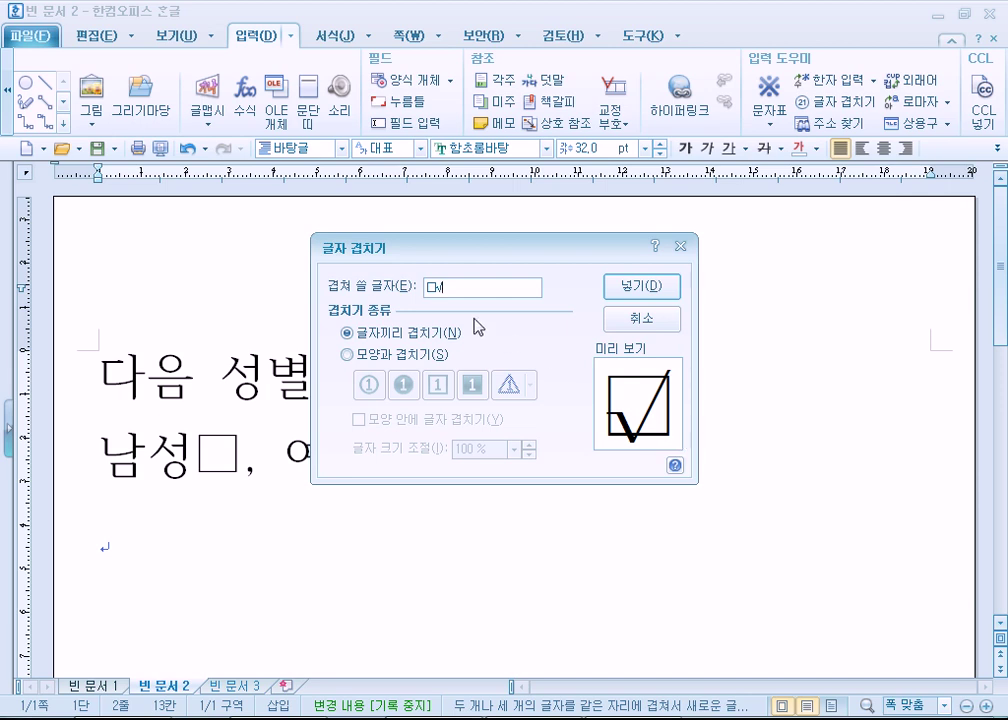
pyautogui.press('BackSpace')
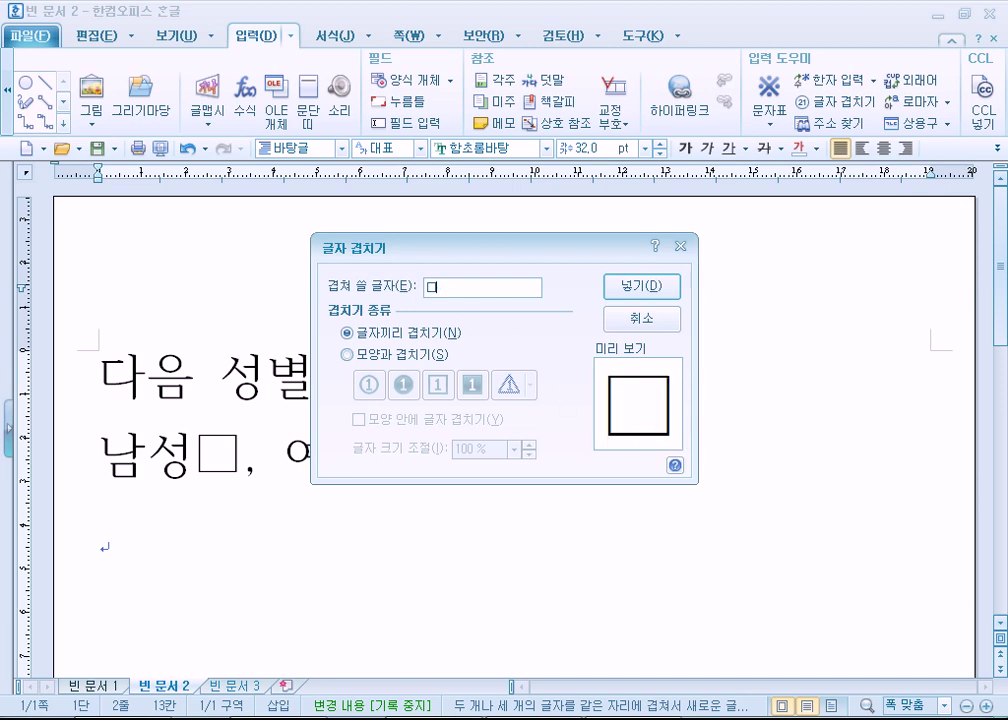
pyautogui.write('V')
pyautogui.press('BackSpace')
# - Add √ over the square, insert the overlapped character after 남성, and delete the plain square that follows it
pyautogui.hotkey('ctrl', 'F10')
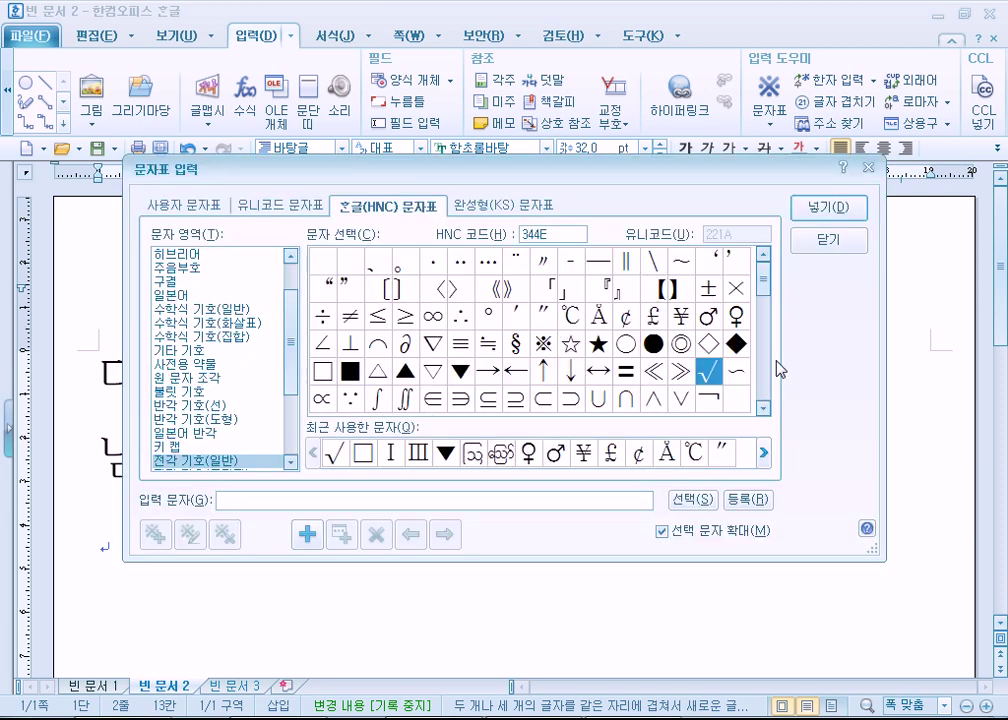
pyautogui.moveTo(759, 281)
pyautogui.mouseDown()
pyautogui.moveTo(781, 414)
pyautogui.moveTo(770, 283)
pyautogui.mouseUp()
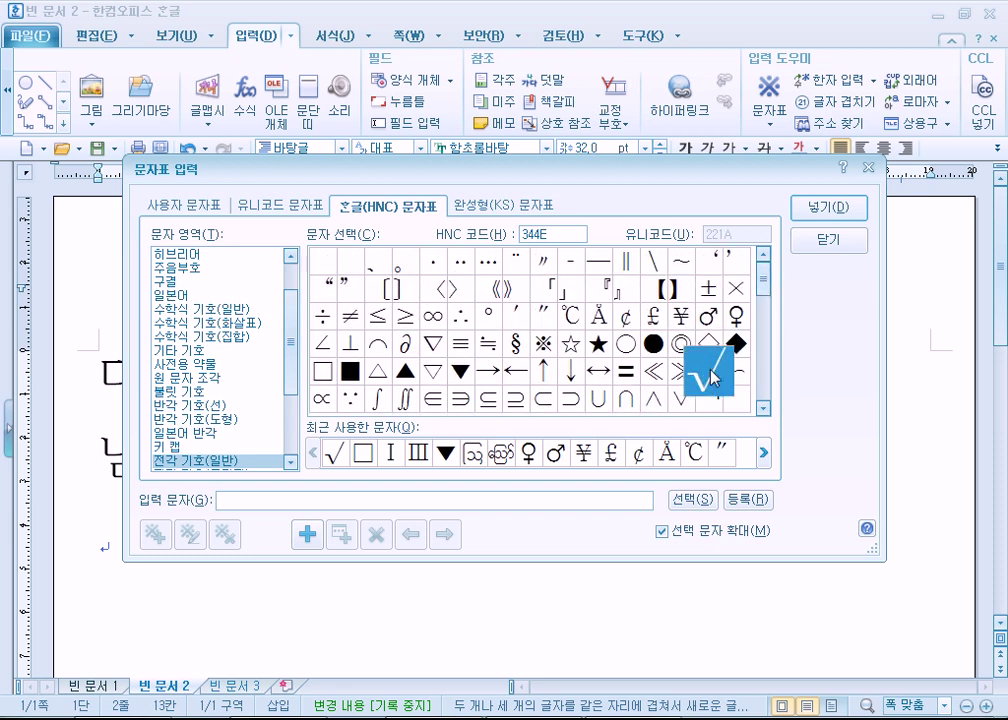
pyautogui.click(815, 209)
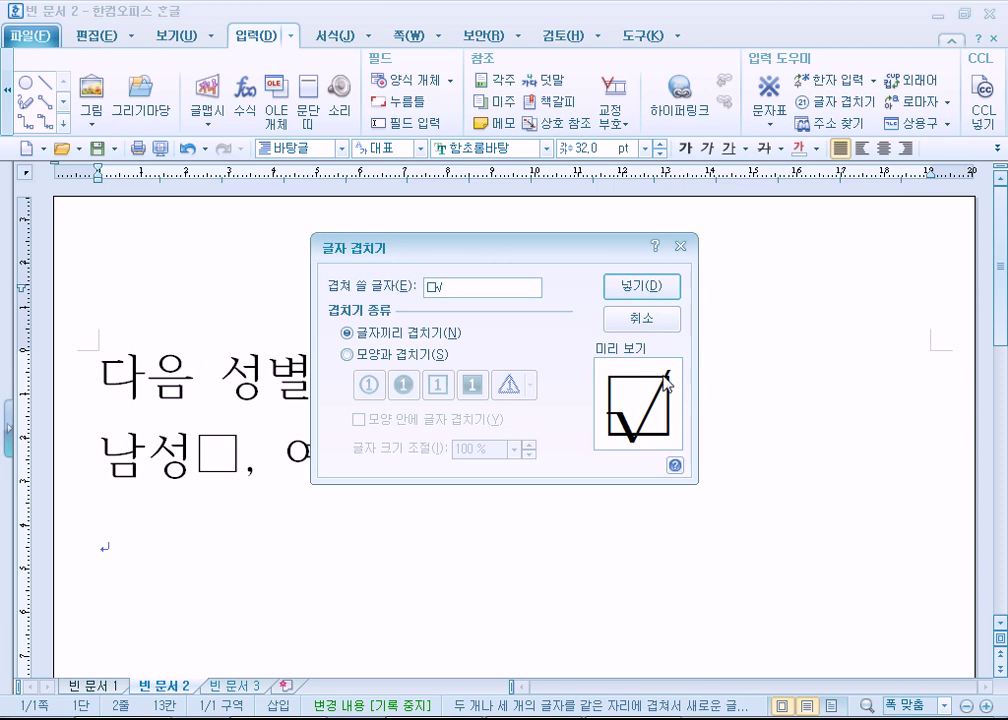
pyautogui.click(655, 290)
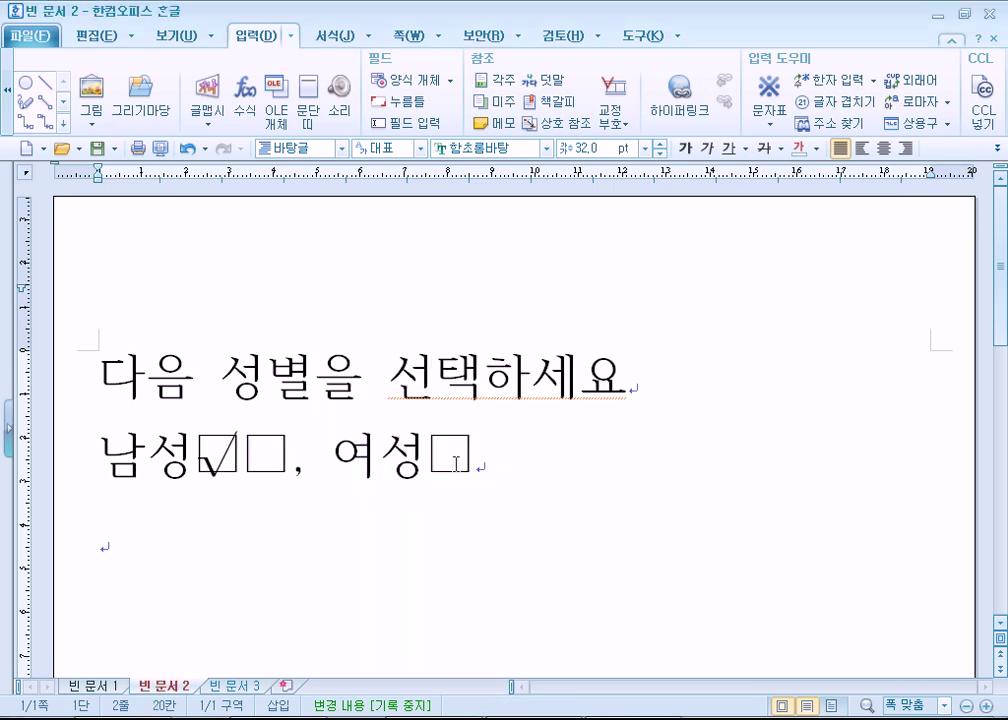
pyautogui.press('Delete')
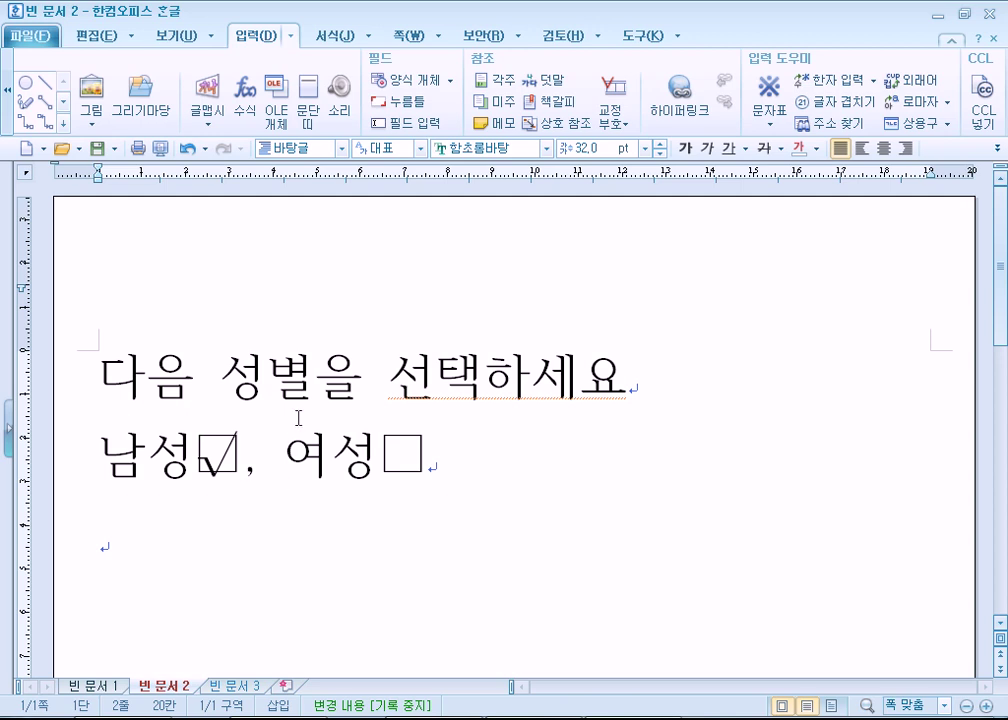
# - Open the 글자 겹치기 dialog and leave the overlap type on 글자끼리 겹치기 after trying 모양과 겹치기
pyautogui.click(845, 104)
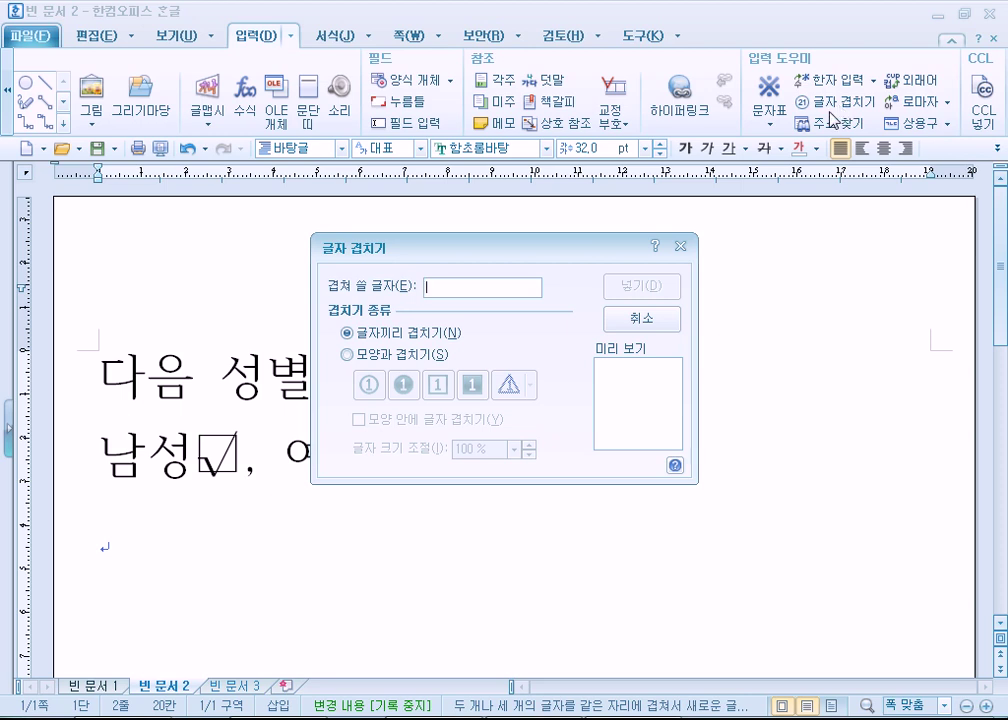
pyautogui.click(372, 358)
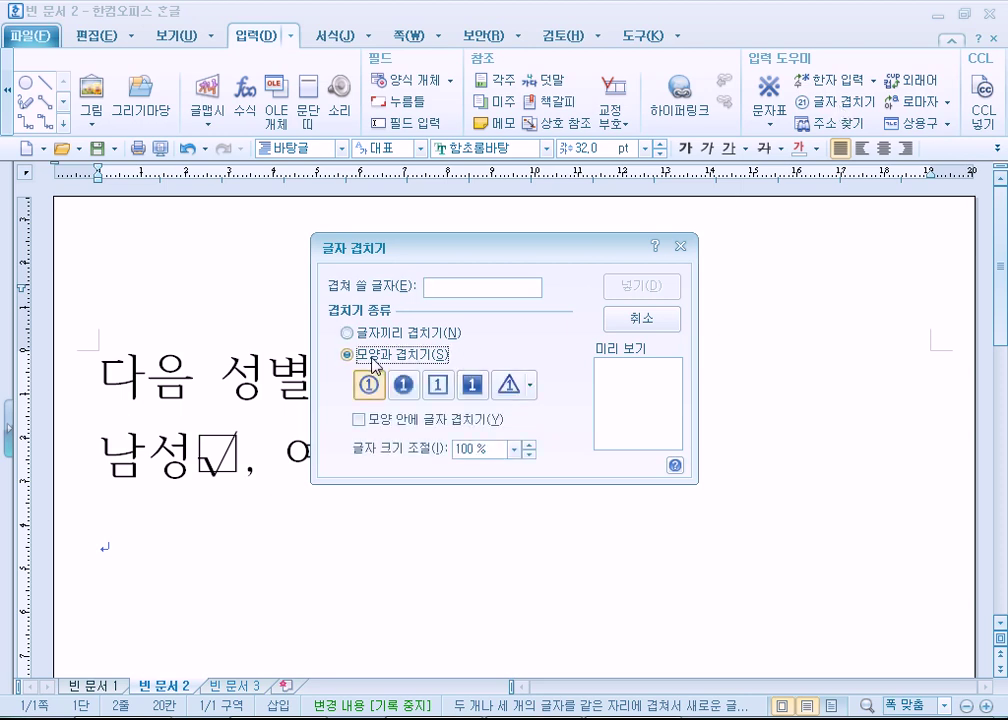
pyautogui.click(441, 331)
pyautogui.click(471, 288)
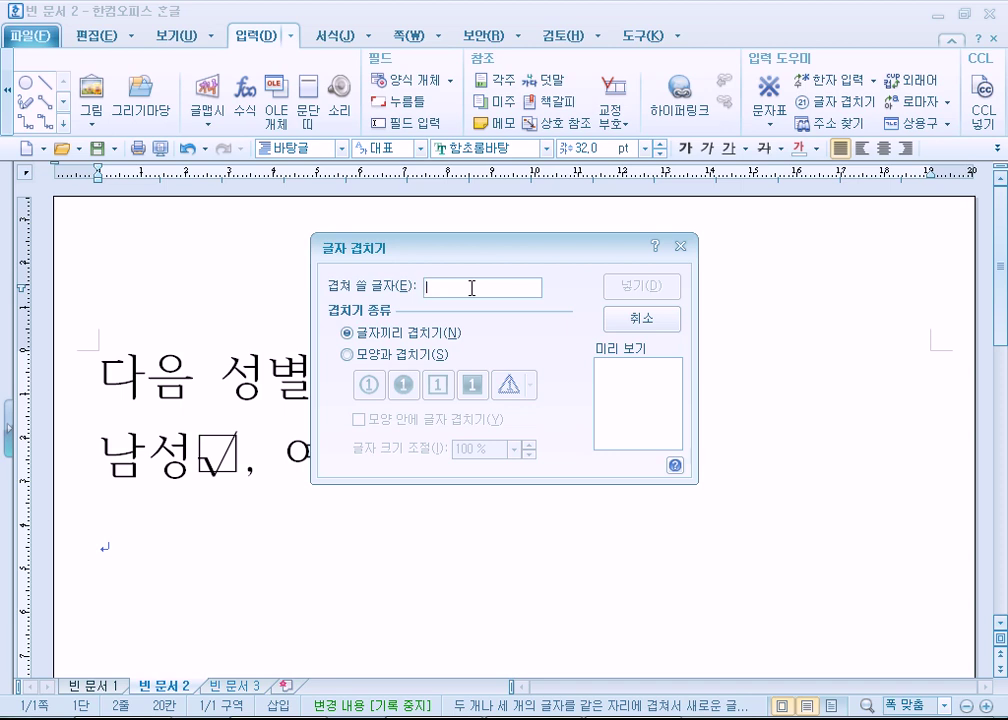
# - Add the ○ and √ symbols from the HNC character table as the characters to overlap
pyautogui.hotkey('ctrl', 'F10')
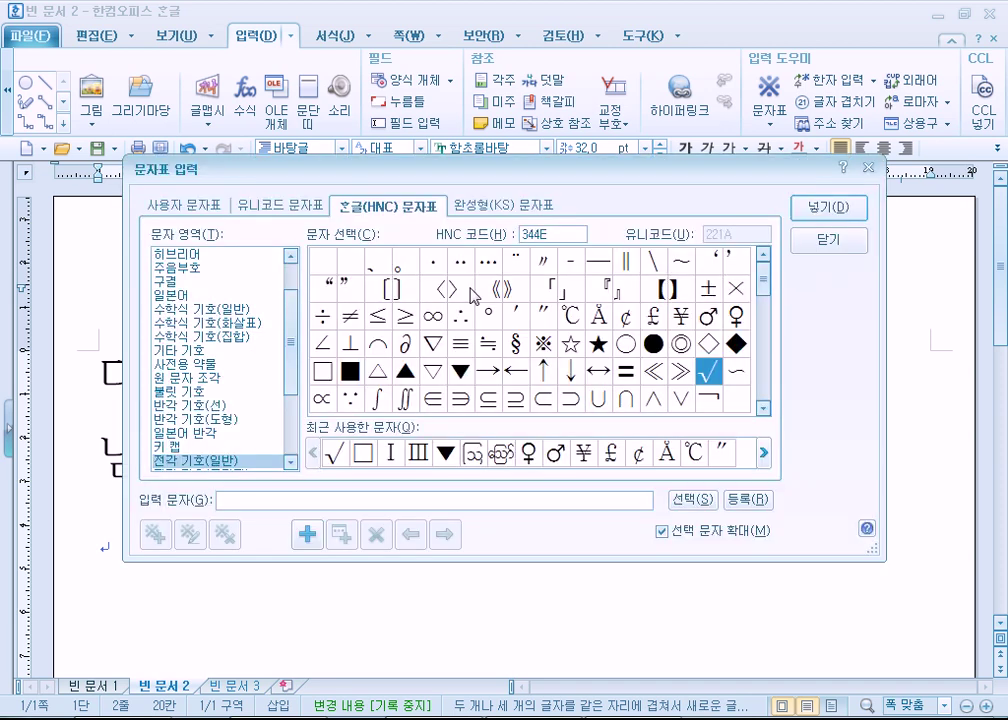
pyautogui.click(625, 343)
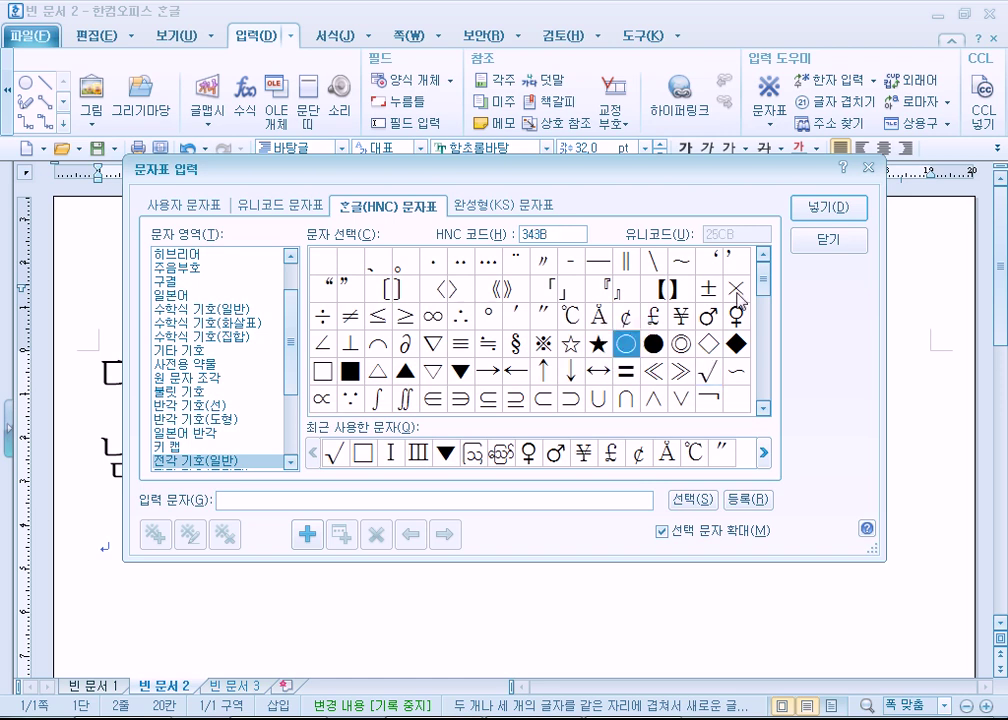
pyautogui.click(823, 210)
pyautogui.hotkey('ctrl', 'F10')
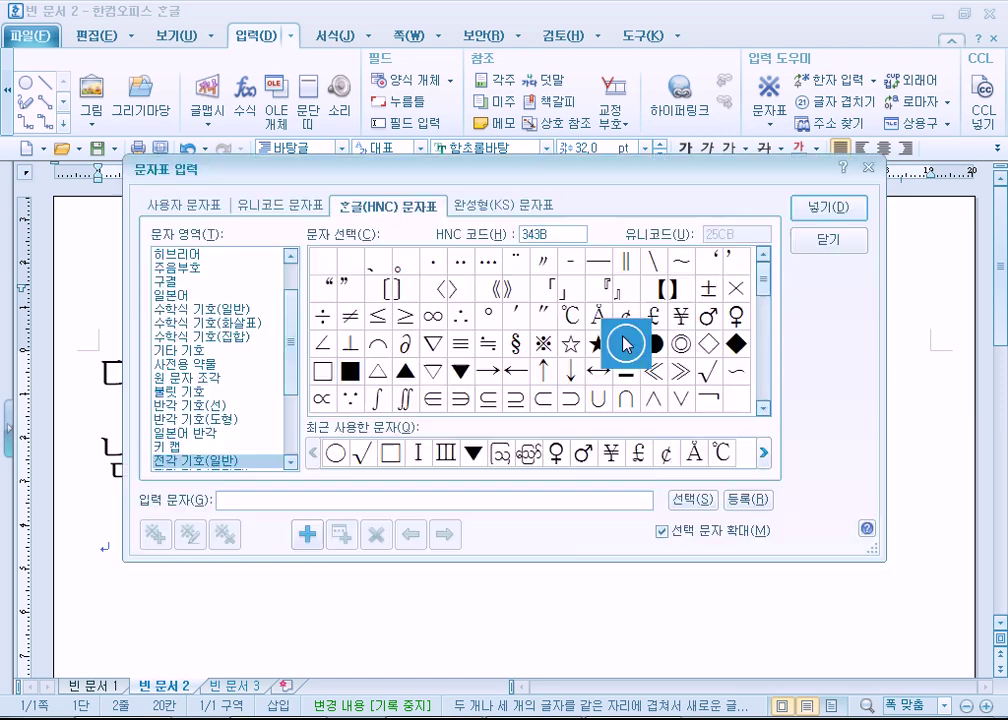
pyautogui.click(709, 371)
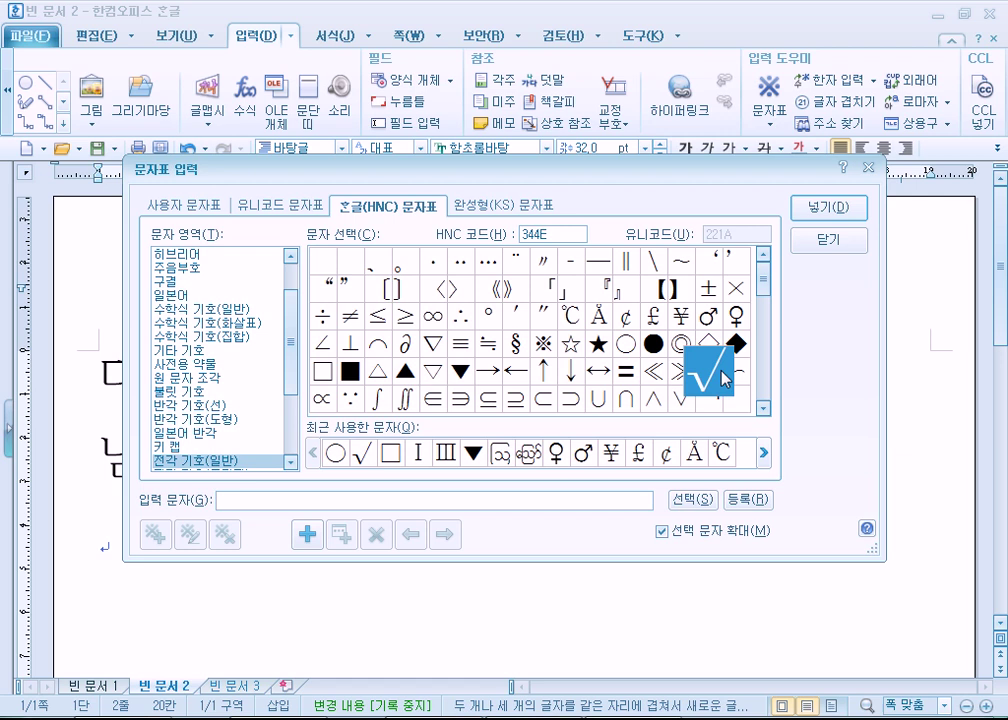
pyautogui.click(818, 210)
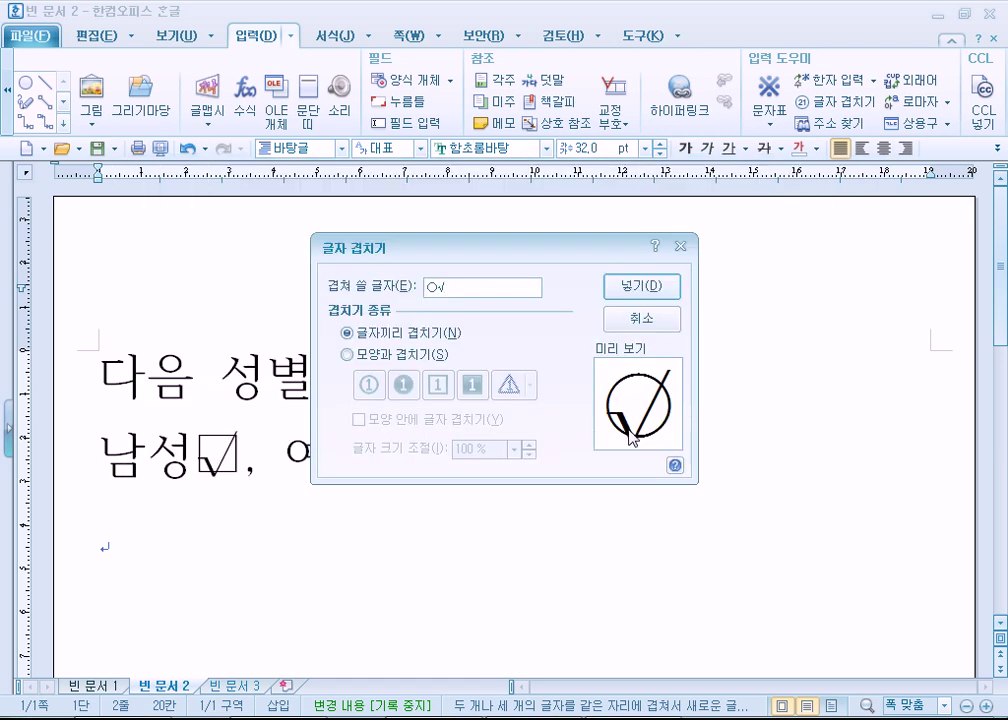
# - Replace the ○ in front of √ with the □ symbol from the HNC character table
pyautogui.click(431, 288)
pyautogui.press('BackSpace')
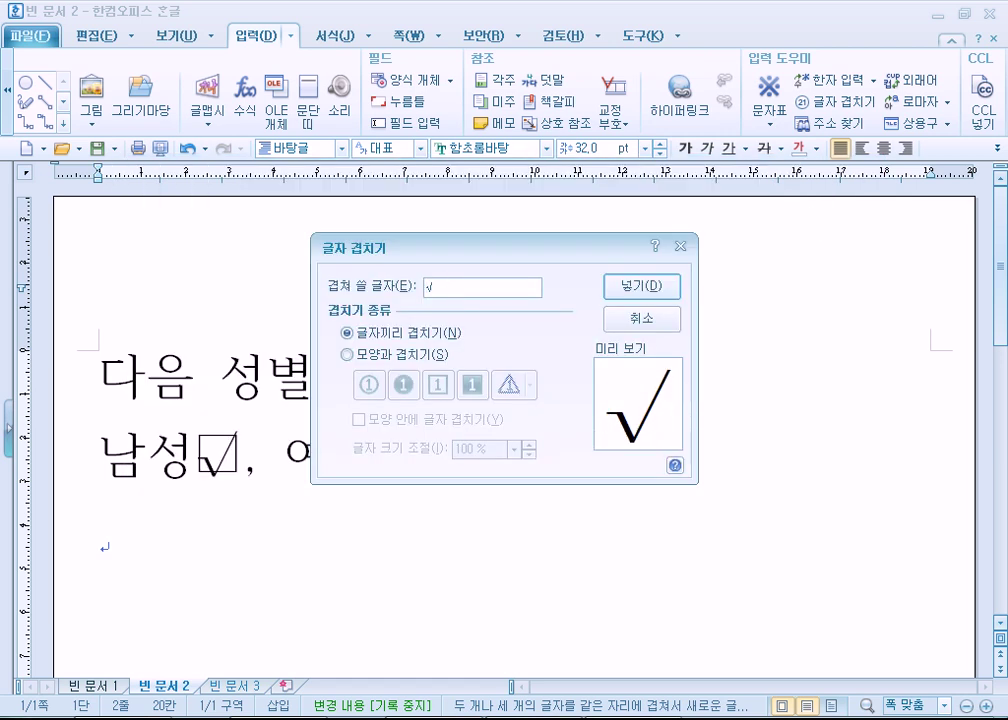
pyautogui.hotkey('ctrl', 'F10')
pyautogui.click(322, 371)
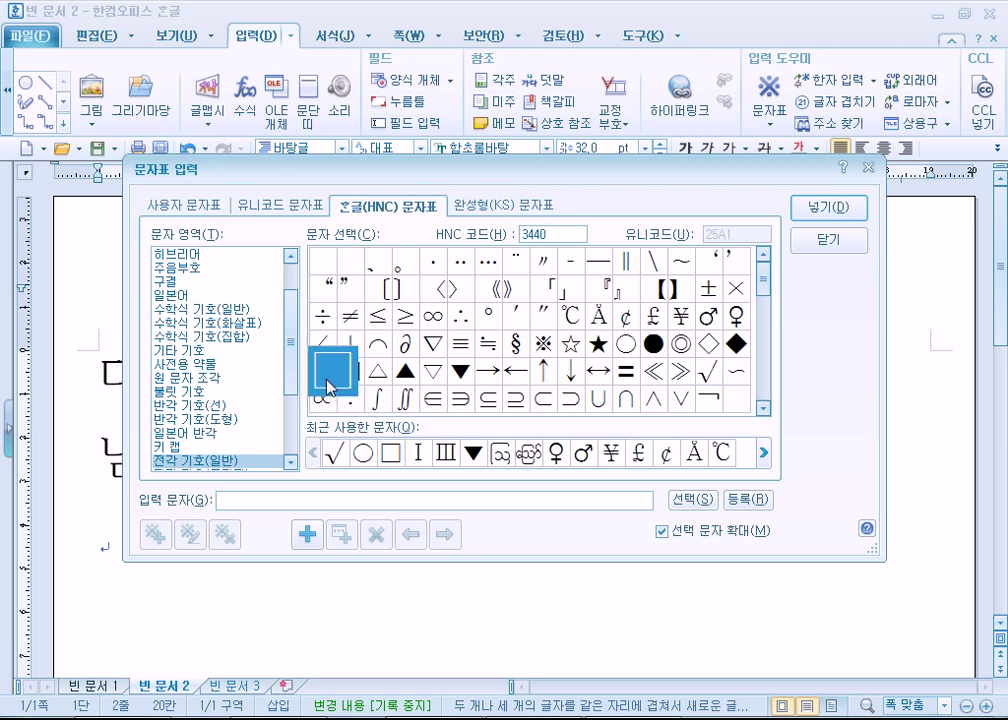
pyautogui.click(826, 208)
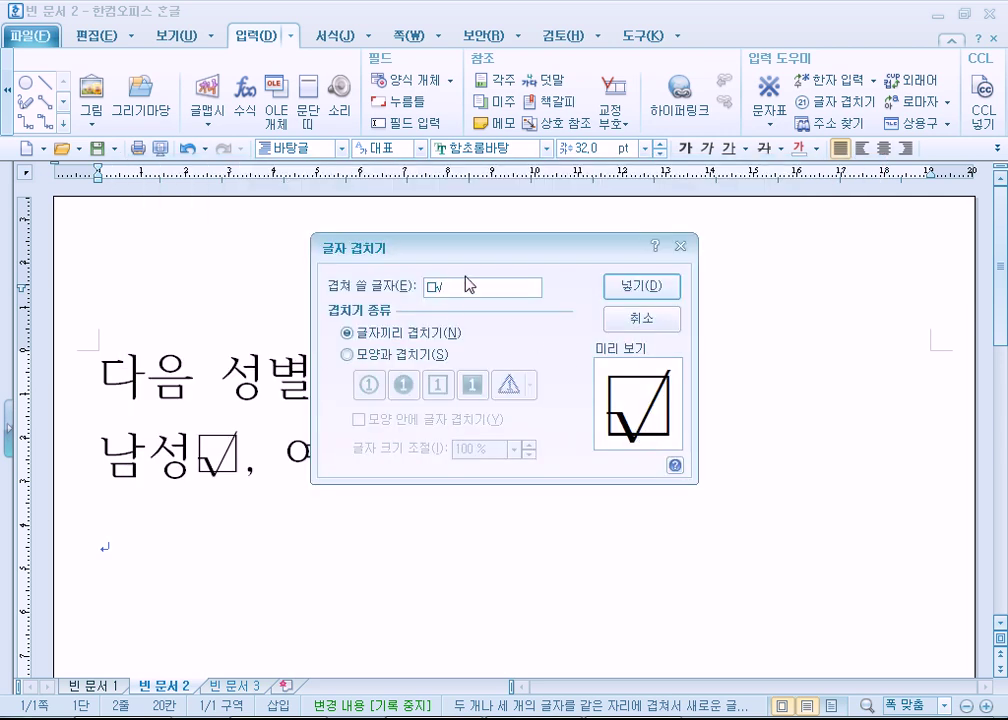
# - Preview 123456789 as the text to overlap, and clear it again
pyautogui.write('123456789')
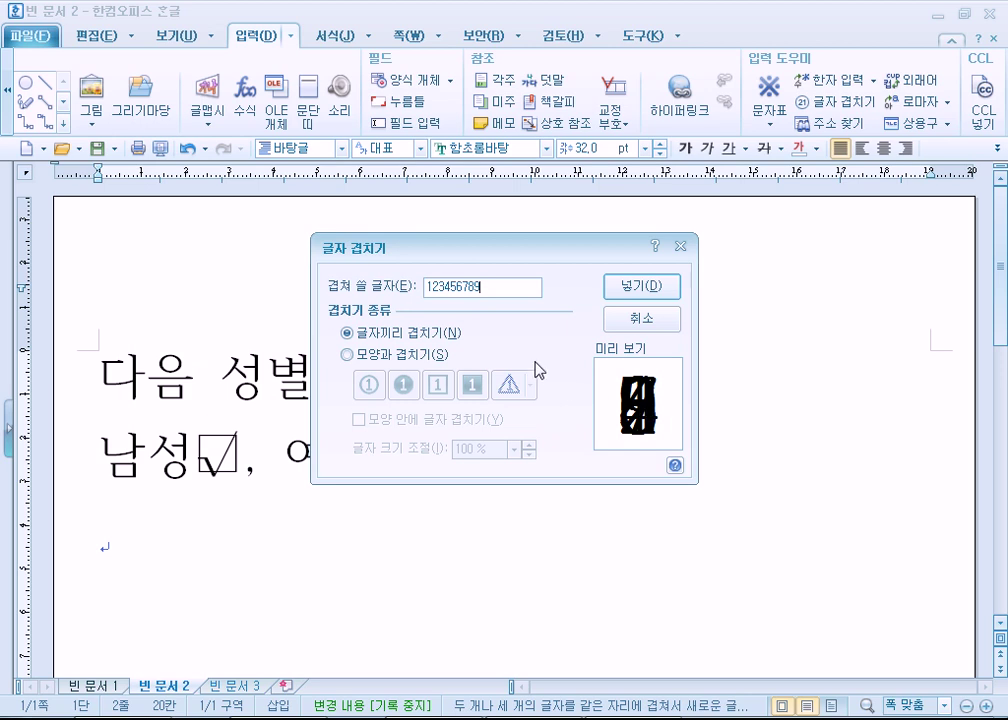
pyautogui.moveTo(484, 287); pyautogui.dragTo(357, 285)
pyautogui.press('BackSpace')
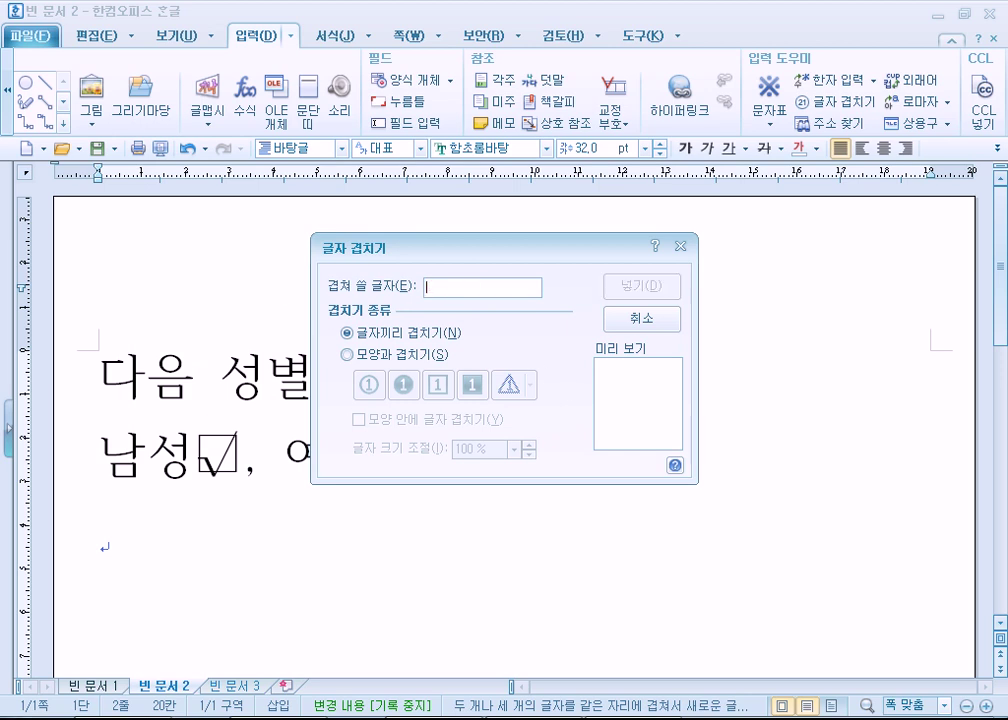
# - Try overlapping the digits 2 and 3 with the ○ symbol from the character table, and remove the digits
pyautogui.hotkey('ctrl', 'F10')
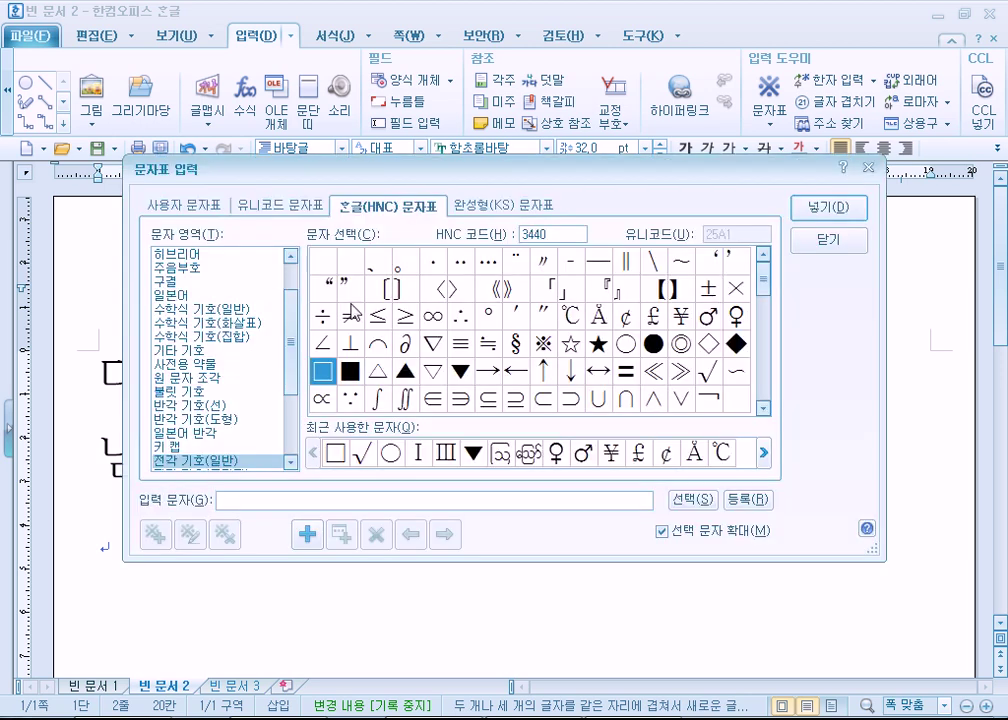
pyautogui.click(626, 344)
pyautogui.click(829, 210)
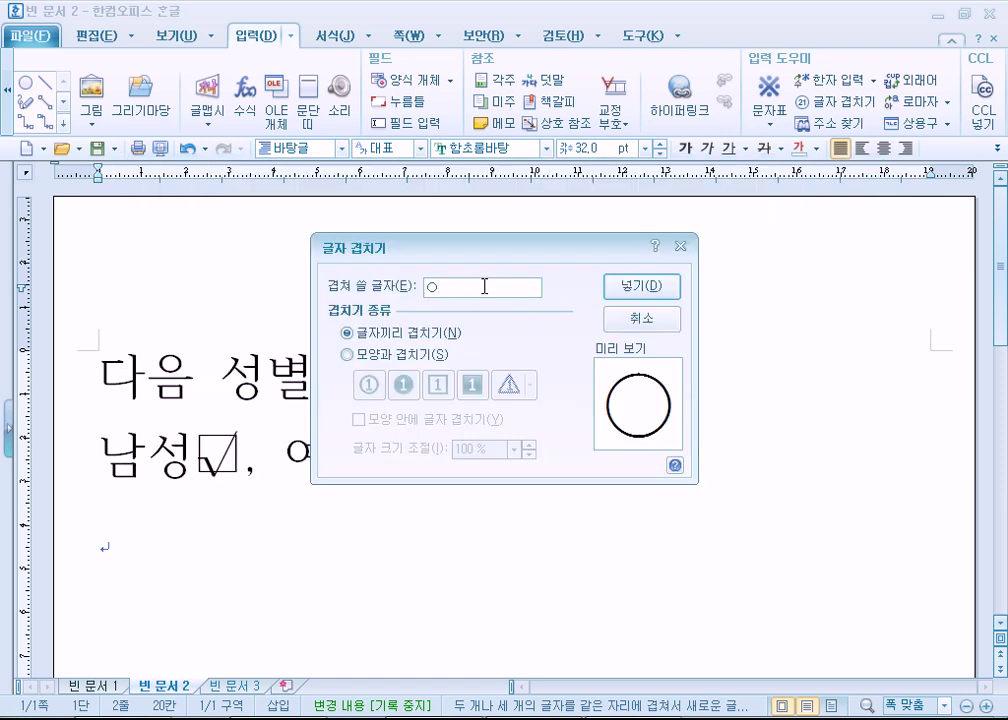
pyautogui.write('2')
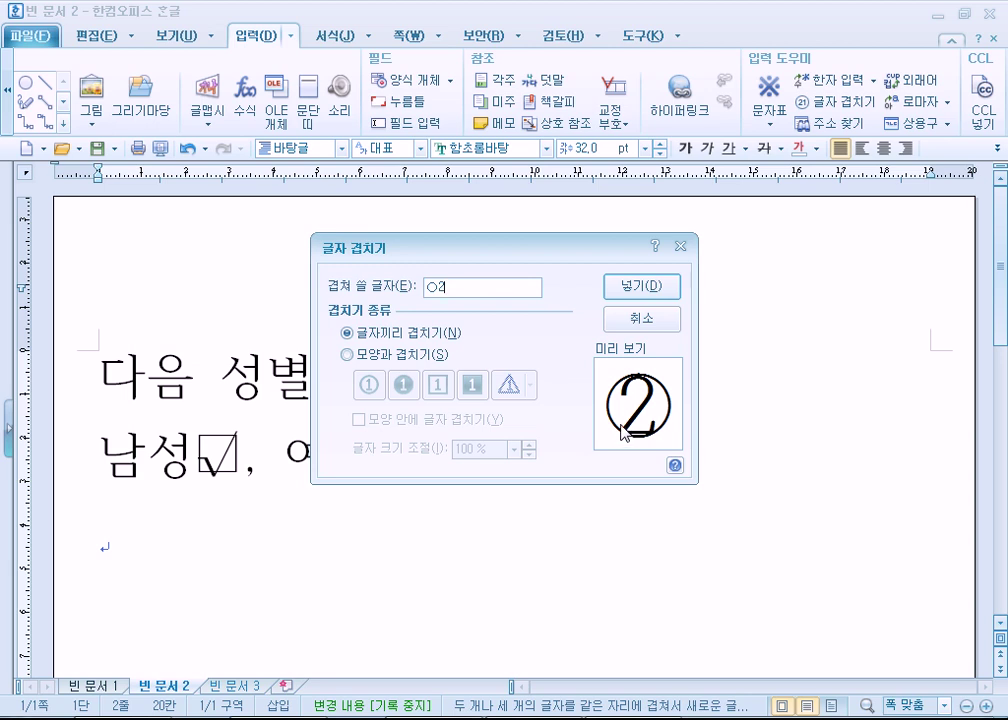
pyautogui.write('3')
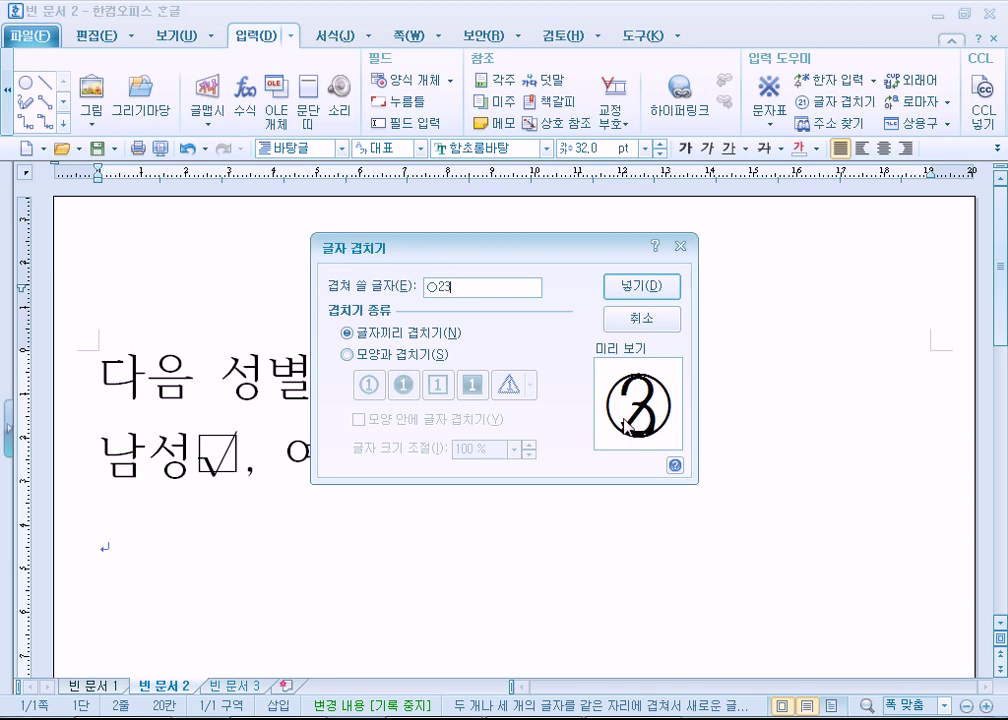
pyautogui.press('BackSpace')
pyautogui.press('BackSpace')
pyautogui.press('BackSpace')
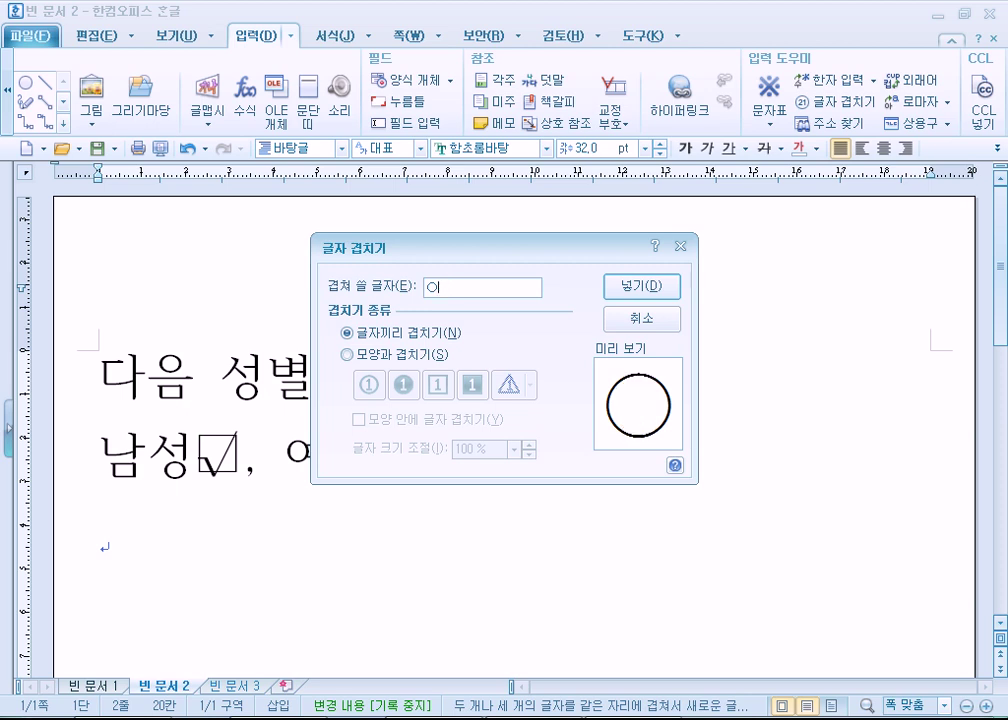
# - Set the overlap type to 모양과 겹치기 with the outlined circle, and try longer numbers before settling on 9987 as the text
pyautogui.click(398, 358)
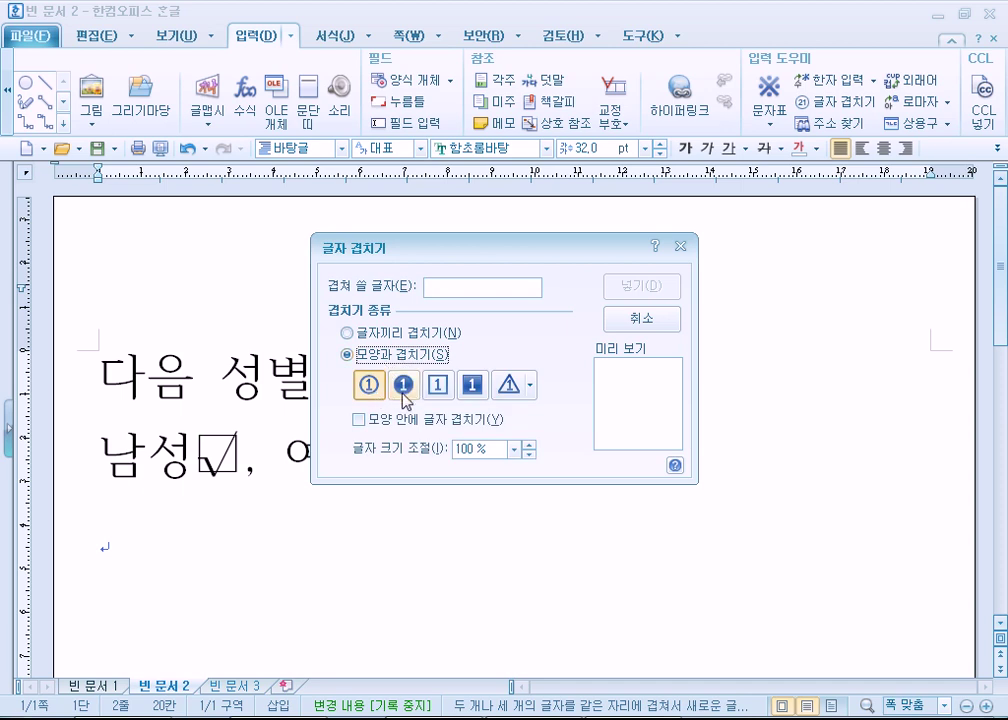
pyautogui.click(473, 287)
pyautogui.write('9987')
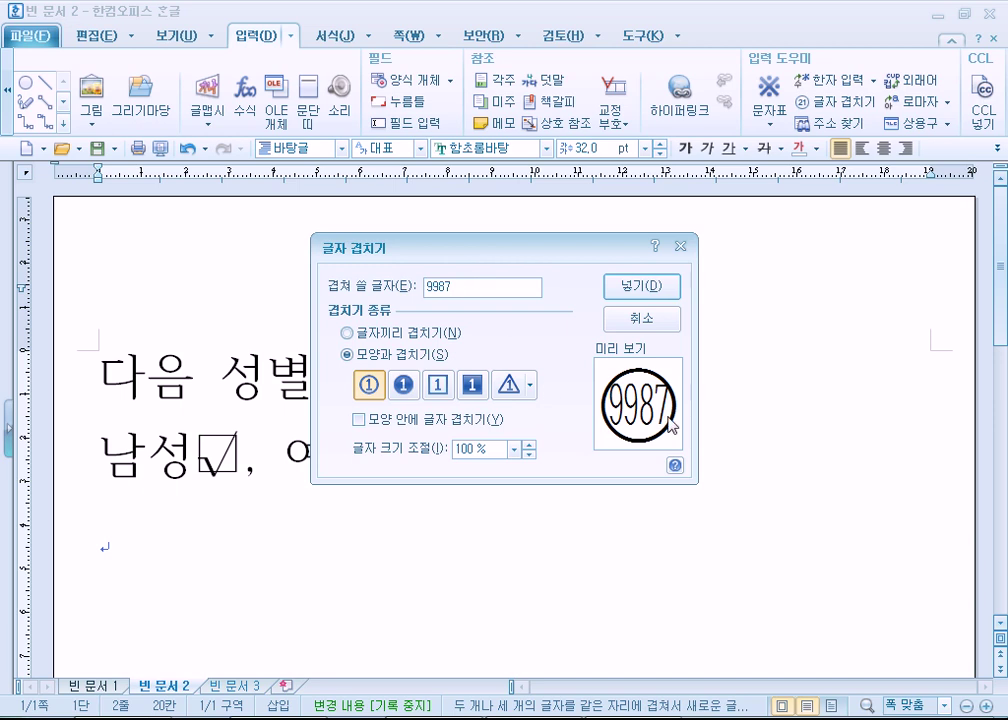
pyautogui.write('6')
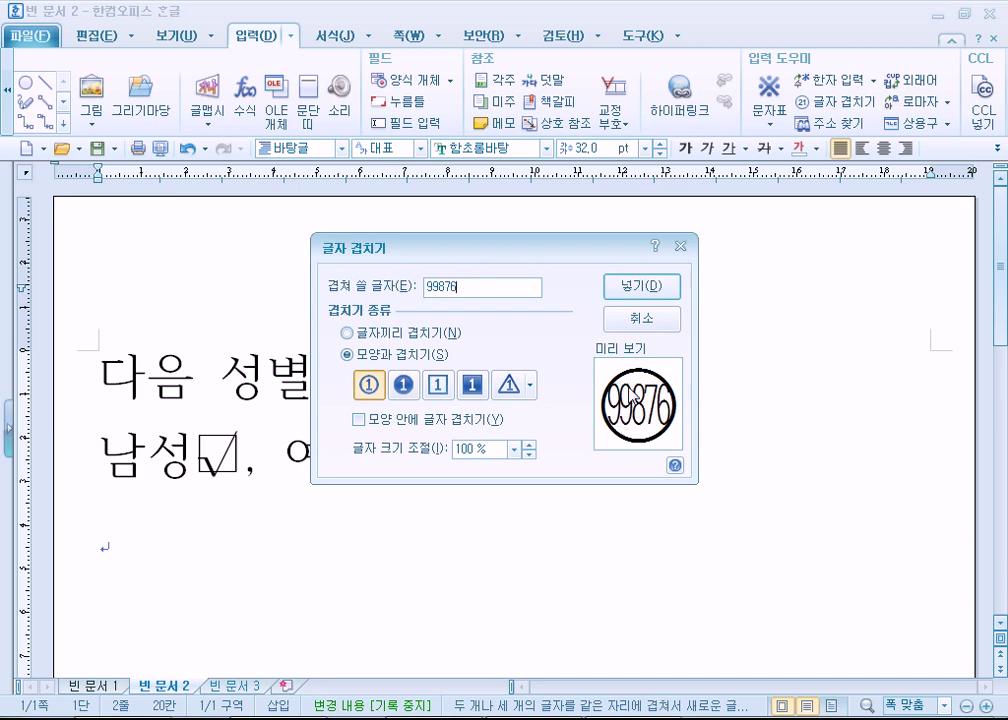
pyautogui.write('54')
pyautogui.press('BackSpace')
pyautogui.press('BackSpace')
pyautogui.press('BackSpace')
pyautogui.press('BackSpace')
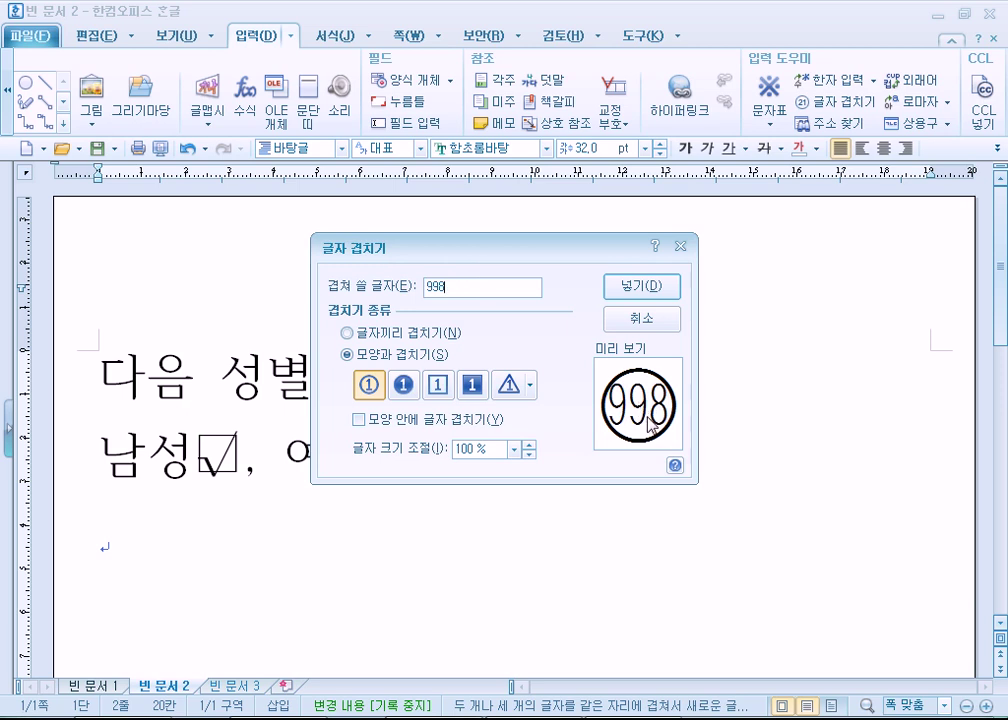
pyautogui.write('7')
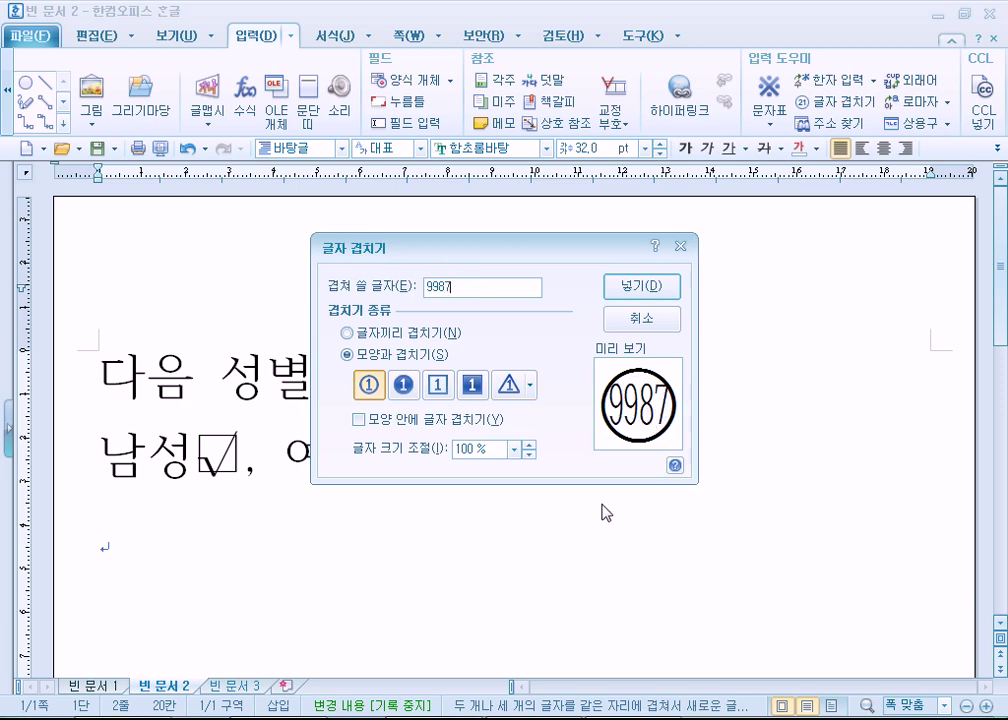
# - Preview 9987 in the filled circle, square, filled square and triangle shapes, and look through the additional shapes
pyautogui.click(404, 383)
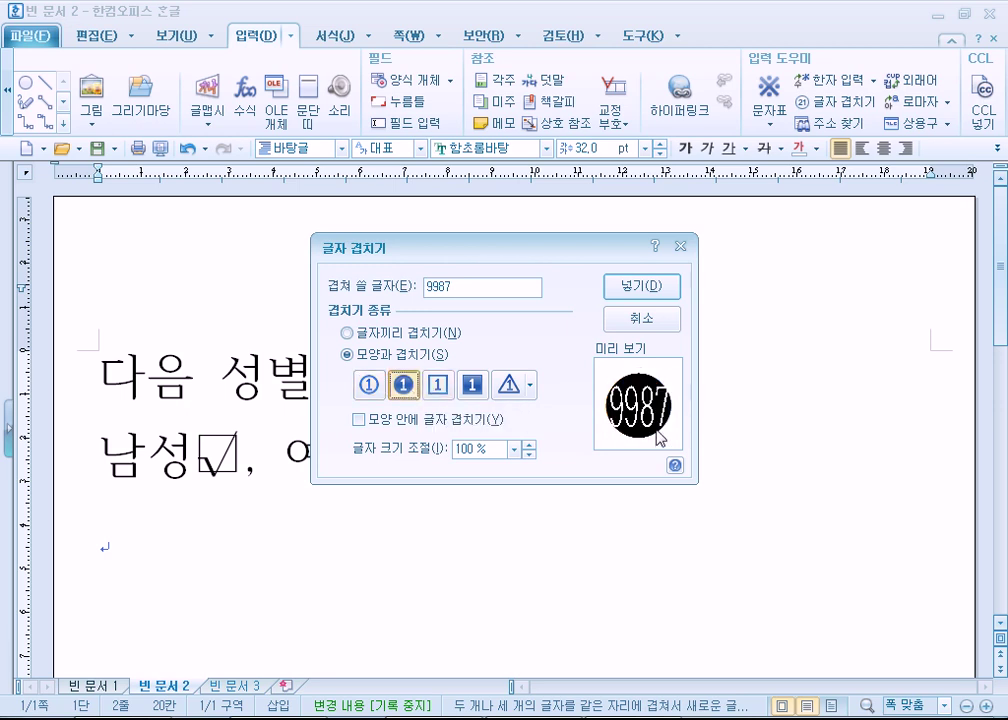
pyautogui.click(438, 386)
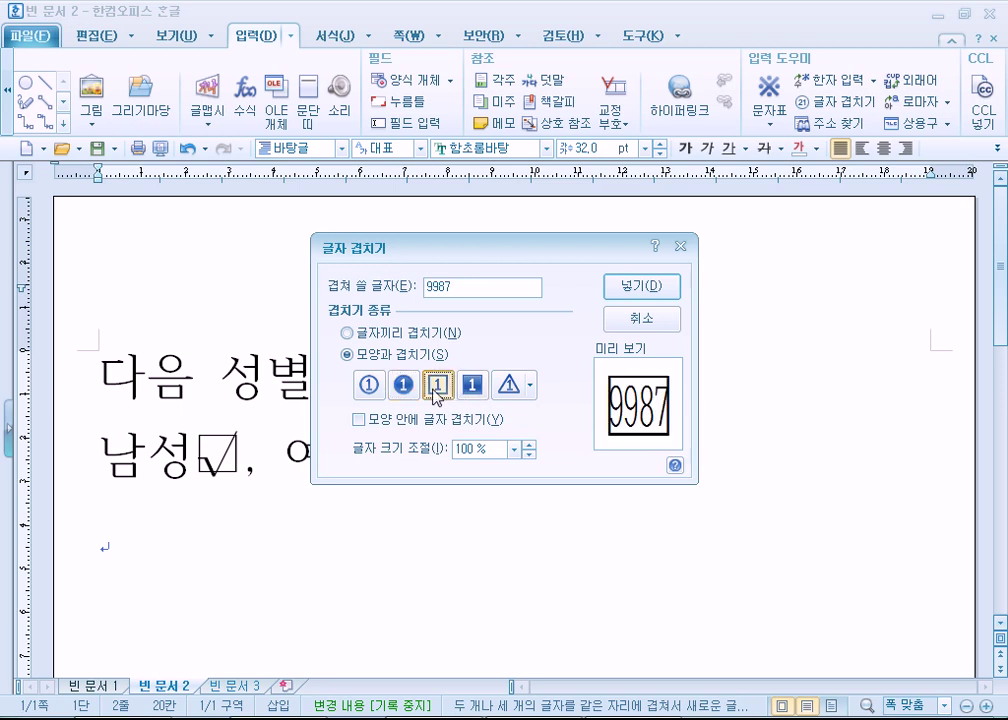
pyautogui.click(470, 390)
pyautogui.click(518, 387)
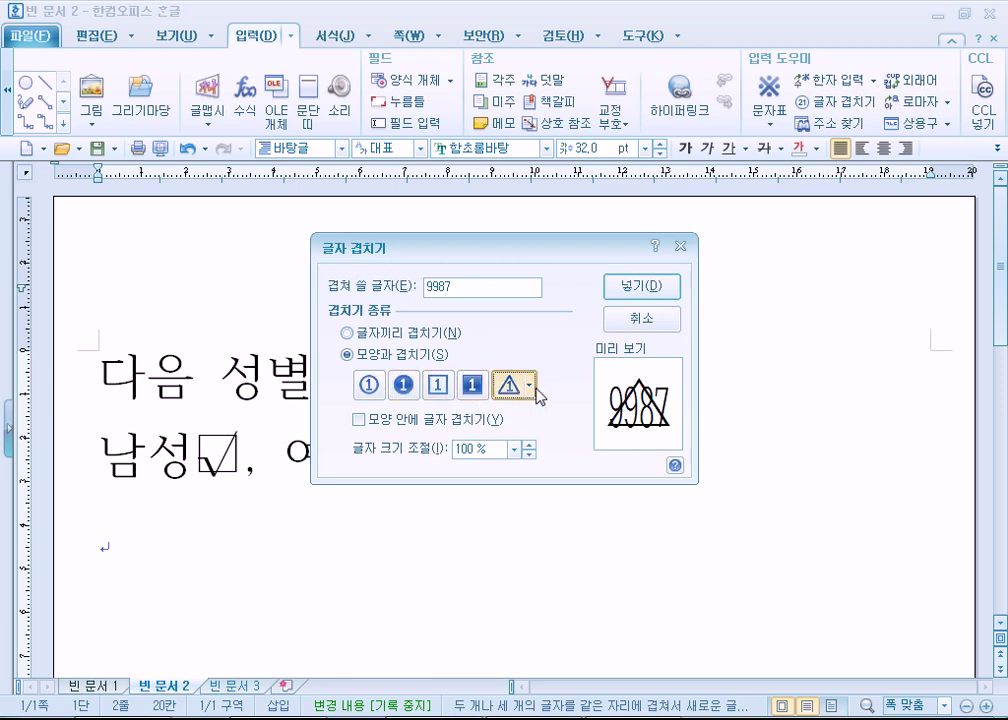
pyautogui.click(531, 387)
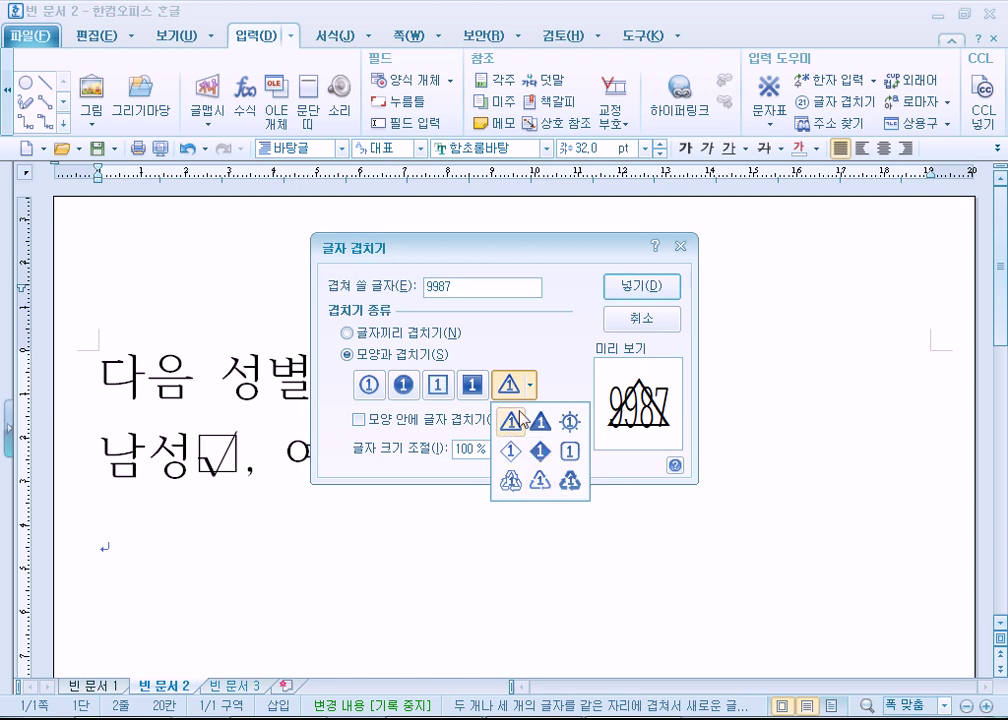
pyautogui.click(370, 375)
# - Enable 모양 안에 글자 겹치기 and clear the 9987 text
pyautogui.click(386, 428)
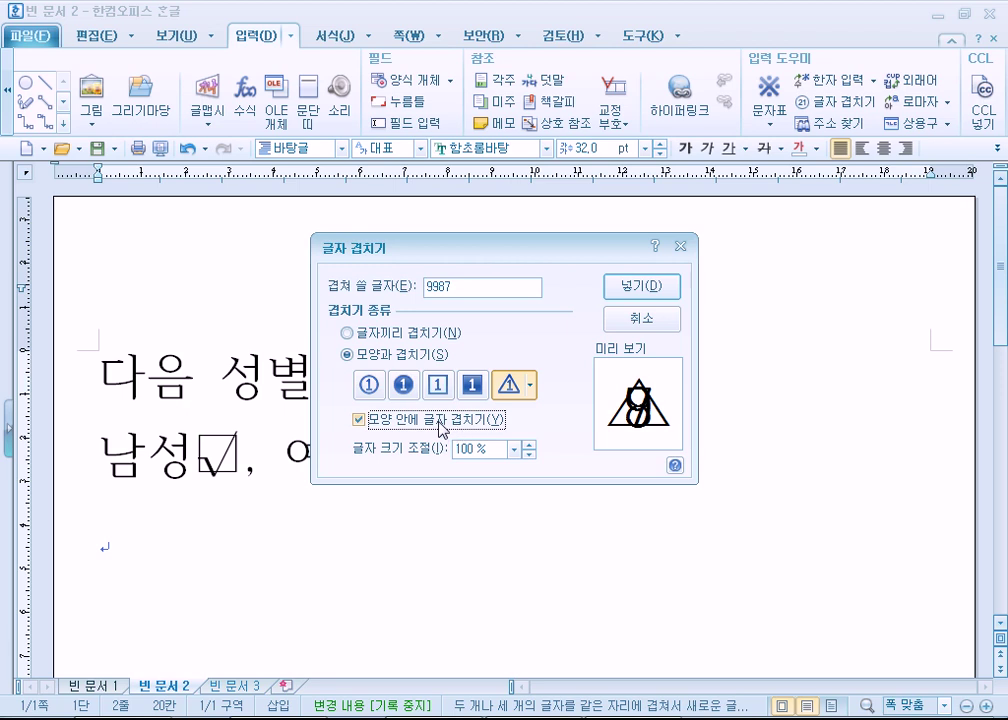
pyautogui.click(426, 287)
pyautogui.press('Delete')
pyautogui.press('Delete')
pyautogui.press('Delete')
pyautogui.press('Delete')
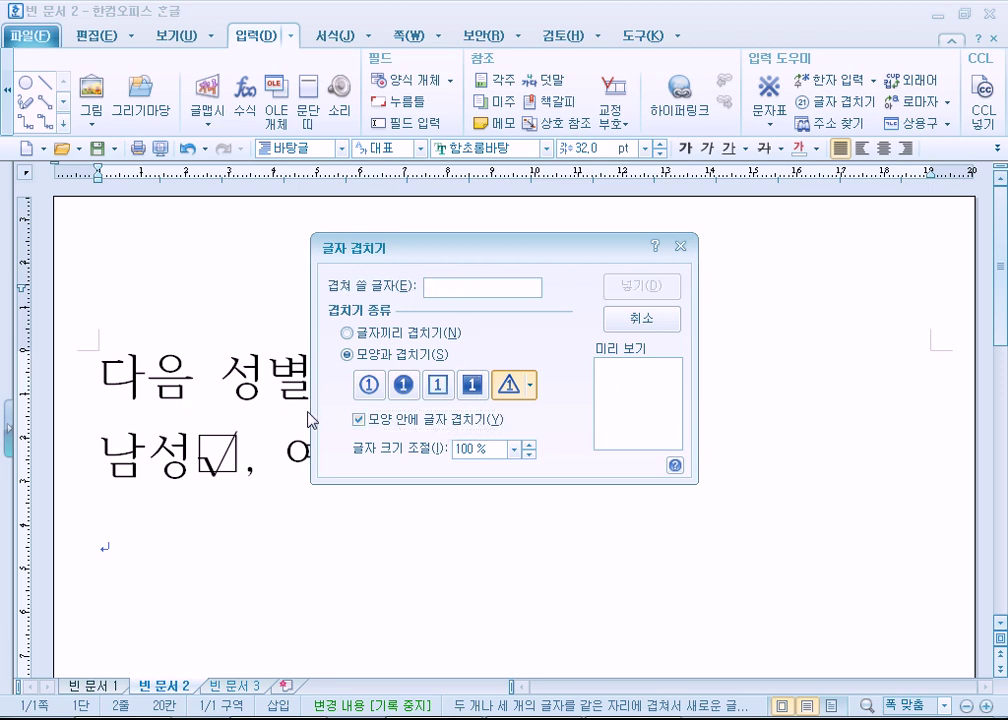
# - Enter 123 as the text to overlap, and preview it in the outlined circle and square shapes
pyautogui.click(369, 384)
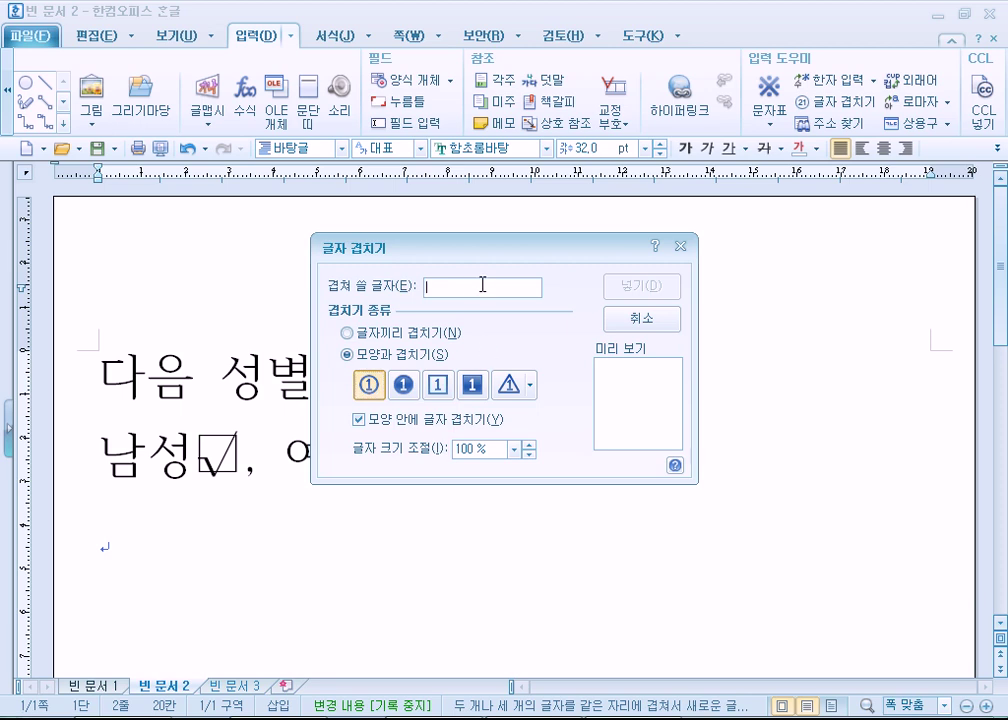
pyautogui.write('123')
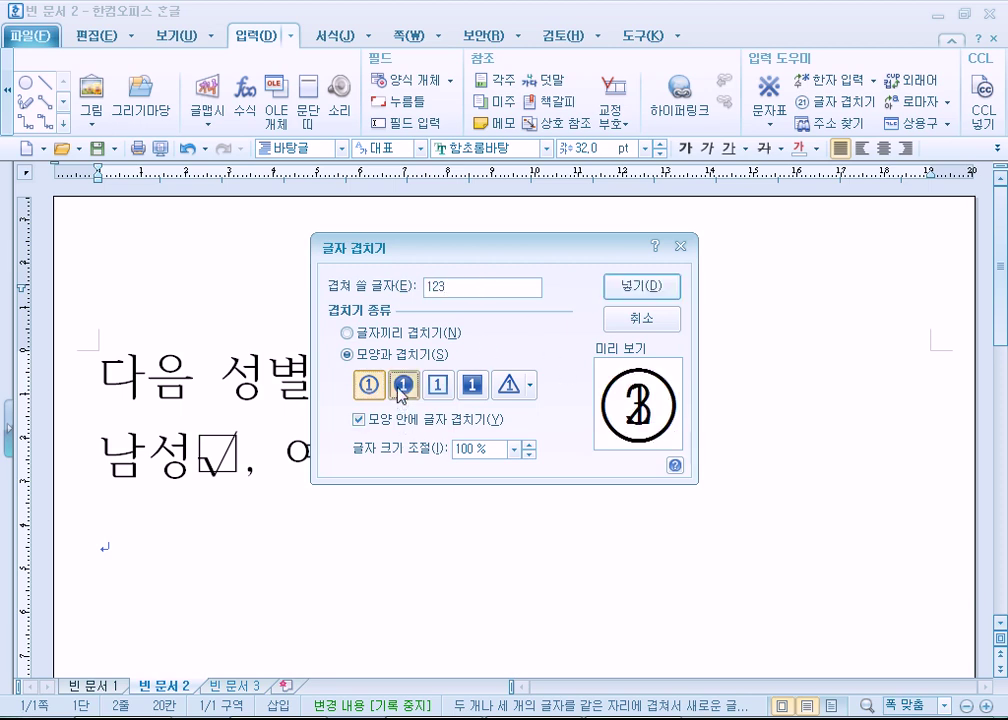
pyautogui.press('Right')
pyautogui.click(438, 384)
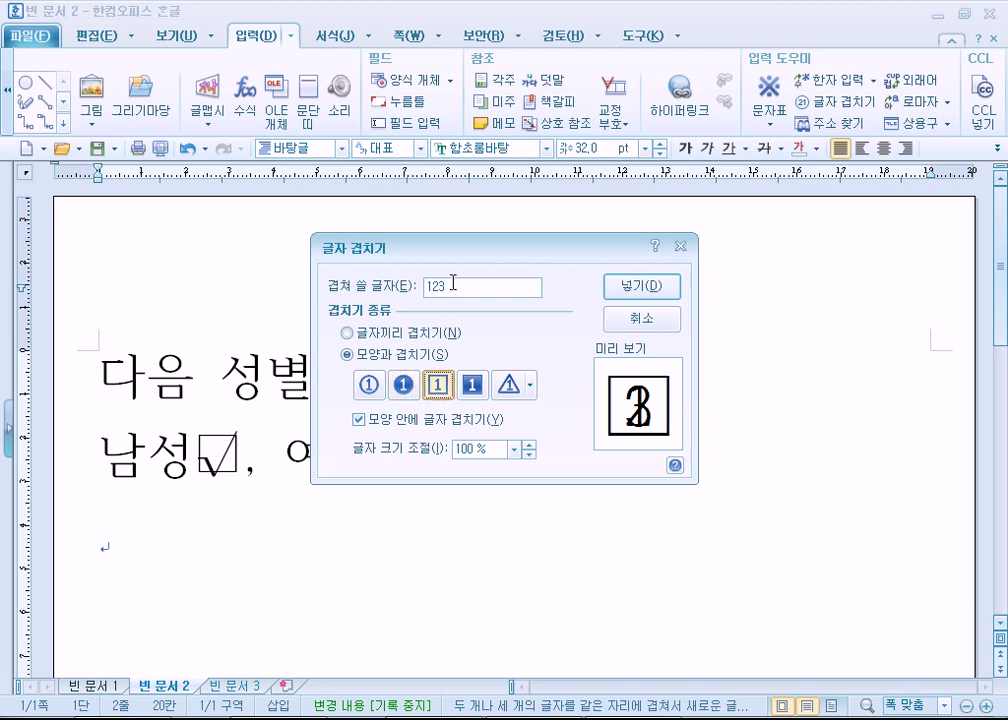
# - Compare 123 under 글자끼리 겹치기, return to 모양과 겹치기 and choose the filled circle shape
pyautogui.click(346, 332)
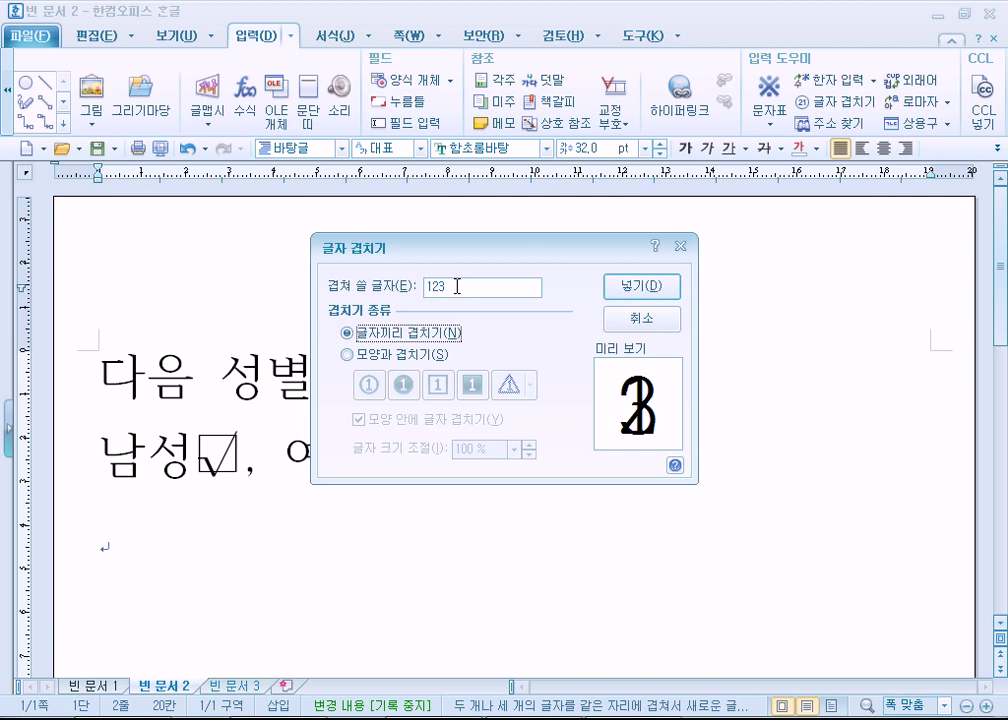
pyautogui.click(385, 355)
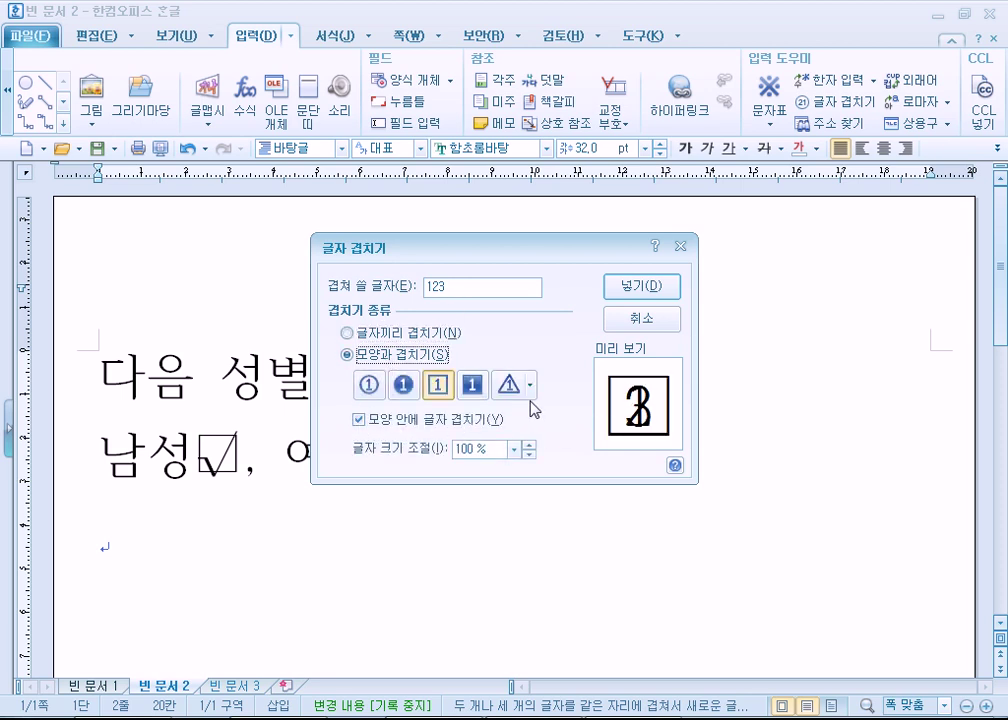
pyautogui.click(399, 380)
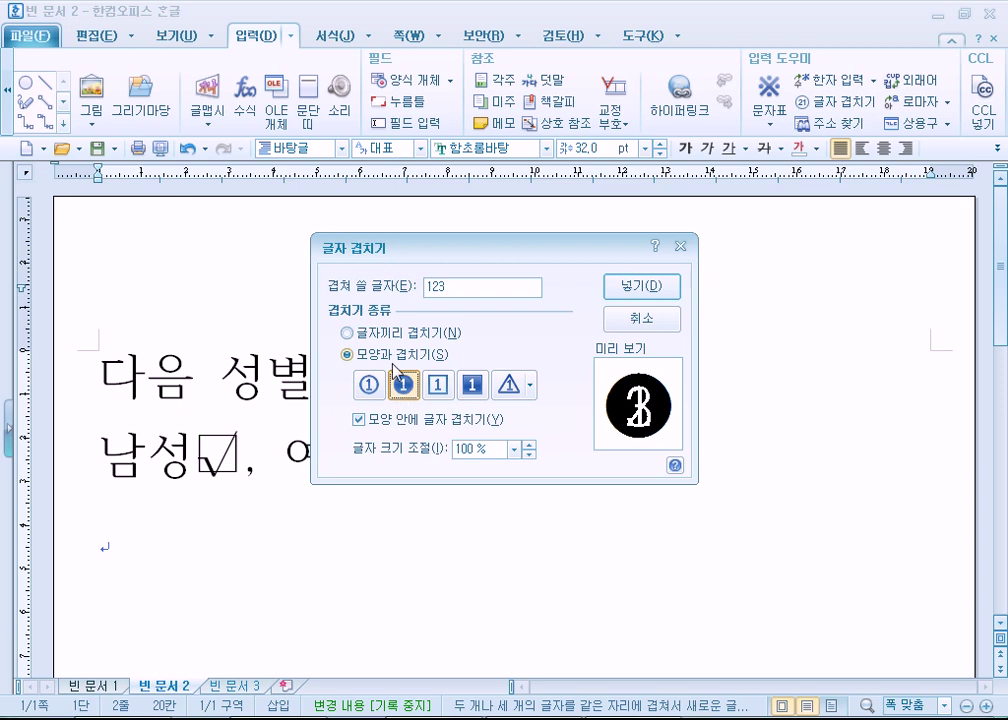
# - Shorten the overlap text to 1, turn off 모양 안에 글자 겹치기, and extend the text to 123 to preview it in the filled circle
pyautogui.click(513, 286)
pyautogui.press('BackSpace')
pyautogui.press('BackSpace')
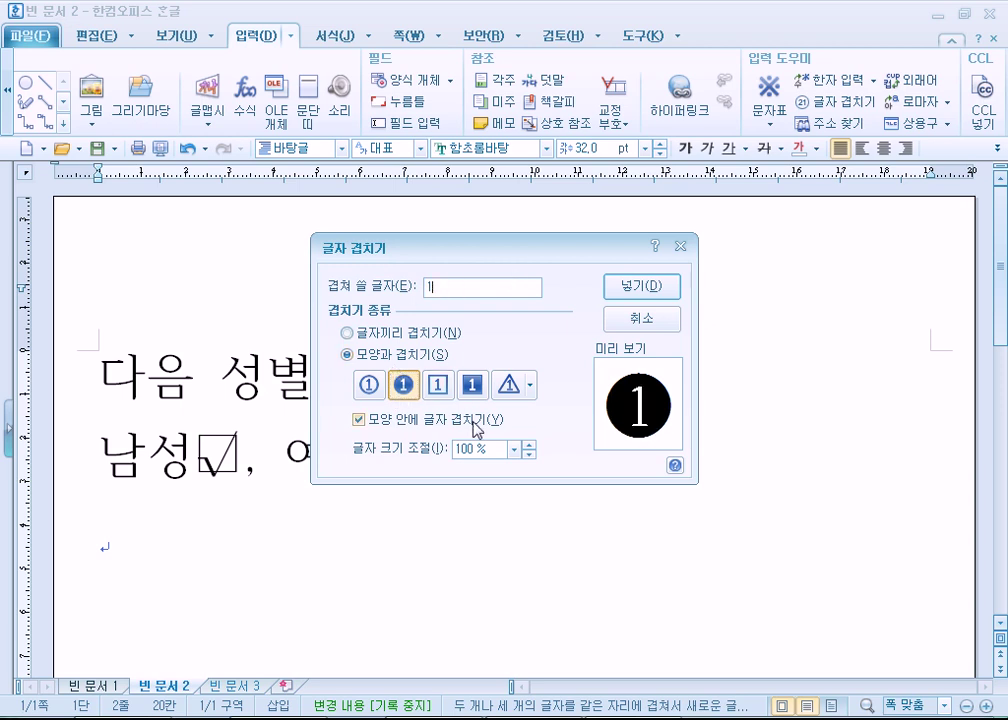
pyautogui.click(360, 421)
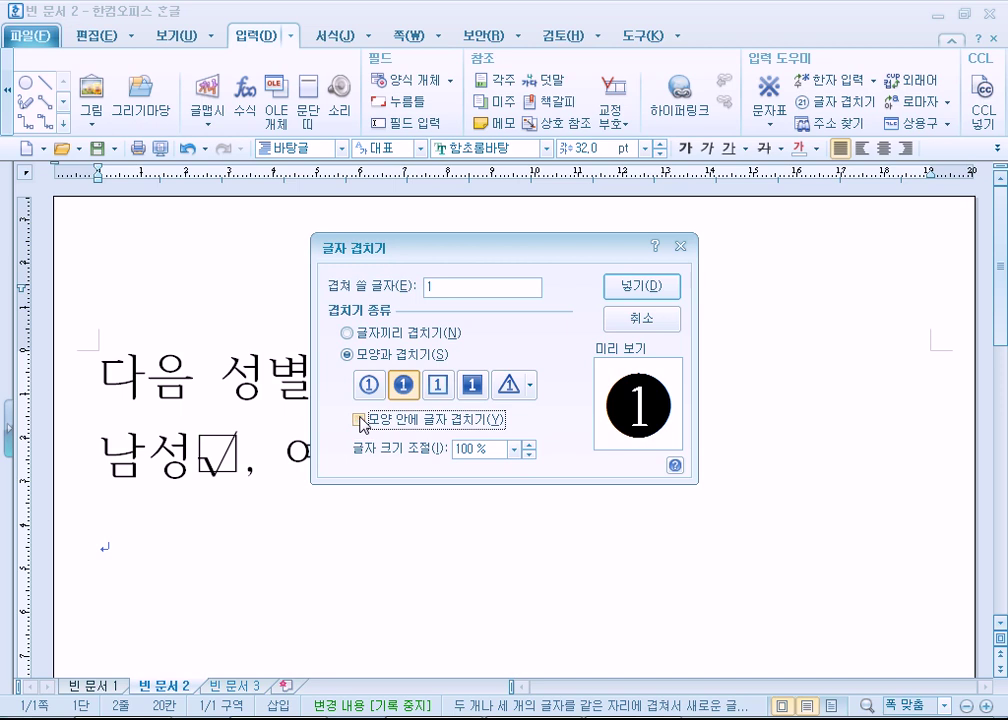
pyautogui.click(456, 286)
pyautogui.write('23')
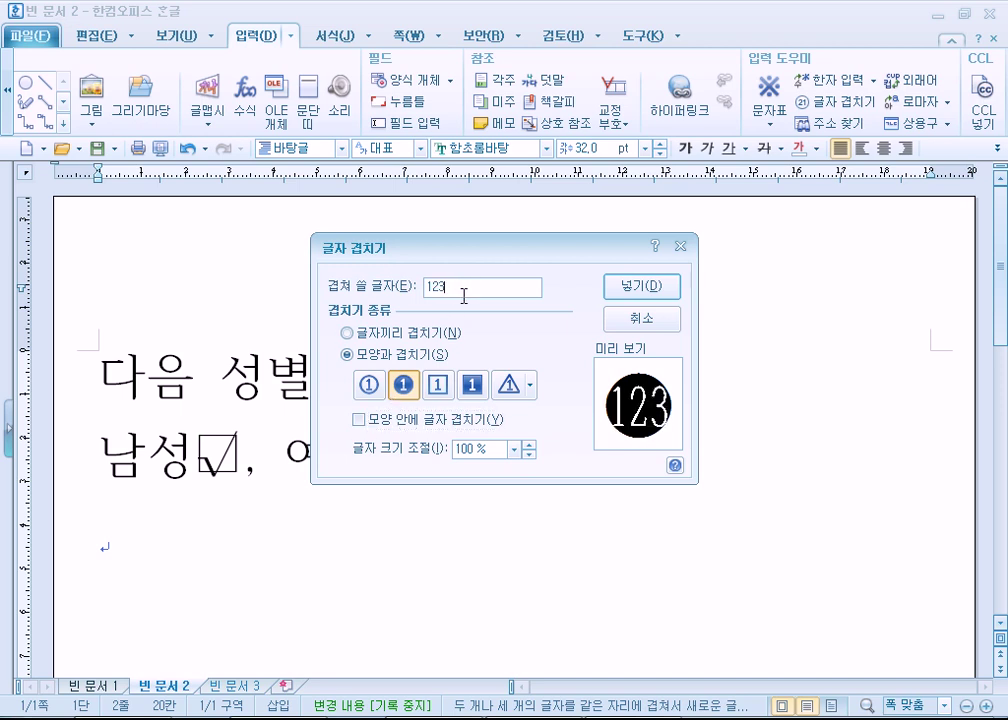
# - Preview 123 with 모양 안에 글자 겹치기 enabled, and compare it with 글자끼리 겹치기 beside the checkbox line in the document
pyautogui.click(360, 421)
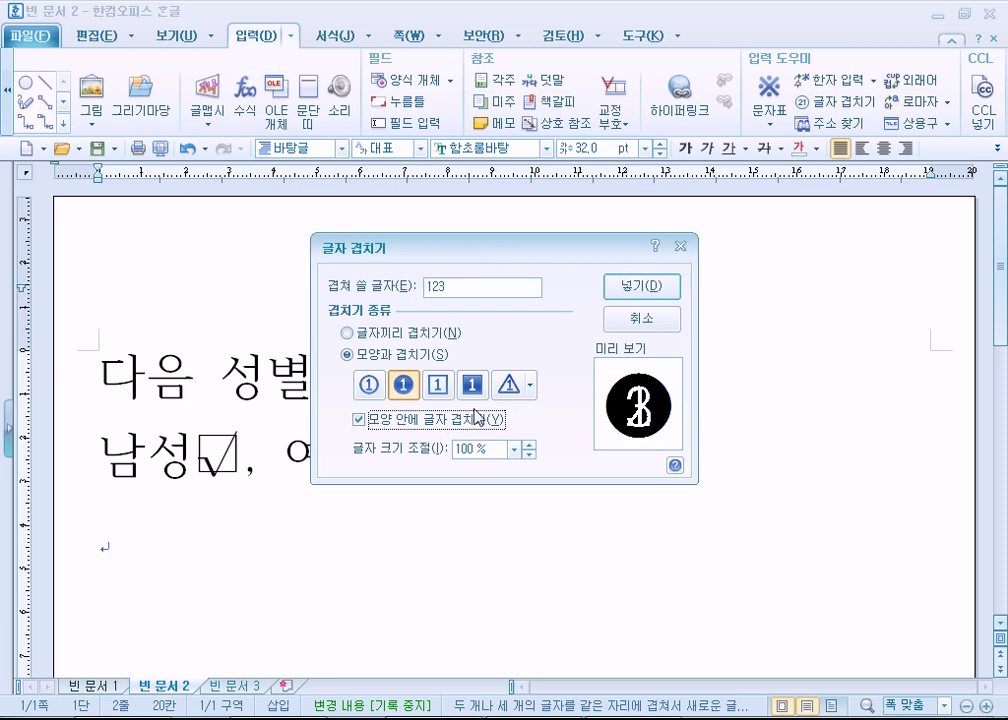
pyautogui.click(376, 336)
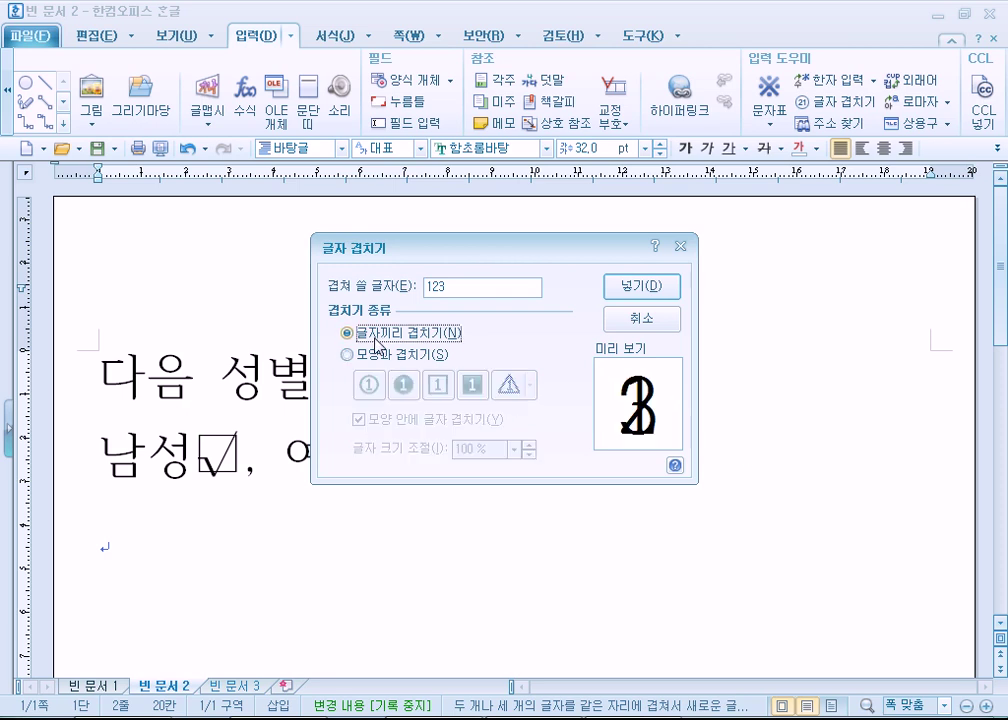
pyautogui.moveTo(391, 251); pyautogui.dragTo(541, 245)
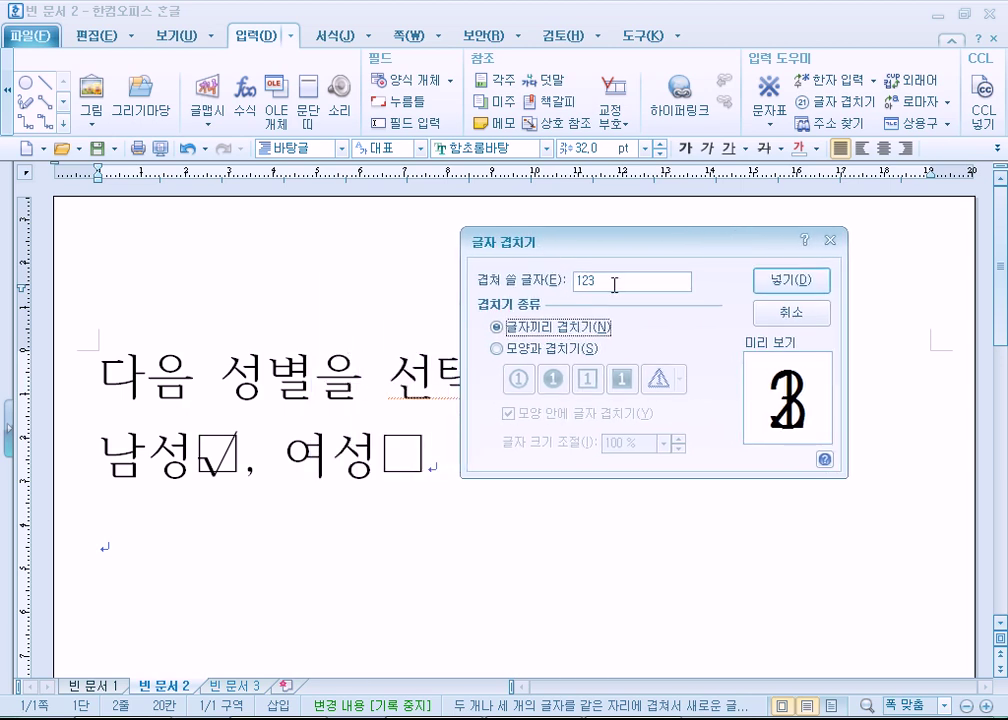
# - Open the character table and examine the 기호1 and 기호2 symbol sets in 사용자 문자표
pyautogui.hotkey('ctrl', 'F10')
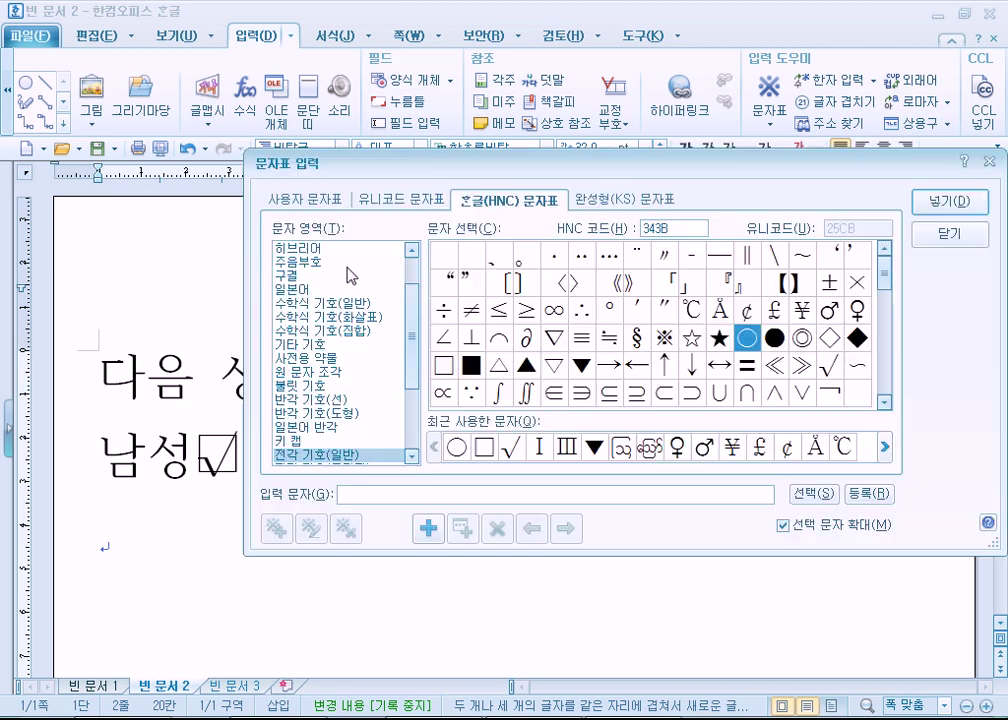
pyautogui.scroll(-3, 371, 318)
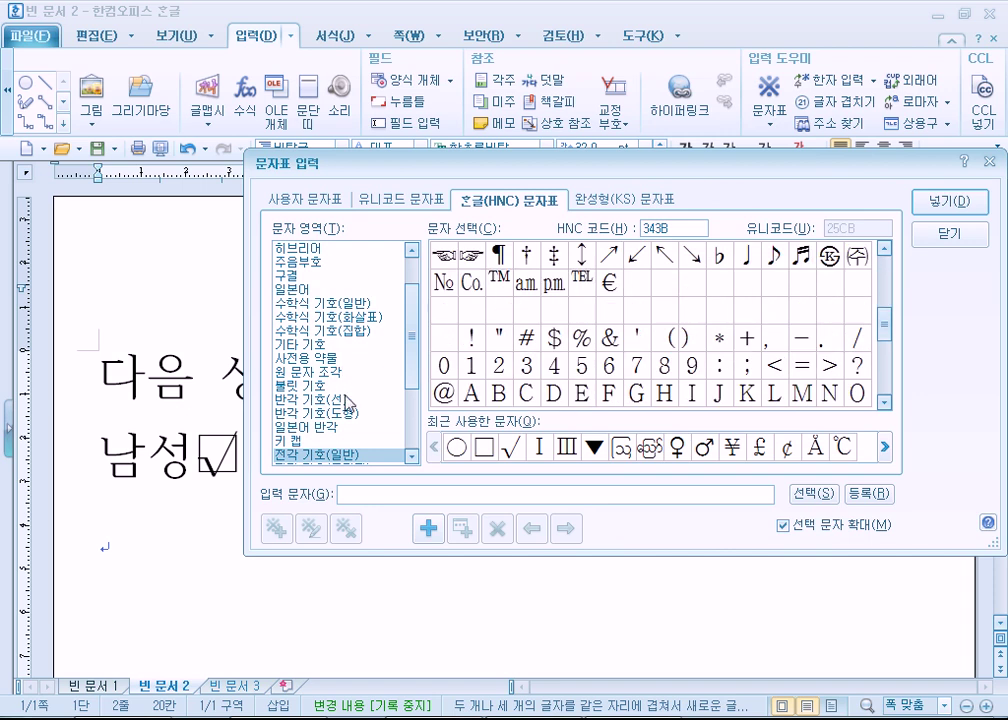
pyautogui.click(305, 199)
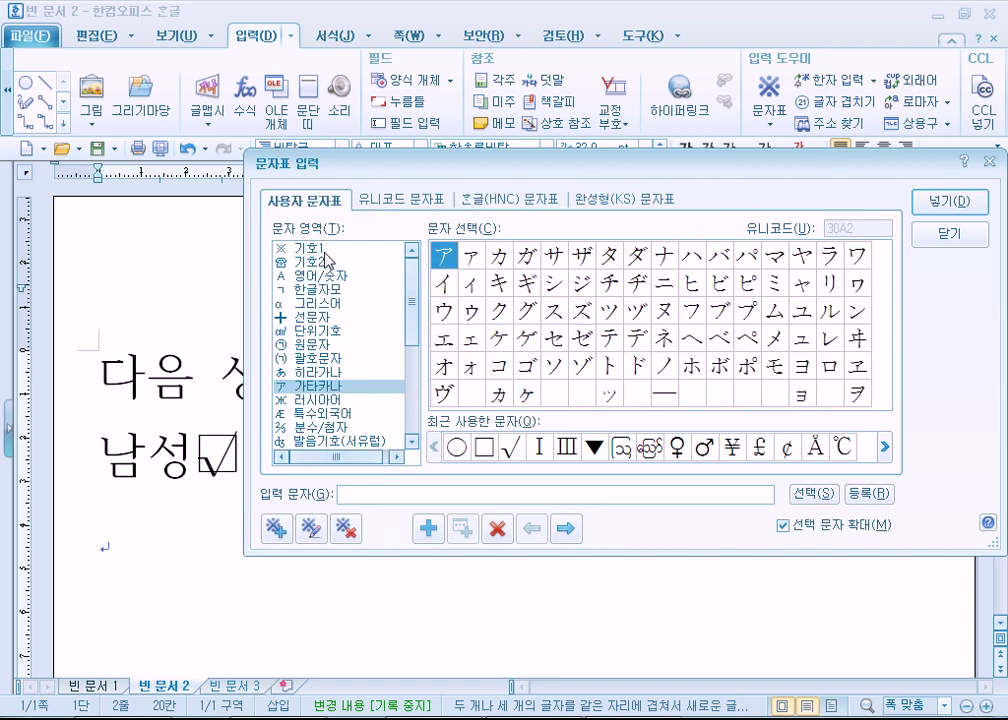
pyautogui.click(801, 369)
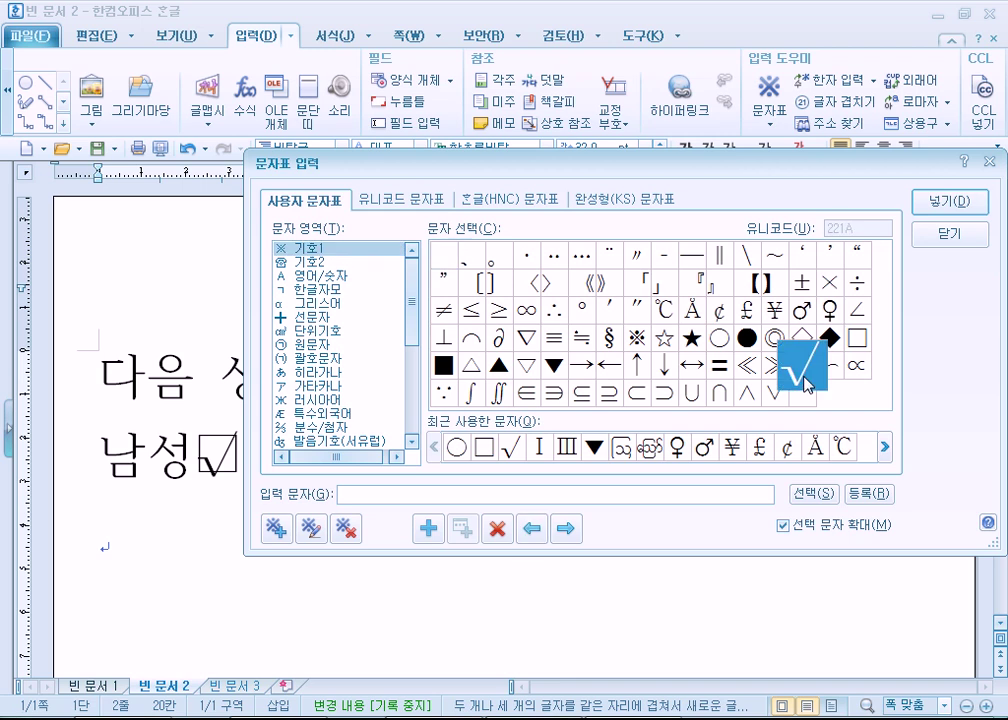
pyautogui.click(322, 262)
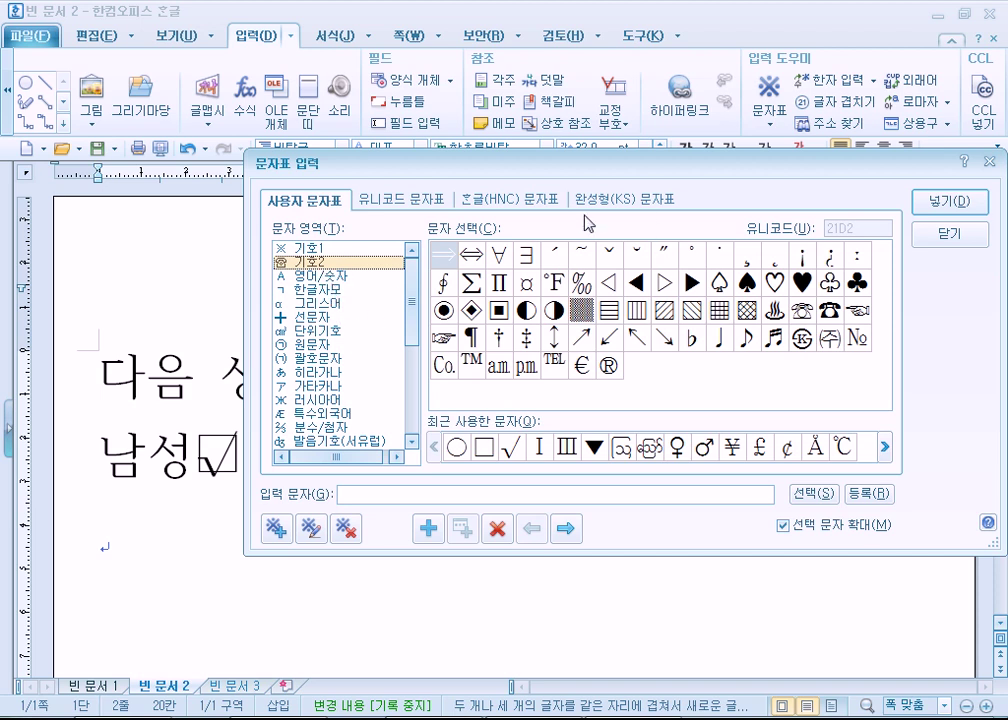
# - Examine the 사용자 문자표 sets from 부수(한중일부수추가) back to 한자기호, including the dingbats, numbers and currency symbols
pyautogui.click(340, 441)
pyautogui.scroll(-5, 352, 444)
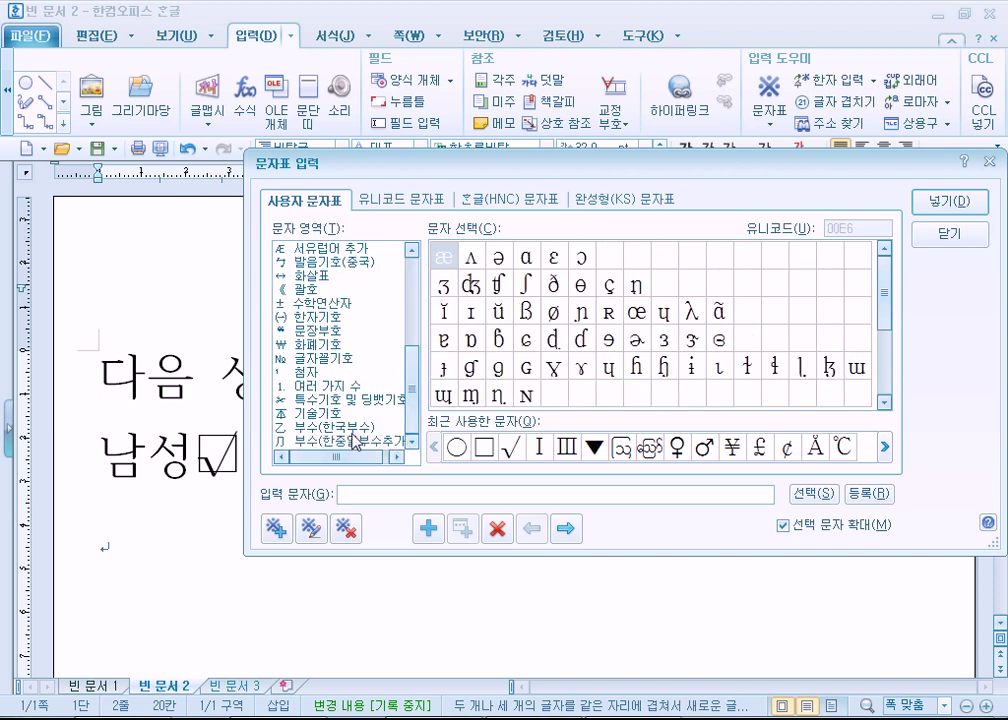
pyautogui.click(354, 442)
pyautogui.click(350, 427)
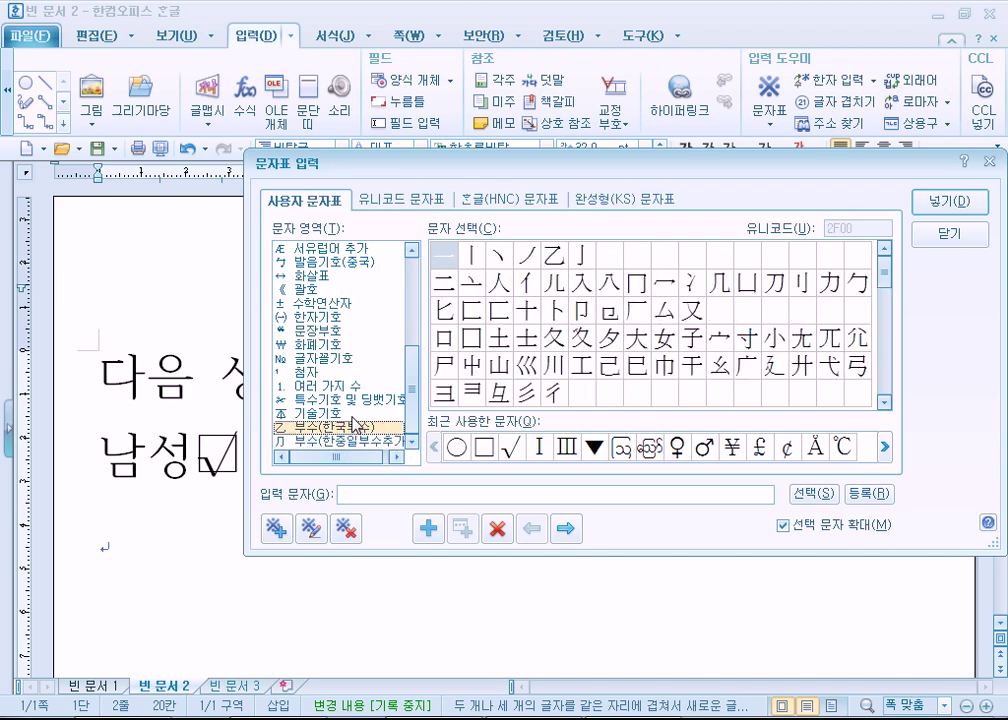
pyautogui.click(352, 413)
pyautogui.click(350, 401)
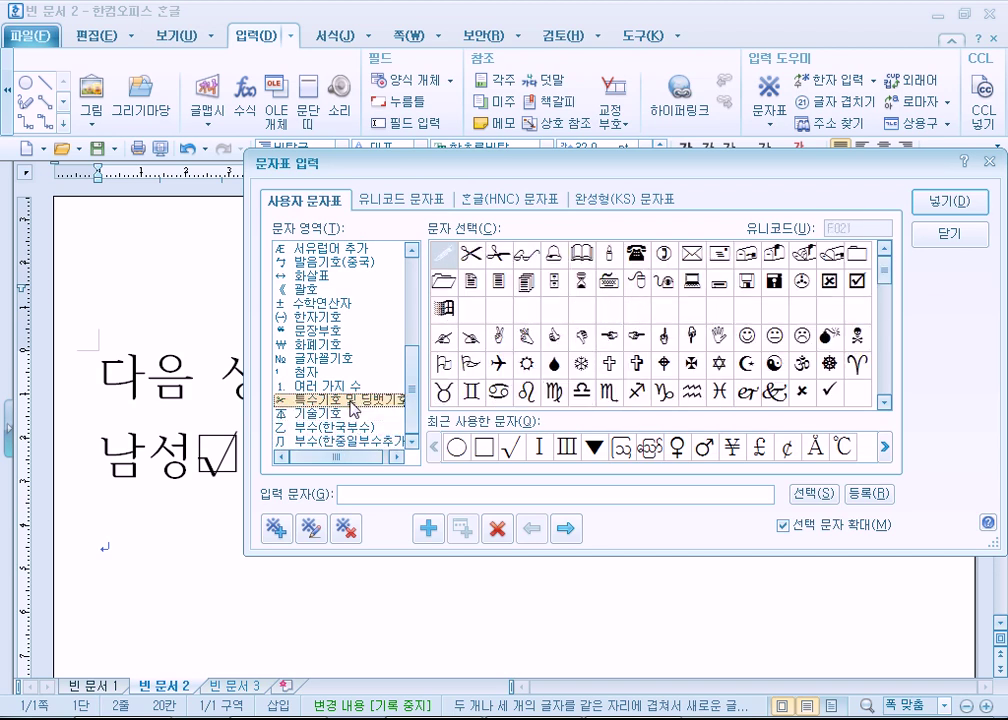
pyautogui.click(356, 386)
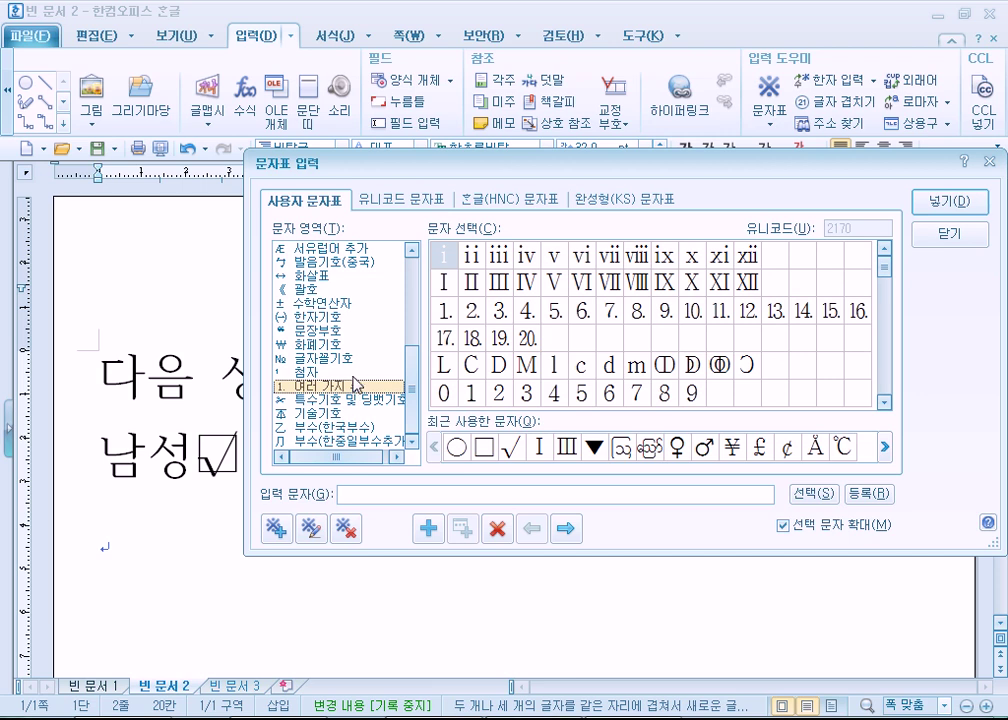
pyautogui.click(354, 372)
pyautogui.click(350, 358)
pyautogui.click(345, 345)
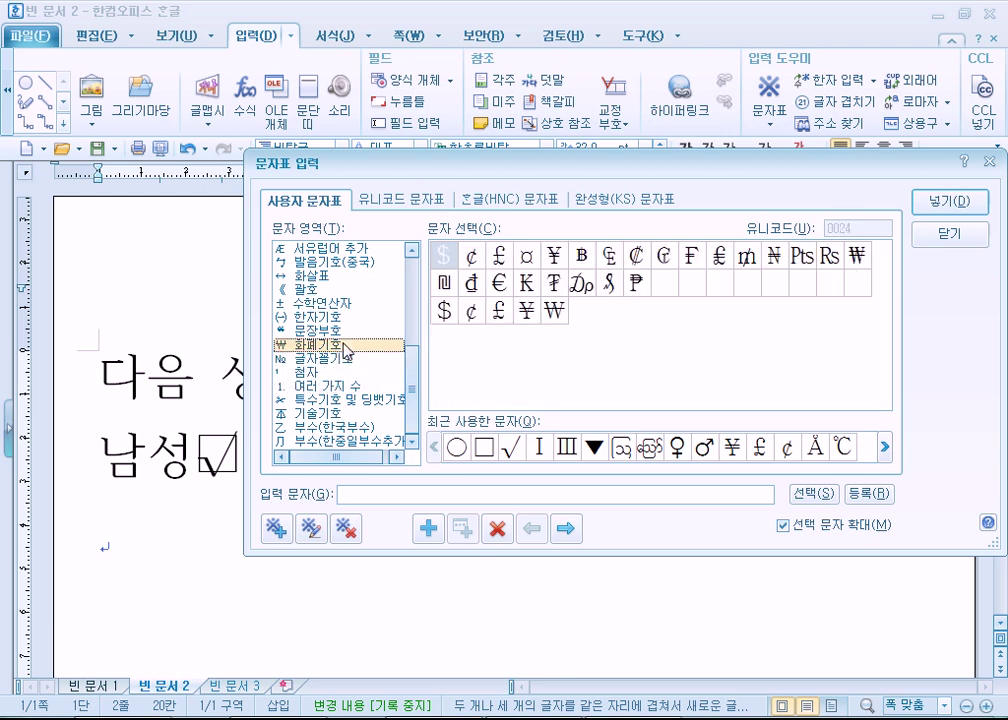
pyautogui.click(340, 330)
pyautogui.click(338, 316)
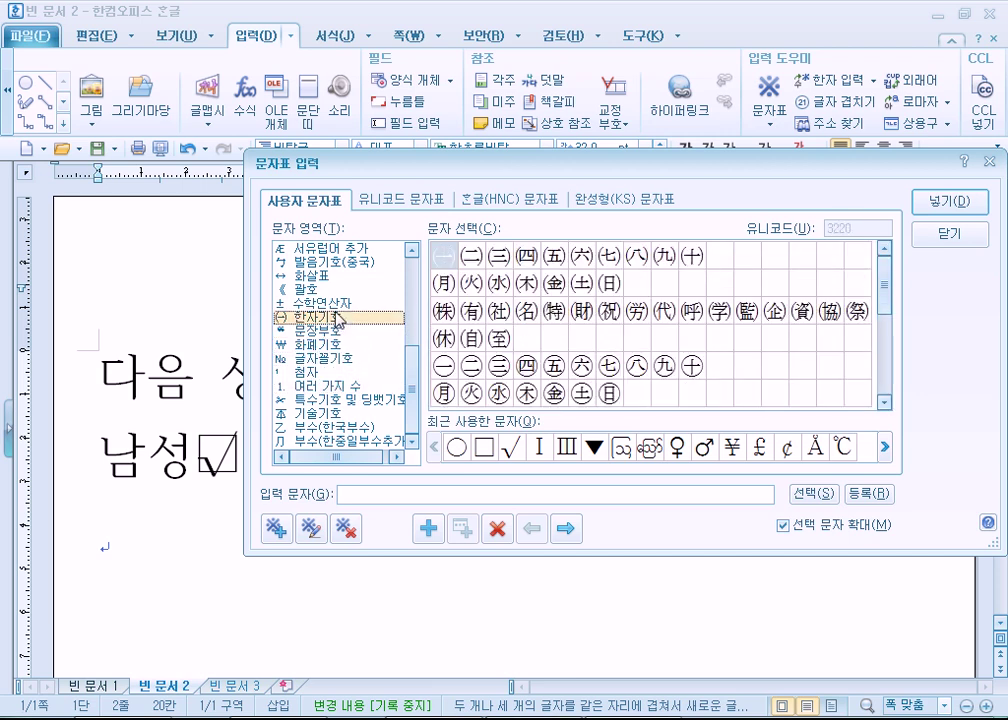
# - Examine the 수학연산자, 괄호, 화살표, 발음기호(중국), 서유럽어 추가, 분수/첨자 and 발음기호(서유럽) character sets
pyautogui.press('Up')
pyautogui.press('Up')
pyautogui.click(340, 304)
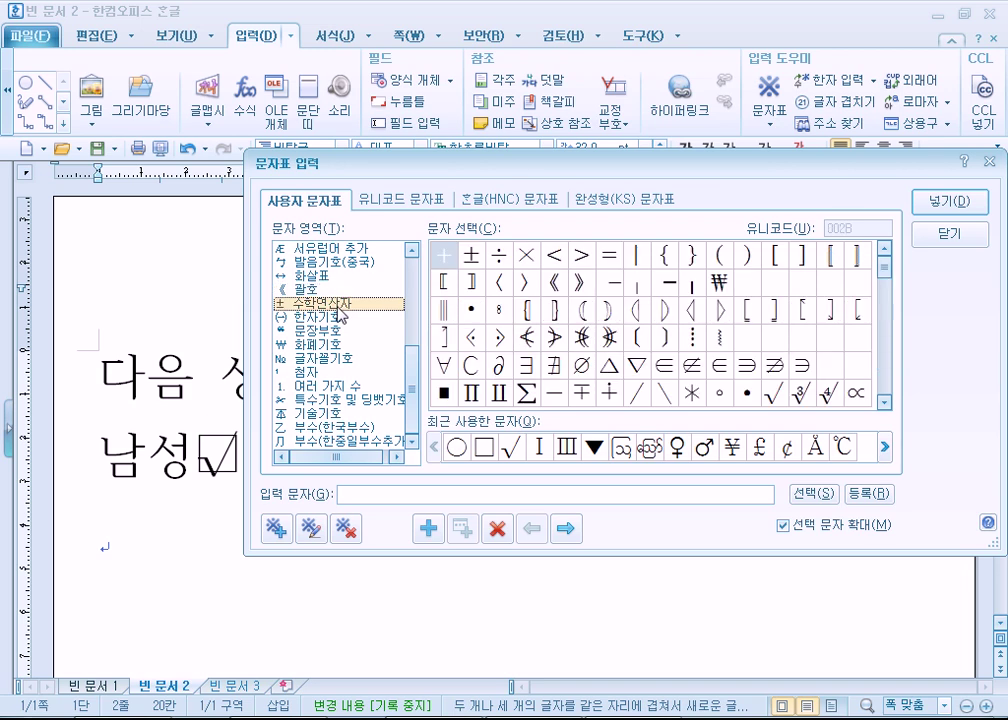
pyautogui.click(336, 289)
pyautogui.click(334, 275)
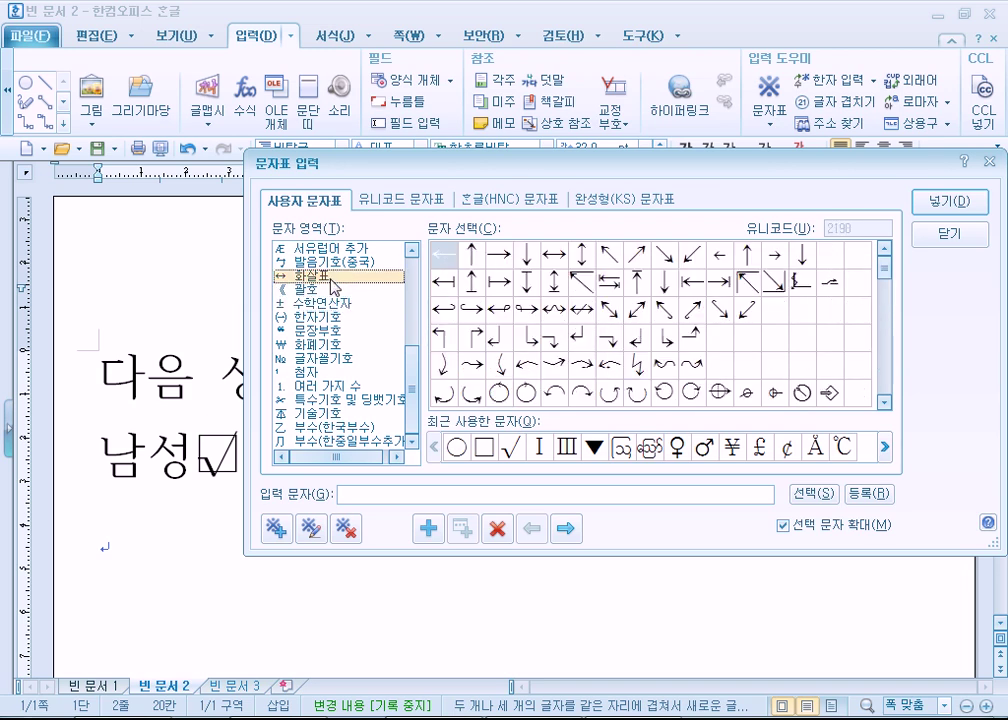
pyautogui.click(336, 261)
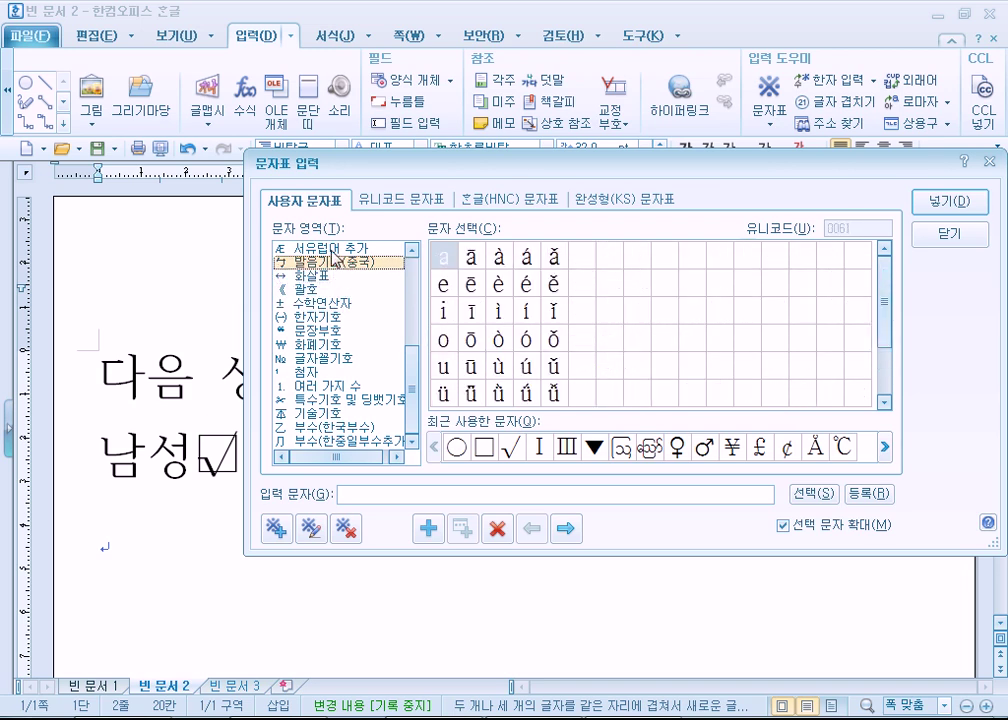
pyautogui.click(336, 247)
pyautogui.scroll(3, 340, 300)
pyautogui.click(352, 345)
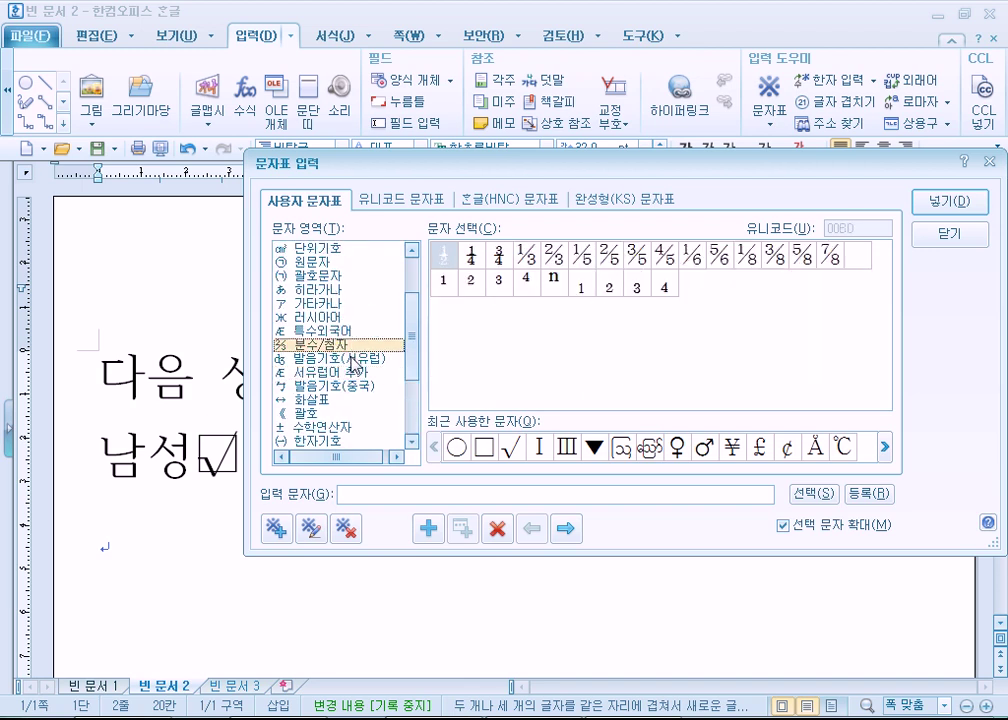
pyautogui.click(351, 357)
# - Examine the 가타카나, 히라가나 and 원문자 sets, and close the character table without inserting anything
pyautogui.click(334, 306)
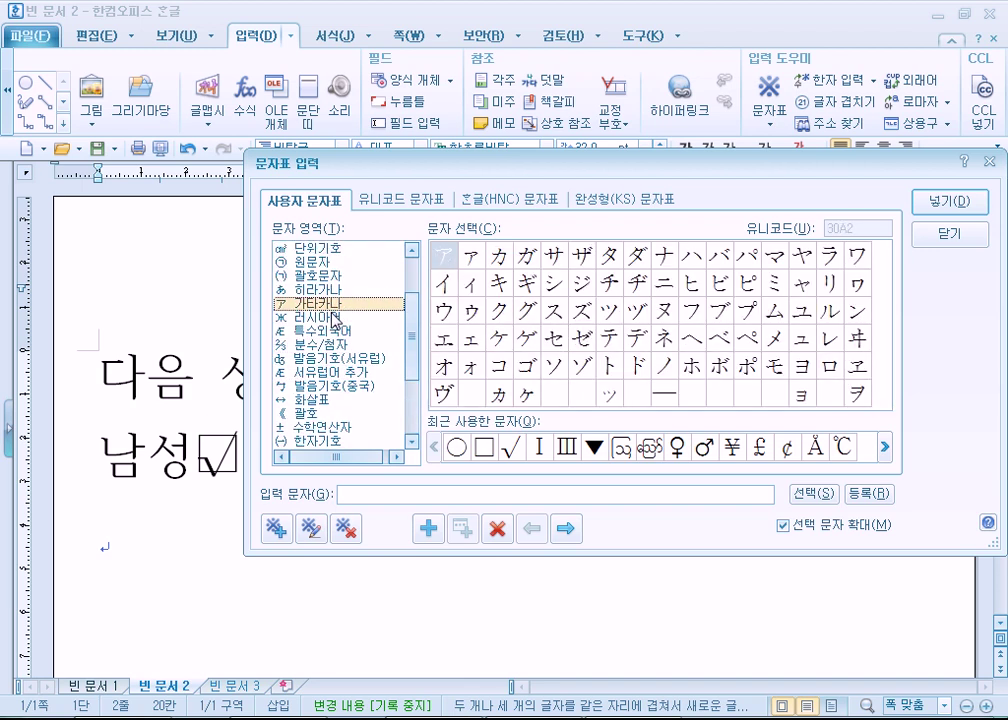
pyautogui.click(331, 289)
pyautogui.scroll(2, 325, 295)
pyautogui.click(317, 345)
pyautogui.moveTo(320, 162); pyautogui.dragTo(425, 161)
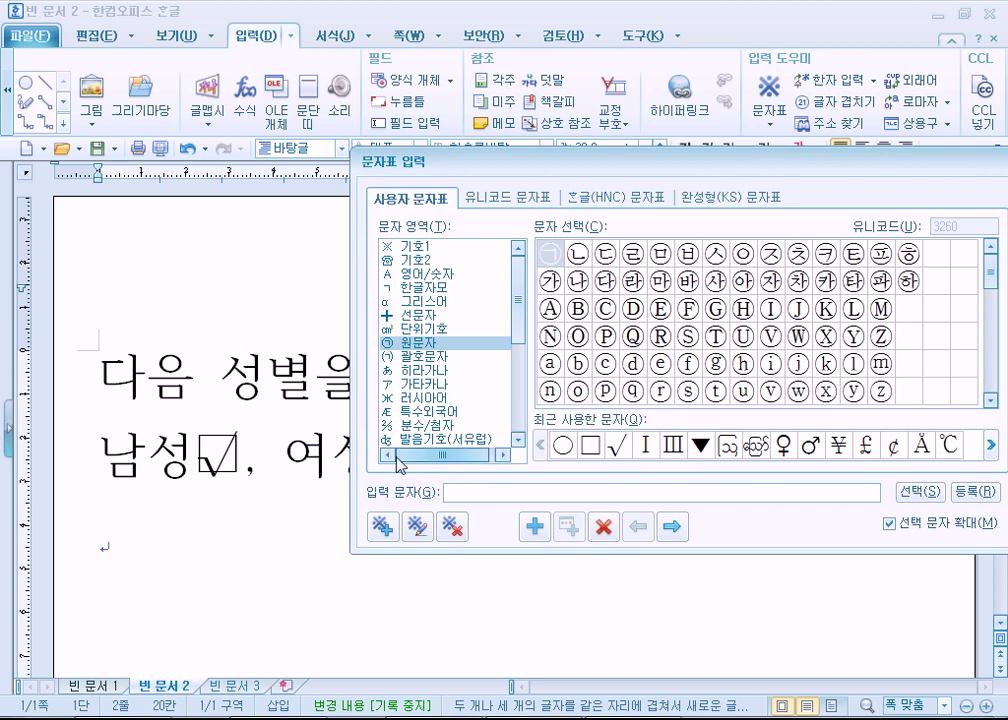
pyautogui.moveTo(410, 160); pyautogui.dragTo(315, 108)
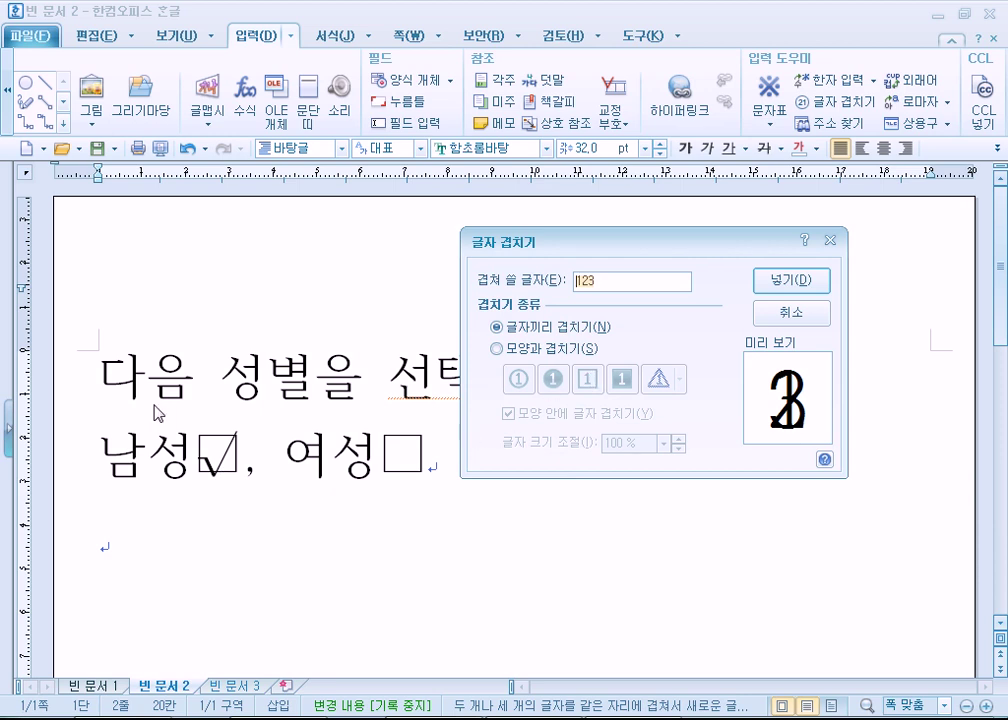
# - Cancel the 글자 겹치기 dialog and delete all the text in the document
pyautogui.click(756, 312)
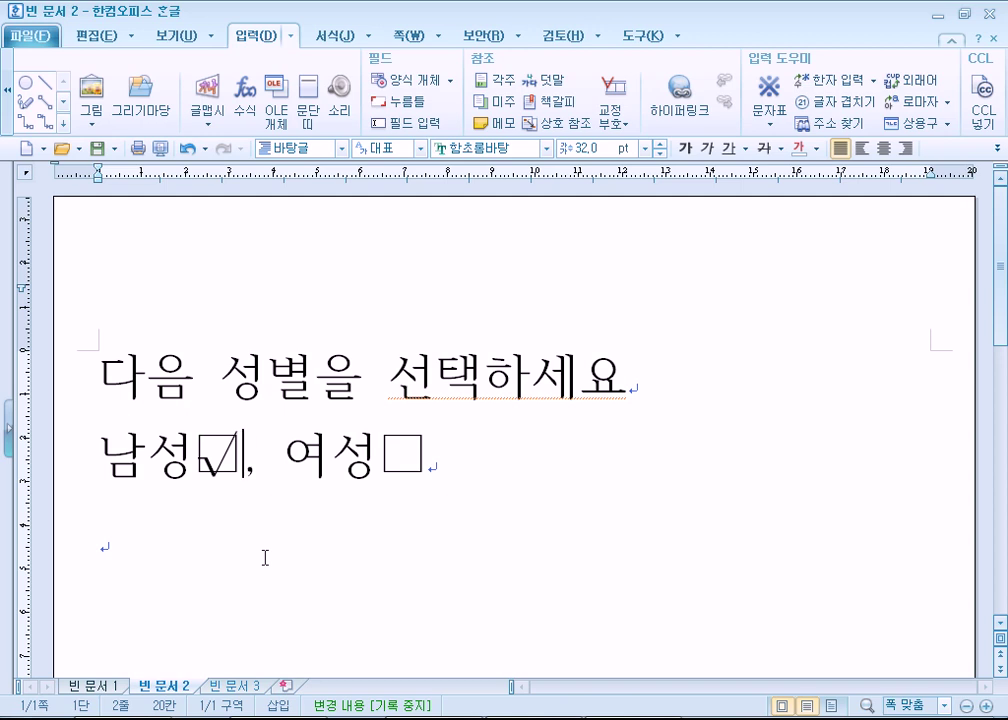
pyautogui.hotkey('ctrl', 'a')
pyautogui.press('Delete')
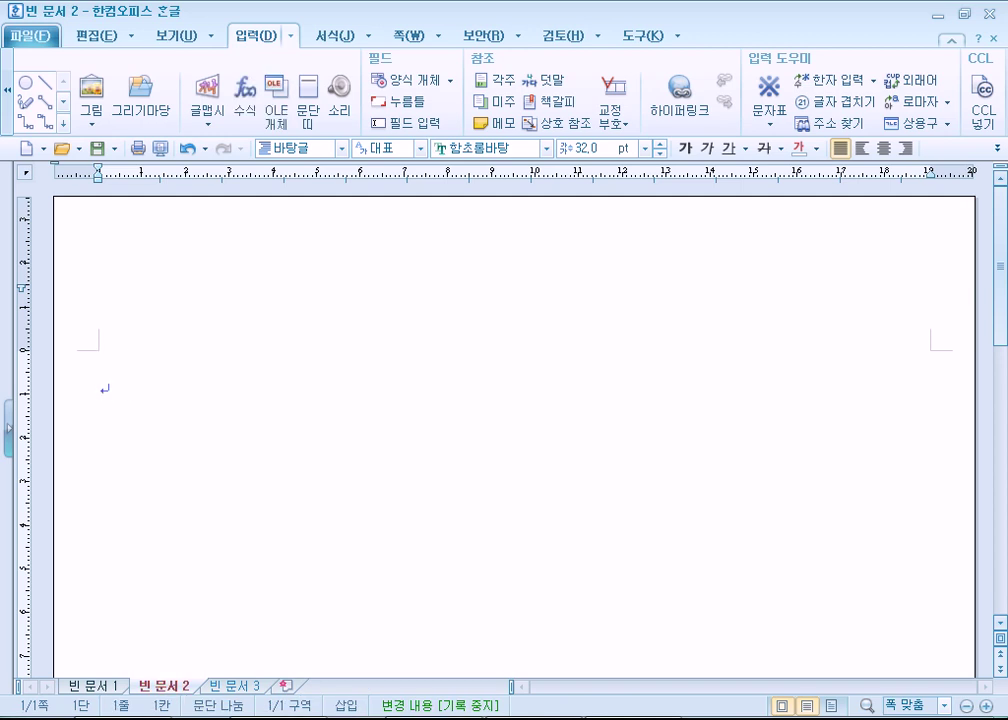
pyautogui.write('dgoddml')
pyautogui.hotkey('ctrl', 'a')
pyautogui.press('Delete')
# - Enter 여행의 행운을 as the first line of the emptied document
pyautogui.write('여행으')
pyautogui.write('의 행운을')
pyautogui.press('Return')
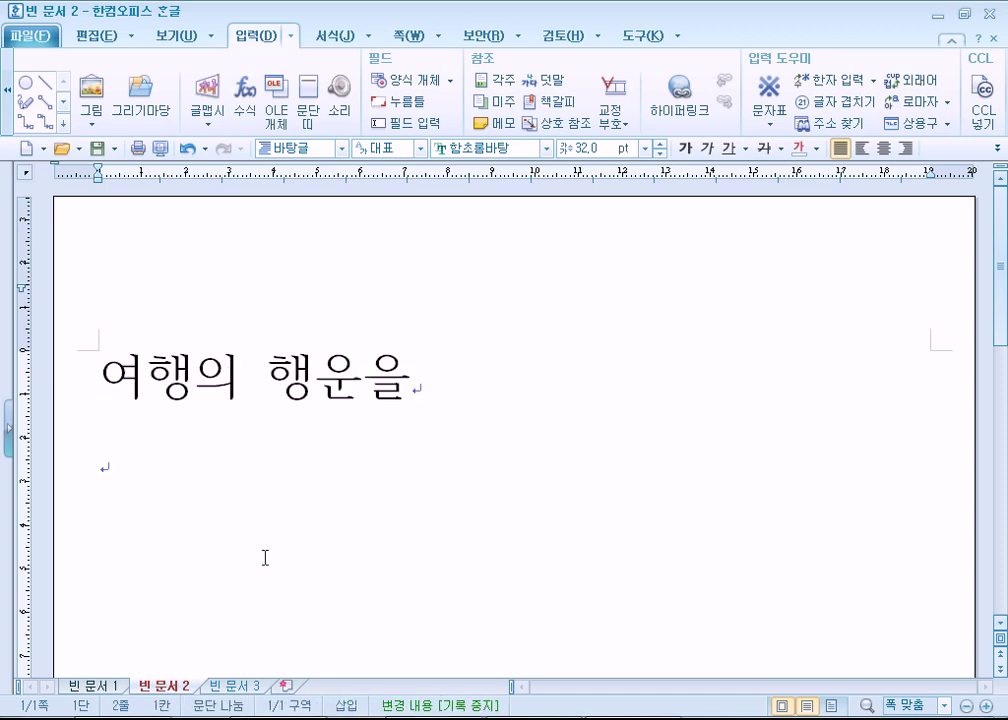
# - Leave an empty line below the heading and add the line 응모기간 : 4월 4일~
pyautogui.press('Return')
pyautogui.write('응모기간')
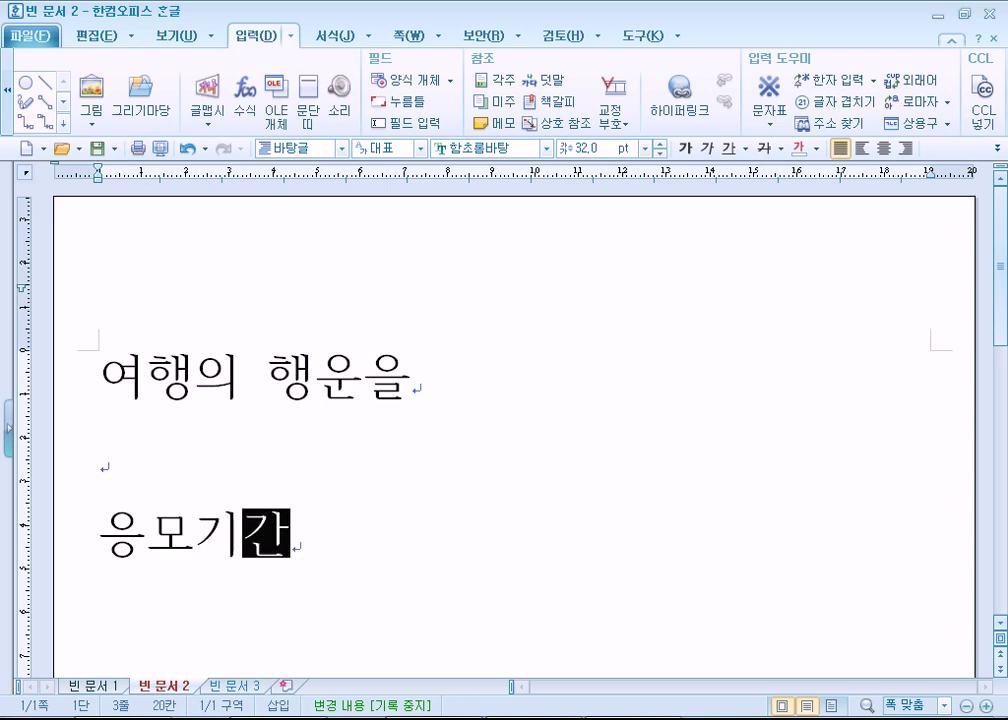
pyautogui.write(' : 4')
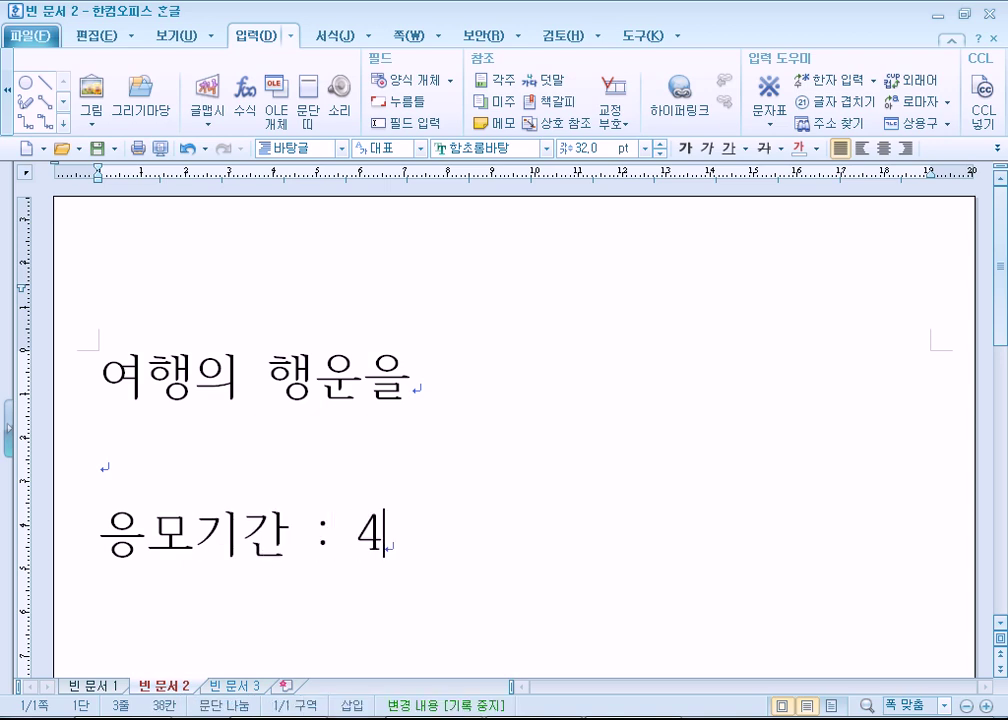
pyautogui.write('우월 4일~')
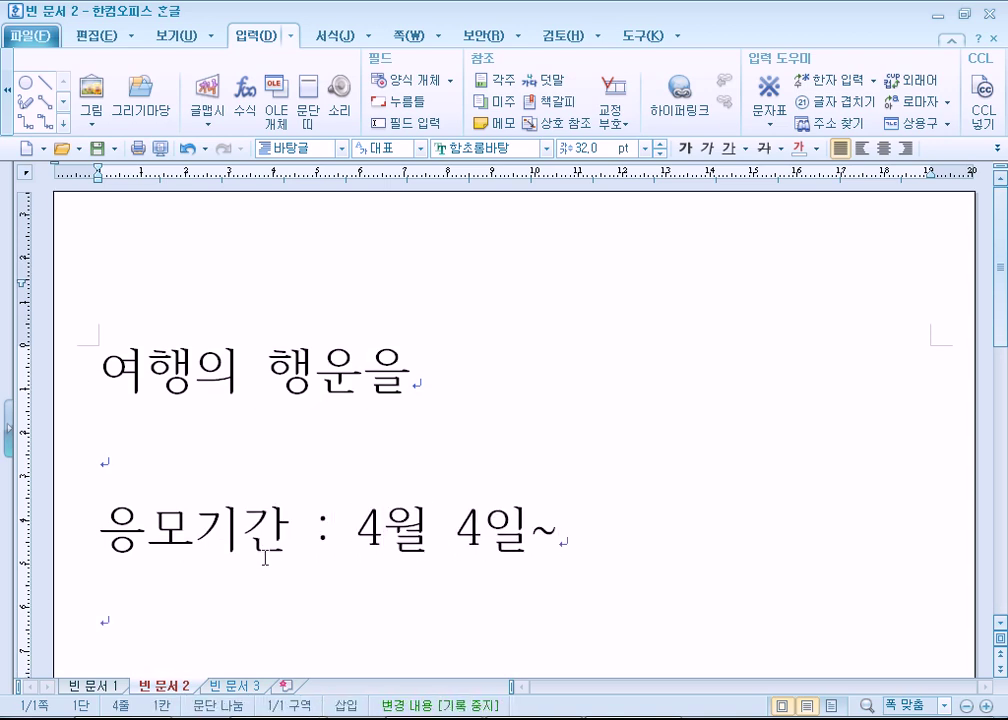
# - Add the line 장 소 : 행사장 below the entry period, with 장 and 소 spaced apart
pyautogui.write('장  ')
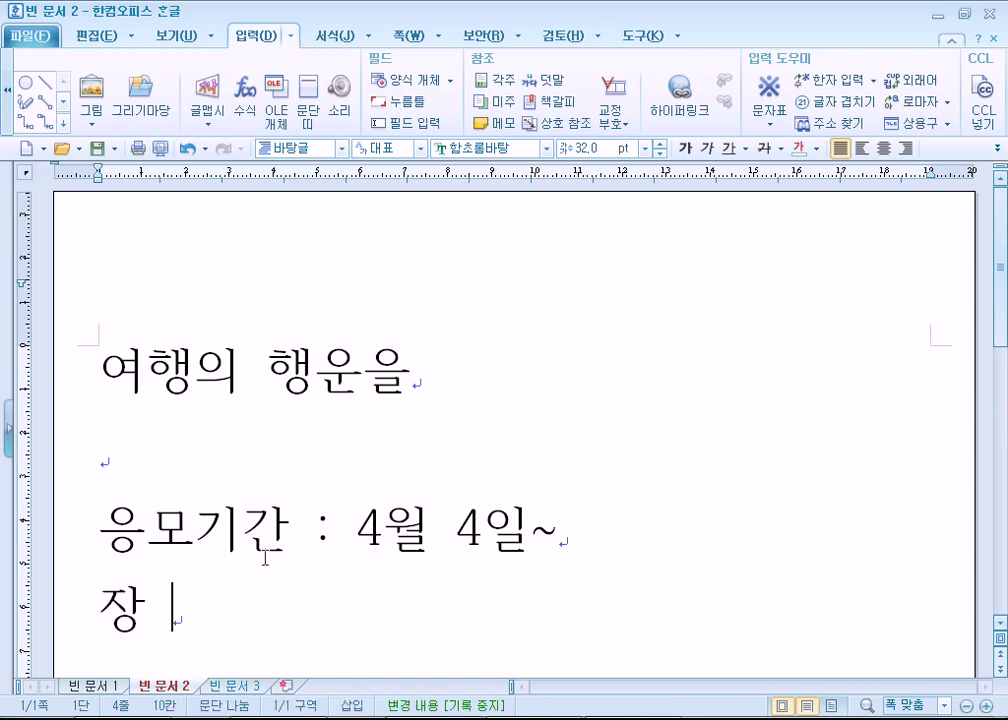
pyautogui.write('  소 : ')
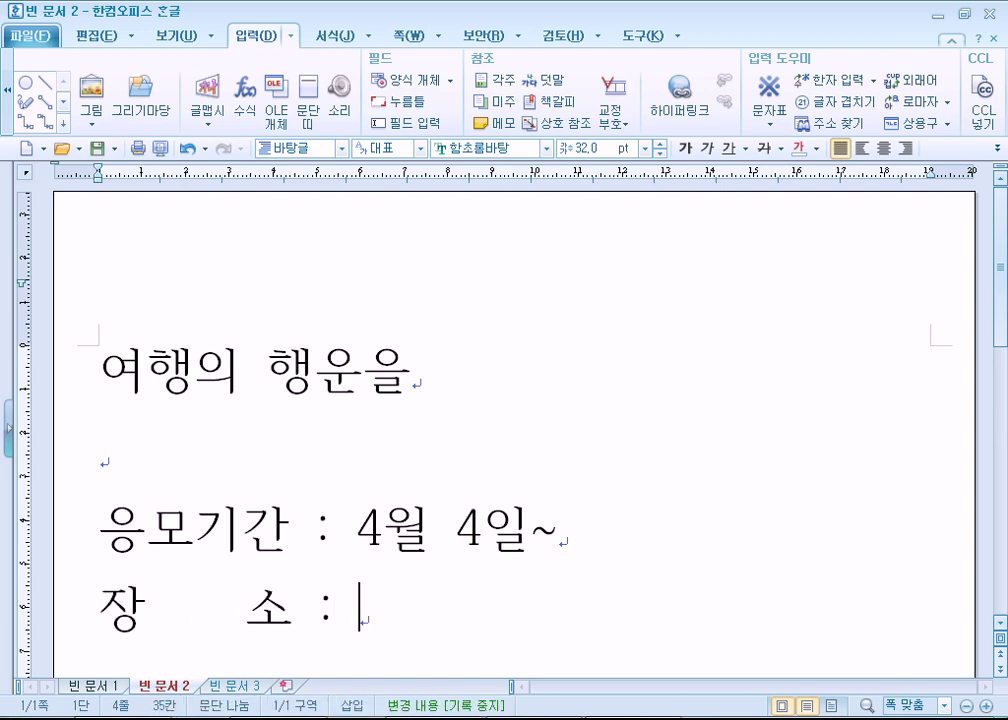
pyautogui.write('ㅅㅐㅇ사장')
pyautogui.press('Return')
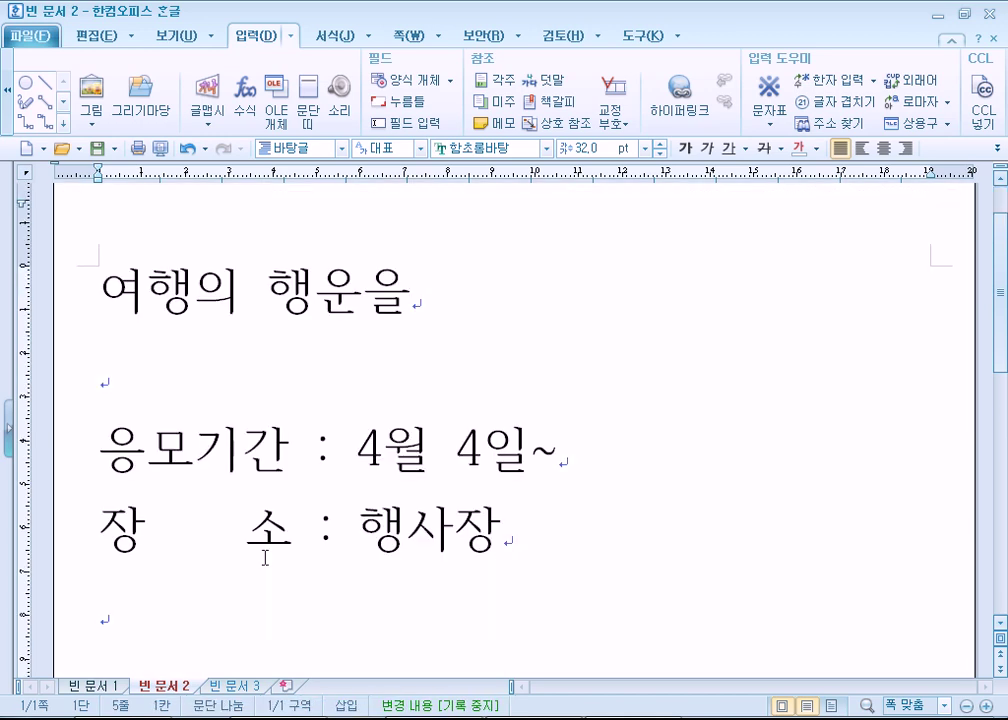
# - Add the line 응모방법 : 카드 구매 고객 below the 장소 line, followed by a new empty line
pyautogui.write('응모방법 : ')
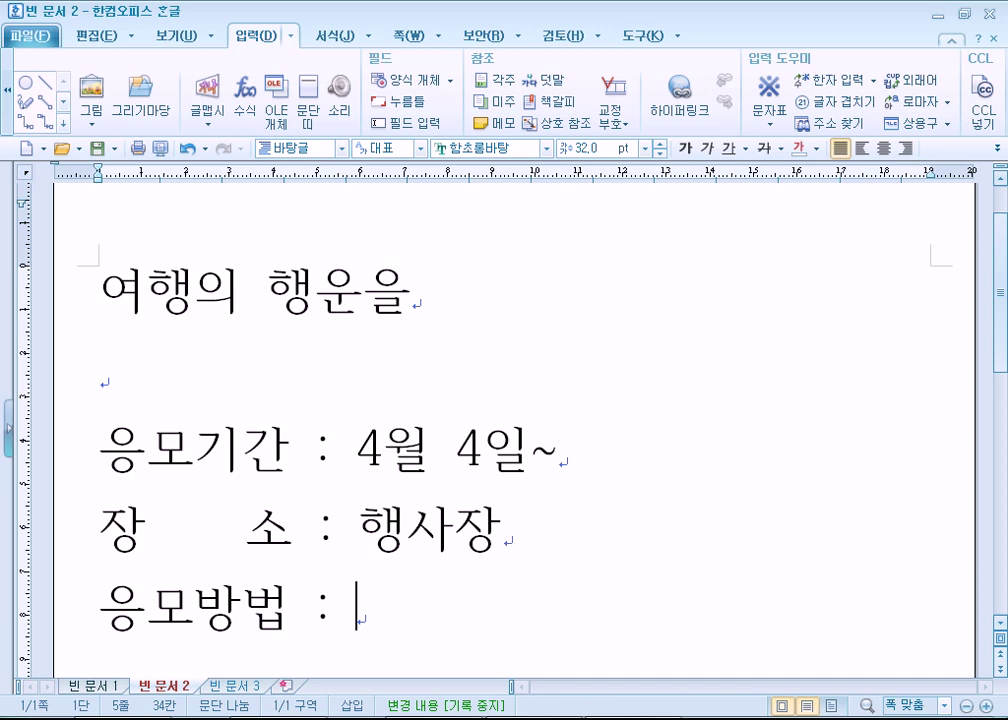
pyautogui.write('카드 구매 고객')
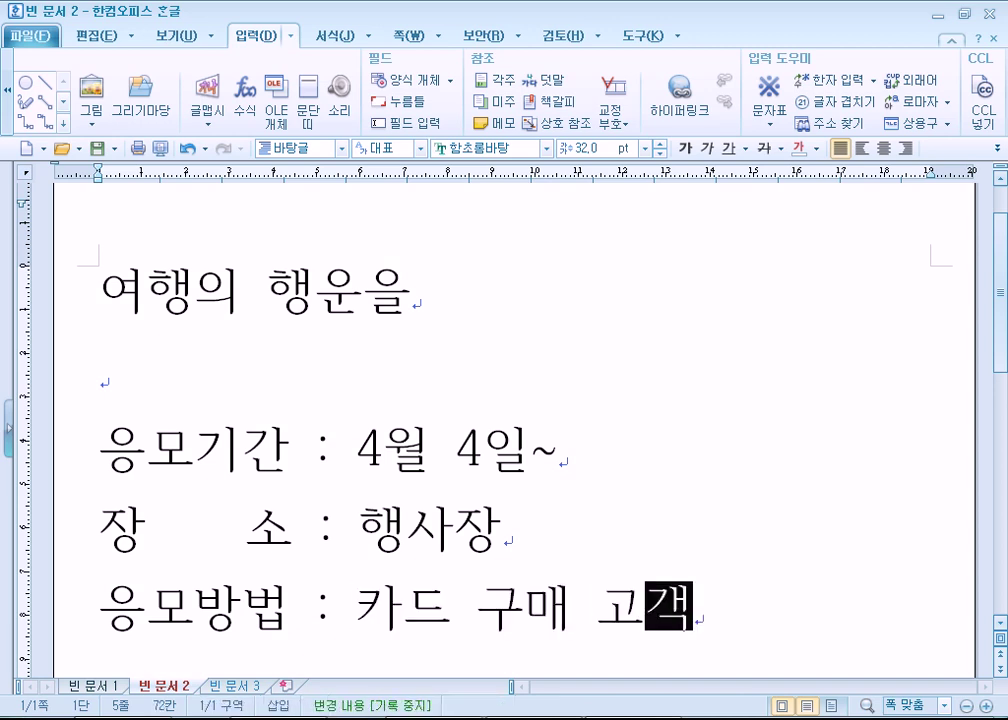
pyautogui.press('Return')
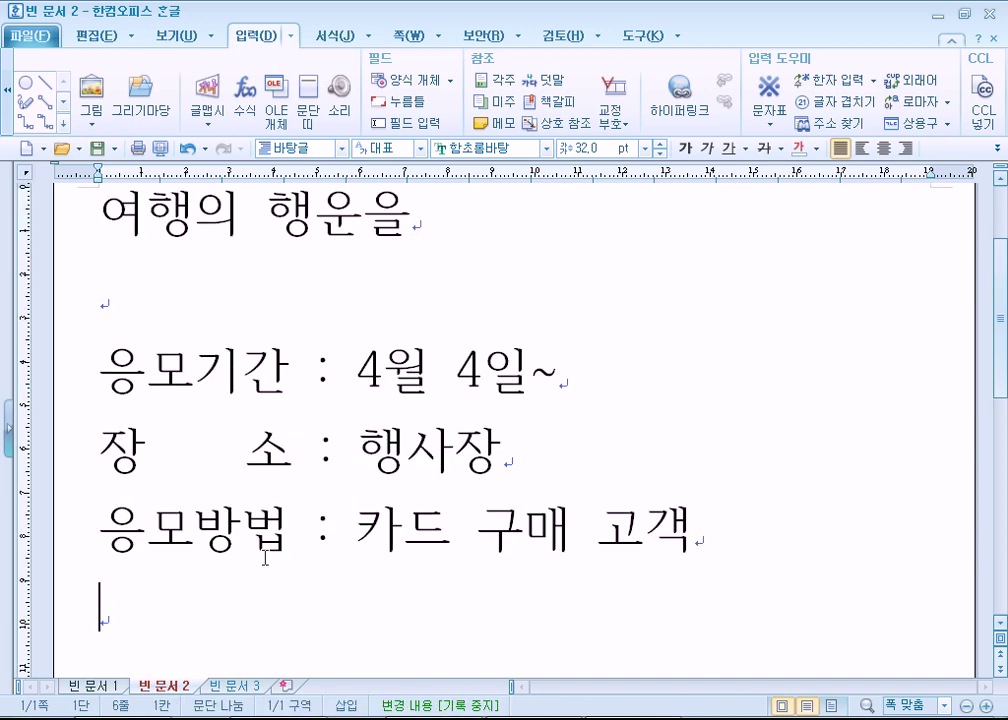
# - Insert the ▶ symbol from the 한글(HNC) 문자표, 전각 기호(일반) area, at the start of the 응모기간 line
pyautogui.press('Up')
pyautogui.press('Up')
pyautogui.press('Up')
pyautogui.hotkey('ctrl', 'F10')
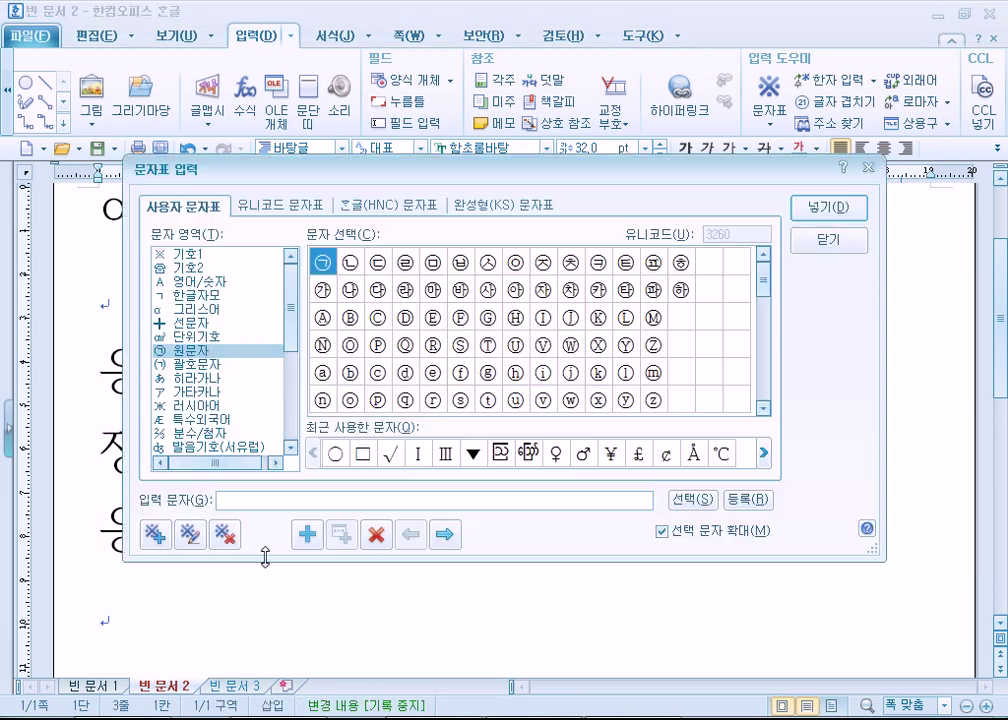
pyautogui.click(390, 206)
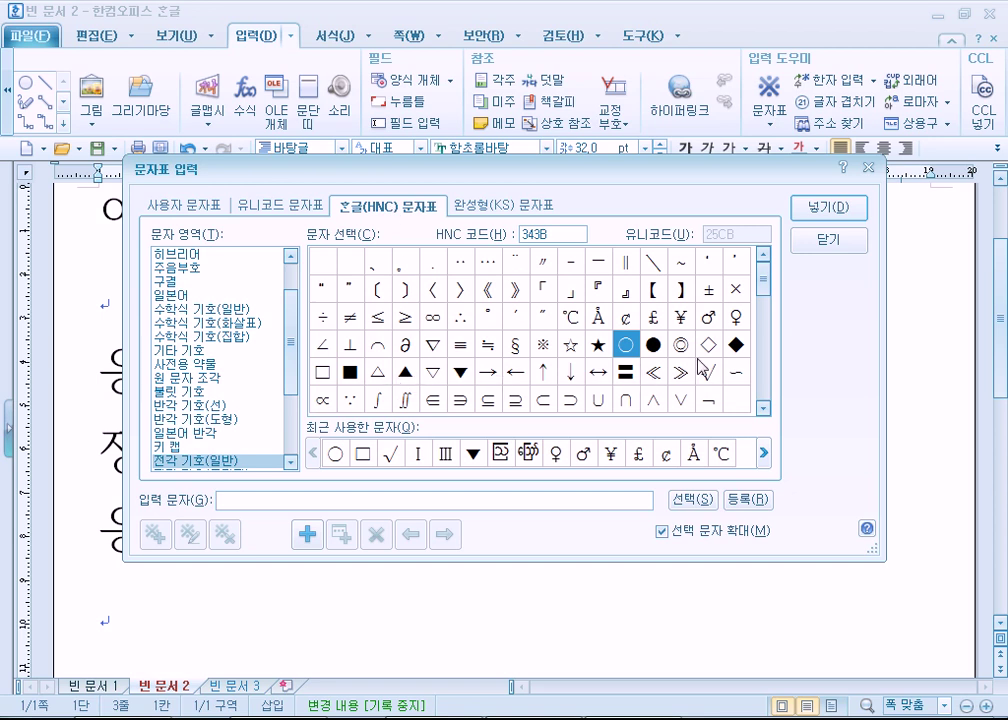
pyautogui.click(460, 374)
pyautogui.scroll(-3, 480, 350)
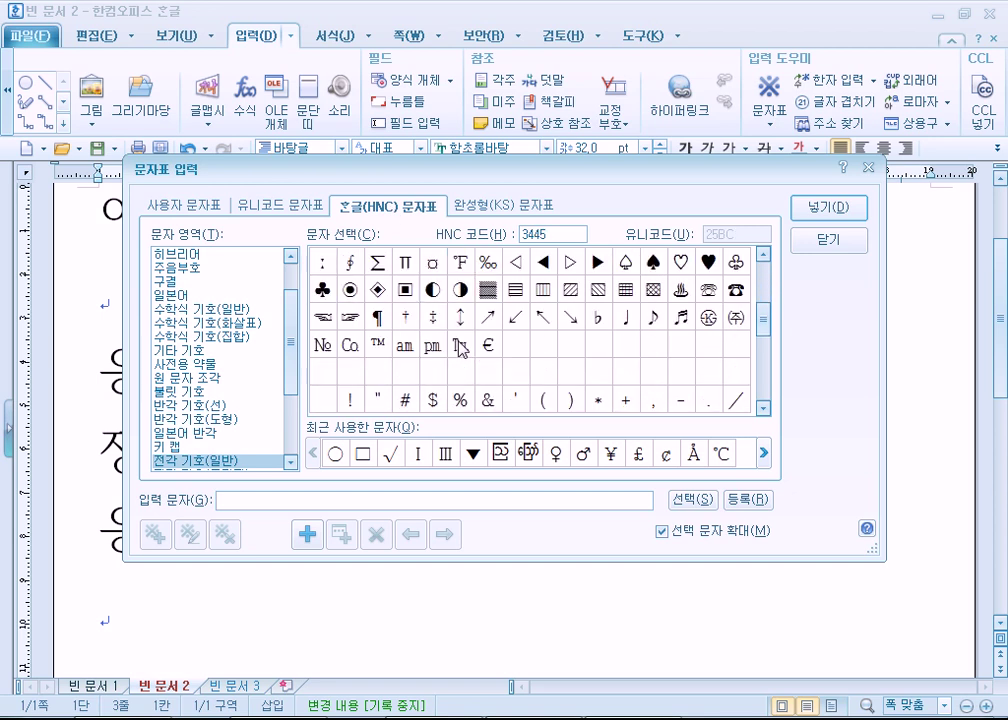
pyautogui.scroll(1, 459, 338)
pyautogui.click(543, 344)
pyautogui.click(597, 344)
pyautogui.click(828, 208)
# - Insert the same ▶ symbol at the start of the 장소 and 응모방법 lines
pyautogui.press('Down')
pyautogui.press('Home')
pyautogui.hotkey('ctrl', 'F10')
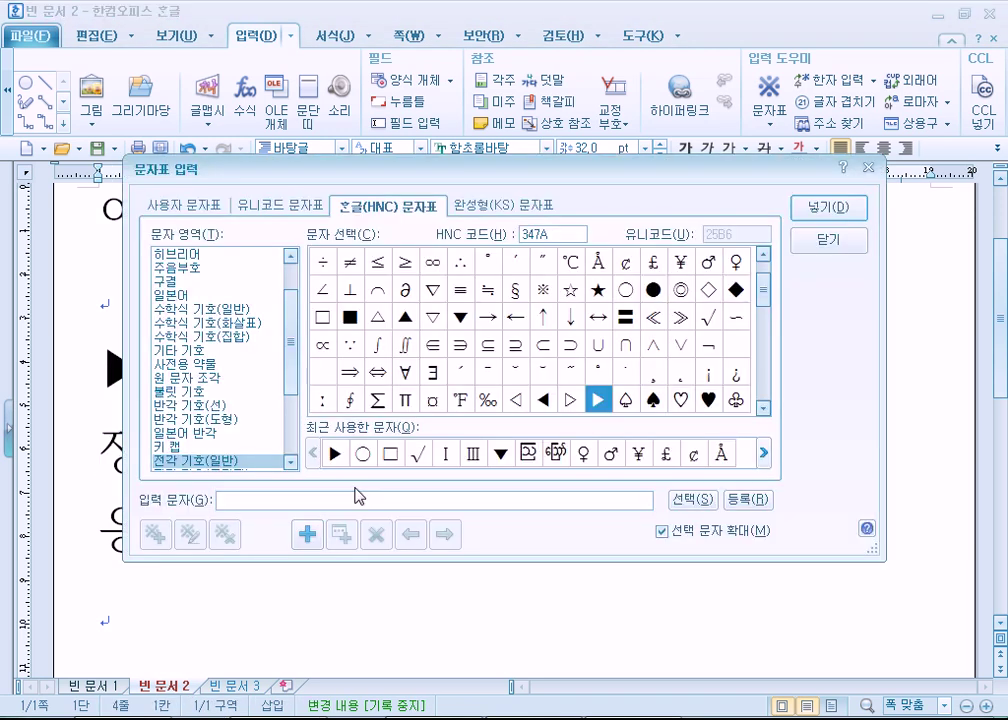
pyautogui.press('Return')
pyautogui.press('Down')
pyautogui.press('Home')
pyautogui.hotkey('ctrl', 'F10')
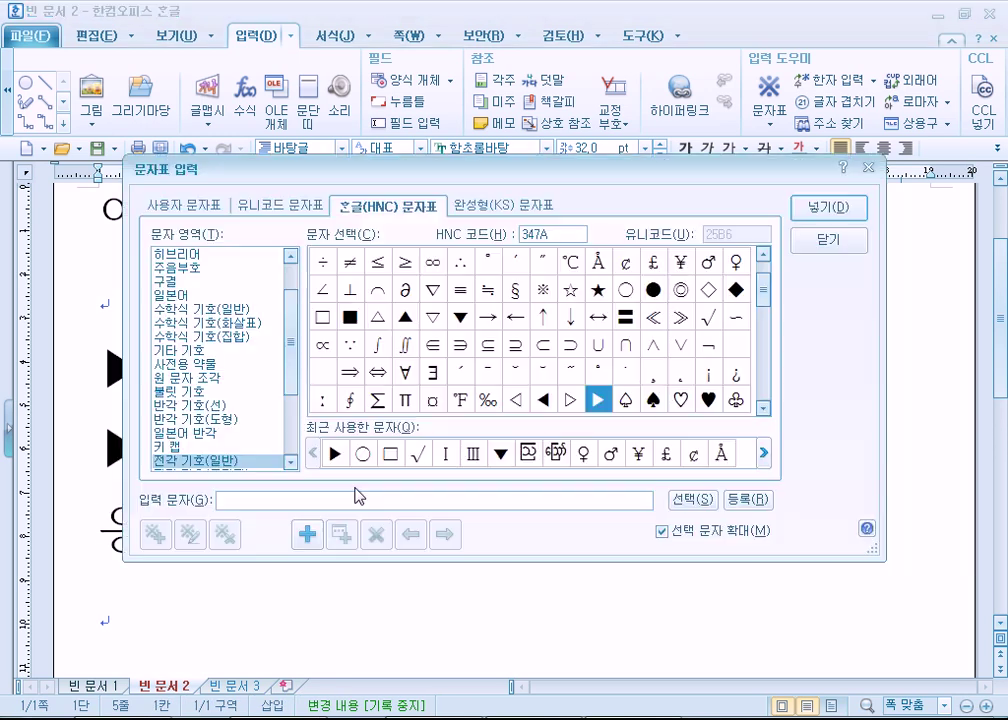
pyautogui.press('Return')
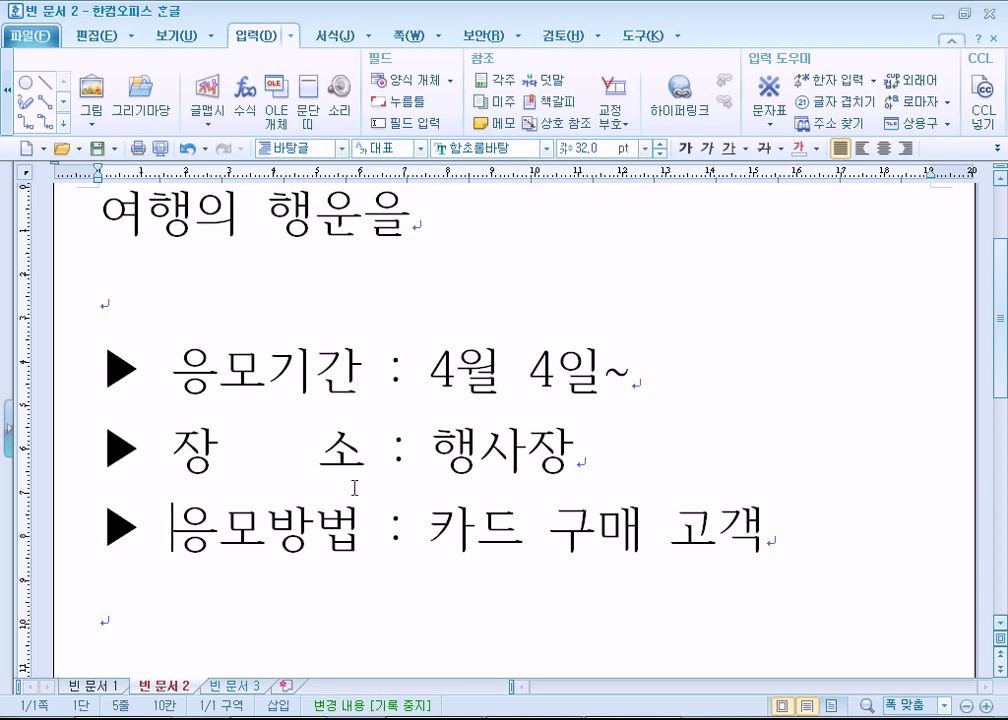
# - Space the labels as 응모 방법 and 응모 기간, and widen the gap between 장 and 소 to match
pyautogui.press('Up')
pyautogui.press('Down')
pyautogui.press('Right')
pyautogui.press('Right')
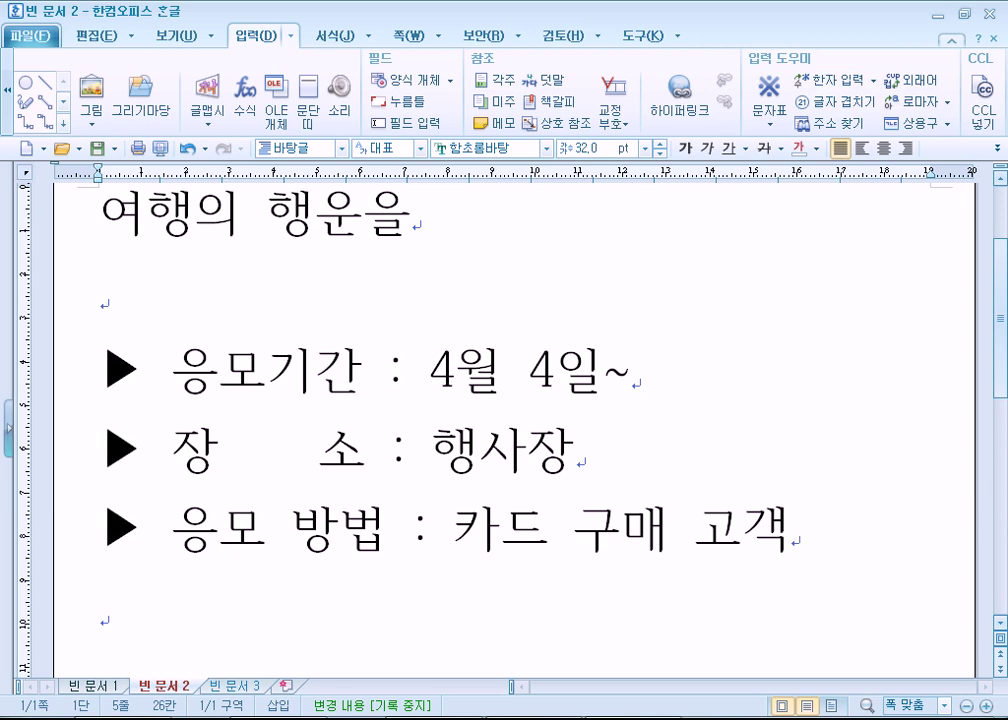
pyautogui.press('Up')
pyautogui.press('Up')
pyautogui.press('Left')
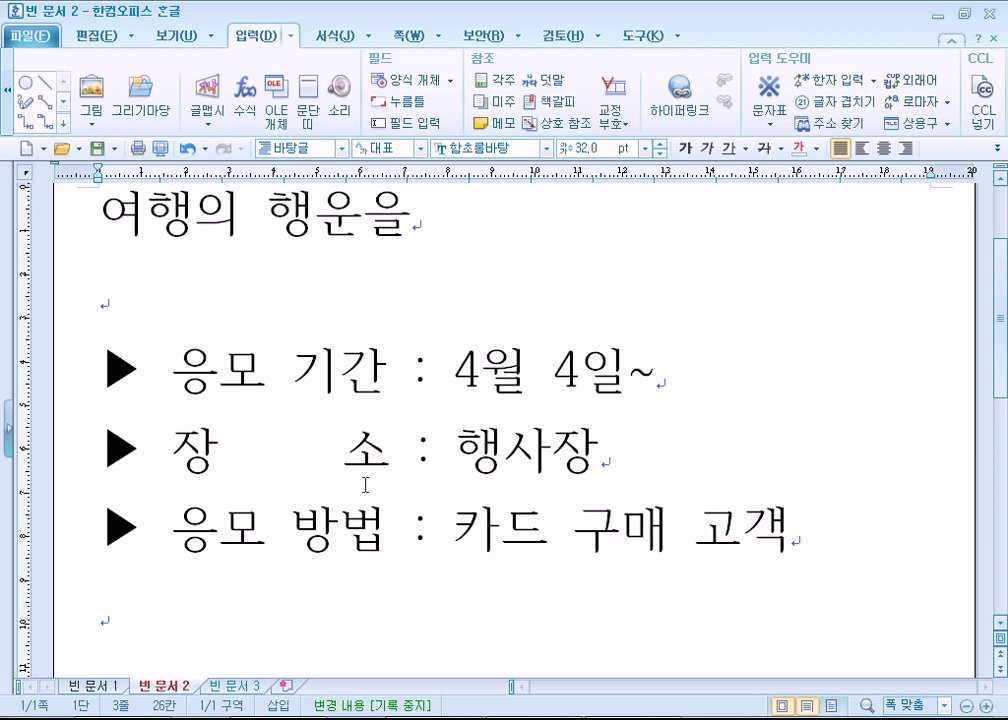
# - Highlight the colons of the three bulleted lines as a column block to check their vertical alignment
pyautogui.click(410, 372)
pyautogui.moveTo(410, 362); pyautogui.dragTo(385, 497)
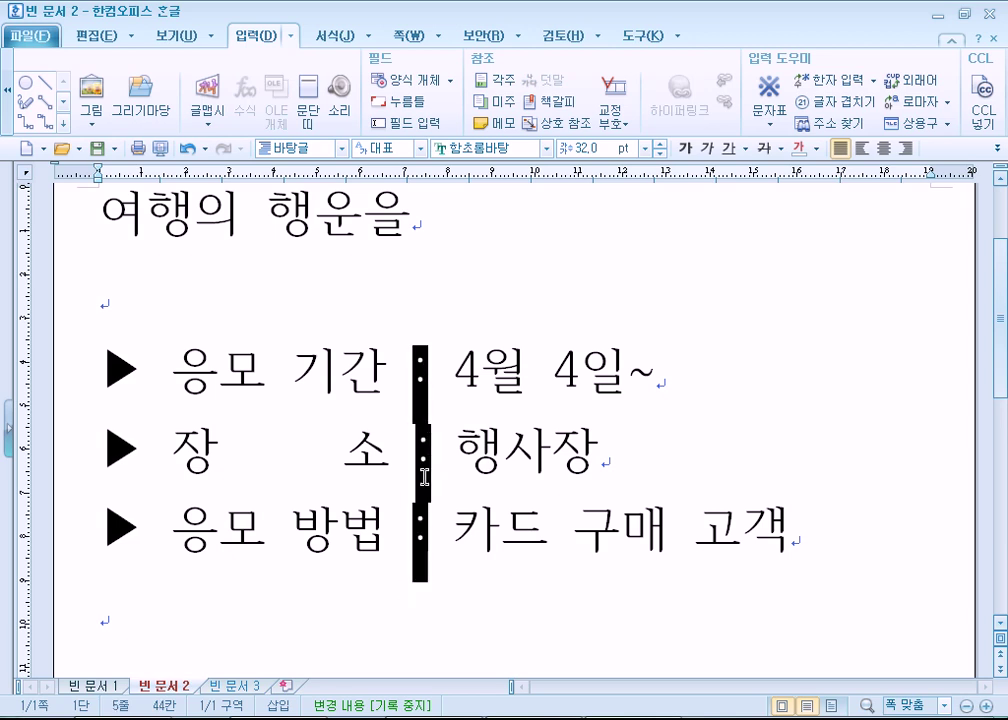
pyautogui.press('Escape')
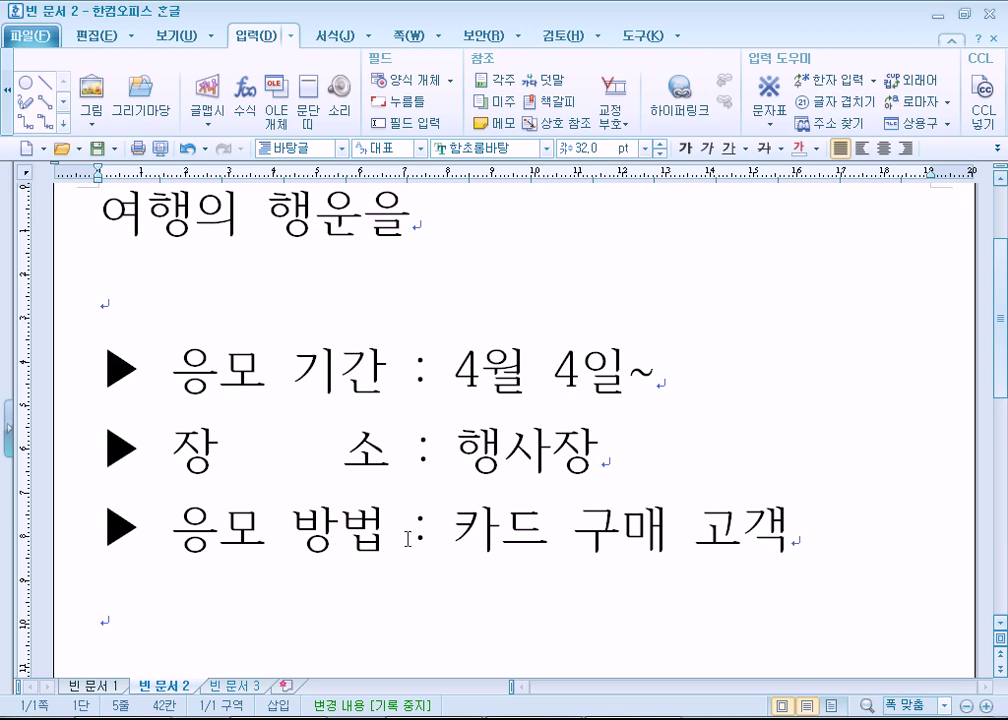
# - Enter abcdABCDWI on the empty line below the 응모 방법 line
pyautogui.scroll(-2, 400, 562)
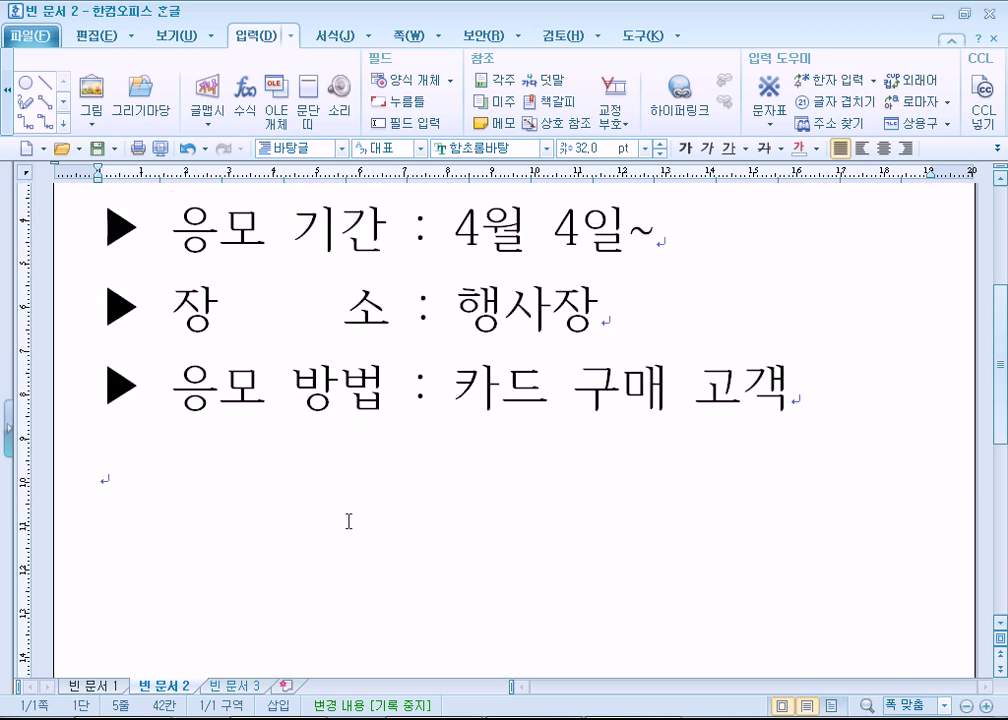
pyautogui.click(279, 477)
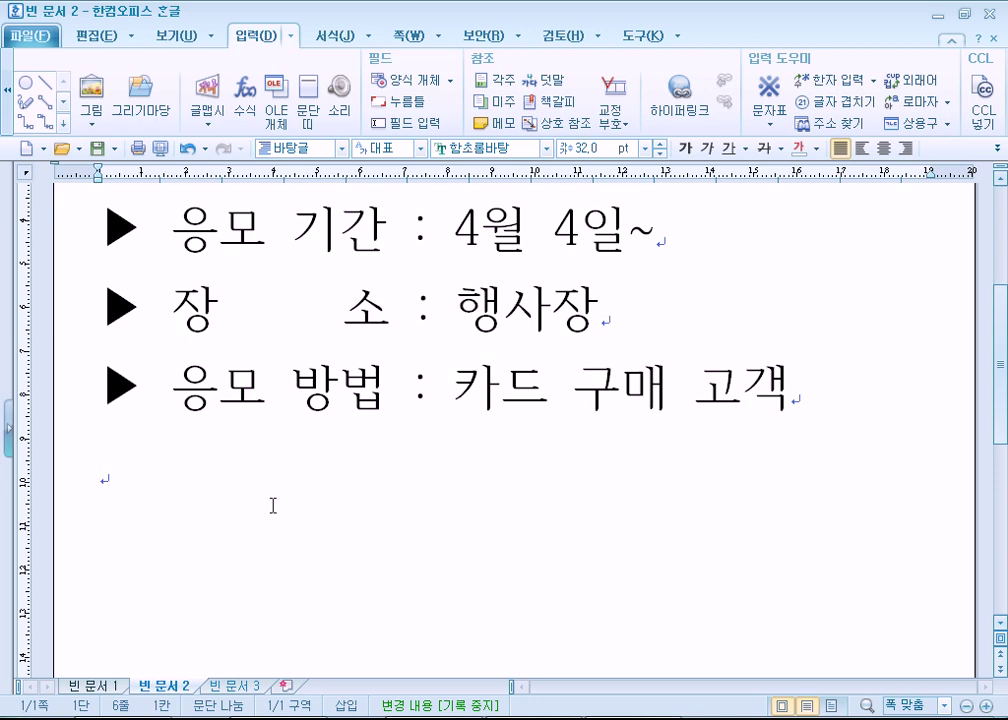
pyautogui.write('abc')
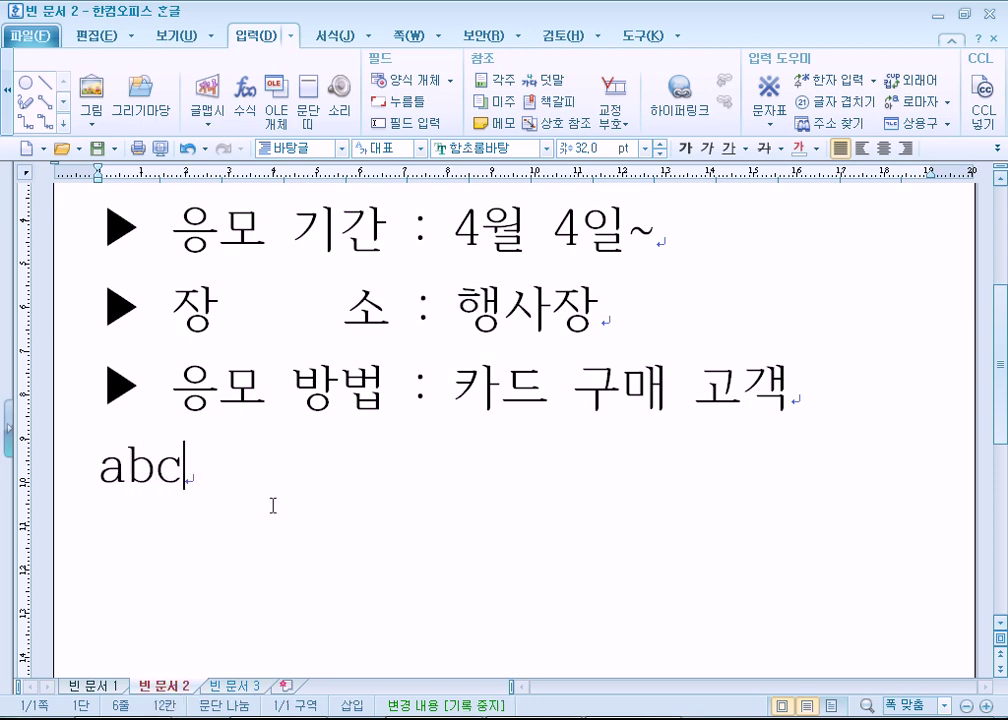
pyautogui.write('dAB')
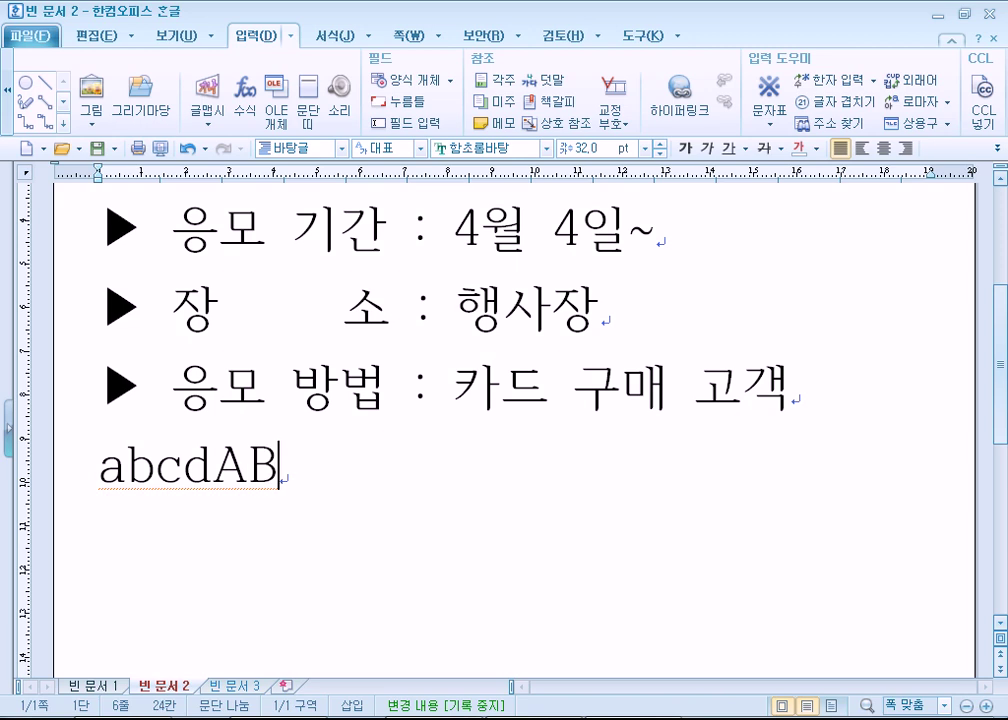
pyautogui.write('CDWI')
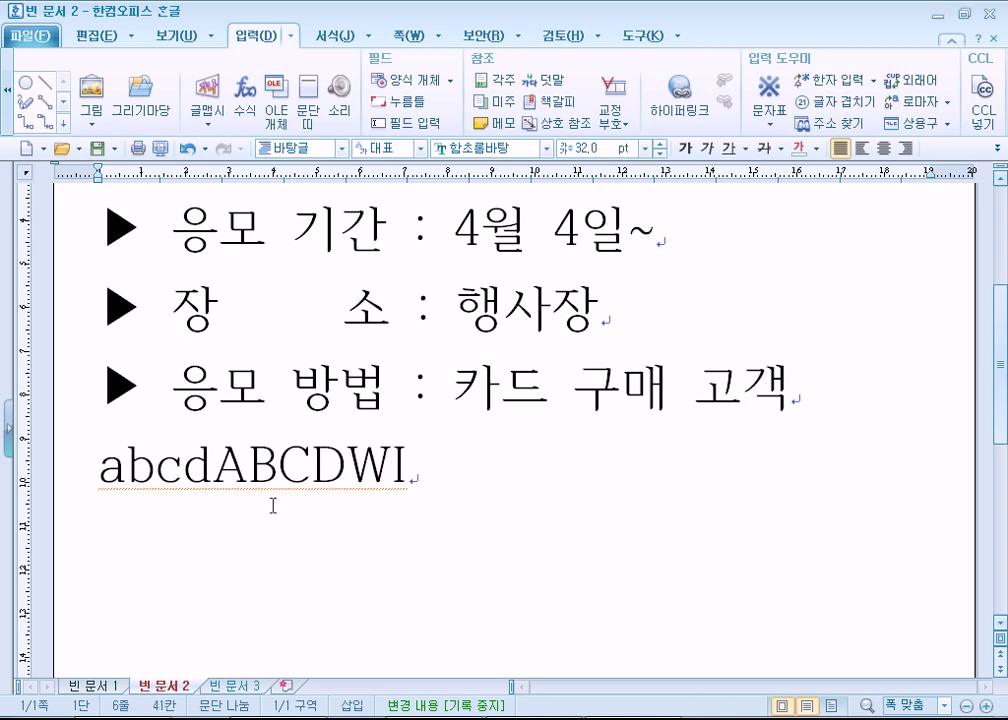
# - Add a line WWWWW and a line IIIII below abcdABCDWI, ending with a new empty line
pyautogui.press('Return')
pyautogui.write('W')
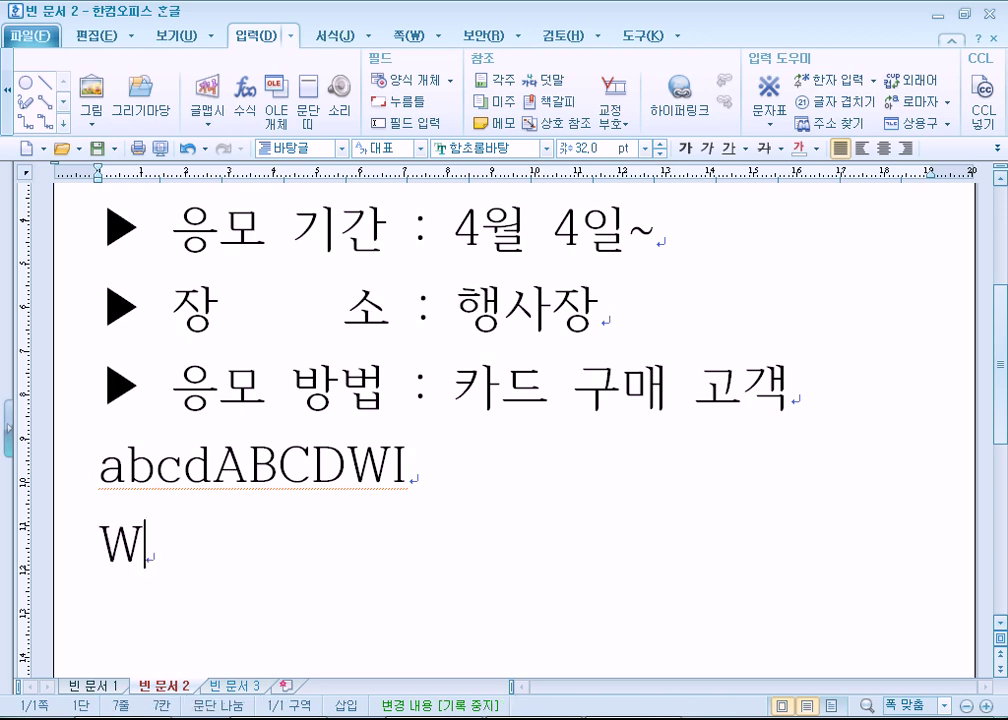
pyautogui.write('WWWWW')
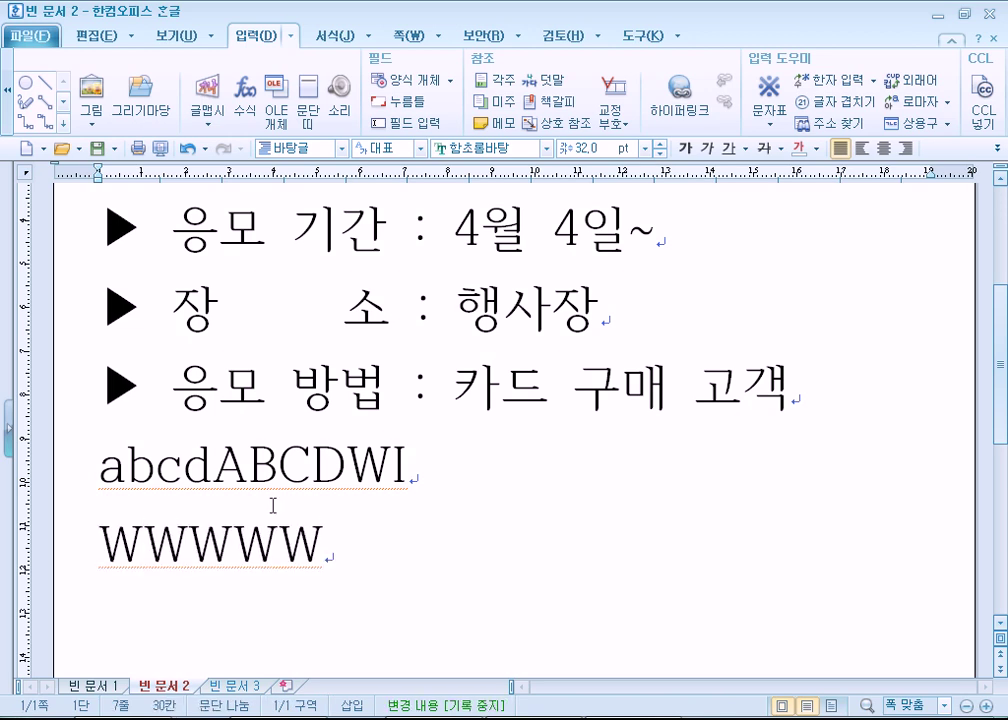
pyautogui.press('Return')
pyautogui.write('II')
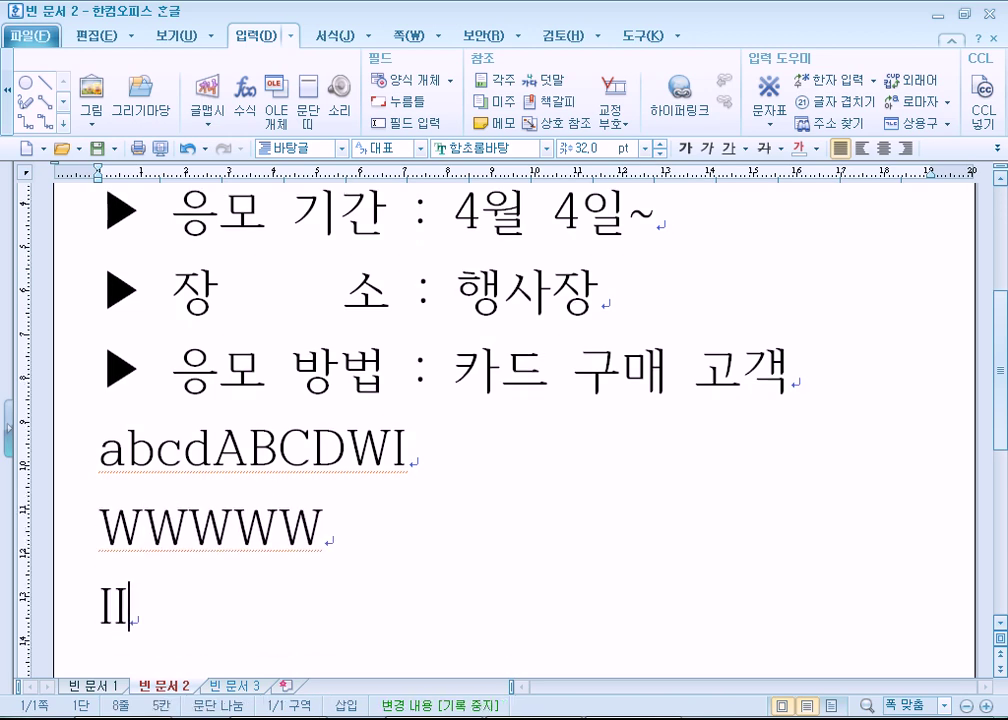
pyautogui.write('III')
pyautogui.press('Return')
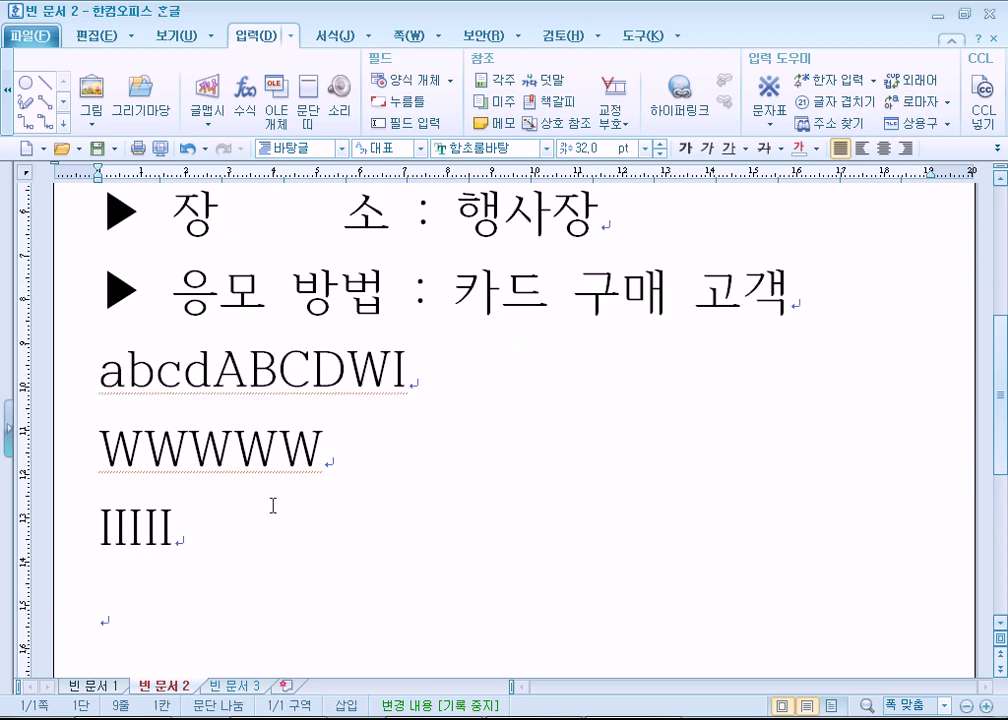
pyautogui.press('Up')
pyautogui.press('Up')
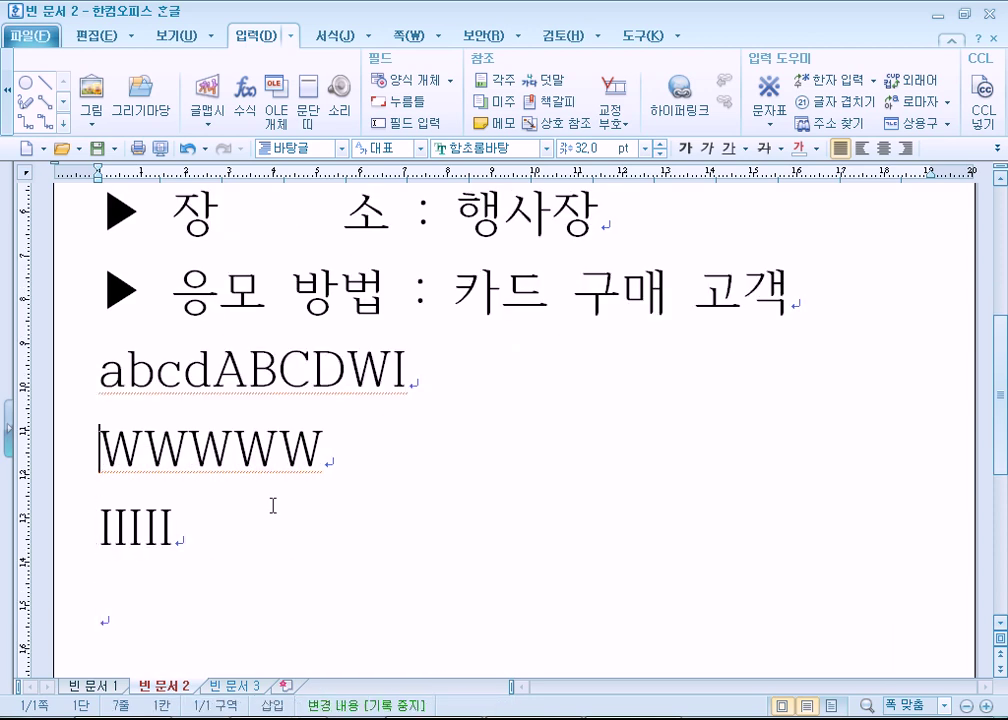
pyautogui.hotkey('shift', 'End')
pyautogui.press('Down')
pyautogui.press('Left')
pyautogui.press('Left')
pyautogui.press('Left')
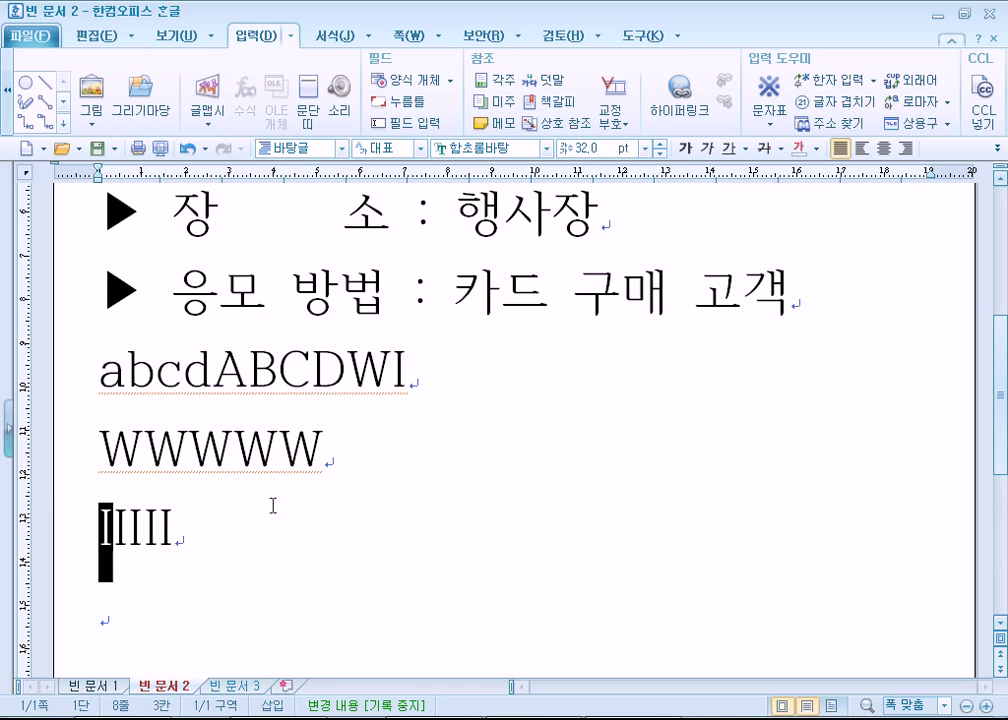
# - Copy the WWWWW and IIIII lines and paste the copy directly below them
pyautogui.press('Up')
pyautogui.press('Home')
pyautogui.hotkey('shift', 'End')
pyautogui.hotkey('shift', 'Down')
pyautogui.hotkey('ctrl', 'c')
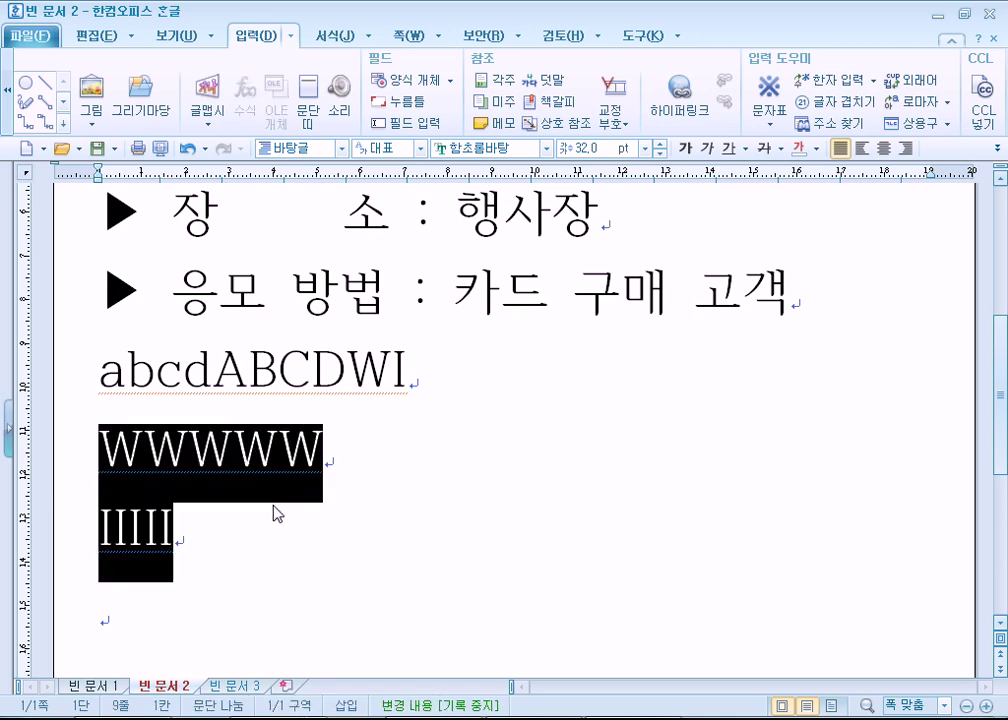
pyautogui.press('Down')
pyautogui.hotkey('ctrl', 'v')
# - Set the font of the first WWWWW and IIIII lines to 궁서체
pyautogui.press('Up')
pyautogui.press('Up')
pyautogui.press('Up')
pyautogui.press('Up')
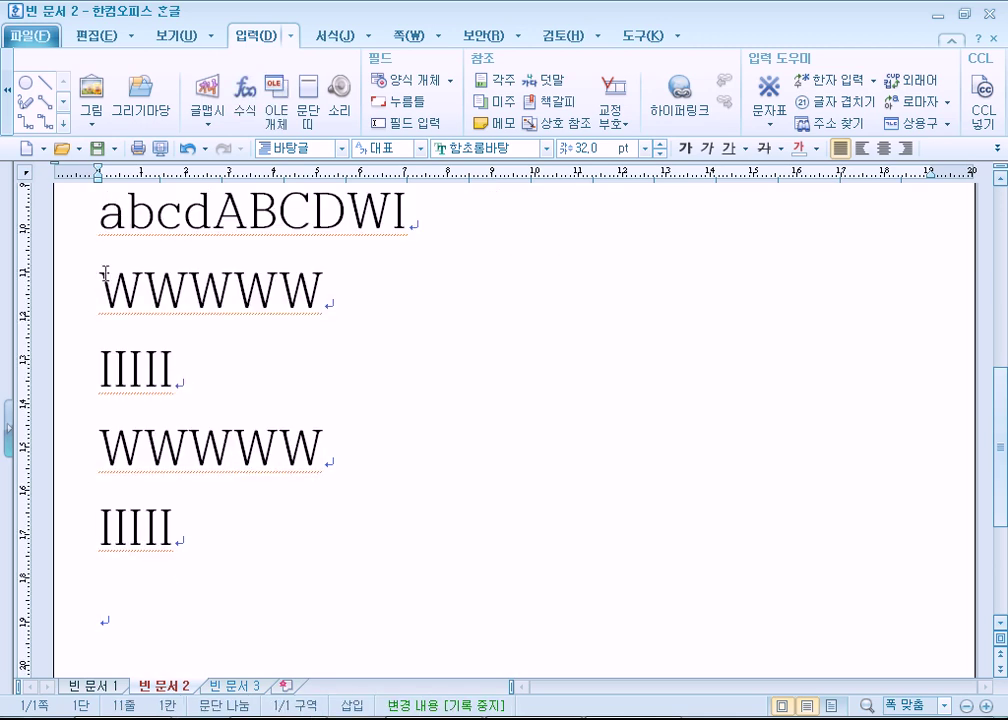
pyautogui.hotkey('shift', 'End')
pyautogui.hotkey('shift', 'Down')
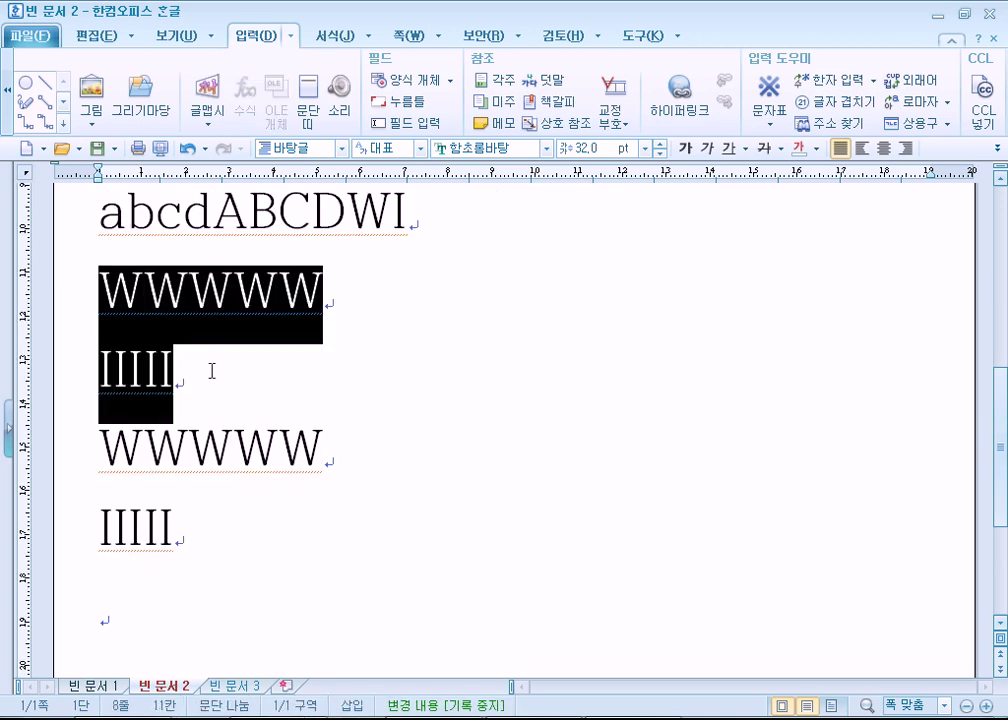
pyautogui.click(545, 150)
pyautogui.scroll(-4, 607, 308)
pyautogui.scroll(6, 598, 320)
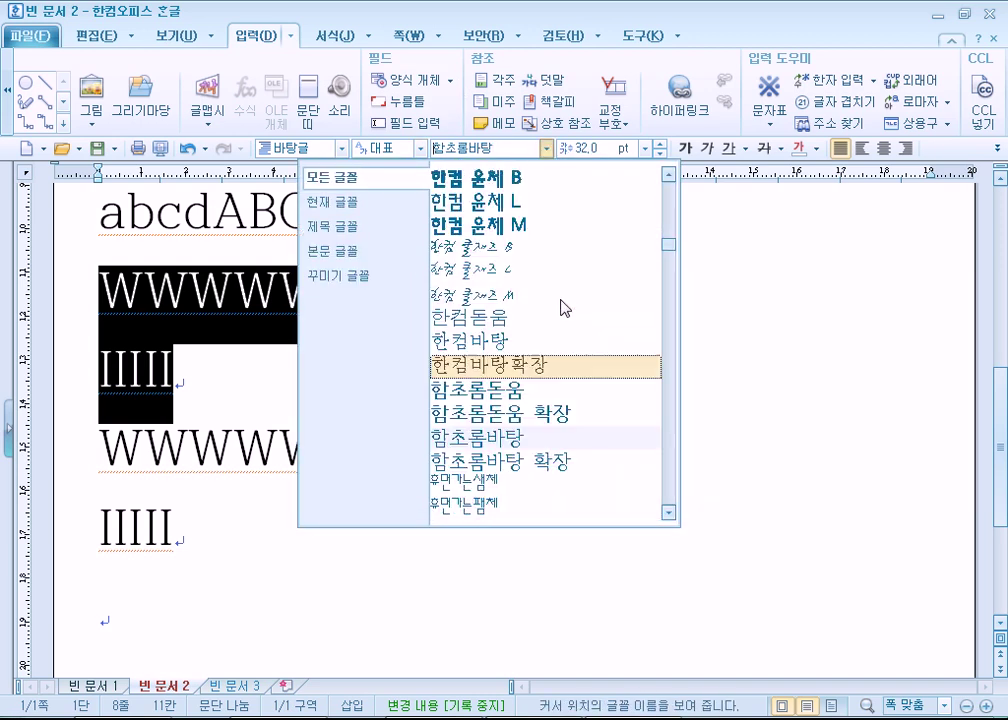
pyautogui.moveTo(668, 237); pyautogui.dragTo(678, 197)
pyautogui.click(500, 320)
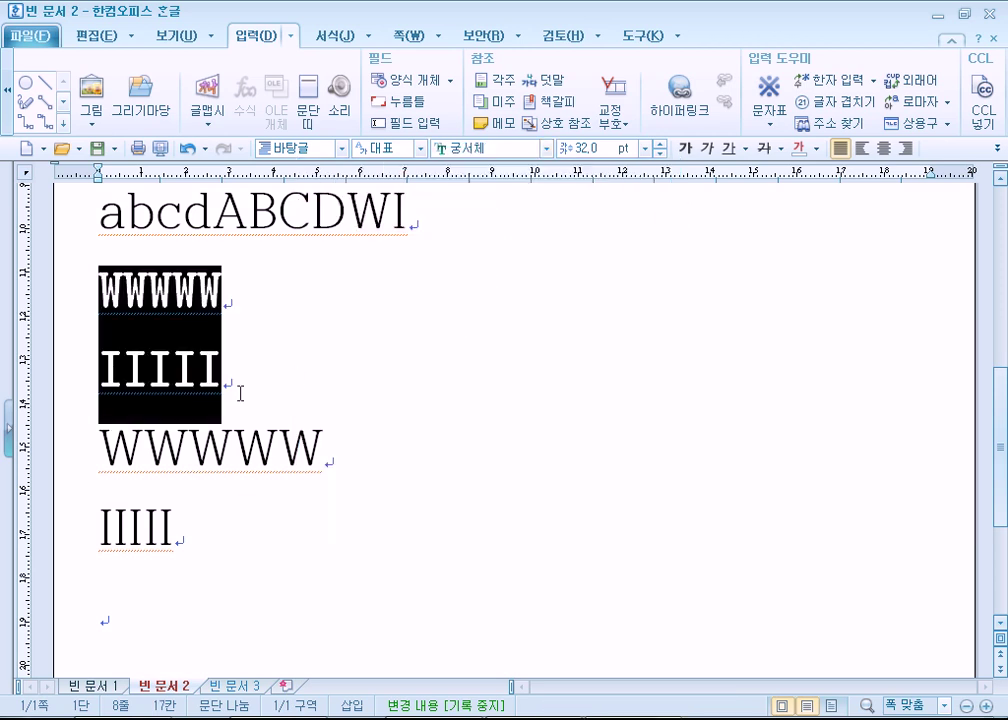
# - Set the font of the second WWWWW and IIIII lines to 궁서
pyautogui.moveTo(100, 447); pyautogui.dragTo(174, 530)
pyautogui.click(546, 149)
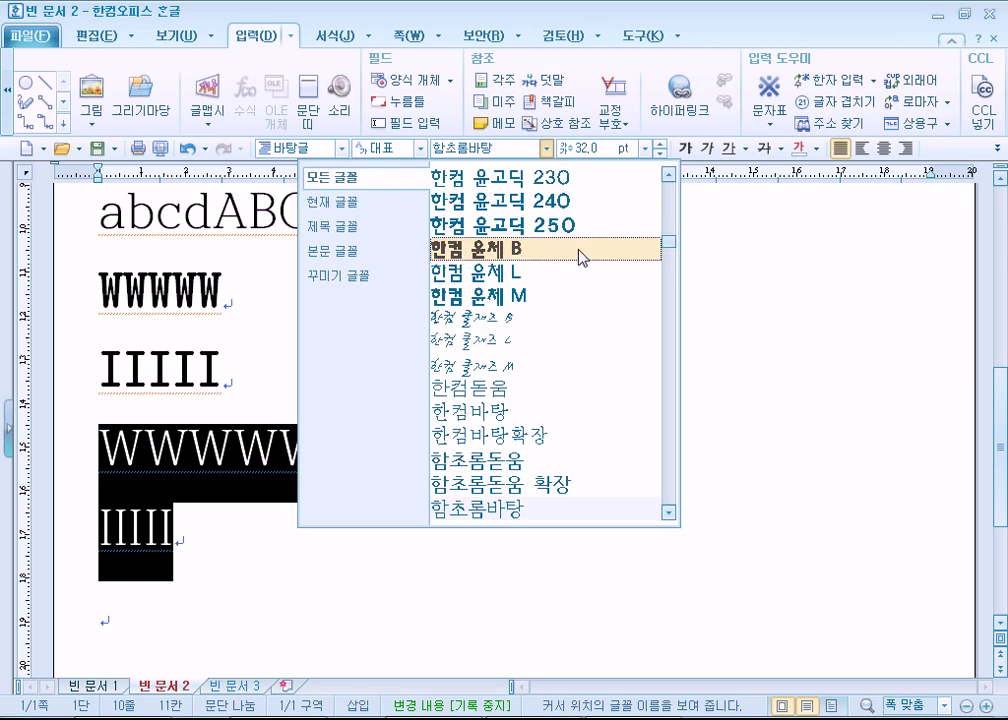
pyautogui.moveTo(666, 258); pyautogui.dragTo(675, 194)
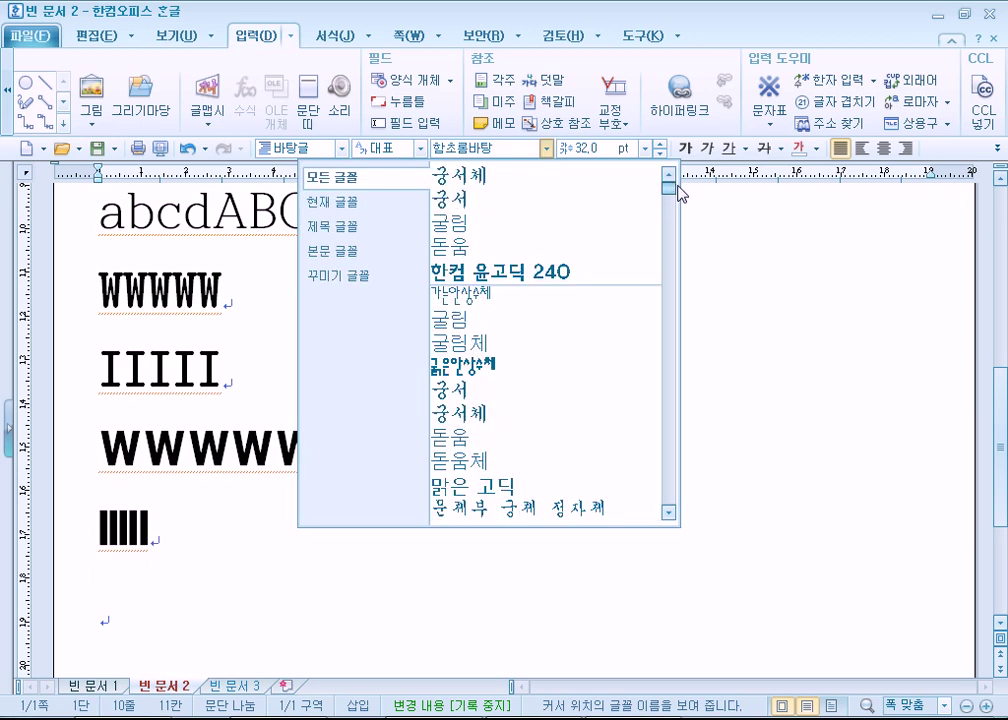
pyautogui.click(470, 392)
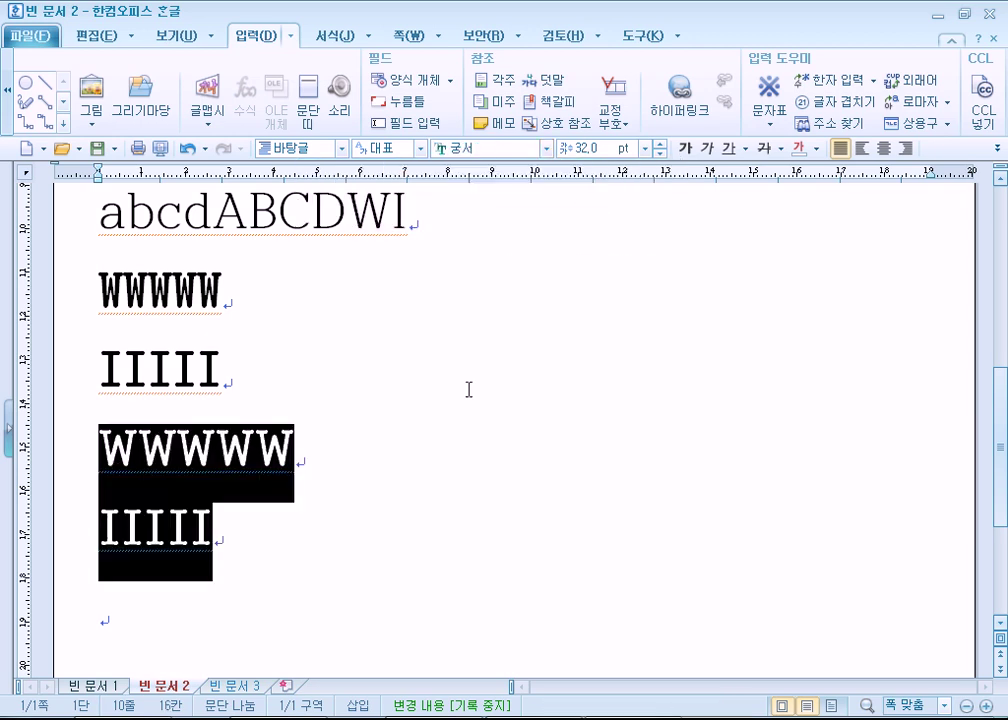
# - Check which font each of the two WWWWW lines uses and open the list of available fonts
pyautogui.click(269, 404)
pyautogui.click(124, 290)
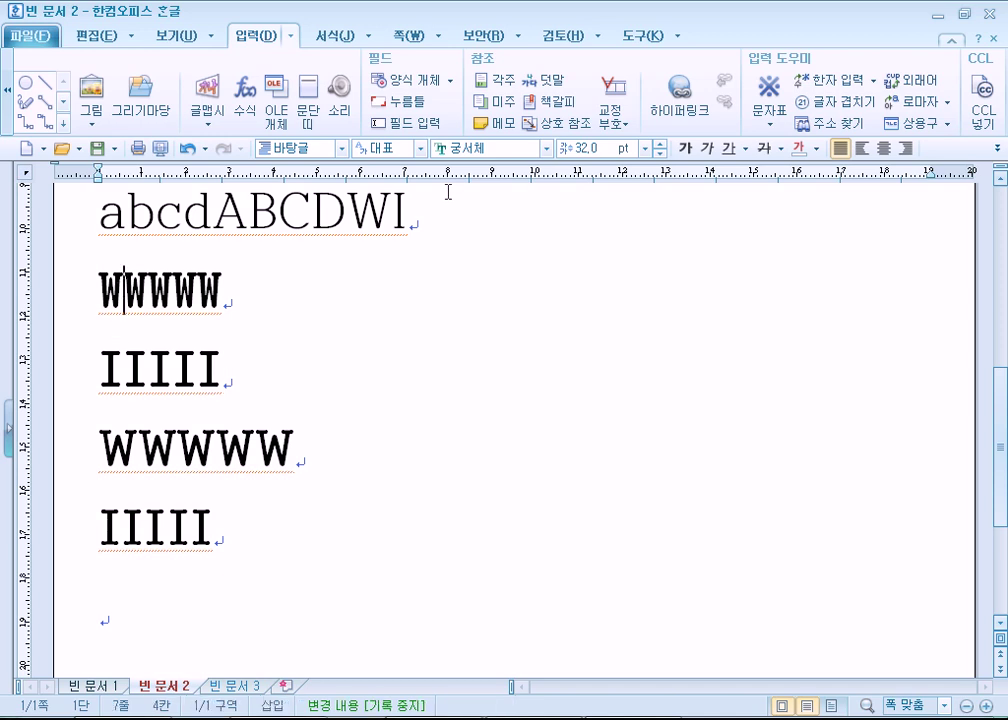
pyautogui.click(216, 446)
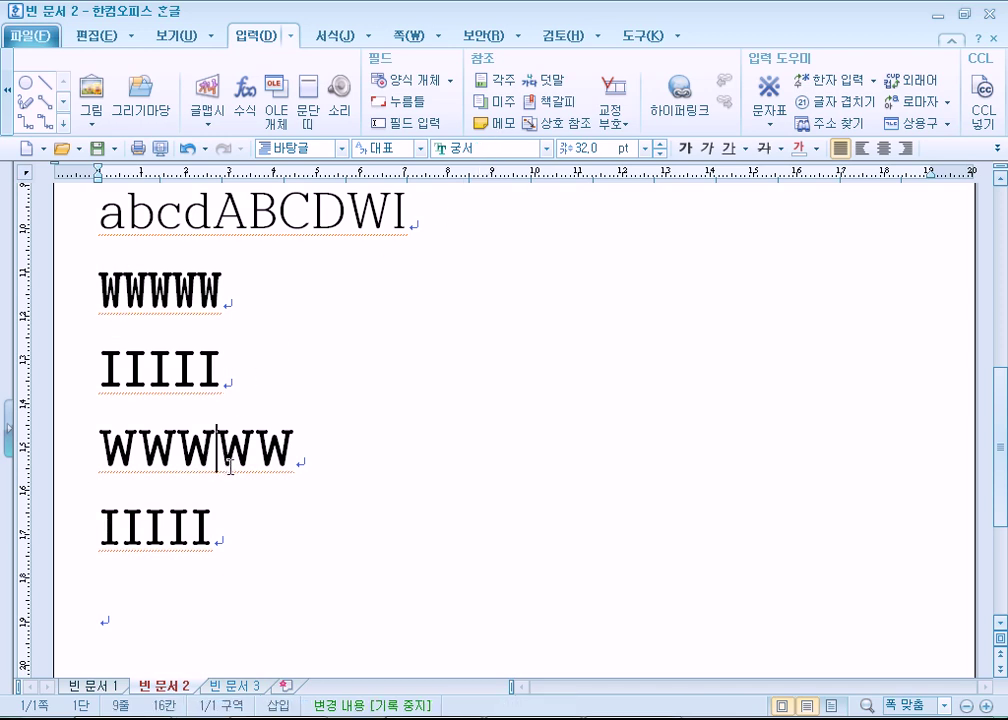
pyautogui.click(546, 149)
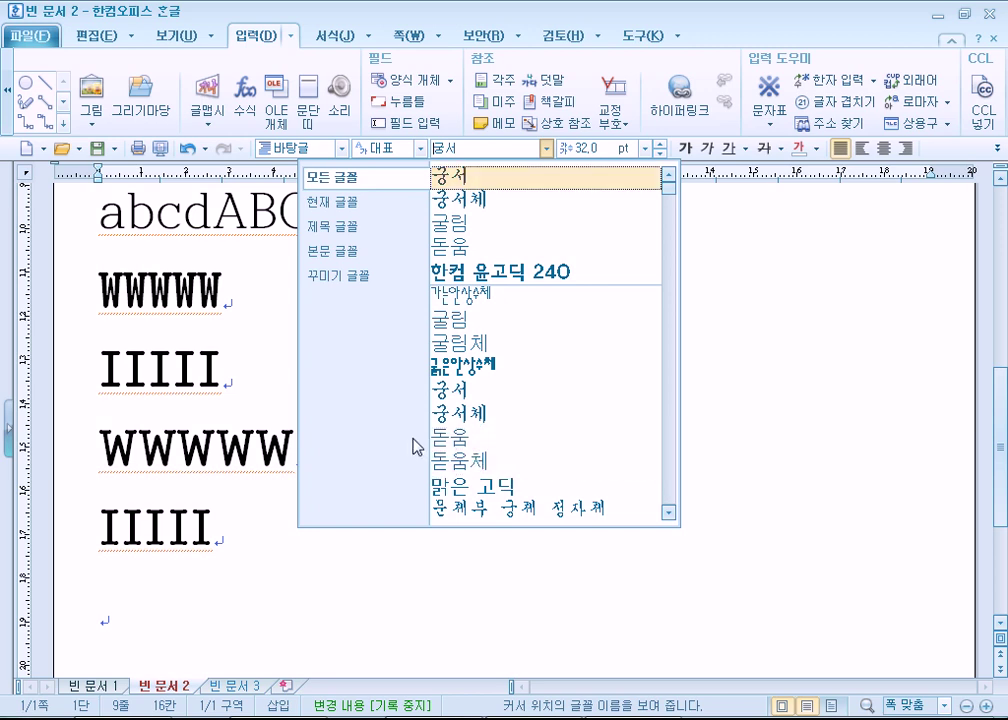
# - Close the font list and compare the widths of W and I between the 궁서체 lines and the 궁서 lines
pyautogui.click(221, 384)
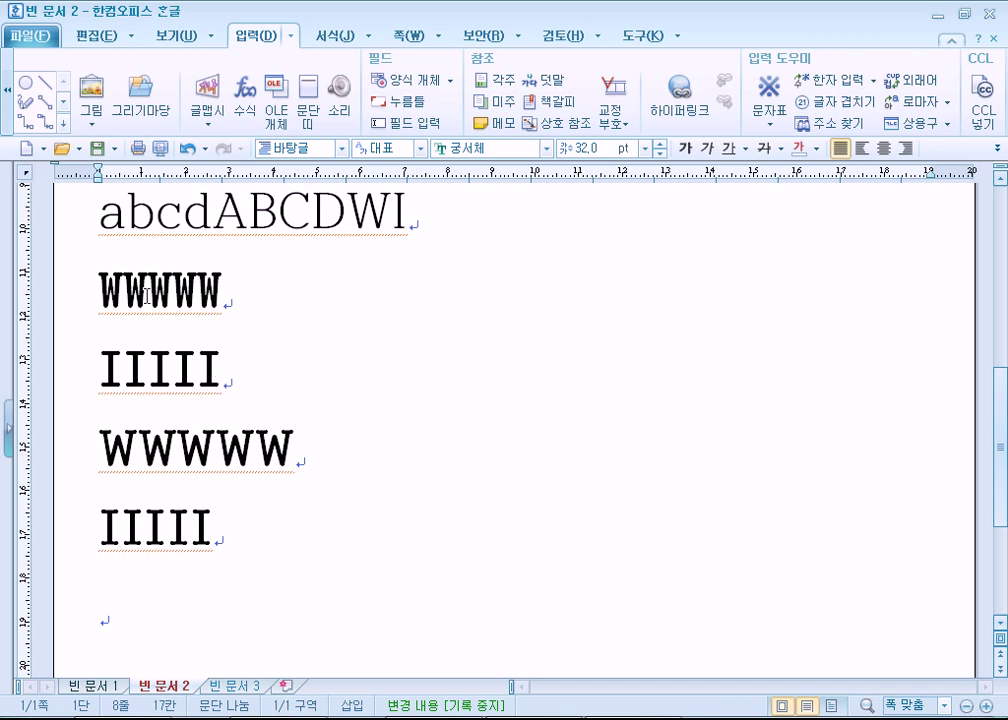
pyautogui.click(115, 285)
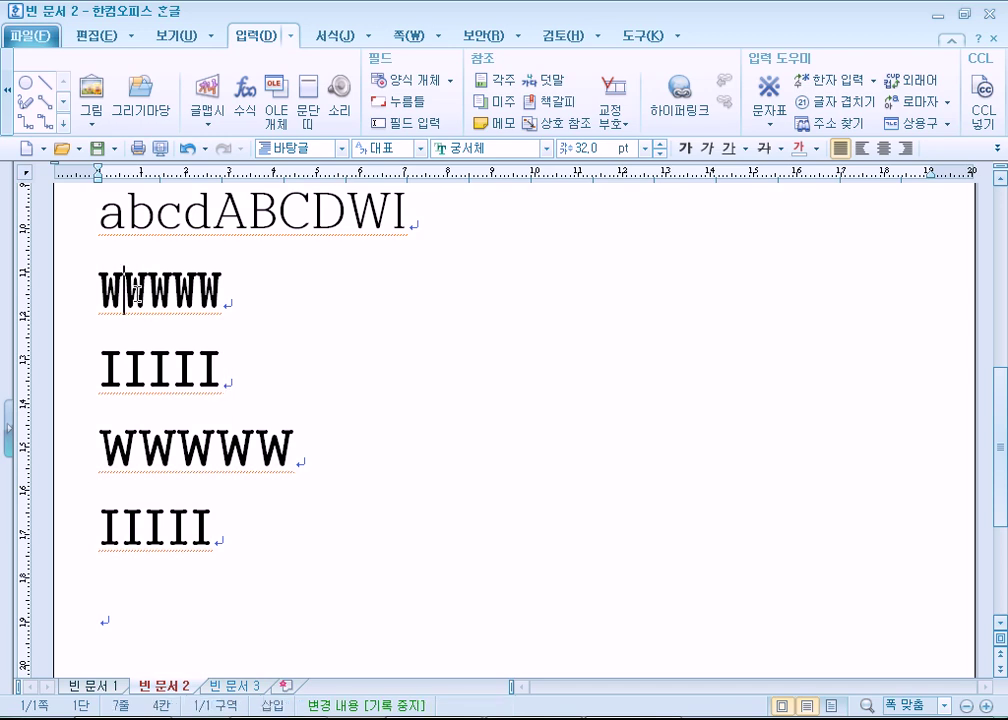
pyautogui.moveTo(100, 285); pyautogui.dragTo(229, 288)
pyautogui.moveTo(104, 368); pyautogui.dragTo(228, 372)
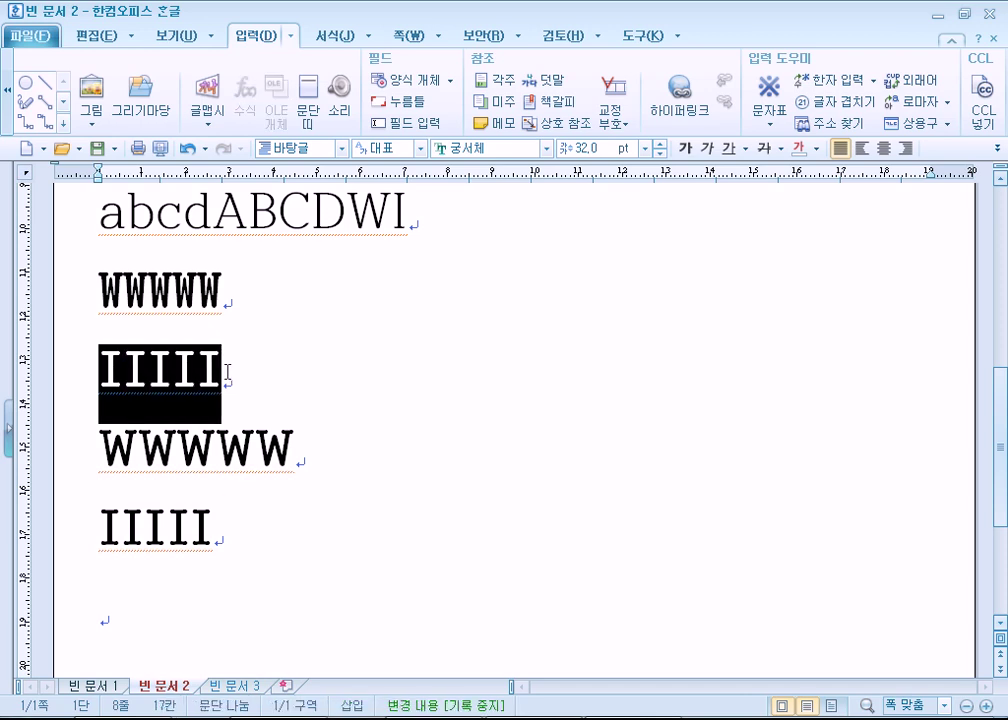
pyautogui.click(101, 292)
pyautogui.moveTo(100, 366); pyautogui.dragTo(122, 376)
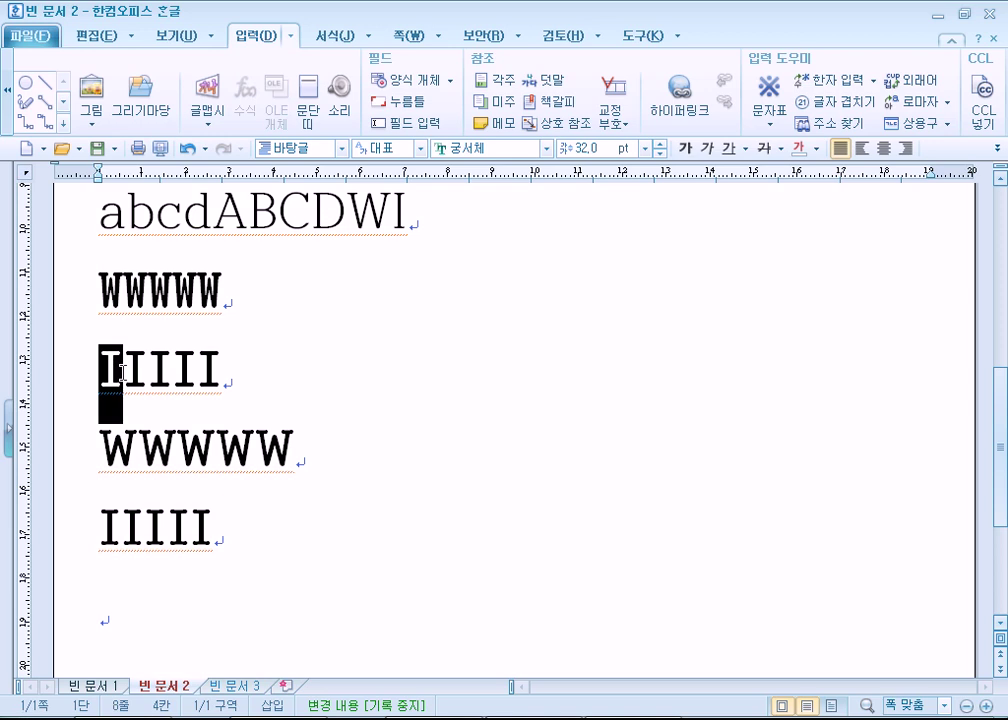
pyautogui.click(141, 452)
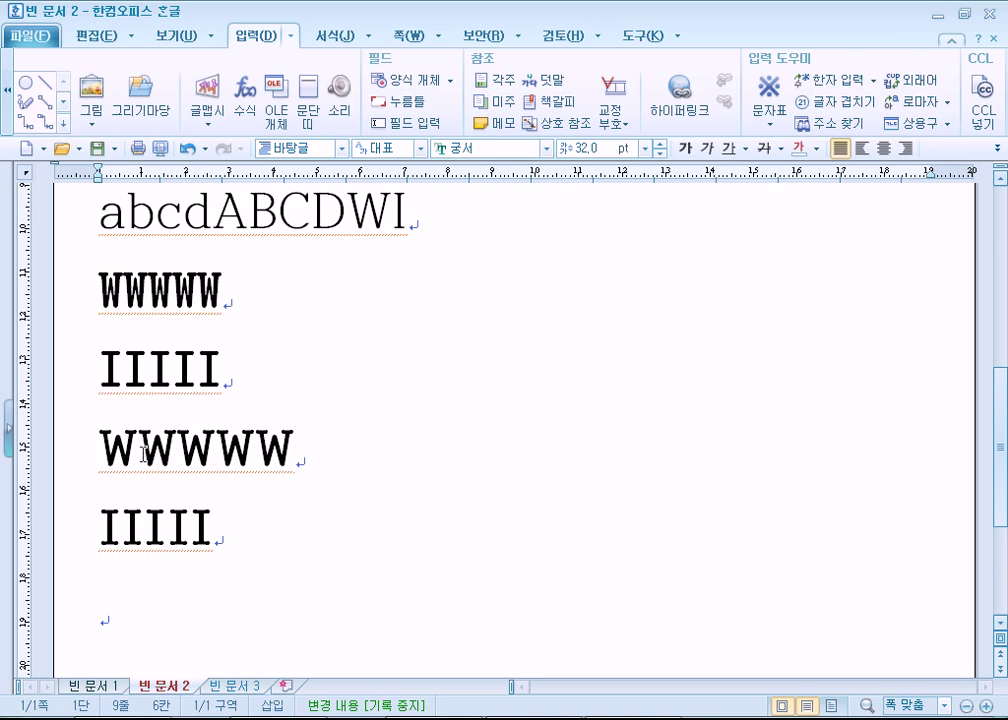
pyautogui.click(104, 452)
pyautogui.moveTo(107, 452); pyautogui.dragTo(143, 447)
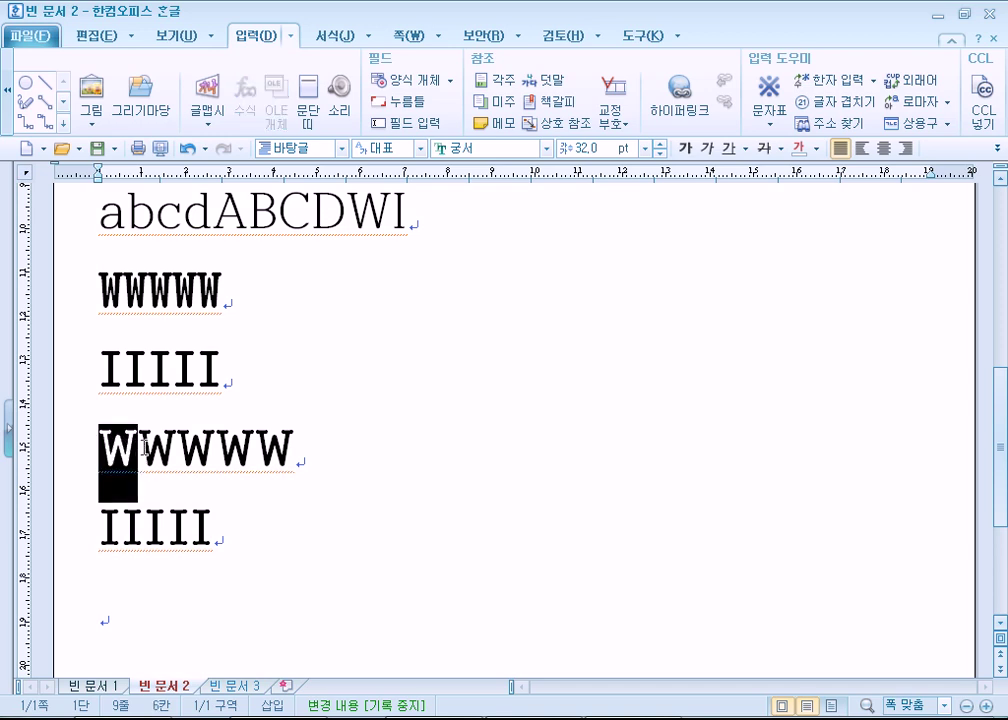
pyautogui.moveTo(101, 522); pyautogui.dragTo(120, 520)
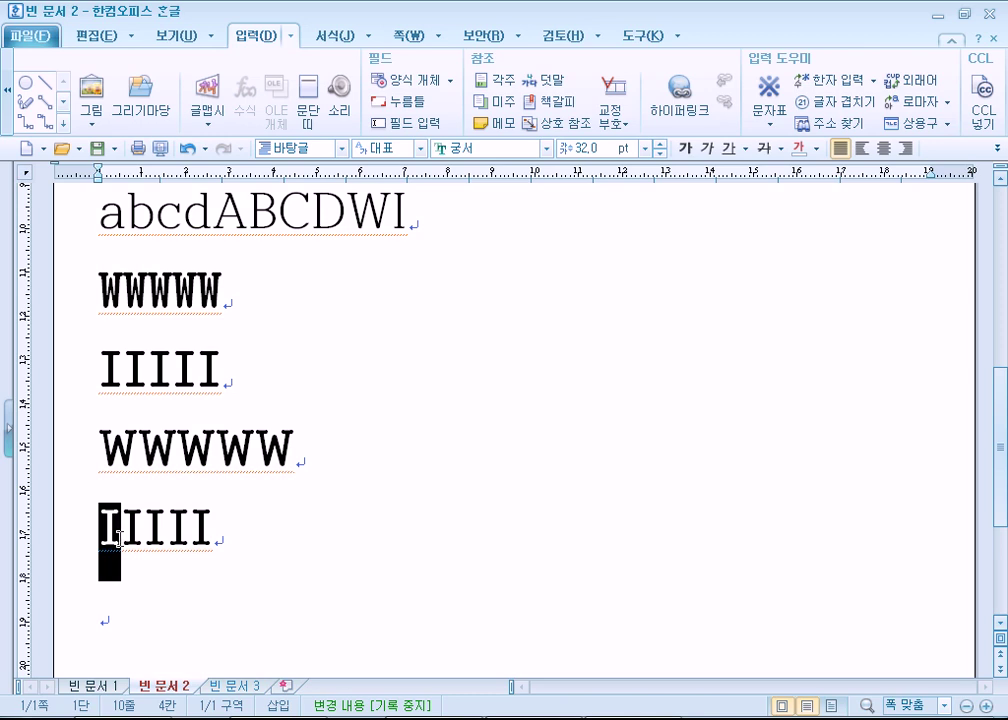
pyautogui.click(102, 527)
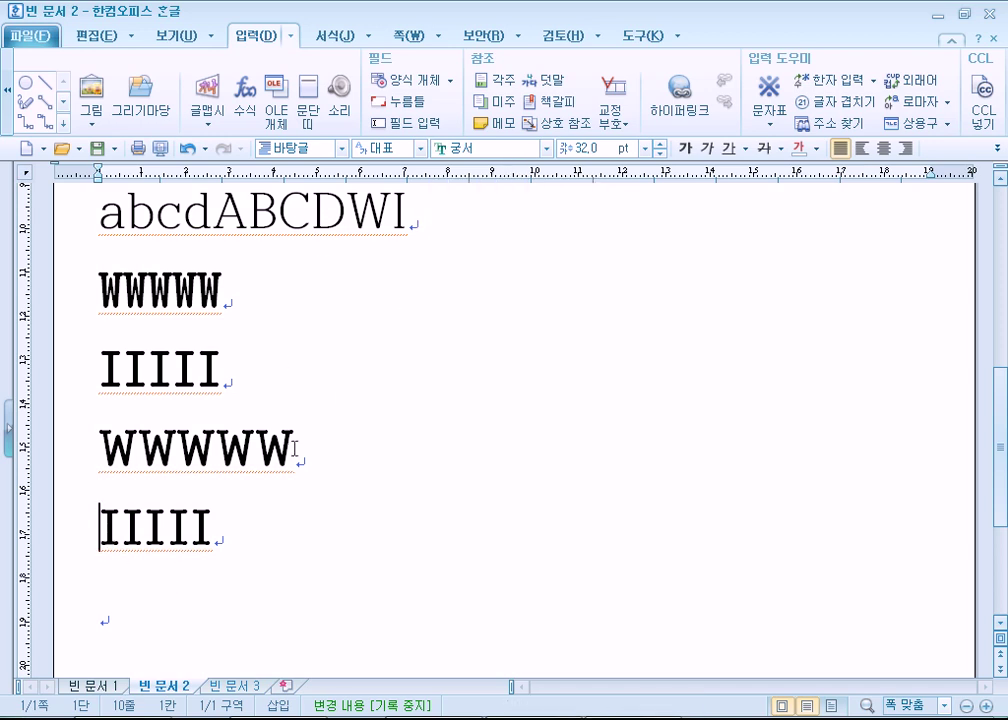
pyautogui.click(149, 290)
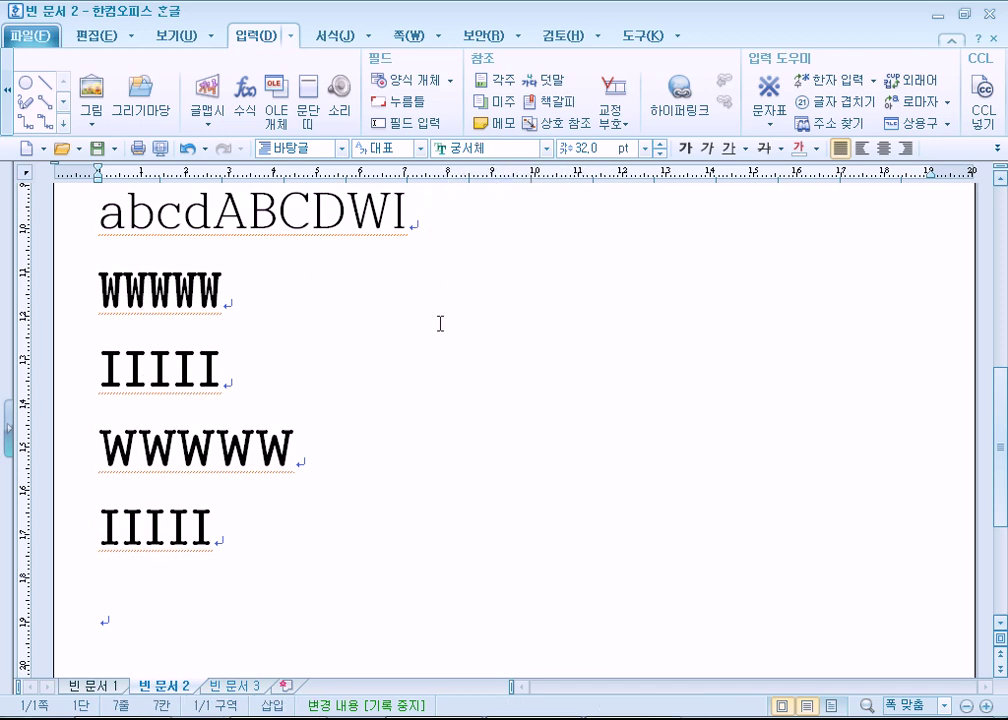
# - Enter IBM on the empty line below the last IIIII line and check its letter widths by selecting the word
pyautogui.click(216, 622)
pyautogui.scroll(-3, 270, 607)
pyautogui.write('IBM')
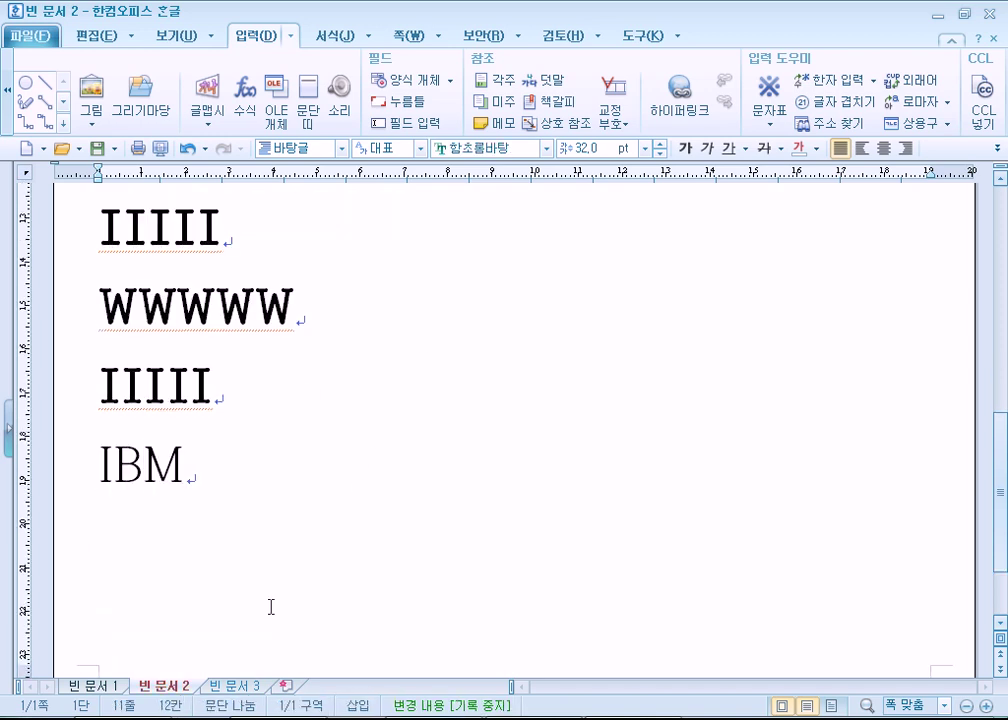
pyautogui.moveTo(100, 465); pyautogui.dragTo(217, 467)
pyautogui.click(213, 468)
pyautogui.doubleClick(197, 466)
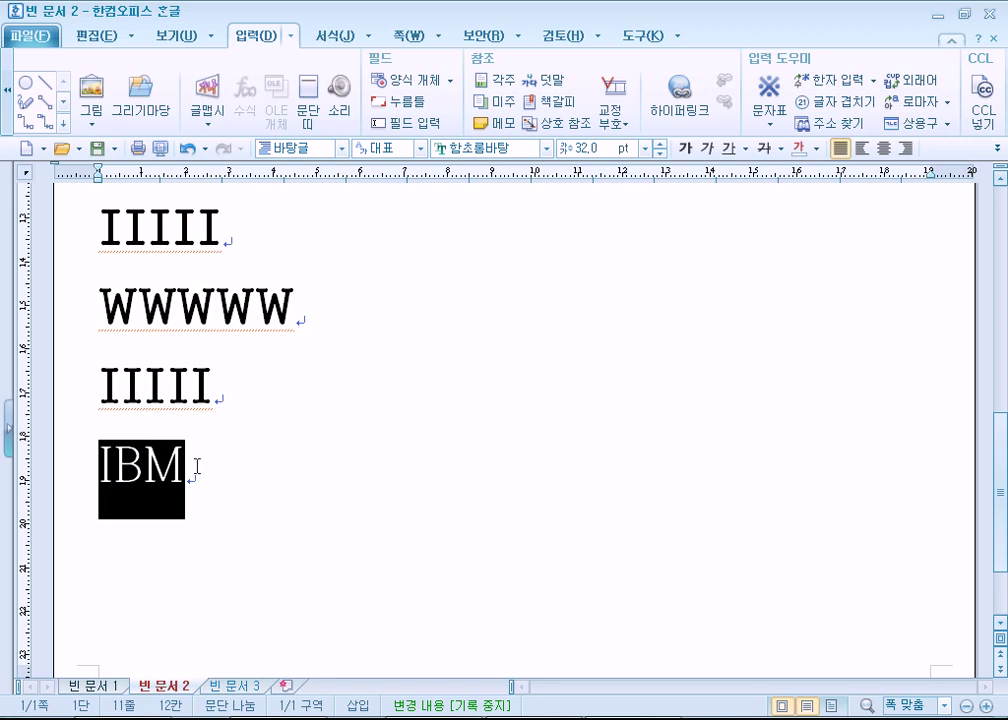
pyautogui.click(241, 492)
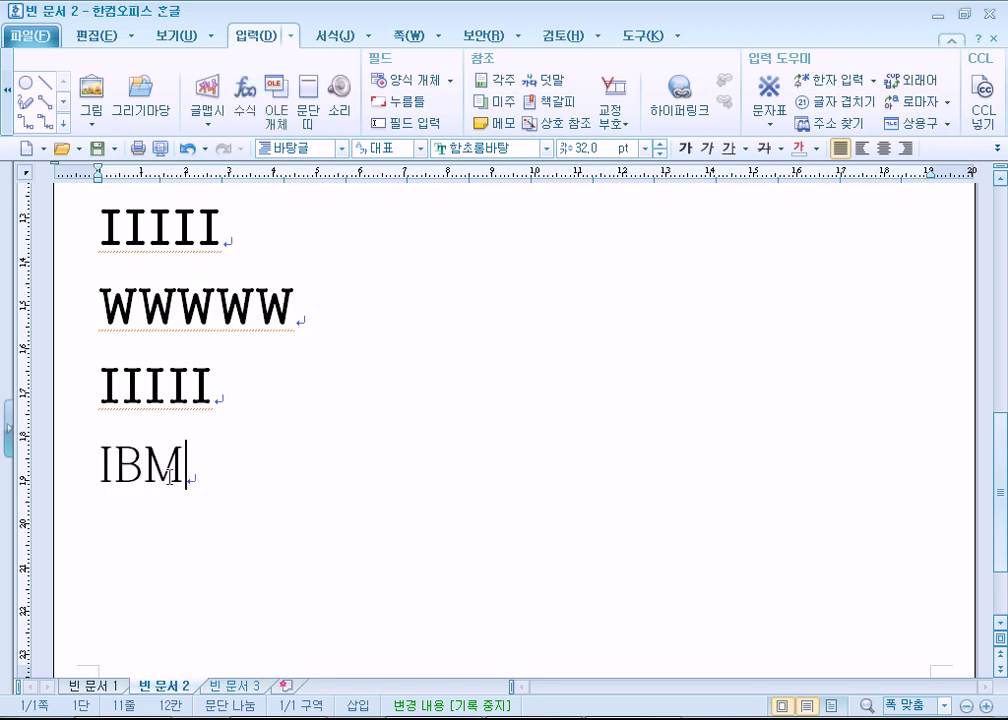
# - Examine the widths of W and I in the abcdABCDWI line and the alignment of the colons in the ▶ lines
pyautogui.scroll(3, 172, 476)
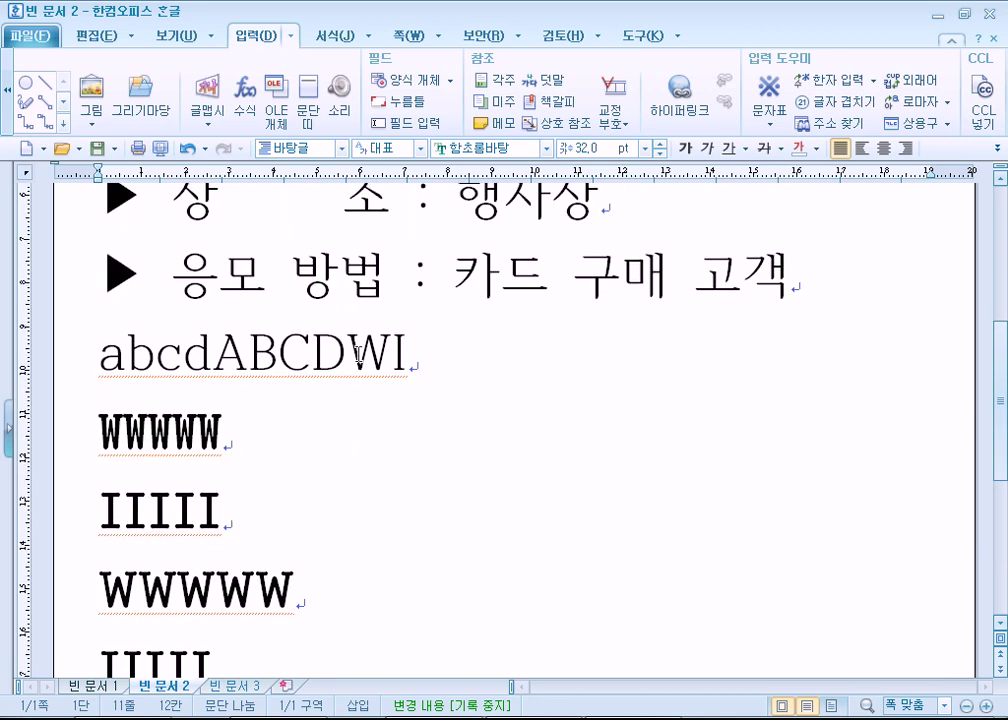
pyautogui.moveTo(347, 352); pyautogui.dragTo(392, 353)
pyautogui.scroll(1, 403, 374)
pyautogui.scroll(1, 403, 374)
pyautogui.moveTo(428, 290); pyautogui.dragTo(430, 345)
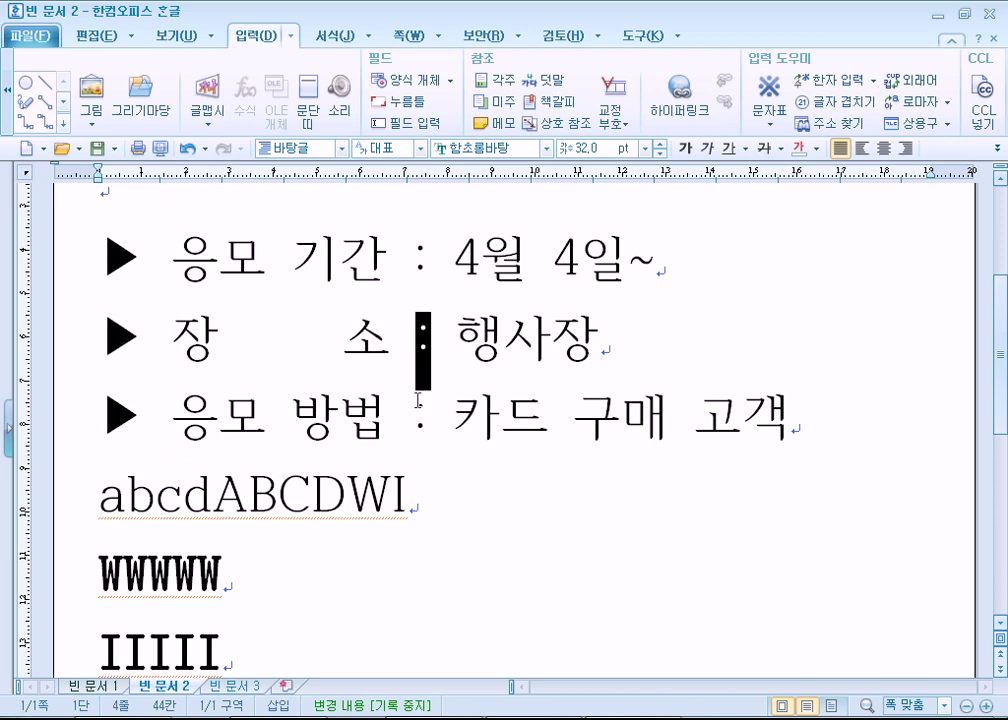
pyautogui.moveTo(413, 418); pyautogui.dragTo(428, 425)
pyautogui.click(425, 430)
# - Try the 굴림 font on the three ▶ lines
pyautogui.click(170, 258)
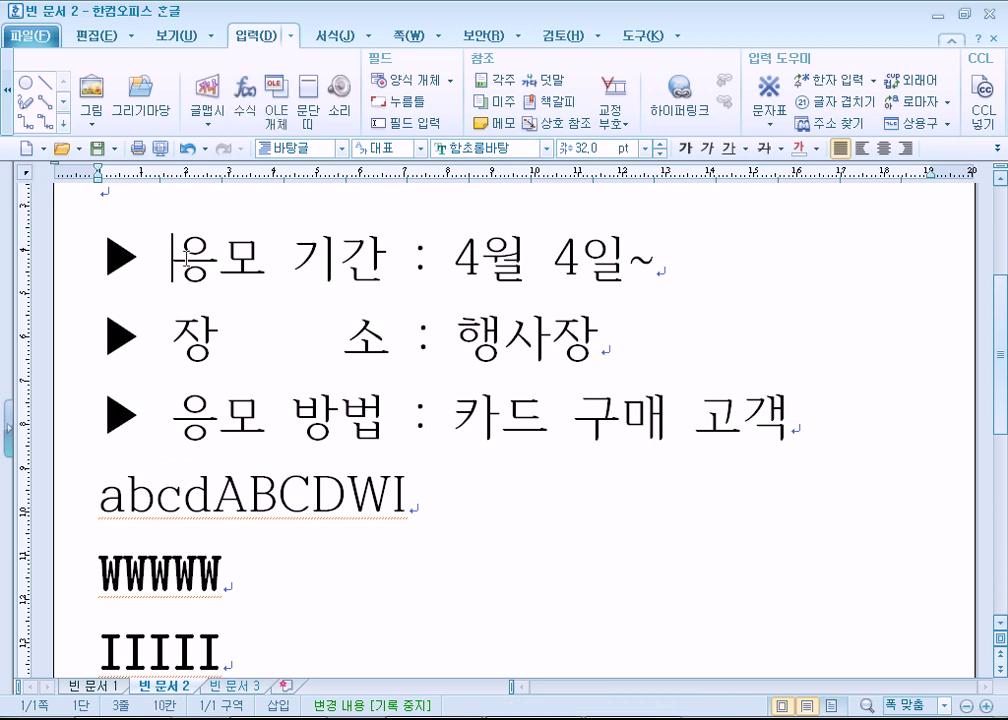
pyautogui.moveTo(61, 263); pyautogui.dragTo(62, 425)
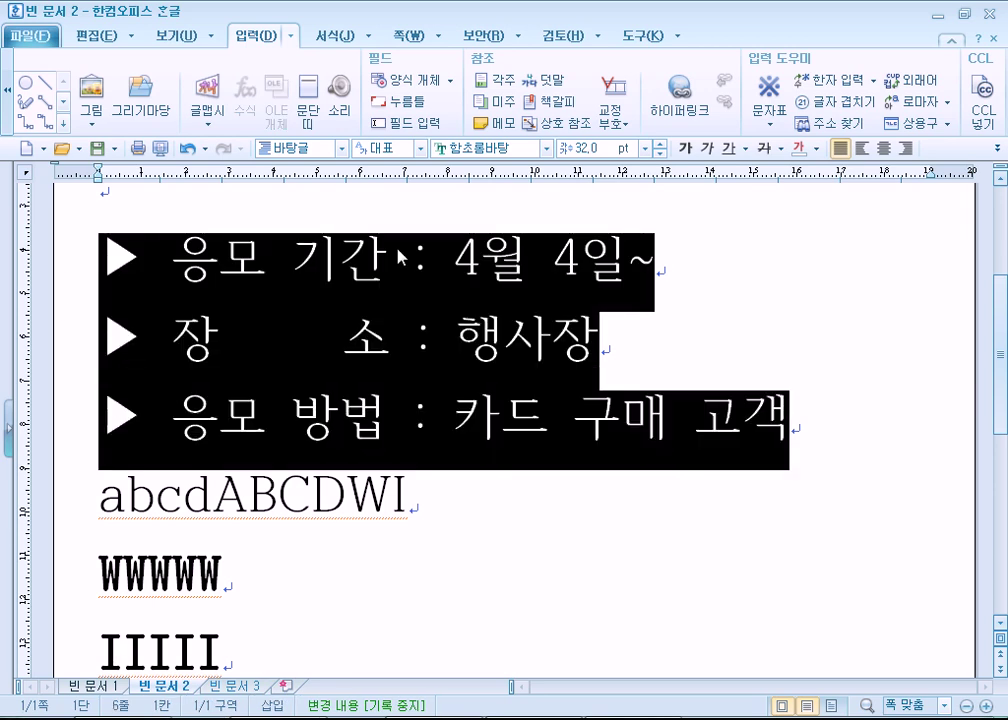
pyautogui.click(546, 148)
pyautogui.scroll(-3, 545, 400)
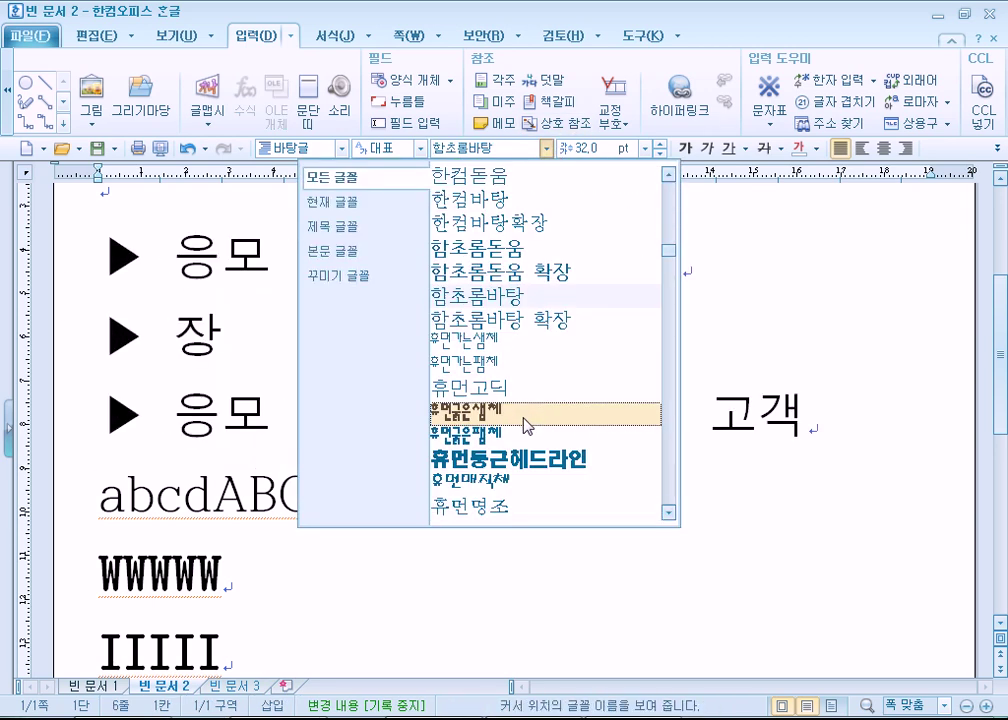
pyautogui.moveTo(670, 253); pyautogui.dragTo(668, 180)
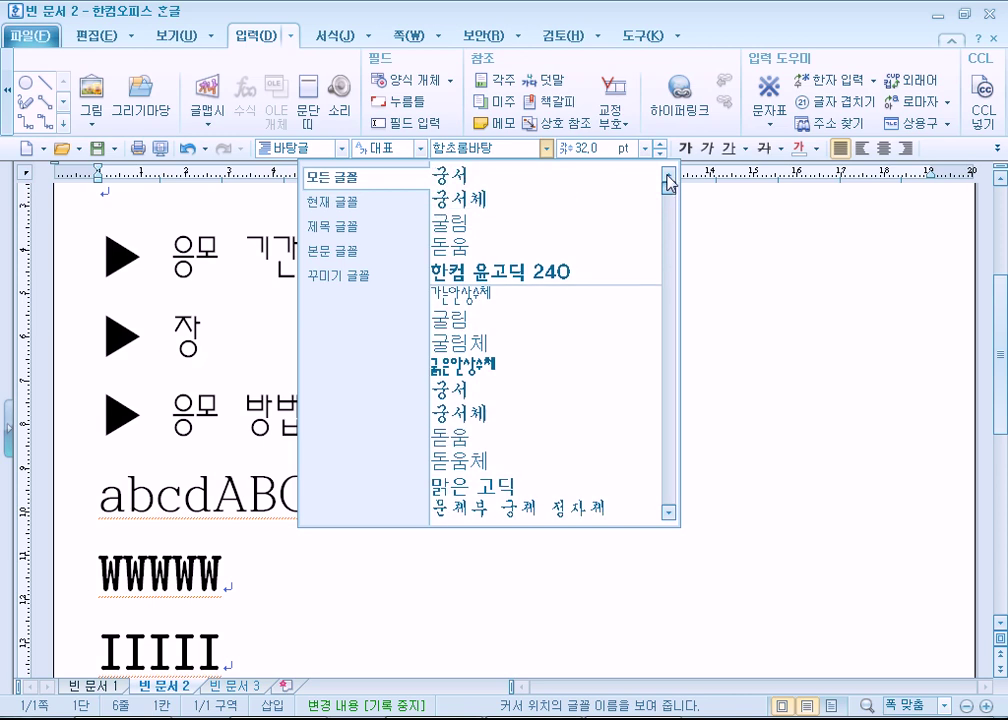
pyautogui.click(516, 218)
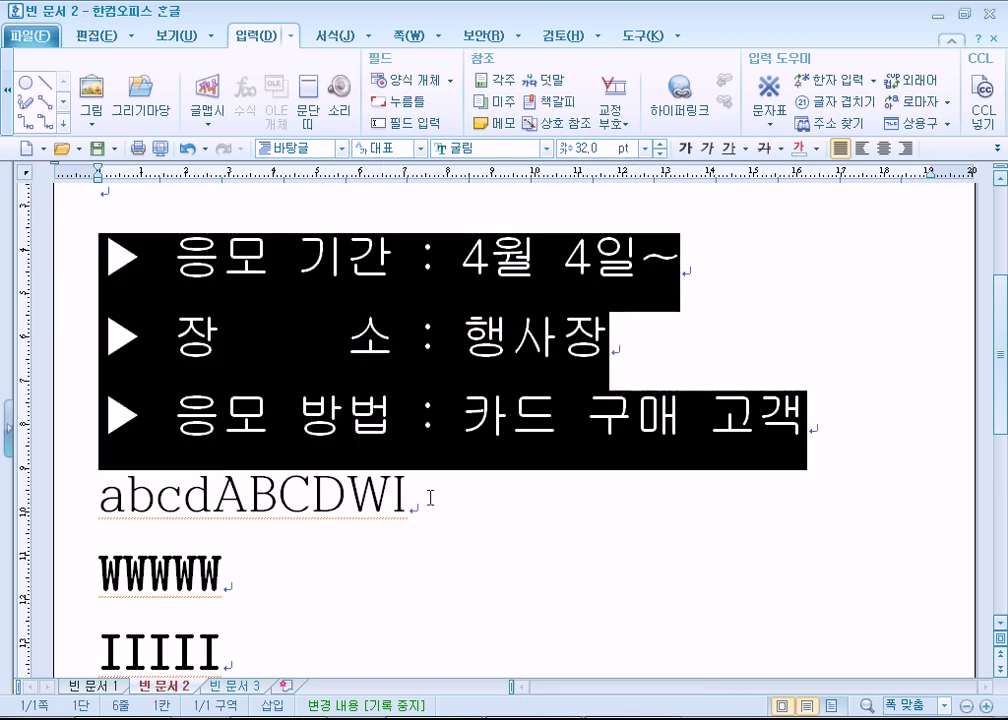
# - Try the 굴림체 font on the three ▶ lines and block the column of colons to check their alignment
pyautogui.click(546, 148)
pyautogui.click(505, 344)
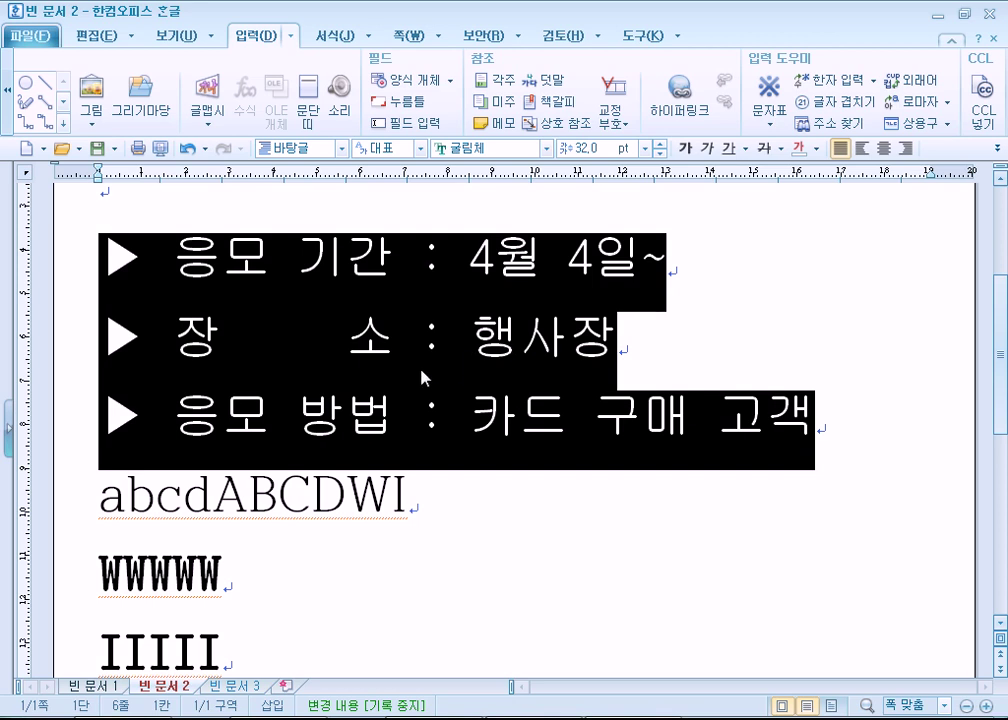
pyautogui.click(428, 255)
pyautogui.moveTo(428, 255); pyautogui.dragTo(448, 479)
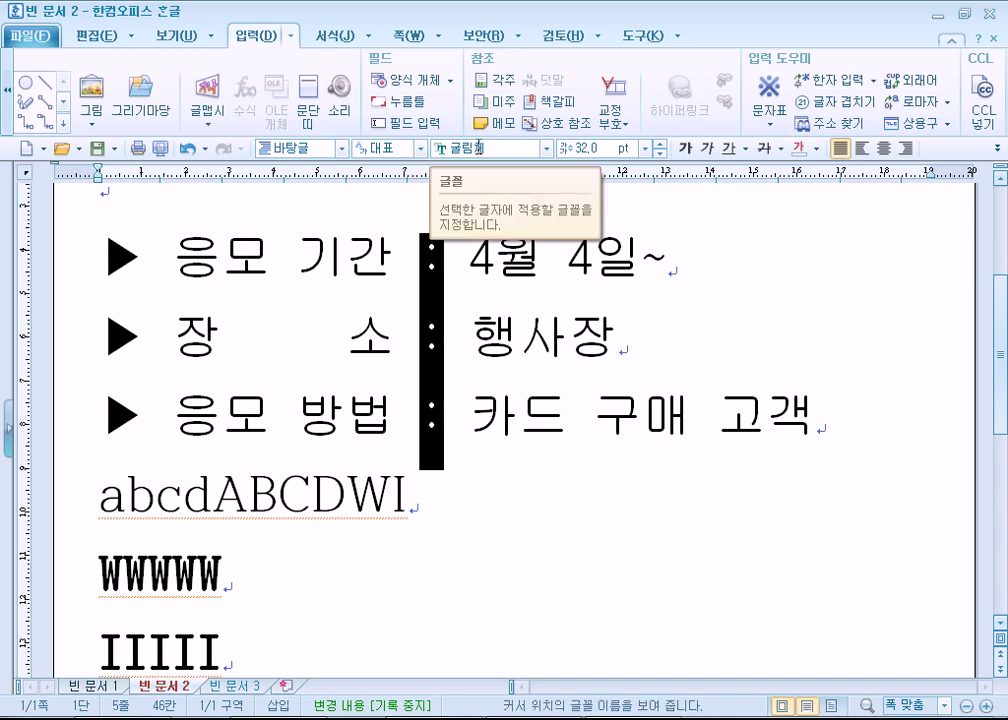
# - Undo the two font changes on the three ▶ lines
pyautogui.click(452, 265)
pyautogui.click(173, 242)
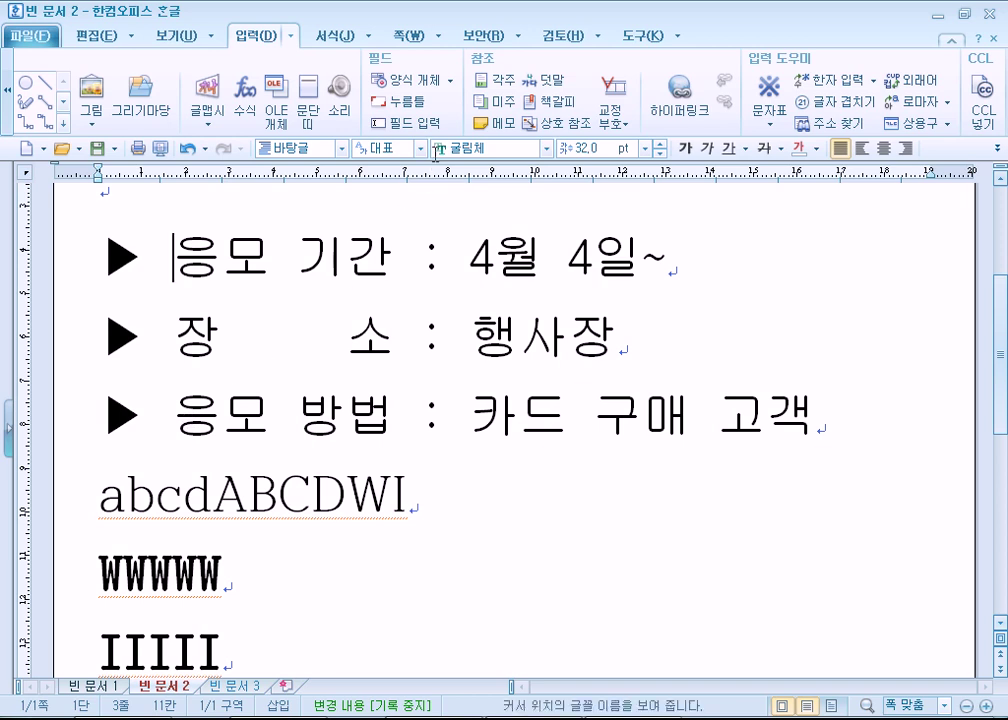
pyautogui.moveTo(88, 258); pyautogui.dragTo(83, 420)
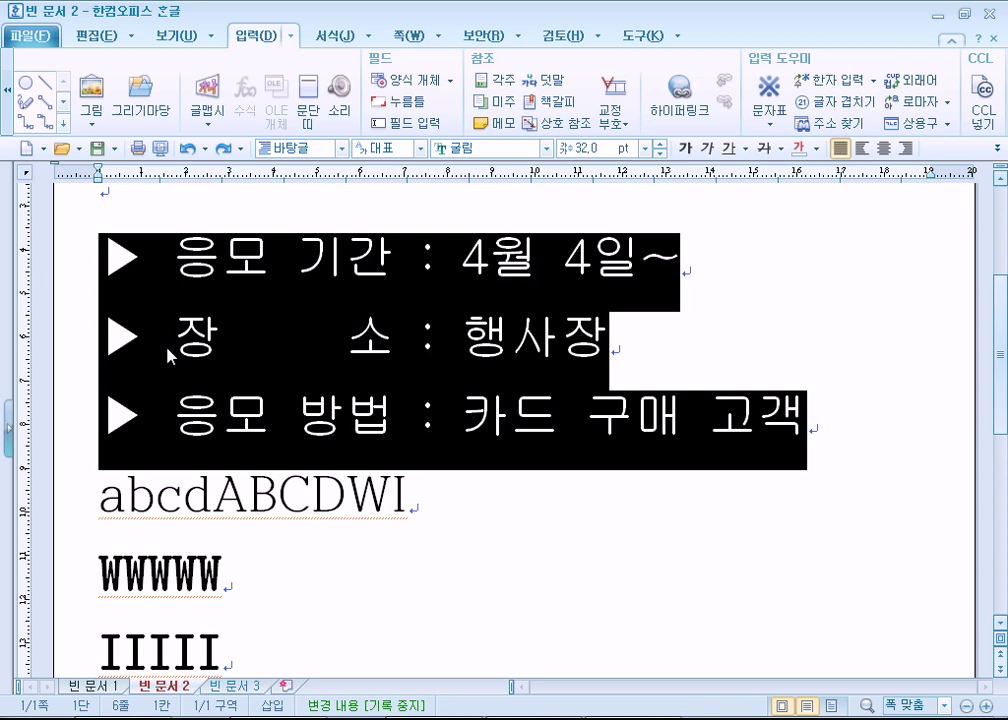
pyautogui.click(174, 278)
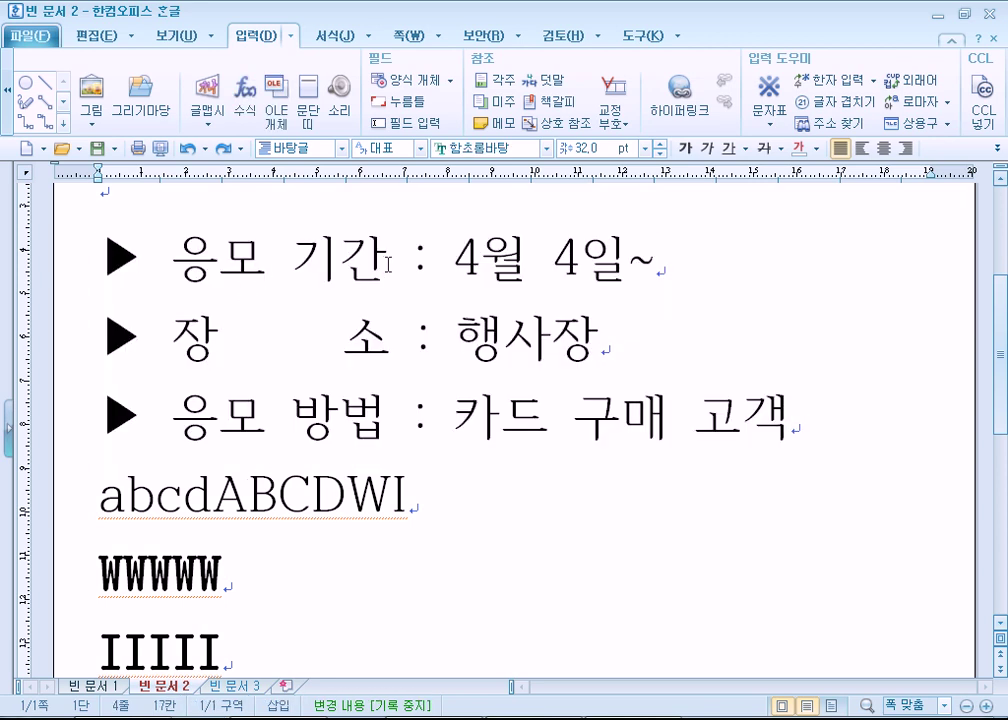
# - Remove the space inside 응모 기간 and 응모 방법, and delete one space between 장 and 소
pyautogui.click(267, 258)
pyautogui.press('Delete')
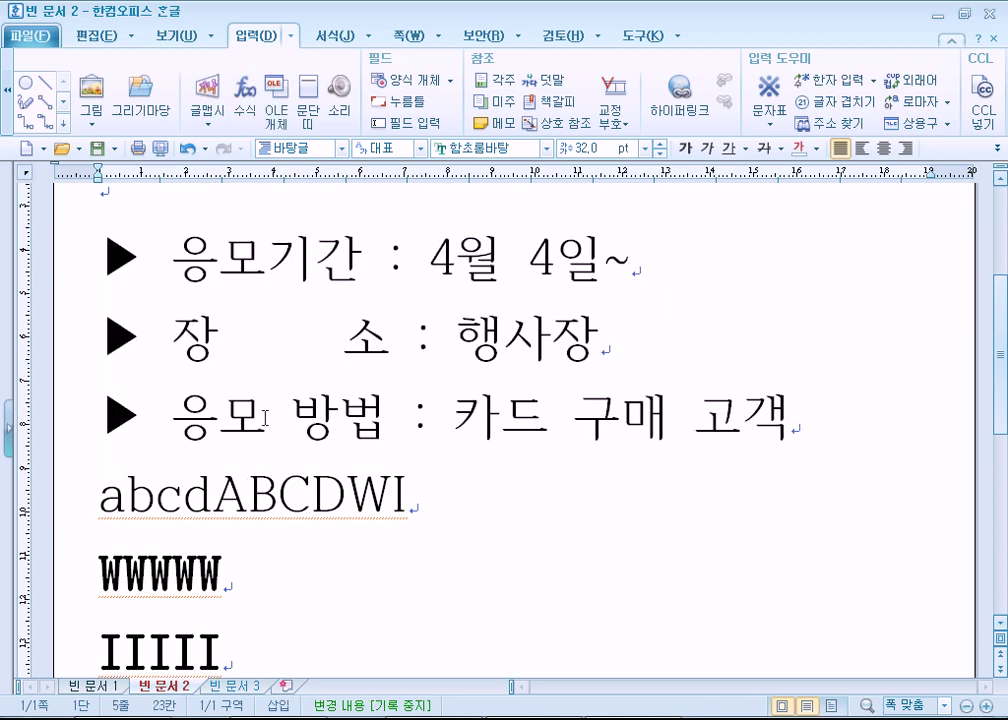
pyautogui.click(265, 418)
pyautogui.press('Delete')
pyautogui.click(265, 340)
pyautogui.press('Delete')
# - Check the colon alignment of the three ▶ lines and the spaces after the ▶ symbol and around the first line's colon
pyautogui.moveTo(375, 253); pyautogui.dragTo(400, 412)
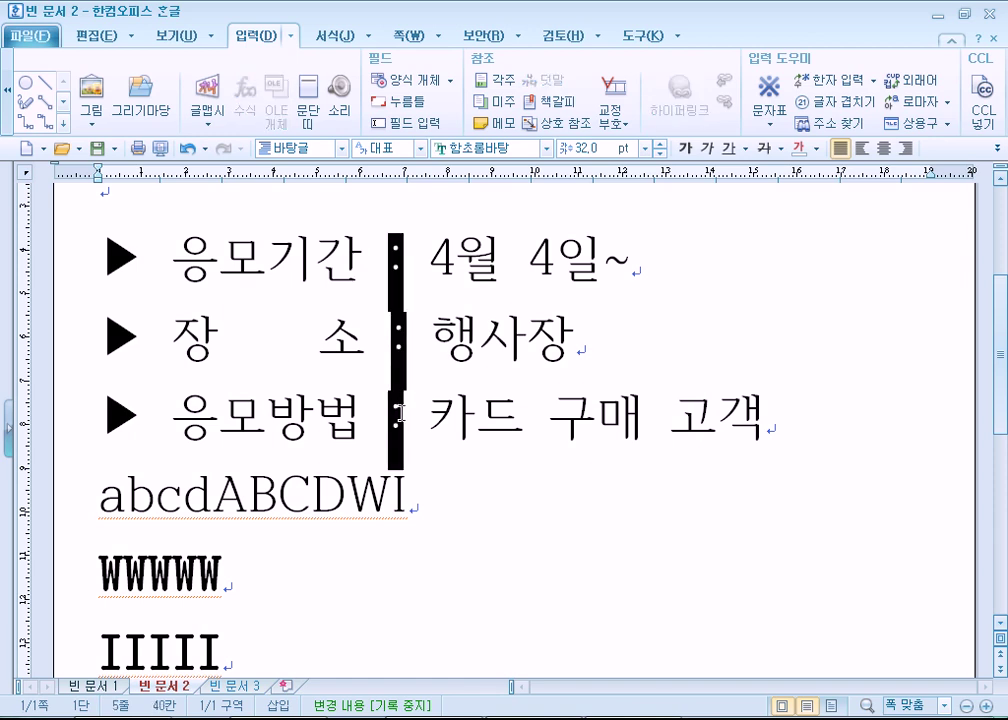
pyautogui.moveTo(140, 252); pyautogui.dragTo(162, 252)
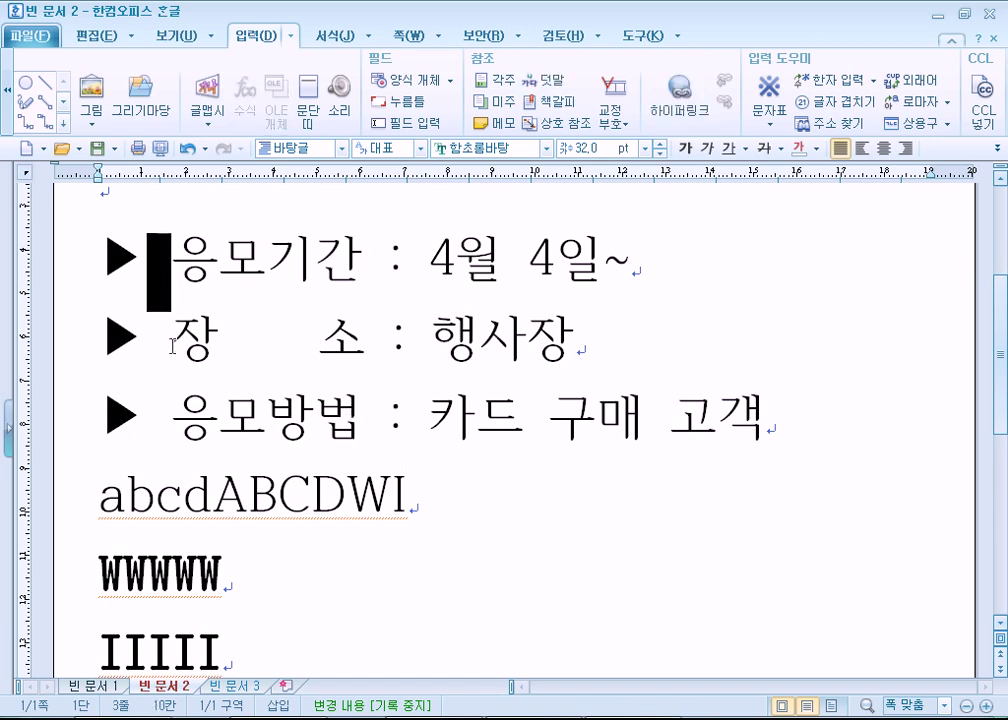
pyautogui.moveTo(362, 256); pyautogui.dragTo(435, 260)
pyautogui.click(403, 256)
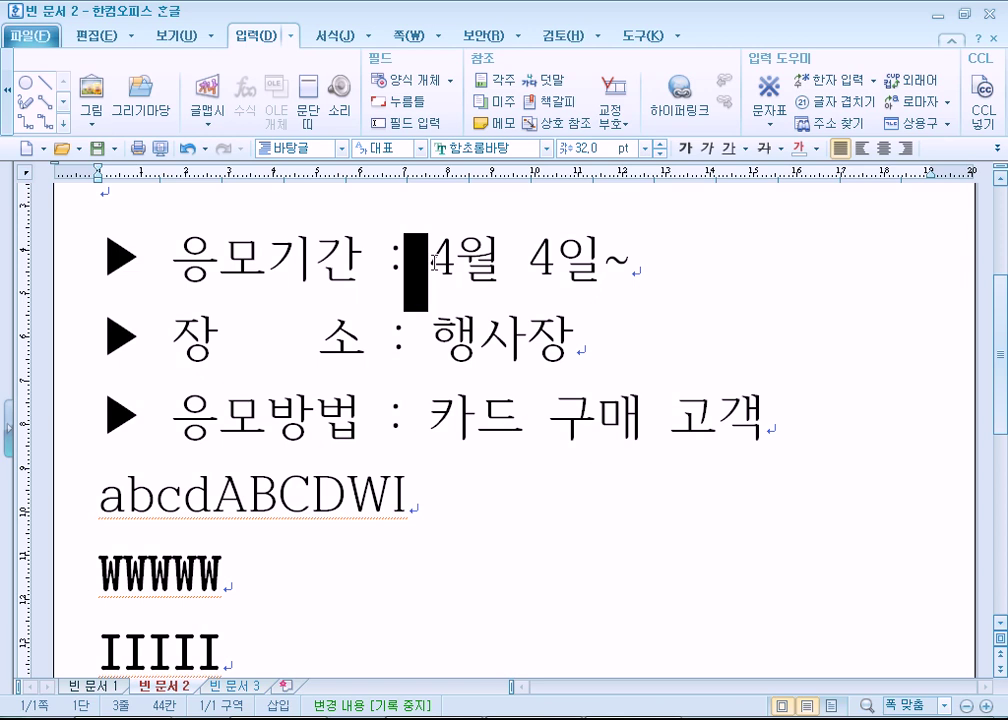
pyautogui.moveTo(398, 258)
pyautogui.mouseDown()
pyautogui.moveTo(372, 258)
pyautogui.moveTo(398, 258)
pyautogui.mouseUp()
pyautogui.click(355, 258)
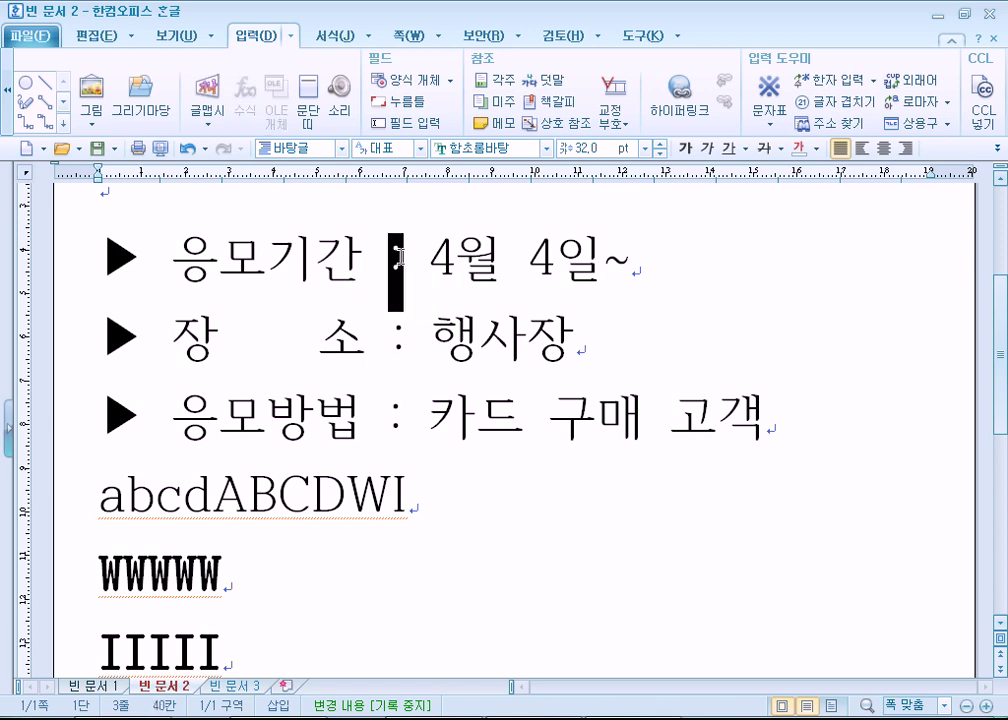
# - Replace the first WWWWW and IIIII lines and the second WWWWW line with the text 15:40
pyautogui.scroll(-1, 390, 270)
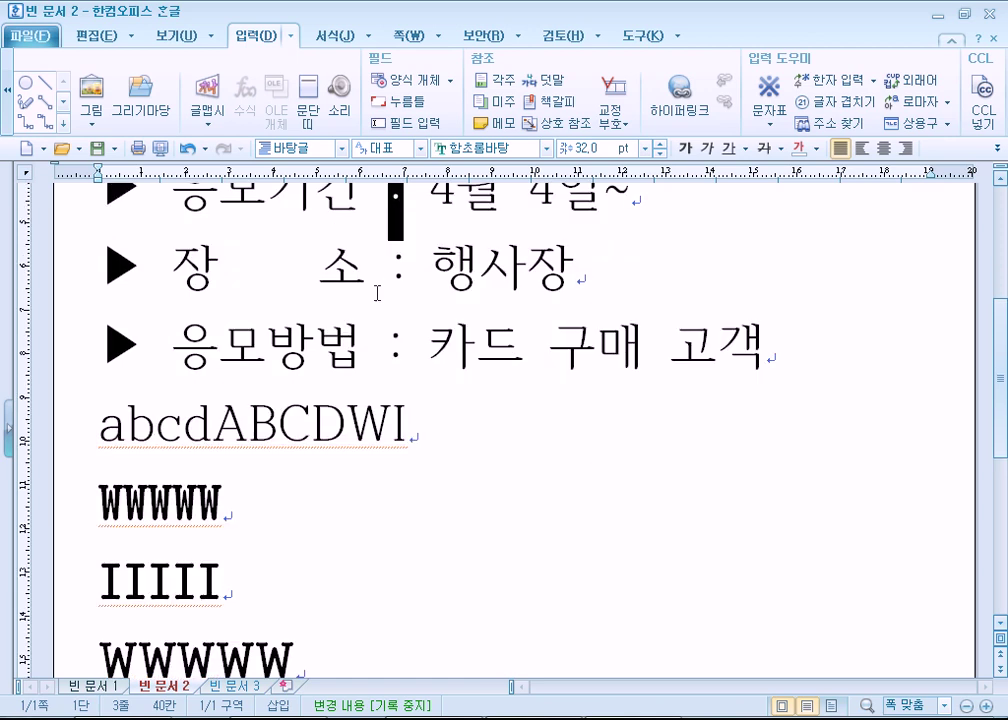
pyautogui.moveTo(103, 461); pyautogui.dragTo(317, 675)
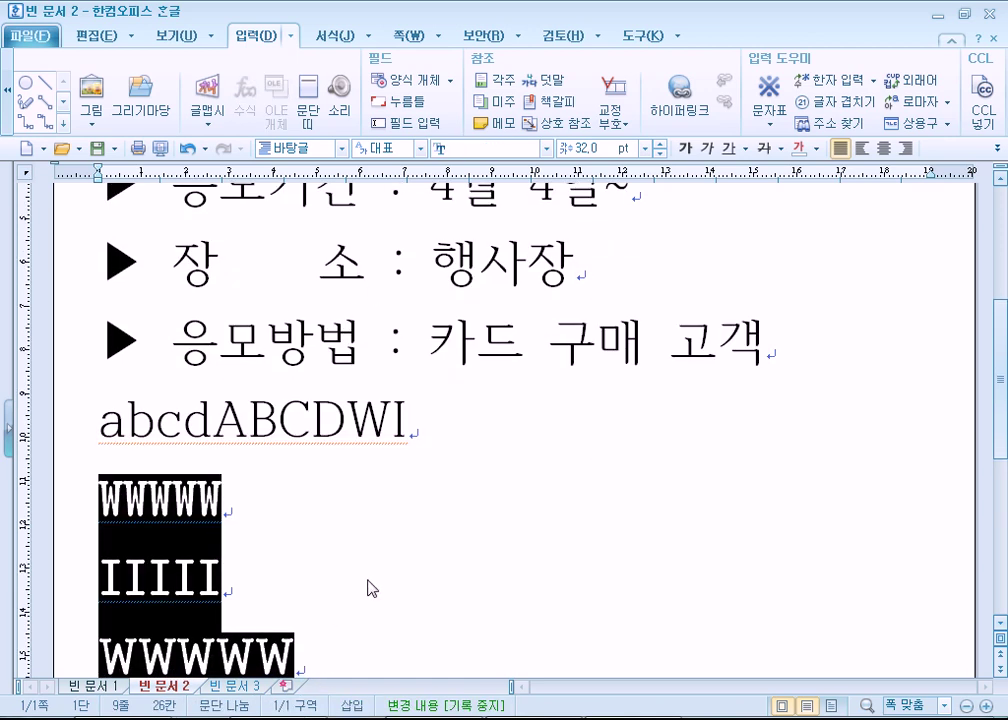
pyautogui.hotkey('ctrl', 'z')
pyautogui.write('1')
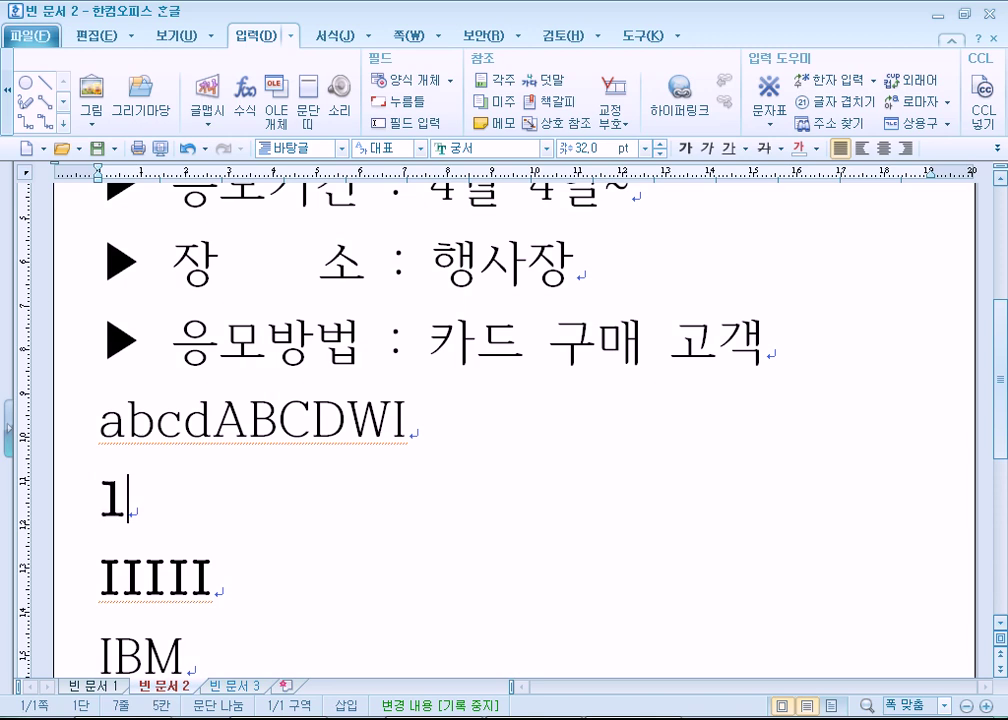
pyautogui.write('5:40')
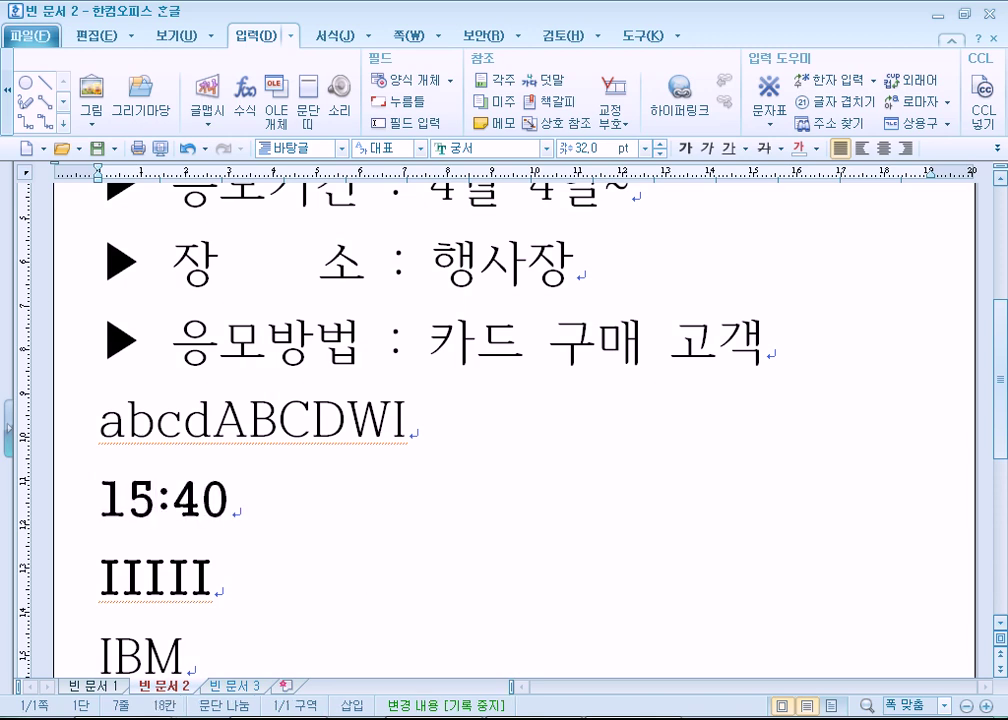
# - Examine the width of the colon in 15:40 and compare it with the colons in the three ▶ lines
pyautogui.moveTo(130, 500); pyautogui.dragTo(172, 493)
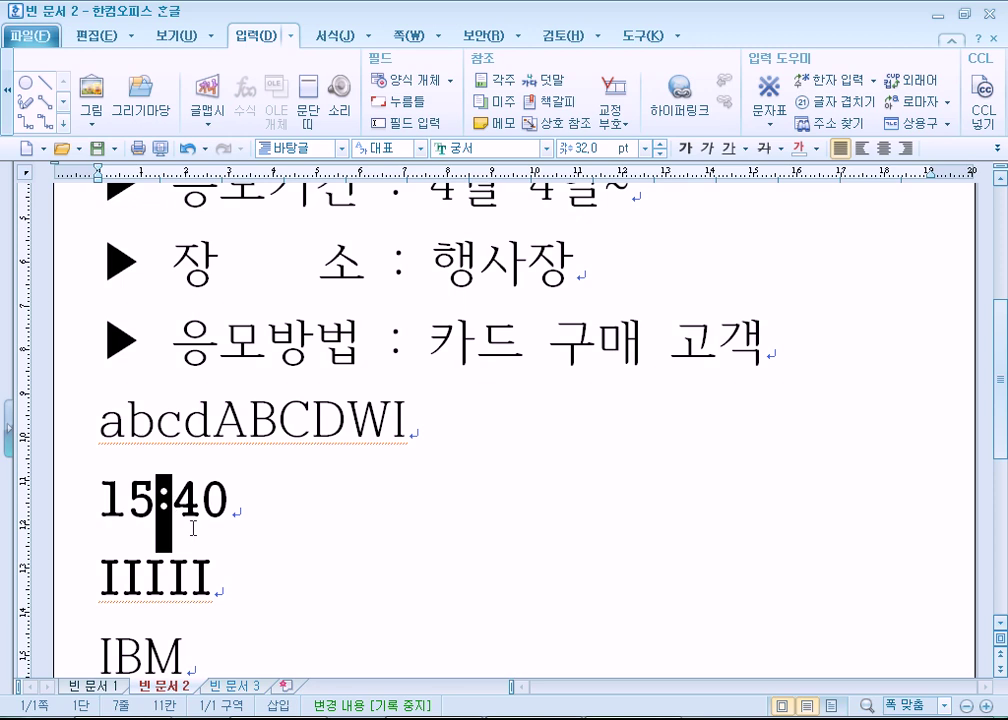
pyautogui.scroll(2, 265, 540)
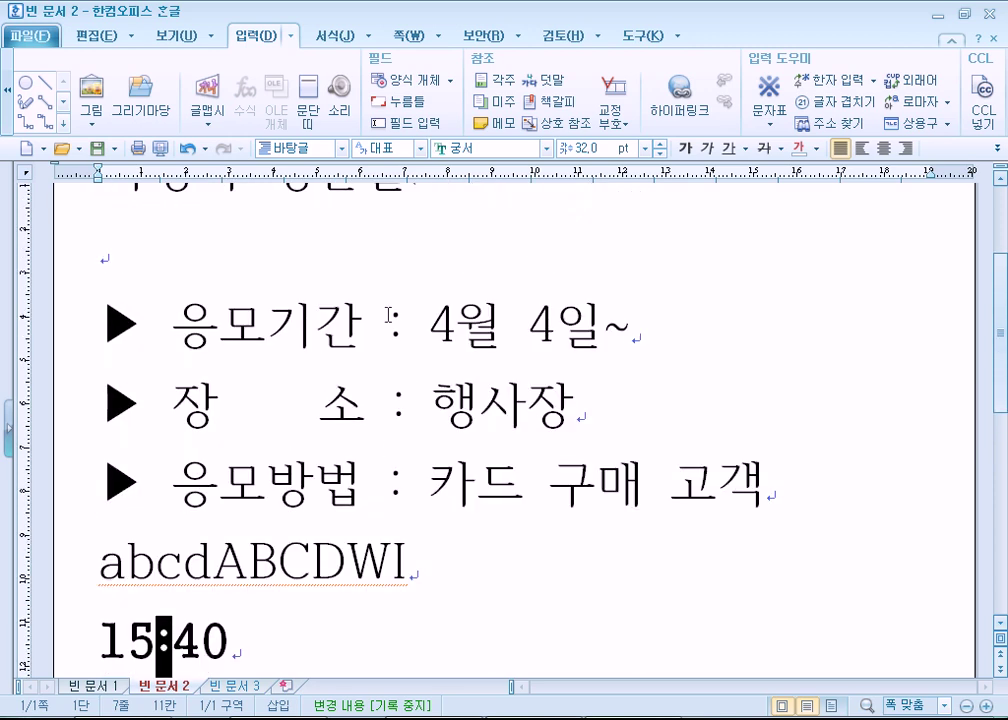
pyautogui.click(420, 474)
pyautogui.scroll(-3, 416, 550)
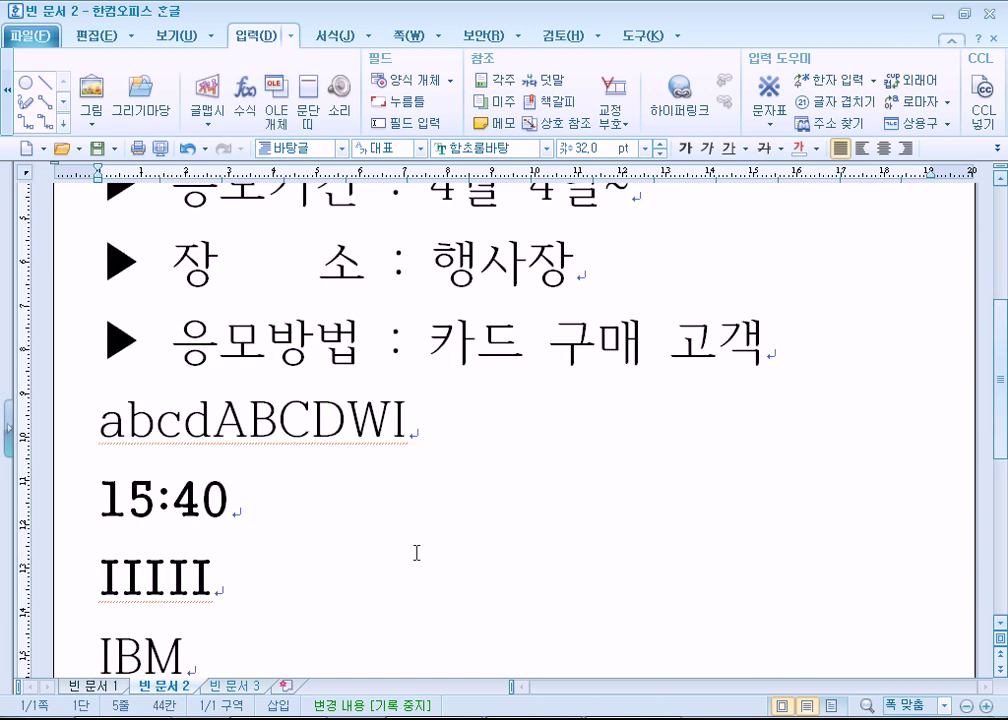
pyautogui.scroll(1, 416, 550)
pyautogui.click(420, 507)
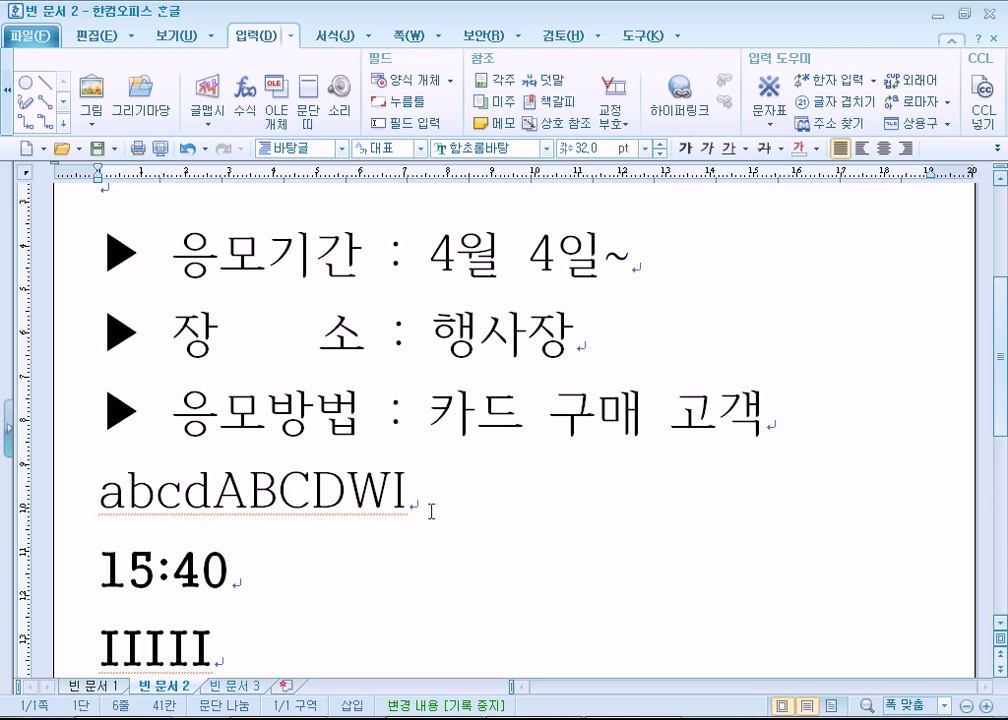
# - Insert a space before and after the ~ sign following 4월 4일 in the 응모기간 line
pyautogui.click(606, 258)
pyautogui.click(652, 262)
pyautogui.moveTo(655, 262); pyautogui.dragTo(682, 285)
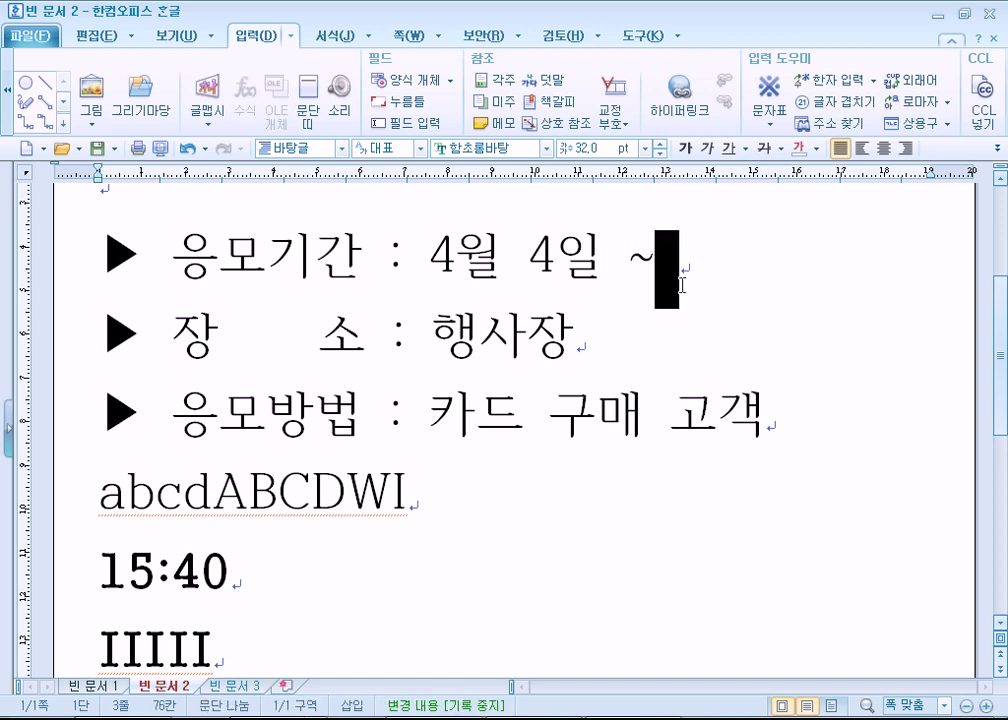
pyautogui.click(682, 285)
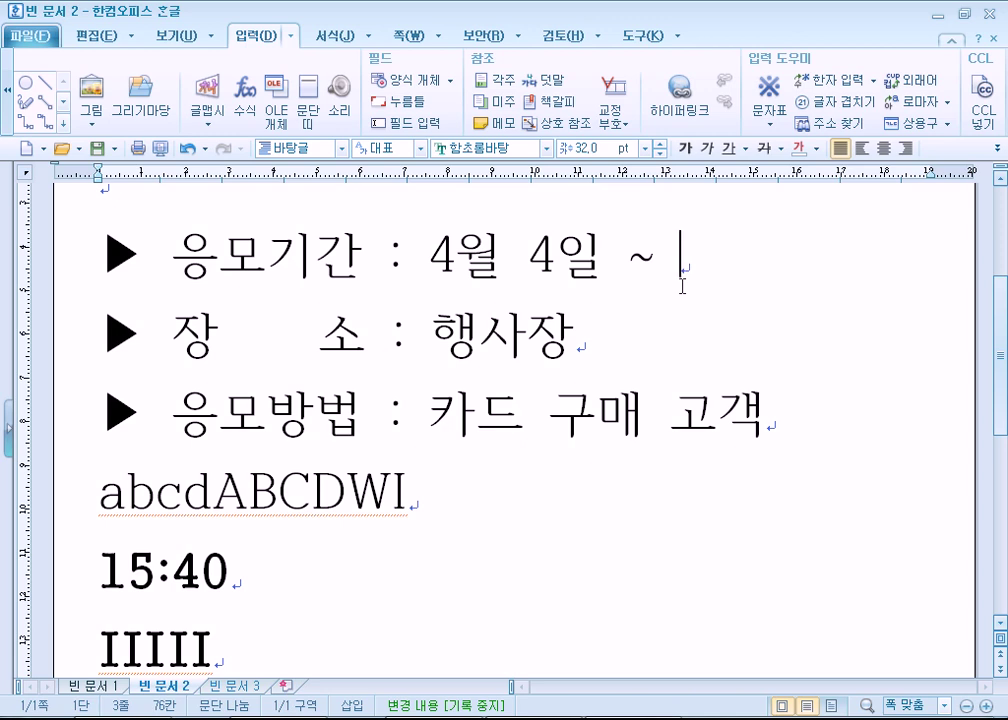
# - Add a line reading 직원워크숍 below IBM and start an empty line after it
pyautogui.scroll(-5, 799, 425)
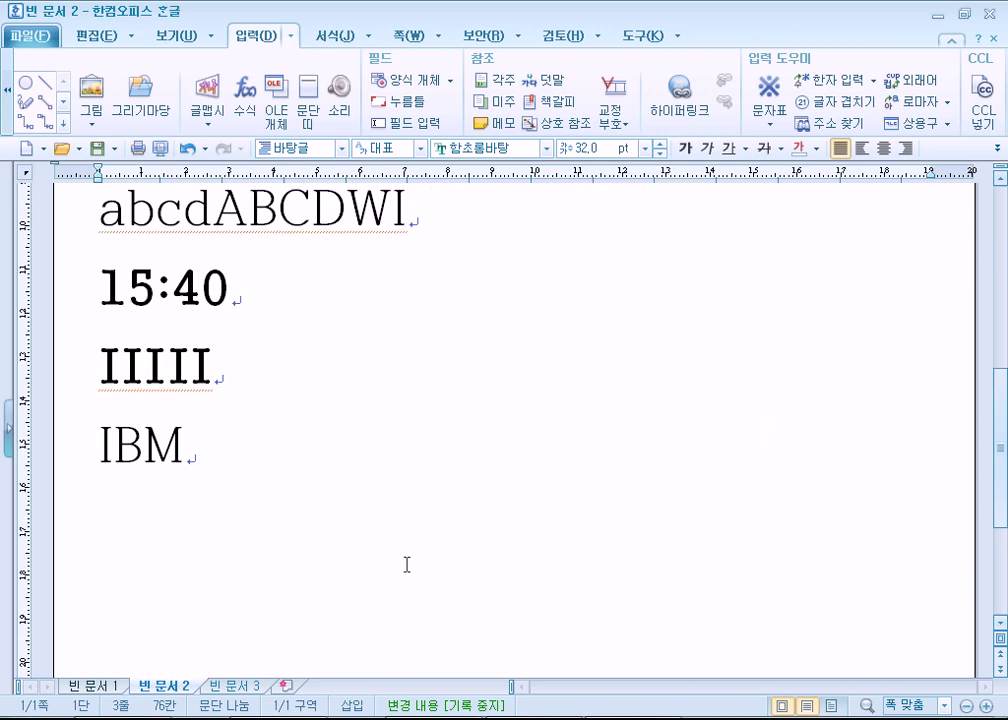
pyautogui.click(272, 472)
pyautogui.press('Return')
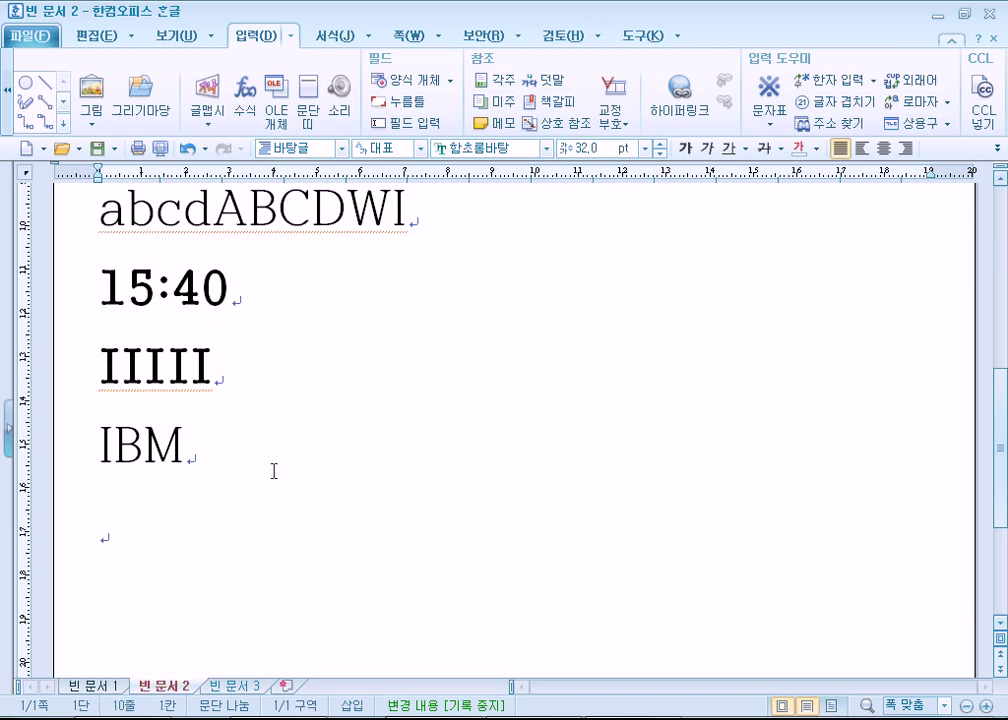
pyautogui.write('w')
pyautogui.press('BackSpace')
pyautogui.press('Hangul')
pyautogui.write('직원워크쇼')
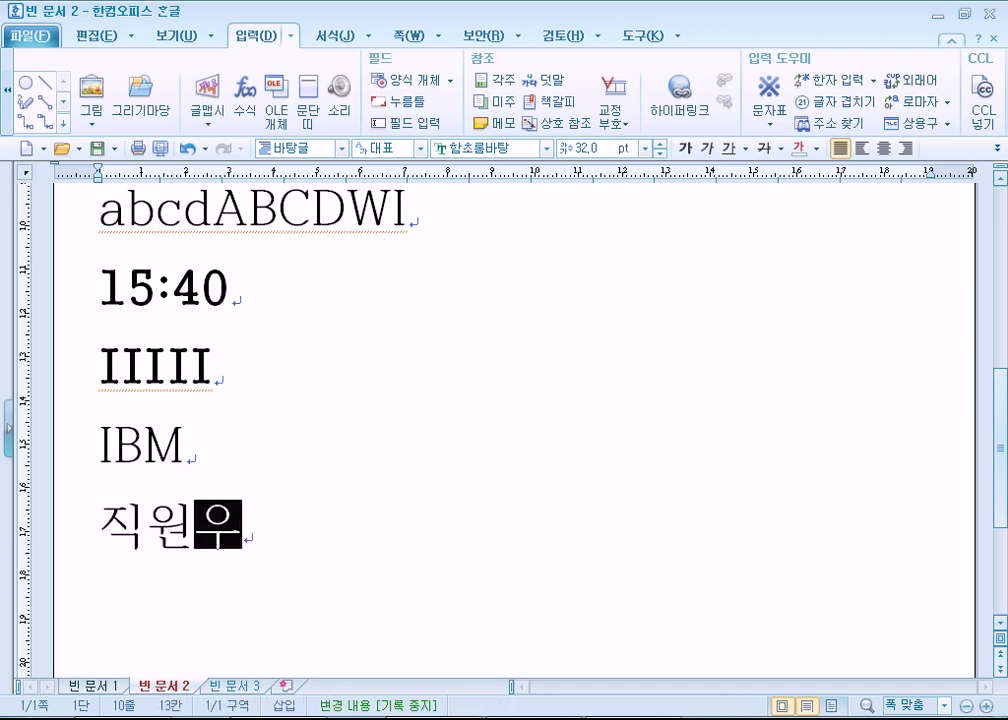
pyautogui.write('ㅂ')
pyautogui.press('Return')
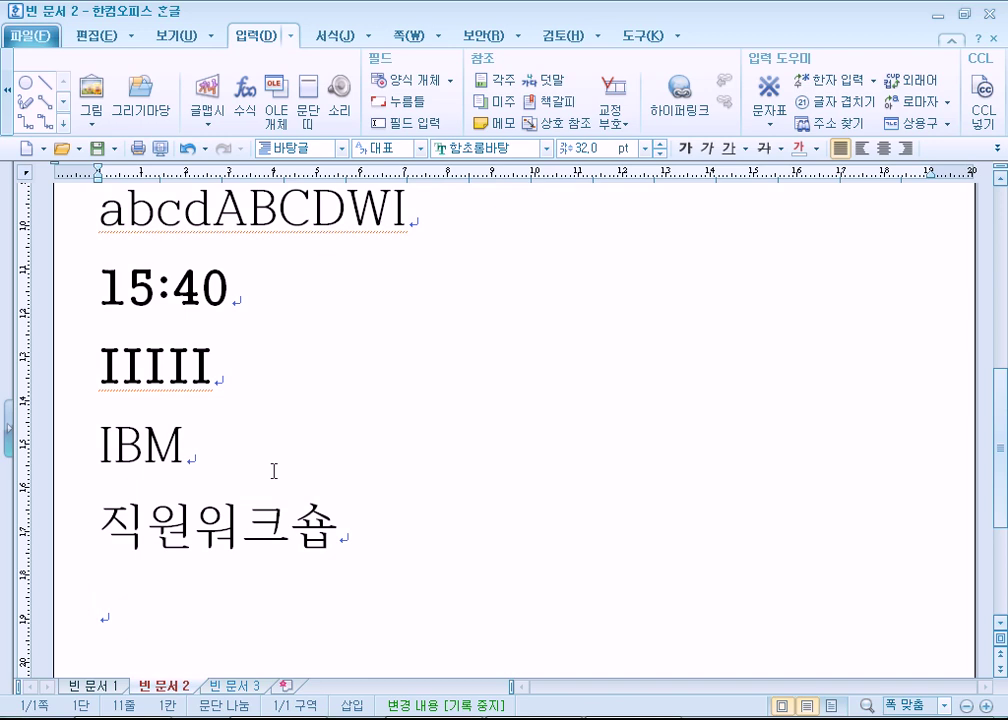
# - Separate 직원 and 워크숍 with a space and add a space at the end of the line
pyautogui.press('Left')
pyautogui.press('Left')
pyautogui.press('Left')
pyautogui.press('Left')
pyautogui.press('End')
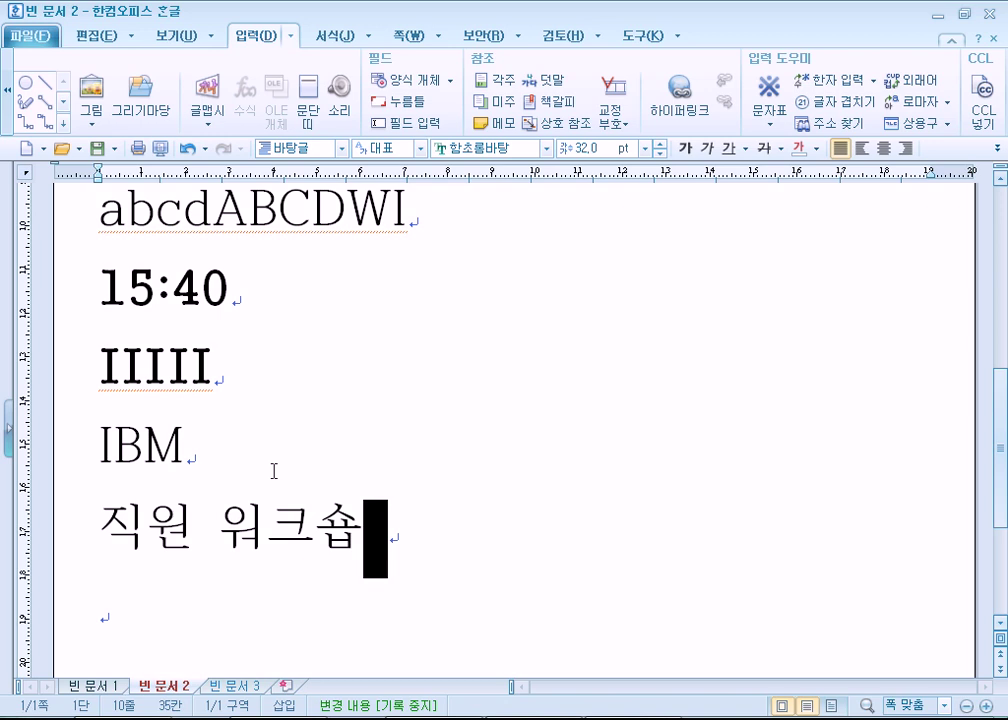
# - Append (workshop) directly after 직원 워크숍, and delete it again together with the trailing space
pyautogui.moveTo(210, 531); pyautogui.dragTo(352, 519)
pyautogui.click(600, 589)
pyautogui.write('(works')
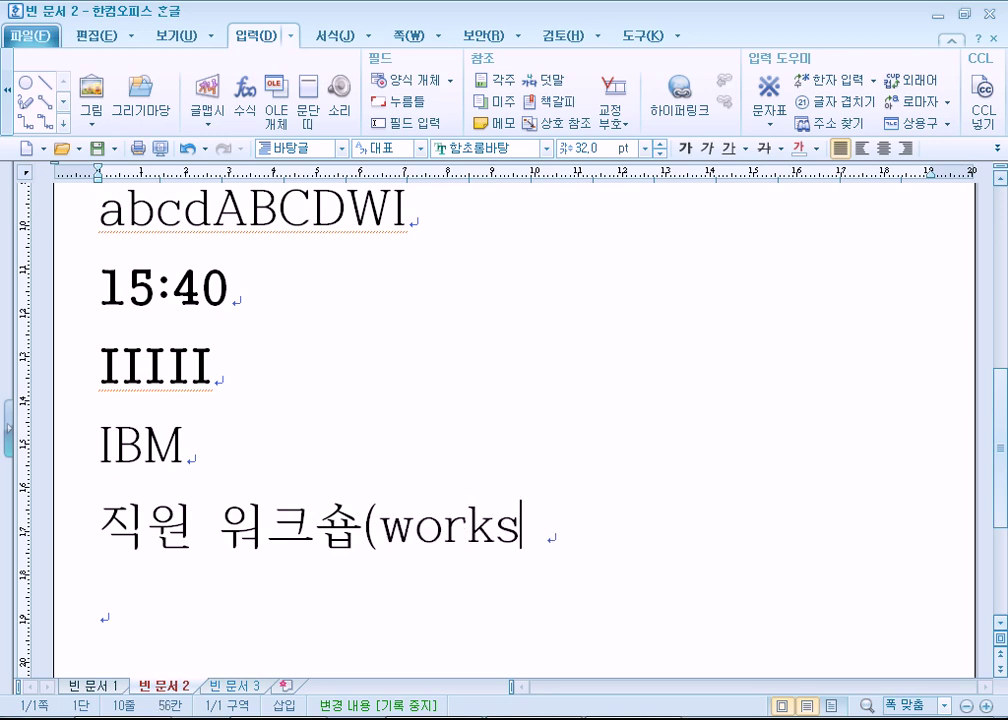
pyautogui.write('hop)')
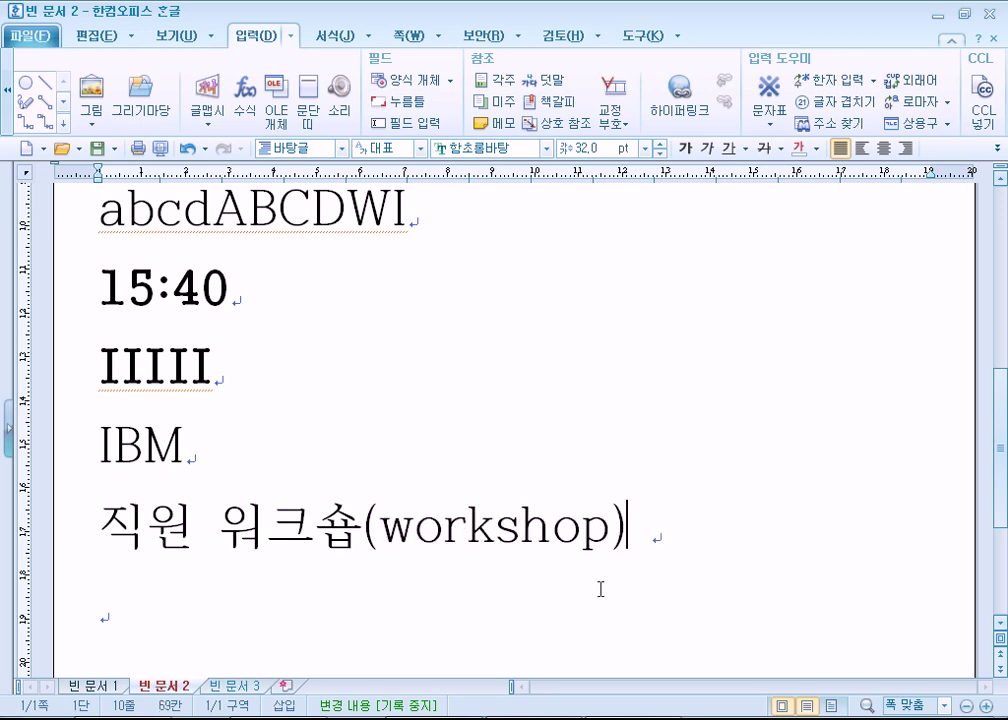
pyautogui.moveTo(362, 537); pyautogui.dragTo(655, 537)
pyautogui.press('Delete')
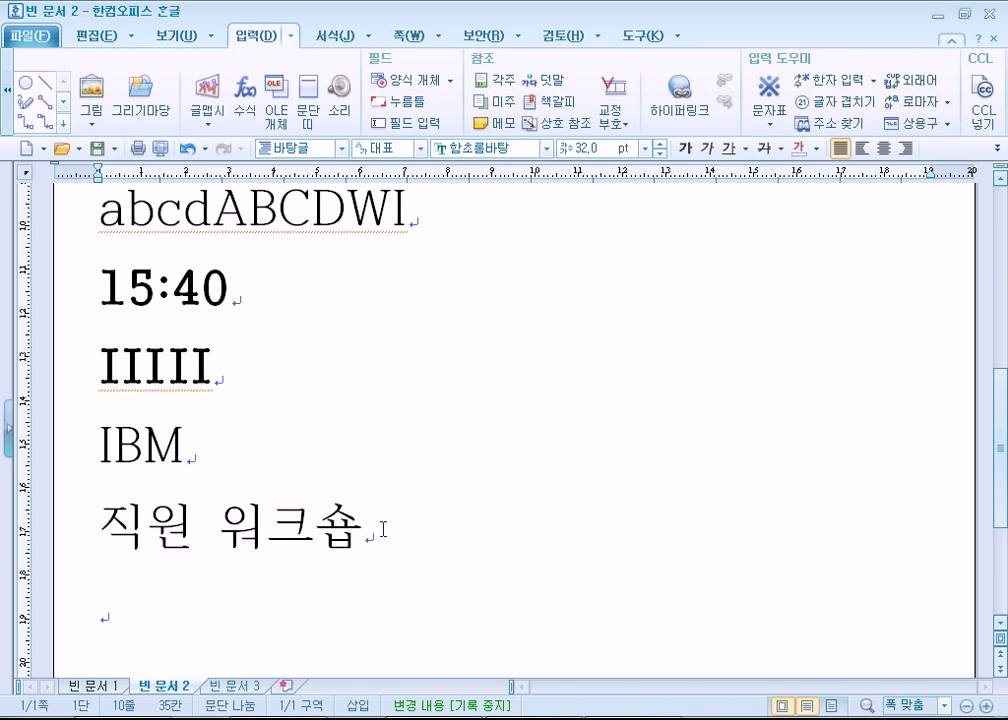
# - Add the word 카페 after 직원 워크숍, separated by a space
pyautogui.write('zkvp')
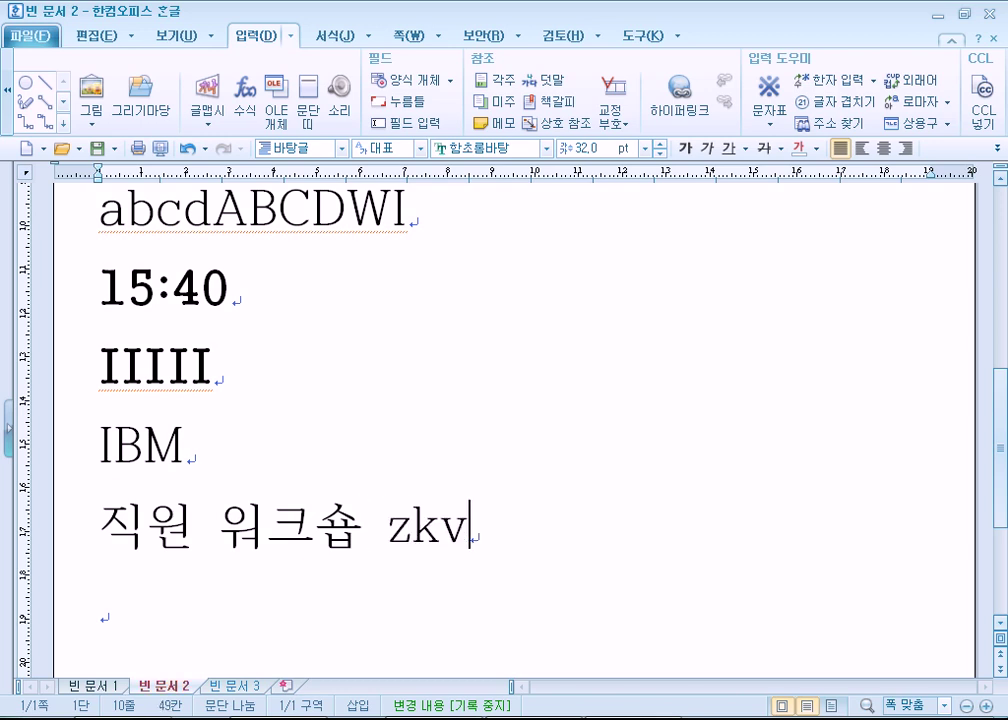
pyautogui.press('BackSpace')
pyautogui.press('BackSpace')
pyautogui.press('BackSpace')
pyautogui.press('BackSpace')
pyautogui.press('Hangul')
pyautogui.write('ㅋkvp')
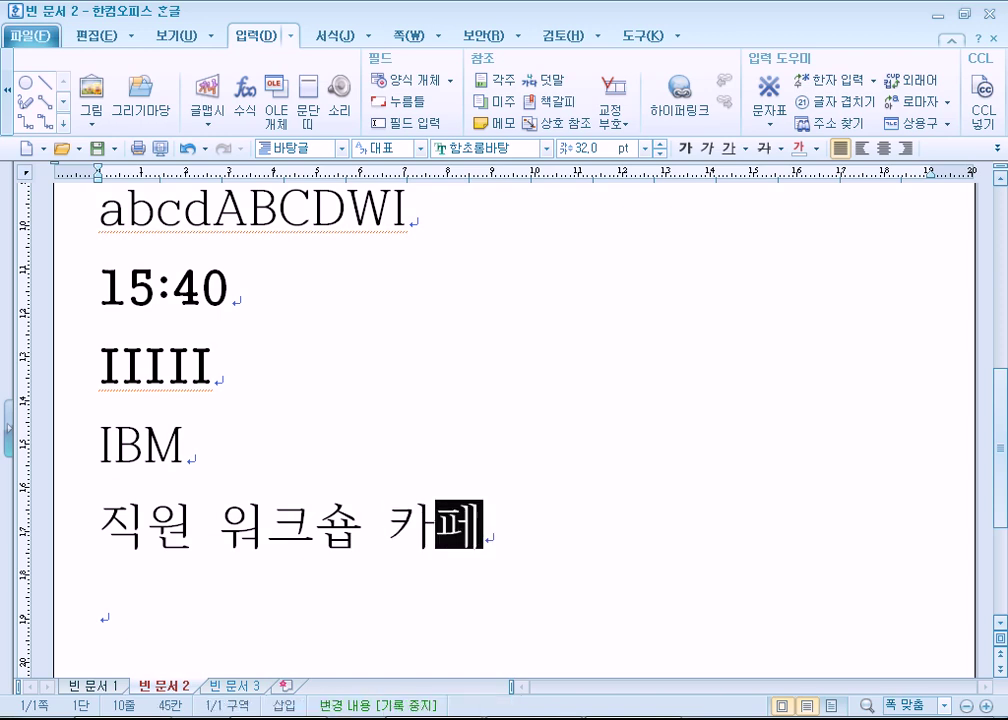
# - Append the English word cafe with a closing parenthesis after 카페, and delete it again
pyautogui.press('Hangul')
pyautogui.write('cafe)')
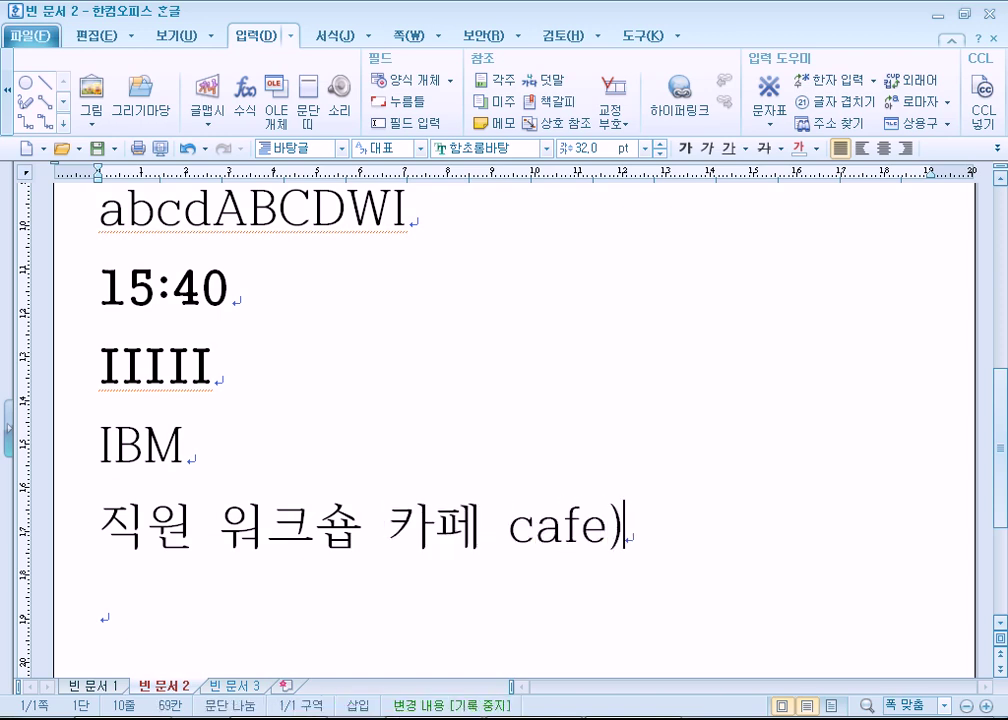
pyautogui.press('BackSpace')
pyautogui.press('BackSpace')
pyautogui.press('BackSpace')
pyautogui.press('BackSpace')
pyautogui.press('BackSpace')
pyautogui.press('BackSpace')
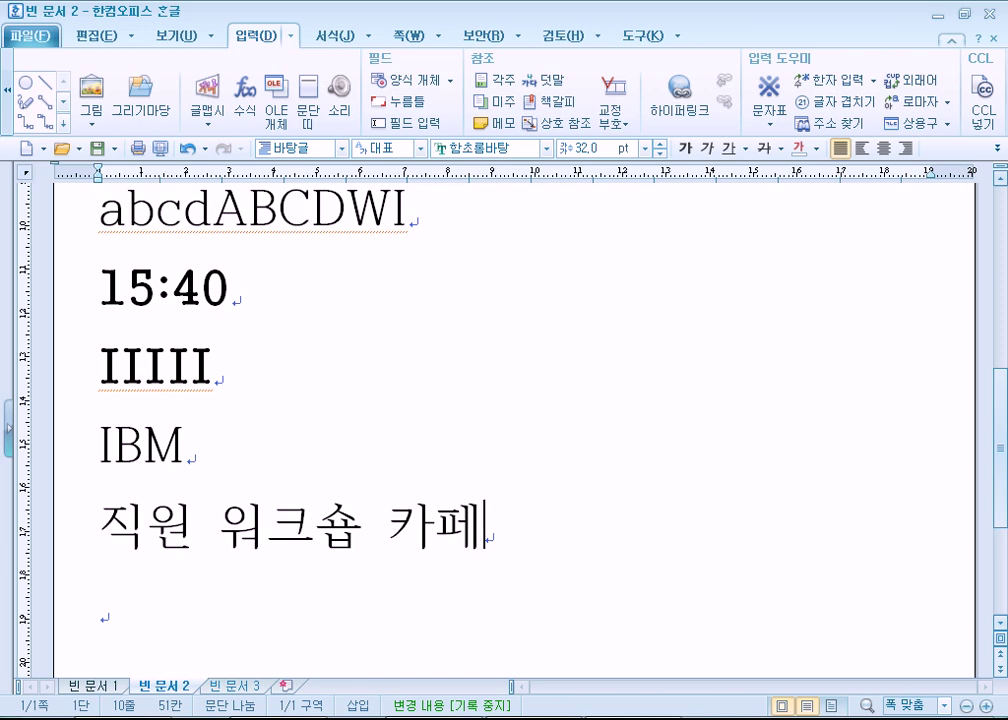
# - Write 야채 X on the line below 직원 워크숍 카페
pyautogui.press('Down')
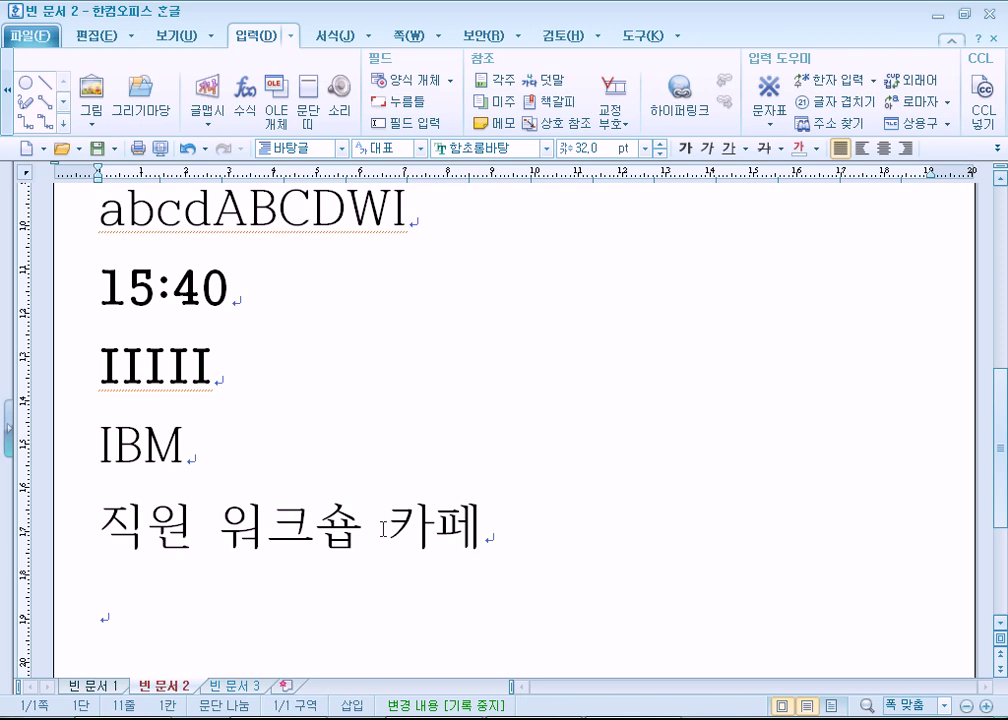
pyautogui.scroll(-2, 383, 529)
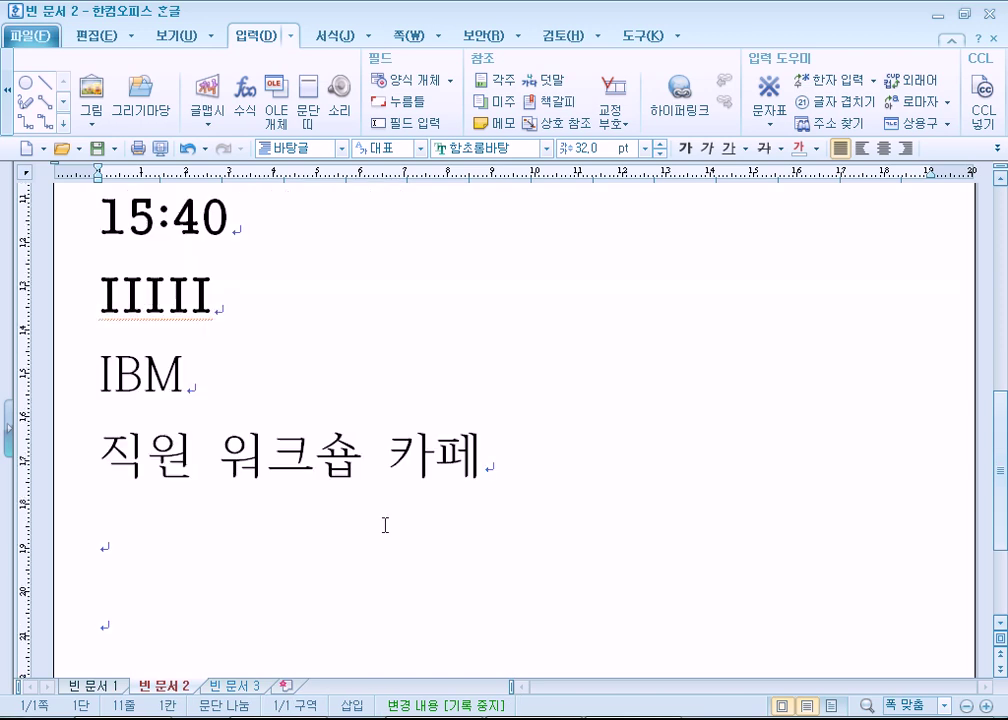
pyautogui.write('doc')
pyautogui.press('BackSpace')
pyautogui.press('BackSpace')
pyautogui.press('BackSpace')
pyautogui.press('Hangul')
pyautogui.write('ㅇㅑ채')
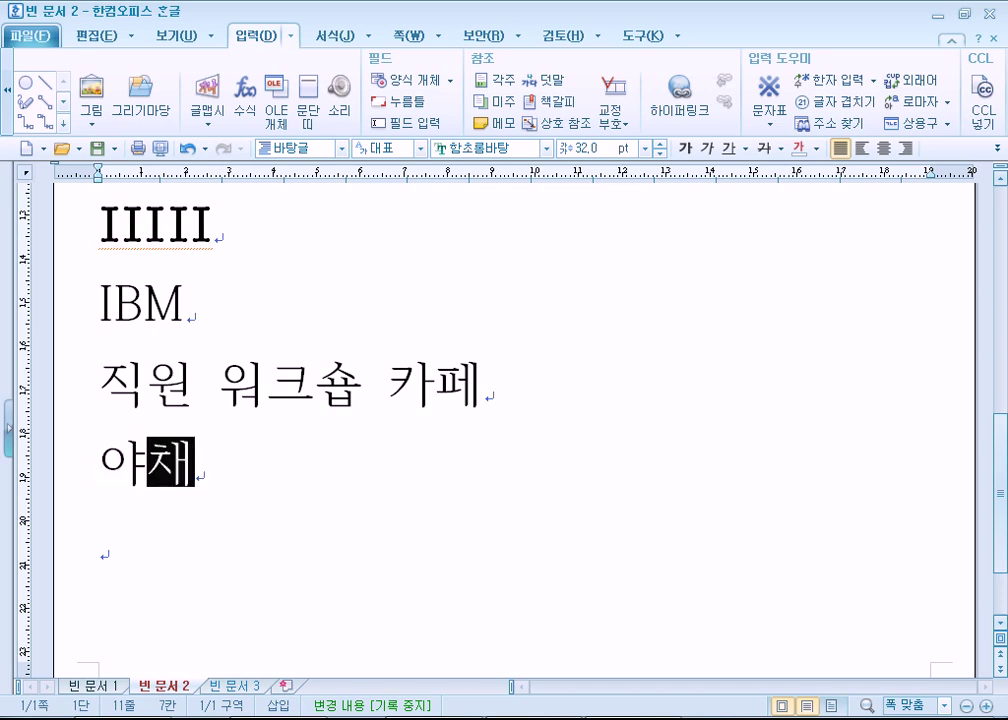
pyautogui.press('Hangul')
pyautogui.write('X')
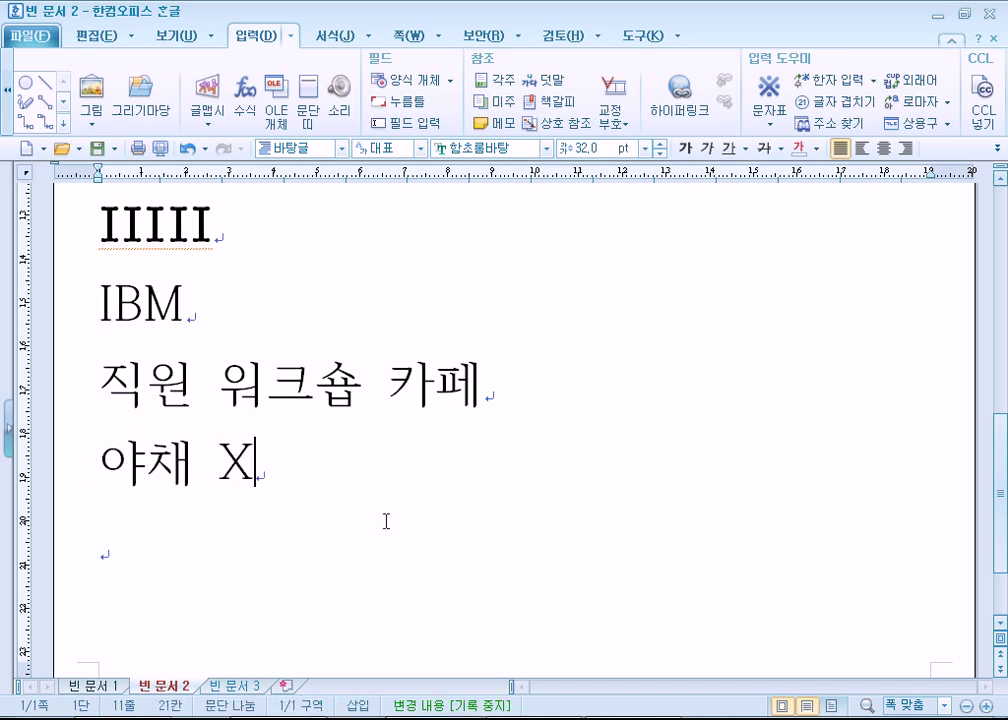
# - Write 채소 O on the line below 야채 X and put two ☑ symbols on the following line
pyautogui.press('Return')
pyautogui.press('Hangul')
pyautogui.write('채소')
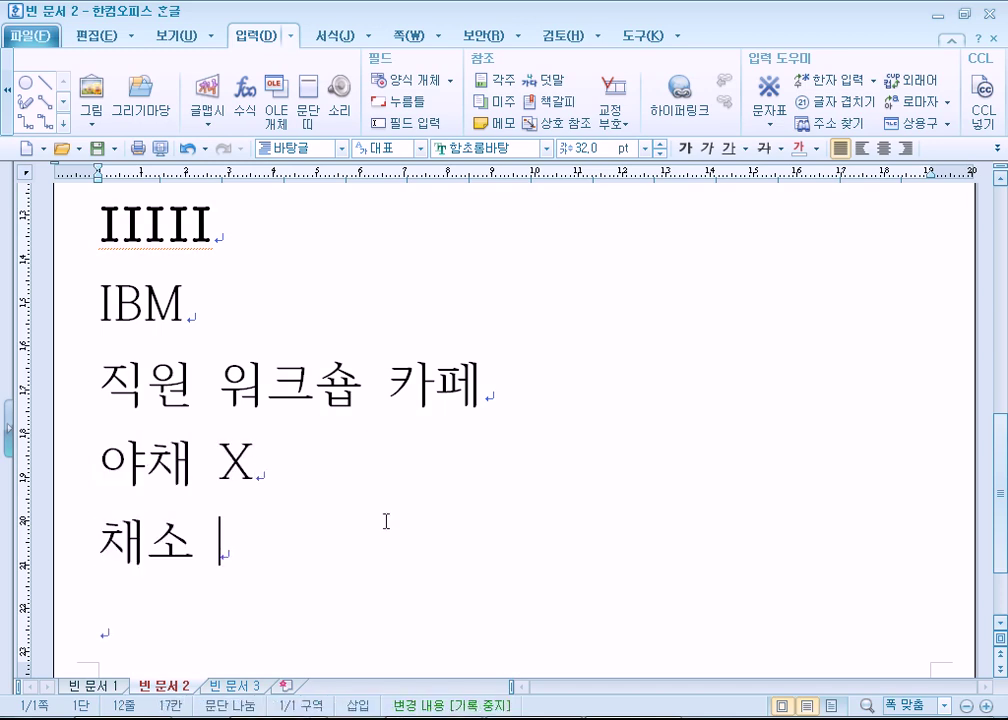
pyautogui.press('Hangul')
pyautogui.write('O')
pyautogui.press('Return')
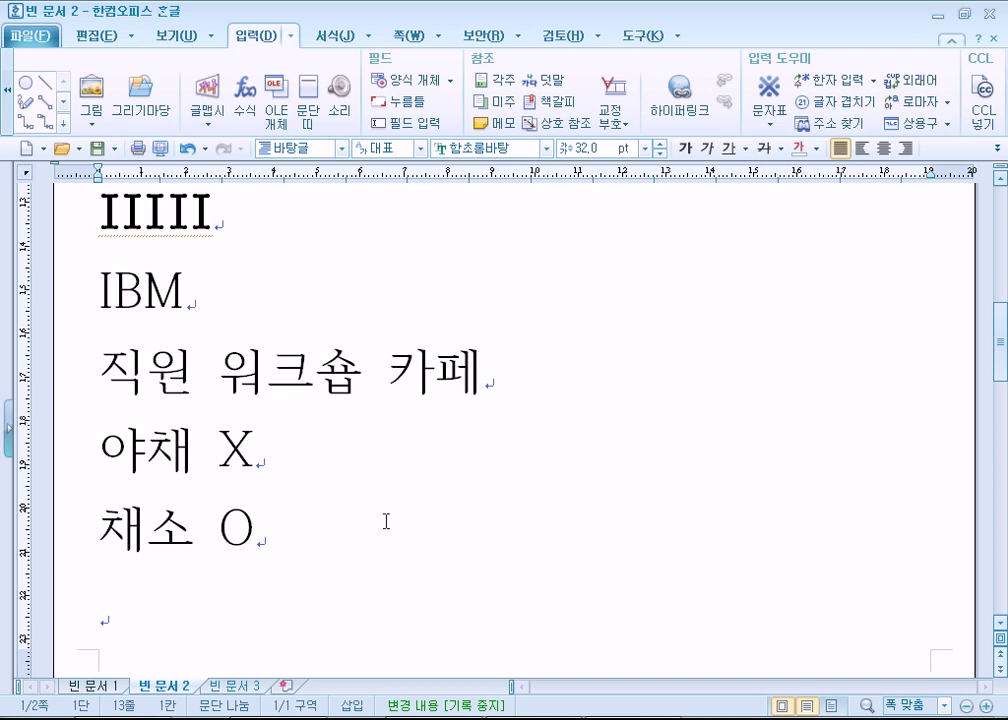
pyautogui.write('☑☑')
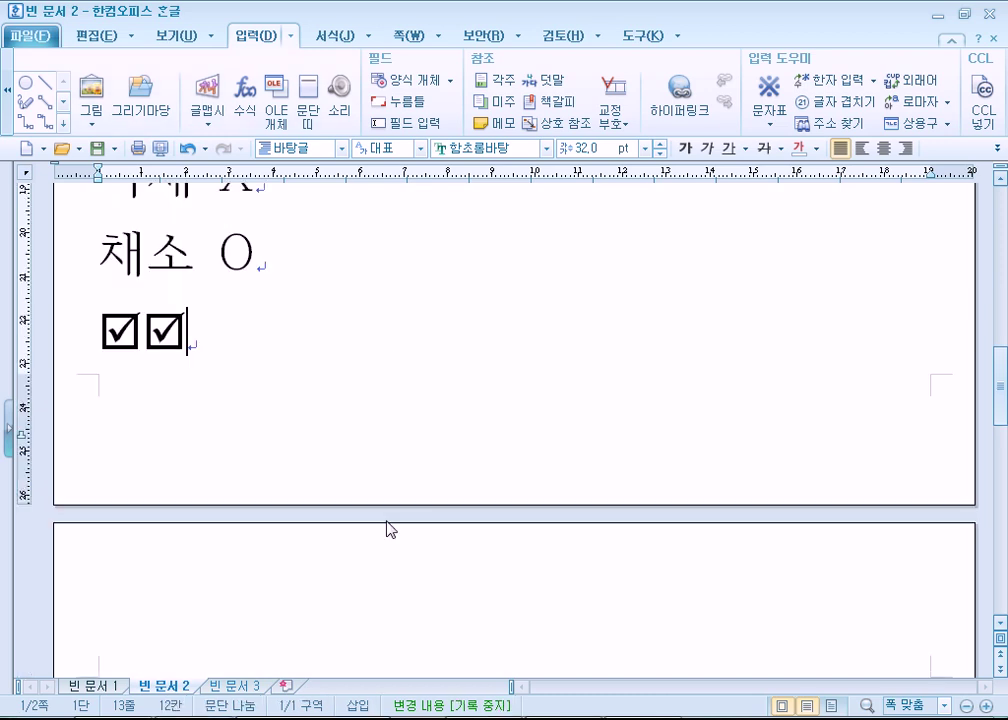
# - Open 유학.hwp from the Part_01 folder of 쉽게 배우는 한글-2010 in the documents library and look over its content
pyautogui.click(62, 149)
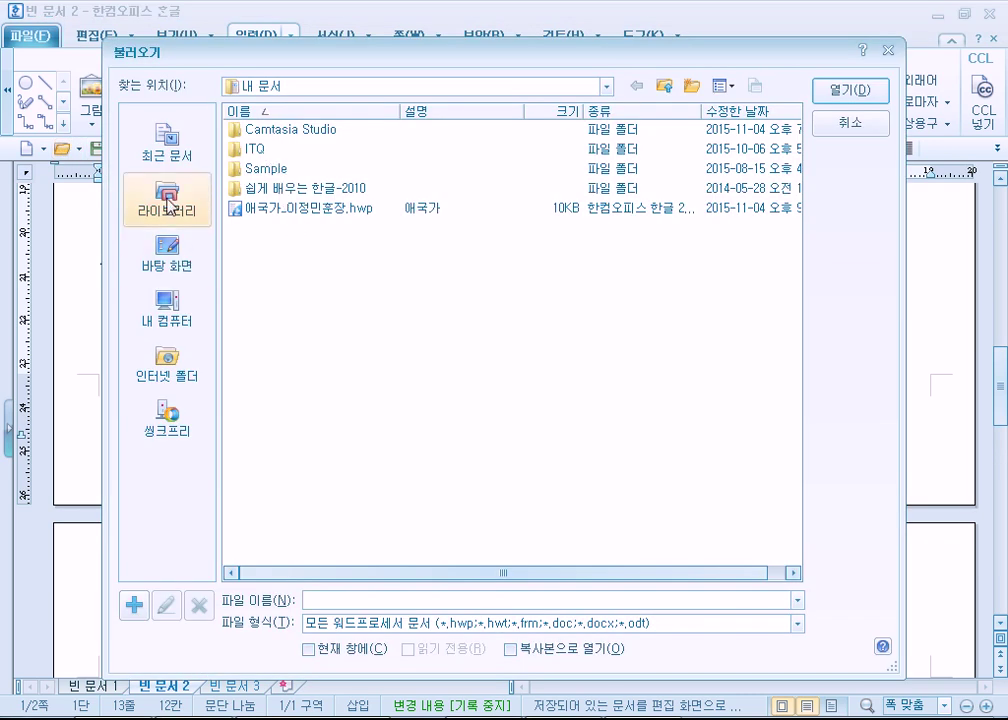
pyautogui.click(168, 205)
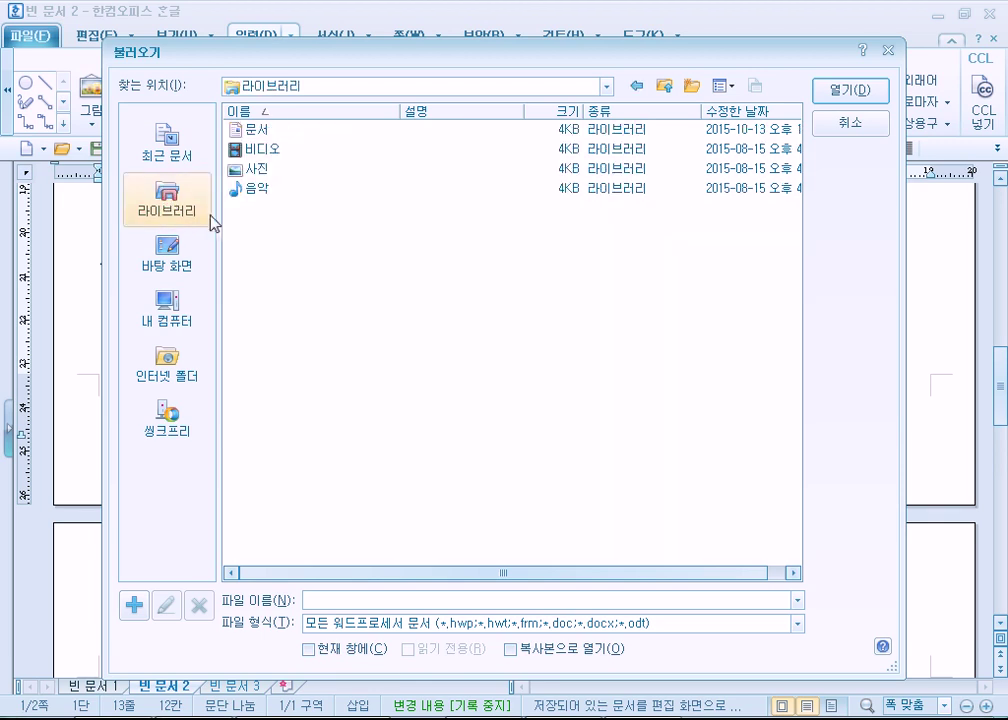
pyautogui.doubleClick(258, 133)
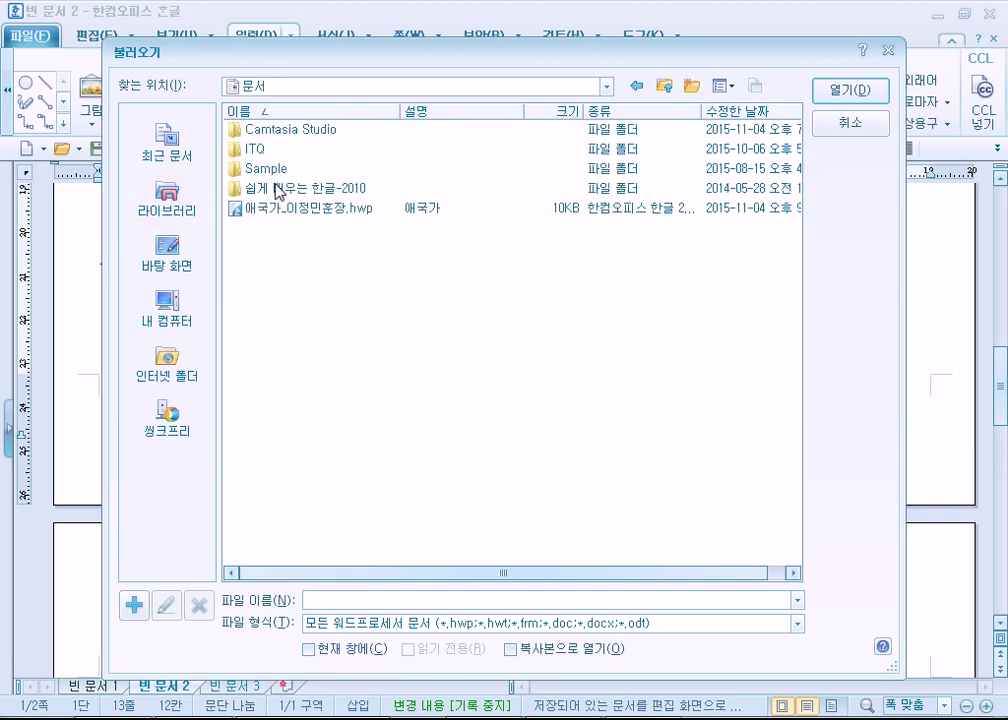
pyautogui.doubleClick(280, 189)
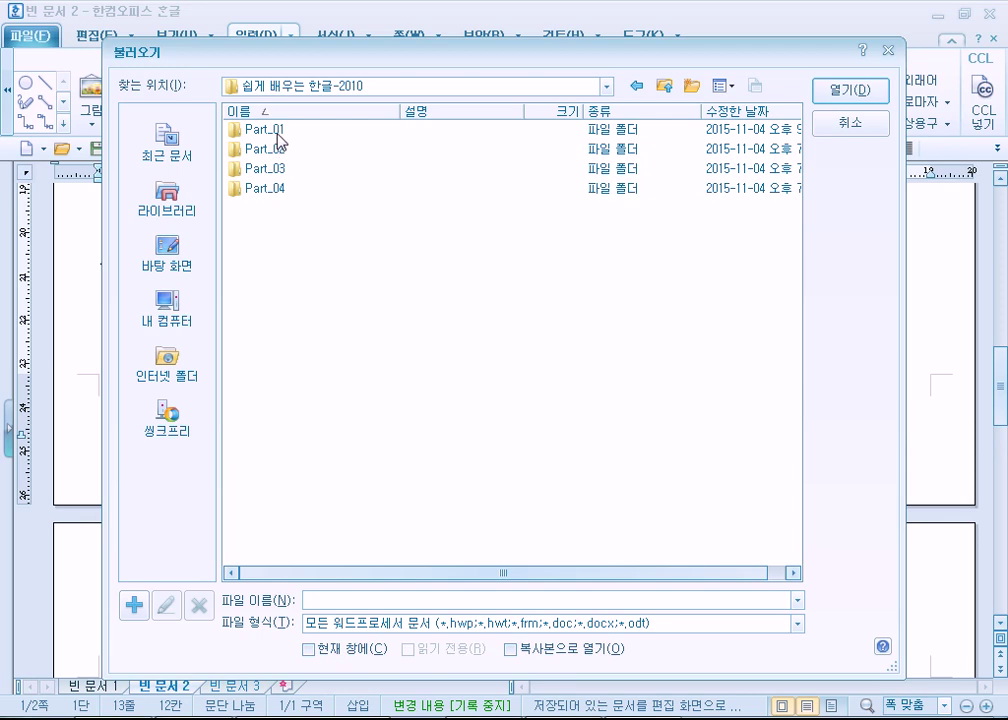
pyautogui.doubleClick(277, 131)
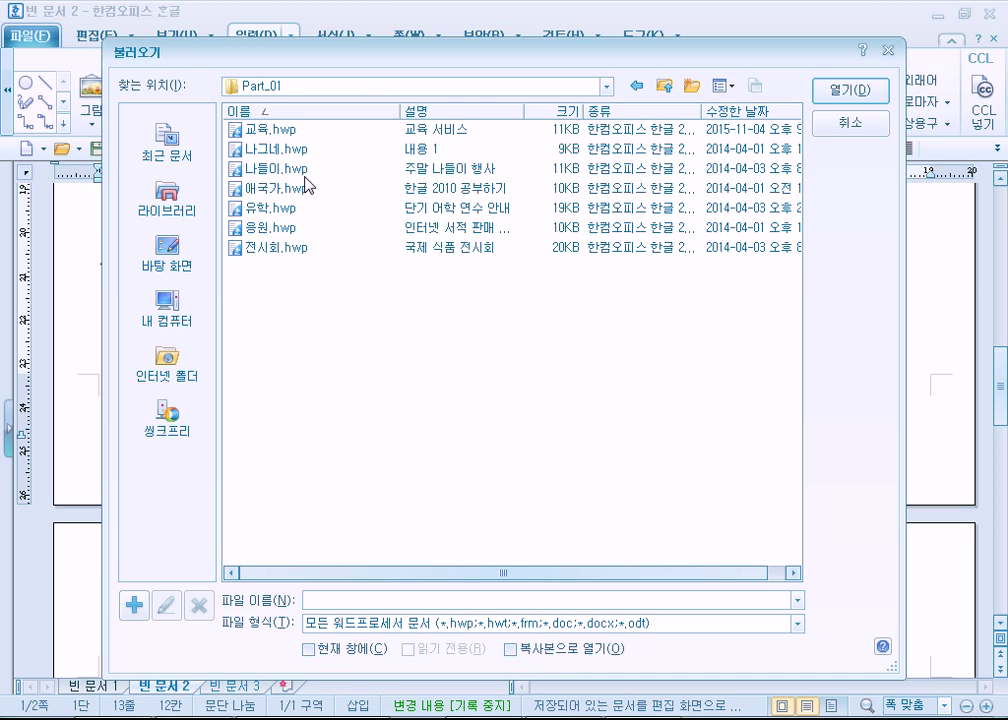
pyautogui.doubleClick(272, 212)
pyautogui.scroll(-3, 220, 418)
pyautogui.scroll(1, 220, 418)
pyautogui.scroll(-3, 220, 420)
pyautogui.scroll(1, 220, 425)
pyautogui.scroll(2, 219, 425)
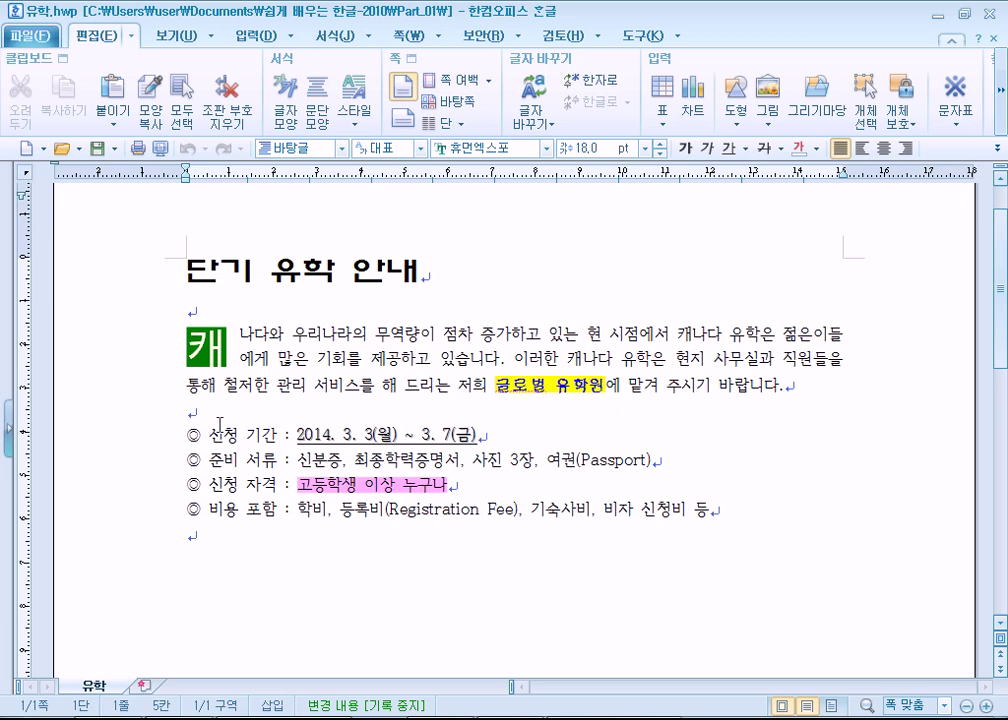
# - Apply the 바탕글 style to the whole text of the document and clear the selection
pyautogui.click(106, 400)
pyautogui.tripleClick(106, 405)
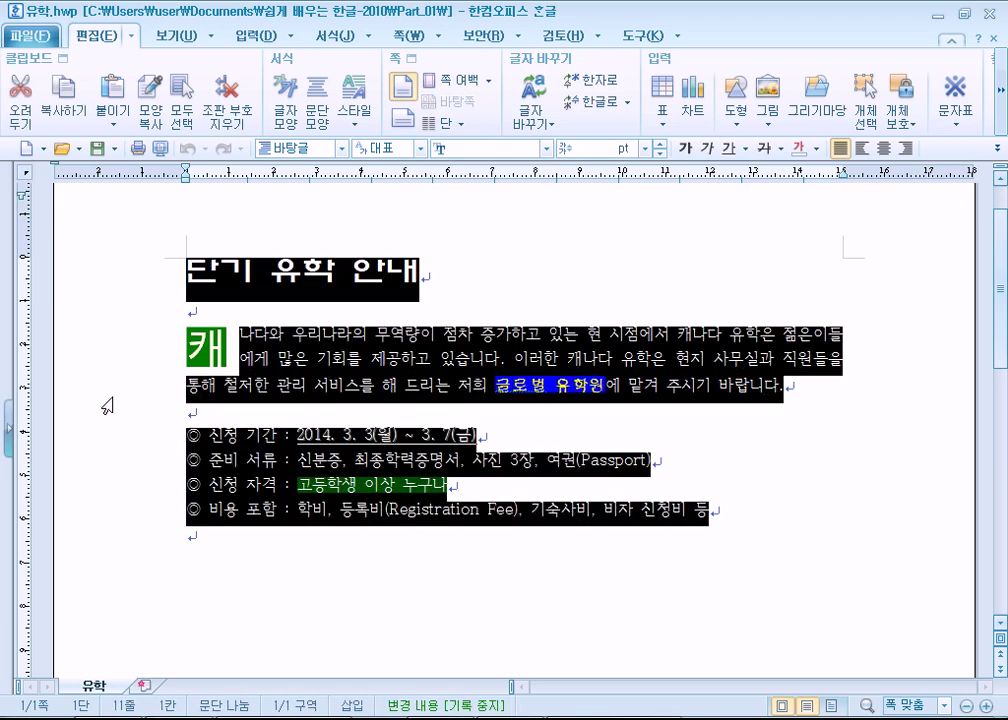
pyautogui.hotkey('ctrl', '1')
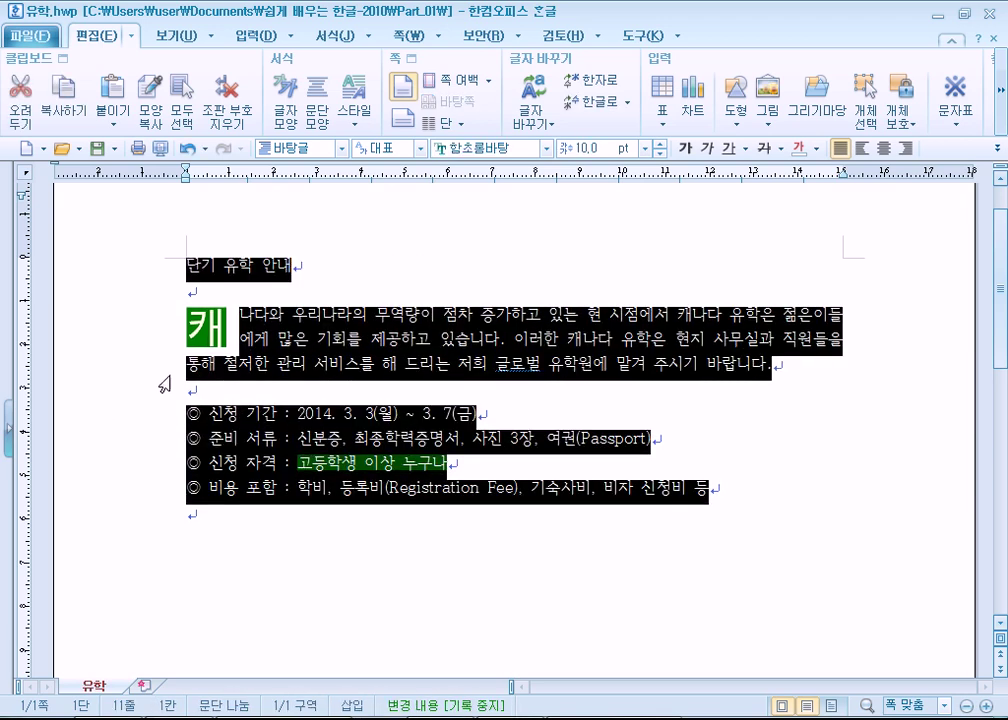
pyautogui.click(270, 330)
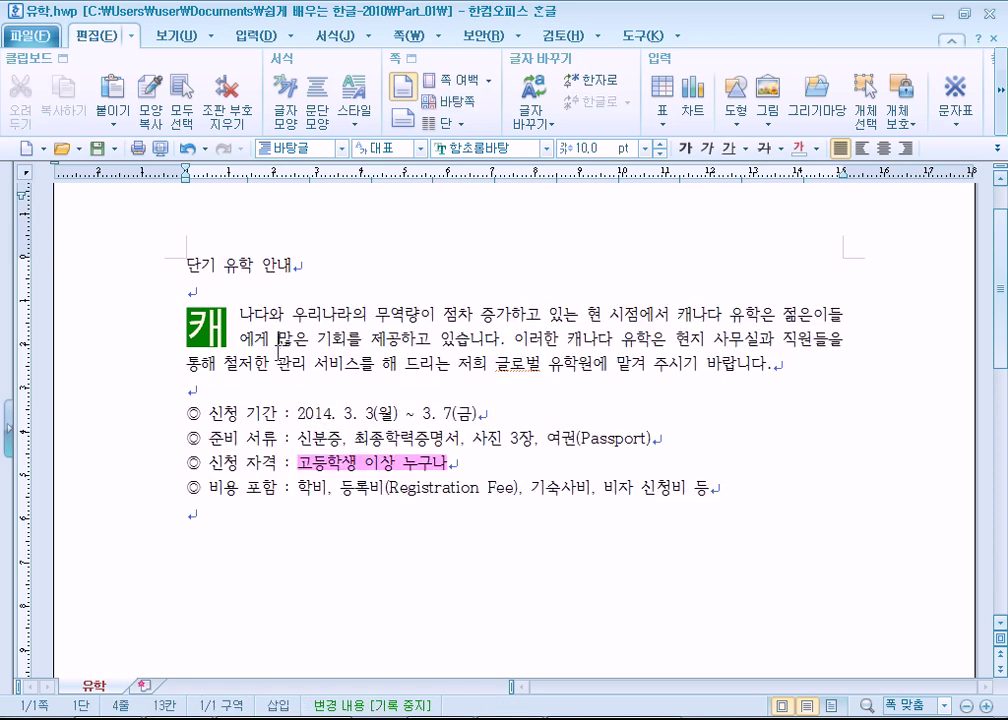
# - Practise selecting the whole document and then single lines from the page margin, and clear the selection
pyautogui.tripleClick(81, 378)
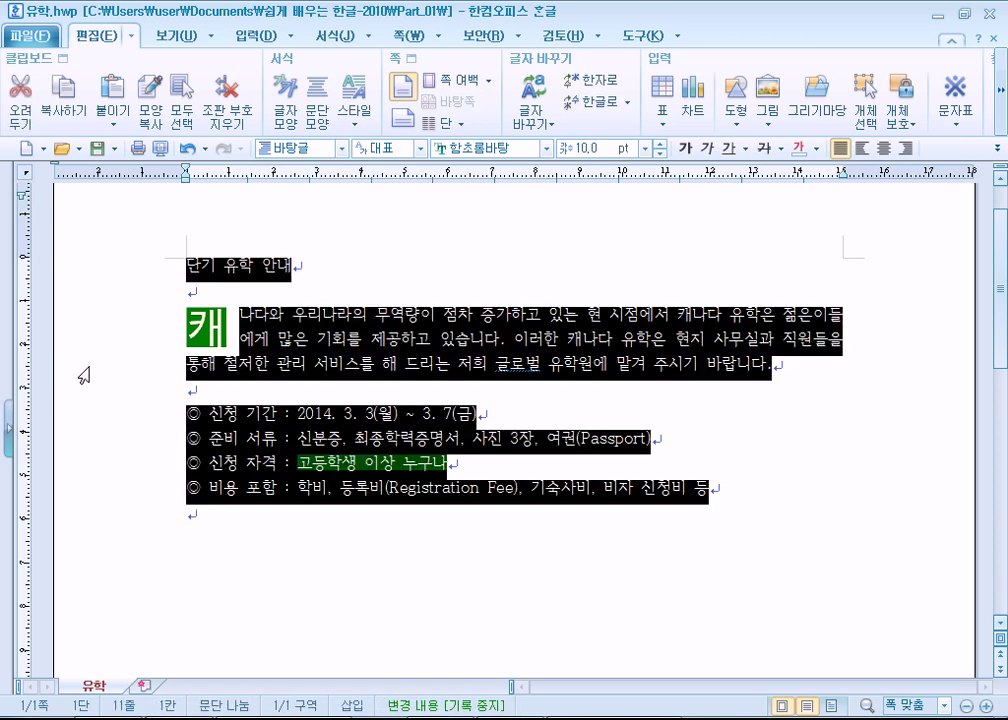
pyautogui.click(83, 375)
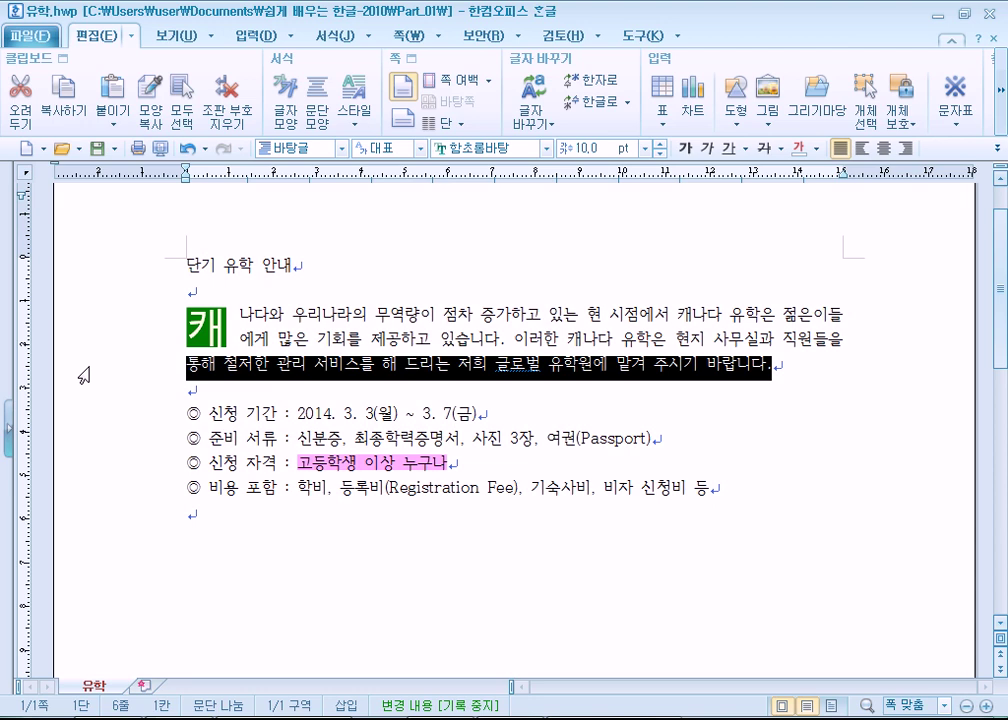
pyautogui.click(86, 442)
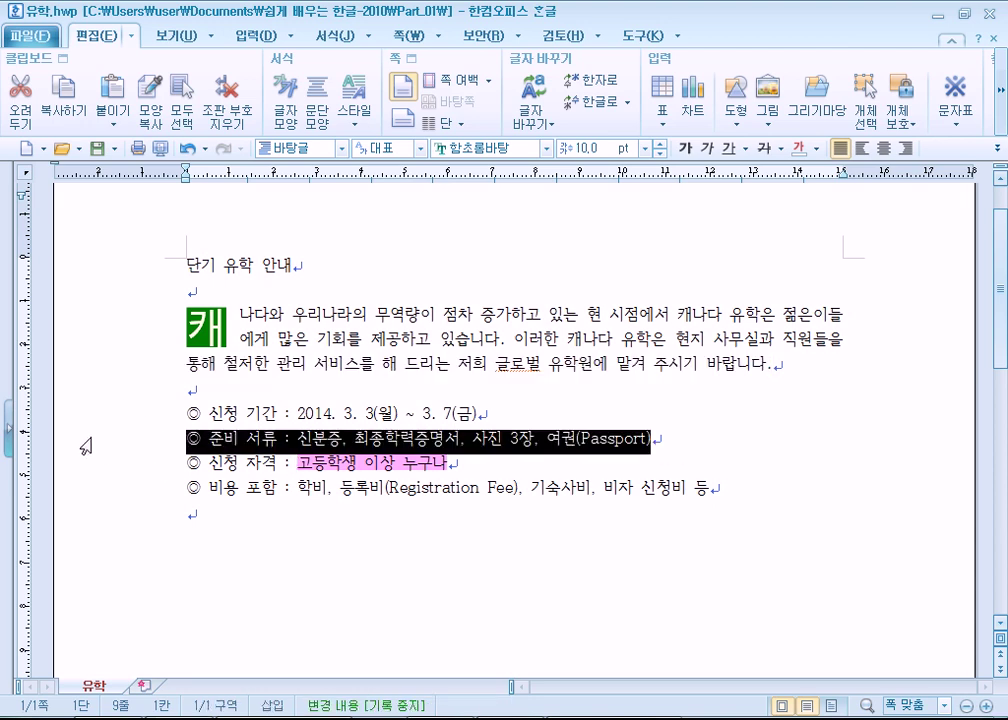
pyautogui.tripleClick(84, 444)
pyautogui.click(198, 410)
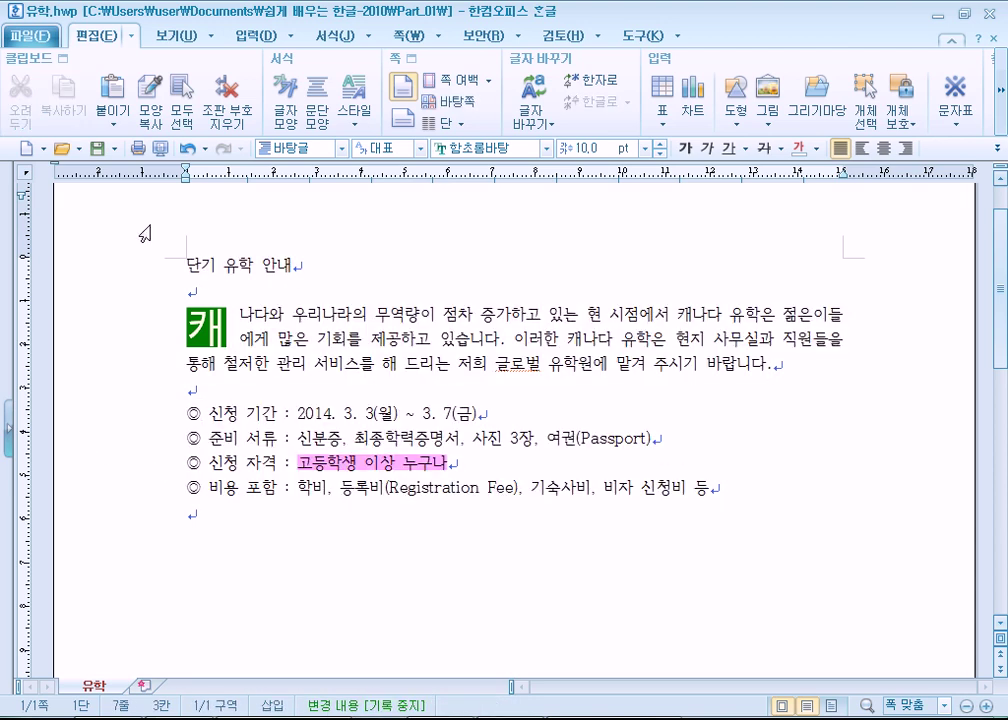
# - Close 유학.hwp without saving and reopen it from the Part_01 folder of 쉽게 배우는 한글-2010 in the documents library
pyautogui.click(993, 38)
pyautogui.click(492, 395)
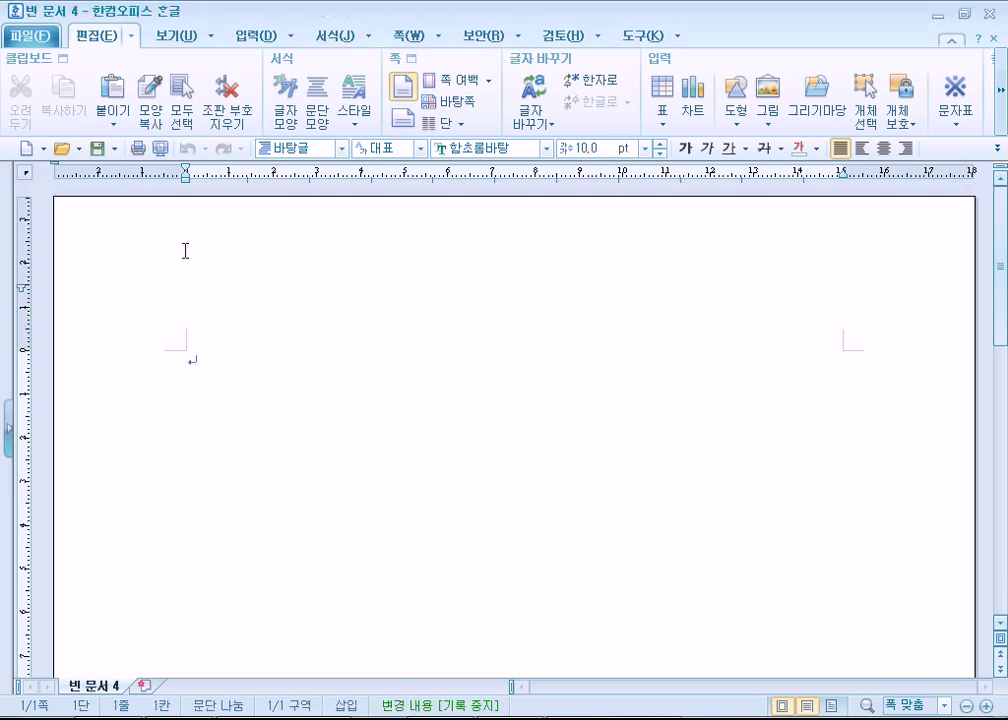
pyautogui.click(61, 150)
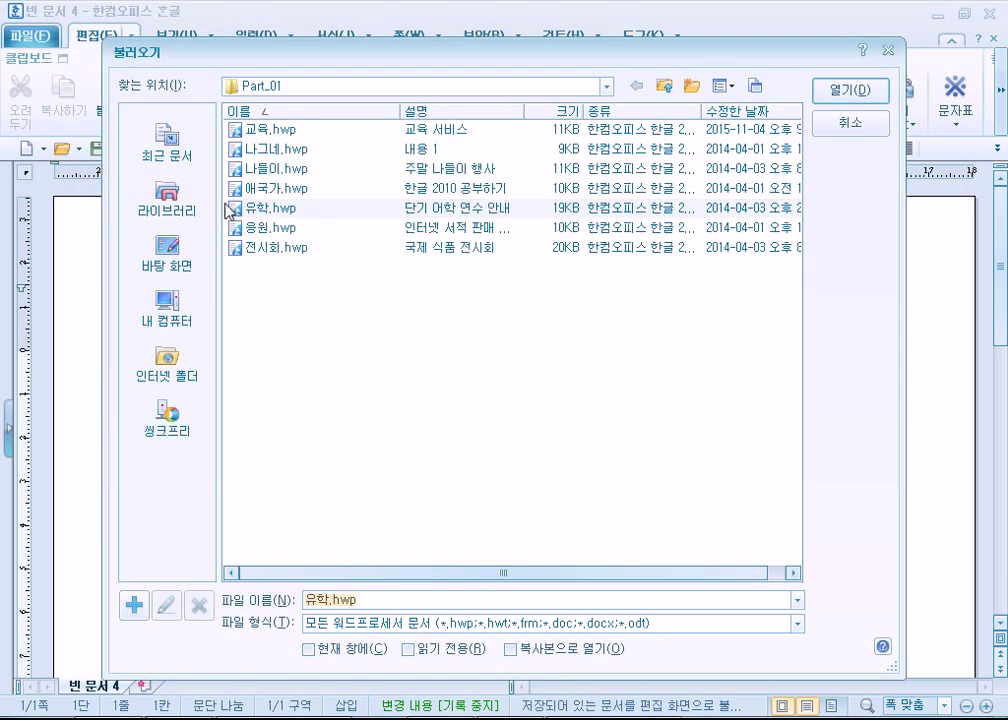
pyautogui.click(177, 213)
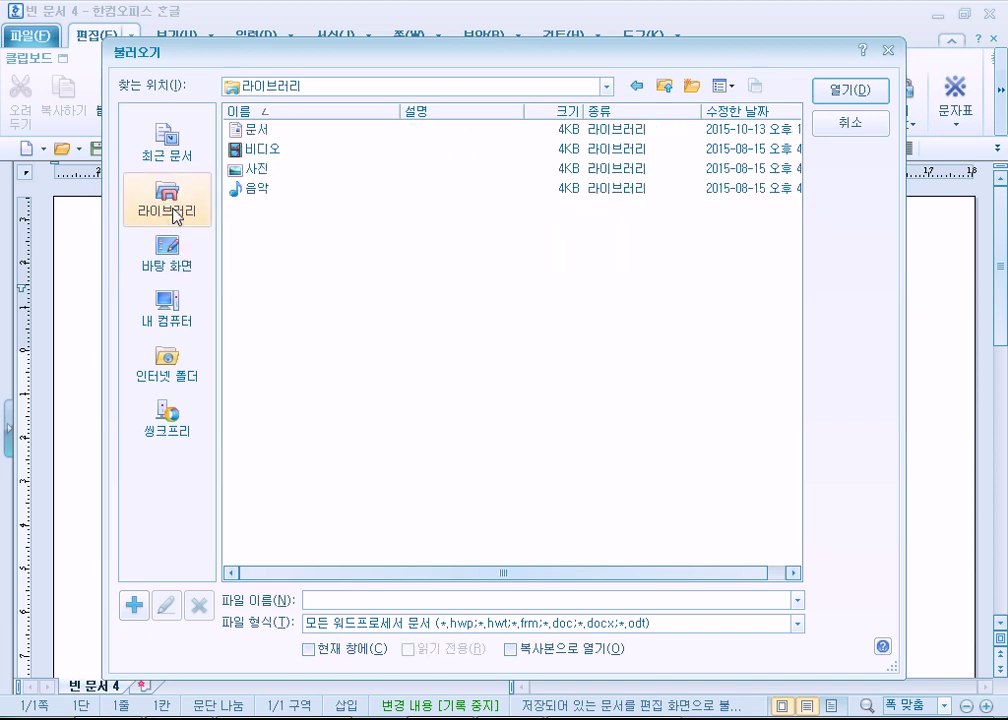
pyautogui.doubleClick(250, 133)
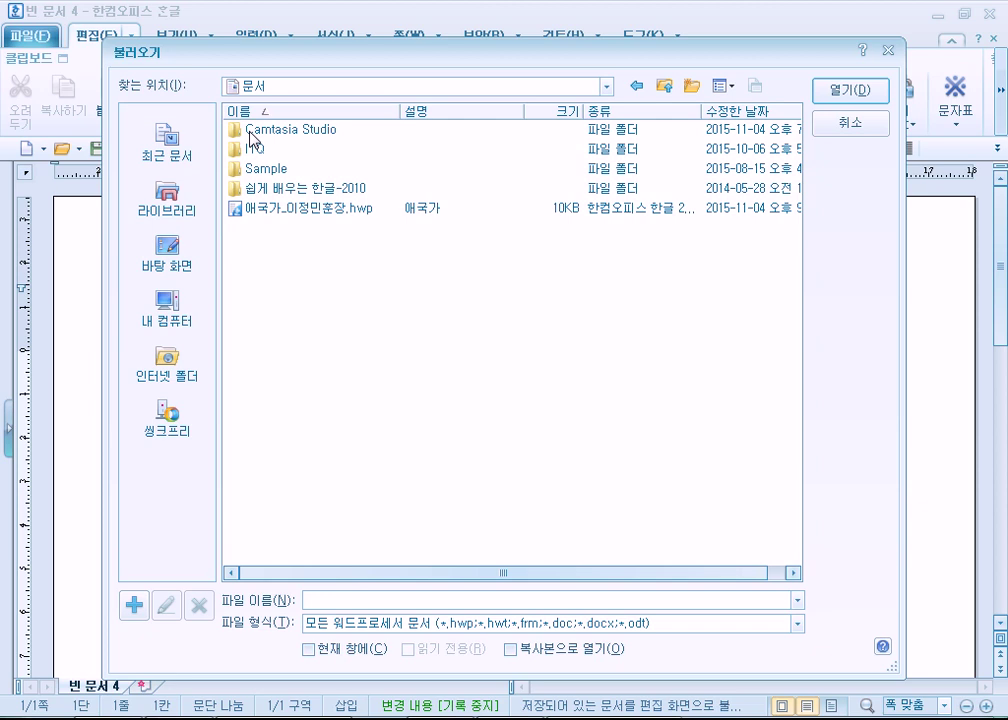
pyautogui.doubleClick(267, 187)
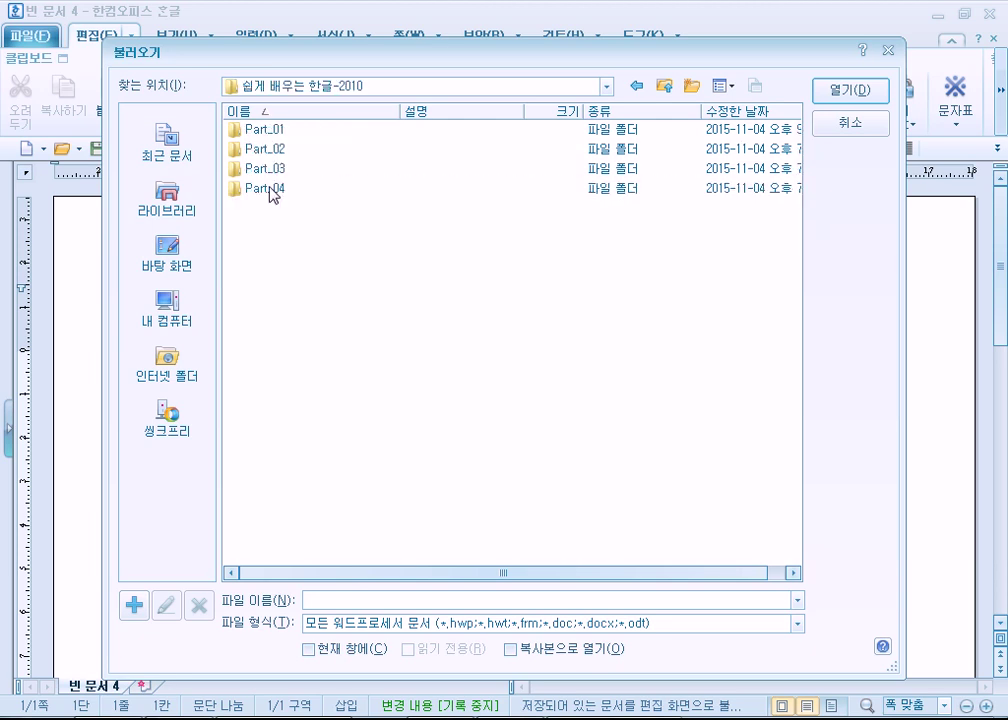
pyautogui.click(275, 133)
pyautogui.doubleClick(275, 131)
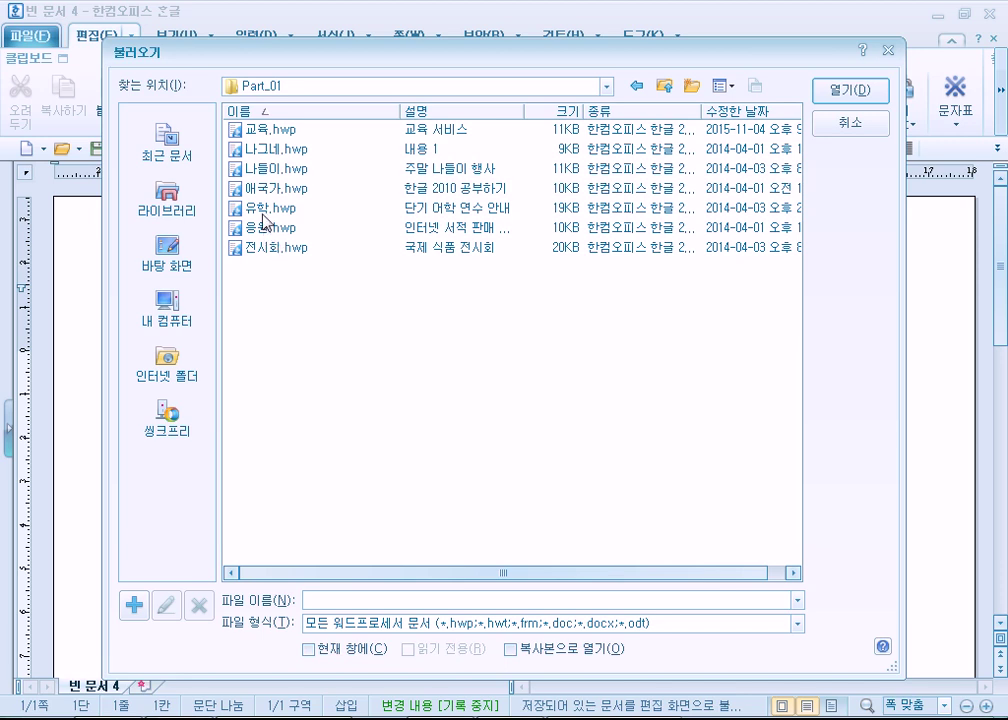
pyautogui.doubleClick(266, 213)
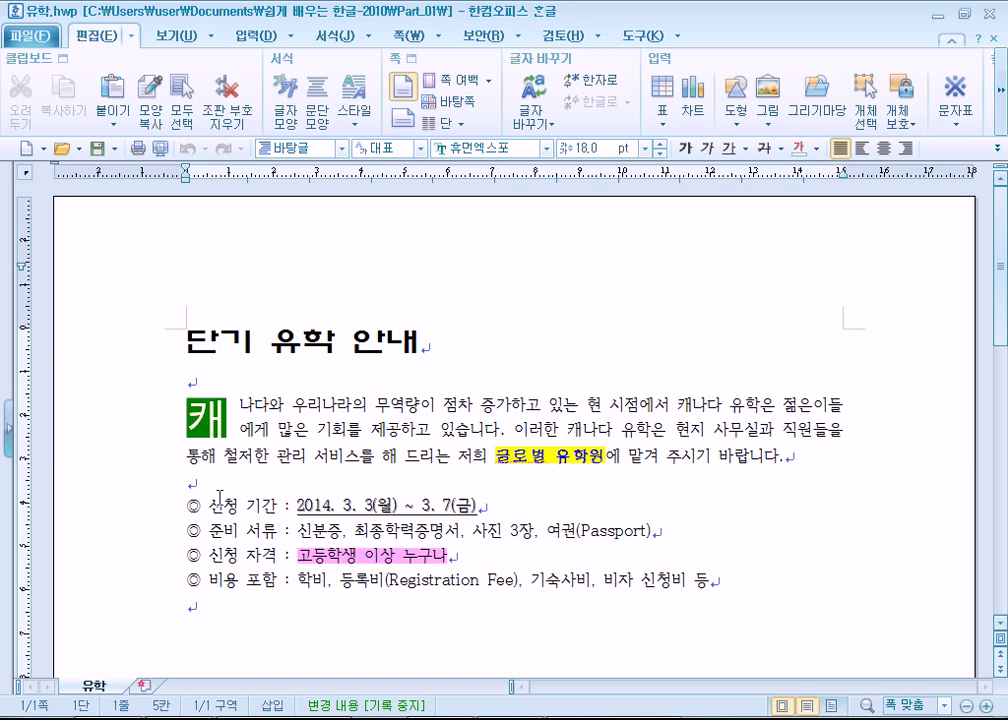
# - Select the entire text of the reopened document and clear the selection again
pyautogui.click(132, 358)
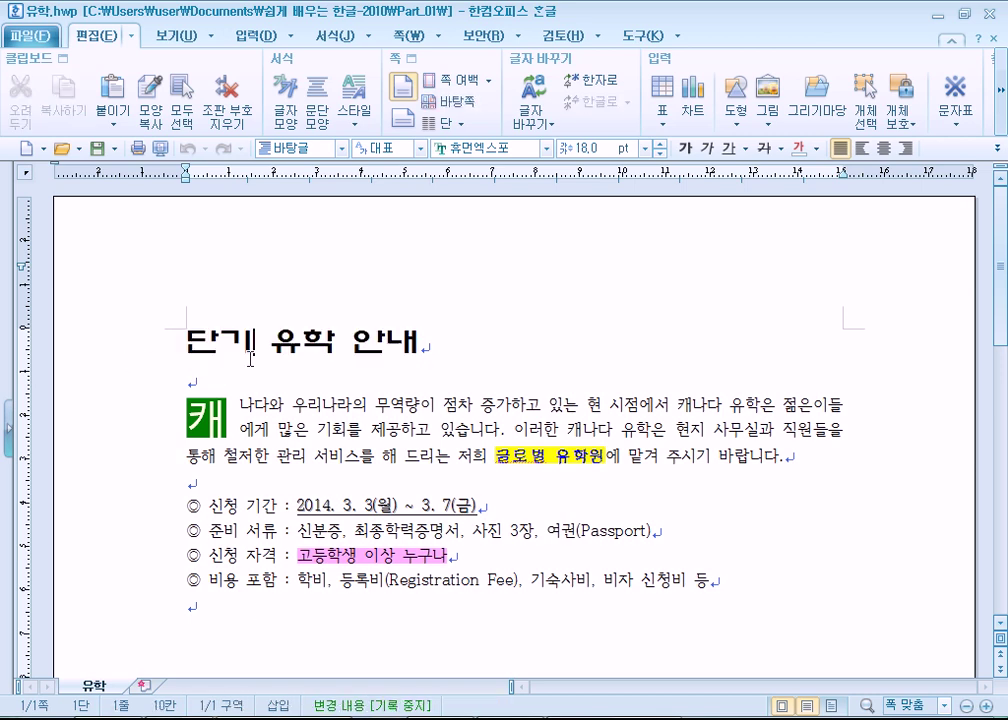
pyautogui.hotkey('ctrl', 'a')
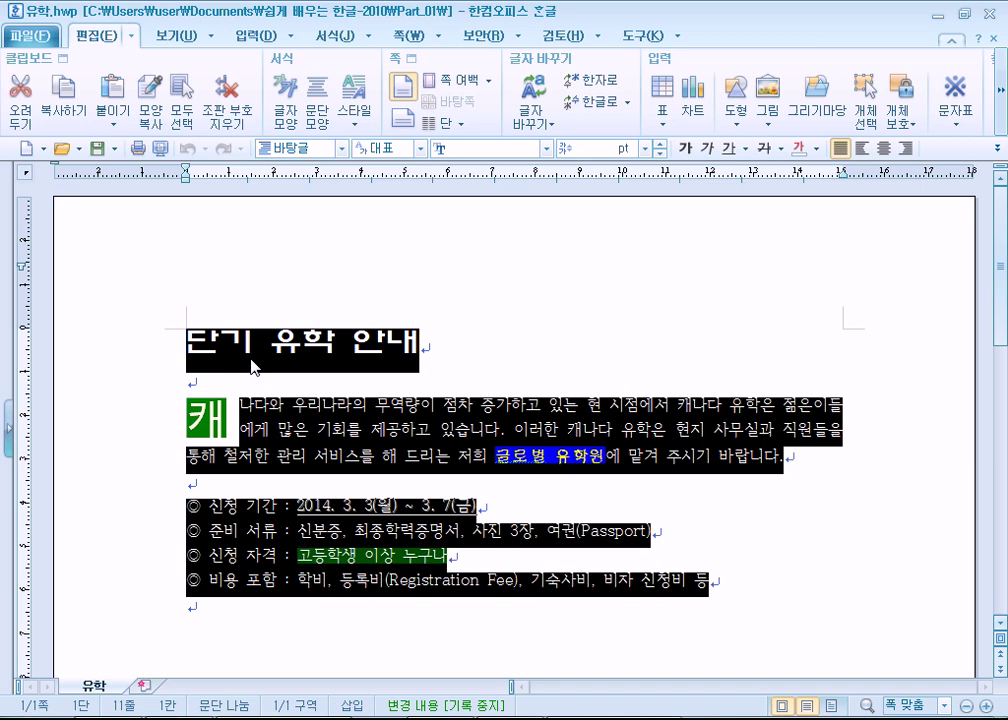
pyautogui.click(235, 352)
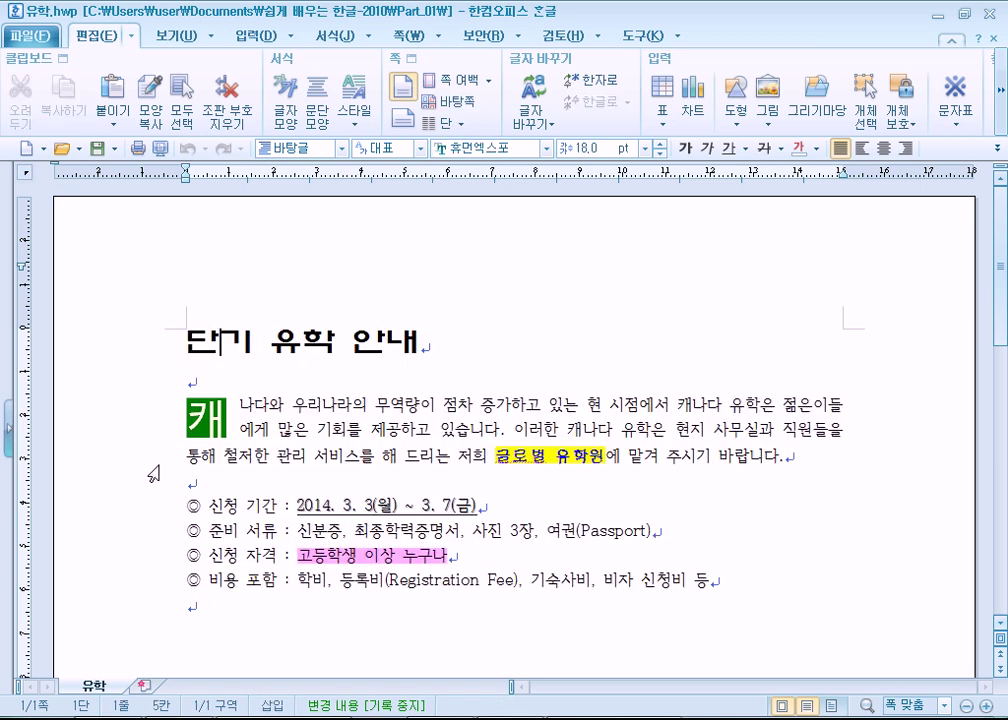
# - Turn off the page outline (쪽 윤곽) view and apply the 바탕글 style to the whole text
pyautogui.click(172, 36)
pyautogui.click(28, 100)
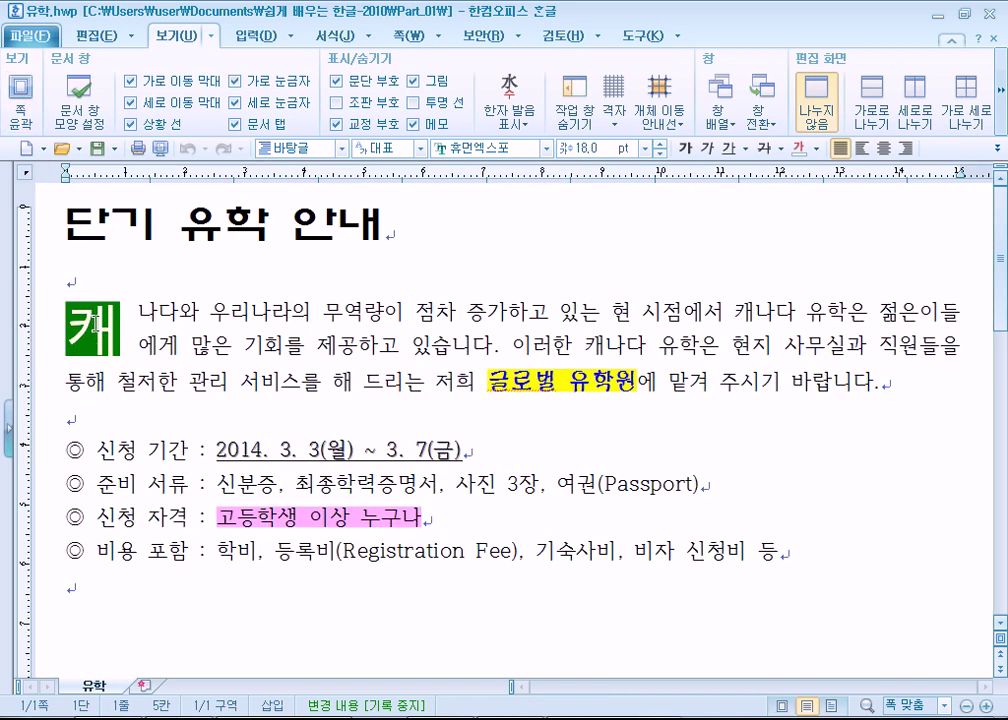
pyautogui.tripleClick(45, 348)
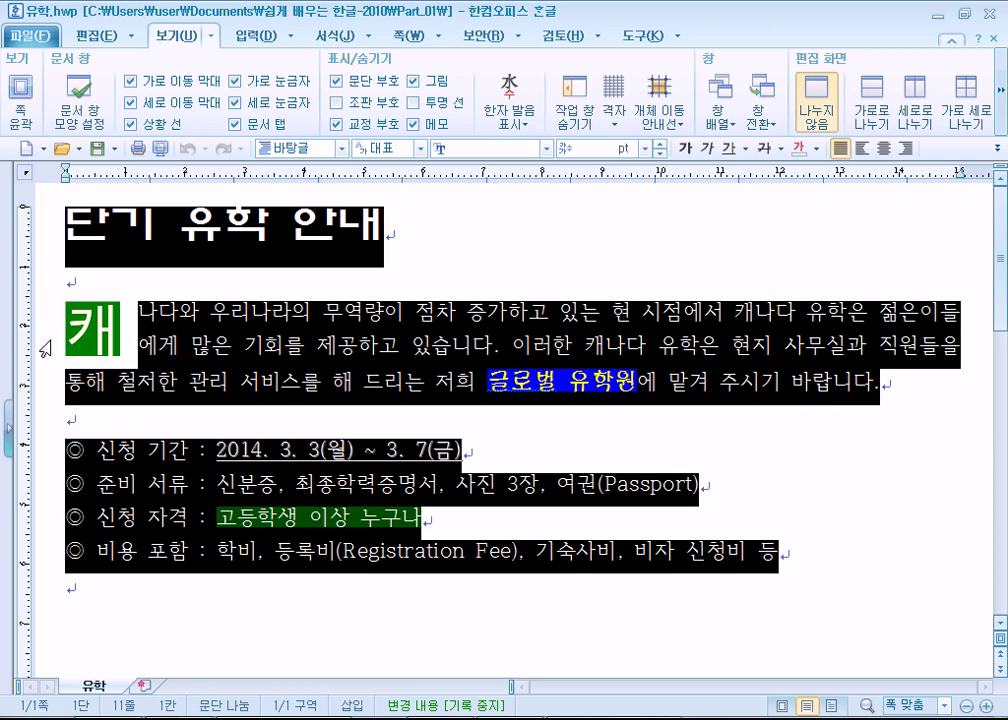
pyautogui.hotkey('ctrl', '1')
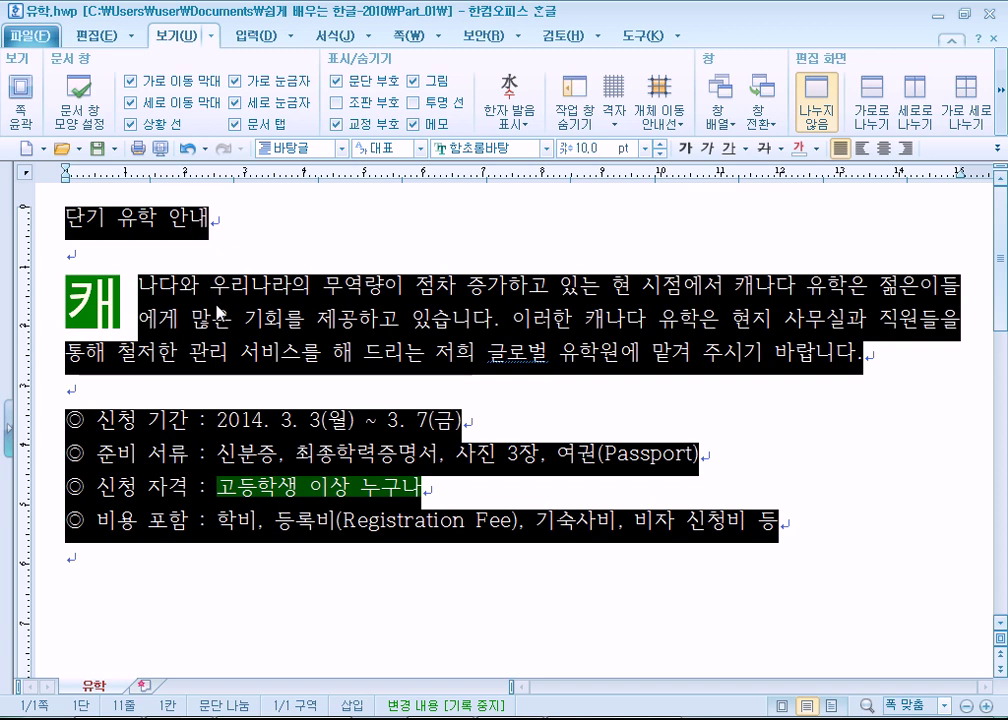
pyautogui.click(181, 288)
# - Remove the green drop cap 캐 from the body paragraph by setting its 문단 첫 글자 장식 shape to 없음
pyautogui.click(108, 288)
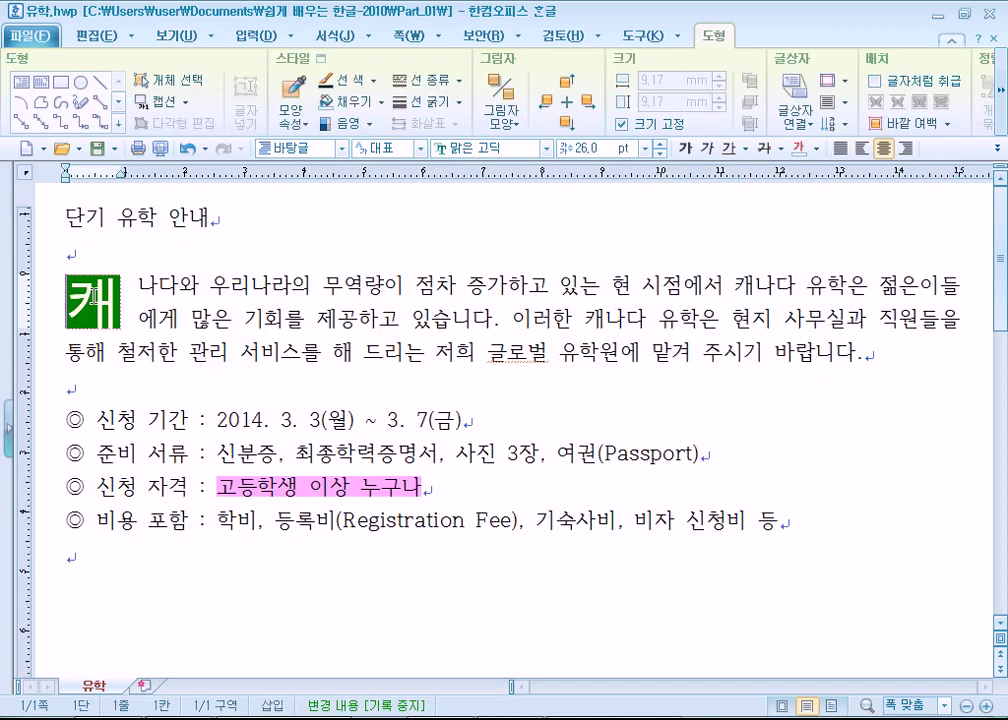
pyautogui.click(200, 287)
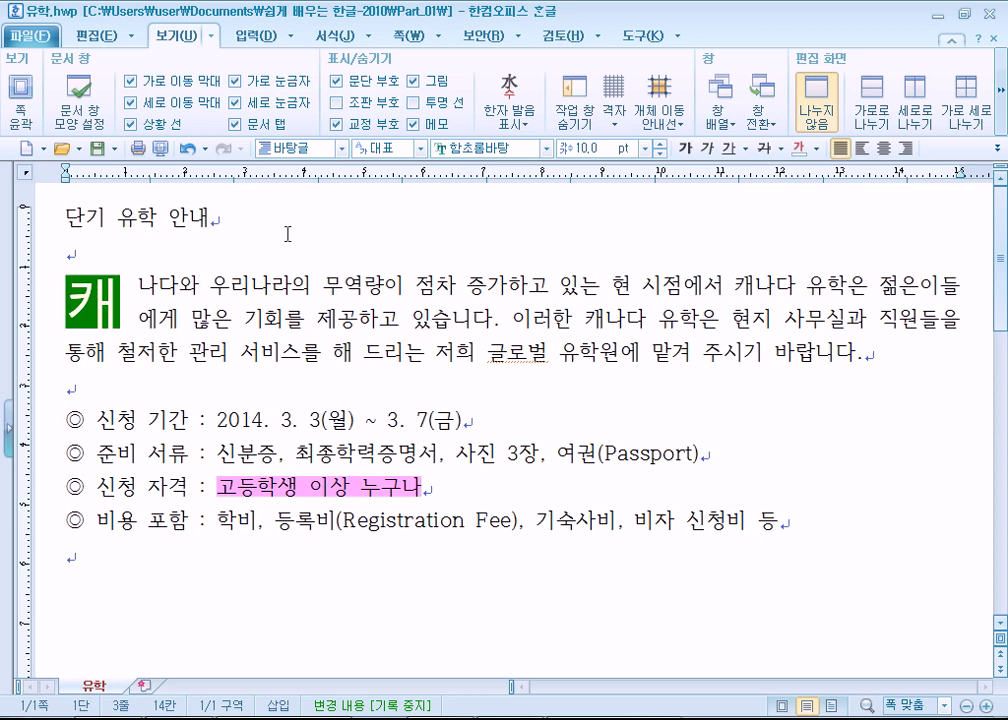
pyautogui.click(338, 37)
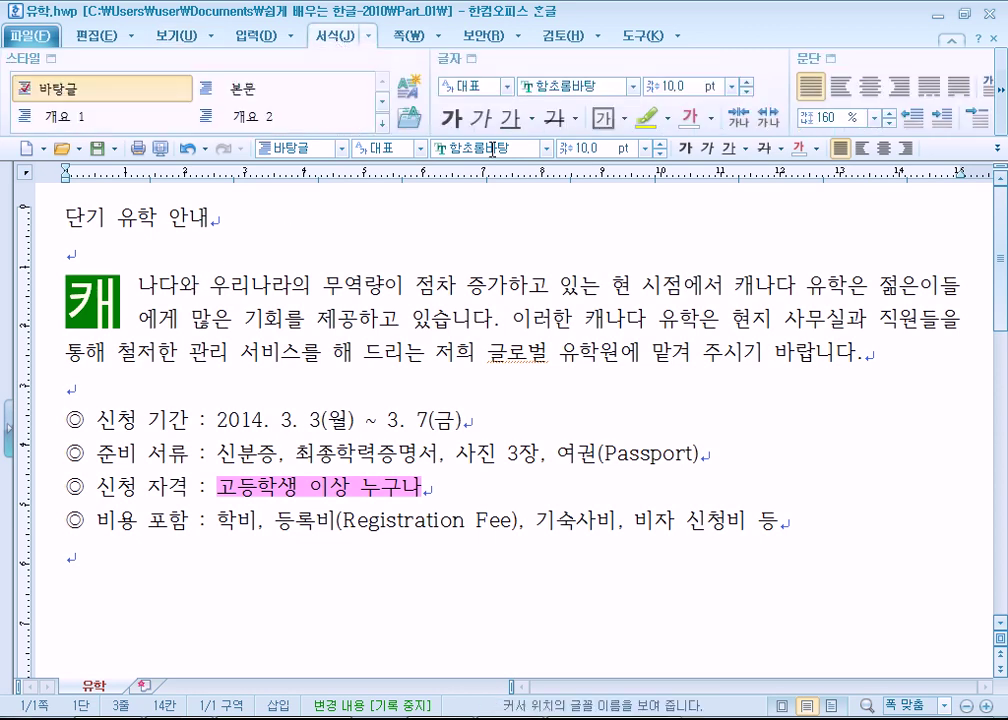
pyautogui.click(1002, 92)
pyautogui.click(1002, 92)
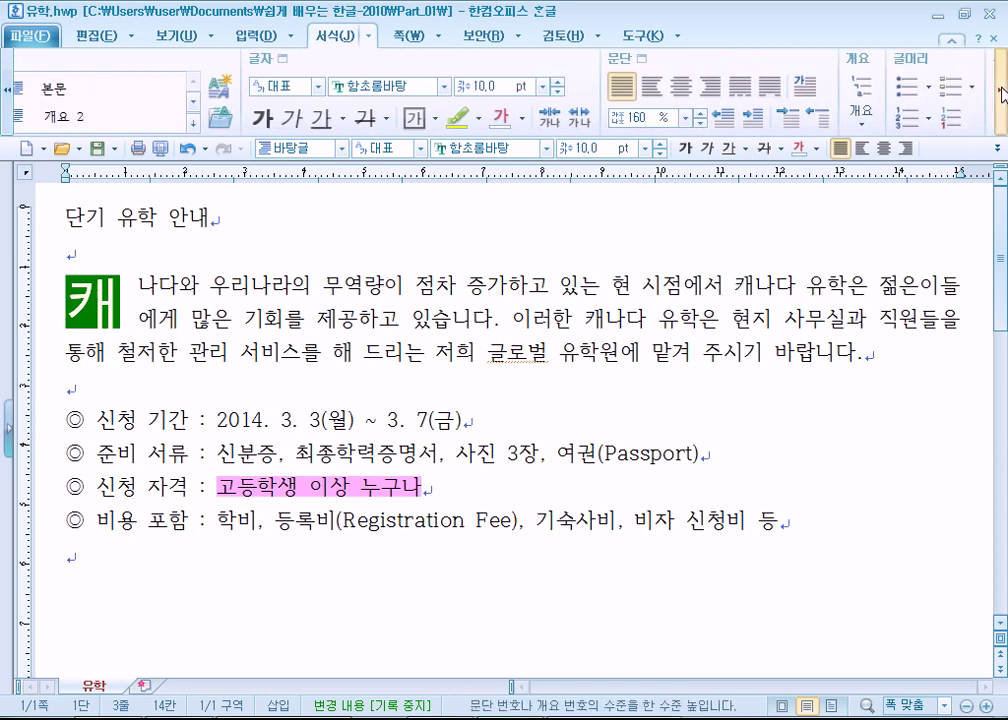
pyautogui.click(207, 360)
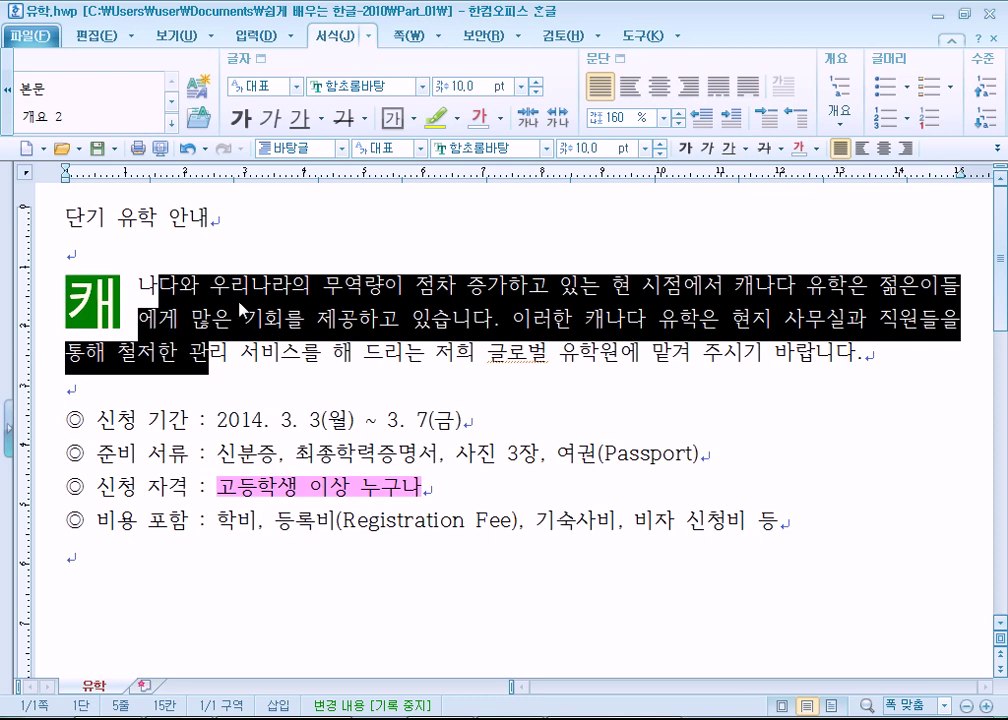
pyautogui.click(208, 287)
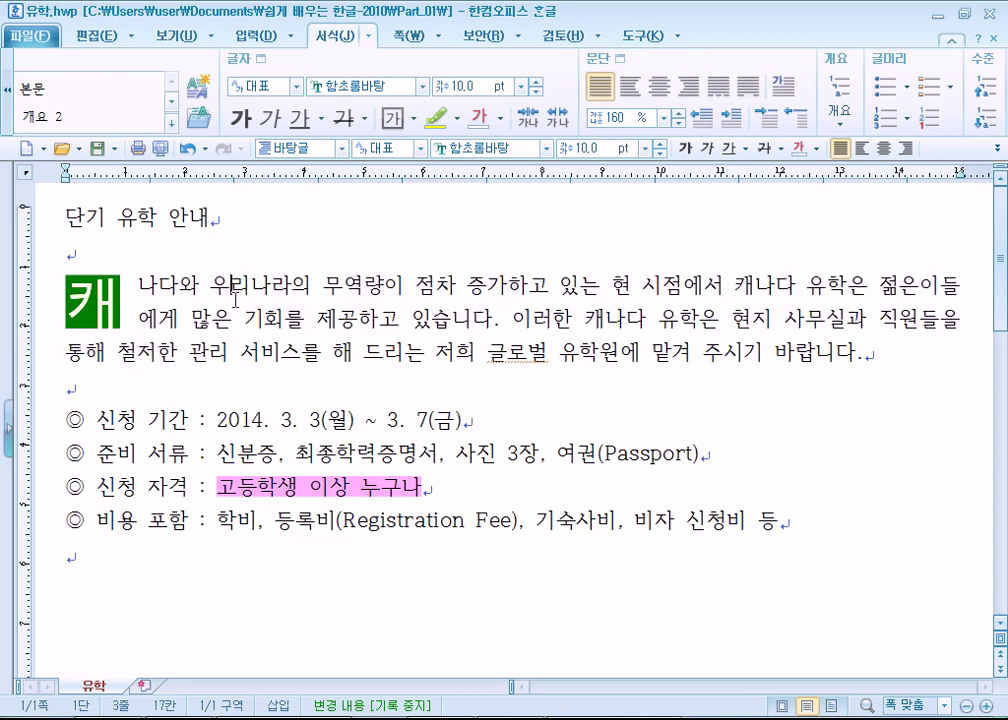
pyautogui.click(792, 97)
pyautogui.click(652, 283)
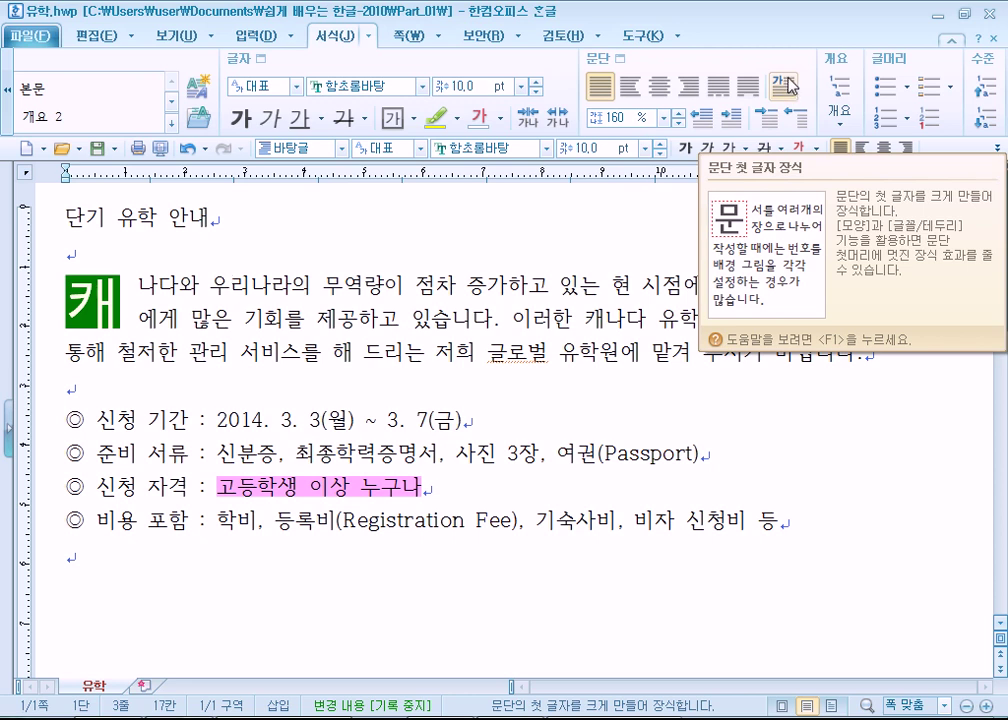
pyautogui.click(788, 86)
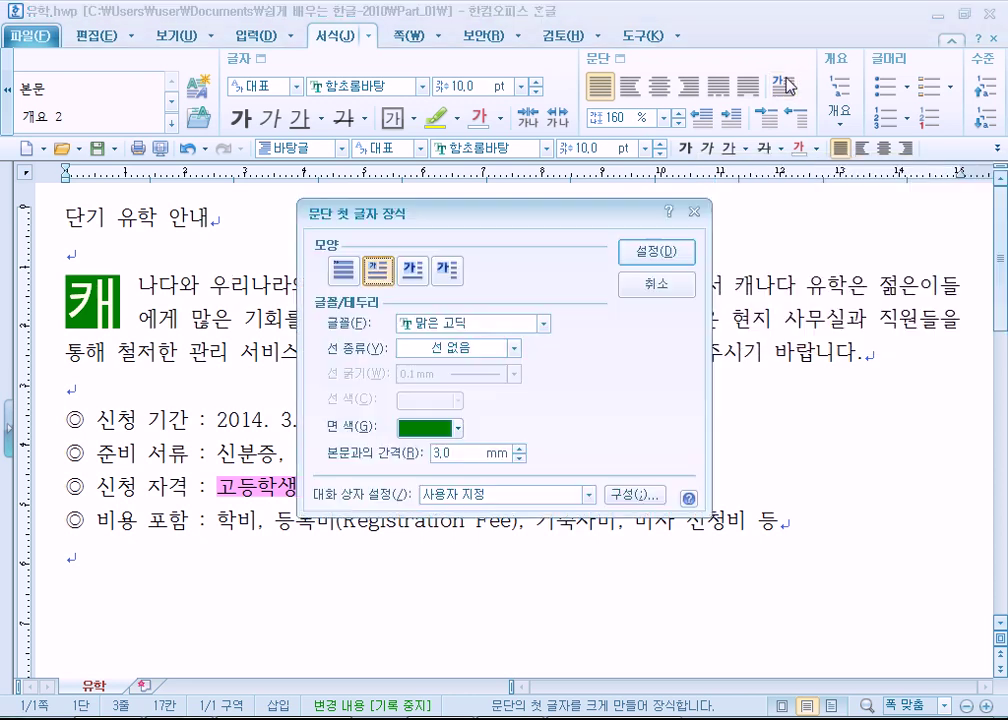
pyautogui.click(342, 272)
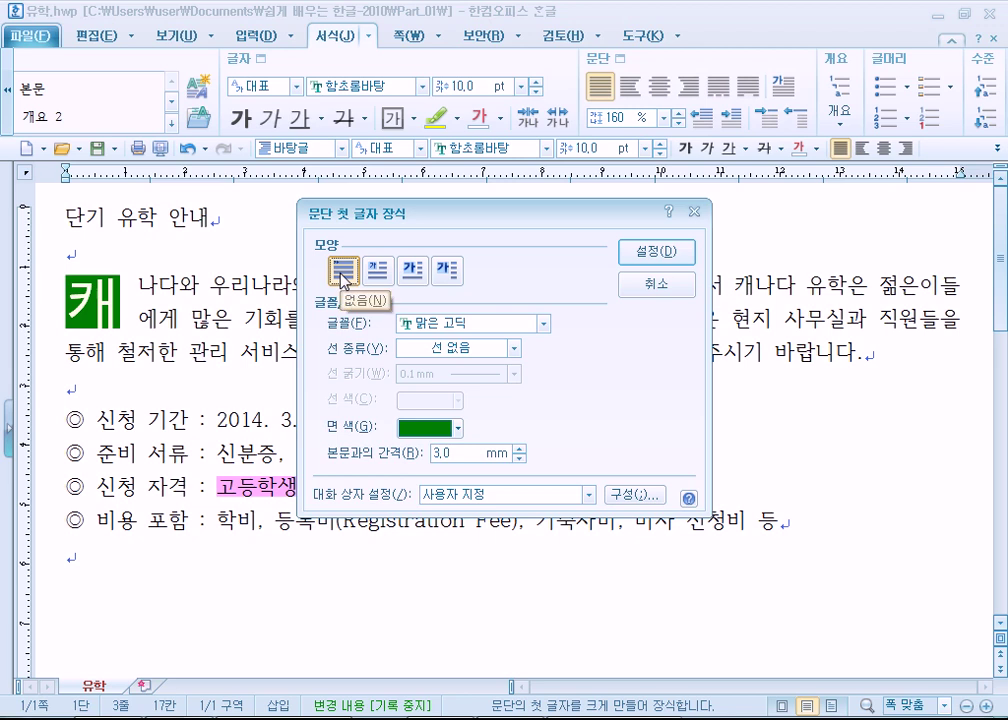
pyautogui.click(656, 253)
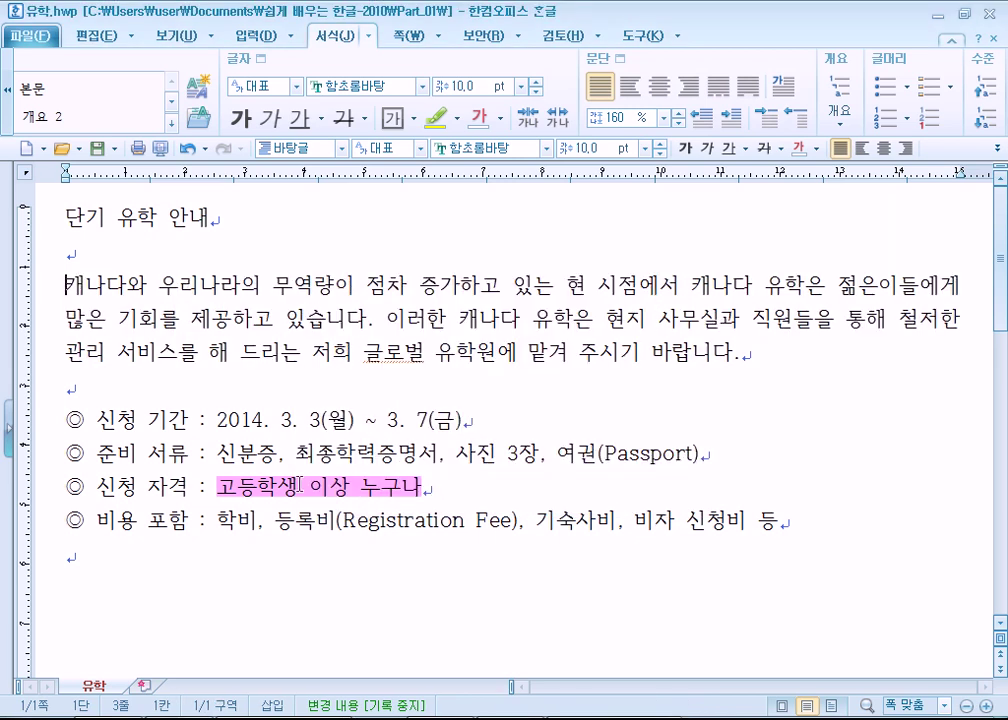
# - Remove the pink highlight from 고등학생 이상 누구나 using the highlighter with 색 없음
pyautogui.click(224, 486)
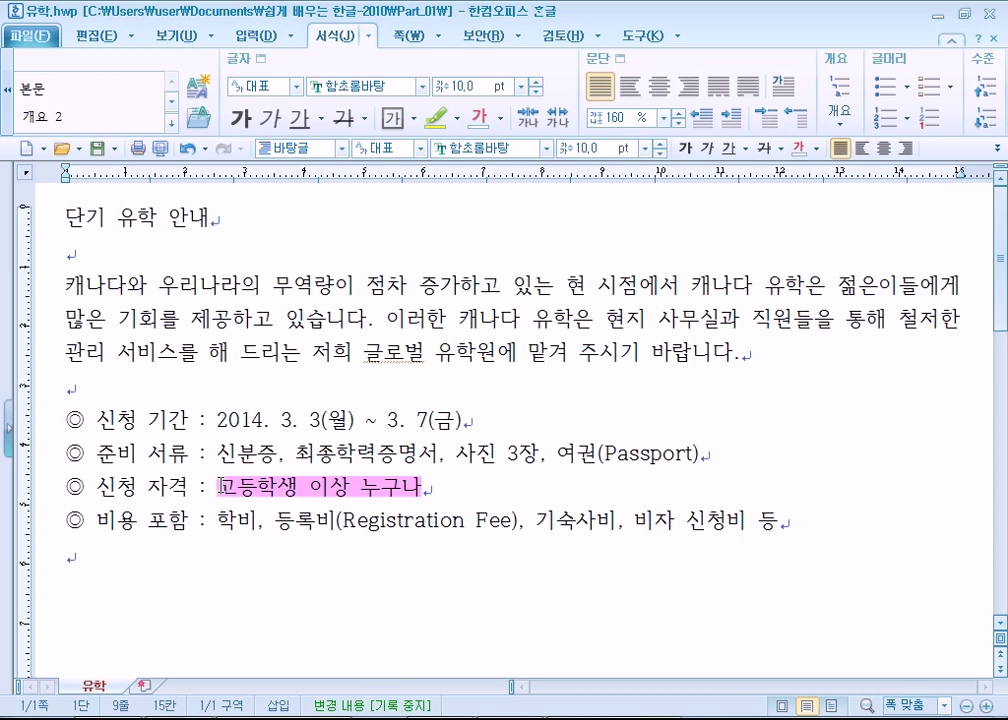
pyautogui.click(458, 120)
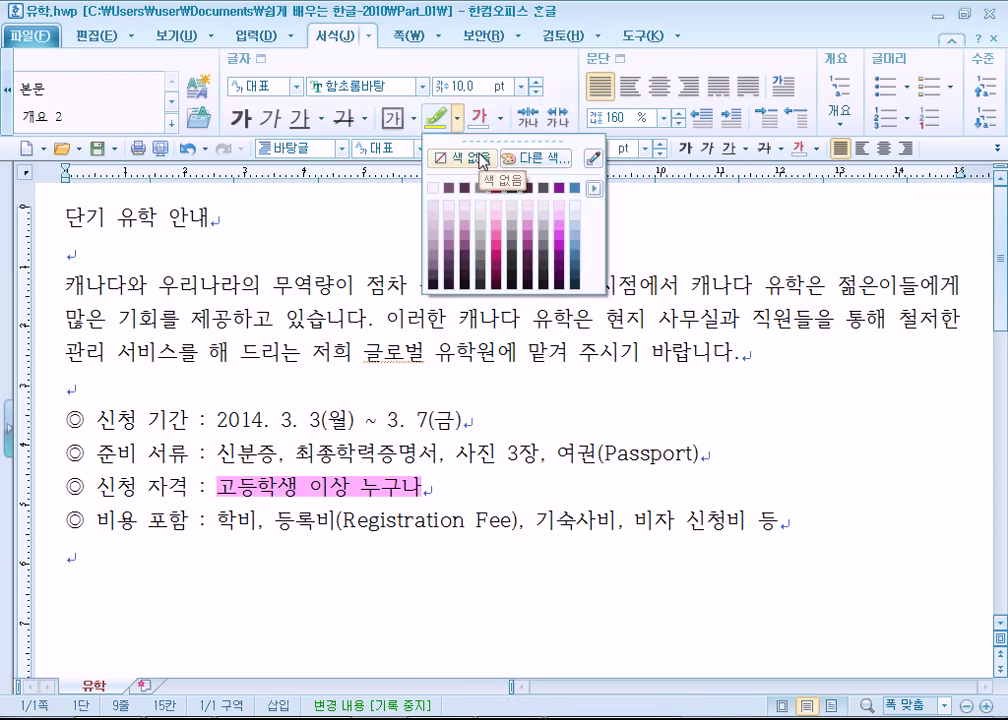
pyautogui.click(483, 162)
pyautogui.moveTo(218, 487); pyautogui.dragTo(426, 477)
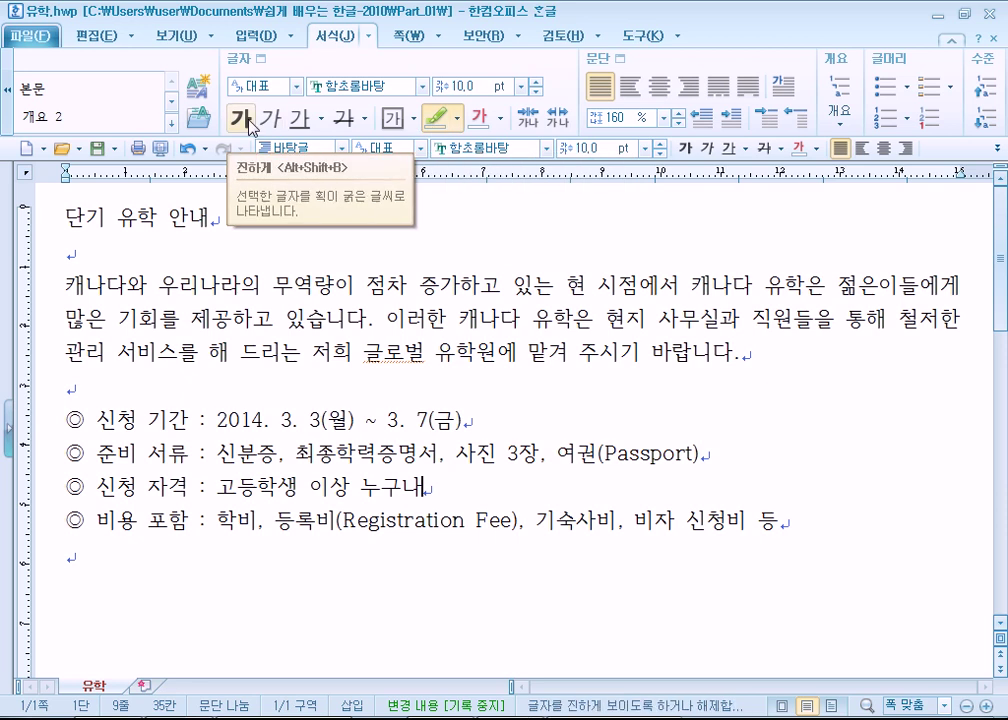
# - Highlight 저희 글로벌 유학 in the body paragraph with a light pink highlighter
pyautogui.click(457, 119)
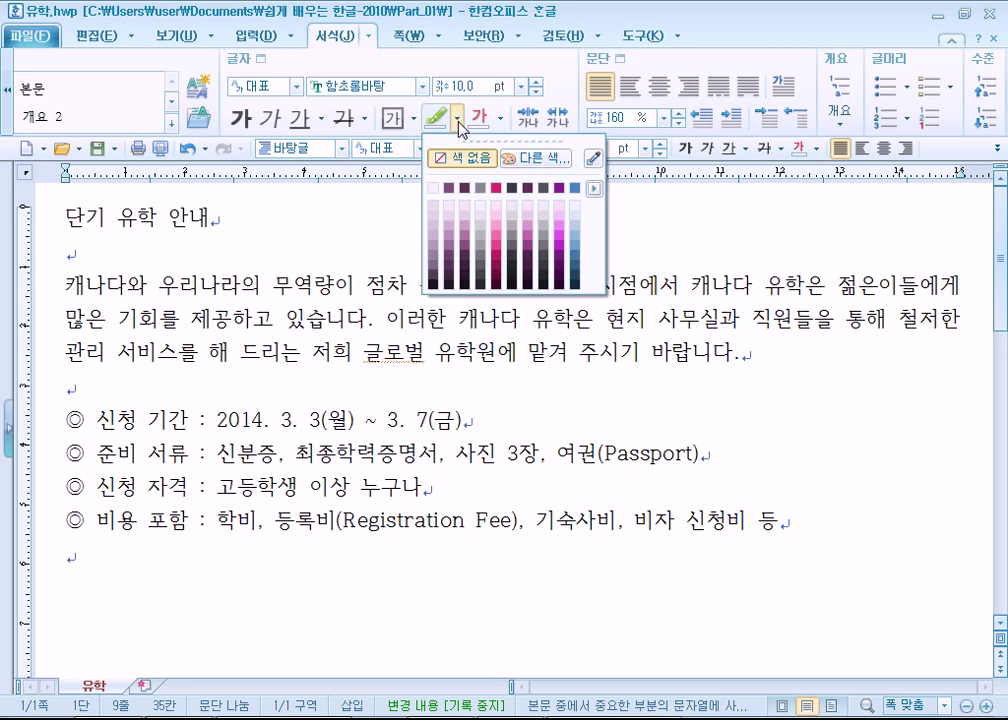
pyautogui.click(495, 209)
pyautogui.moveTo(312, 352); pyautogui.dragTo(476, 348)
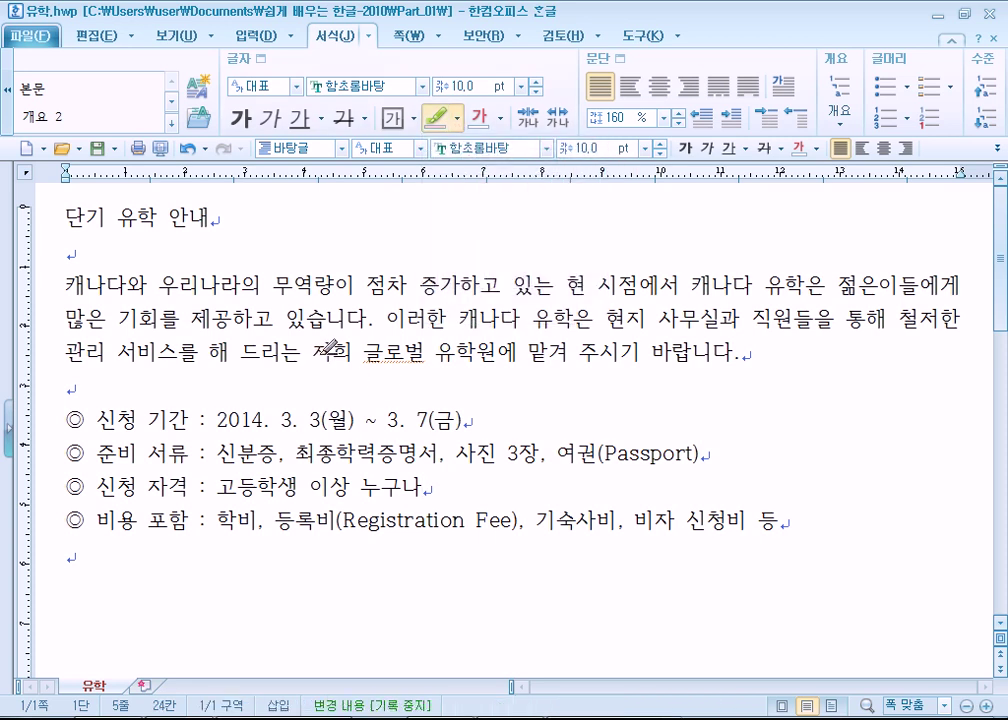
# - Remove the highlight from 저희 글로벌 유학 with 색 없음 and open the highlighter colour choices again
pyautogui.click(457, 119)
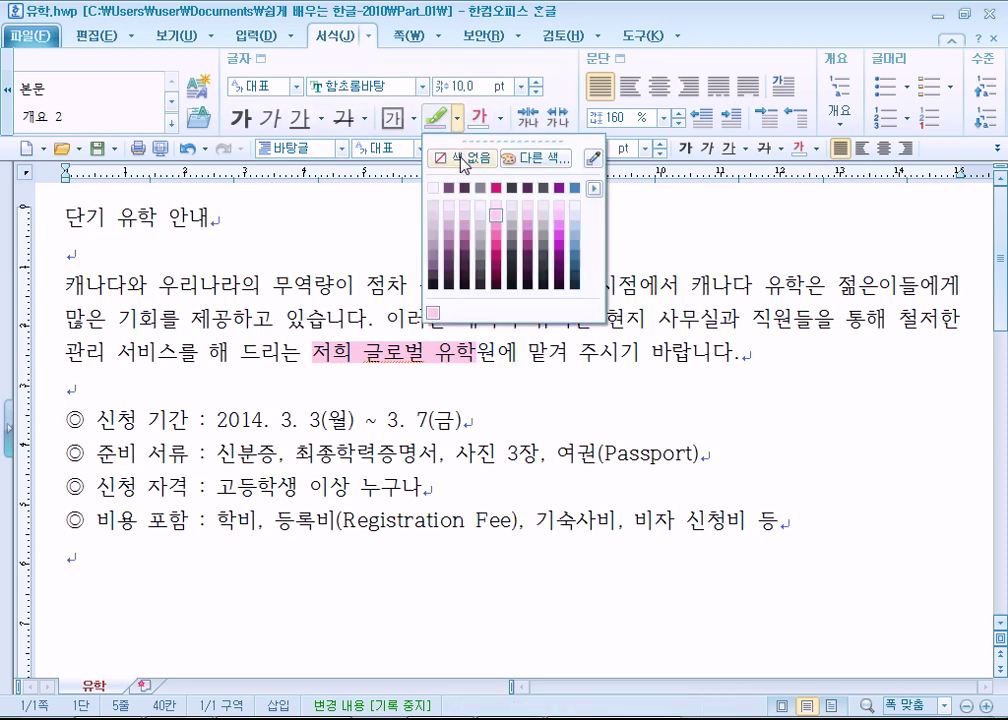
pyautogui.click(462, 160)
pyautogui.moveTo(312, 352); pyautogui.dragTo(484, 350)
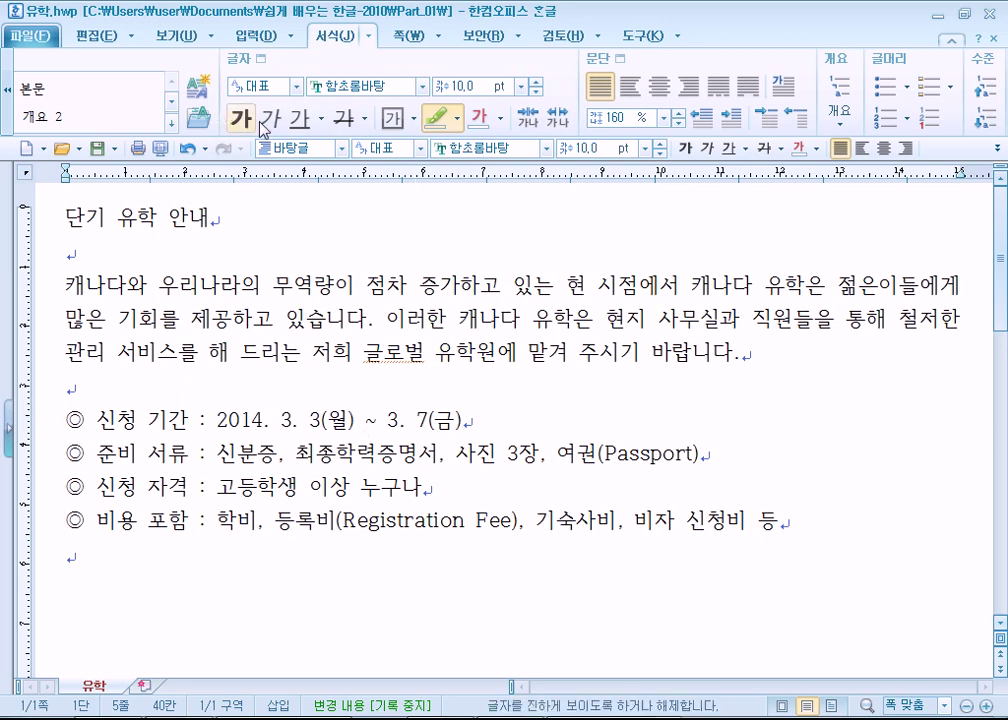
pyautogui.click(459, 120)
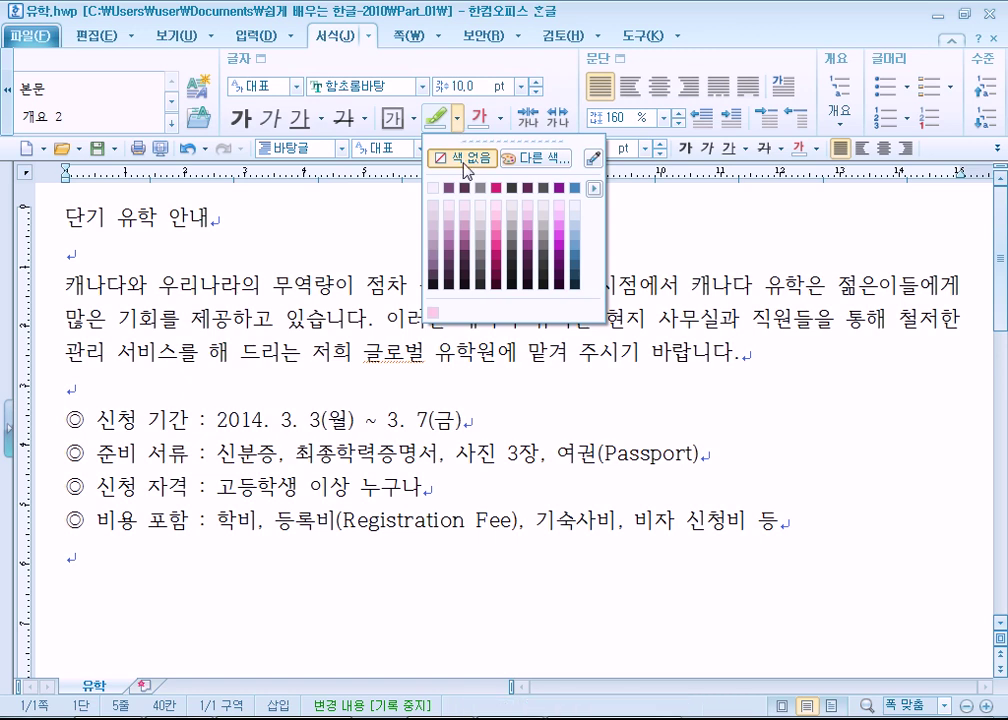
# - Sweep the highlighter with 색 없음 over the 신청 자격 line to clear any highlight, and exit highlighter mode
pyautogui.click(461, 160)
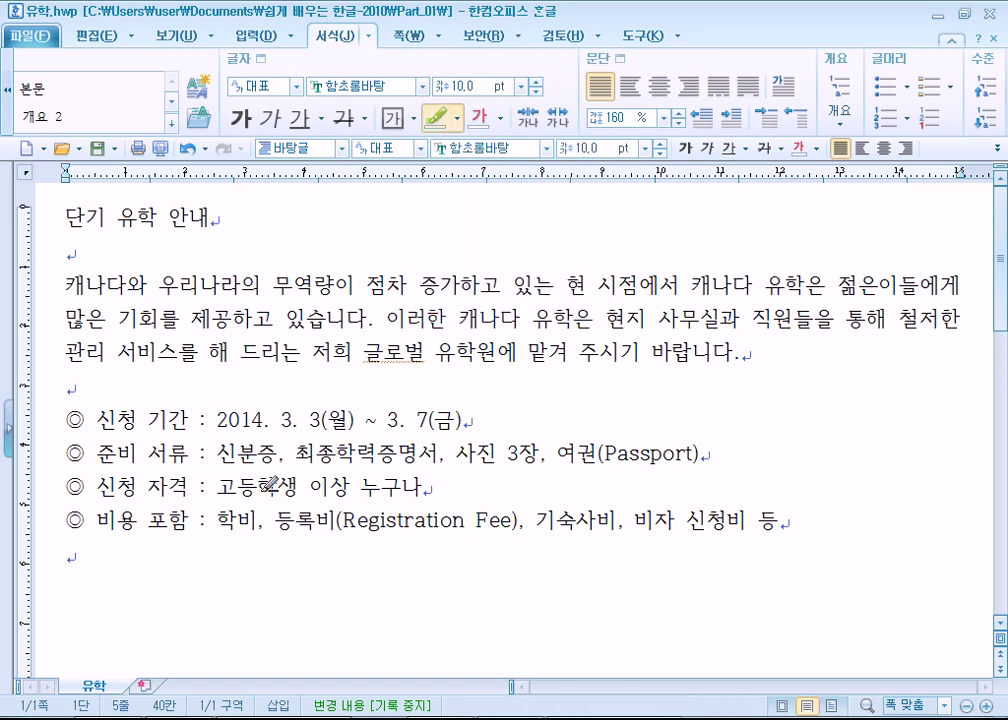
pyautogui.moveTo(138, 492); pyautogui.dragTo(505, 490)
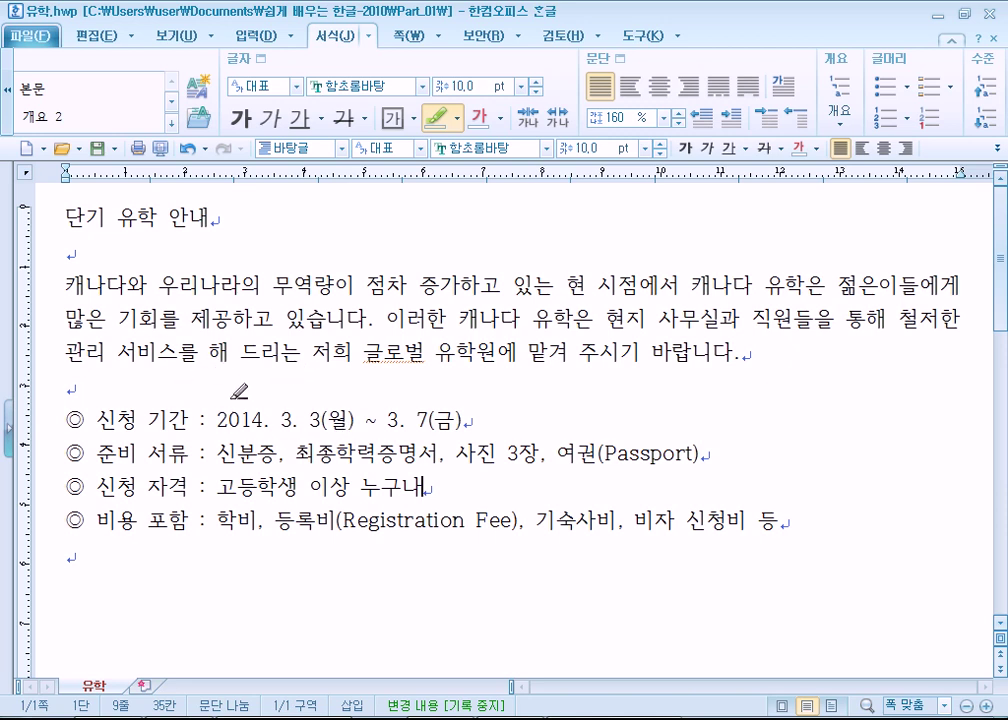
pyautogui.press('Escape')
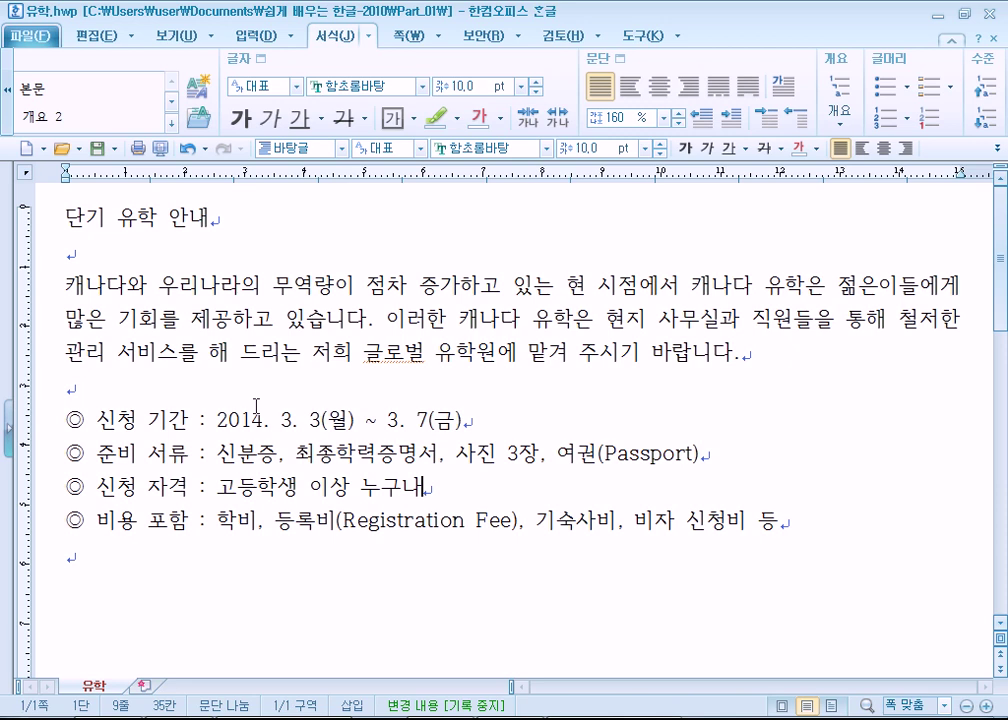
pyautogui.press('BackSpace')
pyautogui.write('나')
pyautogui.hotkey('ctrl', 'z')
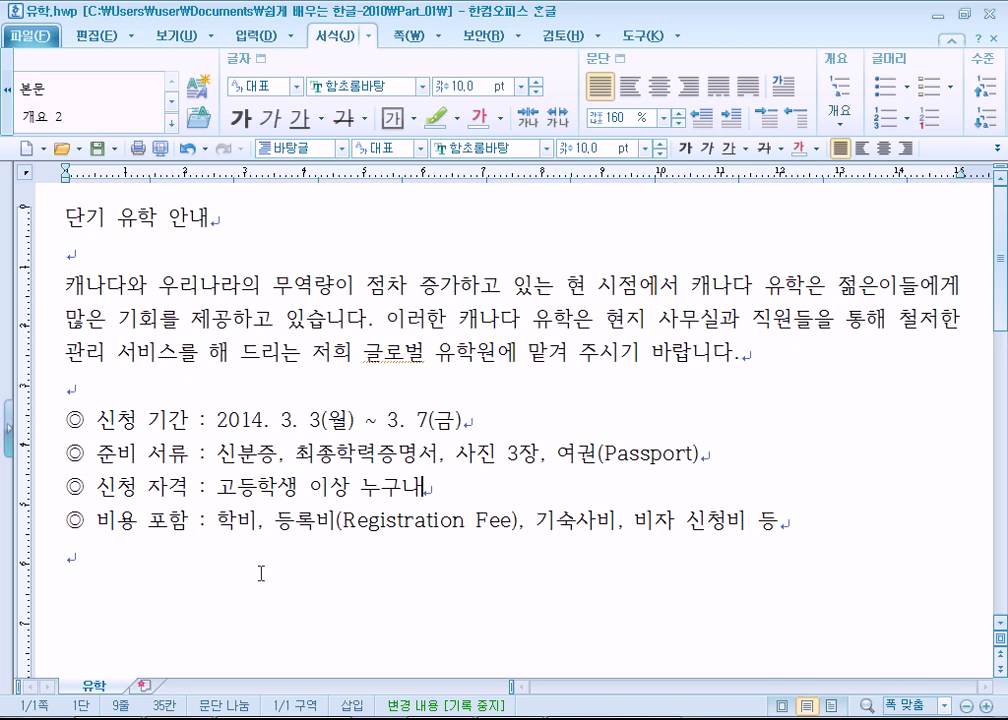
pyautogui.hotkey('ctrl', 'shift', 'z')
pyautogui.hotkey('ctrl', 'z')
pyautogui.hotkey('ctrl', 'shift', 'z')
pyautogui.hotkey('ctrl', 'z')
pyautogui.hotkey('ctrl', 'shift', 'z')
pyautogui.hotkey('ctrl', 'z')
pyautogui.hotkey('ctrl', 'shift', 'z')
pyautogui.hotkey('ctrl', 'z')
pyautogui.hotkey('ctrl', 'shift', 'z')
pyautogui.click(216, 562)
# - Practise selecting the title line 단기 유학 안내 and the whole body paragraph as blocks
pyautogui.moveTo(65, 217); pyautogui.dragTo(263, 217)
pyautogui.click(145, 283)
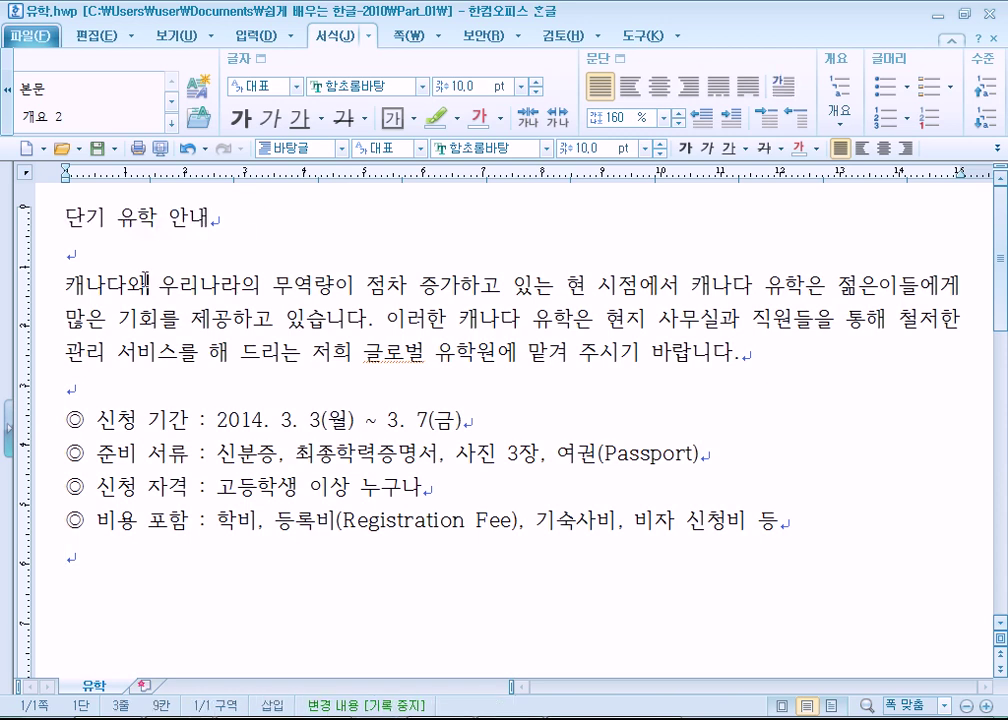
pyautogui.moveTo(63, 217); pyautogui.dragTo(76, 258)
pyautogui.click(68, 254)
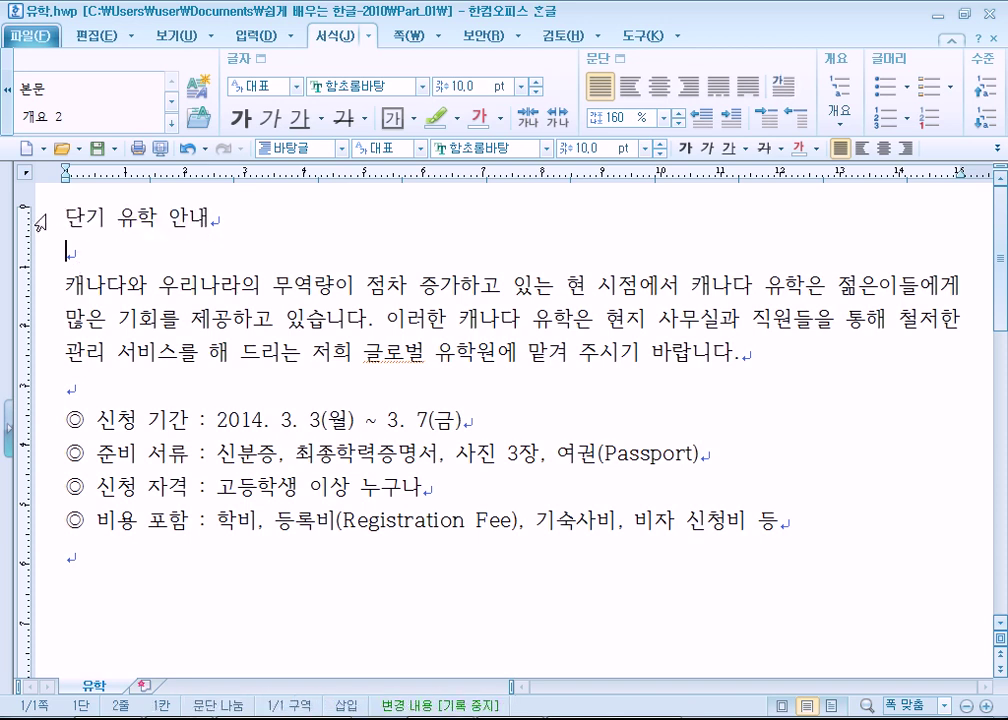
pyautogui.click(40, 221)
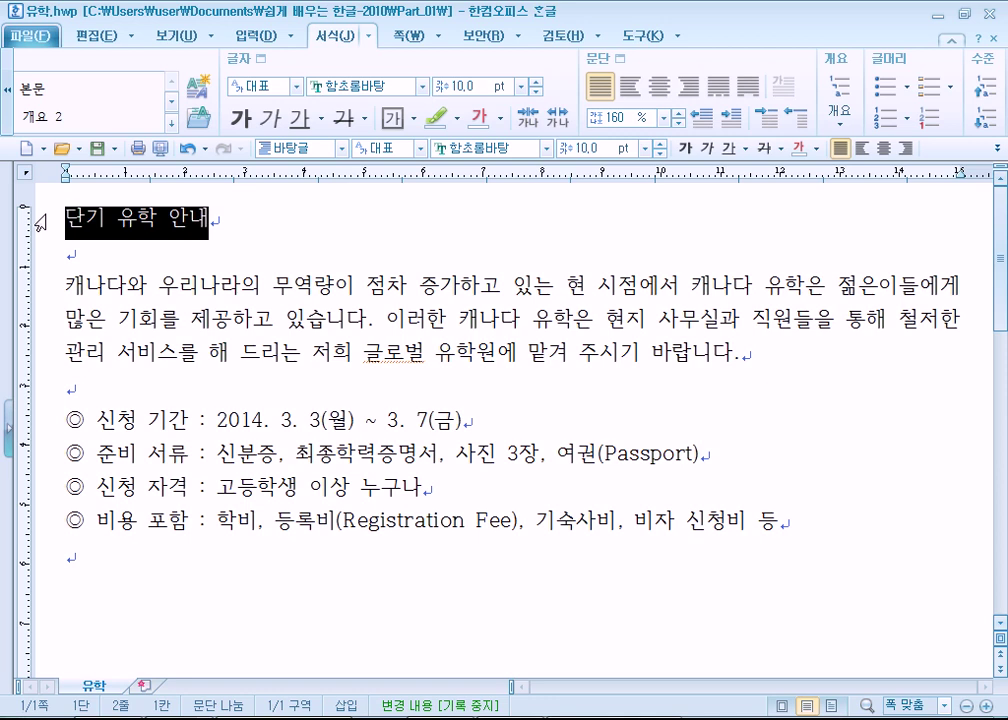
pyautogui.click(115, 227)
pyautogui.moveTo(66, 220); pyautogui.dragTo(228, 225)
pyautogui.click(205, 220)
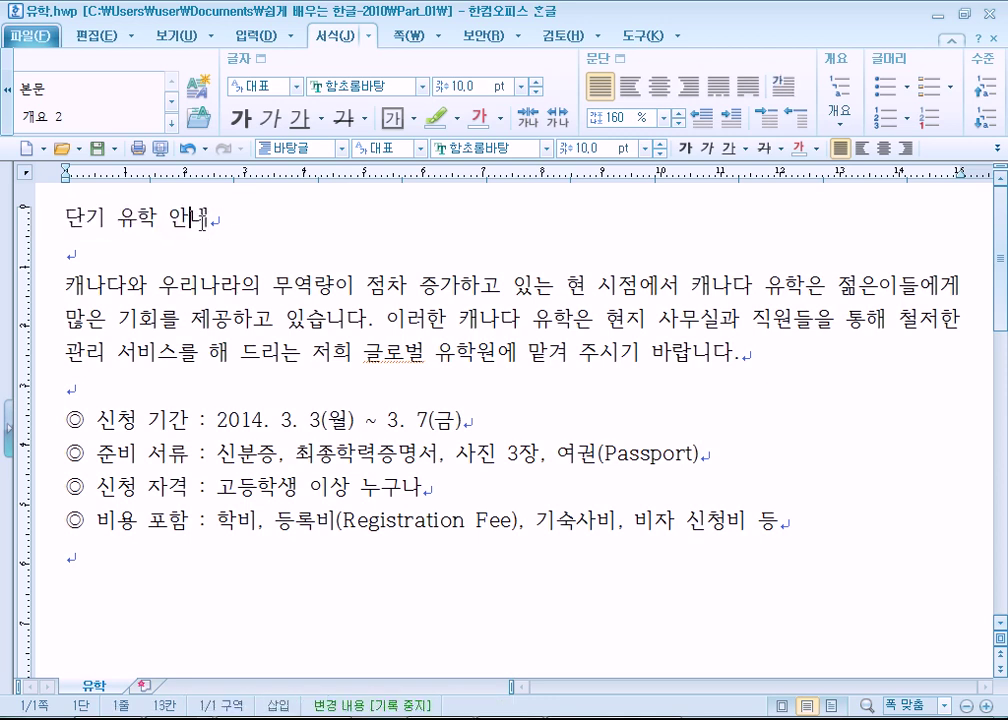
pyautogui.tripleClick(200, 225)
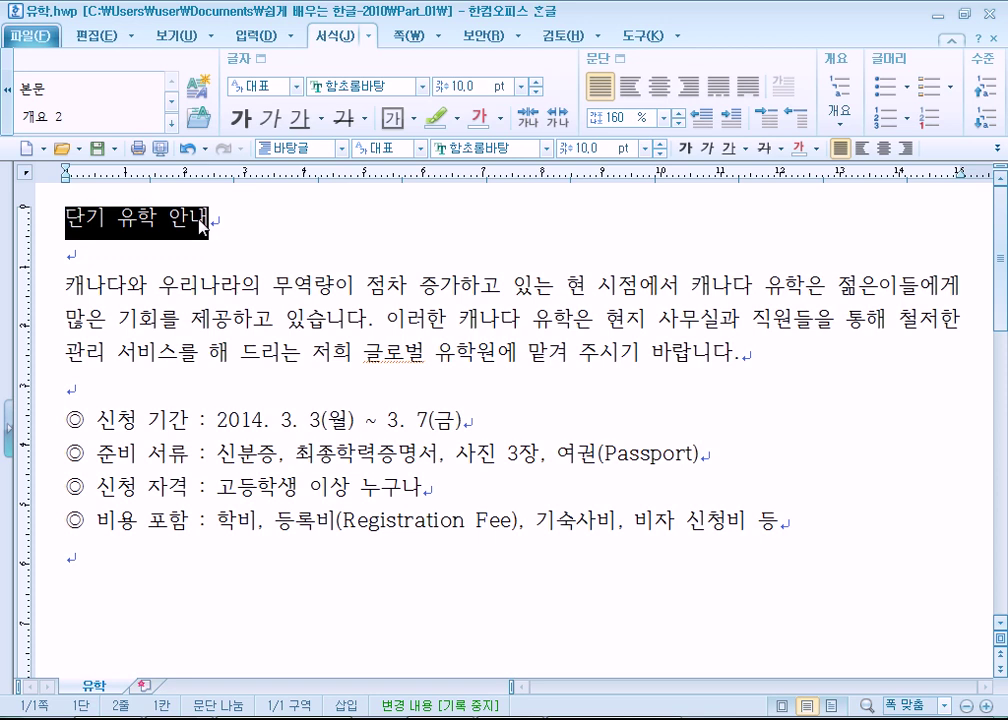
pyautogui.click(349, 287)
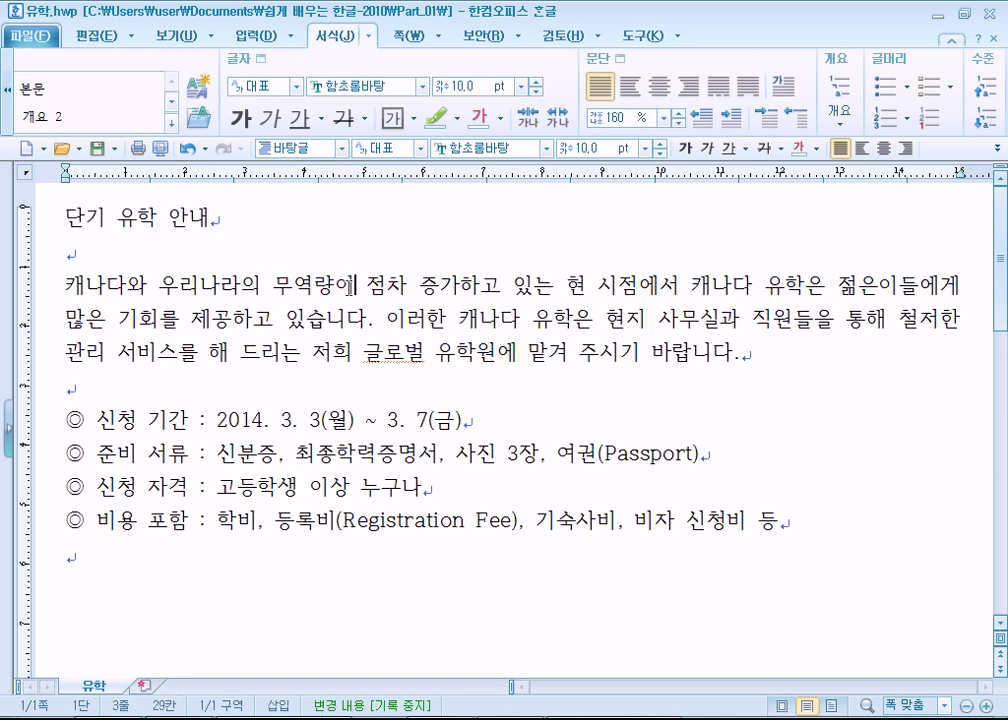
pyautogui.tripleClick(349, 287)
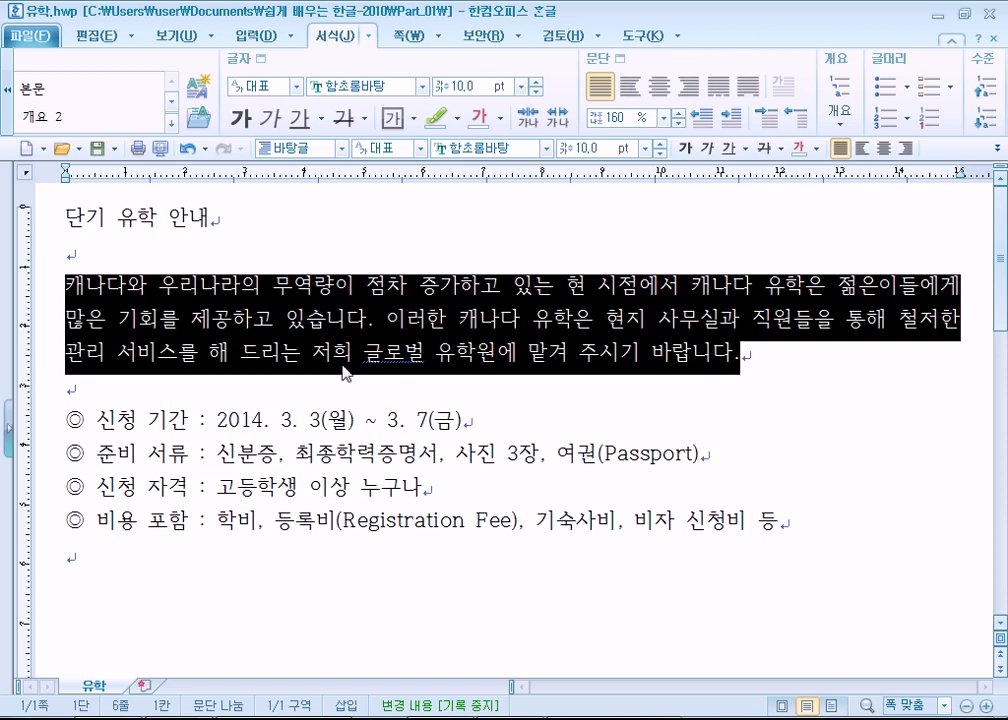
# - Deselect the body paragraph and turn on the 쪽 윤곽 page outline view
pyautogui.click(78, 319)
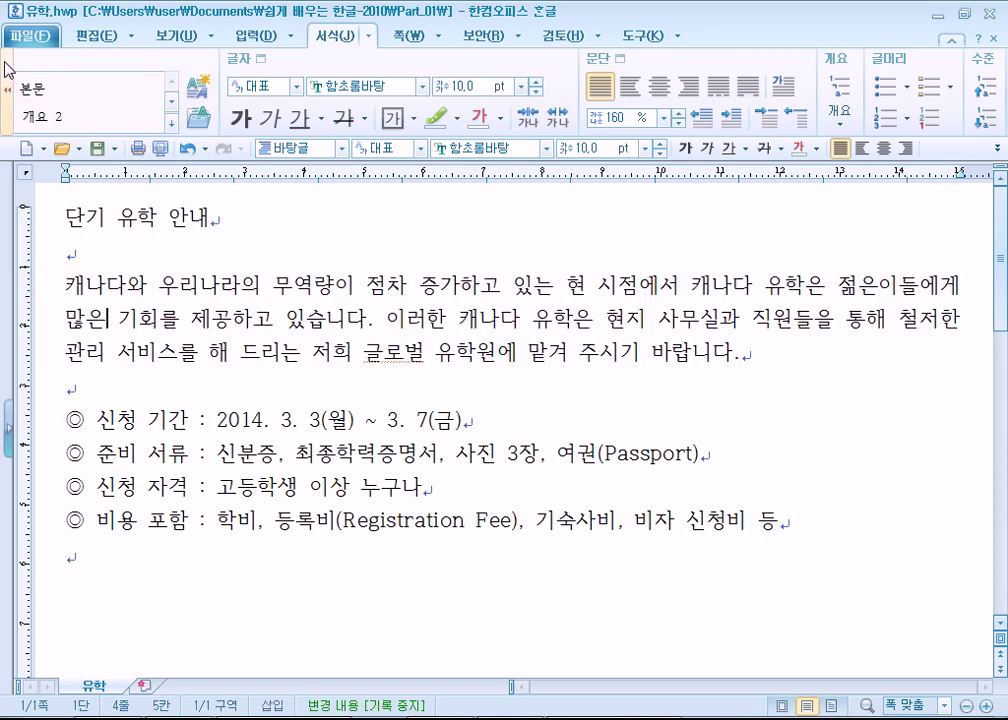
pyautogui.click(170, 36)
pyautogui.click(20, 97)
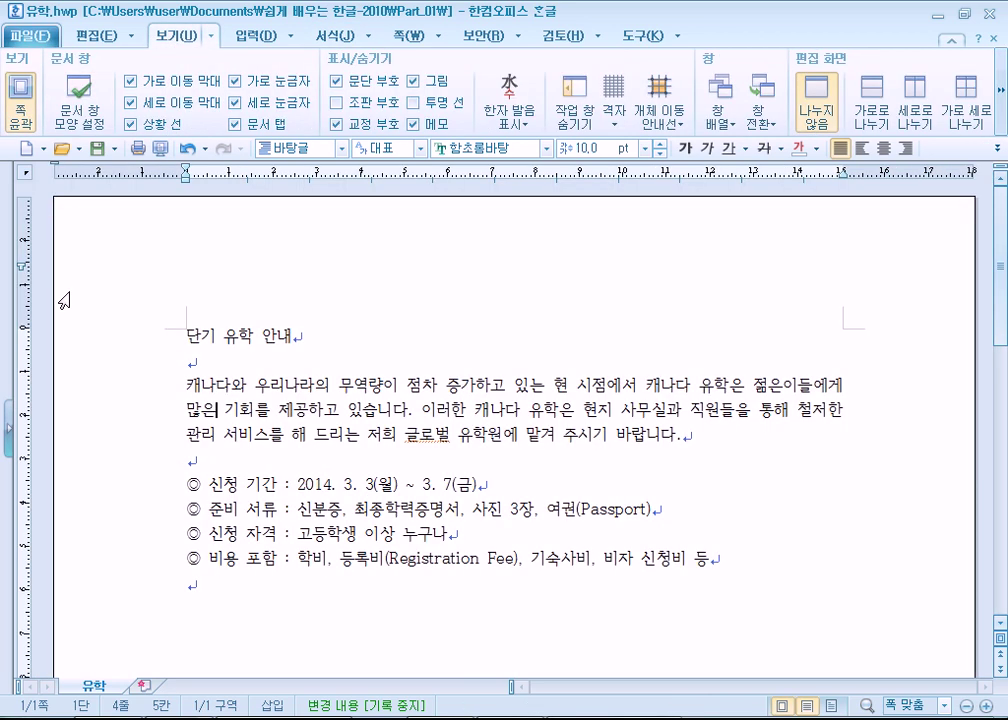
# - Practise selecting single lines of the body paragraph and the ◎ list, and clear the selection
pyautogui.click(112, 392)
pyautogui.click(112, 414)
pyautogui.click(120, 510)
pyautogui.click(104, 414)
pyautogui.click(131, 536)
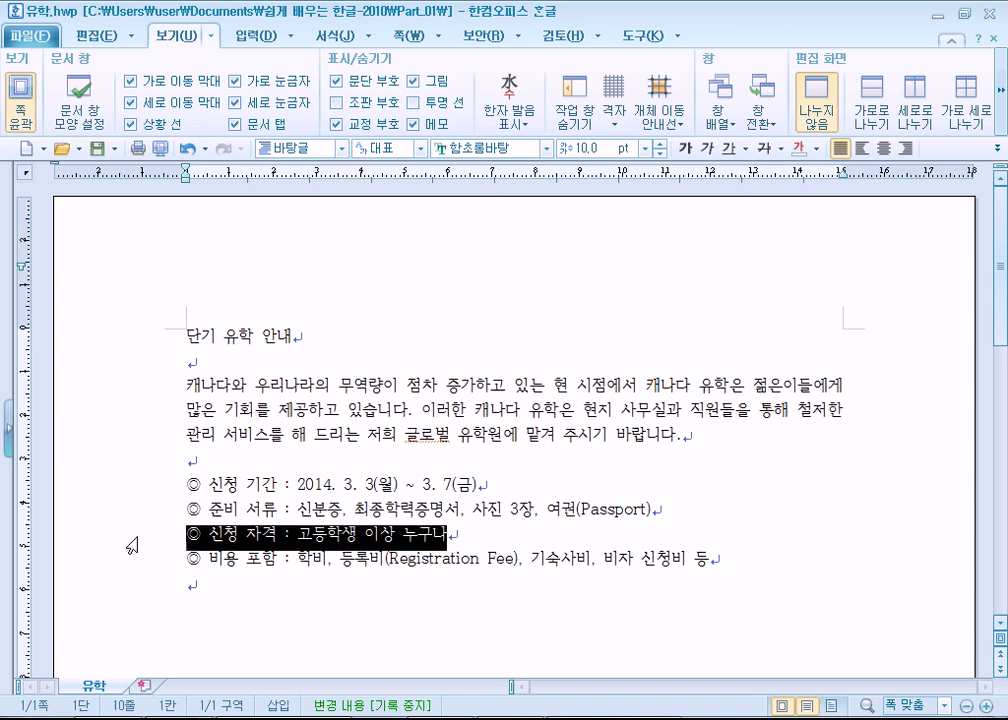
pyautogui.click(133, 466)
pyautogui.moveTo(190, 410); pyautogui.dragTo(872, 410)
pyautogui.click(490, 459)
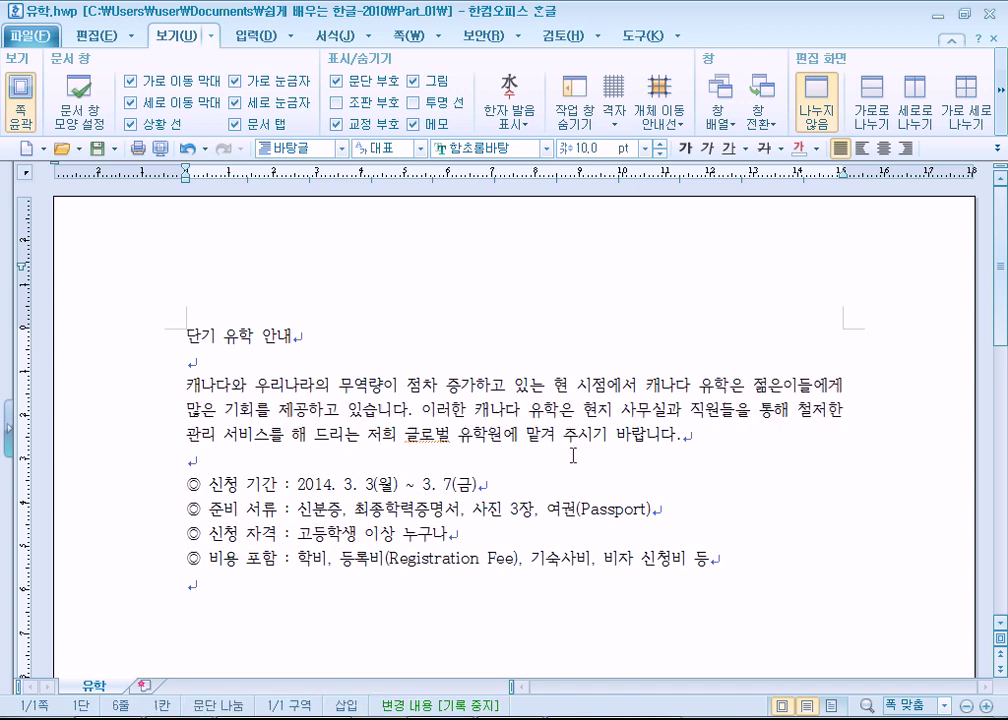
# - Select the title 단기 유학 안내 and enlarge its font size in steps up to 34 pt
pyautogui.moveTo(296, 337); pyautogui.dragTo(185, 338)
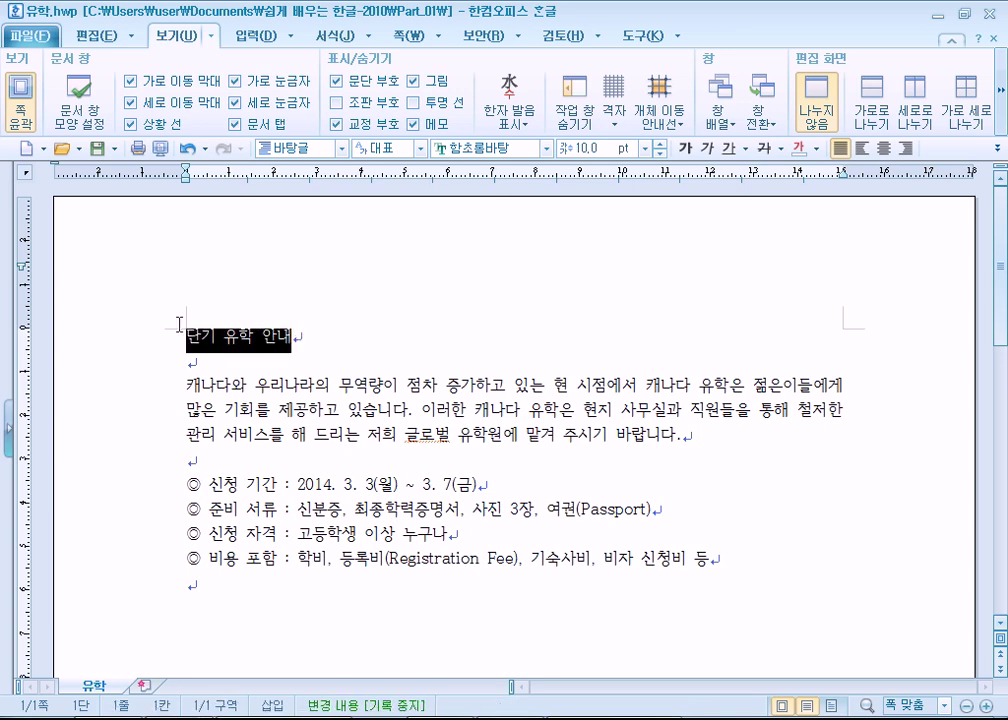
pyautogui.click(659, 144)
pyautogui.click(659, 144)
pyautogui.click(659, 144)
pyautogui.click(659, 144)
pyautogui.click(659, 144)
pyautogui.click(659, 144)
pyautogui.click(659, 144)
pyautogui.click(659, 144)
pyautogui.click(659, 144)
pyautogui.click(659, 144)
pyautogui.click(659, 144)
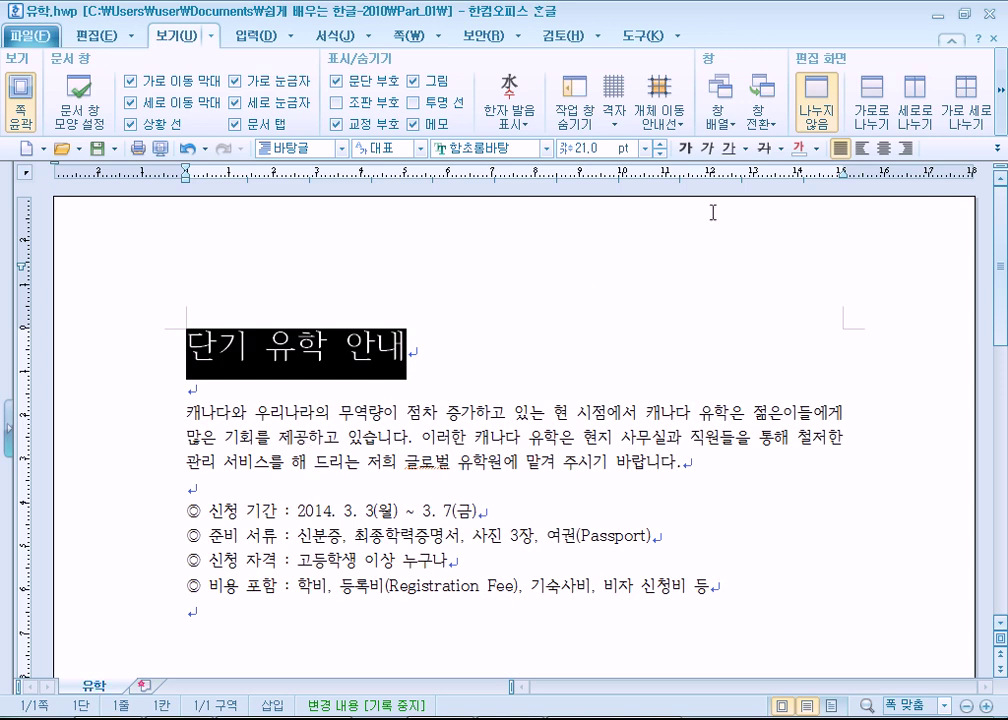
pyautogui.click(660, 144)
pyautogui.click(660, 144)
pyautogui.click(660, 144)
pyautogui.click(660, 144)
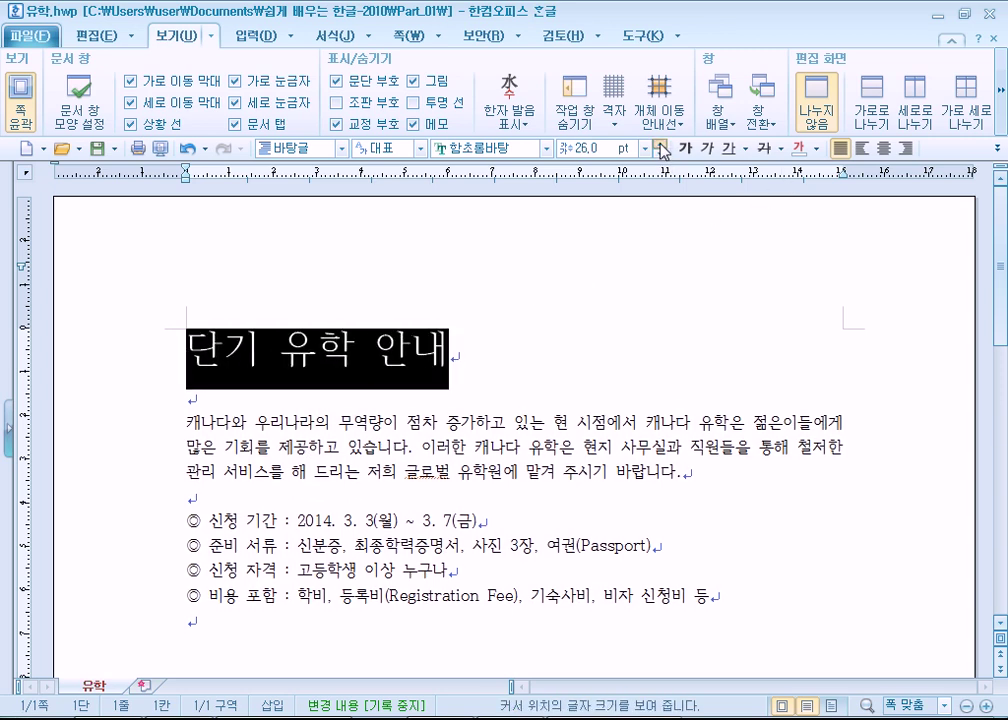
pyautogui.click(660, 144)
pyautogui.click(660, 144)
pyautogui.click(660, 144)
pyautogui.click(660, 144)
pyautogui.click(660, 144)
pyautogui.click(660, 144)
pyautogui.click(660, 144)
pyautogui.click(660, 144)
pyautogui.click(660, 144)
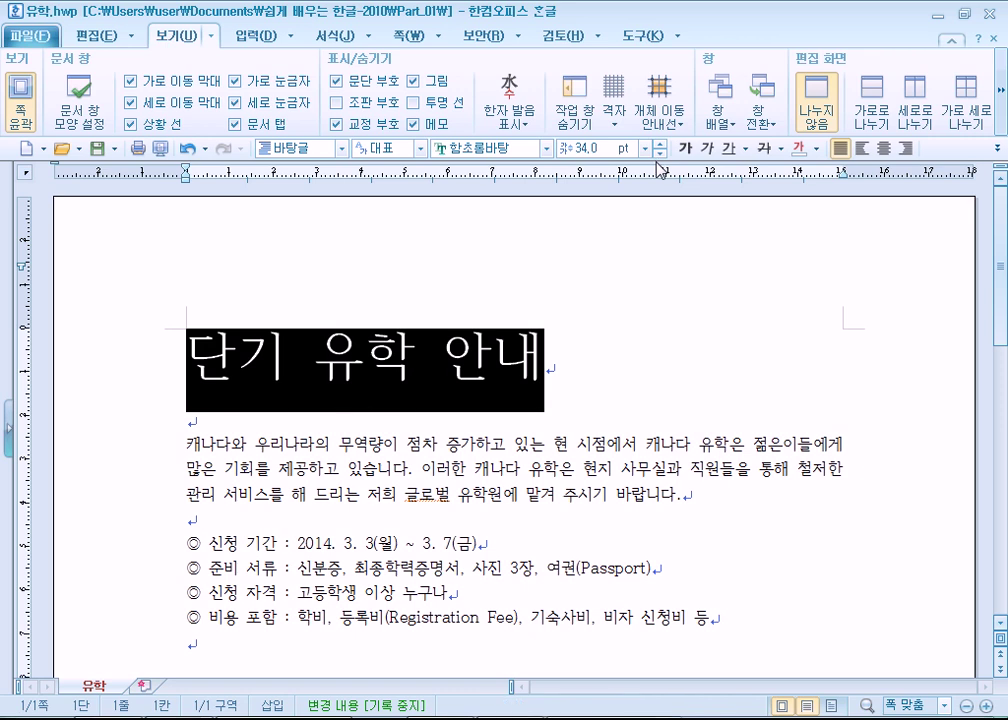
# - Reduce the title's font size, settle it at 16 pt, and deselect the title
pyautogui.click(660, 152)
pyautogui.click(660, 152)
pyautogui.click(660, 152)
pyautogui.click(660, 152)
pyautogui.click(660, 152)
pyautogui.click(660, 152)
pyautogui.click(660, 152)
pyautogui.click(660, 152)
pyautogui.click(660, 152)
pyautogui.click(660, 152)
pyautogui.click(660, 152)
pyautogui.click(660, 152)
pyautogui.click(660, 152)
pyautogui.click(660, 152)
pyautogui.click(660, 152)
pyautogui.click(660, 152)
pyautogui.click(661, 148)
pyautogui.click(661, 148)
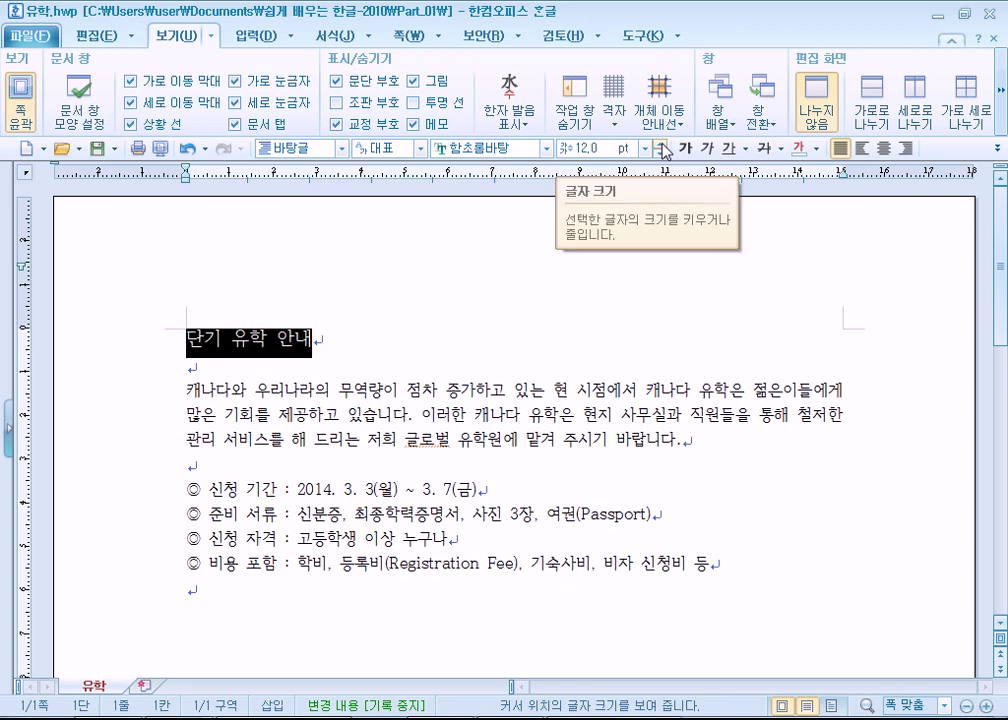
pyautogui.click(661, 148)
pyautogui.click(661, 148)
pyautogui.click(661, 148)
pyautogui.click(661, 148)
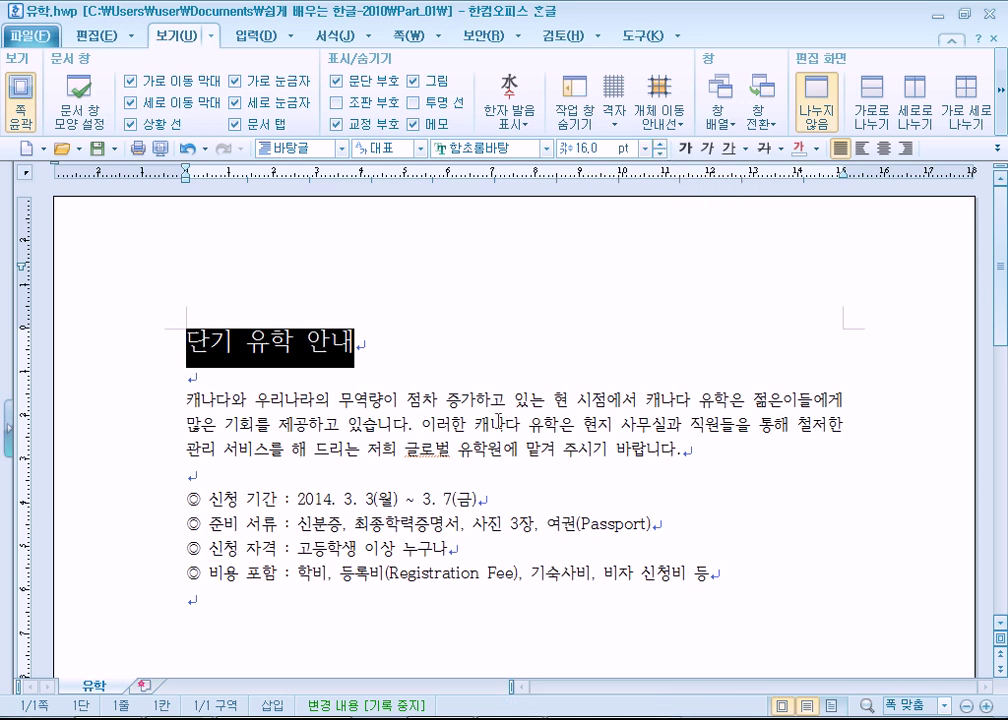
pyautogui.click(378, 403)
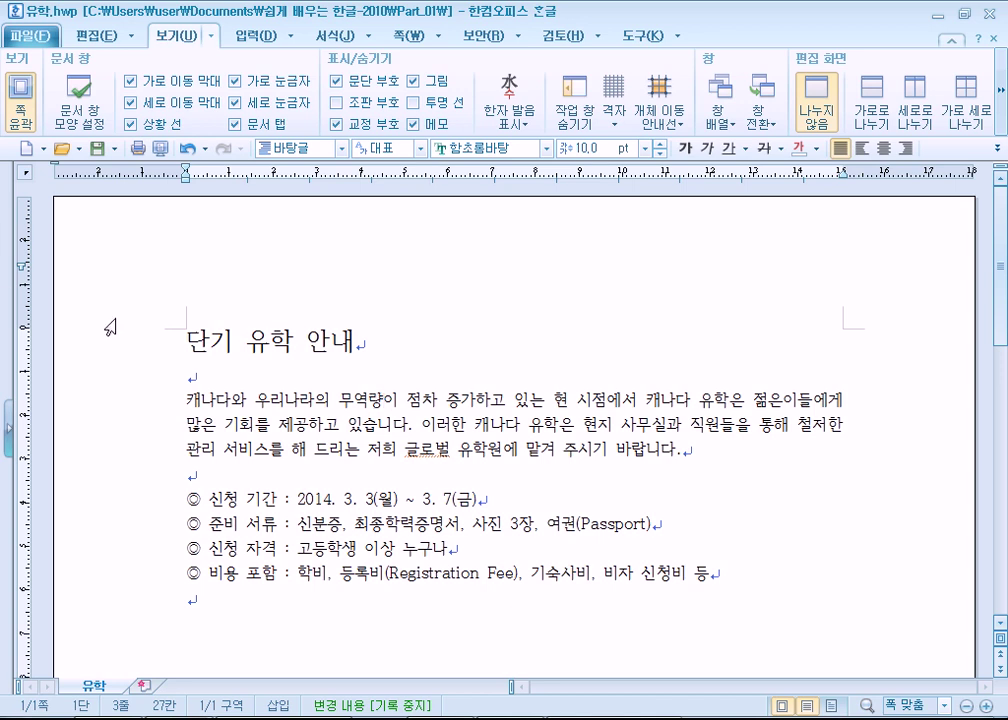
# - Select the title again, raise its font size to 18 pt and lower it back to 16 pt
pyautogui.moveTo(185, 342); pyautogui.dragTo(398, 326)
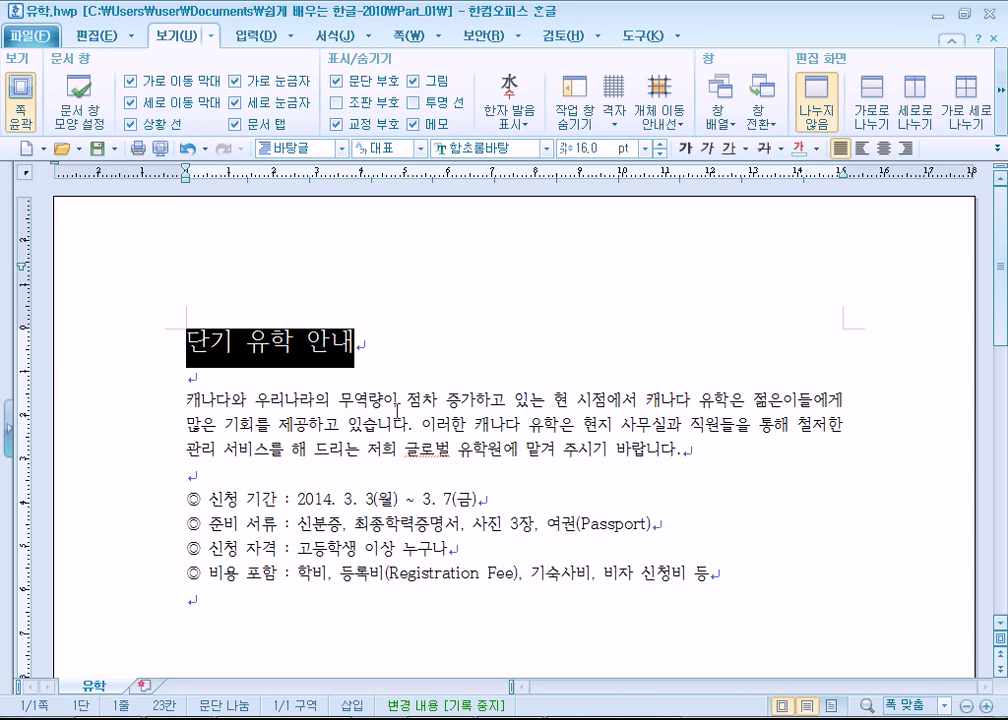
pyautogui.click(660, 144)
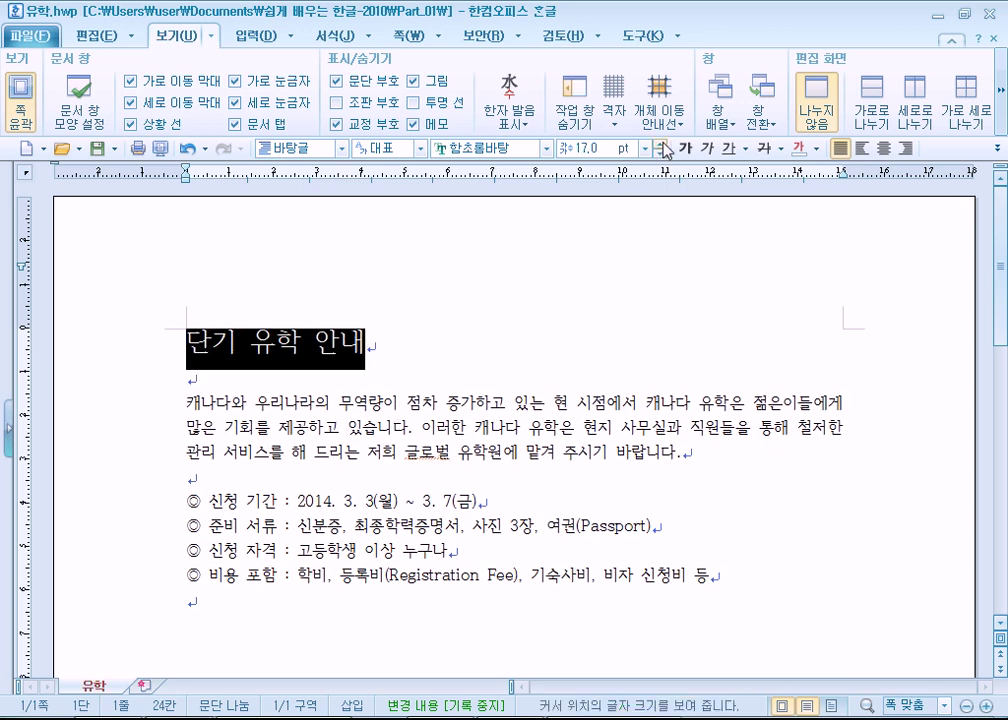
pyautogui.click(660, 144)
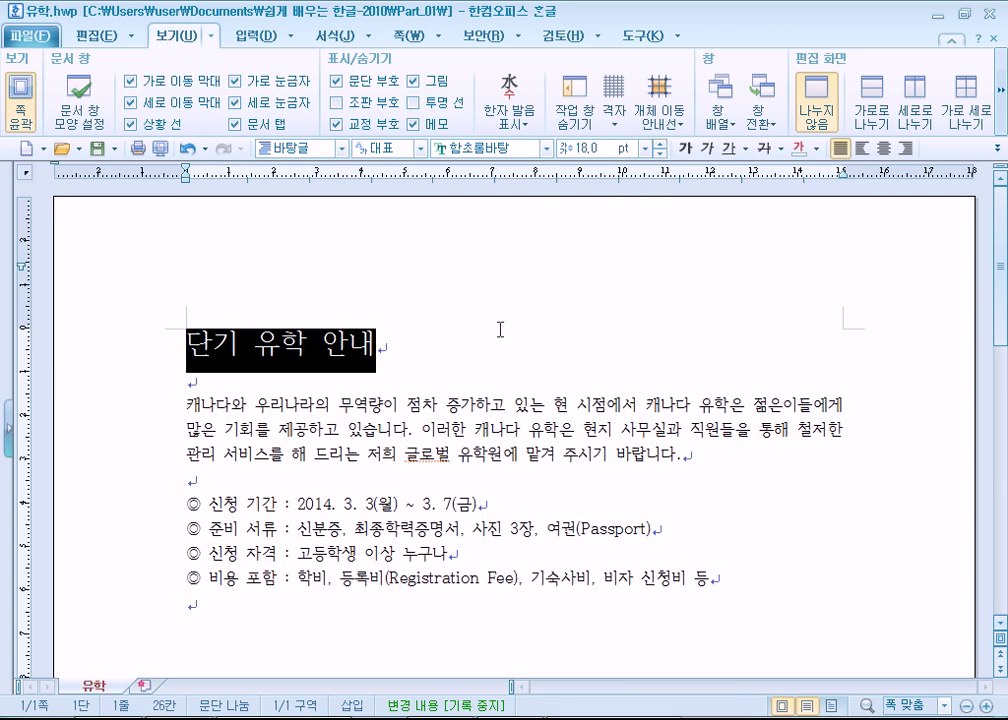
pyautogui.click(660, 152)
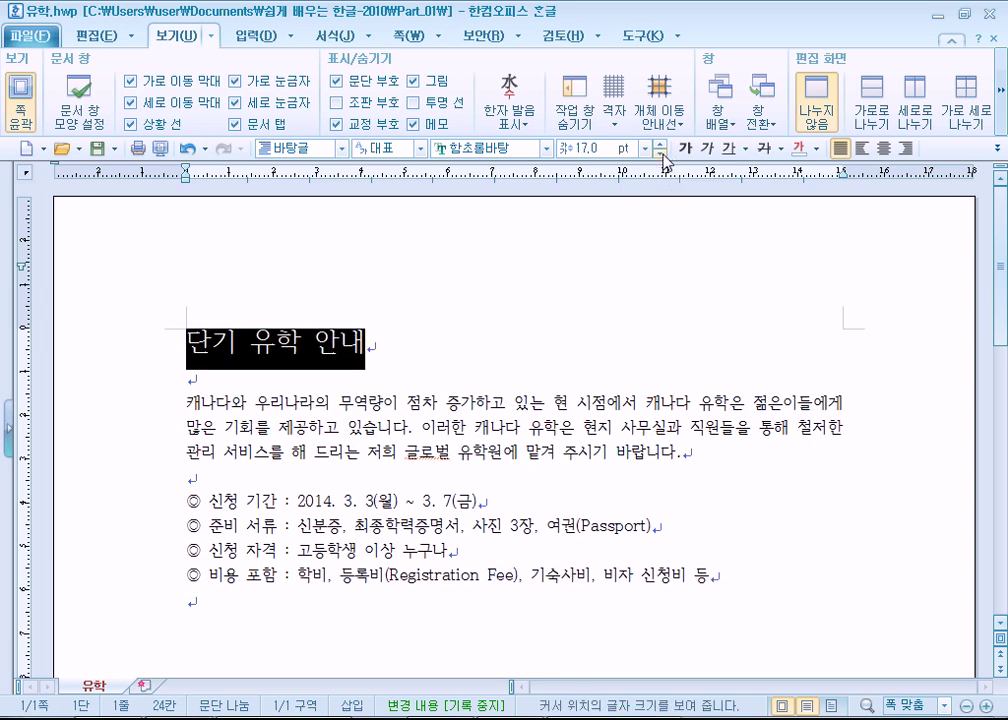
pyautogui.click(660, 153)
# - View the preset font sizes, and step the title's size up past 23 pt and back down to 18 pt
pyautogui.click(645, 148)
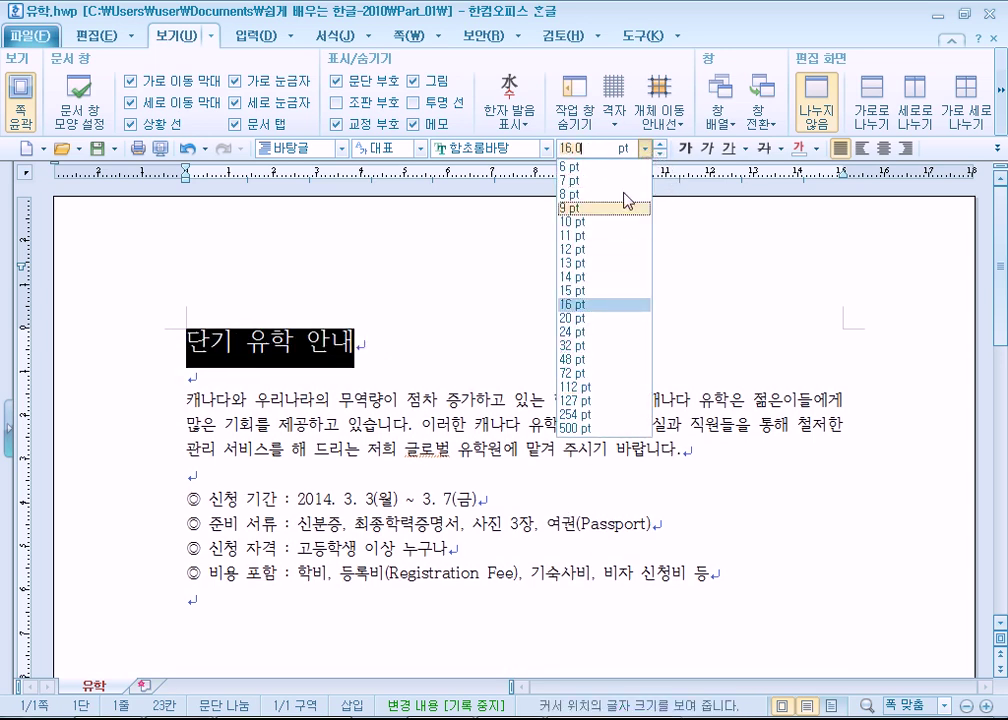
pyautogui.click(660, 144)
pyautogui.click(668, 143)
pyautogui.click(668, 143)
pyautogui.click(668, 143)
pyautogui.click(668, 143)
pyautogui.click(668, 143)
pyautogui.click(668, 143)
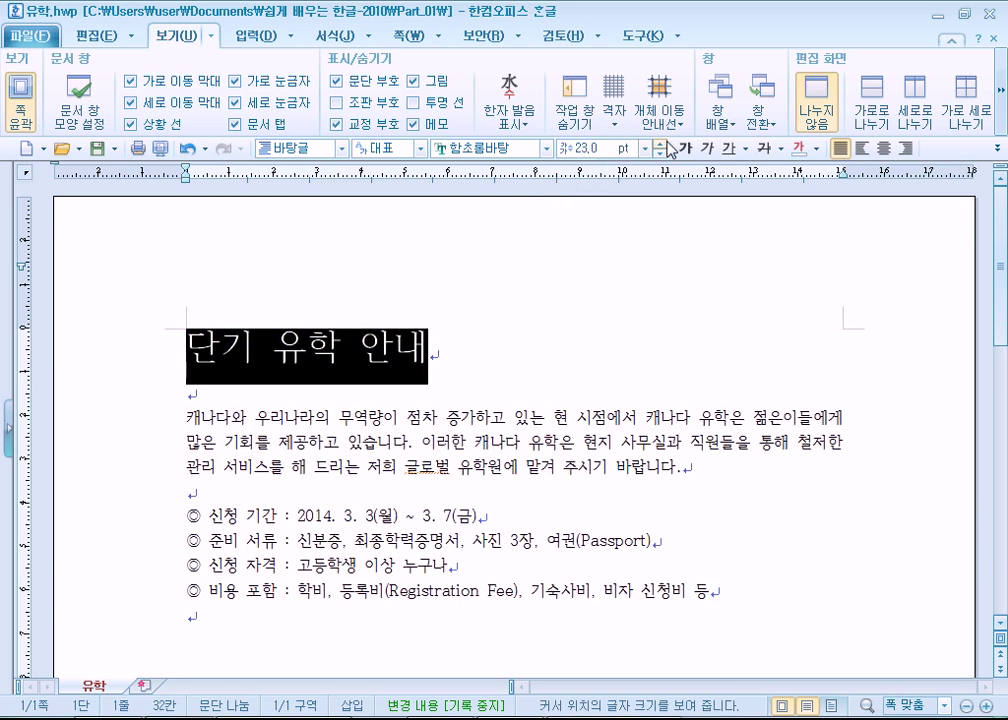
pyautogui.click(668, 143)
pyautogui.click(668, 143)
pyautogui.click(661, 153)
pyautogui.click(661, 153)
pyautogui.click(661, 153)
pyautogui.click(661, 153)
pyautogui.click(661, 153)
pyautogui.click(661, 153)
pyautogui.click(661, 153)
# - Set the title's font size to the custom value 16.5 pt
pyautogui.click(606, 147)
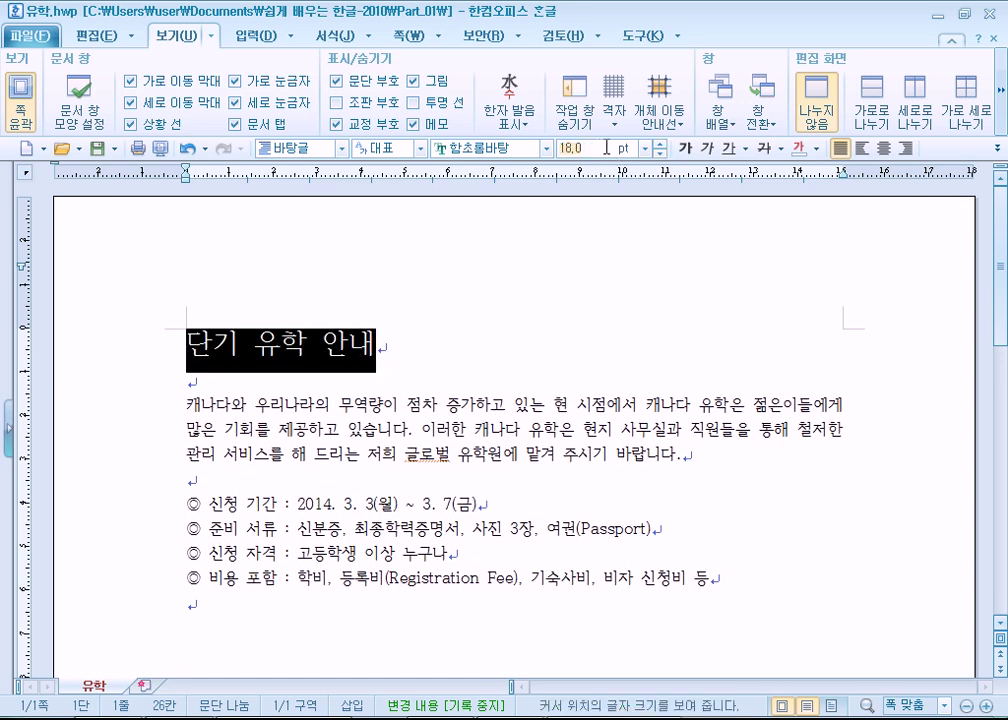
pyautogui.write('16.5')
pyautogui.press('Return')
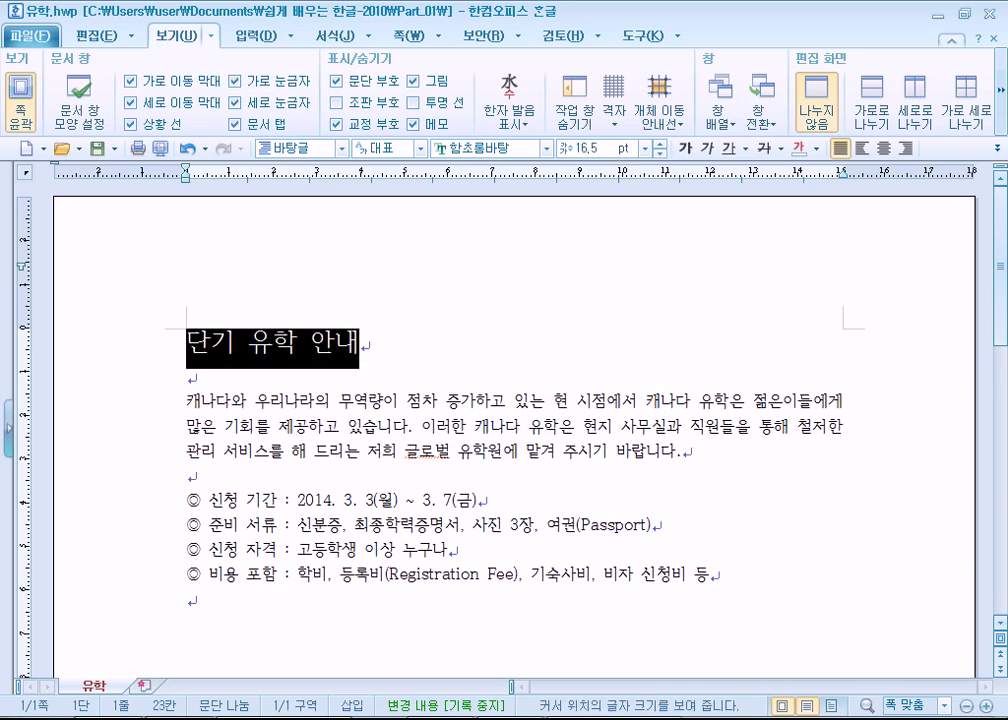
# - Set the title's font size to exactly 16 pt
pyautogui.click(615, 150)
pyautogui.write('16')
pyautogui.press('Return')
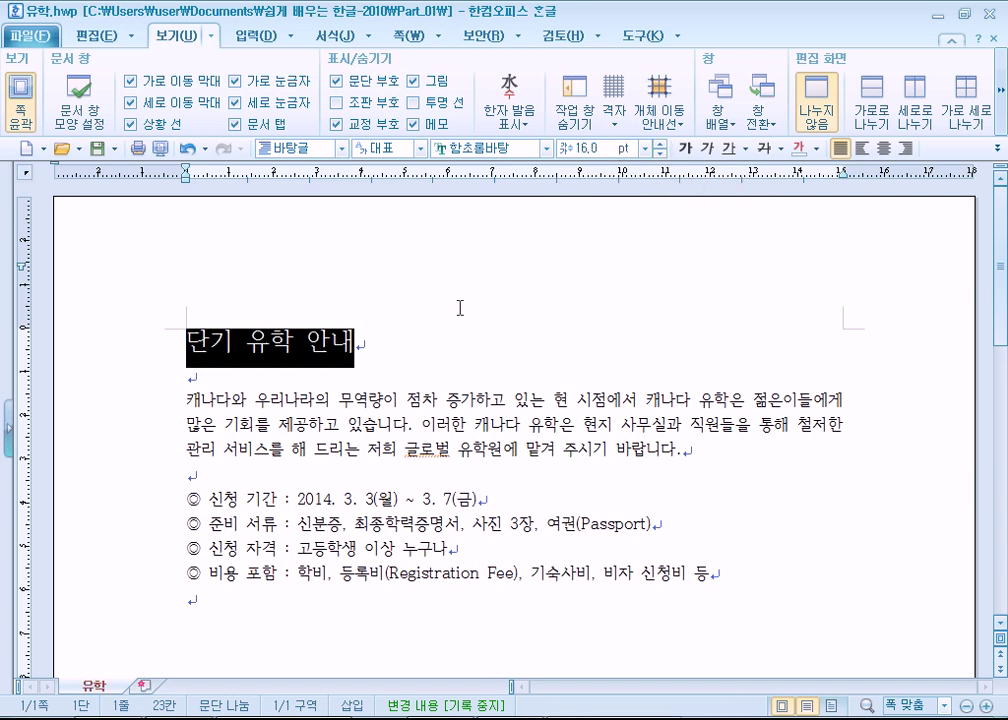
# - Increase the title to 18 pt, return it to 16 pt, and clear the selection
pyautogui.click(659, 144)
pyautogui.click(659, 144)
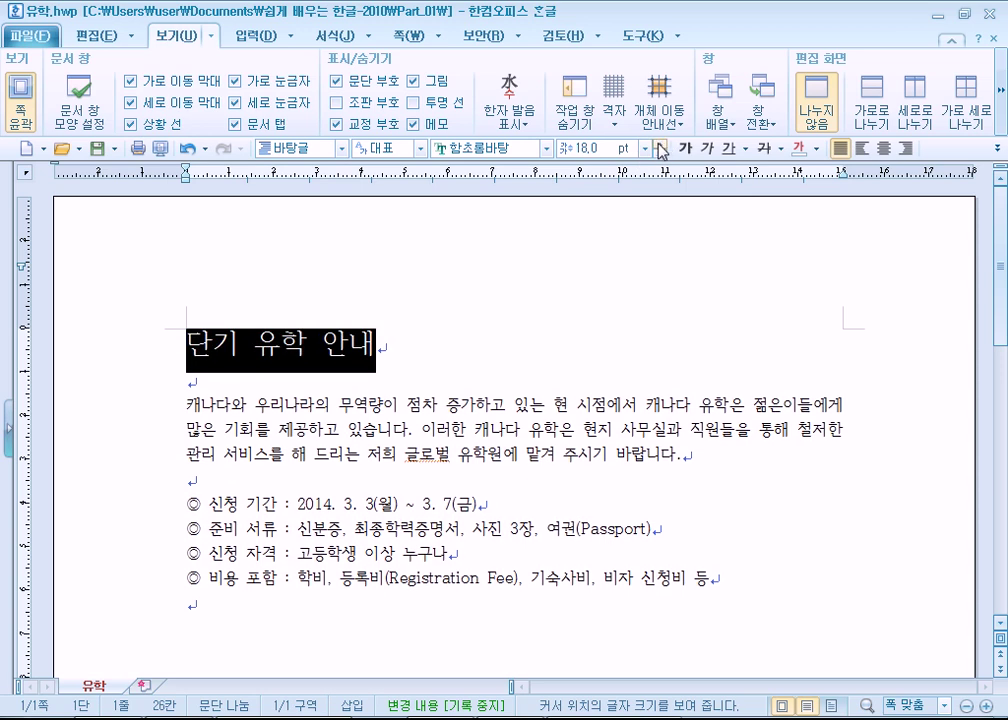
pyautogui.click(659, 155)
pyautogui.click(659, 155)
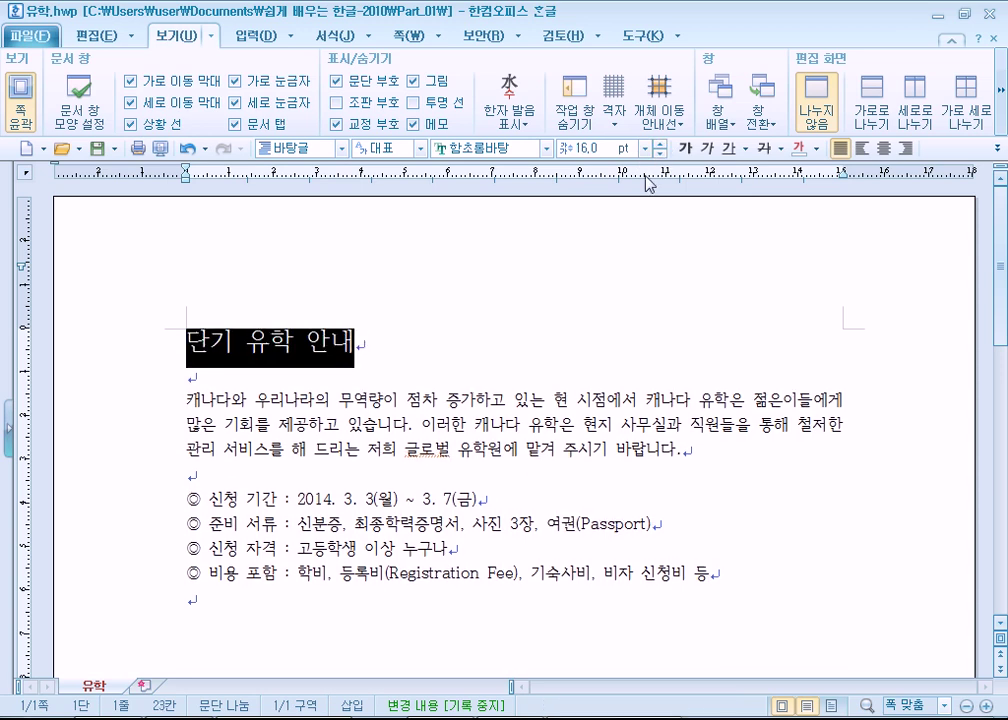
pyautogui.click(474, 334)
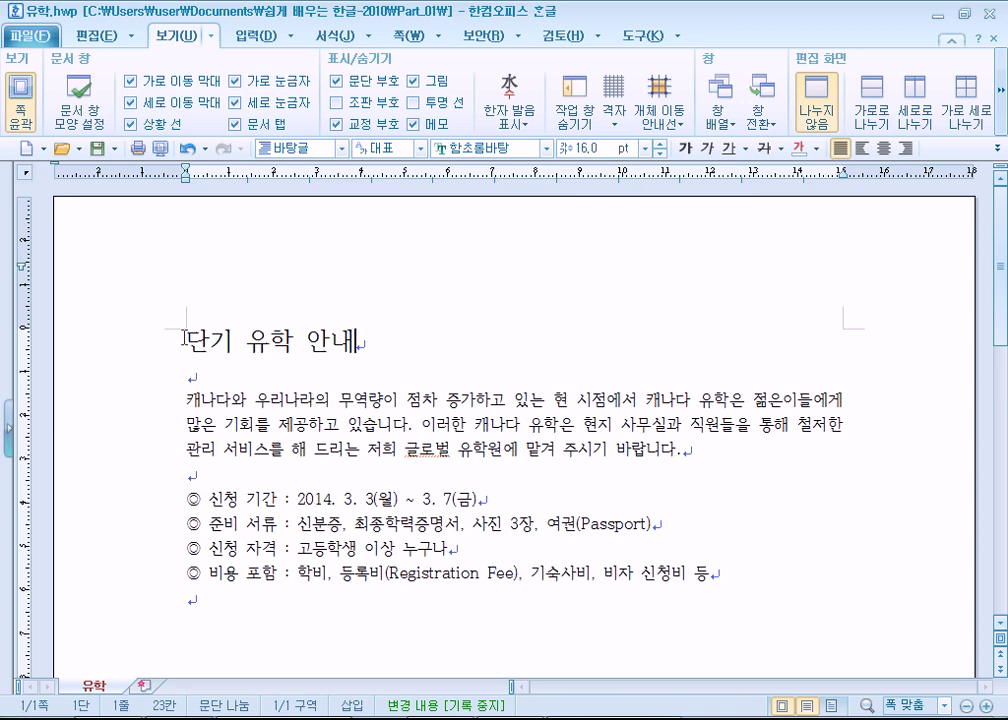
# - Change the font of the title 단기 유학 안내 to 휴먼편지체 and clear the selection
pyautogui.moveTo(182, 342); pyautogui.dragTo(396, 342)
pyautogui.click(440, 148)
pyautogui.scroll(-5, 485, 466)
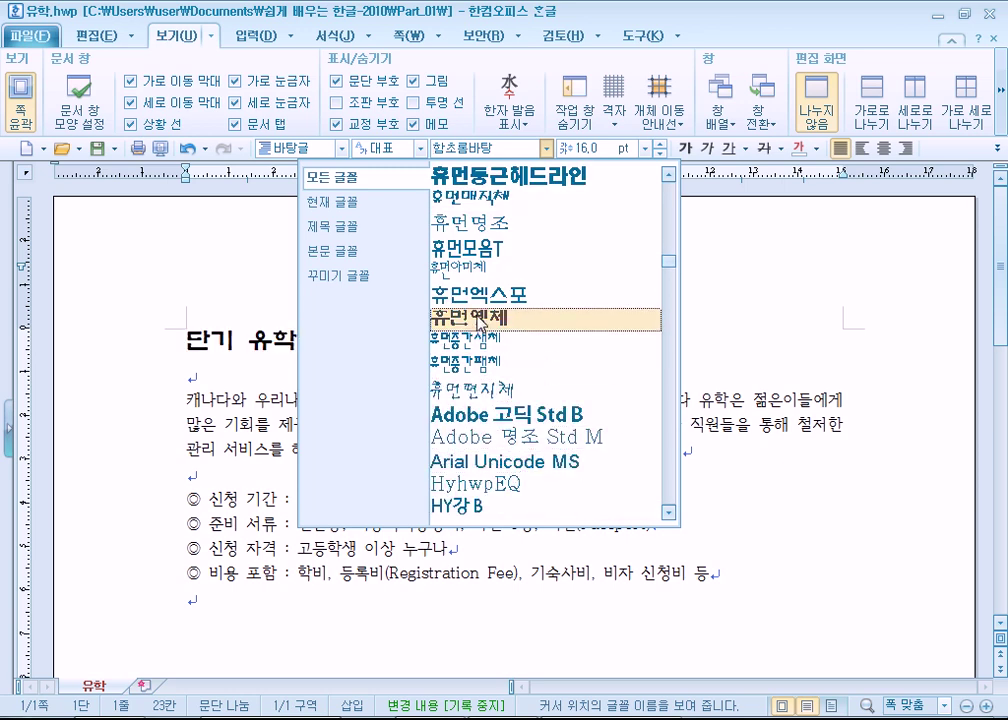
pyautogui.click(480, 389)
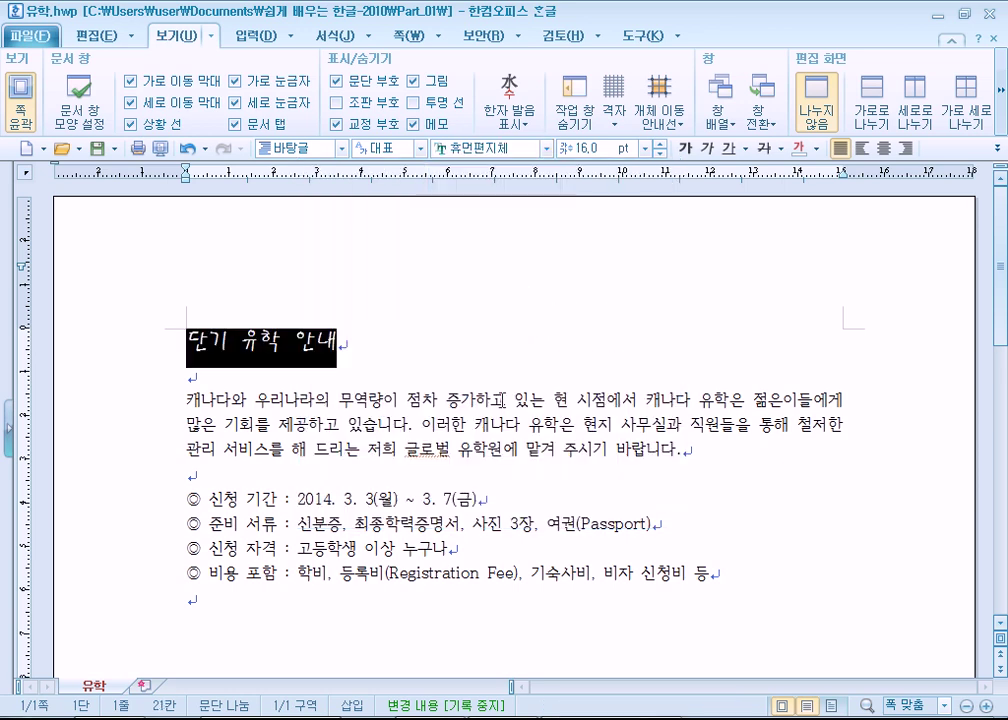
pyautogui.click(354, 364)
# - Select the whole title line and set its font to 문체부 훈민정음체
pyautogui.press('Home')
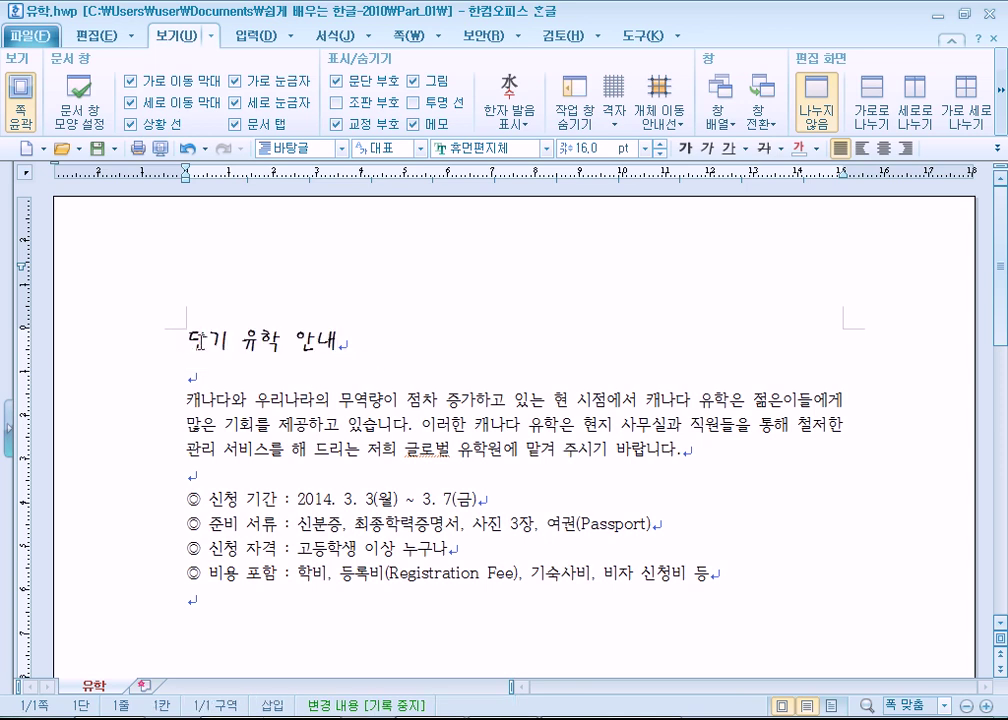
pyautogui.hotkey('shift', 'End')
pyautogui.click(546, 148)
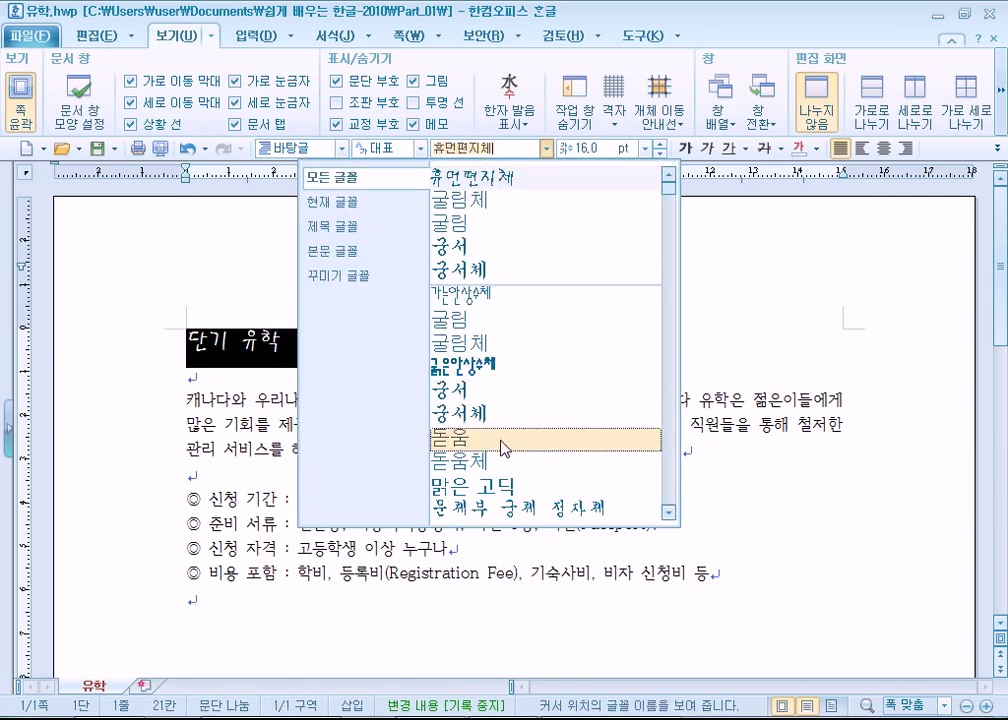
pyautogui.scroll(-3, 503, 445)
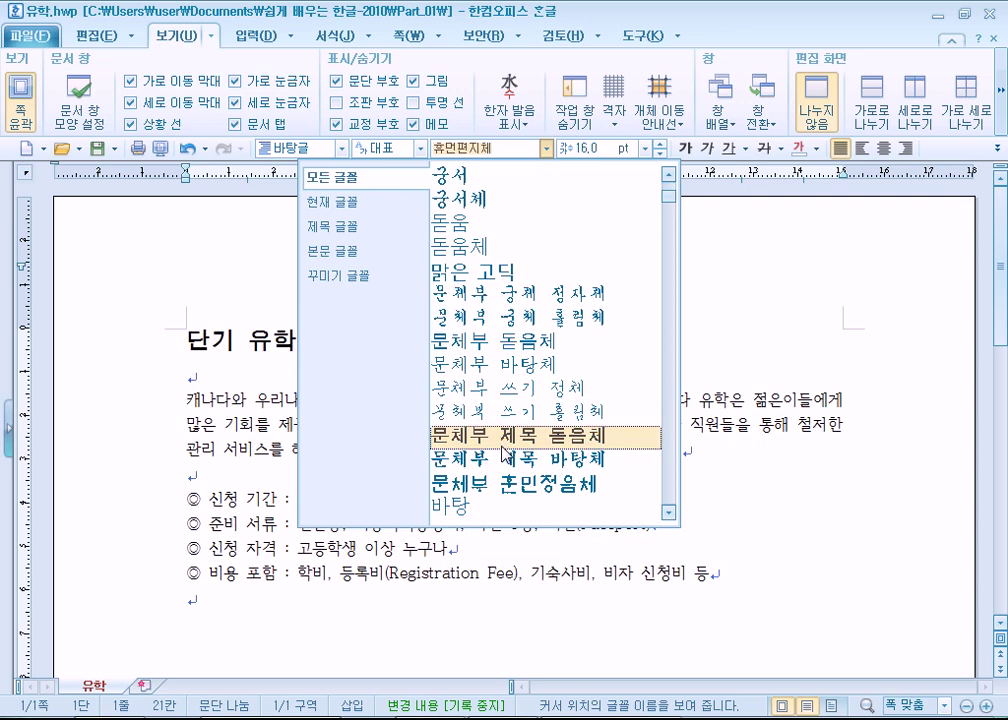
pyautogui.click(540, 486)
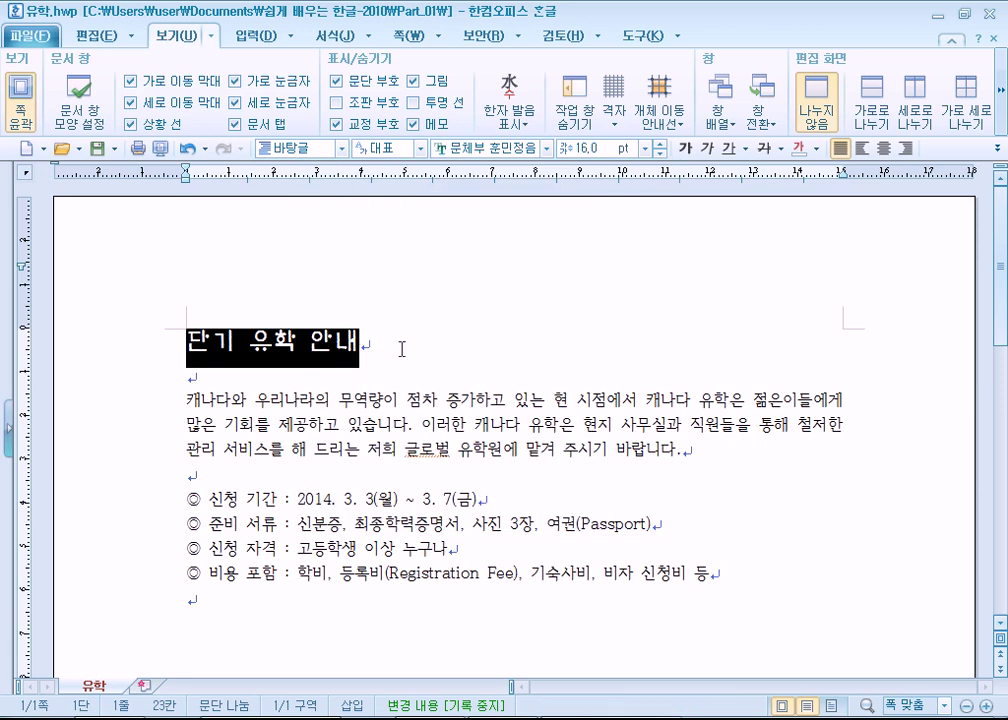
# - Set the title's font to 문체부 궁체 흘림체
pyautogui.click(545, 148)
pyautogui.scroll(-3, 530, 470)
pyautogui.scroll(-3, 505, 460)
pyautogui.scroll(3, 510, 365)
pyautogui.click(538, 318)
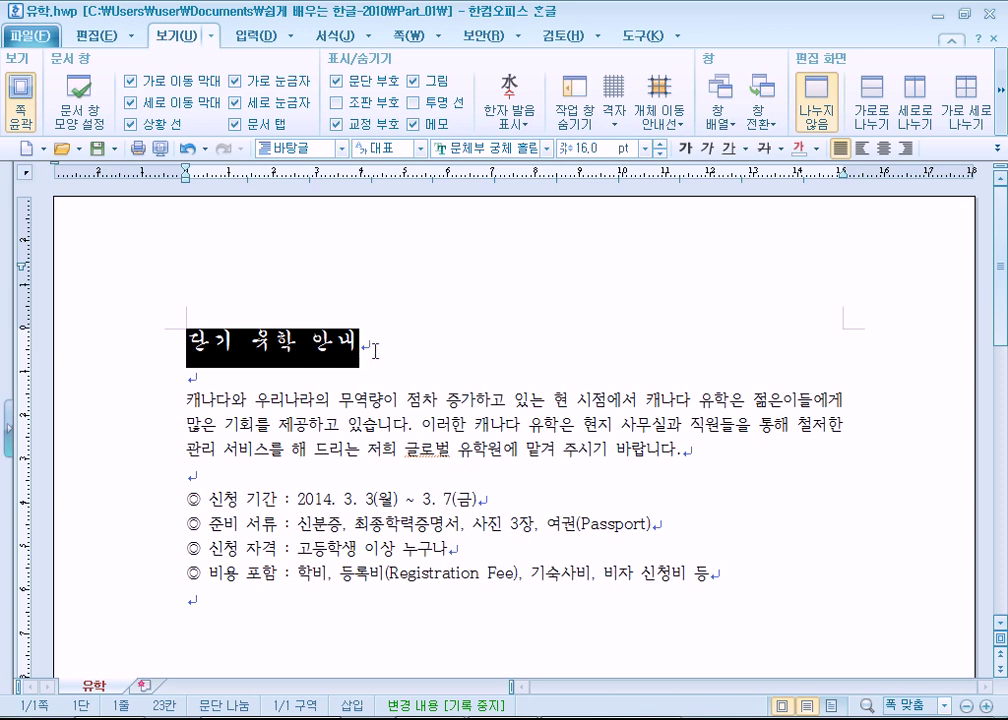
# - Preview other typefaces on the title throughout the font list and apply 휴먼엑스포
pyautogui.click(546, 148)
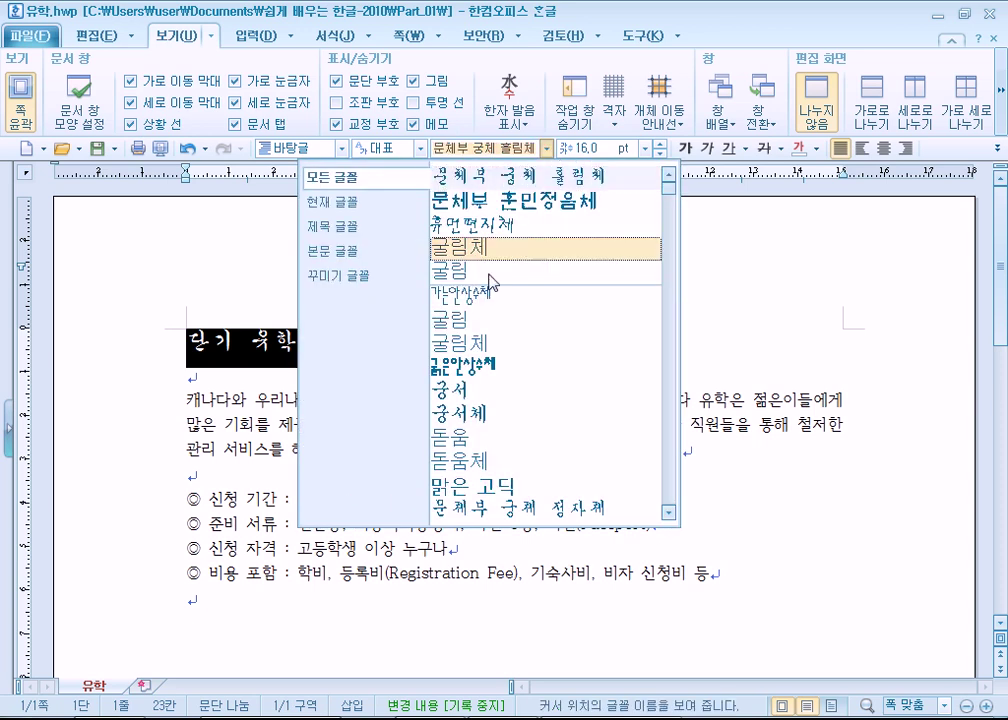
pyautogui.scroll(-3, 519, 465)
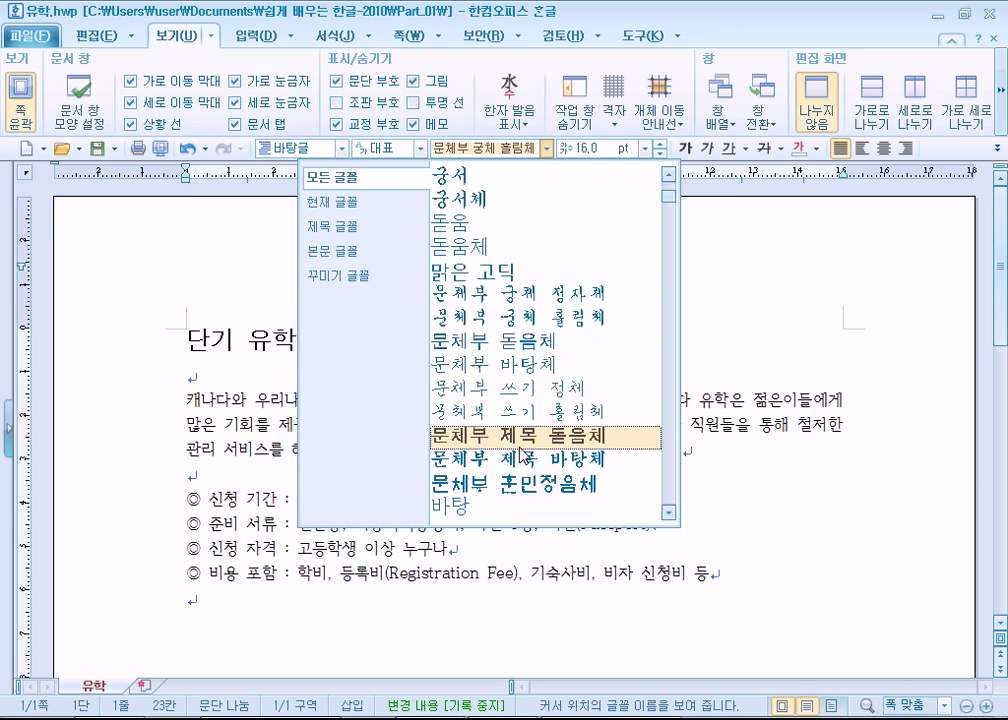
pyautogui.scroll(-8, 519, 452)
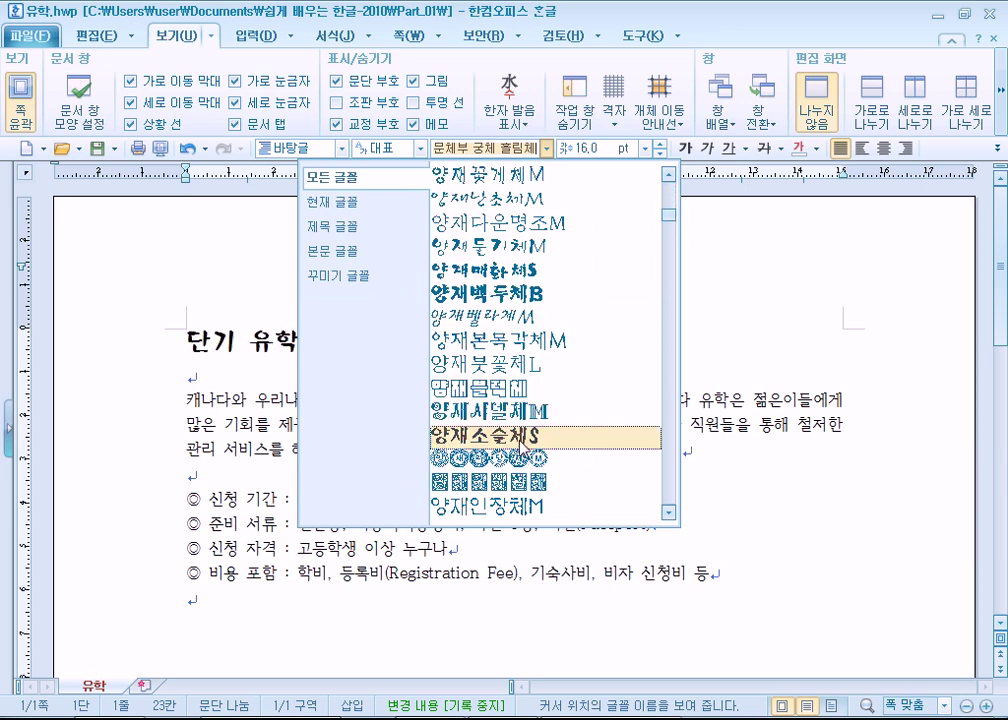
pyautogui.scroll(-3, 557, 441)
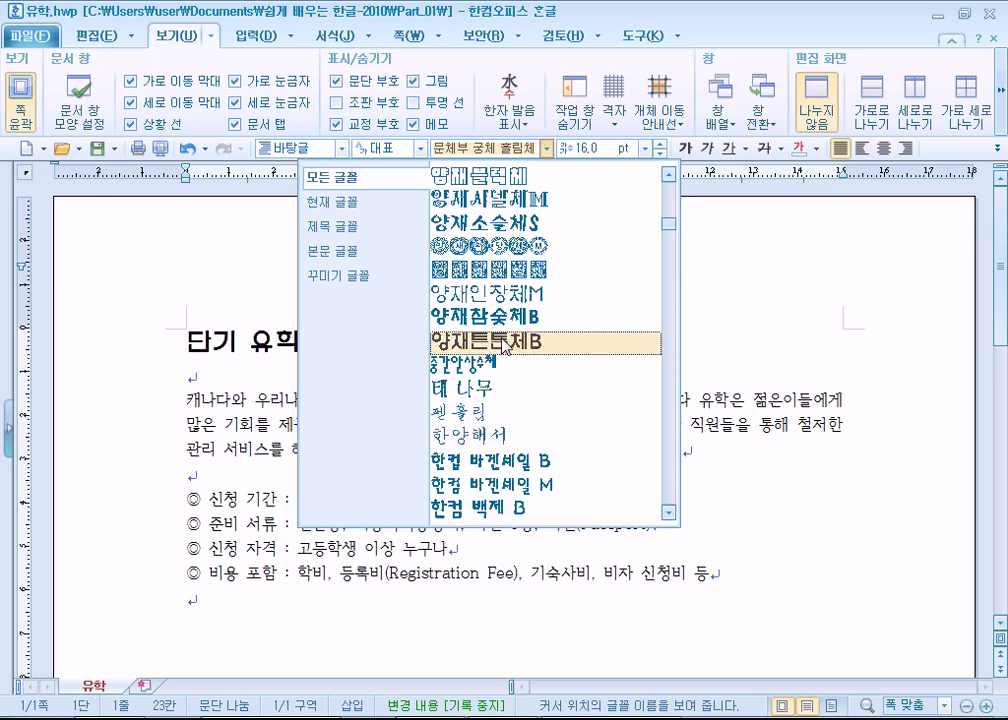
pyautogui.scroll(-3, 557, 385)
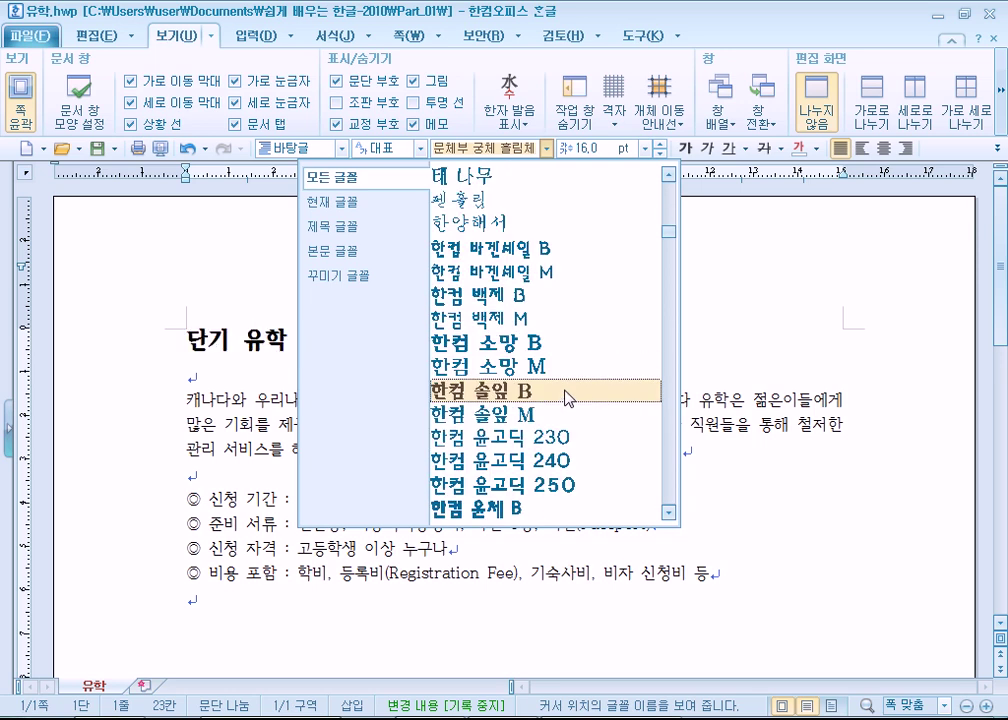
pyautogui.scroll(-3, 567, 398)
pyautogui.scroll(1, 565, 395)
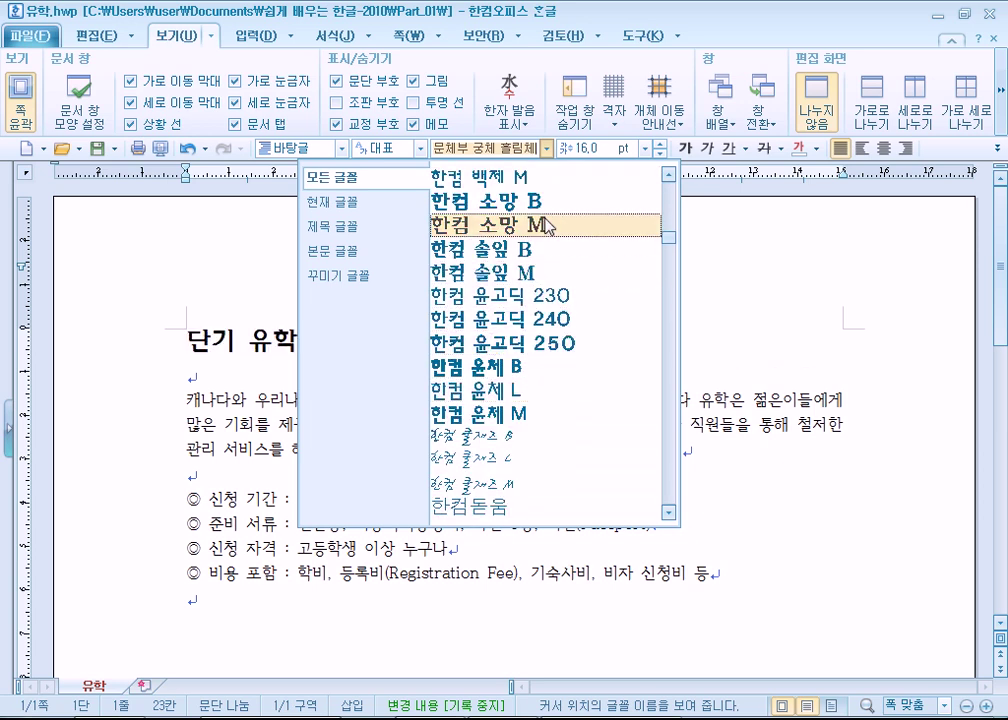
pyautogui.scroll(-6, 562, 414)
pyautogui.scroll(1, 562, 393)
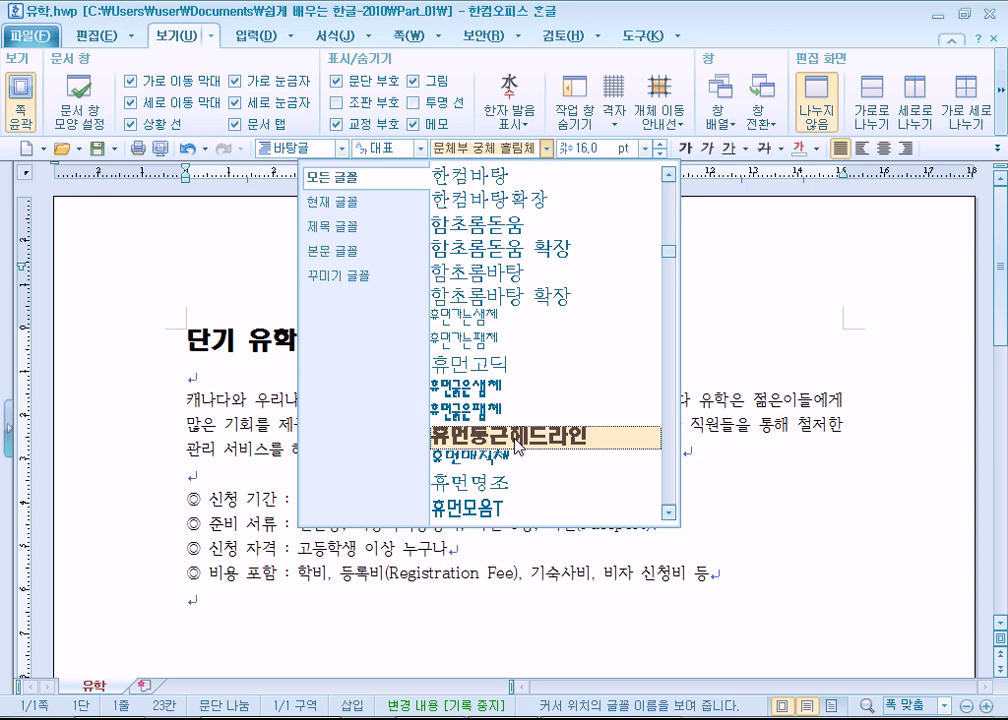
pyautogui.scroll(10, 515, 440)
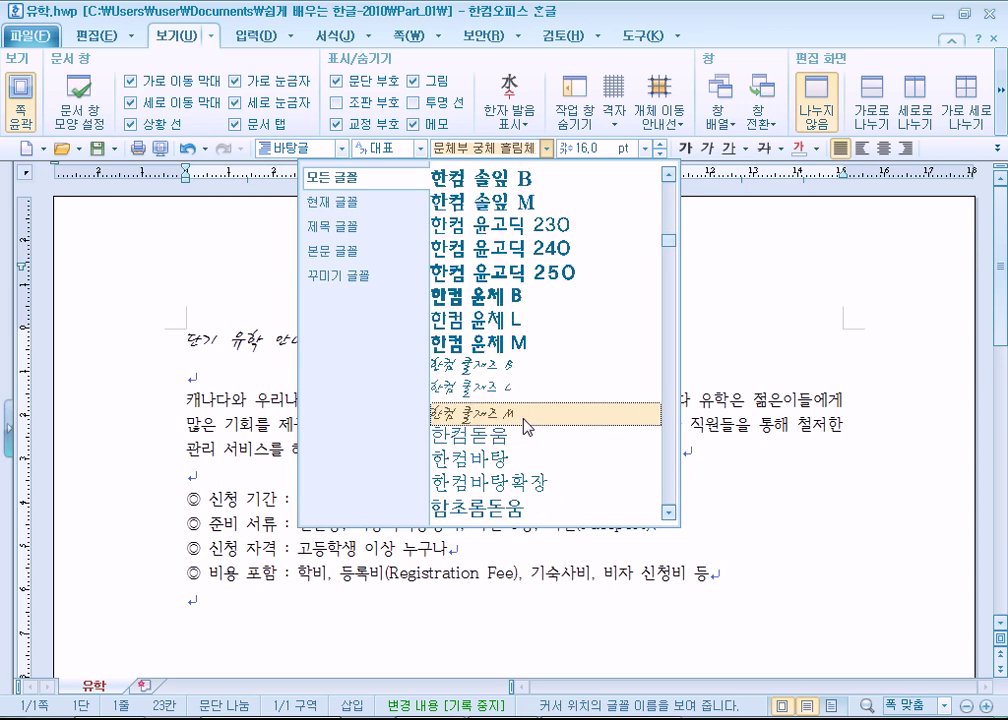
pyautogui.scroll(-10, 535, 410)
pyautogui.scroll(3, 542, 414)
pyautogui.scroll(-1, 545, 418)
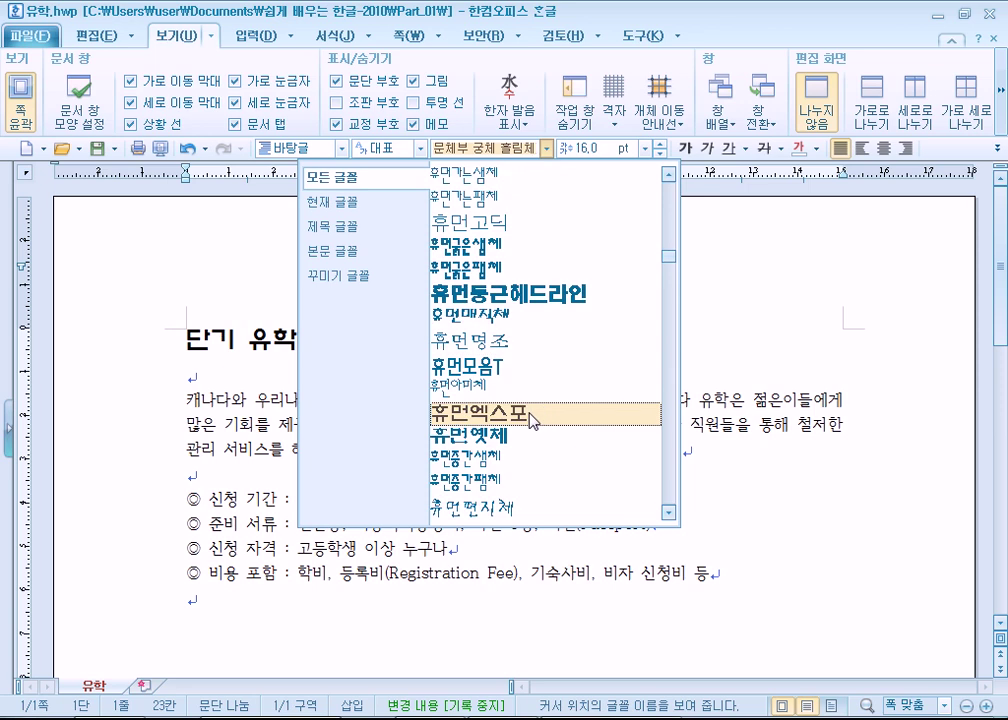
pyautogui.click(533, 420)
pyautogui.click(546, 148)
pyautogui.moveTo(674, 195); pyautogui.dragTo(697, 315)
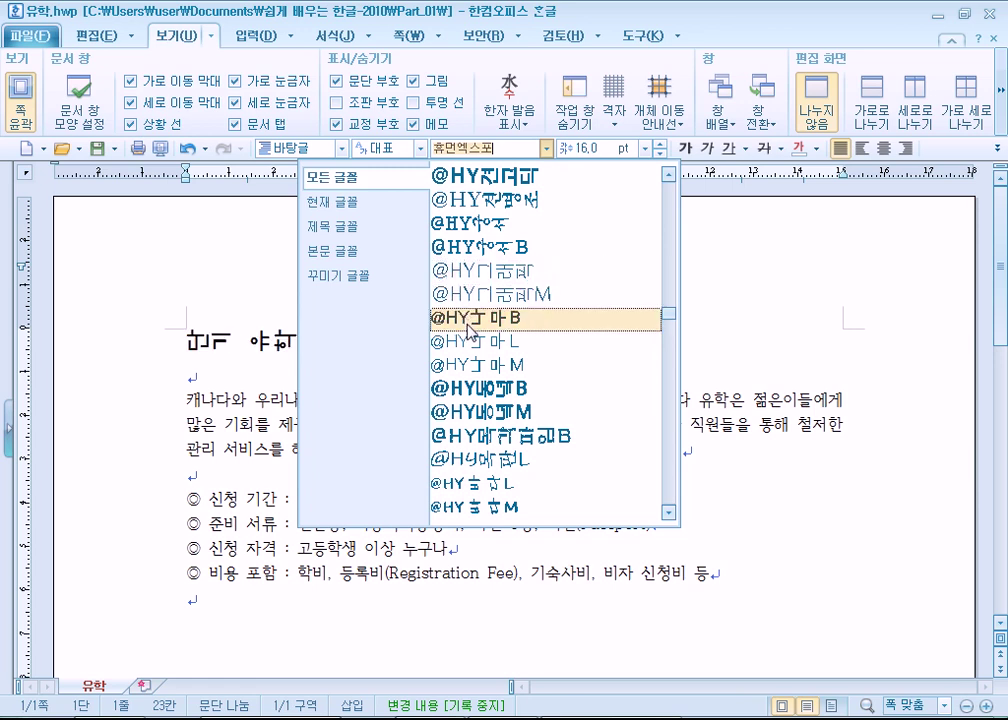
pyautogui.click(193, 408)
pyautogui.hotkey('ctrl', 'a')
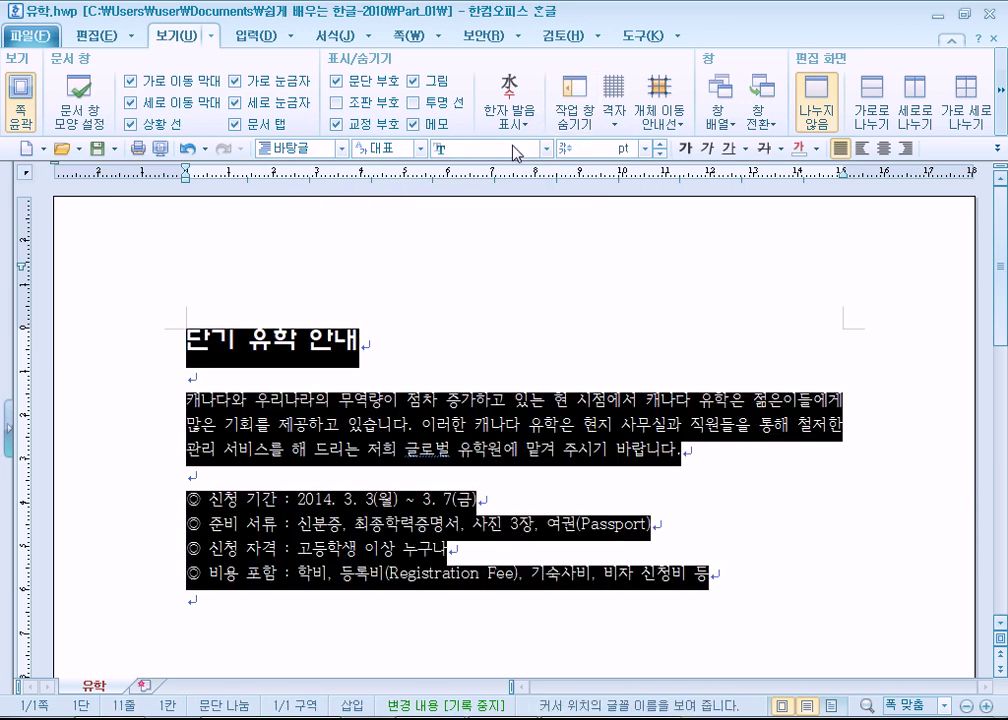
pyautogui.click(545, 148)
pyautogui.moveTo(668, 180); pyautogui.dragTo(680, 343)
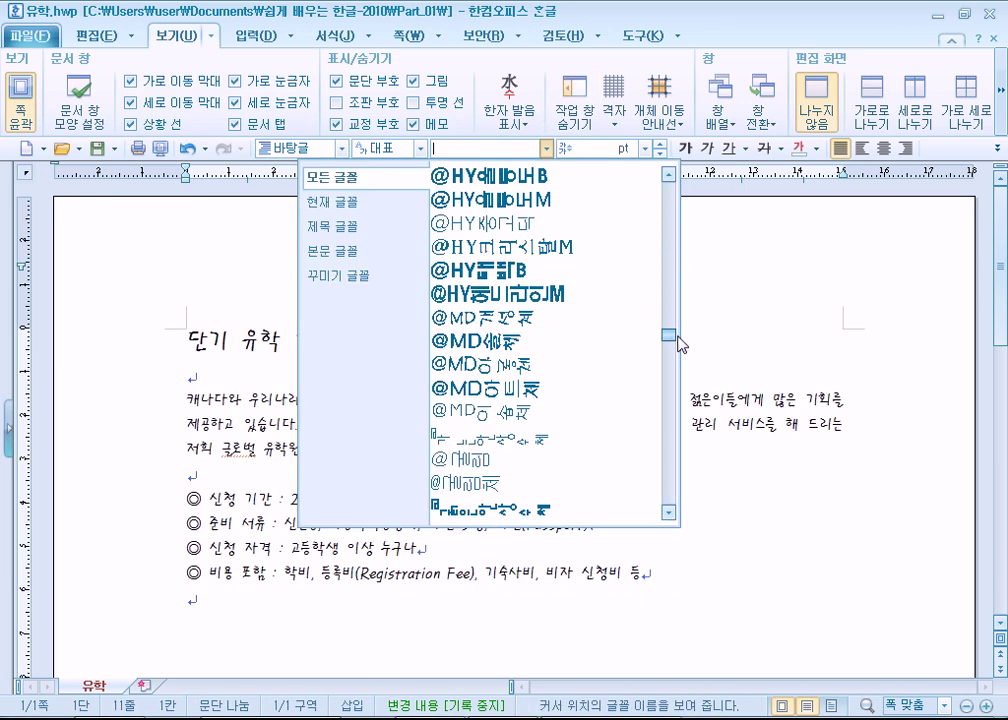
pyautogui.click(529, 293)
pyautogui.click(549, 524)
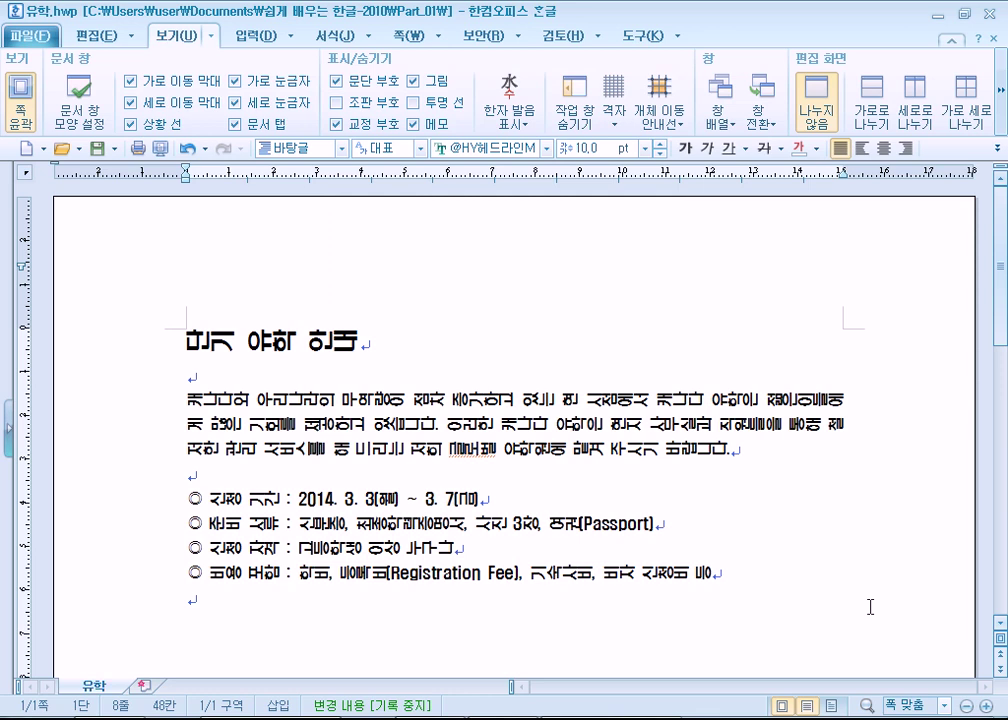
pyautogui.moveTo(298, 500); pyautogui.dragTo(186, 500)
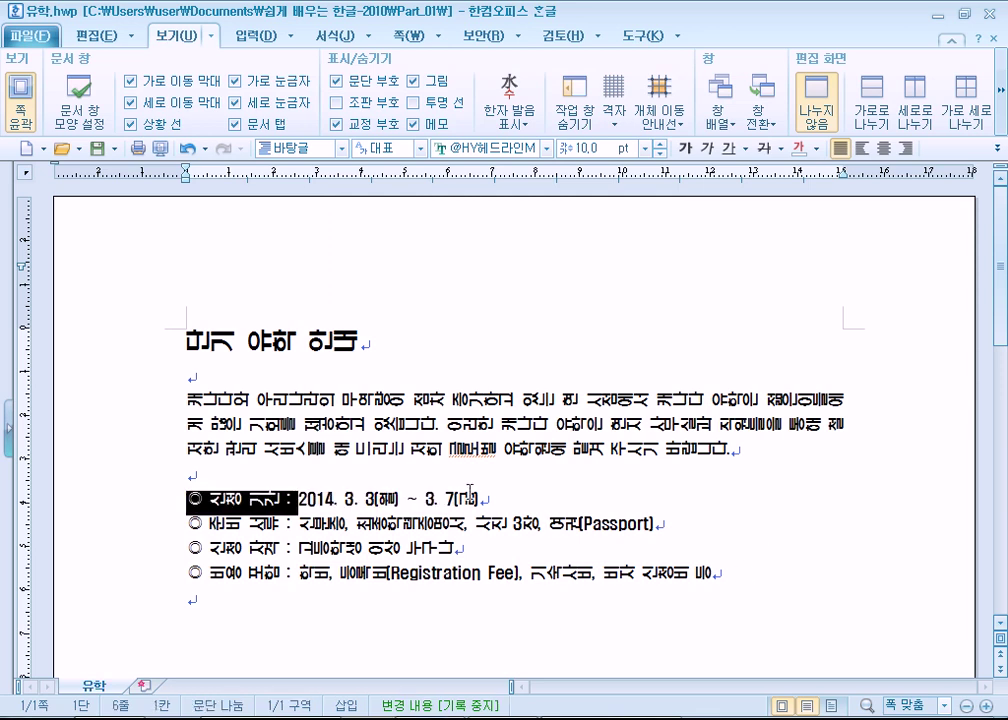
pyautogui.click(302, 481)
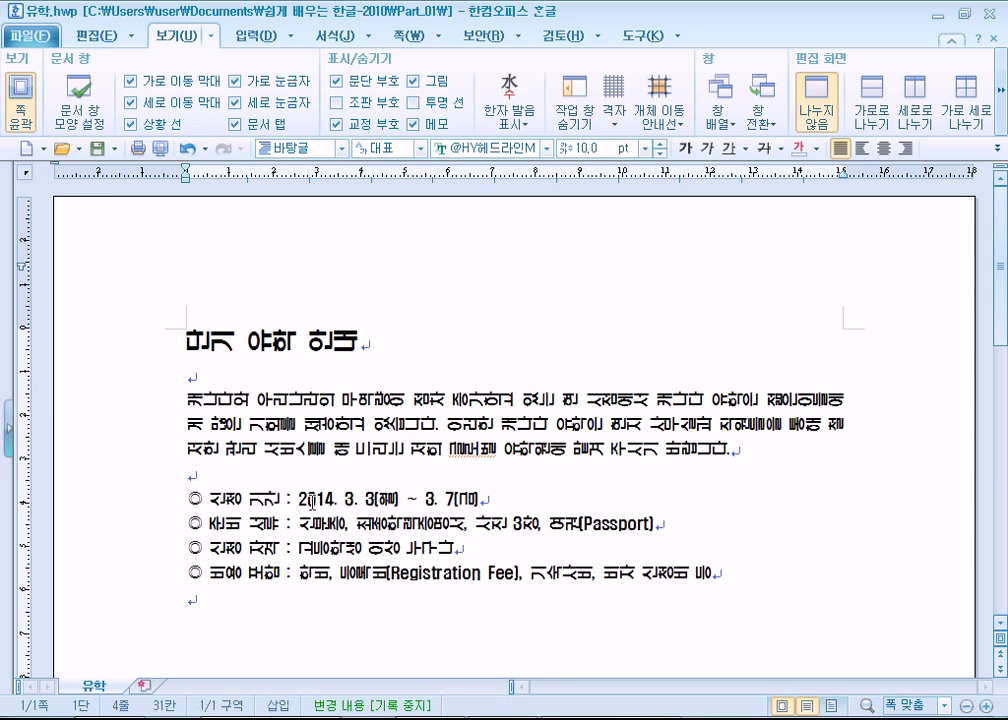
pyautogui.moveTo(313, 498); pyautogui.dragTo(367, 492)
pyautogui.click(368, 496)
pyautogui.moveTo(160, 340); pyautogui.dragTo(768, 586)
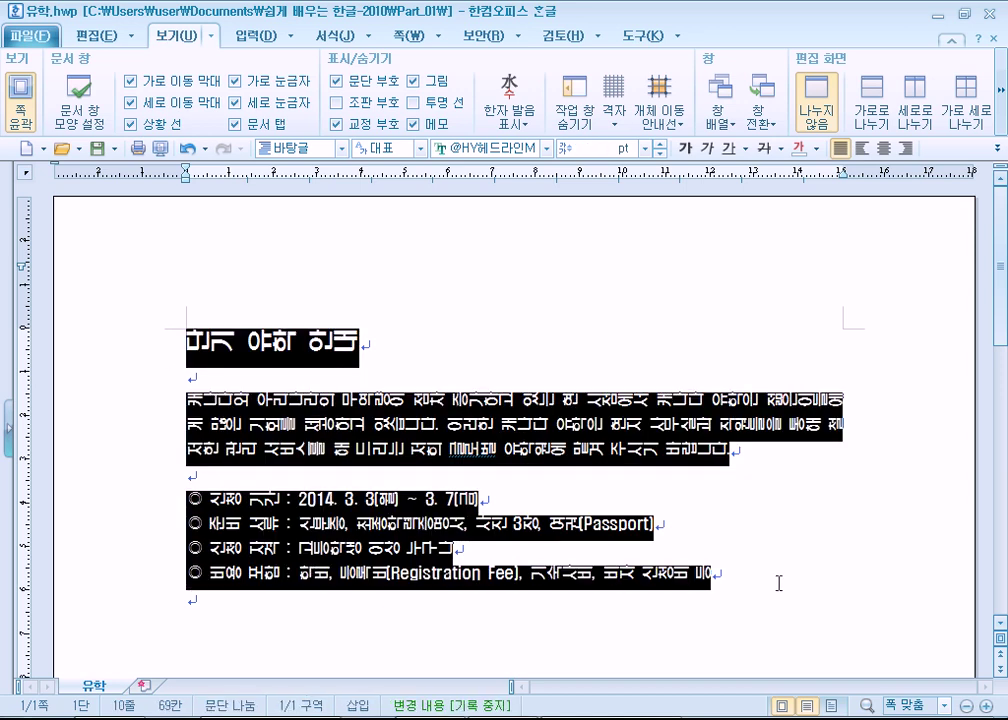
pyautogui.click(186, 602)
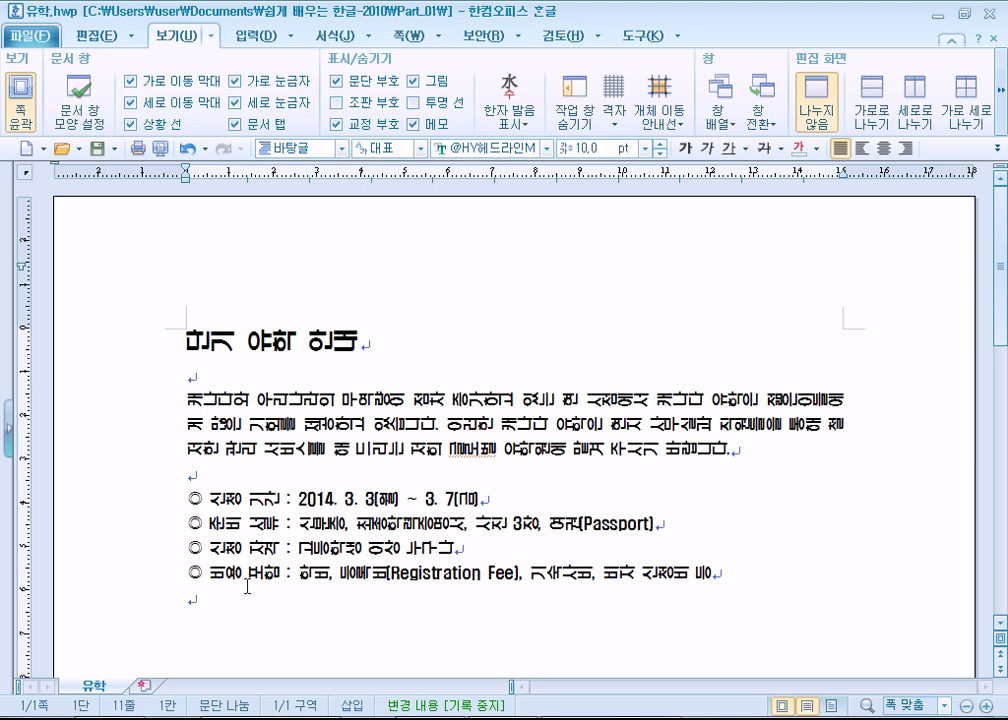
# - Set the font of all text, from the title to the last ◎ item, to 맑은 고딕 and clear the selection
pyautogui.moveTo(169, 343); pyautogui.dragTo(715, 577)
pyautogui.click(546, 148)
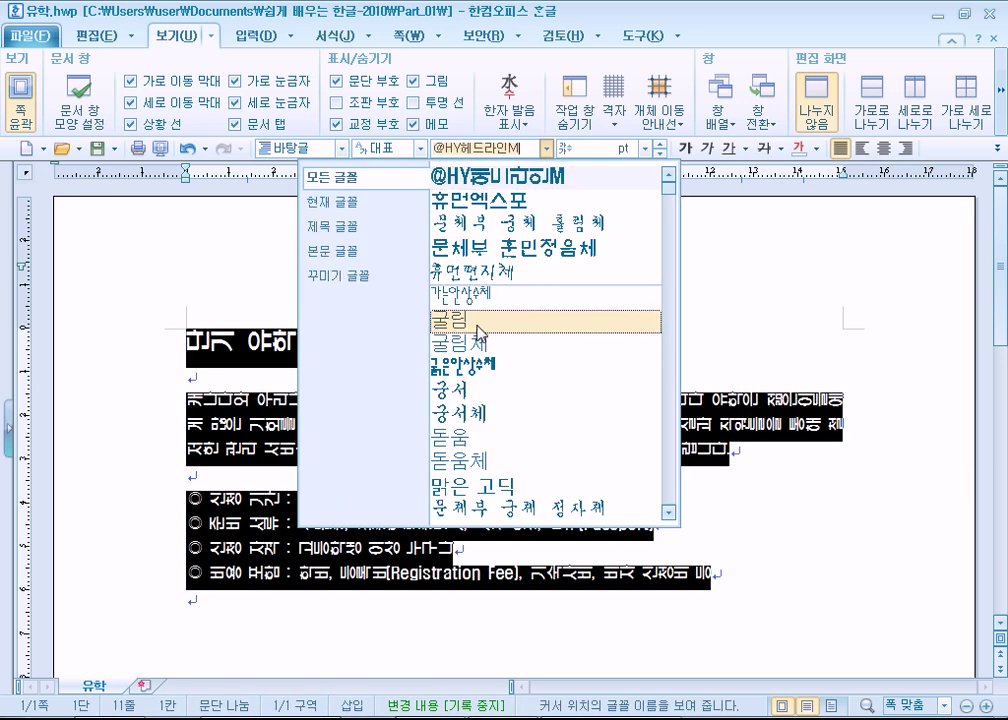
pyautogui.click(499, 503)
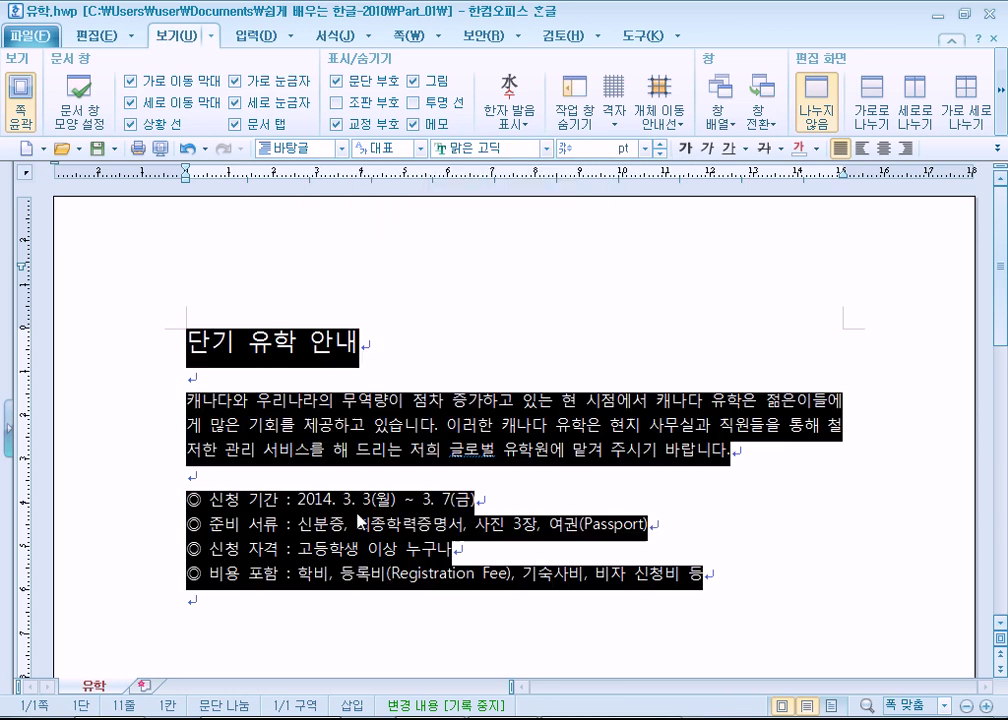
pyautogui.click(348, 483)
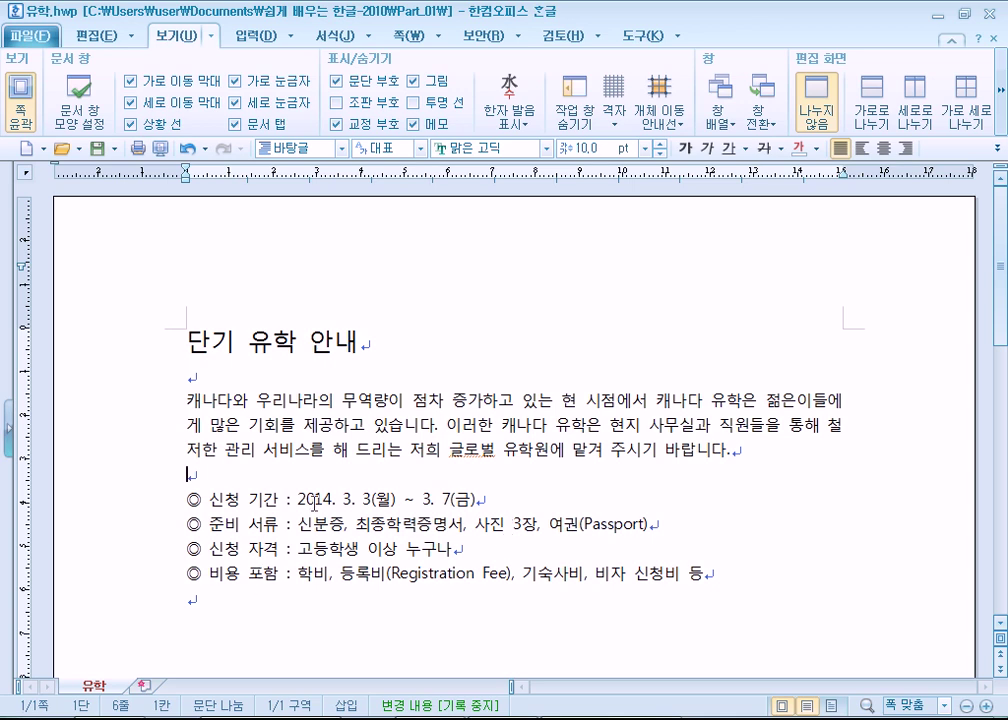
# - Select the dates 2014. 3. 3(월) ~ 3. 7(금) in the 신청 기간 line
pyautogui.moveTo(296, 498); pyautogui.dragTo(474, 498)
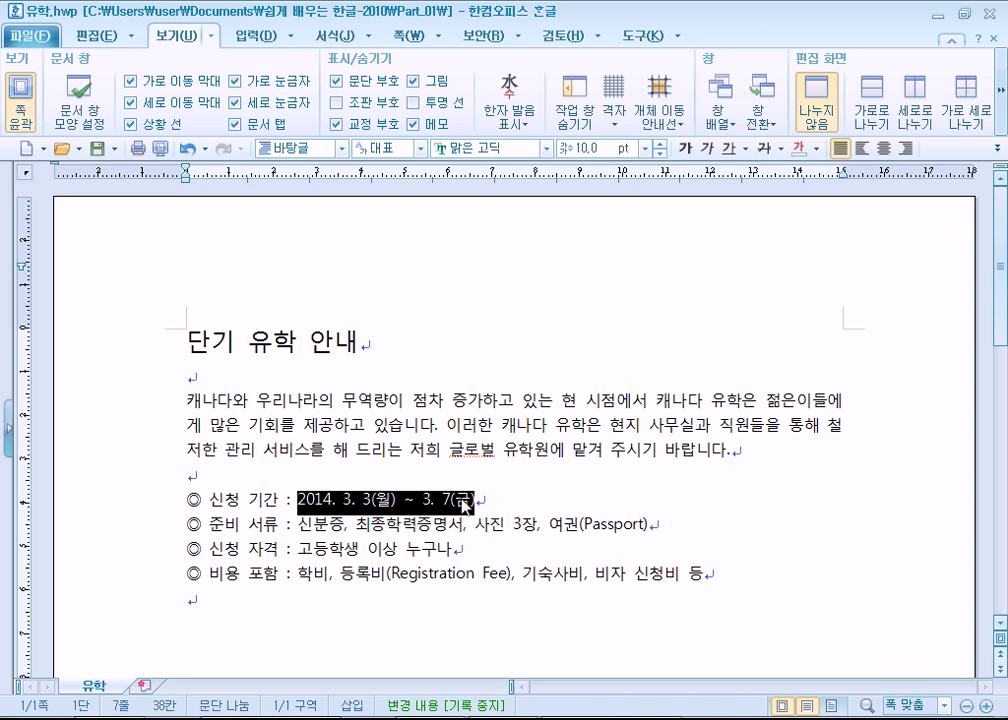
pyautogui.click(384, 342)
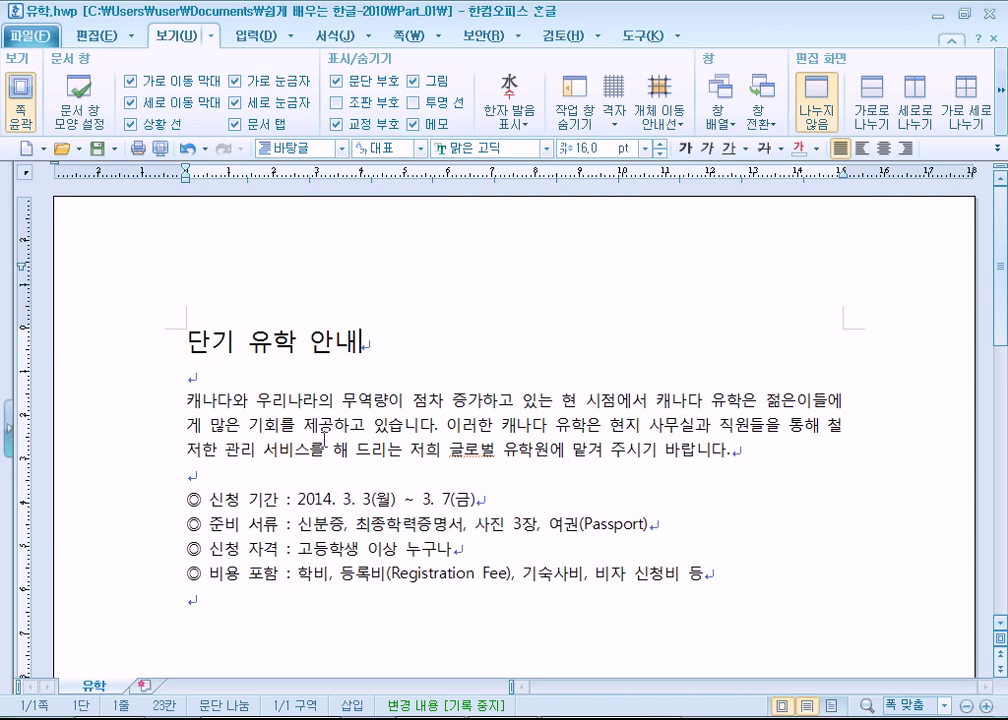
pyautogui.moveTo(306, 499); pyautogui.dragTo(508, 505)
pyautogui.moveTo(298, 499); pyautogui.dragTo(493, 497)
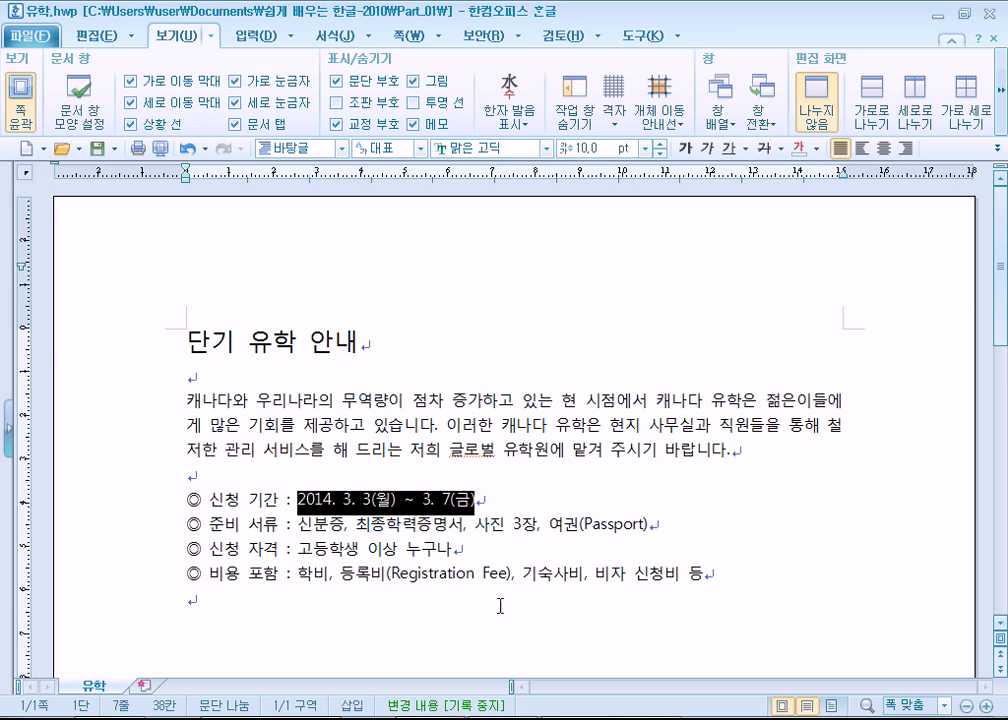
# - Switch to the Notepad notes and add the line "Ctrl + A : 전체선택" below the existing text
pyautogui.hotkey('alt', 'Tab')
pyautogui.click(288, 405)
pyautogui.write('ㅊ')
pyautogui.press('BackSpace')
pyautogui.write('Ctrl')
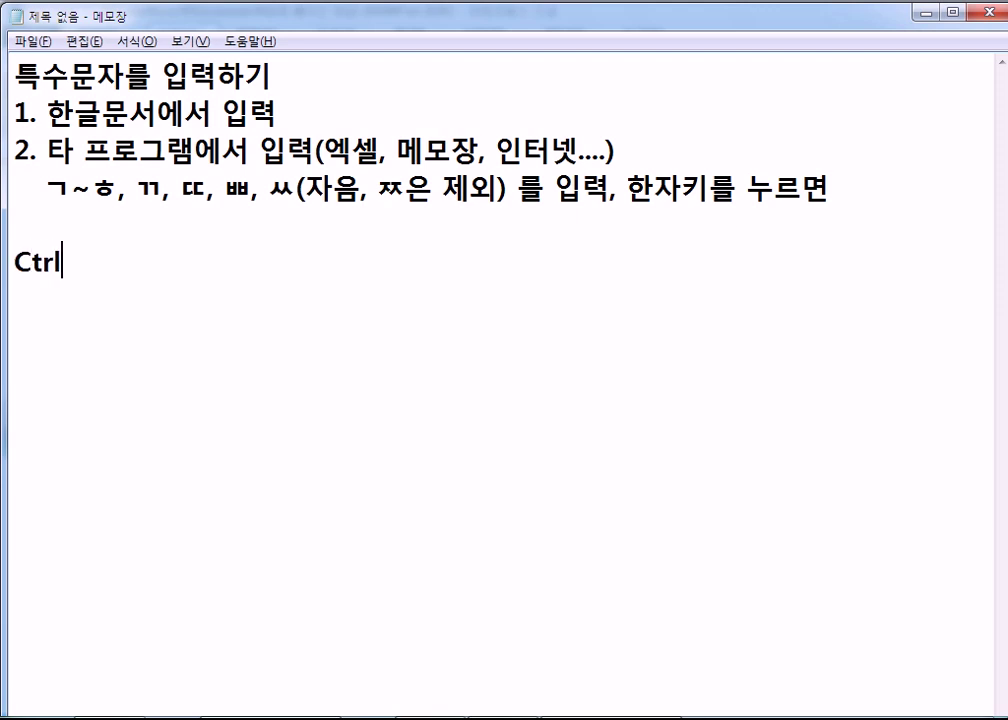
pyautogui.write(' + A :')
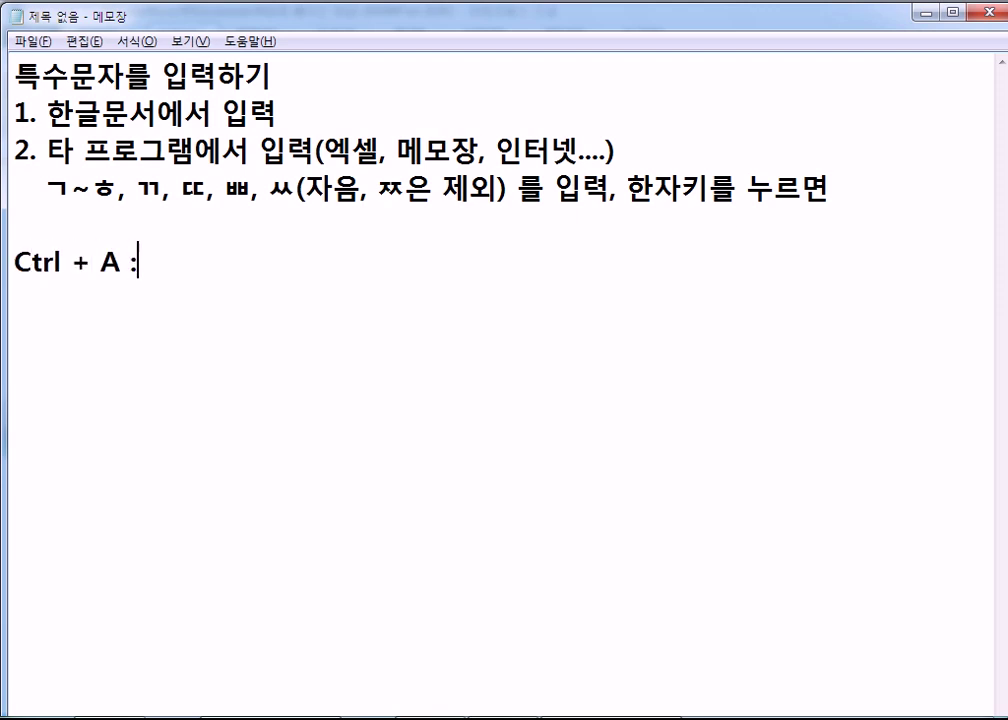
pyautogui.write(' 전체선택')
# - Add the line "Ctrl + B : 굵게" to the shortcut notes
pyautogui.press('Return')
pyautogui.write('Ctrl ')
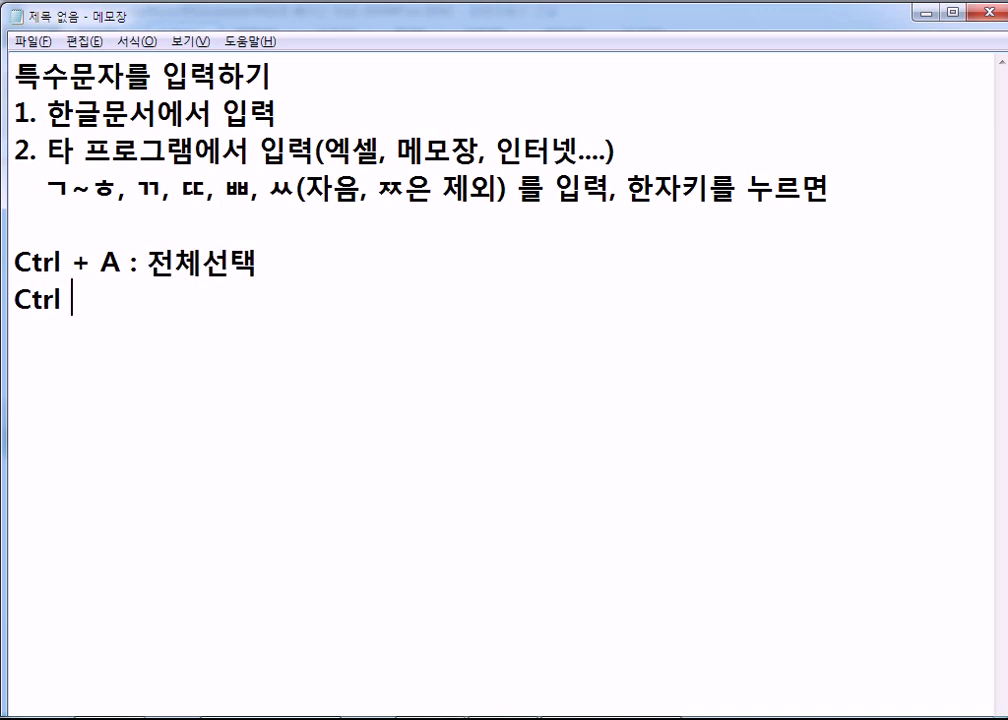
pyautogui.write('+ B L')
pyautogui.press('BackSpace')
pyautogui.write(': 굵게')
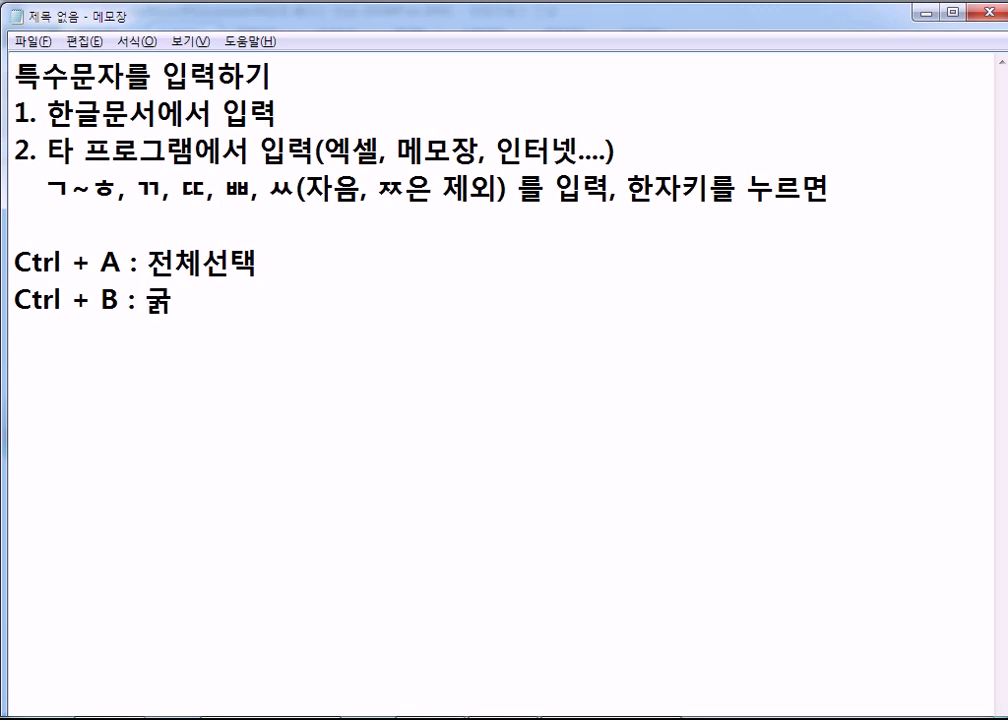
# - Add the lines "Ctrl + C : 복사" and "Ctrl + X : 잘라내기(오려두기)" below the Ctrl + B note
pyautogui.press('Return')
pyautogui.write('Ctrl + C : 복사')
pyautogui.press('Return')
pyautogui.write('Ctrl + X : 잘랜ㅐ')
pyautogui.press('BackSpace')
pyautogui.press('BackSpace')
pyautogui.press('BackSpace')
pyautogui.write('라내기(오려두기)')
# - Add the line "Ctrl + V : 붙이기" at the end of the shortcut notes
pyautogui.press('Return')
pyautogui.write('Ctrl + ')
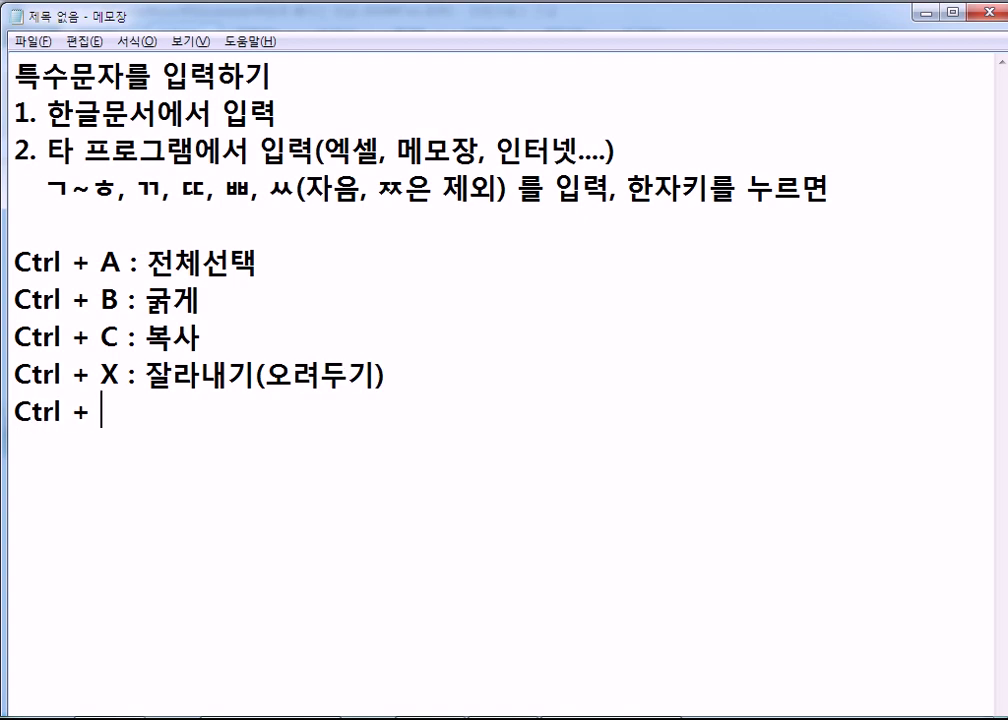
pyautogui.write('V : ㅂ붙이기')
# - Insert the line "Ctrl + I : 기울게(이태릭)" between the Ctrl + B and Ctrl + C notes
pyautogui.press('Up')
pyautogui.press('Up')
pyautogui.press('Up')
pyautogui.press('Return')
pyautogui.write('Ctlr+')
pyautogui.press('Left')
pyautogui.press('Left')
pyautogui.press('Left')
pyautogui.press('Delete')
pyautogui.press('Right')
pyautogui.write('l')
pyautogui.press('Right')
pyautogui.press('Left')
pyautogui.press('Left')
pyautogui.press('Right')
pyautogui.press('Right')
pyautogui.write('I : 기')
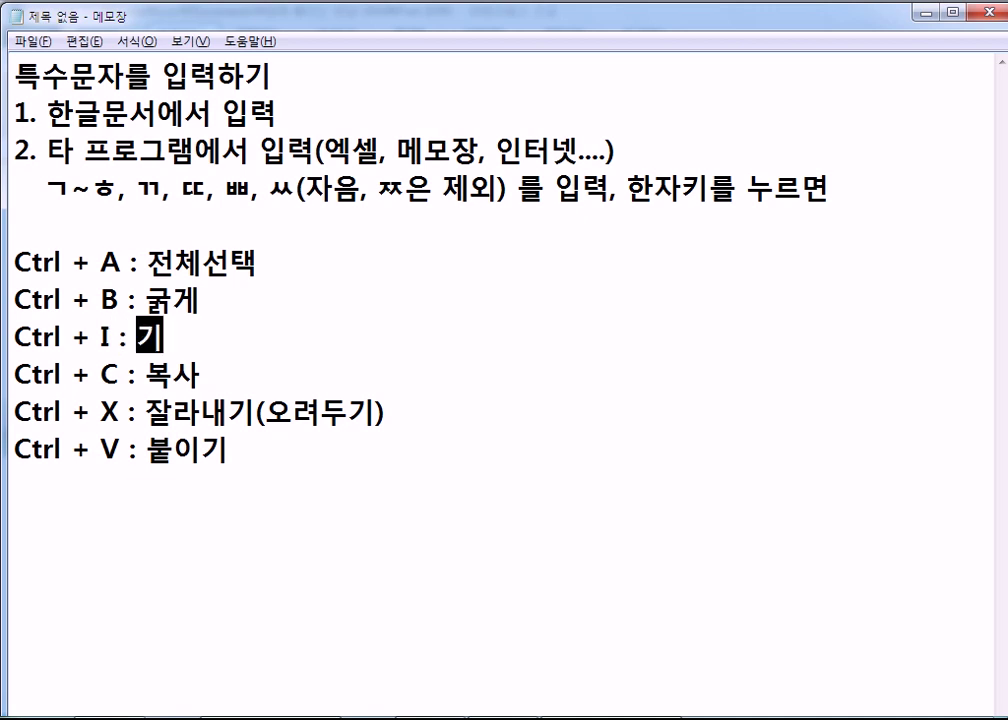
pyautogui.write('울게(이')
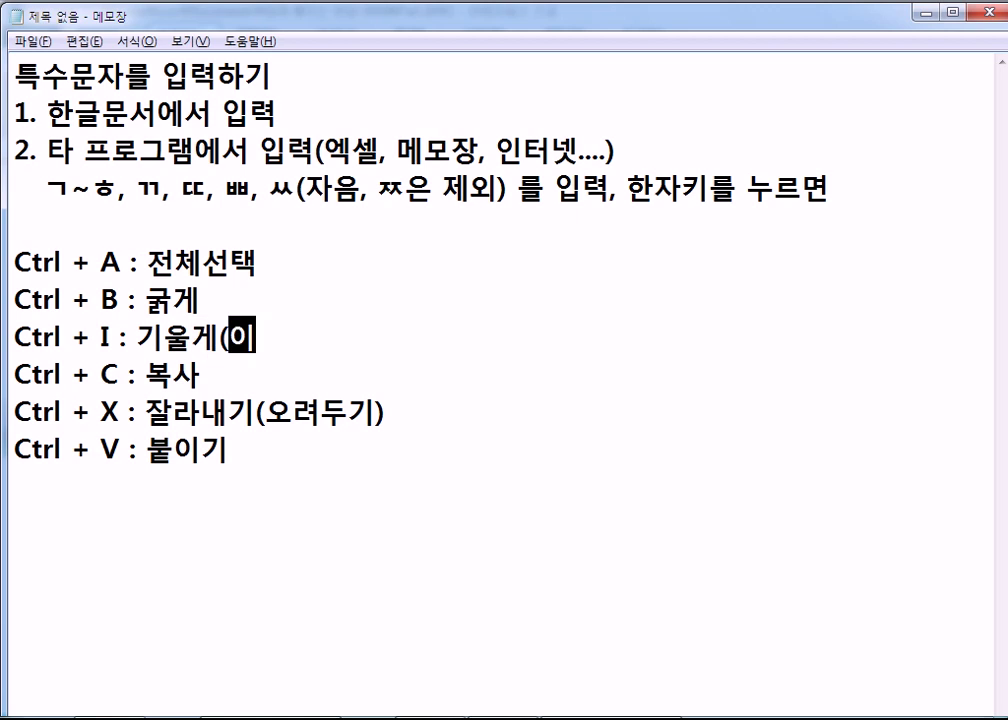
pyautogui.write('택릭)')
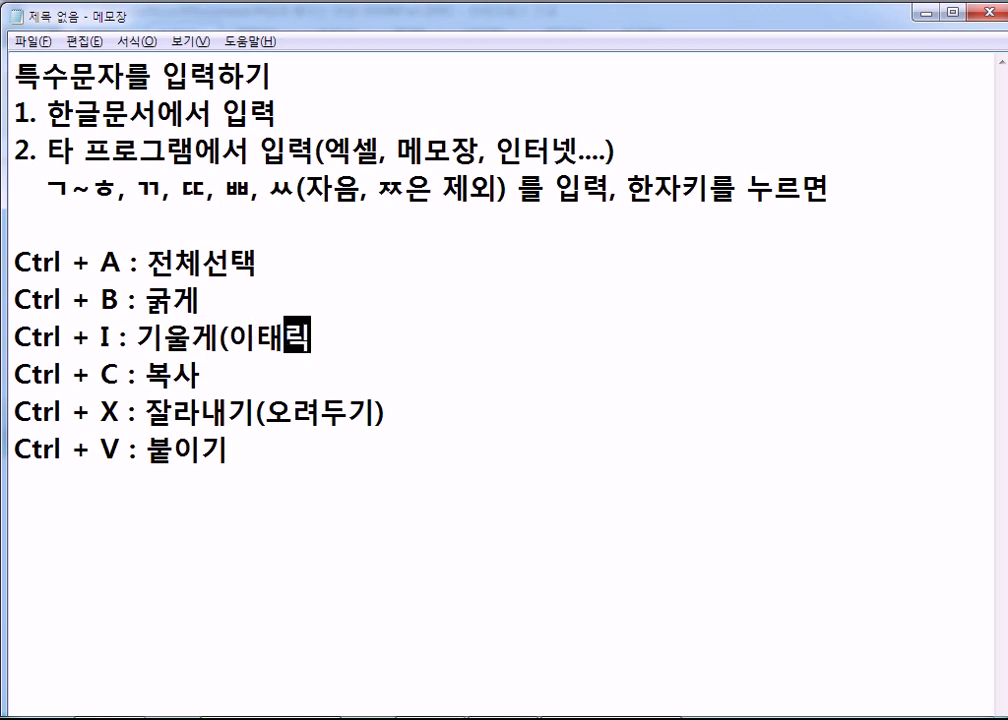
# - Begin a new note with "Ctrl + U" below the Ctrl + I line
pyautogui.press('Return')
pyautogui.write('Ctrl + U')
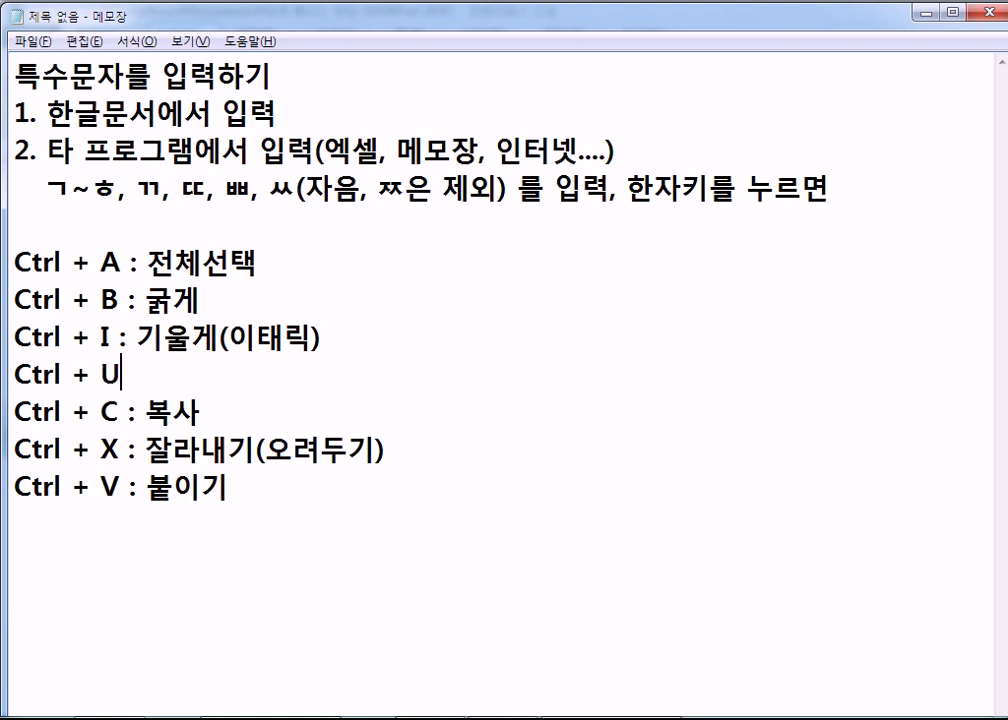
# - Complete the Ctrl + U line of the shortcut notes with the description " : 밑줄"
pyautogui.write(' : ㅂ')
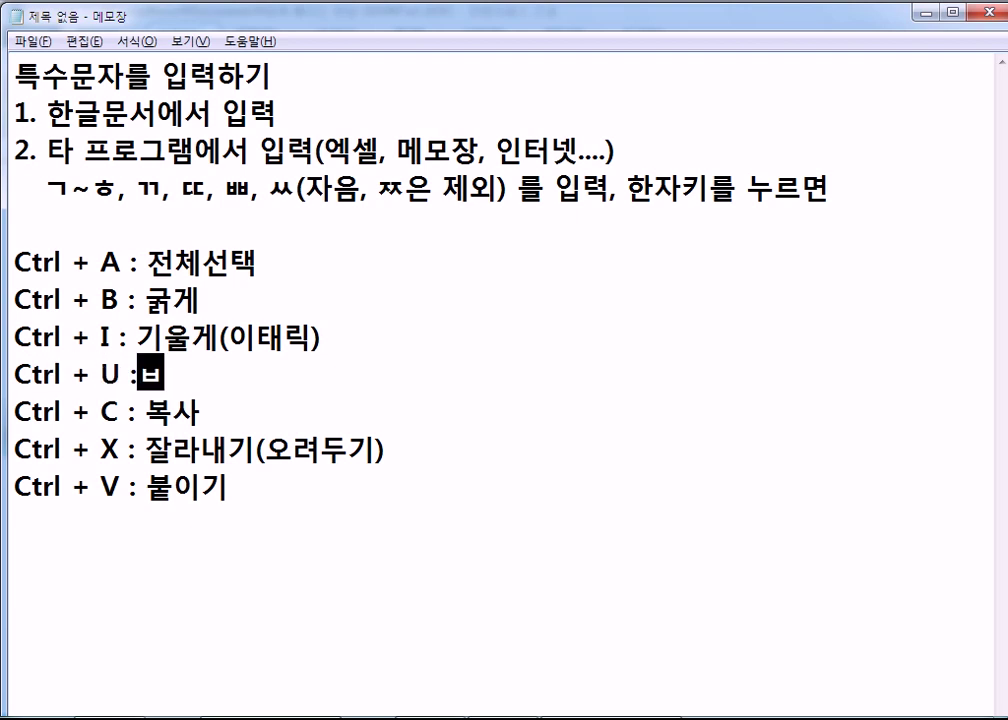
pyautogui.press('BackSpace')
pyautogui.press('BackSpace')
pyautogui.write('비')
pyautogui.press('BackSpace')
pyautogui.press('BackSpace')
pyautogui.write('밑줄')
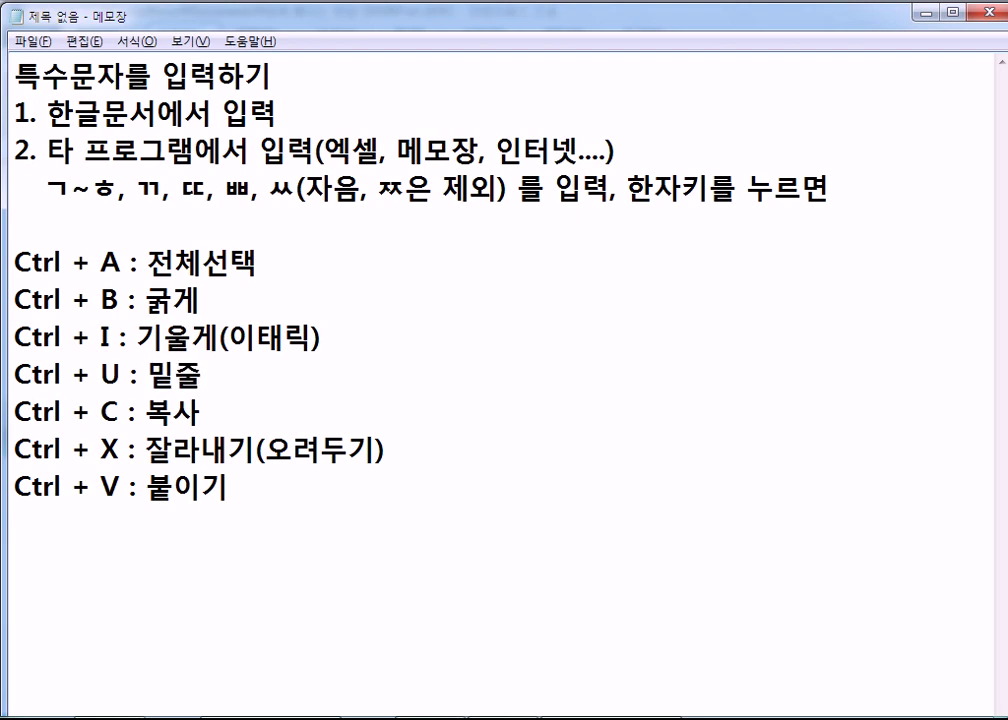
# - Add the line "Ctrl + Z : 실행 취소" at the end of the shortcut list
pyautogui.press('Down')
pyautogui.press('Down')
pyautogui.press('Down')
pyautogui.press('Down')
pyautogui.press('Down')
pyautogui.press('Up')
pyautogui.write('Xtlr')
pyautogui.press('Home')
pyautogui.press('Delete')
pyautogui.write('C')
pyautogui.press('End')
pyautogui.press('BackSpace')
pyautogui.write('\\')
pyautogui.press('BackSpace')
pyautogui.press('BackSpace')
pyautogui.write('lr +')
pyautogui.press('Left')
pyautogui.press('Left')
pyautogui.press('Left')
pyautogui.press('Left')
pyautogui.press('Left')
pyautogui.press('Delete')
pyautogui.press('Right')
pyautogui.write('l')
pyautogui.press('End')
pyautogui.write('Z : 실행 취소')
pyautogui.press('Return')
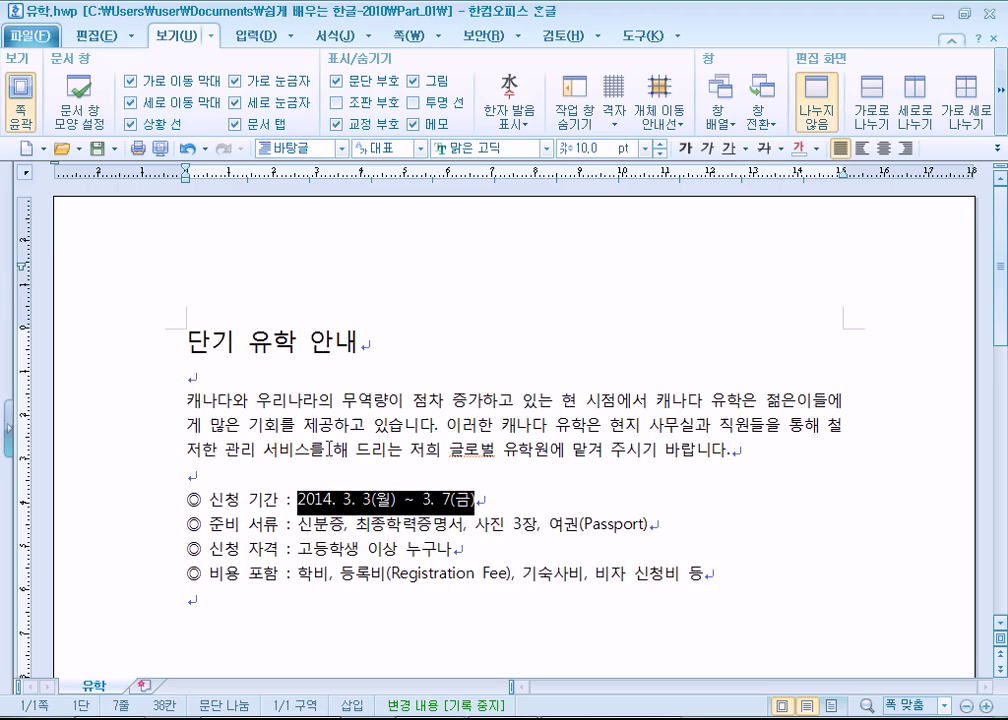
# - In 유학.hwp in Hangul, try bold, italic and underline on the 신청 기간 dates and reset them to plain text
pyautogui.moveTo(299, 499); pyautogui.dragTo(498, 513)
pyautogui.hotkey('alt', 'shift', 'i')
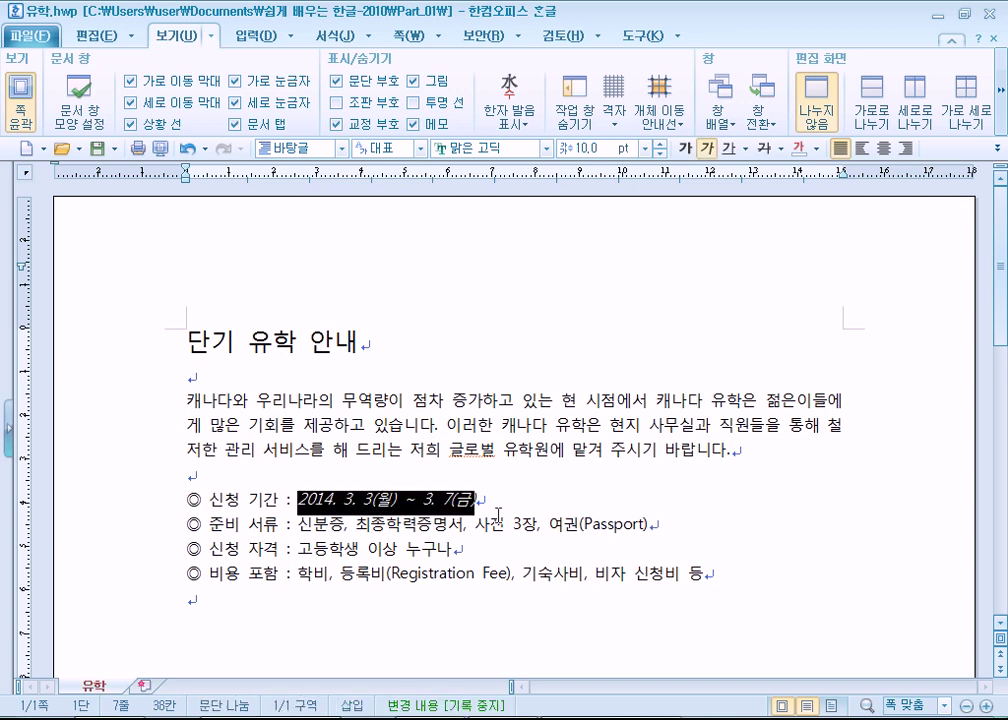
pyautogui.hotkey('alt', 'shift', 'i')
pyautogui.hotkey('alt', 'shift', 'u')
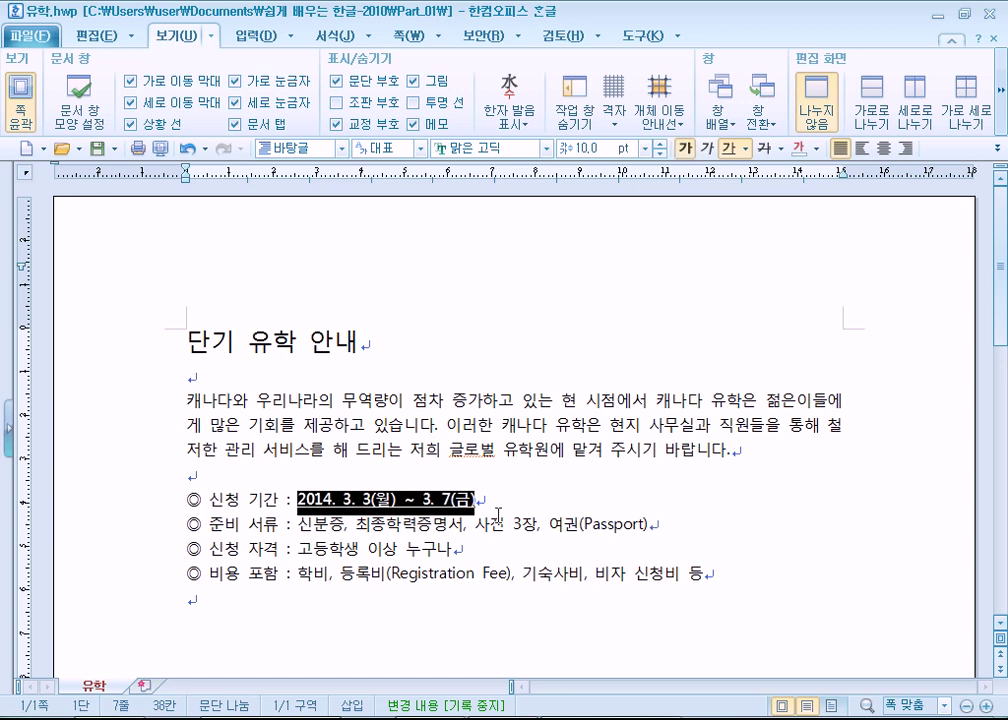
pyautogui.hotkey('alt', 'i')
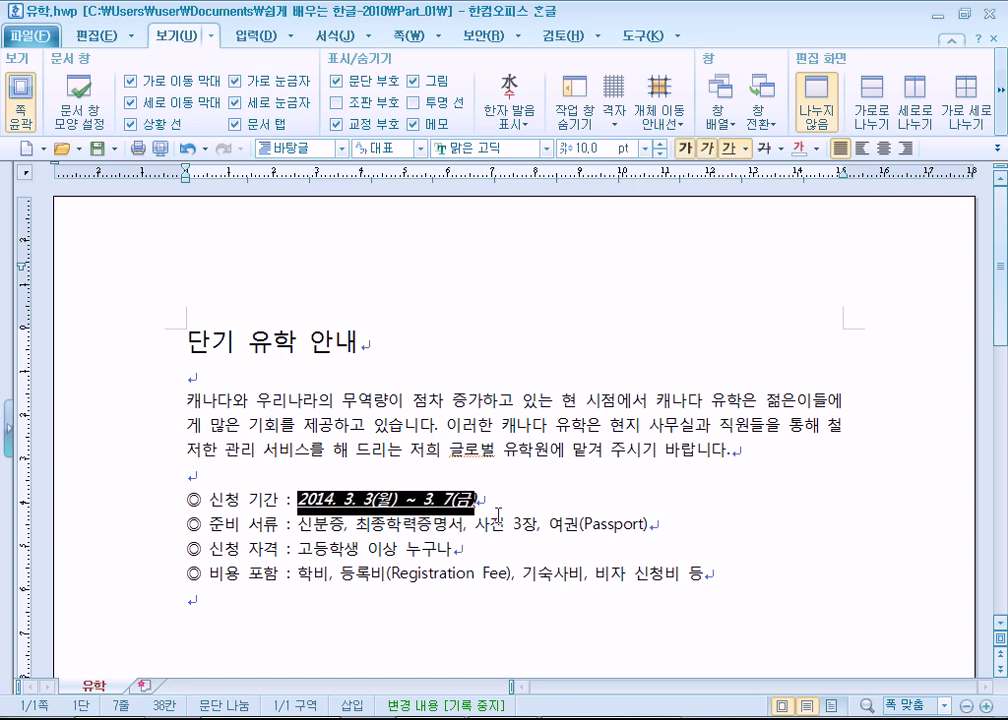
pyautogui.hotkey('alt', 'shift', 'c')
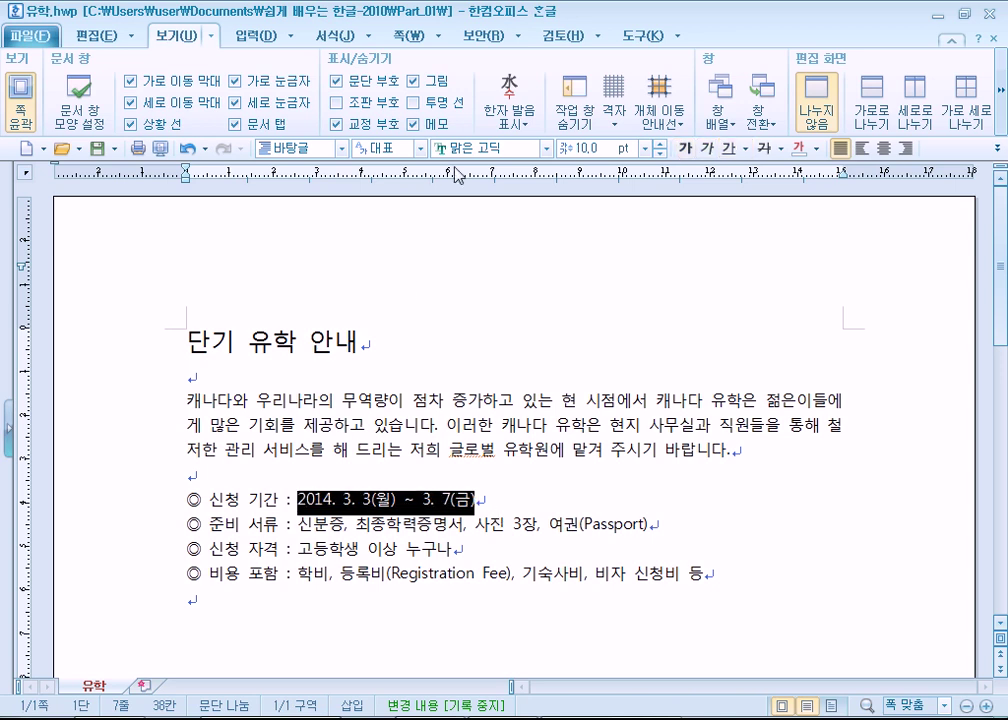
# - Apply bold and italic to the selected dates and clear the character formatting again
pyautogui.click(689, 150)
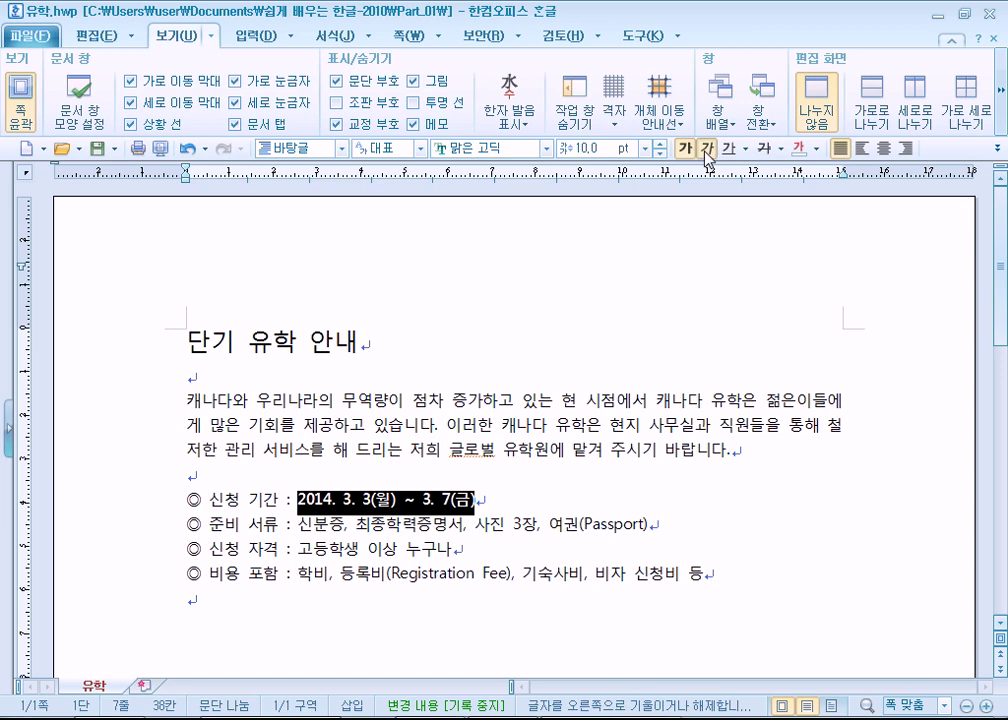
pyautogui.click(707, 150)
pyautogui.hotkey('alt', 'shift', 'c')
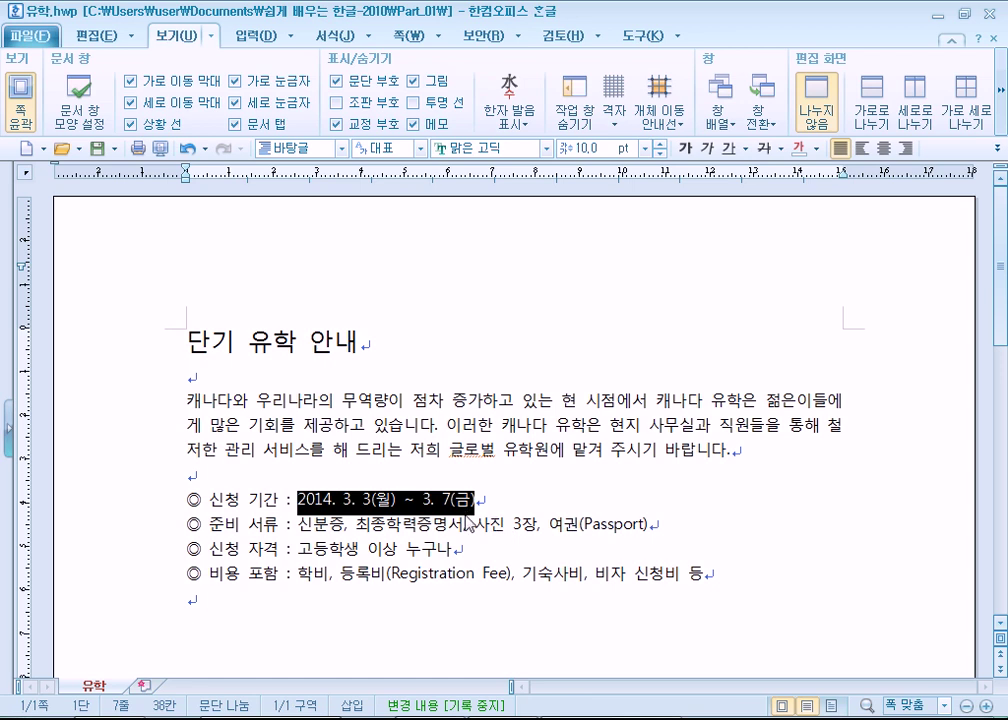
# - Copy the 신청 기간 dates onto the empty last line and delete the pasted copy
pyautogui.hotkey('ctrl', 'c')
pyautogui.click(214, 602)
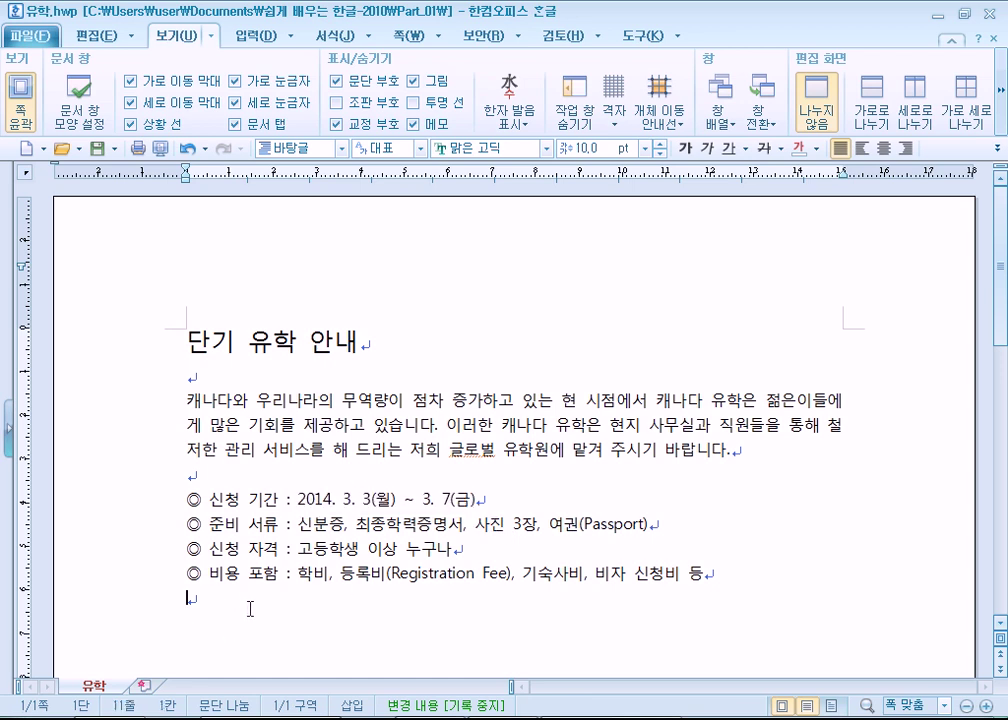
pyautogui.hotkey('ctrl', 'v')
pyautogui.moveTo(395, 600); pyautogui.dragTo(72, 603)
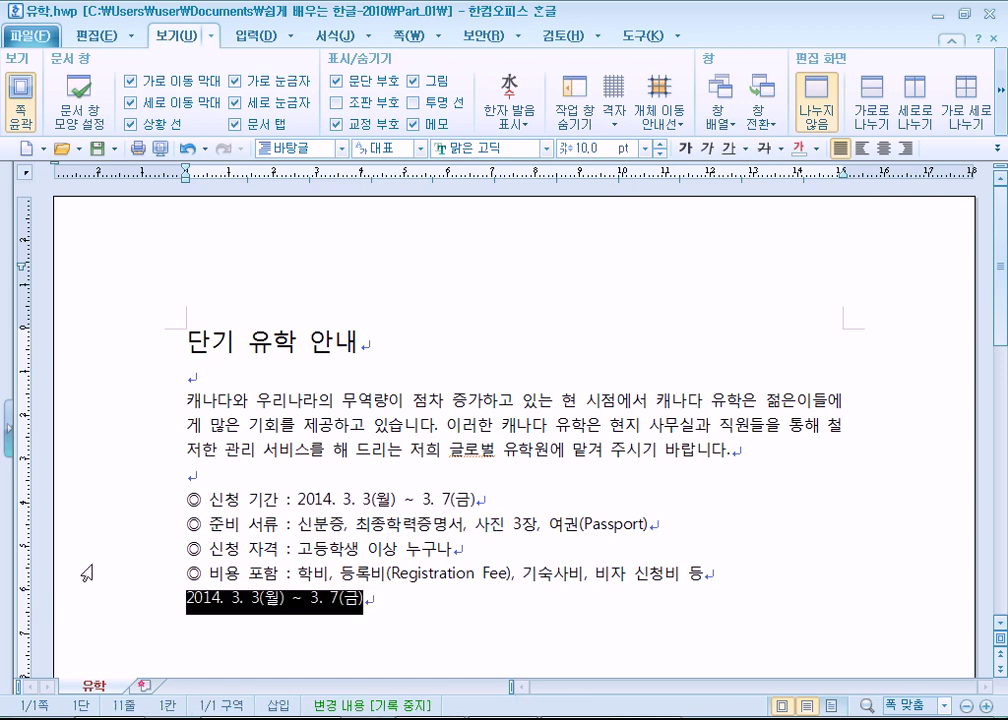
pyautogui.press('Delete')
# - Undo the deletion and the pasting of the dates on the last line
pyautogui.hotkey('ctrl', 'z')
pyautogui.hotkey('ctrl', 'z')
pyautogui.hotkey('ctrl', 'z')
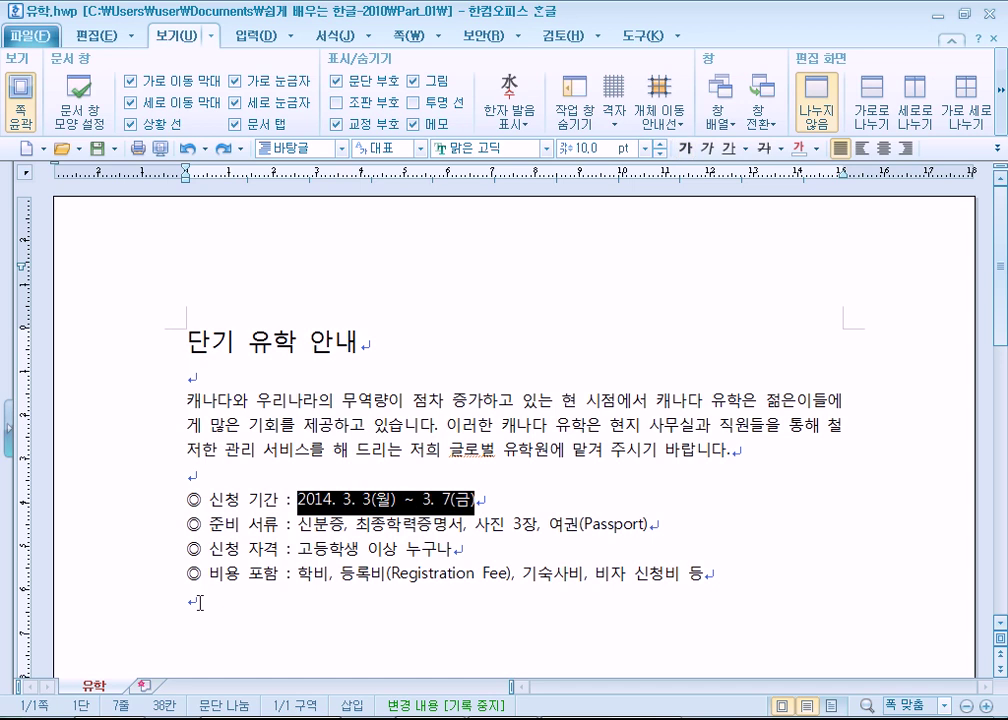
# - Try underlining the 신청 기간 dates, remove the underline and place the cursor on the empty last line
pyautogui.hotkey('ctrl', 'u')
pyautogui.hotkey('ctrl', 'b')
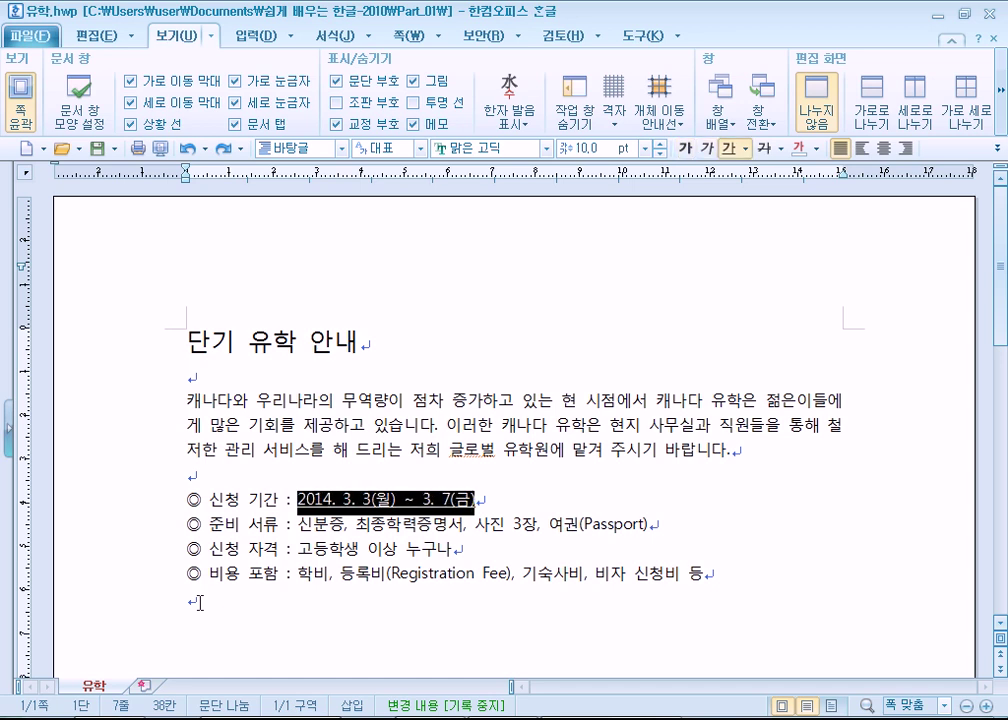
pyautogui.hotkey('ctrl', 'u')
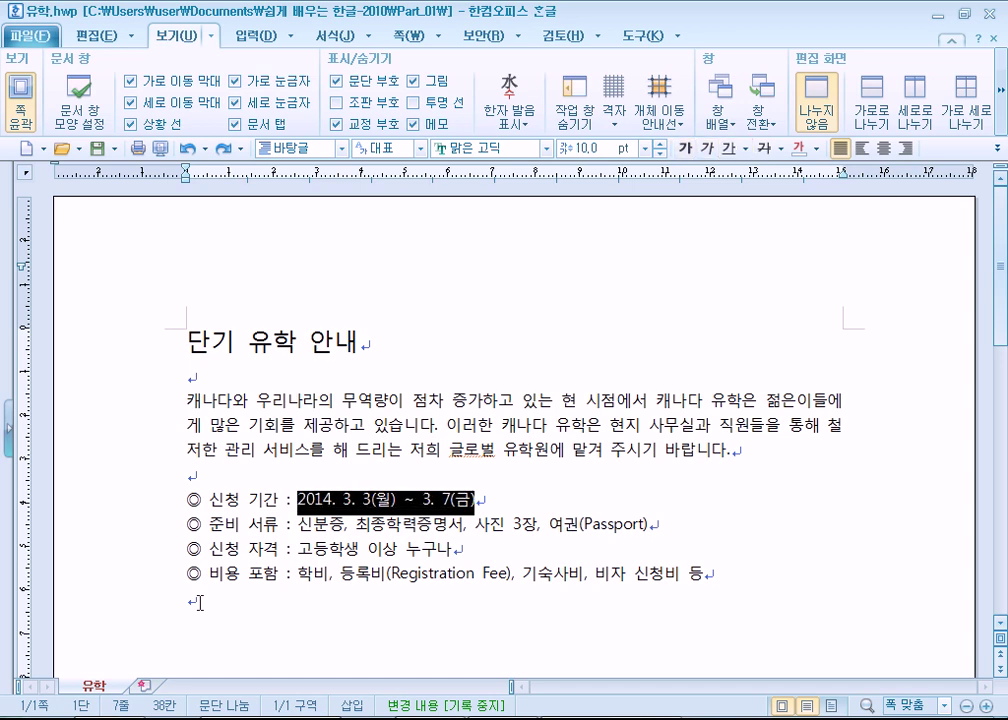
pyautogui.click(197, 603)
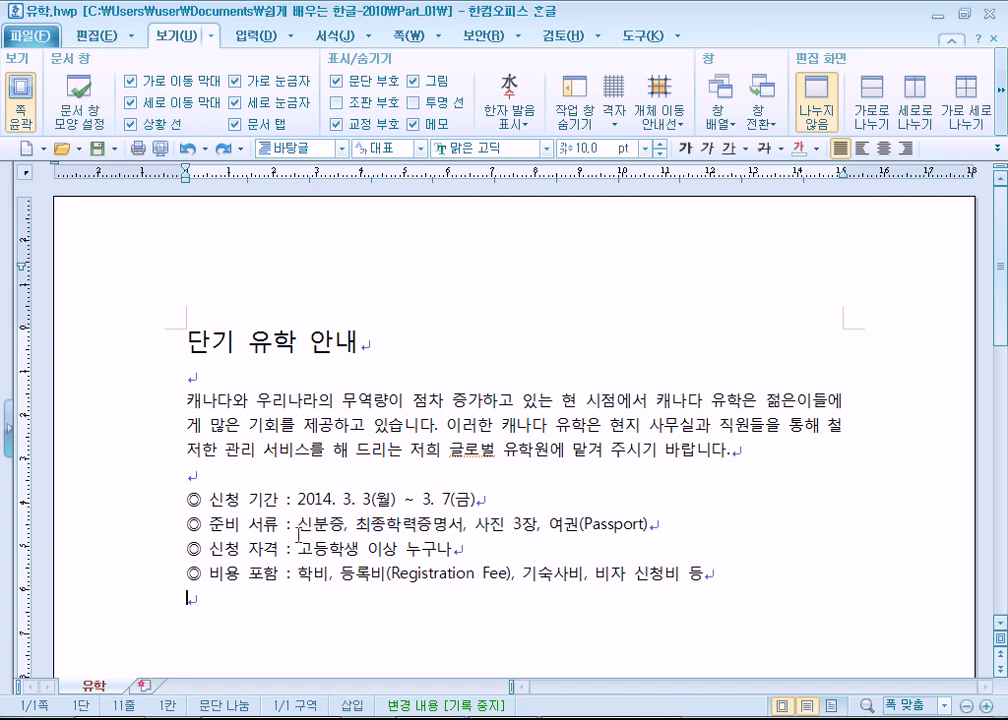
# - Select the whole 준비 서류 line and set its font color to white in the character shape settings
pyautogui.scroll(-3, 299, 532)
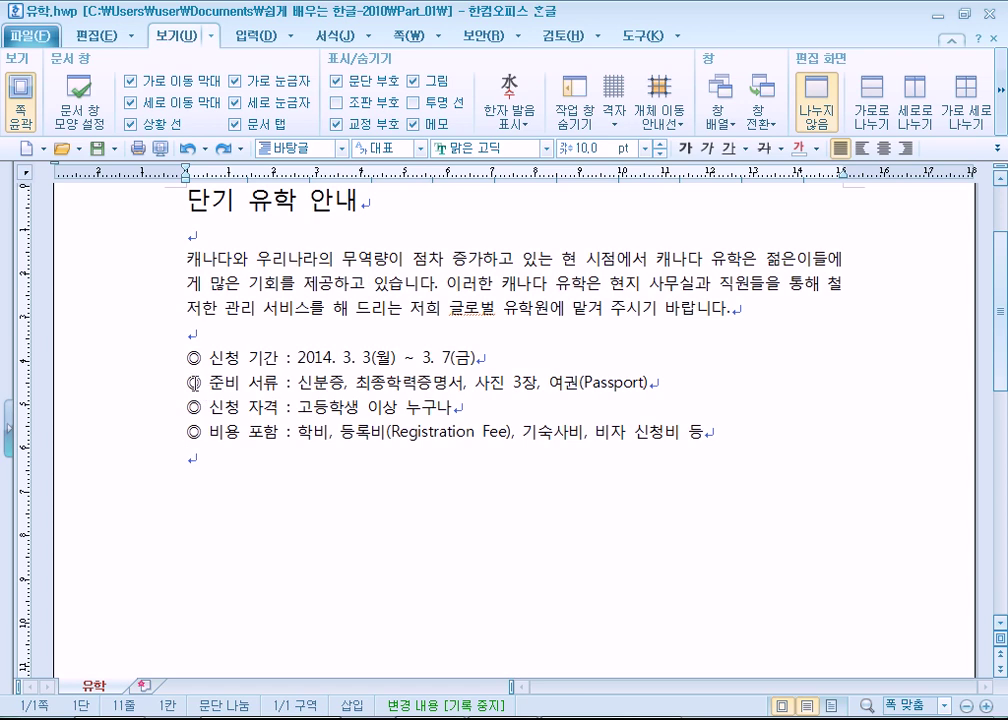
pyautogui.moveTo(188, 381); pyautogui.dragTo(668, 380)
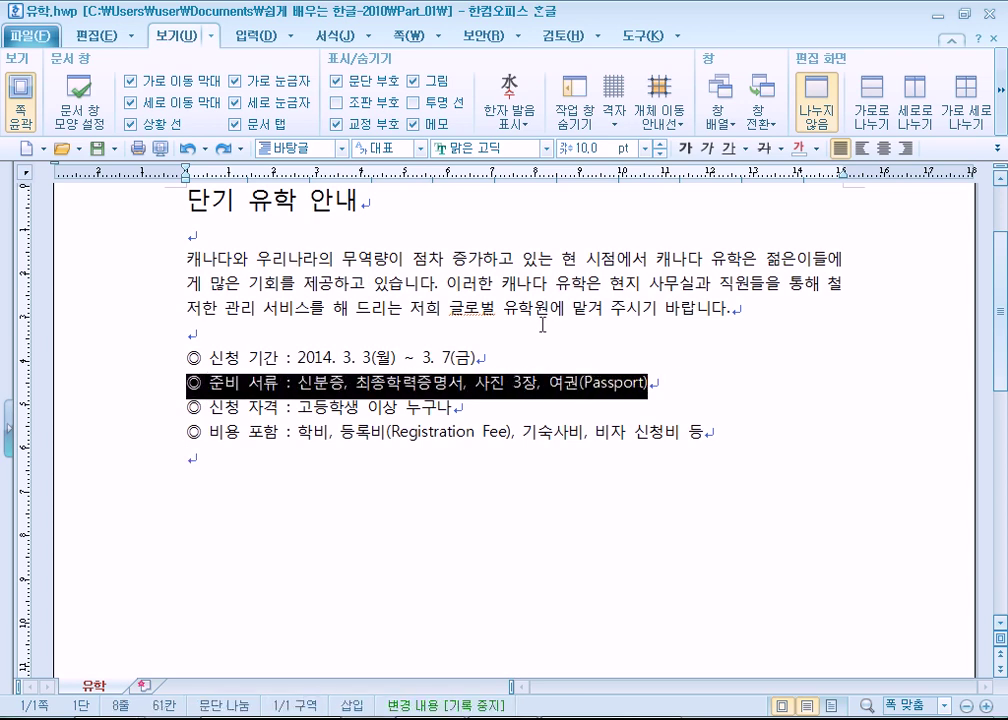
pyautogui.click(336, 37)
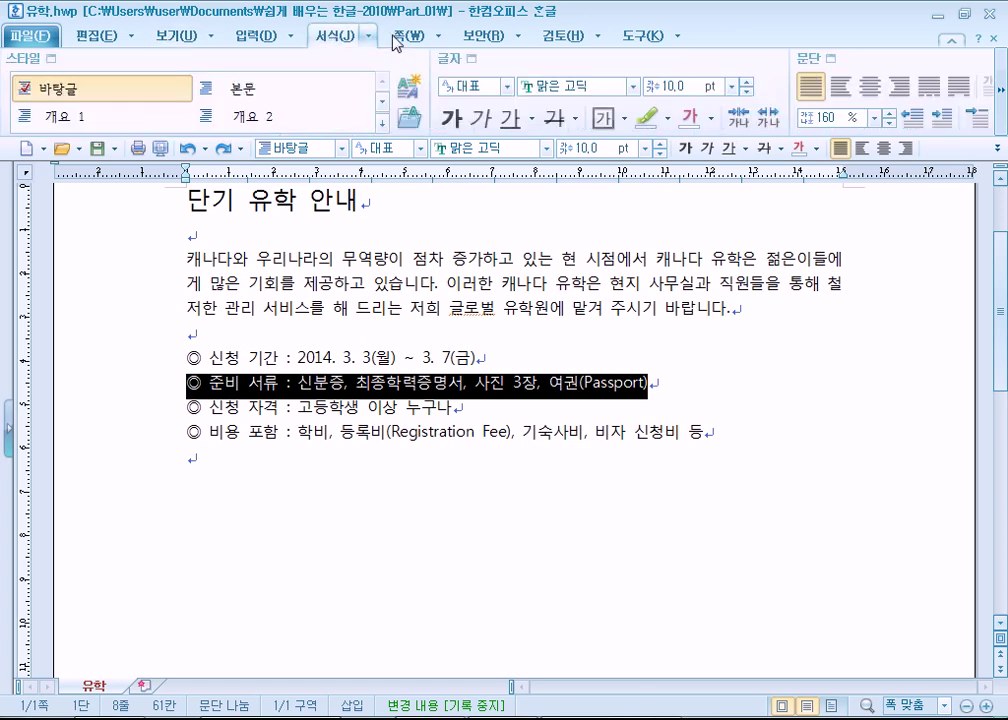
pyautogui.click(470, 60)
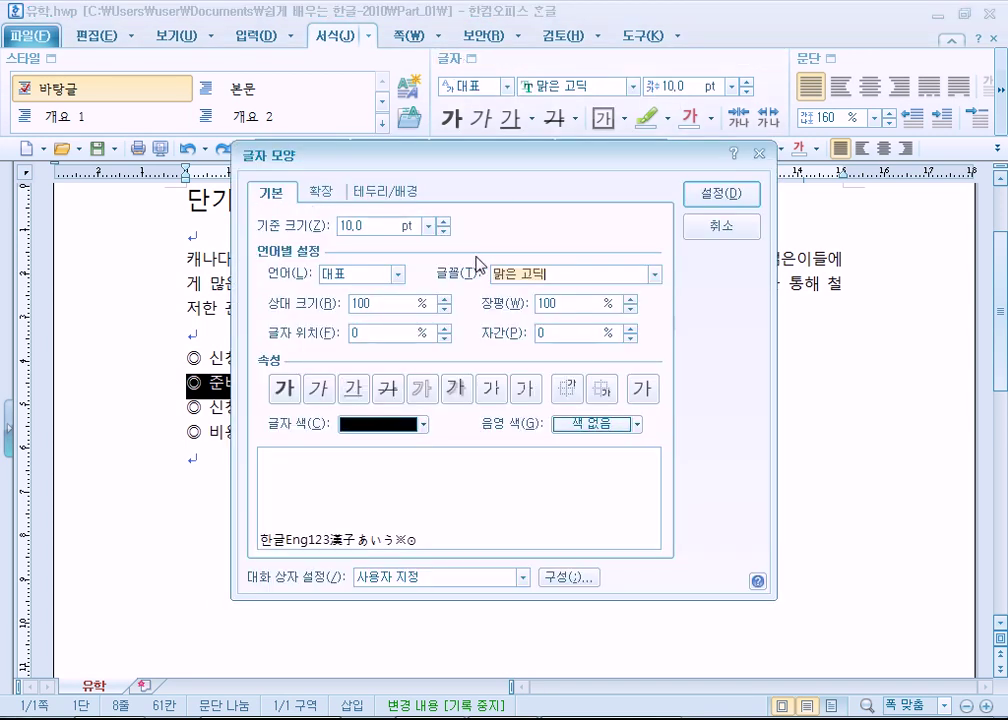
pyautogui.moveTo(445, 155); pyautogui.dragTo(495, 63)
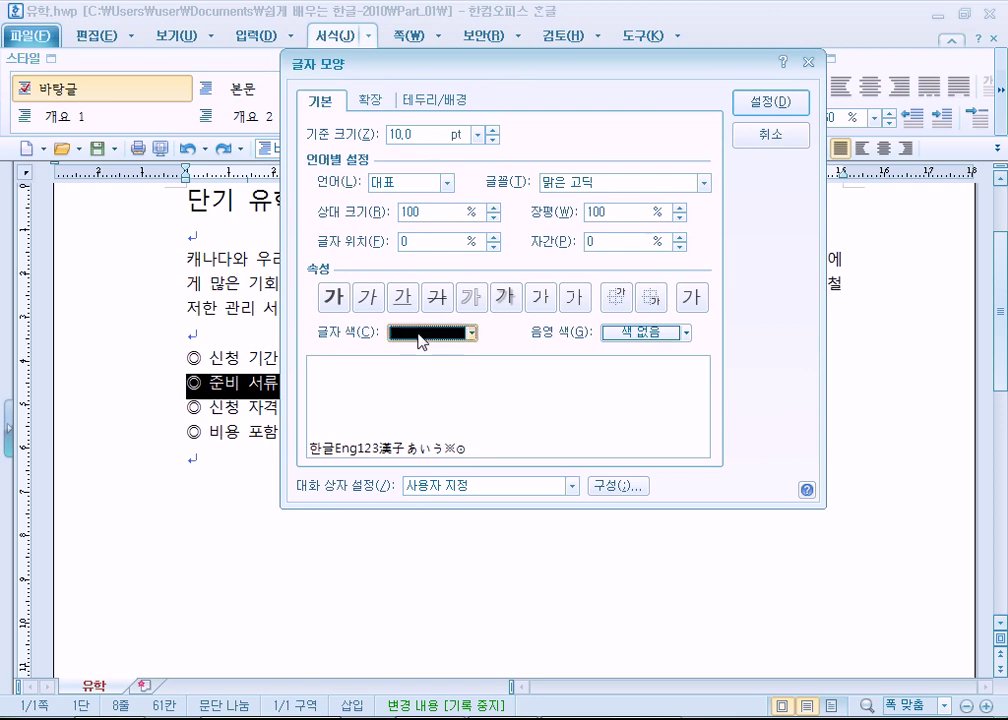
pyautogui.click(428, 334)
pyautogui.click(398, 386)
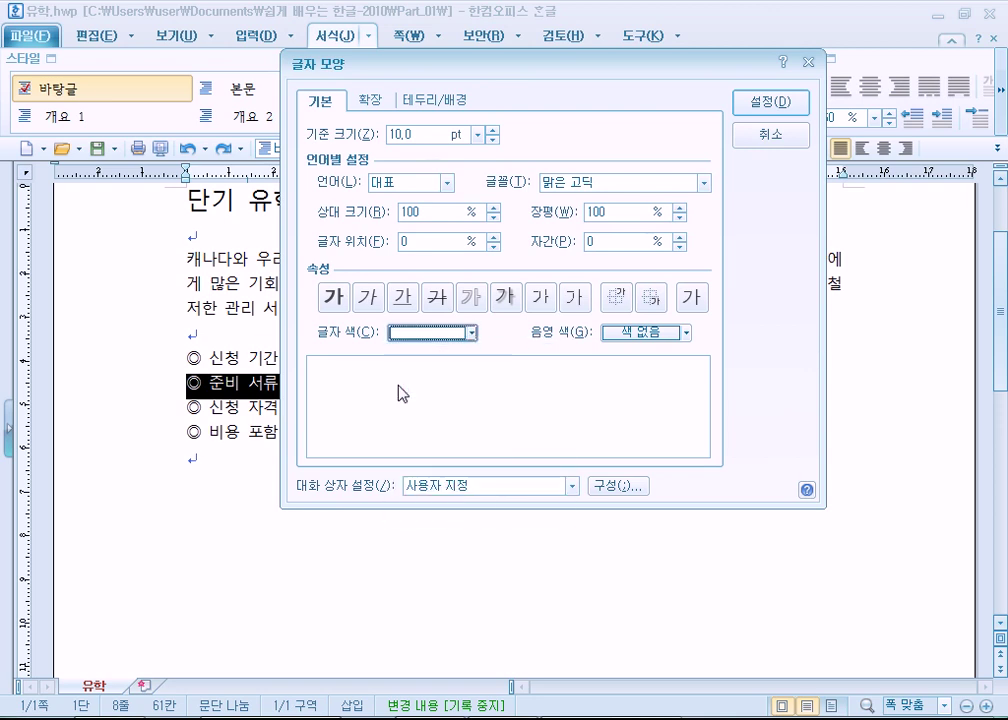
# - Set a blue shading color for the 준비 서류 line and apply the character settings
pyautogui.click(608, 333)
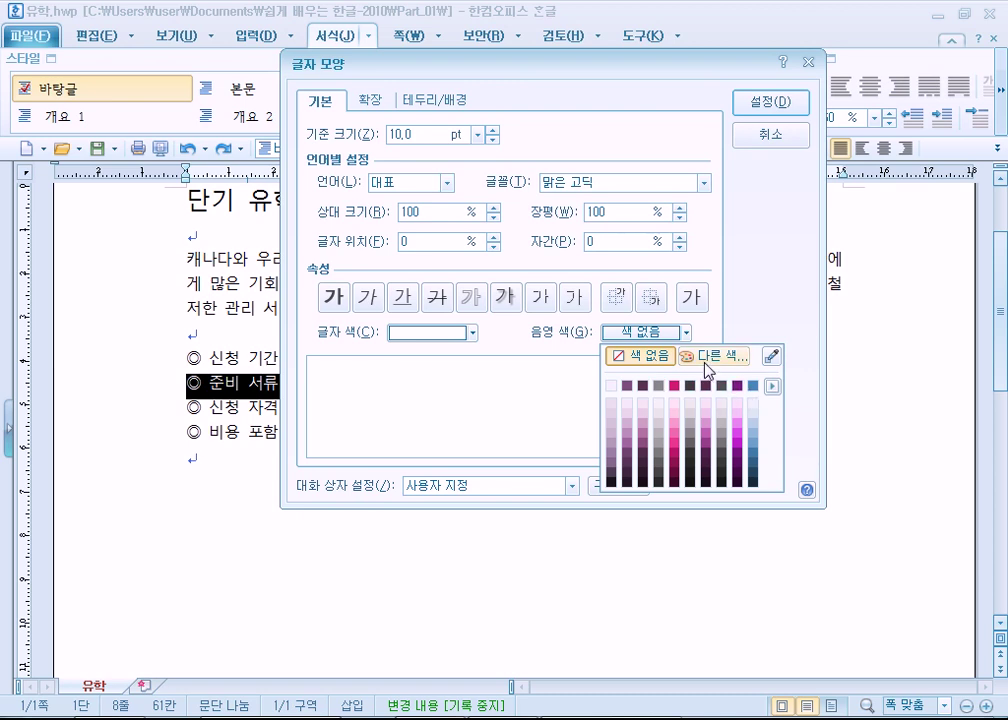
pyautogui.click(714, 358)
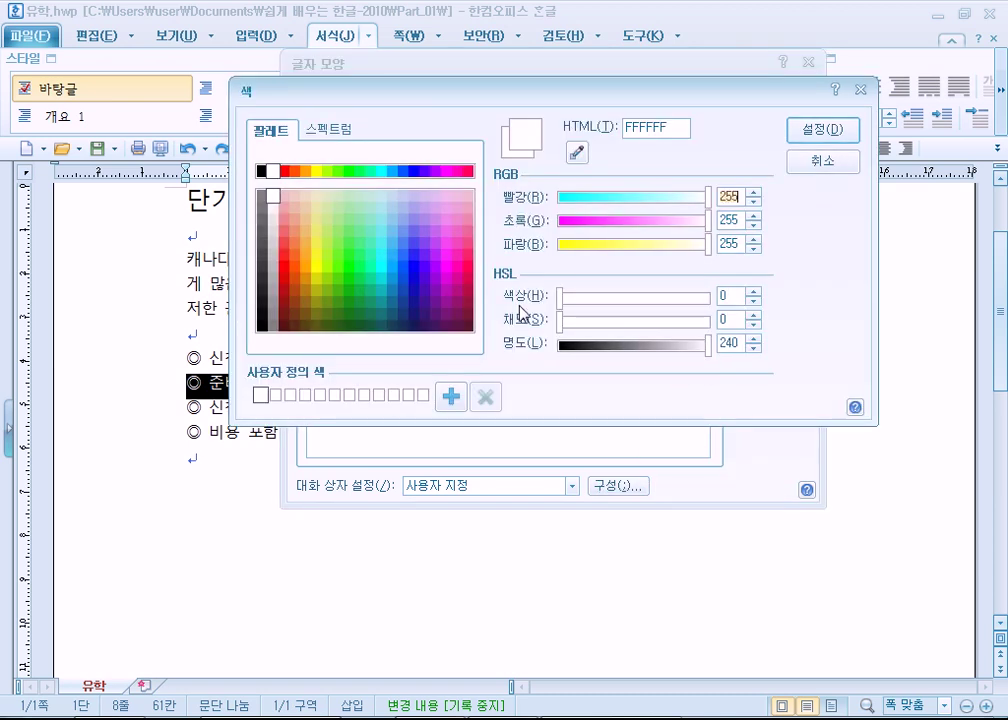
pyautogui.click(404, 173)
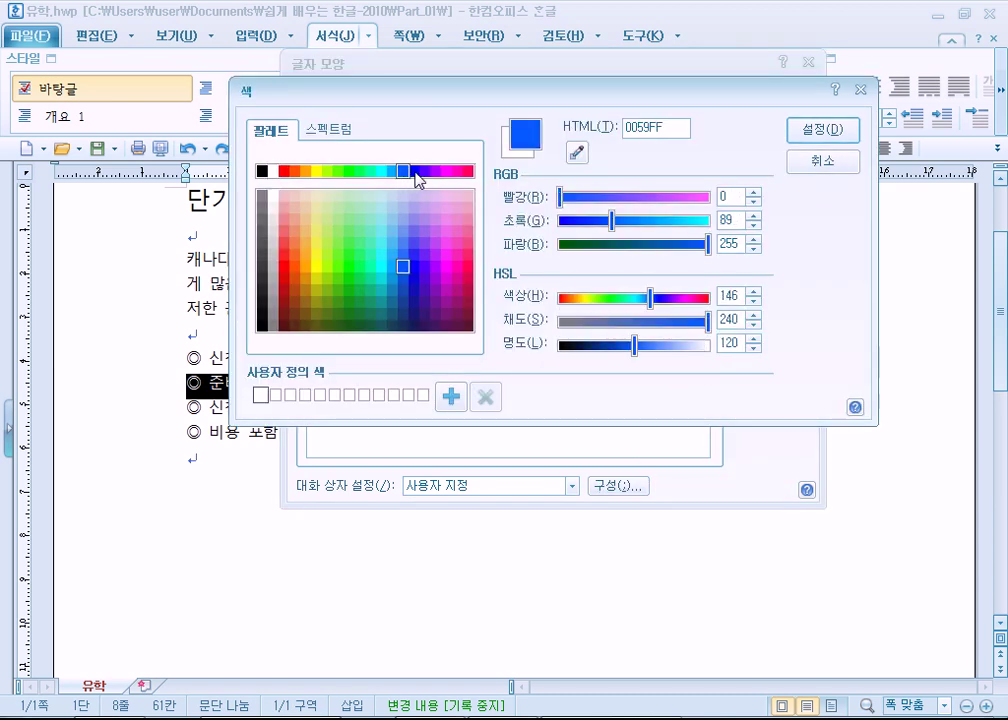
pyautogui.click(415, 172)
pyautogui.click(823, 130)
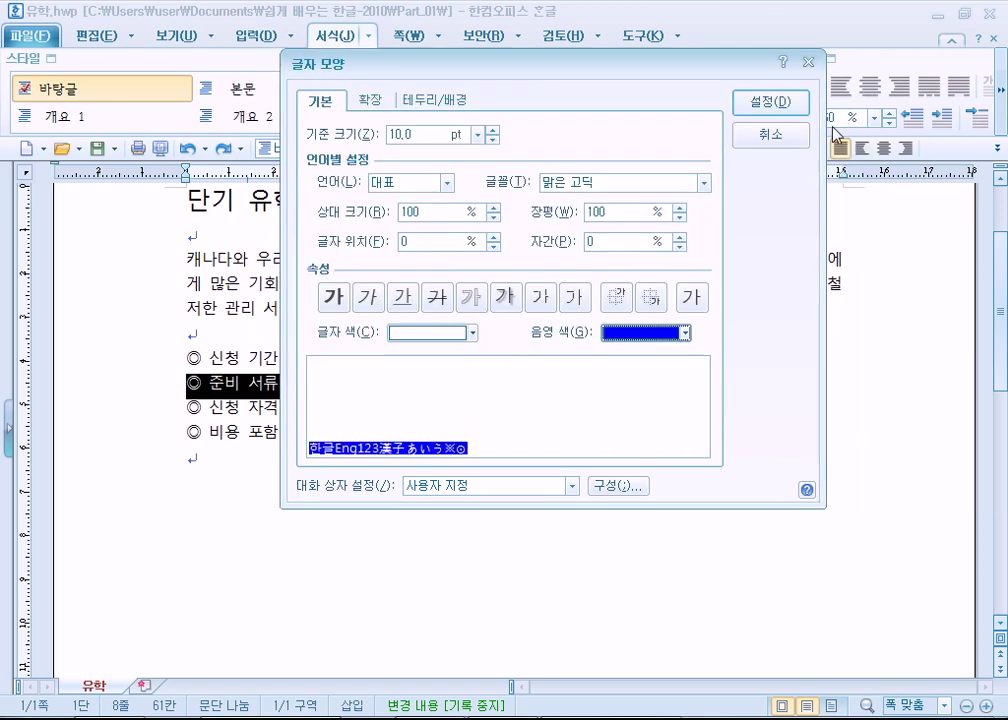
pyautogui.click(778, 104)
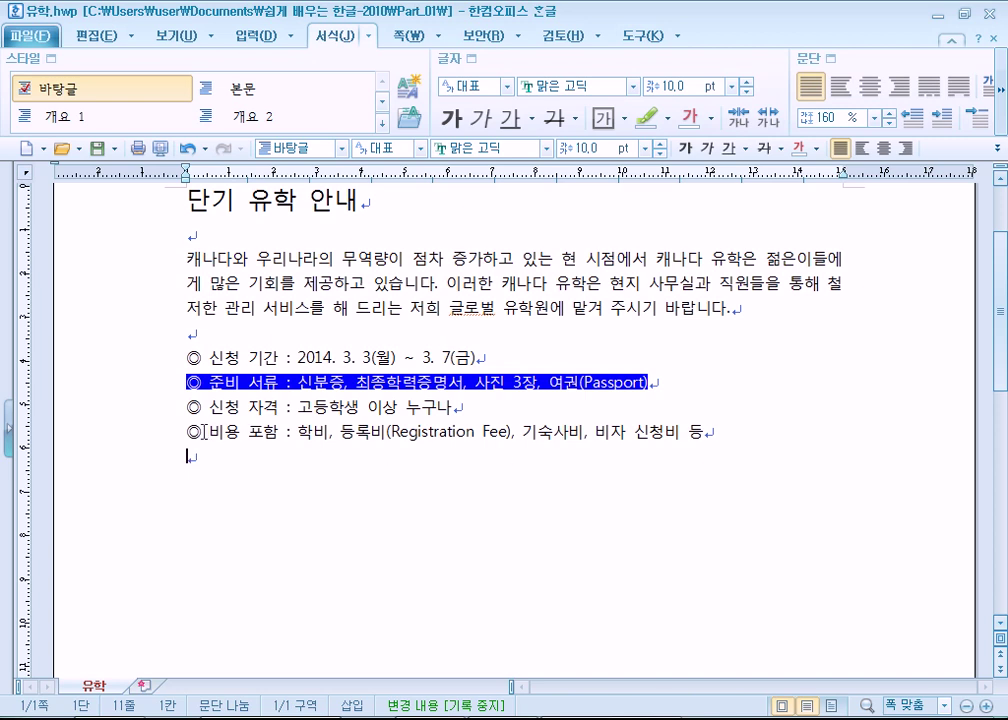
# - Select the whole 비용 포함 line and set its font color to white in the character shape settings
pyautogui.moveTo(191, 432); pyautogui.dragTo(700, 440)
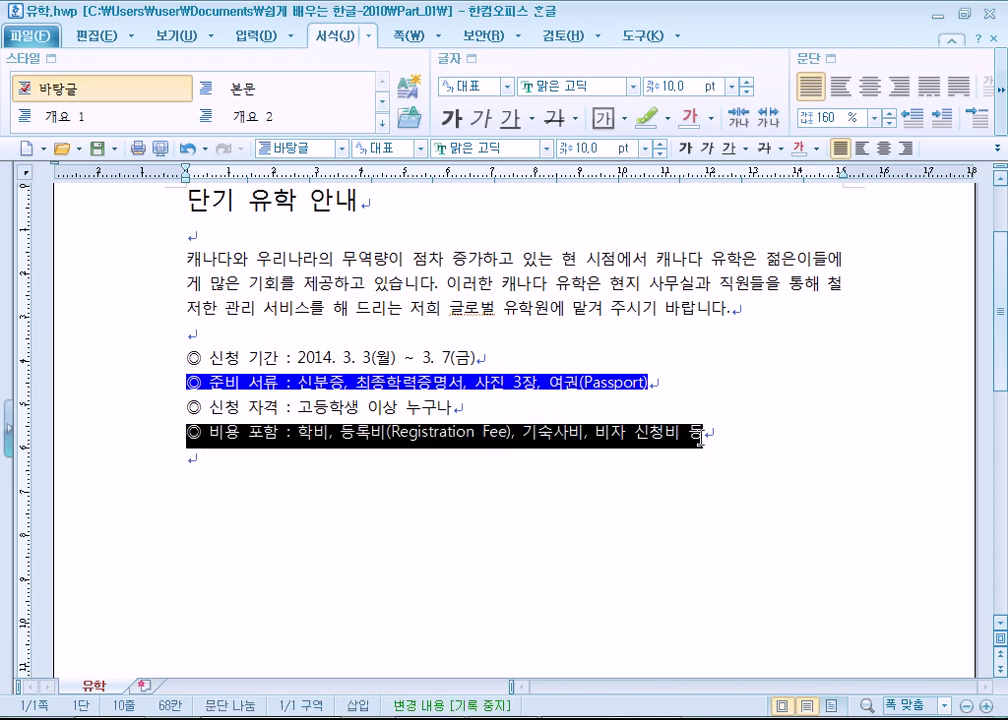
pyautogui.click(455, 64)
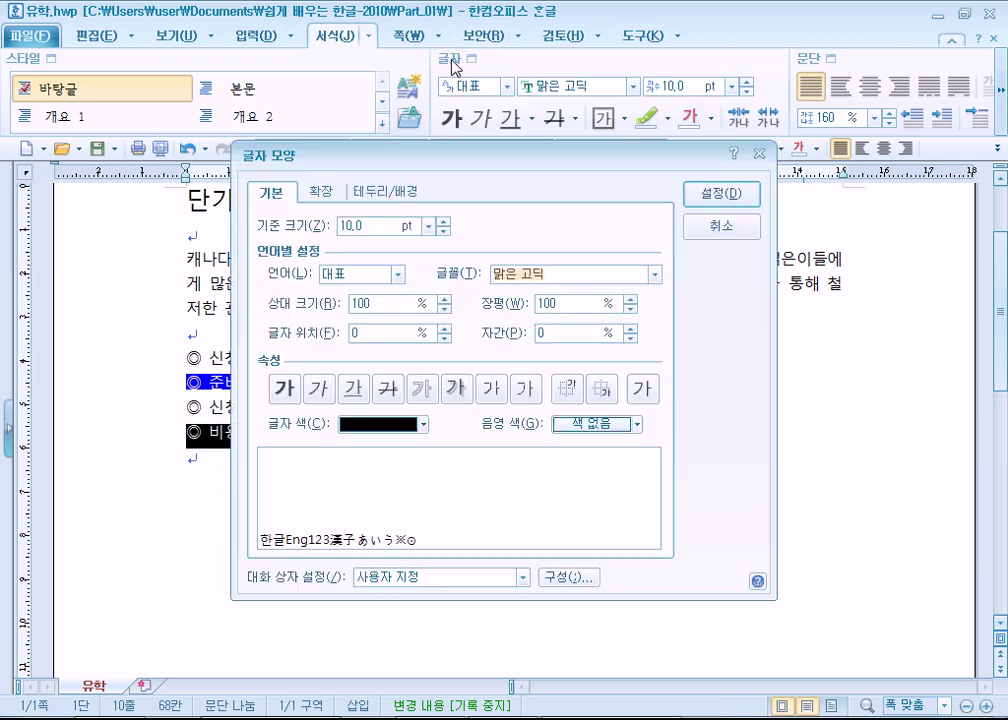
pyautogui.click(351, 429)
pyautogui.click(352, 477)
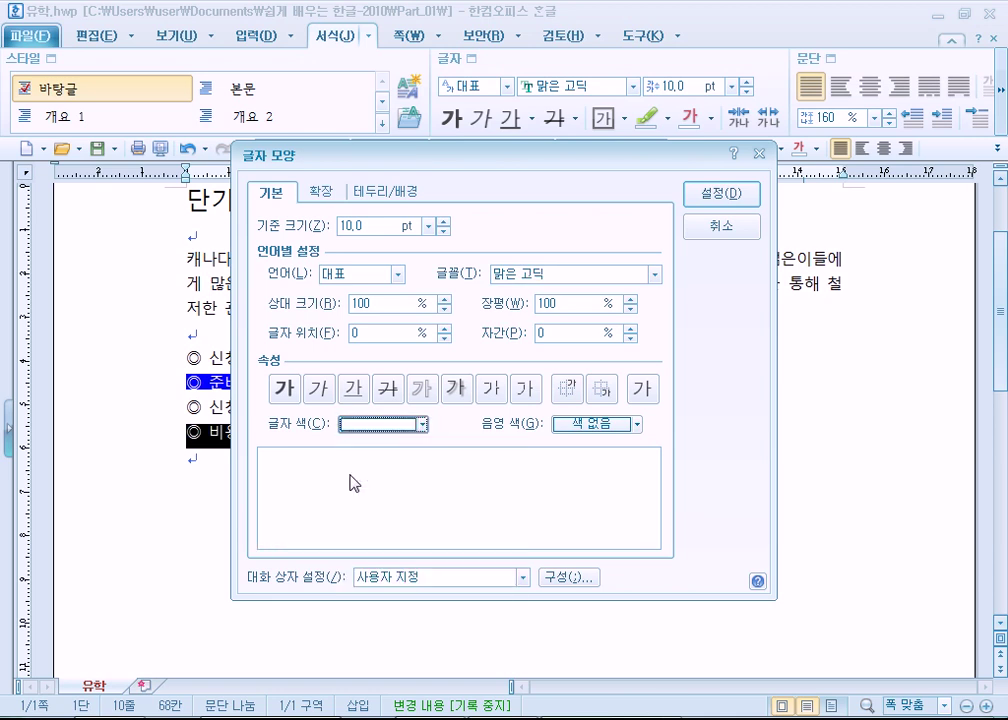
# - Set a red shading color for the 비용 포함 line and apply the character settings
pyautogui.click(592, 425)
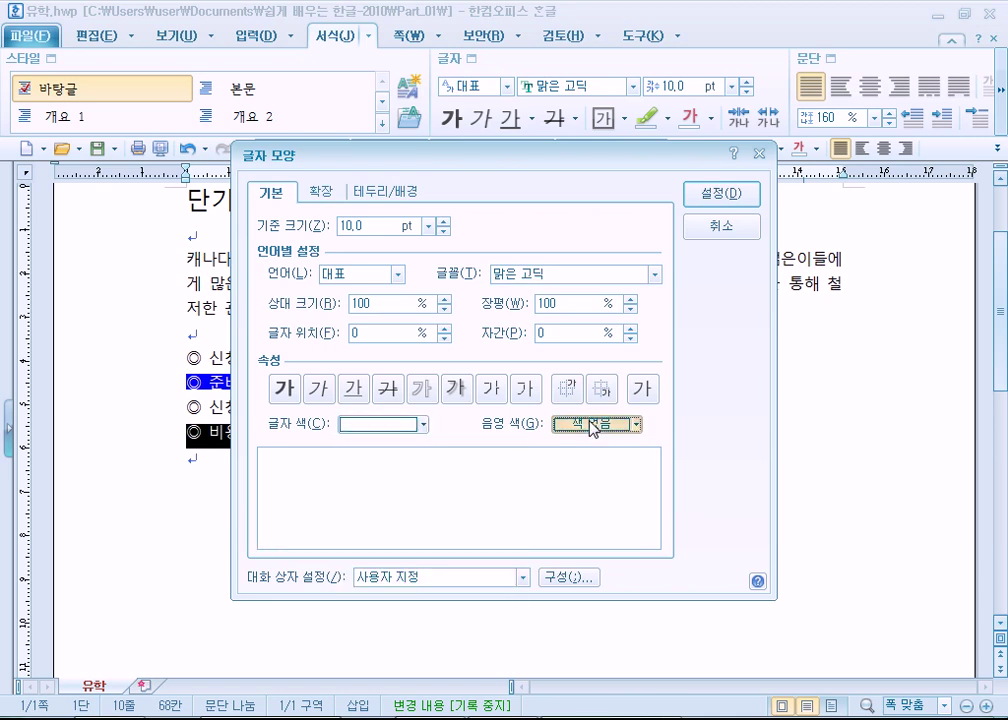
pyautogui.click(662, 447)
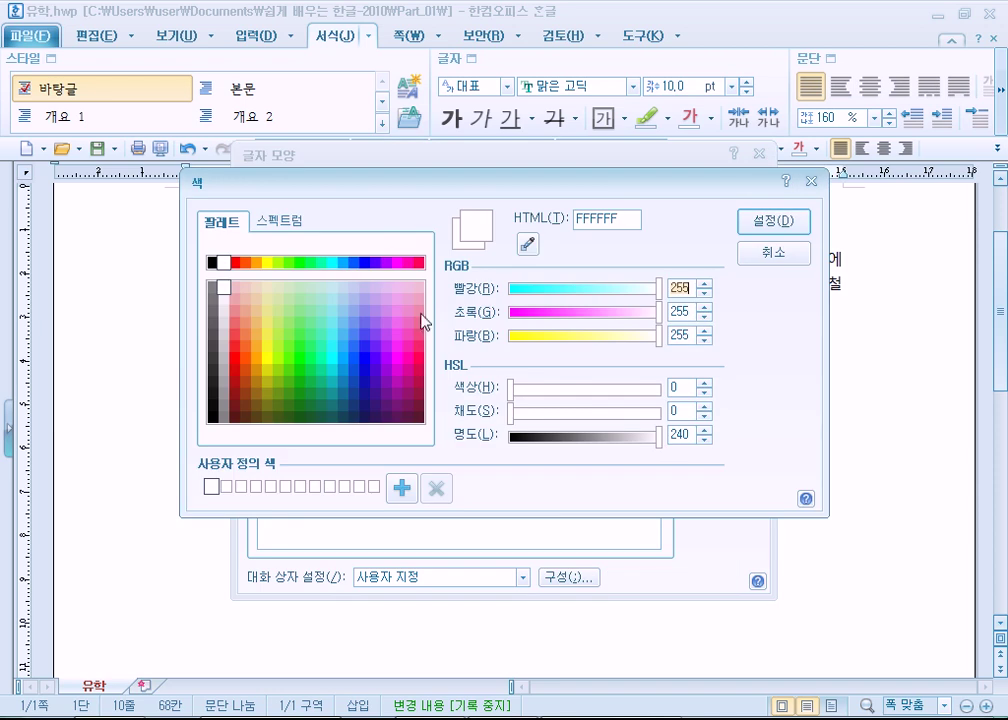
pyautogui.click(245, 263)
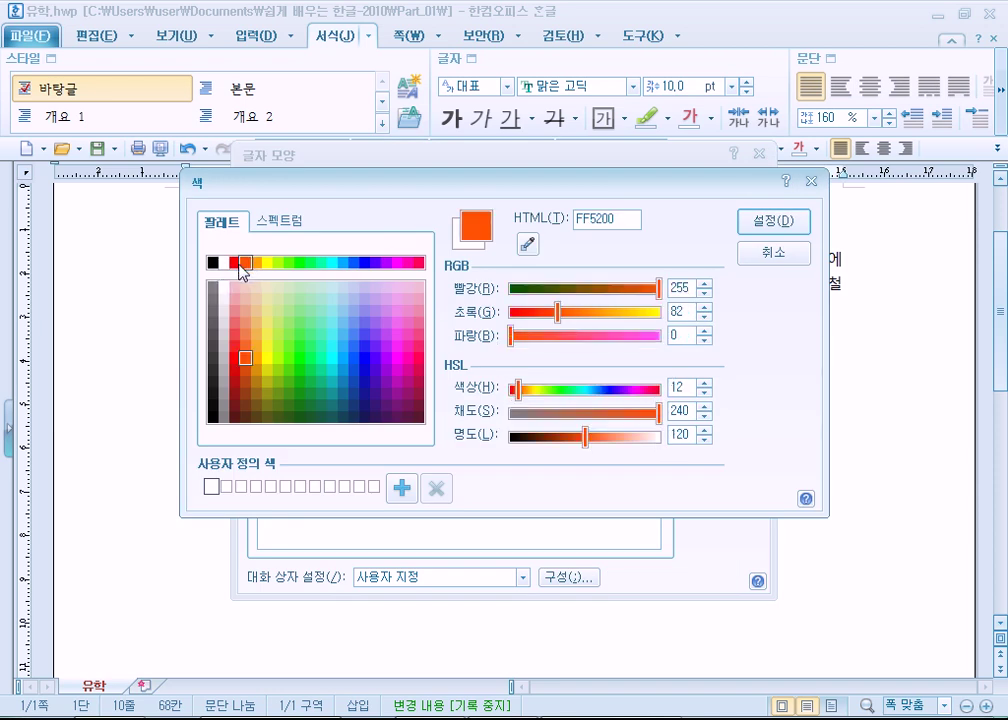
pyautogui.click(233, 263)
pyautogui.click(766, 224)
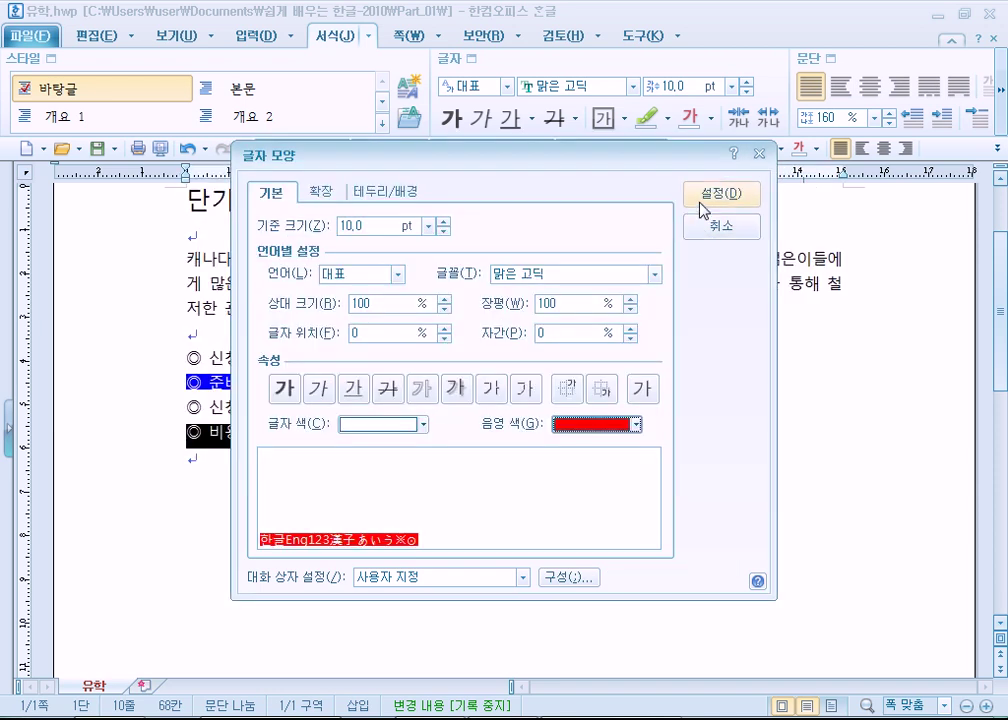
pyautogui.click(703, 211)
pyautogui.click(307, 476)
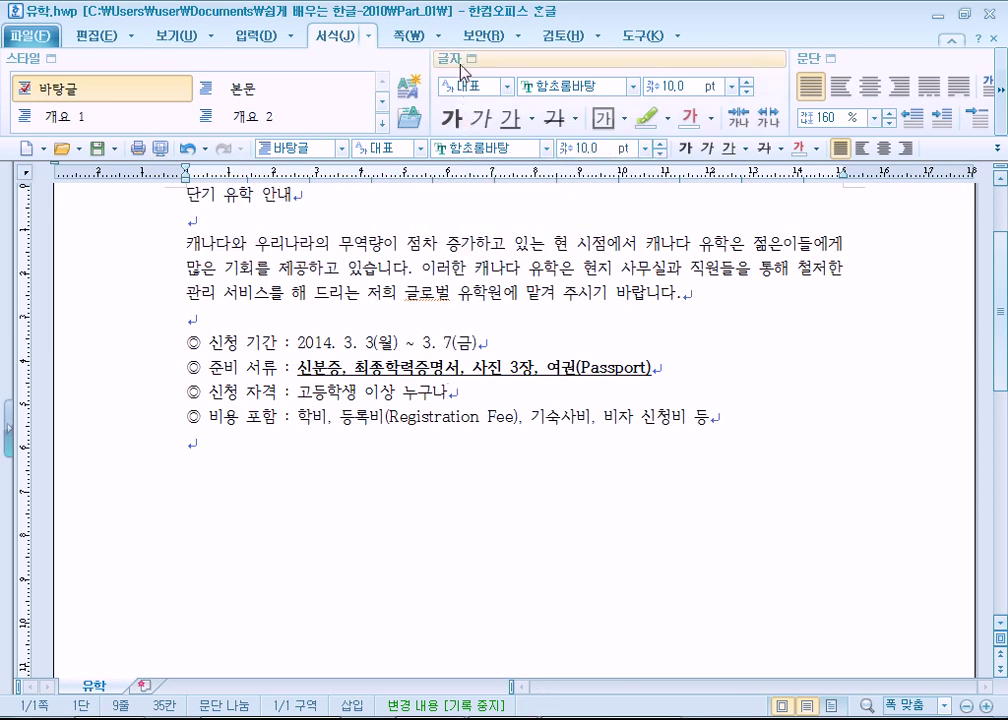
# - Highlight the listed items after 준비 서류 and the words 고등학생 이상 in yellow (FFFF00) with the highlighter
pyautogui.click(667, 118)
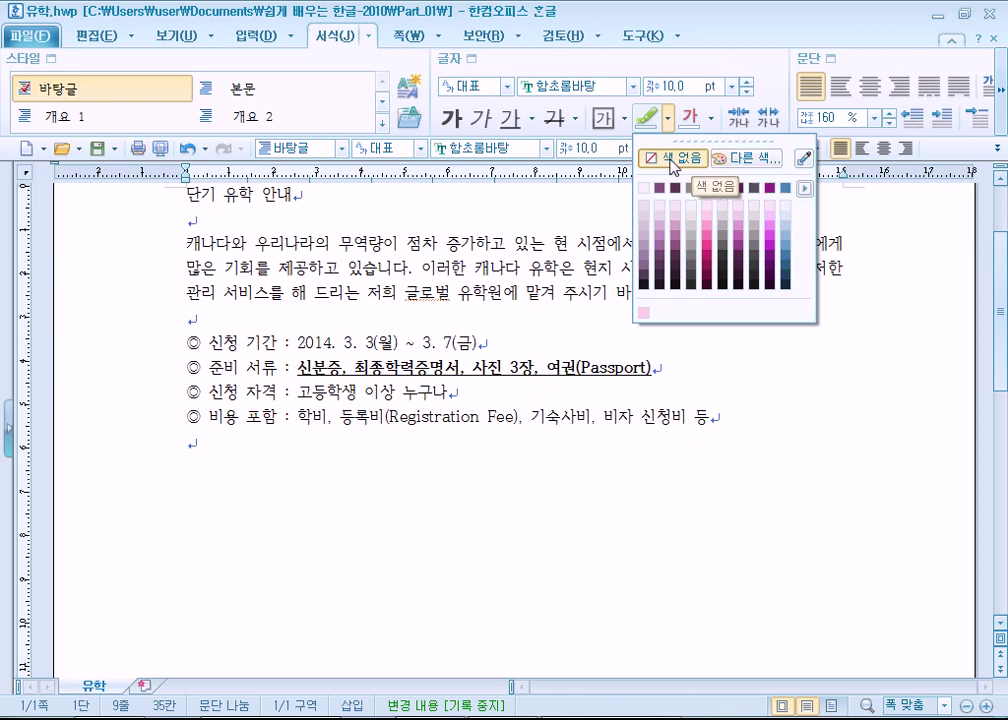
pyautogui.click(739, 160)
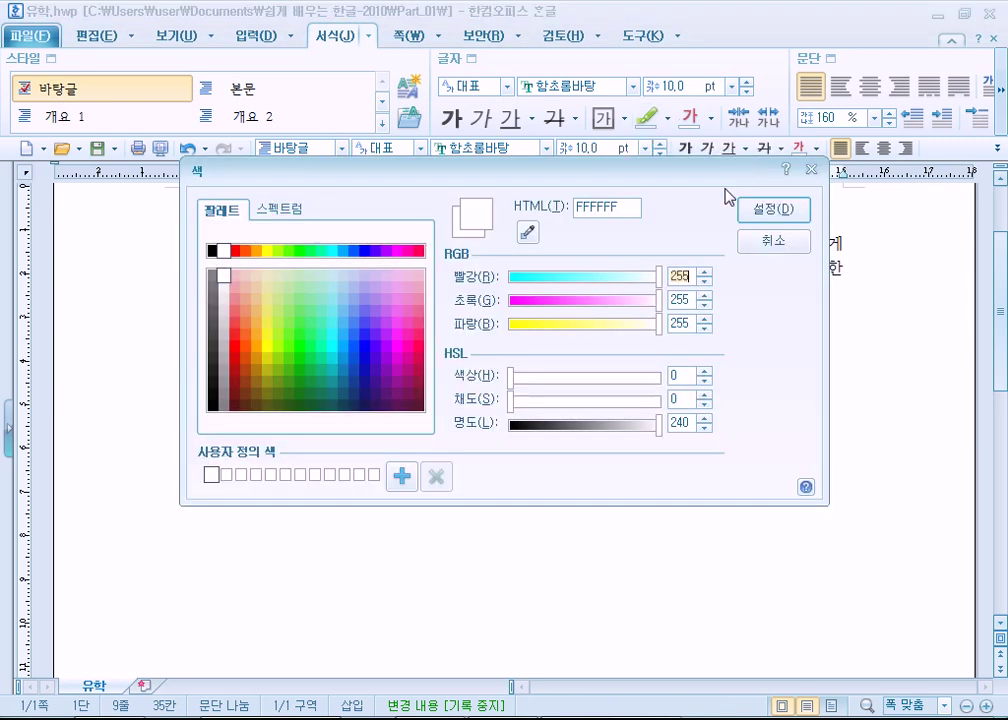
pyautogui.click(267, 251)
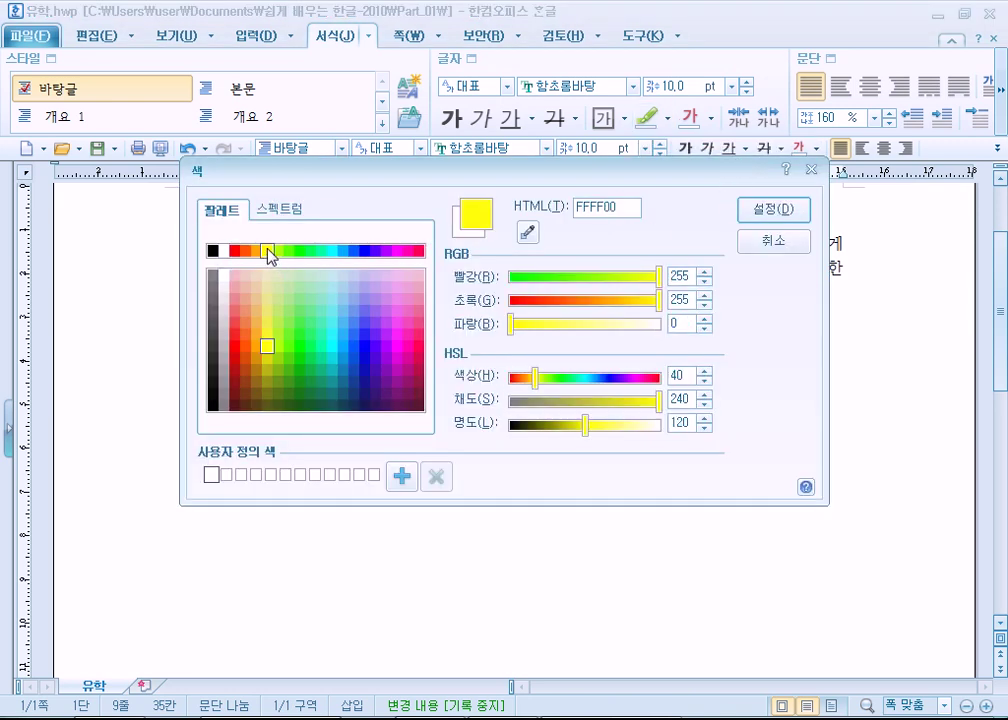
pyautogui.click(773, 210)
pyautogui.moveTo(296, 368); pyautogui.dragTo(655, 368)
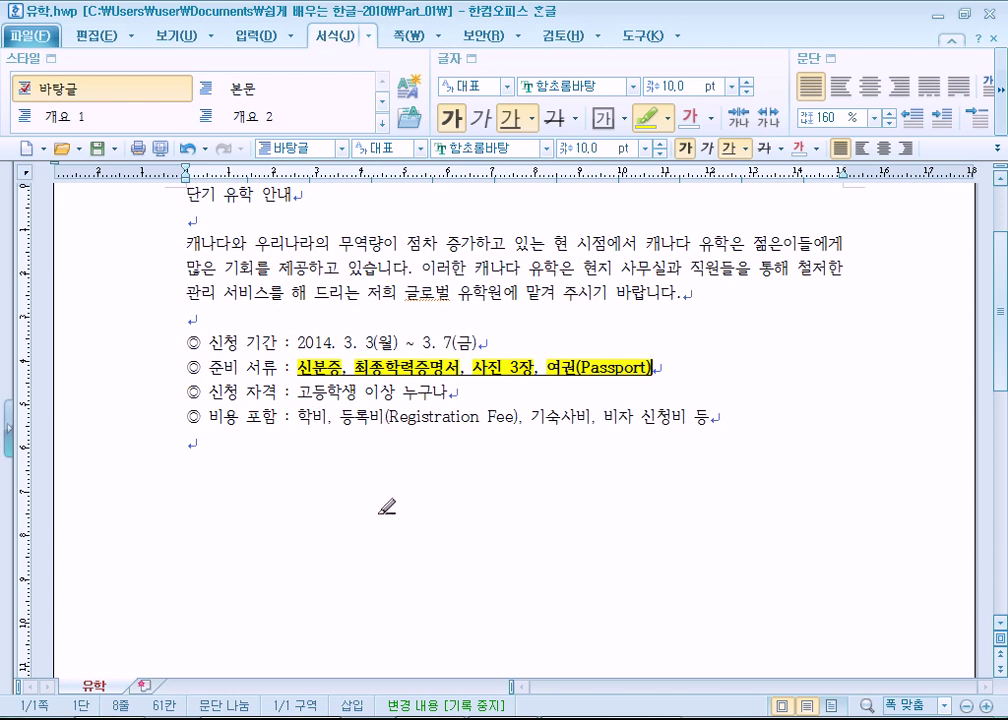
pyautogui.moveTo(300, 392); pyautogui.dragTo(396, 393)
pyautogui.press('Escape')
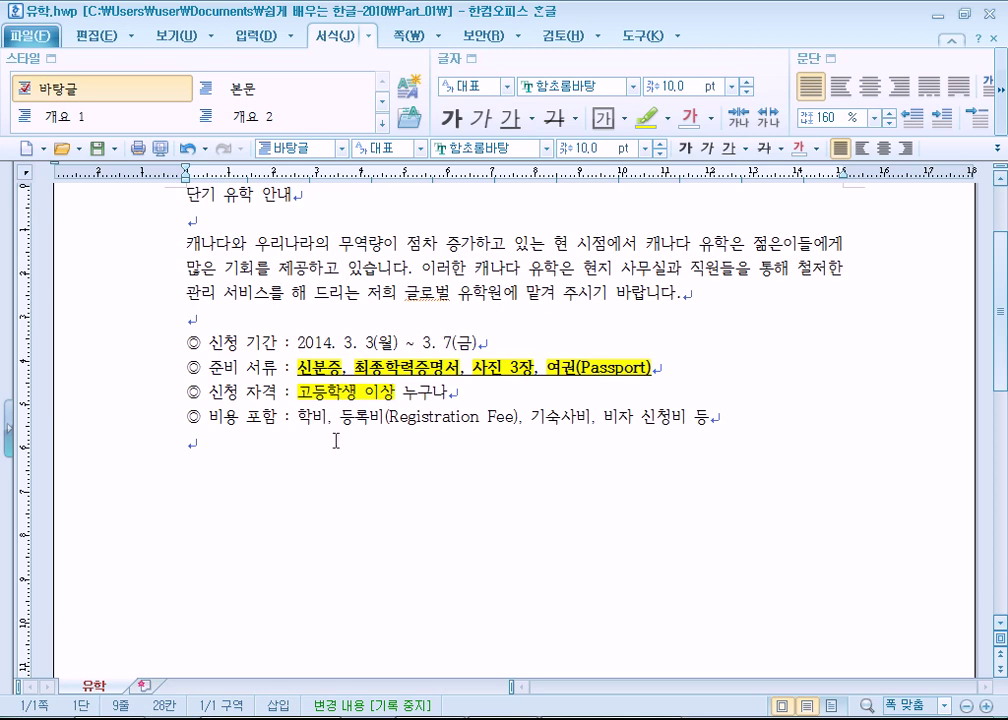
# - Set the font color of the text after 비용 포함 to white in the character shape settings
pyautogui.moveTo(298, 416); pyautogui.dragTo(719, 427)
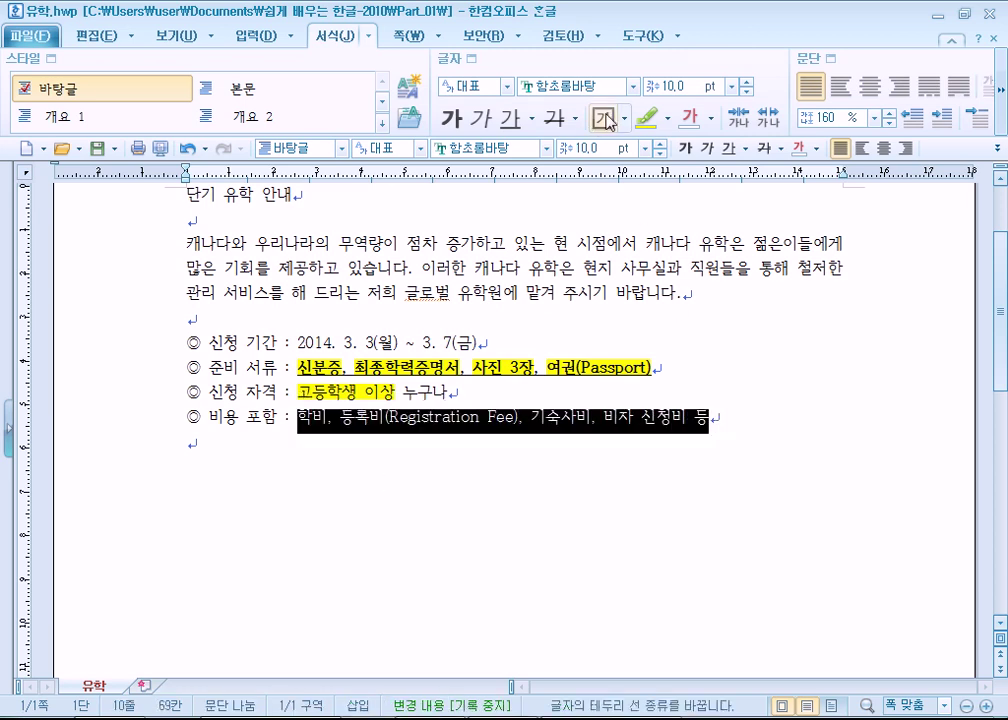
pyautogui.click(468, 67)
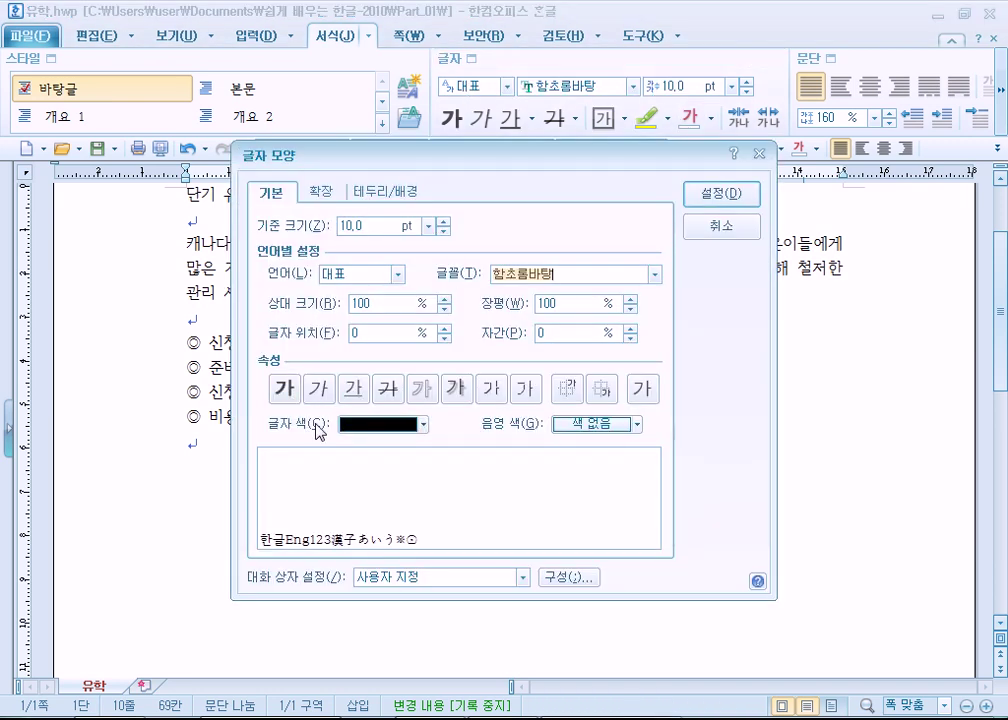
pyautogui.click(360, 428)
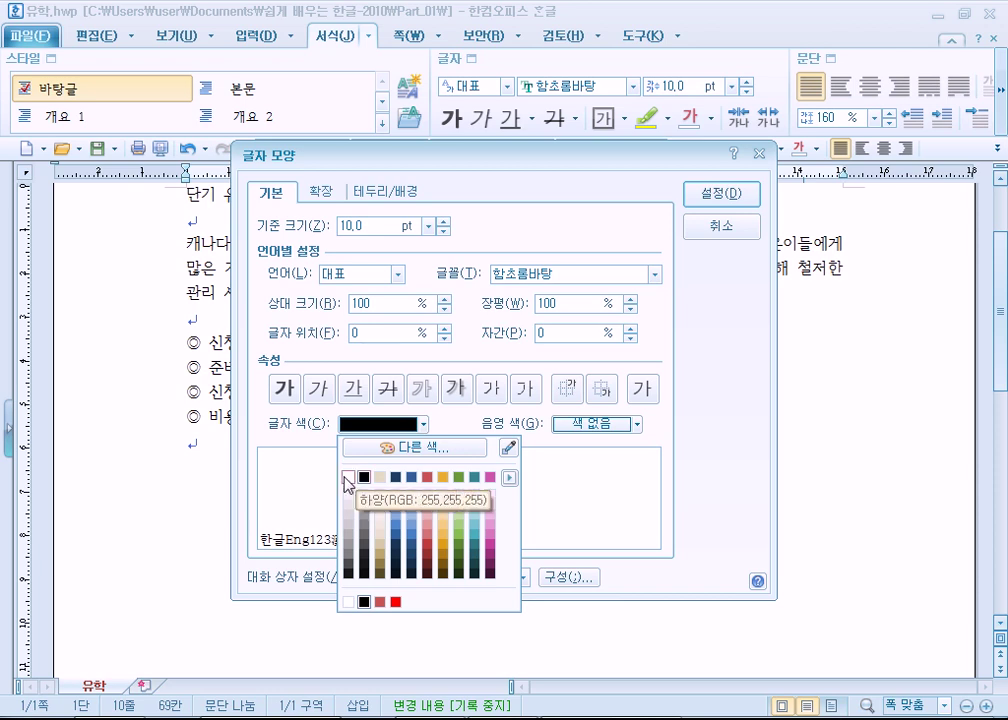
pyautogui.click(347, 477)
pyautogui.moveTo(464, 158); pyautogui.dragTo(594, 131)
pyautogui.click(855, 167)
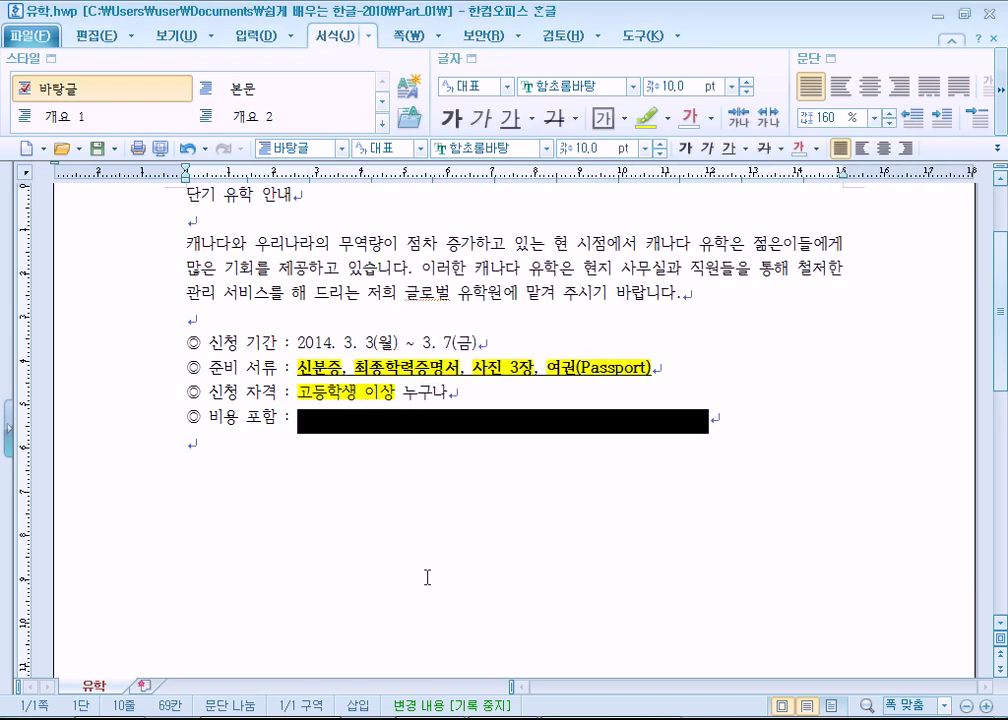
pyautogui.click(421, 577)
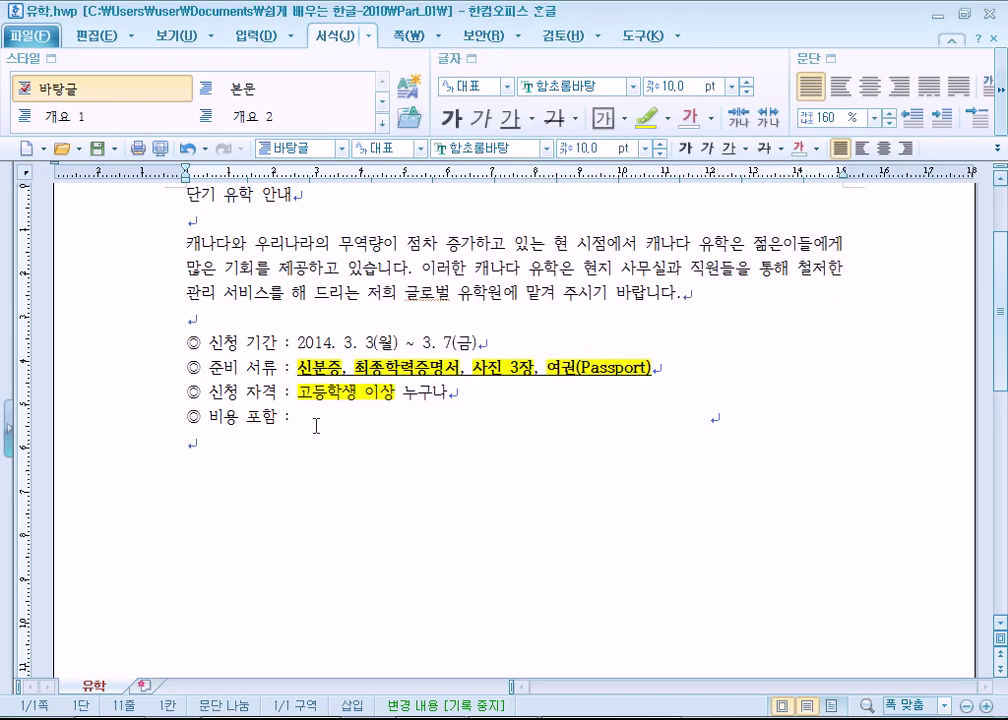
# - Give the white text after 비용 포함 a blue shading color in the character shape settings
pyautogui.moveTo(297, 416); pyautogui.dragTo(717, 420)
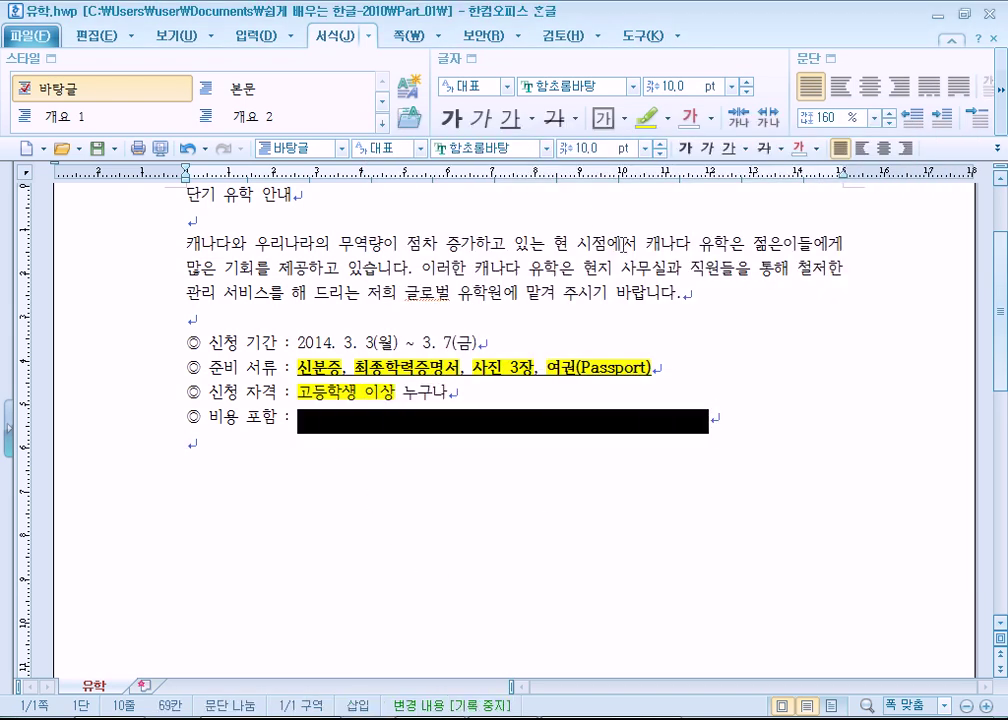
pyautogui.hotkey('alt', 'l')
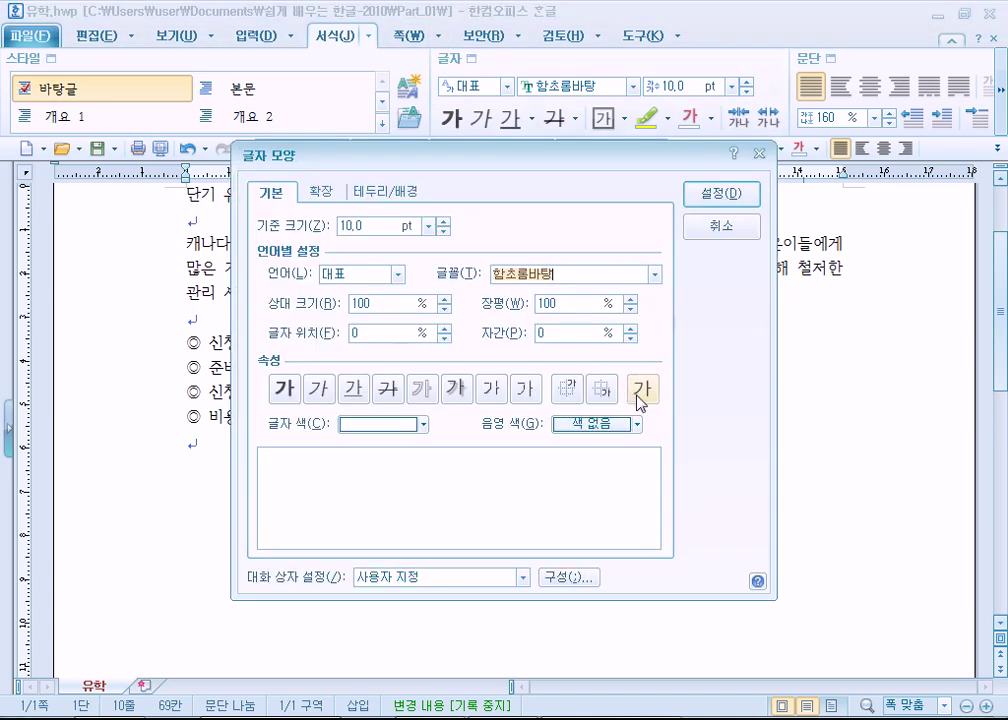
pyautogui.click(637, 424)
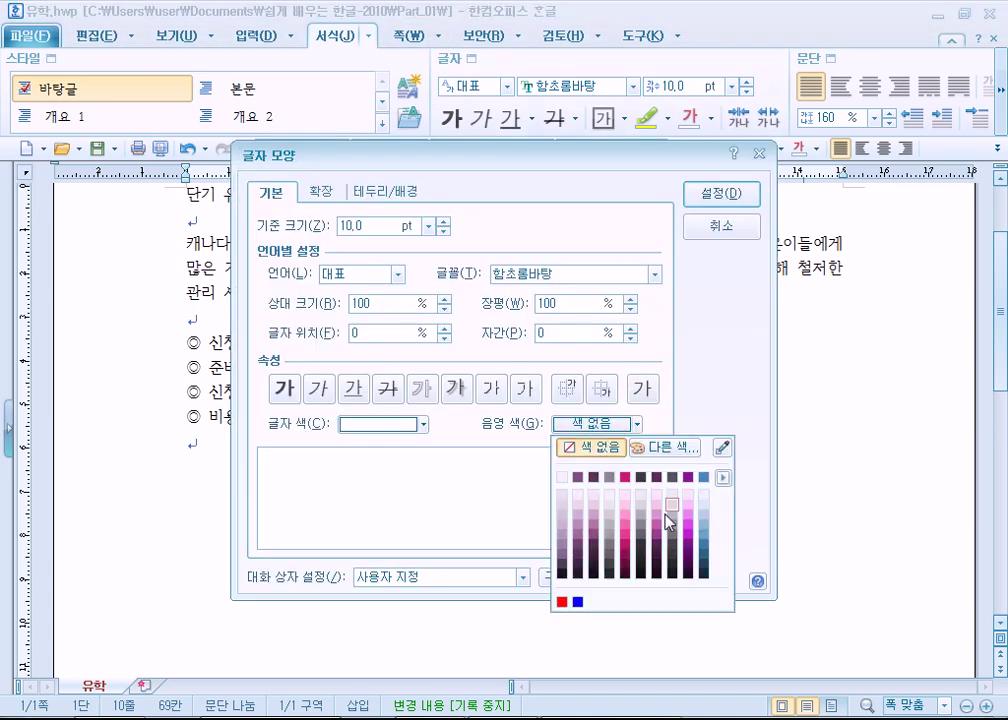
pyautogui.click(578, 602)
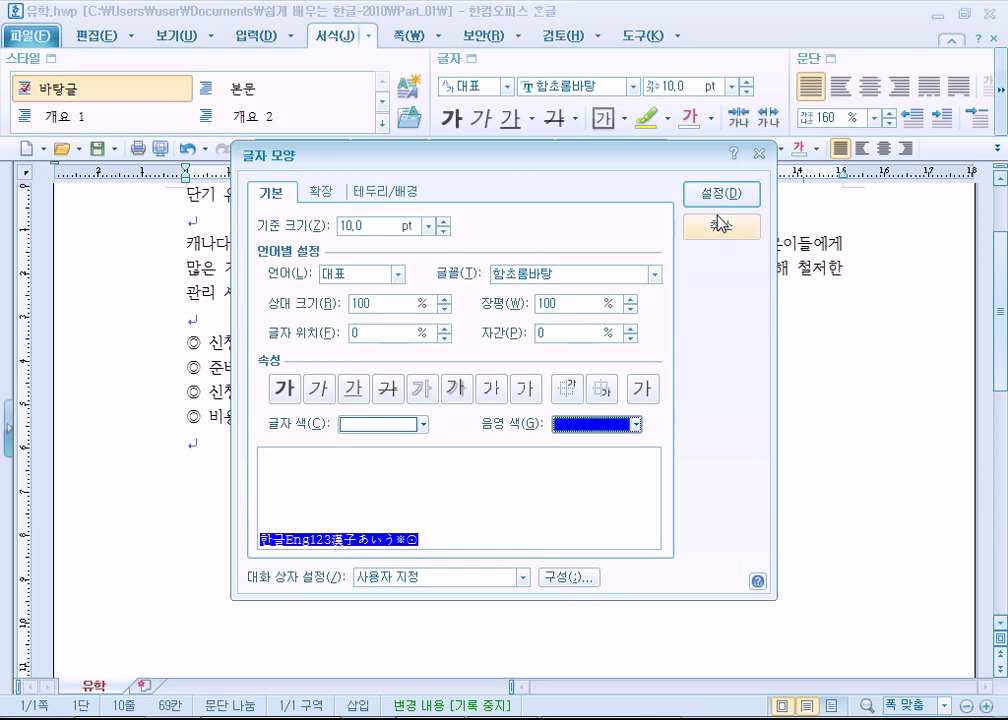
pyautogui.click(721, 194)
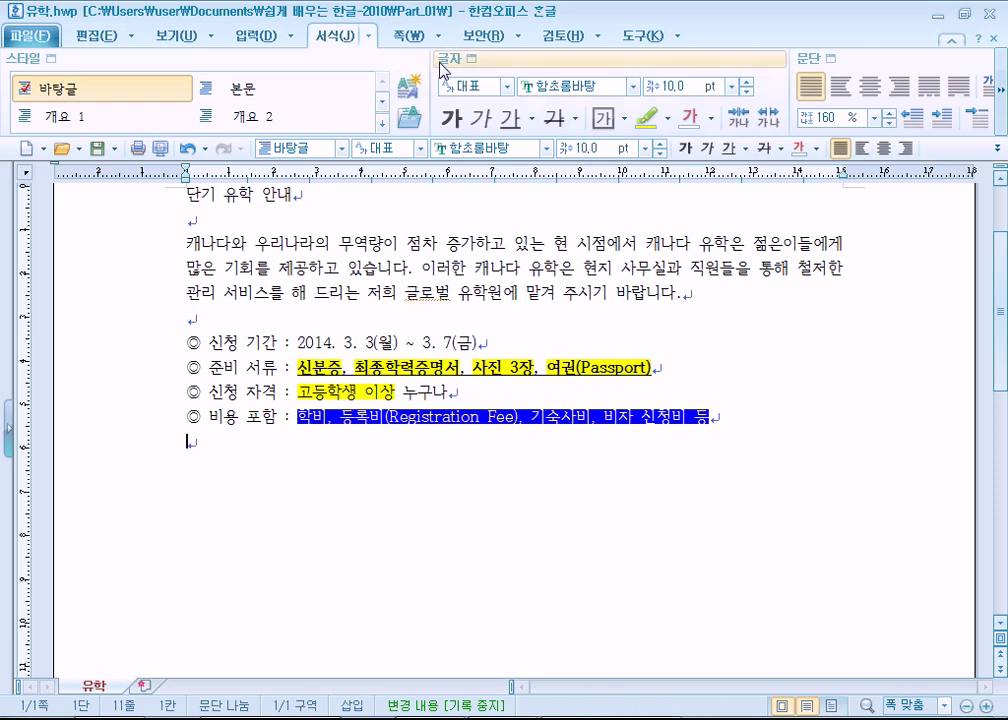
# - Check the shortcuts listed for the 글자 모양 and 문단 모양 commands and view their settings dialogs
pyautogui.click(370, 38)
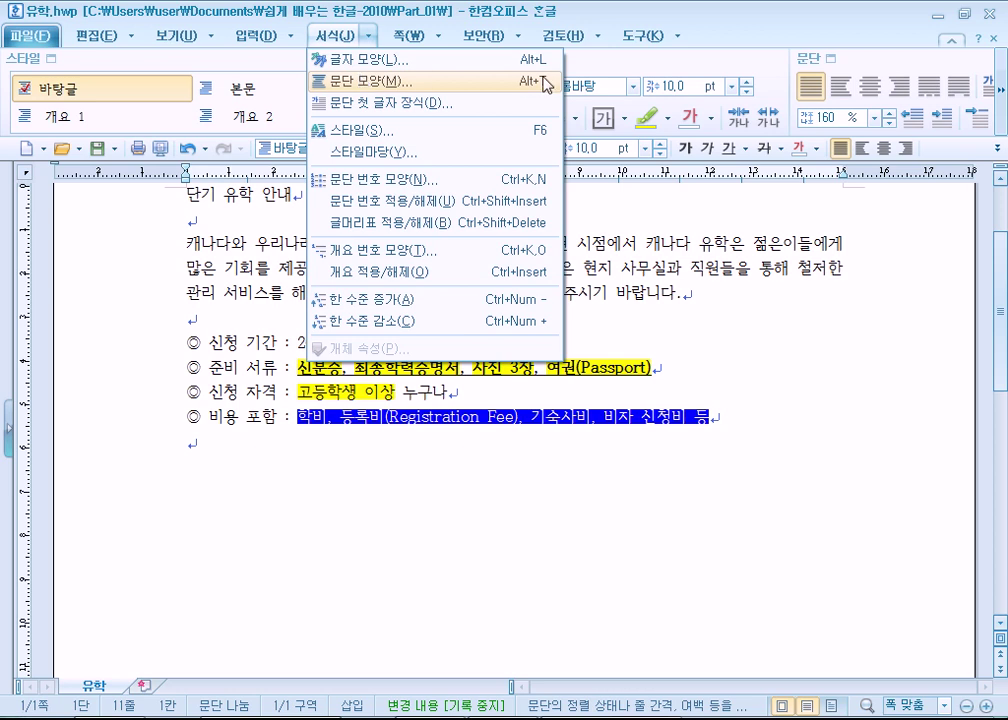
pyautogui.press('Escape')
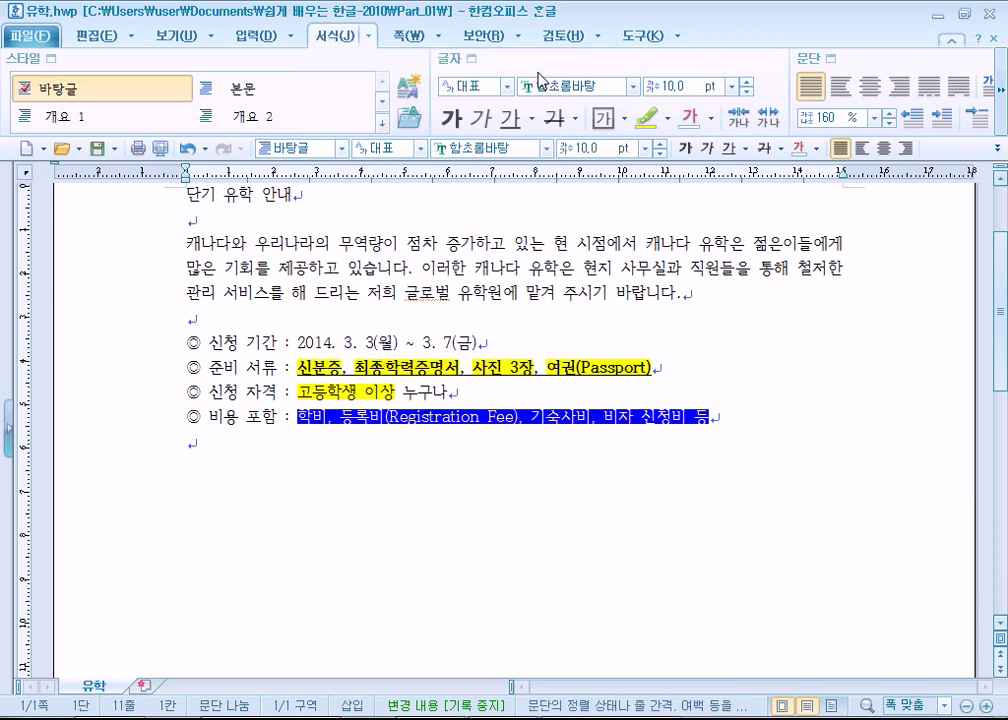
pyautogui.click(462, 68)
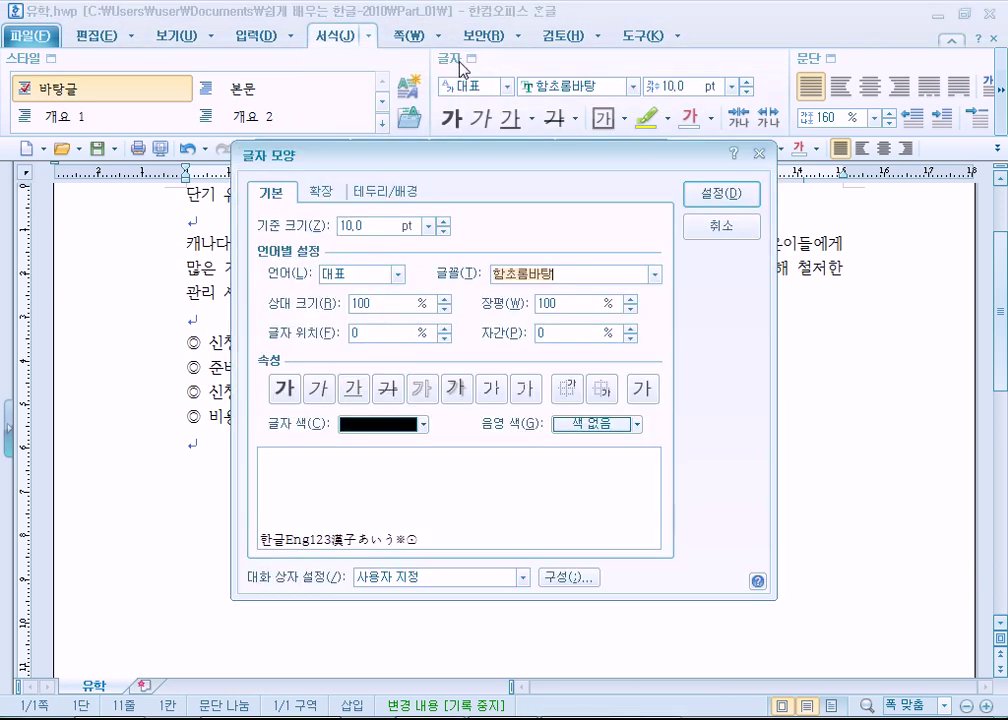
pyautogui.press('Escape')
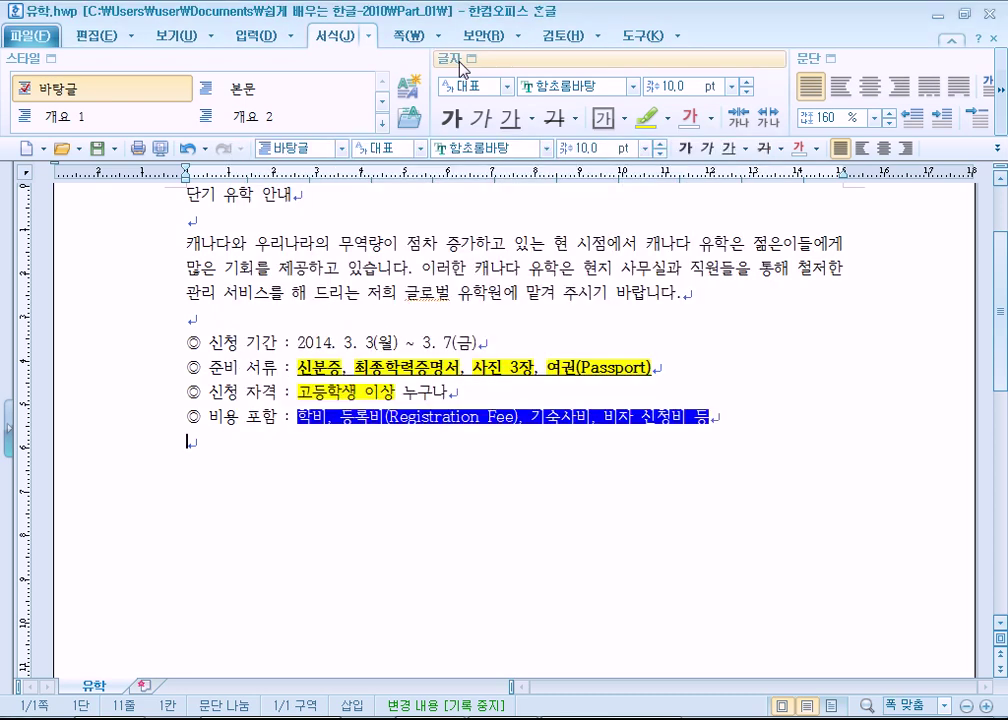
pyautogui.click(367, 36)
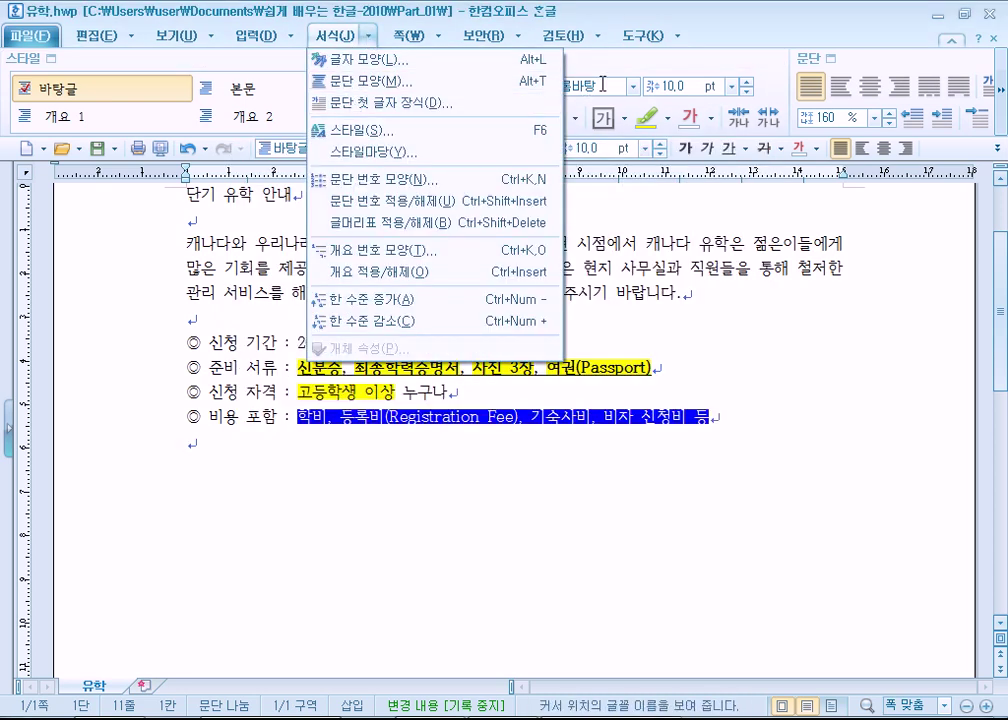
pyautogui.press('Escape')
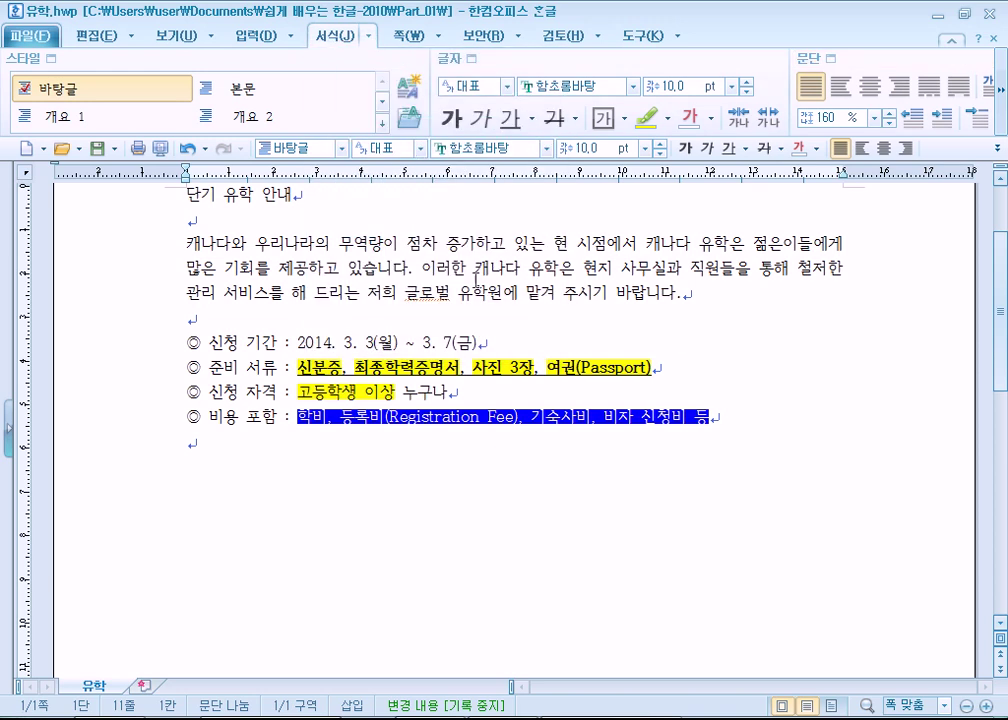
pyautogui.hotkey('alt', 't')
pyautogui.press('Escape')
pyautogui.click(470, 58)
pyautogui.press('Escape')
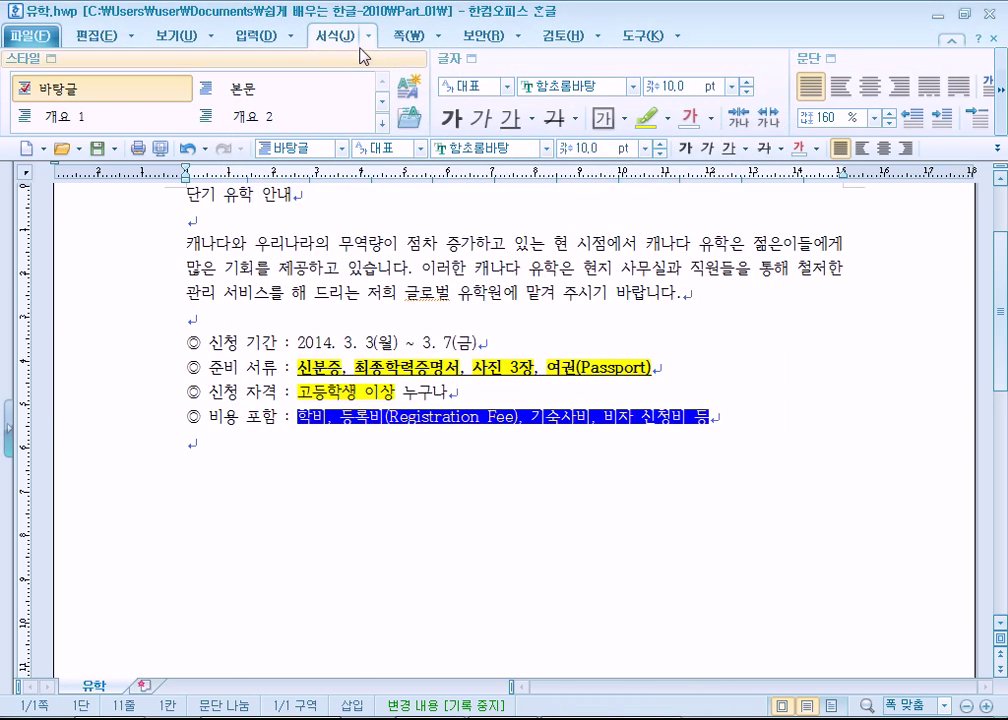
# - Review the formatting and page commands, and examine the attribute options in the 글자 모양 settings
pyautogui.click(370, 40)
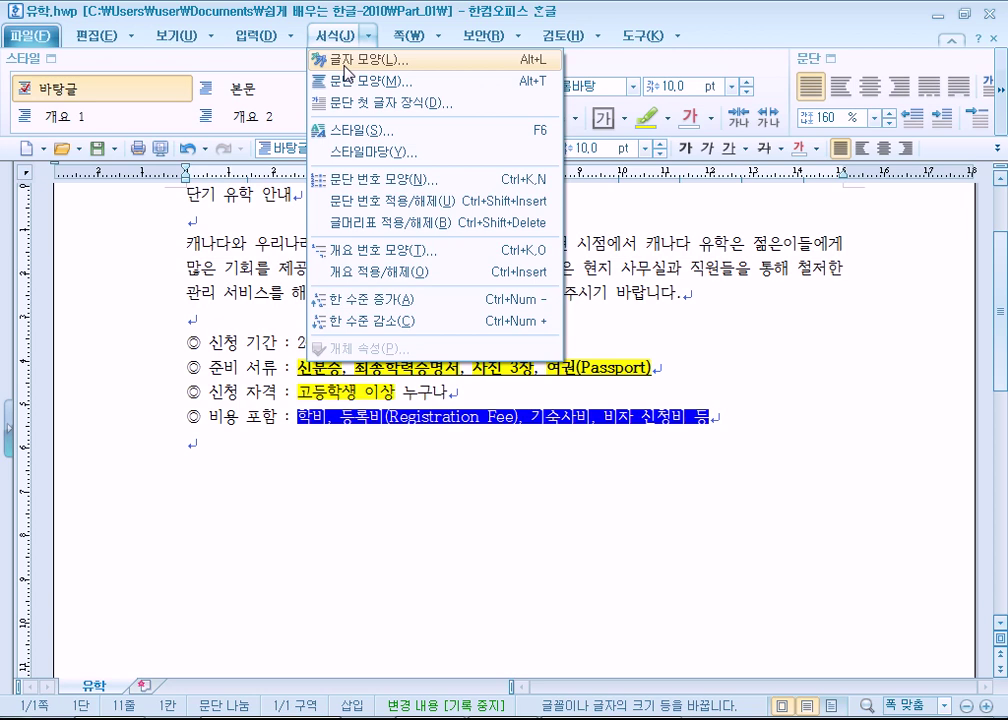
pyautogui.press('Right')
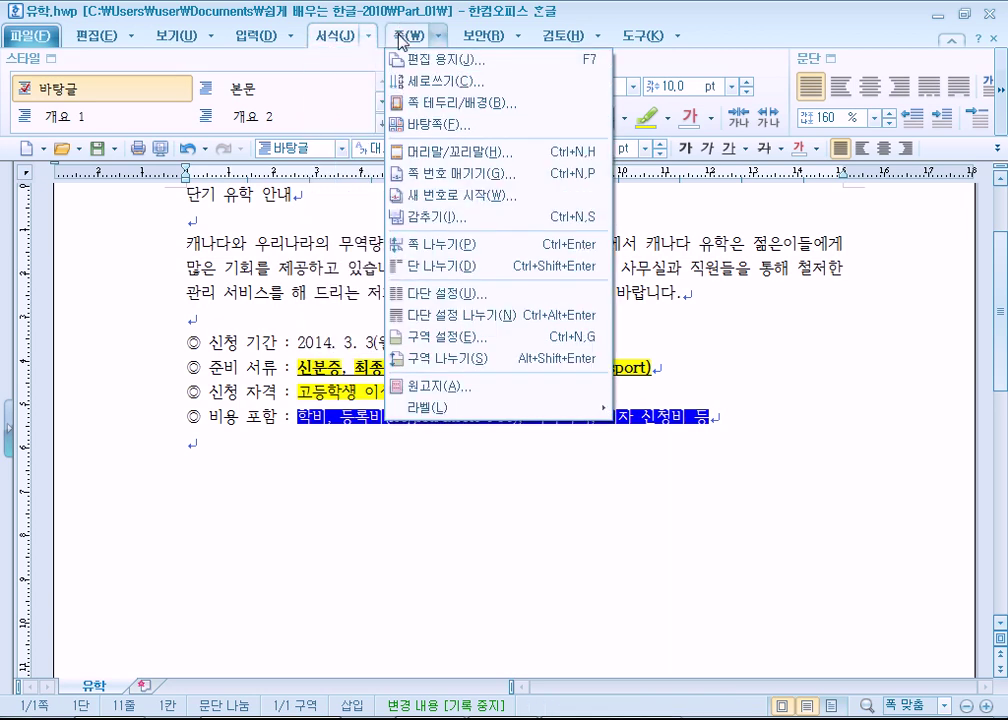
pyautogui.press('Left')
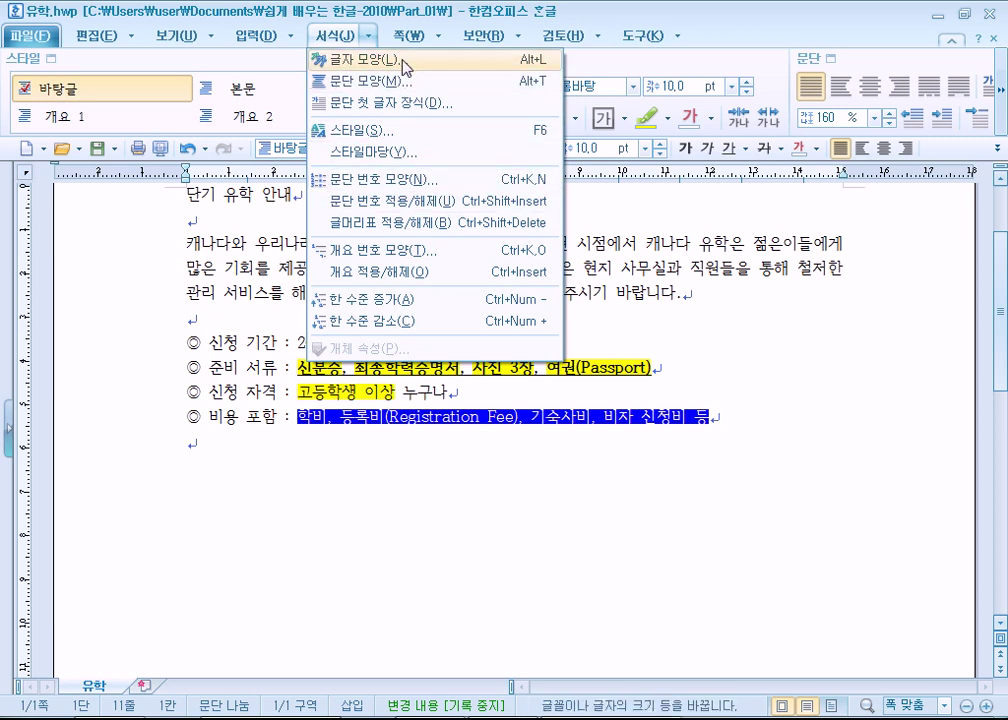
pyautogui.click(326, 60)
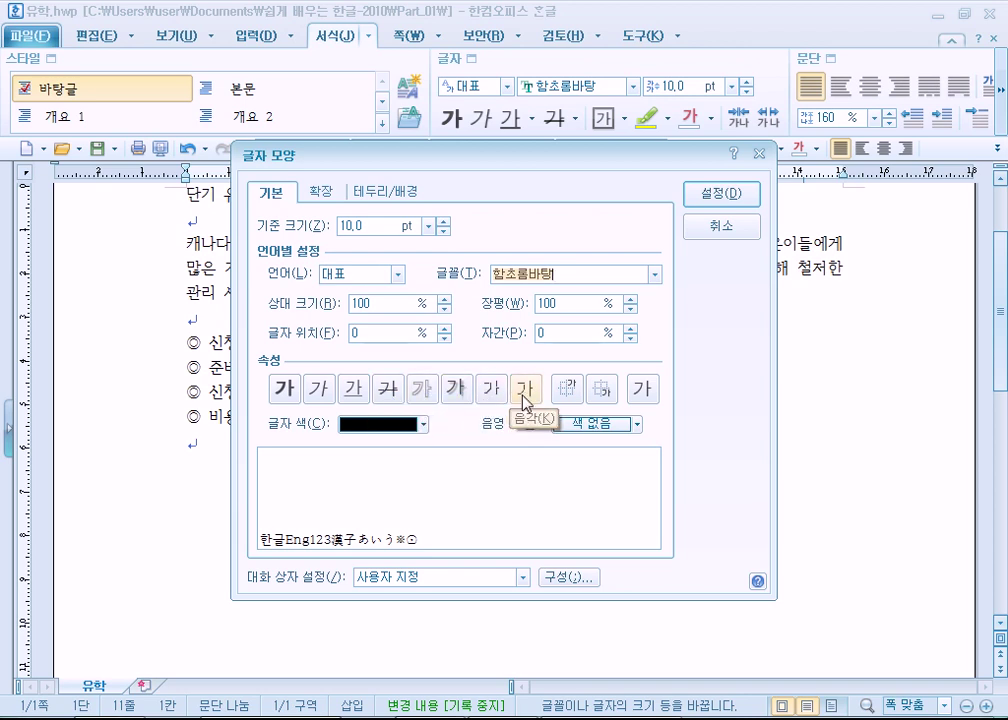
pyautogui.press('Escape')
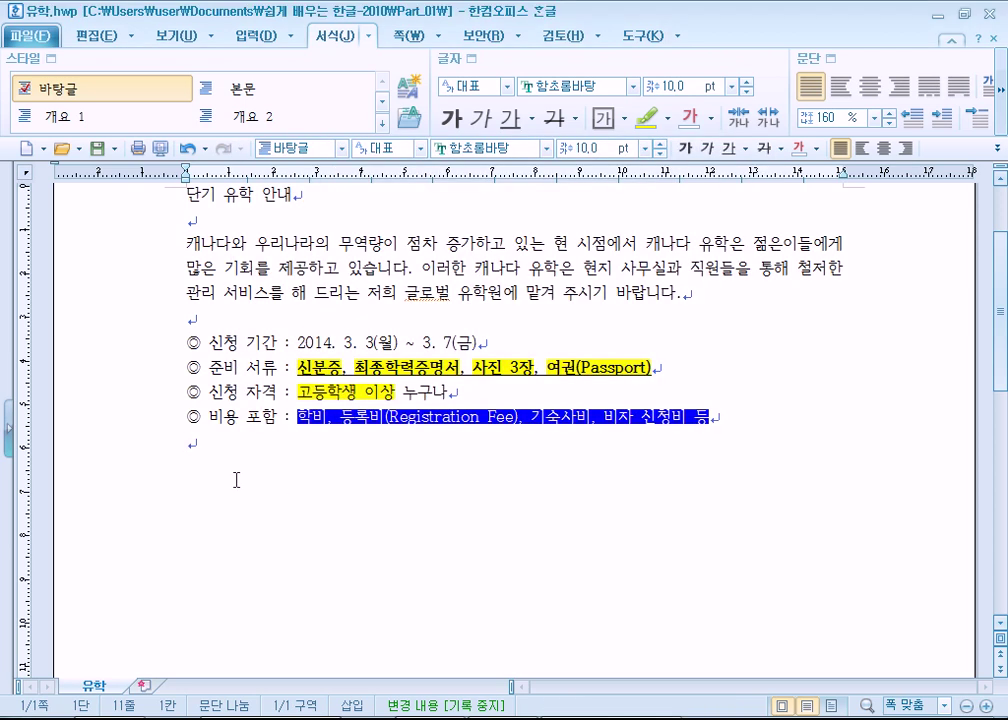
# - Create a new blank document and enter 강아지, 엄마 and 아빠 on three separate lines
pyautogui.hotkey('alt', 'n')
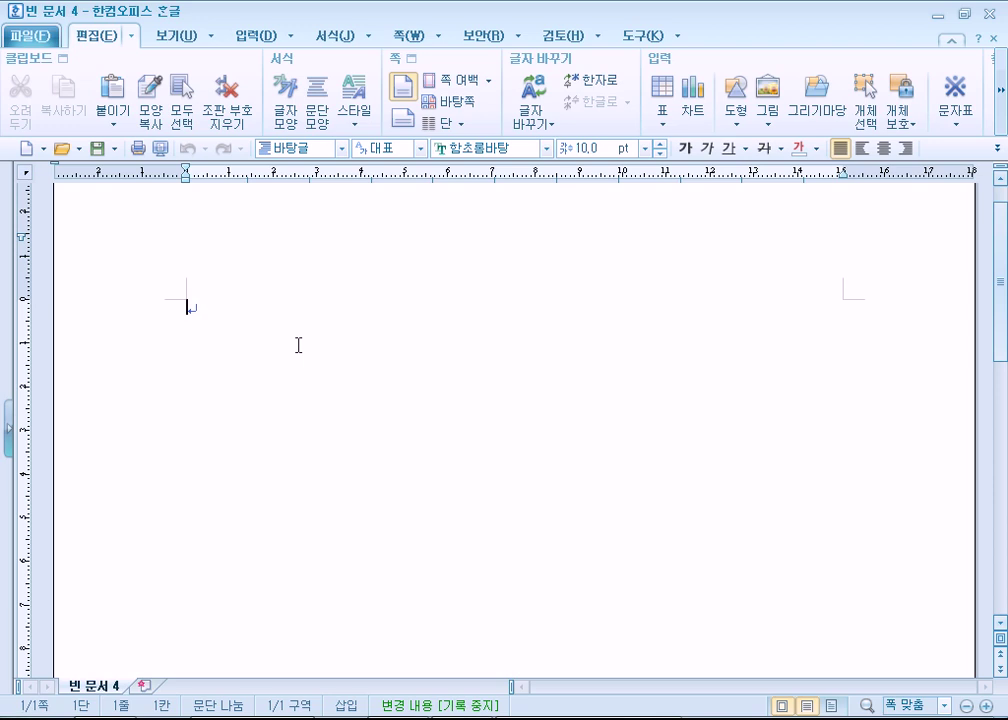
pyautogui.write('rlxl')
pyautogui.press('BackSpace')
pyautogui.press('BackSpace')
pyautogui.press('BackSpace')
pyautogui.press('BackSpace')
pyautogui.write('강아지')
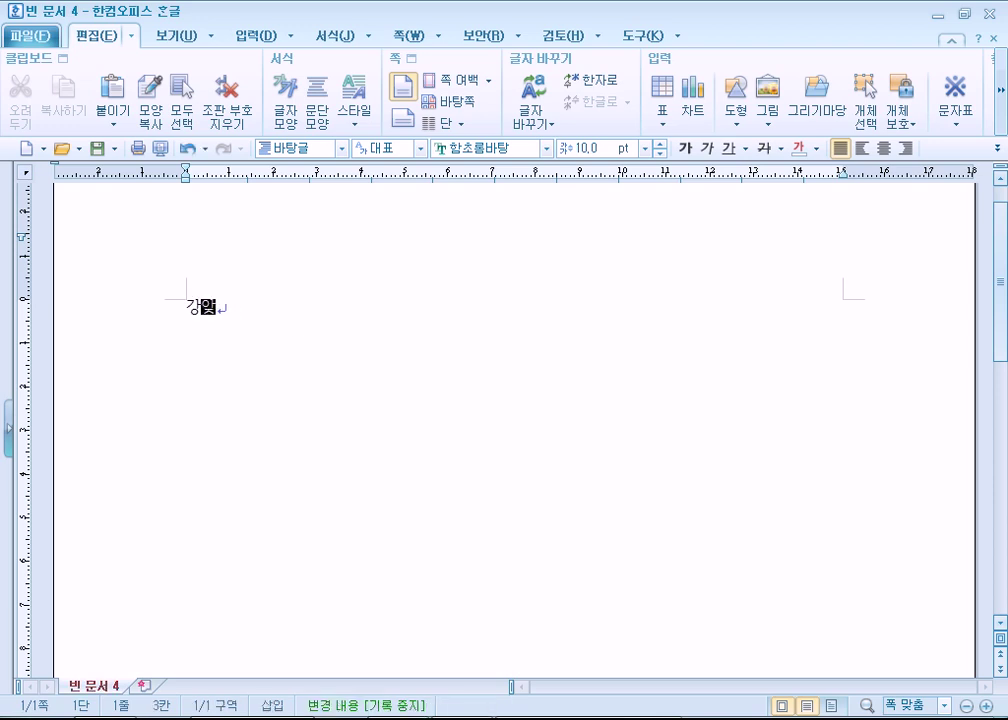
pyautogui.press('Return')
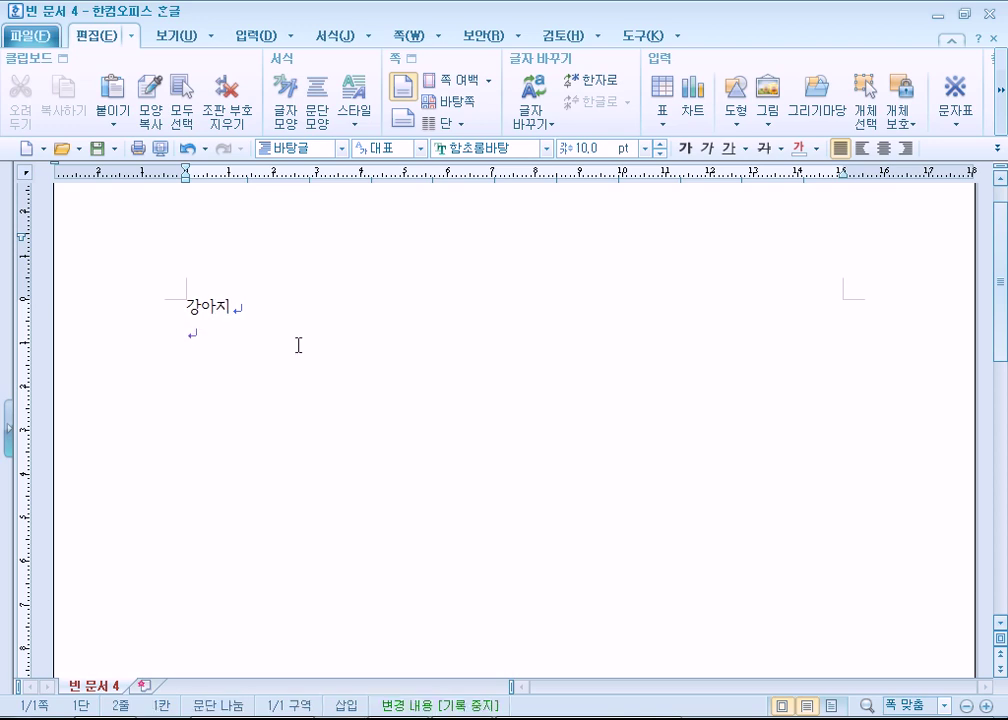
pyautogui.write('엄마')
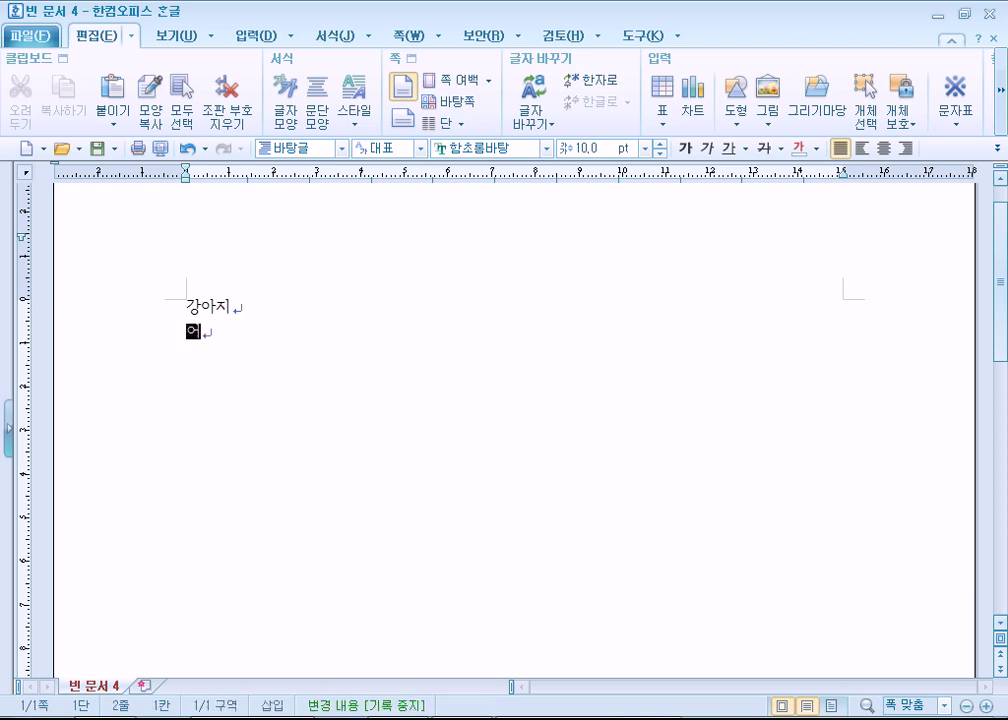
pyautogui.press('Return')
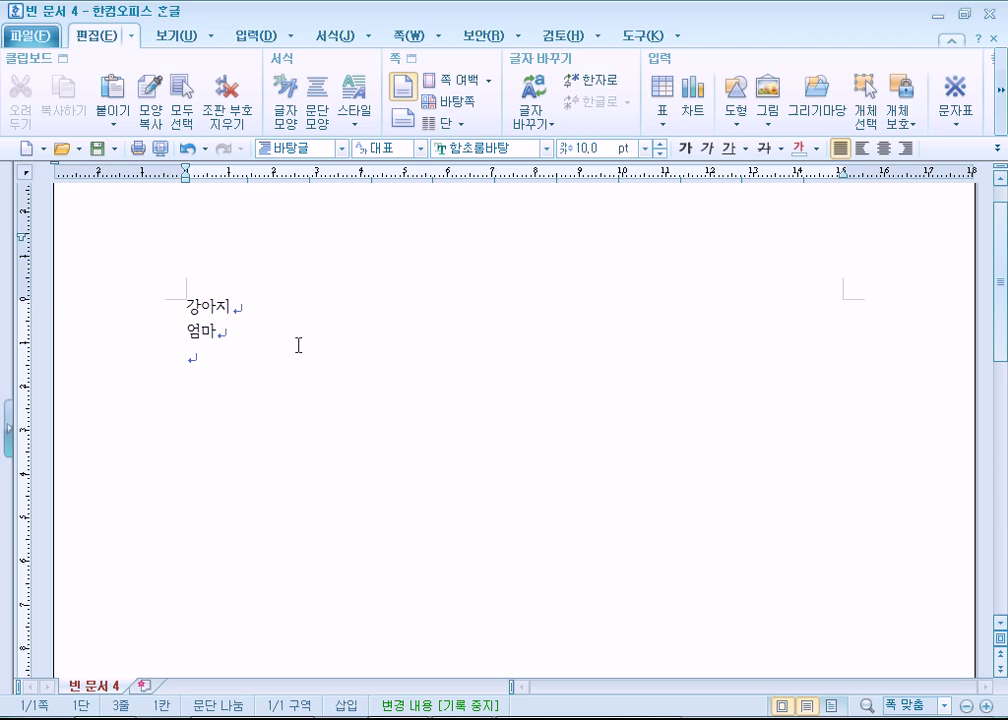
pyautogui.write('아ㅃㅏ')
# - Set the font size of all three words to 127 pt
pyautogui.hotkey('ctrl', 'a')
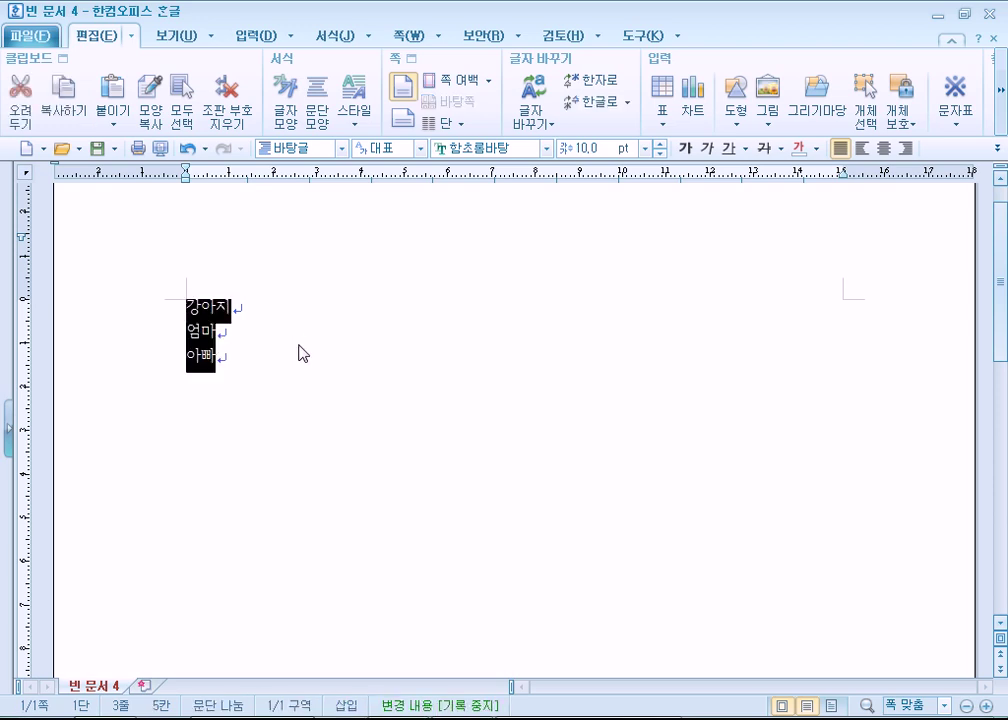
pyautogui.click(643, 148)
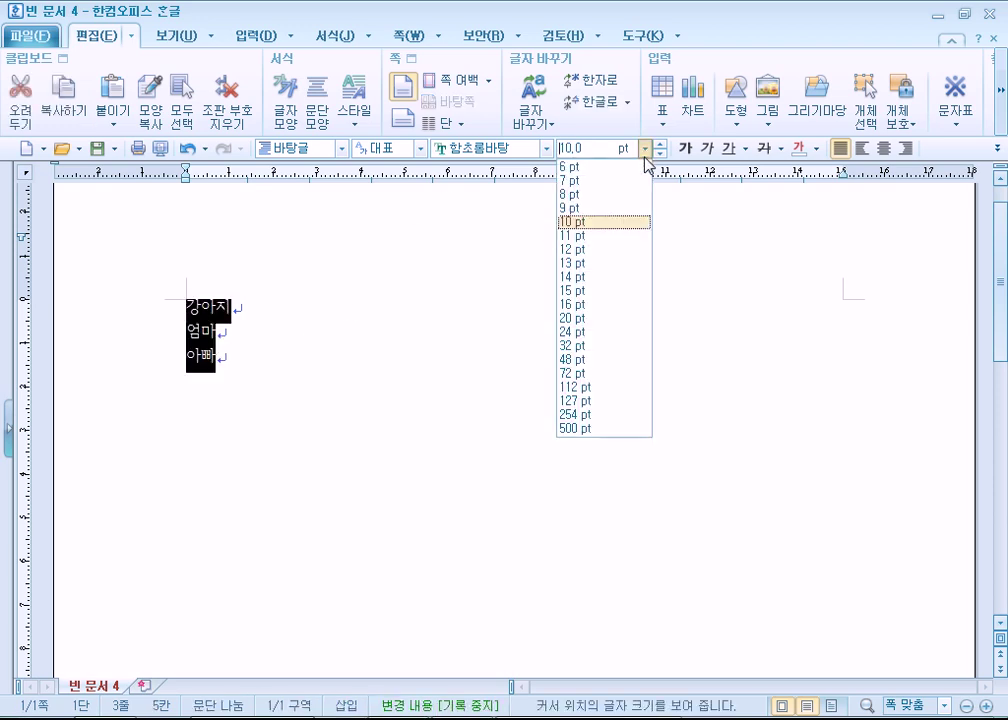
pyautogui.click(567, 385)
pyautogui.scroll(10, 345, 490)
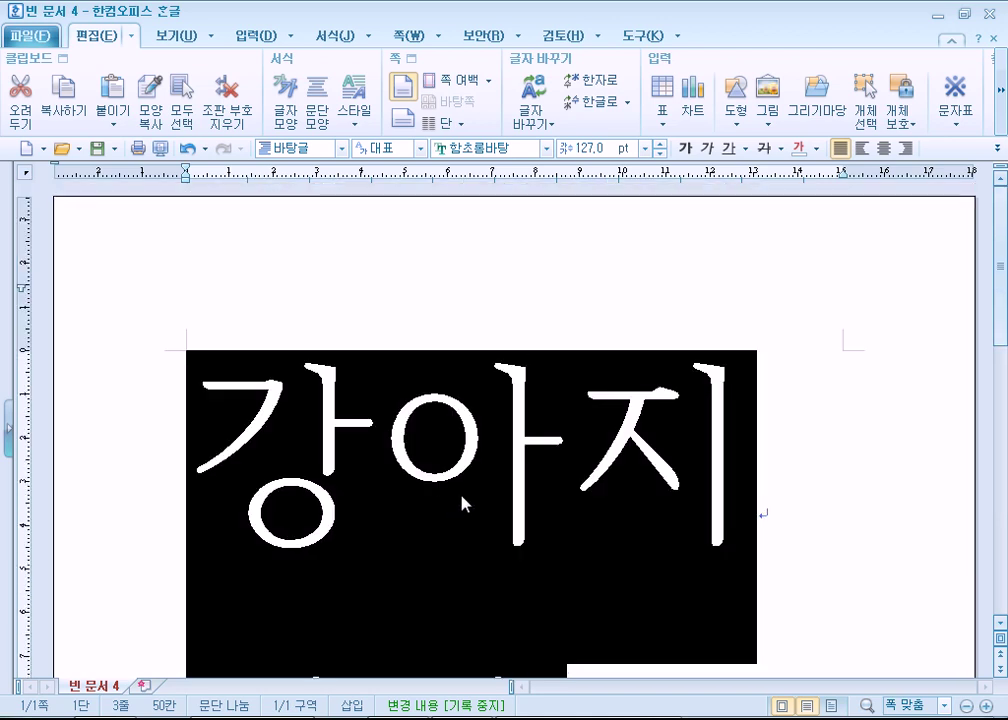
# - Set the page's top, bottom, left and right margins to 5 mm and its header and footer margins to 0 mm
pyautogui.click(486, 475)
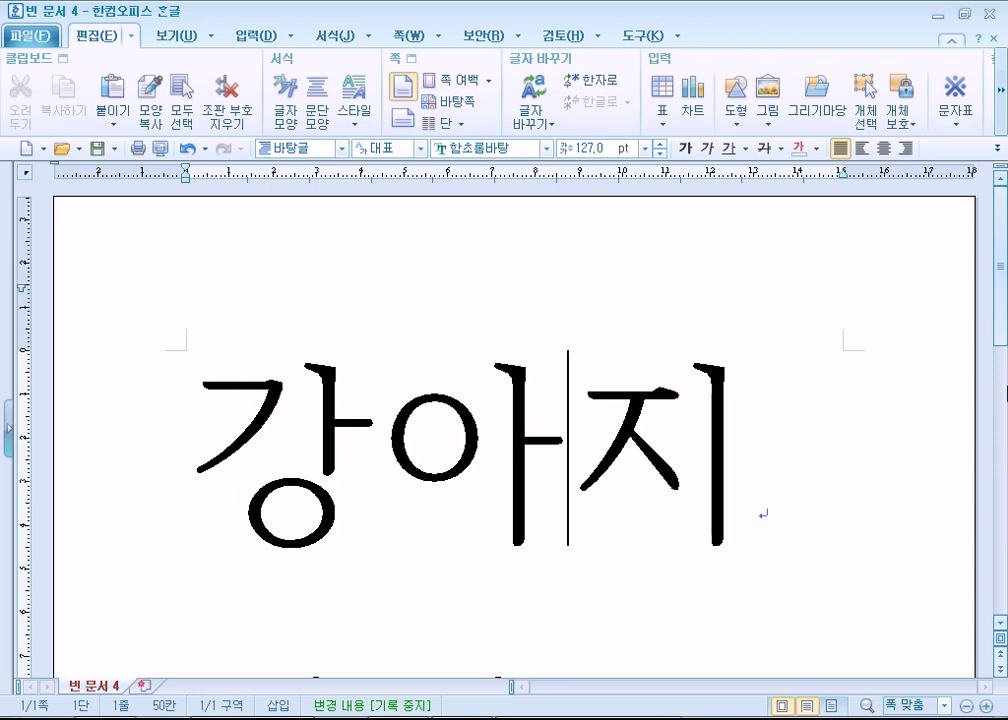
pyautogui.press('F7')
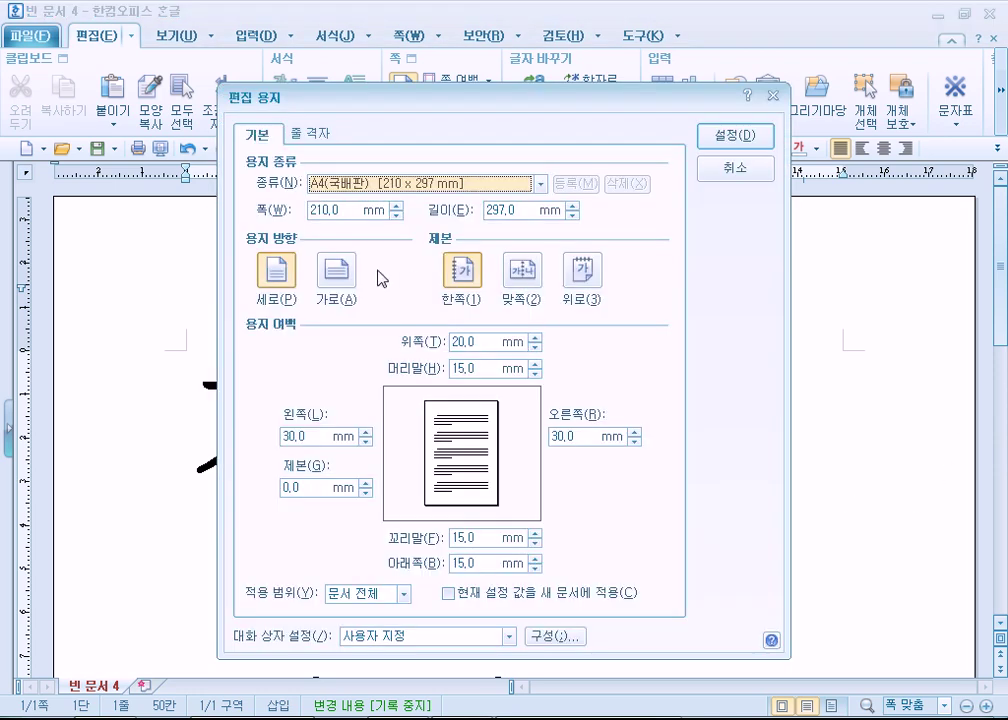
pyautogui.press('Tab')
pyautogui.press('Tab')
pyautogui.press('Tab')
pyautogui.press('Tab')
pyautogui.press('Tab')
pyautogui.press('Tab')
pyautogui.press('Tab')
pyautogui.press('Tab')
pyautogui.press('Tab')
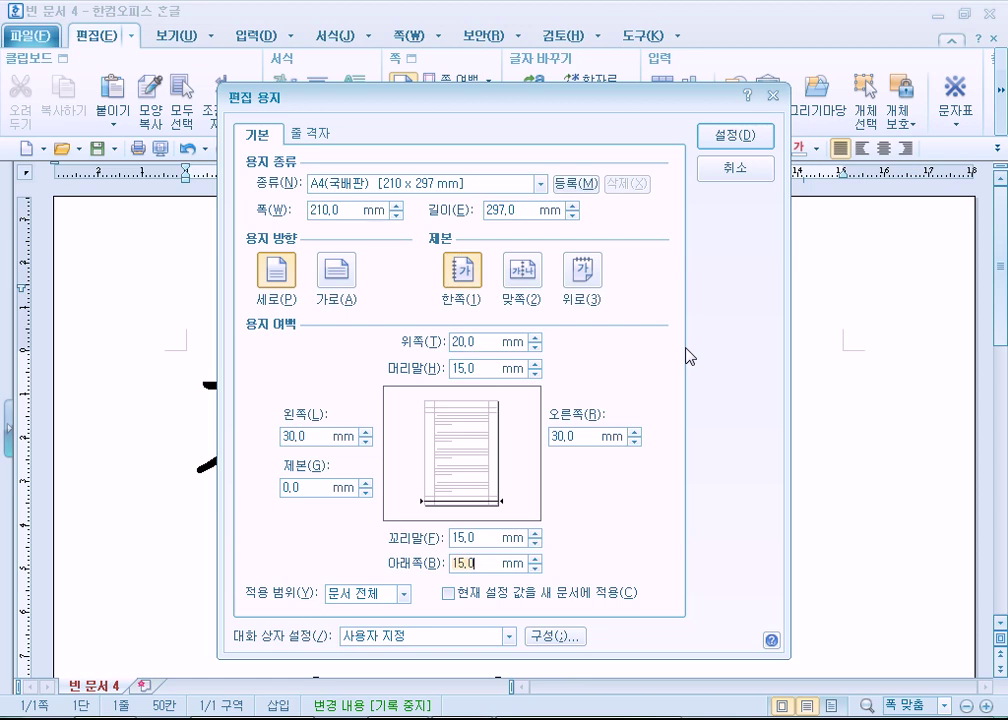
pyautogui.hotkey('alt', 't')
pyautogui.write('5')
pyautogui.hotkey('alt', 'b')
pyautogui.write('5')
pyautogui.hotkey('alt', 'l')
pyautogui.write('5')
pyautogui.hotkey('alt', 'r')
pyautogui.write('50')
pyautogui.hotkey('alt', 'f')
pyautogui.write('0')
pyautogui.press('Return')
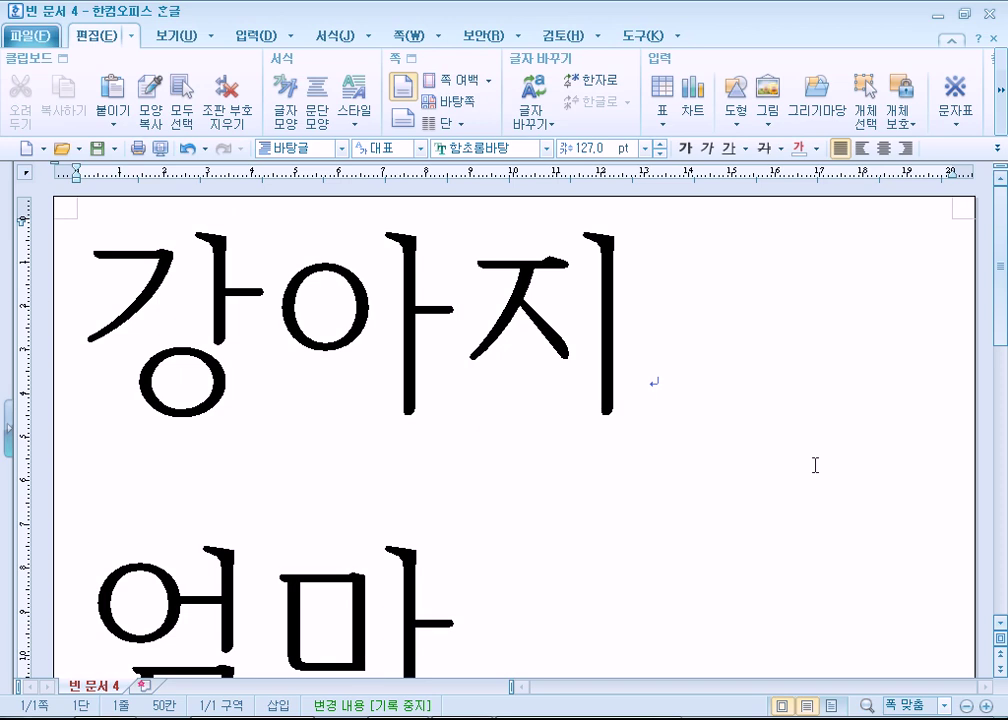
# - Set the font size of all the text to 150 pt
pyautogui.hotkey('ctrl', 'a')
pyautogui.click(596, 148)
pyautogui.write('150')
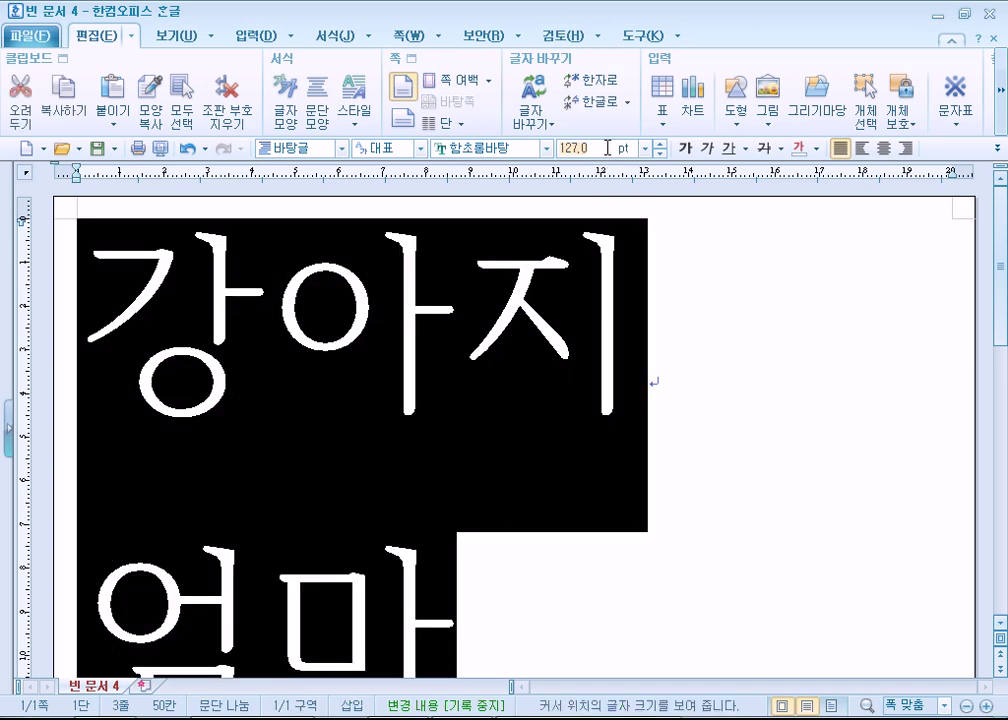
pyautogui.press('Return')
pyautogui.scroll(6, 571, 342)
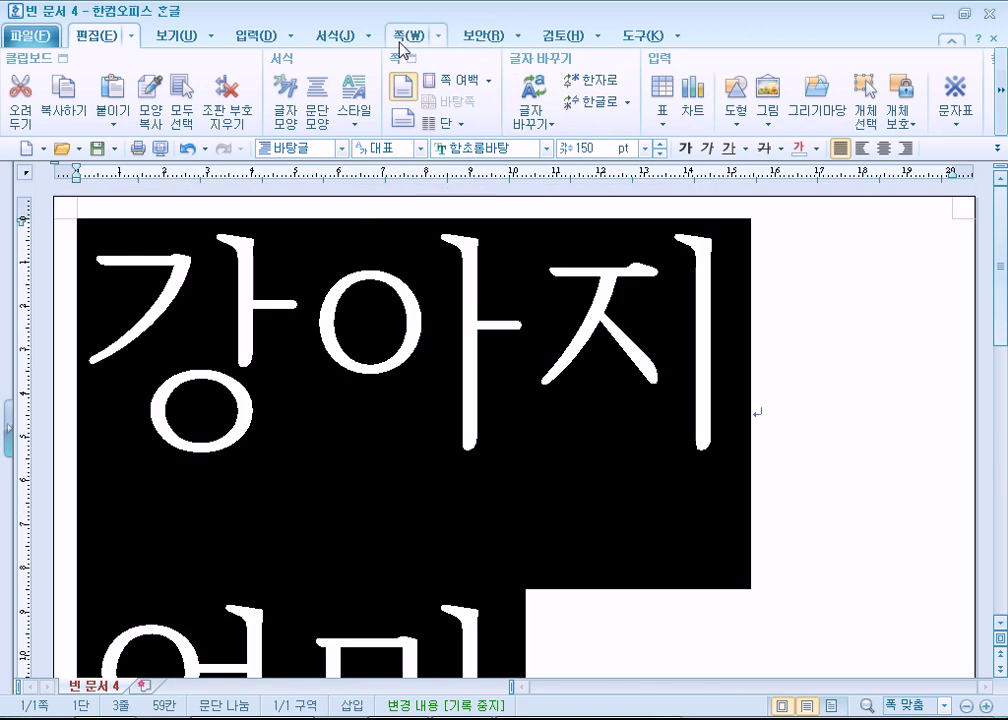
# - Apply the 외곽선 (outline) attribute to all three words through the 글자 모양 settings
pyautogui.click(322, 38)
pyautogui.click(470, 58)
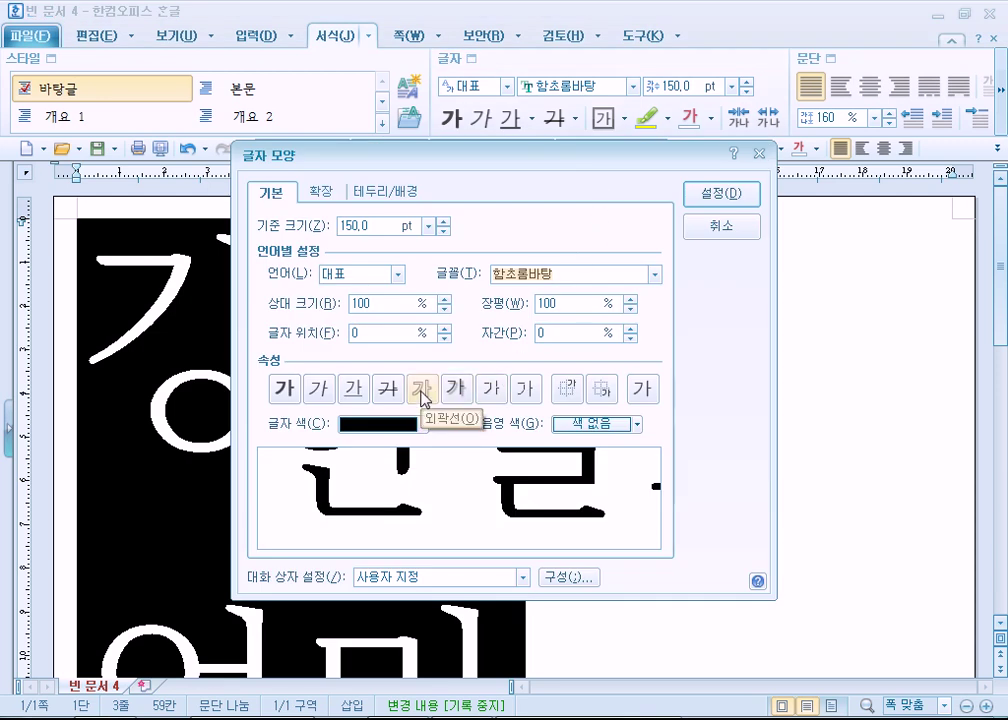
pyautogui.click(424, 396)
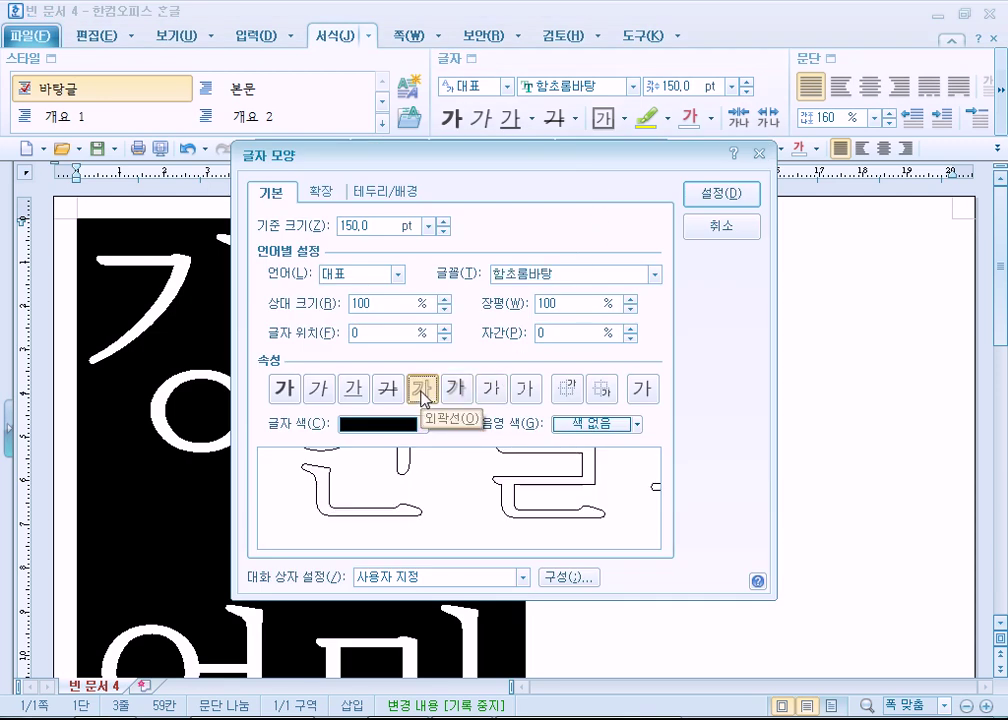
pyautogui.click(713, 200)
pyautogui.click(769, 538)
pyautogui.scroll(5, 812, 547)
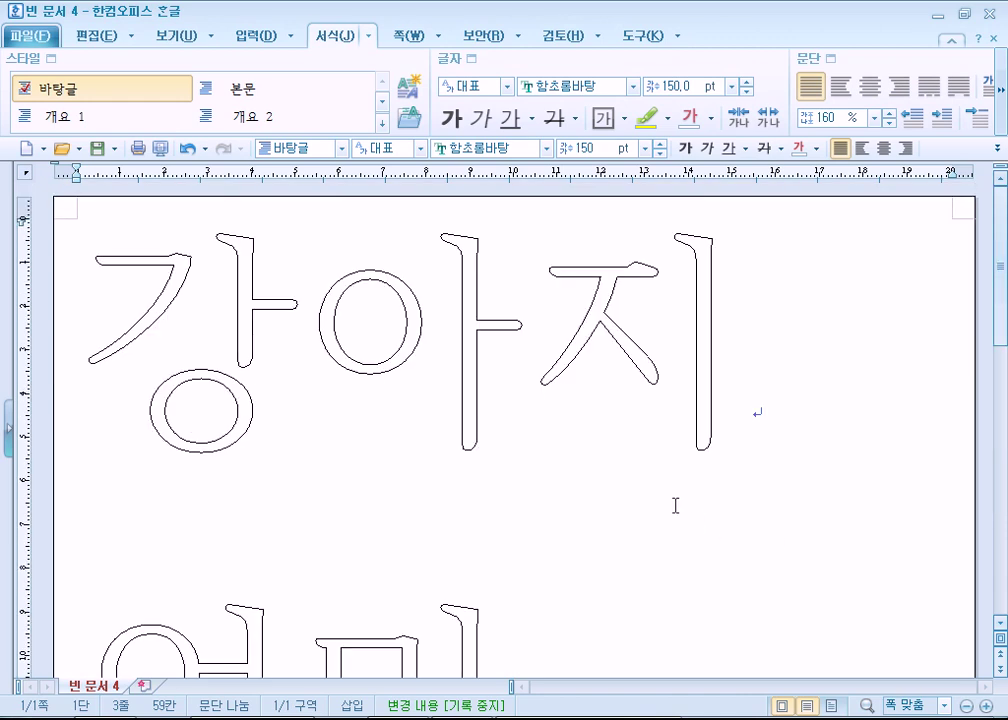
# - Change the paper orientation to 가로 (landscape) in the 편집 용지 settings
pyautogui.press('F7')
pyautogui.click(333, 300)
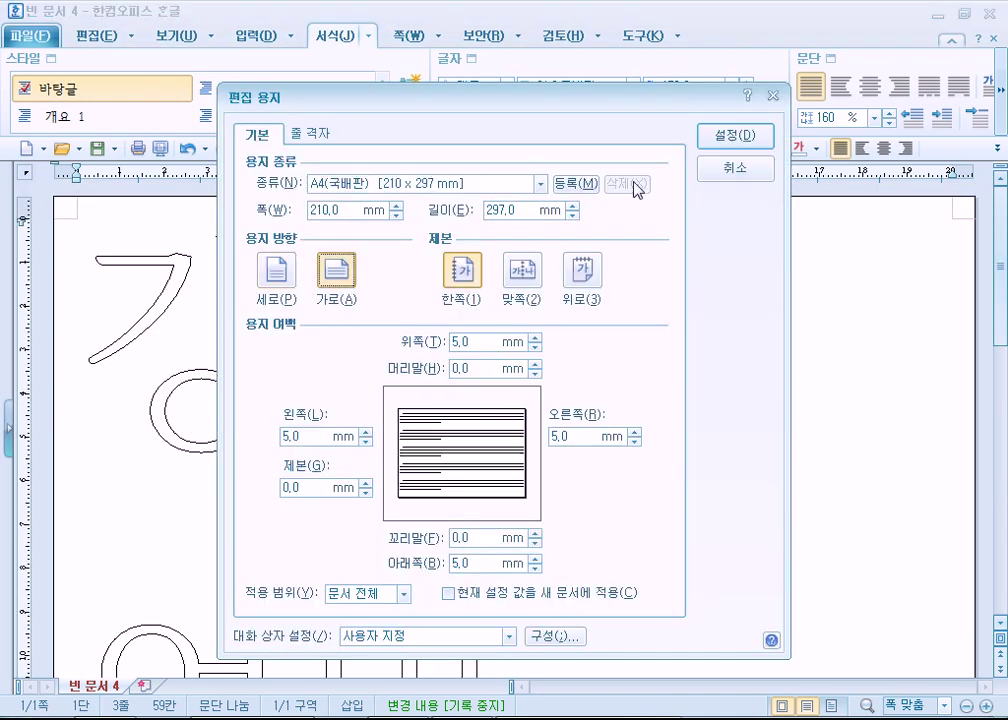
pyautogui.click(733, 136)
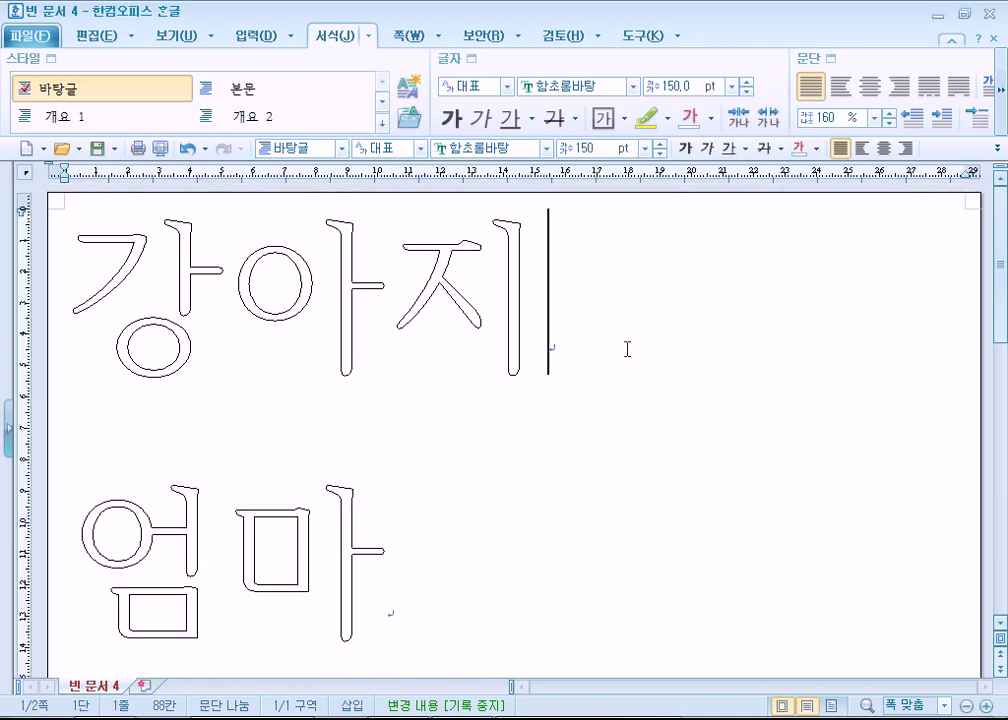
pyautogui.scroll(-2, 627, 352)
pyautogui.scroll(-3, 627, 354)
pyautogui.scroll(3, 625, 355)
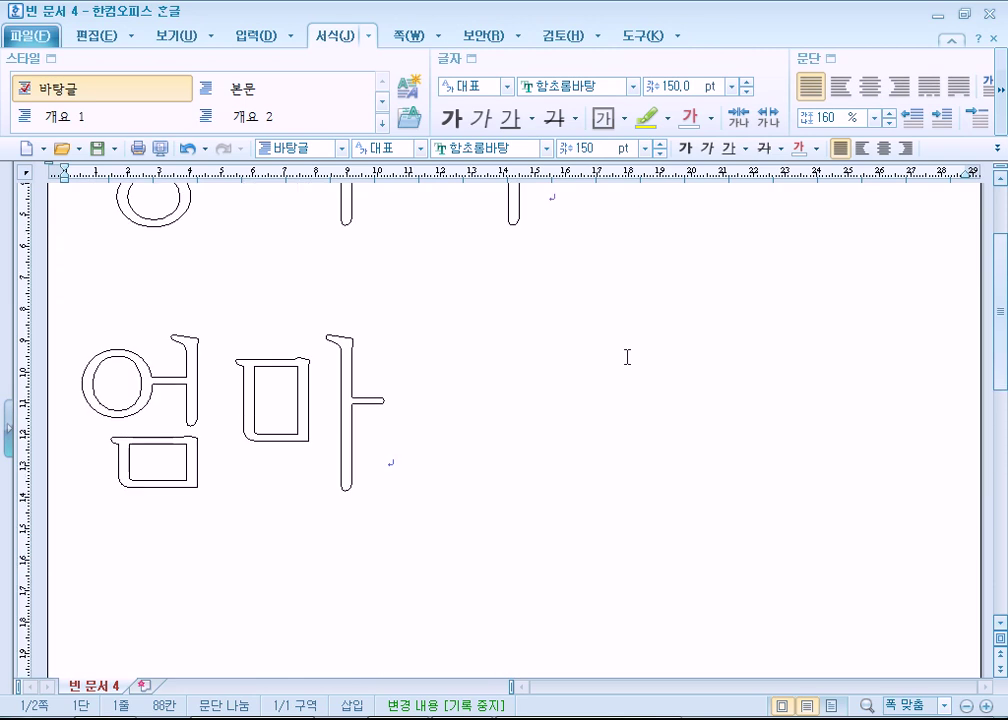
# - Set the font size of all the text to 500 pt and return to the beginning of the document
pyautogui.hotkey('ctrl', 'a')
pyautogui.click(704, 90)
pyautogui.click(702, 90)
pyautogui.click(693, 92)
pyautogui.write('500')
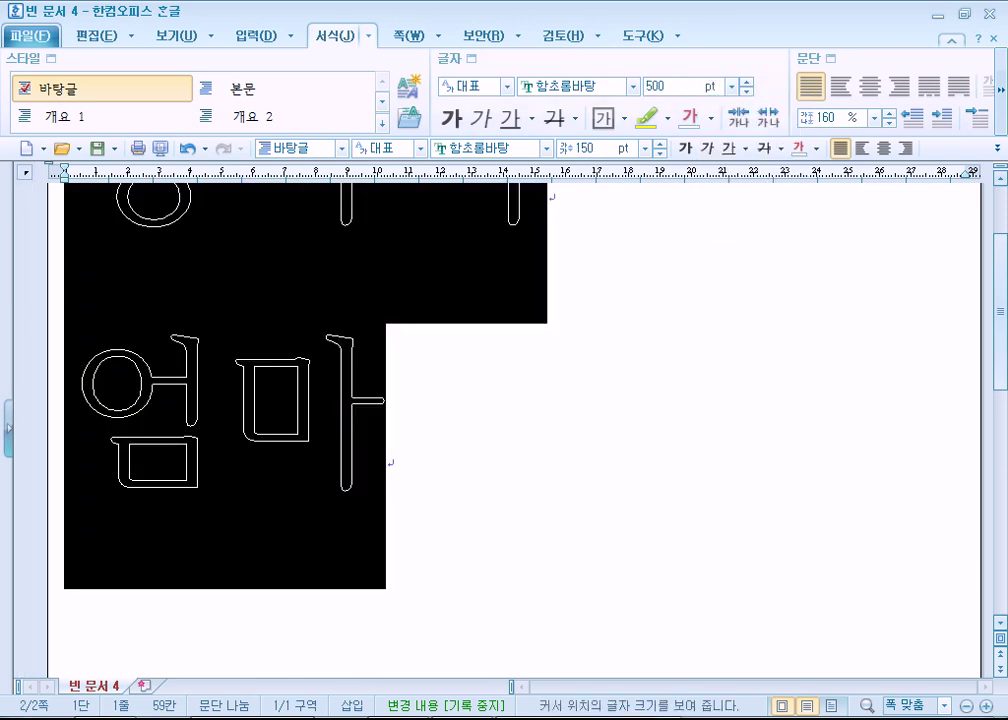
pyautogui.press('Return')
pyautogui.hotkey('ctrl', 'pageup')
# - Look through the enlarged letters across the document's pages and in the print preview
pyautogui.scroll(-3, 553, 360)
pyautogui.scroll(3, 553, 373)
pyautogui.scroll(-6, 472, 511)
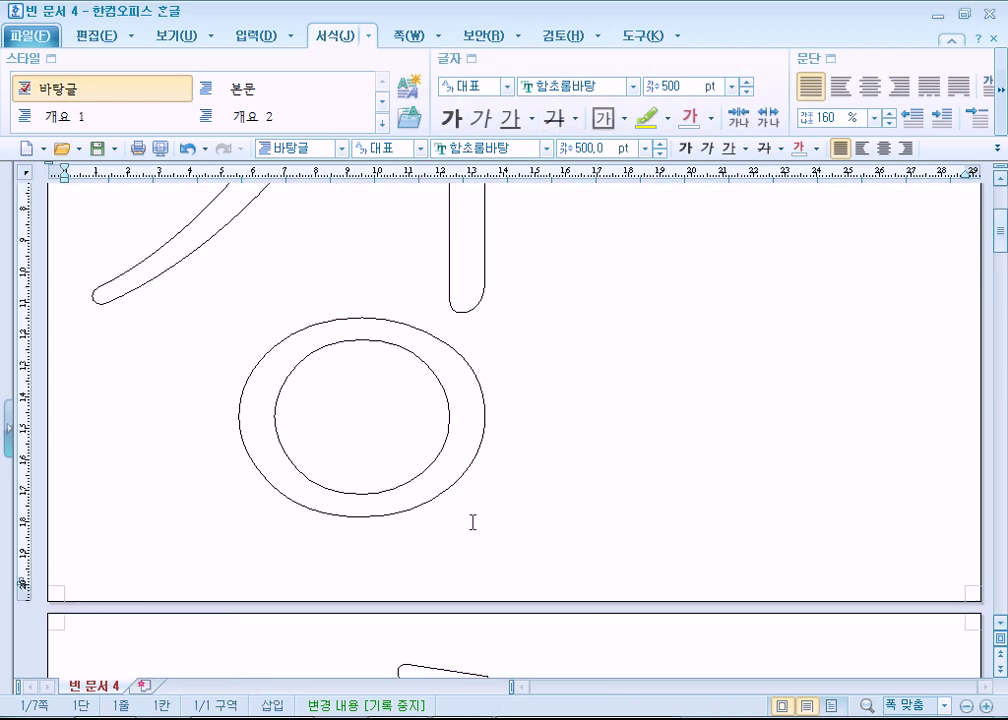
pyautogui.scroll(-15, 472, 521)
pyautogui.scroll(-12, 473, 517)
pyautogui.scroll(-8, 473, 514)
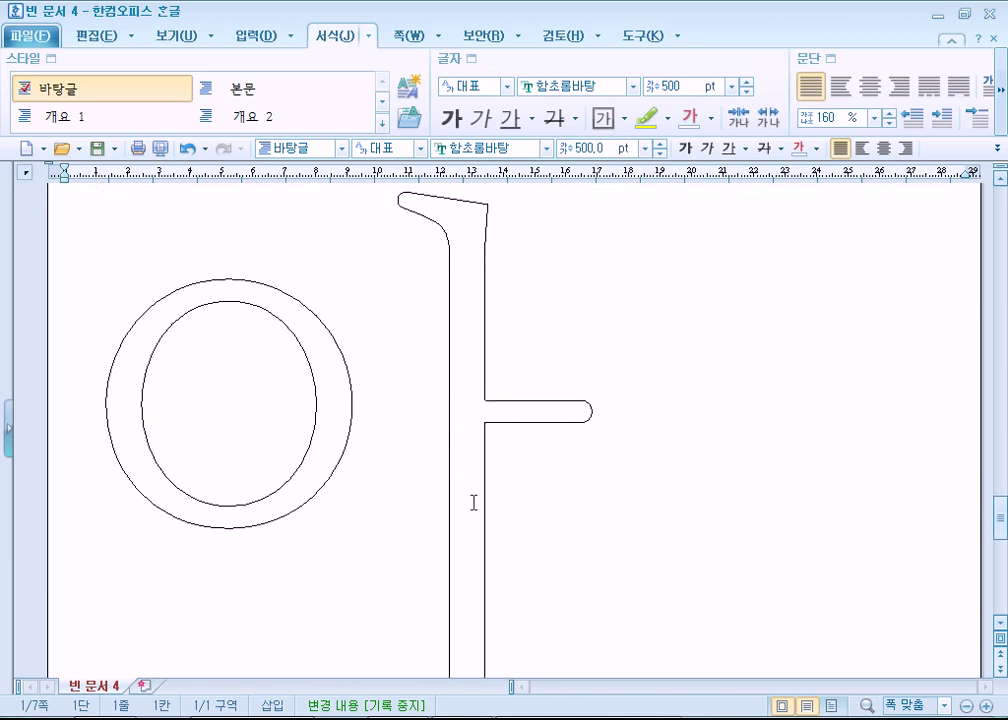
pyautogui.click(160, 148)
pyautogui.scroll(-5, 585, 420)
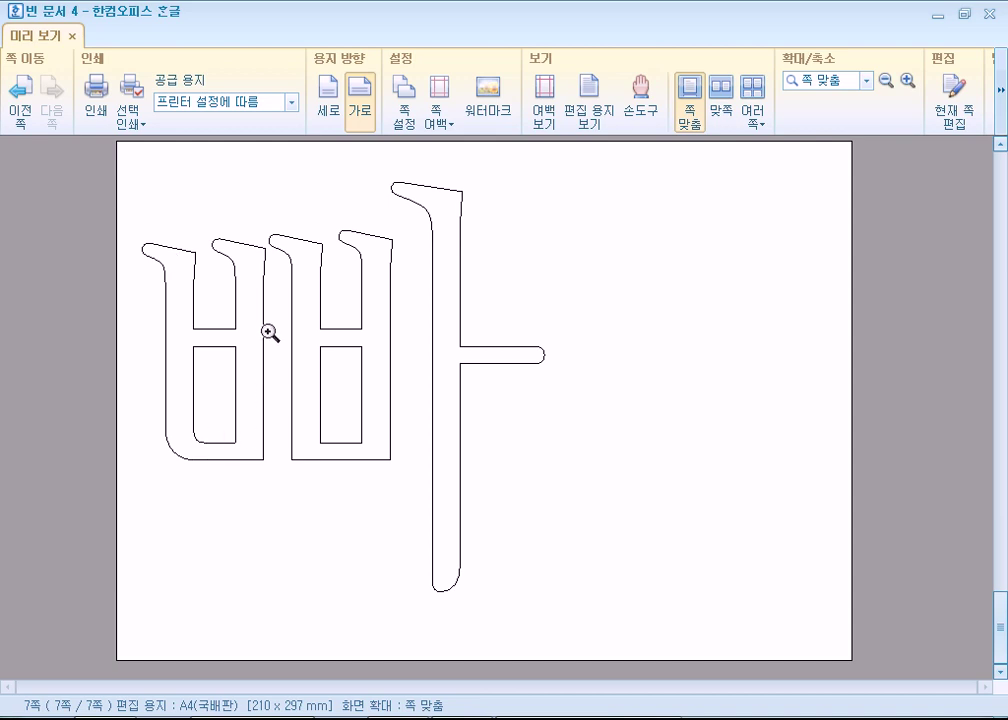
pyautogui.scroll(6, 272, 334)
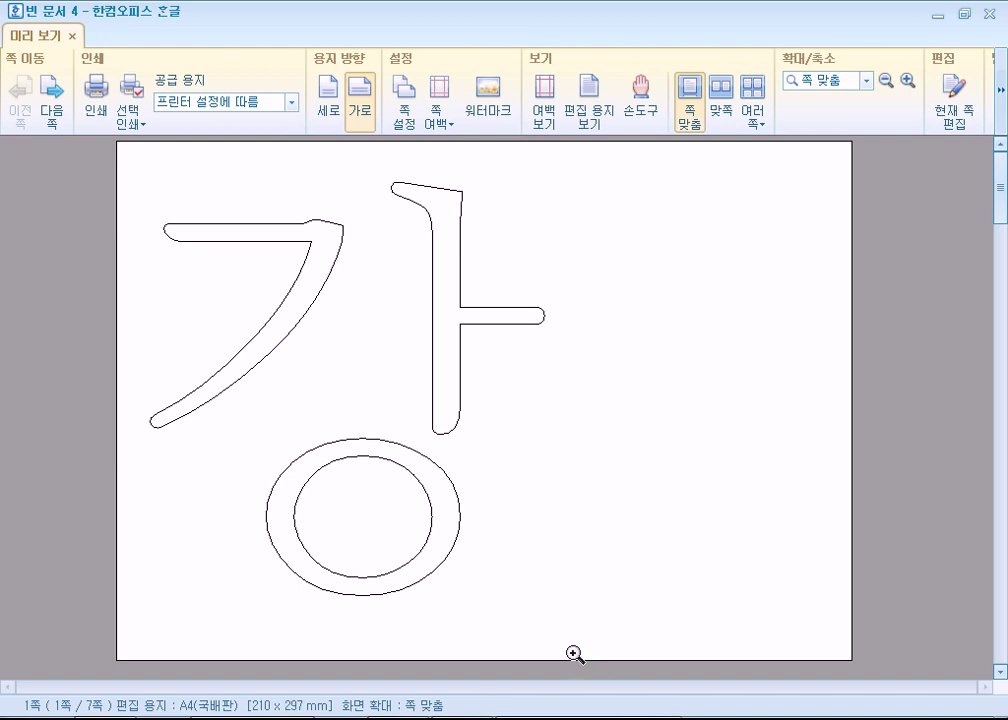
# - Switch the paper orientation to 세로 (portrait) in the 편집 용지 settings and leave the print preview
pyautogui.press('F7')
pyautogui.click(275, 275)
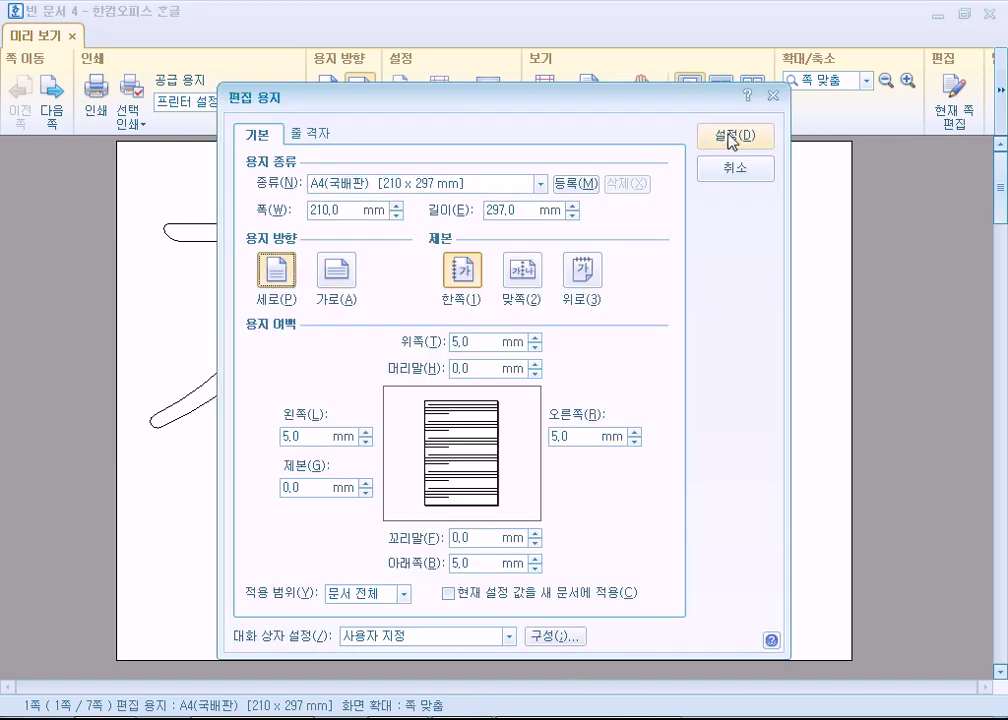
pyautogui.click(728, 136)
pyautogui.press('Escape')
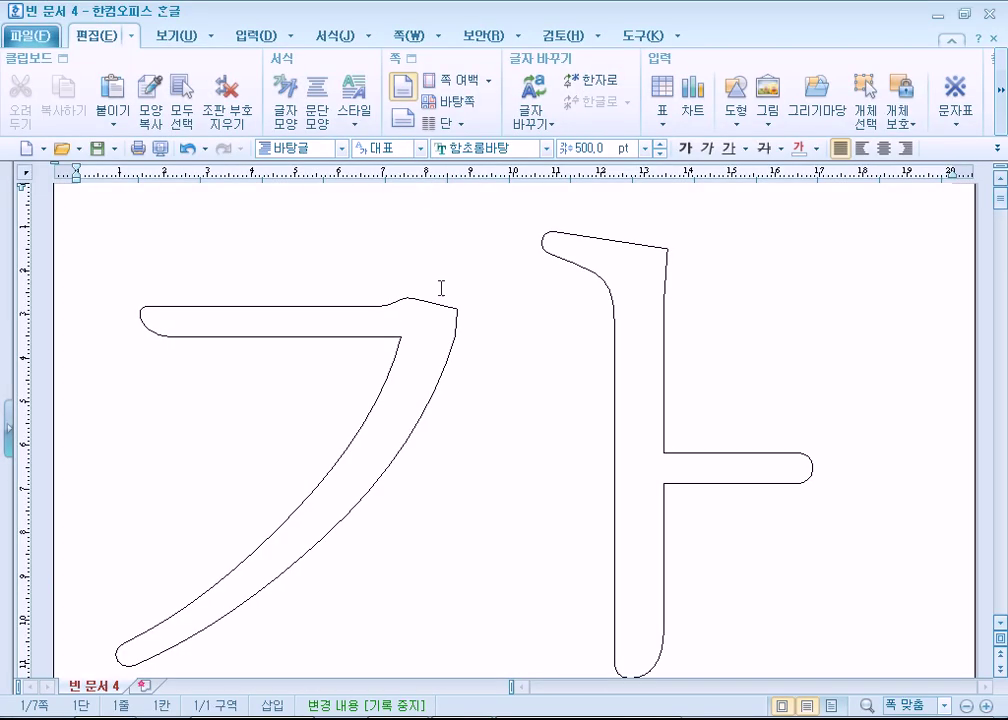
# - Center-align all the text and check the pages in the print preview
pyautogui.hotkey('ctrl', 'a')
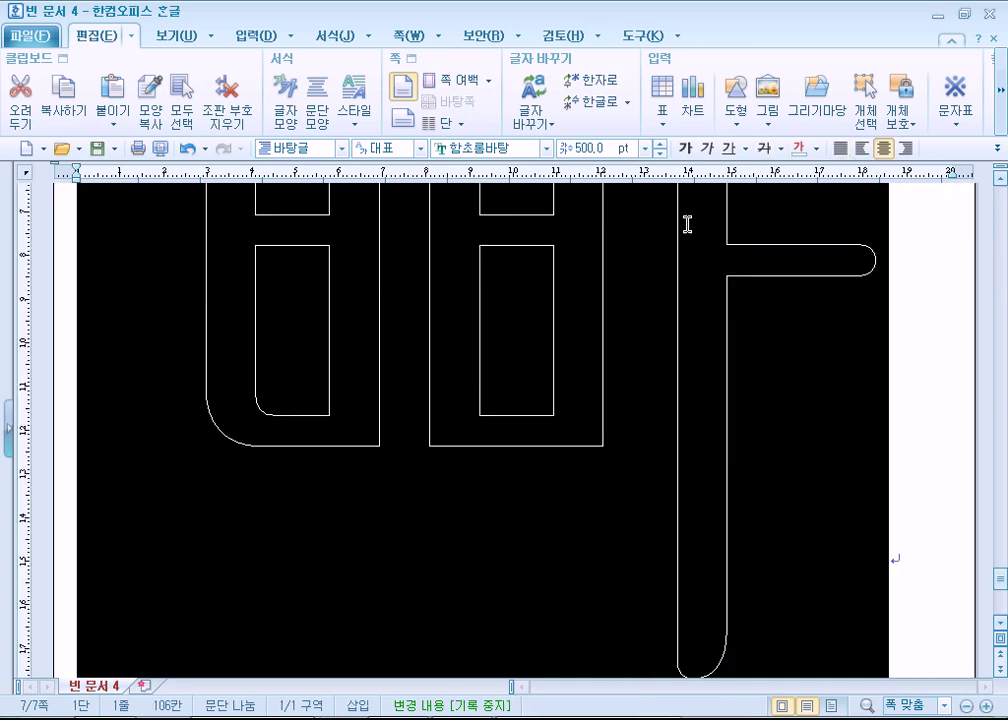
pyautogui.click(292, 225)
pyautogui.click(160, 148)
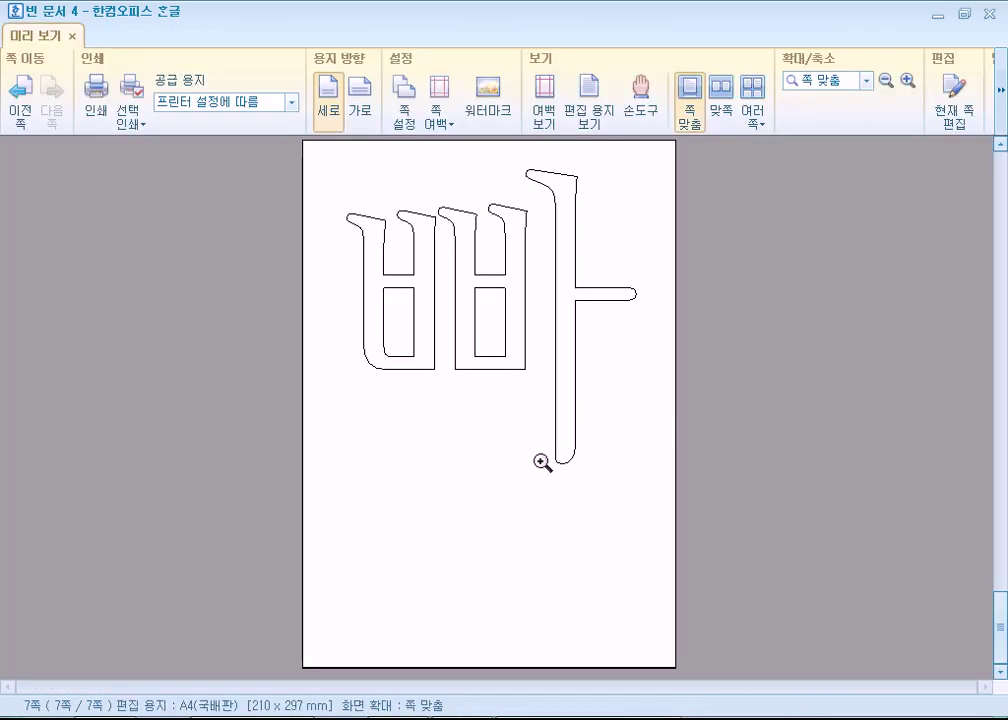
pyautogui.scroll(6, 528, 484)
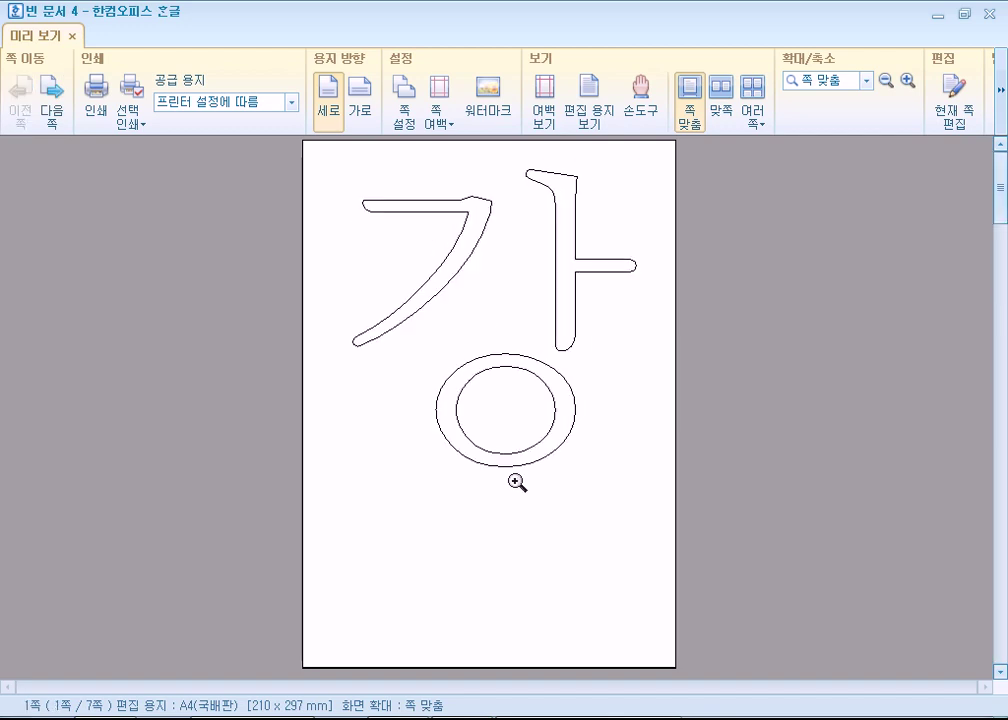
pyautogui.scroll(-3, 511, 490)
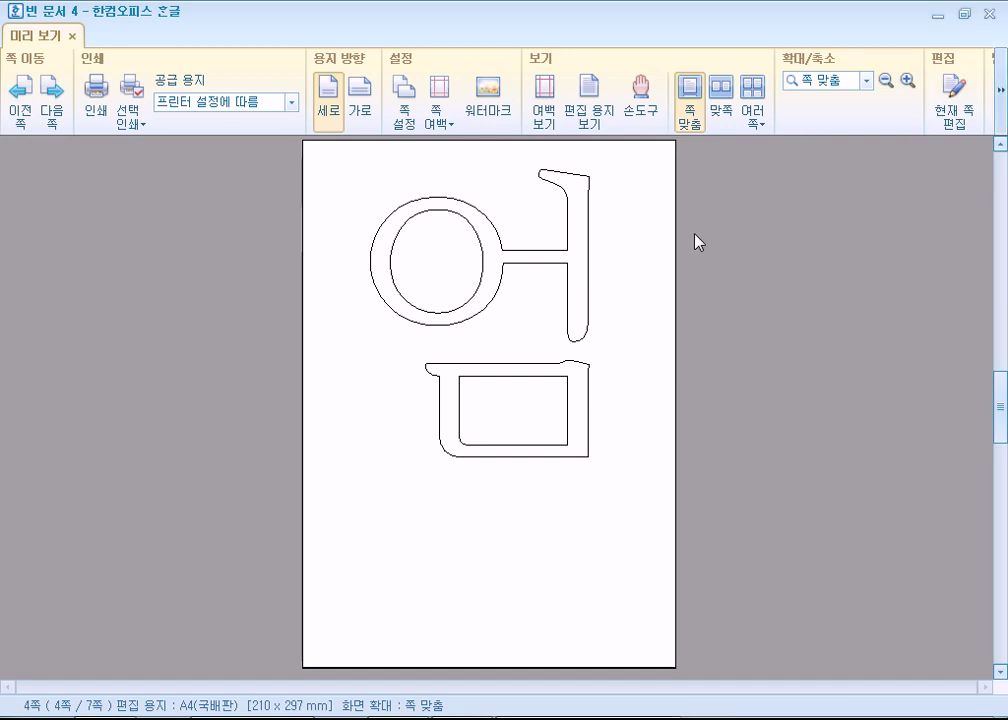
pyautogui.press('Escape')
# - Select letters of the word 아빠 and try to turn off their 외곽선 attribute in the 글자 모양 settings
pyautogui.scroll(3, 500, 382)
pyautogui.scroll(5, 284, 438)
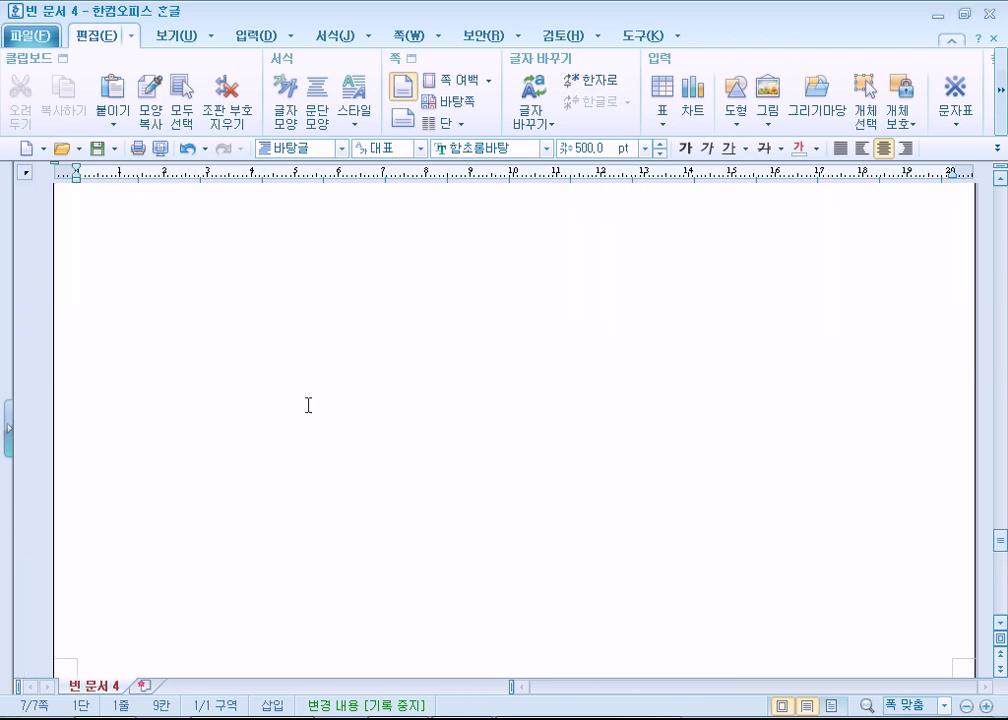
pyautogui.moveTo(177, 411); pyautogui.dragTo(664, 427)
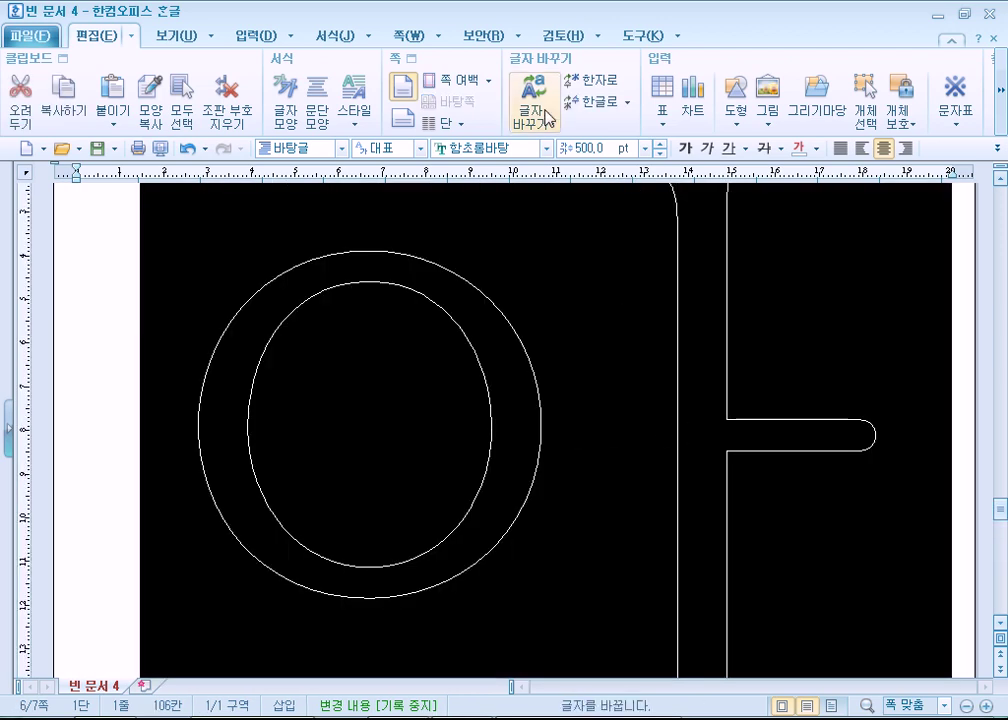
pyautogui.click(337, 36)
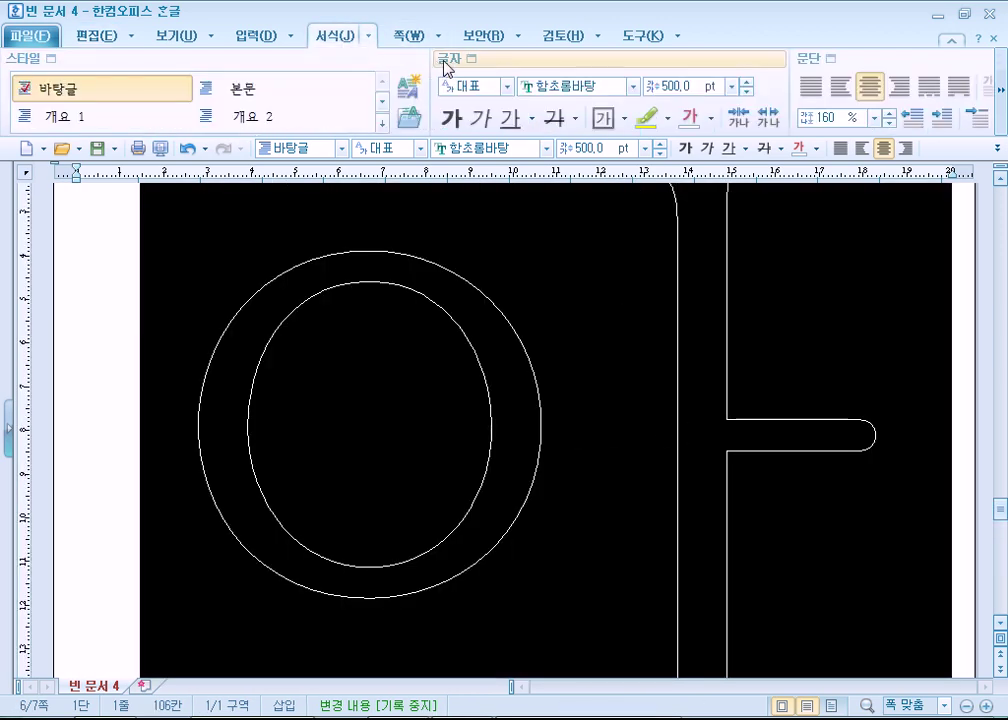
pyautogui.click(468, 58)
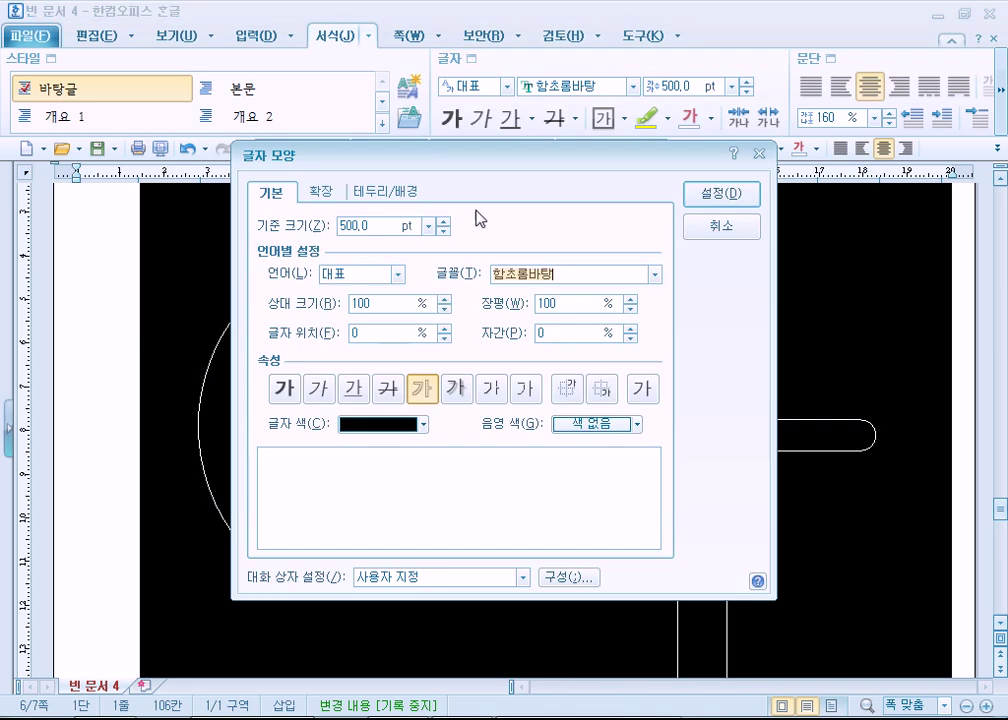
pyautogui.click(438, 400)
pyautogui.press('Return')
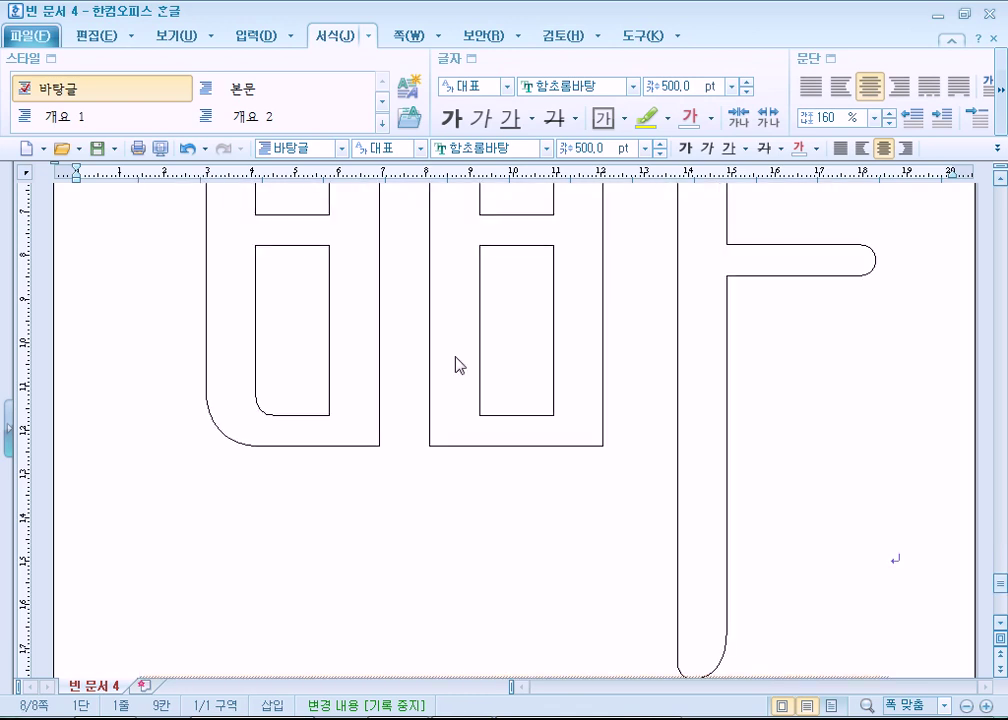
# - Turn off the 외곽선 attribute for all the text in the document
pyautogui.hotkey('ctrl', 'a')
pyautogui.hotkey('alt', 'l')
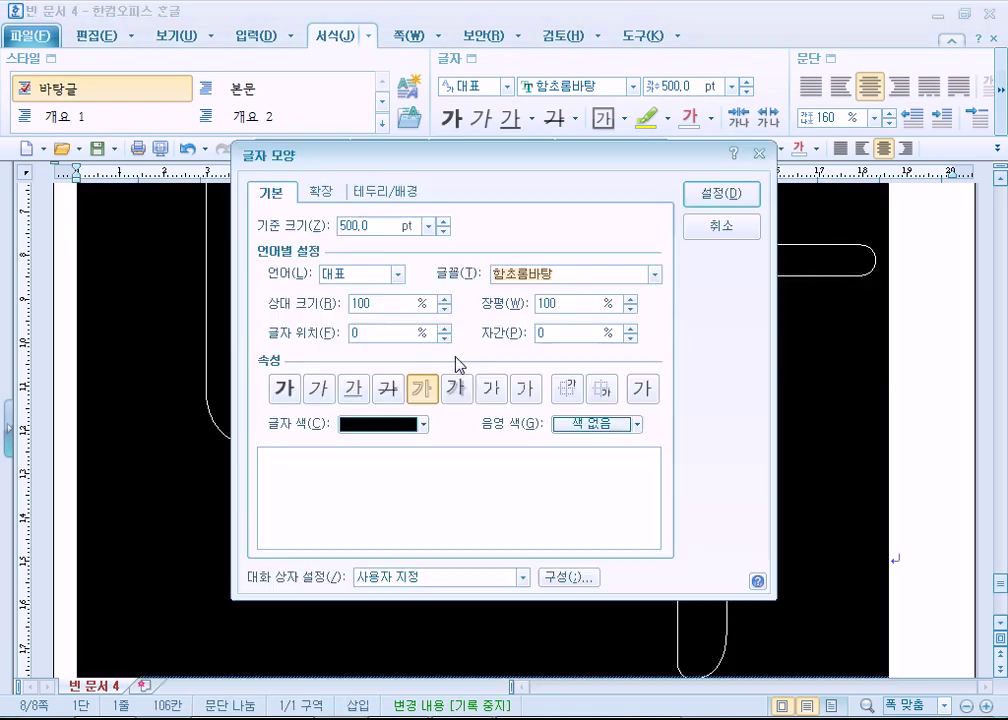
pyautogui.click(422, 405)
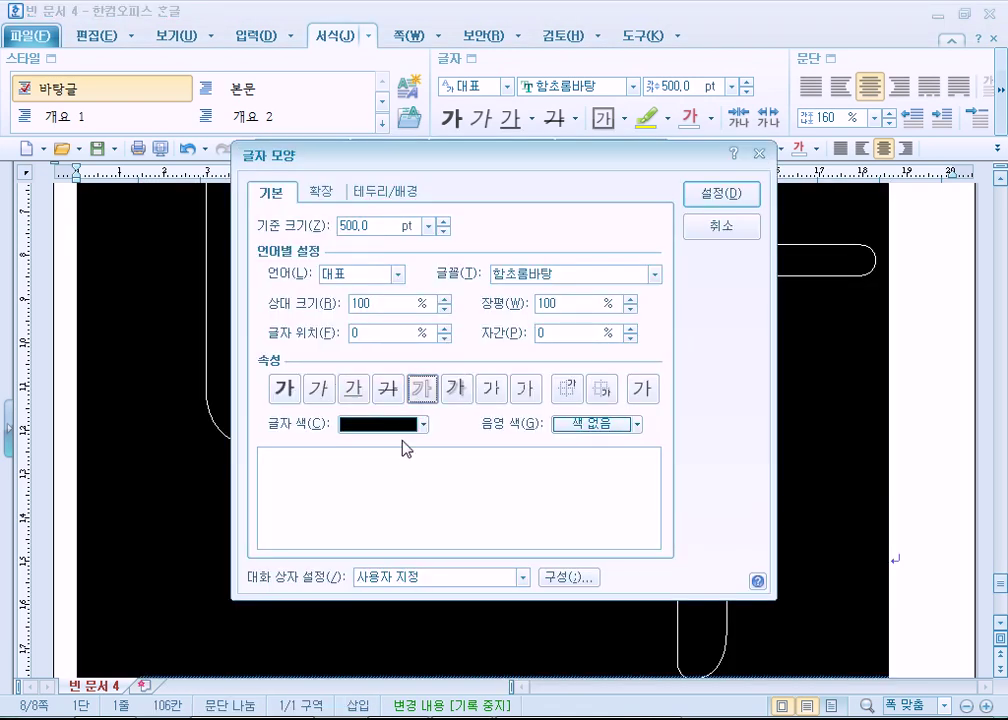
pyautogui.click(705, 196)
pyautogui.click(426, 507)
pyautogui.scroll(15, 426, 507)
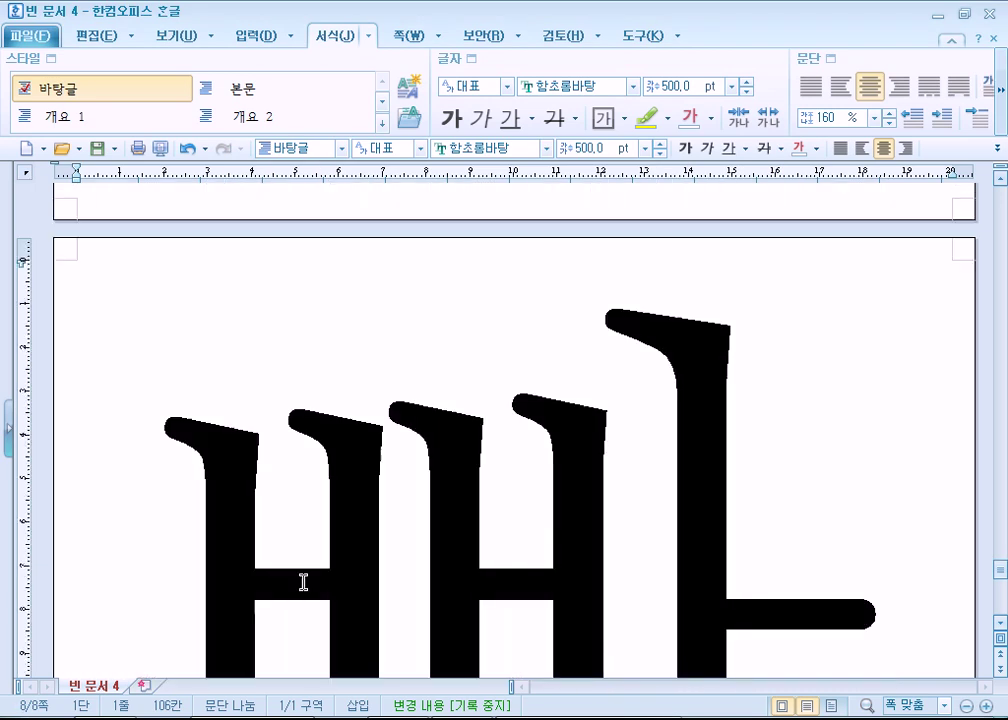
# - Check the solid letters page by page in the print preview and close it
pyautogui.click(159, 148)
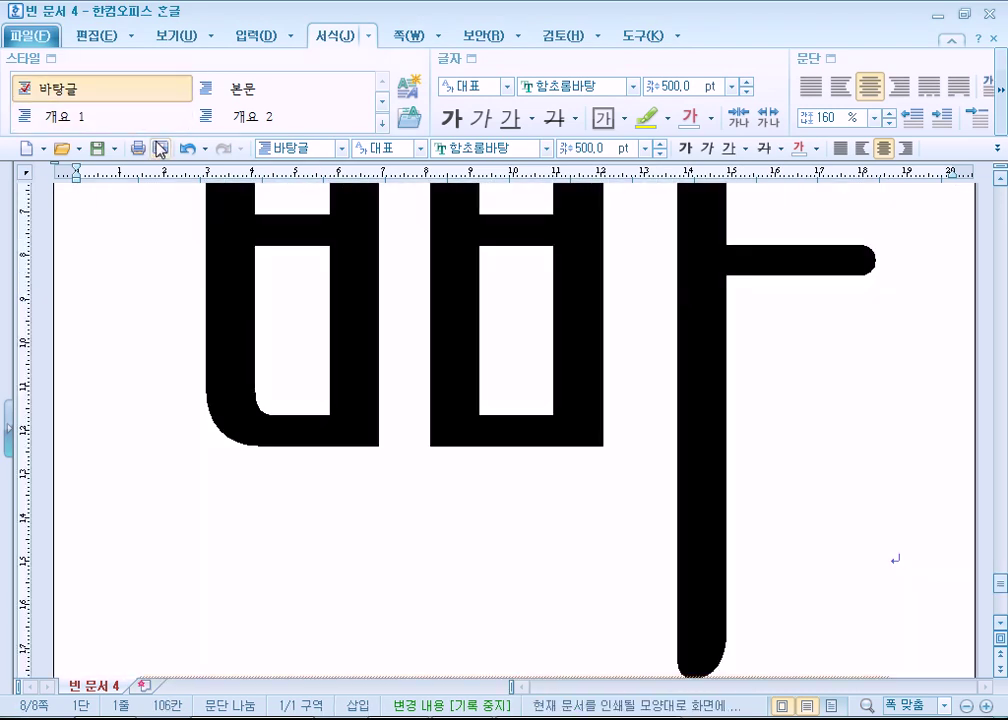
pyautogui.scroll(-1, 466, 340)
pyautogui.scroll(1, 466, 350)
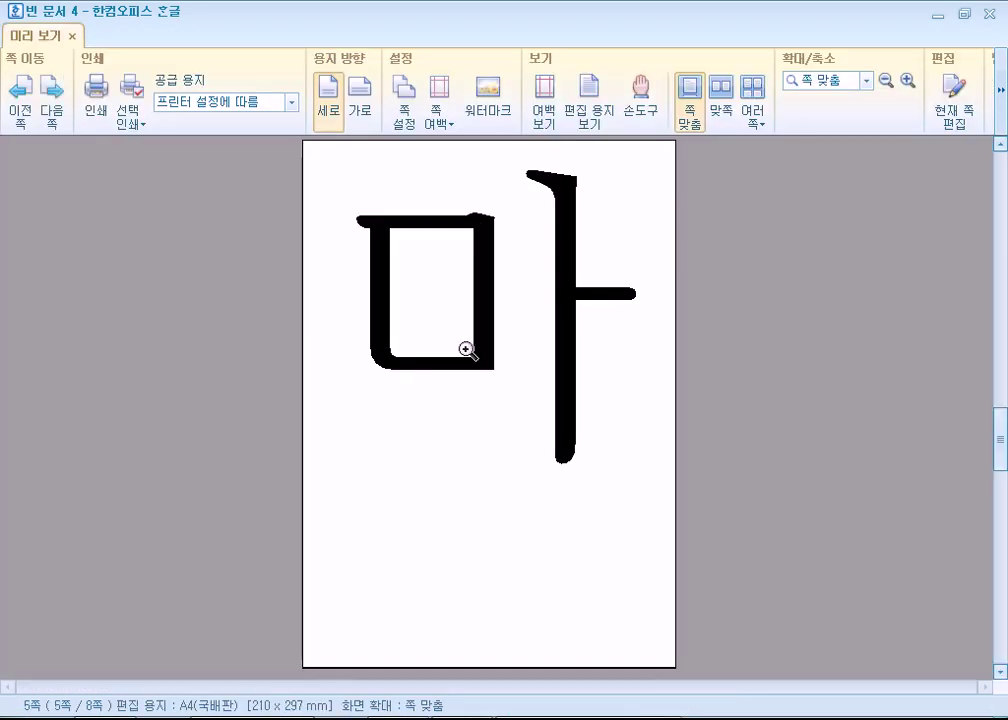
pyautogui.scroll(3, 463, 354)
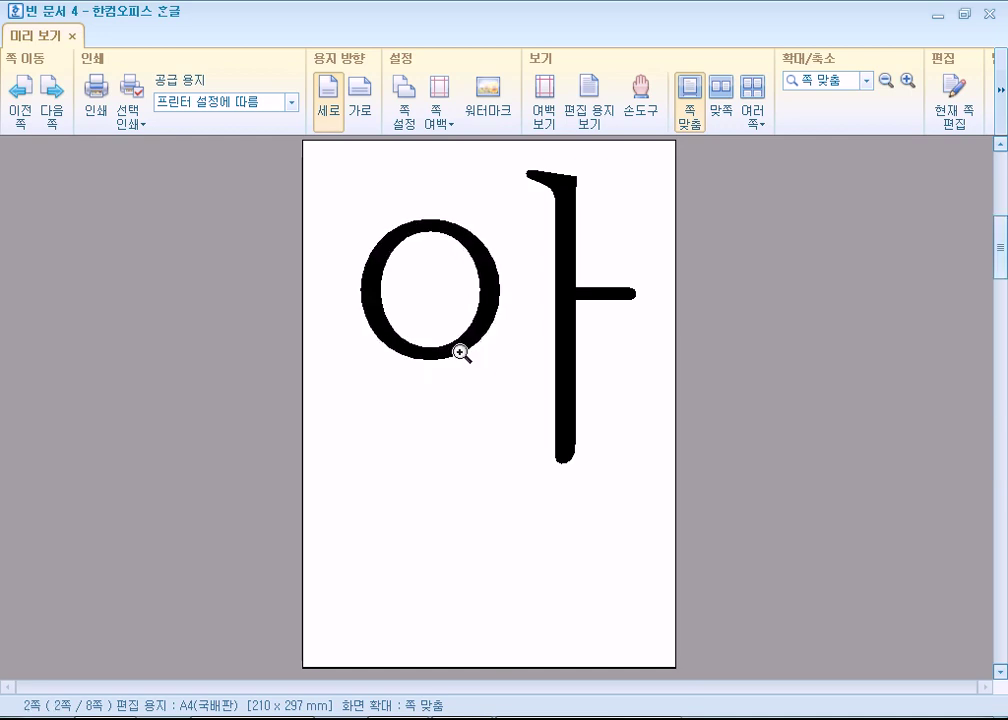
pyautogui.press('Escape')
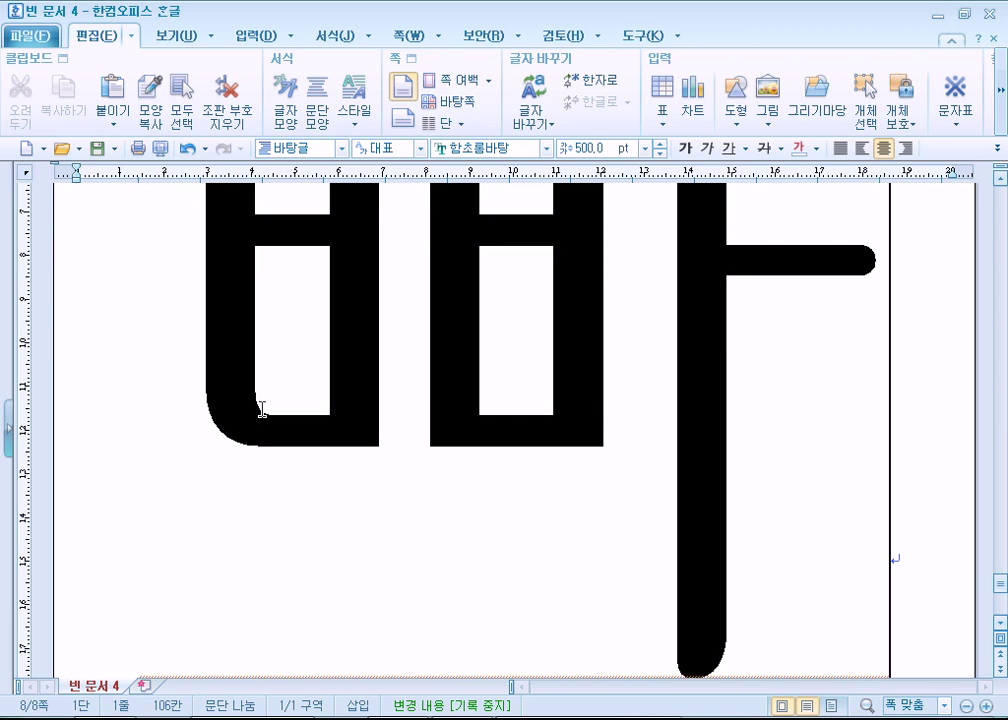
# - Set the font size of all the text to 20 pt and justify the paragraphs
pyautogui.hotkey('ctrl', 'pageup')
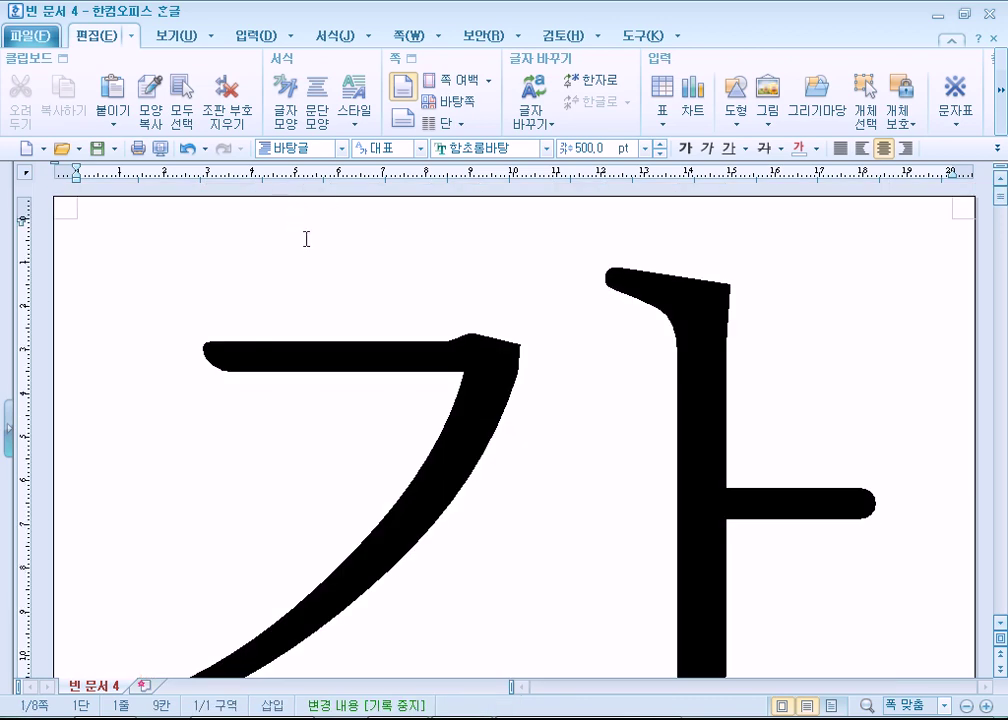
pyautogui.hotkey('ctrl', 'a')
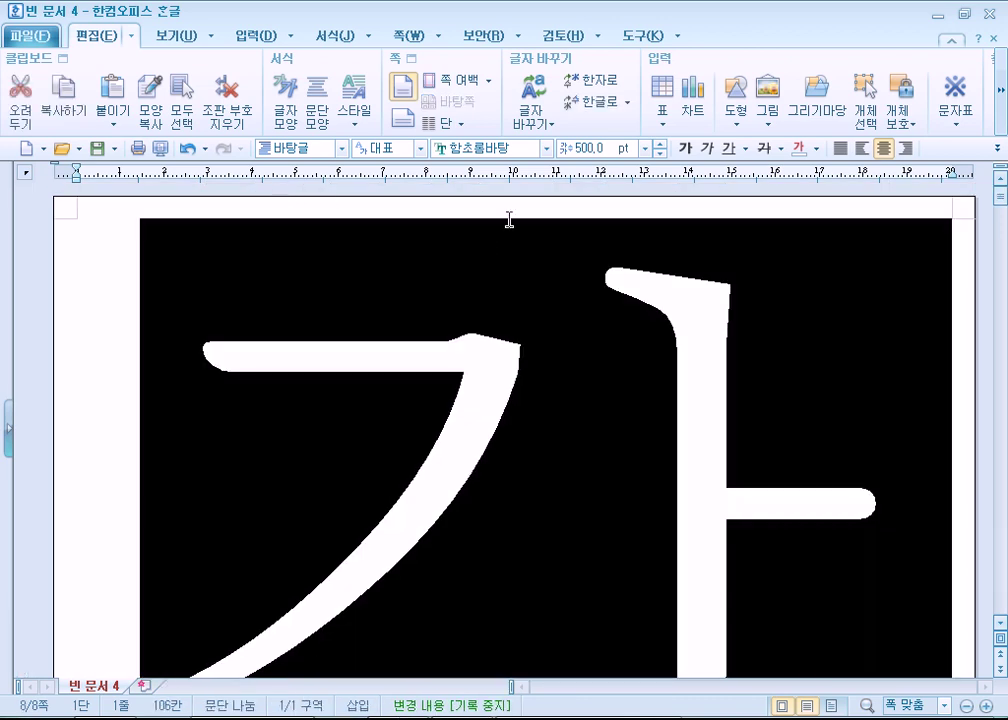
pyautogui.click(599, 148)
pyautogui.write('20')
pyautogui.press('Return')
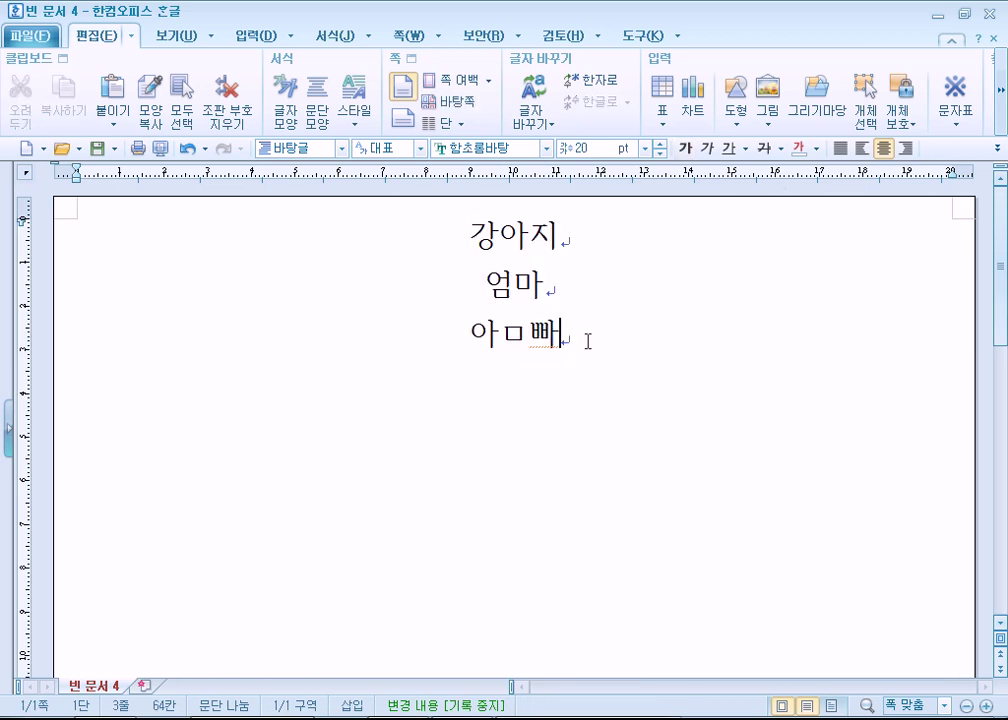
pyautogui.click(840, 148)
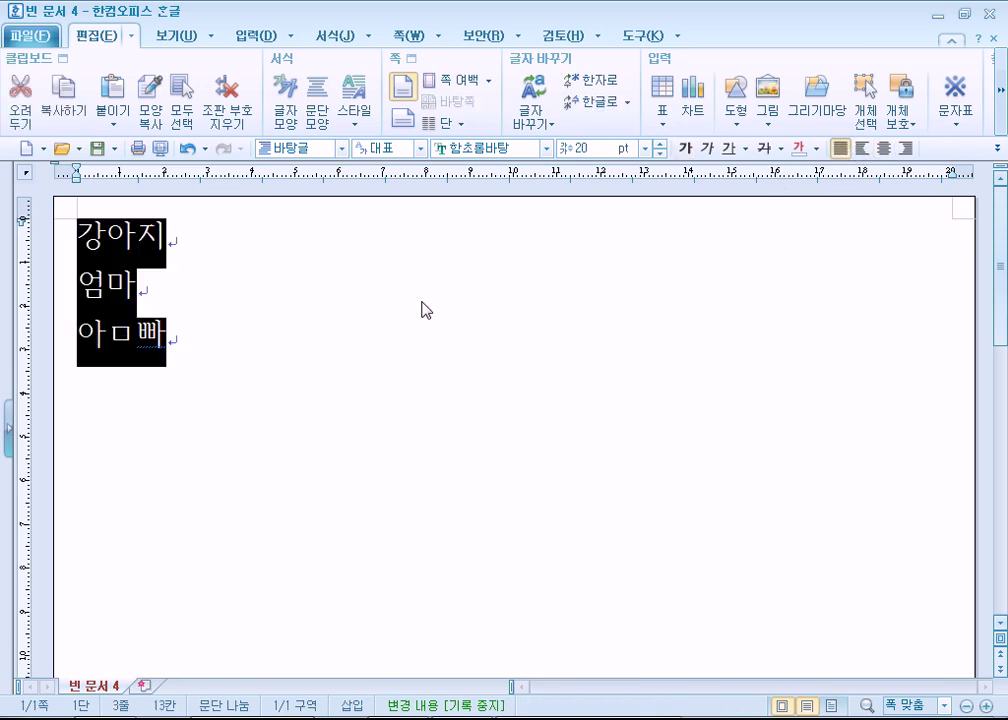
pyautogui.click(161, 257)
pyautogui.moveTo(75, 236); pyautogui.dragTo(166, 236)
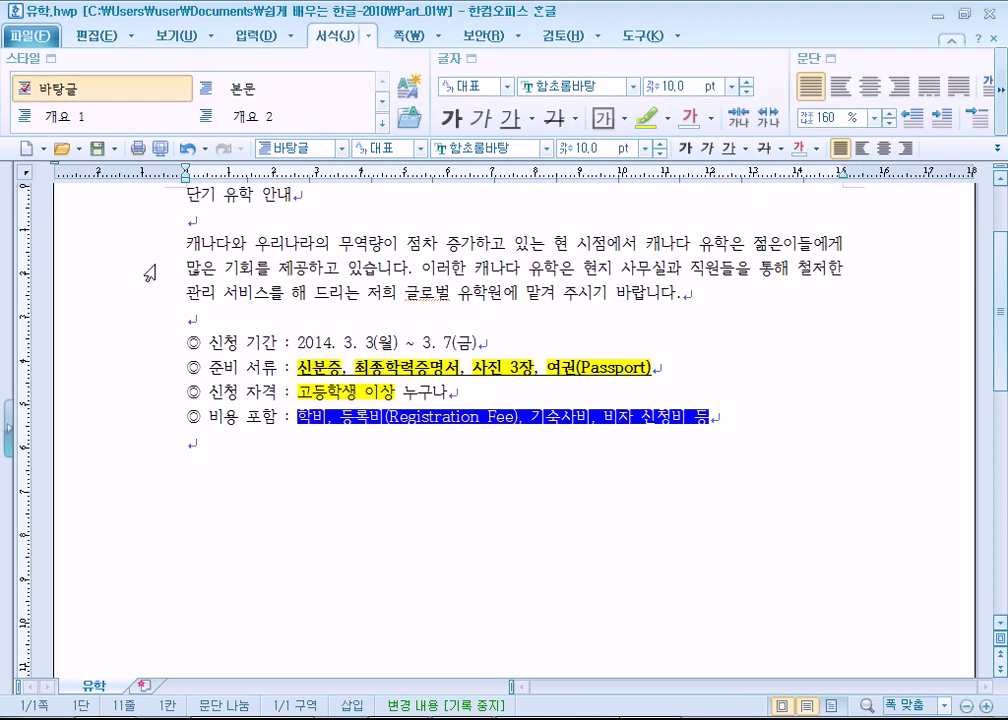
# - In 유학.hwp, set the title 단기 유학 안내 to 23 pt in the 글자 모양 settings
pyautogui.scroll(2, 170, 300)
pyautogui.moveTo(188, 335); pyautogui.dragTo(291, 337)
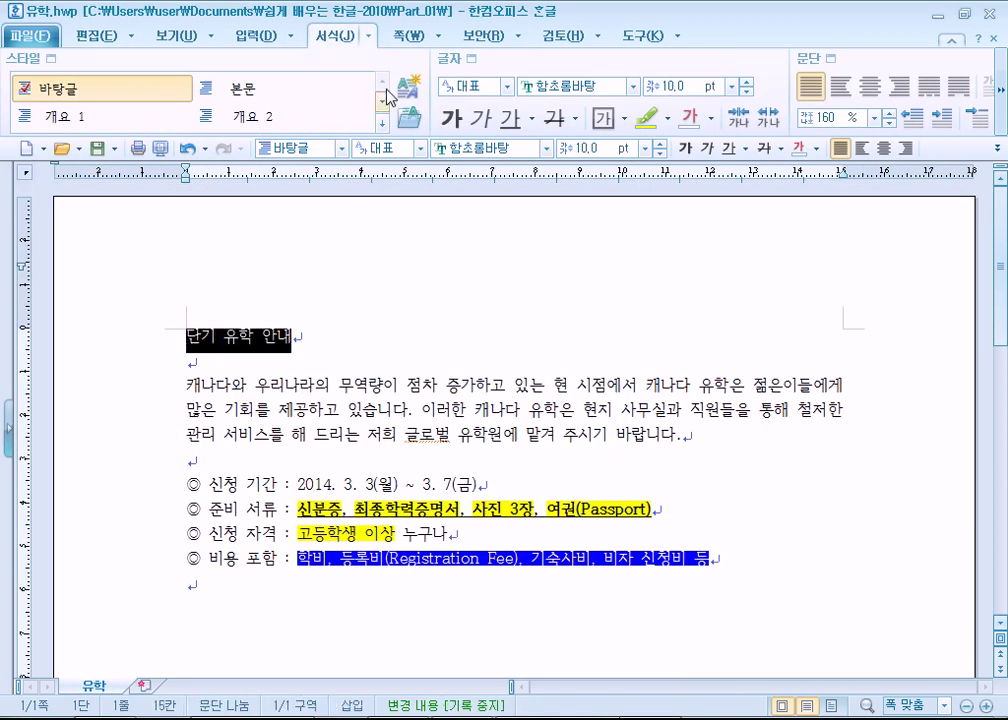
pyautogui.click(446, 62)
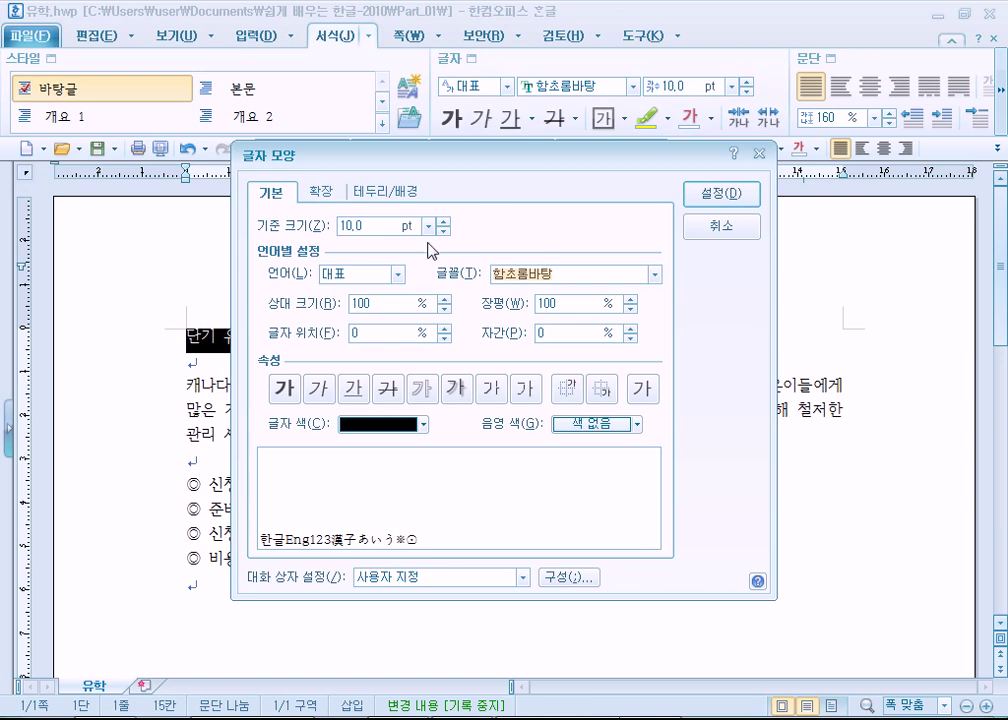
pyautogui.moveTo(443, 221); pyautogui.dragTo(445, 223)
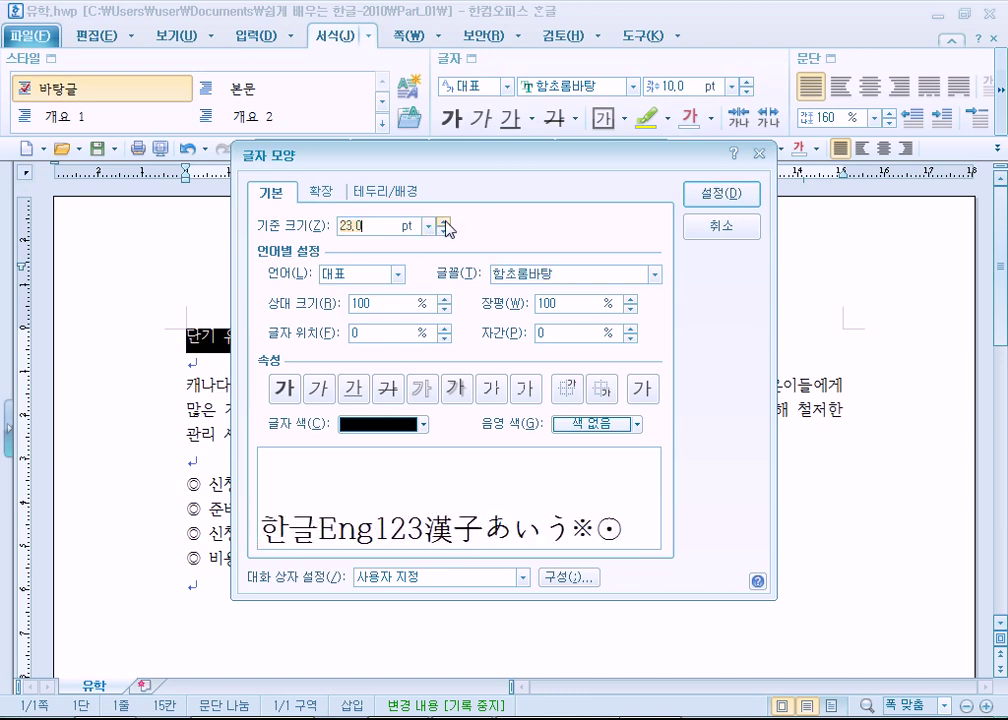
pyautogui.click(654, 274)
pyautogui.click(396, 477)
pyautogui.click(423, 390)
pyautogui.click(420, 391)
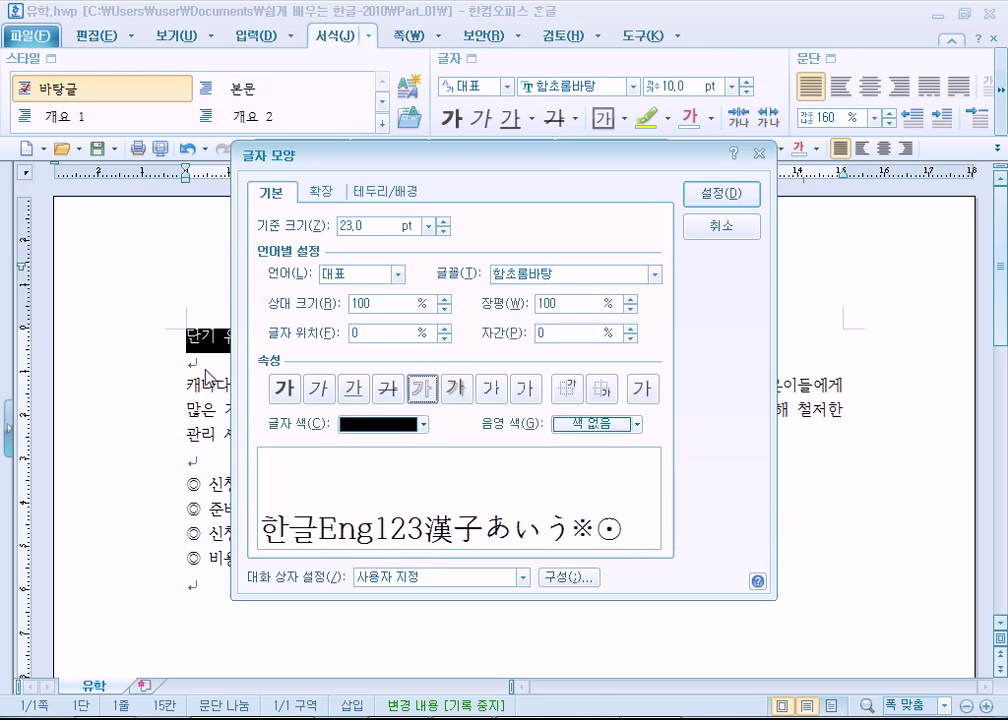
pyautogui.click(728, 192)
pyautogui.scroll(-3, 445, 507)
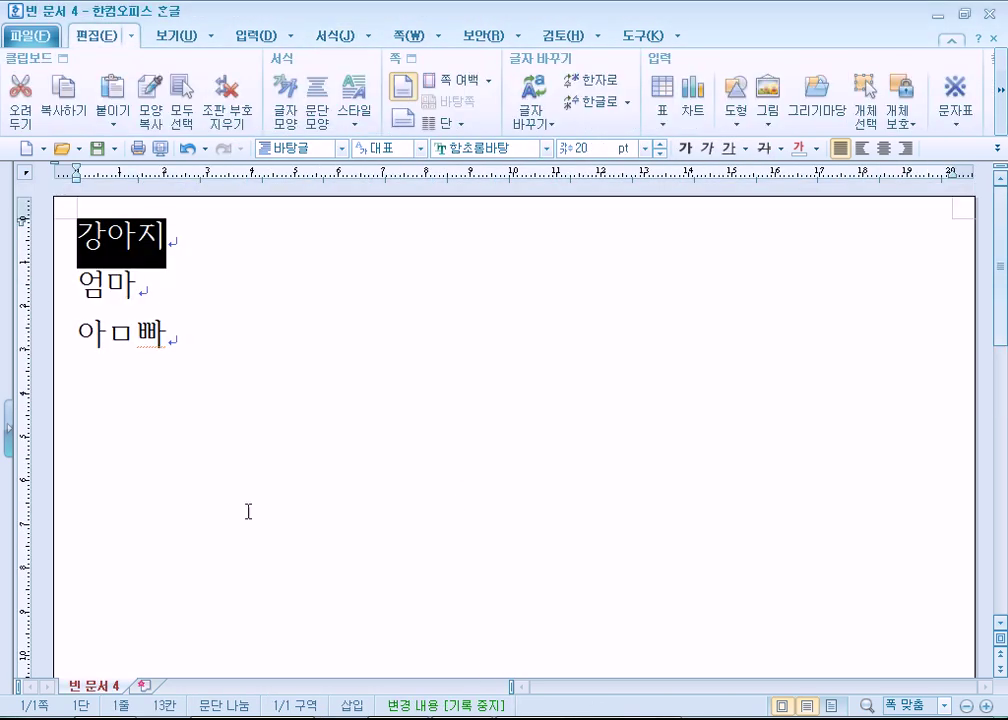
# - Return to 빈 문서 4 and delete all of its text
pyautogui.doubleClick(115, 403)
pyautogui.click(223, 371)
pyautogui.hotkey('ctrl', 'a')
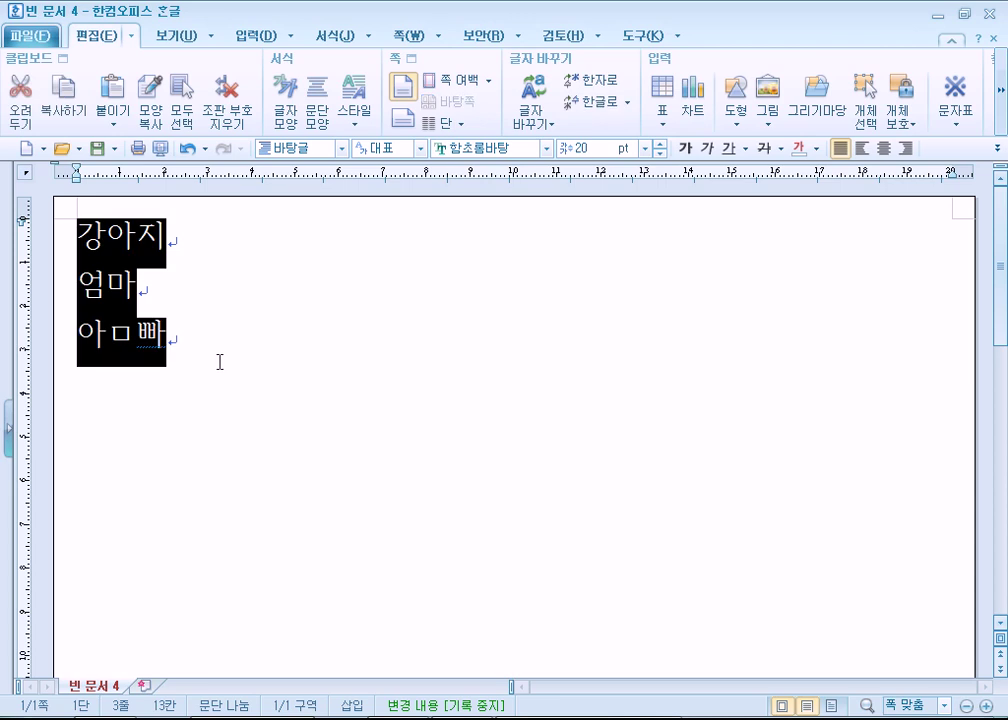
pyautogui.press('Delete')
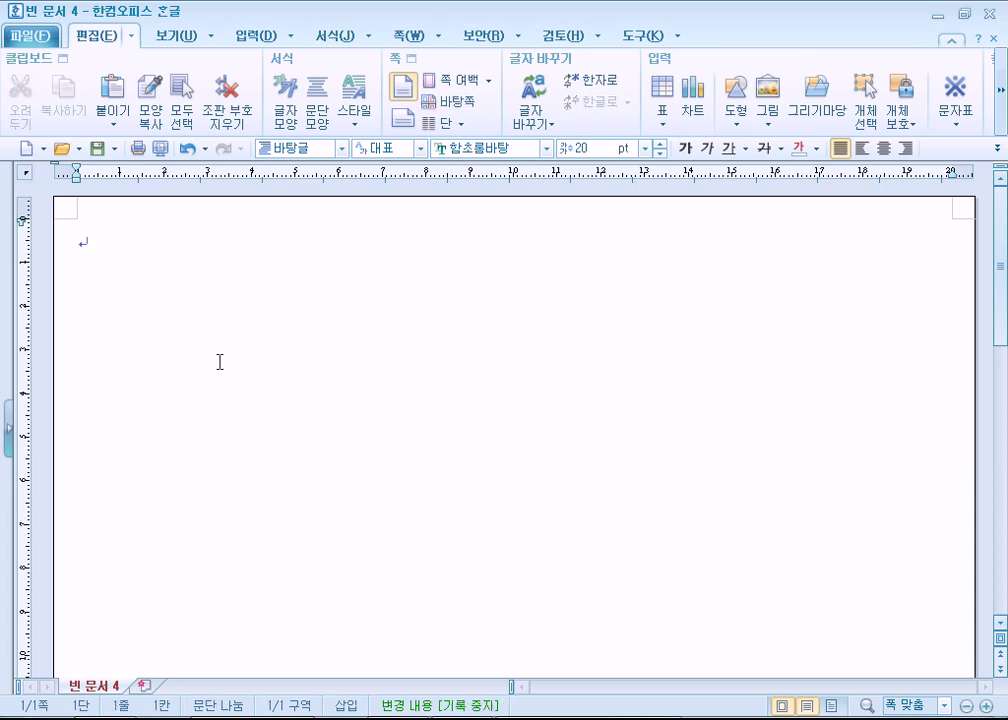
# - Write H2O on the first line and y=ax2+bx+c on the second, followed by a new line
pyautogui.write('H2O')
pyautogui.press('Return')
pyautogui.write('y2=ax')
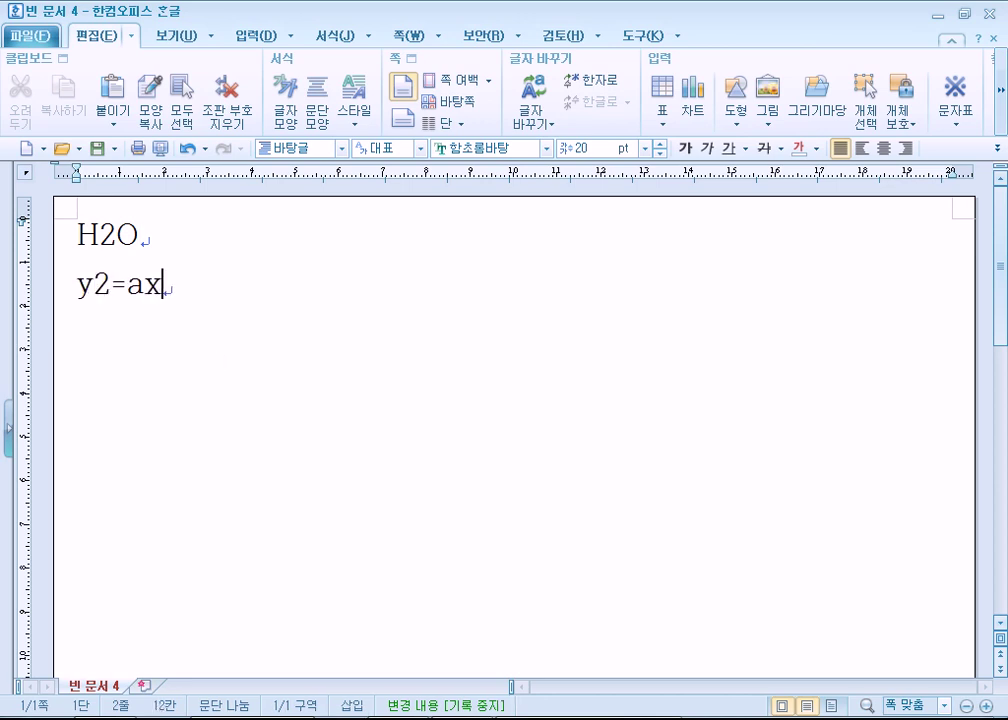
pyautogui.press('Left')
pyautogui.press('Left')
pyautogui.press('Left')
pyautogui.press('BackSpace')
pyautogui.press('End')
pyautogui.write('2')
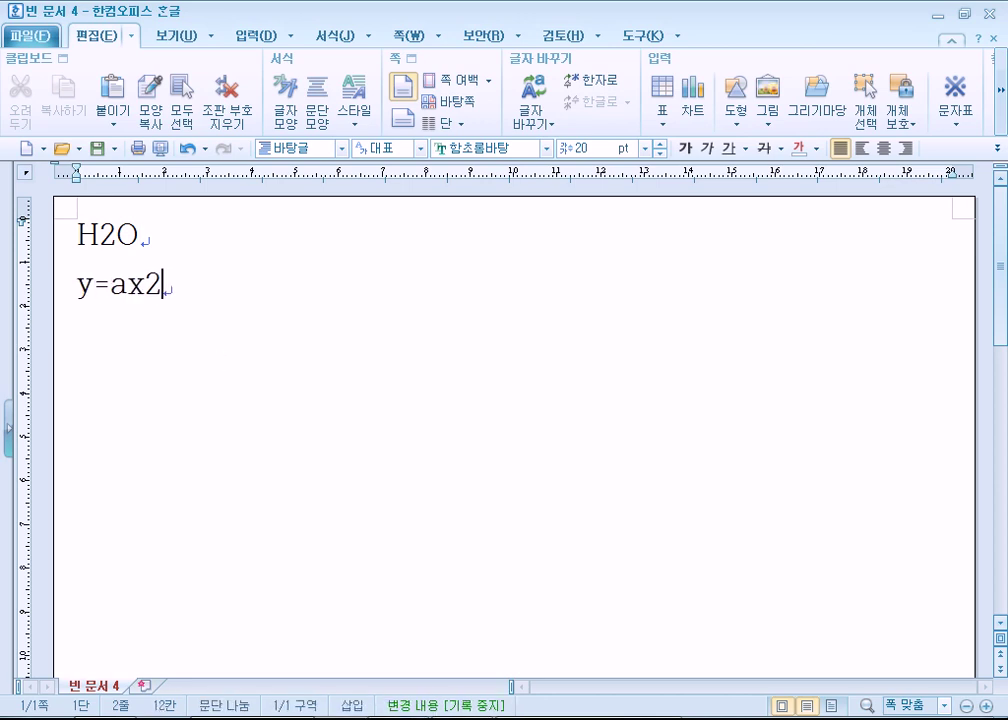
pyautogui.write('+bx+c')
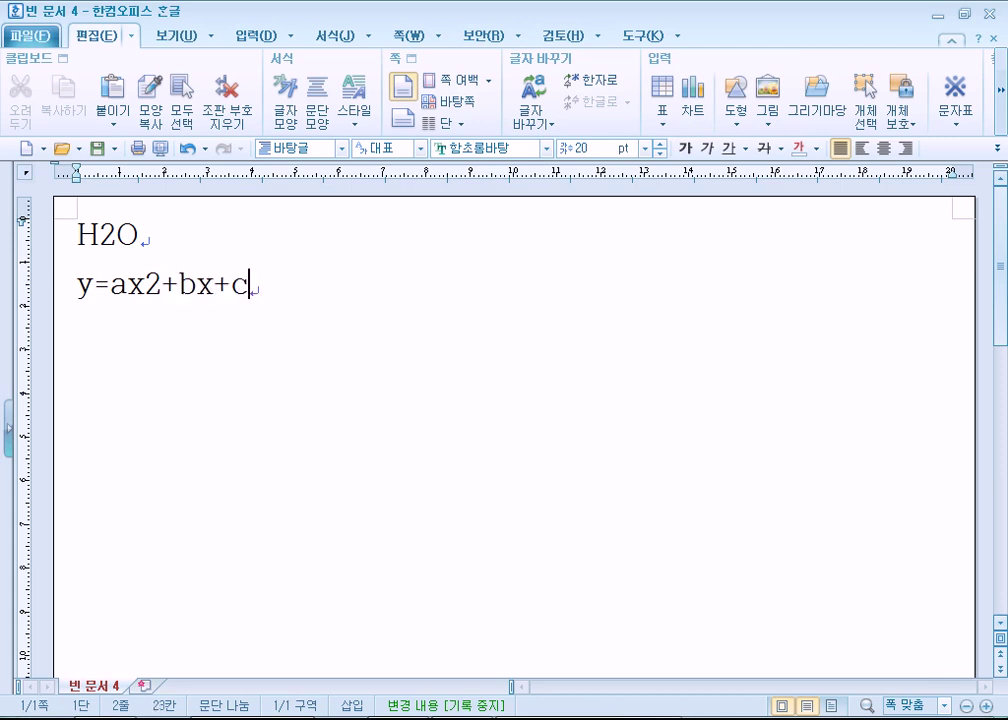
pyautogui.press('Return')
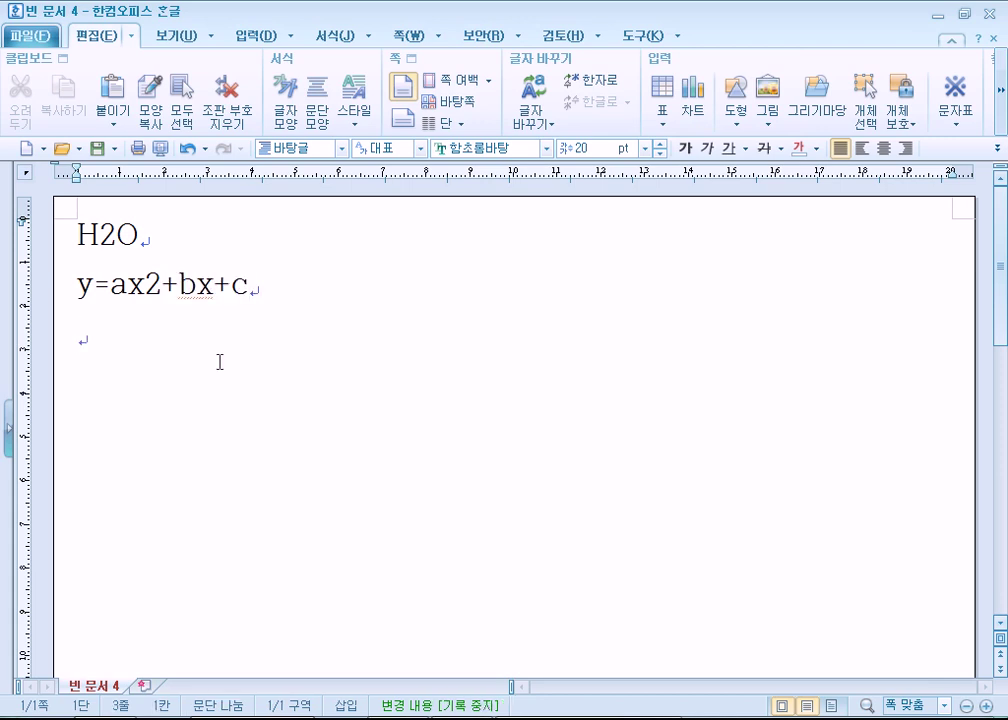
# - Set the font size of the H2O and y=ax2+bx+c lines to 48 pt
pyautogui.moveTo(78, 228); pyautogui.dragTo(259, 288)
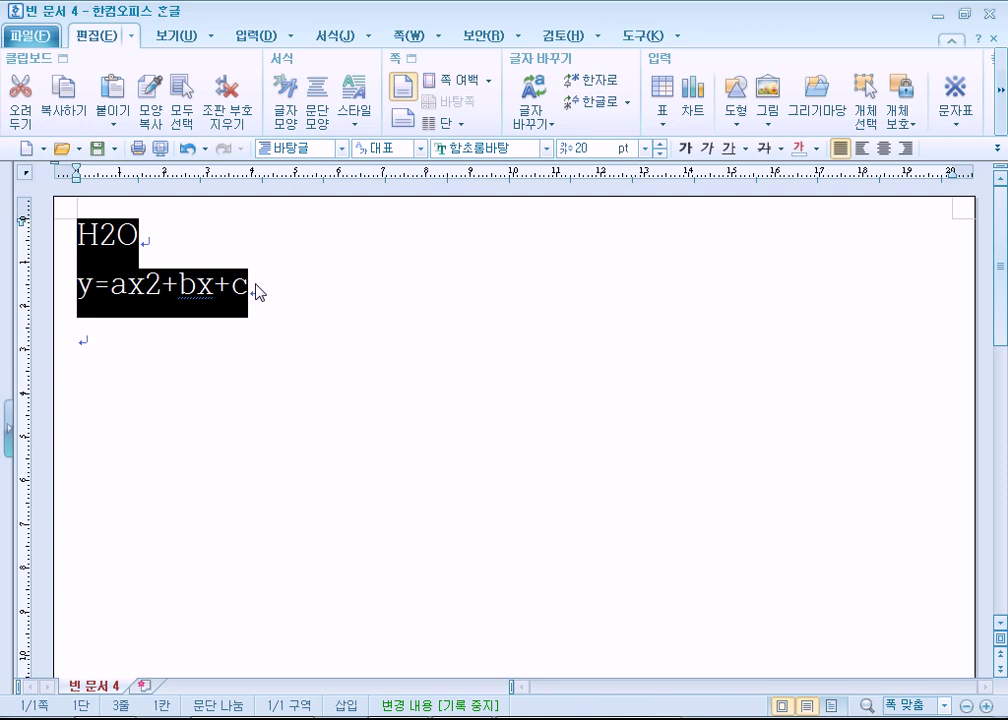
pyautogui.click(646, 148)
pyautogui.click(577, 359)
pyautogui.click(278, 380)
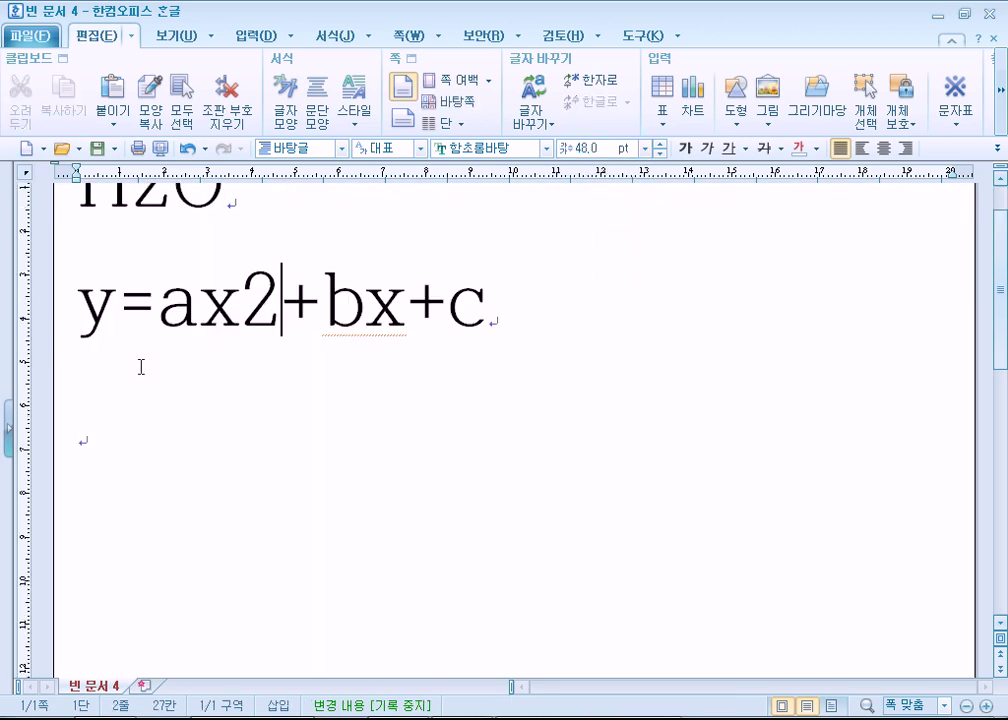
# - Format the 2 in H2O as a subscript through the 글자 모양 settings
pyautogui.moveTo(122, 279); pyautogui.dragTo(173, 252)
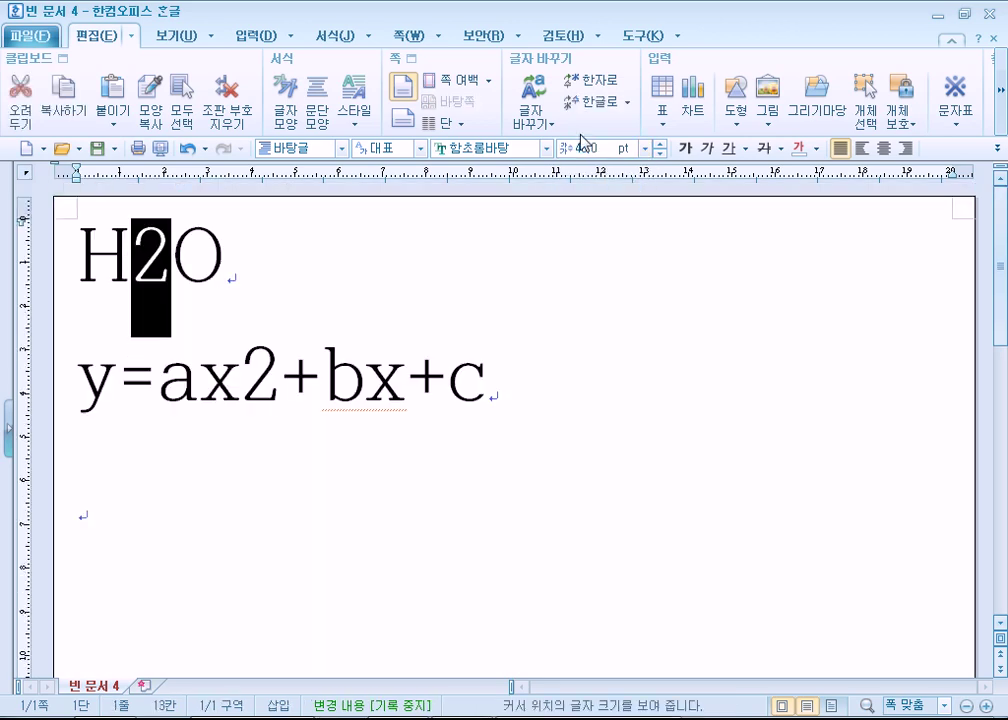
pyautogui.click(333, 37)
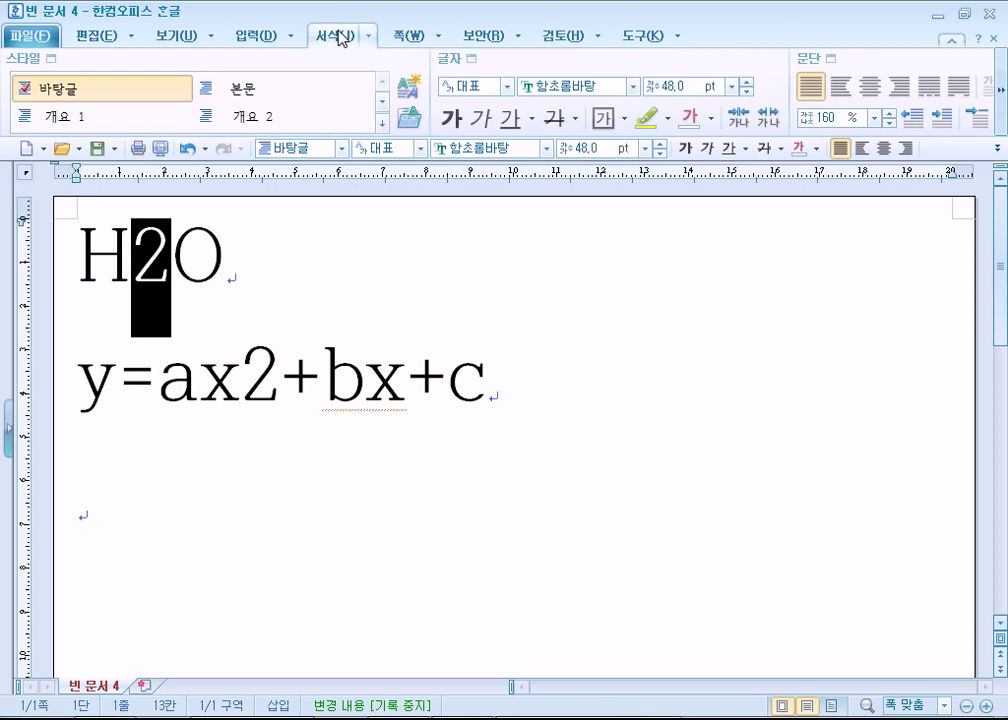
pyautogui.click(446, 62)
pyautogui.click(602, 388)
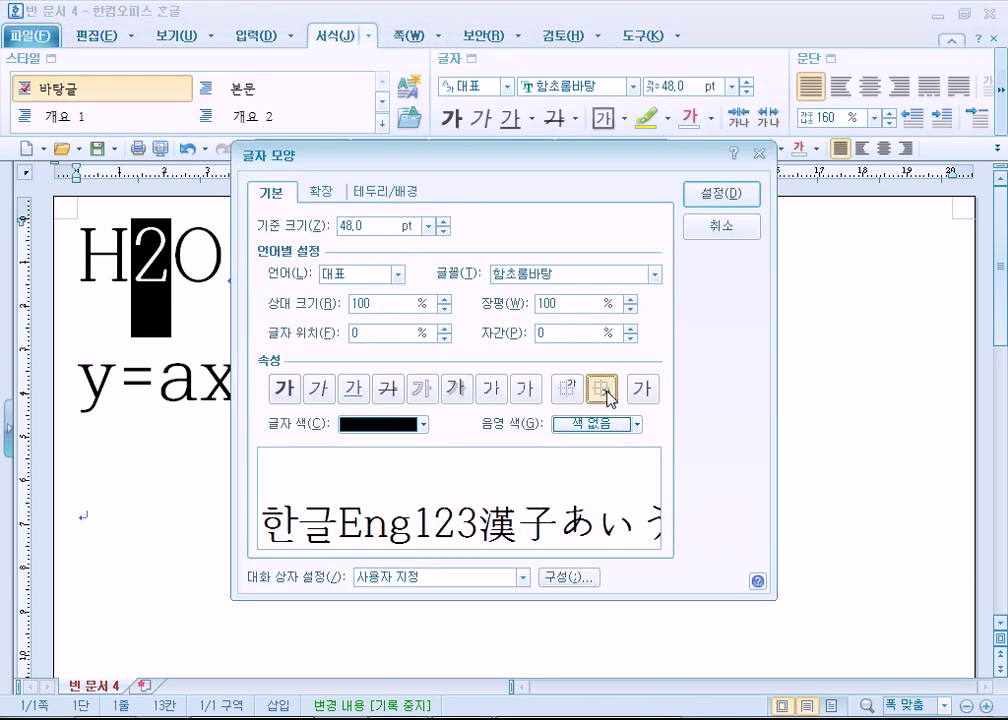
pyautogui.click(718, 197)
pyautogui.click(153, 288)
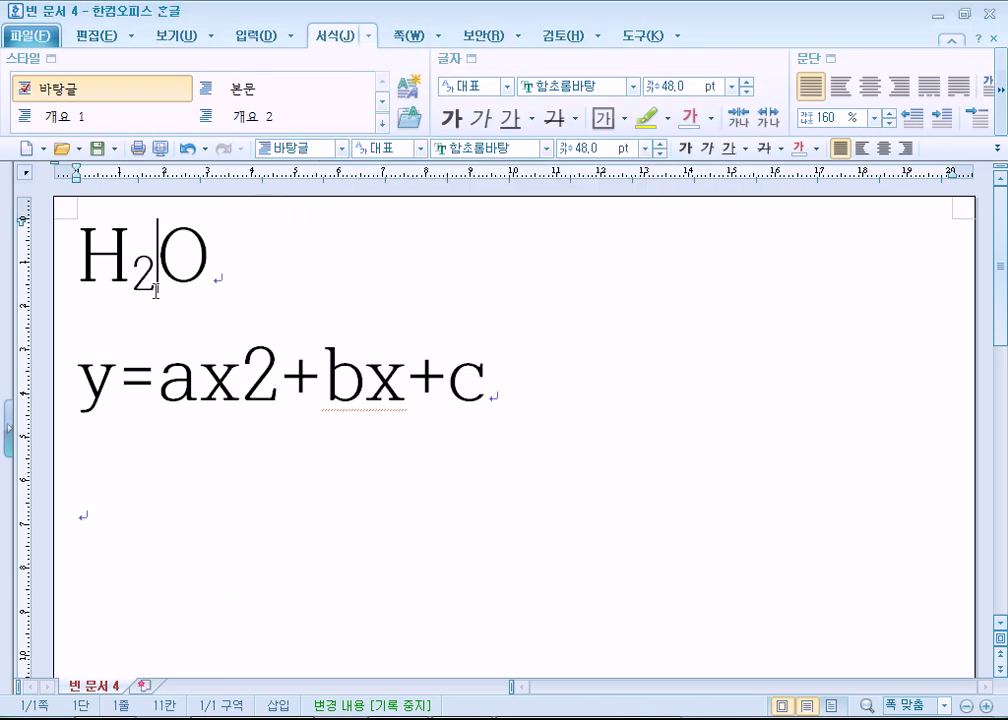
# - Format the 2 after x in y=ax2+bx+c as a superscript through the 글자 모양 settings
pyautogui.moveTo(242, 380); pyautogui.dragTo(284, 379)
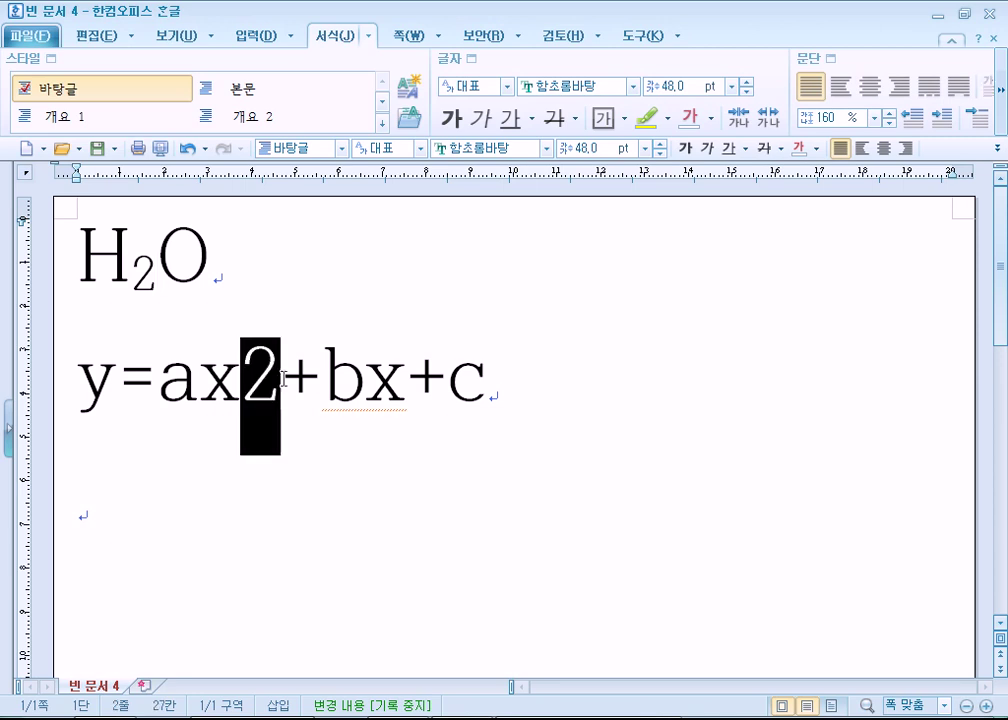
pyautogui.click(454, 63)
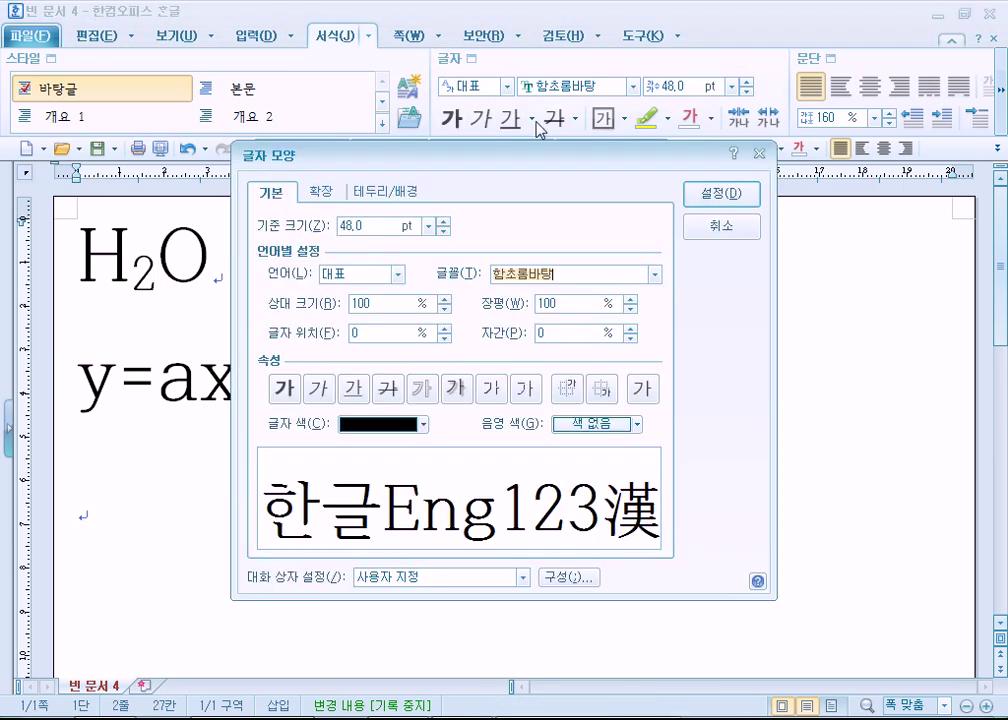
pyautogui.click(568, 390)
pyautogui.click(698, 196)
pyautogui.click(280, 410)
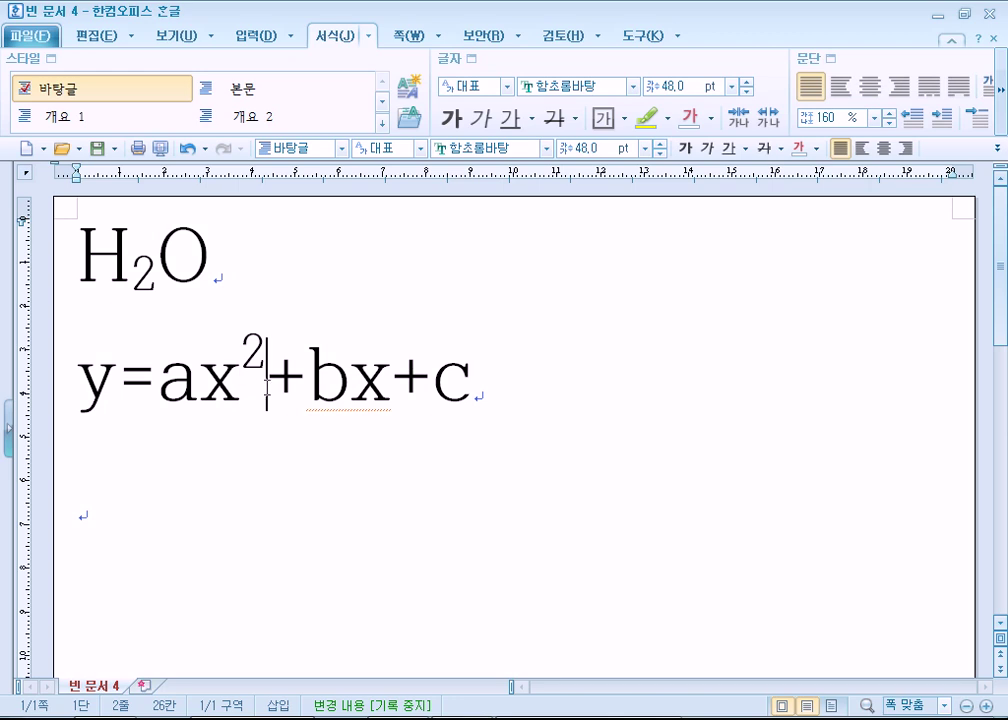
pyautogui.click(171, 481)
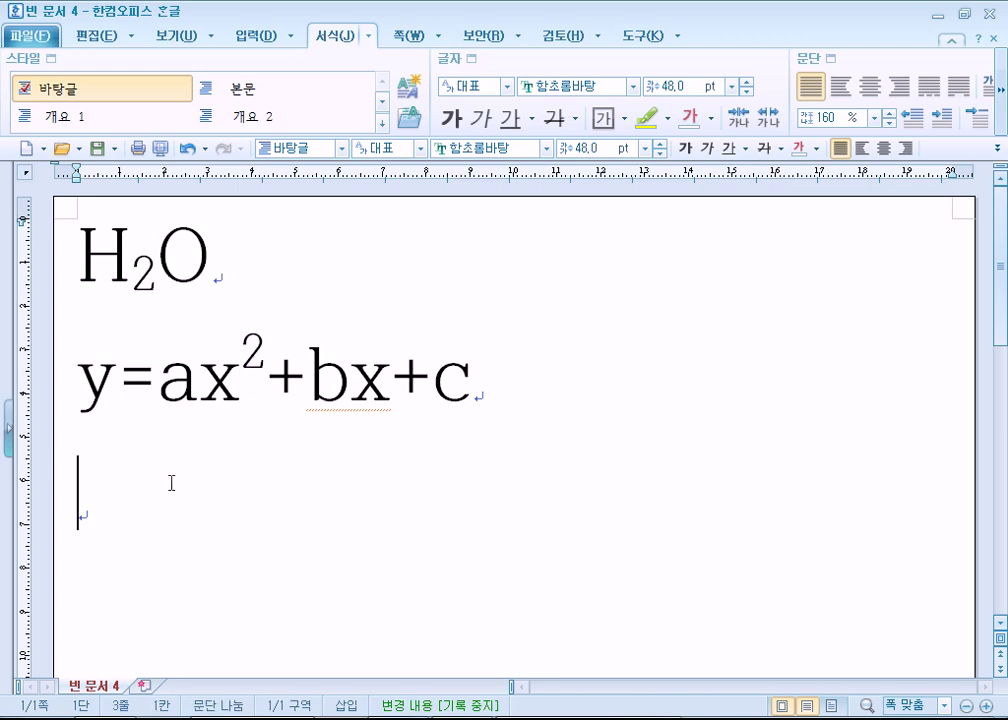
pyautogui.doubleClick(113, 312)
pyautogui.click(263, 295)
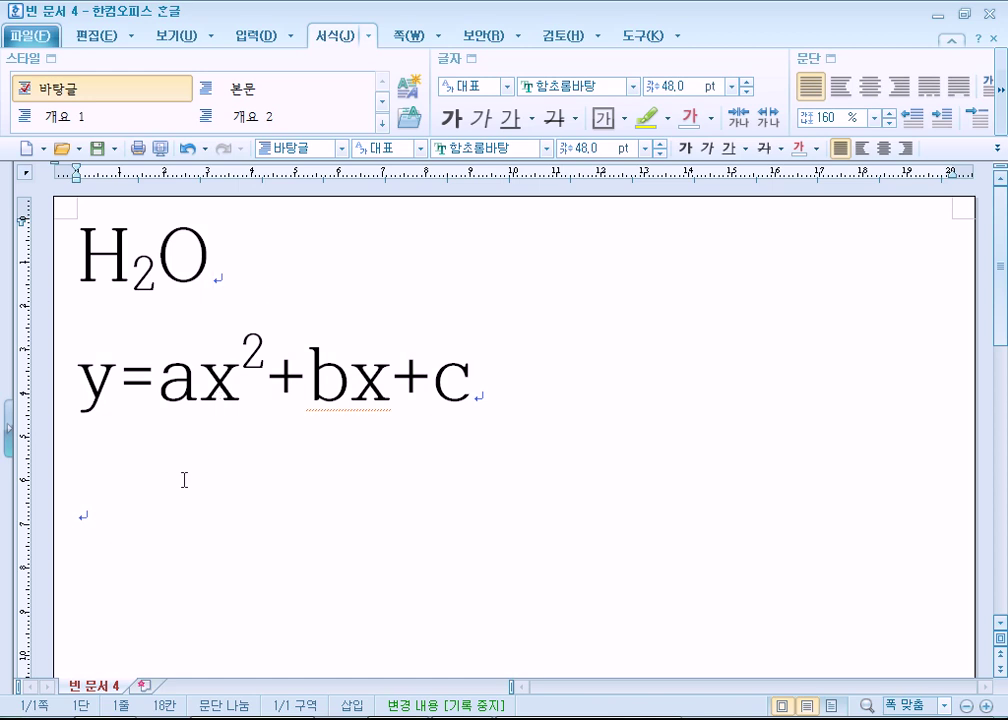
pyautogui.click(154, 491)
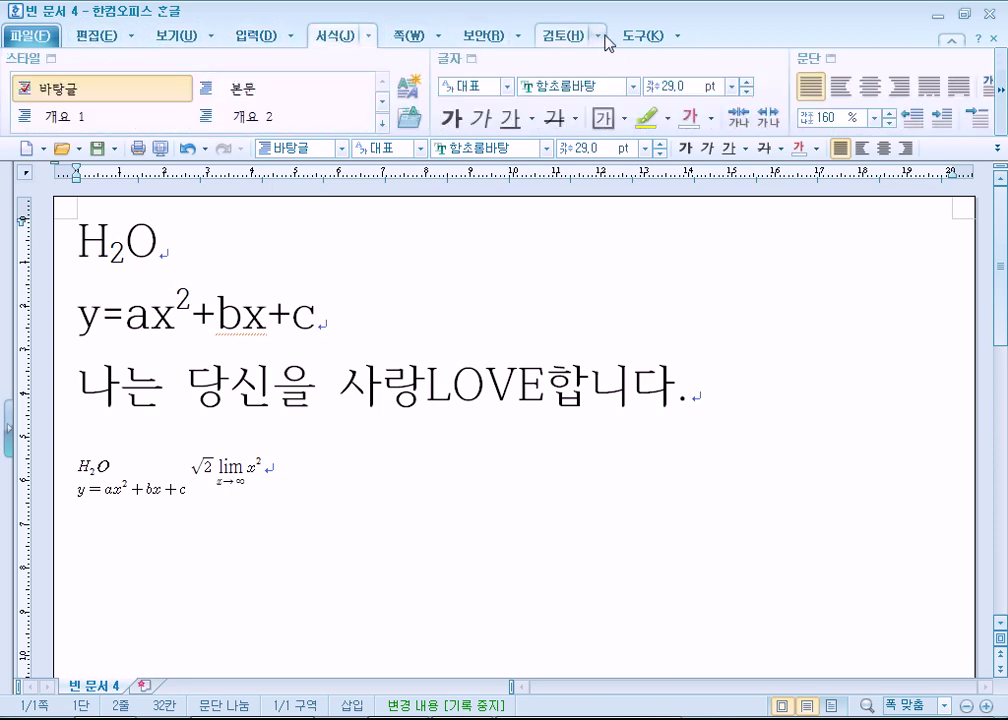
# - Review the commands available for tools, editing, input, formatting, page layout and document security
pyautogui.click(641, 38)
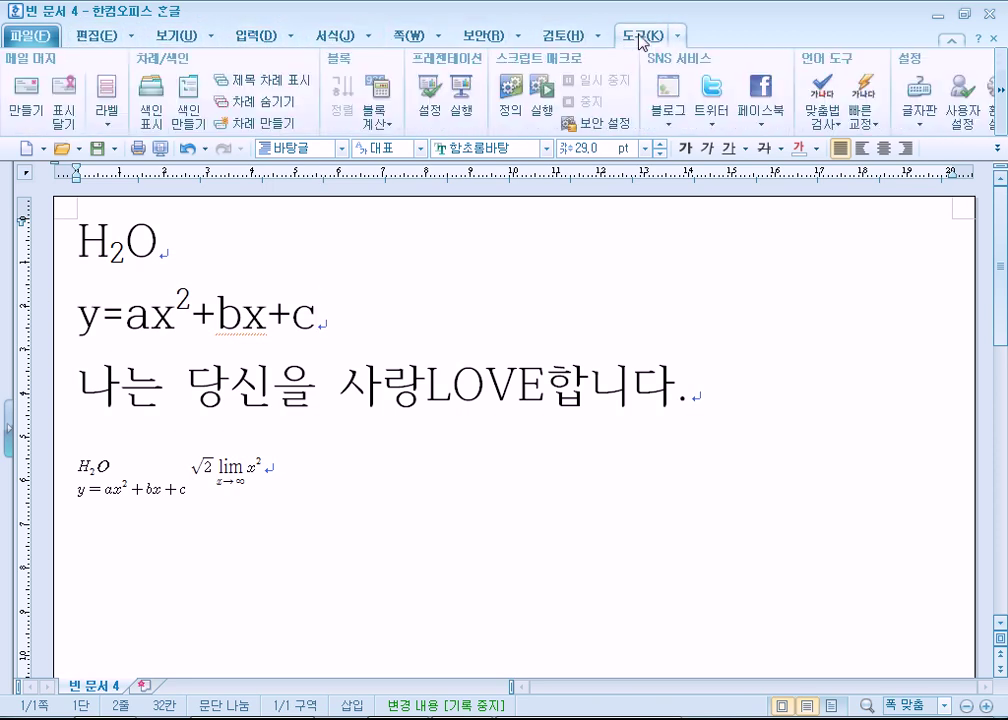
pyautogui.click(88, 37)
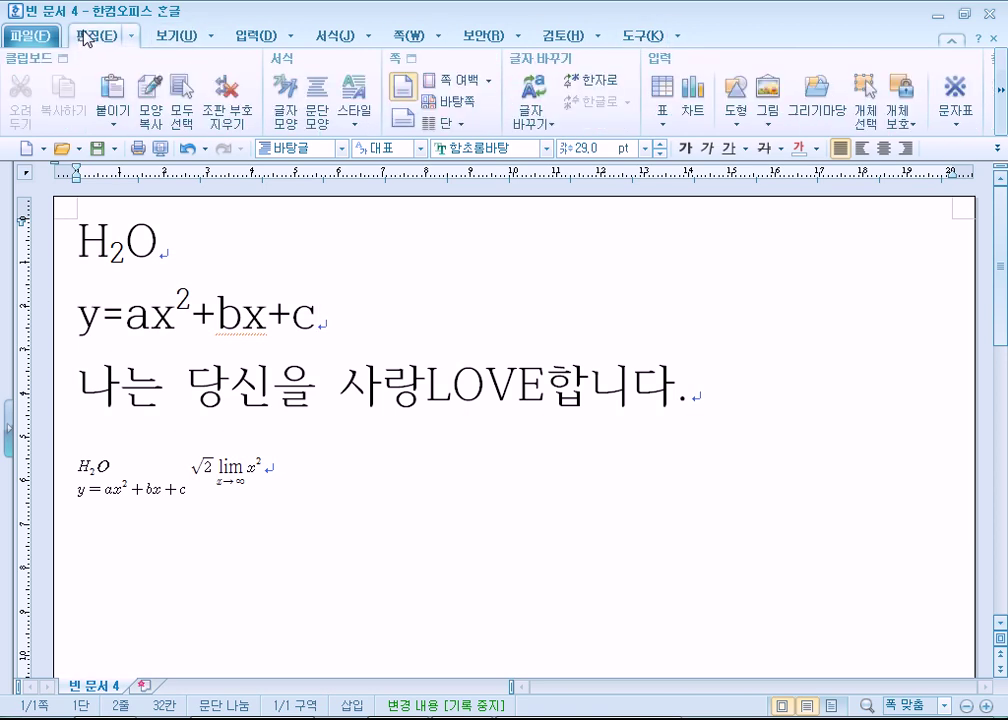
pyautogui.click(131, 37)
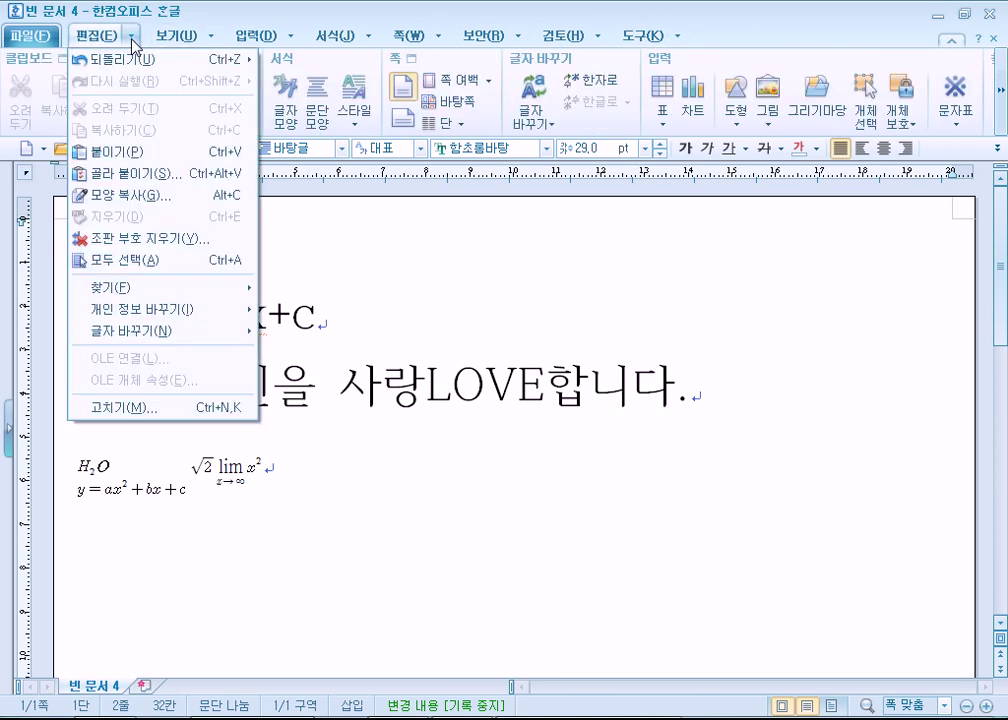
pyautogui.moveTo(174, 34)
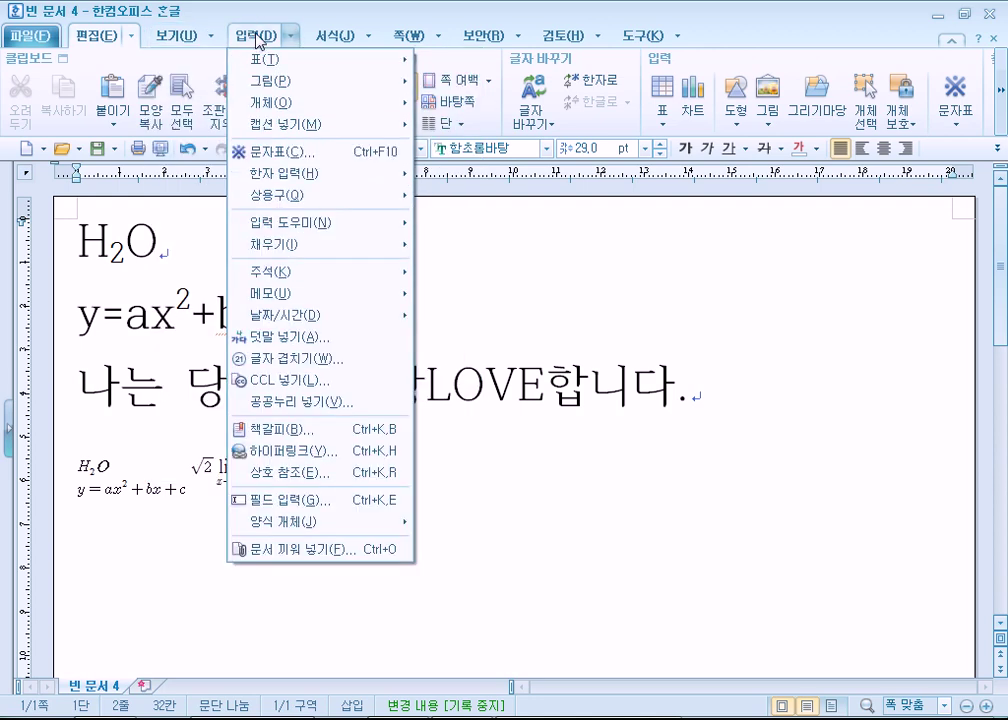
pyautogui.click(258, 38)
pyautogui.click(260, 40)
pyautogui.click(330, 37)
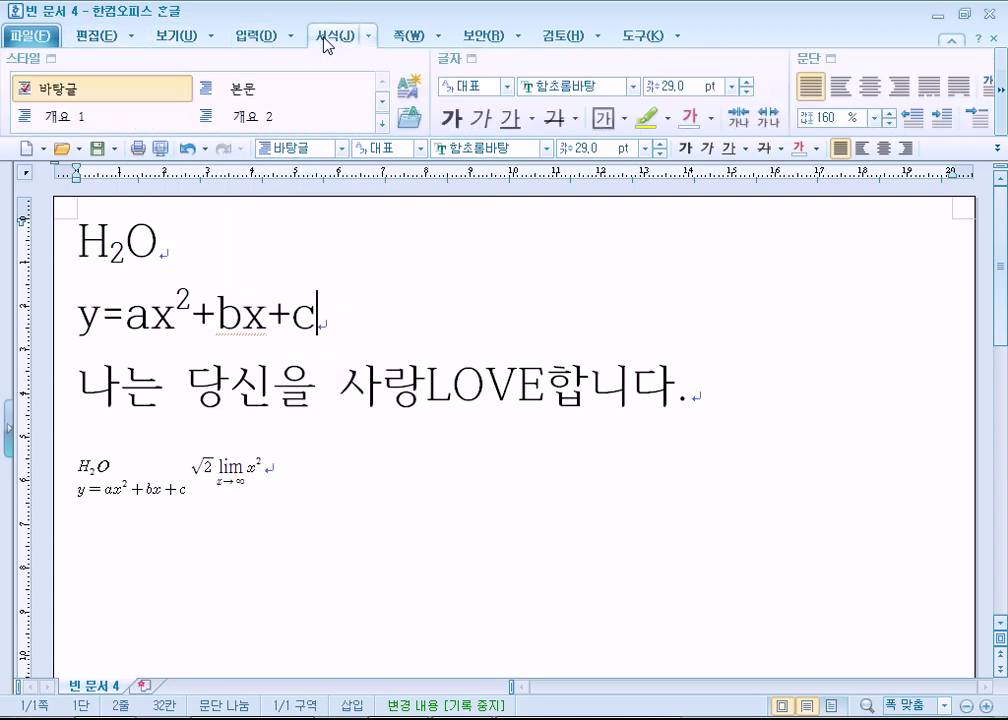
pyautogui.click(410, 37)
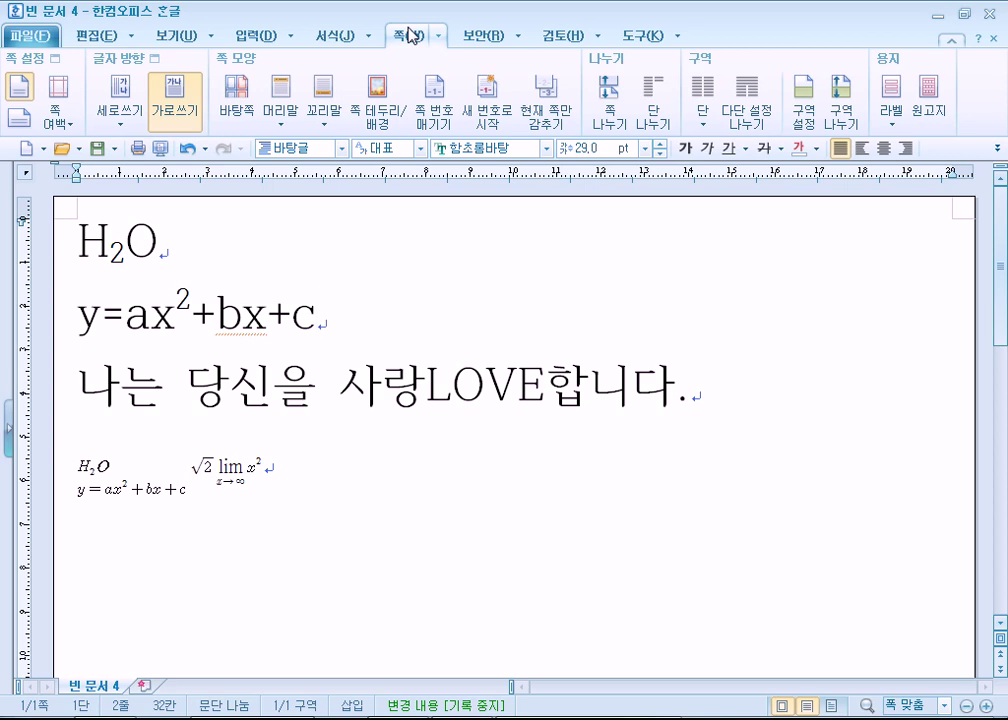
pyautogui.click(470, 45)
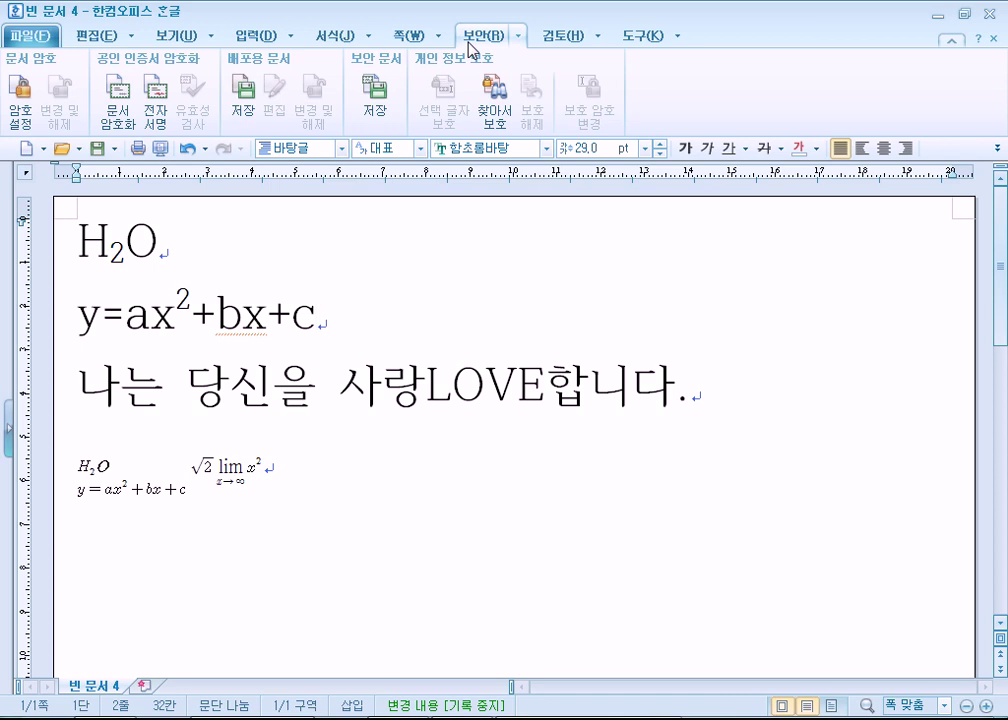
# - Examine the page layout and input commands, including the submenu of input helper functions
pyautogui.click(410, 37)
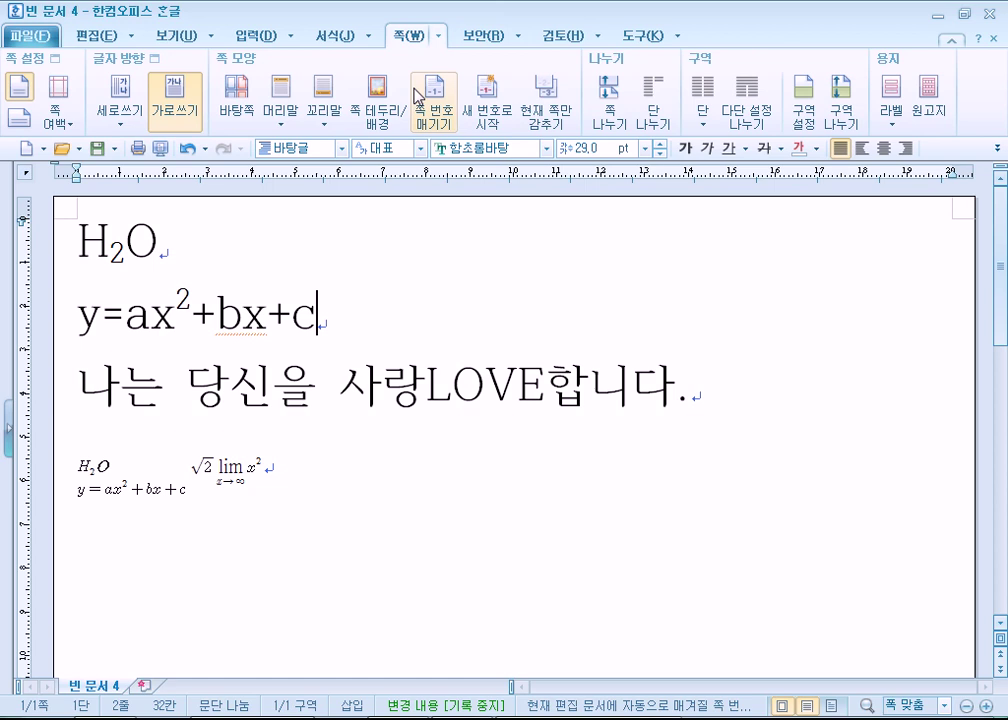
pyautogui.click(438, 36)
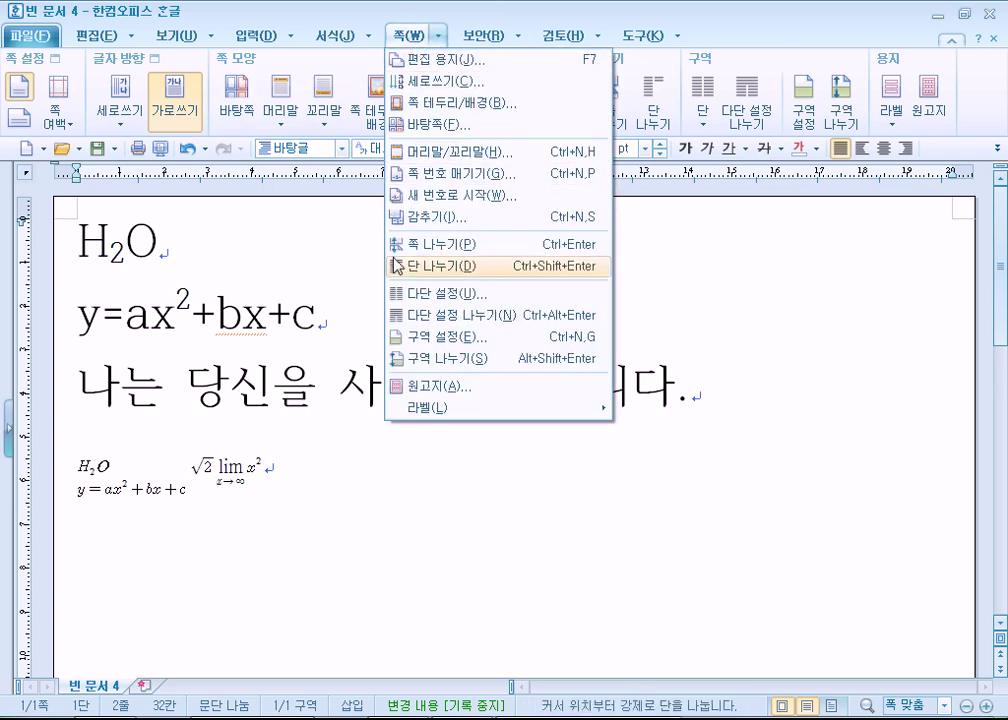
pyautogui.moveTo(250, 45)
pyautogui.click(289, 39)
pyautogui.click(290, 41)
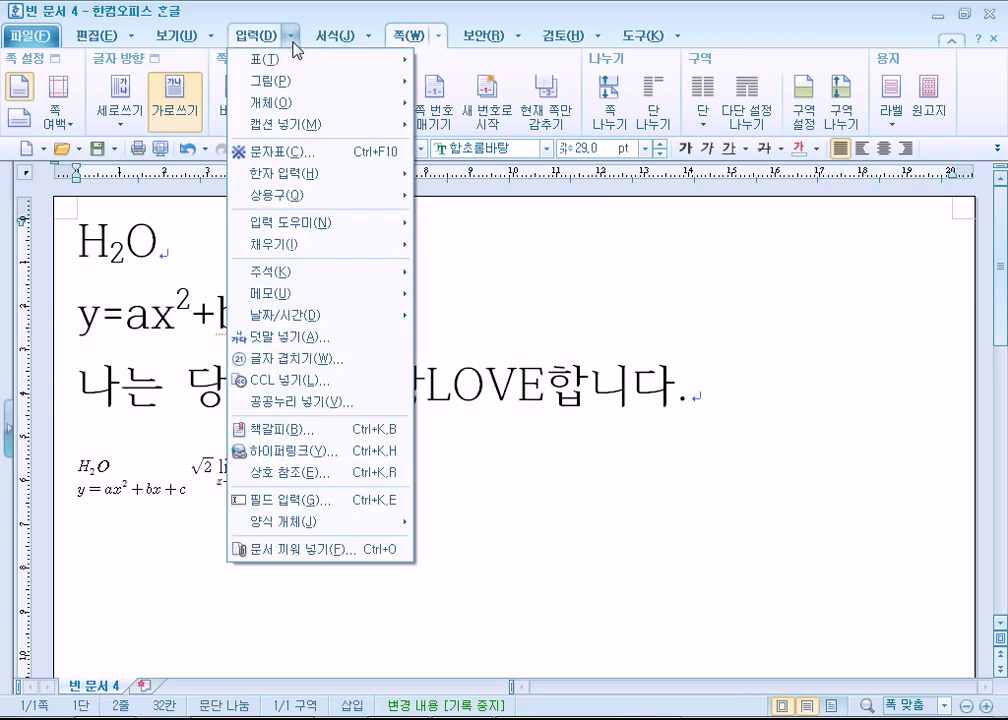
pyautogui.click(250, 38)
pyautogui.click(252, 38)
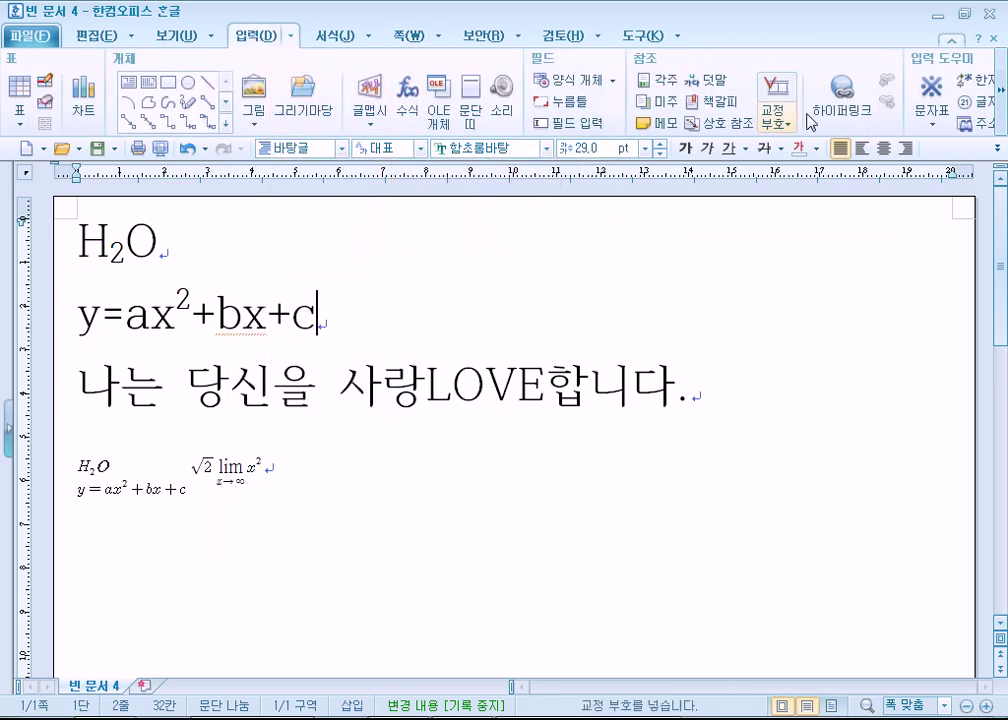
pyautogui.click(293, 37)
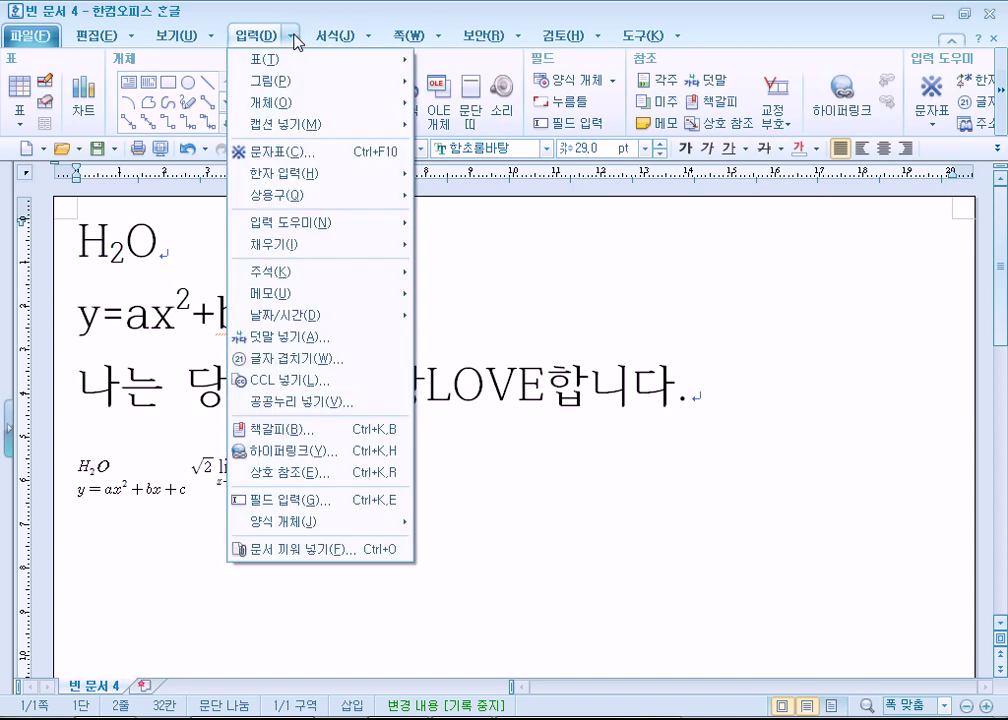
pyautogui.moveTo(293, 103)
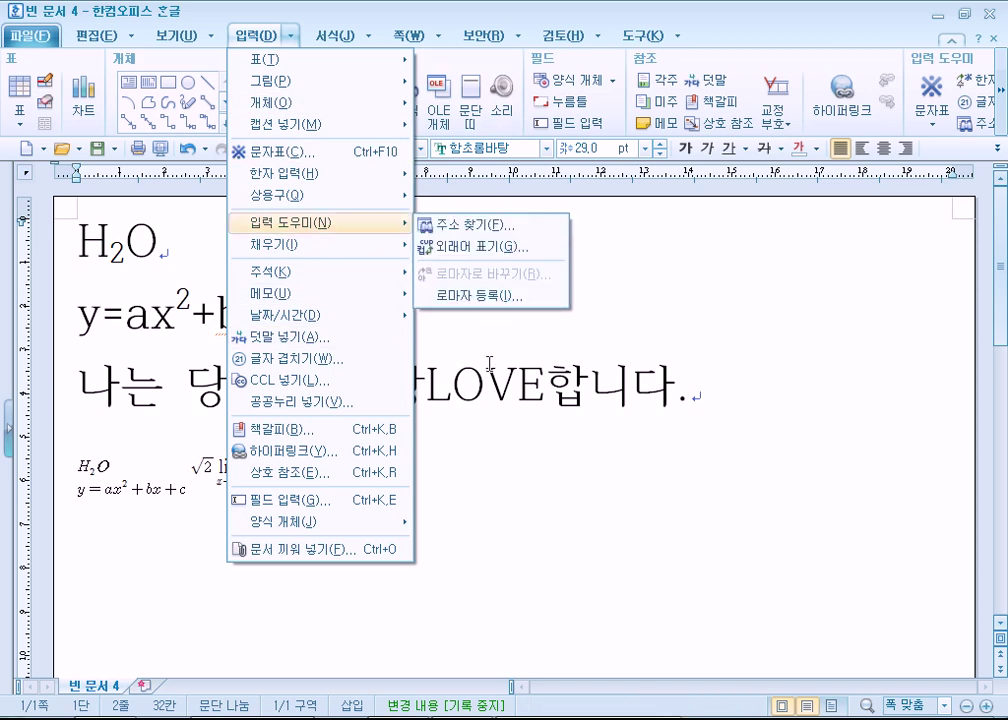
pyautogui.click(447, 444)
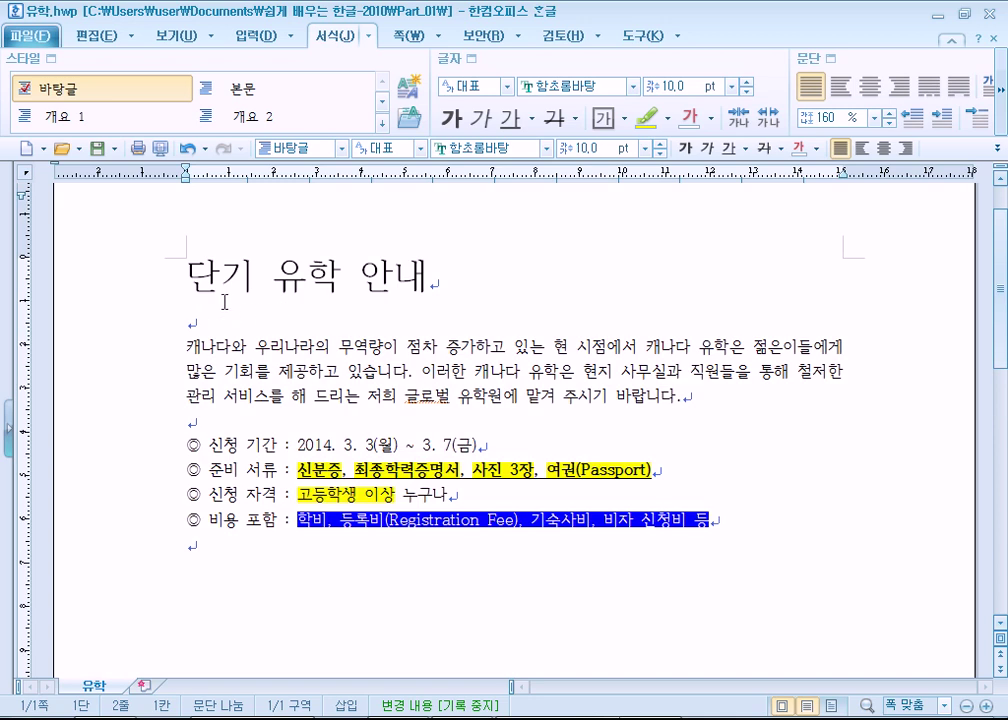
# - In 유학.hwp, try to enlarge the body paragraph's first character 캐 by increasing its font size
pyautogui.moveTo(187, 348); pyautogui.dragTo(195, 350)
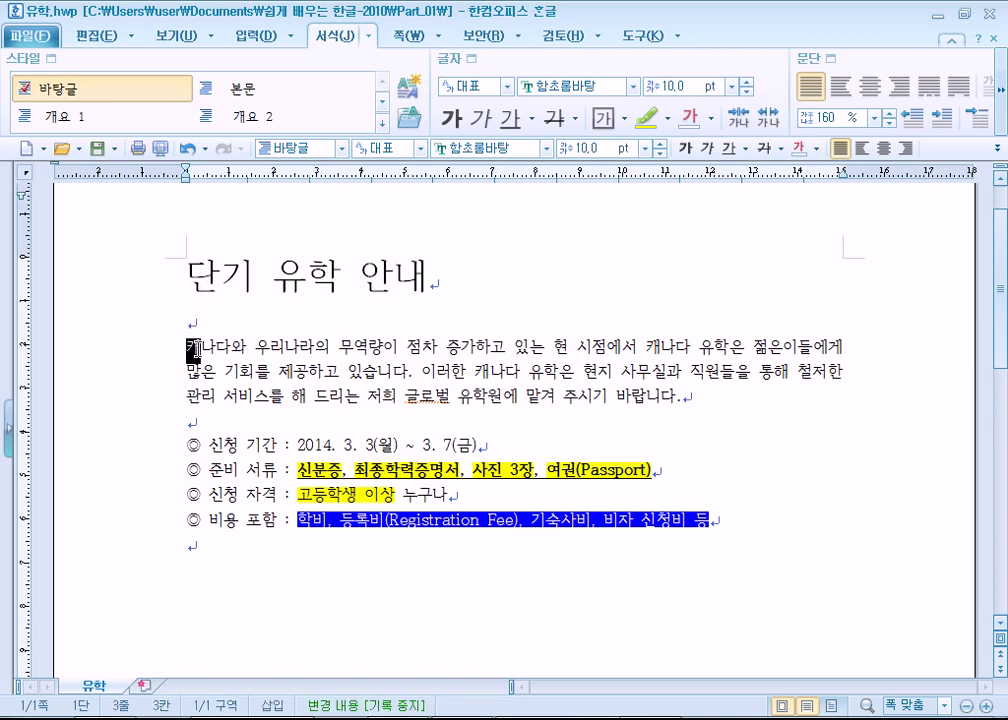
pyautogui.click(190, 350)
pyautogui.moveTo(190, 350); pyautogui.dragTo(199, 350)
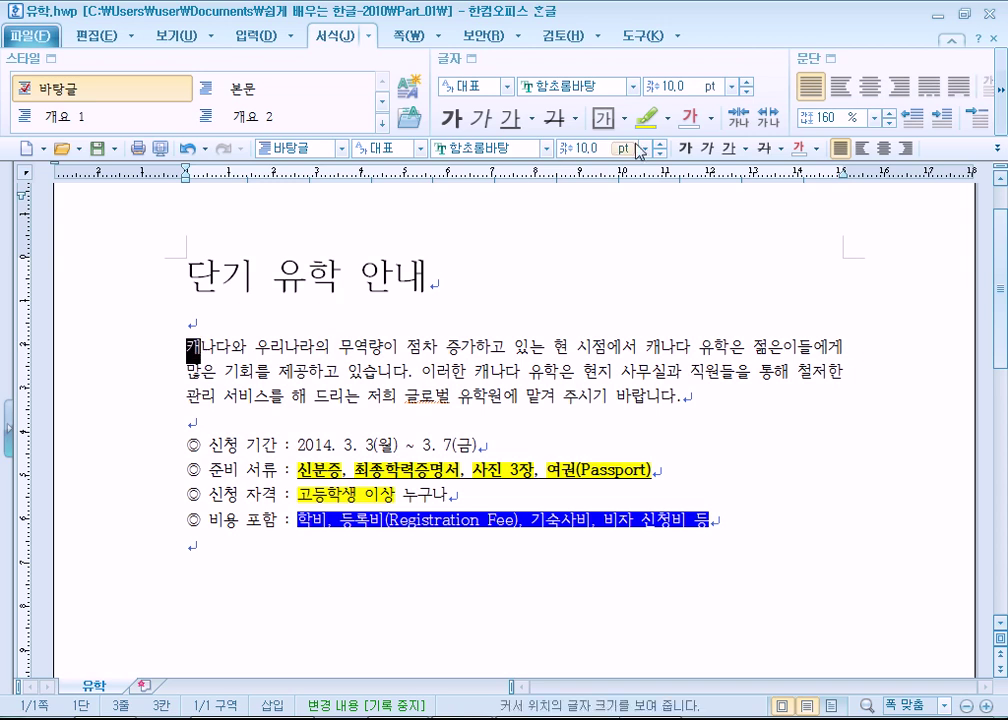
pyautogui.moveTo(749, 85); pyautogui.dragTo(749, 85)
pyautogui.click(380, 405)
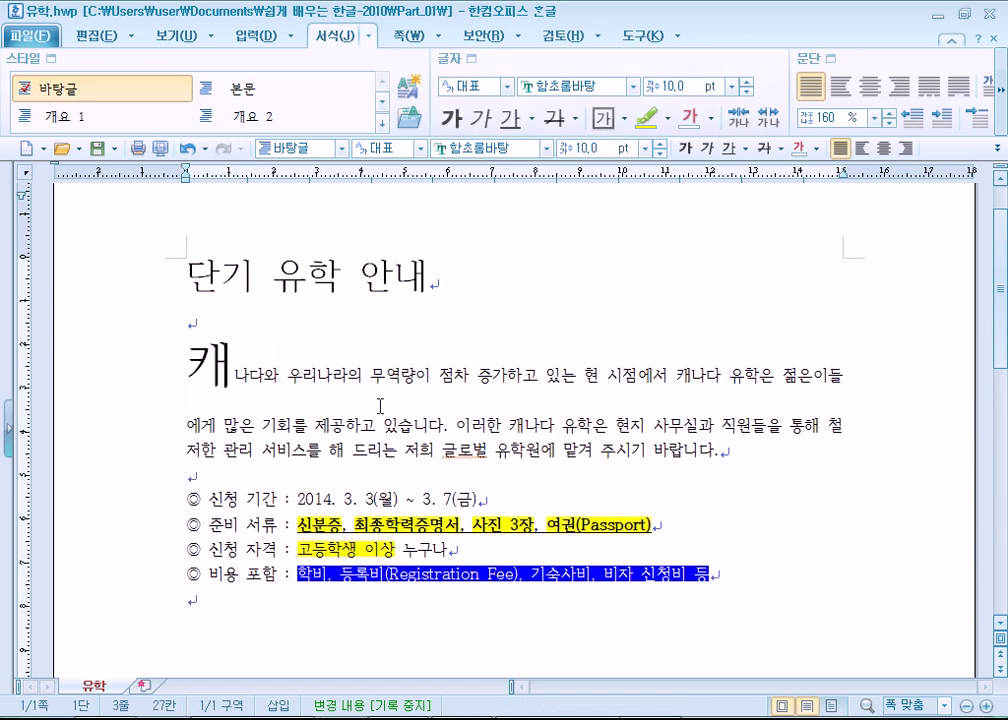
pyautogui.moveTo(236, 376); pyautogui.dragTo(386, 378)
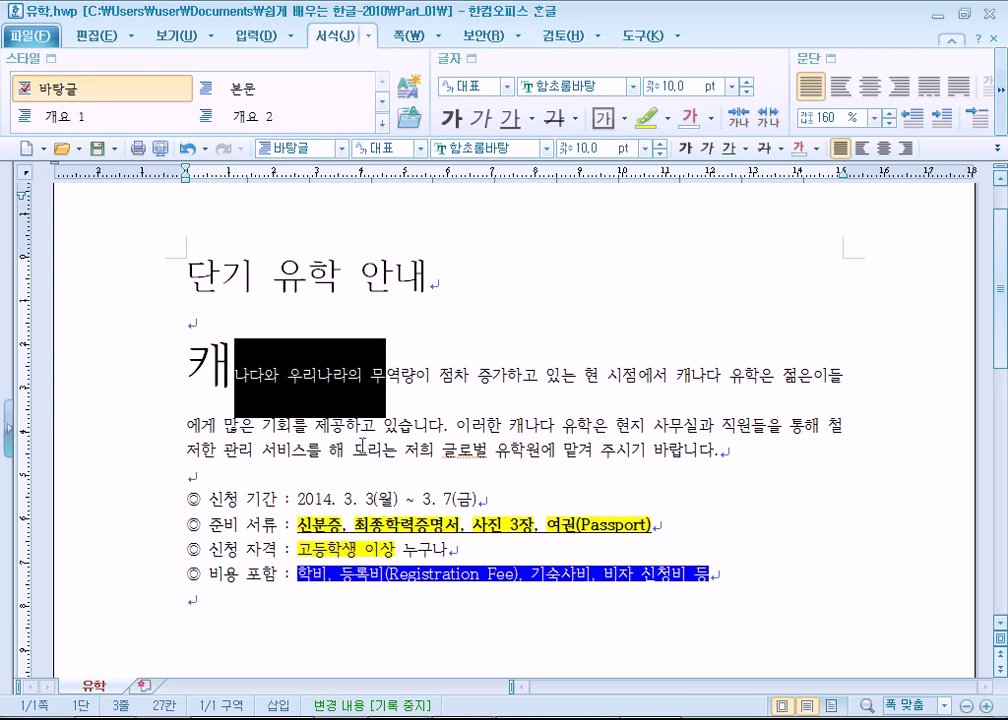
pyautogui.click(97, 390)
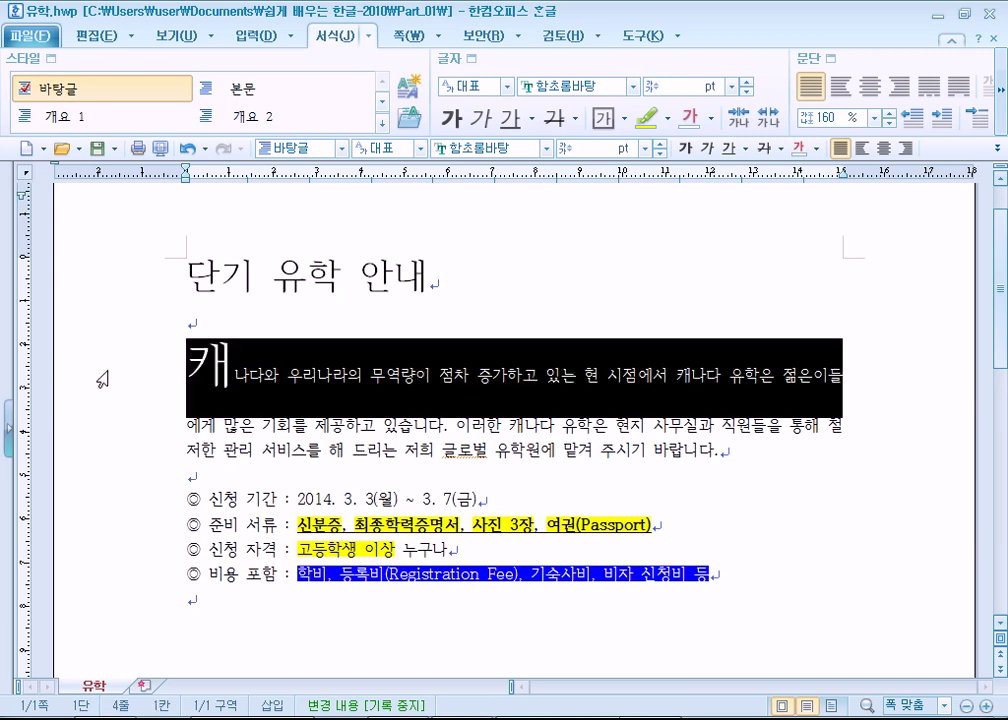
# - Undo the font size increase of the character 캐 and place the cursor beside it in the body paragraph
pyautogui.hotkey('ctrl', 'z')
pyautogui.click(228, 374)
pyautogui.moveTo(187, 350); pyautogui.dragTo(198, 345)
pyautogui.click(196, 348)
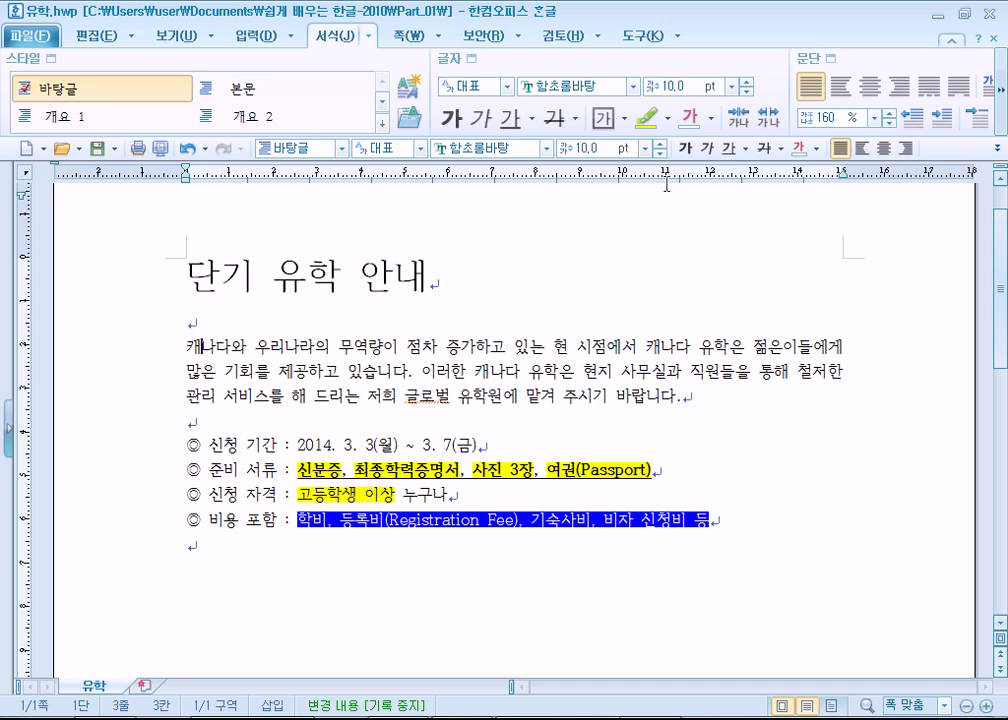
# - Locate the 문단 첫 글자 장식 command and examine its availability with different text selections and cursor positions in the body paragraph
pyautogui.click(1003, 100)
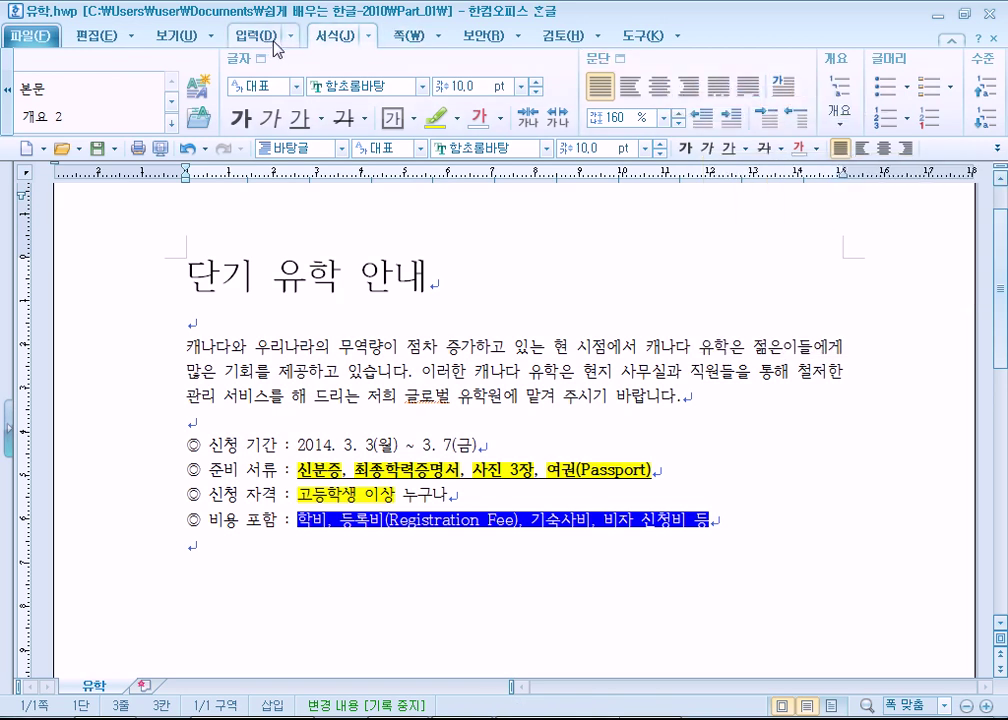
pyautogui.click(368, 38)
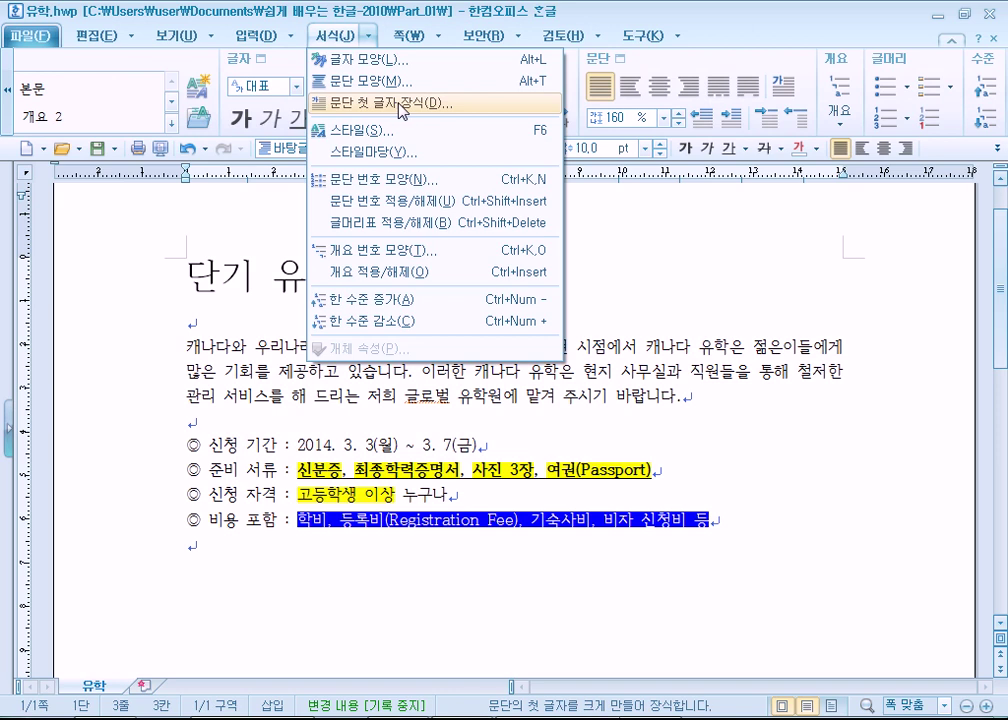
pyautogui.click(343, 42)
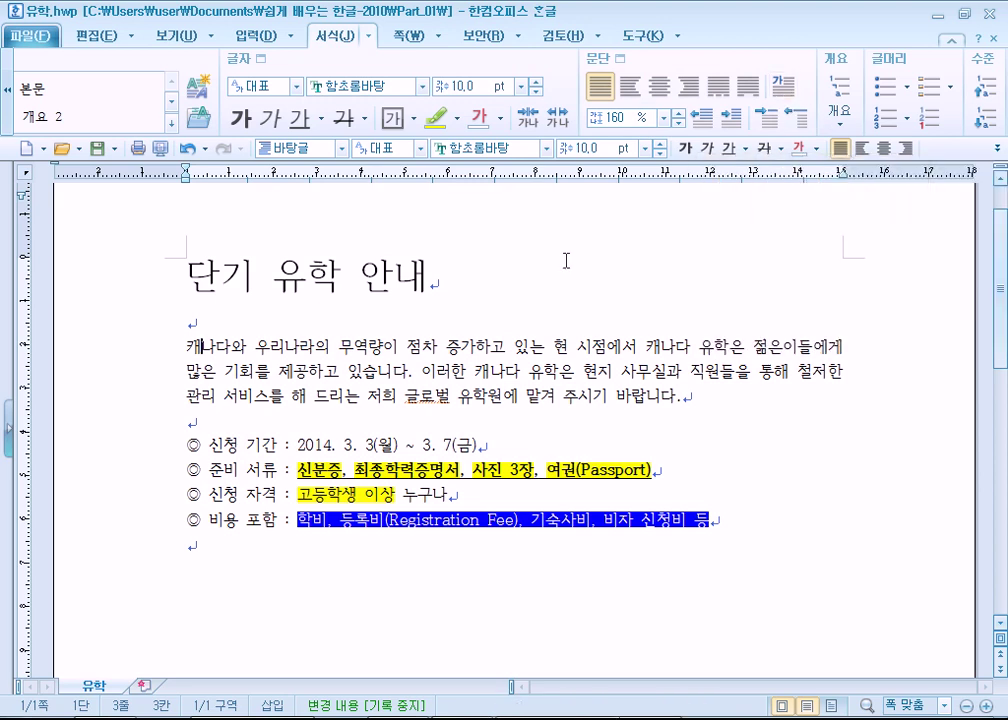
pyautogui.moveTo(254, 347); pyautogui.dragTo(322, 372)
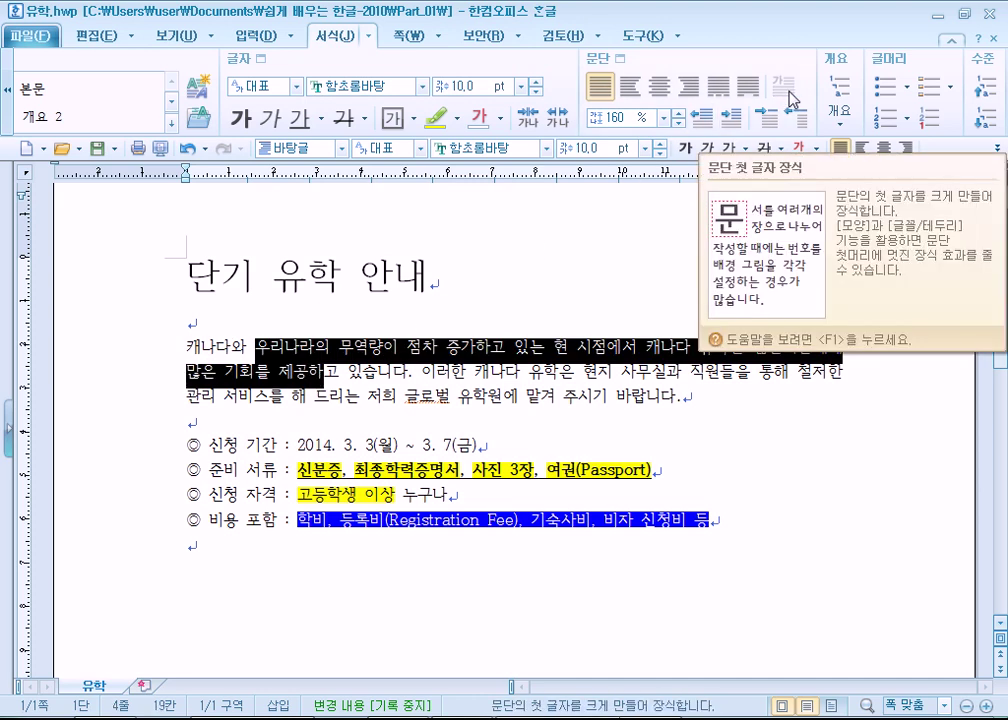
pyautogui.click(321, 372)
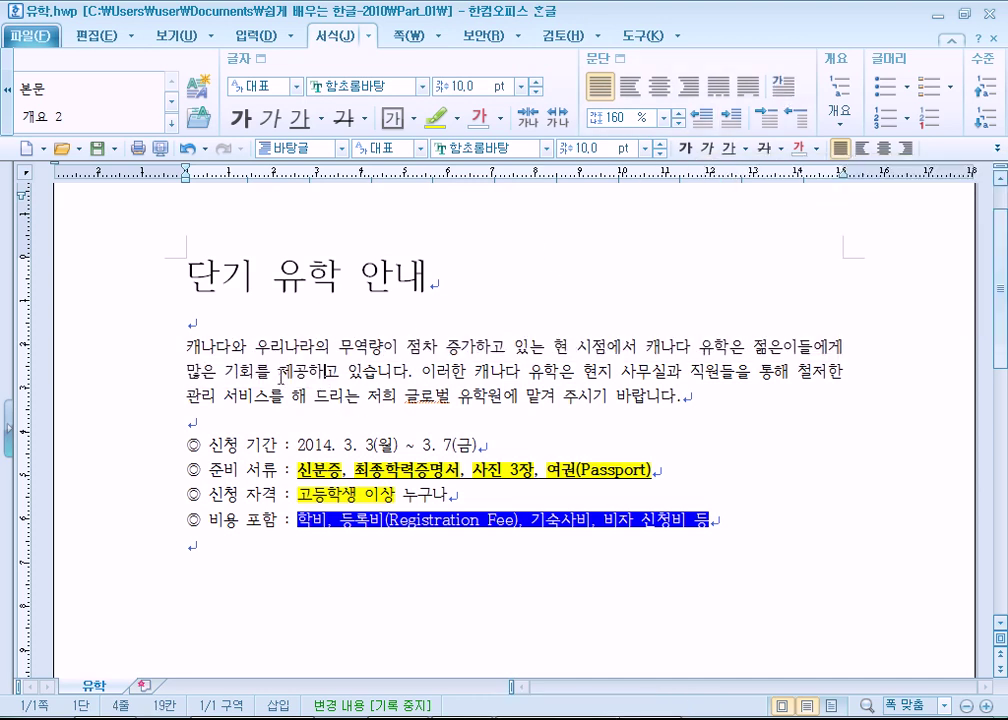
pyautogui.moveTo(183, 347); pyautogui.dragTo(693, 397)
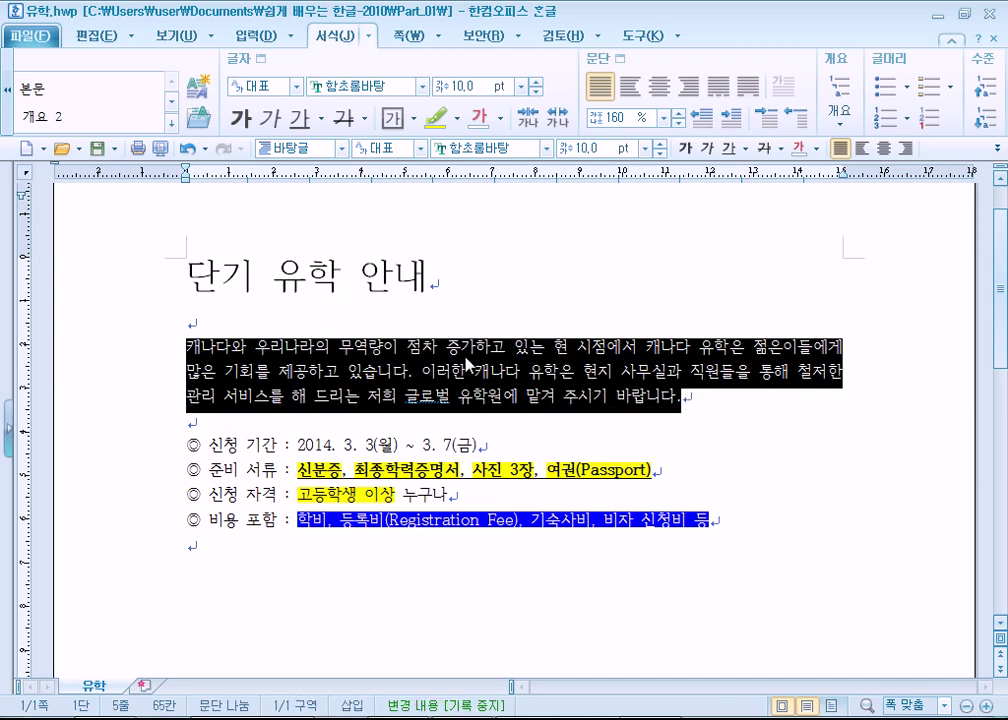
pyautogui.click(434, 355)
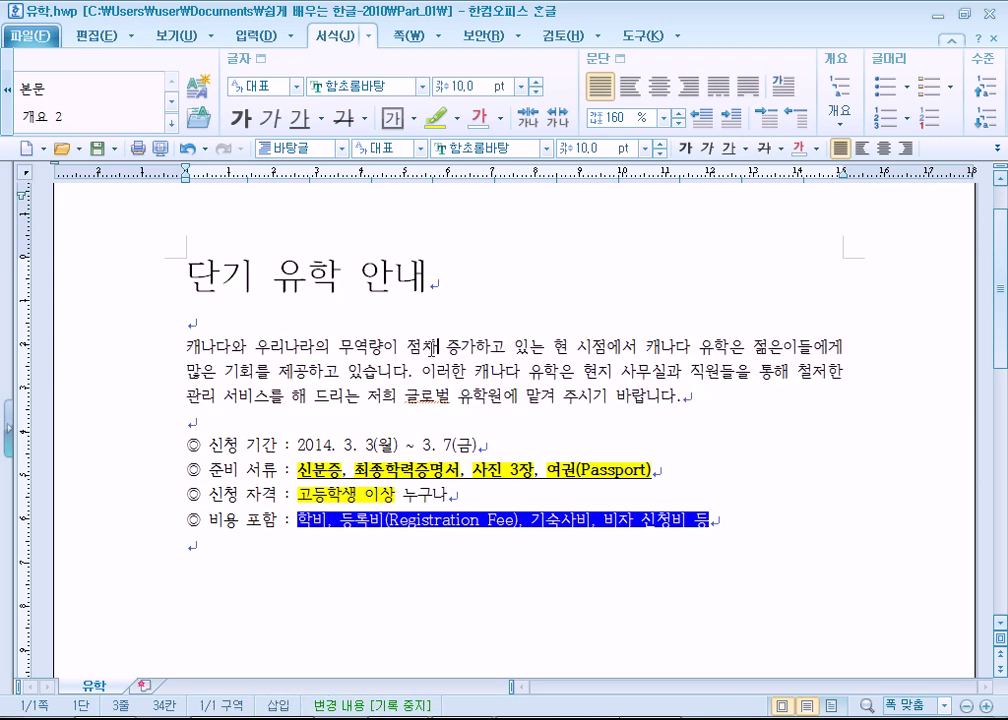
pyautogui.click(253, 371)
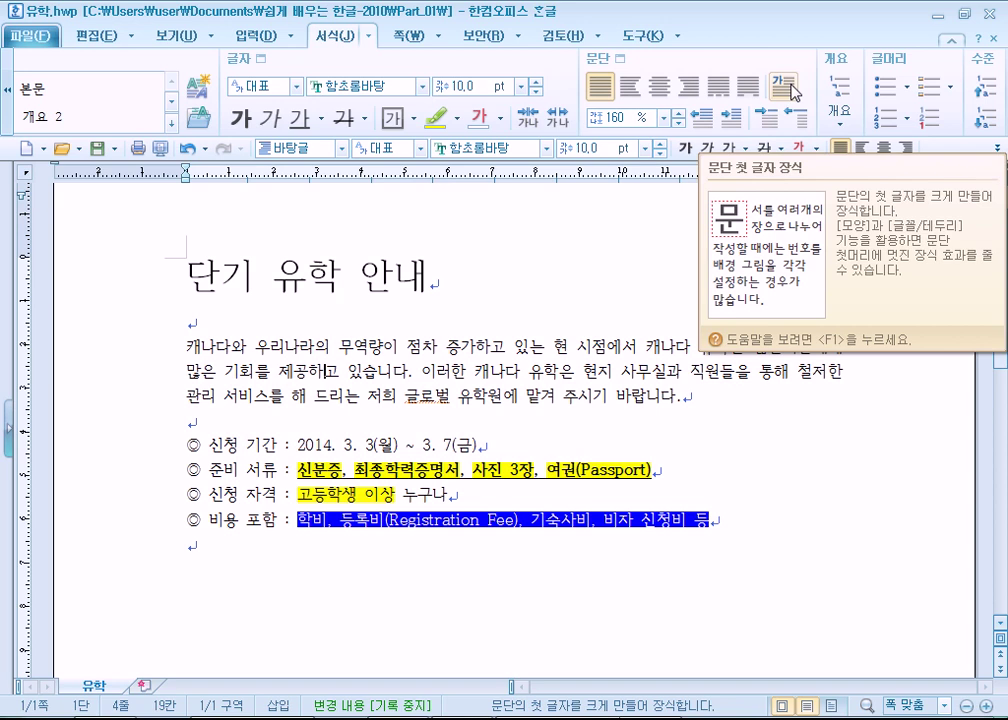
pyautogui.moveTo(187, 348); pyautogui.dragTo(200, 348)
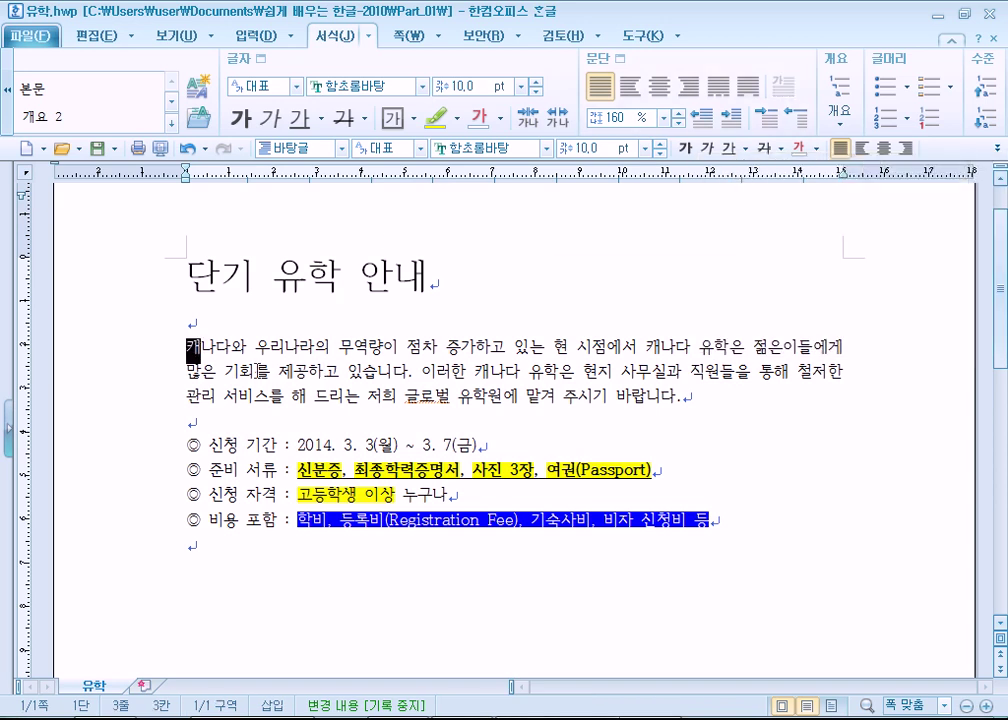
pyautogui.moveTo(280, 374); pyautogui.dragTo(292, 374)
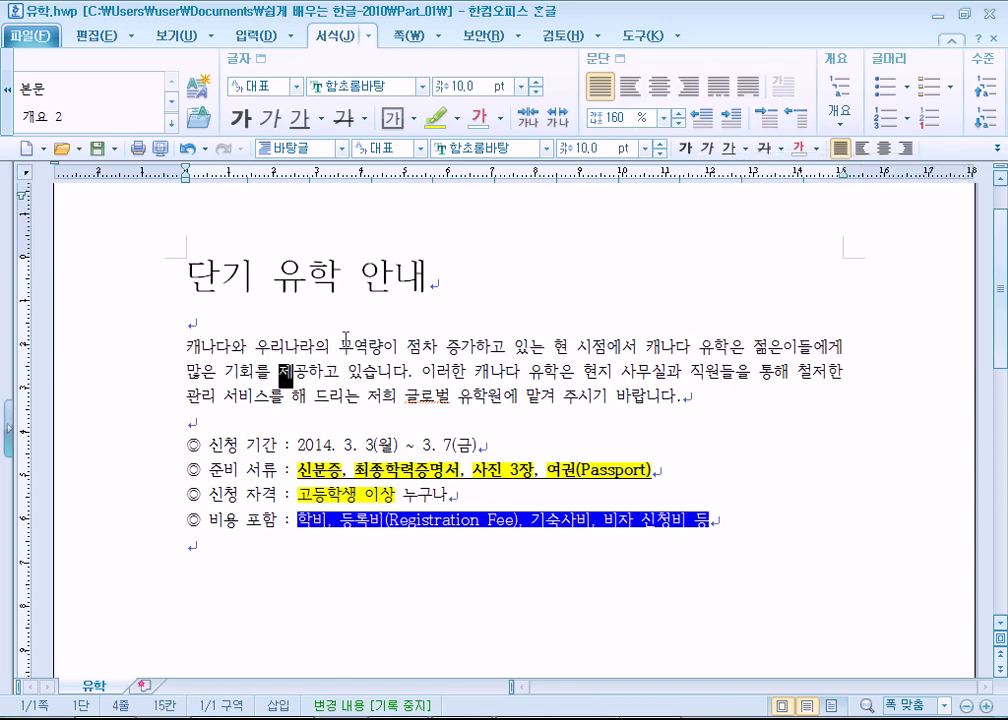
pyautogui.press('Up')
pyautogui.press('Up')
# - Apply 문단 첫 글자 장식 with the two-line shape to the body paragraph that starts with 캐나다와
pyautogui.click(344, 348)
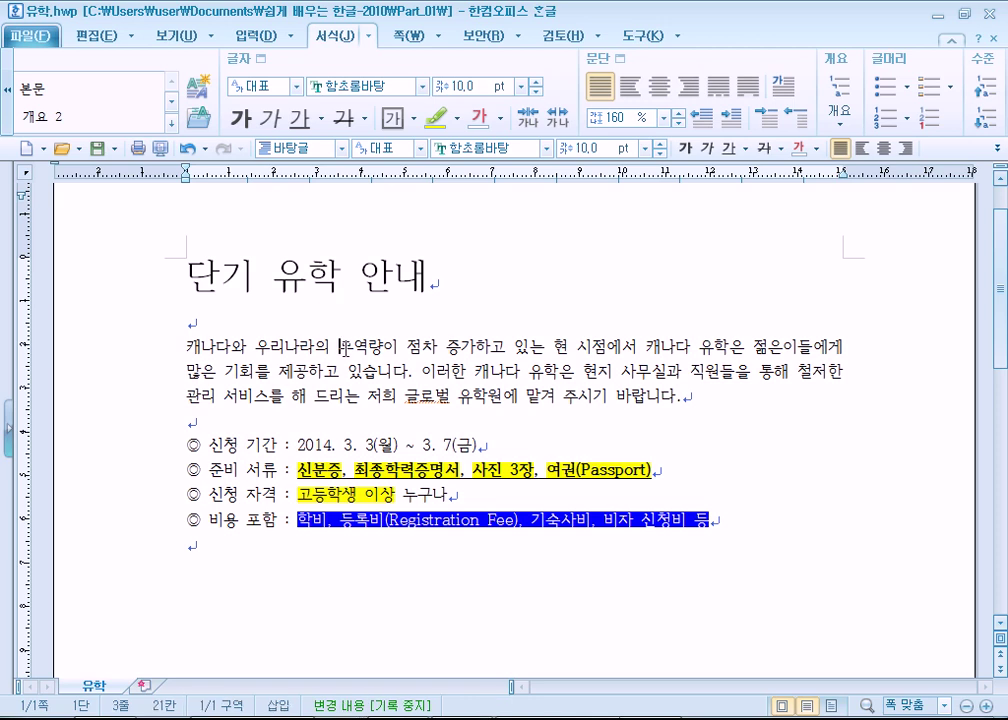
pyautogui.click(786, 92)
pyautogui.click(378, 270)
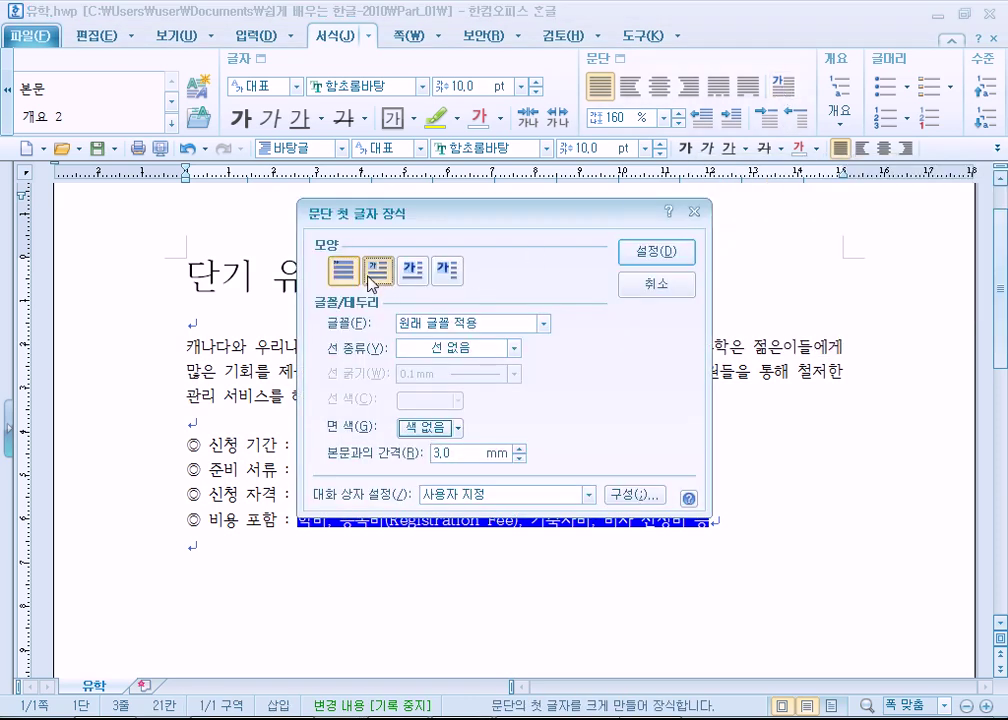
pyautogui.click(655, 253)
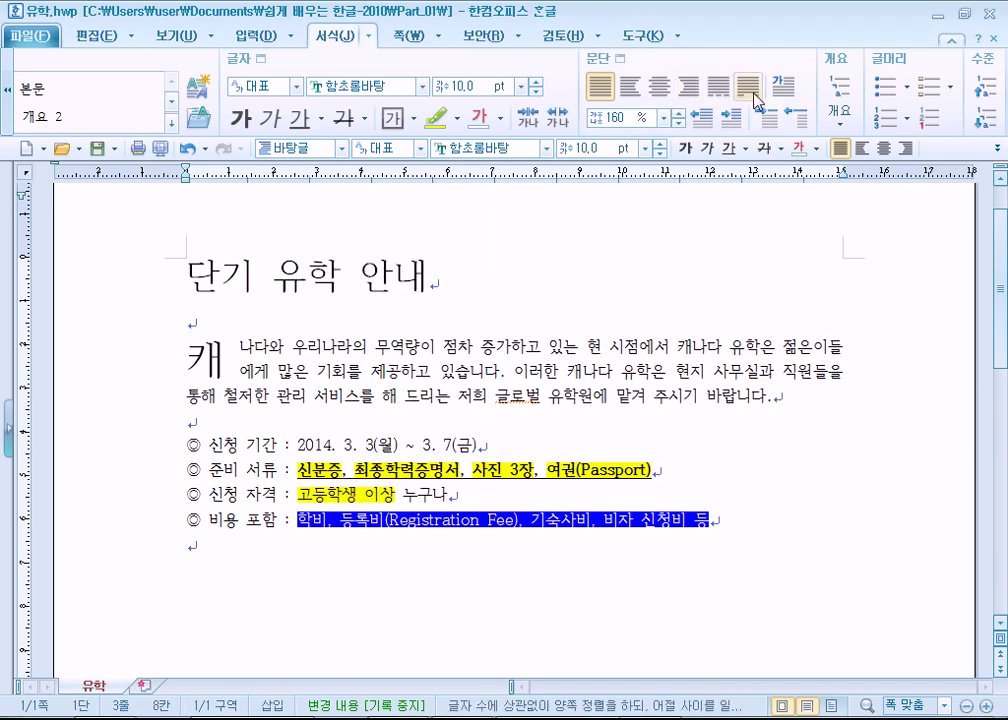
# - Try the three-line shape for the decorated first letter 캐, and return it to the two-line shape
pyautogui.click(788, 98)
pyautogui.click(412, 270)
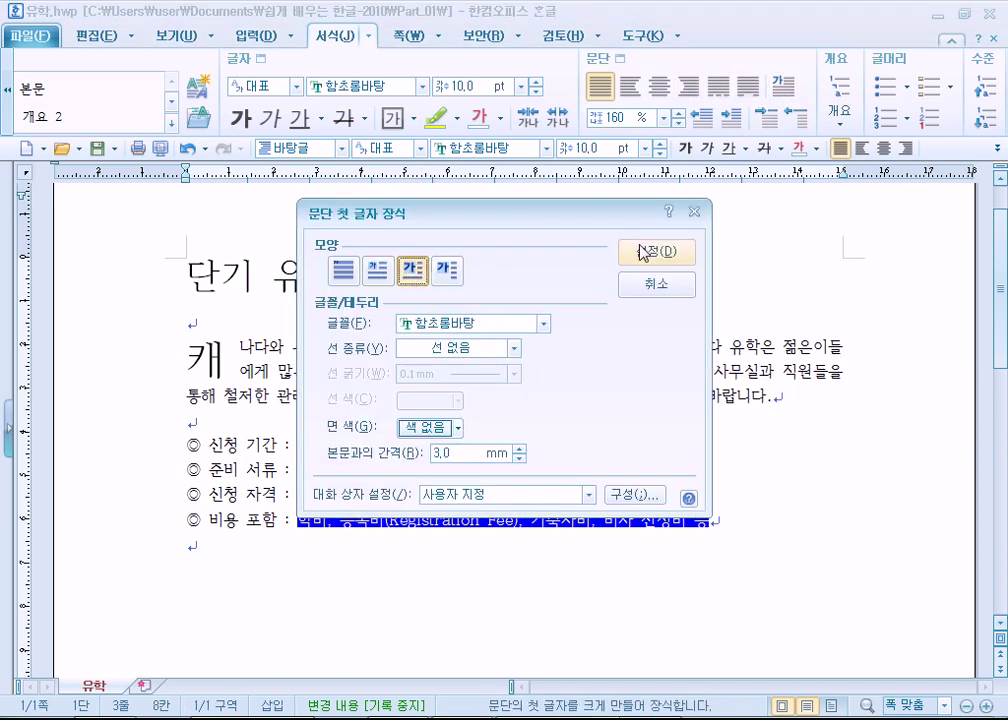
pyautogui.click(648, 252)
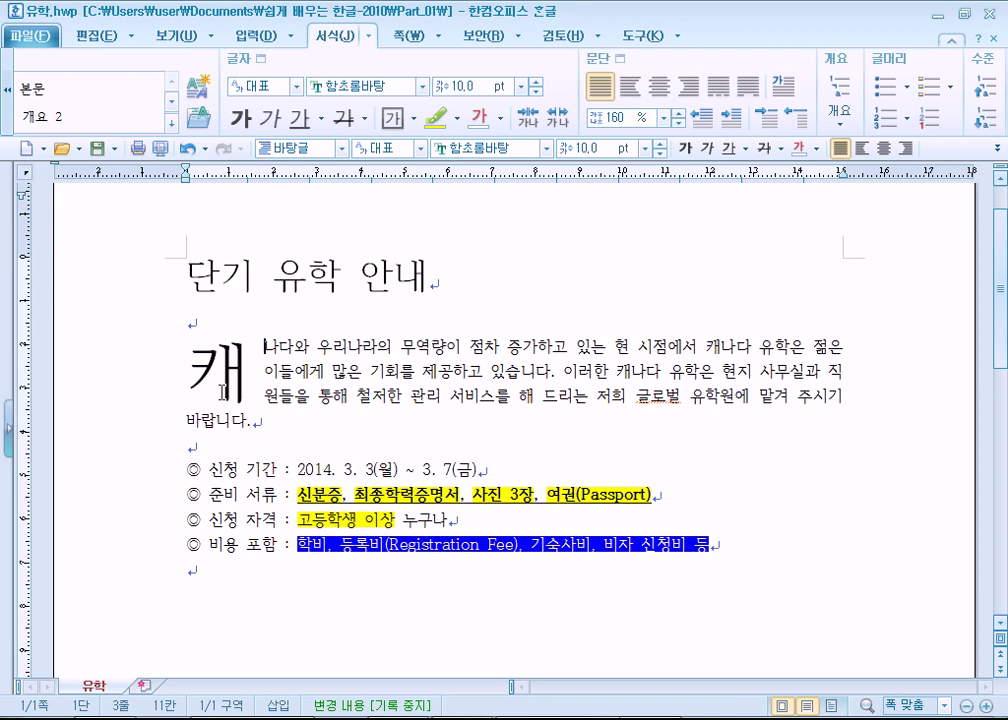
pyautogui.click(788, 110)
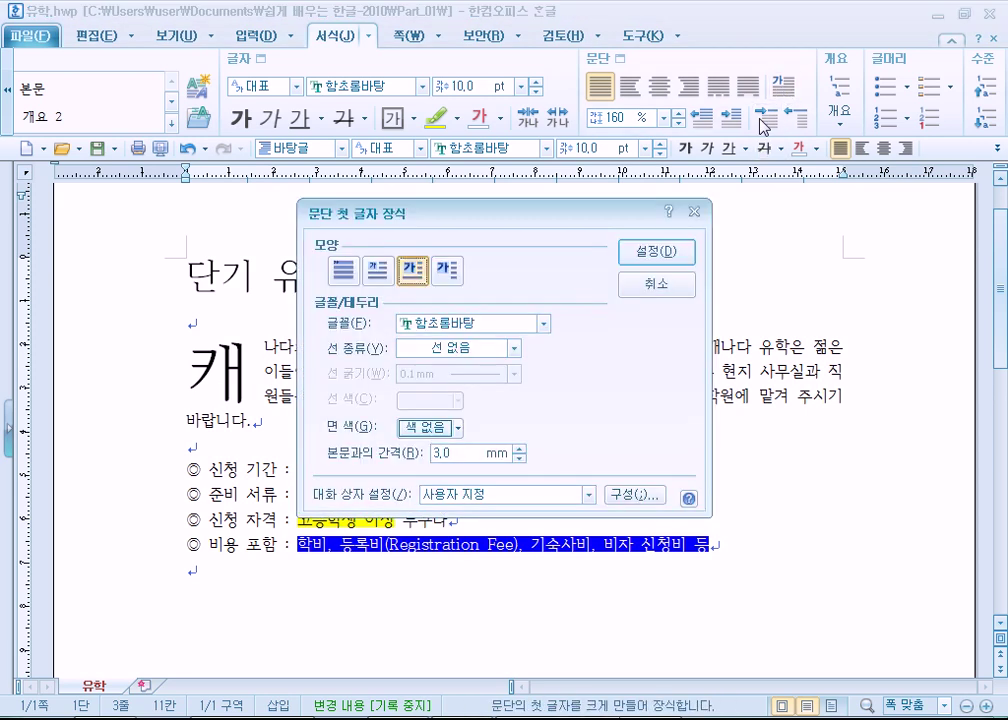
pyautogui.click(377, 270)
pyautogui.click(654, 252)
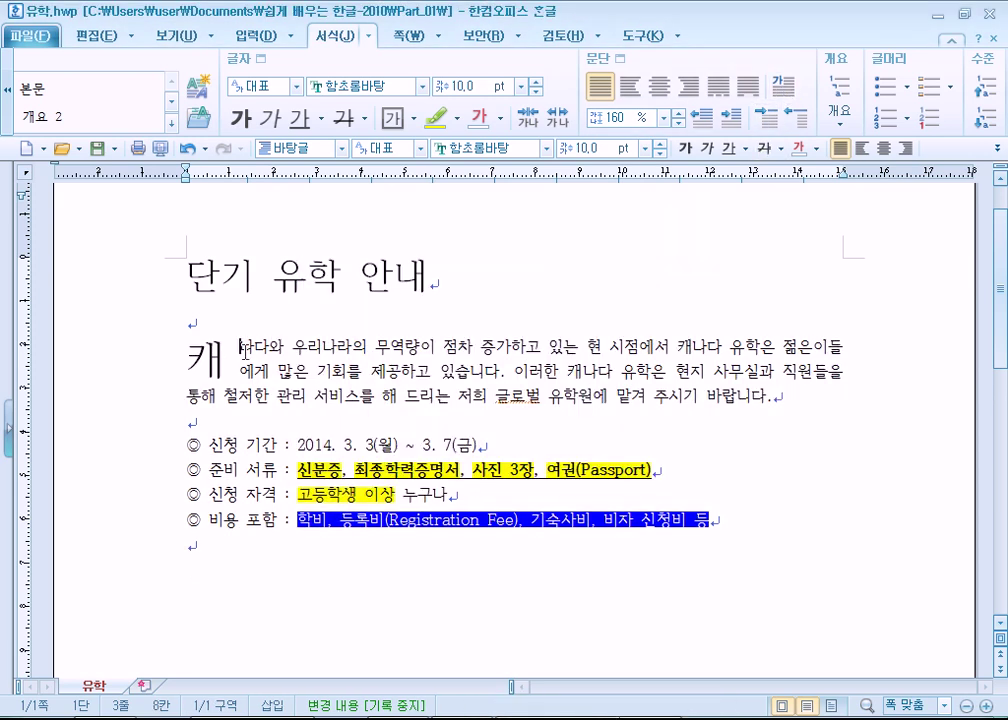
# - Set the decorated first letter 캐 to the 한컴돋움 font with a double-line border
pyautogui.click(785, 86)
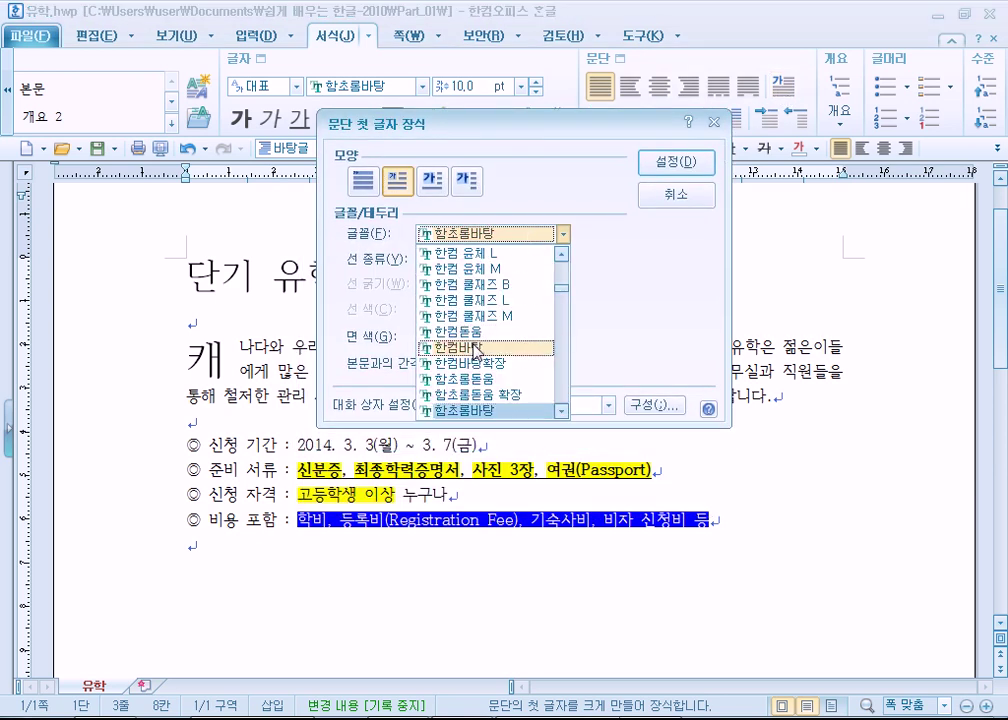
pyautogui.click(450, 331)
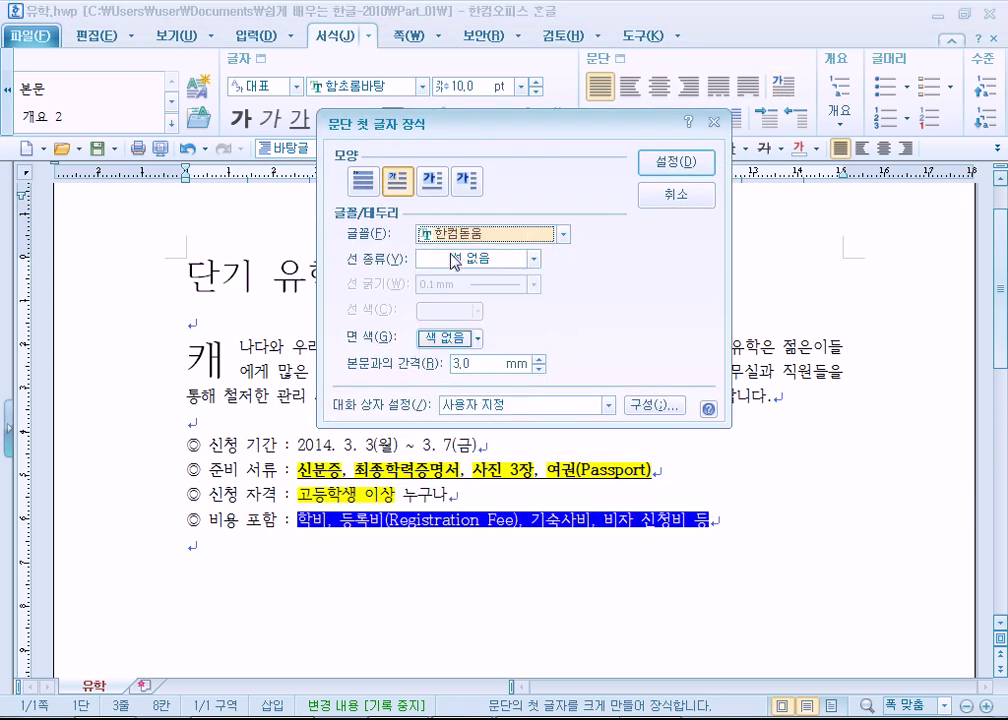
pyautogui.click(455, 262)
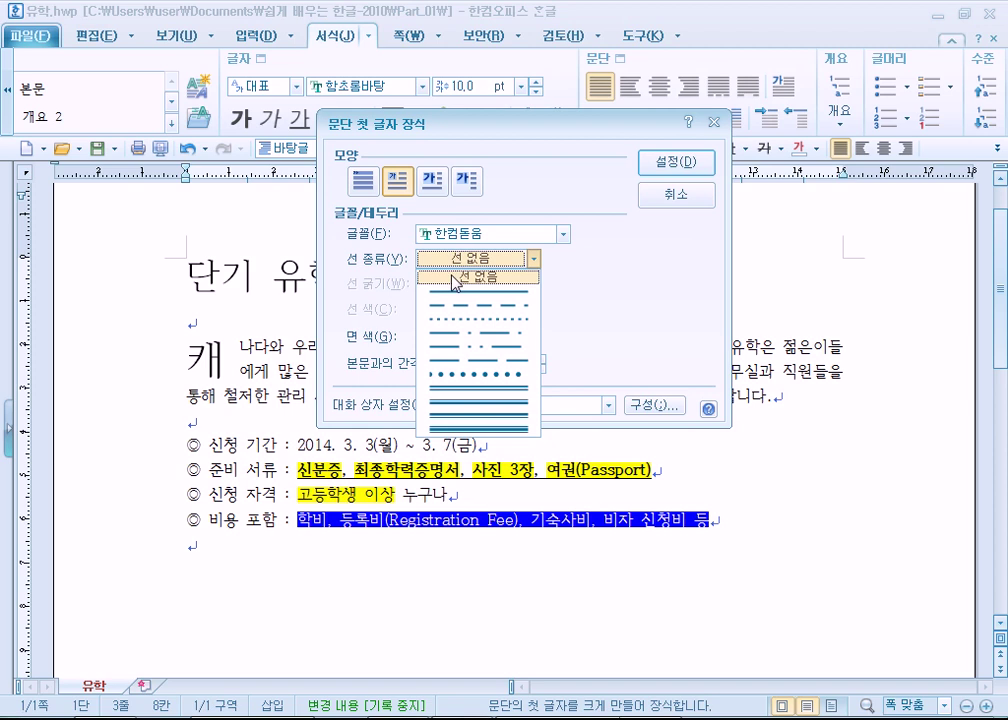
pyautogui.click(462, 388)
pyautogui.press('Return')
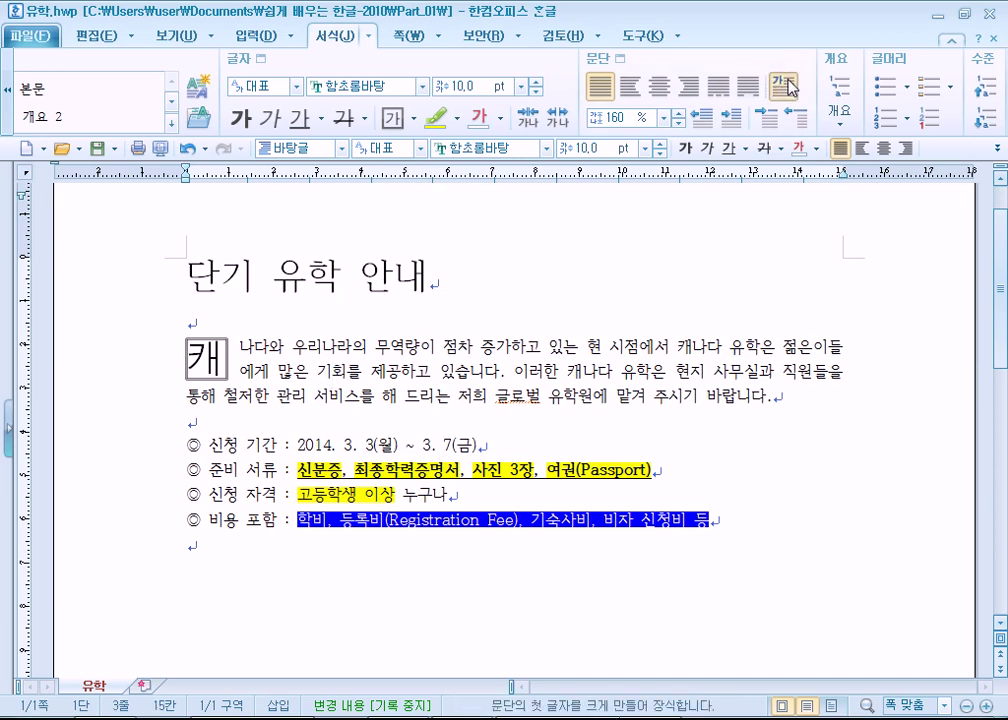
# - Change the border of the decorated first letter 캐 to a single solid line
pyautogui.click(785, 87)
pyautogui.click(440, 352)
pyautogui.click(465, 380)
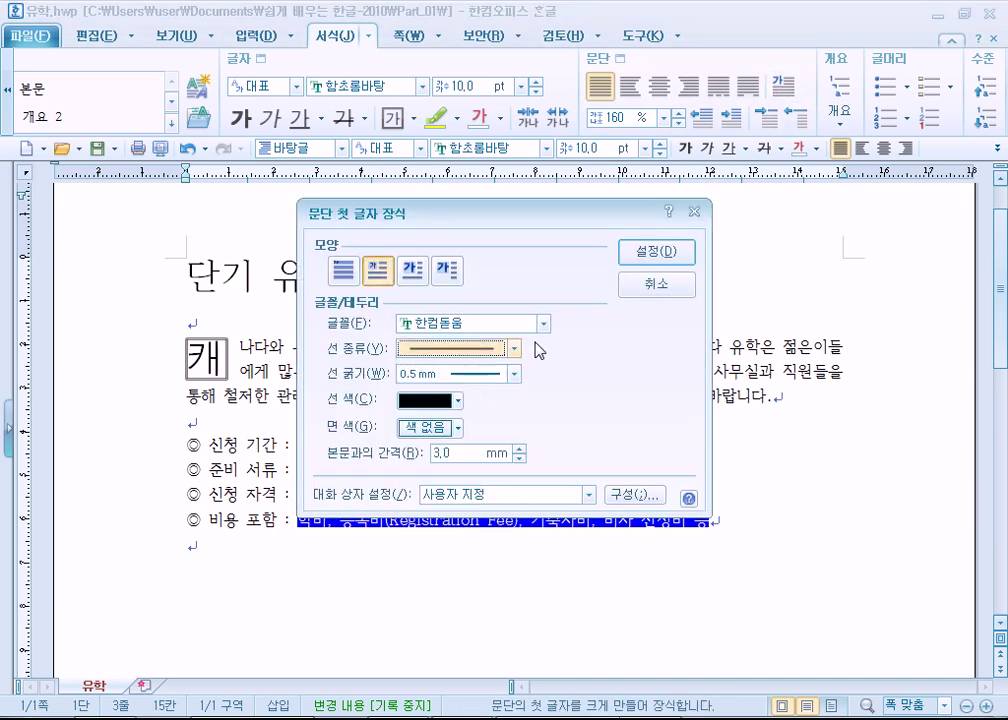
pyautogui.click(655, 252)
# - Remove the border of the decorated first letter 캐 with 선 없음 and fill its background with teal
pyautogui.click(777, 97)
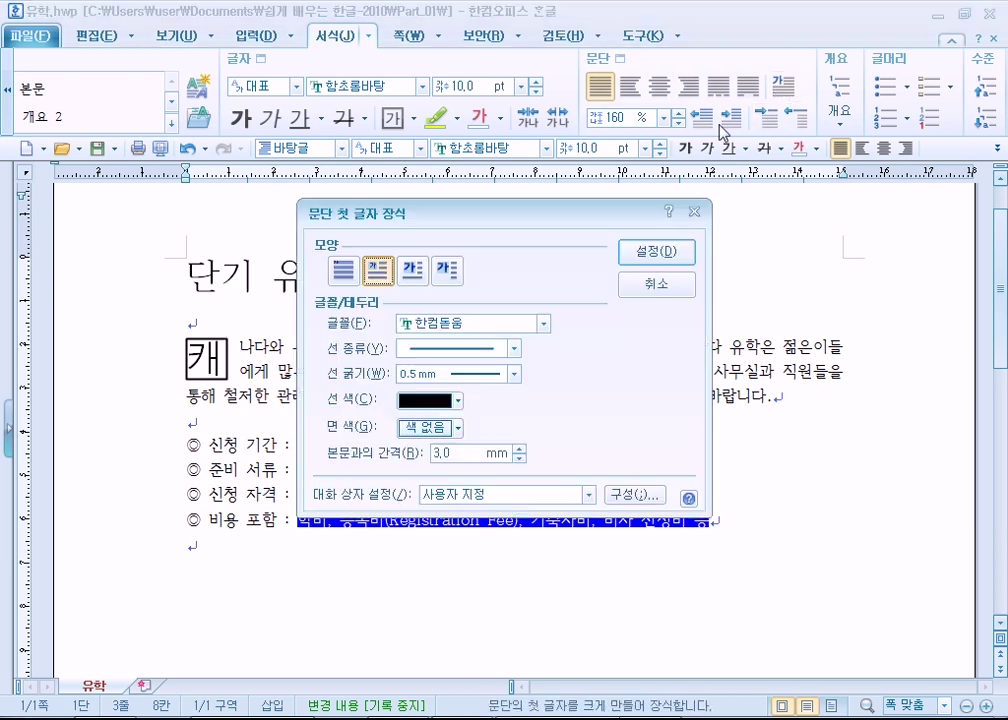
pyautogui.click(410, 324)
pyautogui.click(405, 325)
pyautogui.click(414, 349)
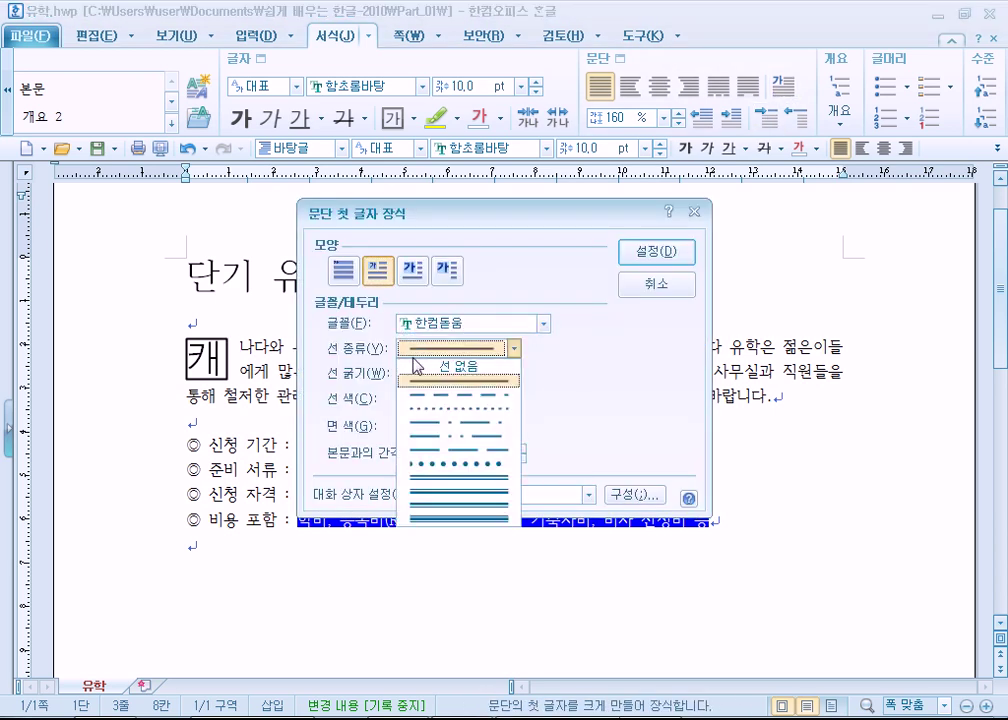
pyautogui.click(440, 366)
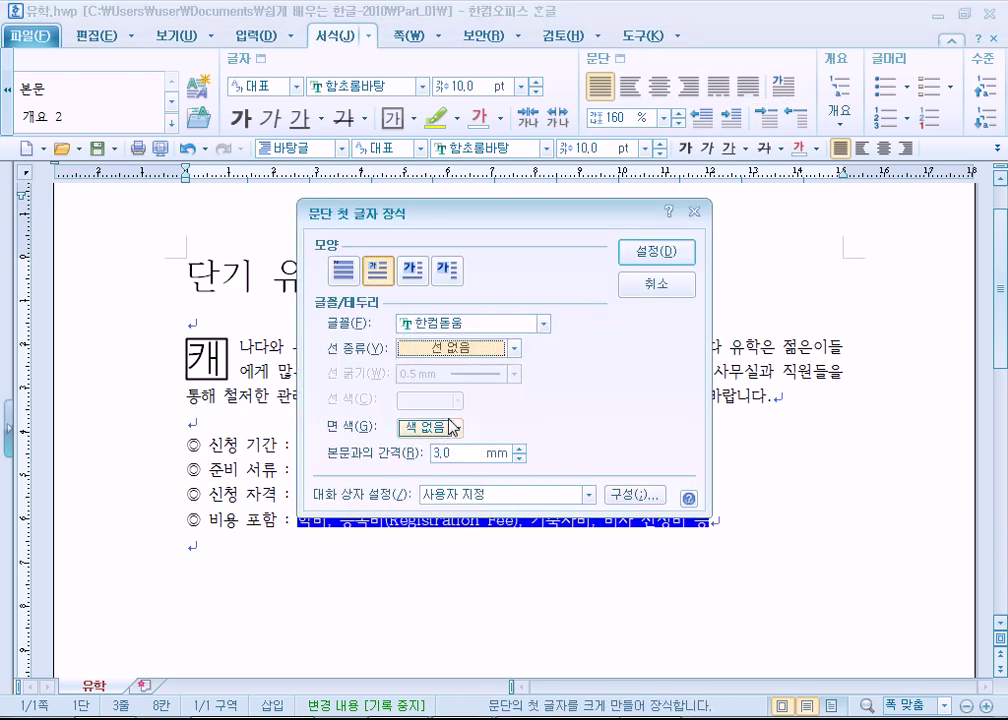
pyautogui.click(452, 428)
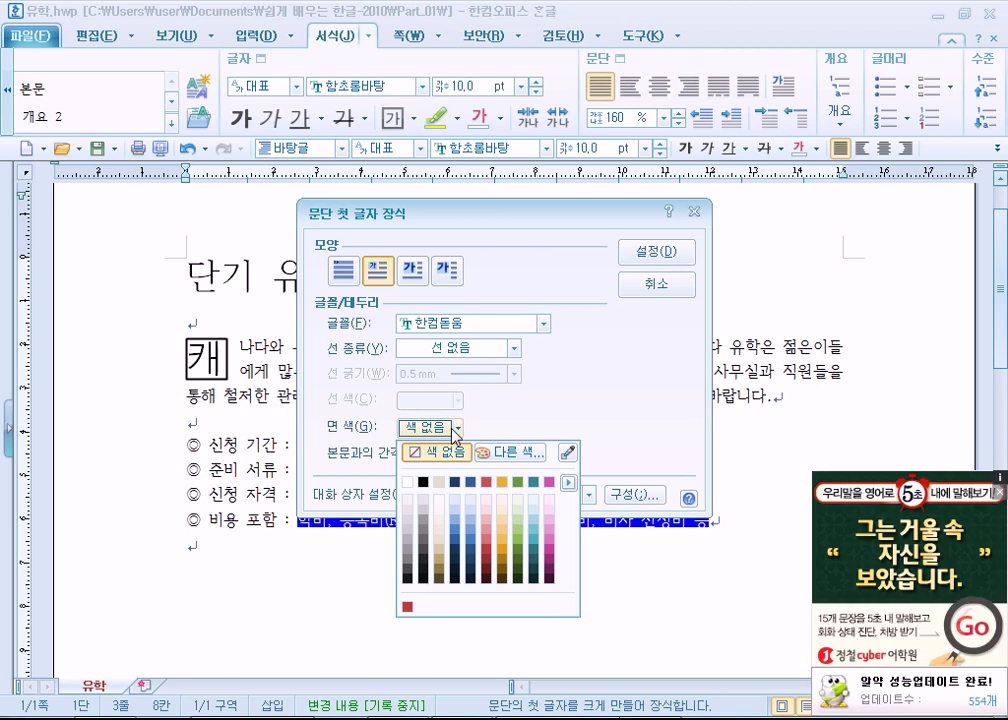
pyautogui.click(535, 482)
pyautogui.press('Return')
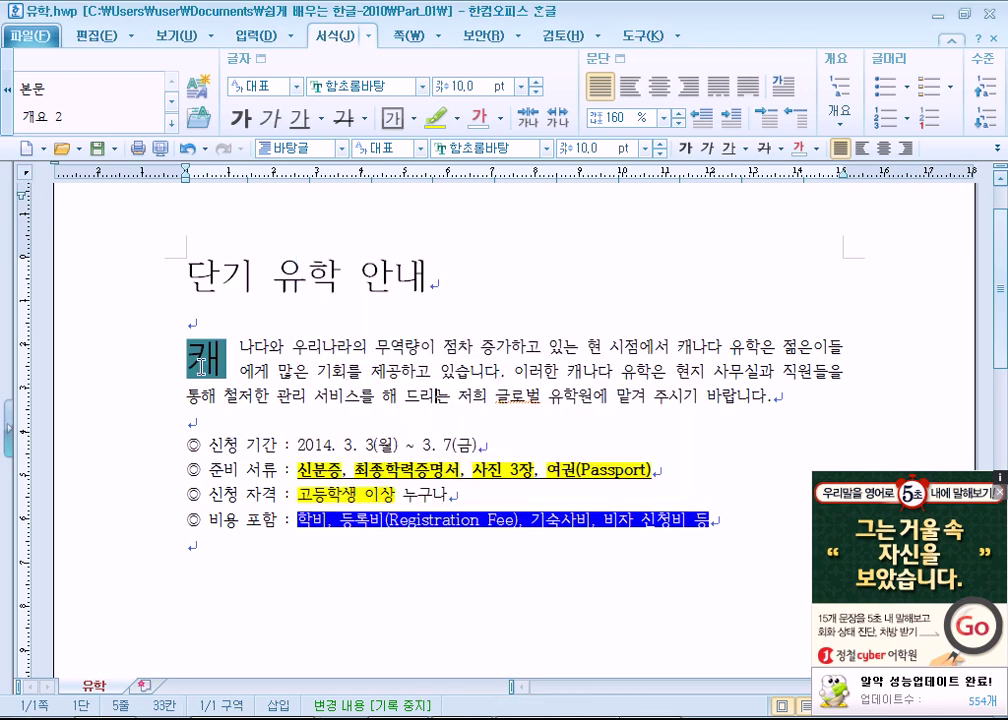
pyautogui.click(238, 347)
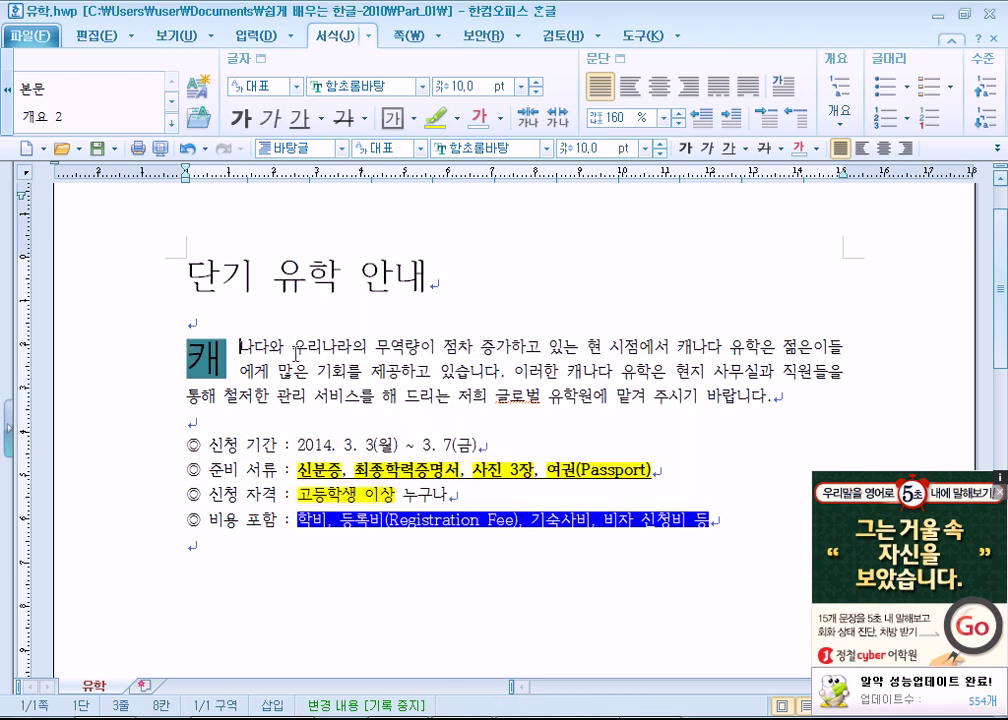
pyautogui.click(783, 86)
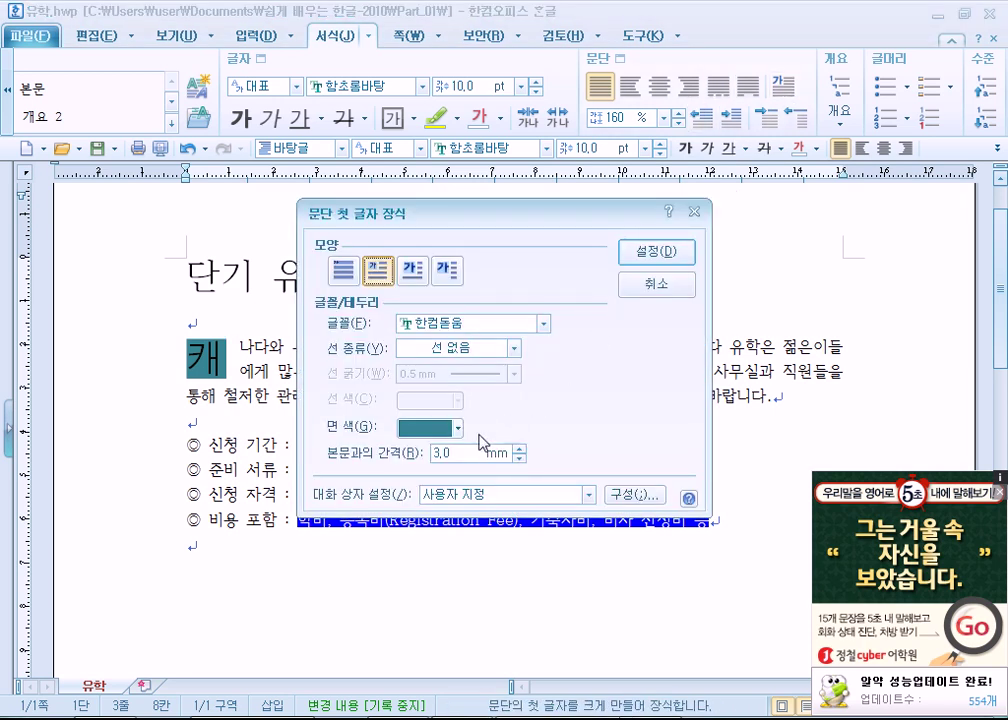
pyautogui.click(650, 290)
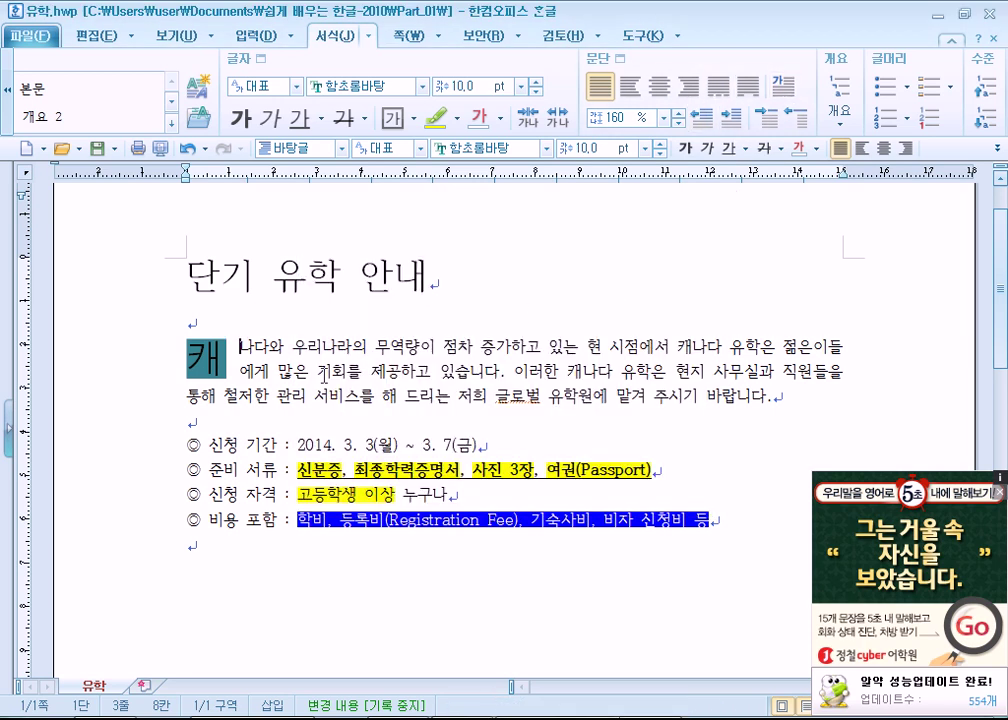
# - Set the text colour of the decorated first letter 캐 to white on its teal background
pyautogui.click(206, 357)
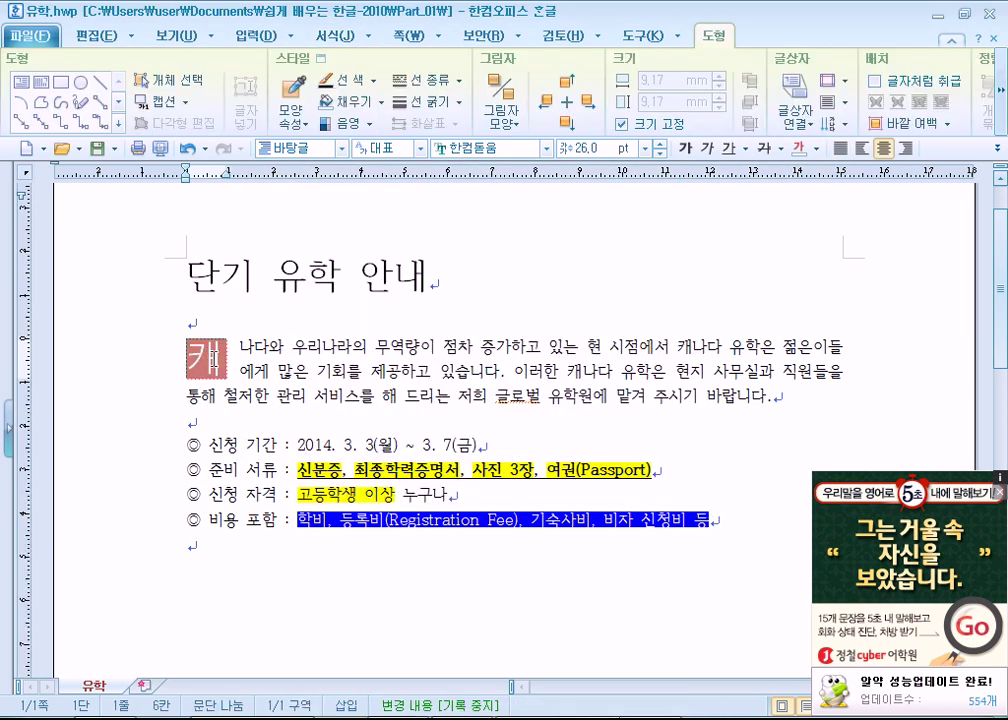
pyautogui.click(816, 149)
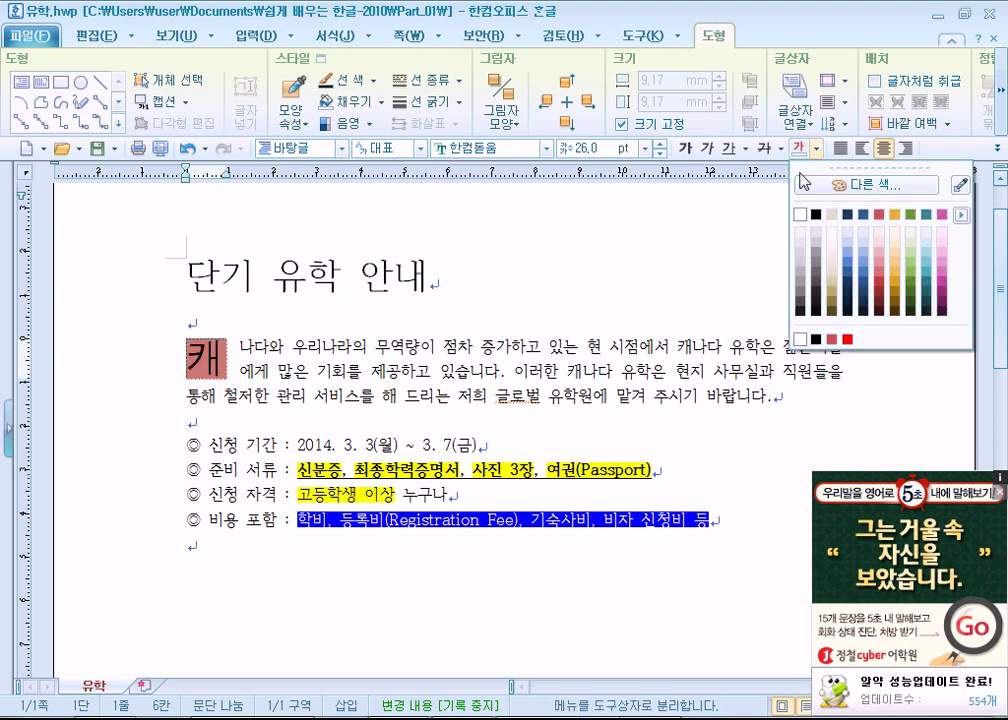
pyautogui.click(801, 214)
pyautogui.click(490, 373)
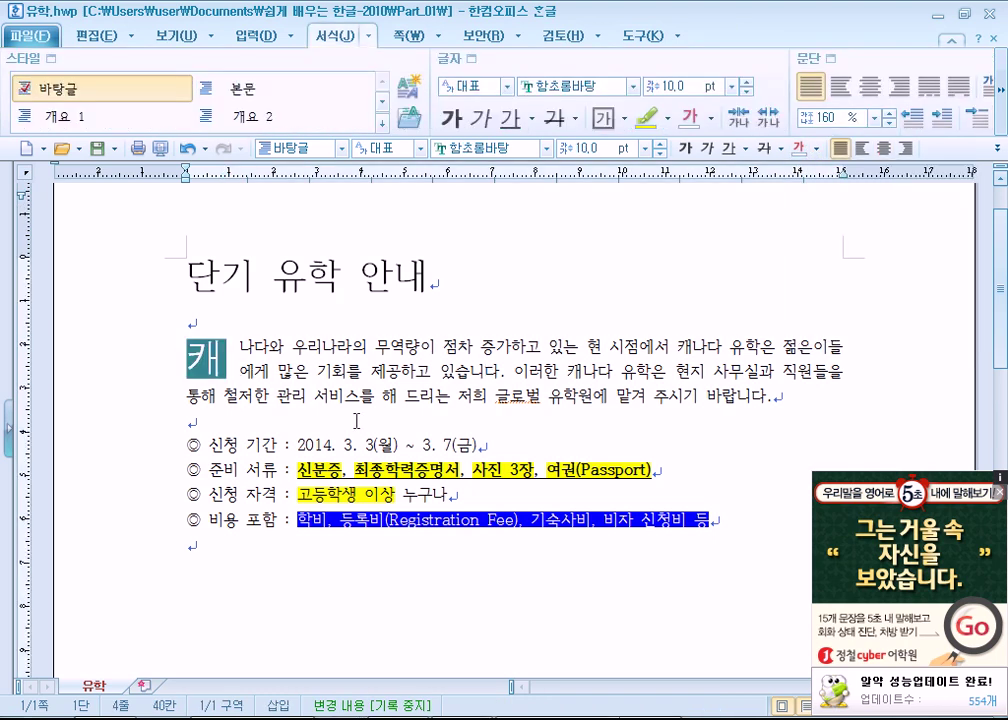
pyautogui.click(205, 358)
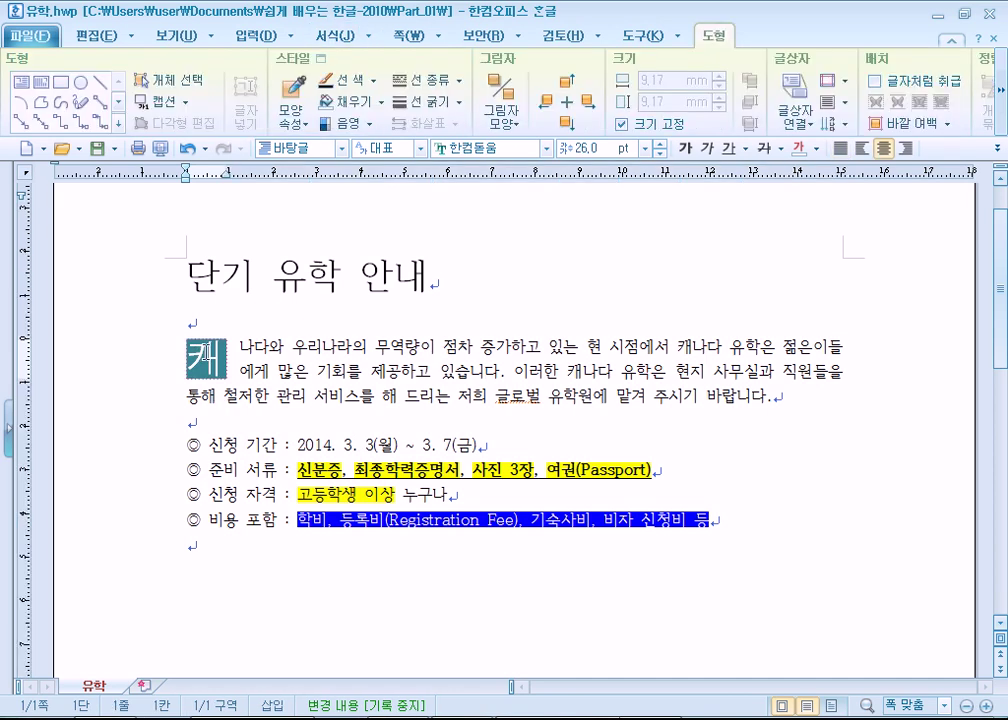
# - Set the 문단 첫 글자 장식 fill colour of the letter 캐 to the custom palette's pure red, FF0000
pyautogui.click(287, 354)
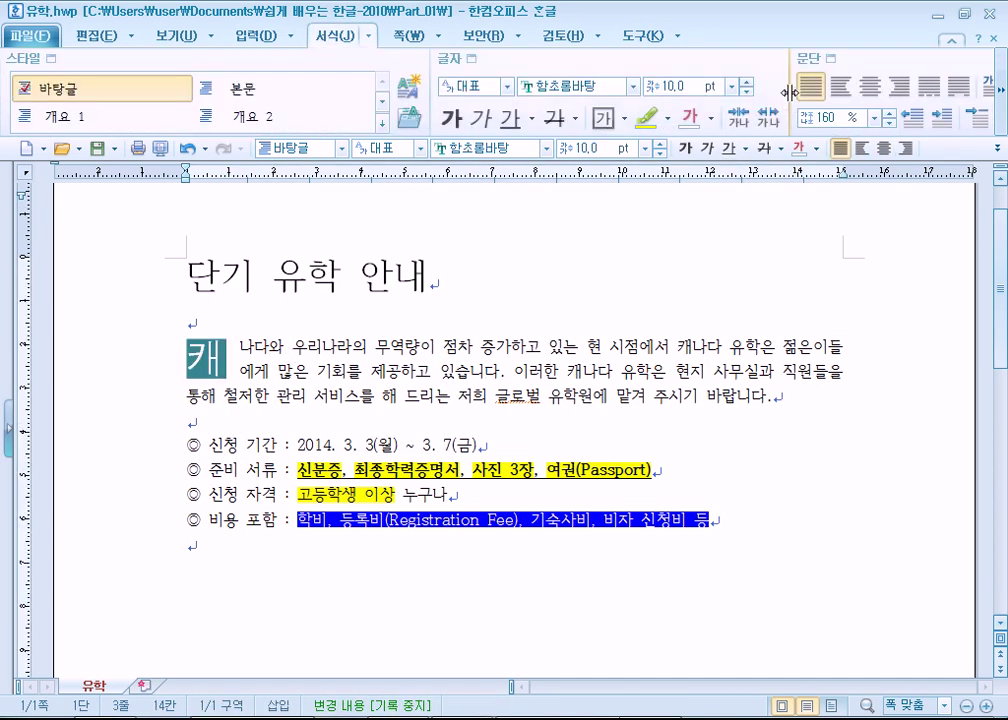
pyautogui.click(1000, 89)
pyautogui.click(958, 86)
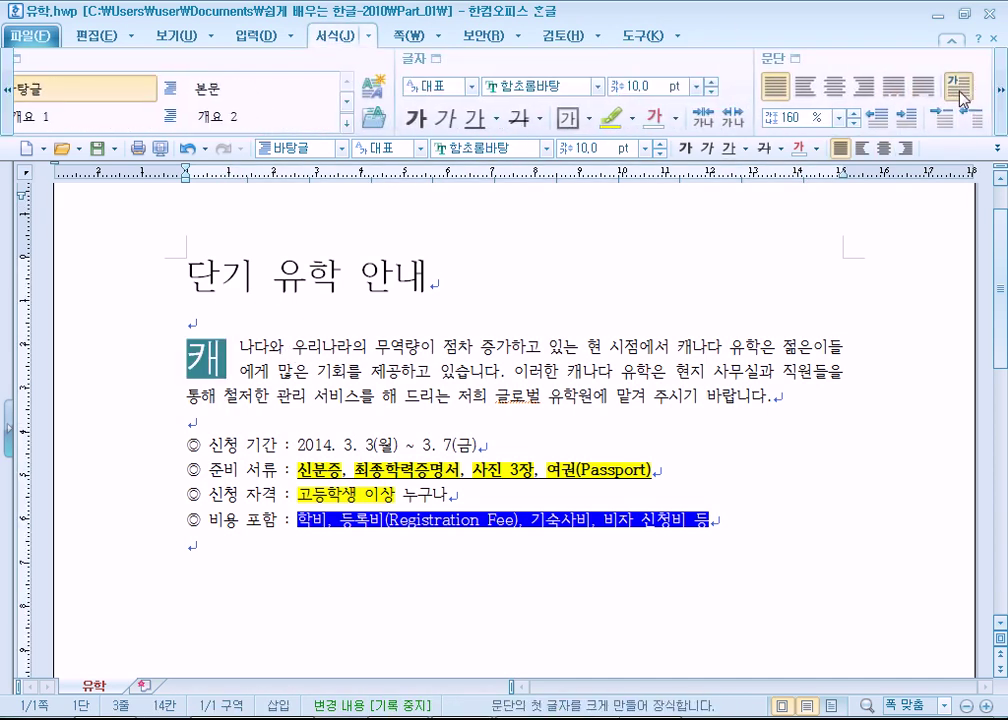
pyautogui.click(414, 434)
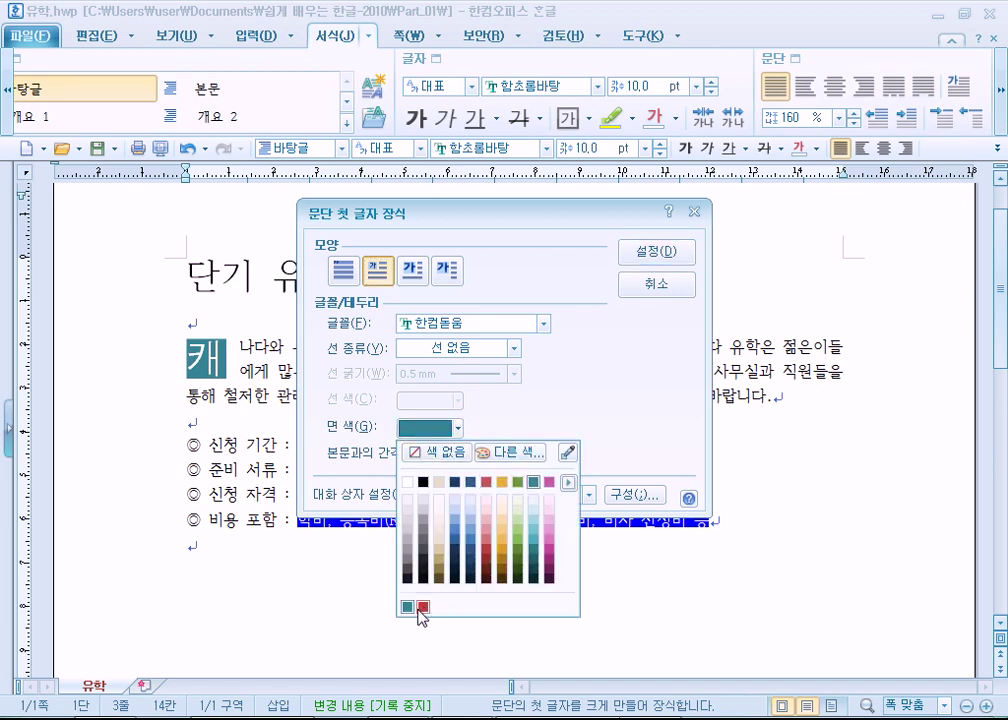
pyautogui.click(510, 452)
pyautogui.click(772, 241)
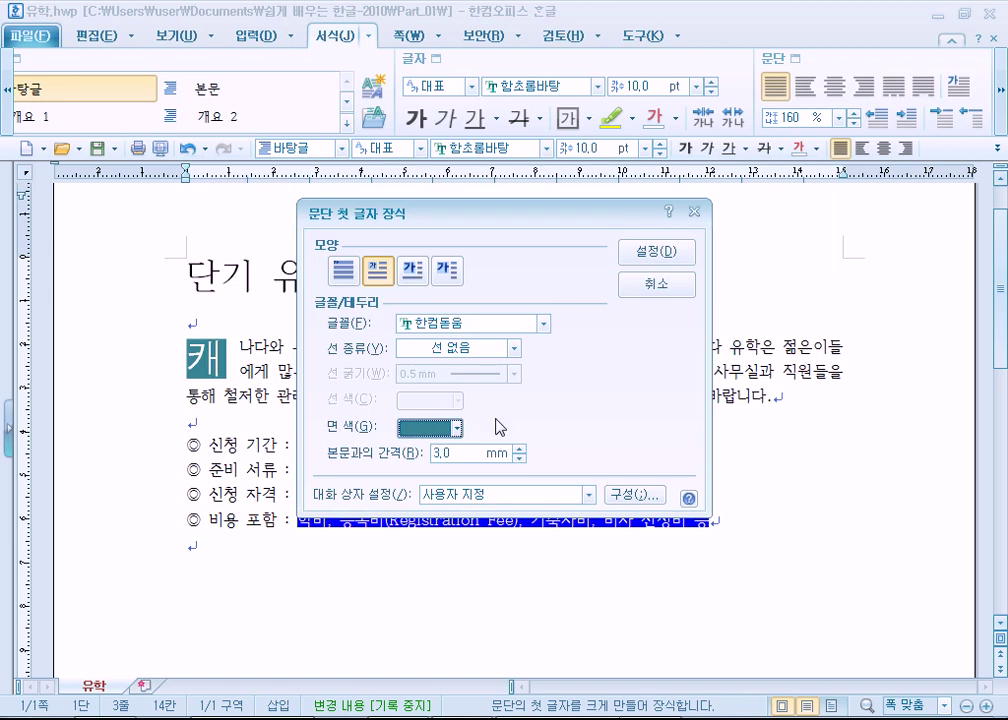
pyautogui.click(456, 429)
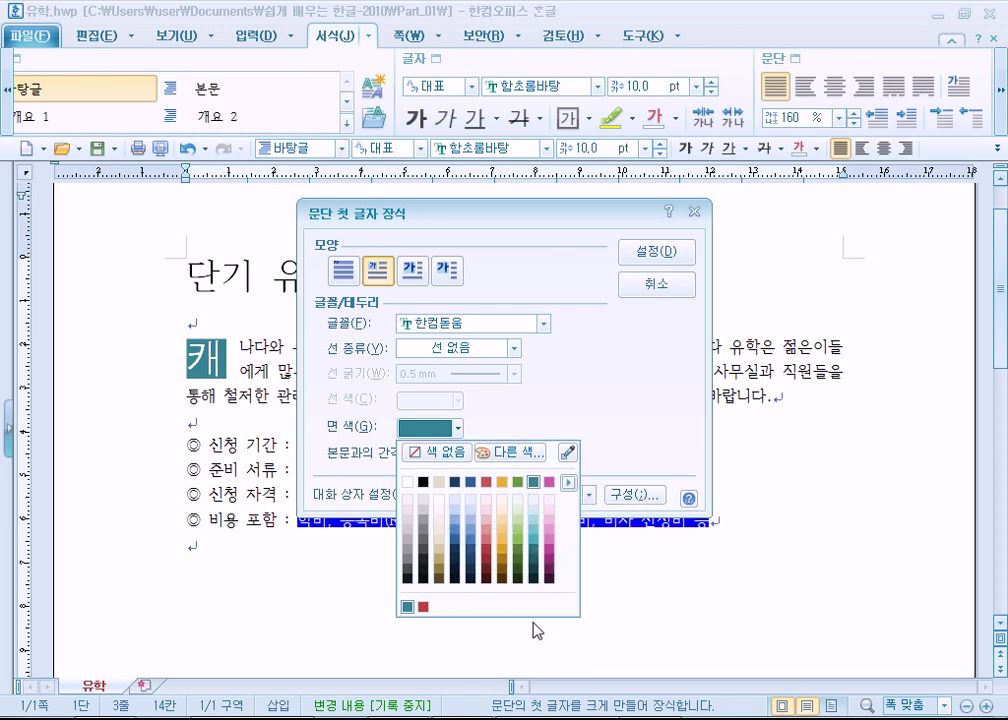
pyautogui.click(526, 462)
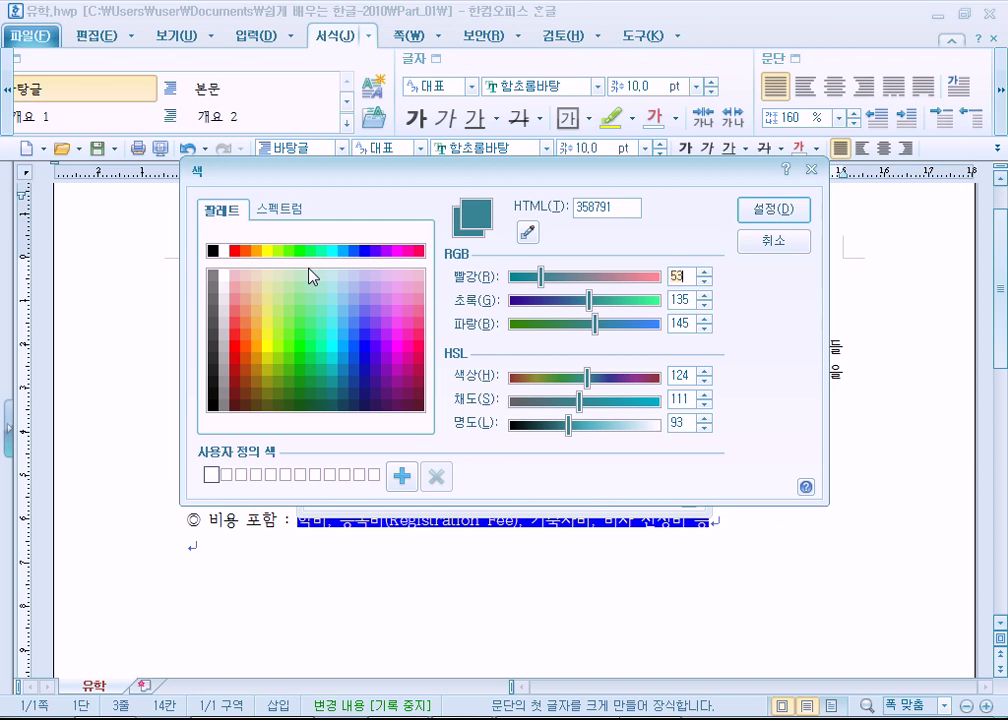
pyautogui.click(284, 211)
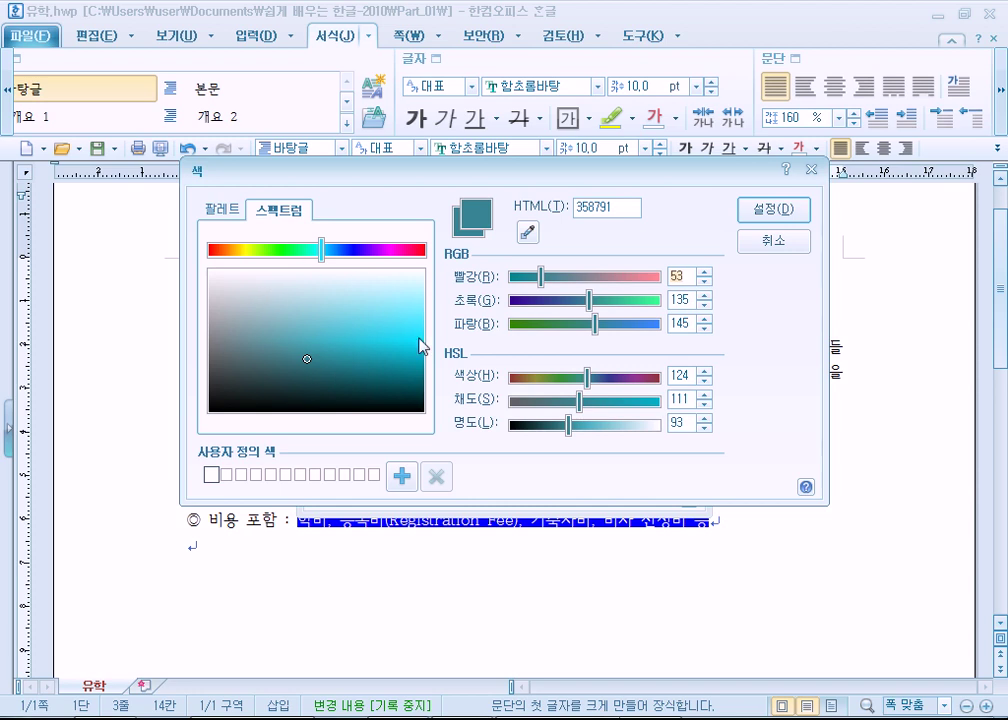
pyautogui.click(231, 216)
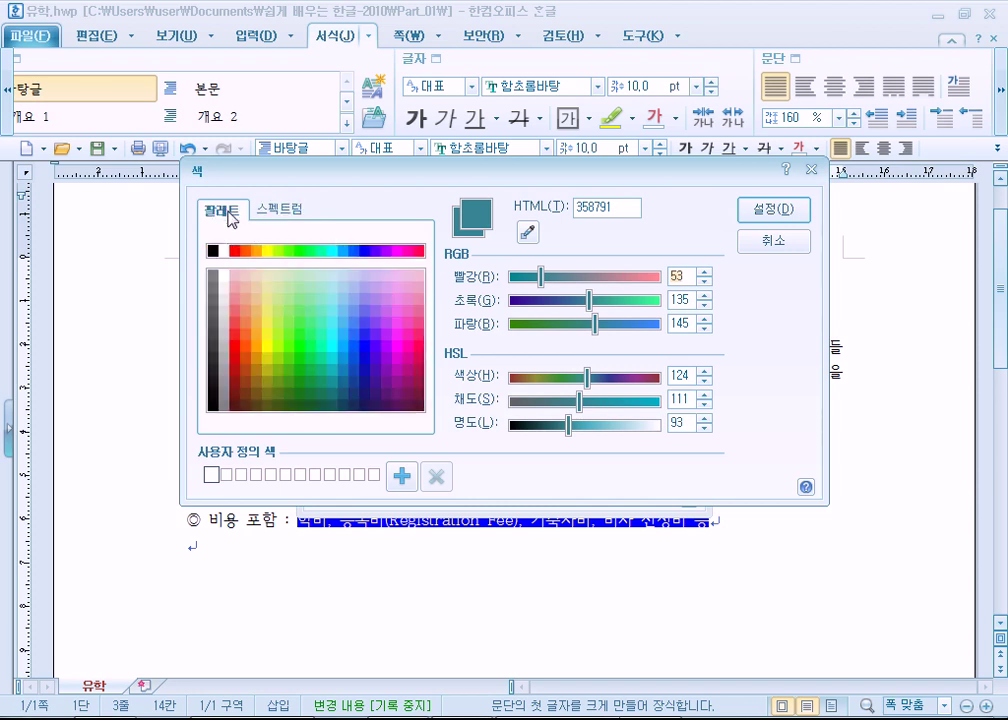
pyautogui.click(236, 251)
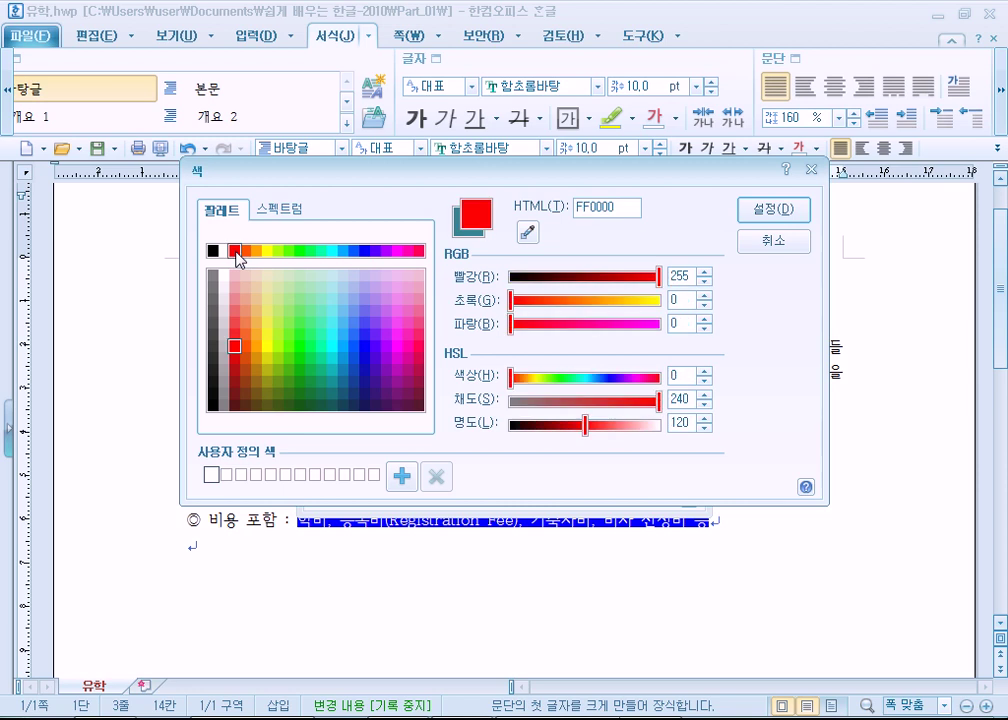
pyautogui.click(768, 209)
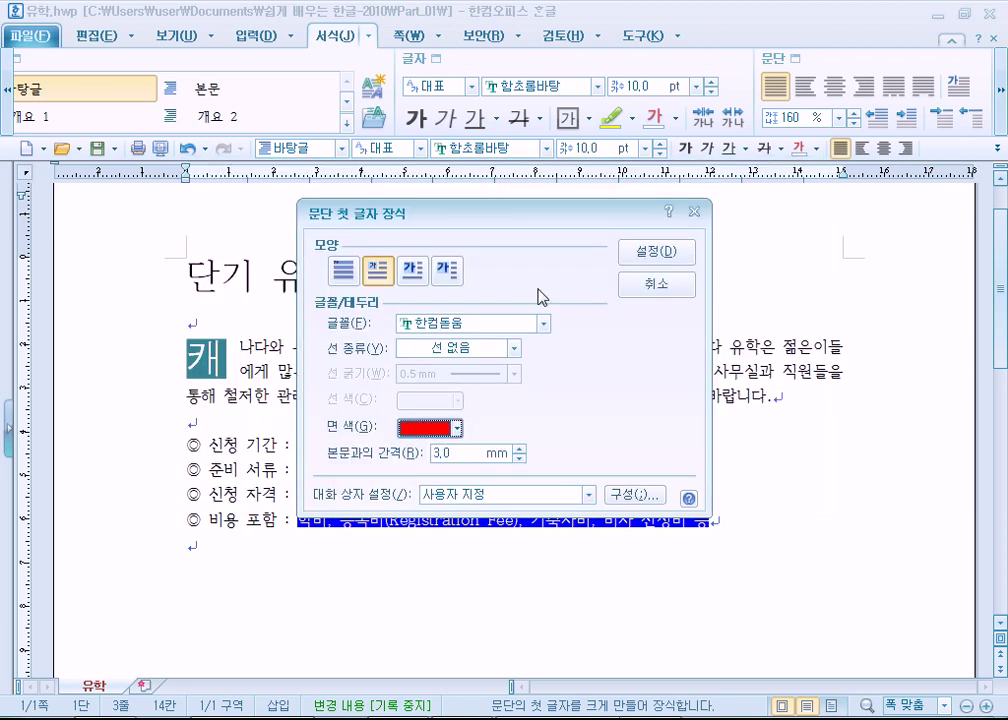
pyautogui.click(664, 252)
# - Set the decorated first letter 캐 to white text through the 글자 모양 settings
pyautogui.click(209, 362)
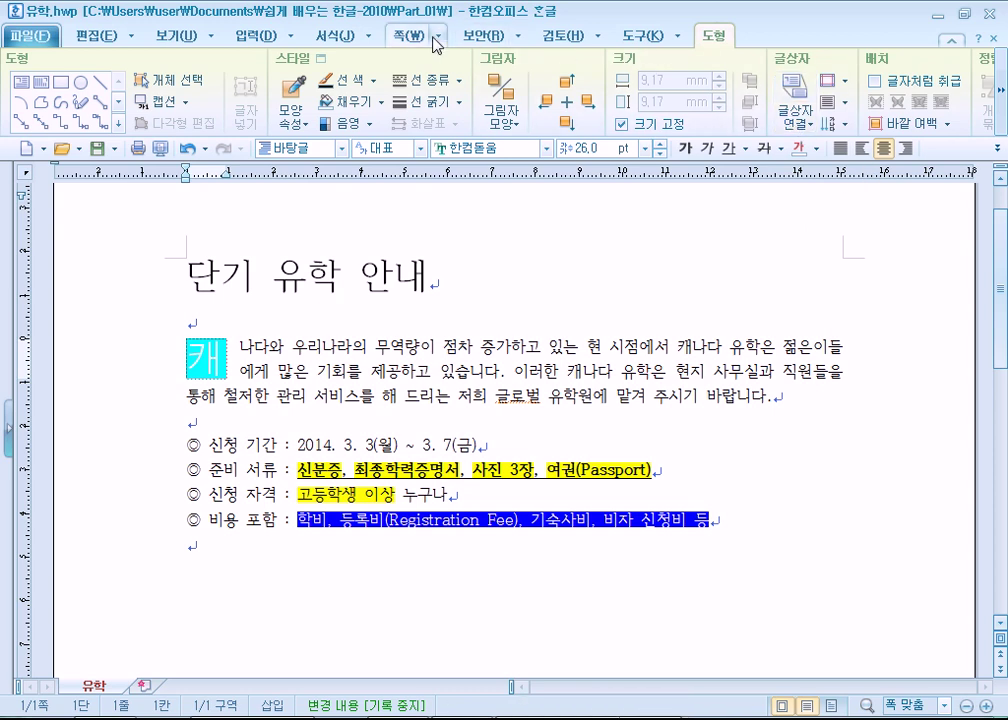
pyautogui.click(334, 38)
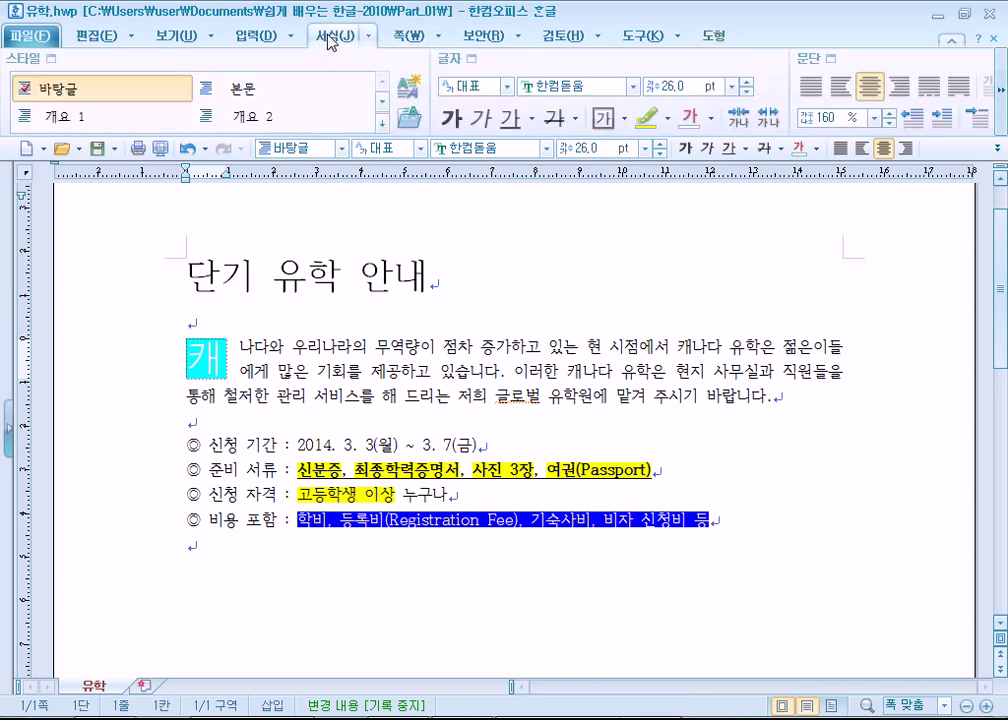
pyautogui.click(456, 64)
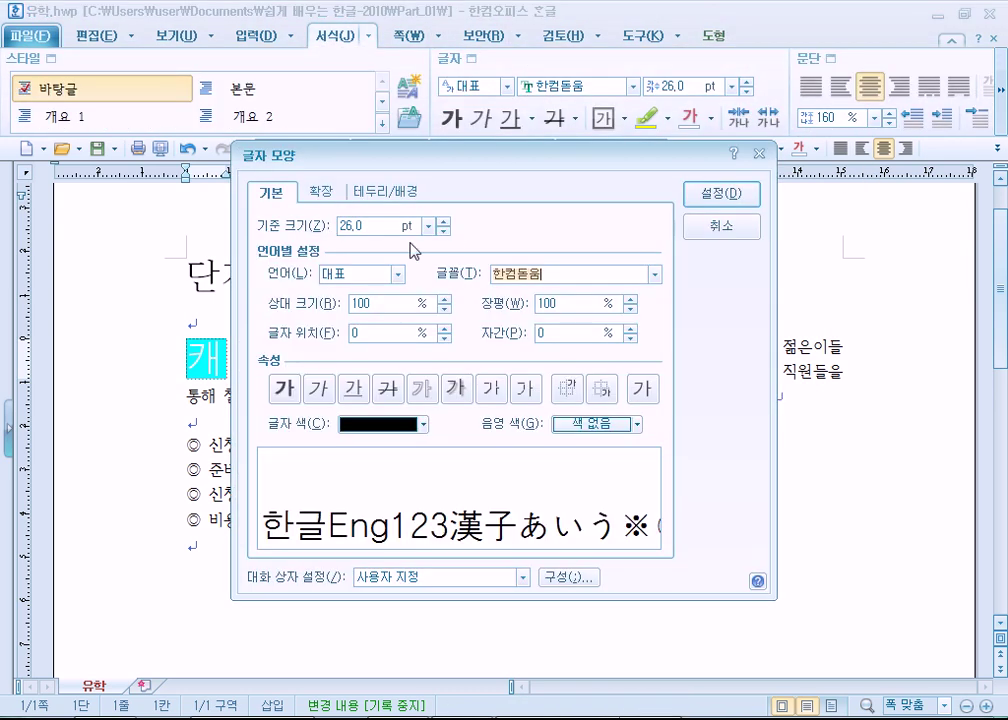
pyautogui.click(381, 432)
pyautogui.click(349, 477)
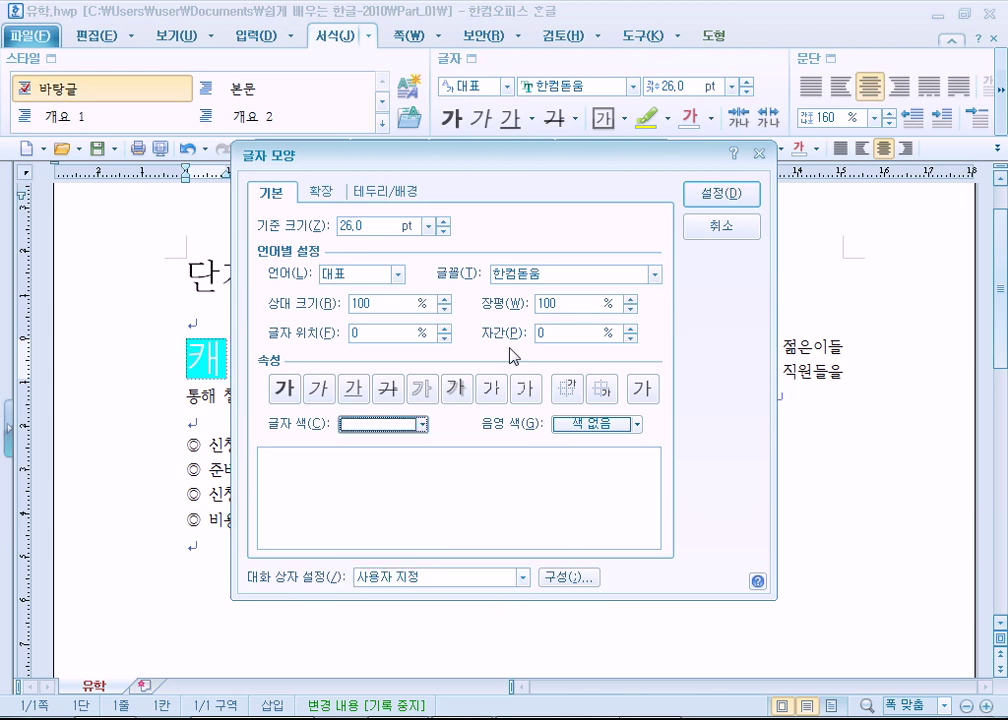
pyautogui.click(712, 196)
pyautogui.click(352, 457)
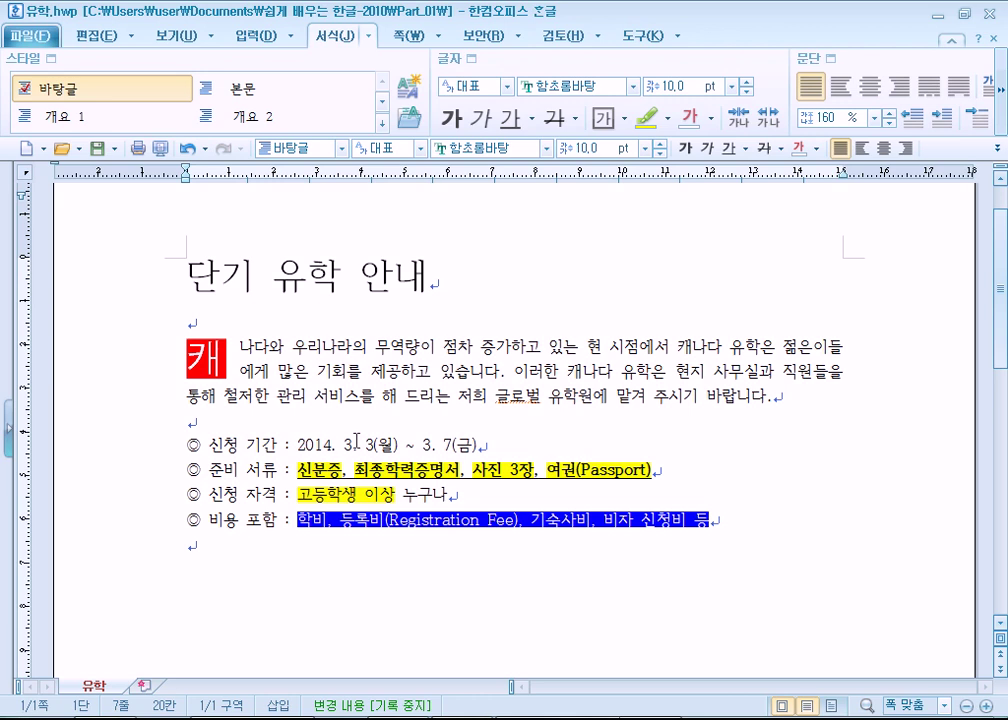
# - Try right alignment on the decorated first letter 캐, and set it to justified alignment
pyautogui.click(203, 357)
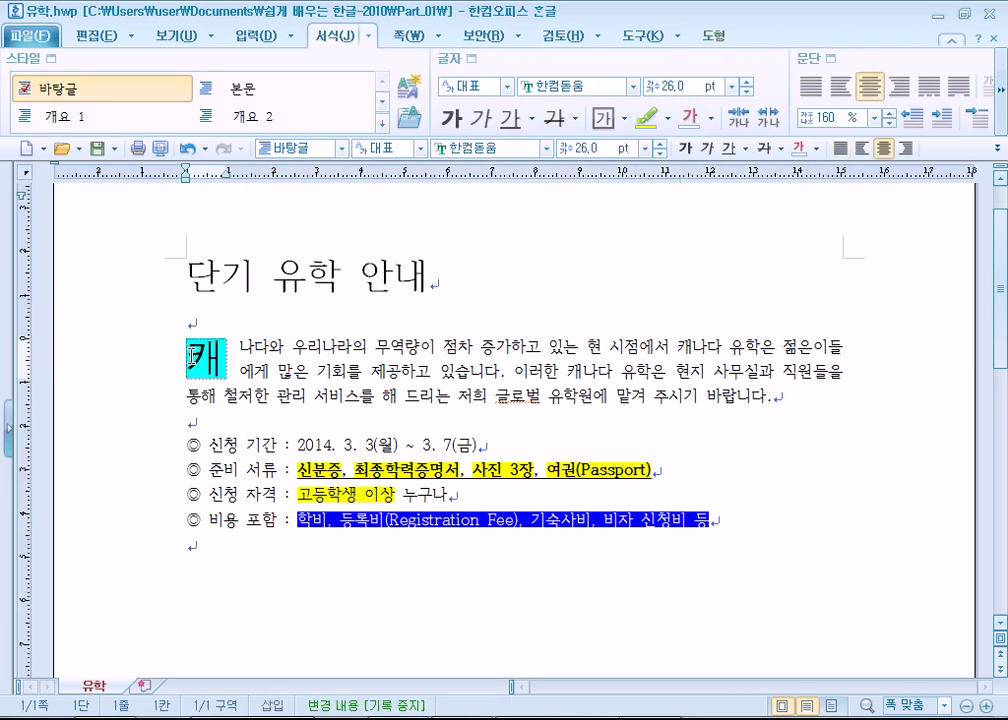
pyautogui.click(905, 149)
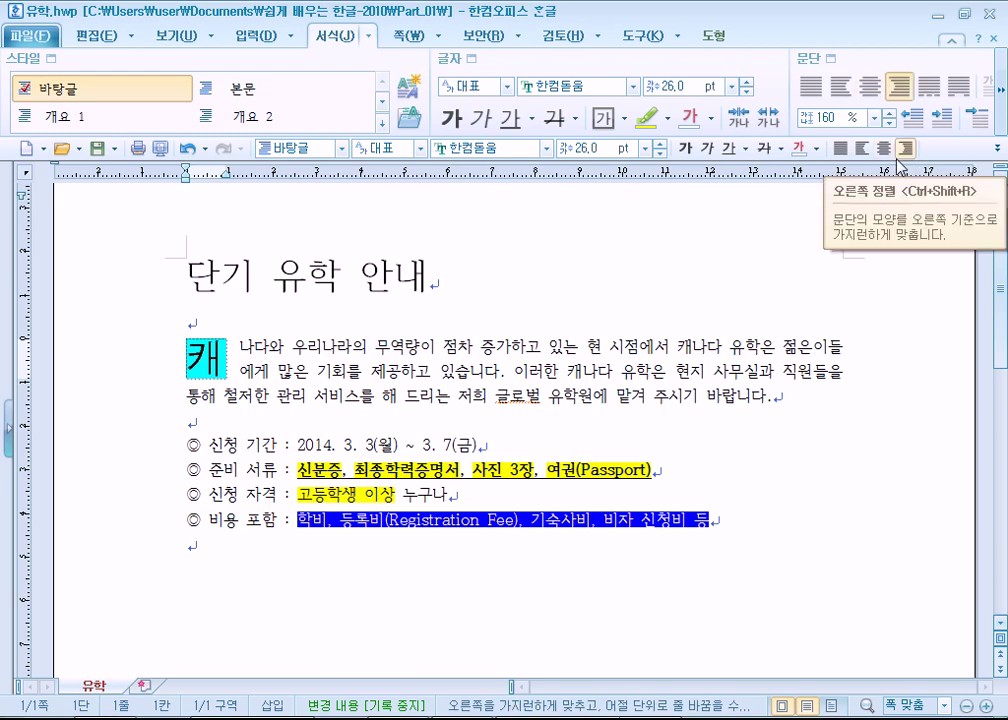
pyautogui.click(840, 148)
pyautogui.click(357, 390)
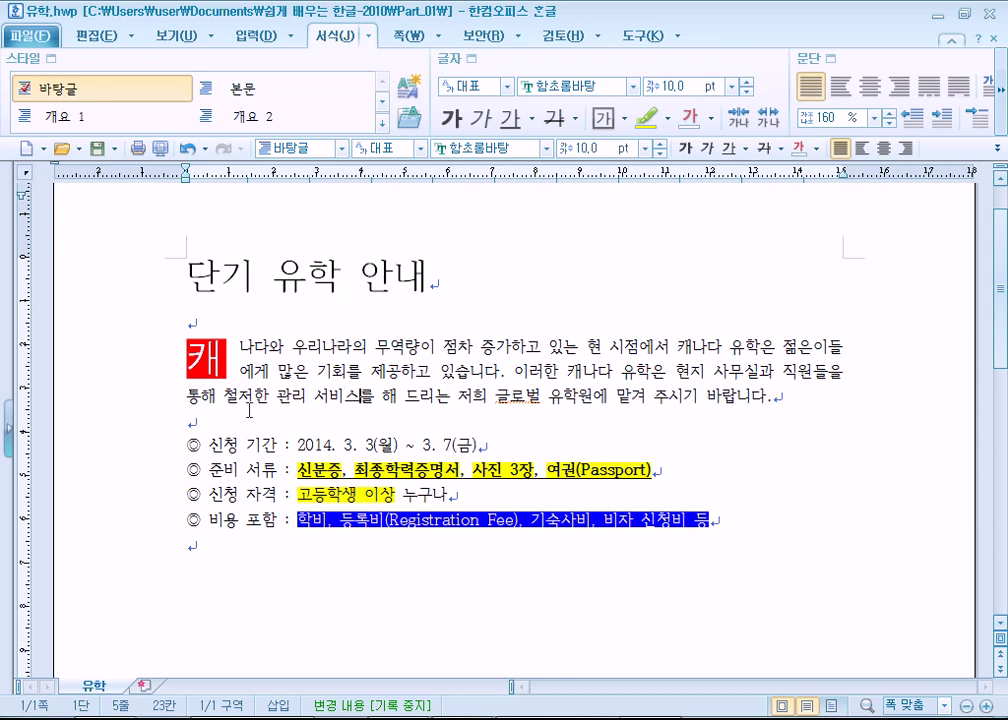
pyautogui.moveTo(253, 347); pyautogui.dragTo(316, 383)
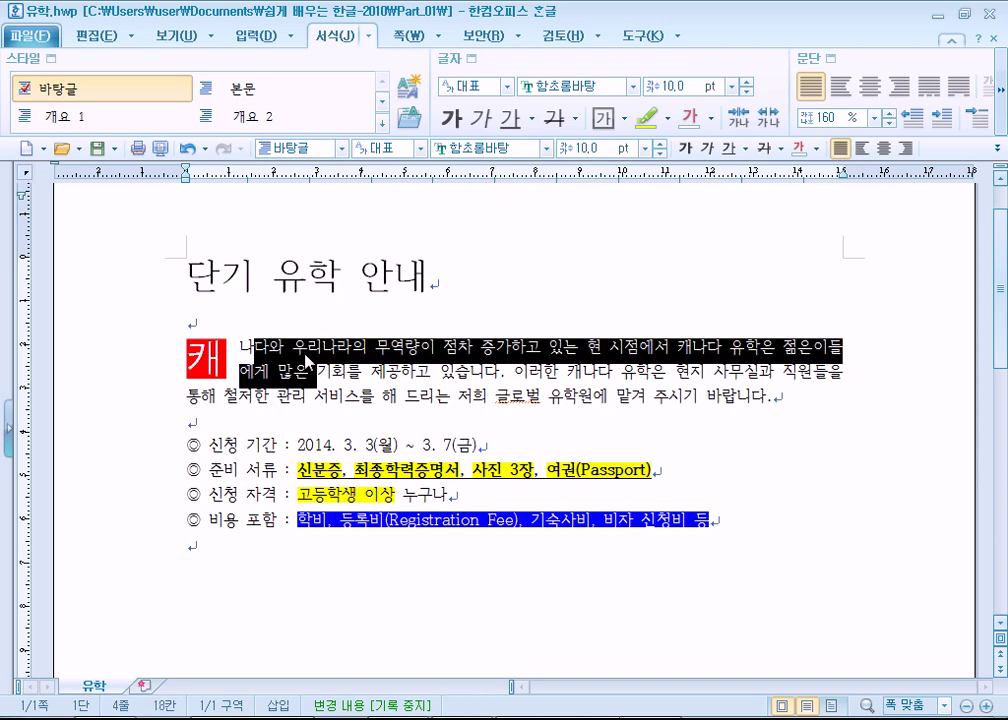
pyautogui.click(306, 347)
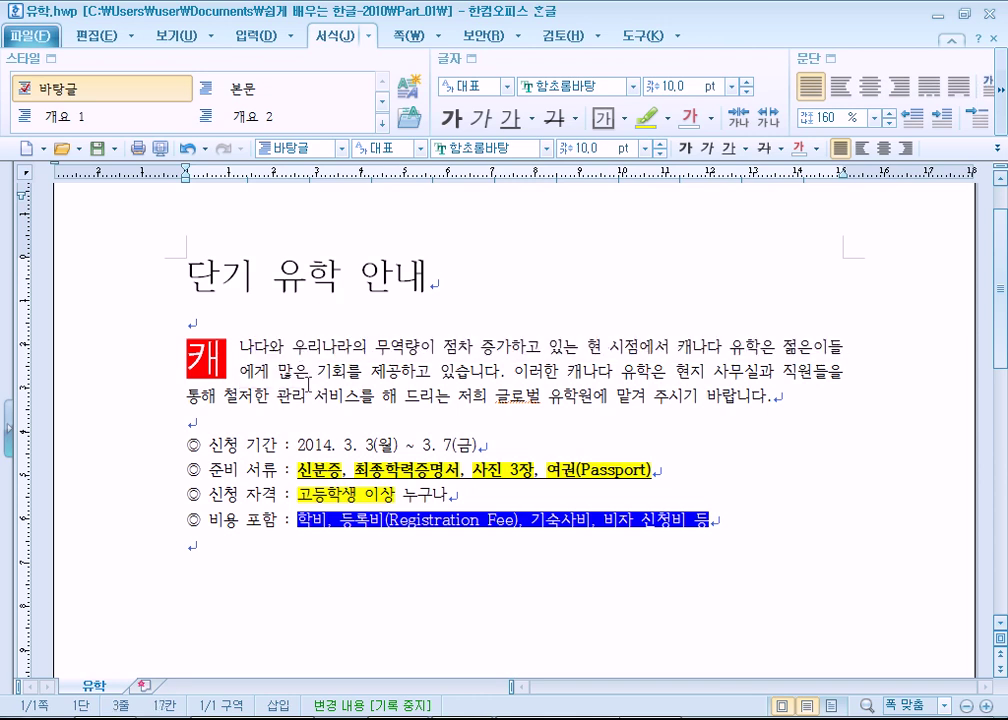
pyautogui.click(370, 41)
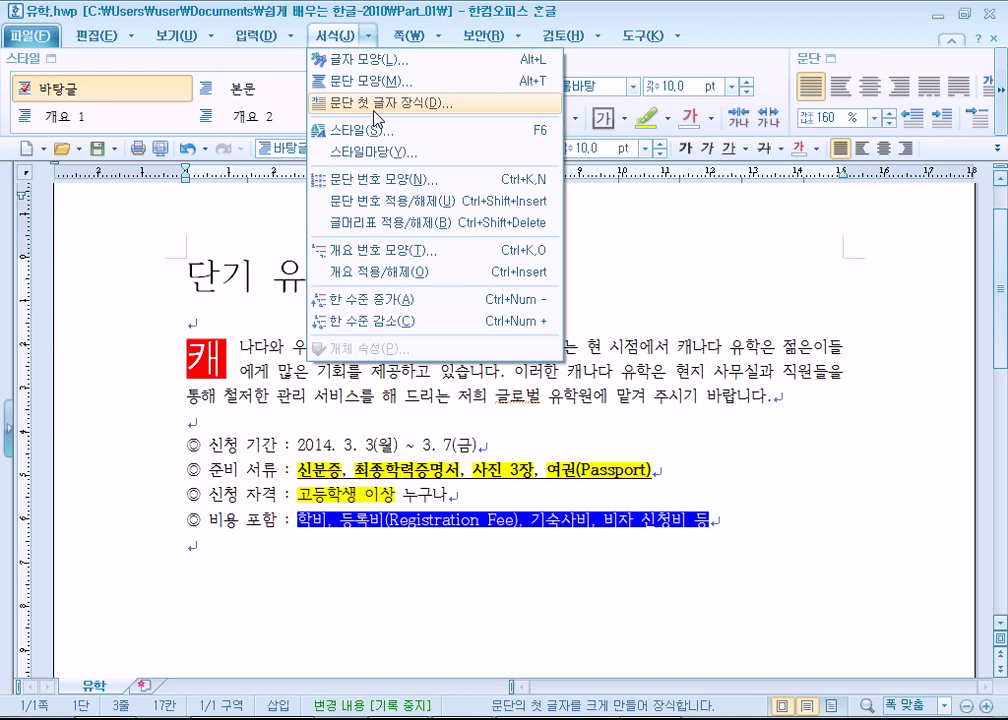
pyautogui.click(367, 36)
pyautogui.click(370, 38)
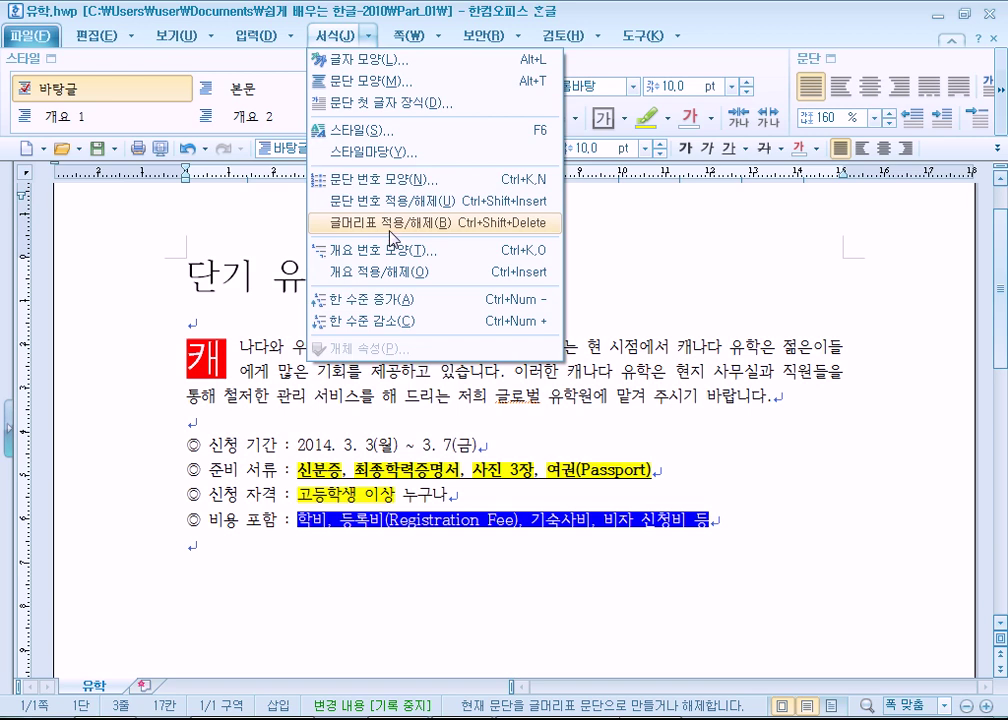
pyautogui.click(337, 38)
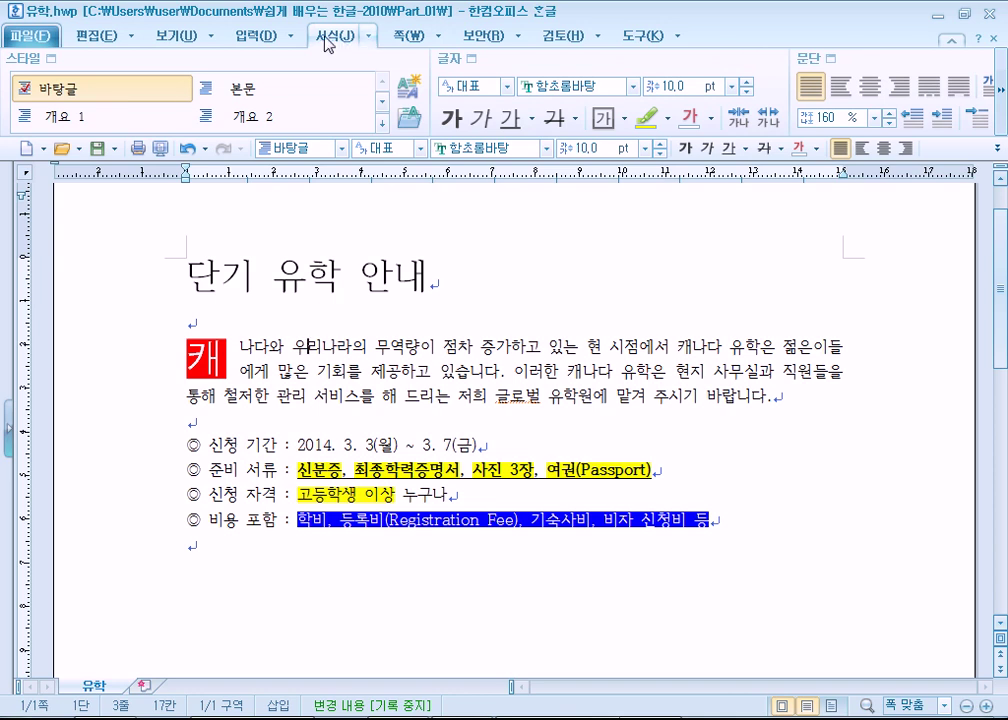
pyautogui.click(90, 38)
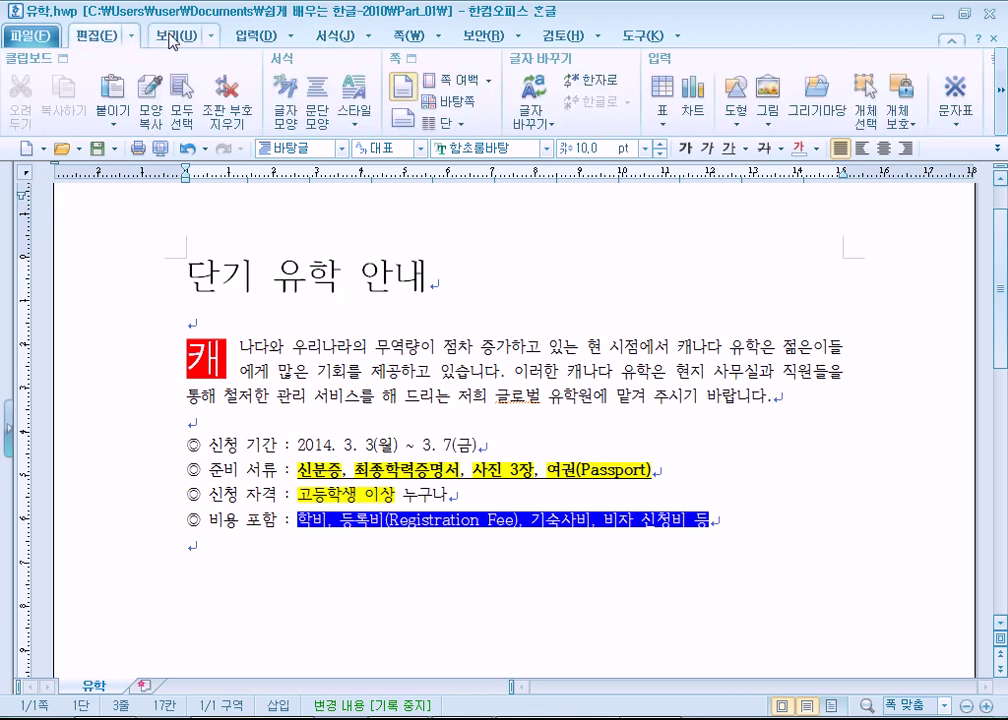
pyautogui.click(176, 36)
pyautogui.click(256, 36)
pyautogui.click(340, 38)
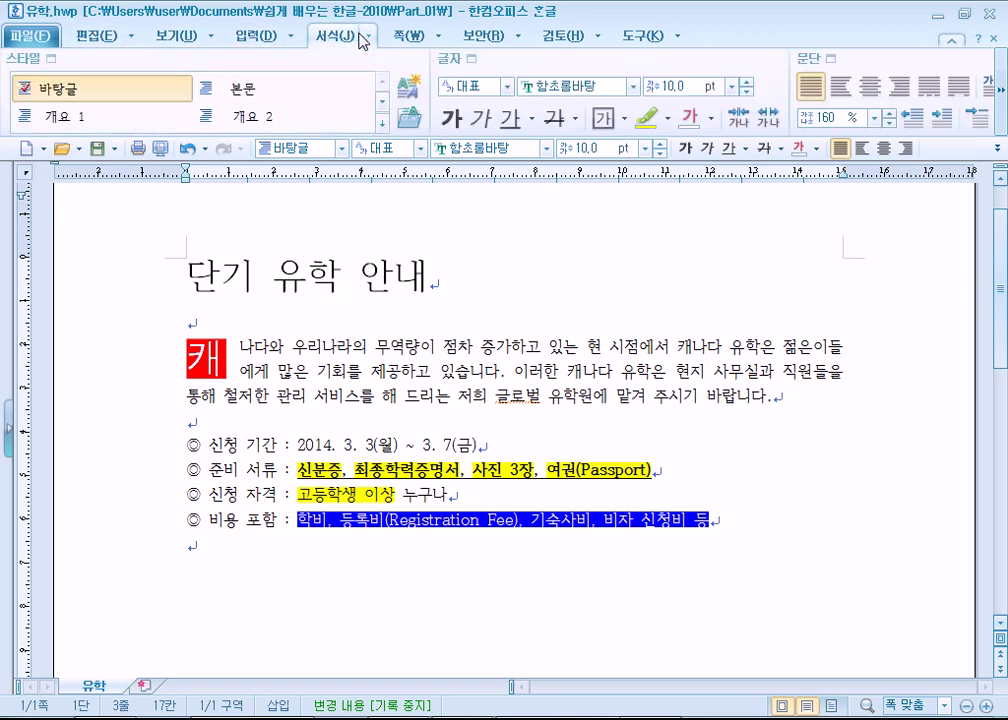
pyautogui.click(408, 37)
pyautogui.click(437, 38)
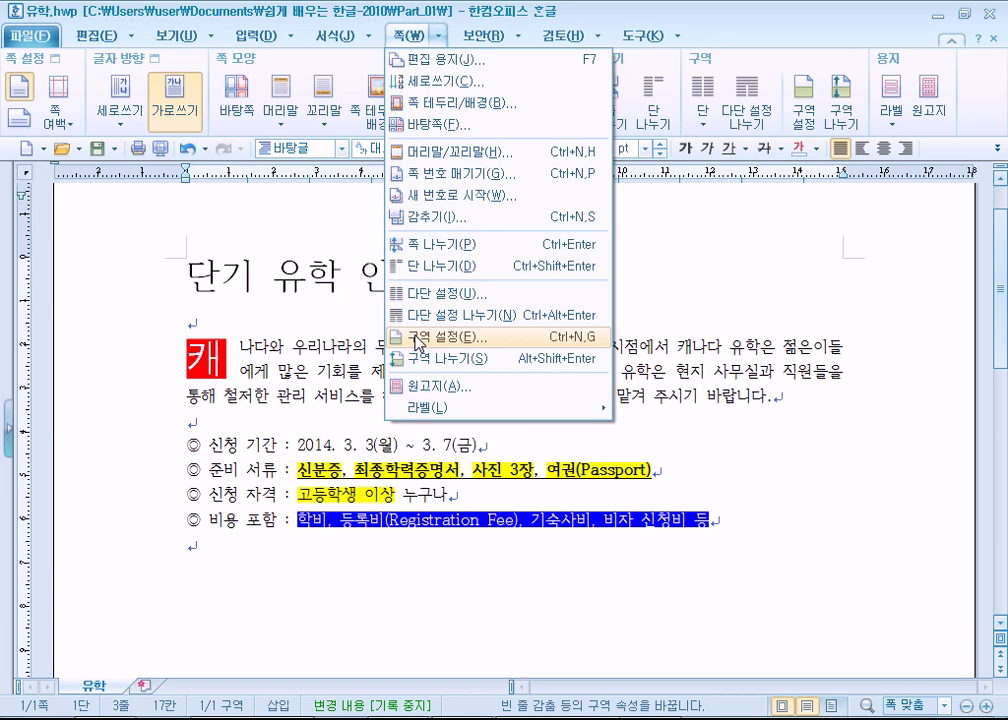
pyautogui.click(174, 249)
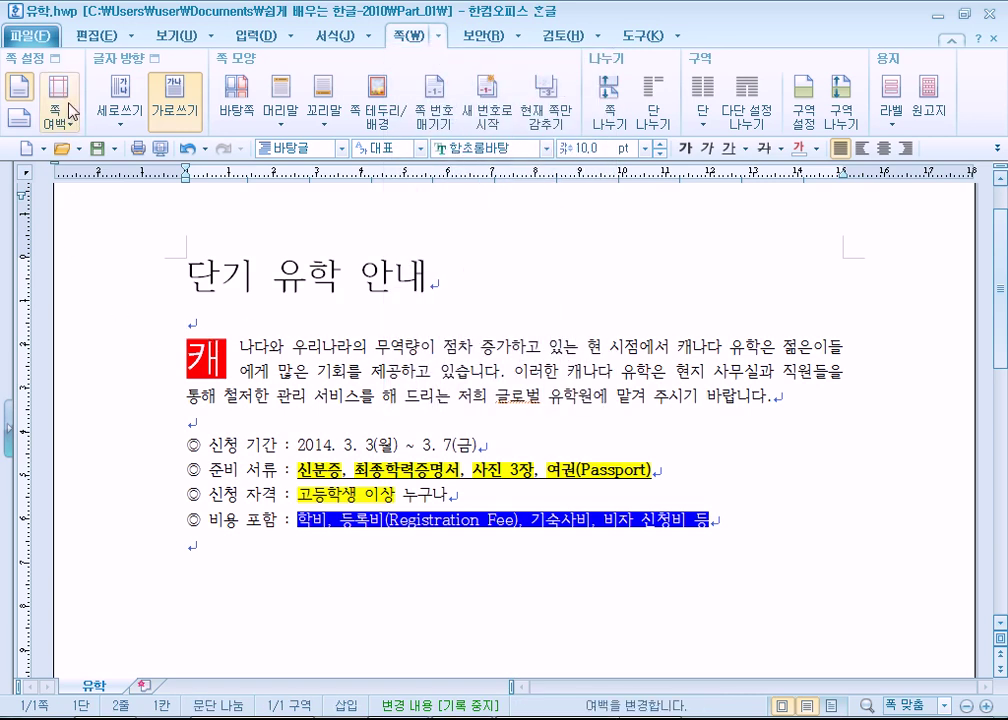
# - Open the document 교육.hwp from the Part_01 folder
pyautogui.click(61, 150)
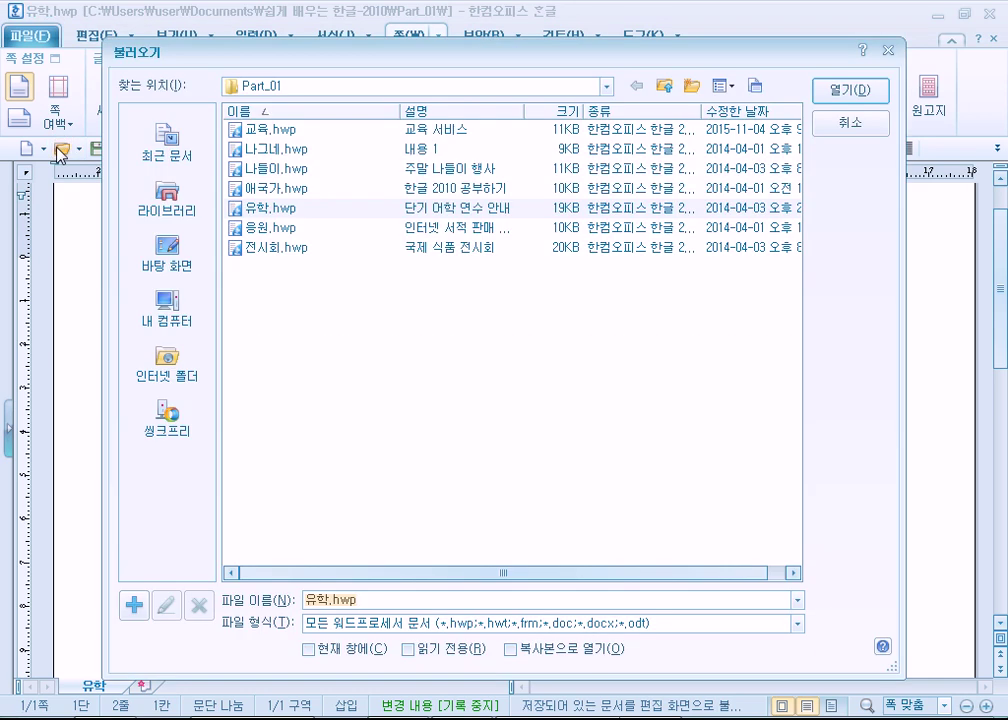
pyautogui.doubleClick(259, 129)
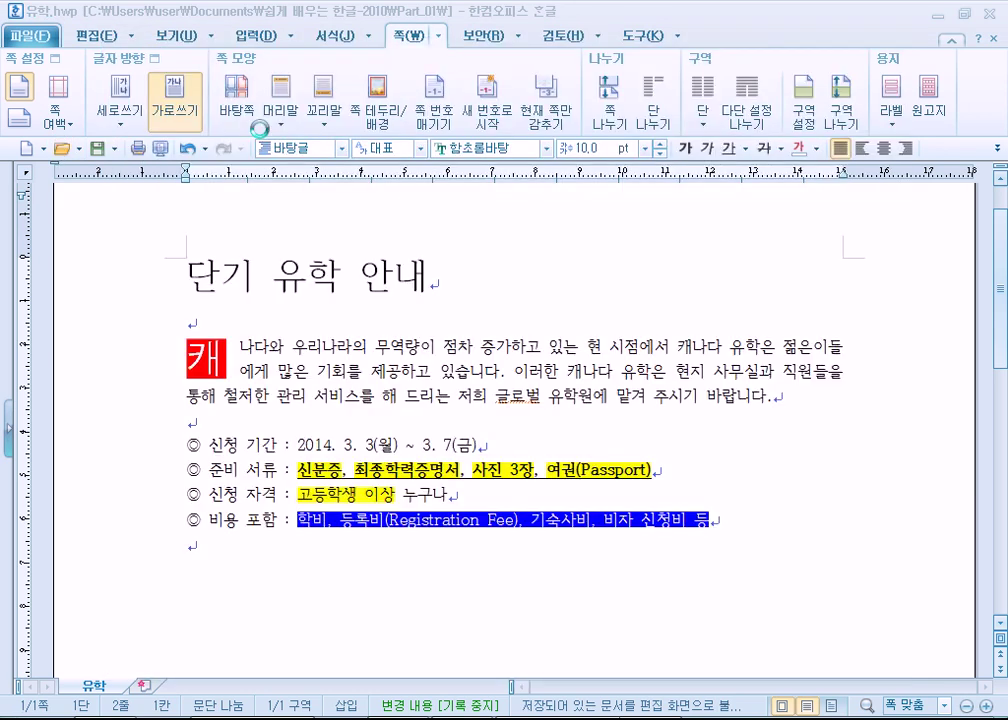
pyautogui.scroll(-4, 130, 546)
pyautogui.scroll(4, 130, 546)
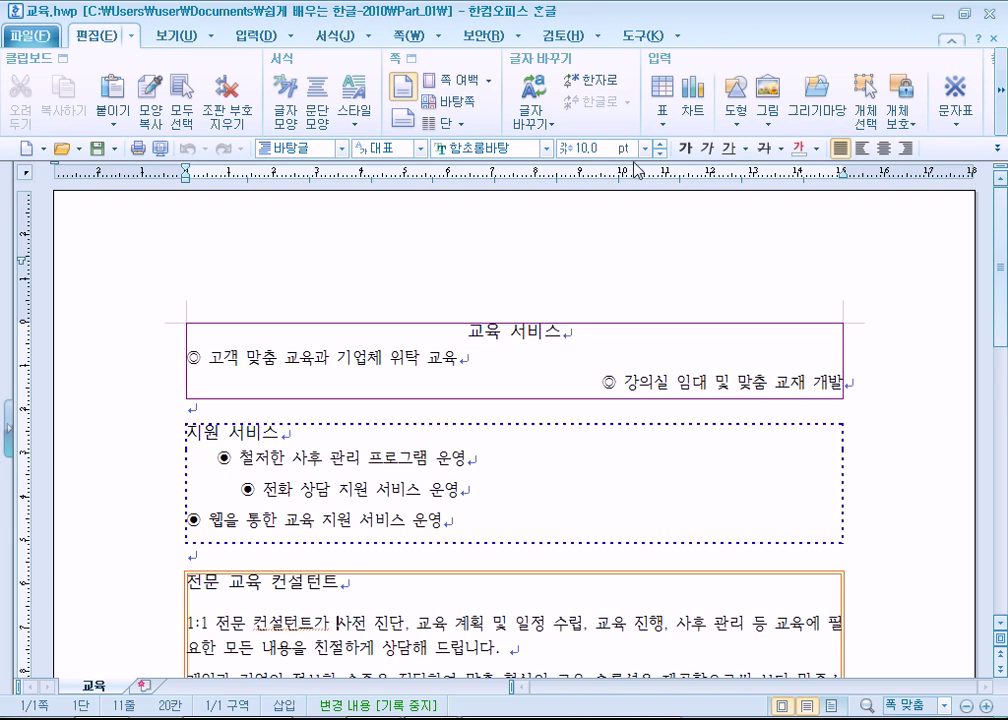
pyautogui.scroll(-1, 608, 360)
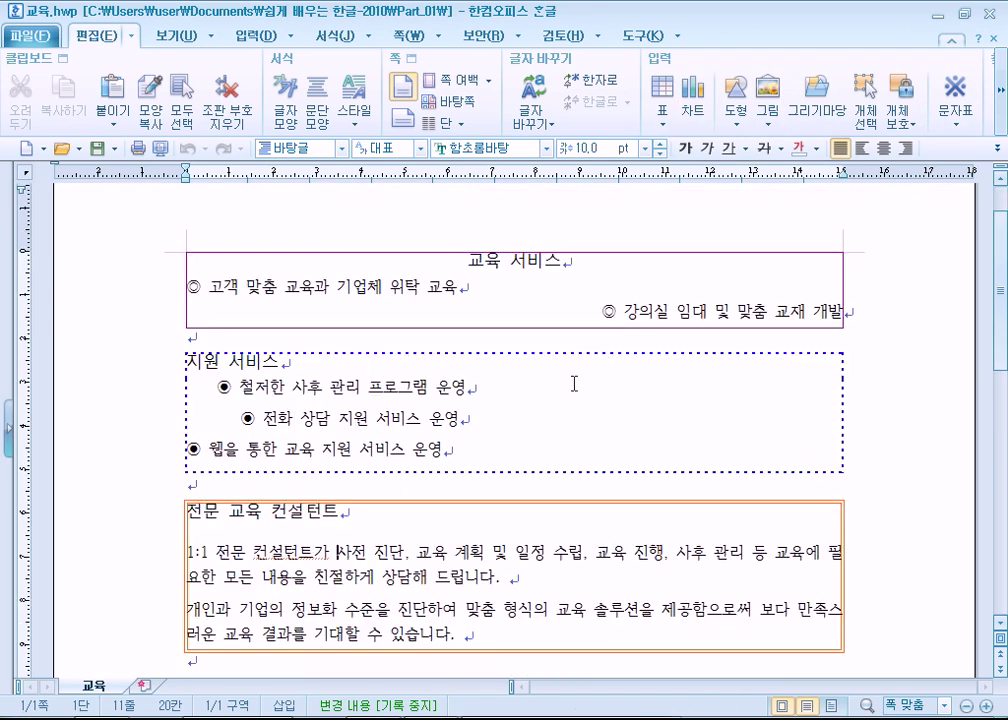
# - Try resetting all the text in 교육.hwp to the 바탕글 style, and undo that change
pyautogui.click(84, 400)
pyautogui.tripleClick(80, 404)
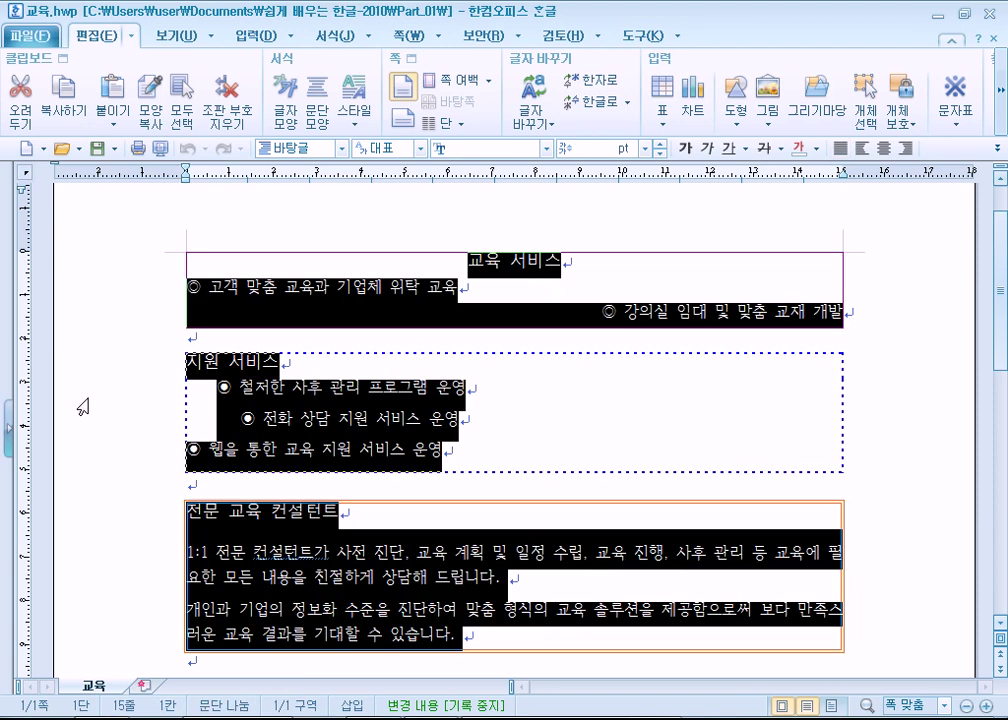
pyautogui.hotkey('ctrl', '1')
pyautogui.click(262, 407)
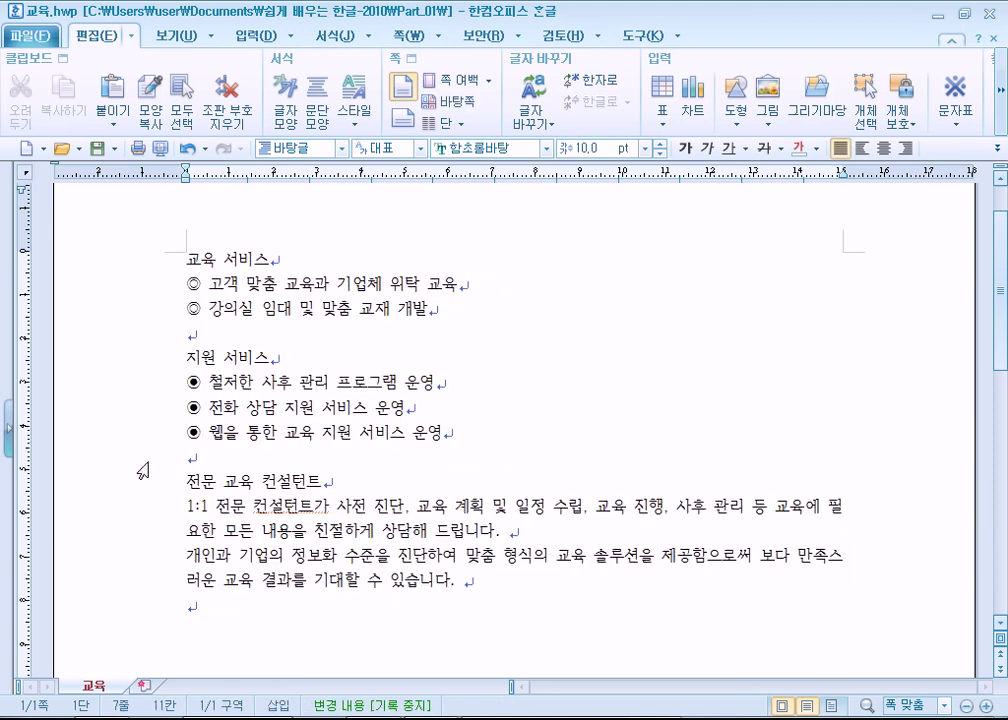
pyautogui.hotkey('ctrl', 'z')
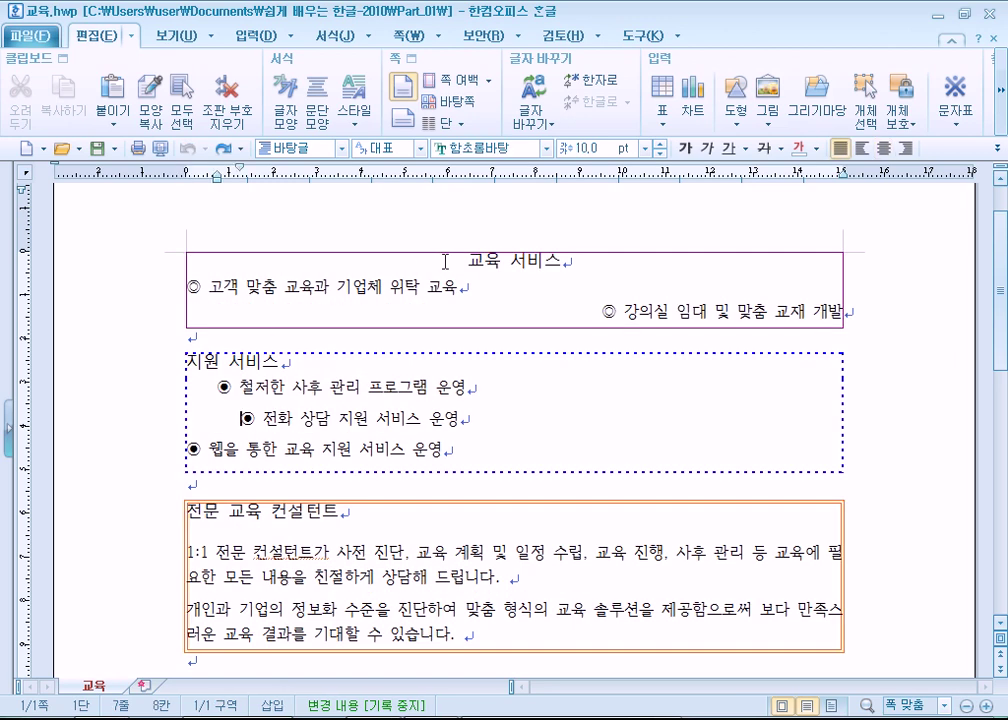
# - Examine the alignment, indents and paragraph borders of the three sections in 교육.hwp
pyautogui.moveTo(471, 258); pyautogui.dragTo(590, 260)
pyautogui.doubleClick(400, 287)
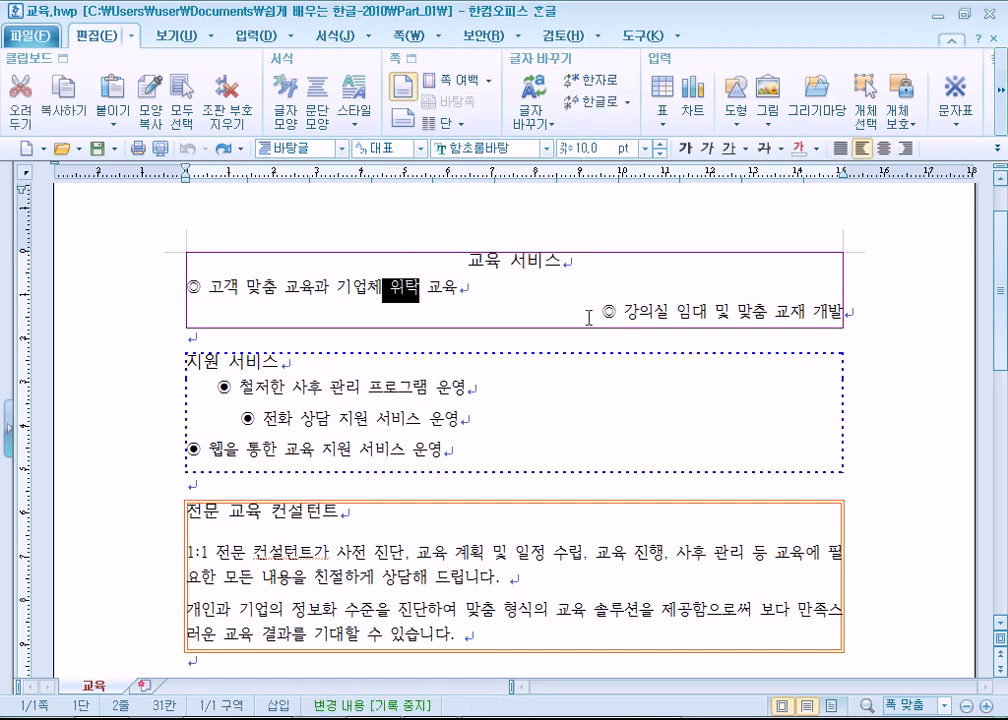
pyautogui.moveTo(600, 312); pyautogui.dragTo(672, 325)
pyautogui.tripleClick(470, 262)
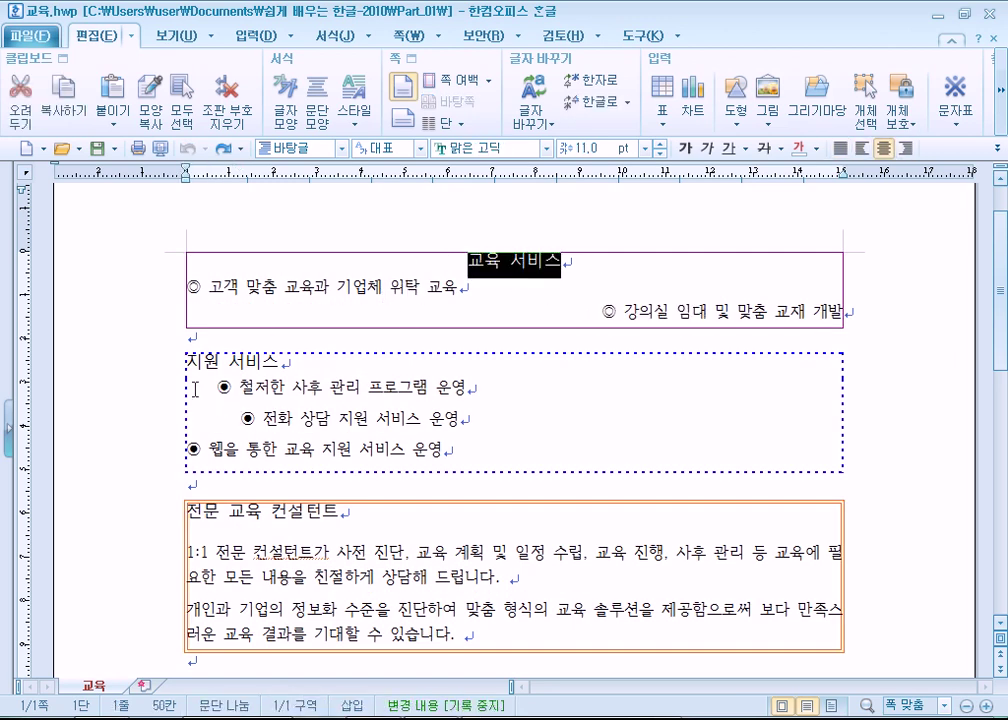
pyautogui.click(218, 387)
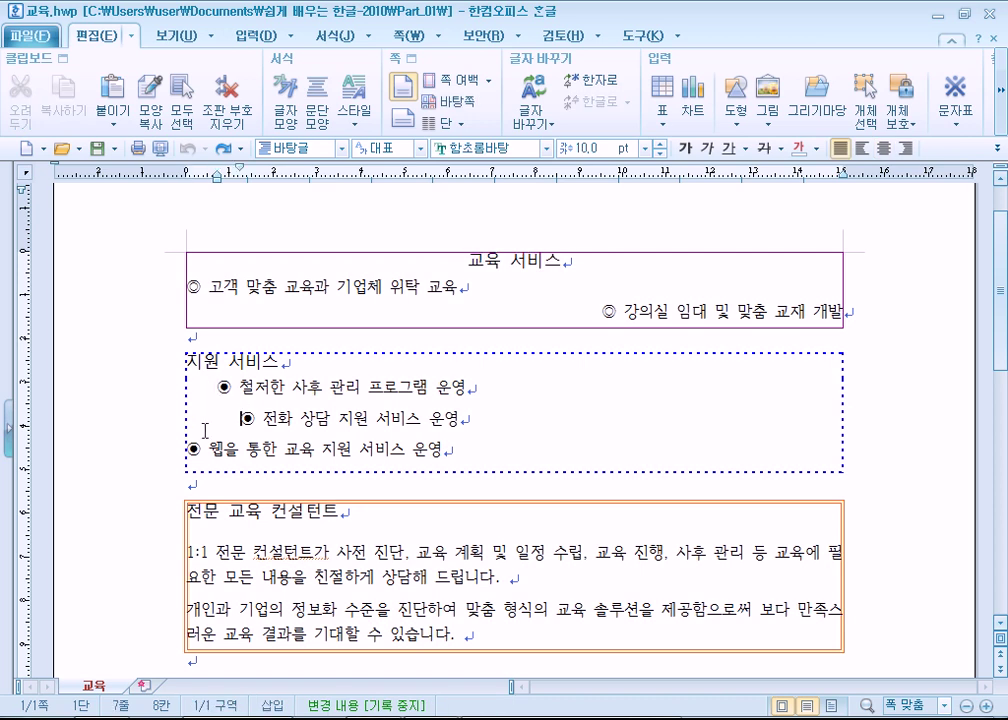
pyautogui.click(221, 531)
pyautogui.scroll(-1, 221, 531)
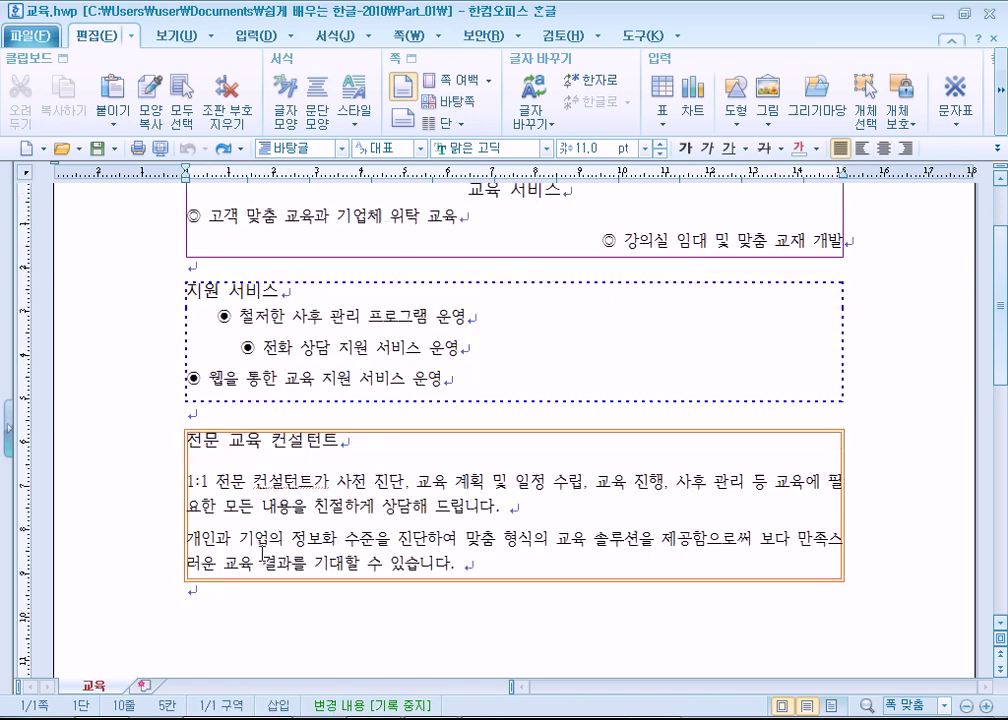
pyautogui.click(105, 340)
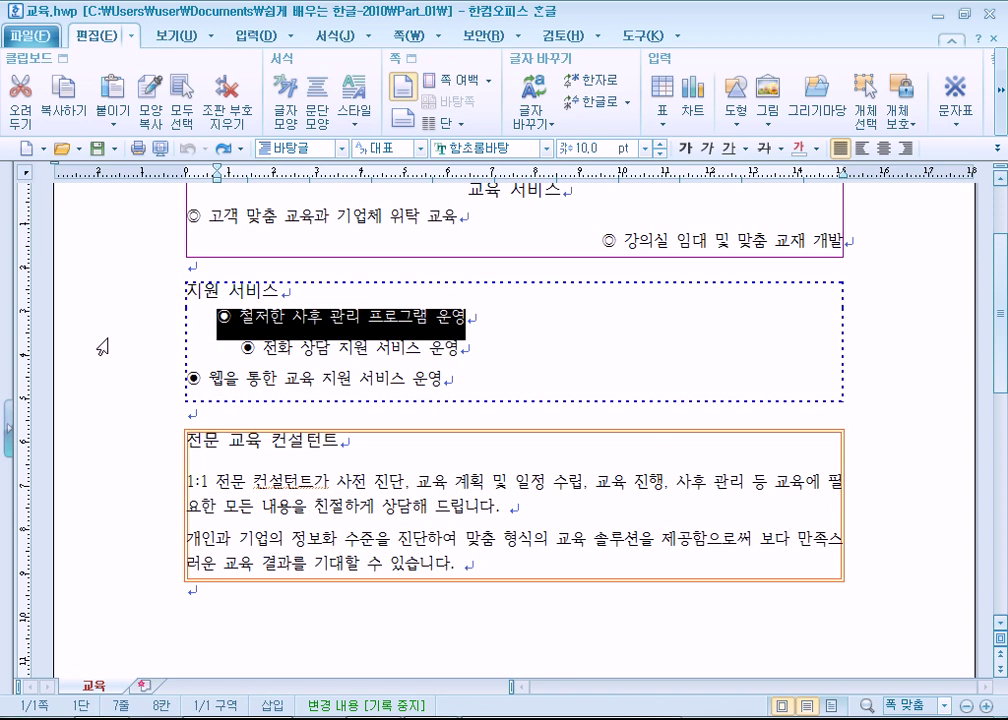
pyautogui.tripleClick(101, 346)
pyautogui.click(101, 346)
pyautogui.press('Escape')
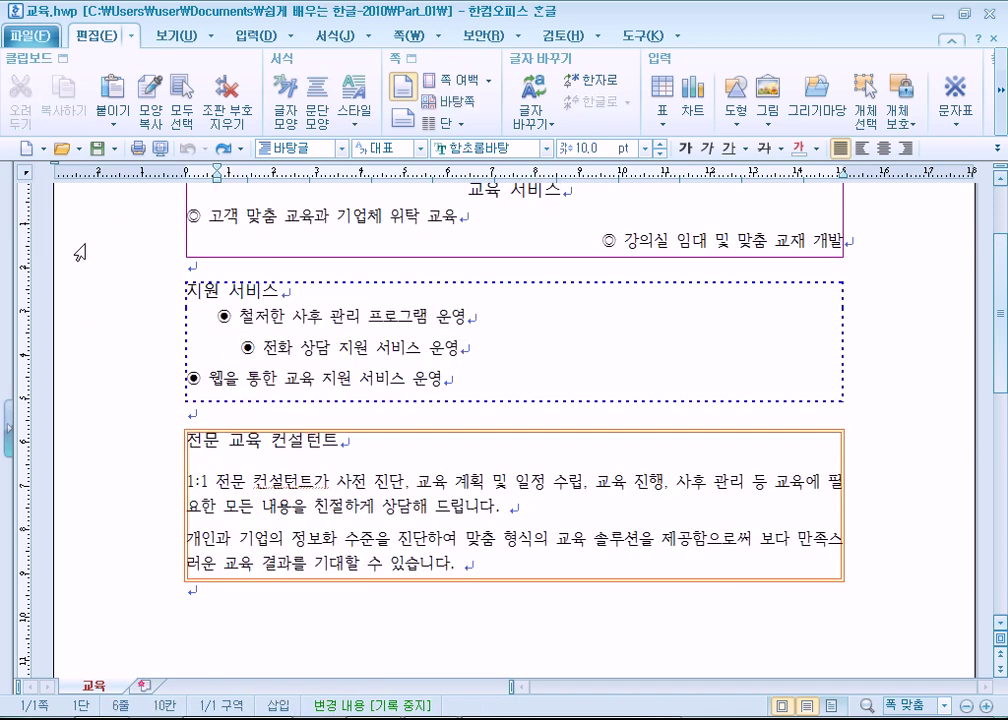
# - Select the whole 교육.hwp text and reset every paragraph to the 바탕글 style
pyautogui.tripleClick(87, 277)
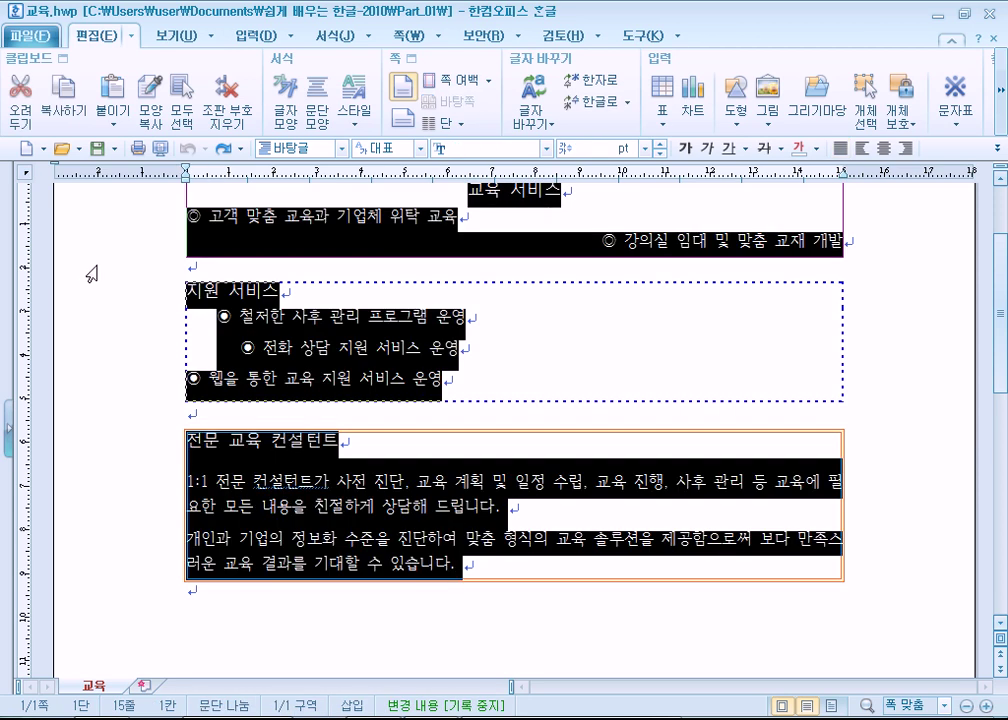
pyautogui.hotkey('ctrl', '1')
pyautogui.click(190, 385)
pyautogui.scroll(2, 246, 425)
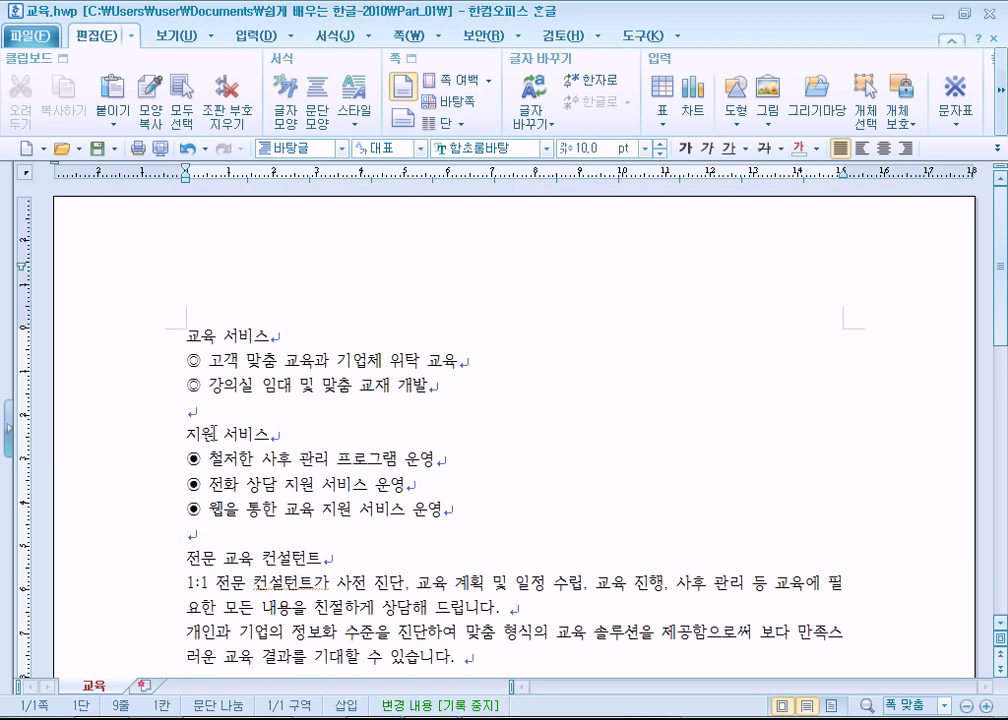
pyautogui.scroll(-4, 142, 440)
pyautogui.scroll(4, 143, 447)
# - Centre-align the heading line 교육 서비스 with the cursor placed in its paragraph
pyautogui.moveTo(187, 335); pyautogui.dragTo(277, 333)
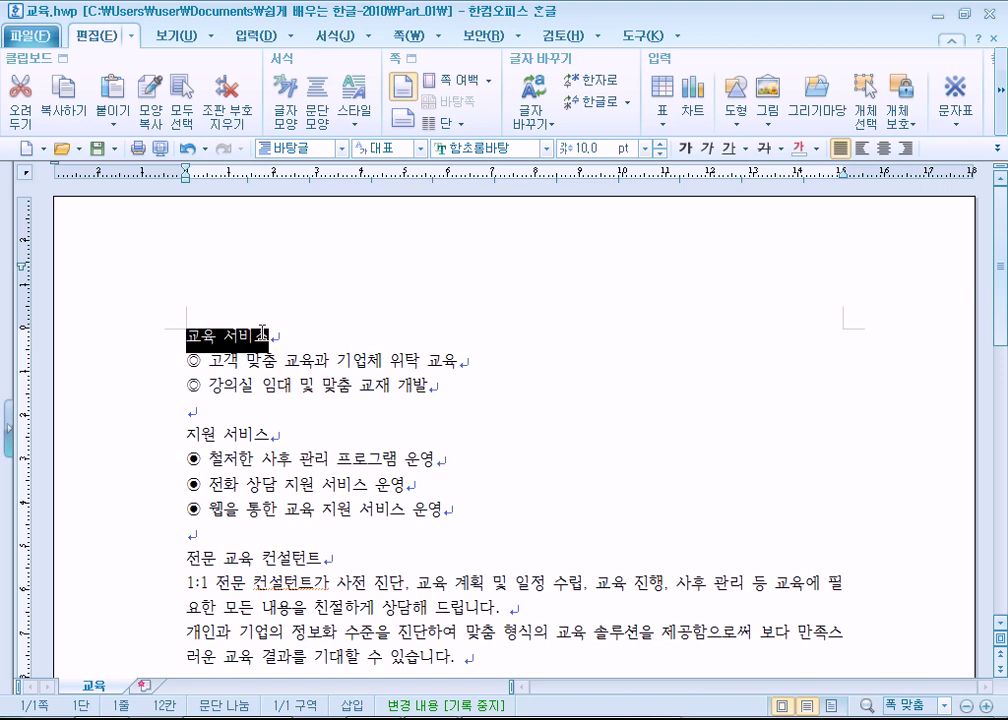
pyautogui.click(294, 338)
pyautogui.moveTo(294, 338); pyautogui.dragTo(191, 333)
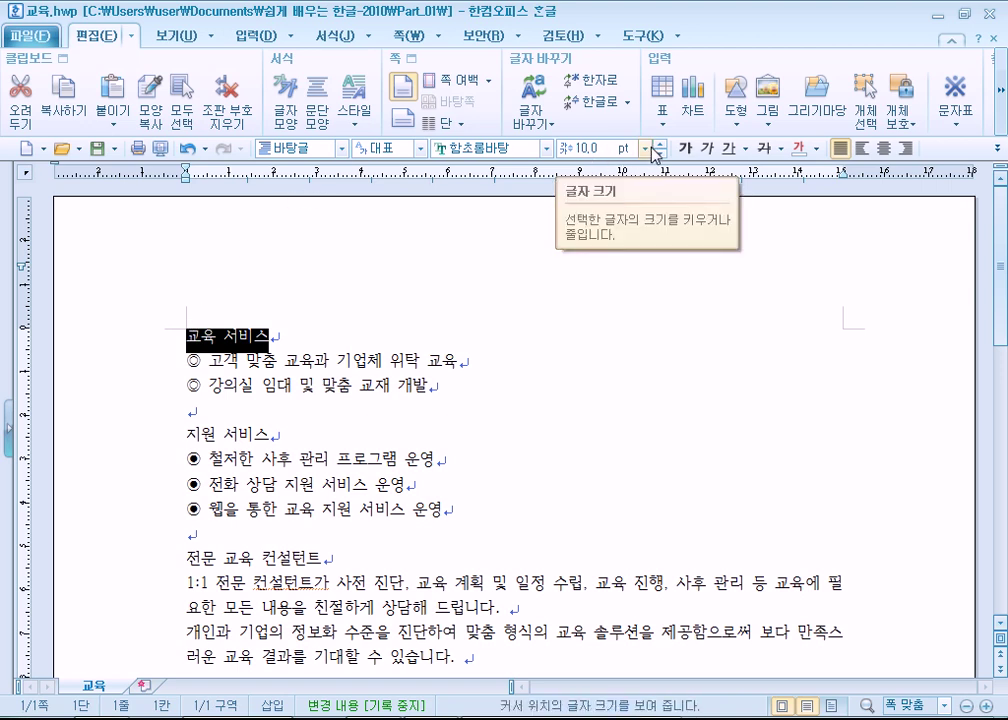
pyautogui.click(335, 36)
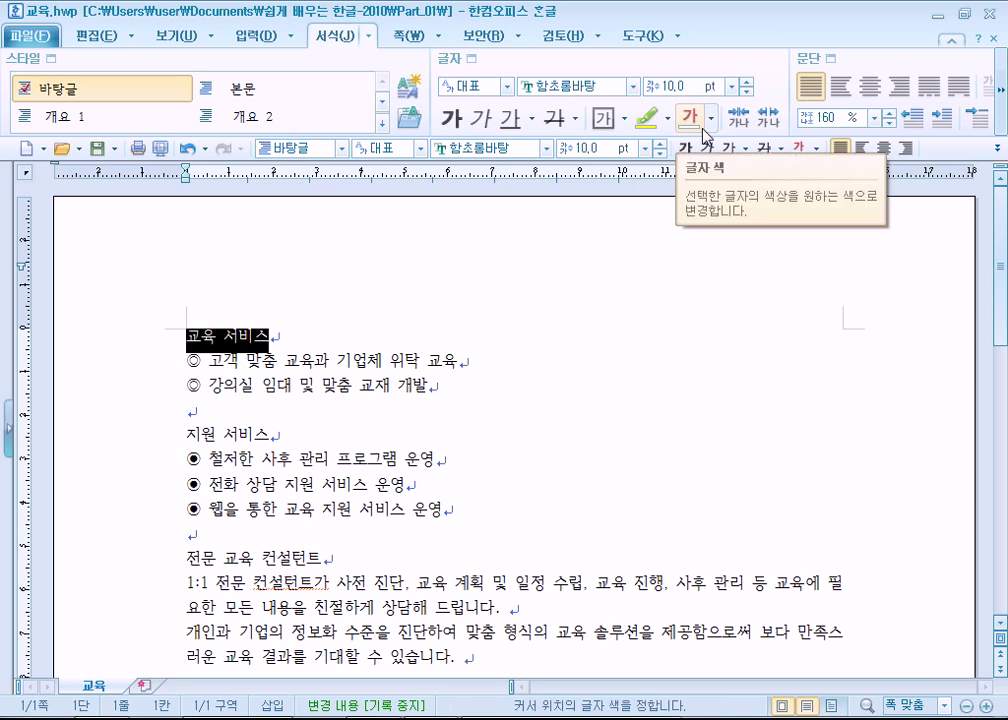
pyautogui.click(304, 336)
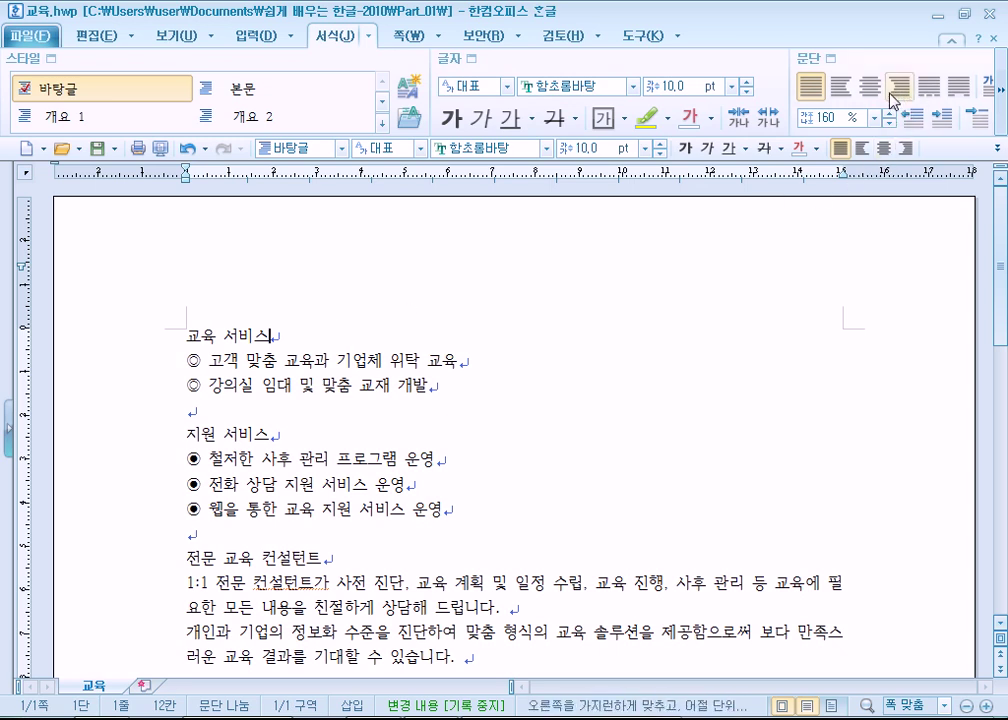
pyautogui.click(1001, 88)
pyautogui.click(1001, 88)
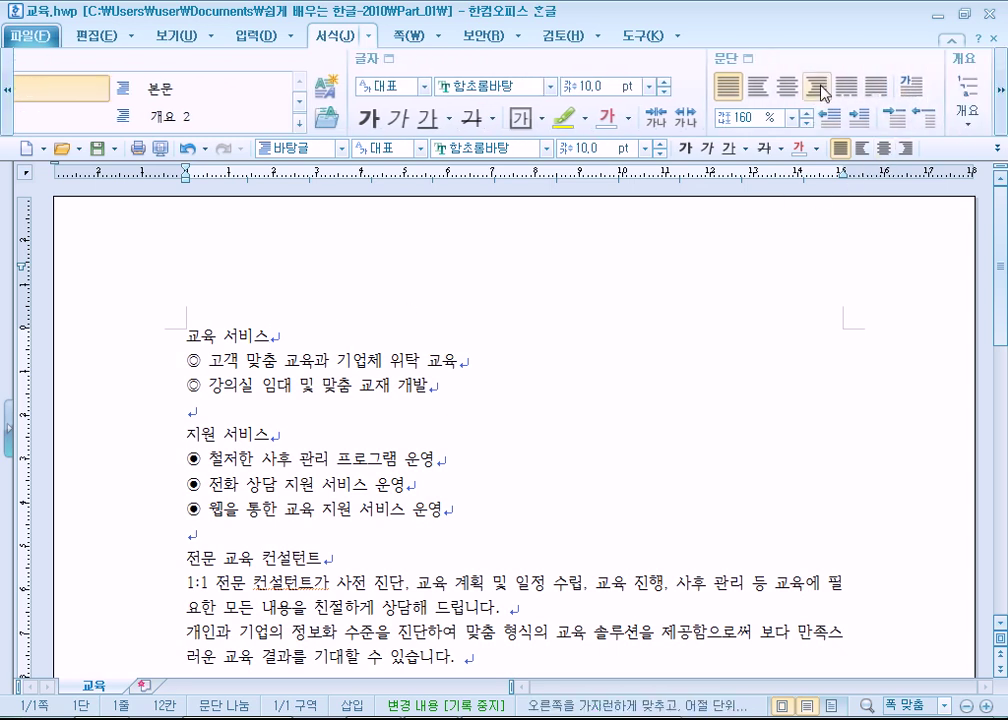
pyautogui.click(788, 88)
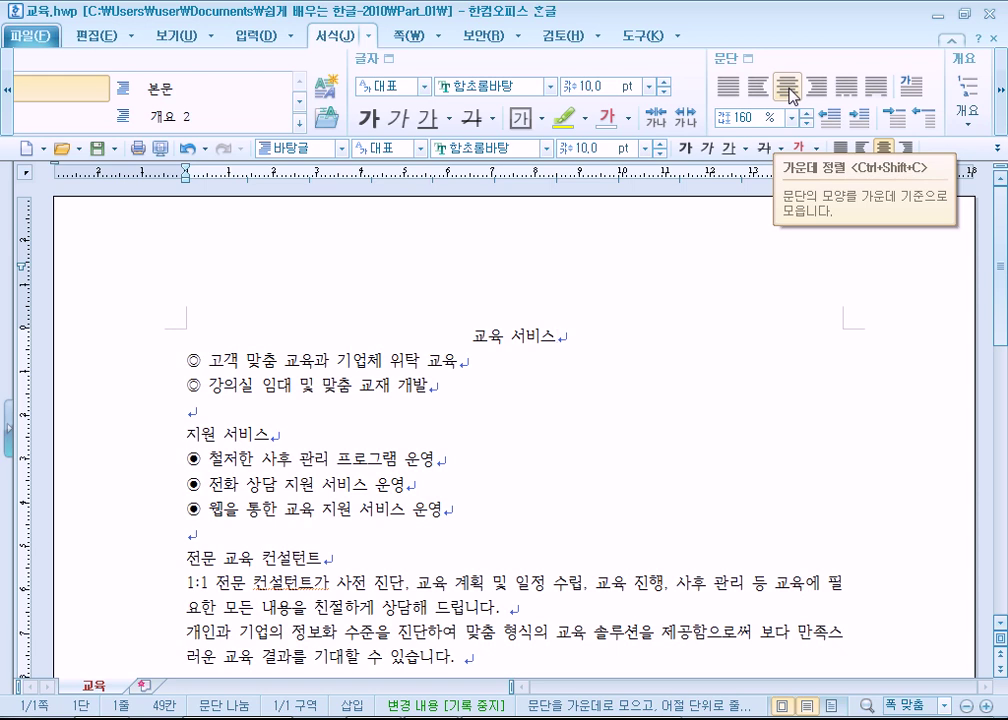
# - Right-align the line ◎ 강의실 임대 및 맞춤 교재 개발
pyautogui.moveTo(429, 386); pyautogui.dragTo(161, 390)
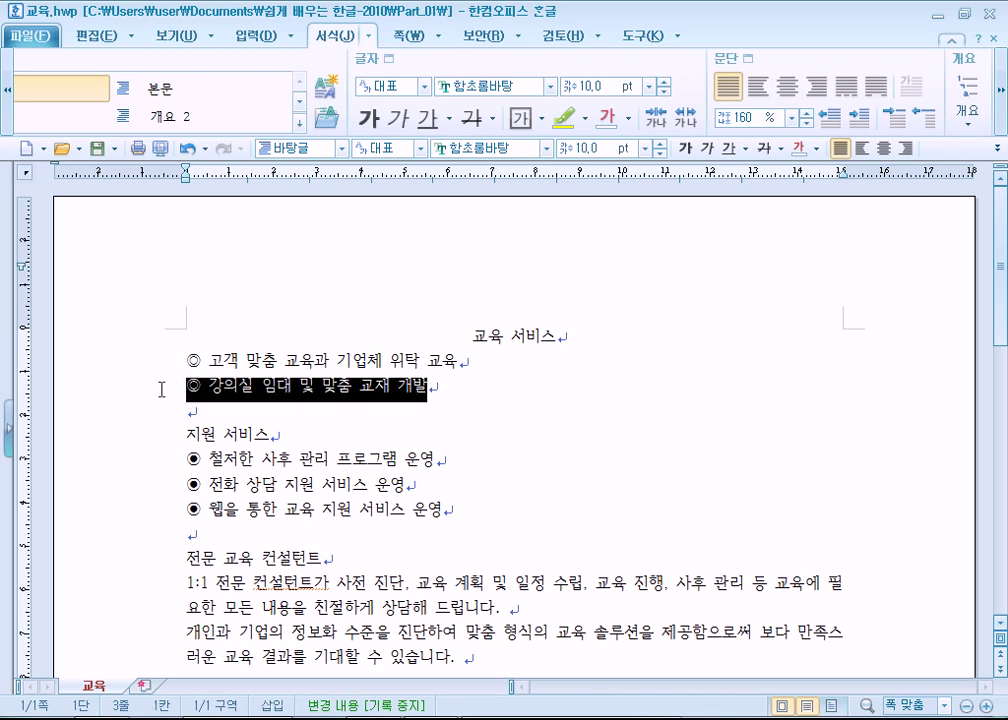
pyautogui.click(388, 396)
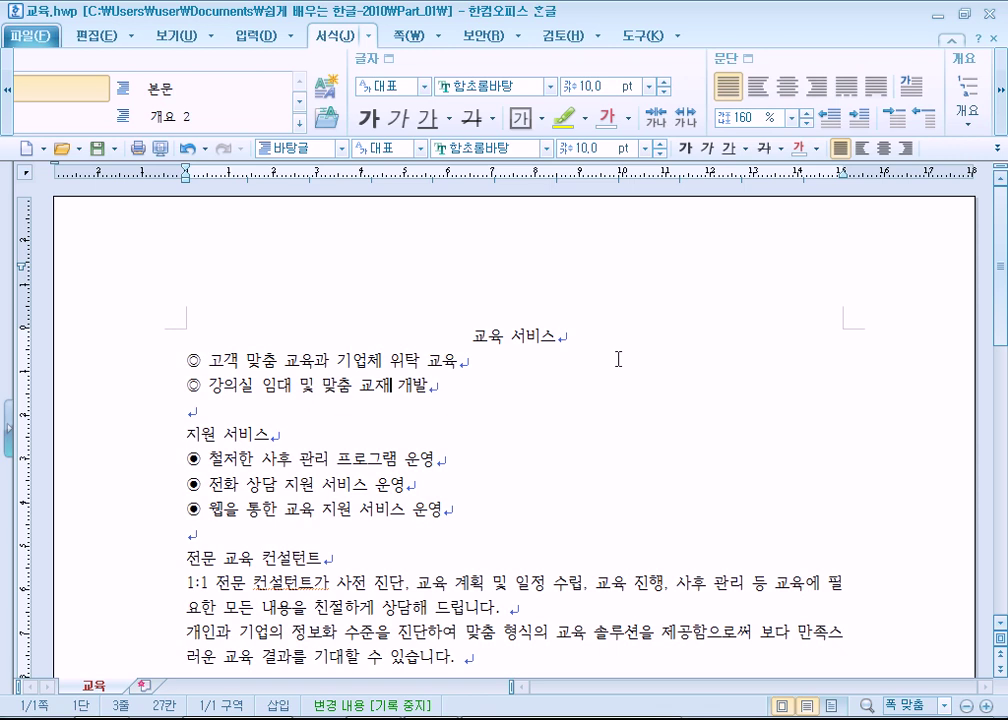
pyautogui.click(815, 90)
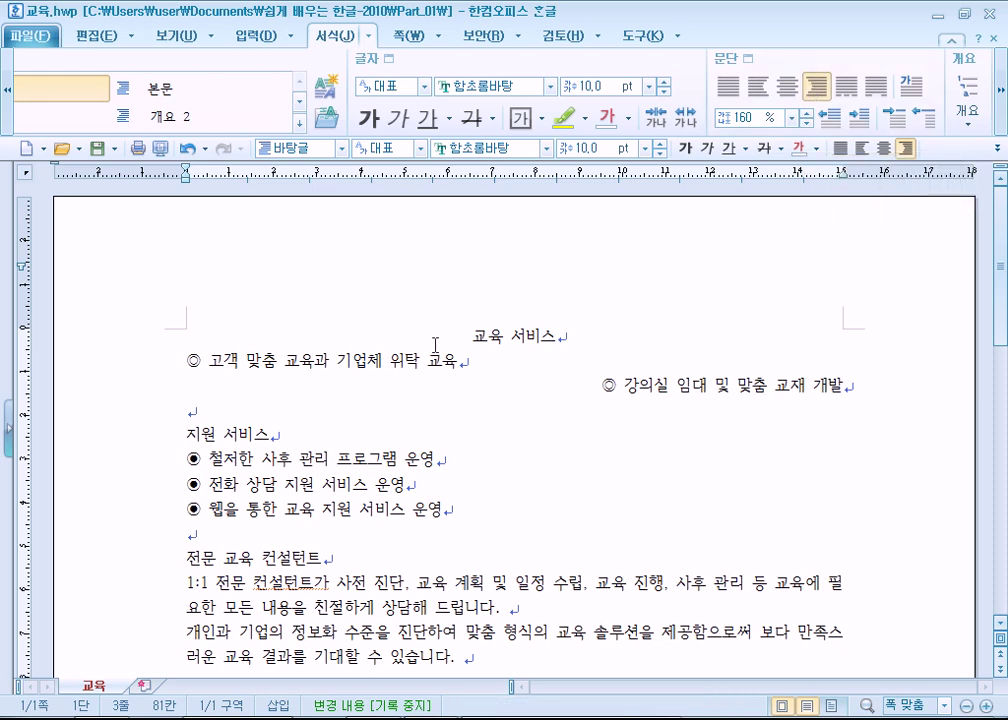
# - Left-align the 교육 서비스 heading and the two ◎ lines below it together
pyautogui.click(470, 335)
pyautogui.moveTo(470, 335); pyautogui.dragTo(686, 404)
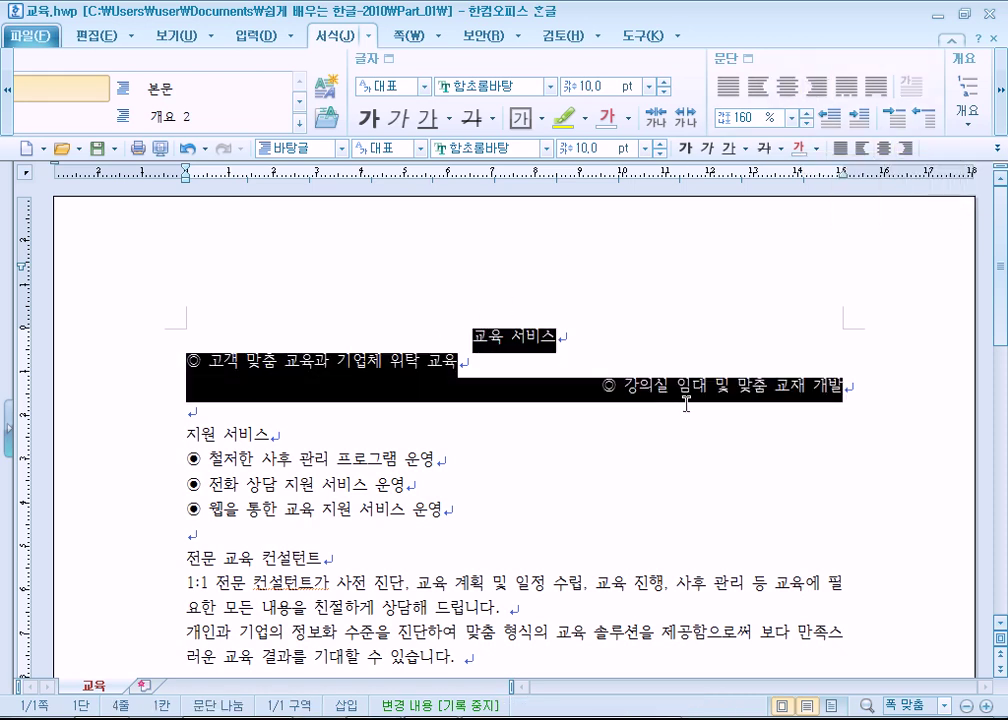
pyautogui.click(757, 88)
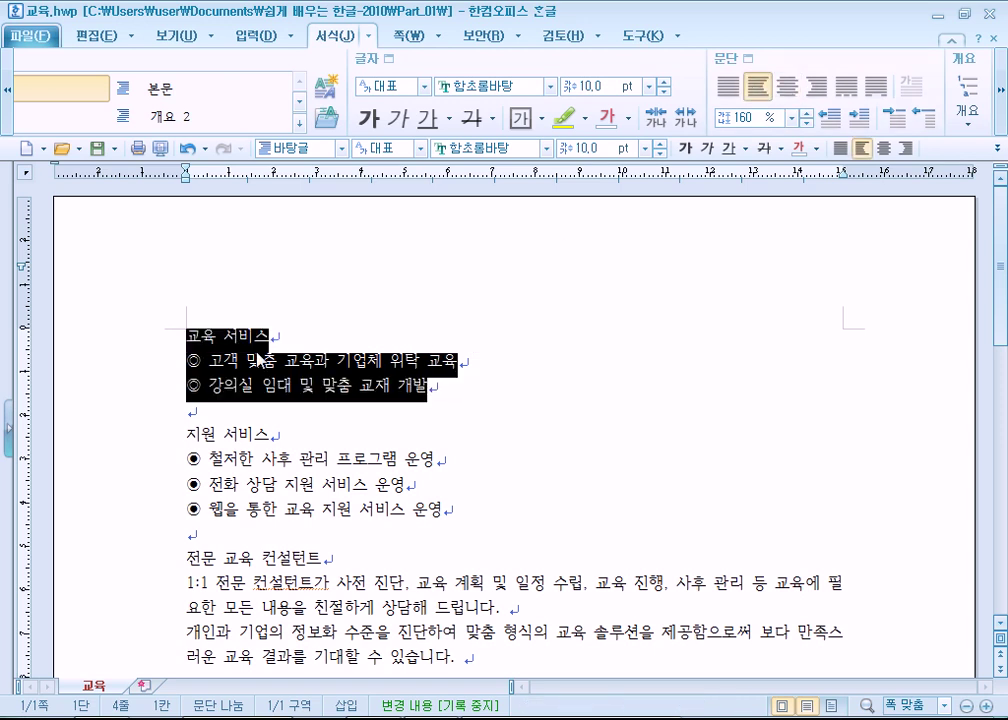
# - Centre-align the 교육 서비스 heading and its two ◎ lines using a partial selection that spans all three paragraphs
pyautogui.click(186, 333)
pyautogui.moveTo(186, 333); pyautogui.dragTo(428, 386)
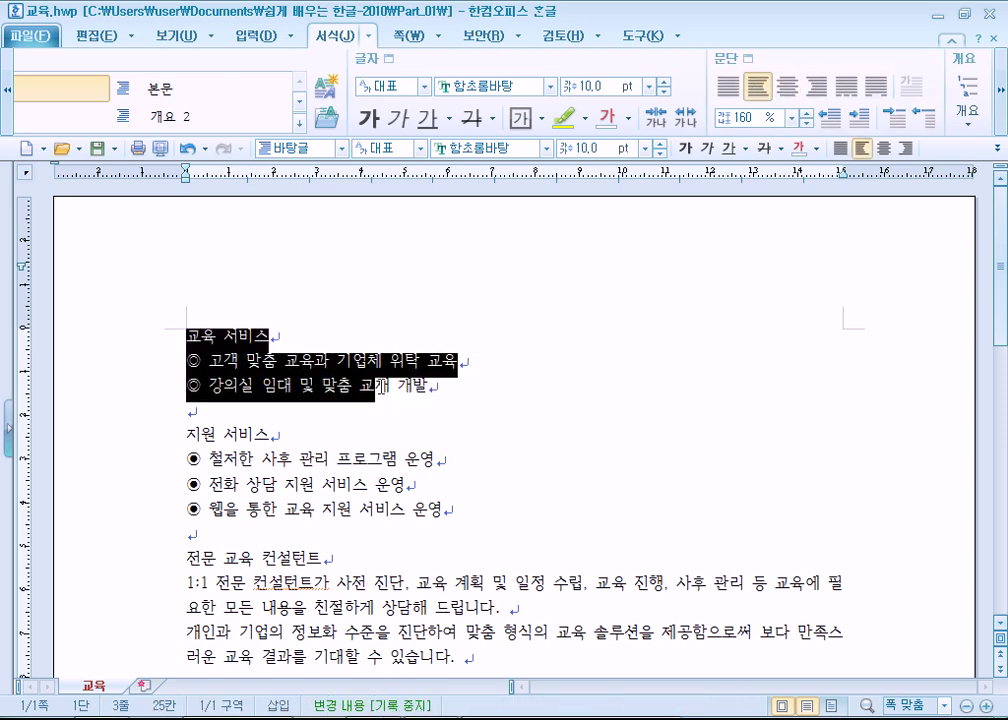
pyautogui.click(420, 387)
pyautogui.moveTo(257, 336); pyautogui.dragTo(254, 387)
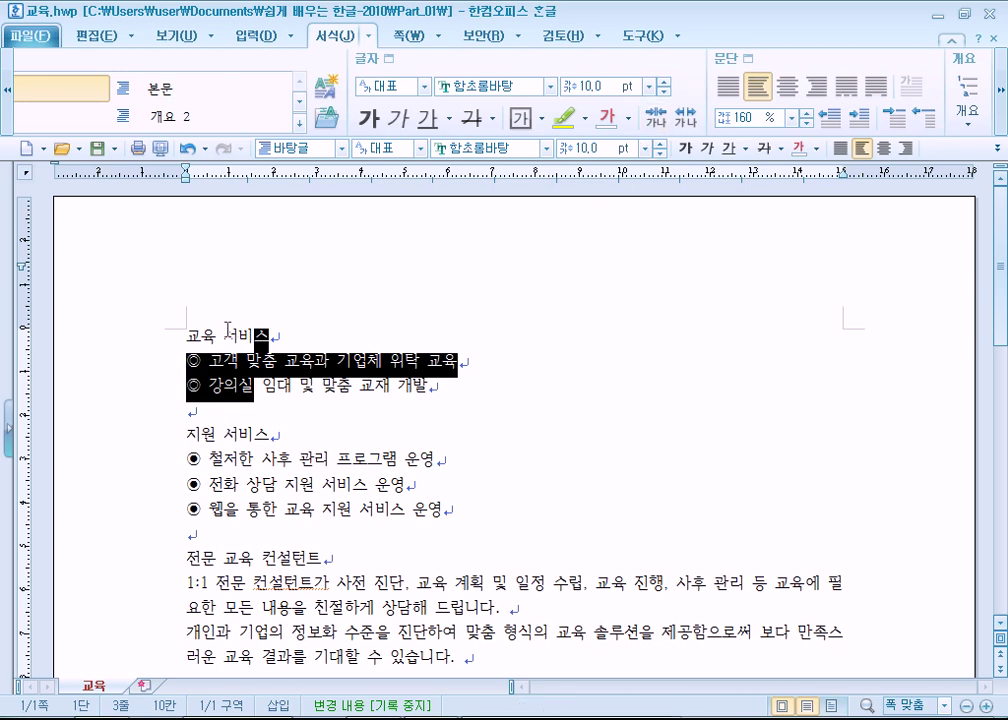
pyautogui.moveTo(190, 334); pyautogui.dragTo(420, 387)
pyautogui.click(420, 387)
pyautogui.moveTo(257, 337); pyautogui.dragTo(237, 387)
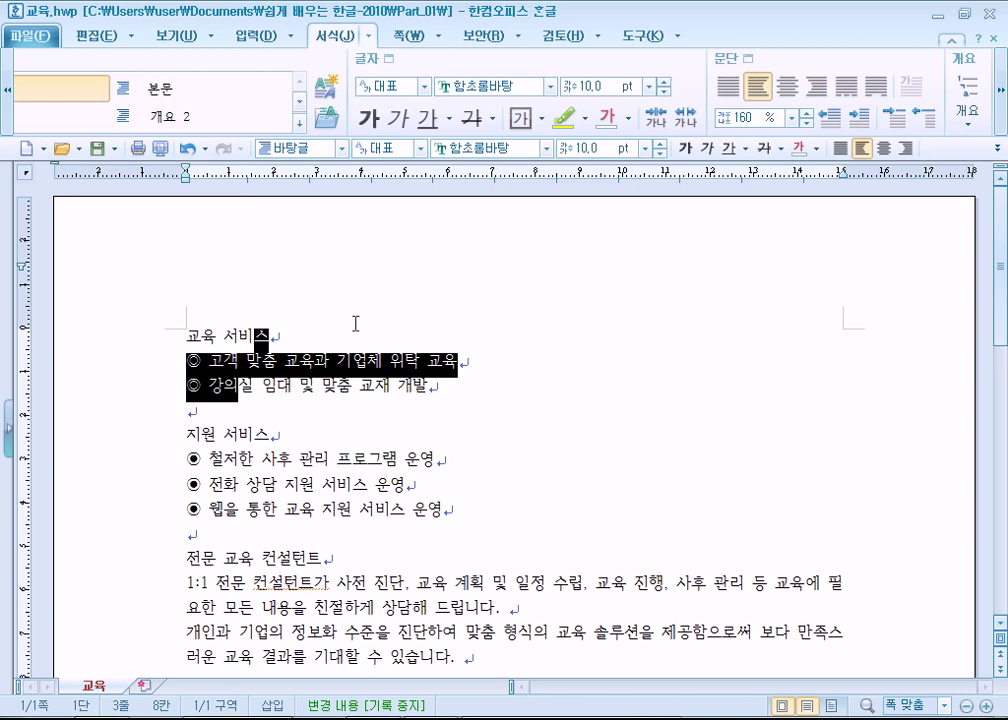
pyautogui.click(787, 87)
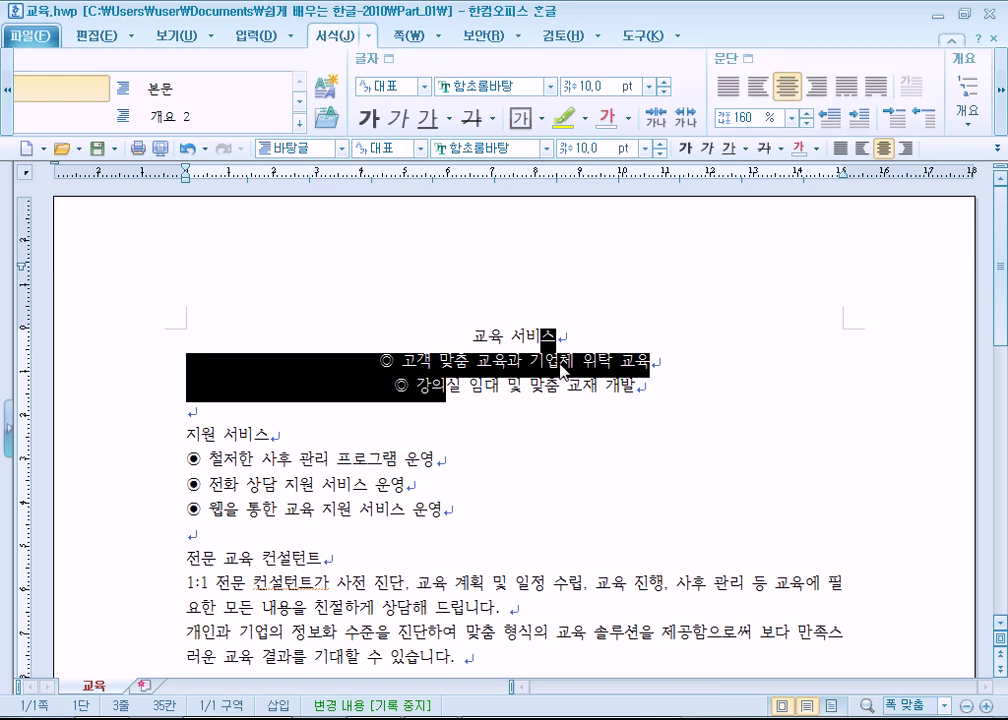
# - Left-align the line ◎ 고객 맞춤 교육과 기업체 위탁 교육 and right-align the line ◎ 강의실 임대 및 맞춤 교재 개발
pyautogui.click(386, 362)
pyautogui.moveTo(386, 362); pyautogui.dragTo(590, 362)
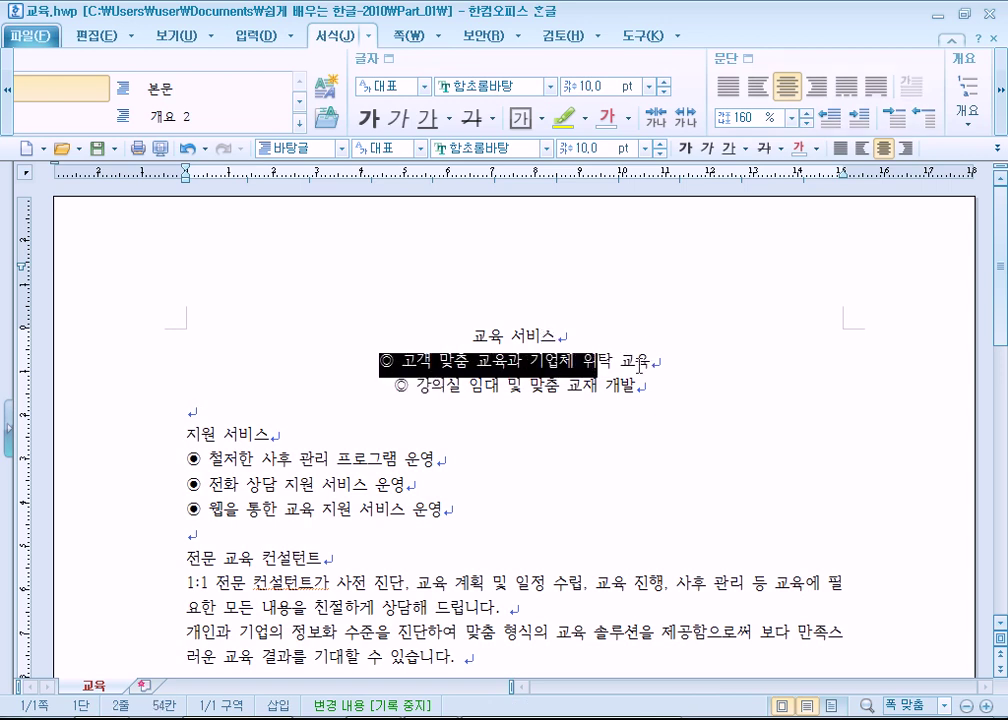
pyautogui.click(590, 362)
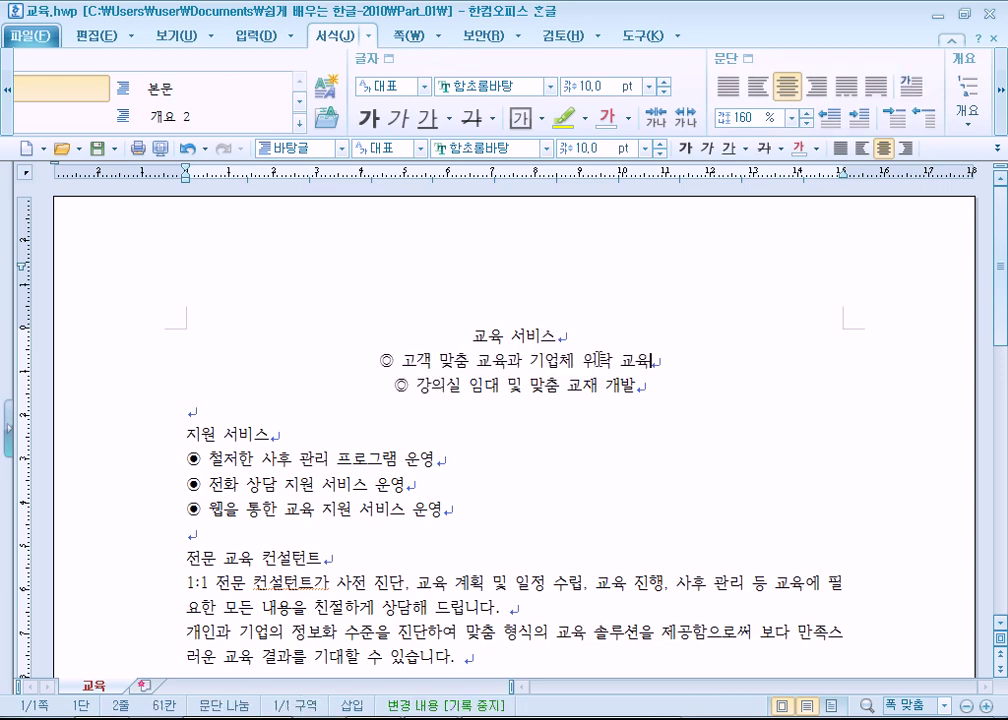
pyautogui.click(760, 88)
pyautogui.click(593, 385)
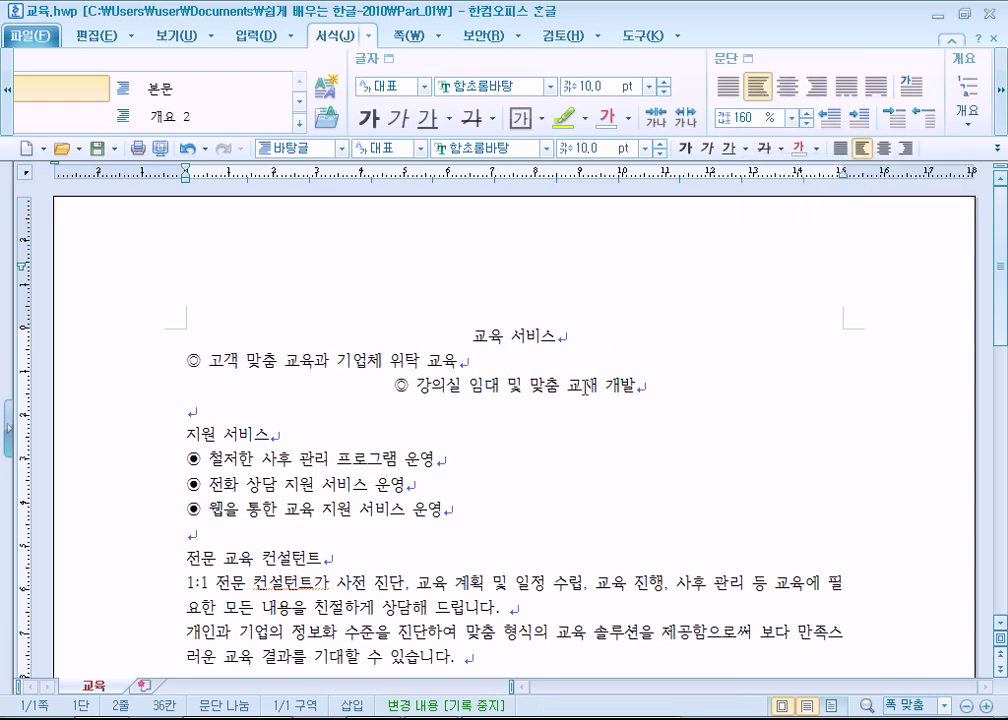
pyautogui.click(817, 90)
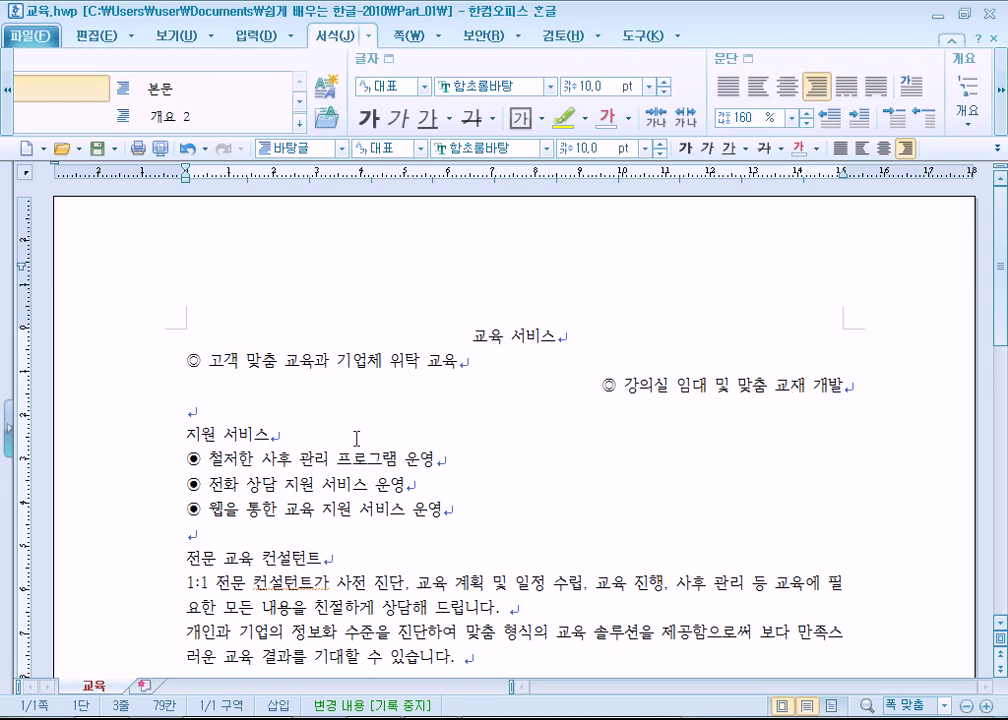
# - Insert two tabs before ◉ 철저한 사후 관리 프로그램 운영 and one tab before ◉ 전화 상담 지원 서비스 운영
pyautogui.scroll(-3, 425, 485)
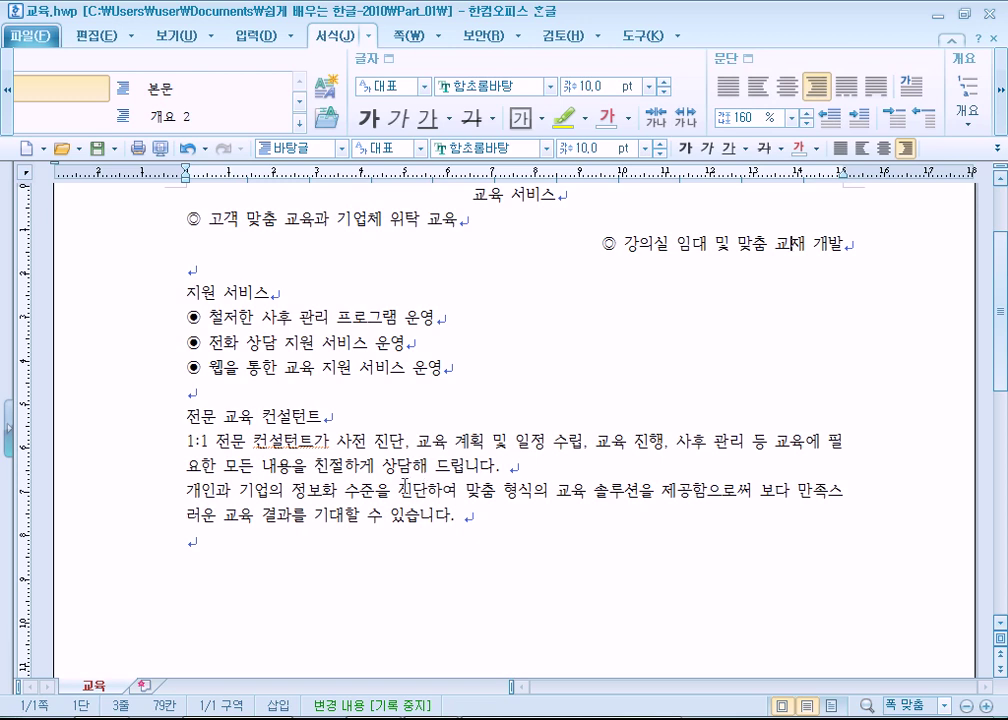
pyautogui.moveTo(184, 320); pyautogui.dragTo(286, 367)
pyautogui.click(286, 367)
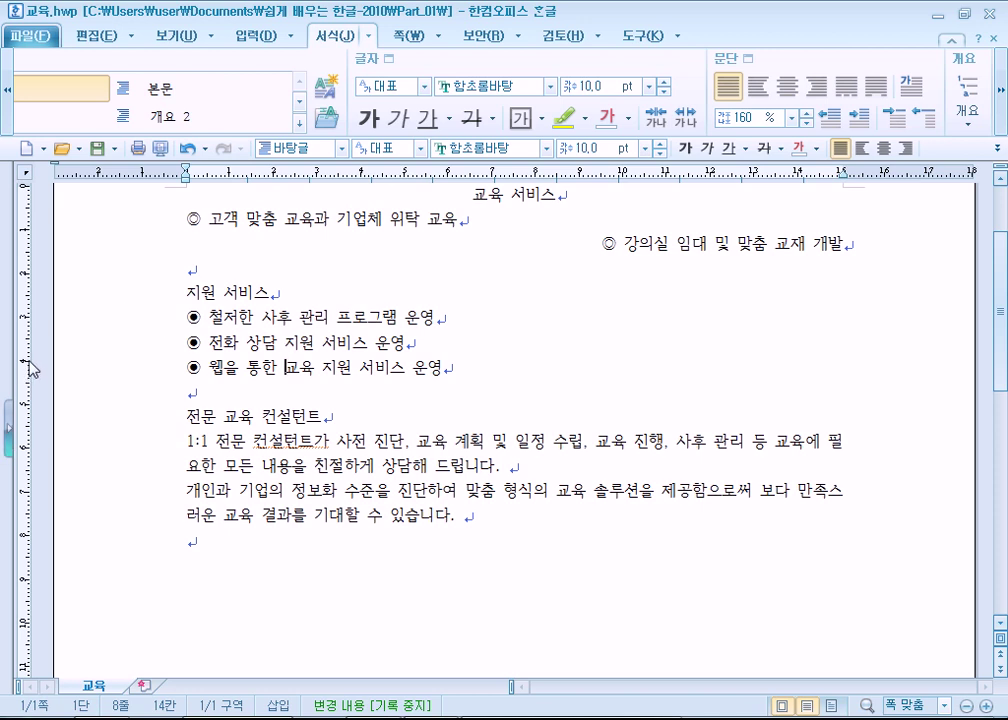
pyautogui.click(187, 318)
pyautogui.press('Tab')
pyautogui.press('Tab')
pyautogui.click(187, 342)
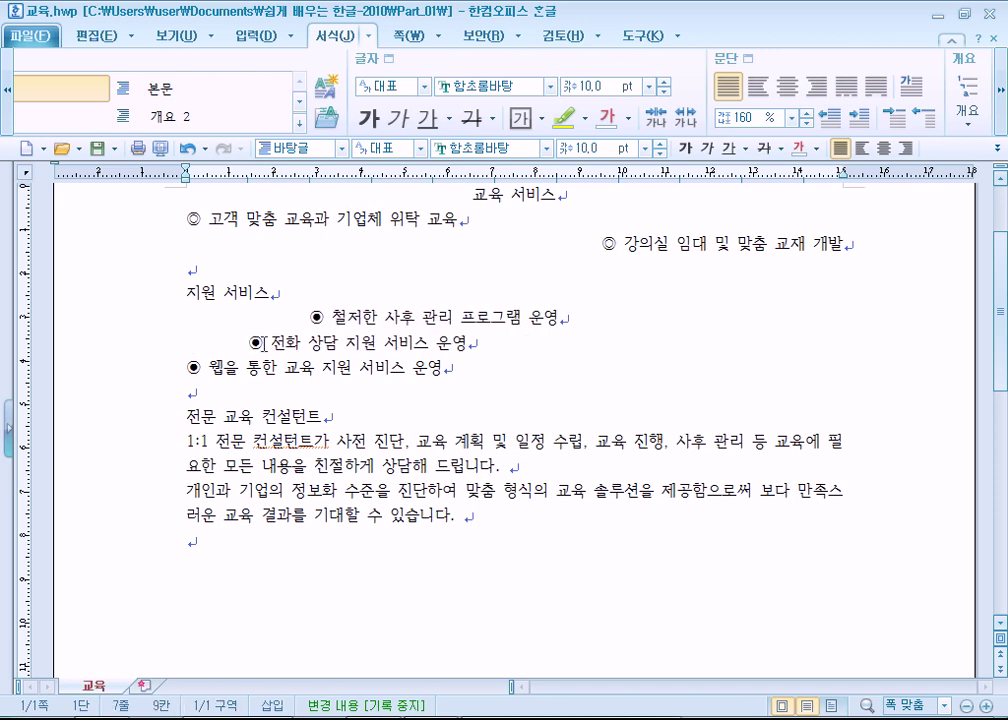
# - Remove one tab before the ◉ 철저한 line and add another tab before the ◉ 전화 line
pyautogui.click(204, 318)
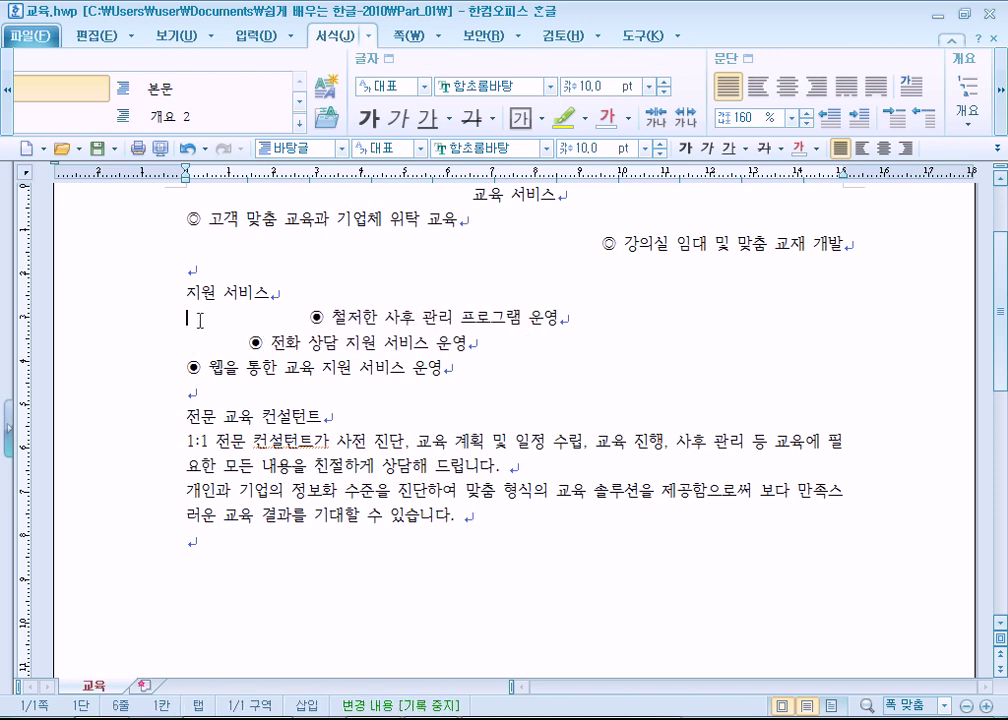
pyautogui.press('Delete')
pyautogui.press('Down')
pyautogui.press('Tab')
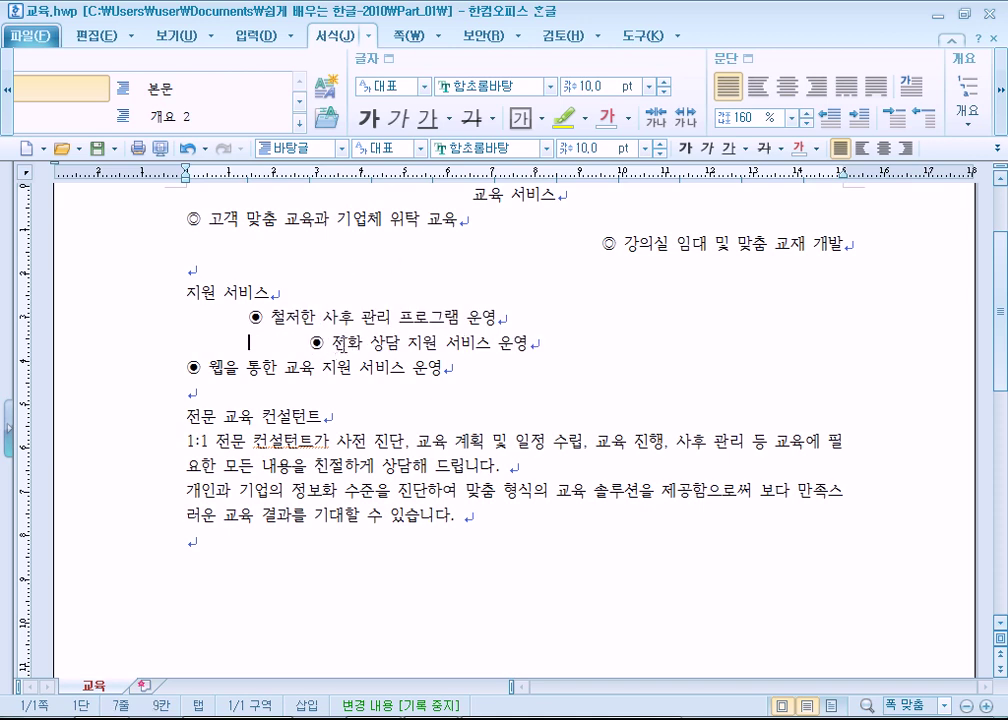
# - Delete all tabs before the ◉ 철저한 and ◉ 전화 lines under 지원 서비스
pyautogui.moveTo(250, 317); pyautogui.dragTo(152, 316)
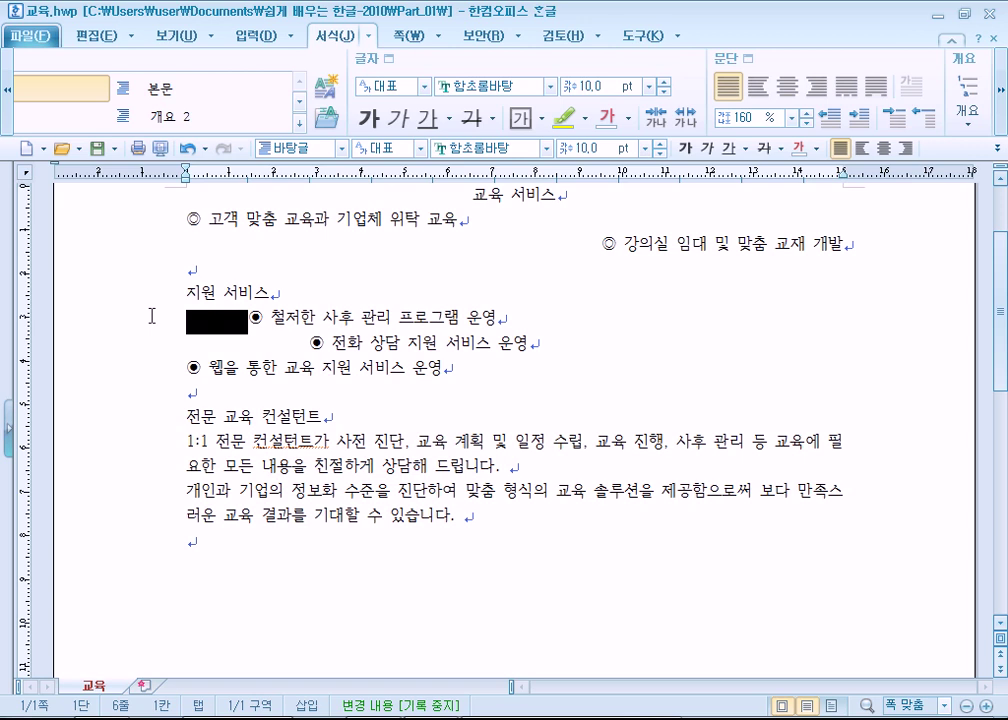
pyautogui.press('Delete')
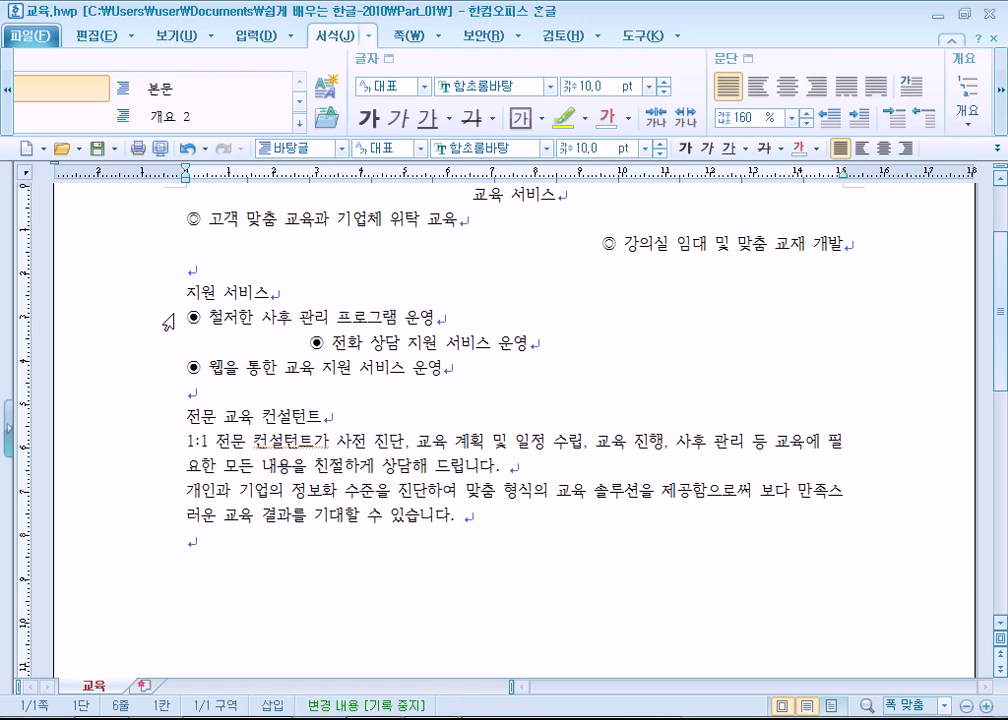
pyautogui.press('Down')
pyautogui.press('Delete')
pyautogui.press('Delete')
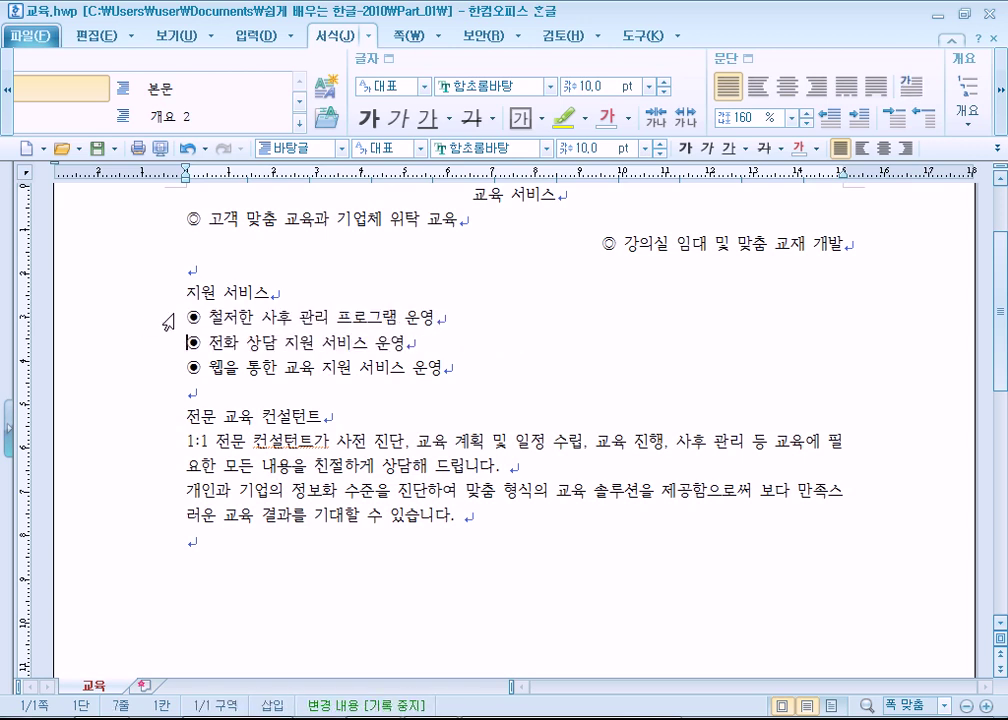
# - Insert one tab before ◉ 철저한 사후 관리 프로그램 운영, try deleting it, and undo the deletion
pyautogui.press('Up')
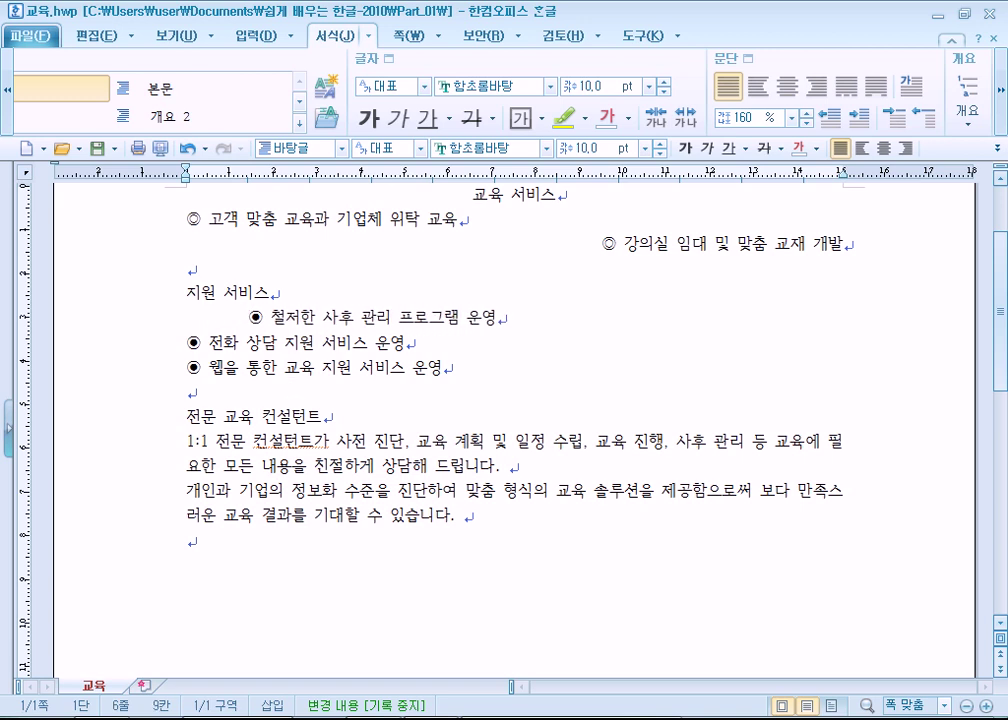
pyautogui.moveTo(250, 317); pyautogui.dragTo(170, 313)
pyautogui.press('Delete')
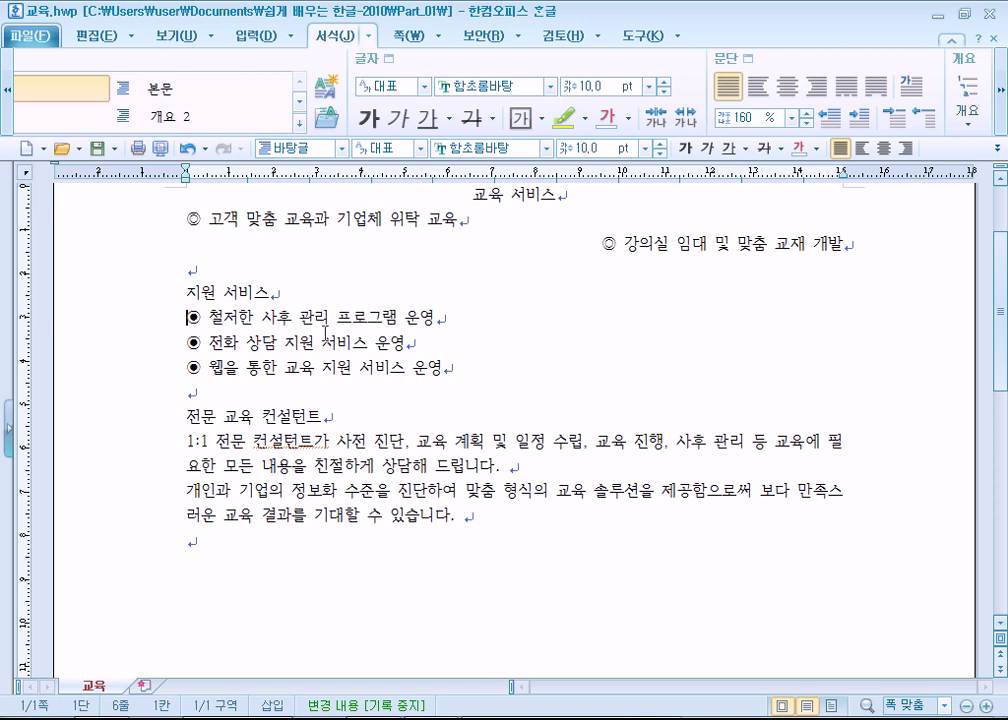
pyautogui.hotkey('ctrl', 'z')
# - Insert two tabs before ◉ 전화 상담 지원 서비스 운영
pyautogui.click(190, 342)
pyautogui.hotkey('ctrl', 'v')
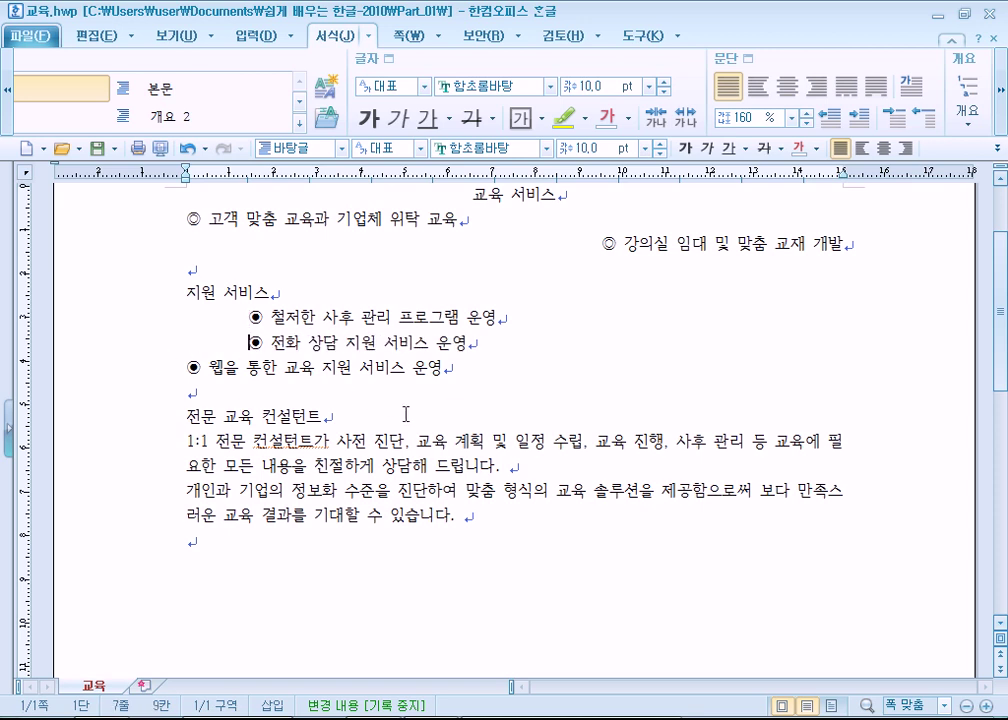
pyautogui.hotkey('ctrl', 'v')
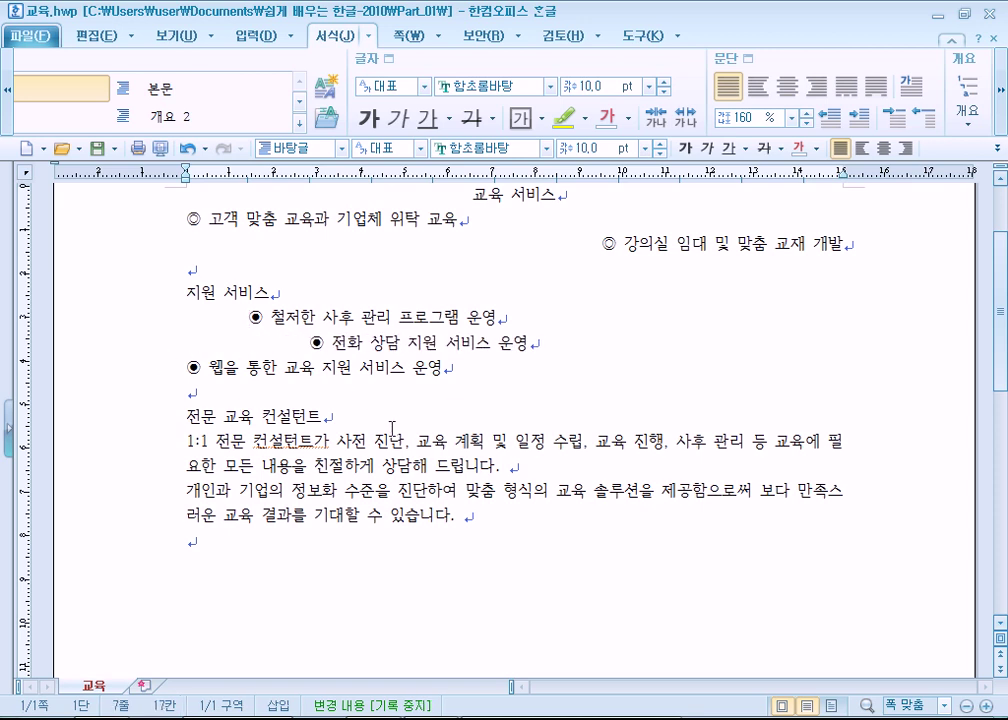
# - Select the tab space before ◉ 철저한 사후 관리 프로그램 운영 to examine it, and clear the selection
pyautogui.press('Up')
pyautogui.hotkey('shift', 'Home')
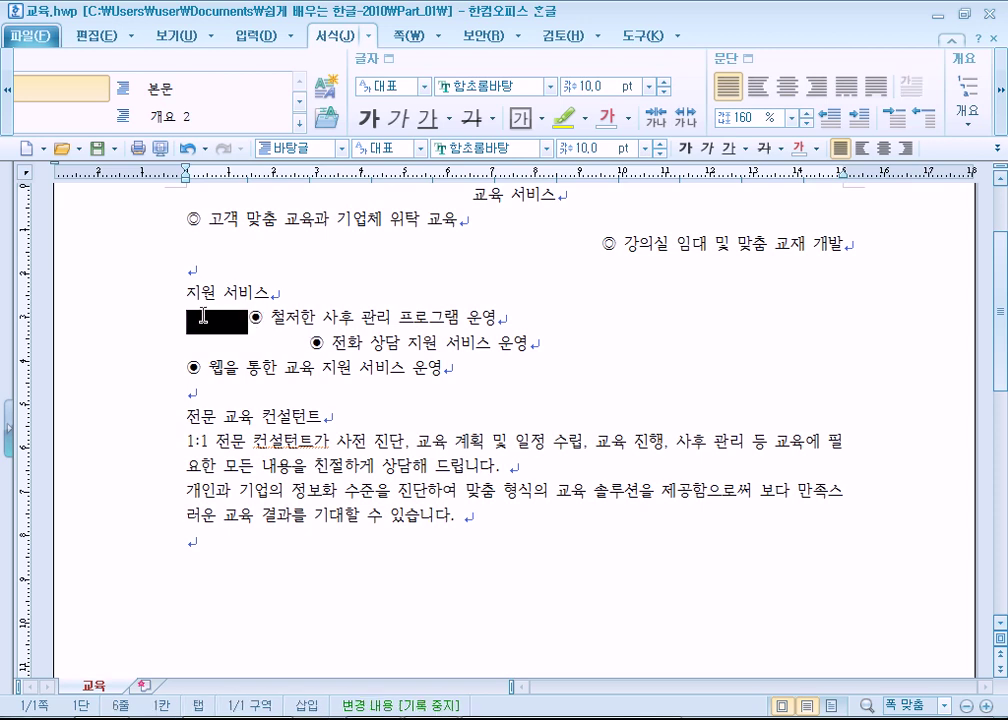
pyautogui.click(189, 326)
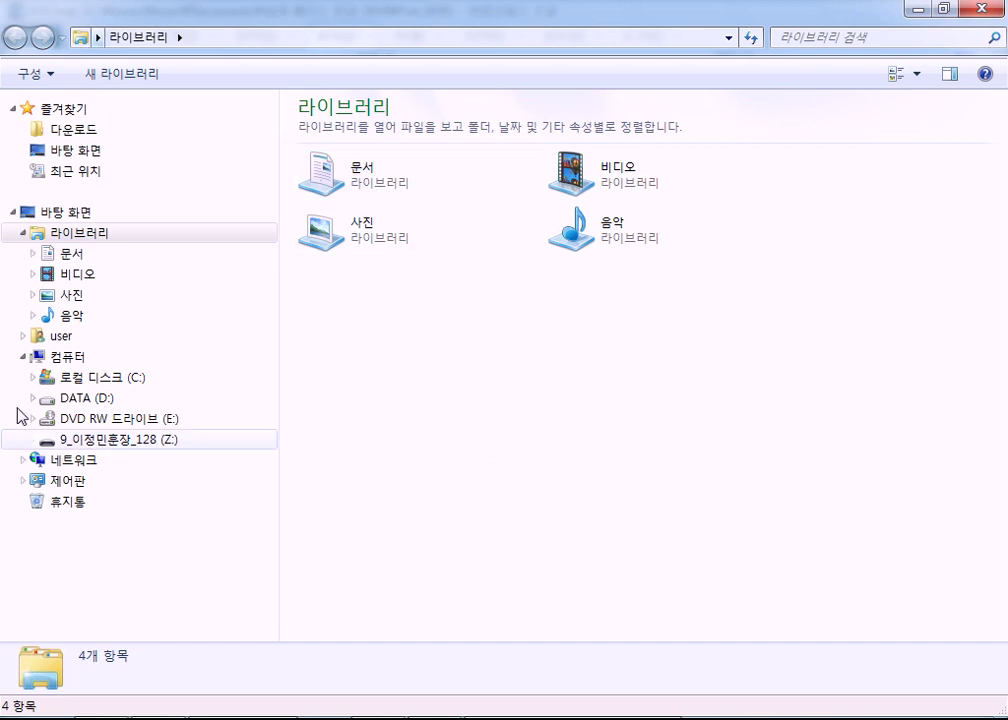
# - Switch to Windows Explorer, view the 사진 library using keyboard navigation, and open its sort-order options
pyautogui.click(880, 37)
pyautogui.click(700, 110)
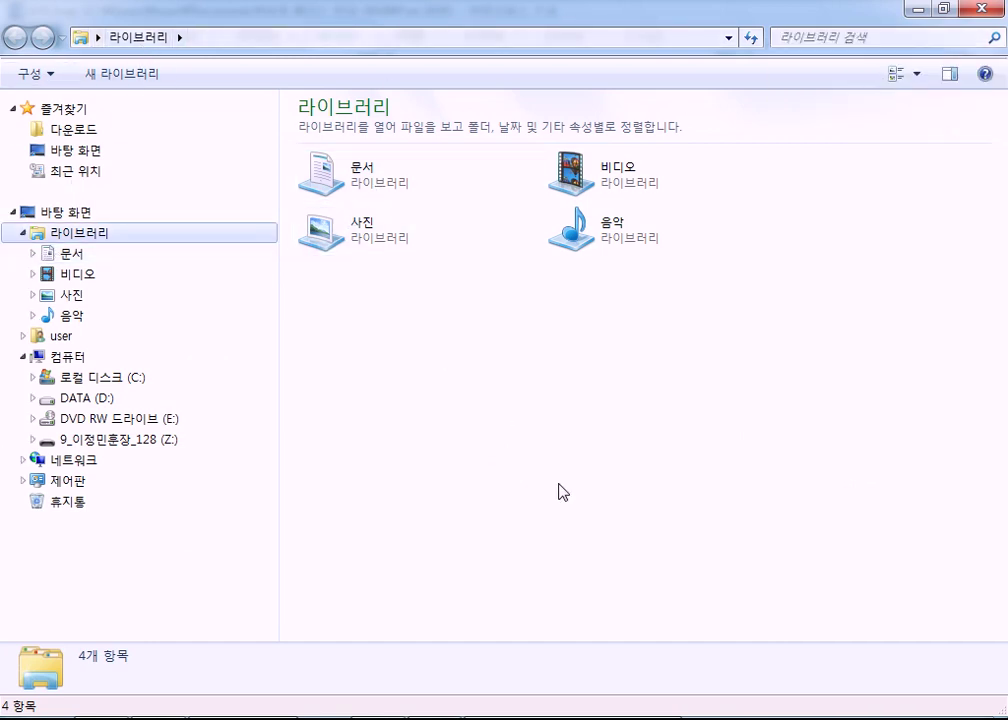
pyautogui.press('Down')
pyautogui.press('Down')
pyautogui.press('Down')
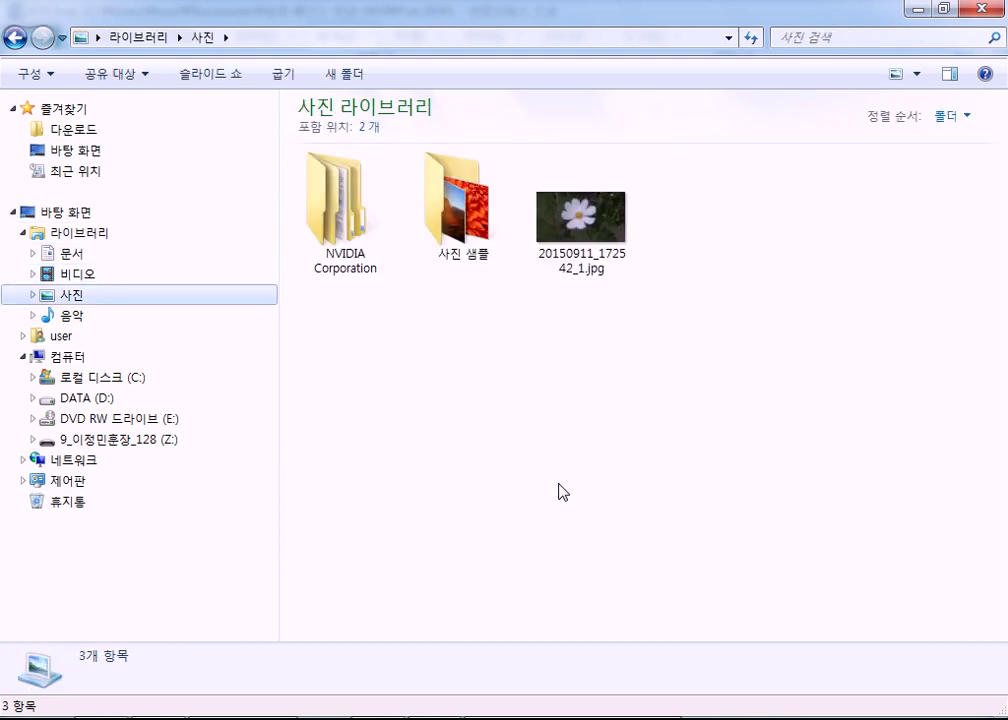
pyautogui.press('Return')
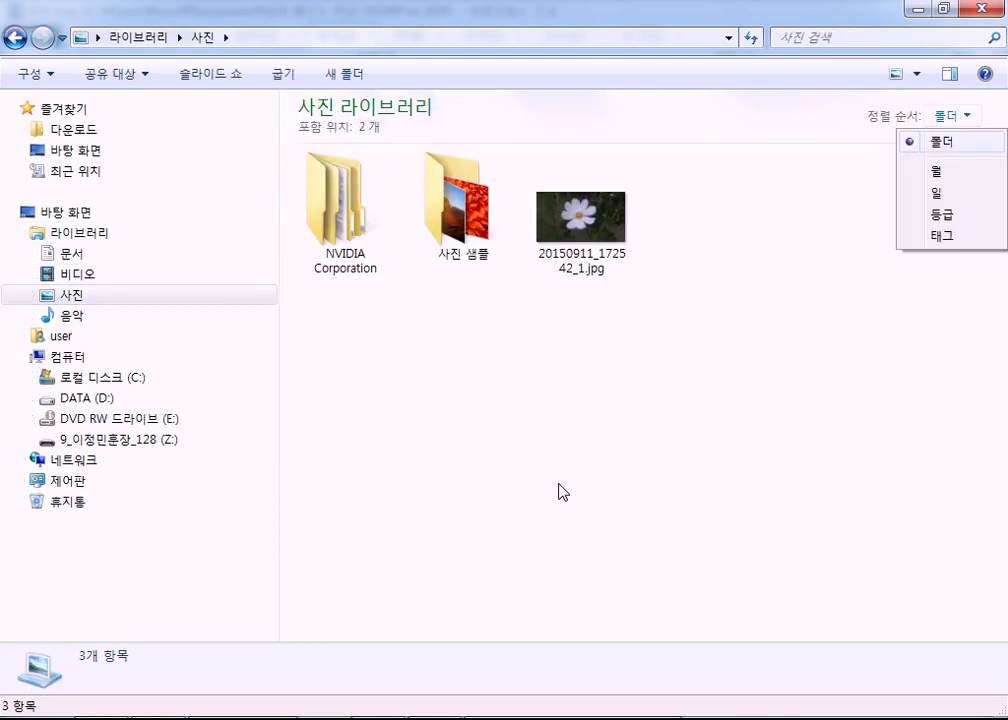
# - Dismiss the sort-order options and open NVIDIA Corporation, 3D Vision Experience, and its 3D Vision preview pack 1 folder
pyautogui.press('Escape')
pyautogui.press('Tab')
pyautogui.press('space')
pyautogui.press('Return')
pyautogui.press('space')
pyautogui.press('Return')
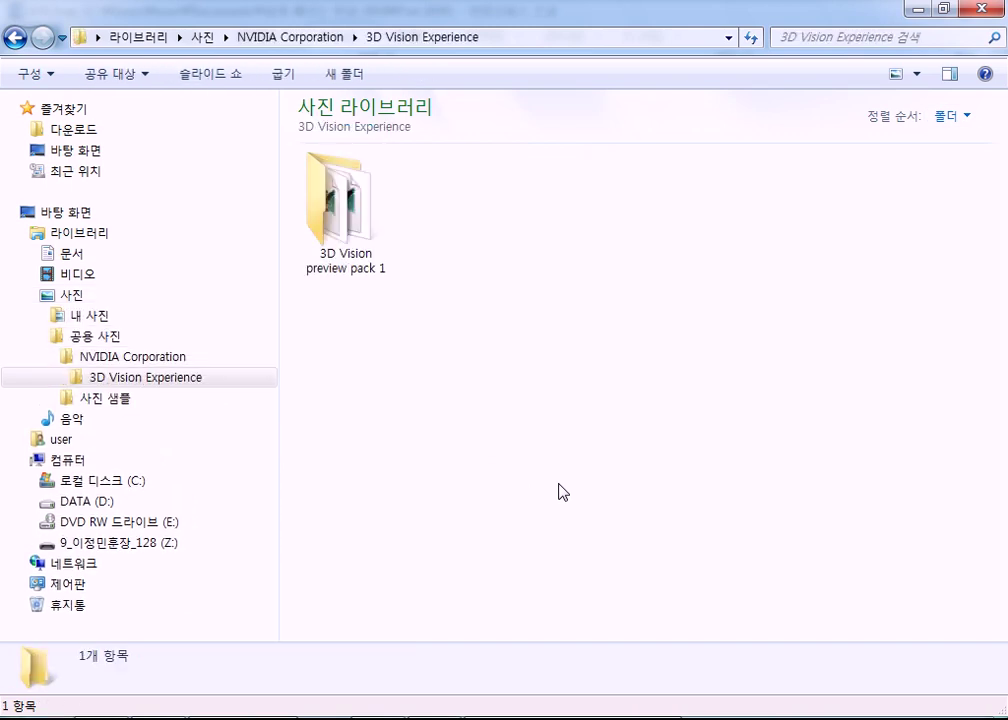
pyautogui.press('space')
pyautogui.press('Return')
# - Move the selection through the files in 3D Vision preview pack 1 as far as guitar hero 3 - 1
pyautogui.press('Right')
pyautogui.press('Right')
pyautogui.press('Right')
pyautogui.press('Right')
pyautogui.press('Right')
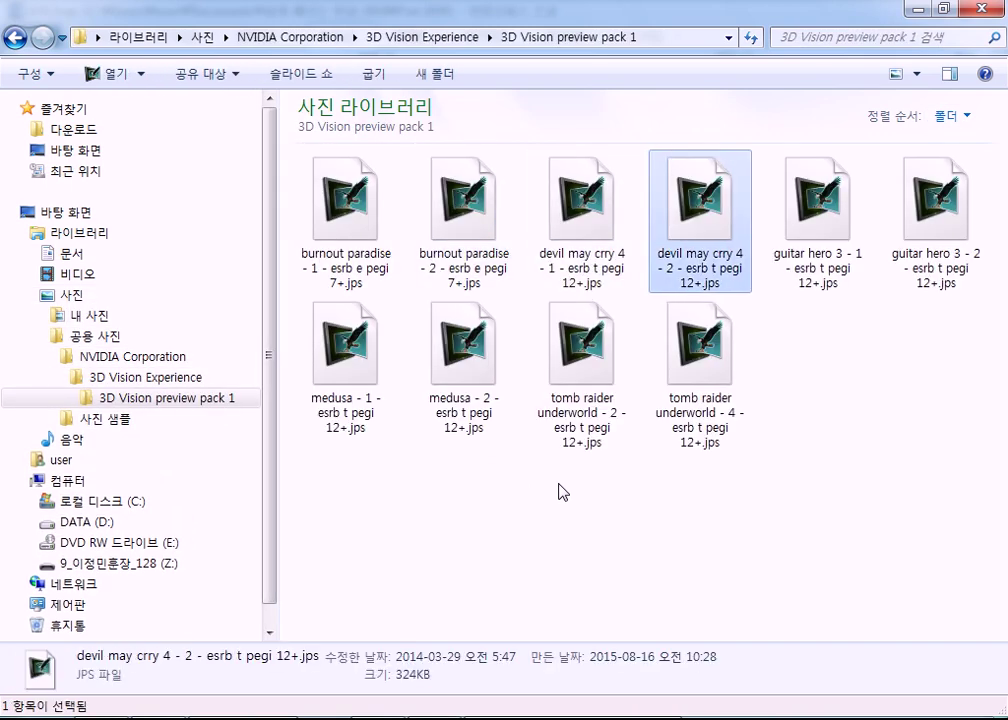
pyautogui.press('Return')
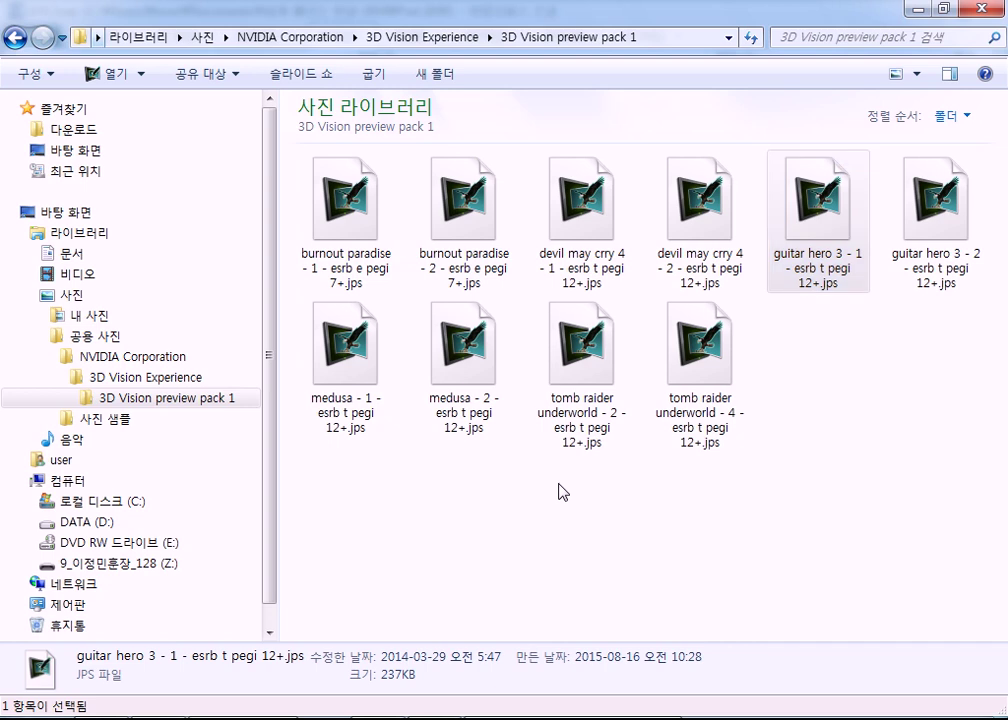
# - Switch to the Naver page about 딩벳 fonts in Internet Explorer, examine how focus moves through its links, and return to 교육.hwp in Hangul
pyautogui.hotkey('ctrl', 'e')
pyautogui.press('Tab')
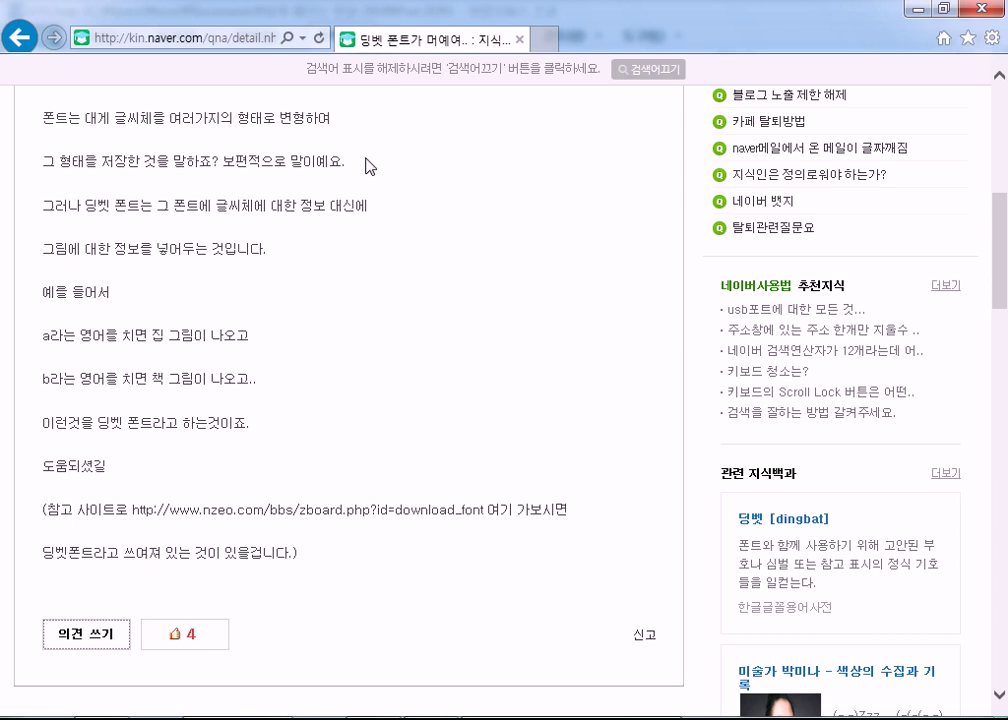
pyautogui.click(218, 630)
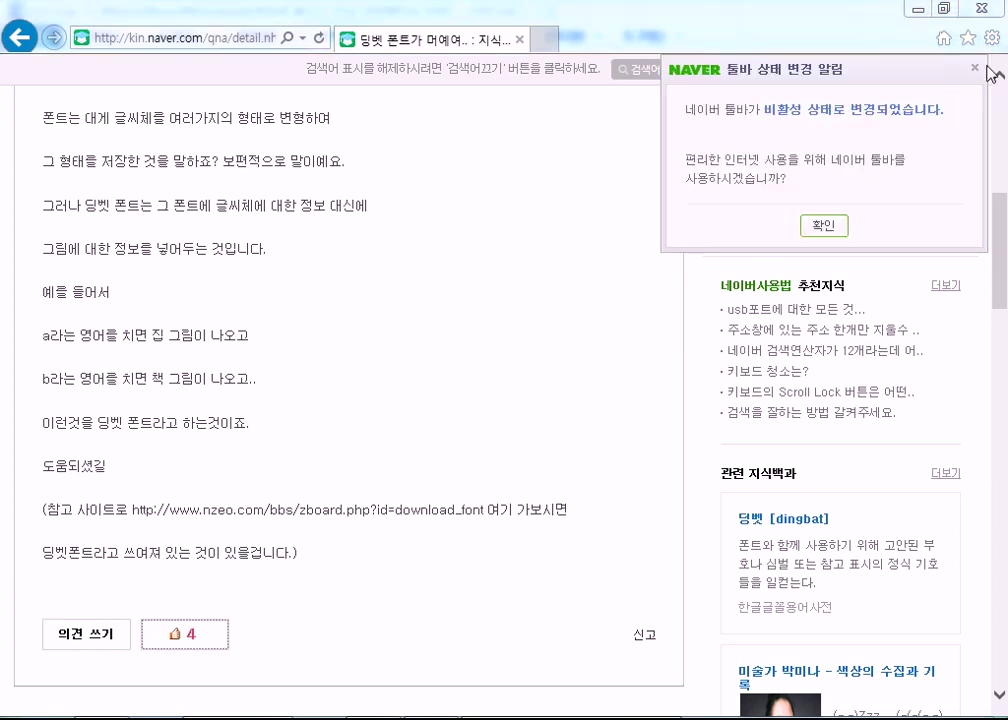
pyautogui.click(825, 226)
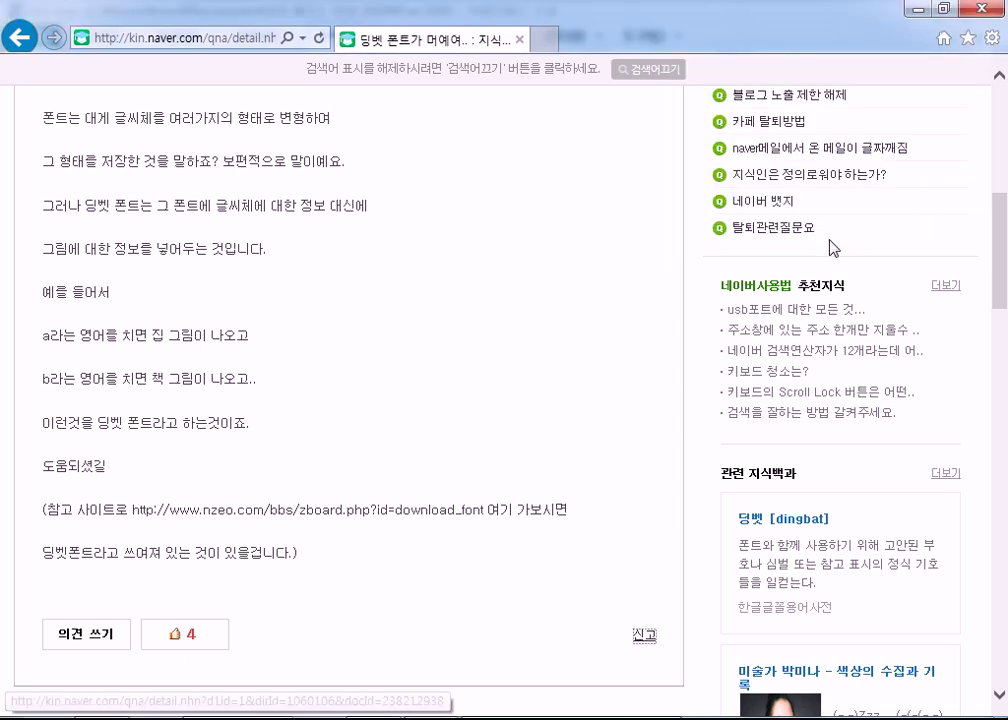
pyautogui.scroll(-1, 830, 248)
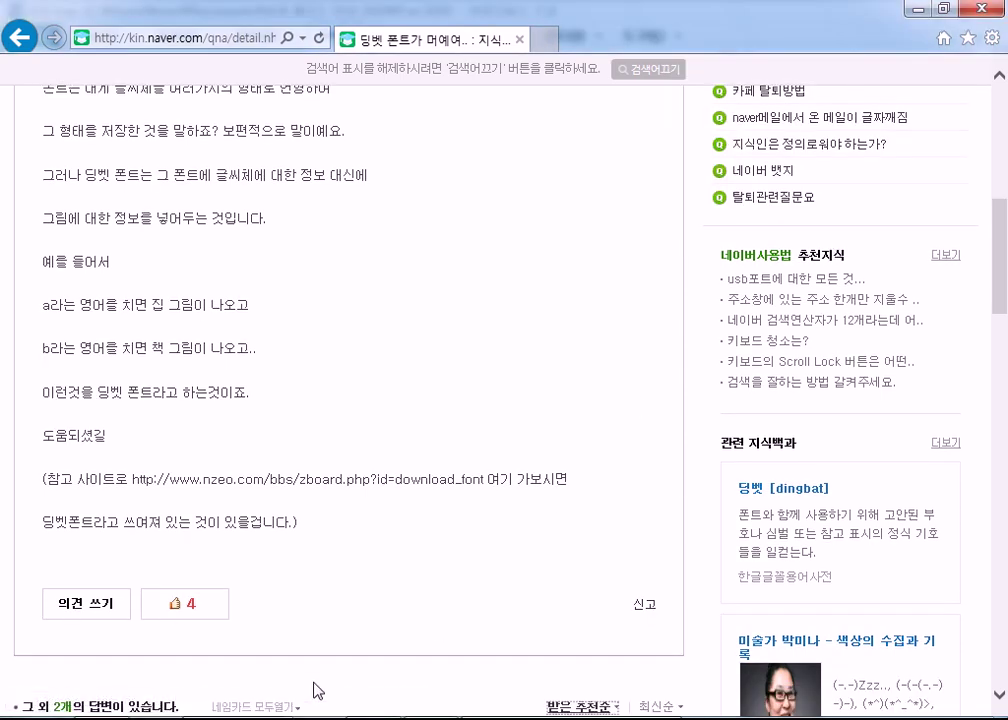
pyautogui.scroll(-2, 706, 712)
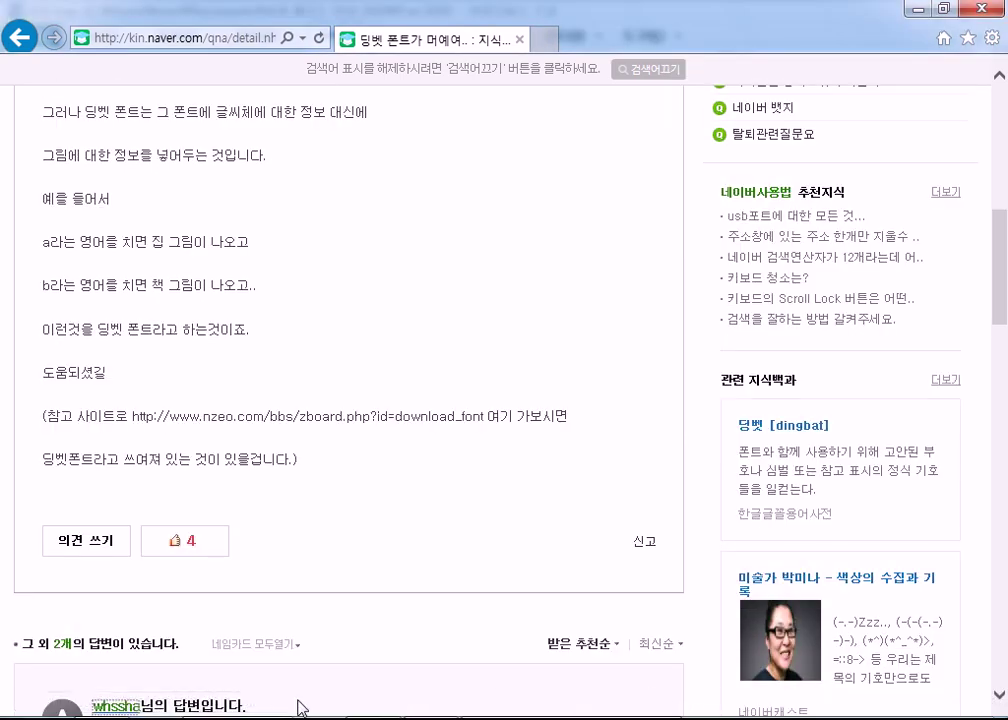
pyautogui.scroll(-3, 265, 692)
pyautogui.press('Tab')
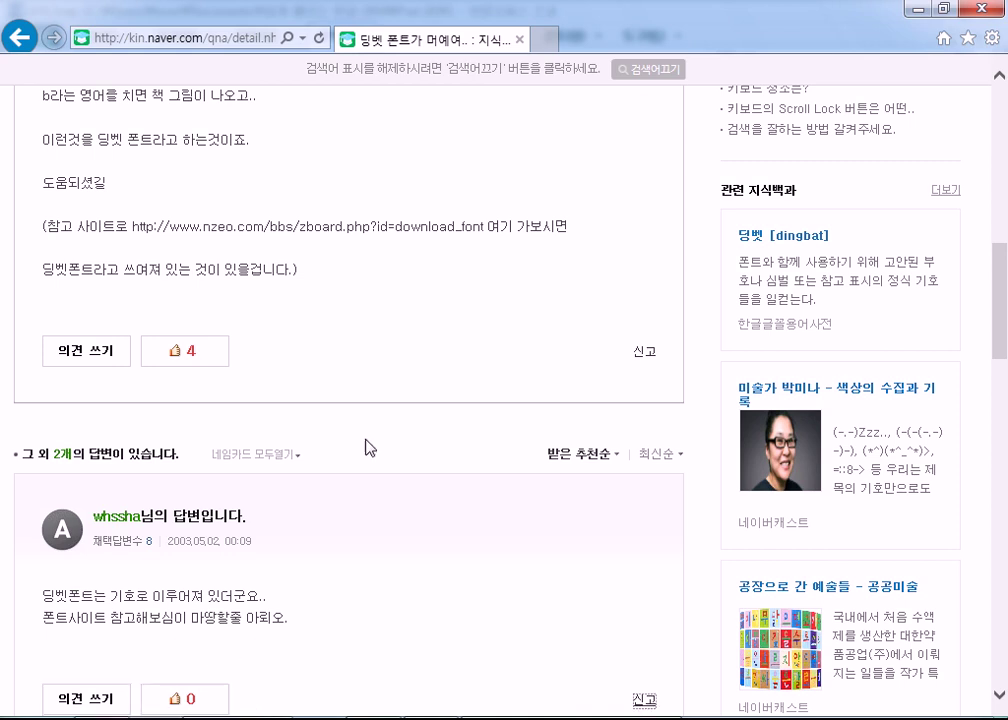
pyautogui.click(519, 39)
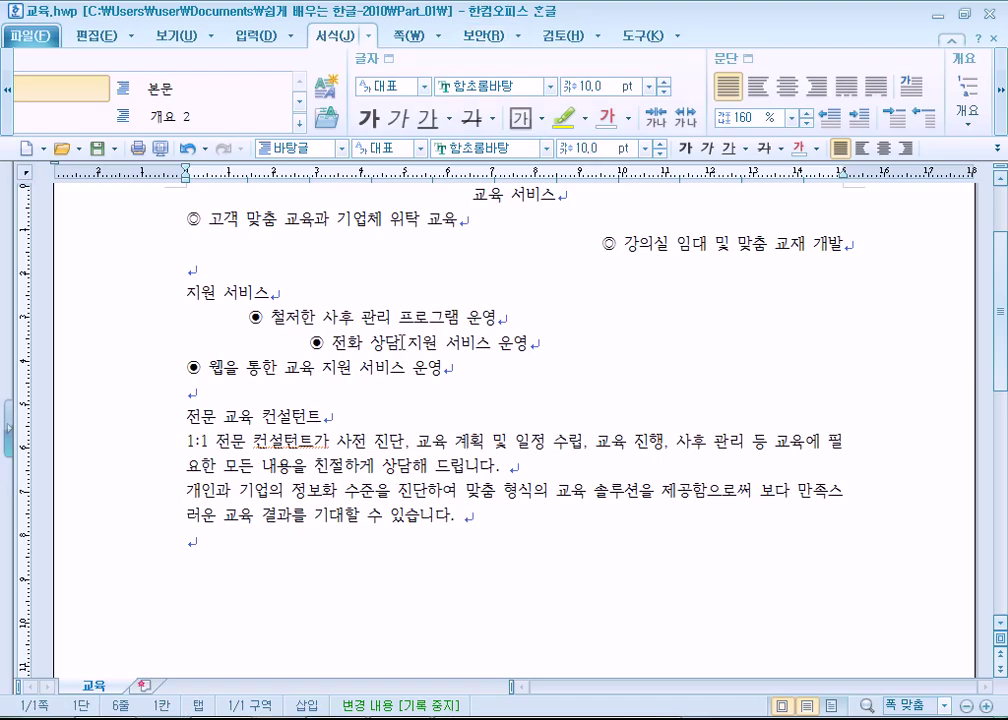
# - Try inserting two tabs after 철 in the ◉ 철저한 line, remove them, and place the cursor before its ◉ symbol
pyautogui.click(284, 317)
pyautogui.press('Tab')
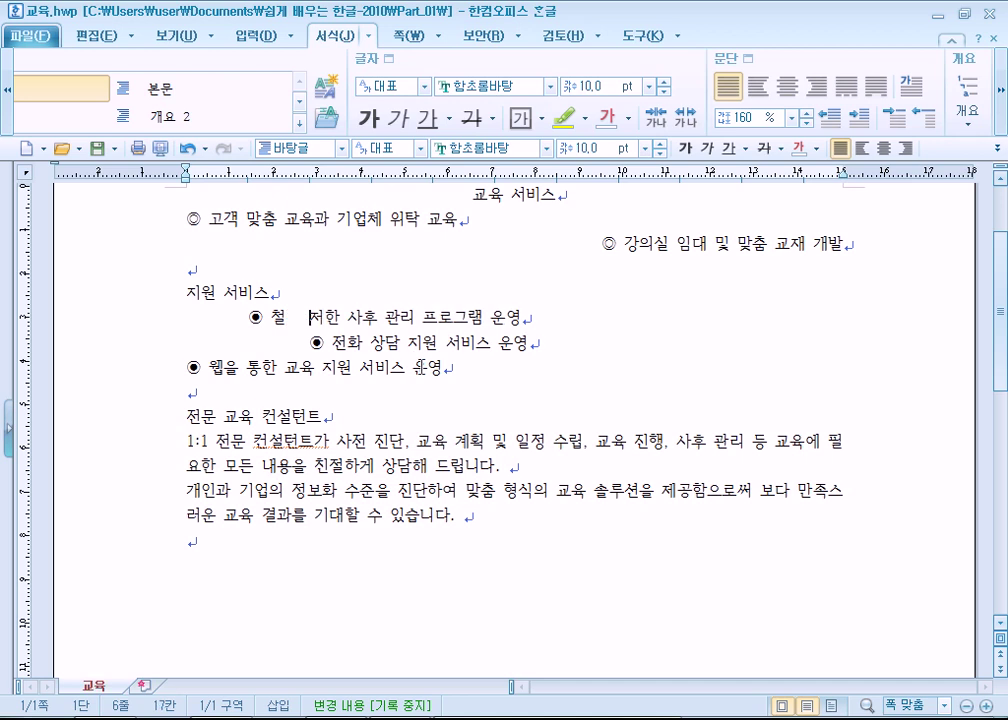
pyautogui.press('Tab')
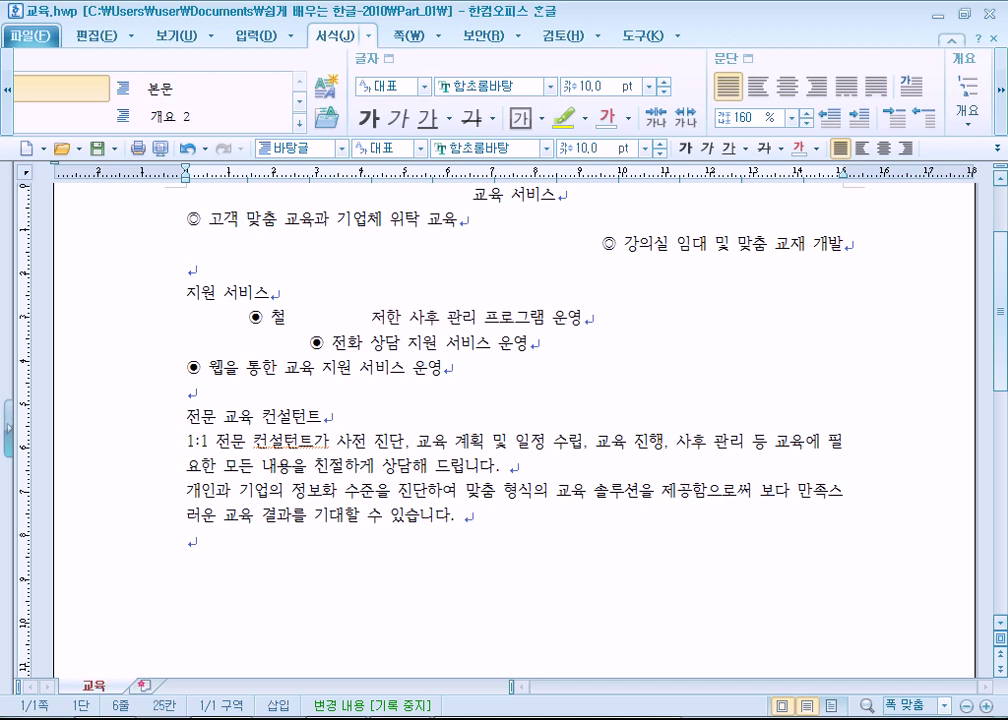
pyautogui.press('BackSpace')
pyautogui.press('BackSpace')
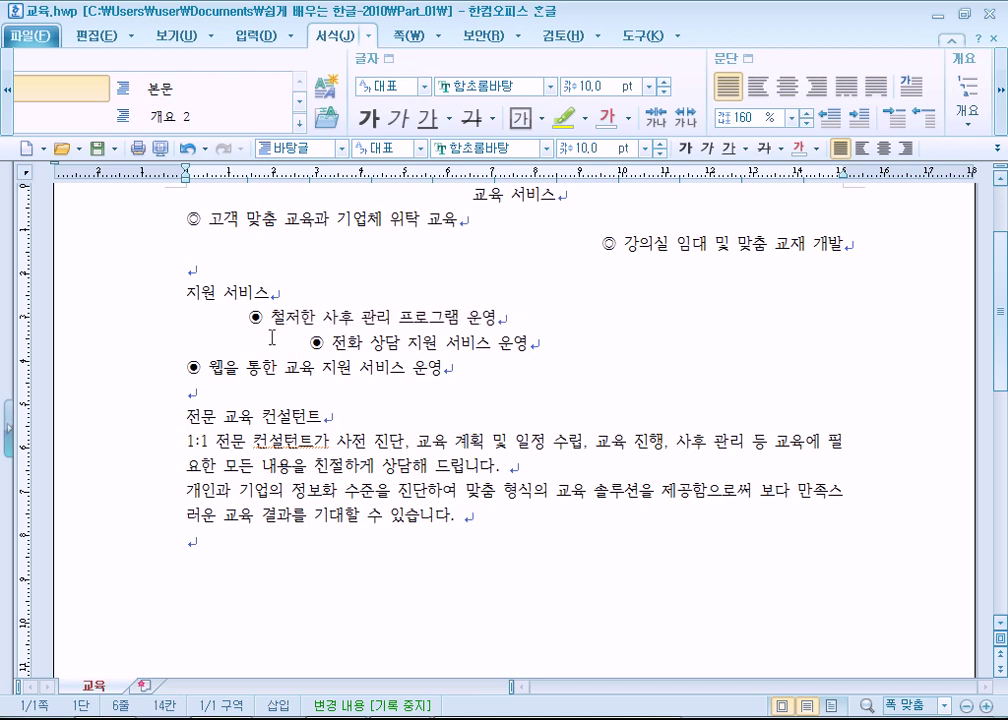
pyautogui.press('Left')
pyautogui.press('Left')
pyautogui.press('Left')
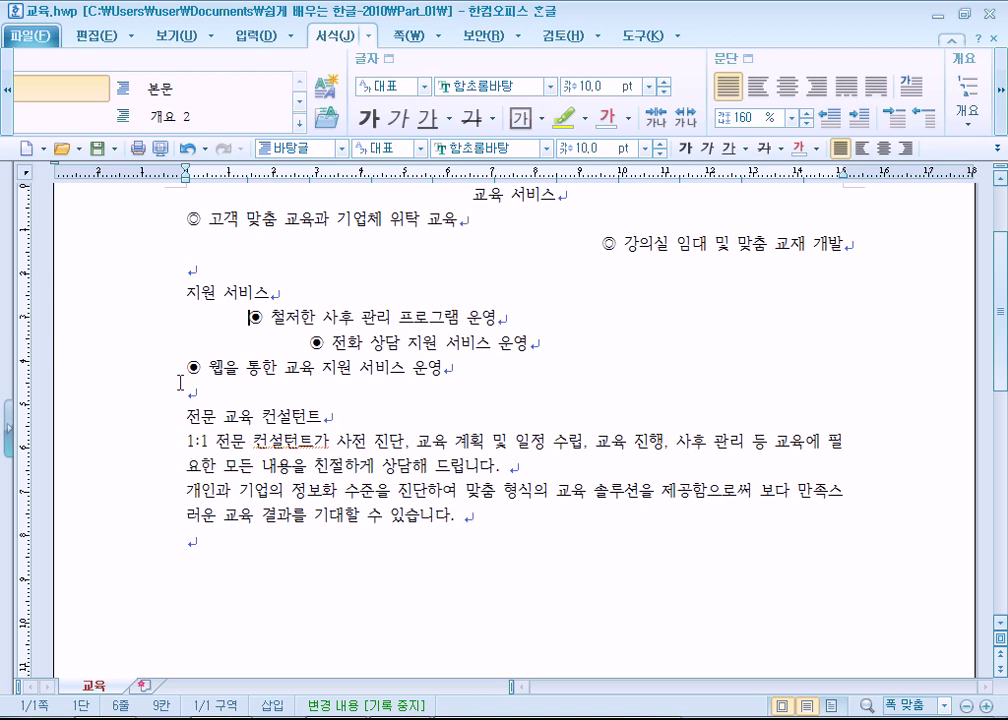
# - Remove the tab indents before the ◉ symbols in the 철저한 사후 관리 and 전화 상담 lines
pyautogui.press('BackSpace')
pyautogui.press('Down')
pyautogui.press('Delete')
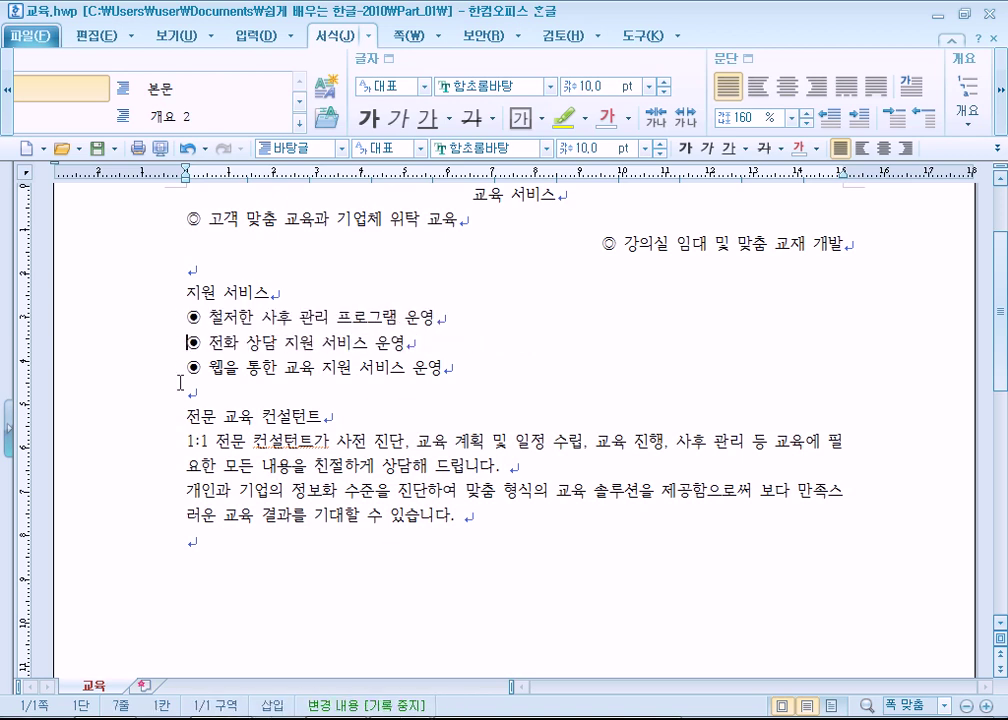
# - Select across the three ◉ list lines under 지원 서비스, from the 철저한 line to the 웹을 통한 line
pyautogui.press('Up')
pyautogui.press('Up')
pyautogui.hotkey('shift', 'Right')
pyautogui.hotkey('shift', 'Right')
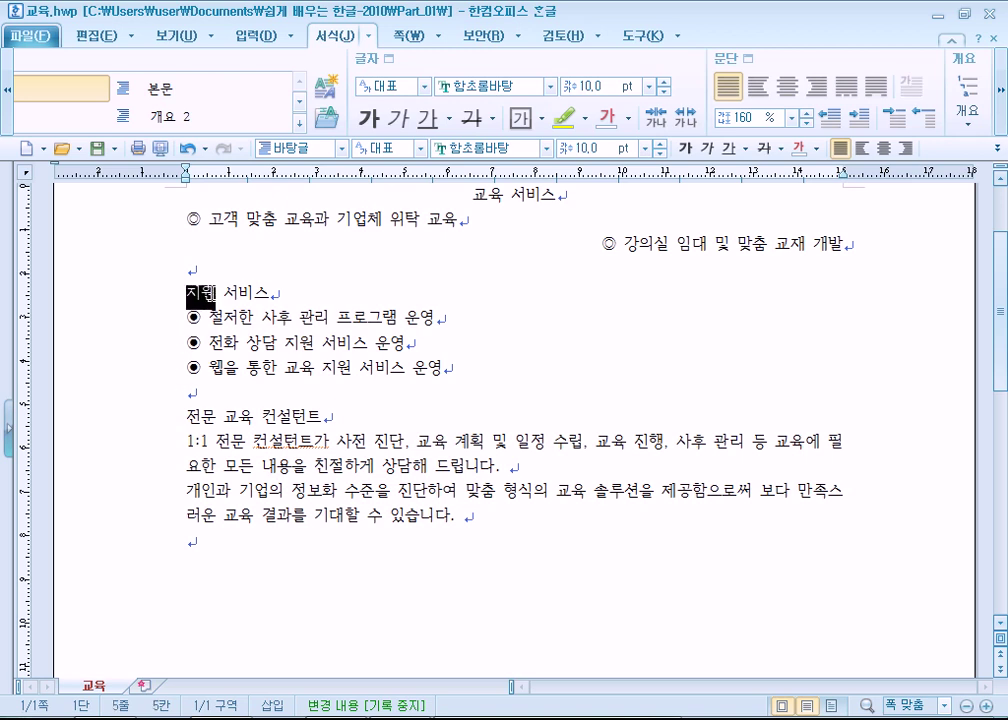
pyautogui.click(213, 295)
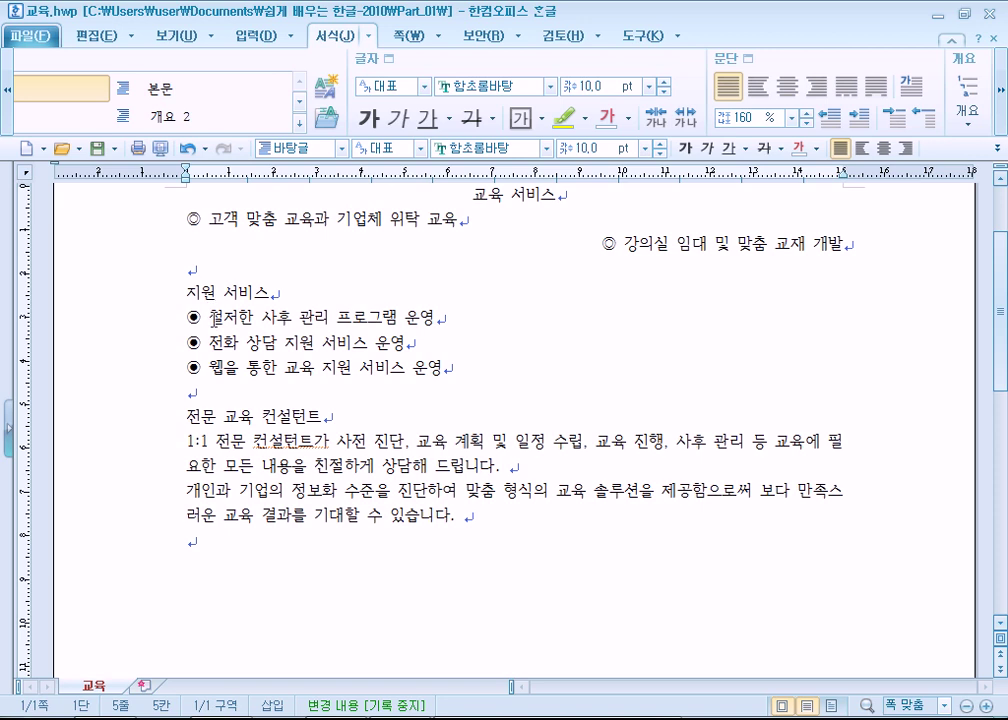
pyautogui.moveTo(188, 318); pyautogui.dragTo(450, 367)
pyautogui.moveTo(352, 318); pyautogui.dragTo(330, 370)
pyautogui.moveTo(262, 318); pyautogui.dragTo(263, 366)
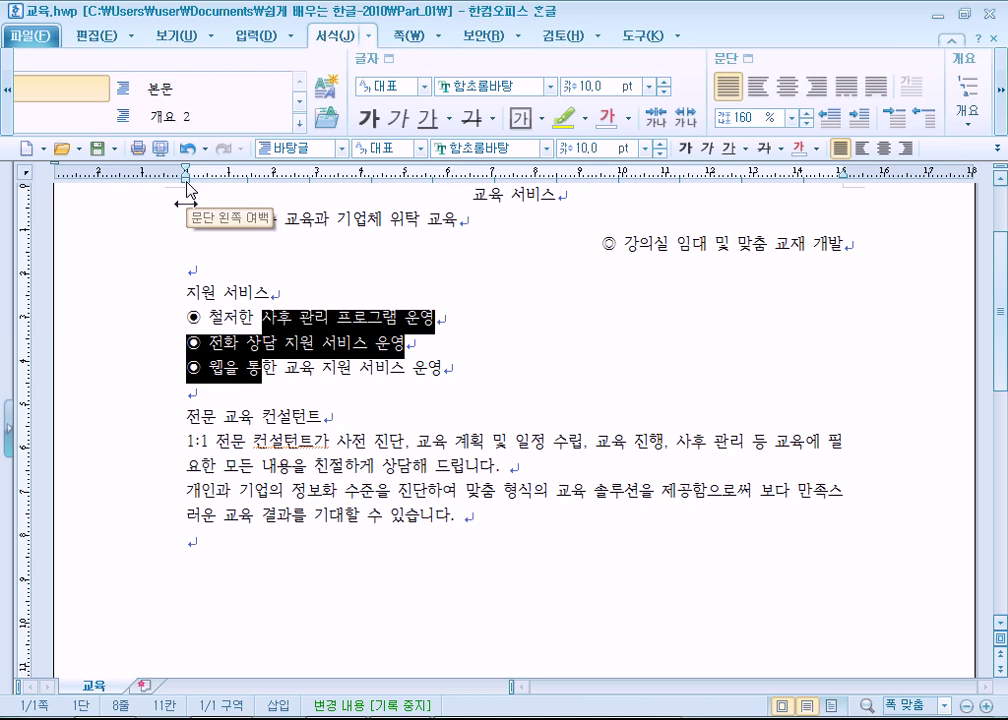
# - Switch to Paint and sketch the ruler's indent markers in black: a downward pentagon, an upward pentagon below it, and a rectangle underneath
pyautogui.press('super')
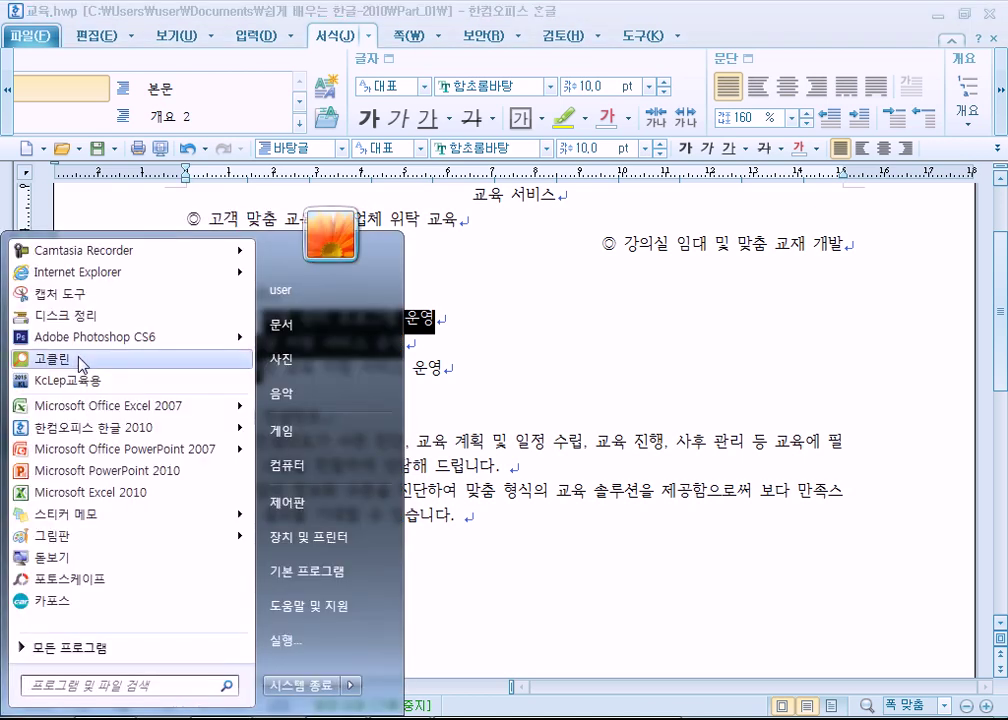
pyautogui.press('Escape')
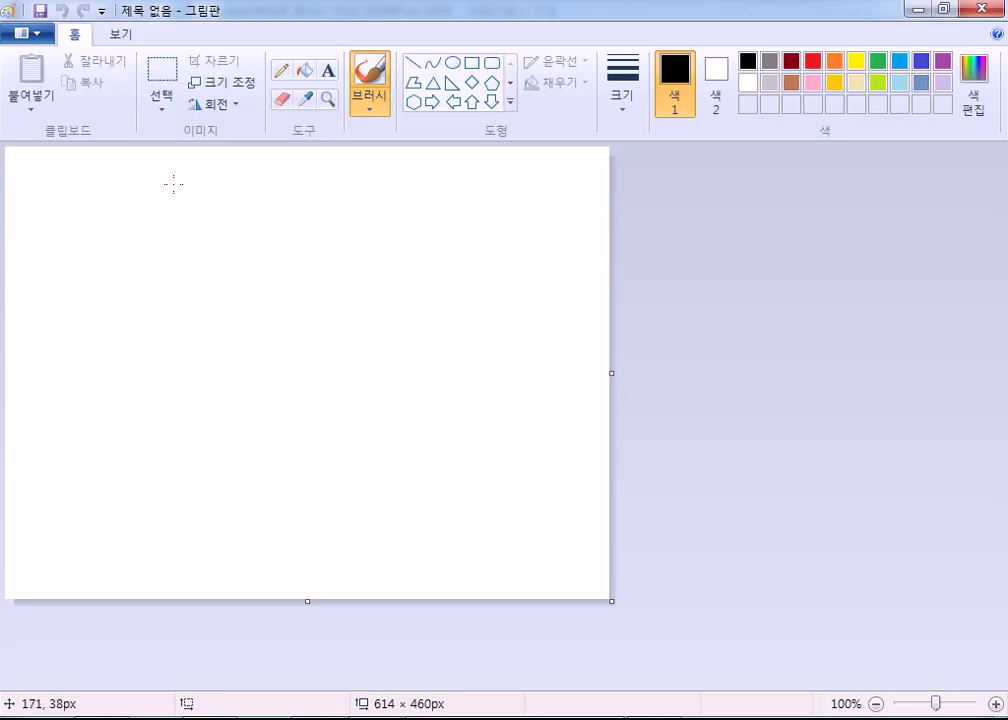
pyautogui.moveTo(158, 184)
pyautogui.mouseDown()
pyautogui.moveTo(272, 240)
pyautogui.moveTo(270, 287)
pyautogui.moveTo(177, 280)
pyautogui.moveTo(183, 314)
pyautogui.moveTo(265, 311)
pyautogui.moveTo(282, 295)
pyautogui.mouseUp()
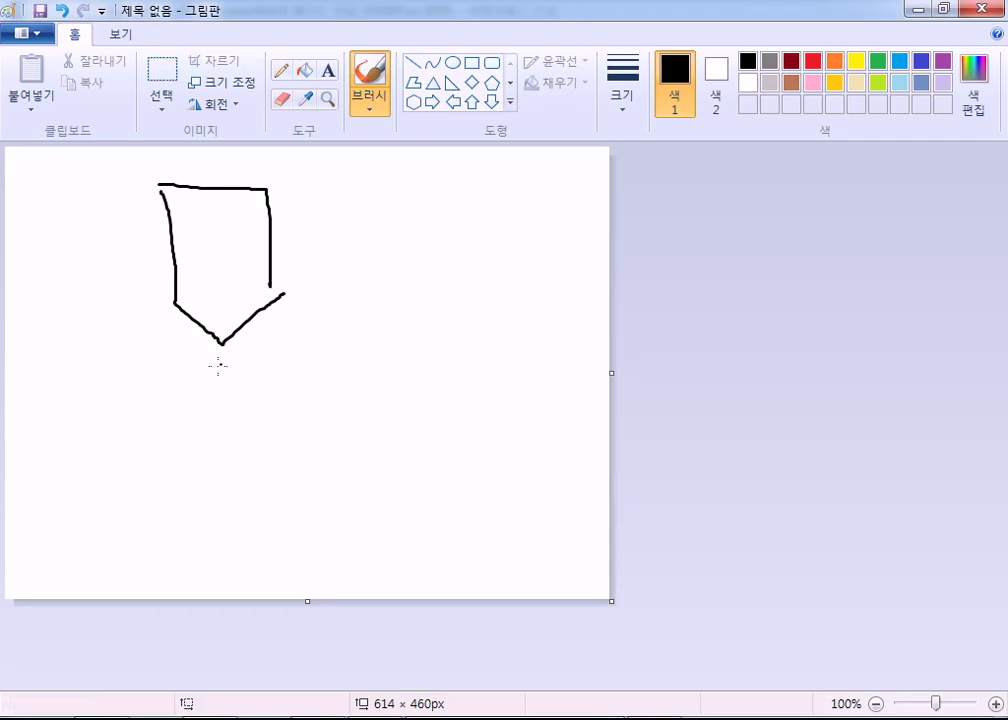
pyautogui.moveTo(223, 346)
pyautogui.mouseDown()
pyautogui.moveTo(176, 369)
pyautogui.moveTo(177, 405)
pyautogui.moveTo(288, 405)
pyautogui.moveTo(284, 352)
pyautogui.moveTo(228, 340)
pyautogui.mouseUp()
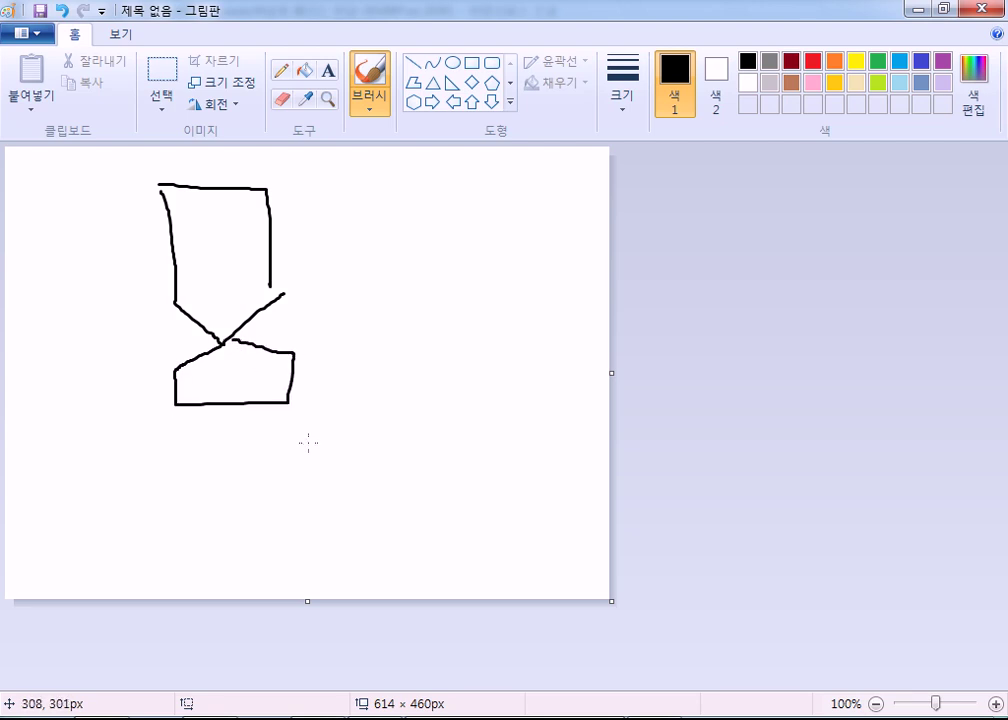
pyautogui.moveTo(174, 408)
pyautogui.mouseDown()
pyautogui.moveTo(180, 441)
pyautogui.moveTo(276, 446)
pyautogui.moveTo(288, 404)
pyautogui.mouseUp()
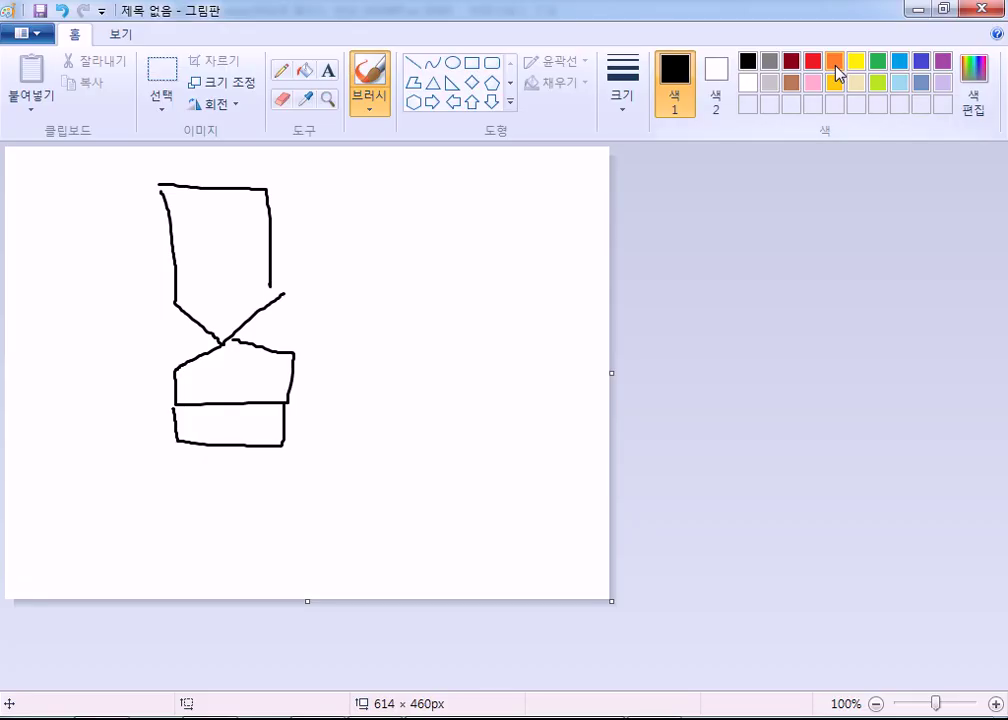
# - Set the brush colour to red, mark the lower rectangle with a check, and add red strokes on the two shapes above
pyautogui.click(834, 61)
pyautogui.click(813, 61)
pyautogui.moveTo(248, 432); pyautogui.dragTo(262, 414)
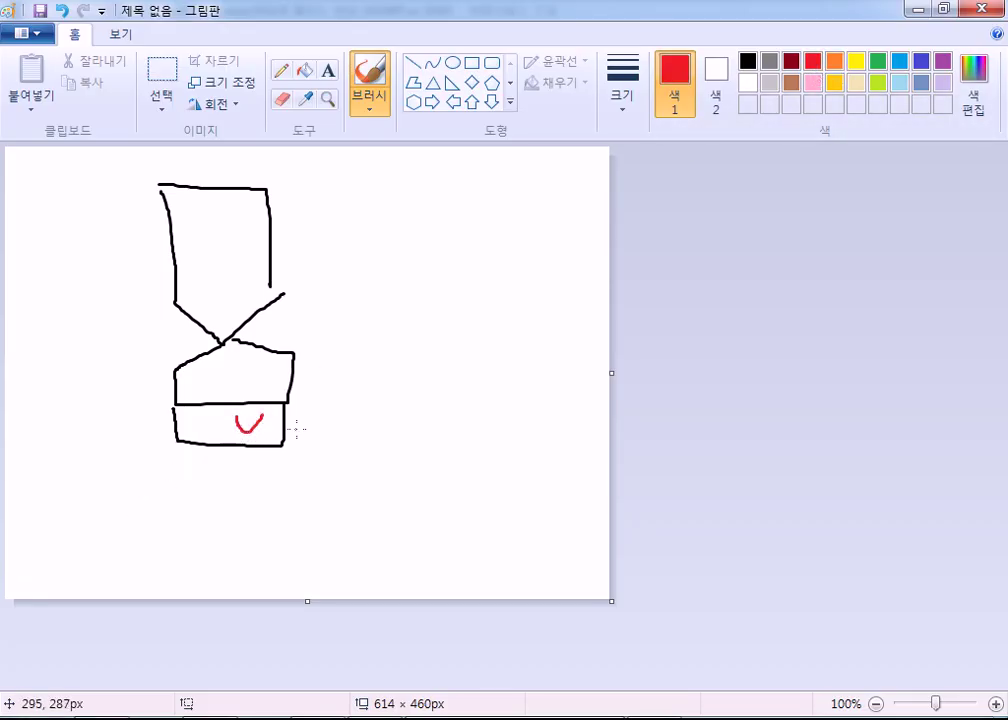
pyautogui.moveTo(228, 231); pyautogui.dragTo(228, 252)
pyautogui.moveTo(231, 385)
pyautogui.mouseDown()
pyautogui.moveTo(242, 354)
pyautogui.moveTo(226, 333)
pyautogui.moveTo(225, 491)
pyautogui.moveTo(229, 330)
pyautogui.mouseUp()
pyautogui.moveTo(223, 205); pyautogui.dragTo(255, 198)
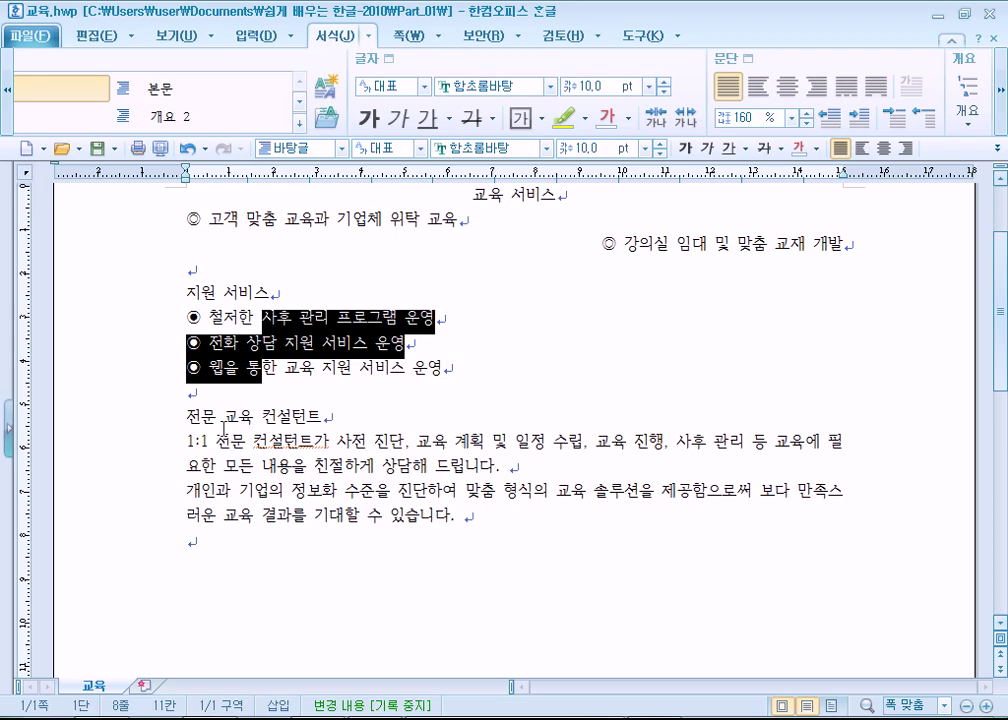
# - Return to 교육.hwp in Hangul and set the left margin of the three selected ◉ lines to about 0.7 on the ruler
pyautogui.scroll(3, 235, 531)
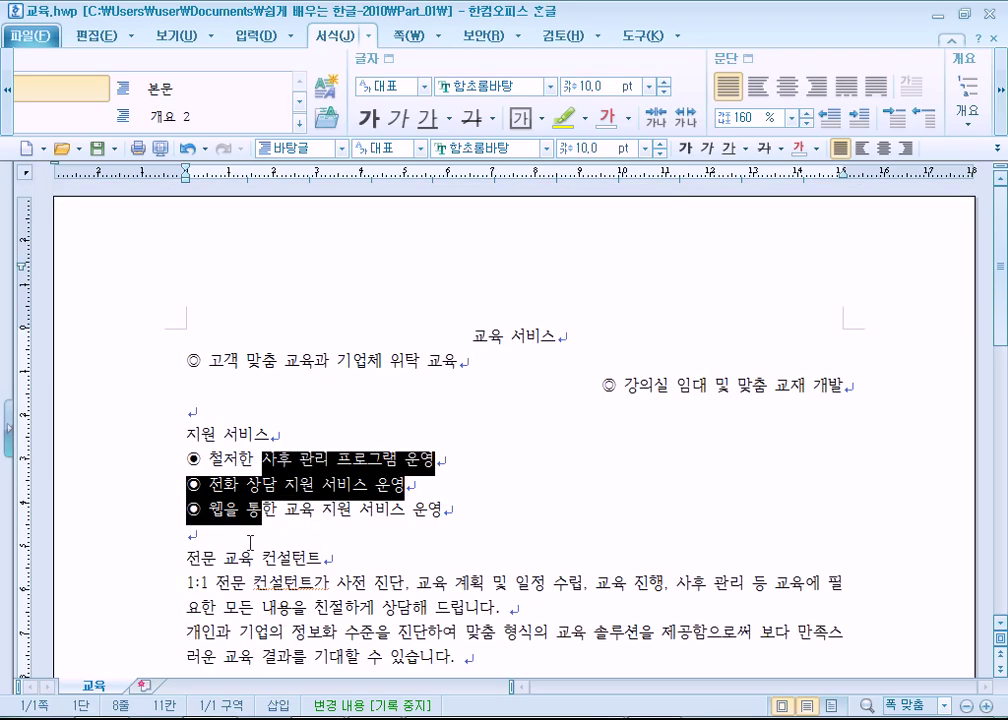
pyautogui.scroll(-4, 250, 543)
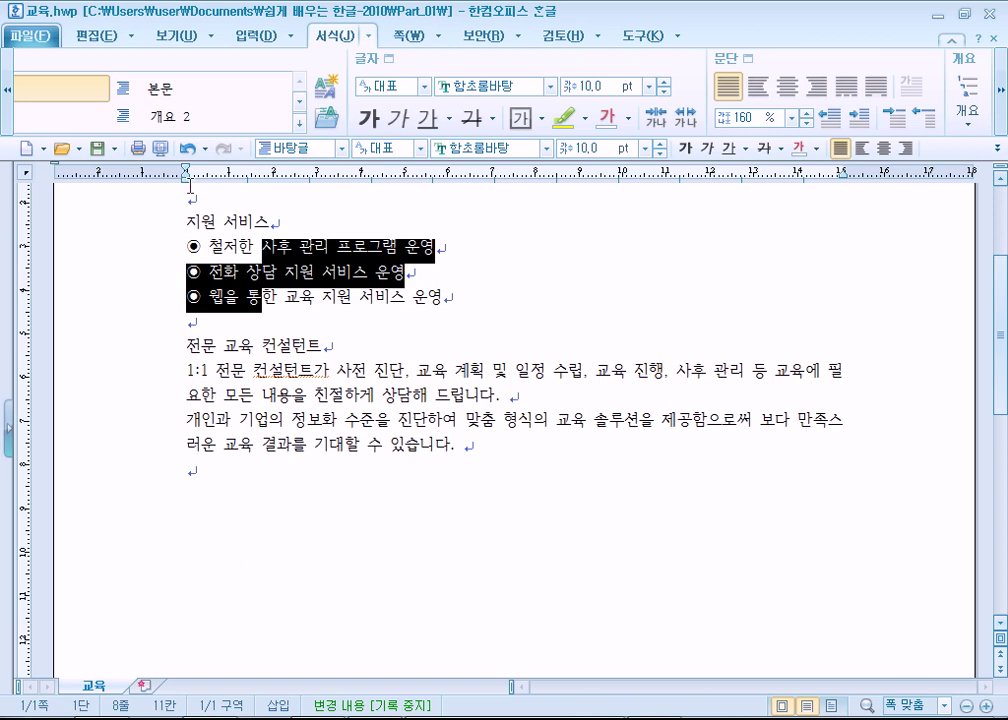
pyautogui.moveTo(185, 181)
pyautogui.mouseDown()
pyautogui.moveTo(215, 192)
pyautogui.moveTo(387, 189)
pyautogui.moveTo(216, 170)
pyautogui.moveTo(217, 153)
pyautogui.mouseUp()
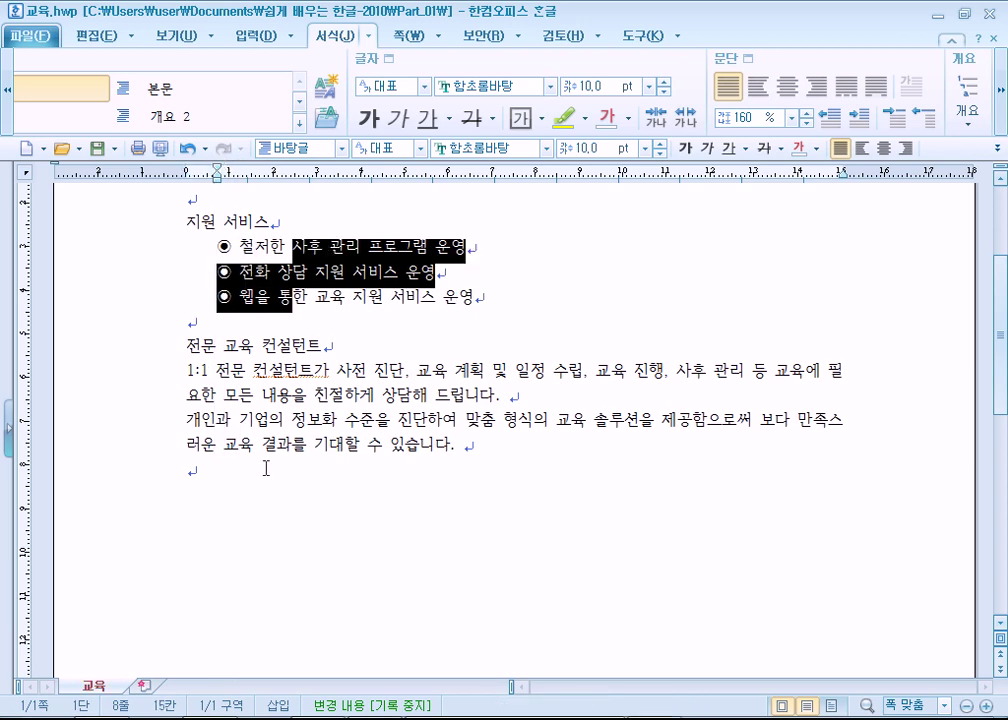
# - Try a left margin of about 1.4 on the two paragraphs under 전문 교육 컨설턴트, replacing it with a first-line indent of about 1.1
pyautogui.click(189, 369)
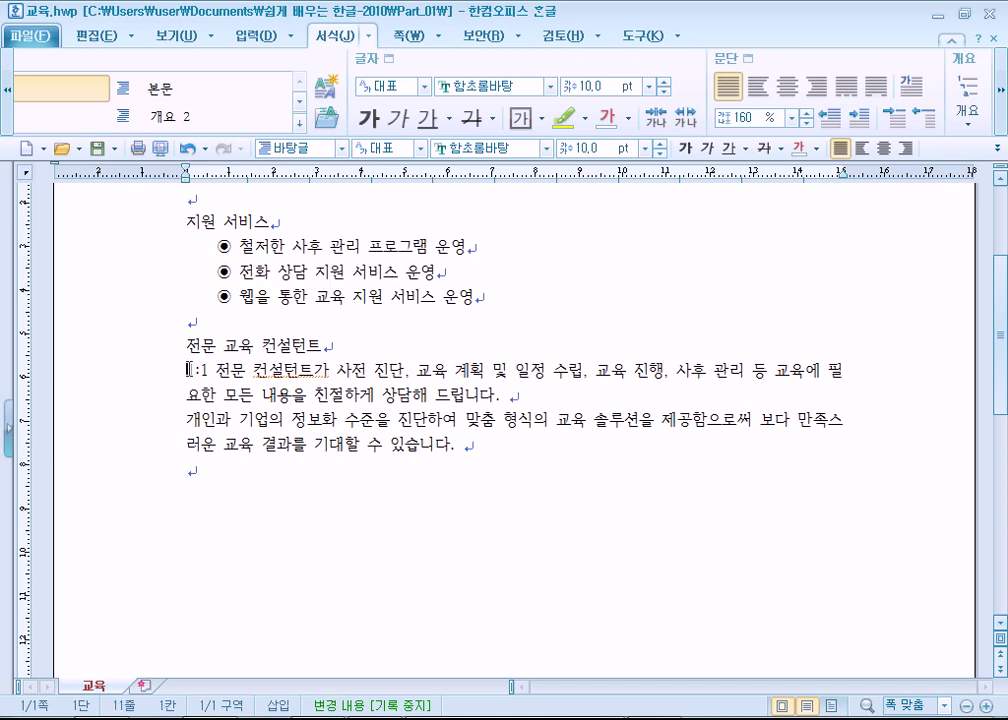
pyautogui.moveTo(253, 369); pyautogui.dragTo(254, 444)
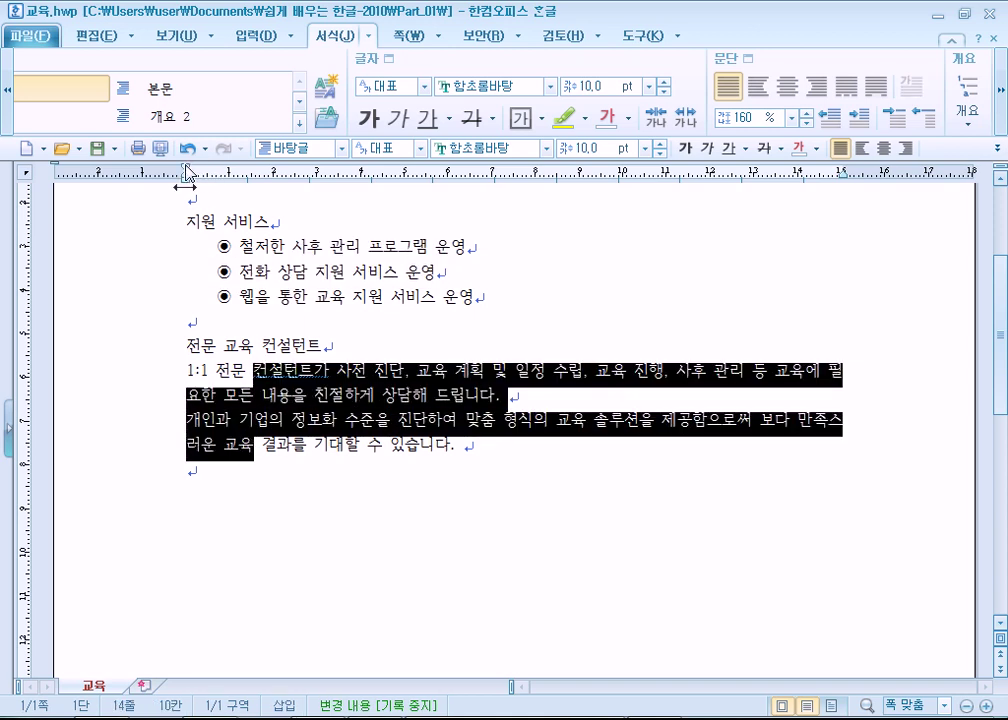
pyautogui.moveTo(187, 172)
pyautogui.mouseDown()
pyautogui.moveTo(228, 178)
pyautogui.moveTo(187, 178)
pyautogui.moveTo(227, 182)
pyautogui.moveTo(184, 188)
pyautogui.moveTo(248, 190)
pyautogui.mouseUp()
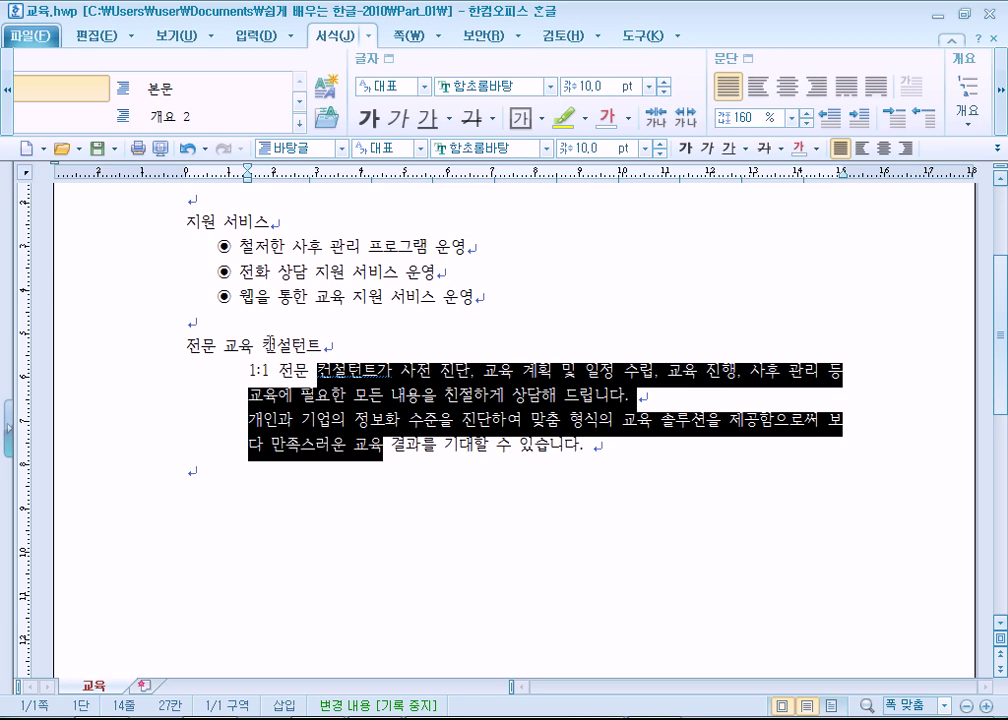
pyautogui.moveTo(247, 186)
pyautogui.mouseDown()
pyautogui.moveTo(182, 180)
pyautogui.moveTo(232, 176)
pyautogui.mouseUp()
# - Select across the two paragraphs under 전문 교육 컨설턴트 and try a first-line indent of about 0.7 on the ruler
pyautogui.moveTo(220, 240); pyautogui.dragTo(313, 310)
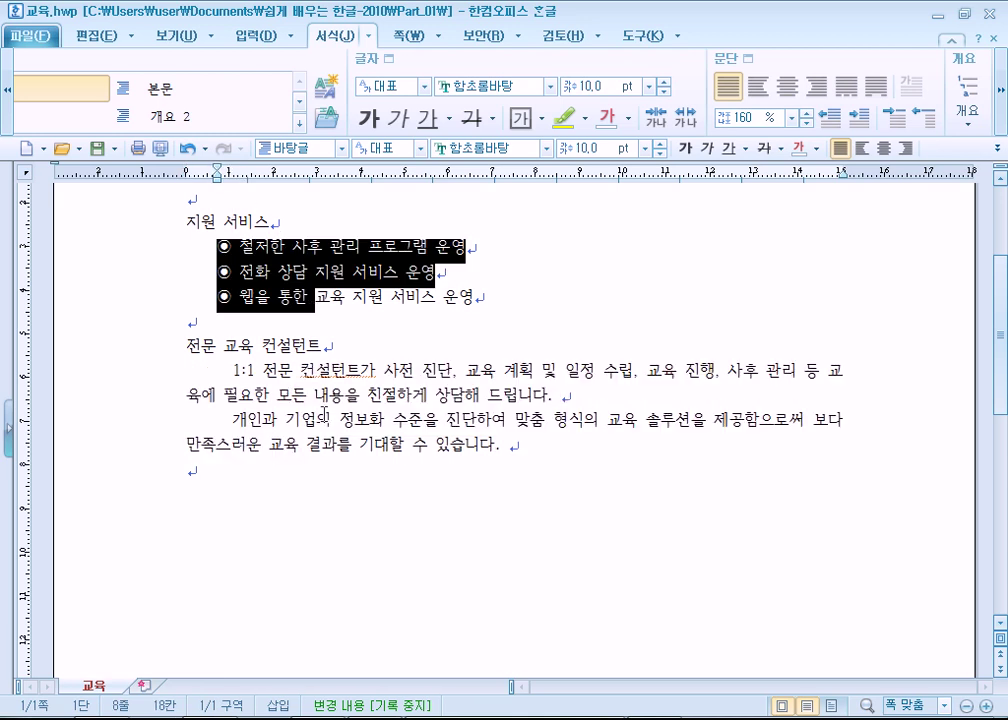
pyautogui.click(848, 367)
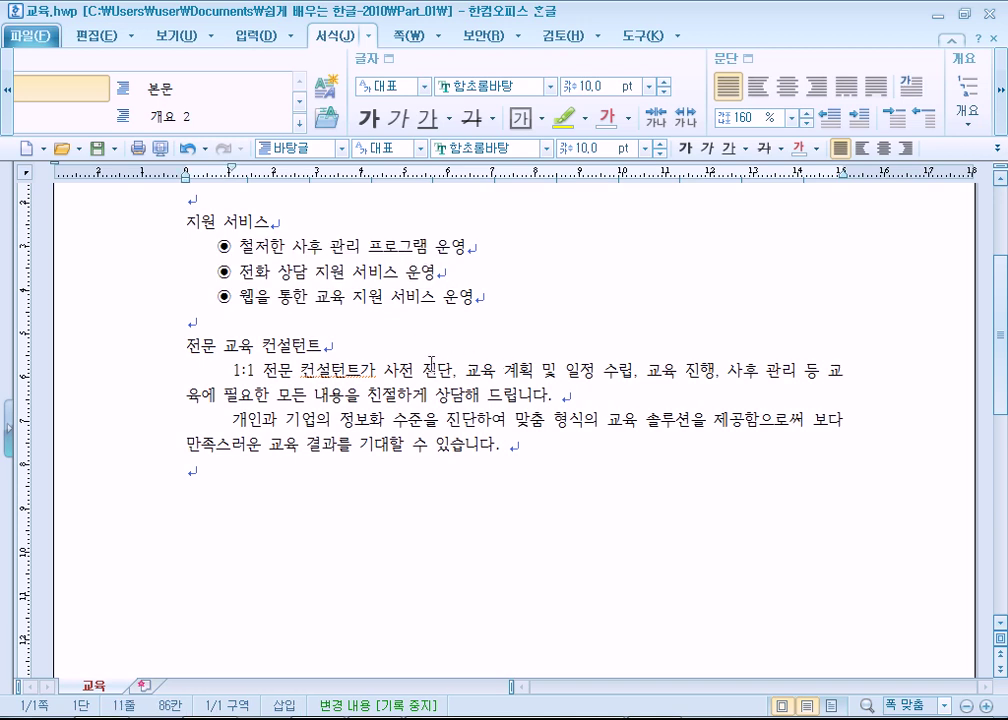
pyautogui.moveTo(437, 371); pyautogui.dragTo(434, 396)
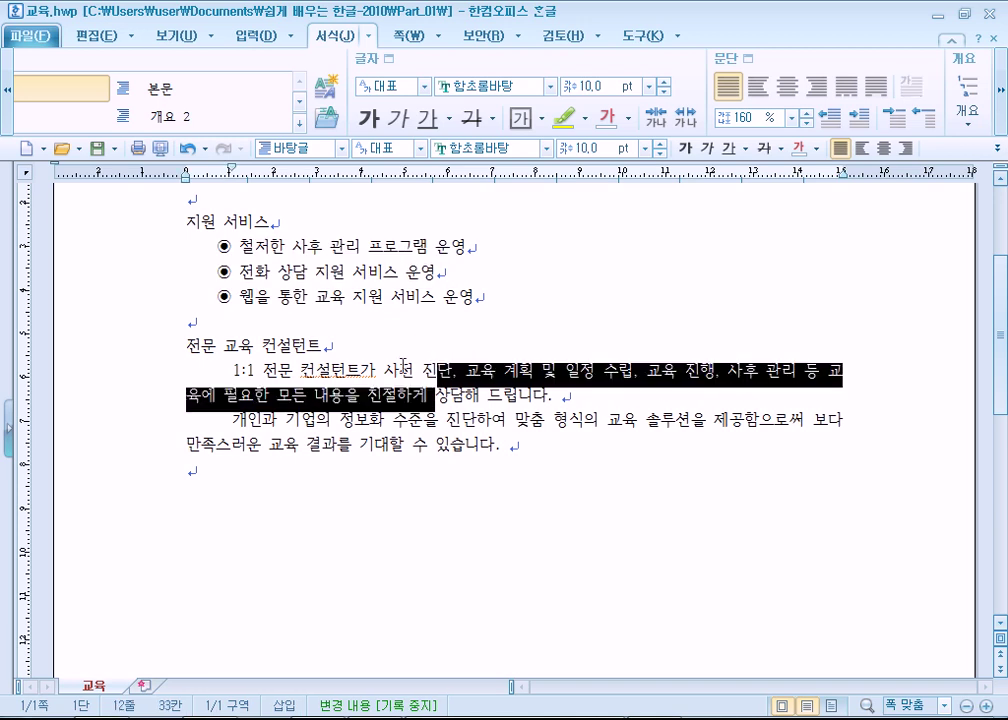
pyautogui.moveTo(295, 345); pyautogui.dragTo(268, 450)
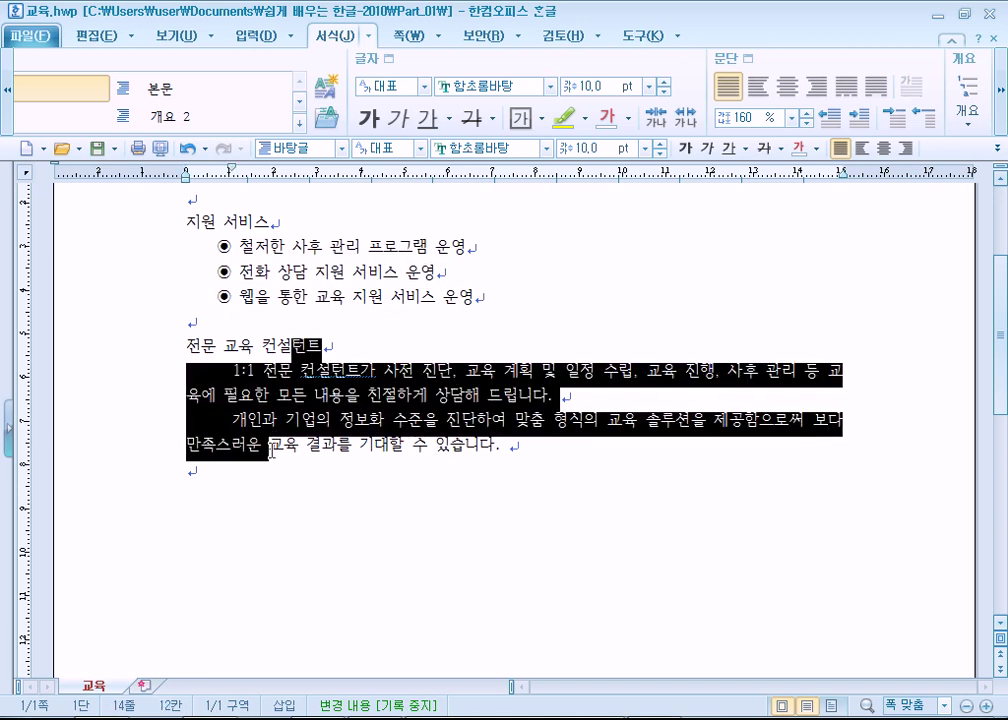
pyautogui.moveTo(316, 372); pyautogui.dragTo(284, 450)
pyautogui.moveTo(231, 174)
pyautogui.mouseDown()
pyautogui.moveTo(357, 173)
pyautogui.moveTo(218, 176)
pyautogui.mouseUp()
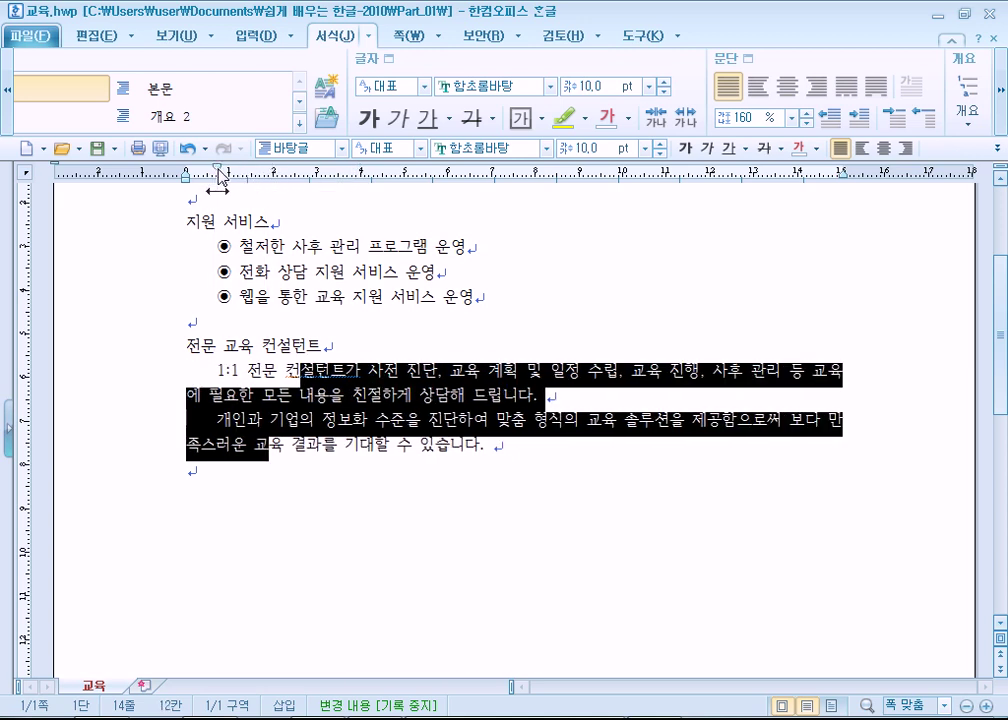
# - Try a hanging indent of about 0.5 on the two 전문 교육 컨설턴트 paragraphs, with their first lines at 0
pyautogui.click(201, 369)
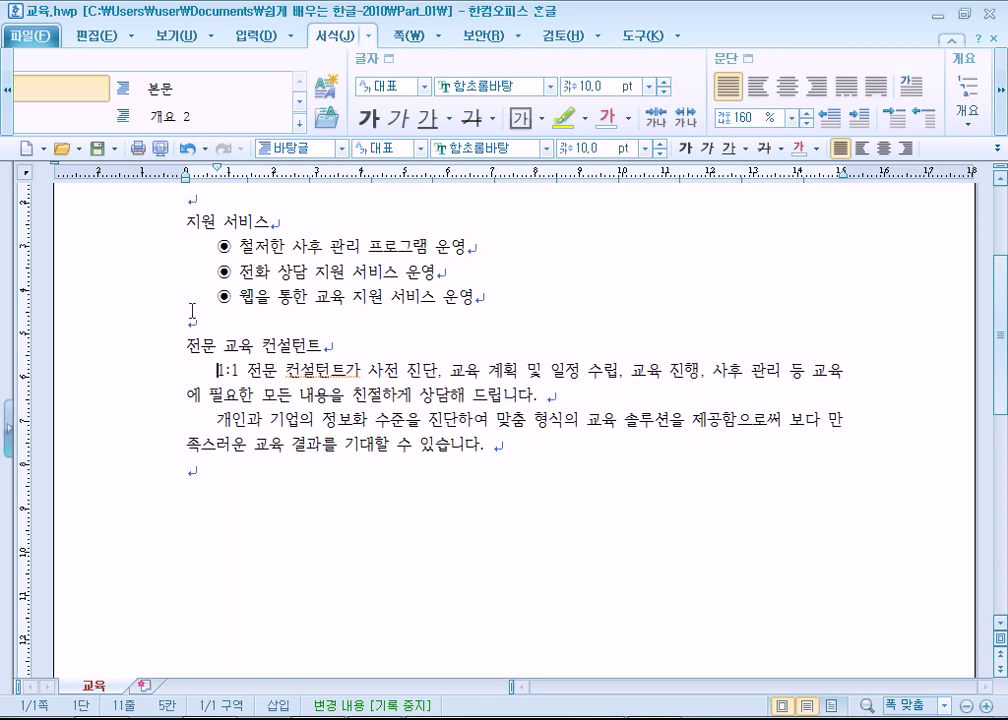
pyautogui.moveTo(262, 369); pyautogui.dragTo(254, 444)
pyautogui.moveTo(220, 178)
pyautogui.mouseDown()
pyautogui.moveTo(370, 176)
pyautogui.moveTo(185, 183)
pyautogui.moveTo(208, 180)
pyautogui.mouseUp()
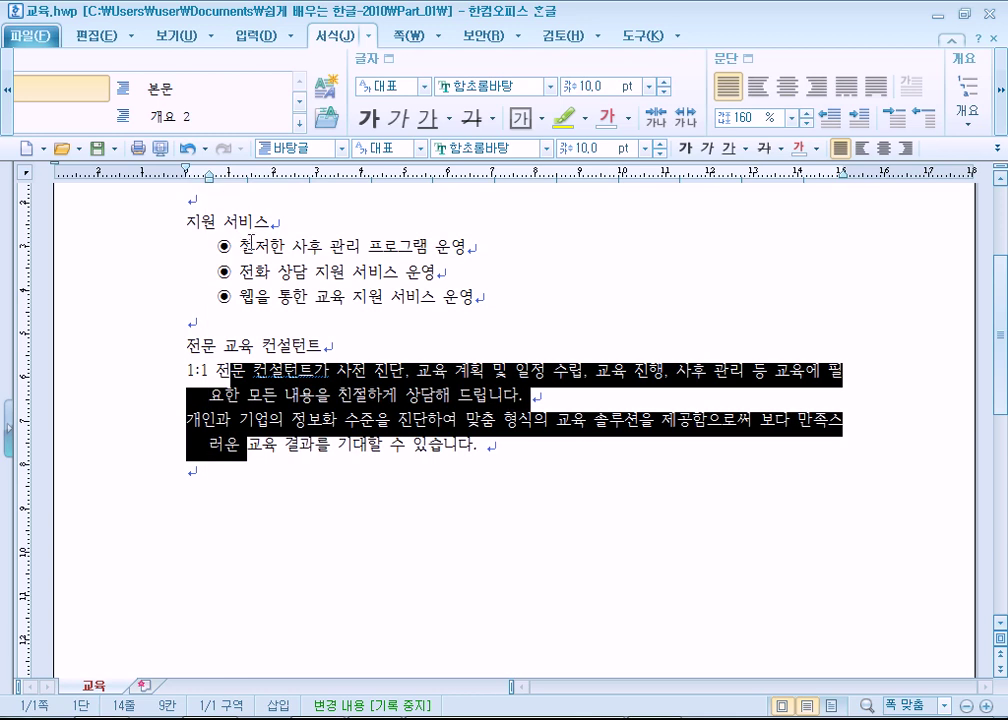
# - Try shifting both hanging-indented paragraphs so their first lines start at about 1.2, and reset their indent and left margin to 0
pyautogui.moveTo(208, 178); pyautogui.dragTo(265, 182)
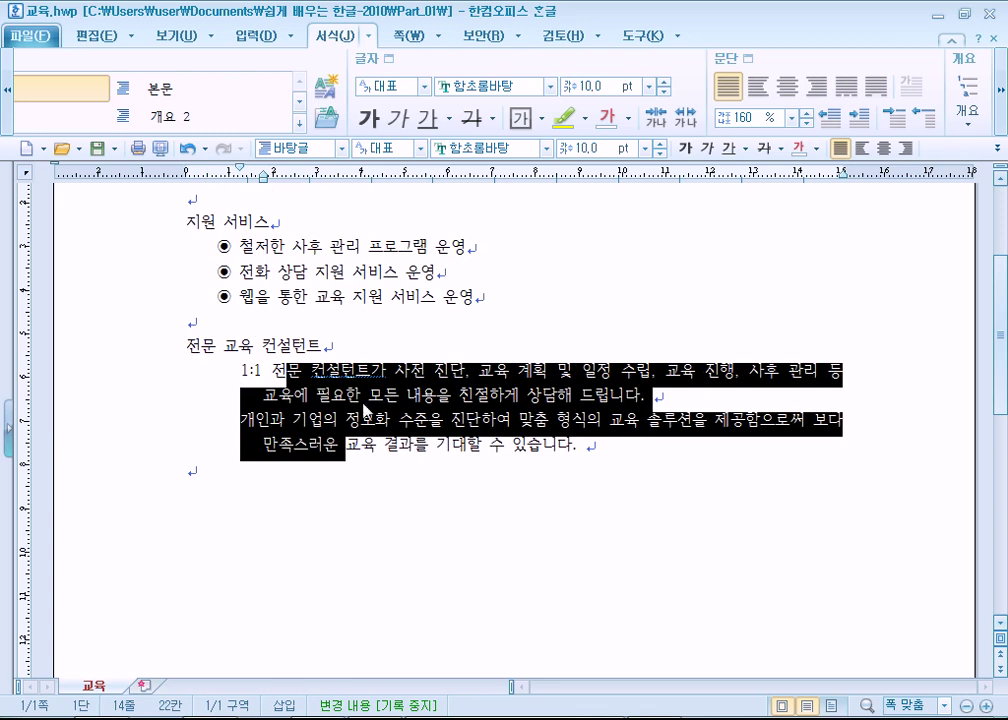
pyautogui.moveTo(262, 180); pyautogui.dragTo(184, 183)
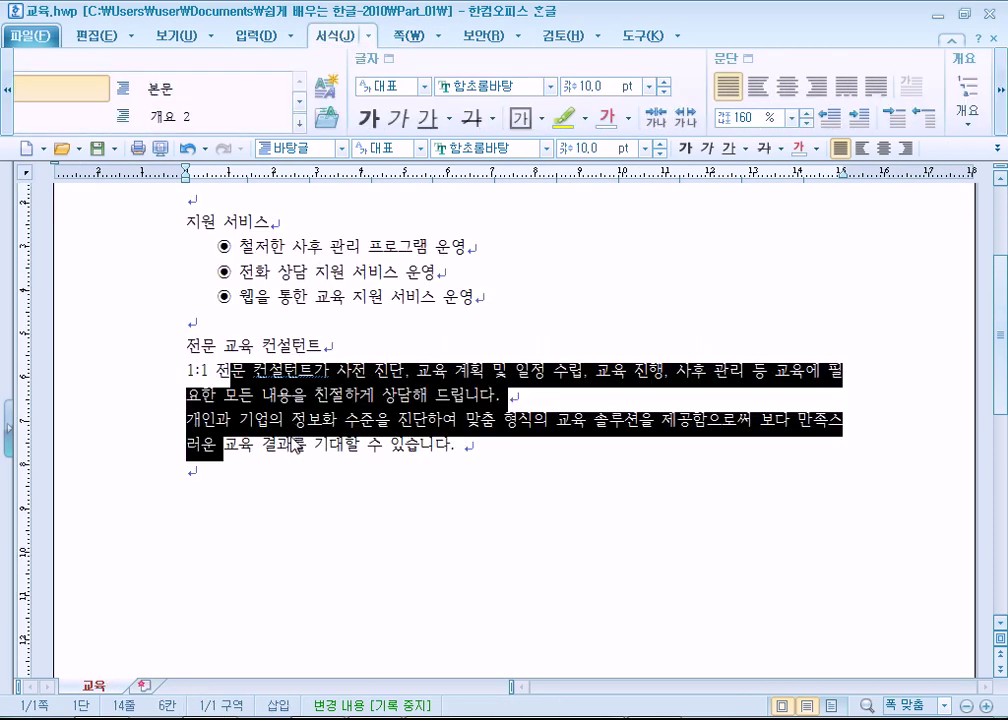
pyautogui.click(292, 421)
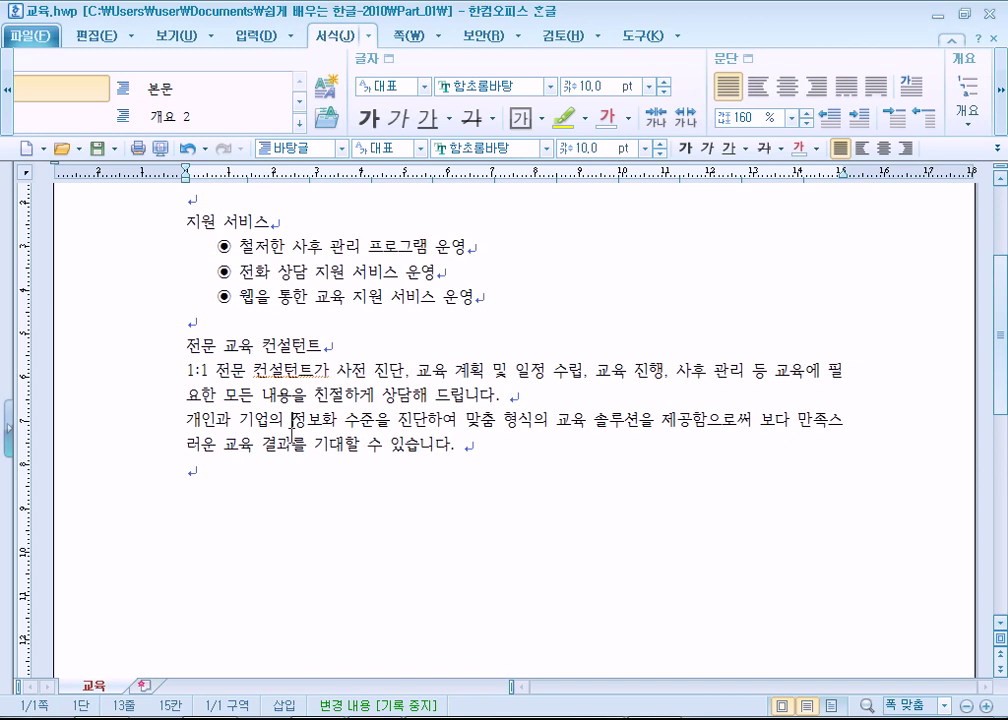
# - Add a new line below the 개인과 기업의 paragraph and enter 안녕하세요 there, slightly indented with spaces
pyautogui.press('End')
pyautogui.press('Return')
pyautogui.write('n')
pyautogui.press('BackSpace')
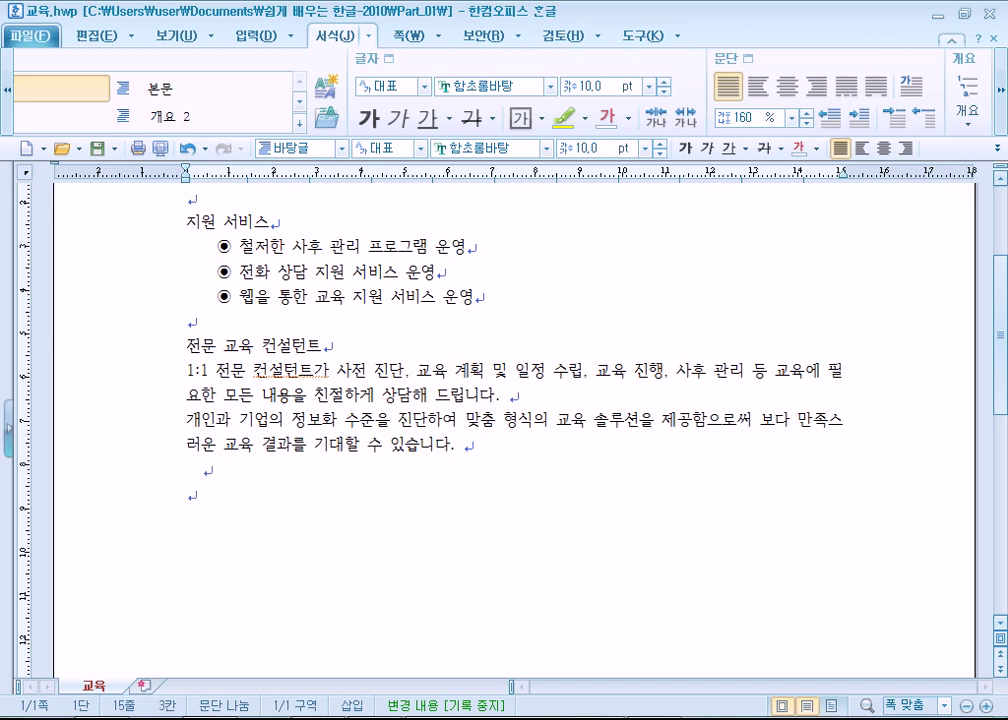
pyautogui.write('dkssud')
pyautogui.hotkey('shift', 'Home')
pyautogui.press('BackSpace')
pyautogui.write('안녕ㅎㅏ세요.')
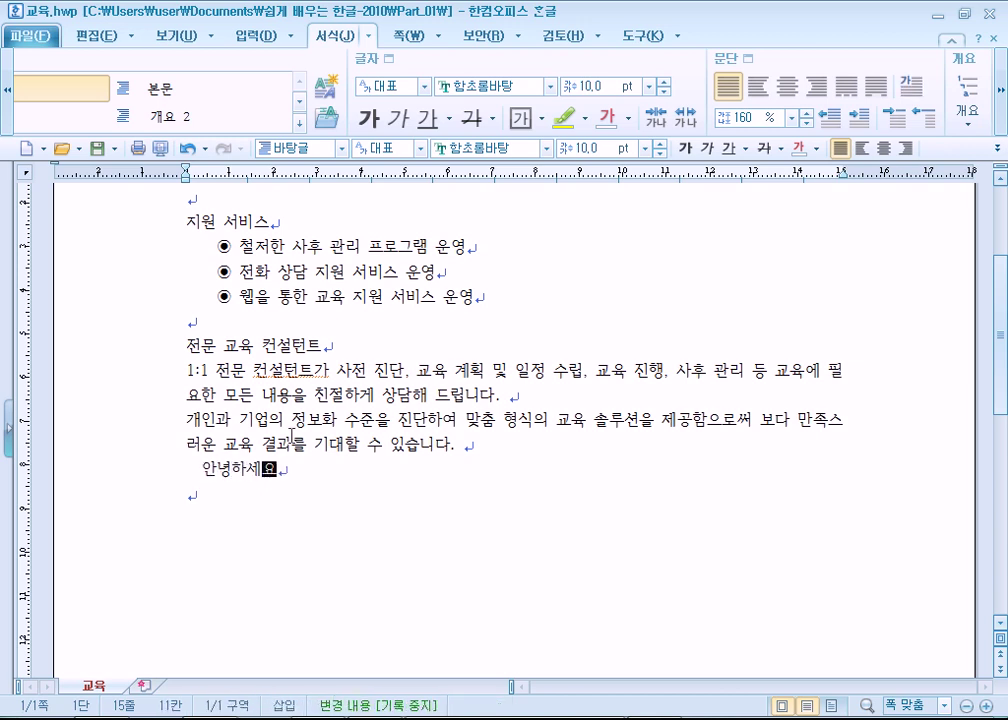
# - Copy the "안녕하세요." line and paste it repeatedly to build a multi-line paragraph below the 전문 교육 컨설턴트 text
pyautogui.press('Home')
pyautogui.hotkey('shift', 'End')
pyautogui.hotkey('ctrl', 'c')
pyautogui.press('Escape')
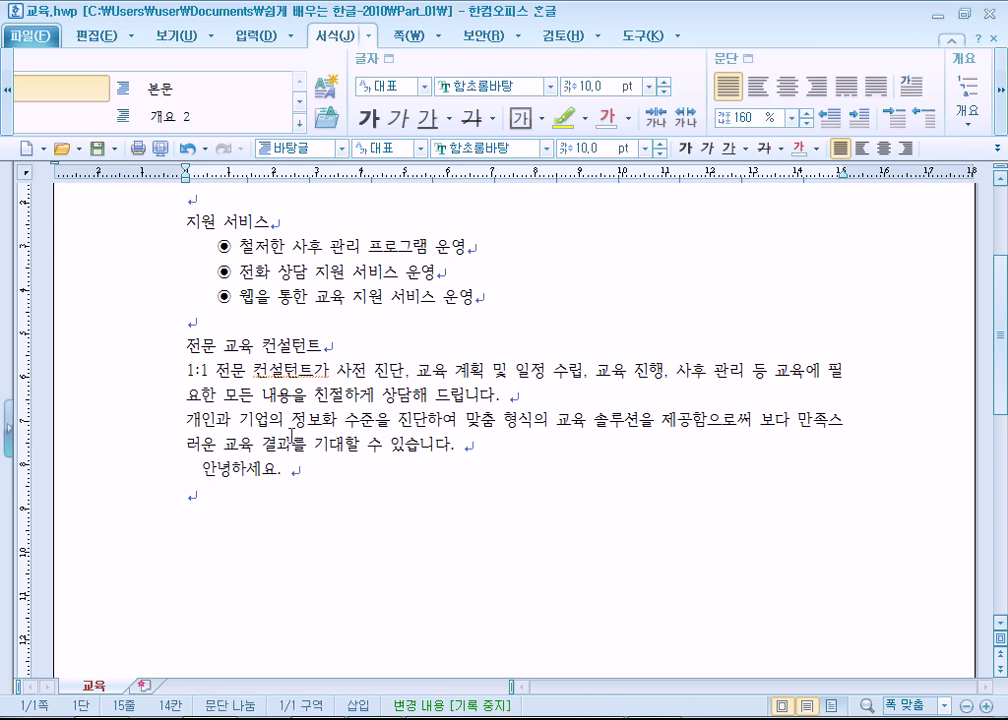
pyautogui.hotkey('ctrl', 'v')
pyautogui.hotkey('ctrl', 'v')
pyautogui.hotkey('ctrl', 'v')
pyautogui.hotkey('ctrl', 'v')
pyautogui.hotkey('ctrl', 'v')
pyautogui.hotkey('ctrl', 'v')
pyautogui.hotkey('ctrl', 'v')
pyautogui.hotkey('ctrl', 'v')
pyautogui.hotkey('ctrl', 'v')
pyautogui.hotkey('ctrl', 'v')
pyautogui.hotkey('ctrl', 'v')
pyautogui.hotkey('ctrl', 'v')
pyautogui.hotkey('ctrl', 'v')
pyautogui.hotkey('ctrl', 'v')
pyautogui.hotkey('ctrl', 'v')
pyautogui.hotkey('ctrl', 'v')
pyautogui.hotkey('ctrl', 'v')
pyautogui.hotkey('ctrl', 'v')
pyautogui.hotkey('ctrl', 'v')
pyautogui.hotkey('ctrl', 'v')
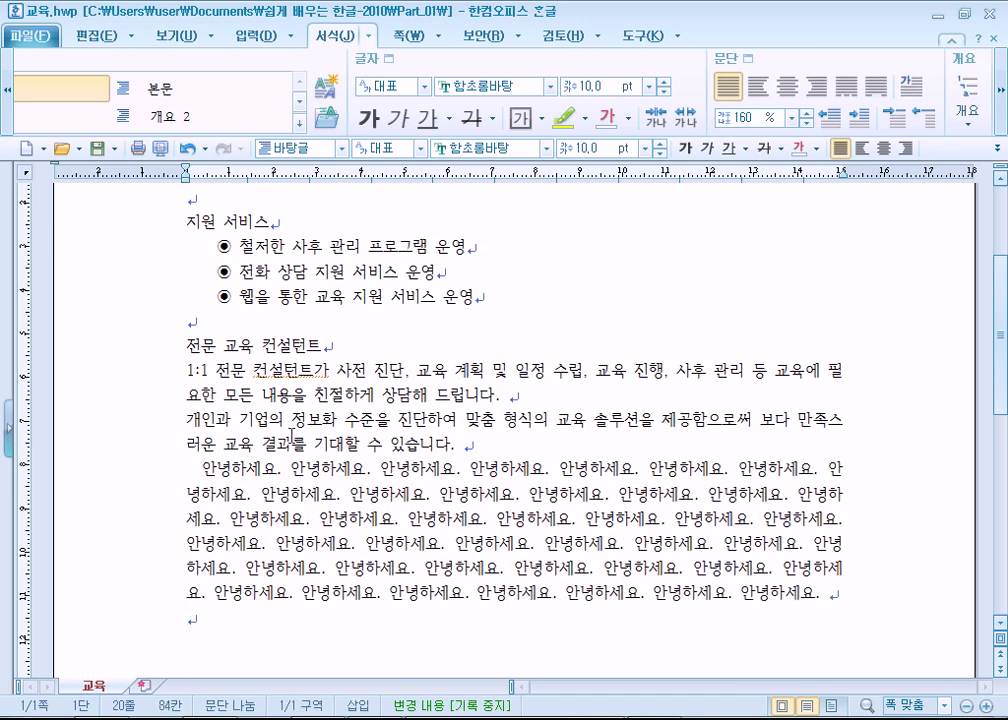
pyautogui.hotkey('ctrl', 'v')
# - Start a new paragraph and fill it with about three lines of repeated "안녕하세요." copies
pyautogui.press('Return')
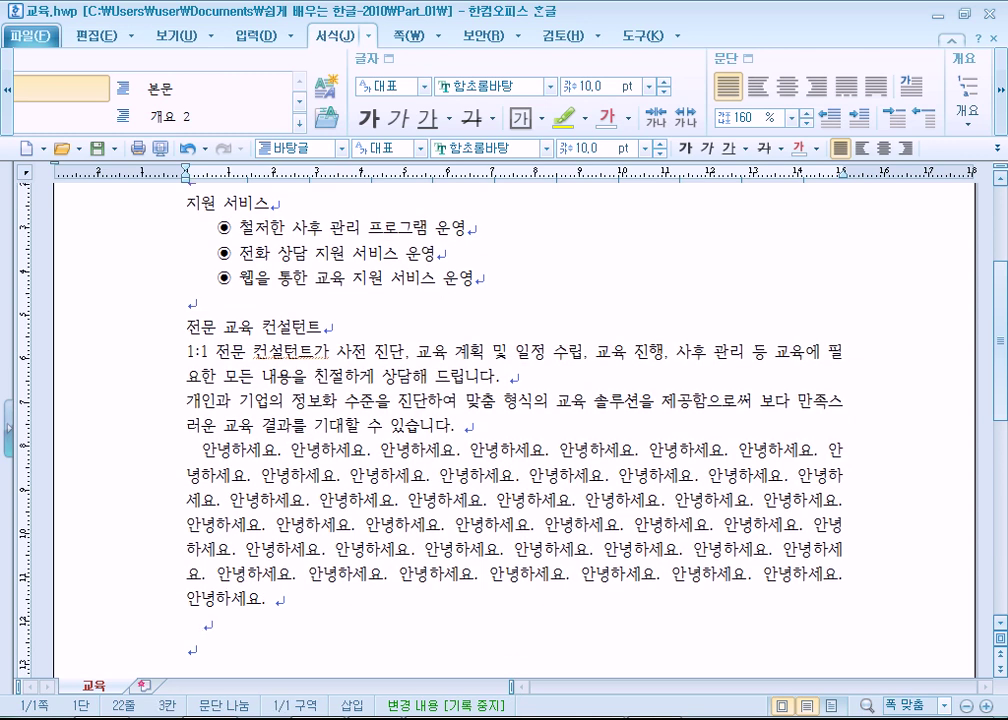
pyautogui.hotkey('ctrl', 'v')
pyautogui.hotkey('ctrl', 'v')
pyautogui.hotkey('ctrl', 'v')
pyautogui.hotkey('ctrl', 'v')
pyautogui.hotkey('ctrl', 'v')
pyautogui.hotkey('ctrl', 'v')
pyautogui.hotkey('ctrl', 'v')
pyautogui.hotkey('ctrl', 'v')
pyautogui.hotkey('ctrl', 'v')
pyautogui.hotkey('ctrl', 'v')
pyautogui.hotkey('ctrl', 'v')
pyautogui.hotkey('ctrl', 'v')
pyautogui.hotkey('ctrl', 'v')
pyautogui.hotkey('ctrl', 'v')
pyautogui.hotkey('ctrl', 'v')
pyautogui.hotkey('ctrl', 'v')
pyautogui.hotkey('ctrl', 'v')
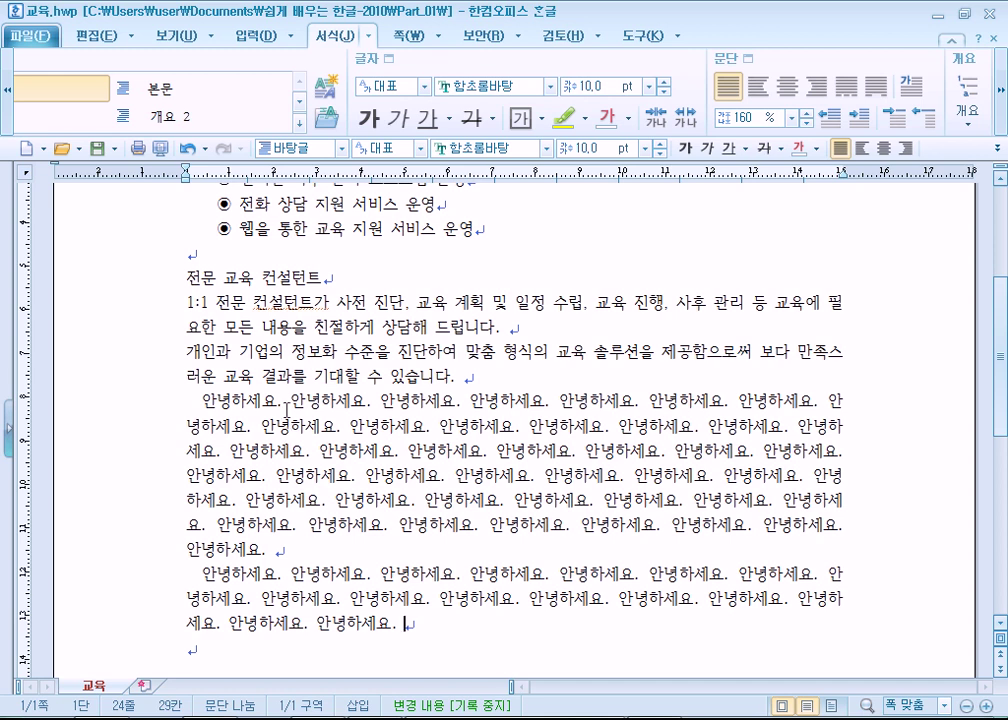
# - Delete the leading spaces of both 안녕하세요 paragraphs and give all paragraphs under 전문 교육 컨설턴트 a first-line indent of about 0.4 cm
pyautogui.moveTo(178, 404); pyautogui.dragTo(200, 402)
pyautogui.press('Delete')
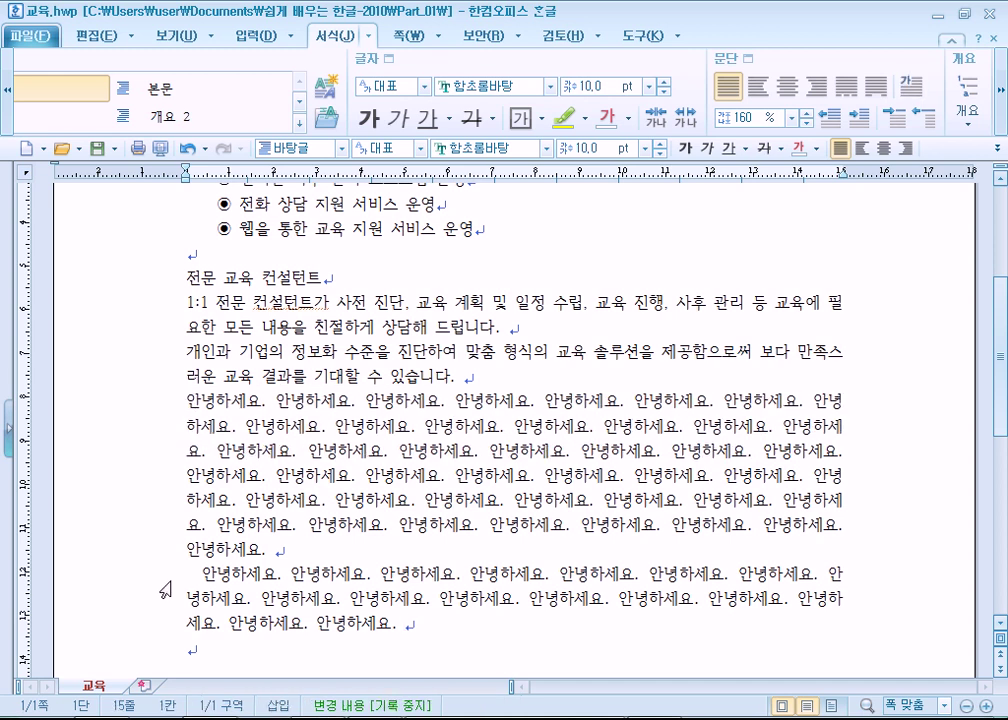
pyautogui.moveTo(188, 574); pyautogui.dragTo(204, 574)
pyautogui.press('Delete')
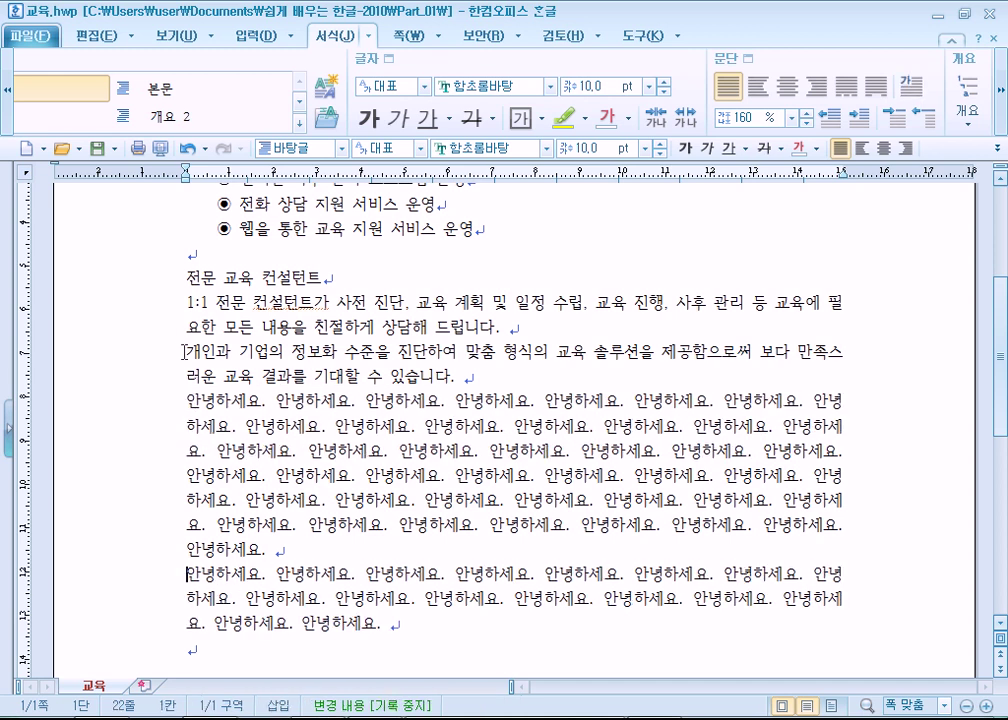
pyautogui.moveTo(183, 303); pyautogui.dragTo(360, 650)
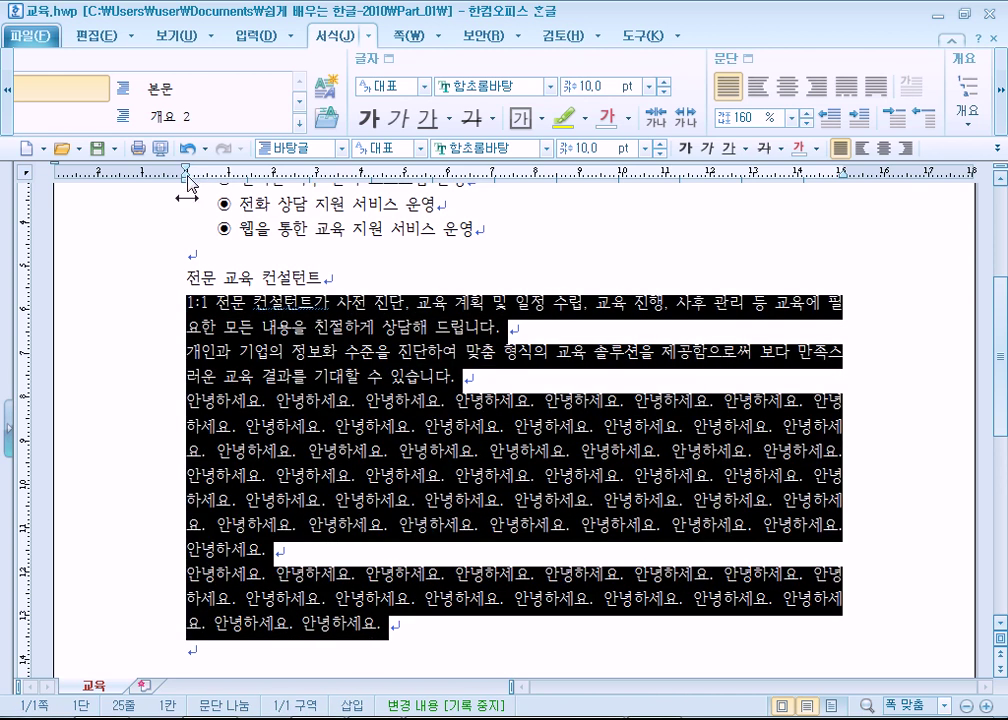
pyautogui.moveTo(185, 168); pyautogui.dragTo(202, 172)
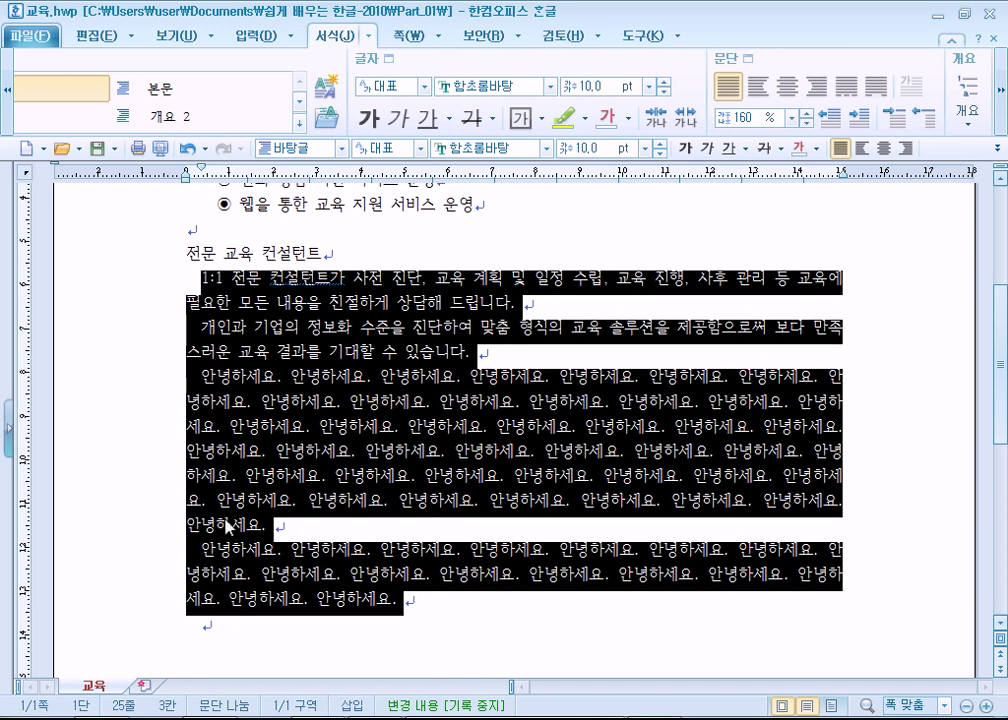
# - Add three short sample lines below the last paragraph: "ㄴ라ㅓ니알ㄴㅇㄹ", "sdfsdfsdfsdfsdf" and "sdfsdfsdf", followed by a new line
pyautogui.click(440, 618)
pyautogui.press('Return')
pyautogui.click(533, 637)
pyautogui.write('ㄴ라ㅓ니알ㄴㅇㄹ')
pyautogui.press('Return')
pyautogui.write('ㄴㅇㄹ sdfsdfsdfsdfsdf')
pyautogui.press('Return')
pyautogui.write('sdfsdf')
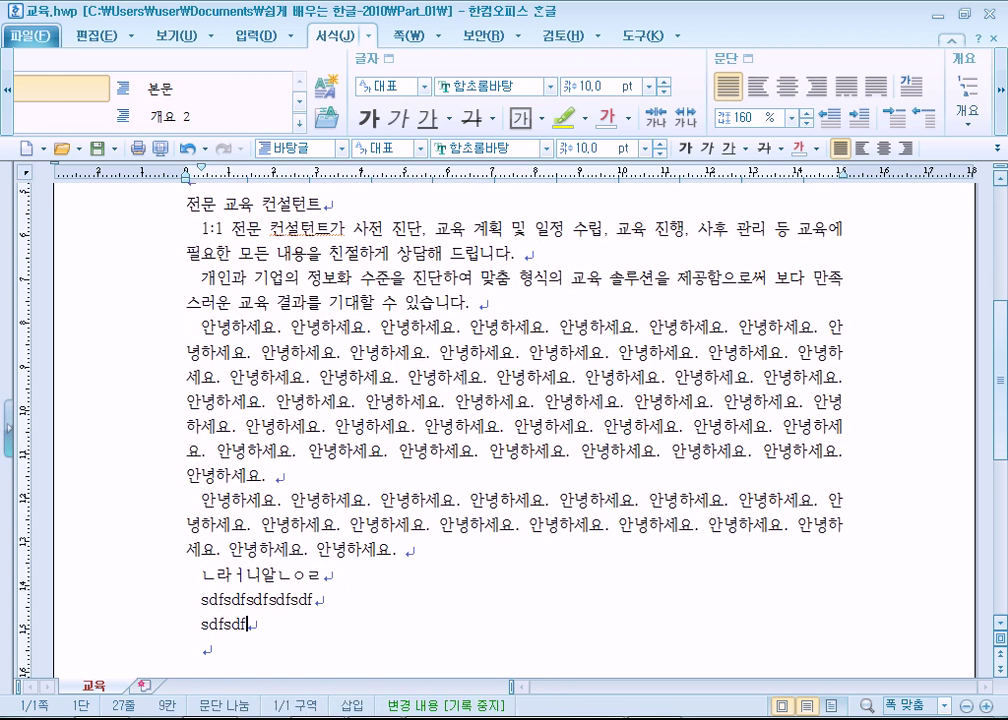
pyautogui.write('sdf')
pyautogui.press('Return')
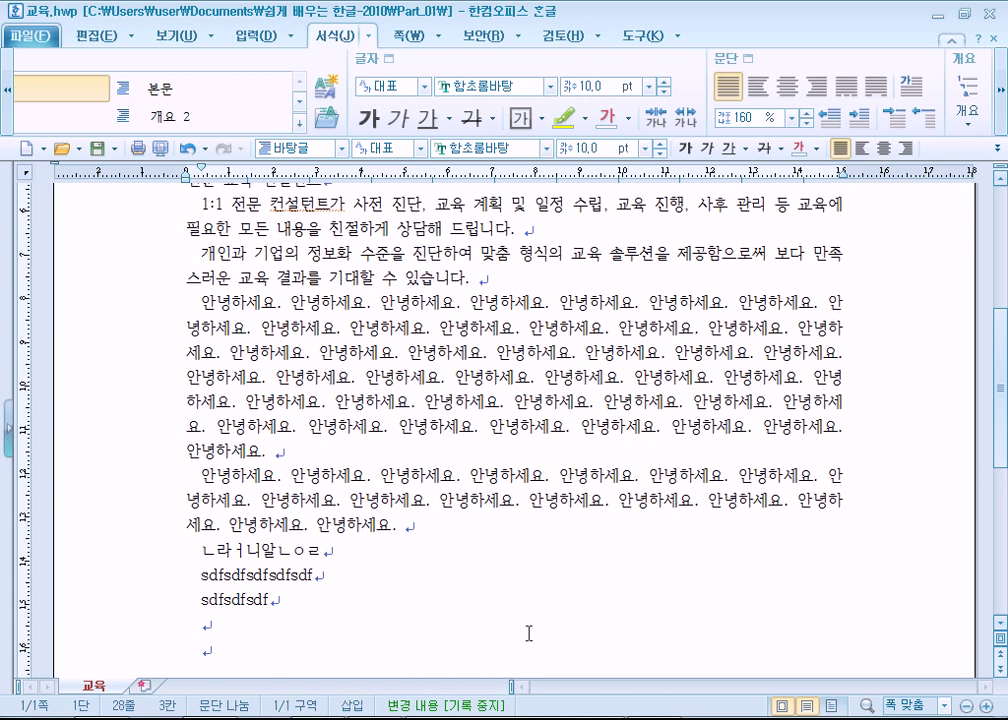
pyautogui.click(189, 547)
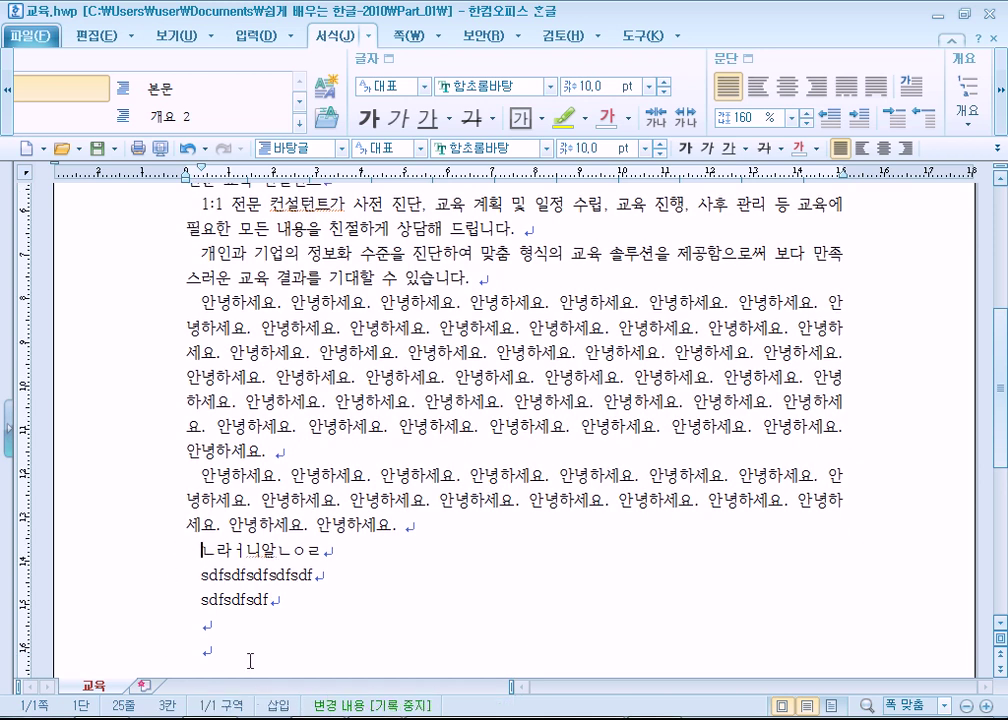
pyautogui.click(209, 625)
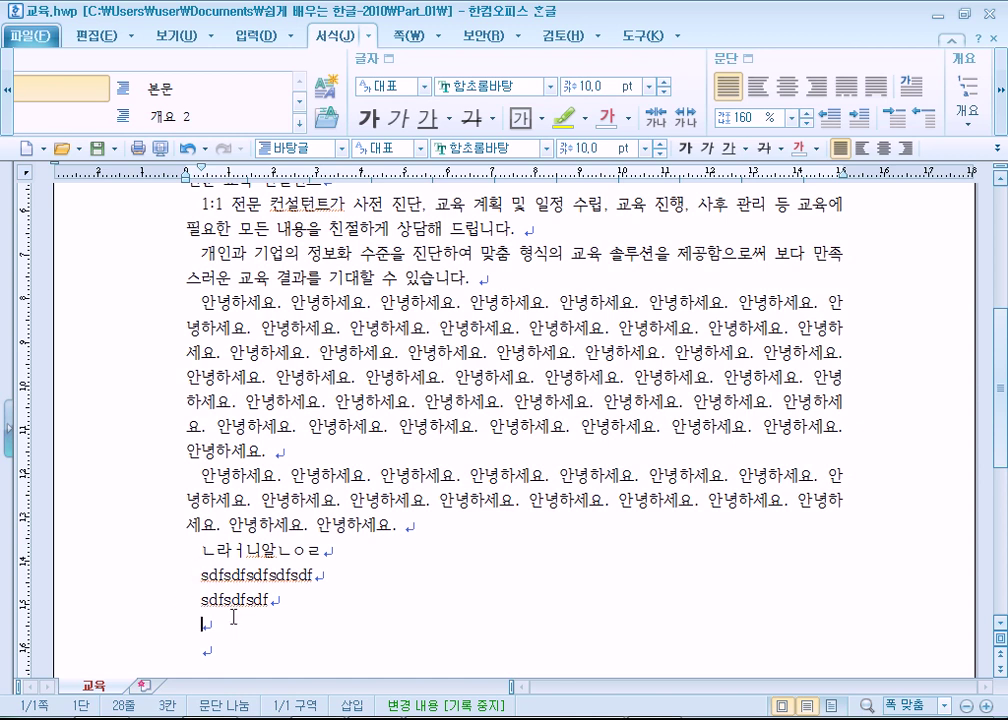
pyautogui.click(190, 234)
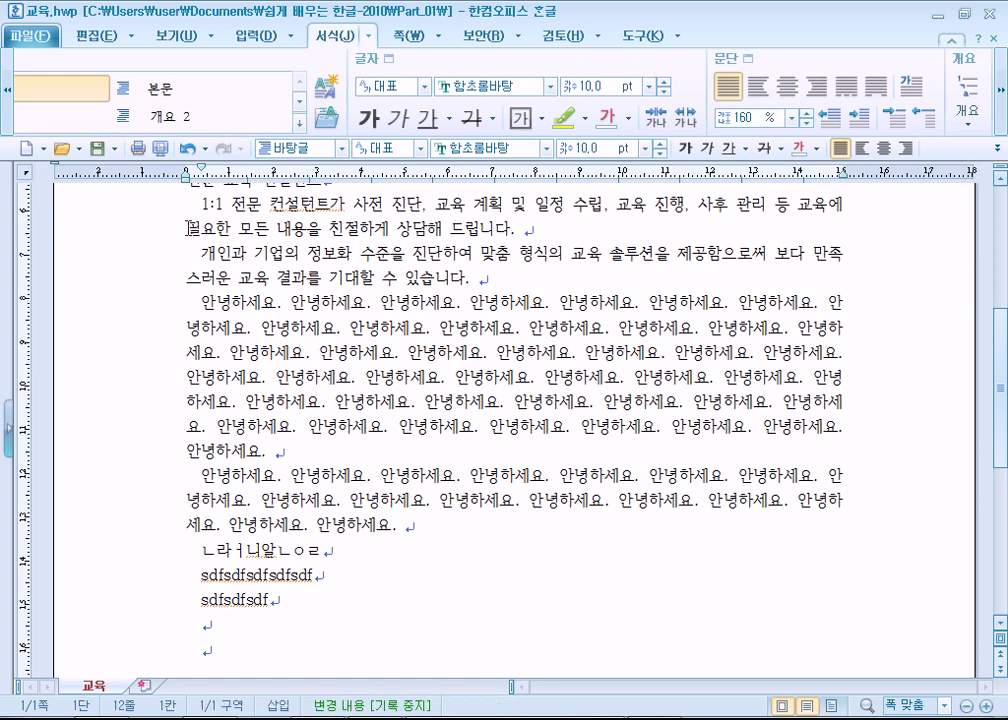
# - Remove the first-line indent from the paragraphs between "1:1 전문" and the end of the first 안녕하세요 paragraph
pyautogui.scroll(3, 194, 483)
pyautogui.moveTo(181, 352); pyautogui.dragTo(435, 604)
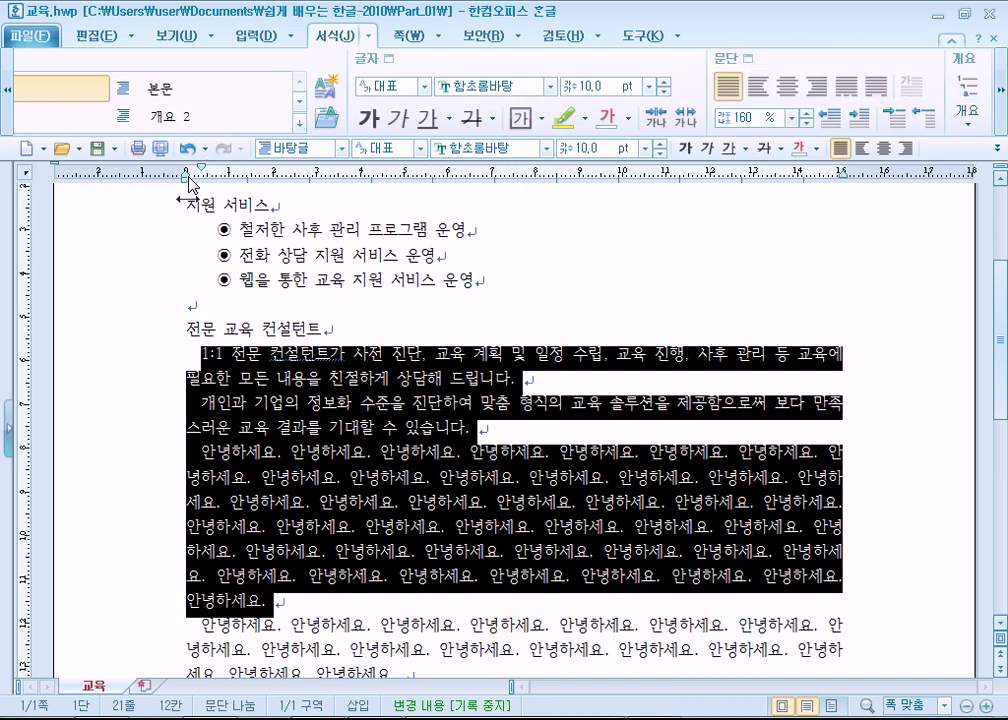
pyautogui.moveTo(199, 169); pyautogui.dragTo(186, 172)
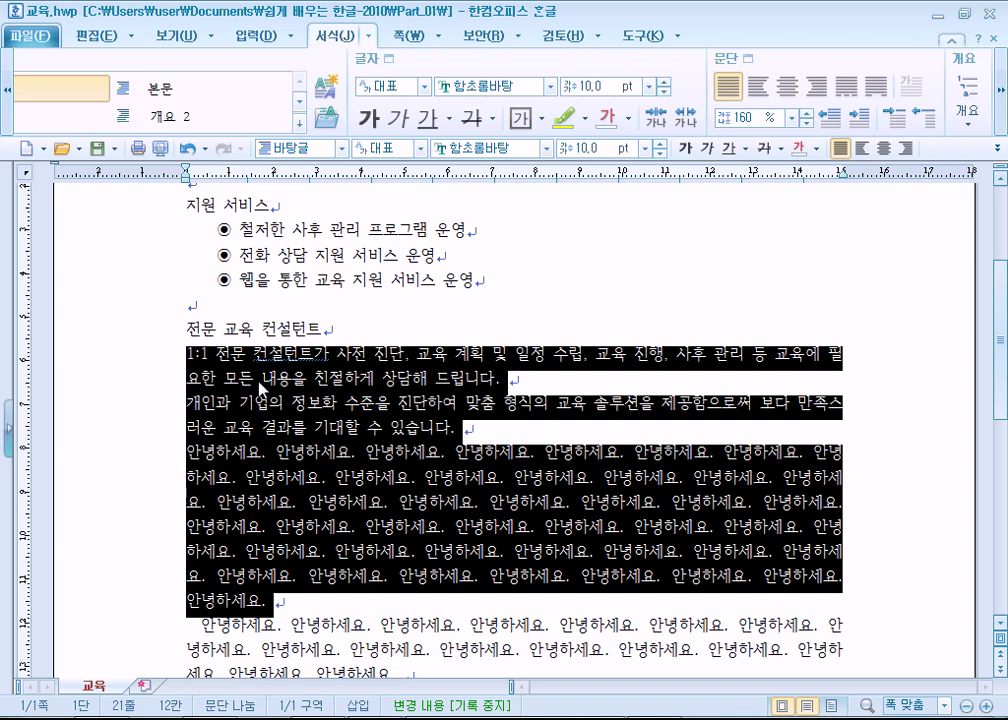
# - Apply a 10 pt first-line indent (들여쓰기) to the selected paragraphs in the paragraph shape settings and review the setting
pyautogui.click(723, 66)
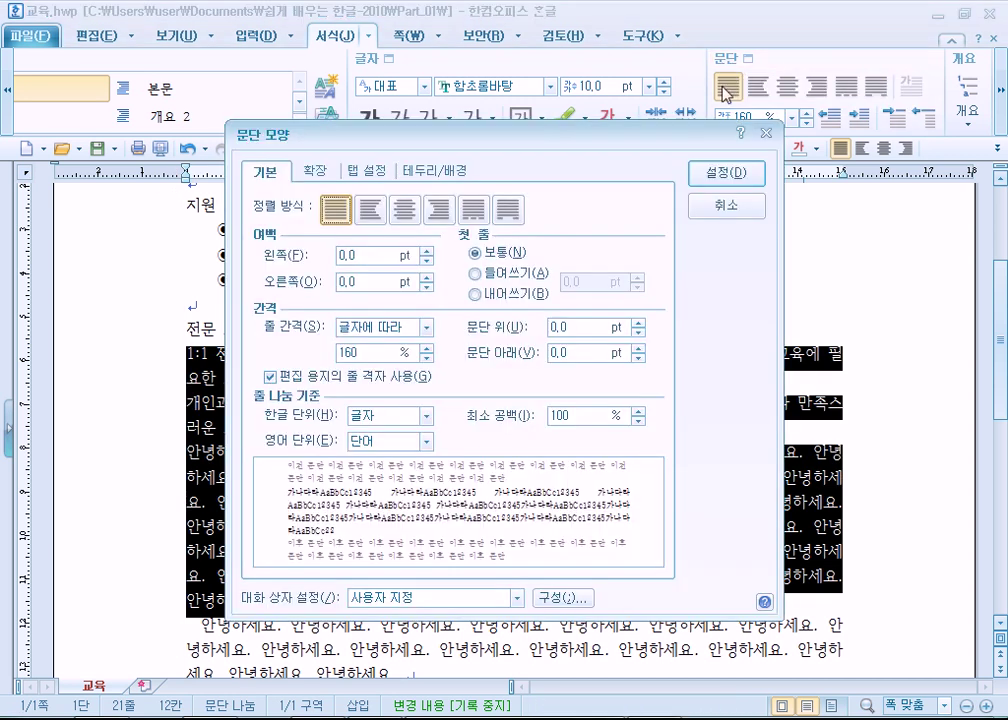
pyautogui.click(503, 276)
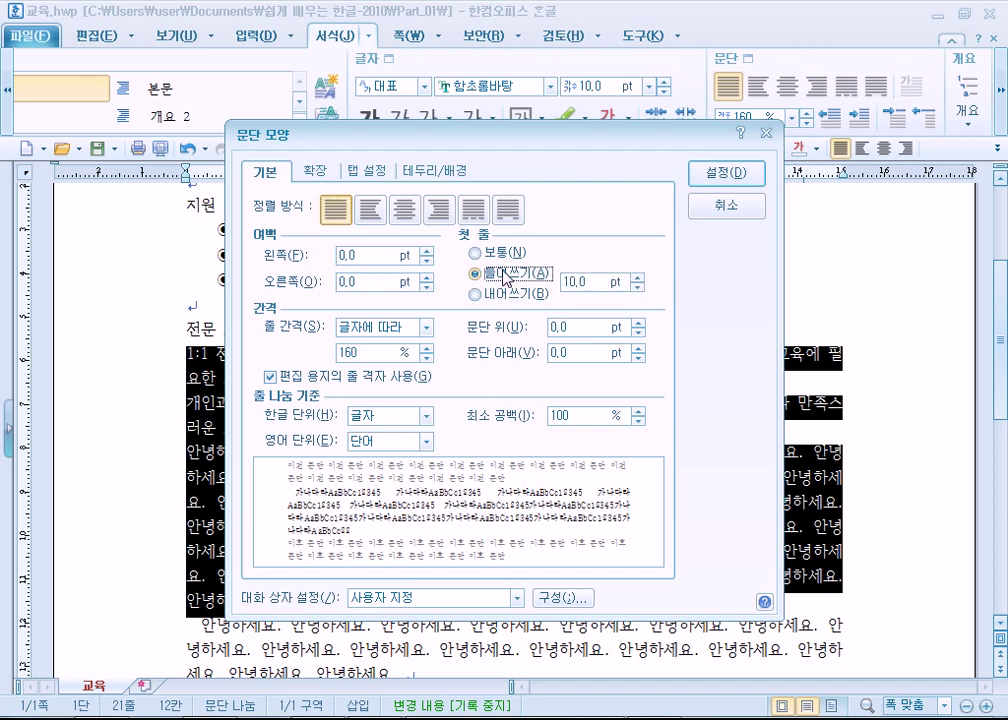
pyautogui.click(727, 178)
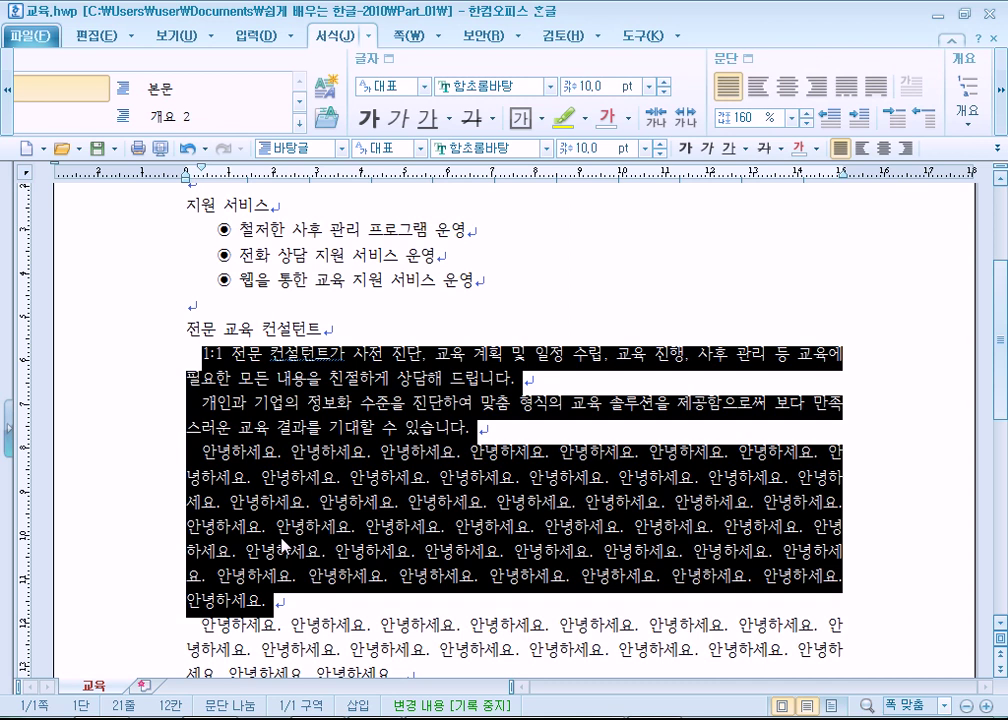
pyautogui.click(745, 58)
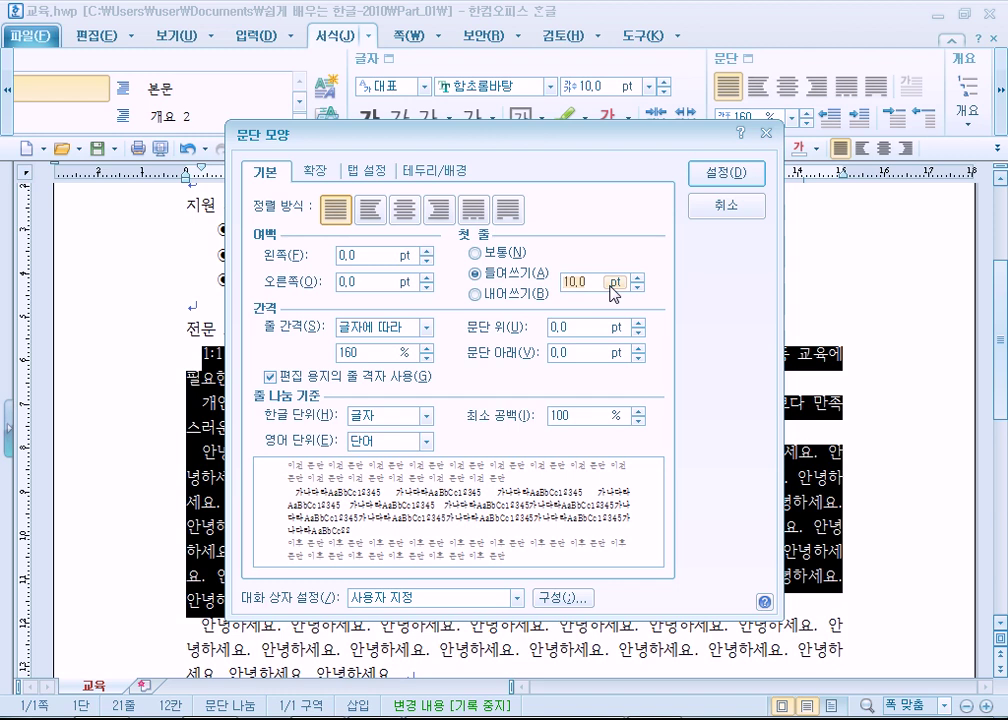
pyautogui.press('Return')
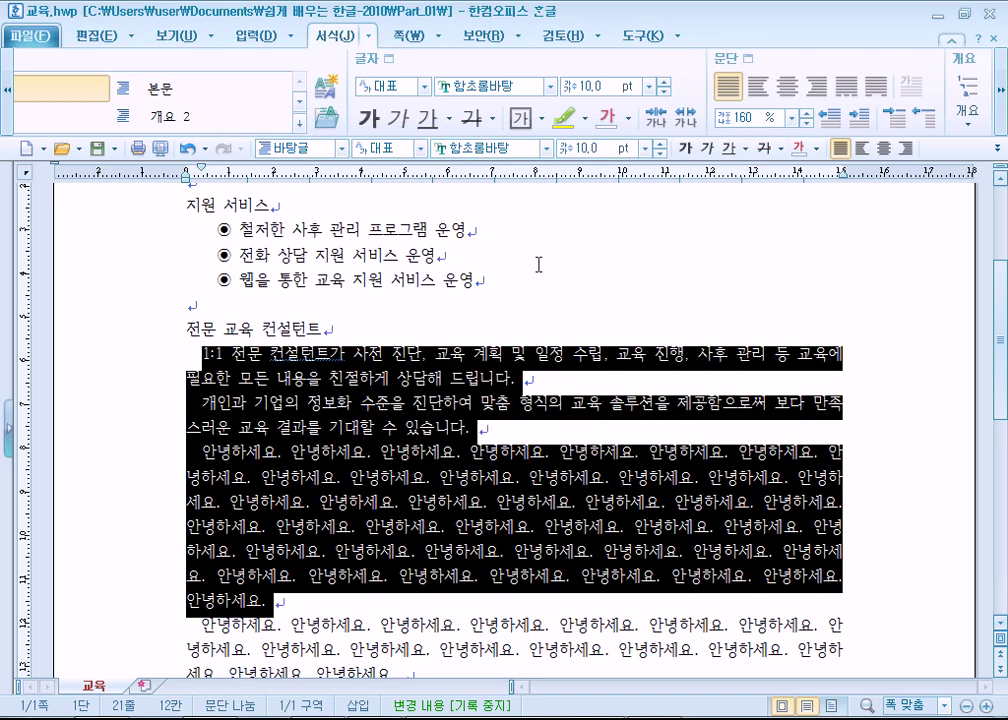
# - Increase the font size of the selected paragraphs to 20 pt
pyautogui.click(663, 82)
pyautogui.click(663, 82)
pyautogui.click(663, 82)
pyautogui.click(663, 82)
pyautogui.click(663, 82)
pyautogui.click(663, 82)
pyautogui.click(663, 82)
pyautogui.click(663, 82)
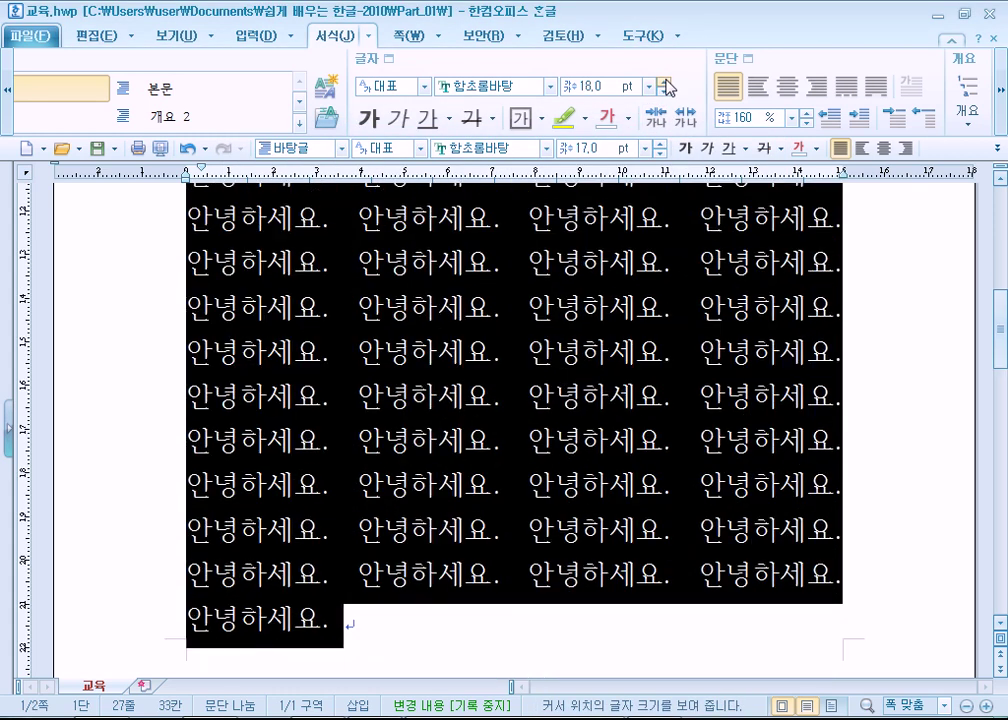
pyautogui.click(663, 82)
pyautogui.click(663, 82)
pyautogui.scroll(10, 270, 404)
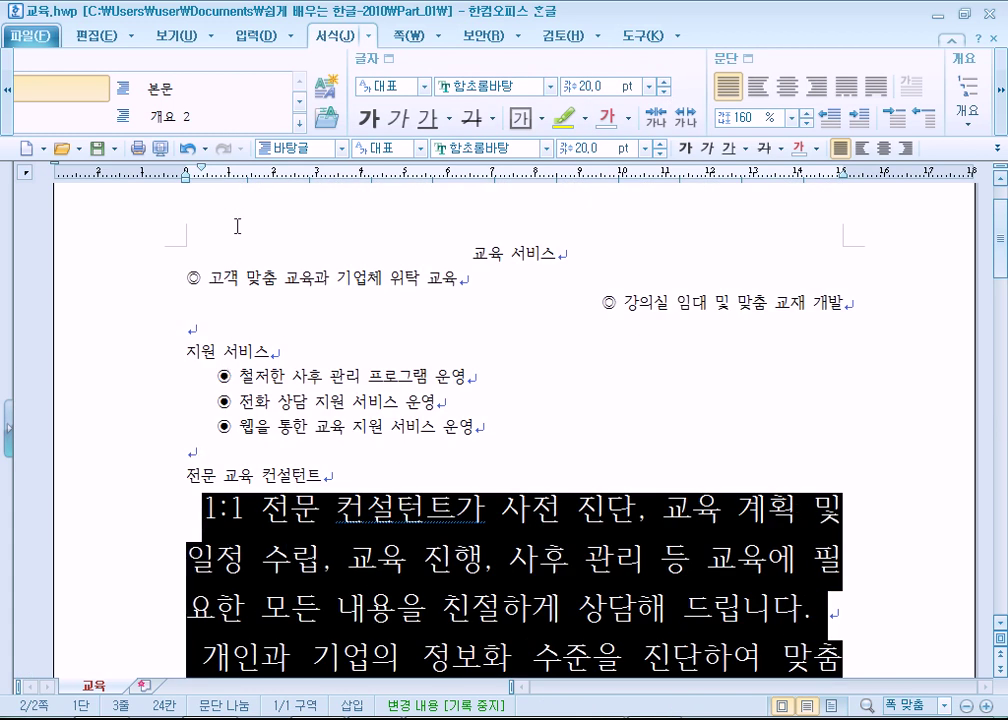
# - Reset the first-line indent of the enlarged paragraphs, set it to 20 pt, and inspect the indented paragraph starts
pyautogui.moveTo(200, 167); pyautogui.dragTo(187, 168)
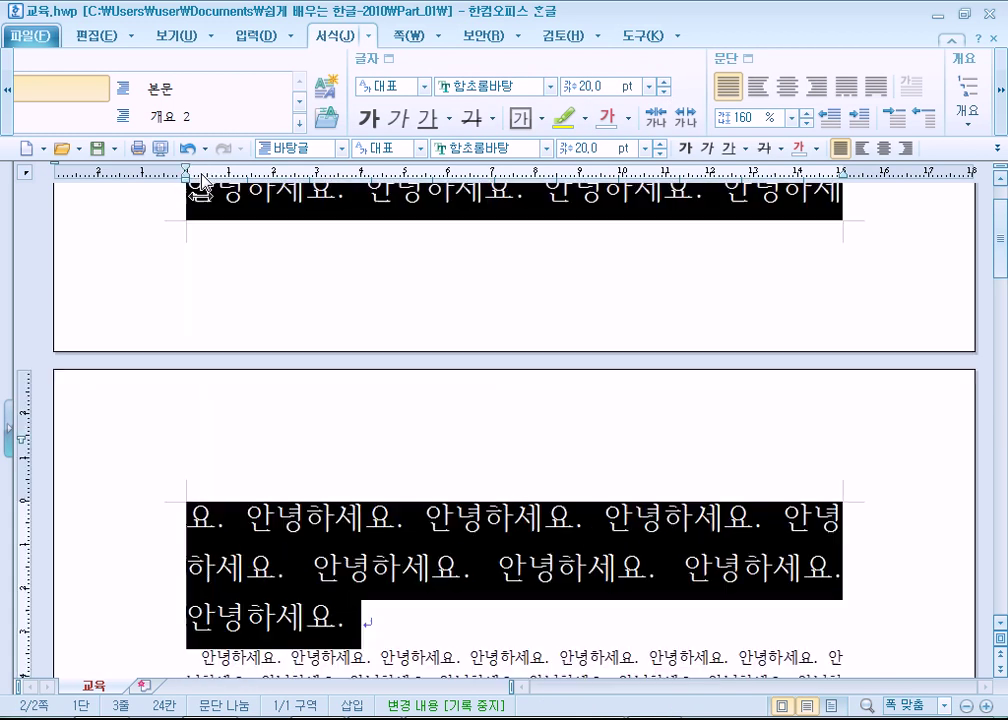
pyautogui.click(746, 58)
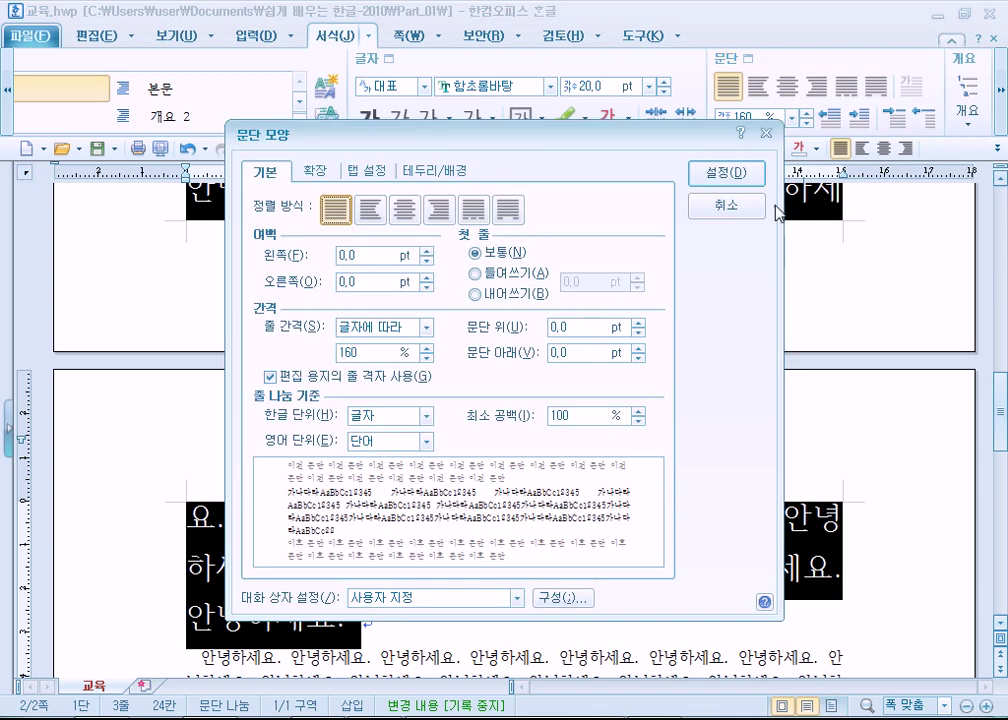
pyautogui.click(500, 276)
pyautogui.write('2')
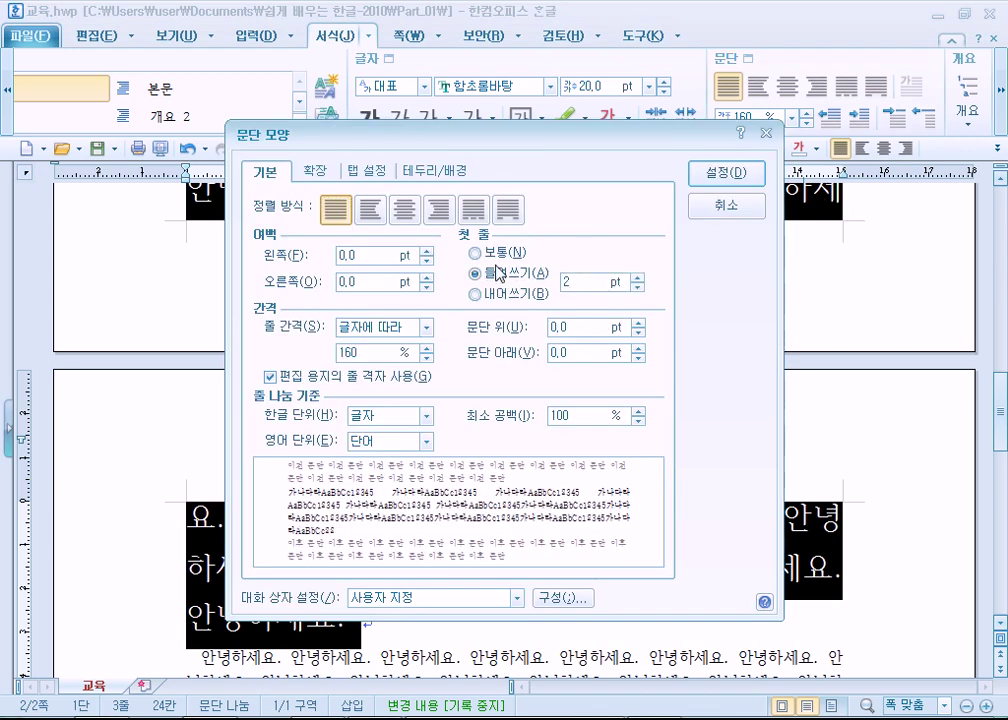
pyautogui.write('0')
pyautogui.click(724, 173)
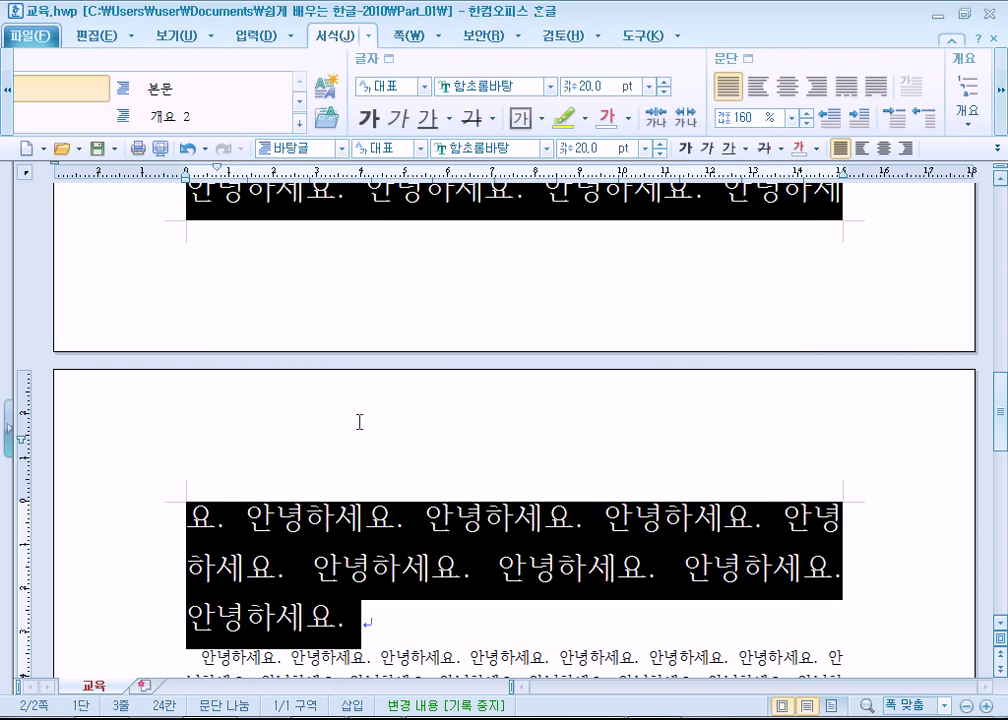
pyautogui.scroll(5, 270, 461)
pyautogui.scroll(3, 270, 461)
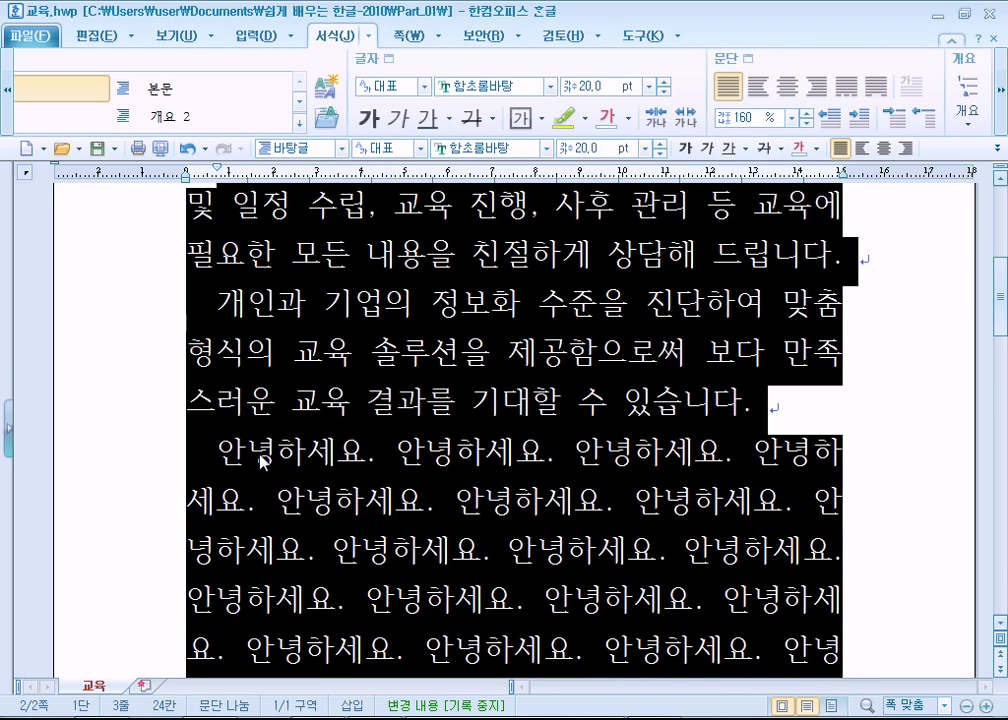
pyautogui.click(210, 296)
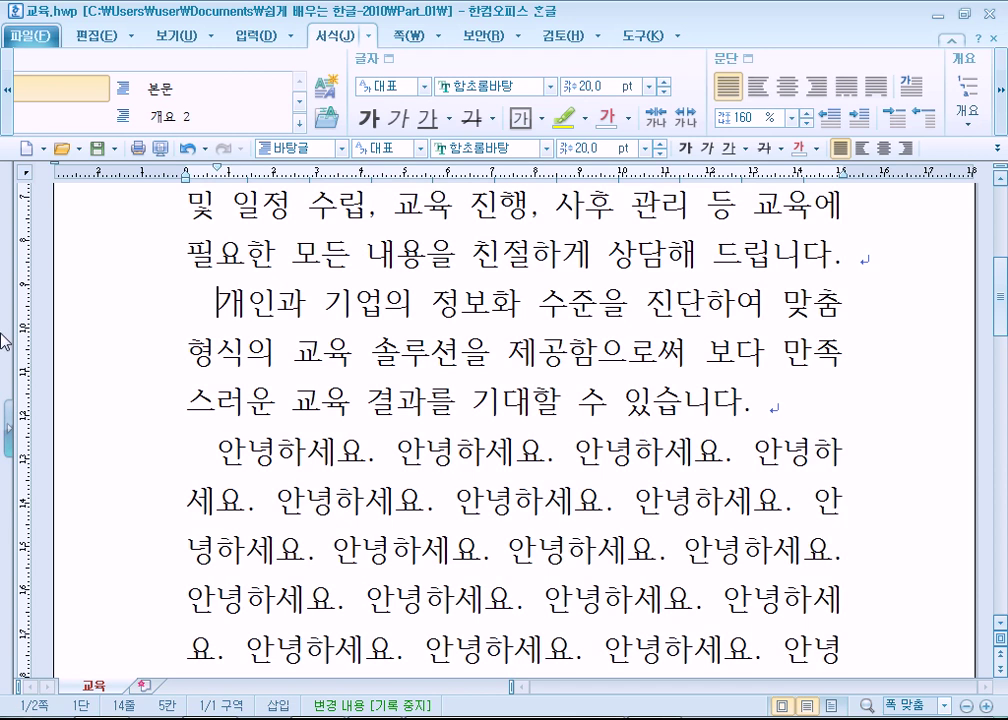
# - Apply a 10 pt hanging indent (내어쓰기) to the whole document and inspect the paragraph starts
pyautogui.scroll(5, 5, 340)
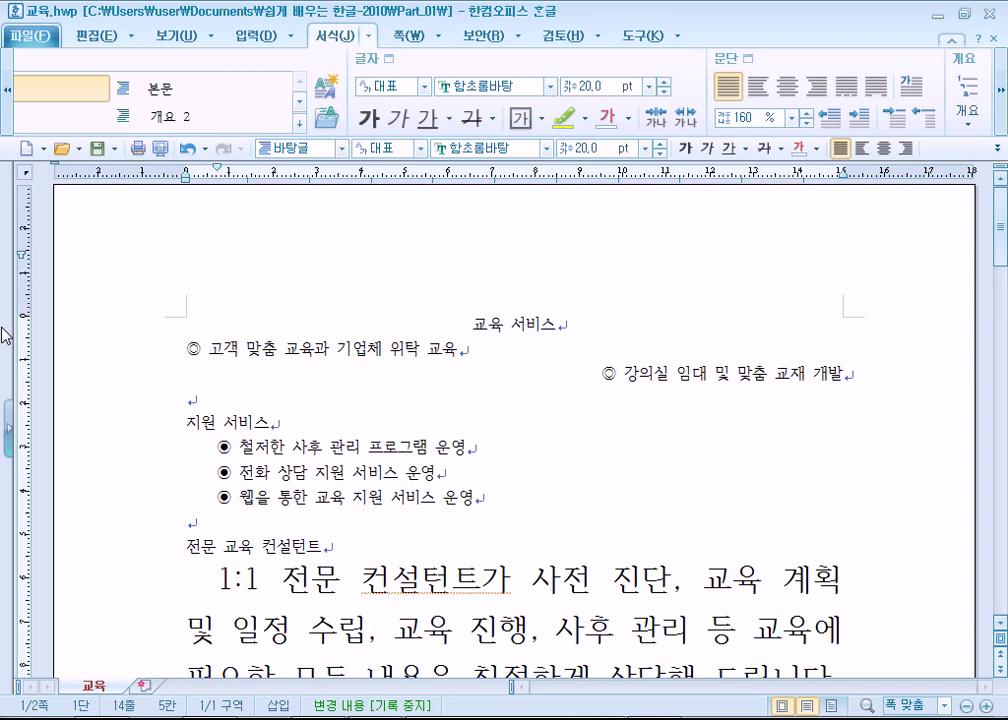
pyautogui.hotkey('ctrl', 'a')
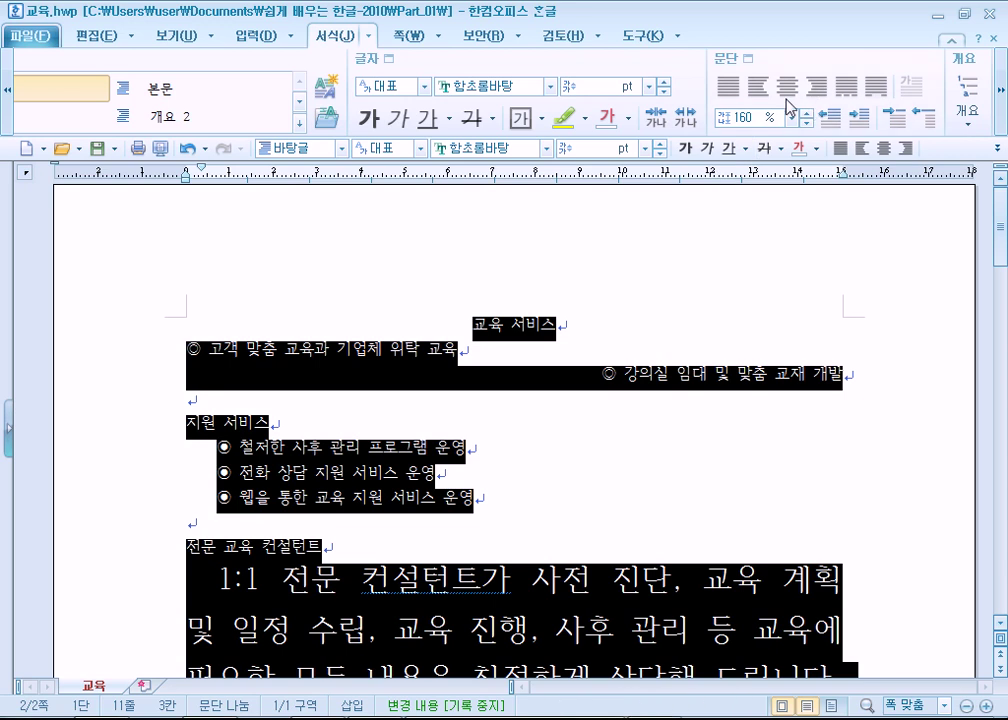
pyautogui.click(737, 66)
pyautogui.click(476, 253)
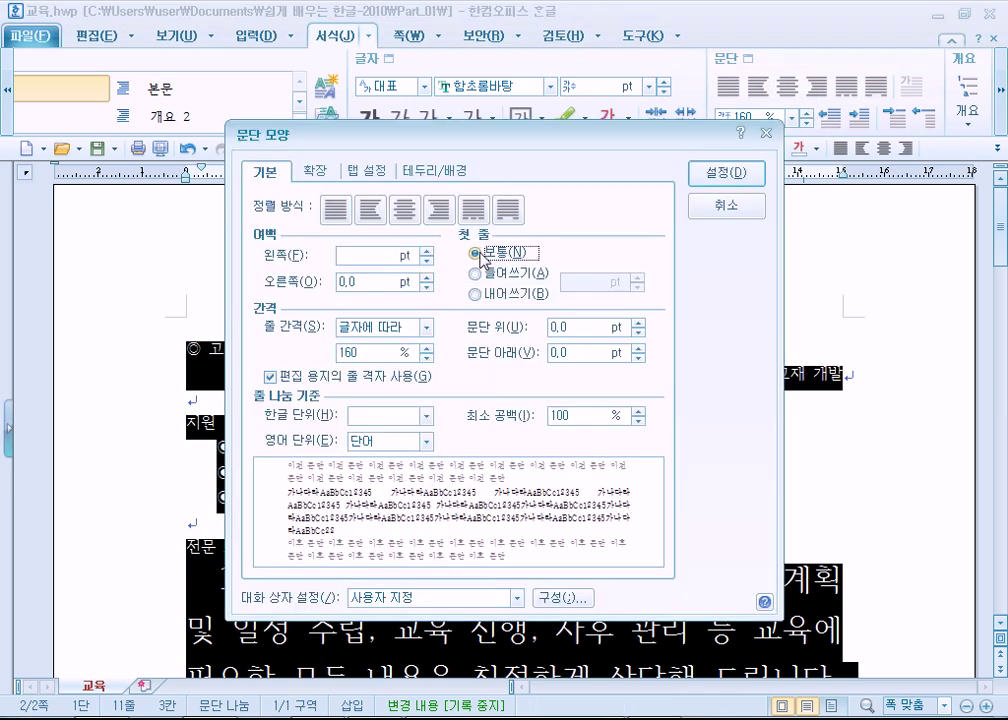
pyautogui.click(490, 292)
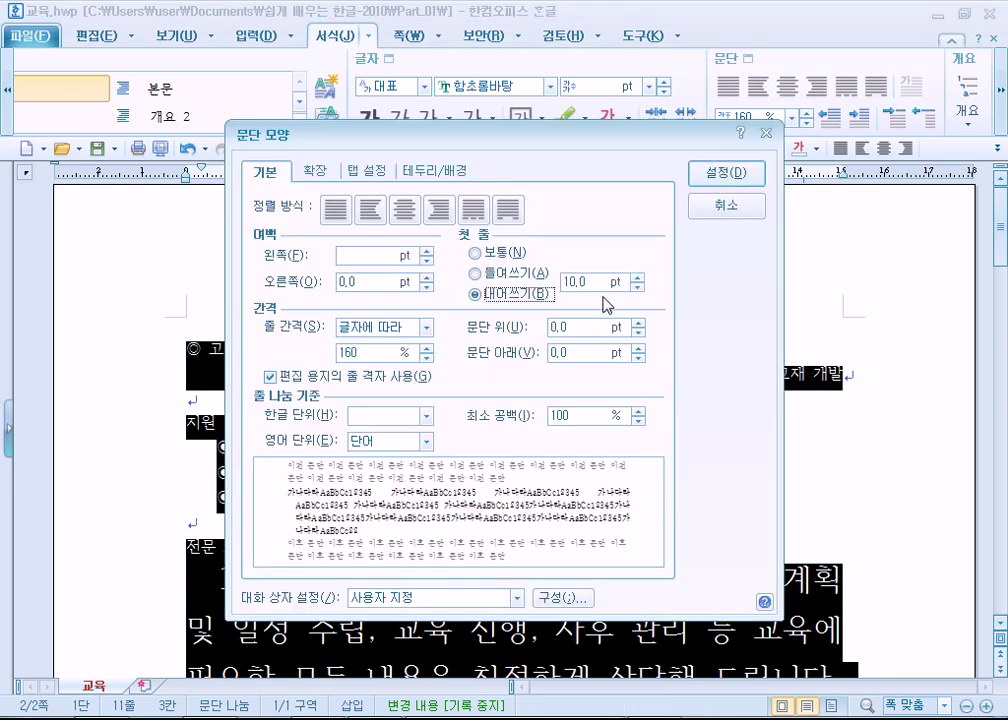
pyautogui.click(726, 172)
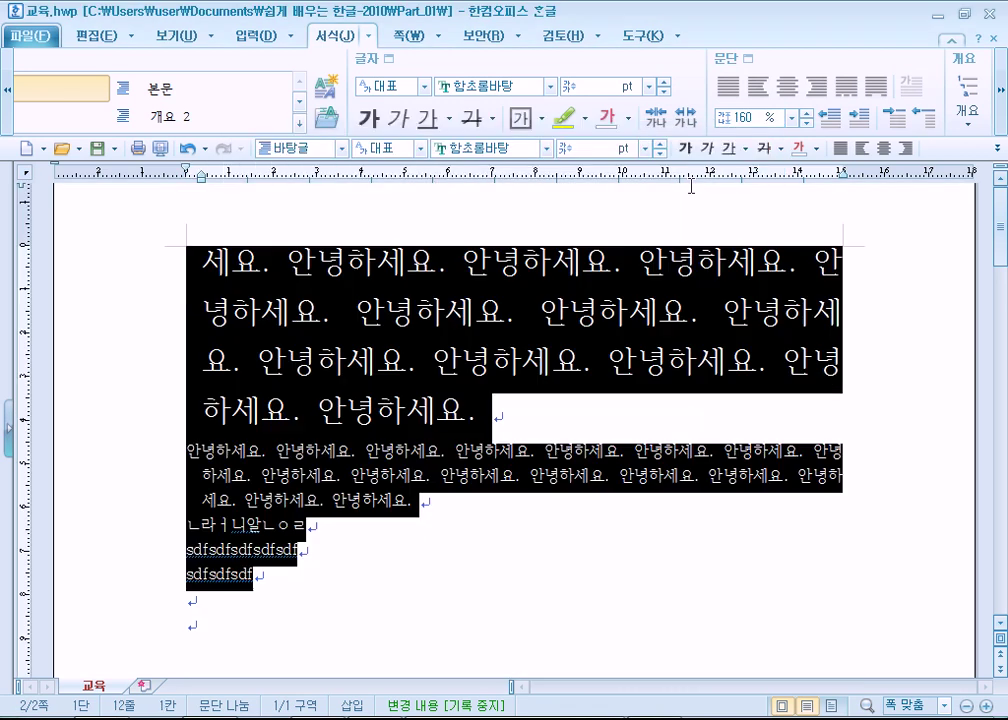
pyautogui.click(270, 430)
pyautogui.scroll(10, 165, 510)
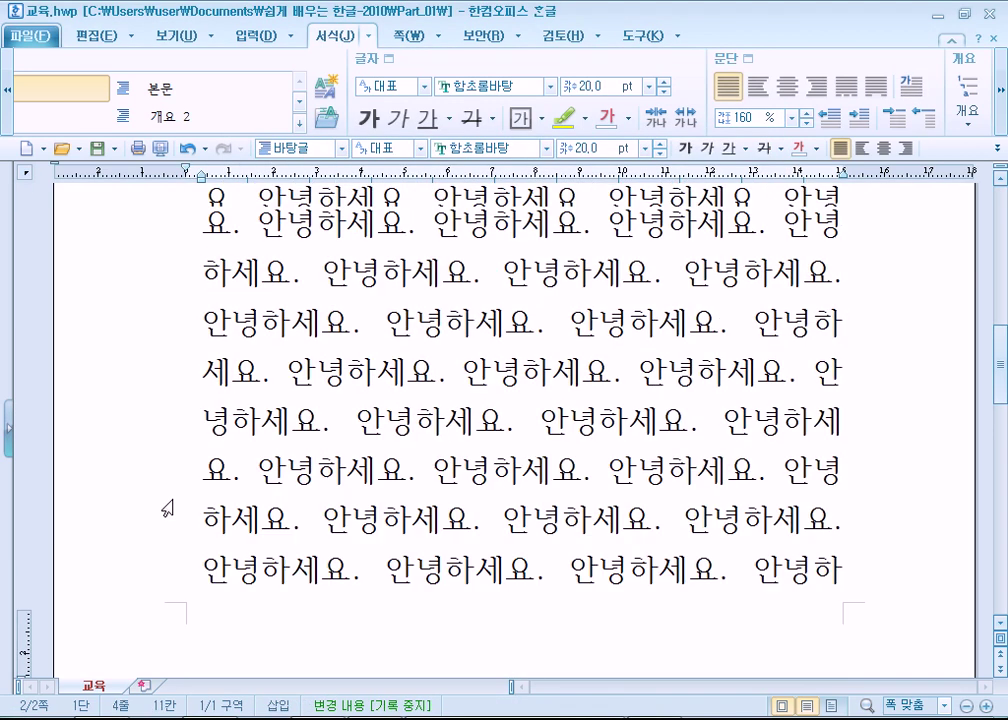
pyautogui.scroll(1, 170, 495)
pyautogui.click(169, 481)
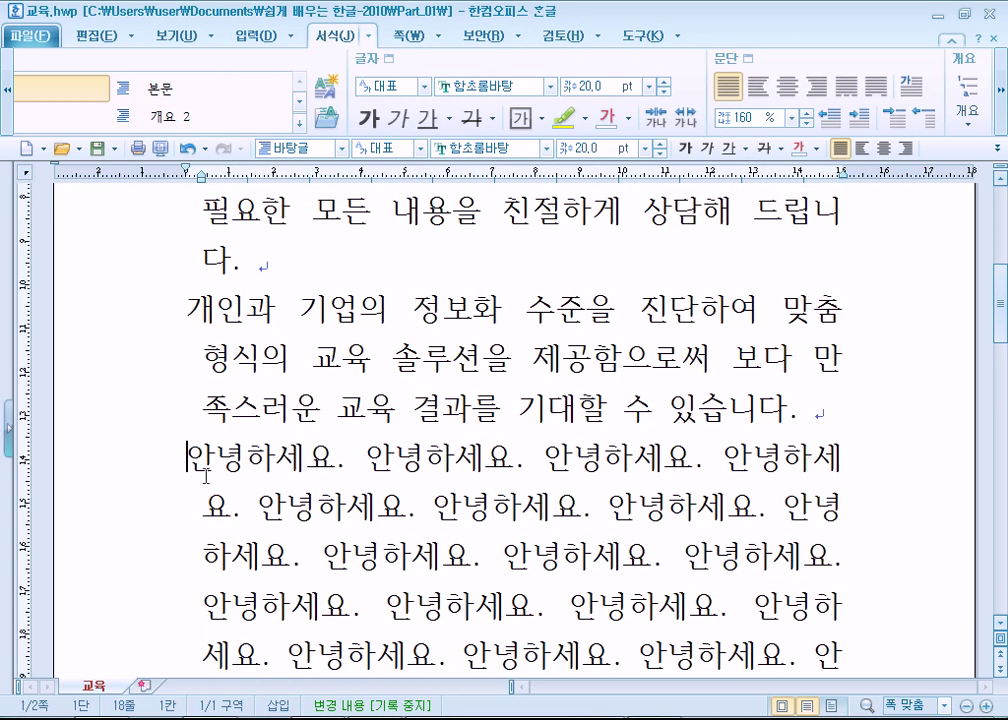
# - Examine how the hanging indent affects the first and following lines of each enlarged and 10 pt paragraph across both pages
pyautogui.click(199, 316)
pyautogui.scroll(5, 200, 343)
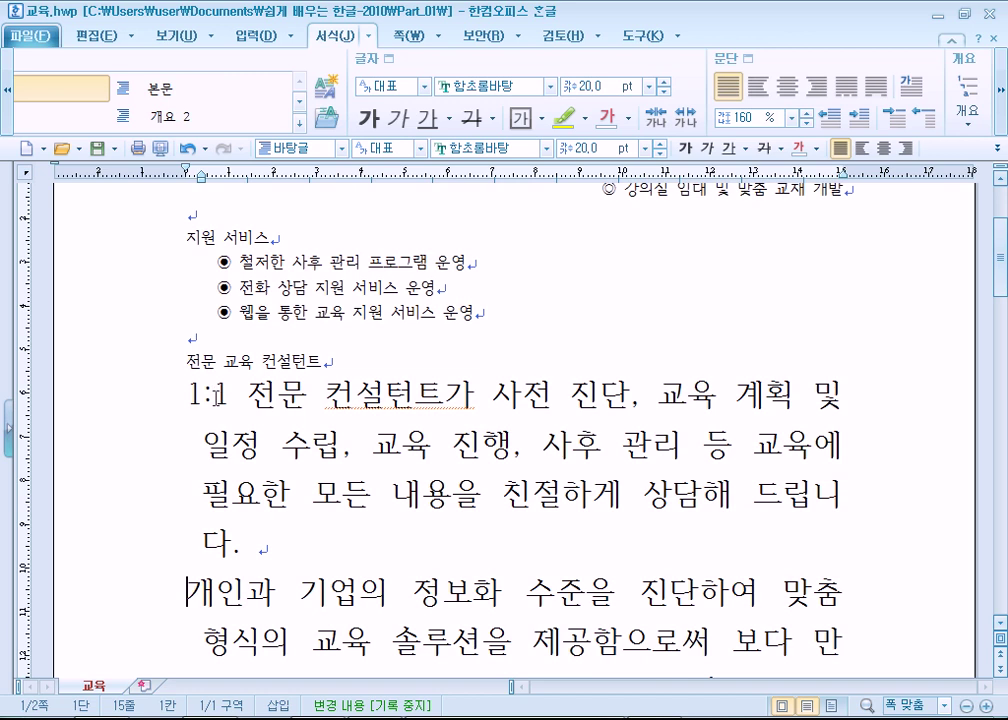
pyautogui.scroll(-10, 180, 405)
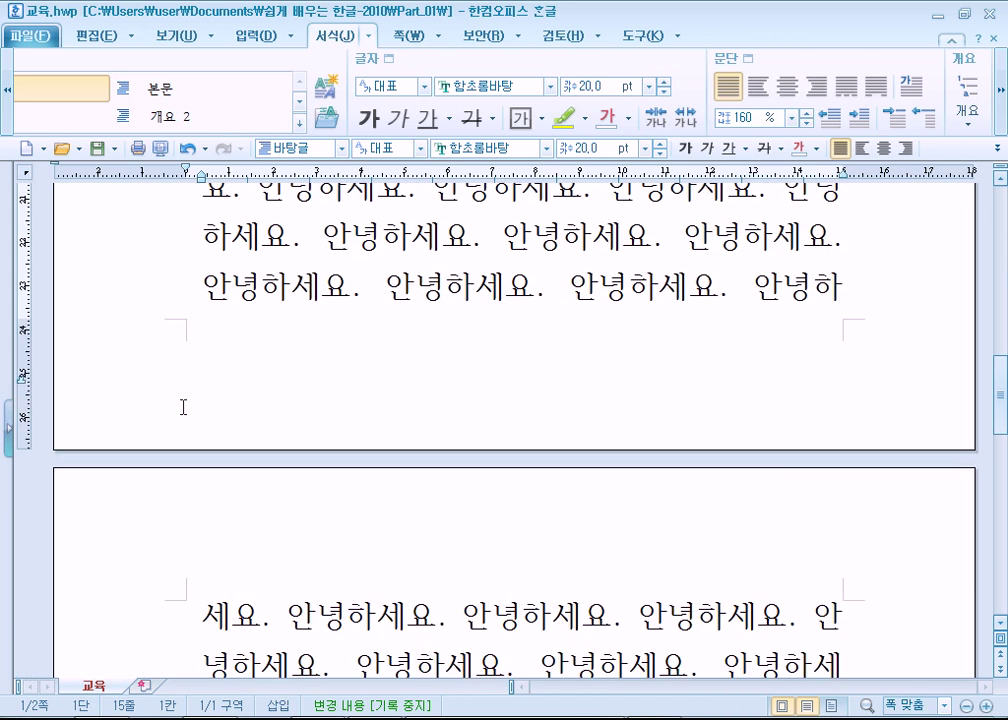
pyautogui.scroll(-3, 181, 410)
pyautogui.click(187, 309)
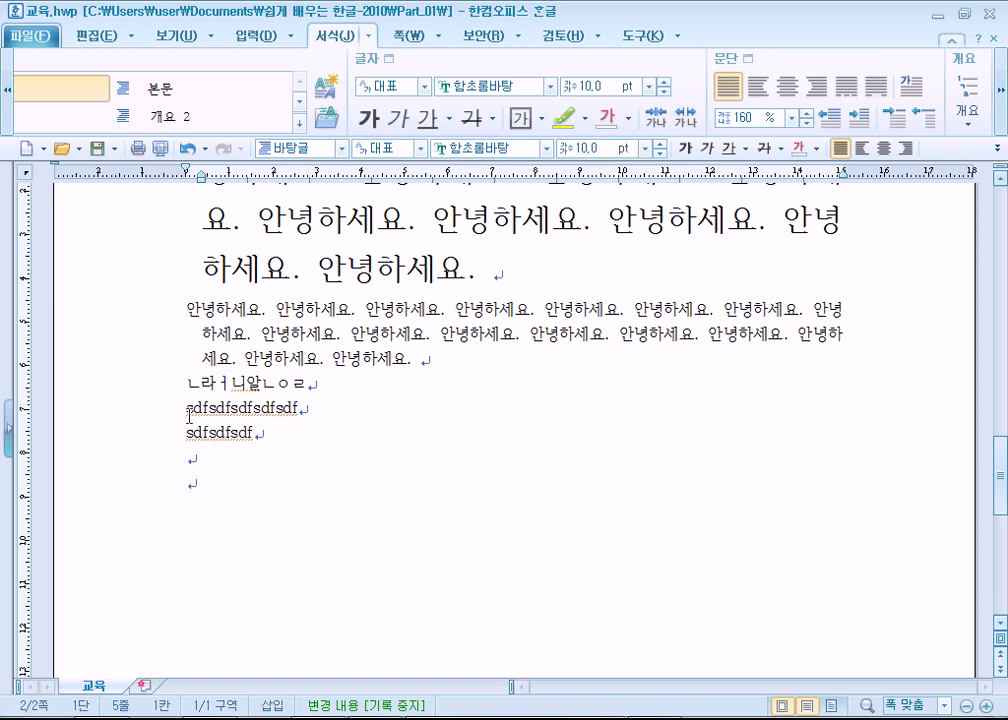
pyautogui.scroll(10, 189, 413)
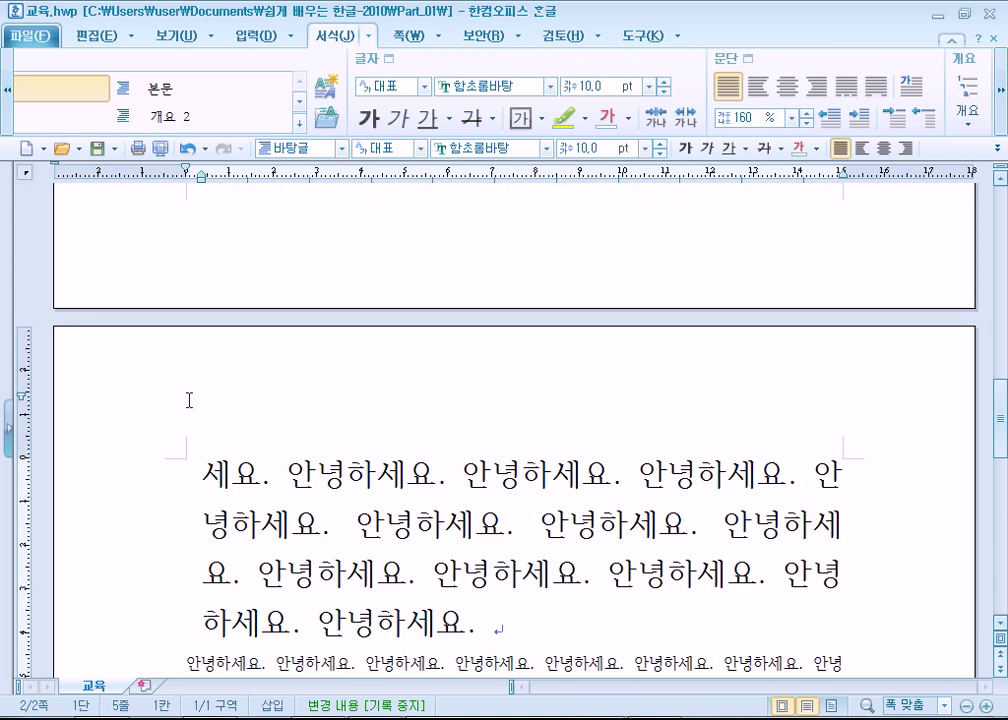
pyautogui.scroll(5, 189, 387)
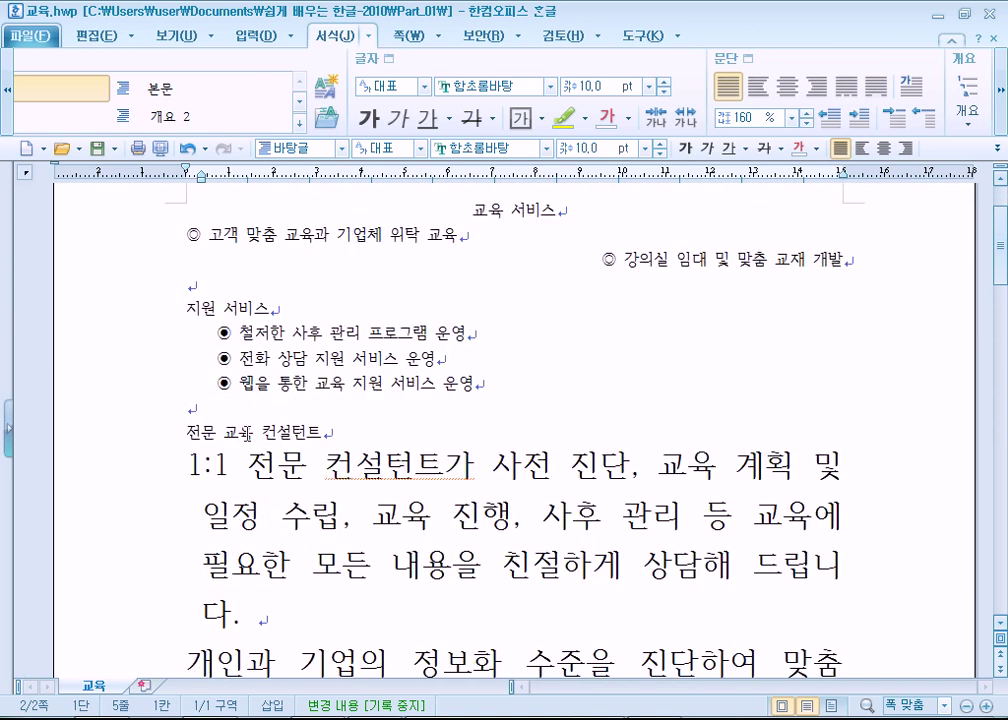
pyautogui.scroll(-2, 228, 517)
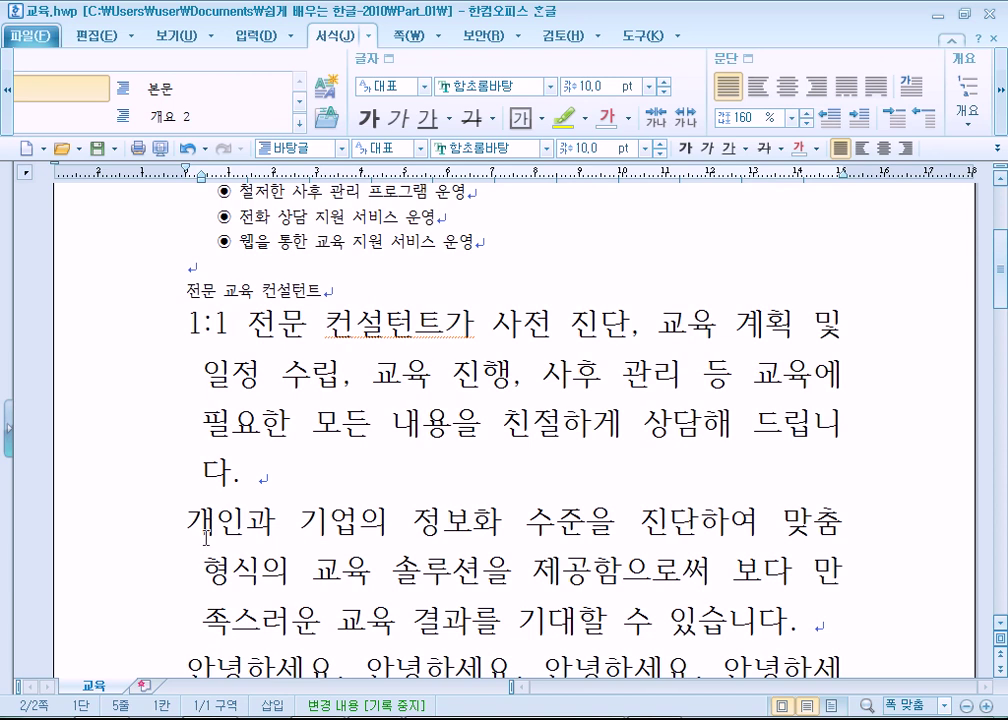
# - Remove the 안녕하세요 practice paragraphs and return the two original body paragraphs to 10 pt without a hanging indent
pyautogui.scroll(-2, 449, 537)
pyautogui.moveTo(141, 537); pyautogui.dragTo(150, 700)
pyautogui.press('Delete')
pyautogui.scroll(5, 110, 545)
pyautogui.scroll(-2, 121, 520)
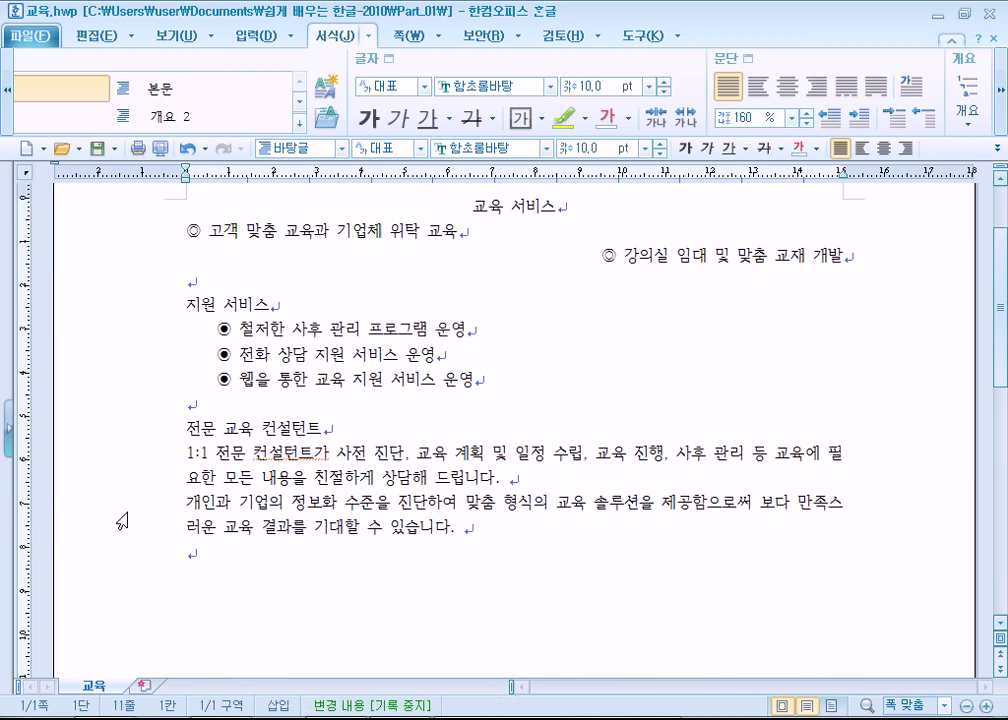
pyautogui.scroll(1, 184, 435)
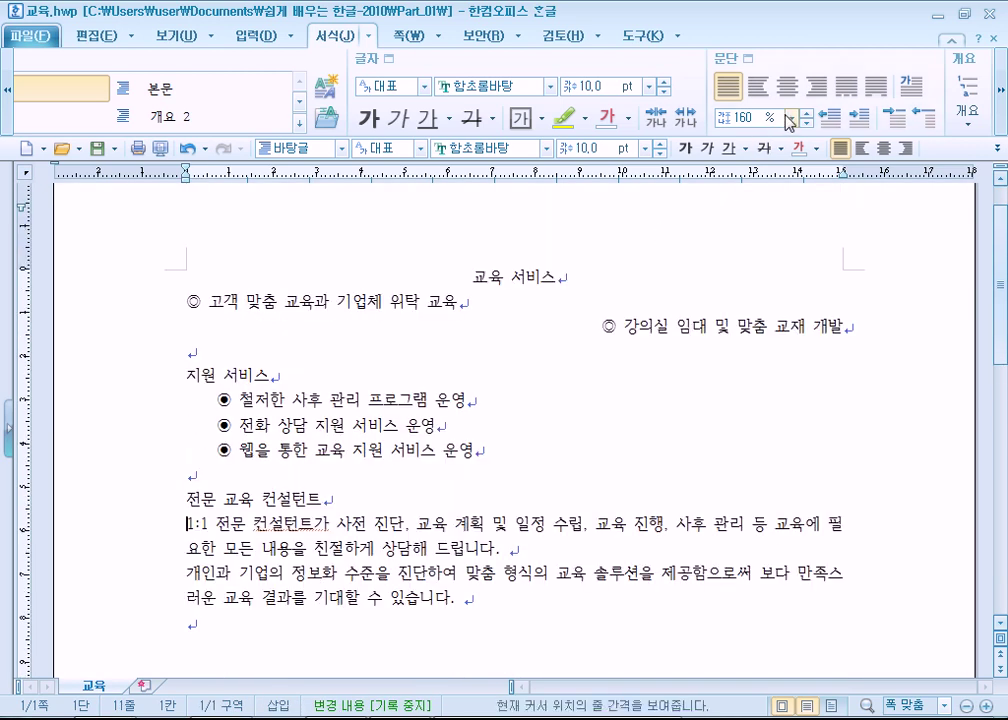
# - Examine the formatting tools to locate the line spacing setting, including among the hidden tools
pyautogui.click(997, 148)
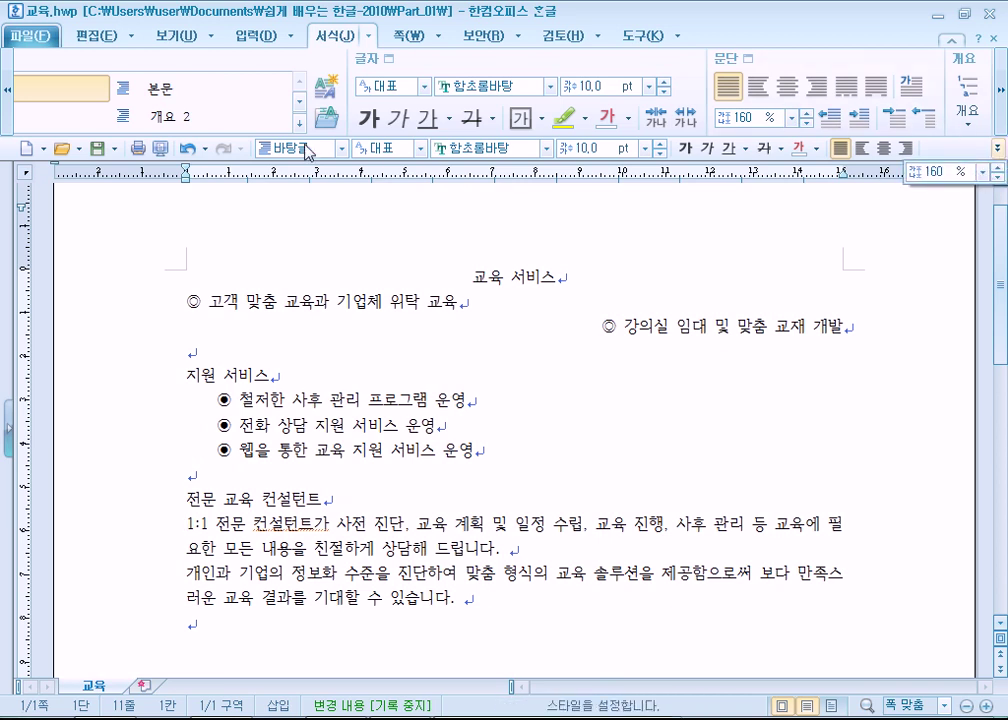
pyautogui.click(120, 277)
pyautogui.rightClick(704, 5)
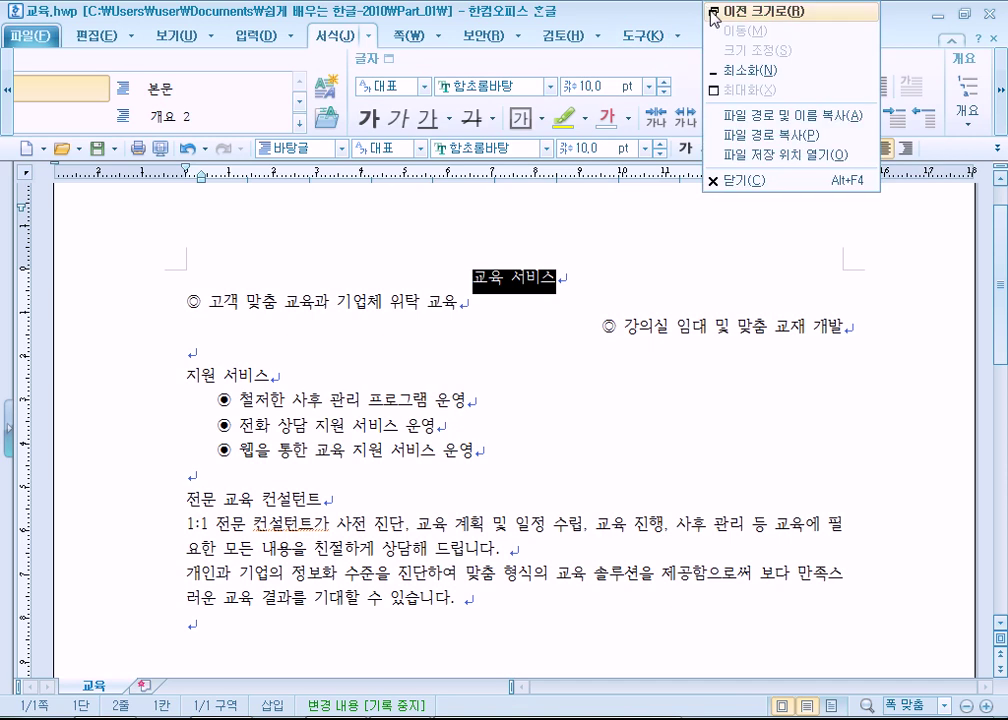
pyautogui.rightClick(221, 157)
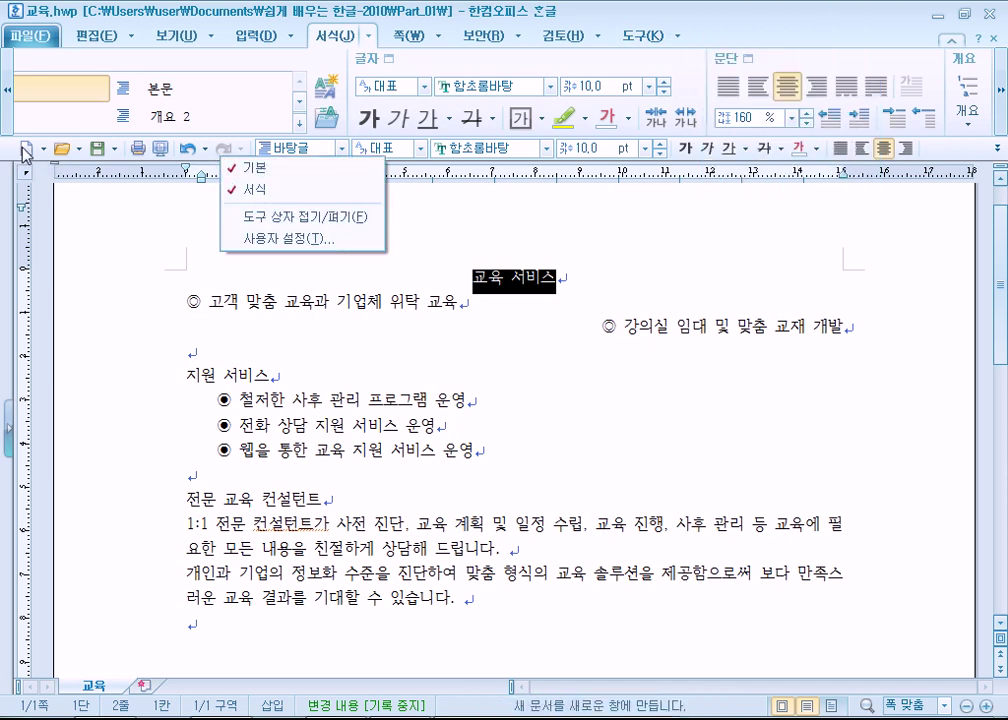
pyautogui.click(218, 331)
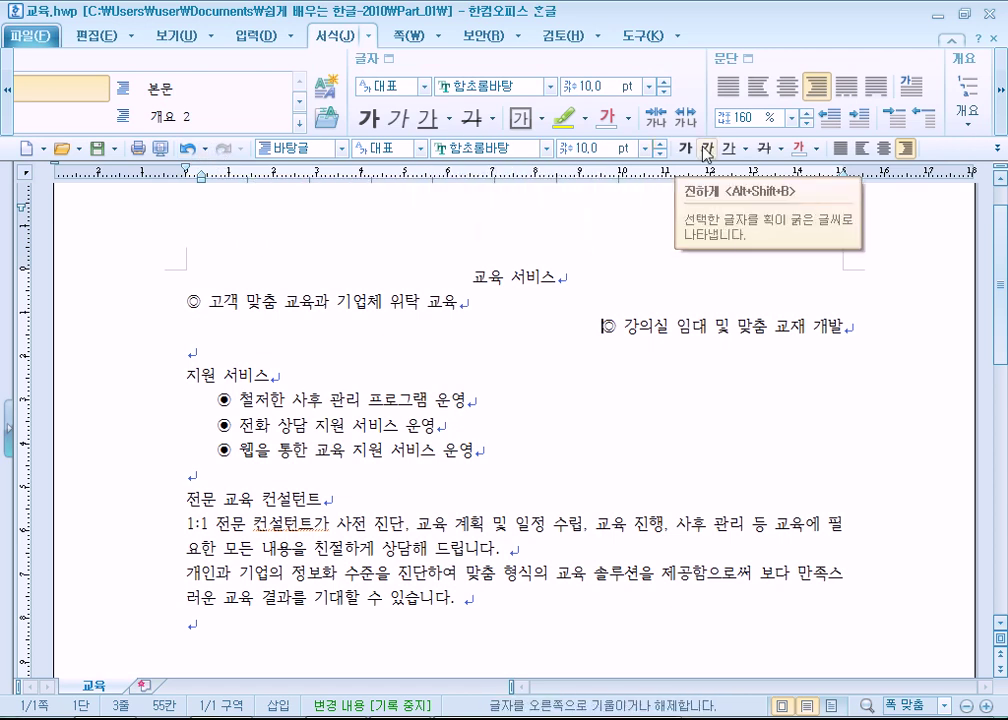
pyautogui.click(999, 152)
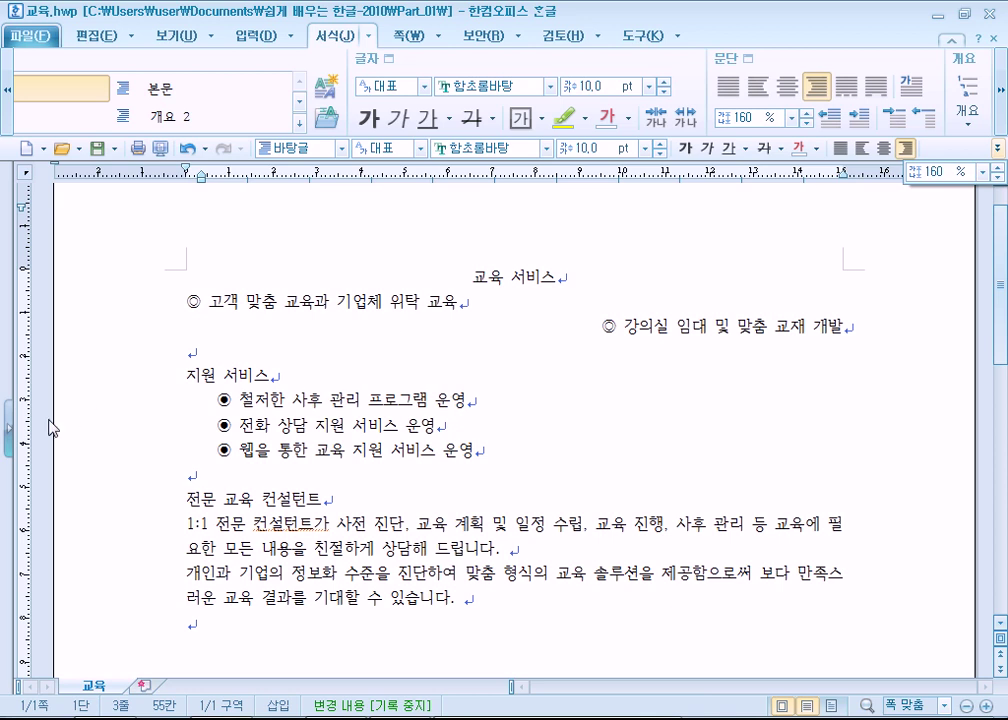
pyautogui.click(110, 428)
# - Set the line spacing of the whole document to 100%
pyautogui.hotkey('ctrl', 'a')
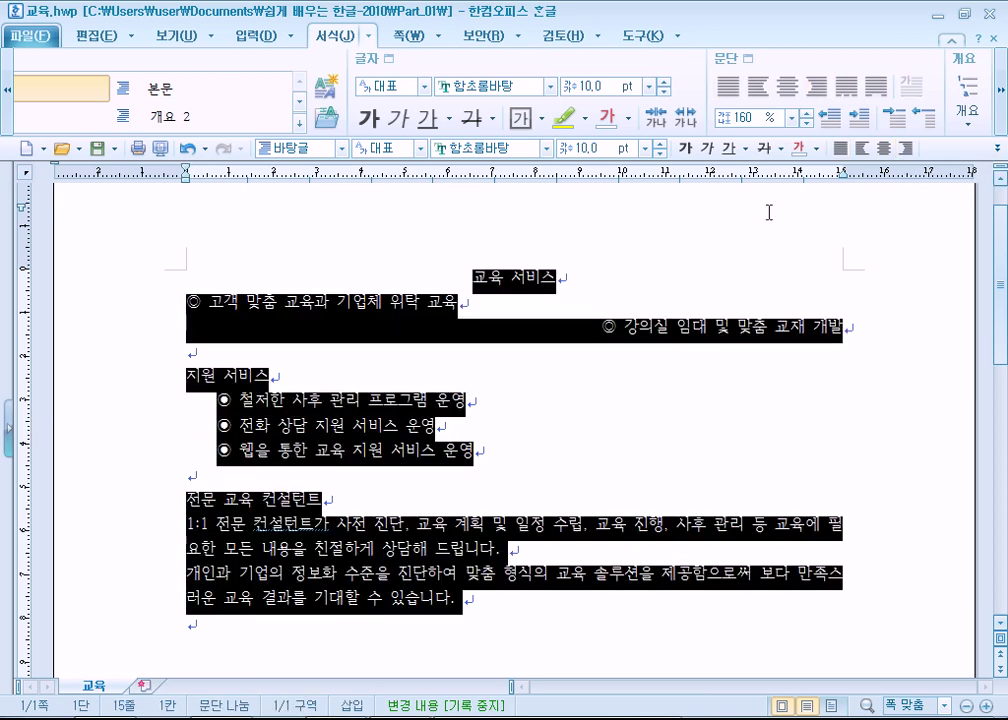
pyautogui.click(792, 117)
pyautogui.click(758, 136)
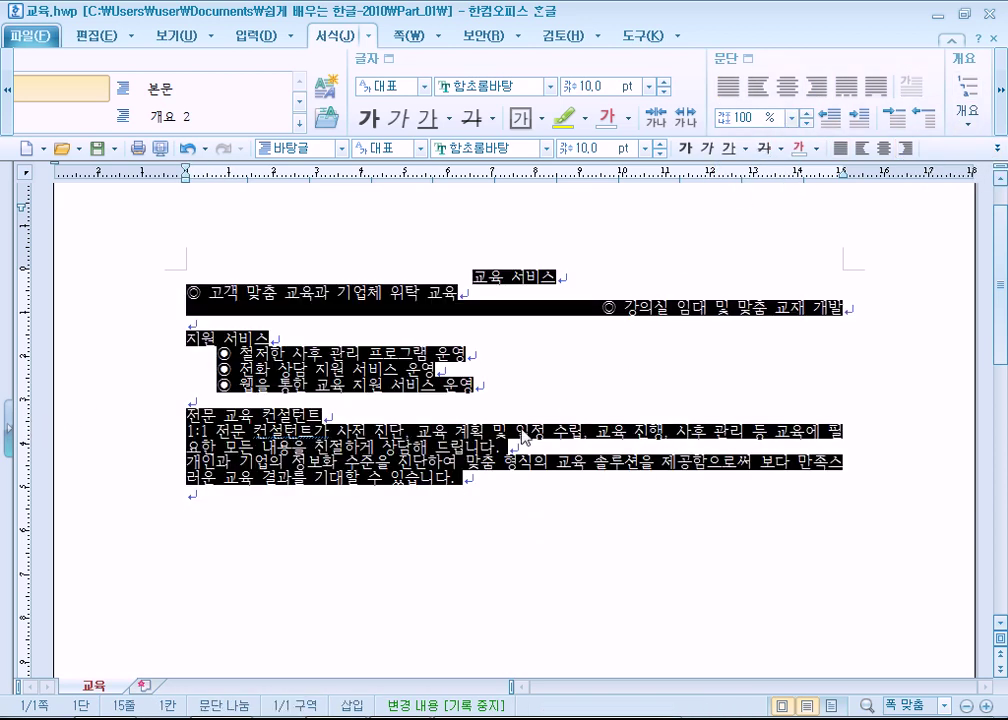
pyautogui.click(460, 463)
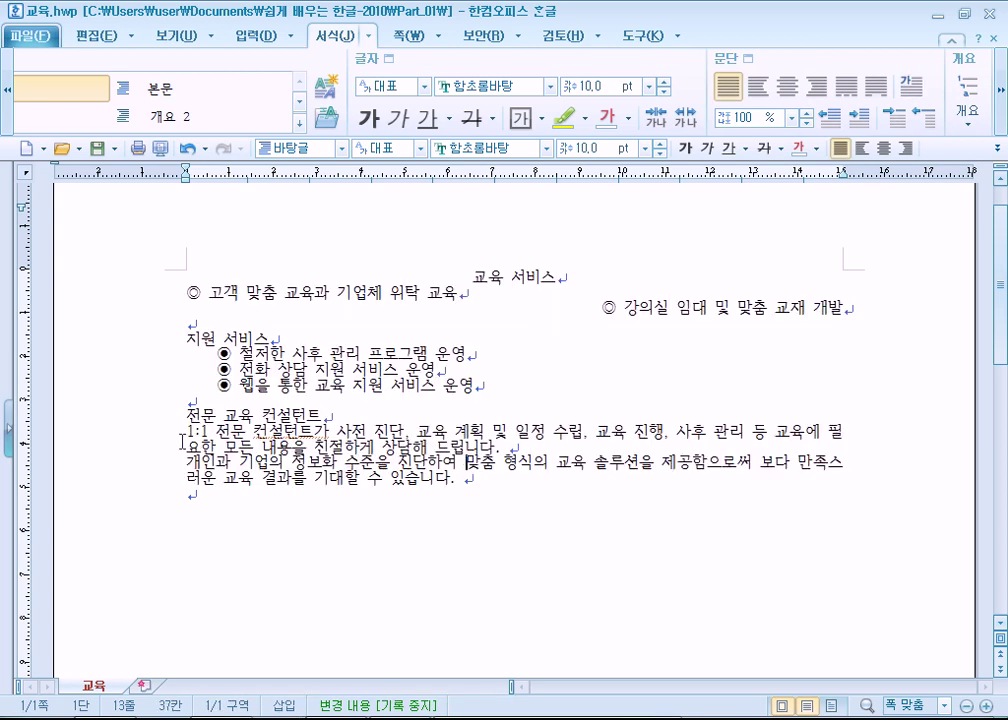
# - Set the whole document's line spacing to 200% and inspect the gap between the body paragraph lines
pyautogui.tripleClick(112, 440)
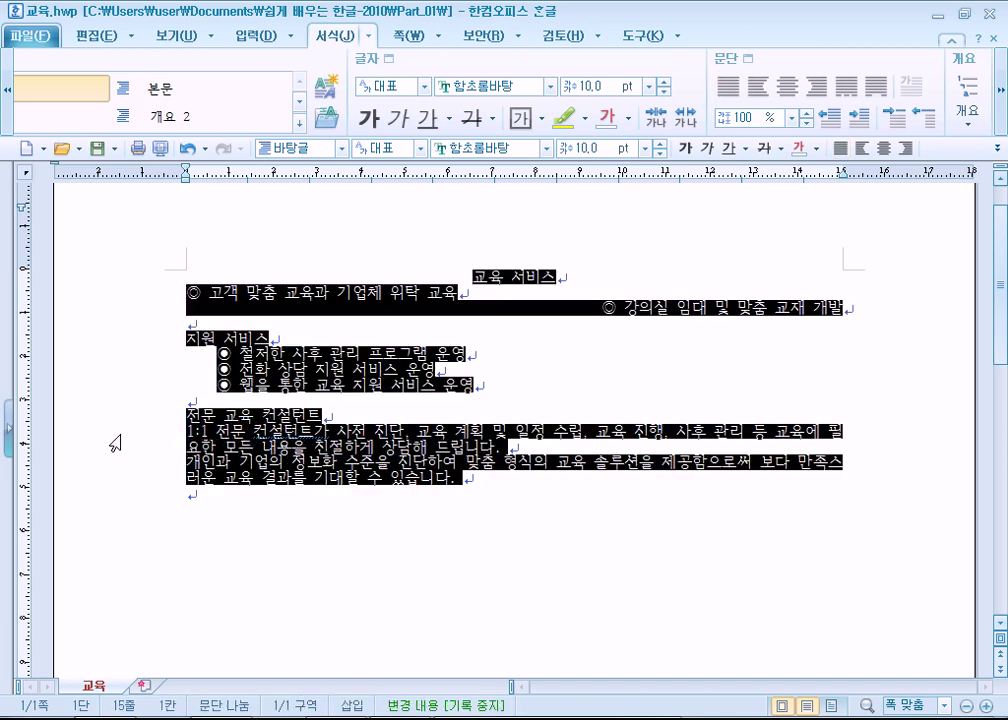
pyautogui.click(792, 117)
pyautogui.click(735, 191)
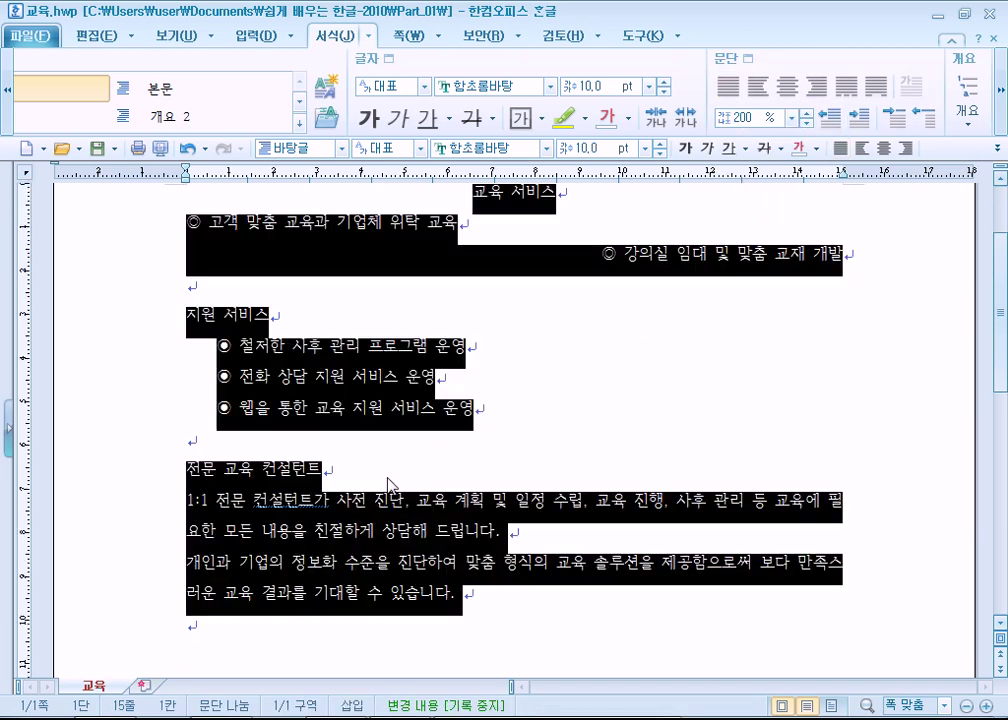
pyautogui.click(255, 377)
pyautogui.click(150, 522)
pyautogui.click(202, 531)
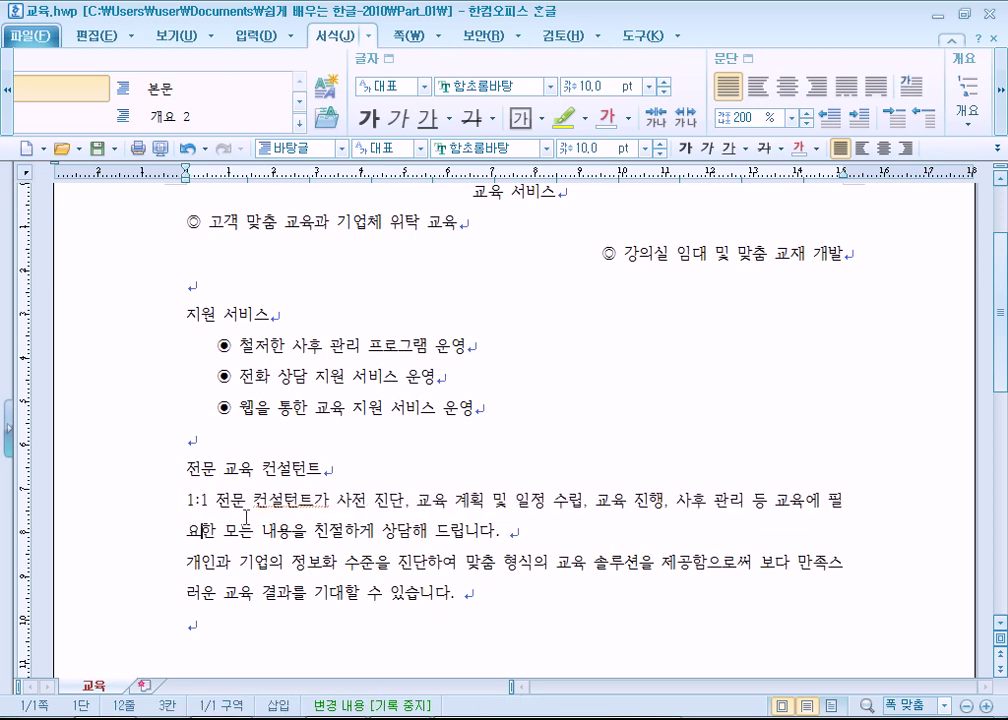
# - Widen the line spacing of the whole document to 300%
pyautogui.tripleClick(153, 524)
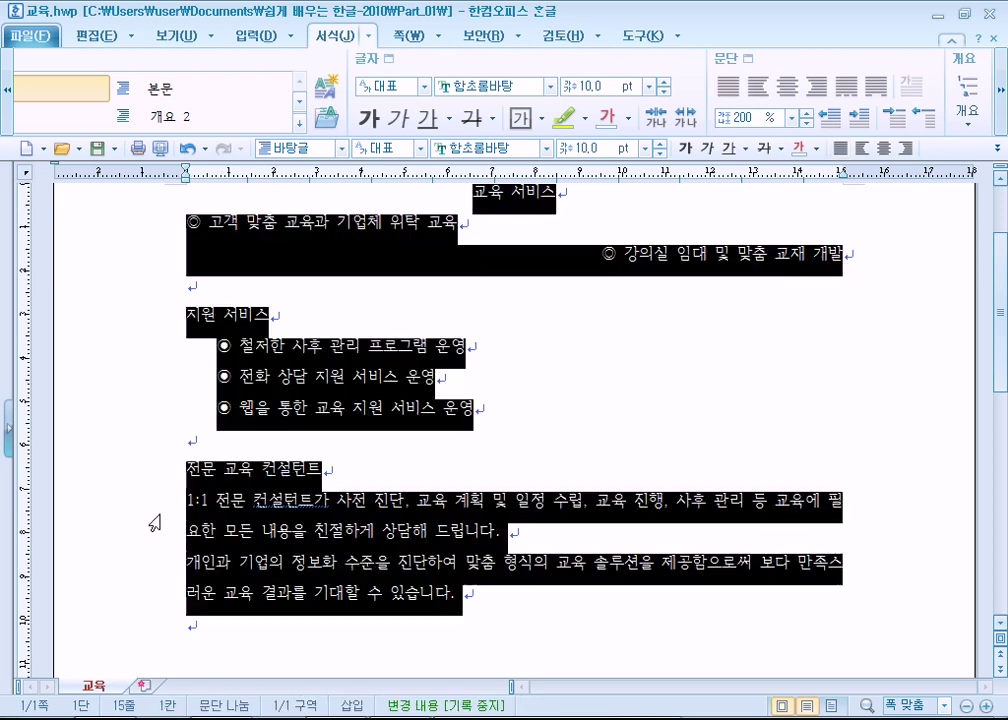
pyautogui.click(793, 123)
pyautogui.click(727, 212)
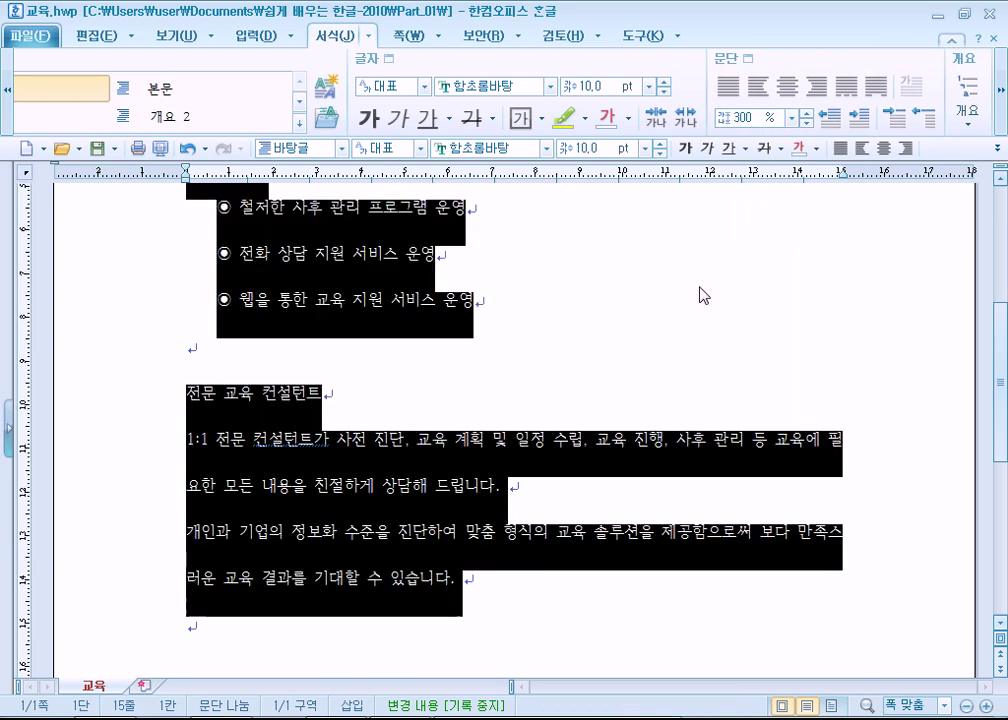
pyautogui.click(516, 438)
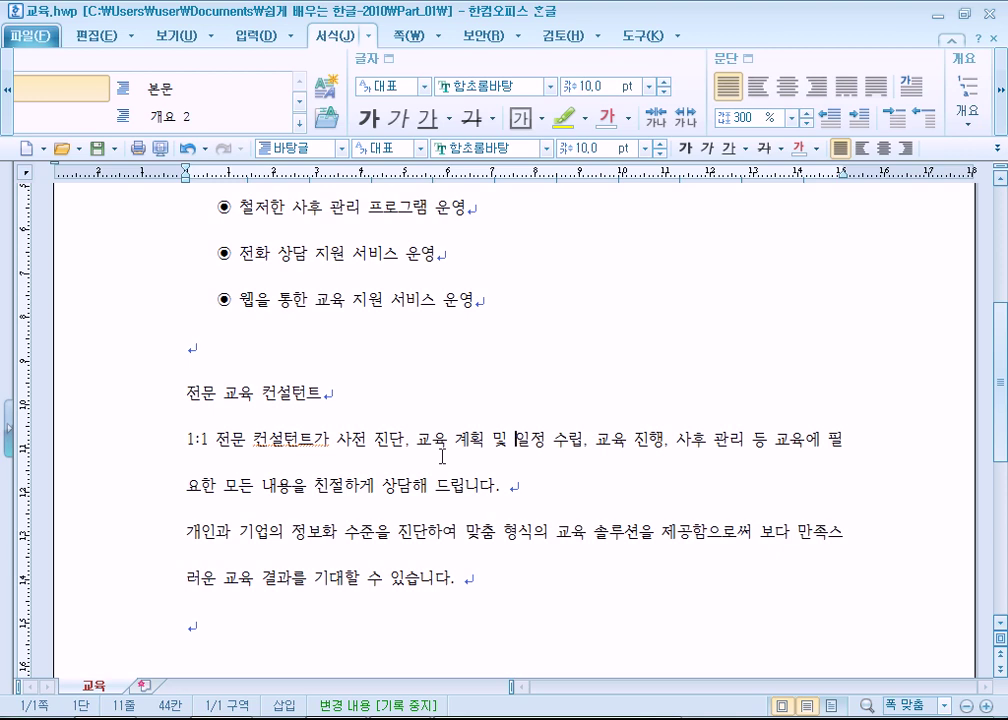
# - Set the line spacing of the whole document back to 160% and clear the selection
pyautogui.hotkey('ctrl', 'a')
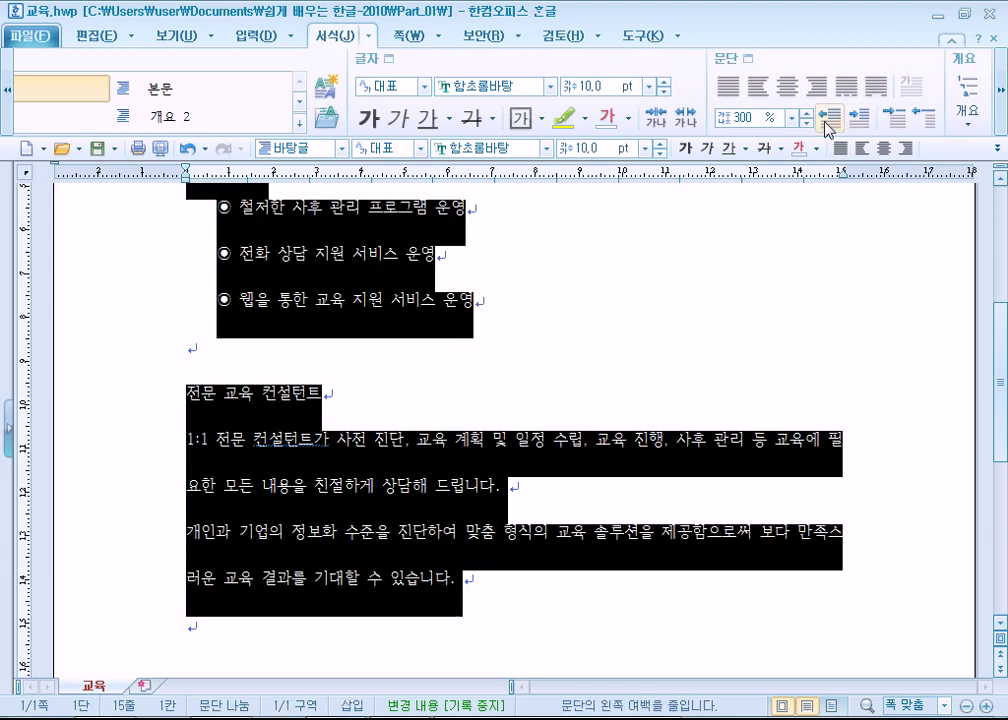
pyautogui.click(791, 118)
pyautogui.click(731, 164)
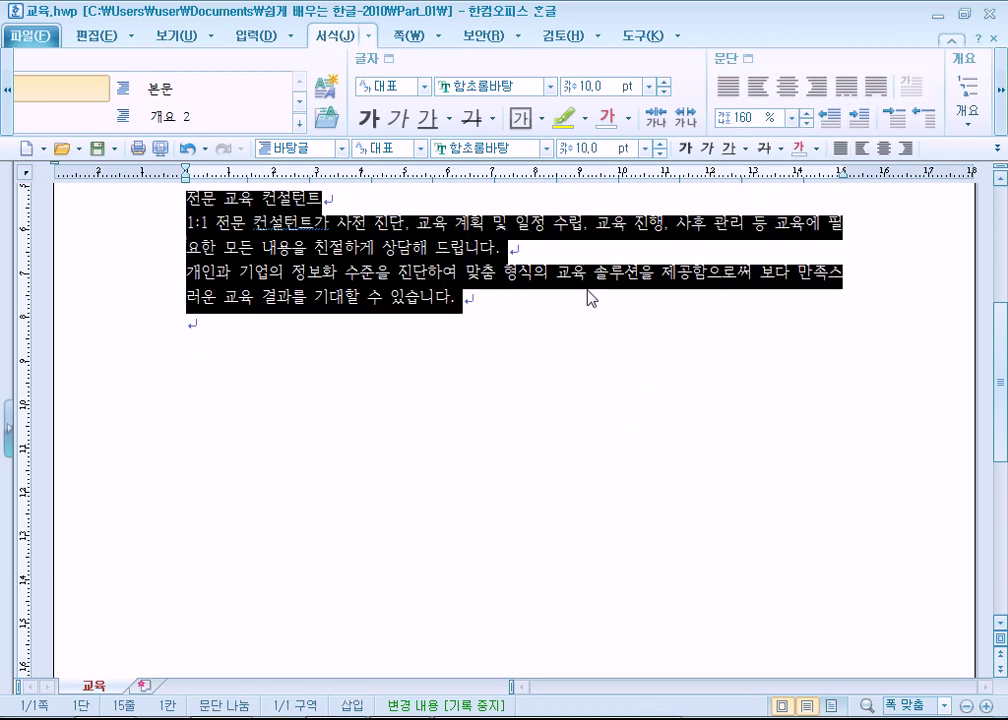
pyautogui.click(434, 364)
pyautogui.scroll(3, 300, 380)
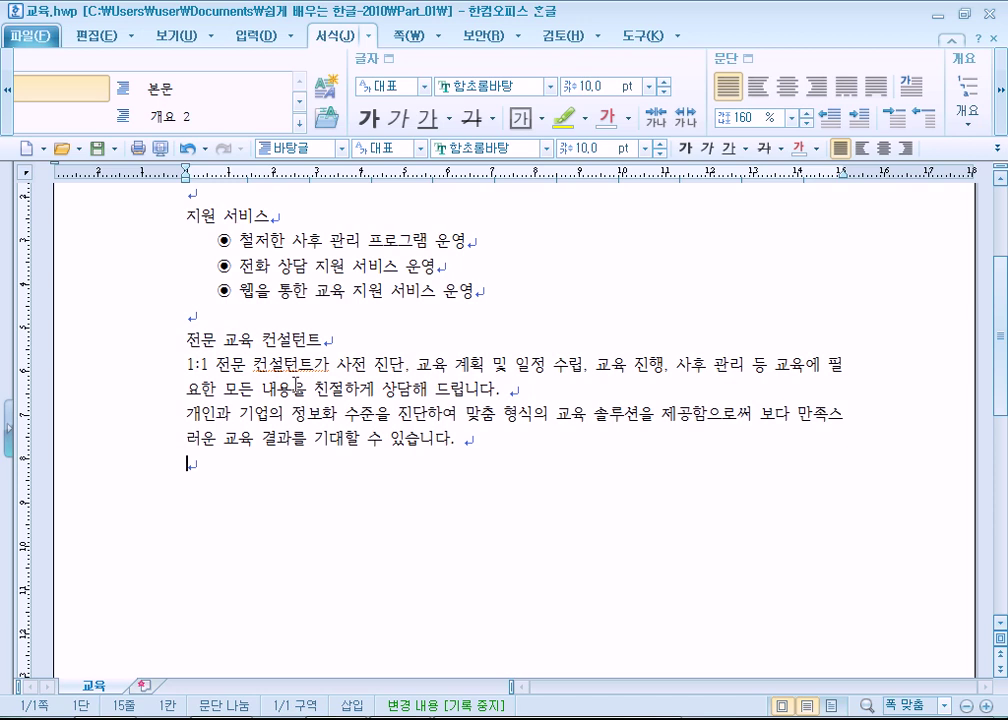
# - Tighten the line spacing of all paragraphs in the document to 100%
pyautogui.keyDown('shift'); pyautogui.click(186, 215); pyautogui.keyUp('shift')
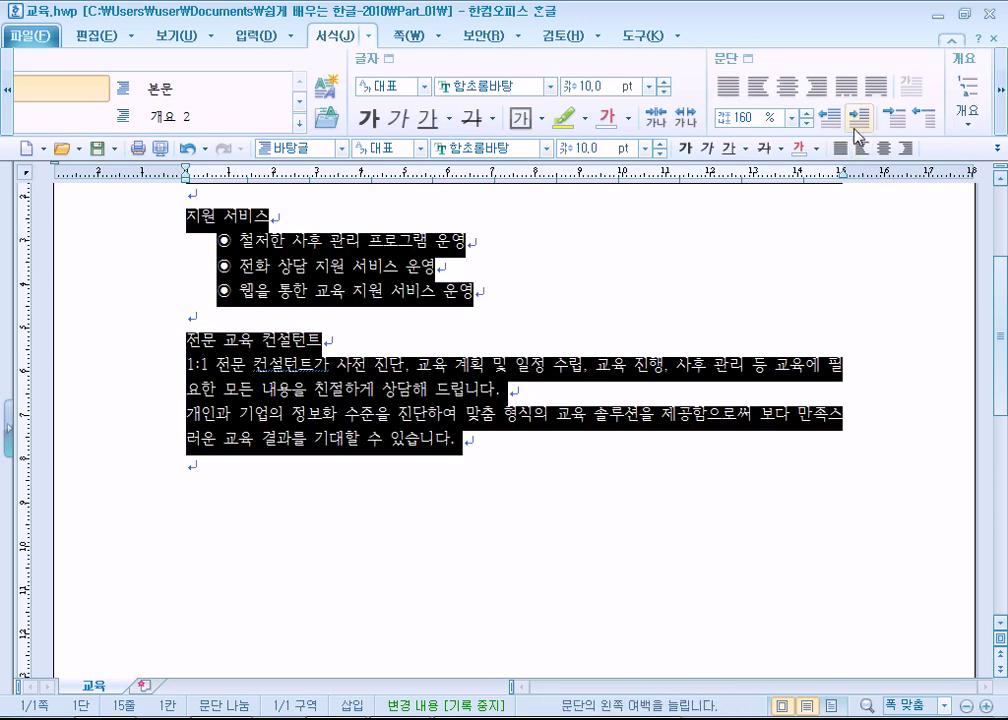
pyautogui.click(790, 117)
pyautogui.click(747, 133)
pyautogui.click(407, 350)
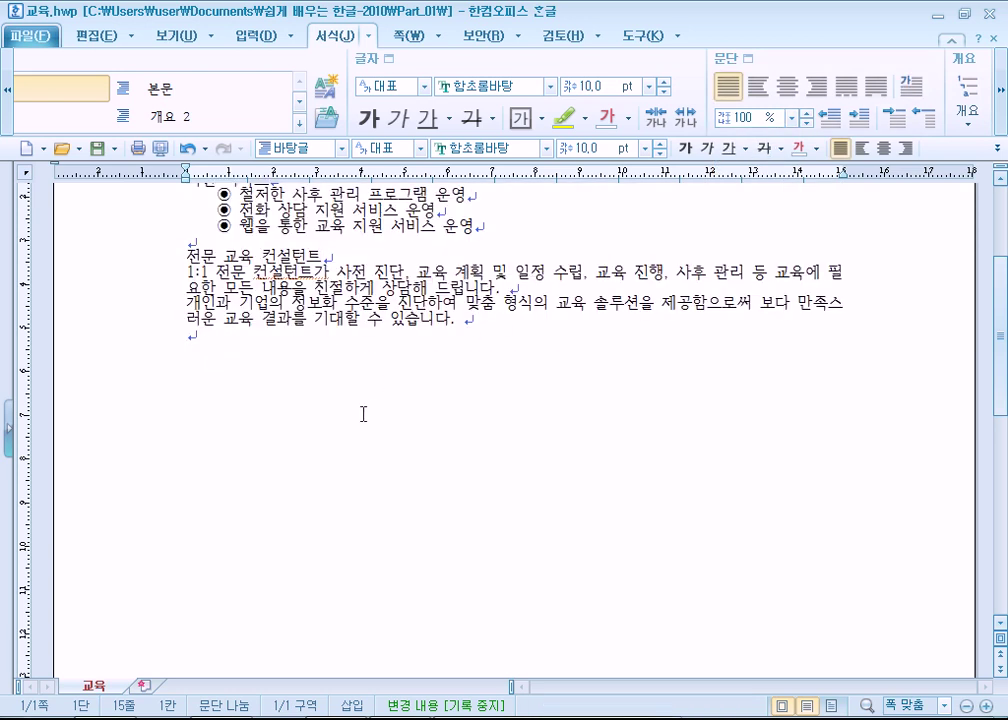
# - Set the line spacing of the whole document to 300% and look over the spread-out text
pyautogui.hotkey('ctrl', 'a')
pyautogui.click(791, 118)
pyautogui.click(750, 206)
pyautogui.click(328, 485)
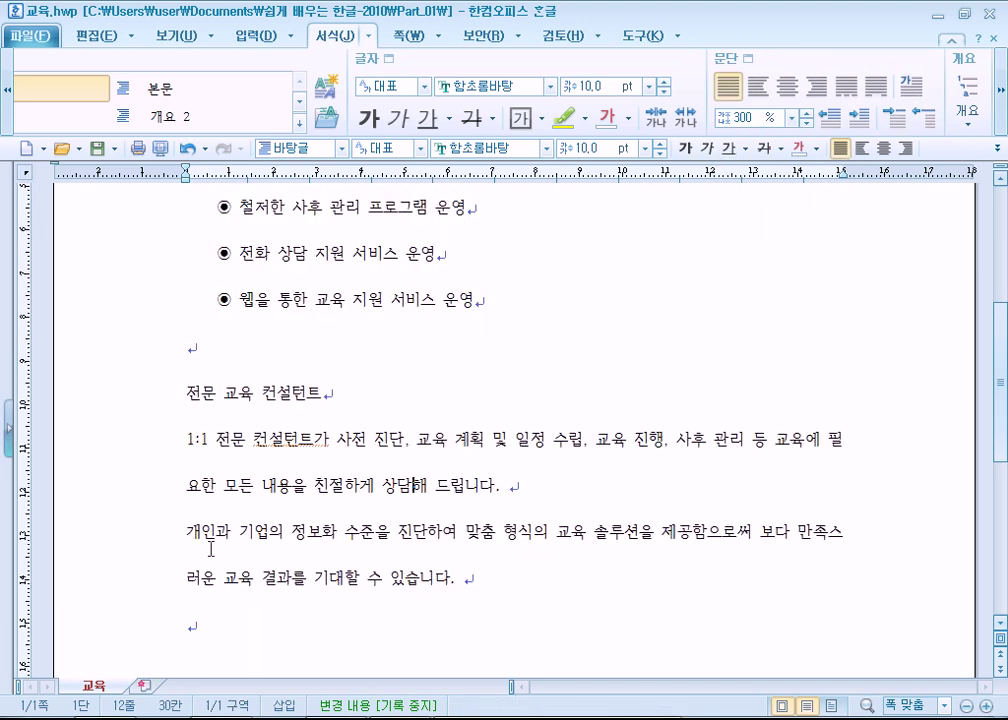
pyautogui.scroll(-3, 122, 475)
pyautogui.scroll(3, 125, 481)
# - Reduce the line spacing of all the text to 130%
pyautogui.moveTo(196, 506); pyautogui.dragTo(655, 205)
pyautogui.click(792, 117)
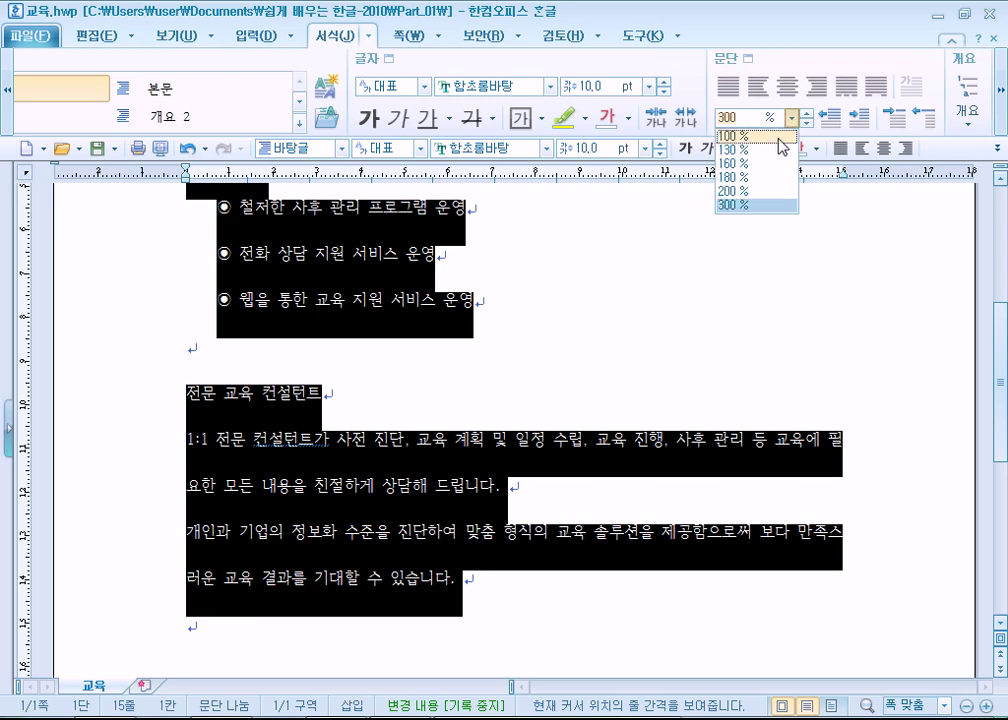
pyautogui.click(765, 144)
pyautogui.scroll(4, 625, 238)
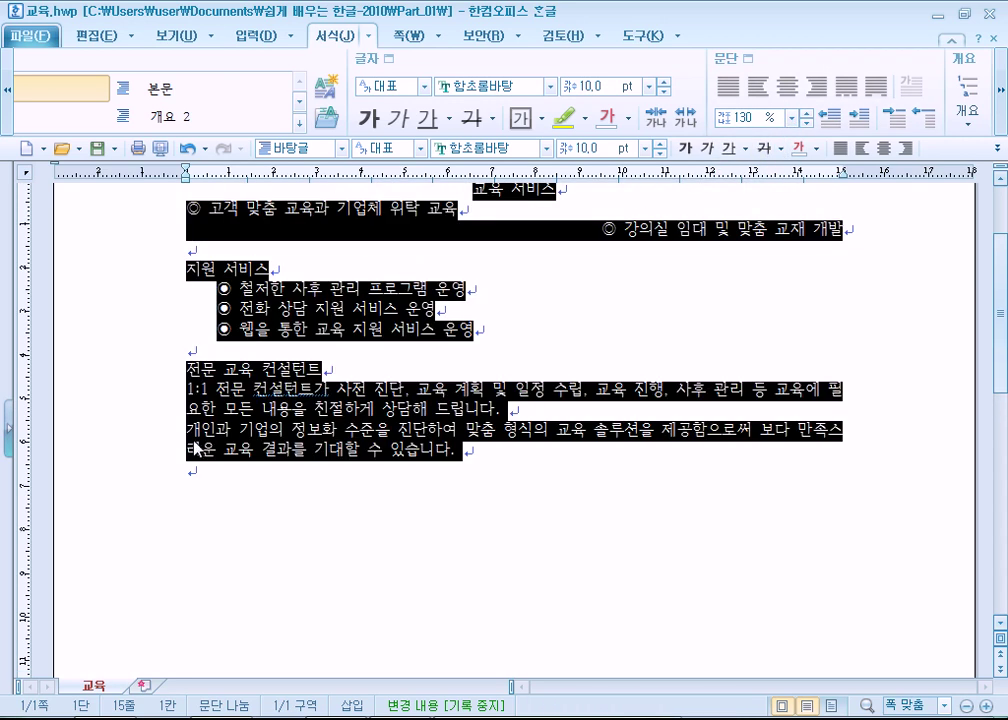
pyautogui.click(168, 472)
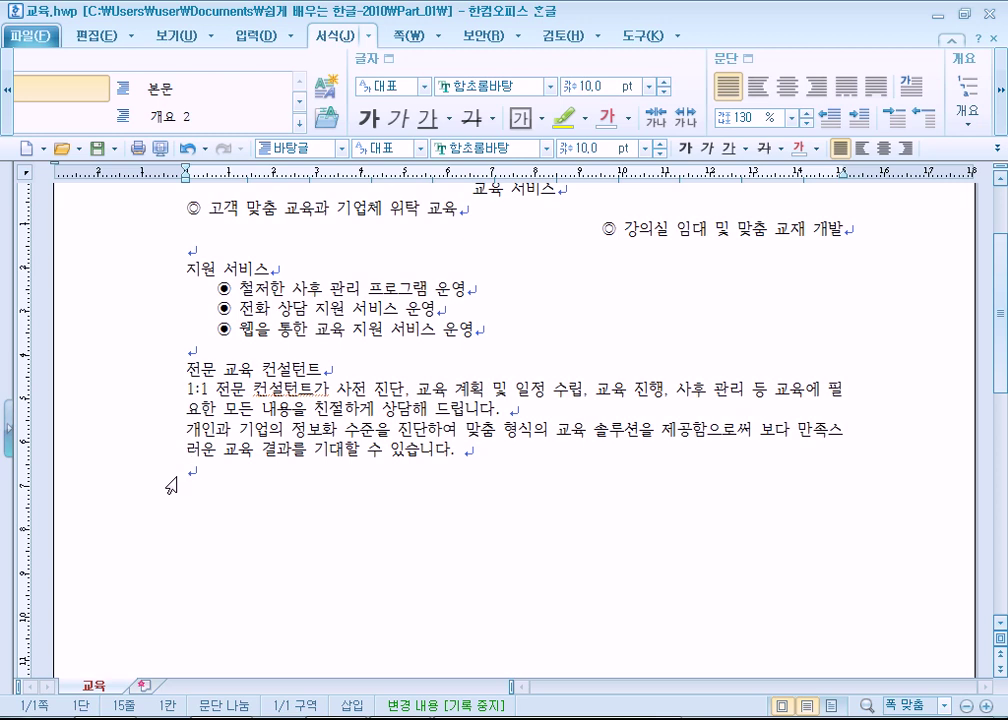
# - Give the whole document a custom line spacing of 150%, a value not among the presets
pyautogui.hotkey('ctrl', 'a')
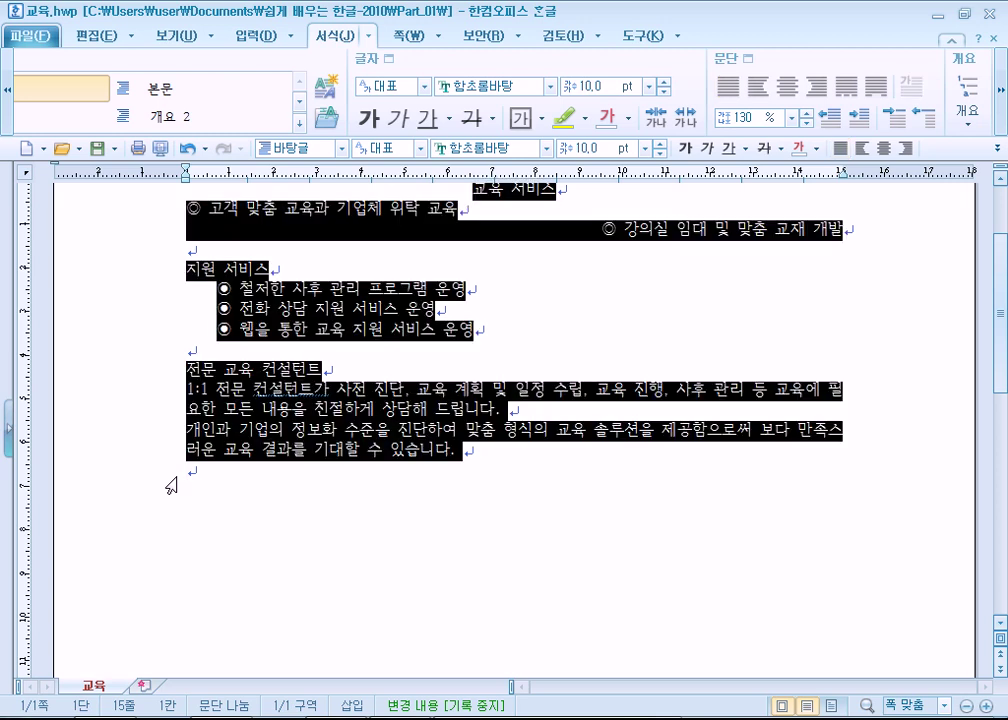
pyautogui.click(790, 119)
pyautogui.press('BackSpace')
pyautogui.press('BackSpace')
pyautogui.press('BackSpace')
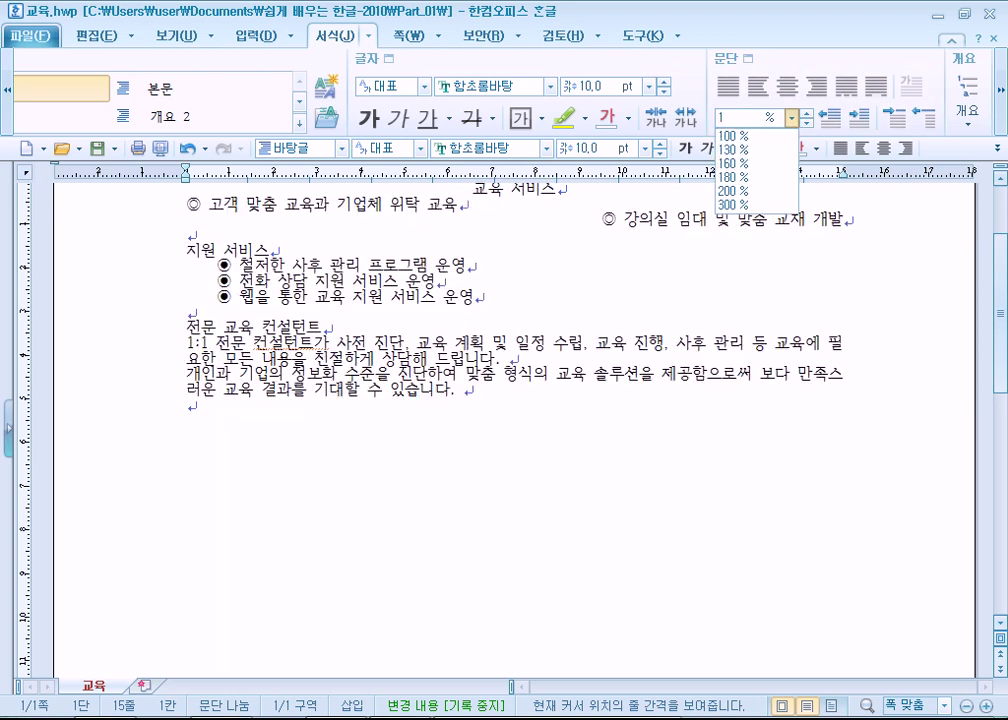
pyautogui.write('150')
pyautogui.press('Return')
pyautogui.click(555, 393)
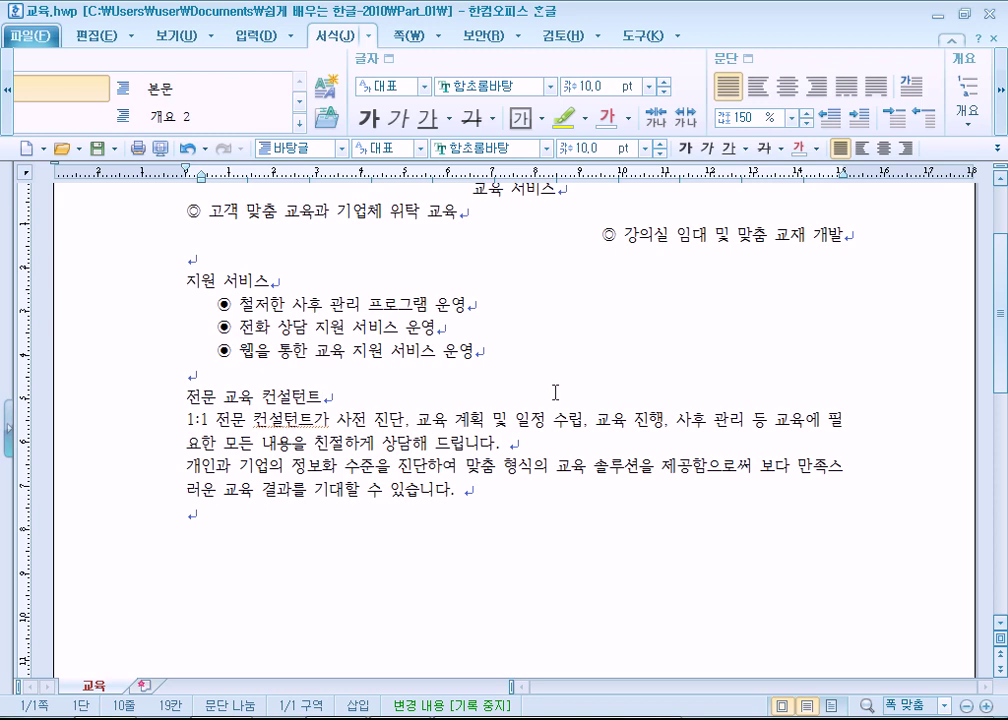
# - Raise the line spacing of the whole document to 160%
pyautogui.tripleClick(100, 380)
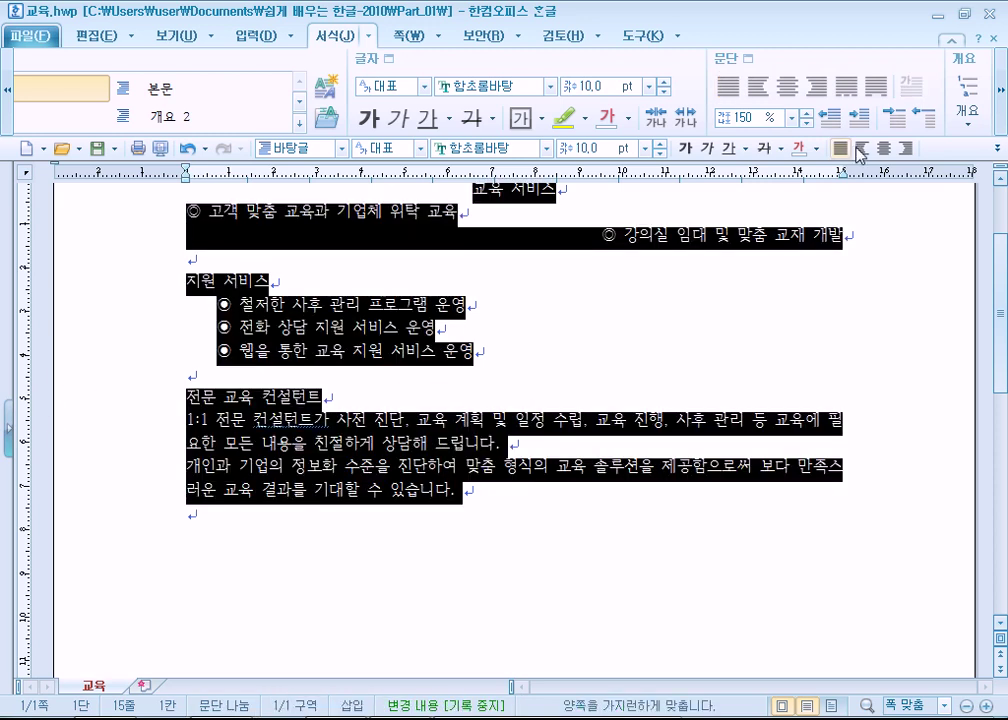
pyautogui.click(807, 122)
pyautogui.click(807, 113)
pyautogui.click(807, 113)
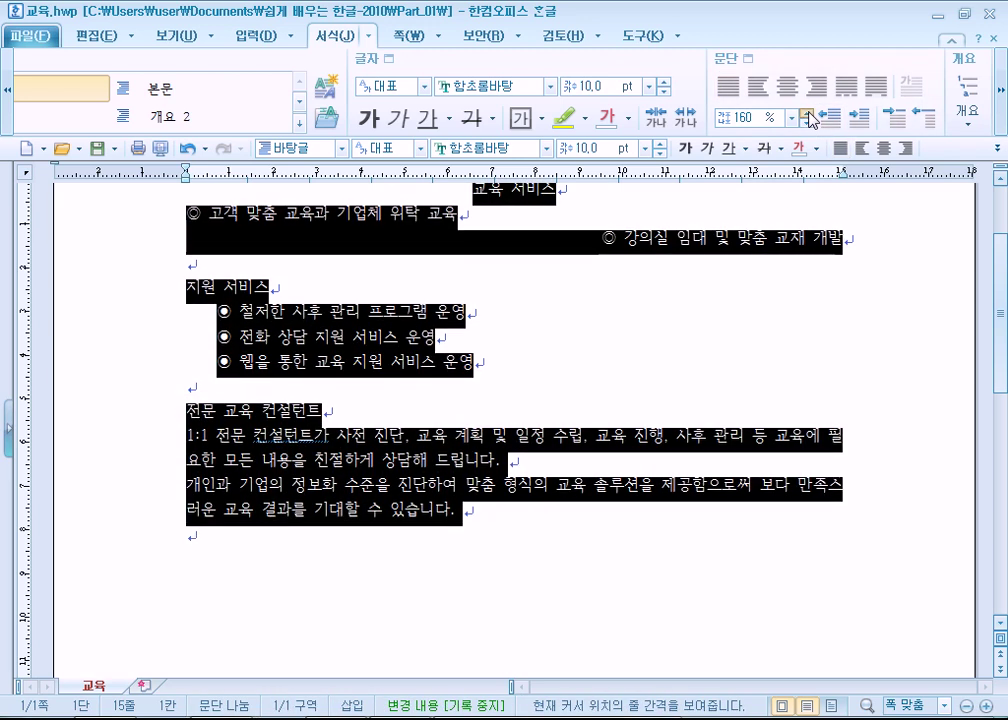
pyautogui.click(807, 113)
pyautogui.click(457, 311)
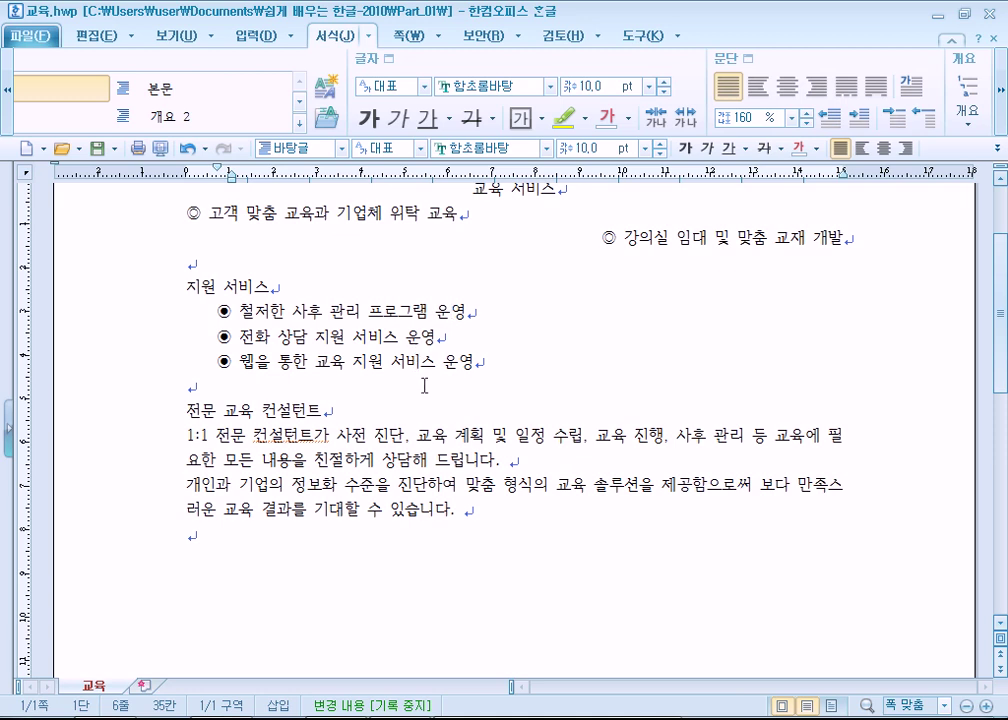
# - With the whole text selected, remove the left indent from the bulleted items under 지원 서비스
pyautogui.tripleClick(141, 466)
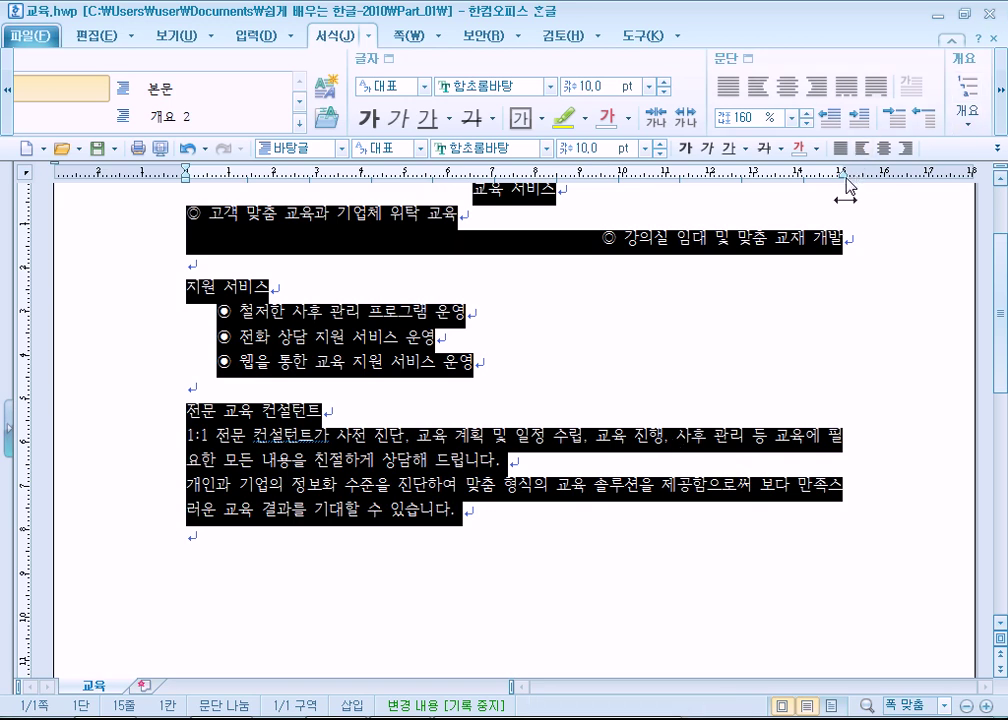
pyautogui.moveTo(848, 182); pyautogui.dragTo(852, 183)
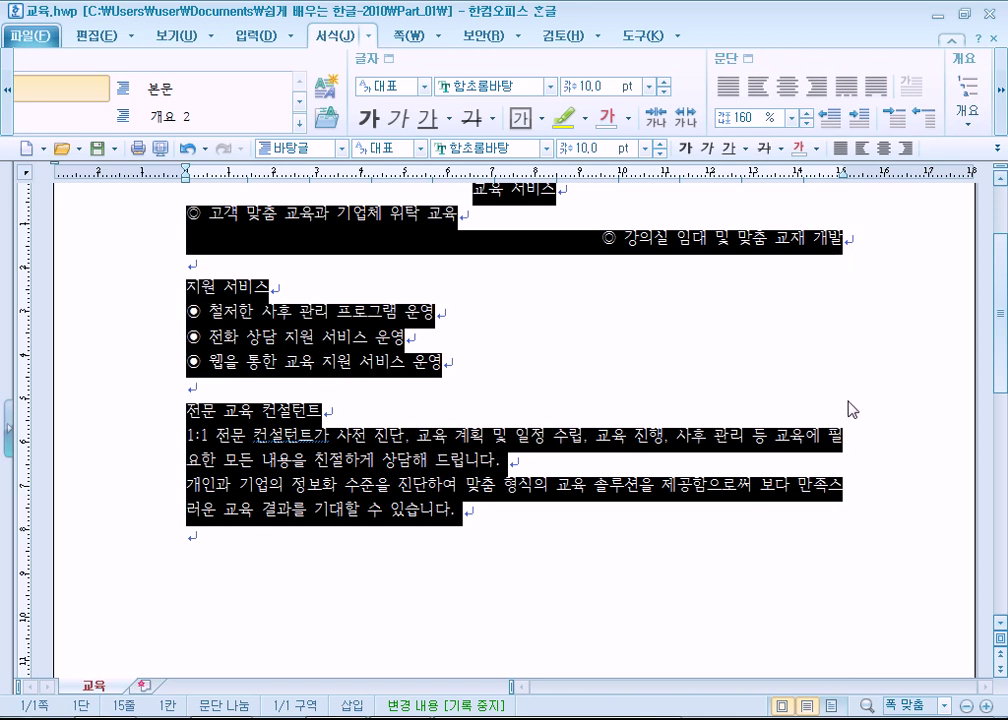
pyautogui.scroll(3, 860, 515)
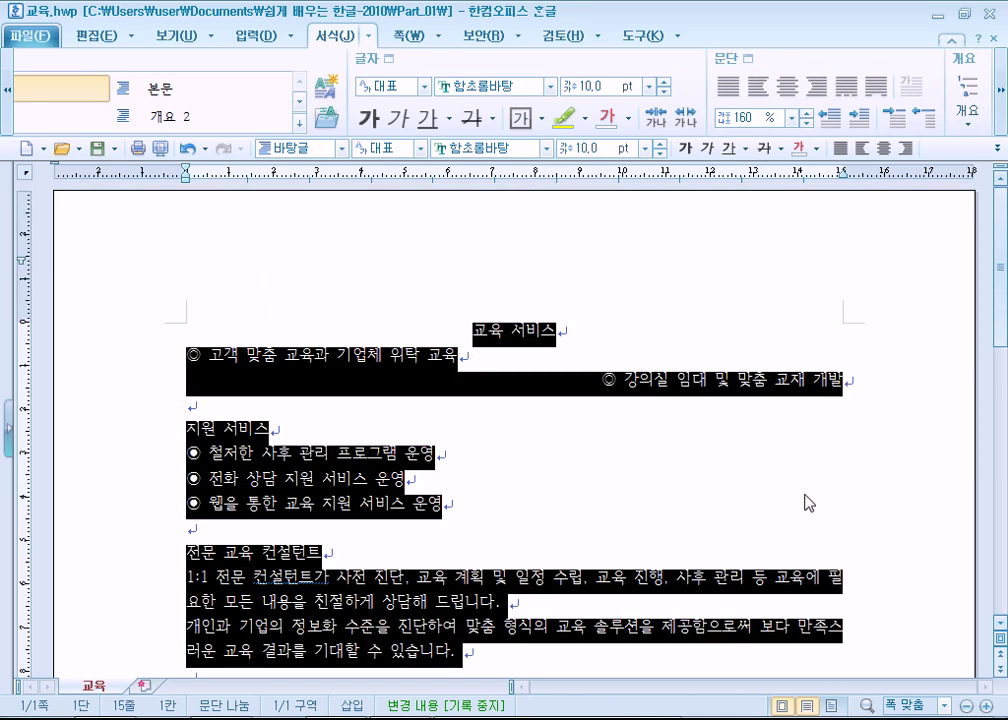
pyautogui.click(632, 388)
# - Set the left and right page margins of the whole document to 15 mm and look over the rewrapped text
pyautogui.press('F7')
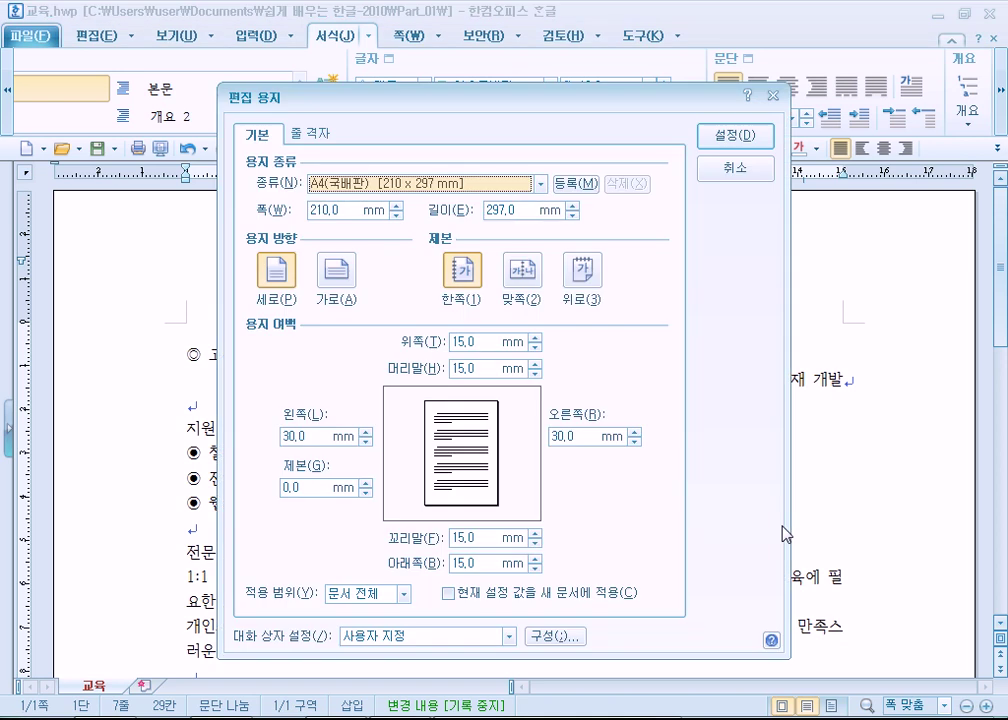
pyautogui.press('Tab')
pyautogui.press('Tab')
pyautogui.press('Tab')
pyautogui.press('Tab')
pyautogui.press('Tab')
pyautogui.press('Tab')
pyautogui.press('Tab')
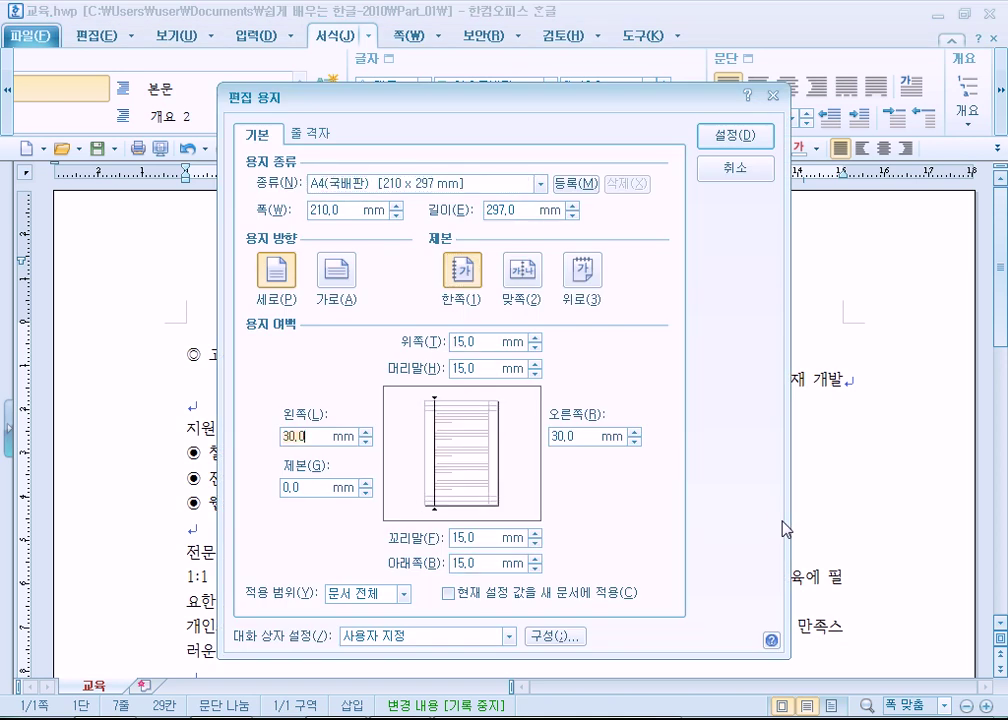
pyautogui.write('15')
pyautogui.press('Tab')
pyautogui.write('15')
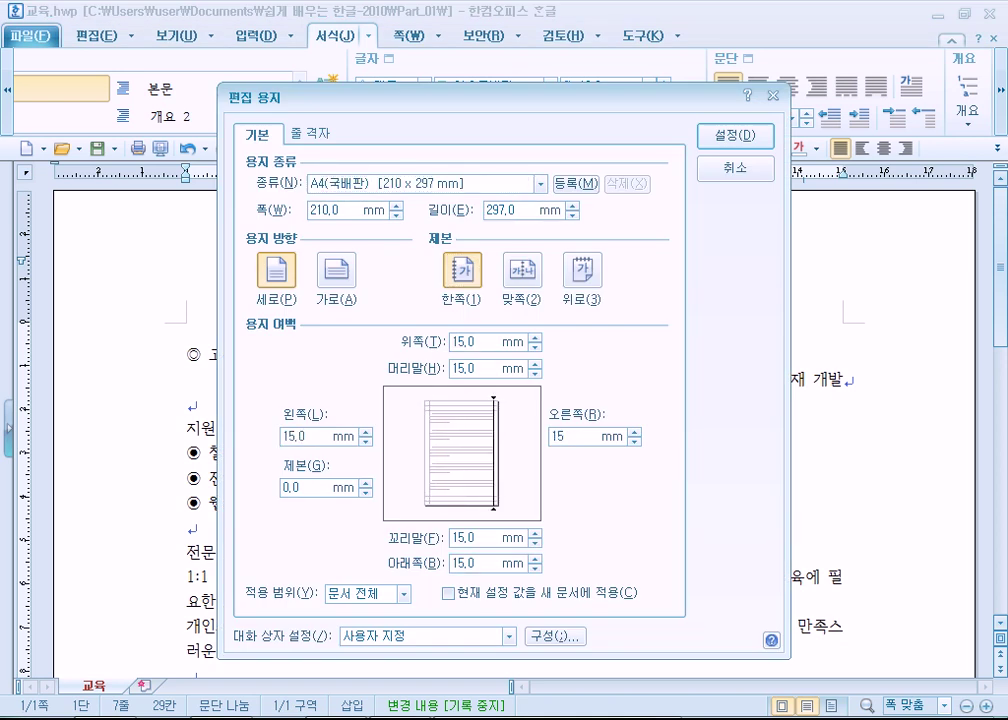
pyautogui.press('Return')
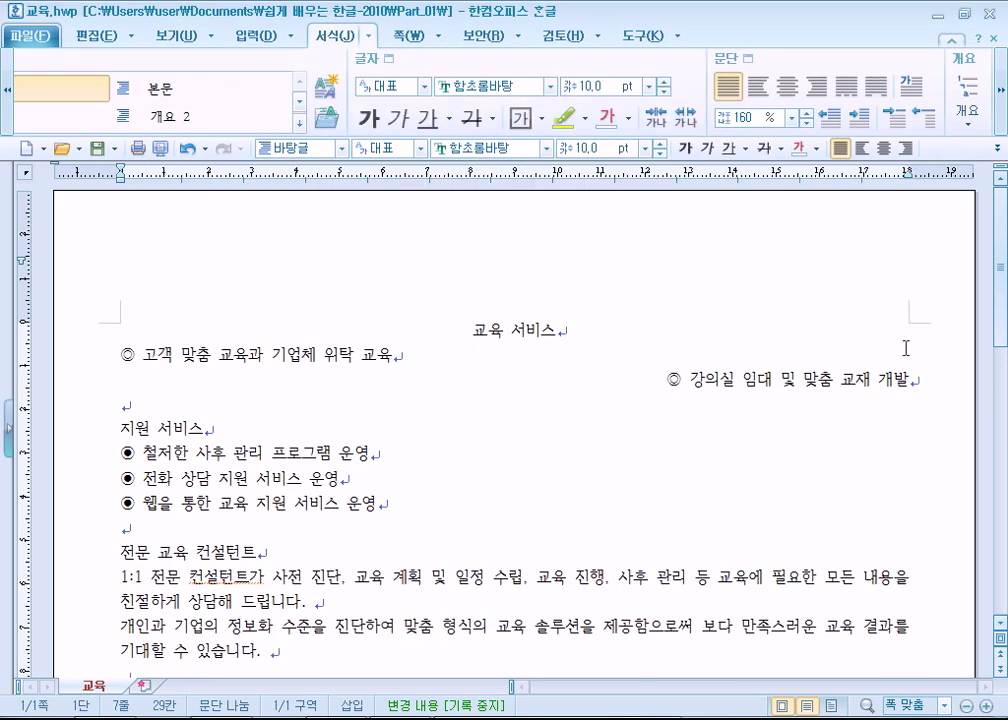
pyautogui.scroll(-5, 307, 360)
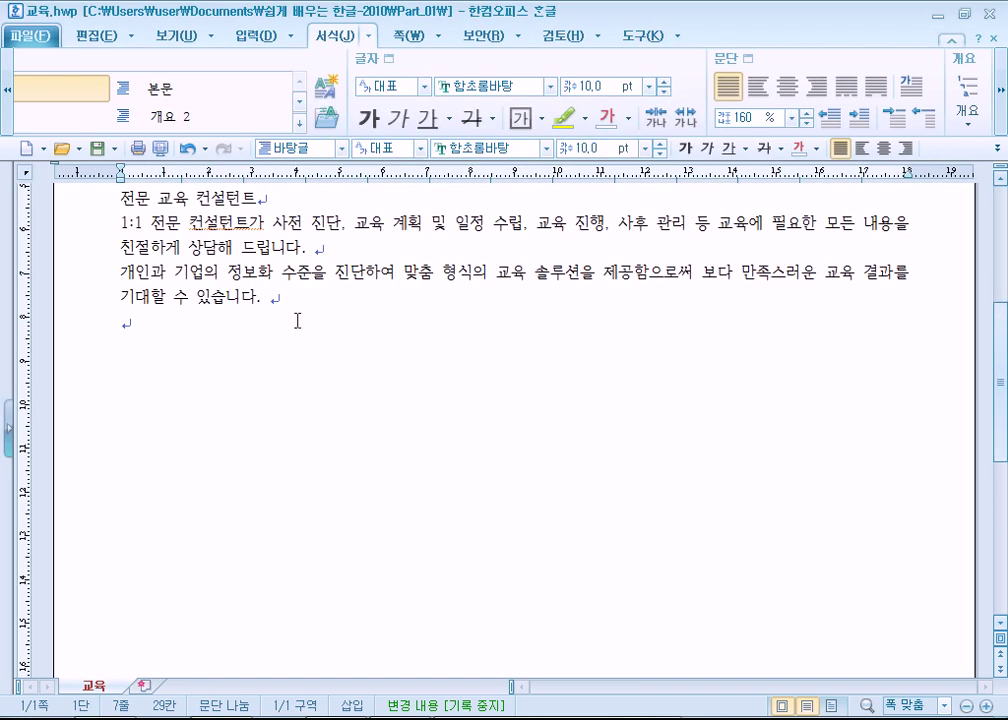
pyautogui.scroll(2, 307, 360)
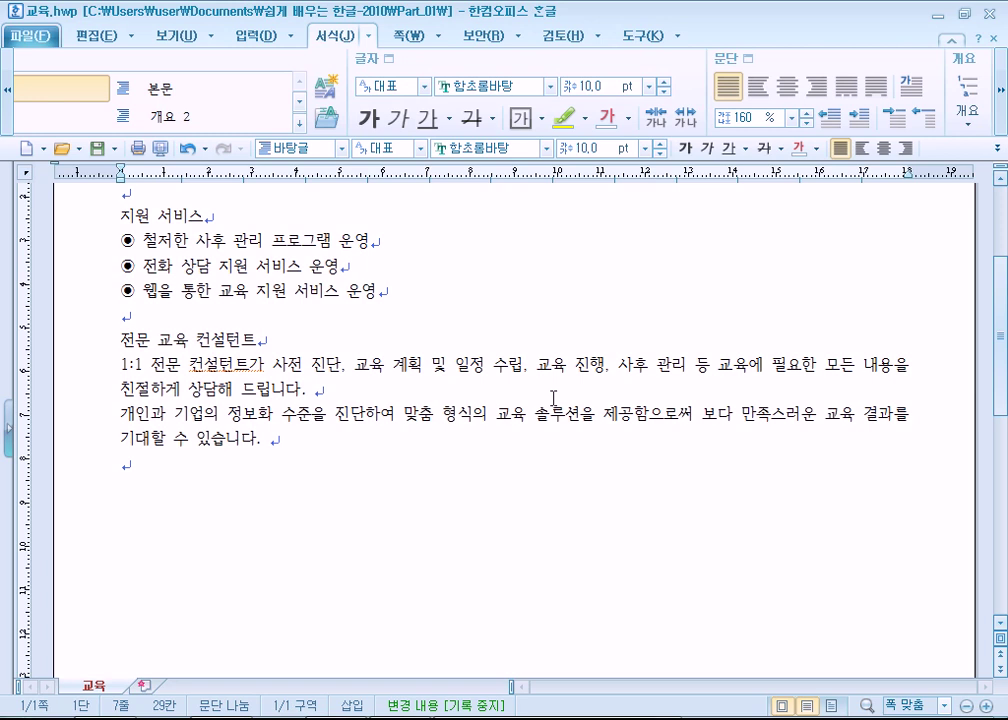
pyautogui.scroll(3, 553, 398)
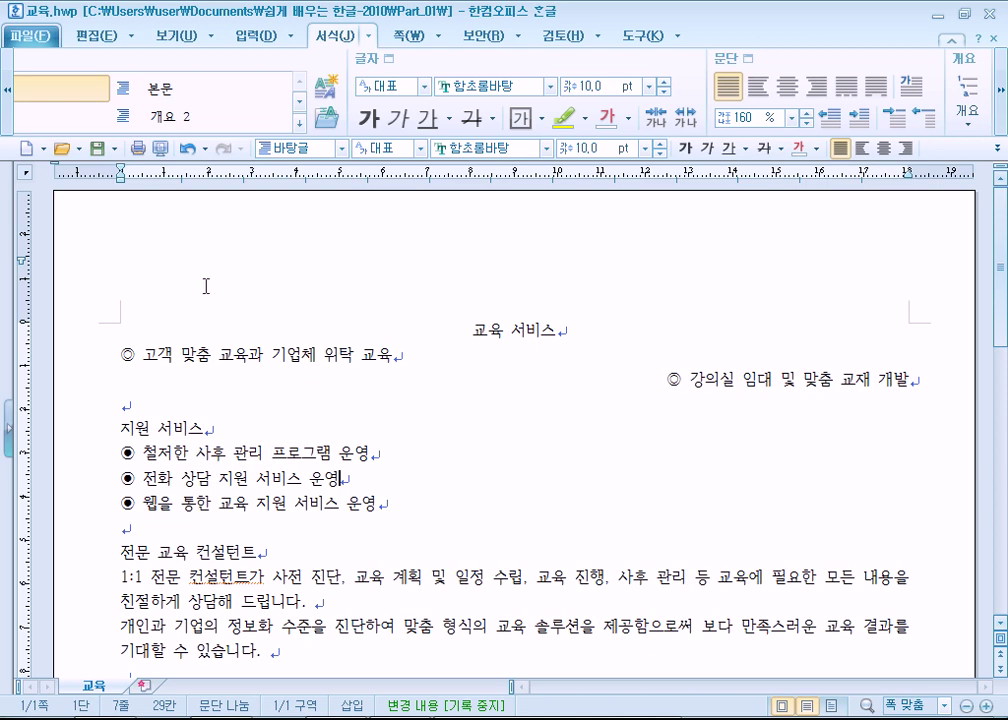
# - Try a blank line between the heading 전문 교육 컨설턴트 and its first paragraph, and remove it again
pyautogui.scroll(-4, 169, 535)
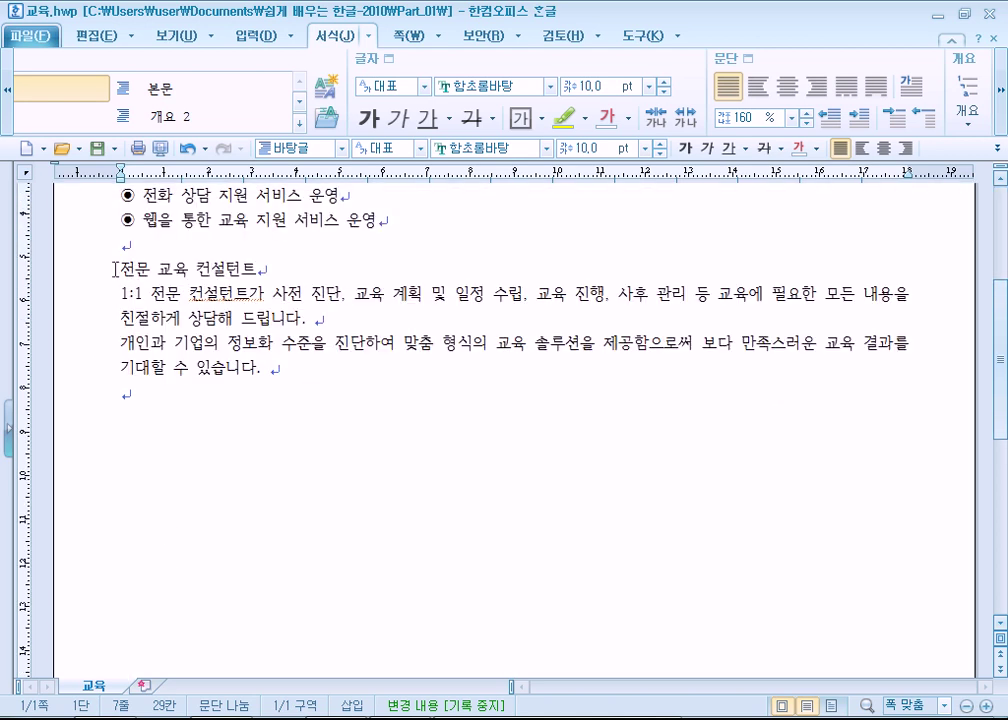
pyautogui.moveTo(115, 268); pyautogui.dragTo(299, 268)
pyautogui.click(303, 270)
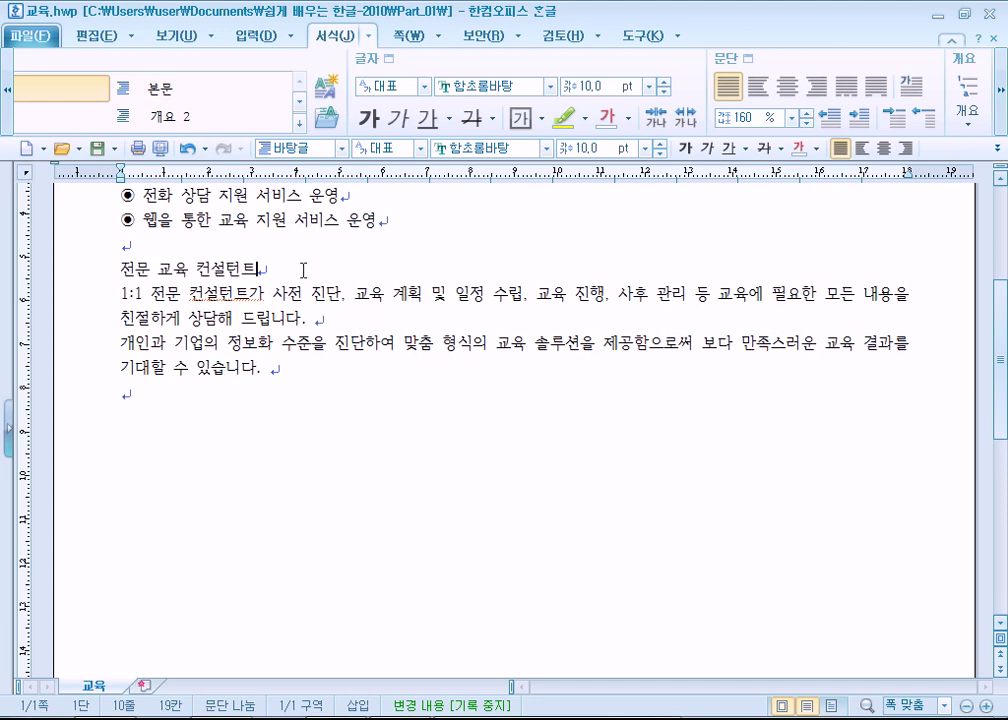
pyautogui.press('Return')
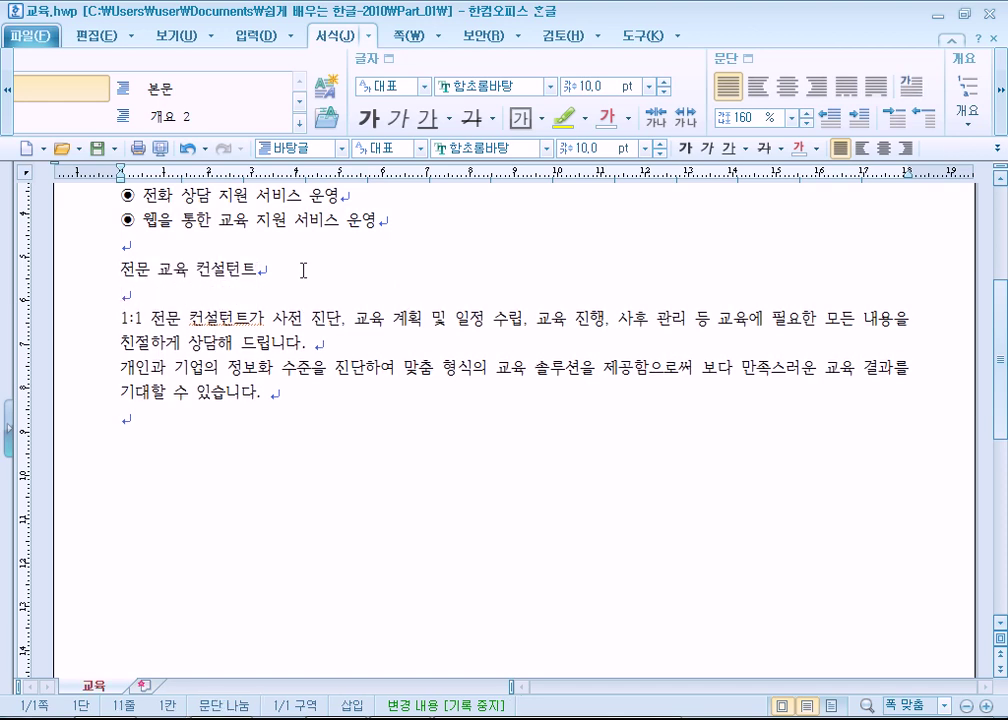
pyautogui.press('BackSpace')
# - Set the line spacing of the heading line 전문 교육 컨설턴트 to 200%
pyautogui.moveTo(83, 270); pyautogui.dragTo(262, 270)
pyautogui.click(262, 271)
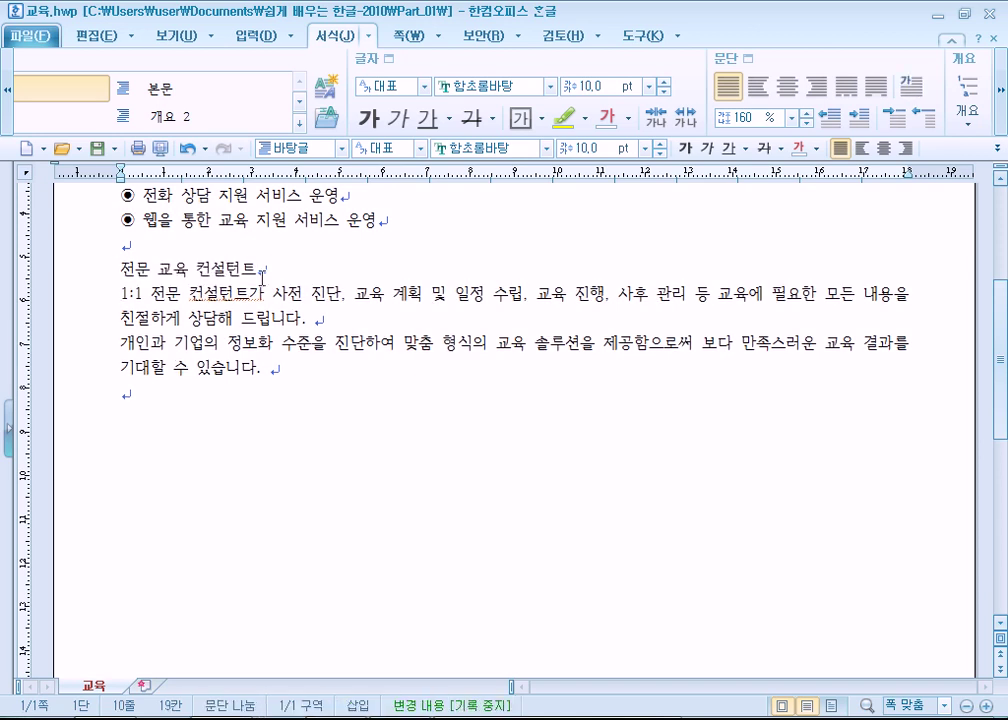
pyautogui.click(791, 117)
pyautogui.click(773, 191)
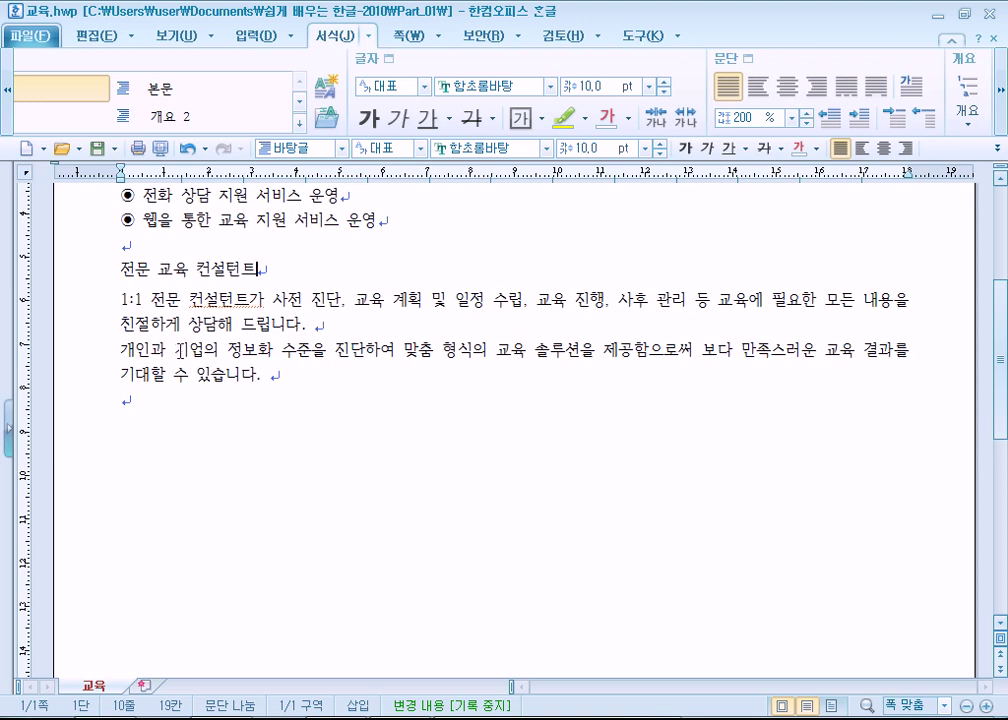
# - Increase the heading line's spacing in small increments to 250%
pyautogui.click(807, 116)
pyautogui.click(807, 116)
pyautogui.click(807, 116)
pyautogui.click(807, 116)
pyautogui.click(807, 116)
pyautogui.click(807, 116)
pyautogui.click(807, 116)
pyautogui.click(807, 116)
pyautogui.click(807, 116)
pyautogui.click(807, 116)
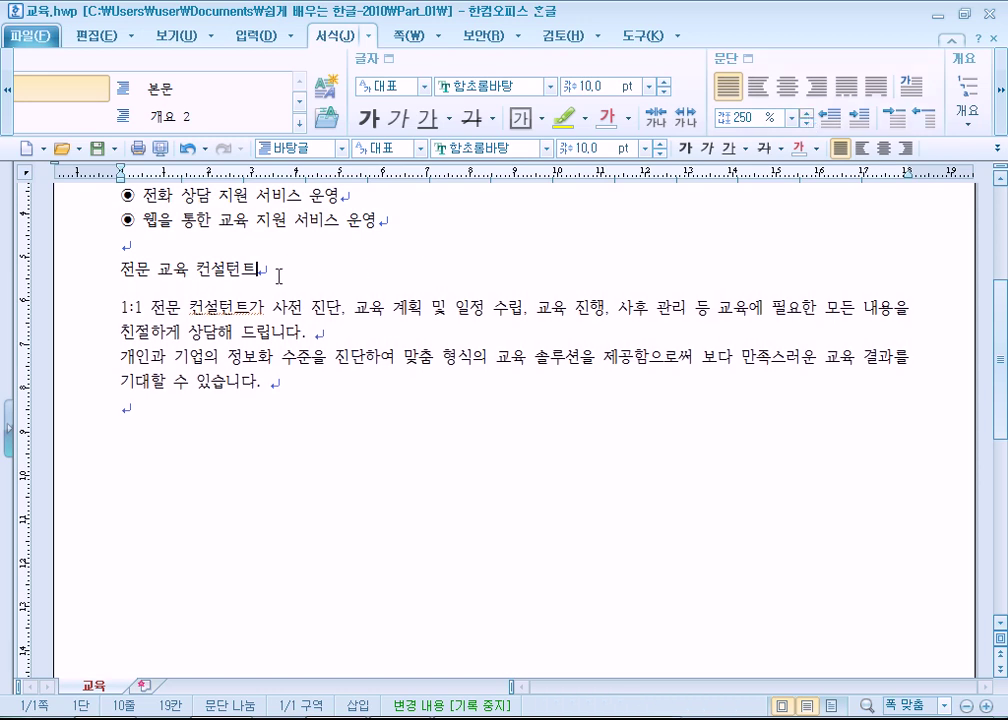
# - Try an extra line with the text wf above the heading 전문 교육 컨설턴트, and remove it again
pyautogui.click(398, 221)
pyautogui.press('Return')
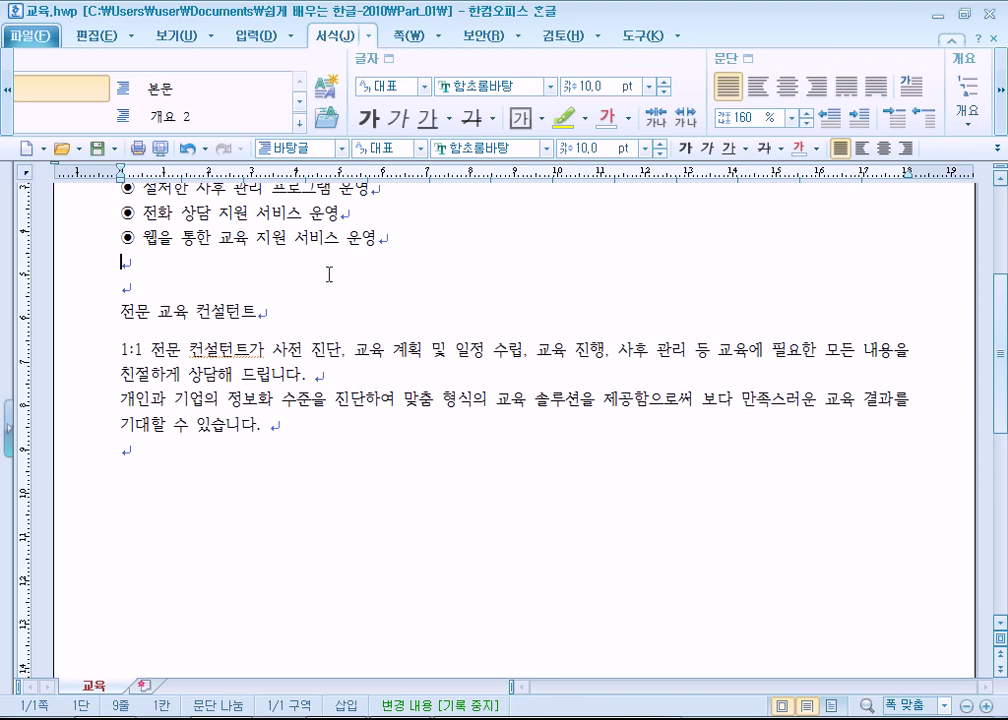
pyautogui.click(90, 244)
pyautogui.click(120, 267)
pyautogui.click(128, 288)
pyautogui.write('wf')
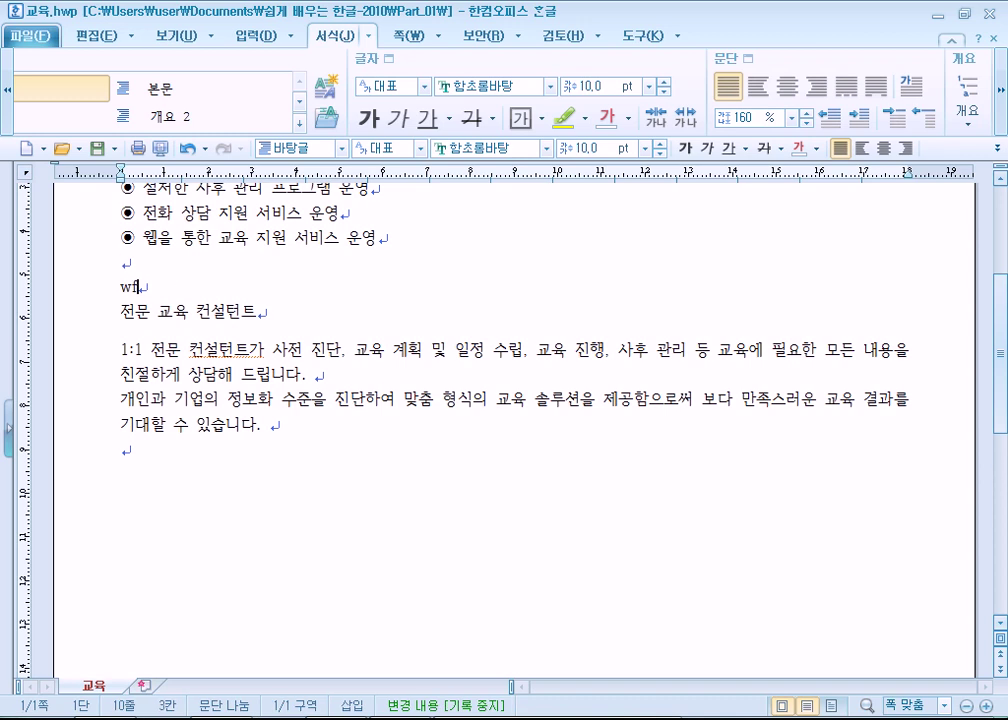
pyautogui.press('BackSpace')
pyautogui.press('BackSpace')
pyautogui.press('BackSpace')
# - Undo the line spacing changes made to the heading 전문 교육 컨설턴트
pyautogui.moveTo(121, 286); pyautogui.dragTo(338, 288)
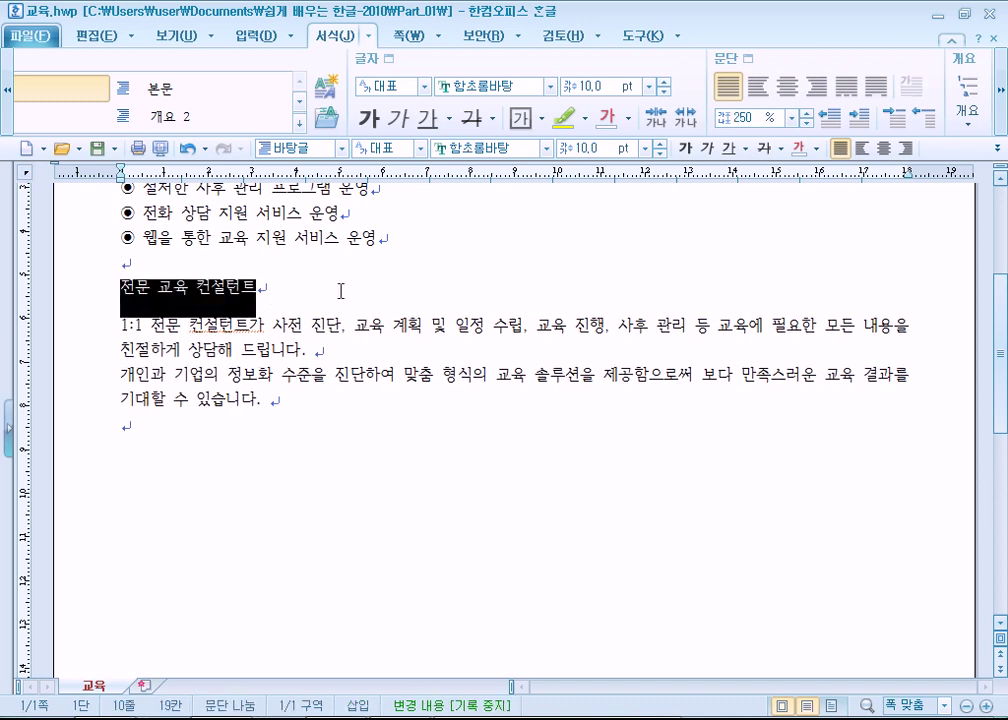
pyautogui.press('Escape')
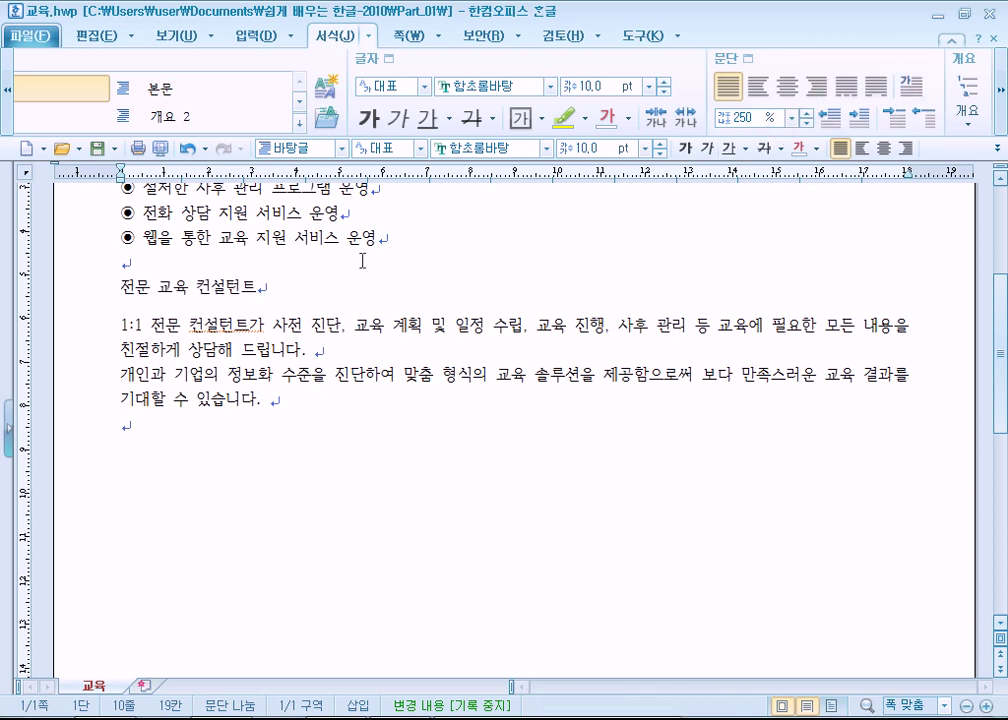
pyautogui.hotkey('ctrl', 'z')
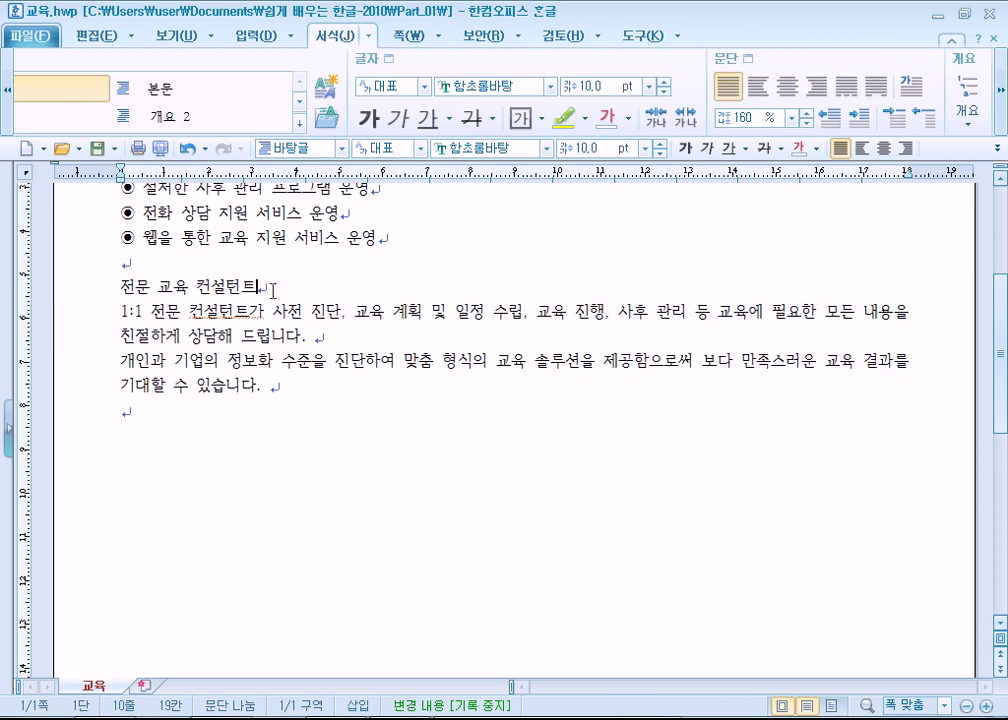
# - Practise selecting the two body paragraphs under 전문 교육 컨설턴트, from within the text and line by line from the margin
pyautogui.moveTo(122, 311); pyautogui.dragTo(312, 337)
pyautogui.moveTo(120, 359); pyautogui.dragTo(272, 398)
pyautogui.click(272, 405)
pyautogui.moveTo(122, 311); pyautogui.dragTo(141, 411)
pyautogui.click(141, 411)
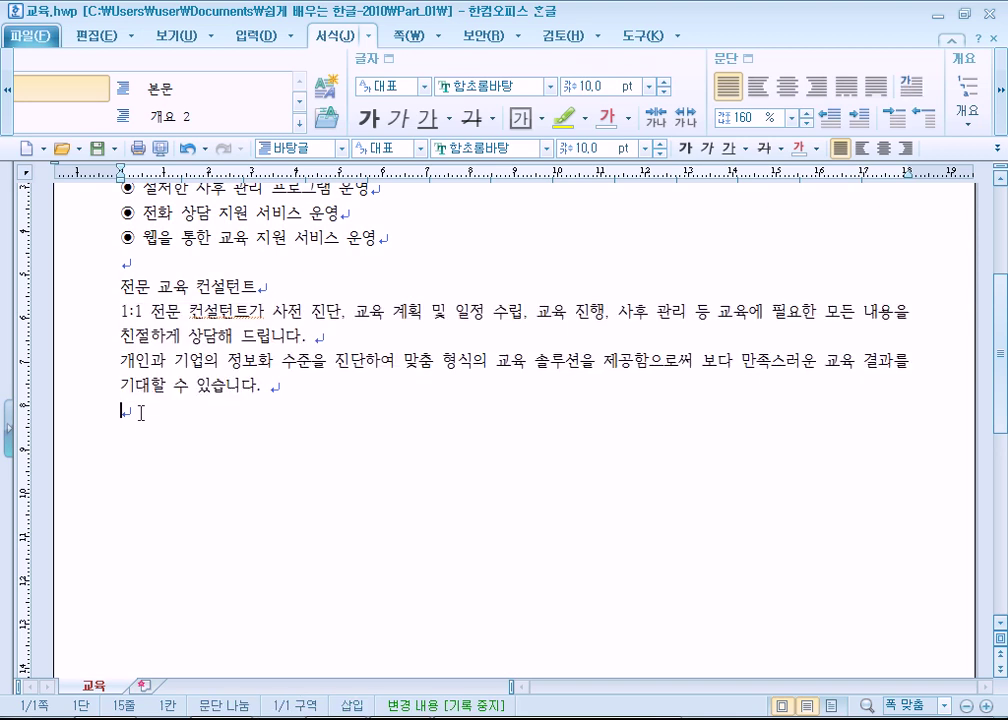
pyautogui.moveTo(122, 311); pyautogui.dragTo(100, 405)
pyautogui.click(79, 340)
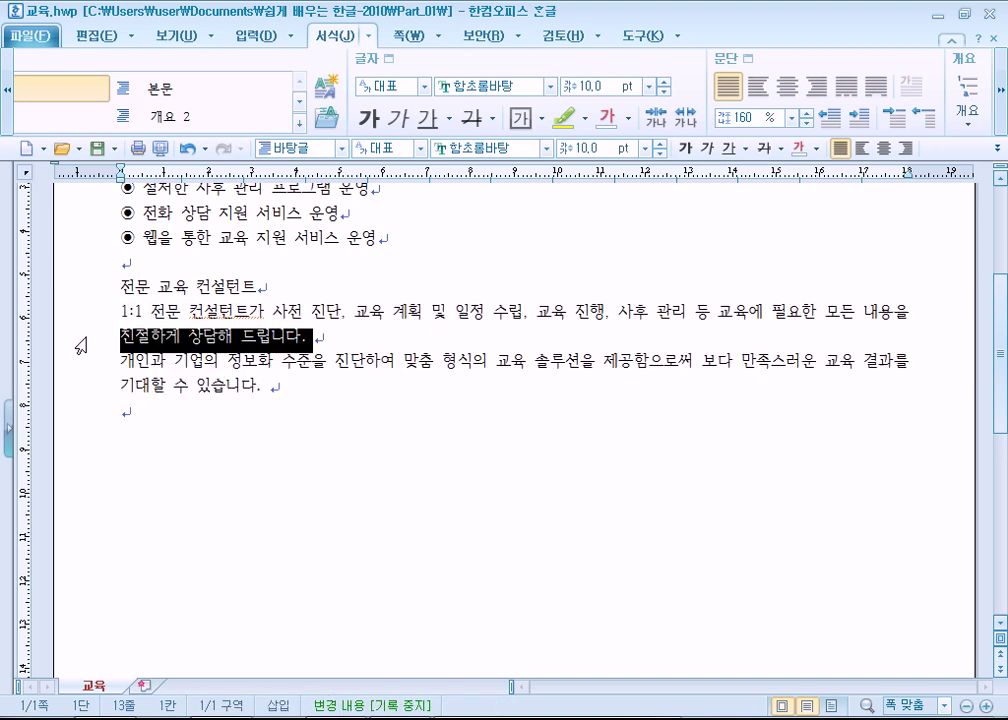
pyautogui.moveTo(100, 312); pyautogui.dragTo(108, 412)
pyautogui.click(122, 315)
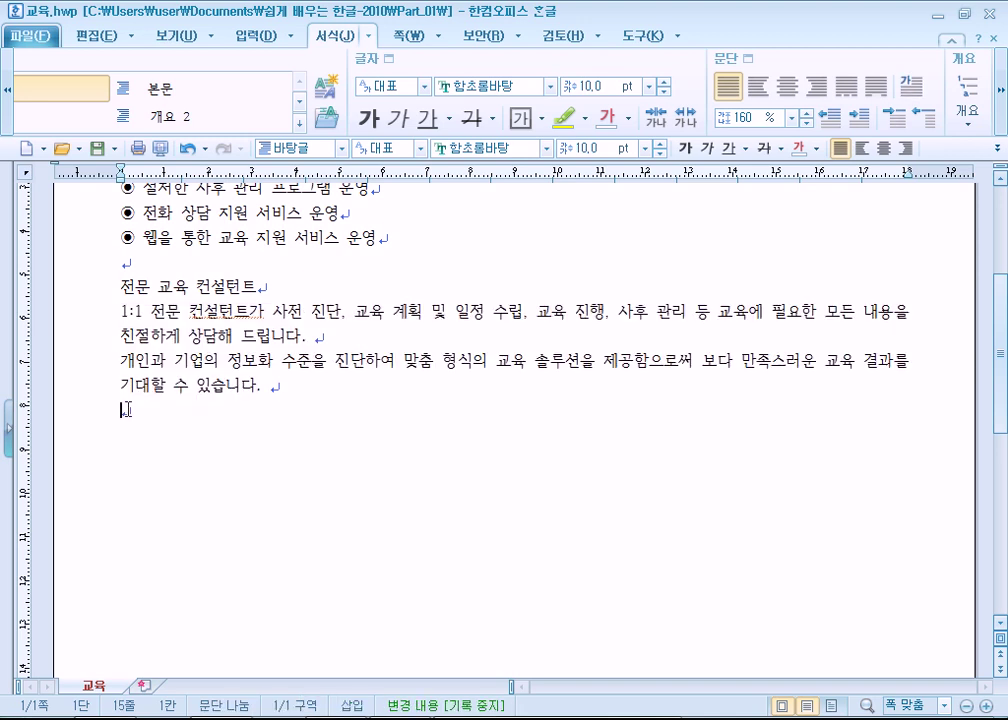
pyautogui.moveTo(122, 315); pyautogui.dragTo(282, 388)
pyautogui.moveTo(92, 330); pyautogui.dragTo(97, 403)
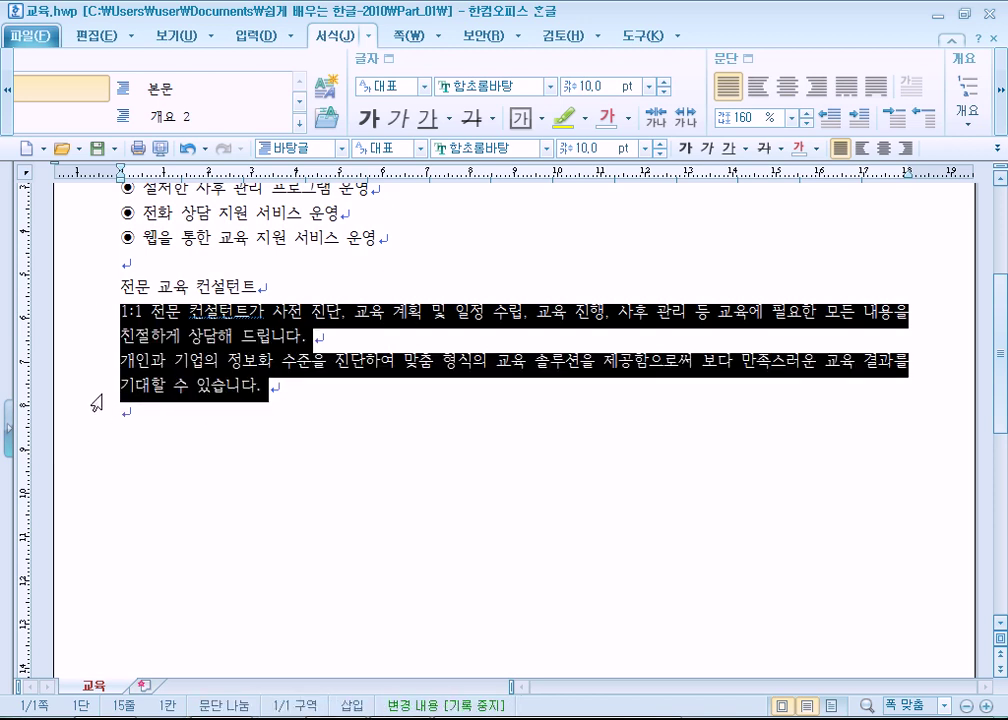
pyautogui.click(139, 386)
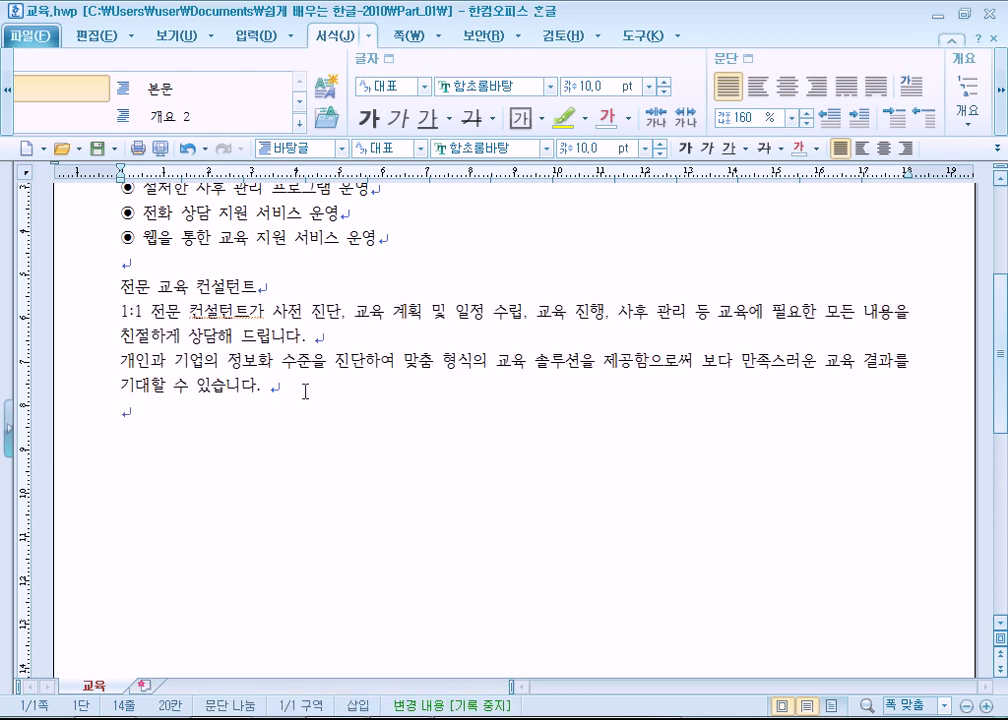
pyautogui.click(155, 403)
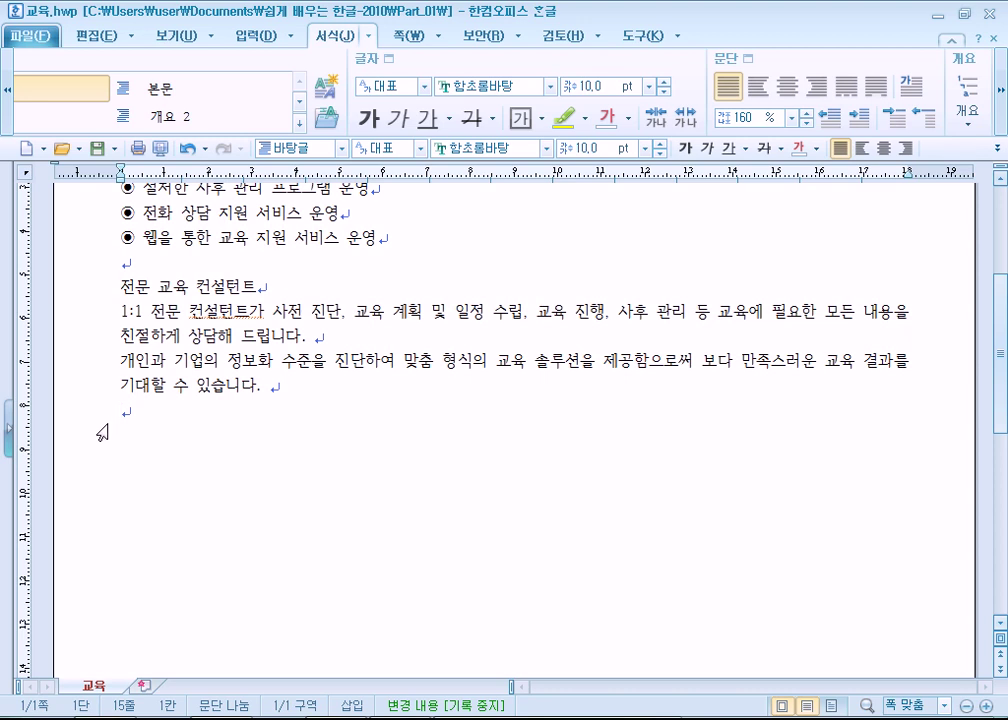
# - Copy the two body paragraphs under 전문 교육 컨설턴트 and paste them once on the empty line directly below
pyautogui.moveTo(121, 311); pyautogui.dragTo(117, 421)
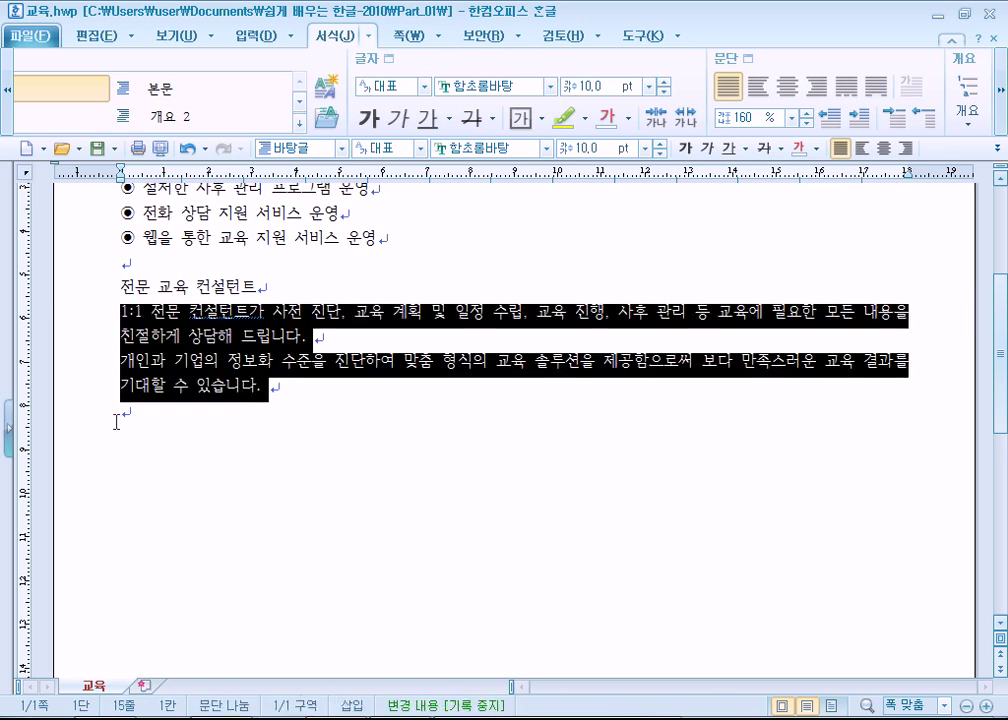
pyautogui.hotkey('ctrl', 'c')
pyautogui.click(128, 418)
pyautogui.hotkey('ctrl', 'v')
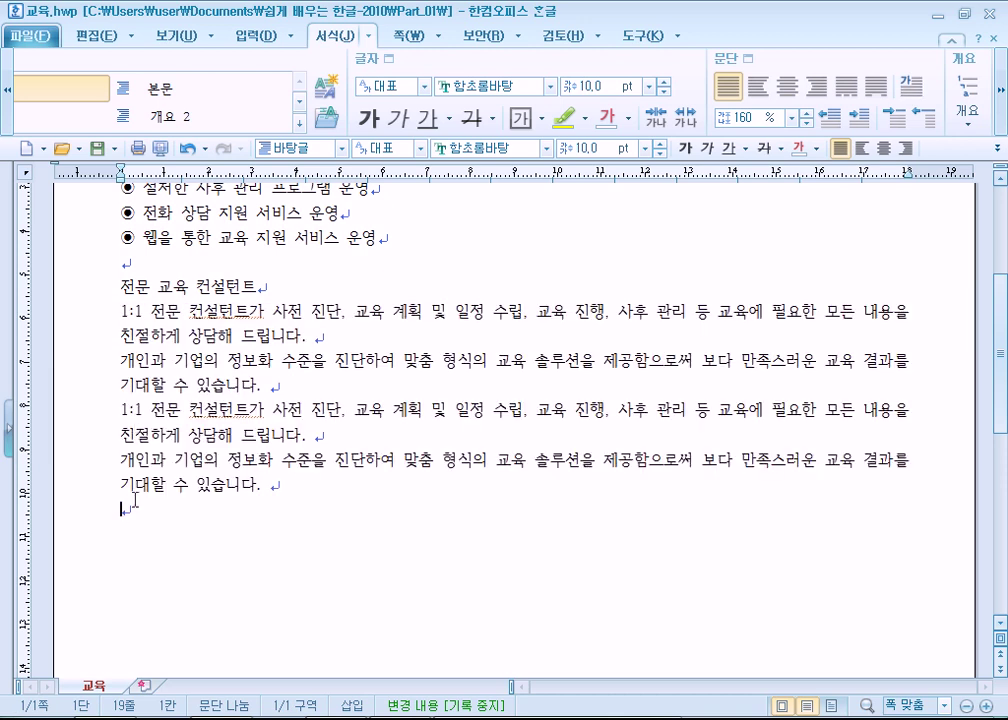
pyautogui.hotkey('ctrl', 'z')
pyautogui.moveTo(121, 311); pyautogui.dragTo(112, 428)
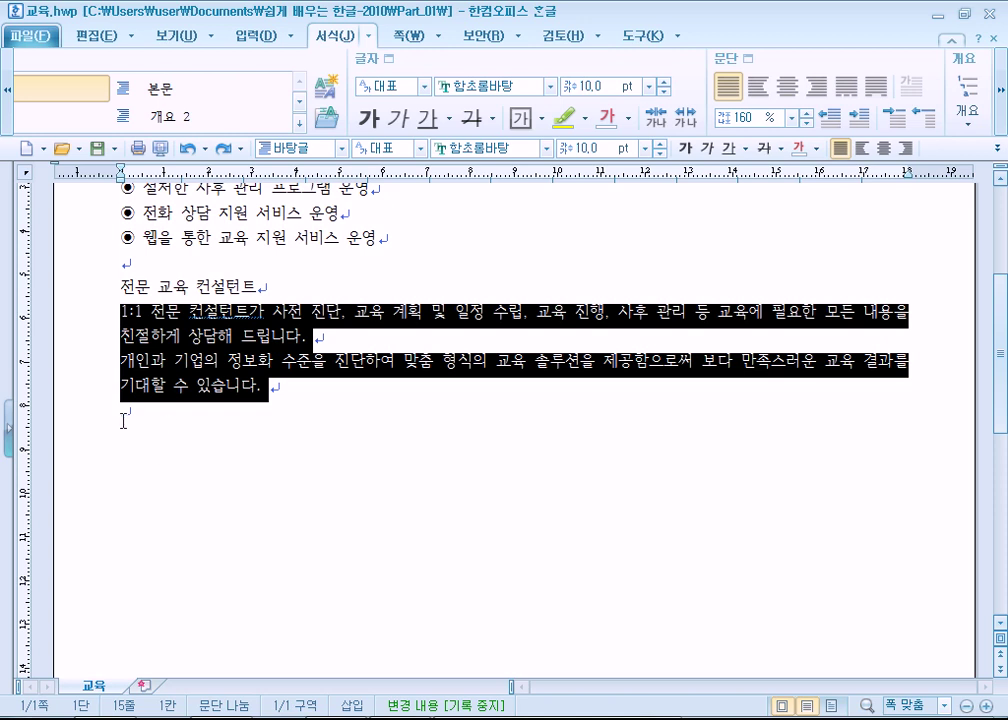
pyautogui.click(125, 419)
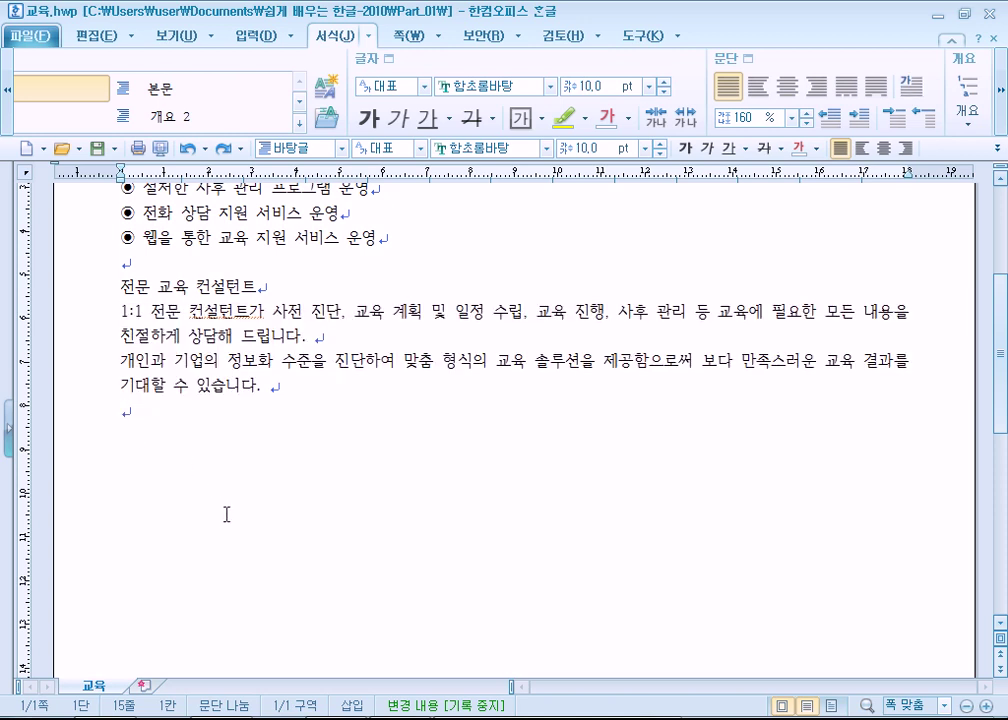
pyautogui.hotkey('ctrl', 'v')
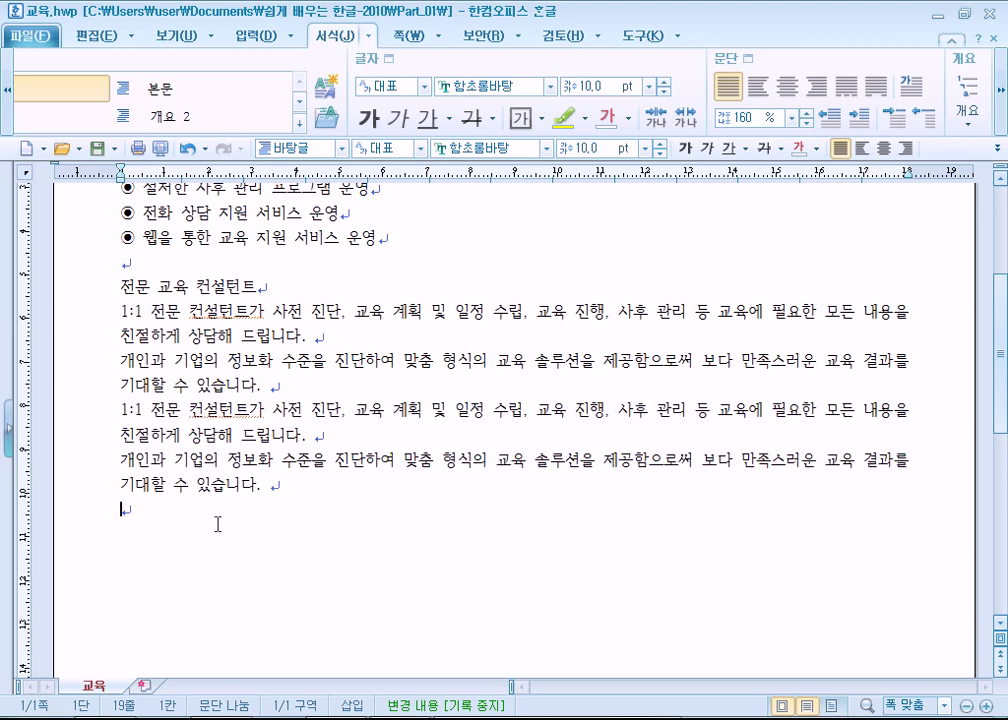
# - Paste a second copy of the two body paragraphs at the end, and practise selecting everything from the heading 전문 교육 컨설턴트 down
pyautogui.hotkey('ctrl', 'v')
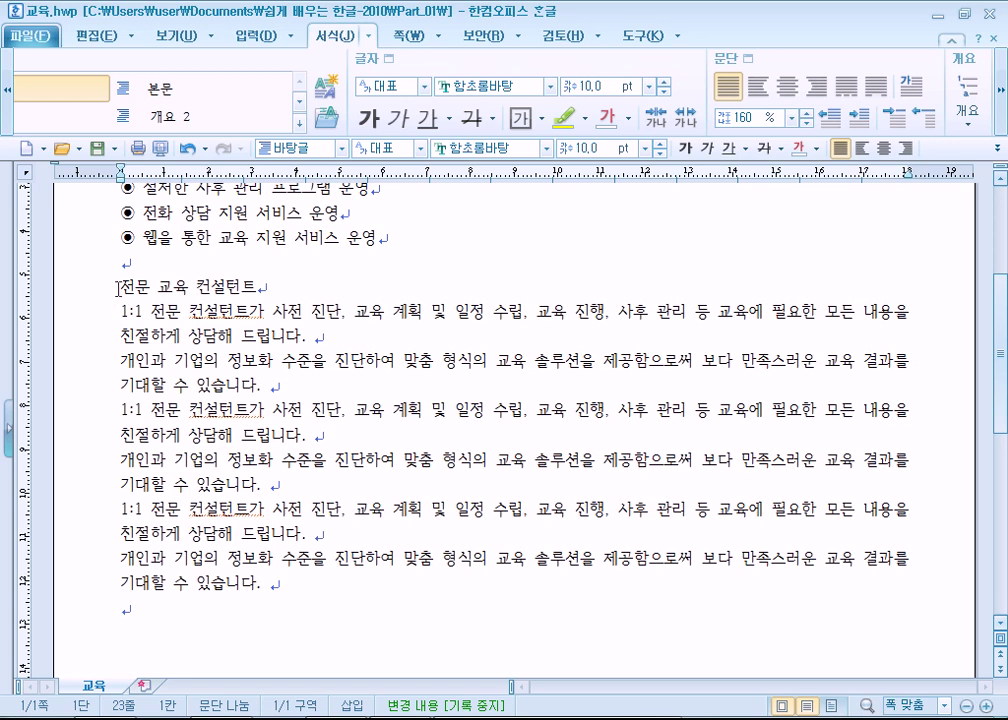
pyautogui.moveTo(121, 286); pyautogui.dragTo(225, 580)
pyautogui.scroll(-3, 315, 533)
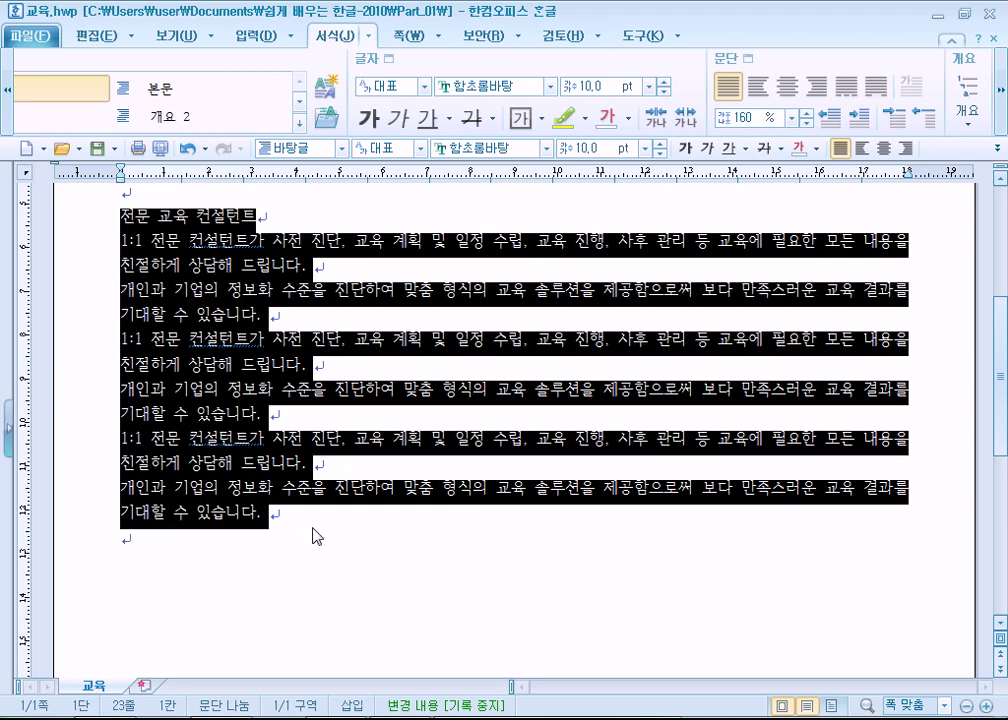
pyautogui.scroll(4, 318, 530)
pyautogui.scroll(-3, 322, 522)
pyautogui.scroll(5, 322, 515)
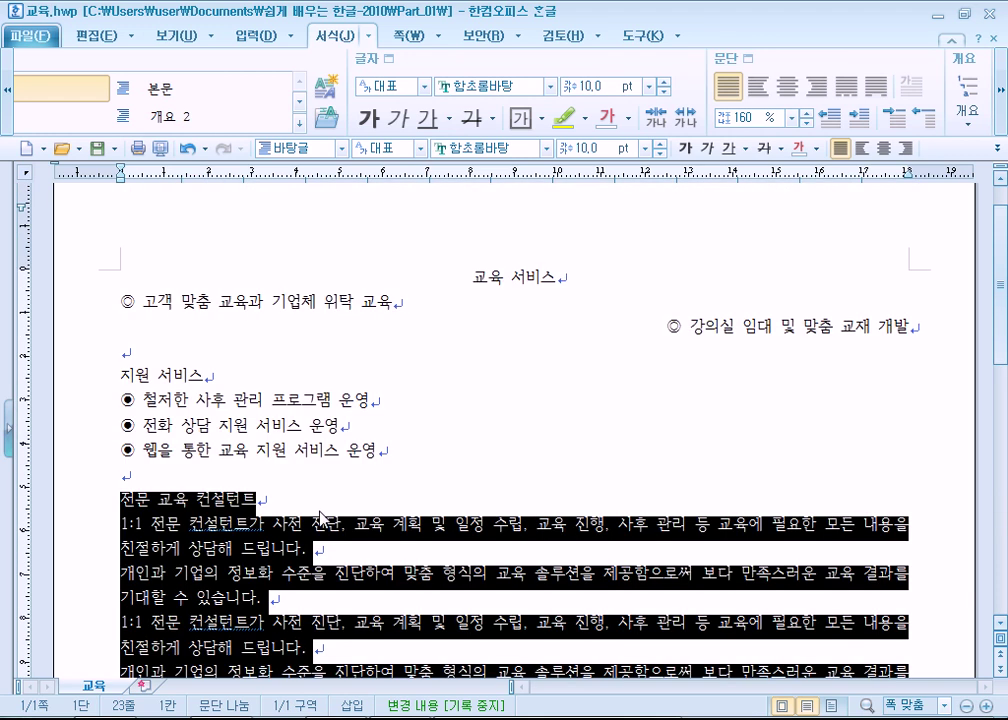
pyautogui.click(316, 500)
pyautogui.scroll(-3, 316, 500)
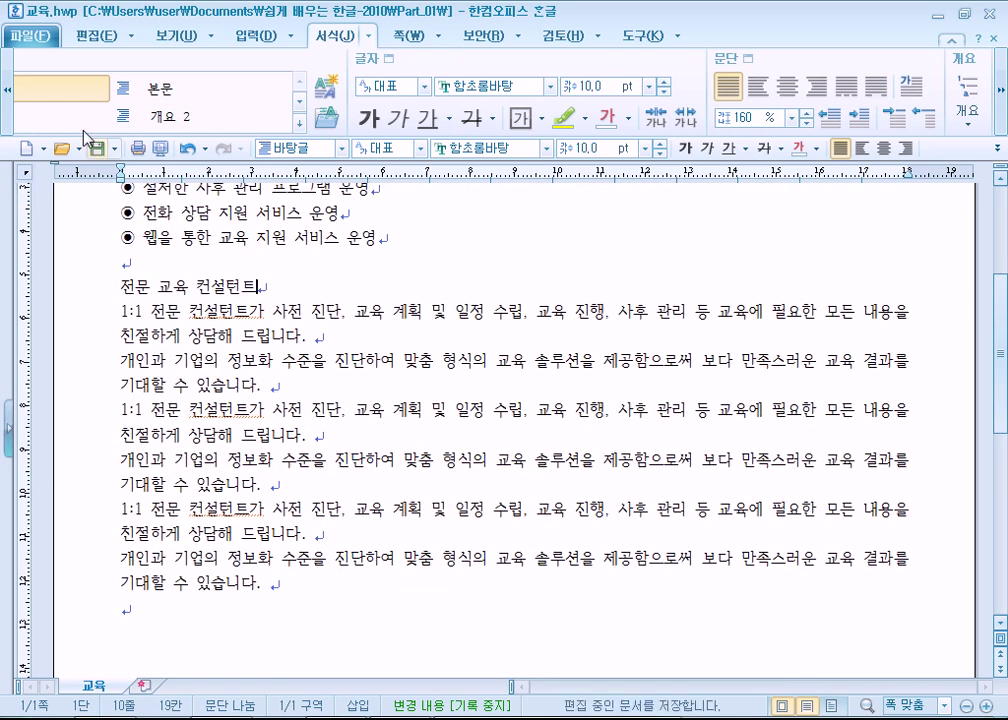
# - Toggle the 쪽 윤곽 page outline display off and on several times, leaving it on
pyautogui.click(183, 37)
pyautogui.click(20, 100)
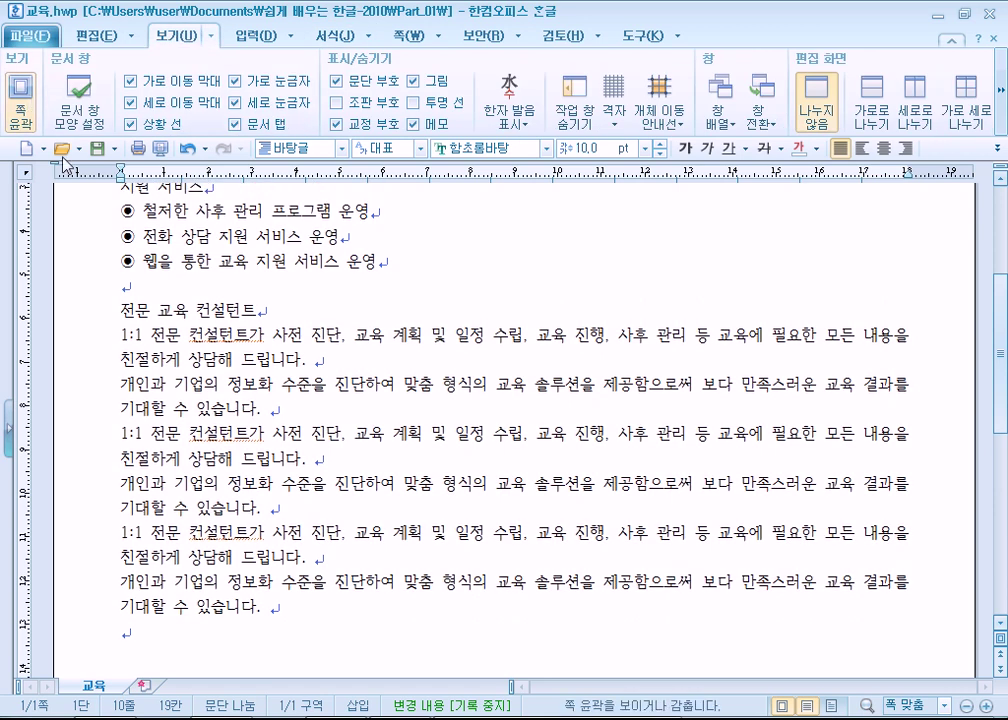
pyautogui.click(19, 100)
pyautogui.click(19, 100)
pyautogui.click(19, 100)
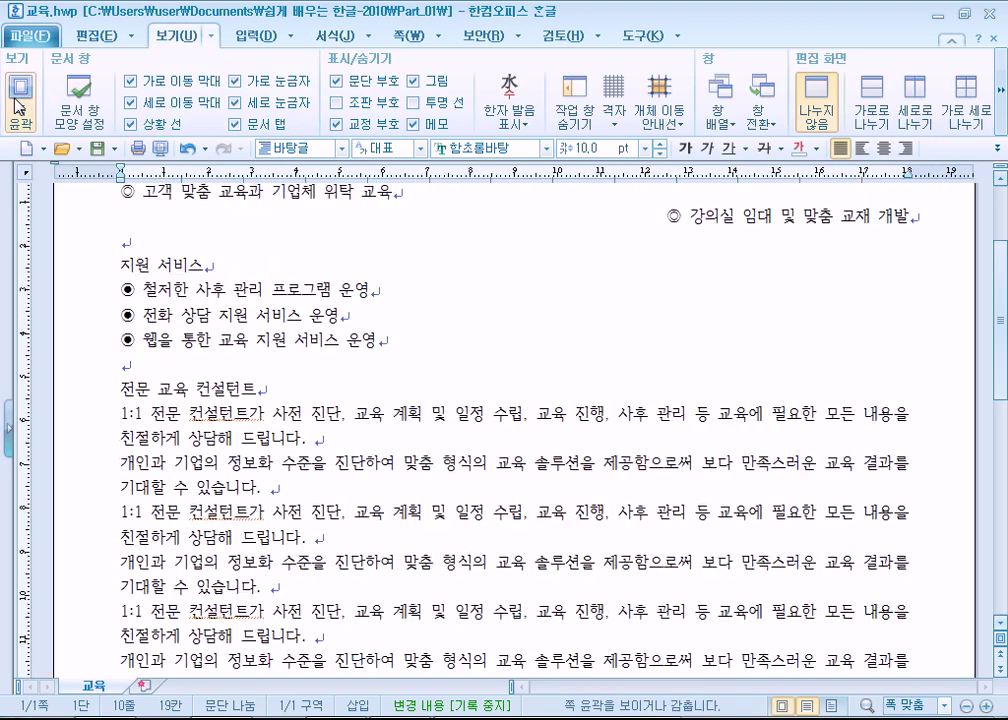
pyautogui.click(19, 100)
pyautogui.click(19, 100)
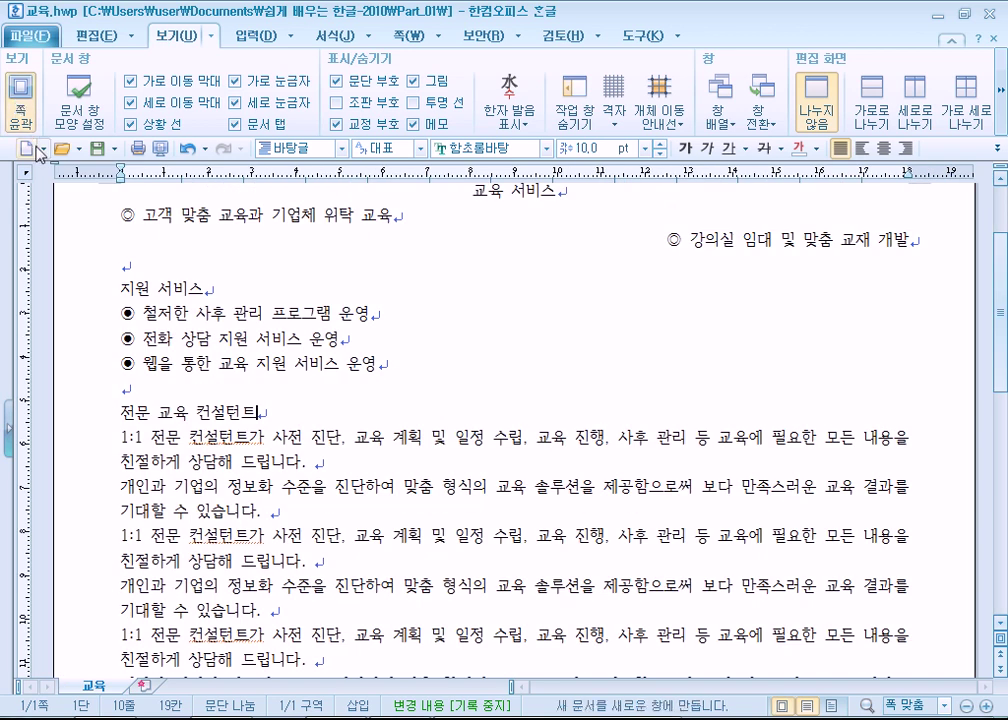
# - Select the heading 전문 교육 컨설턴트 together with all the body paragraphs below it
pyautogui.moveTo(90, 346); pyautogui.dragTo(92, 648)
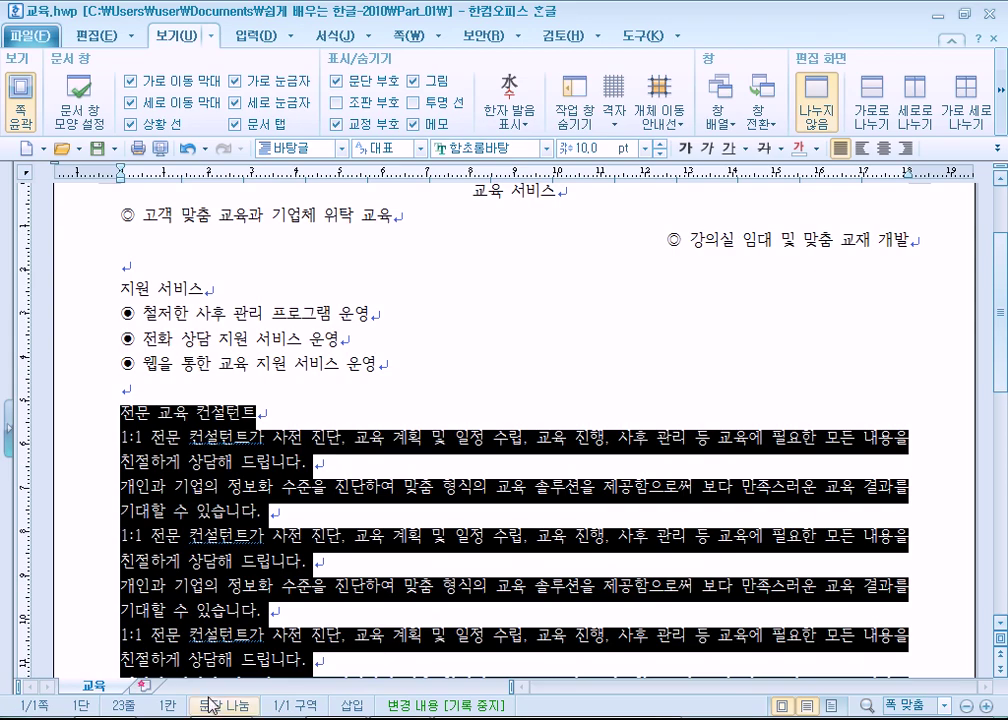
pyautogui.scroll(-5, 162, 398)
pyautogui.scroll(2, 170, 385)
pyautogui.scroll(3, 165, 385)
pyautogui.scroll(-2, 150, 385)
pyautogui.scroll(3, 135, 383)
pyautogui.scroll(2, 130, 382)
pyautogui.scroll(-5, 130, 382)
pyautogui.scroll(1, 127, 381)
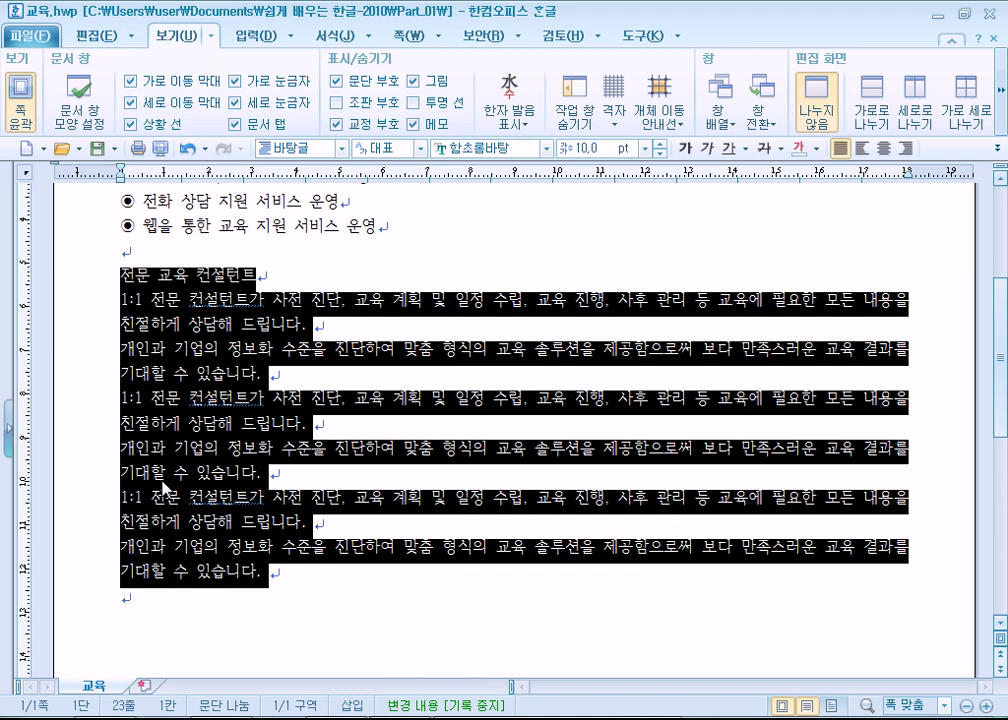
# - Open the 문단 모양 settings for the selection, try 들여쓰기 for the first line, and restore 보통
pyautogui.click(340, 43)
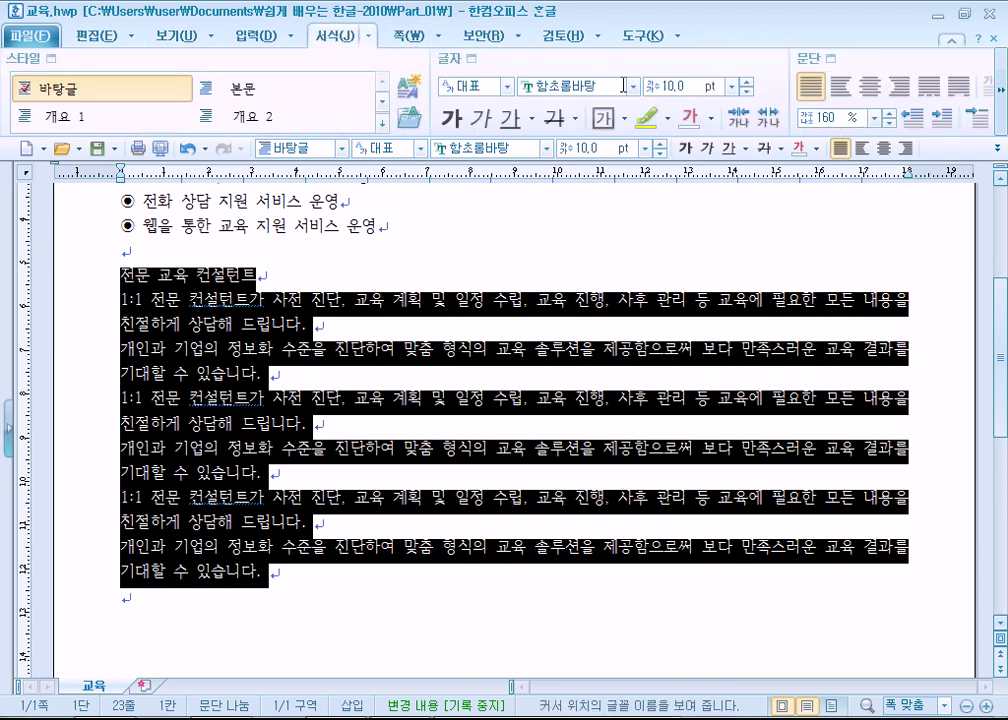
pyautogui.click(818, 63)
pyautogui.moveTo(560, 138); pyautogui.dragTo(658, 96)
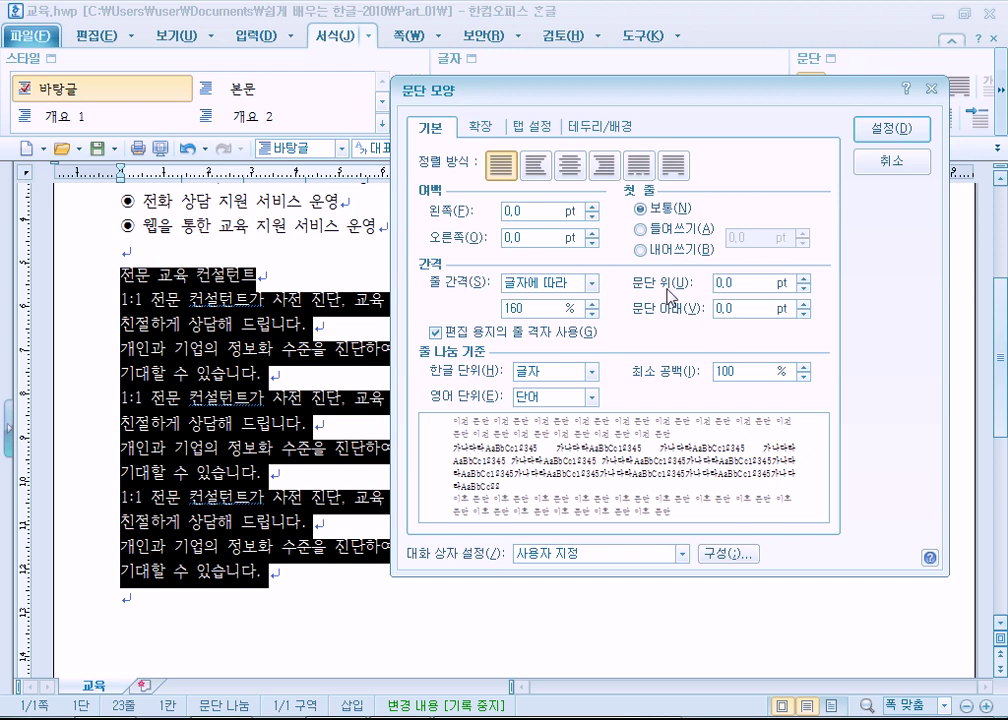
pyautogui.click(645, 229)
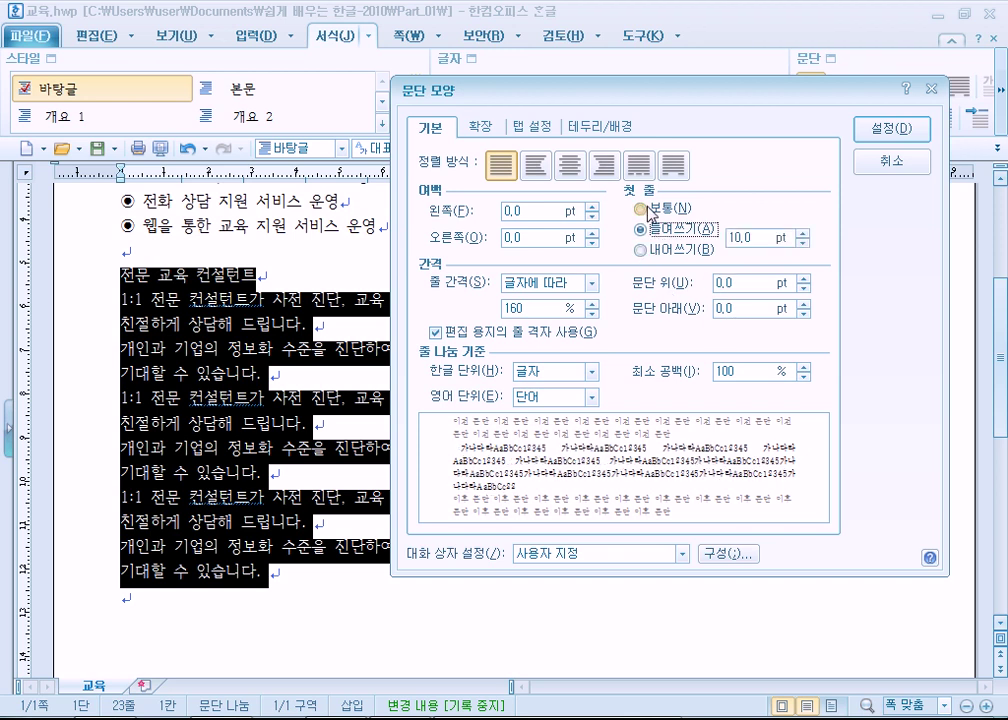
pyautogui.click(645, 209)
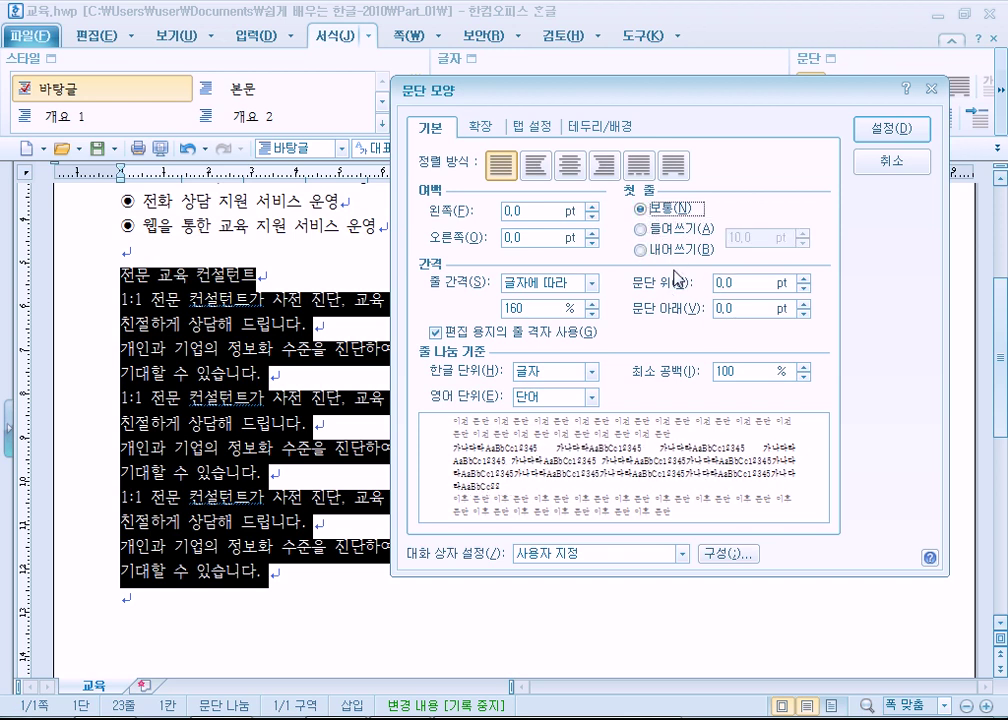
# - Set the 문단 아래 spacing of the selected heading and body paragraphs to 10 pt and apply it
pyautogui.click(803, 303)
pyautogui.click(803, 303)
pyautogui.click(803, 303)
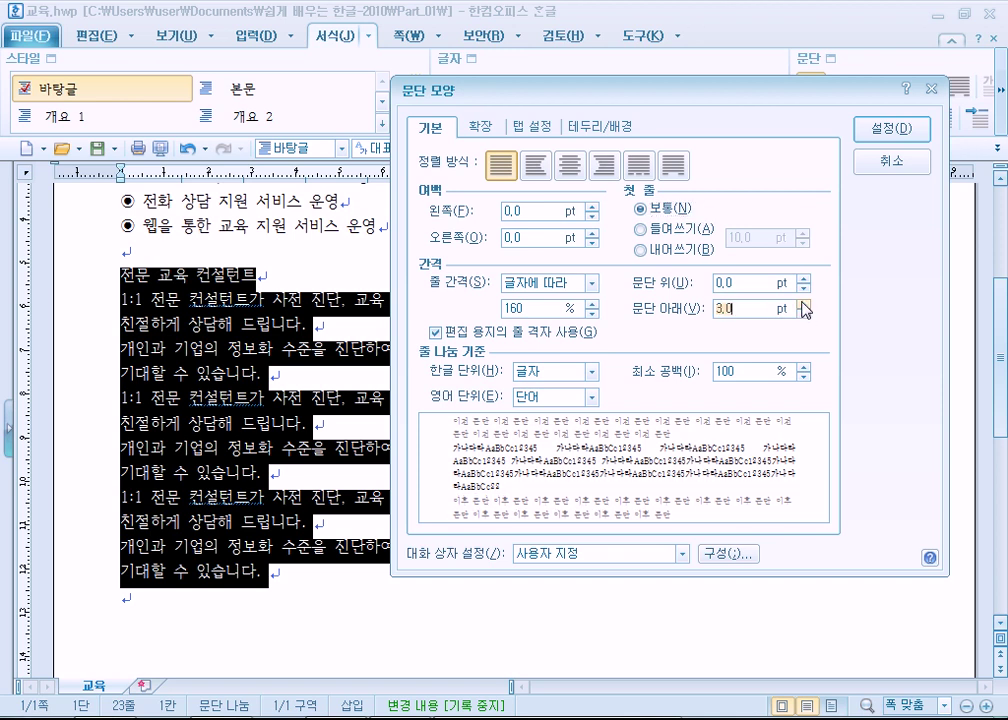
pyautogui.click(803, 303)
pyautogui.click(803, 303)
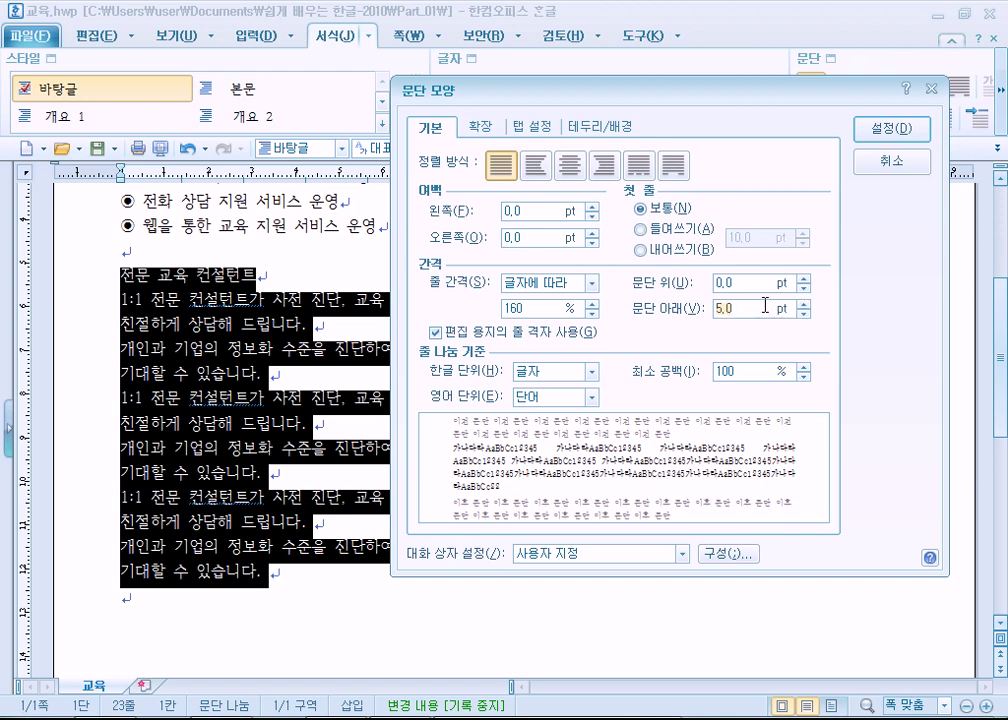
pyautogui.click(803, 304)
pyautogui.click(803, 304)
pyautogui.click(803, 304)
pyautogui.click(803, 304)
pyautogui.click(803, 304)
pyautogui.click(802, 305)
pyautogui.click(804, 313)
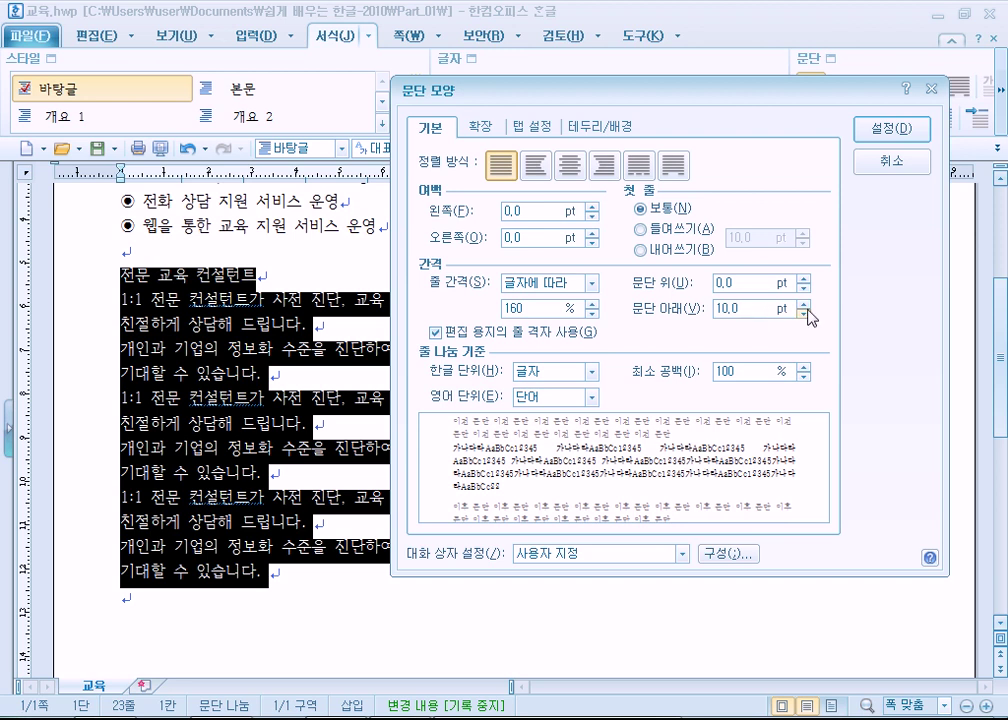
pyautogui.click(893, 129)
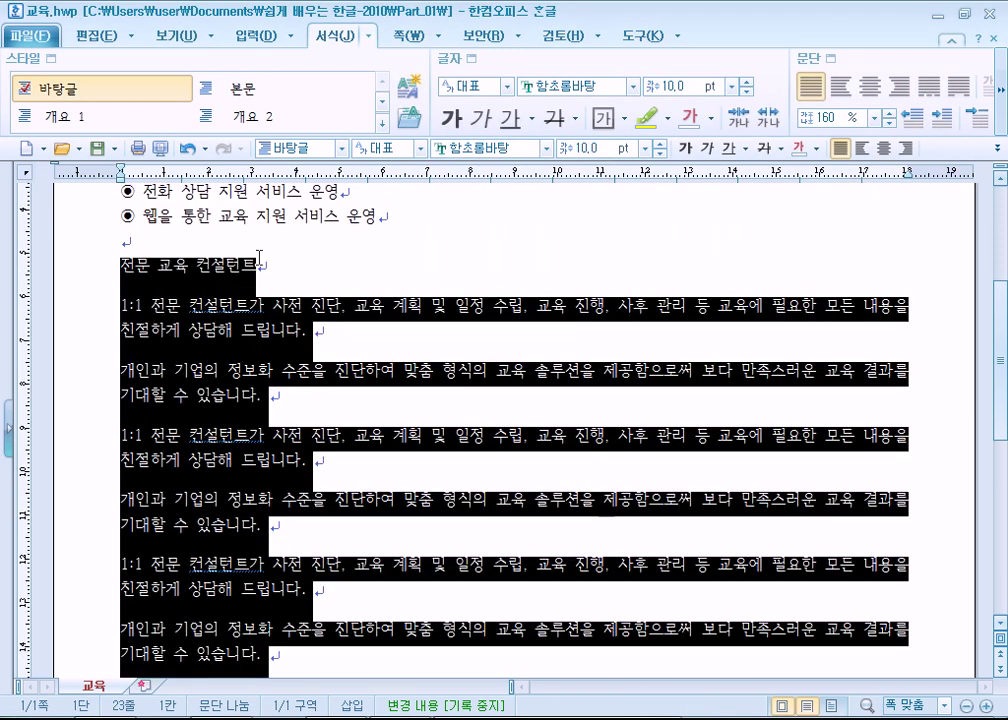
# - Examine the spacing below the heading 전문 교육 컨설턴트 by selecting it and the first body line in turn
pyautogui.click(263, 270)
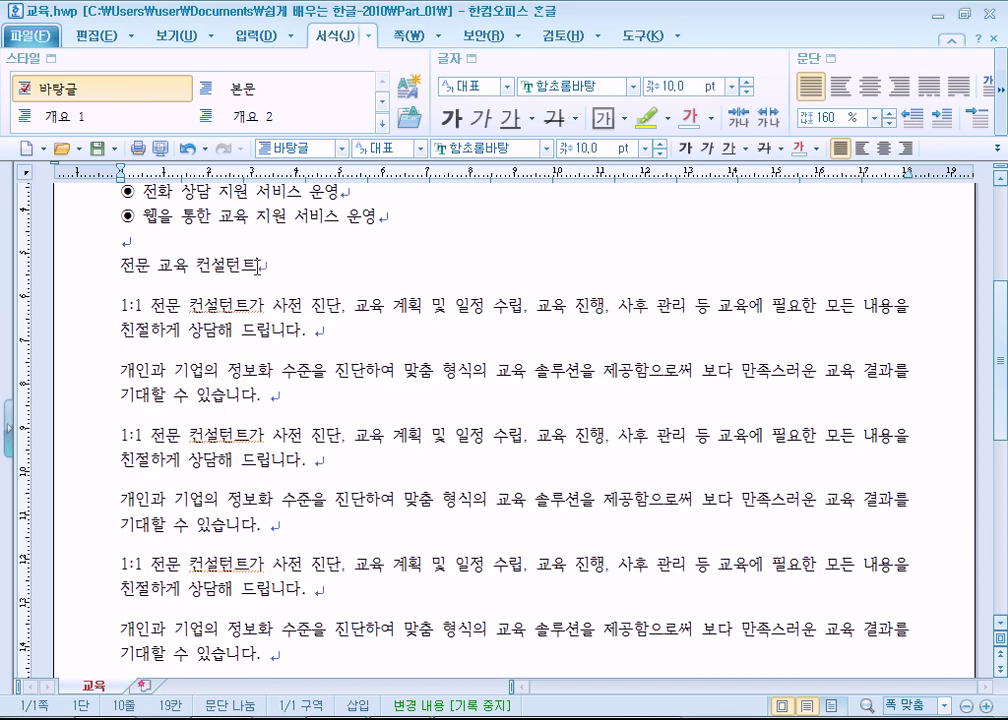
pyautogui.moveTo(121, 305)
pyautogui.mouseDown()
pyautogui.moveTo(215, 305)
pyautogui.moveTo(120, 305)
pyautogui.mouseUp()
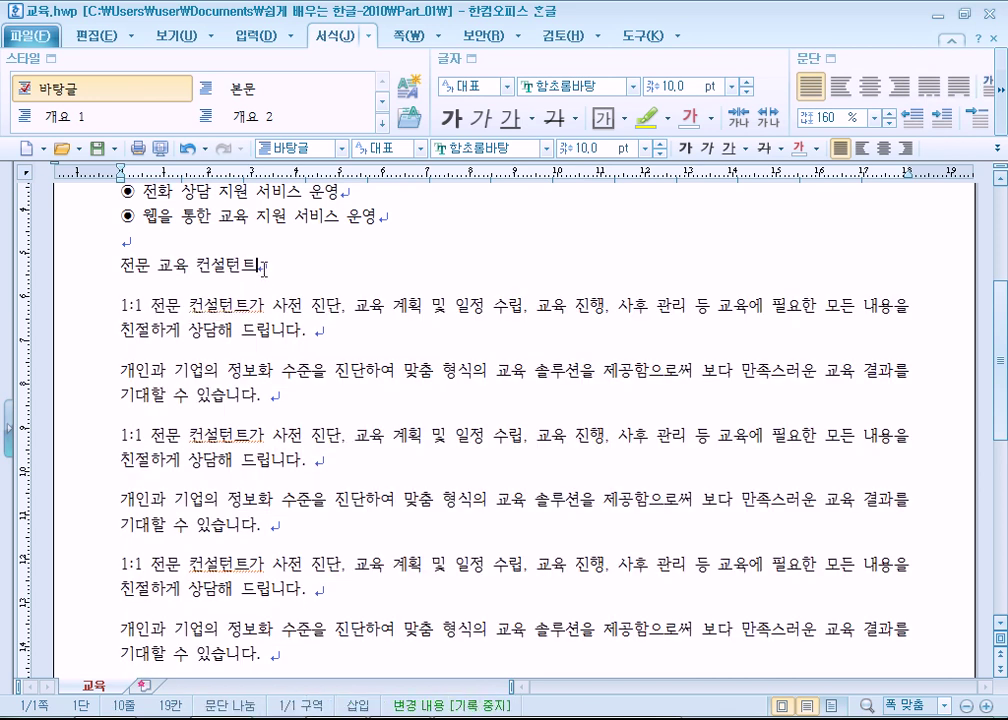
pyautogui.click(93, 298)
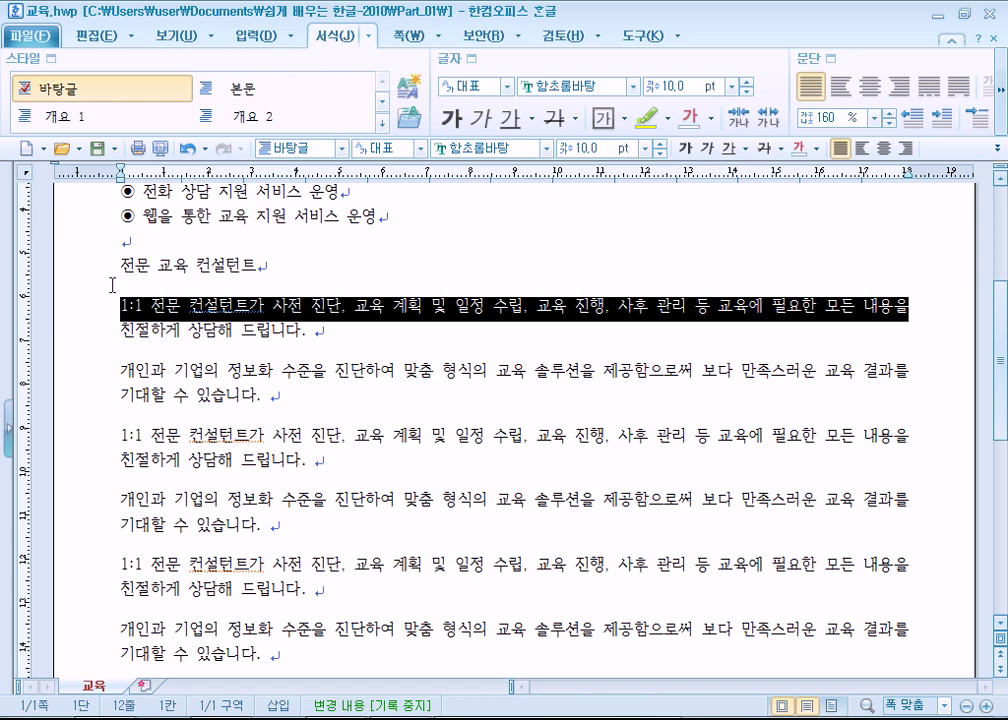
pyautogui.click(92, 266)
pyautogui.click(120, 266)
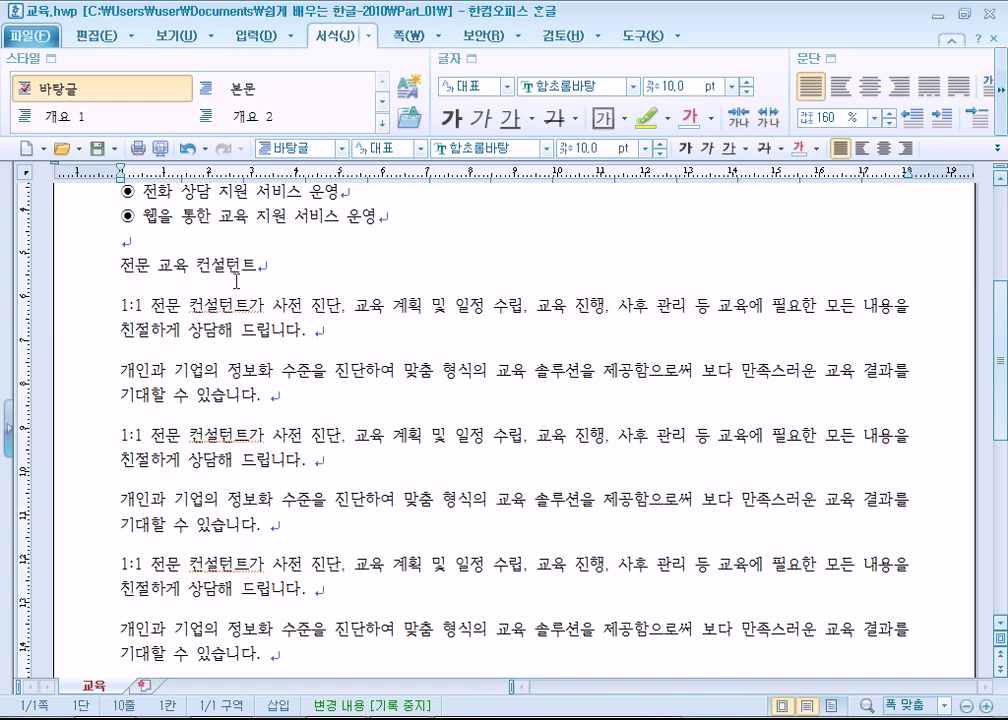
pyautogui.hotkey('shift', 'Down')
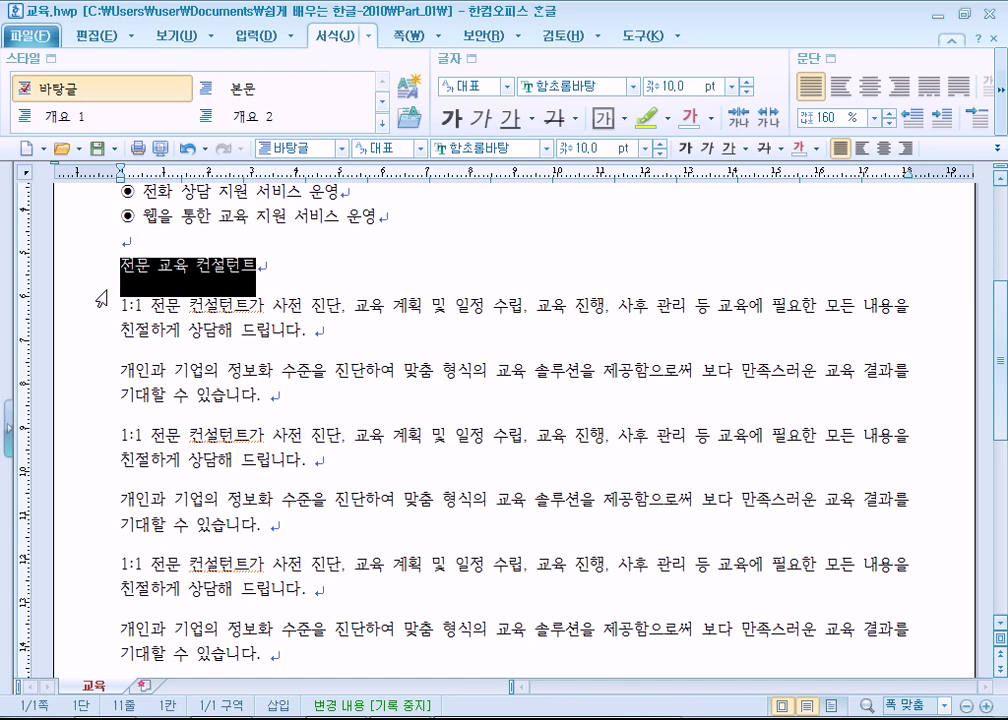
pyautogui.click(268, 267)
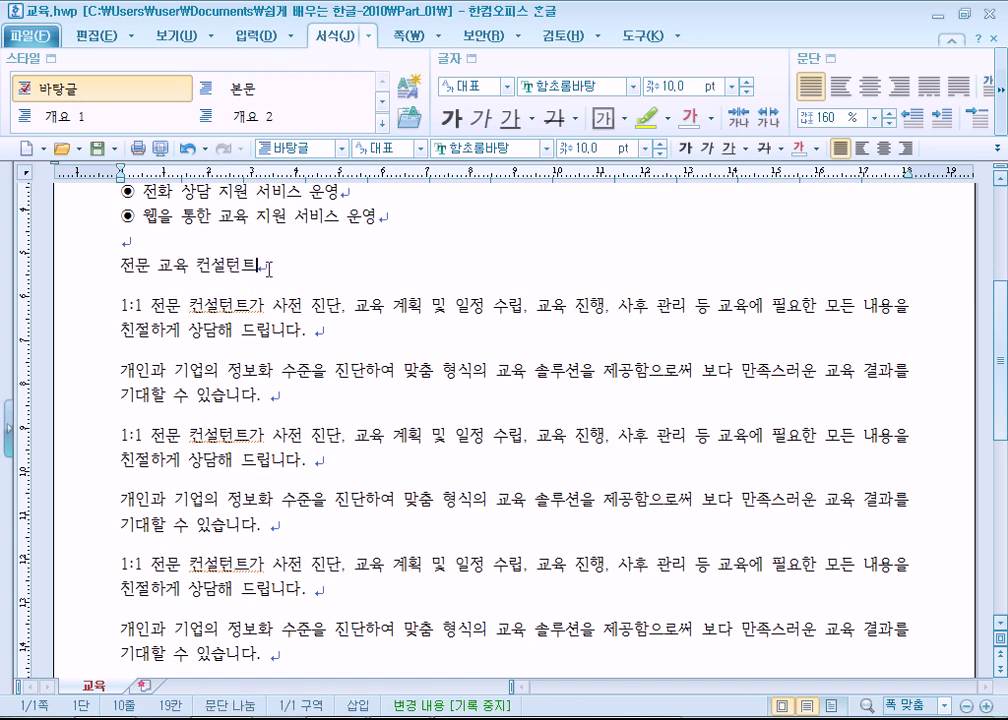
# - Set the spacing of the heading 전문 교육 컨설턴트 and all its body paragraphs to 문단 위 10 pt and 문단 아래 0 pt
pyautogui.moveTo(70, 266); pyautogui.dragTo(93, 557)
pyautogui.scroll(3, 641, 333)
pyautogui.scroll(-3, 641, 333)
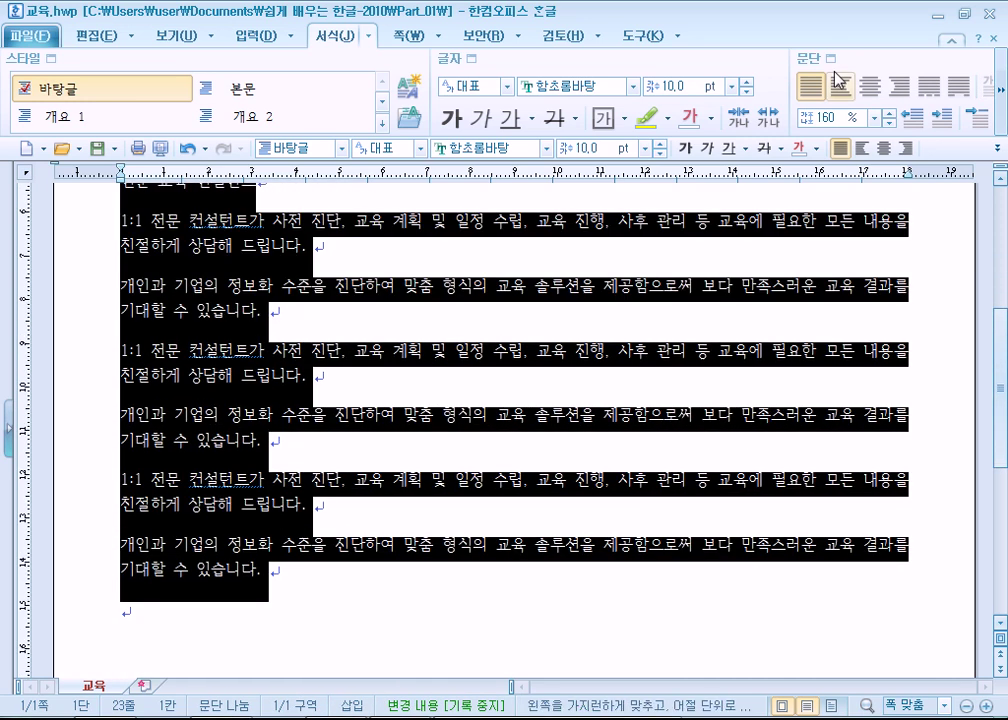
pyautogui.hotkey('alt', 't')
pyautogui.click(638, 359)
pyautogui.click(638, 359)
pyautogui.click(638, 322)
pyautogui.press('Return')
pyautogui.scroll(3, 63, 405)
pyautogui.click(97, 410)
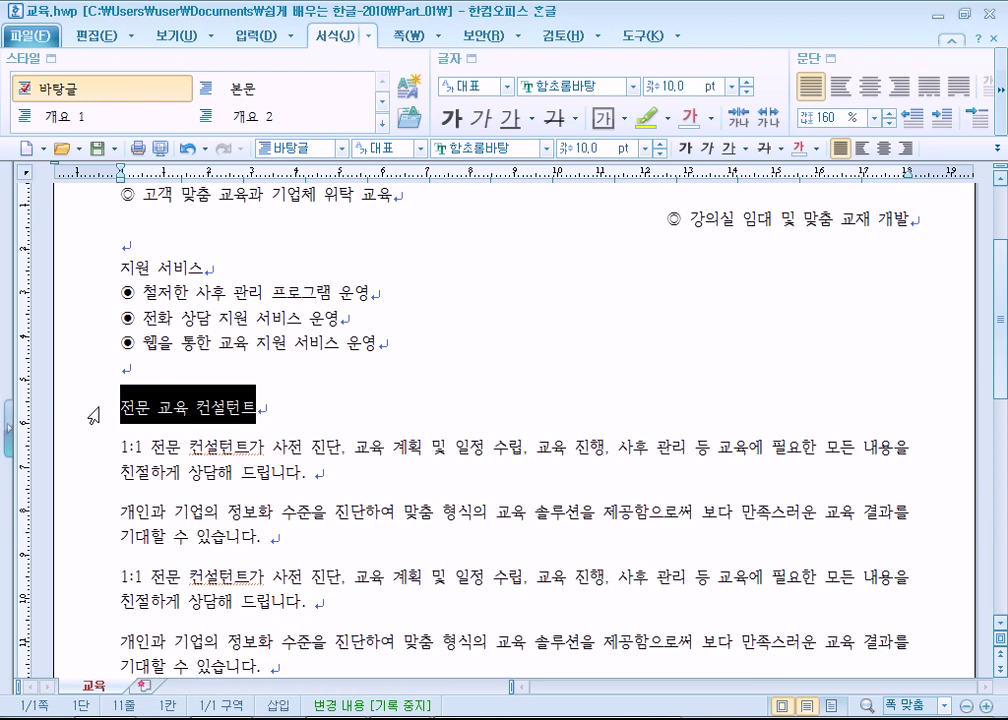
# - Set both 문단 위 and 문단 아래 to 5 pt for the heading 전문 교육 컨설턴트 and all its body paragraphs
pyautogui.moveTo(95, 415); pyautogui.dragTo(95, 700)
pyautogui.scroll(1, 727, 265)
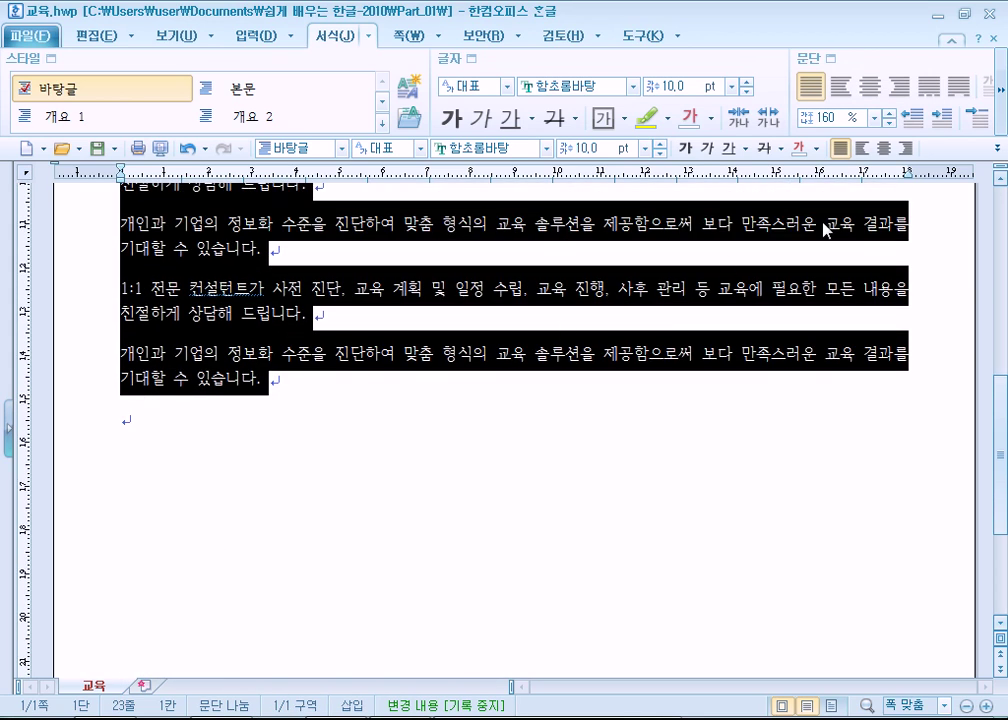
pyautogui.click(828, 58)
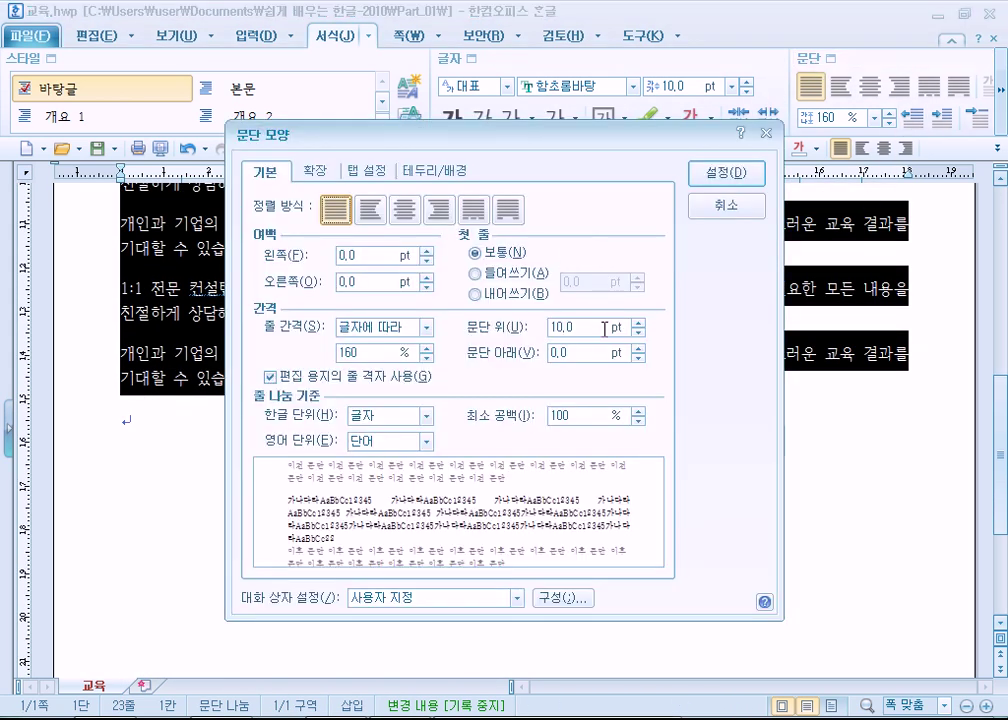
pyautogui.click(639, 333)
pyautogui.click(639, 333)
pyautogui.click(639, 333)
pyautogui.click(639, 333)
pyautogui.click(638, 323)
pyautogui.click(638, 323)
pyautogui.click(638, 347)
pyautogui.click(638, 347)
pyautogui.click(638, 347)
pyautogui.click(638, 347)
pyautogui.click(638, 347)
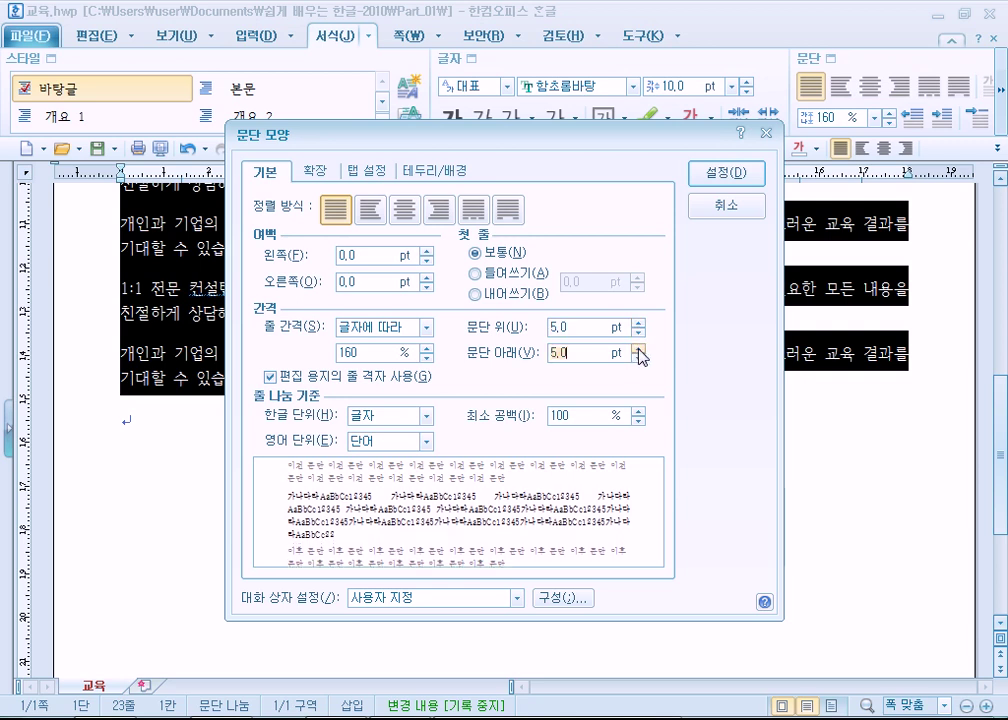
pyautogui.click(700, 185)
# - Examine the spacing above and below the body paragraphs by selecting individual lines and a whole paragraph
pyautogui.click(72, 347)
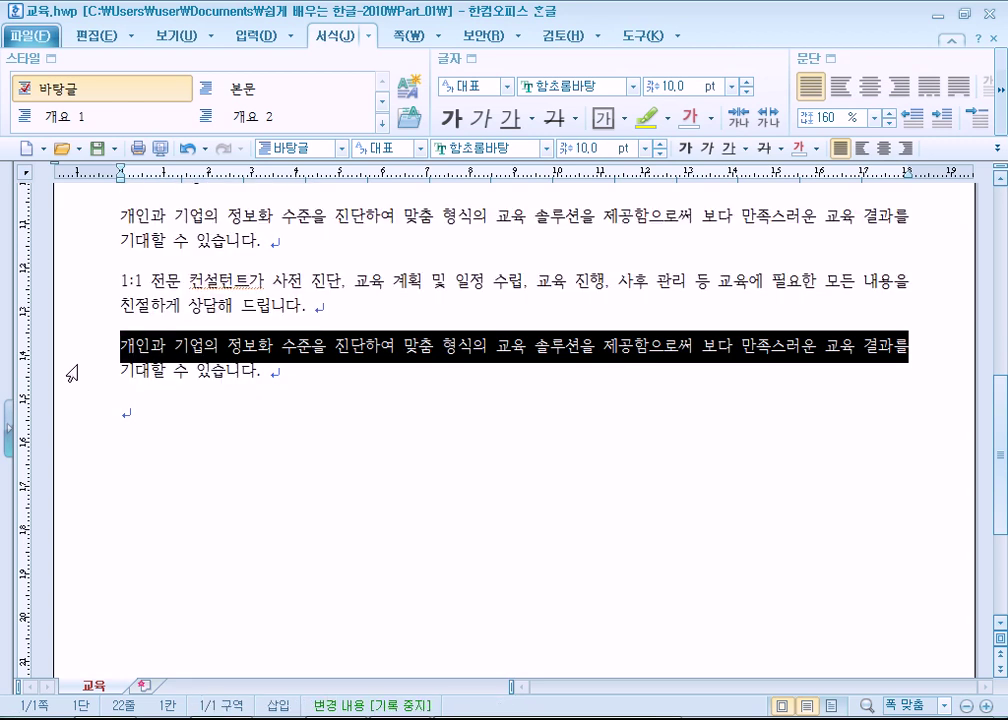
pyautogui.click(72, 378)
pyautogui.scroll(2, 75, 350)
pyautogui.doubleClick(81, 300)
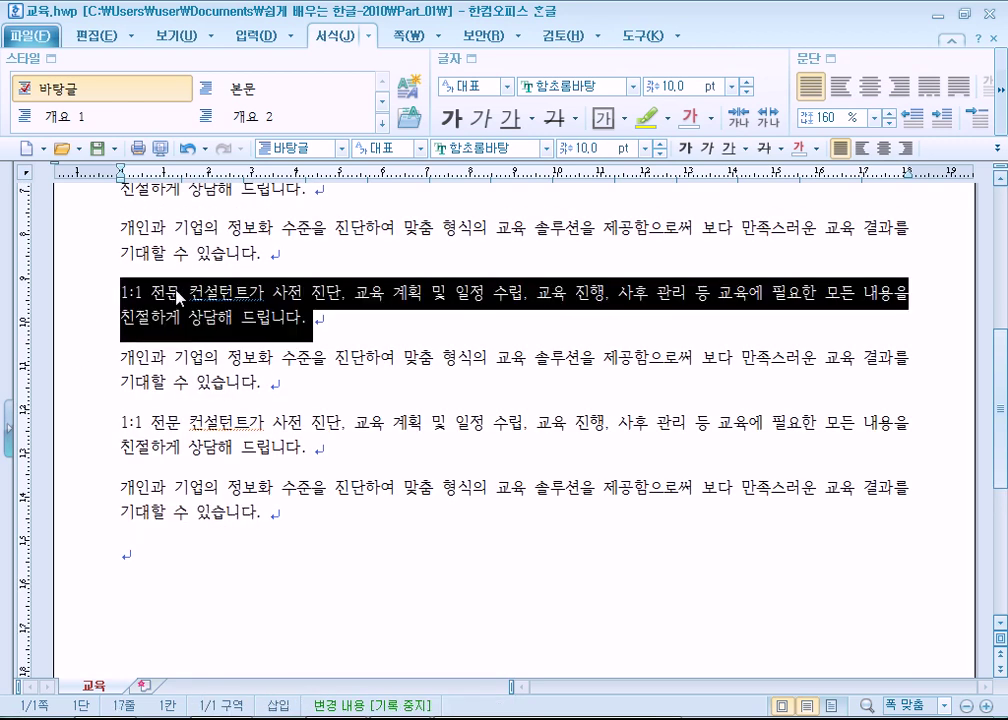
pyautogui.scroll(3, 140, 245)
pyautogui.click(338, 316)
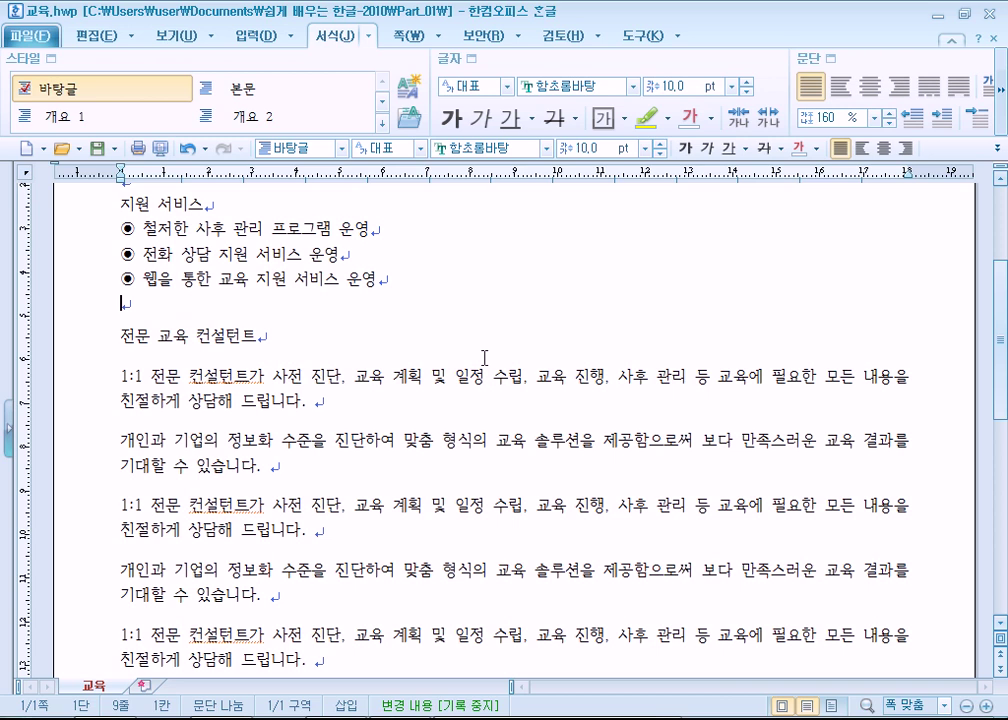
# - Insert an empty line after each of the first two bullet items under 지원 서비스
pyautogui.click(392, 231)
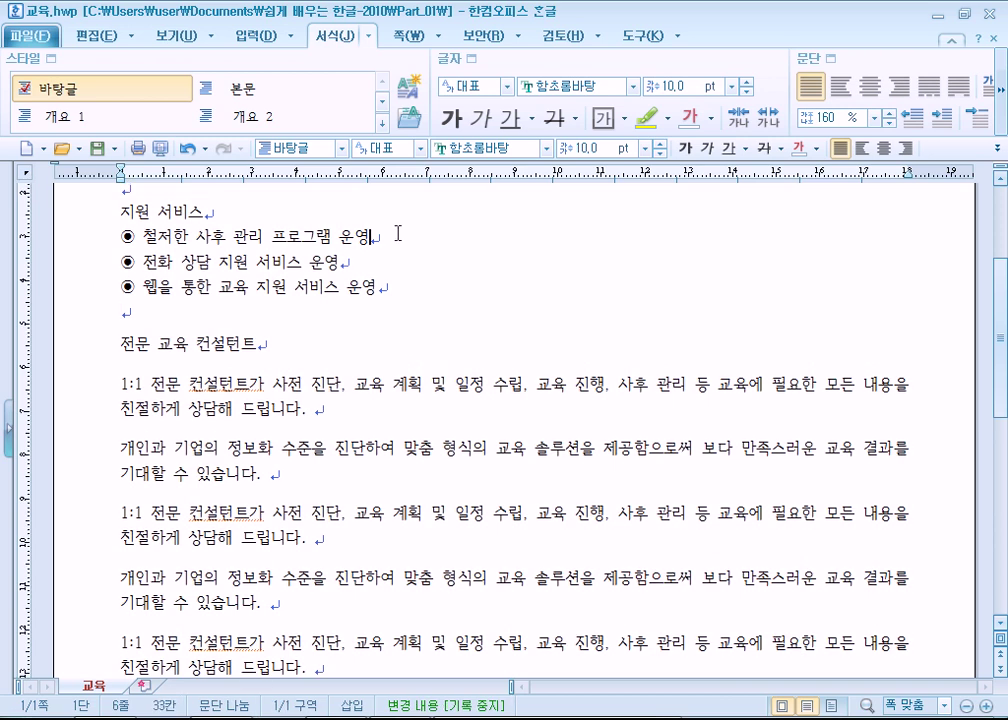
pyautogui.press('Return')
pyautogui.click(346, 287)
pyautogui.press('Return')
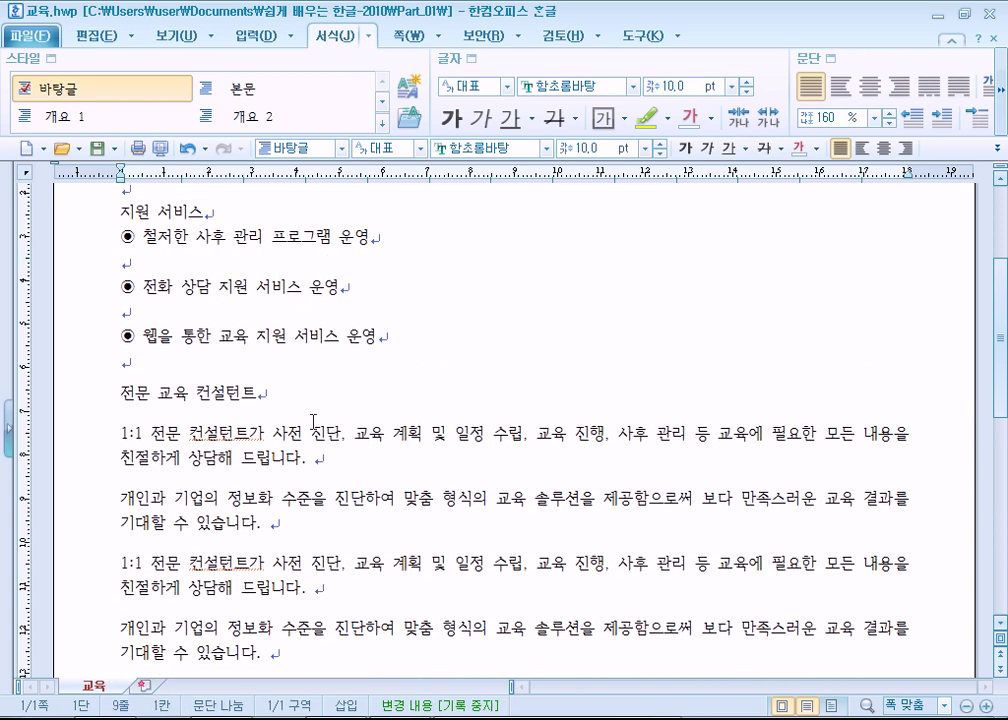
pyautogui.press('Up')
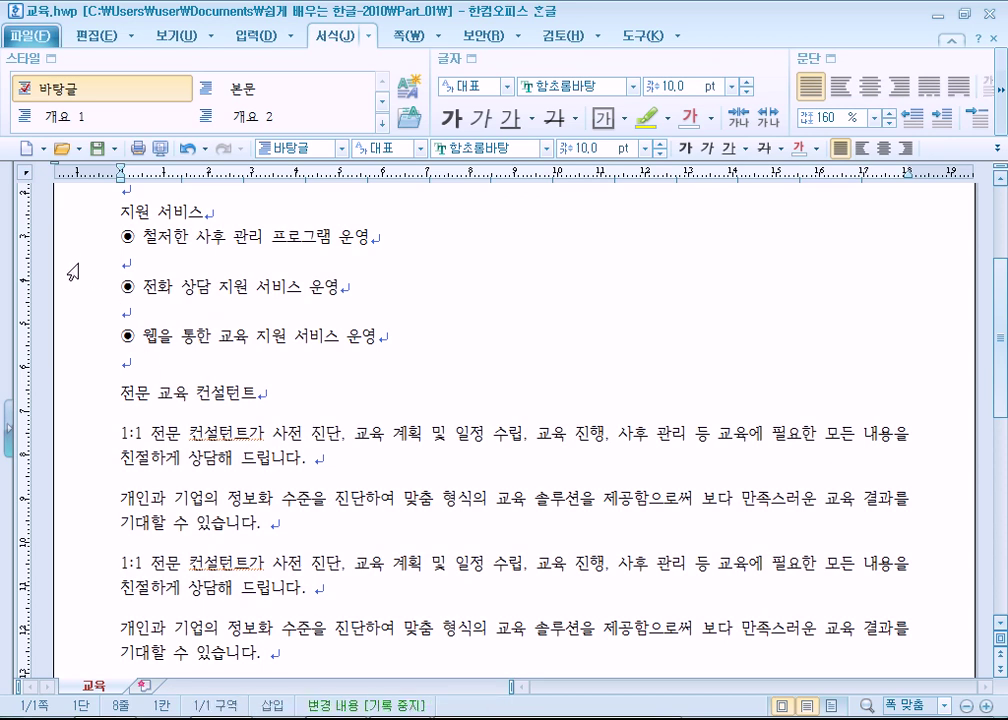
pyautogui.scroll(-3, 60, 270)
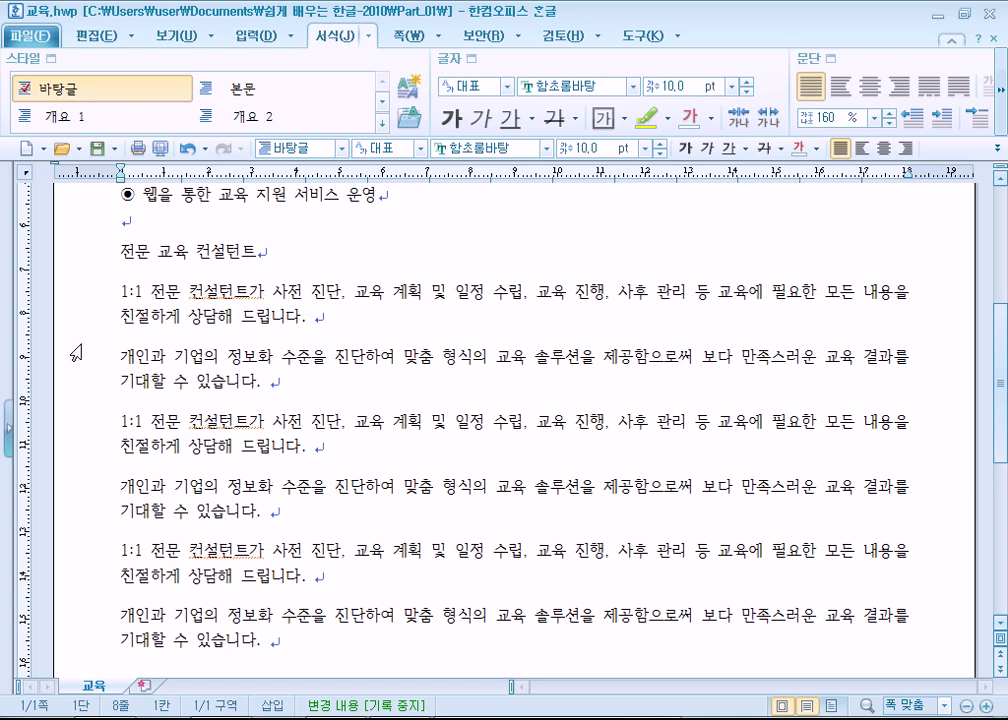
# - Set 문단 위 to 10 pt for the heading 전문 교육 컨설턴트 and all its body paragraphs
pyautogui.moveTo(118, 251); pyautogui.dragTo(270, 650)
pyautogui.scroll(2, 370, 475)
pyautogui.scroll(3, 619, 371)
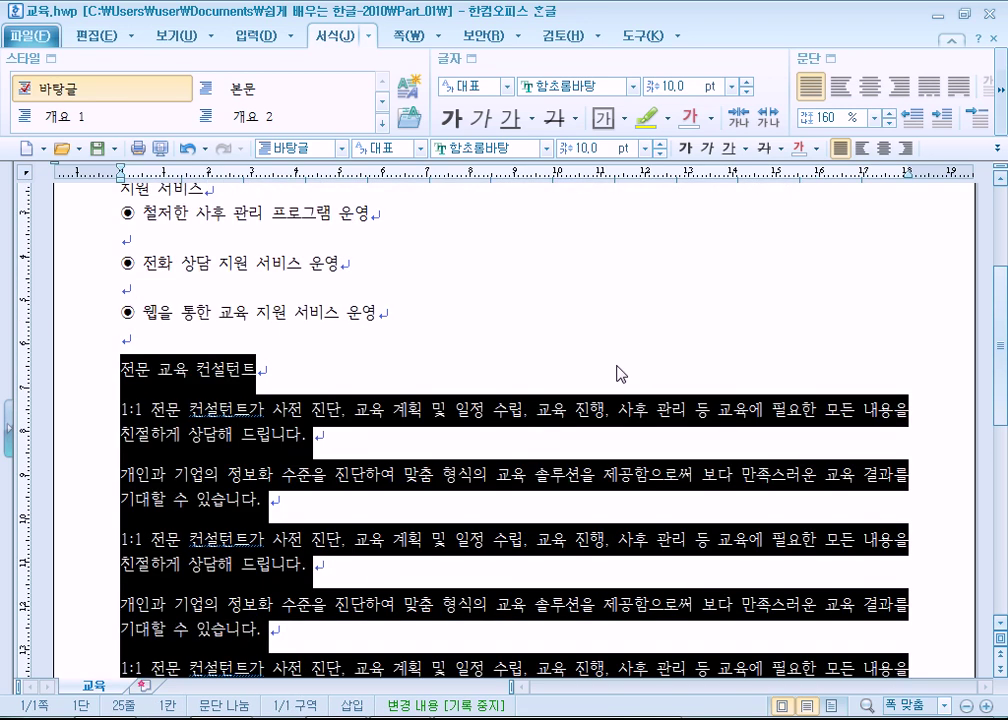
pyautogui.scroll(-2, 619, 371)
pyautogui.hotkey('alt', 't')
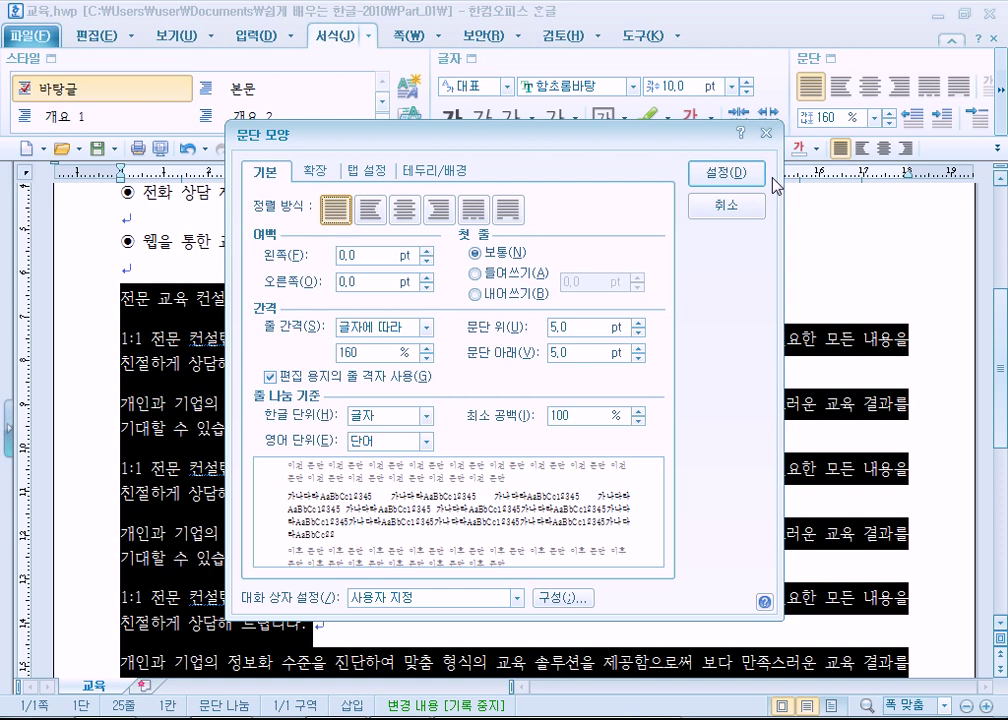
pyautogui.click(638, 323)
pyautogui.click(638, 333)
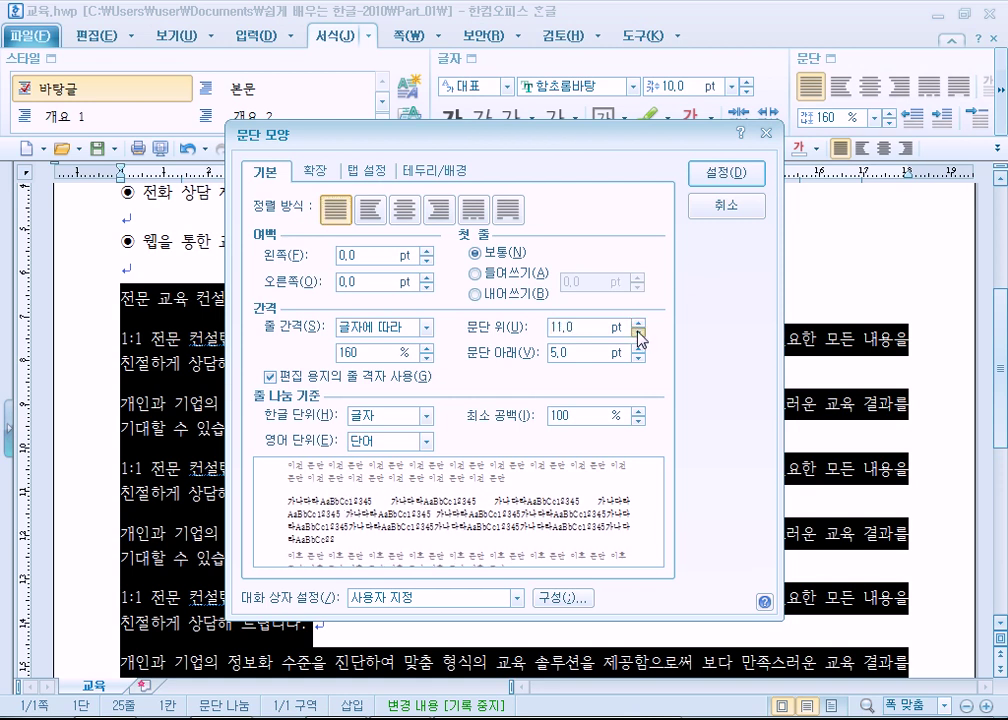
pyautogui.click(638, 333)
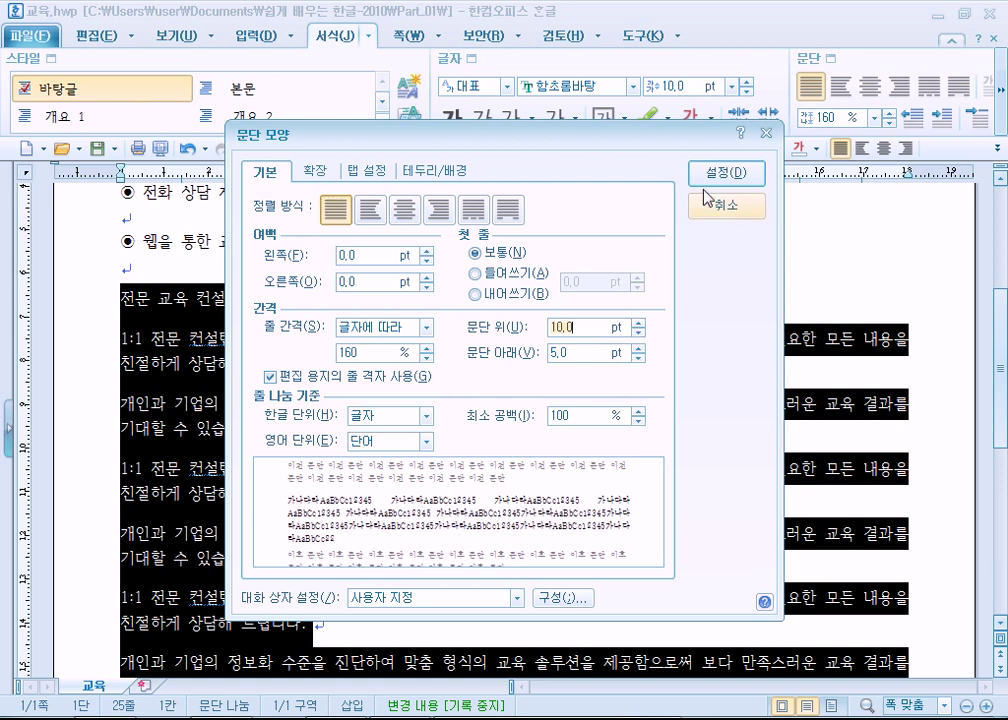
pyautogui.press('Return')
pyautogui.scroll(3, 209, 393)
pyautogui.click(209, 393)
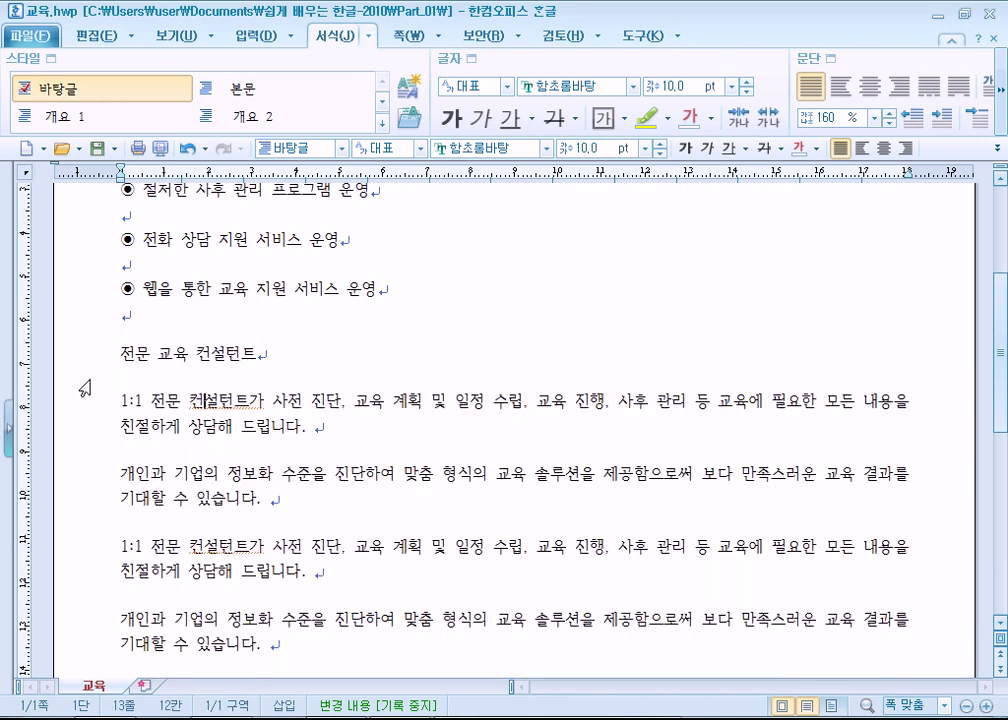
# - Delete the repeated body paragraphs under the heading 전문 교육 컨설턴트, keeping only the first two
pyautogui.scroll(-1, 105, 398)
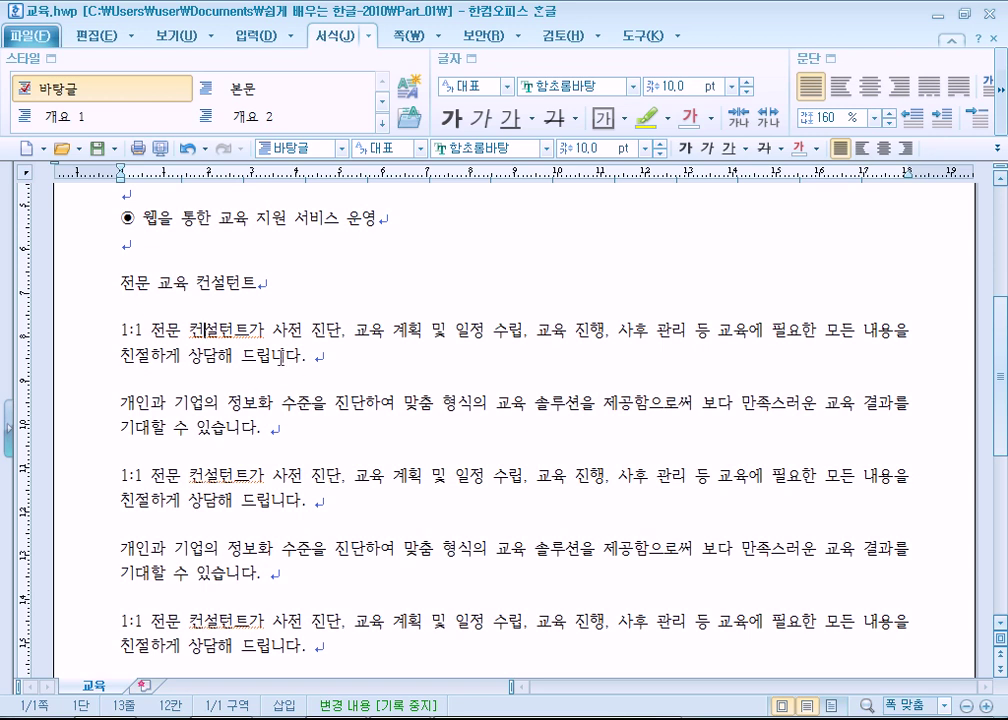
pyautogui.click(88, 284)
pyautogui.click(84, 338)
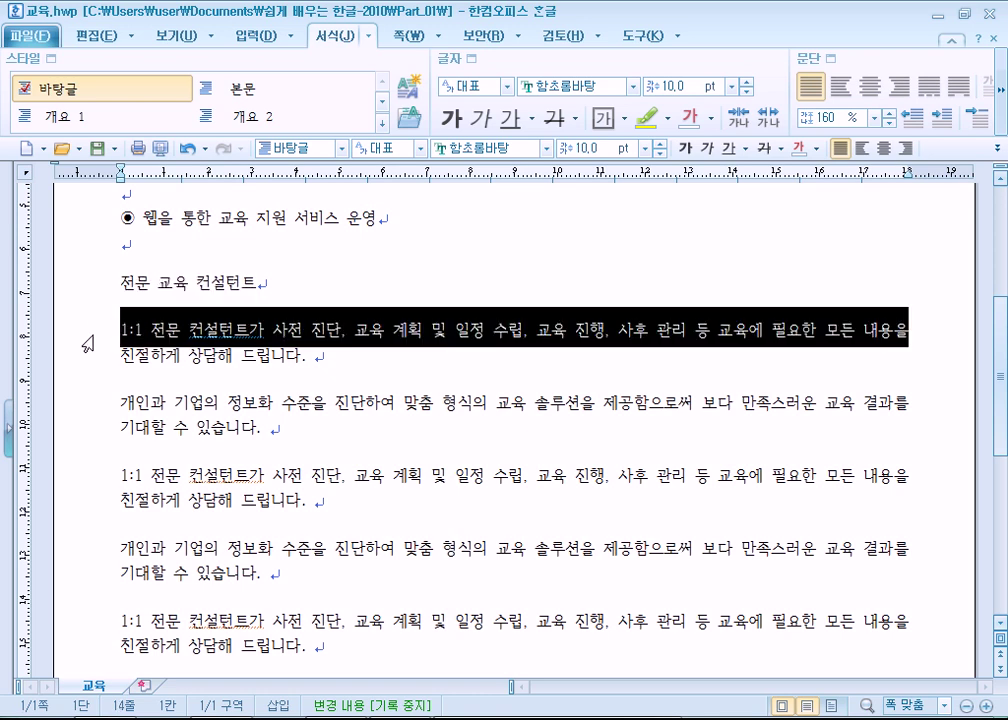
pyautogui.click(120, 398)
pyautogui.scroll(-1, 100, 480)
pyautogui.moveTo(88, 410); pyautogui.dragTo(160, 603)
pyautogui.click(232, 495)
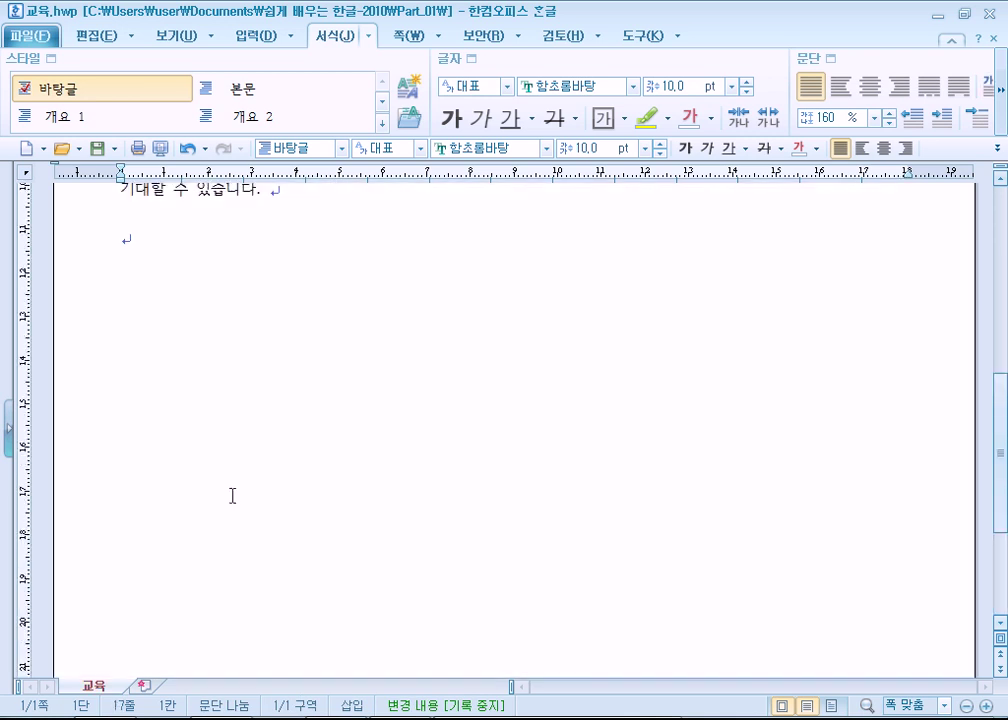
pyautogui.scroll(3, 236, 484)
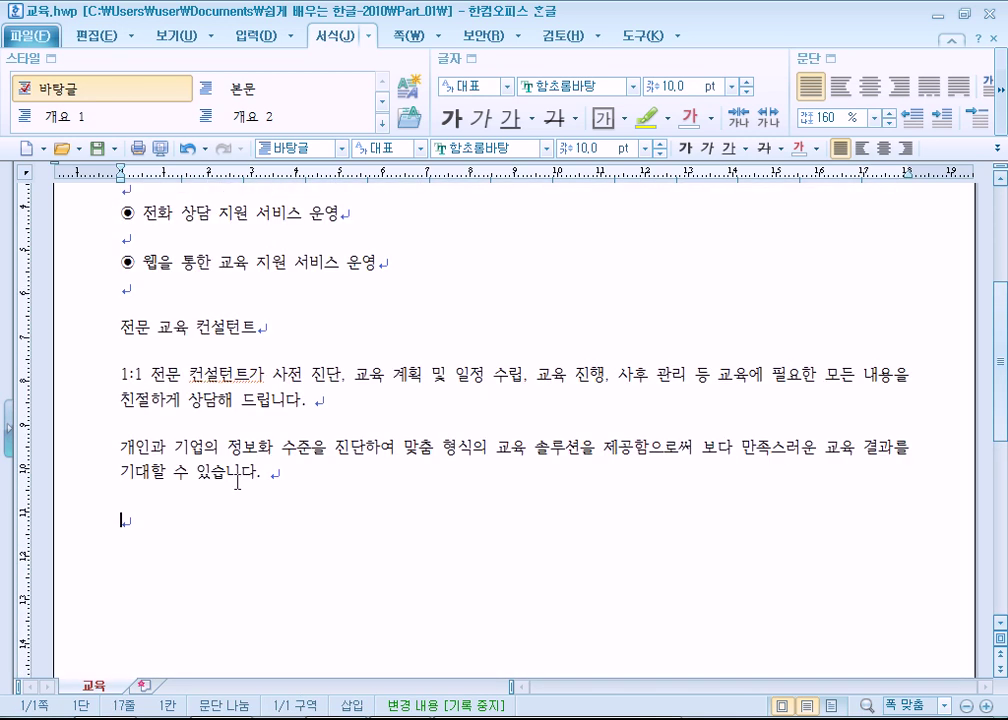
pyautogui.scroll(5, 237, 483)
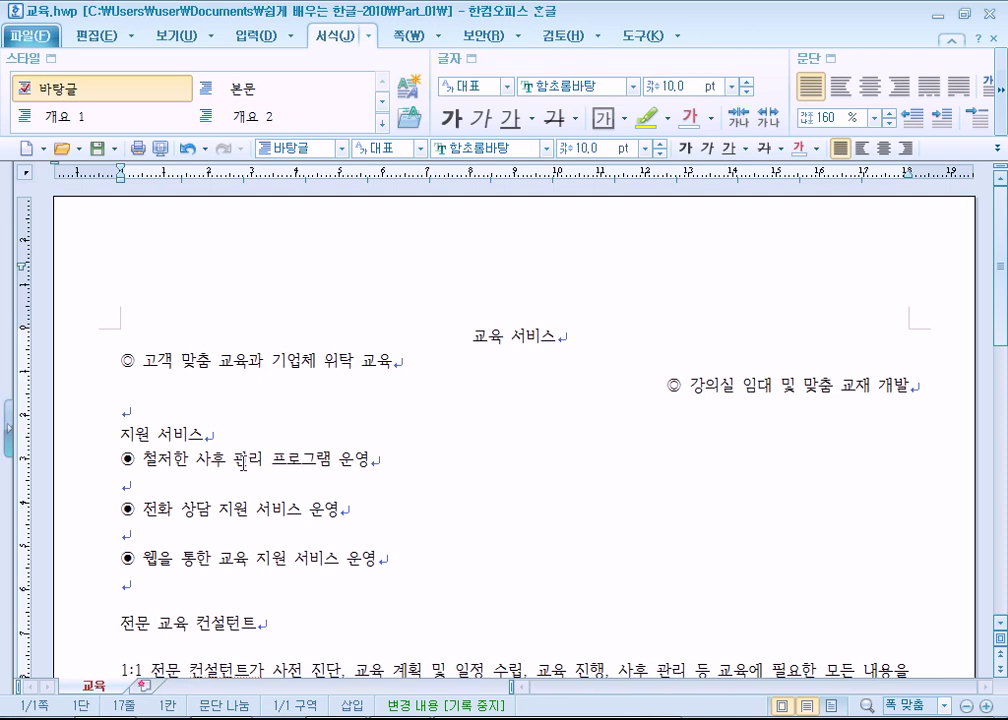
# - Set the 제본 margin of the whole document to 10 mm in the 편집 용지 settings
pyautogui.click(352, 478)
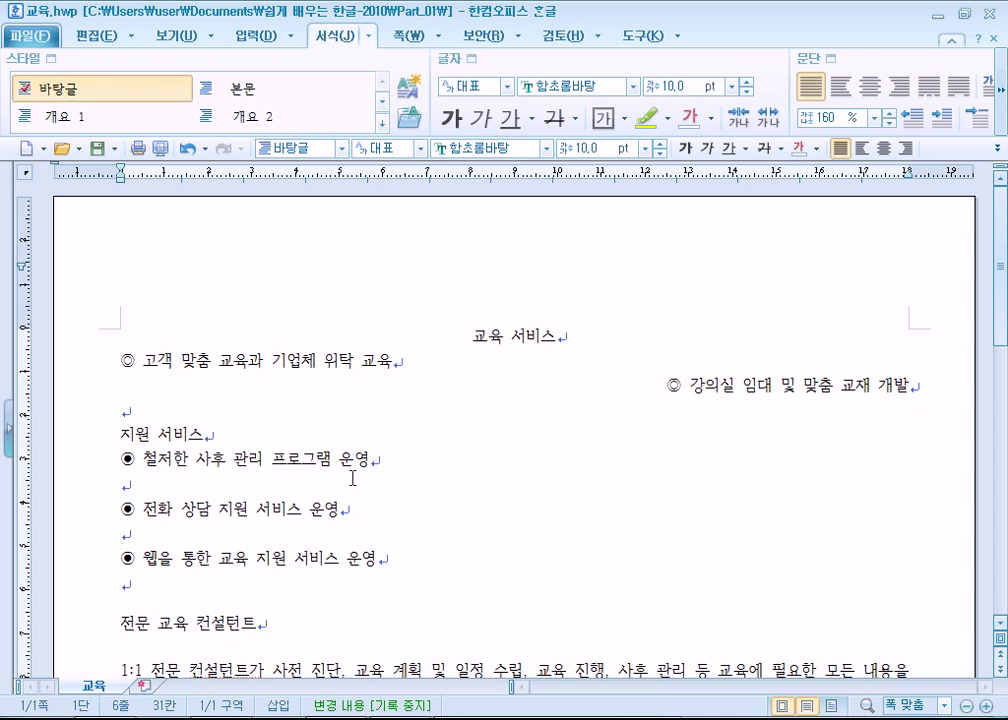
pyautogui.press('F7')
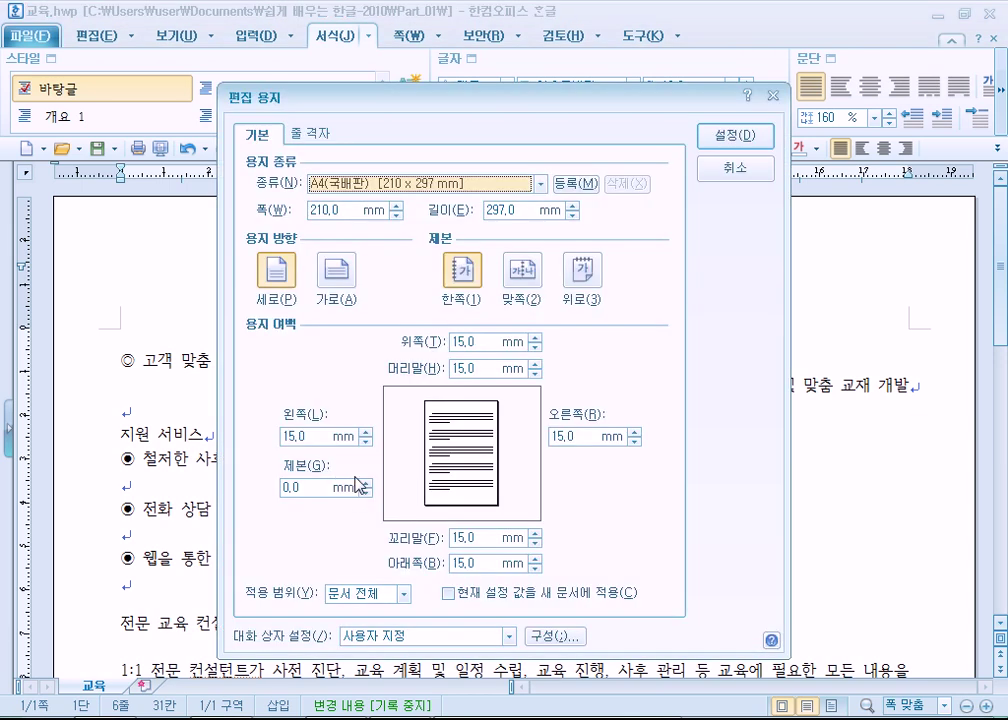
pyautogui.click(284, 487)
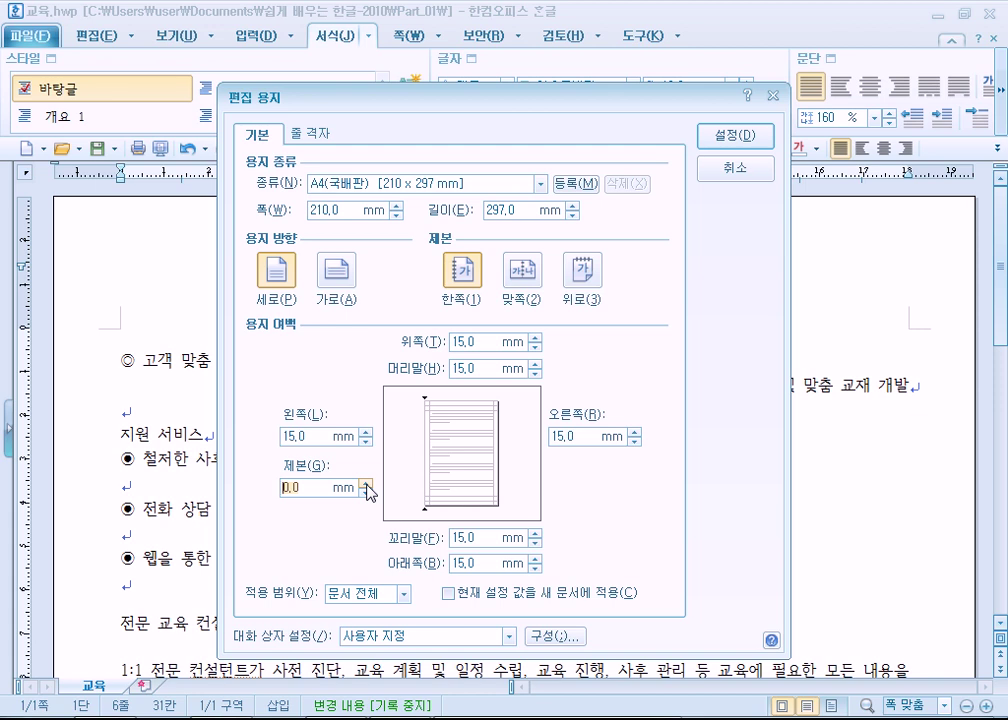
pyautogui.moveTo(367, 484); pyautogui.dragTo(369, 485)
pyautogui.write('10')
pyautogui.click(735, 134)
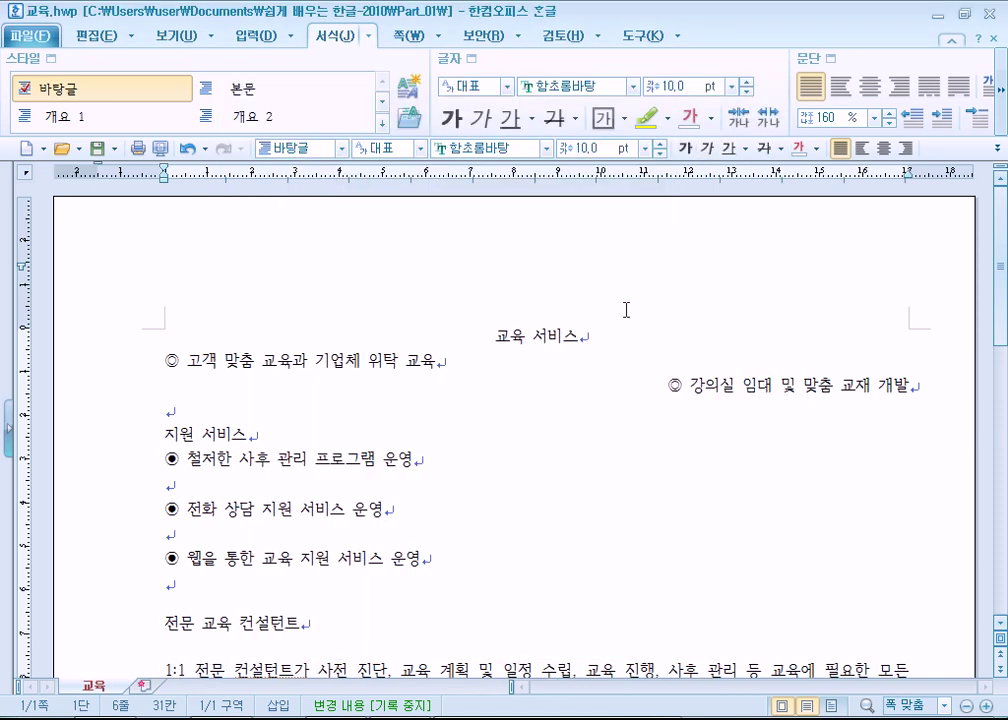
pyautogui.scroll(-6, 123, 416)
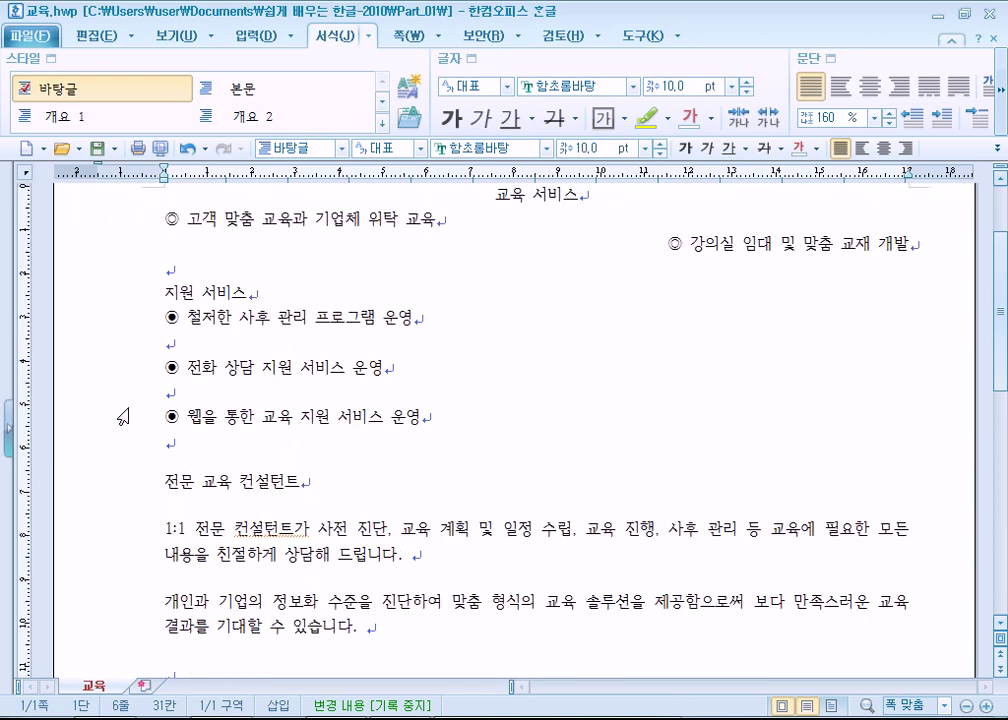
pyautogui.scroll(6, 116, 418)
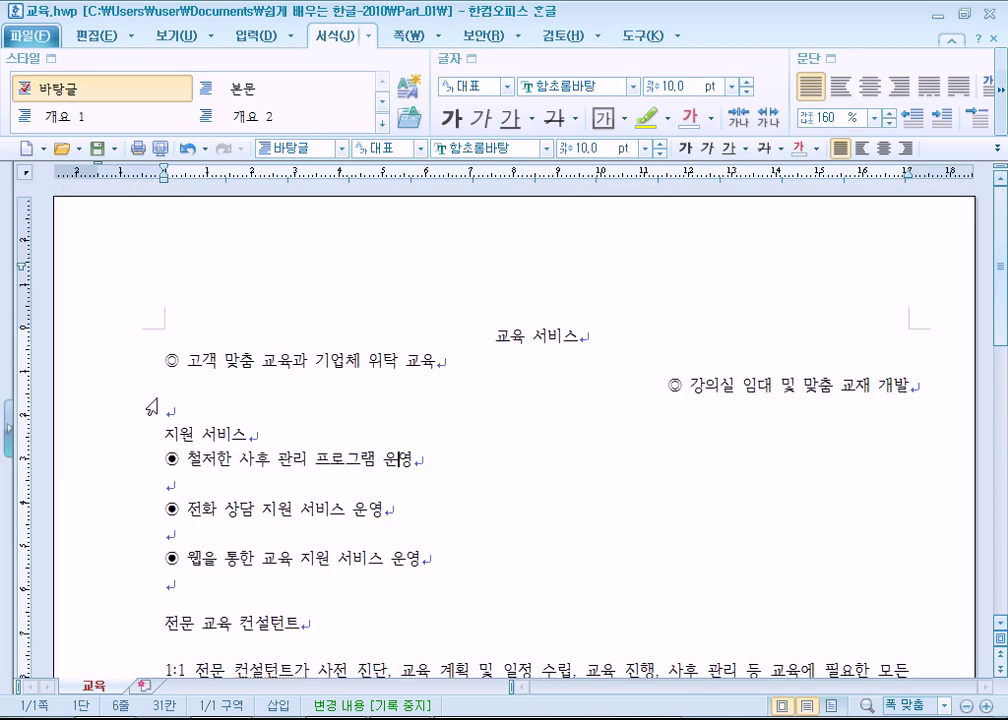
# - Insert a page break after the last paragraph to compare the margins across both pages, and remove the break again
pyautogui.scroll(-5, 180, 440)
pyautogui.click(228, 476)
pyautogui.hotkey('ctrl', 'Return')
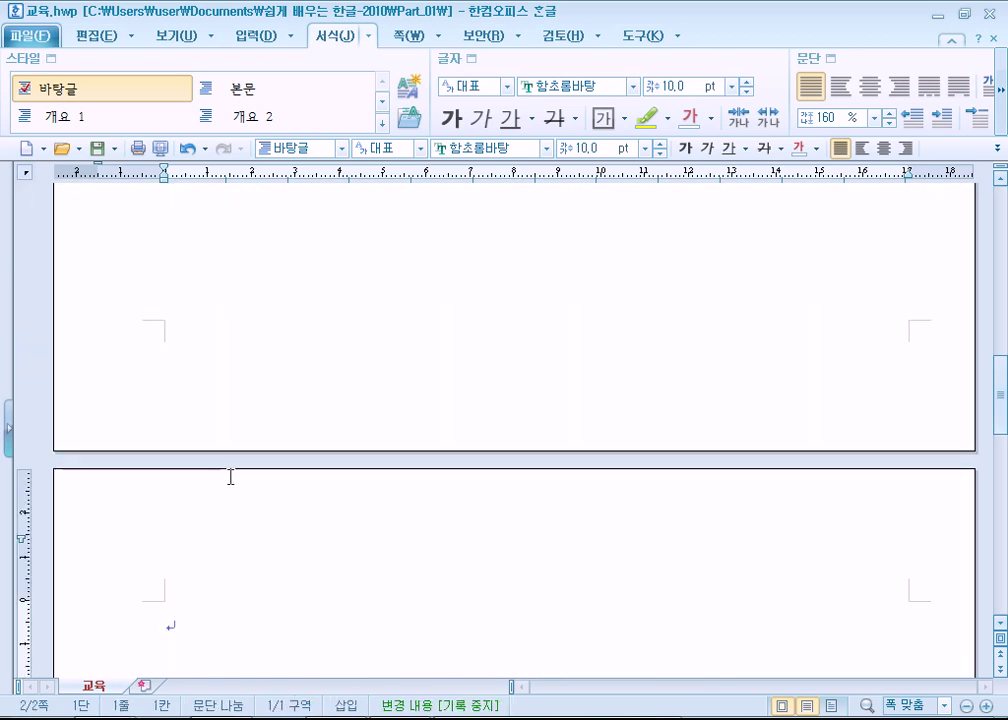
pyautogui.scroll(-15, 254, 500)
pyautogui.scroll(15, 256, 505)
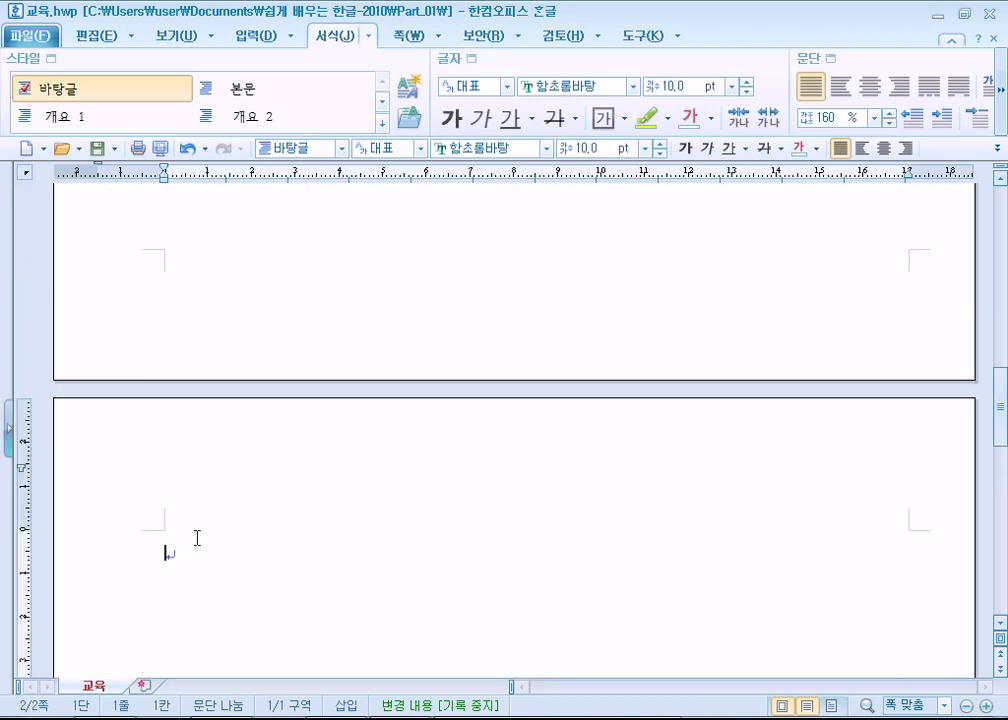
pyautogui.scroll(4, 197, 538)
pyautogui.scroll(5, 334, 505)
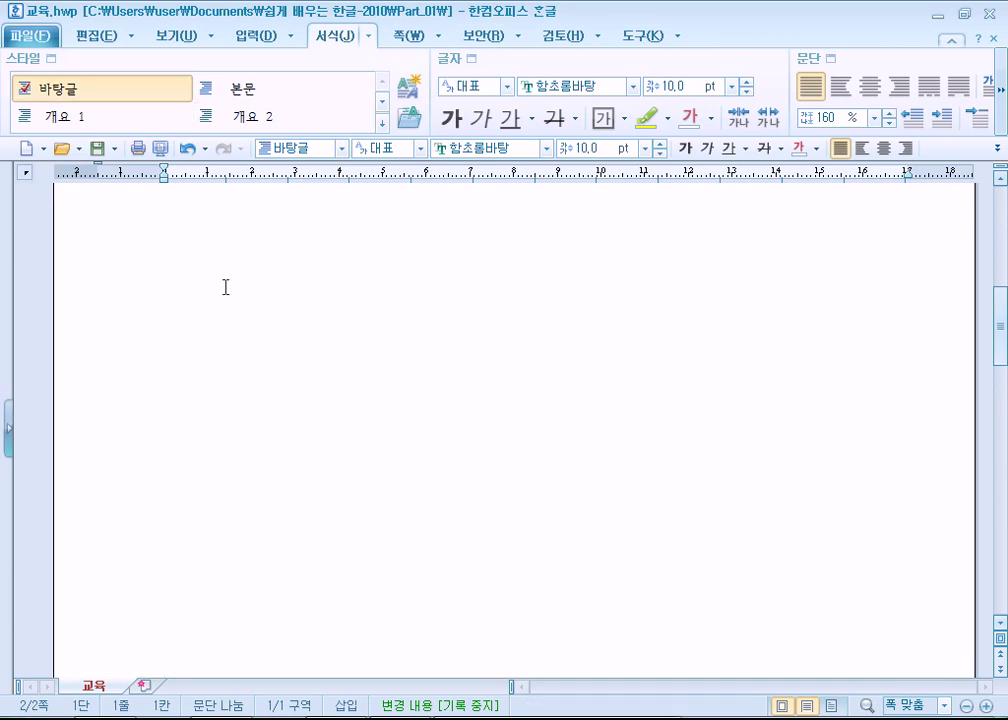
pyautogui.scroll(-5, 237, 448)
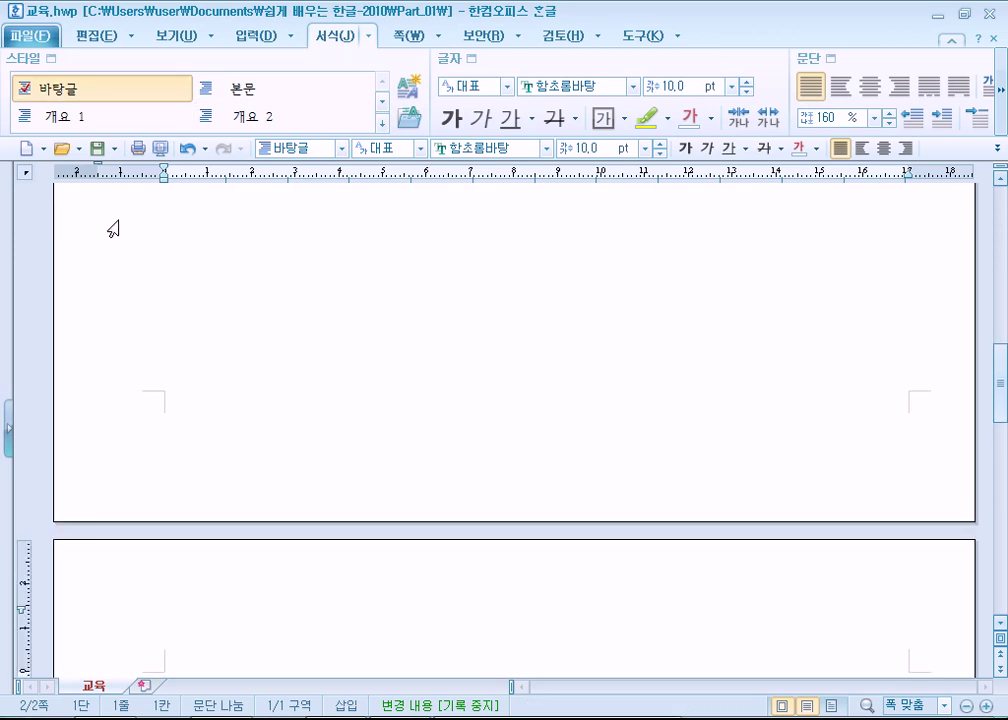
pyautogui.scroll(-3, 349, 430)
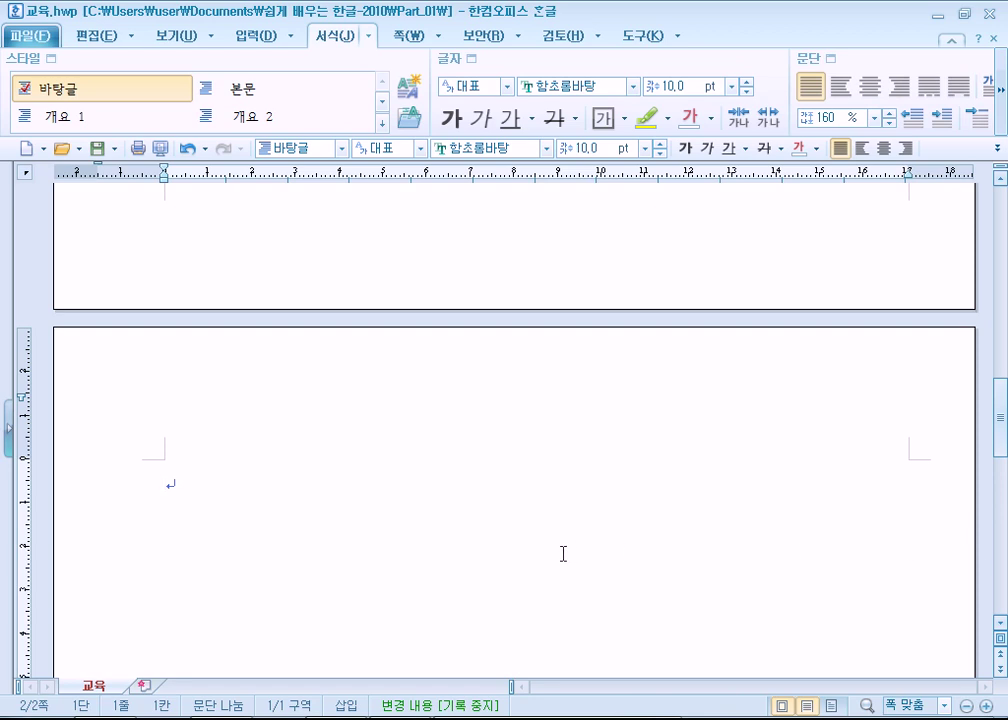
pyautogui.press('BackSpace')
pyautogui.scroll(3, 108, 288)
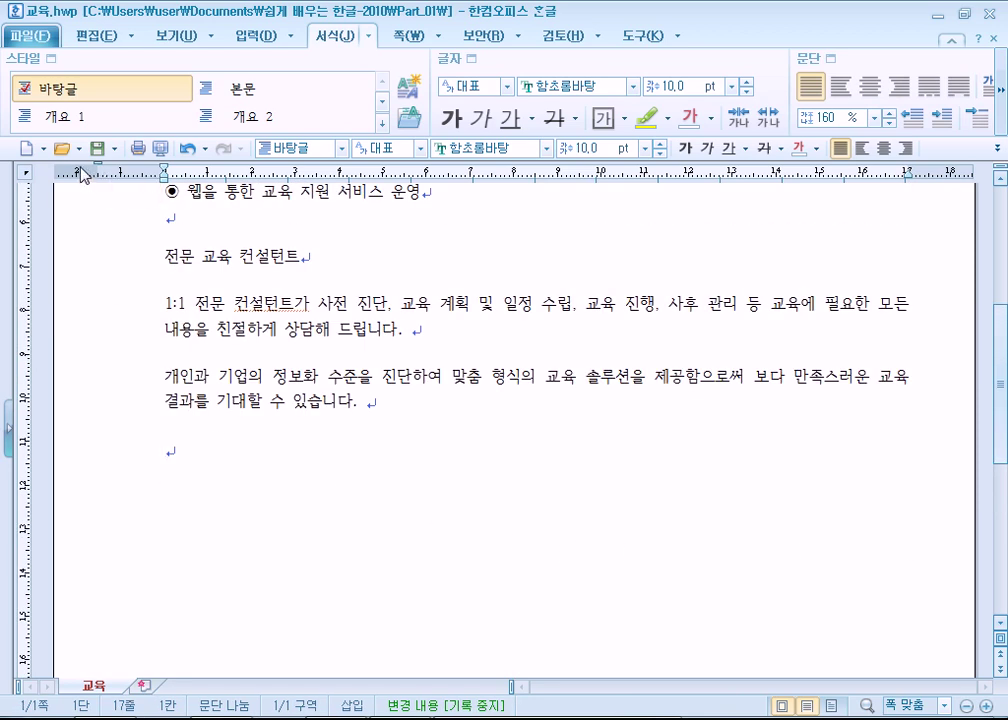
# - Adjust the binding margin on the horizontal ruler, narrowing it to zero and widening it to about 12 mm
pyautogui.click(91, 197)
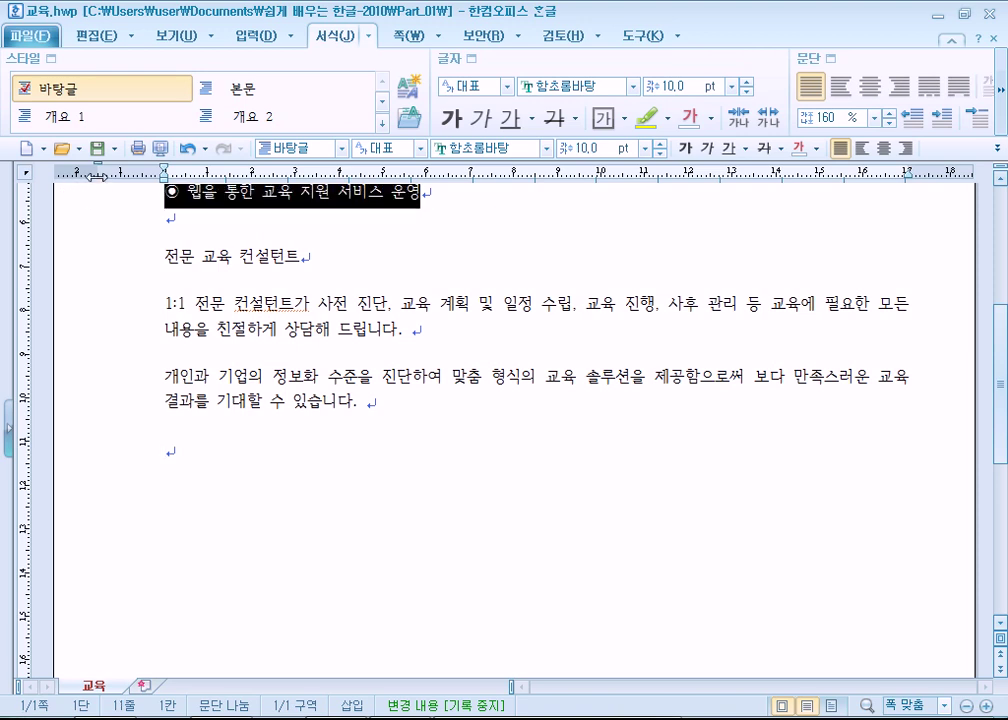
pyautogui.moveTo(97, 164)
pyautogui.mouseDown()
pyautogui.moveTo(27, 165)
pyautogui.moveTo(90, 165)
pyautogui.mouseUp()
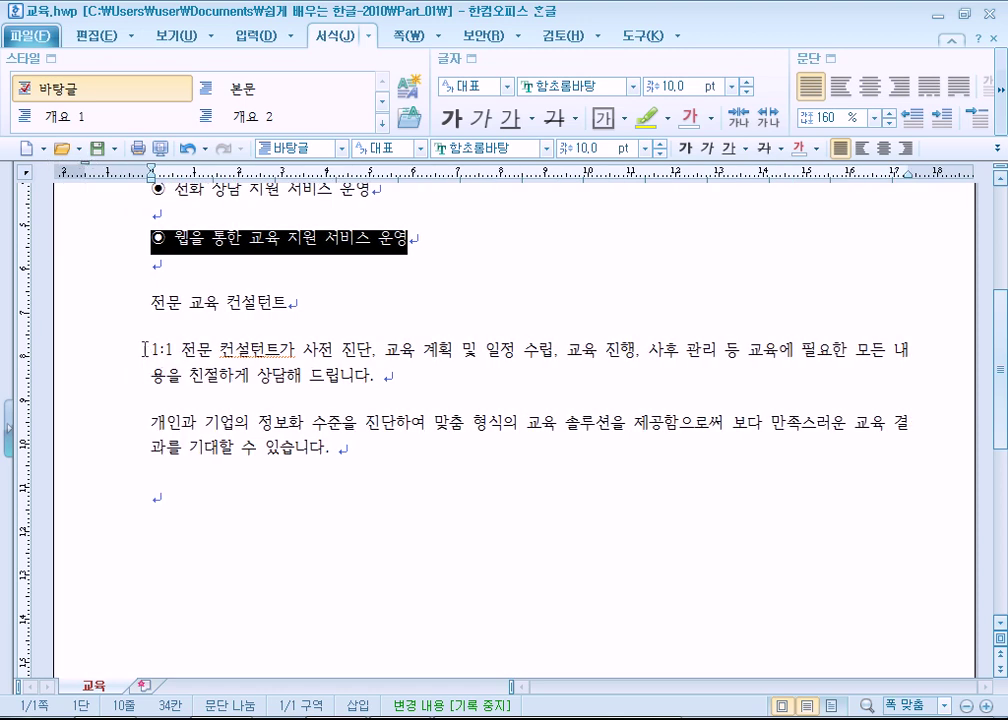
pyautogui.click(266, 239)
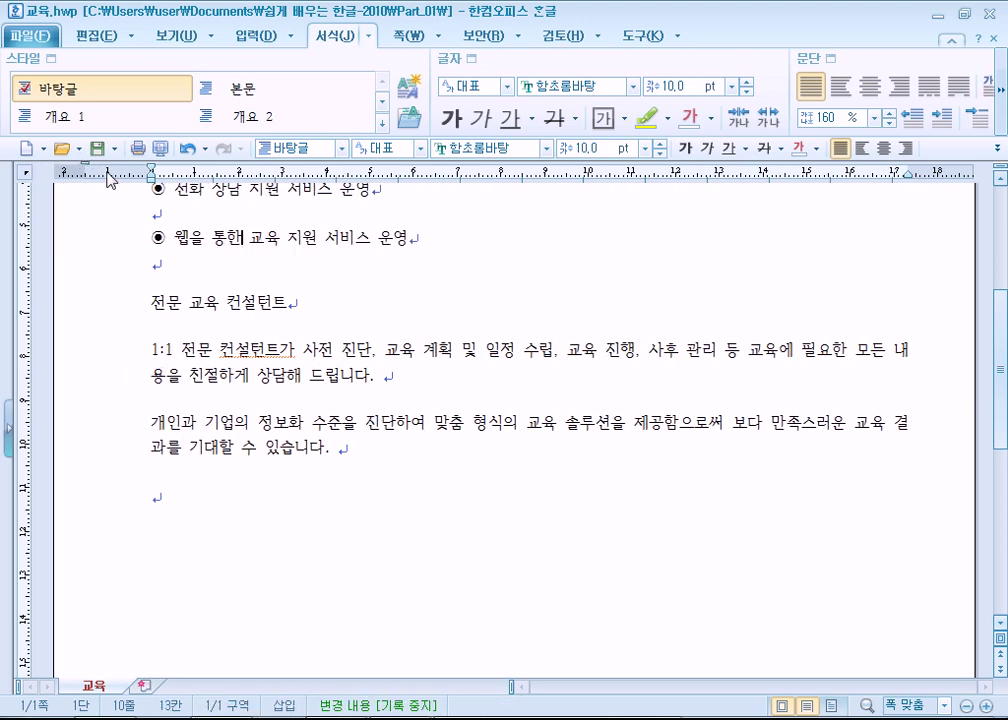
pyautogui.moveTo(87, 163); pyautogui.dragTo(57, 165)
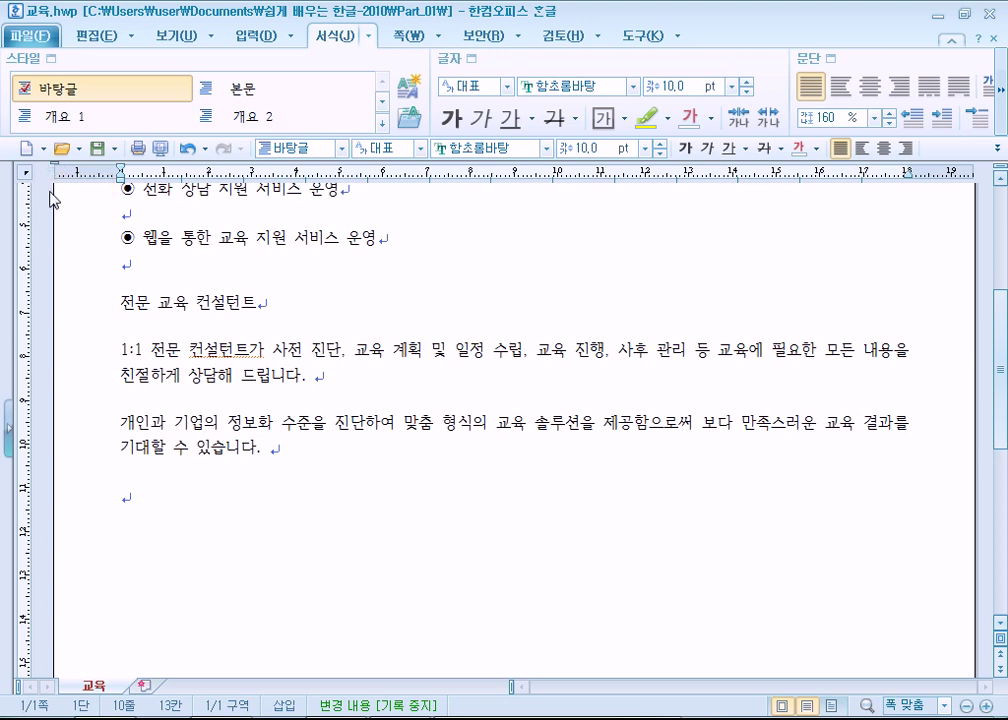
pyautogui.moveTo(55, 167); pyautogui.dragTo(90, 160)
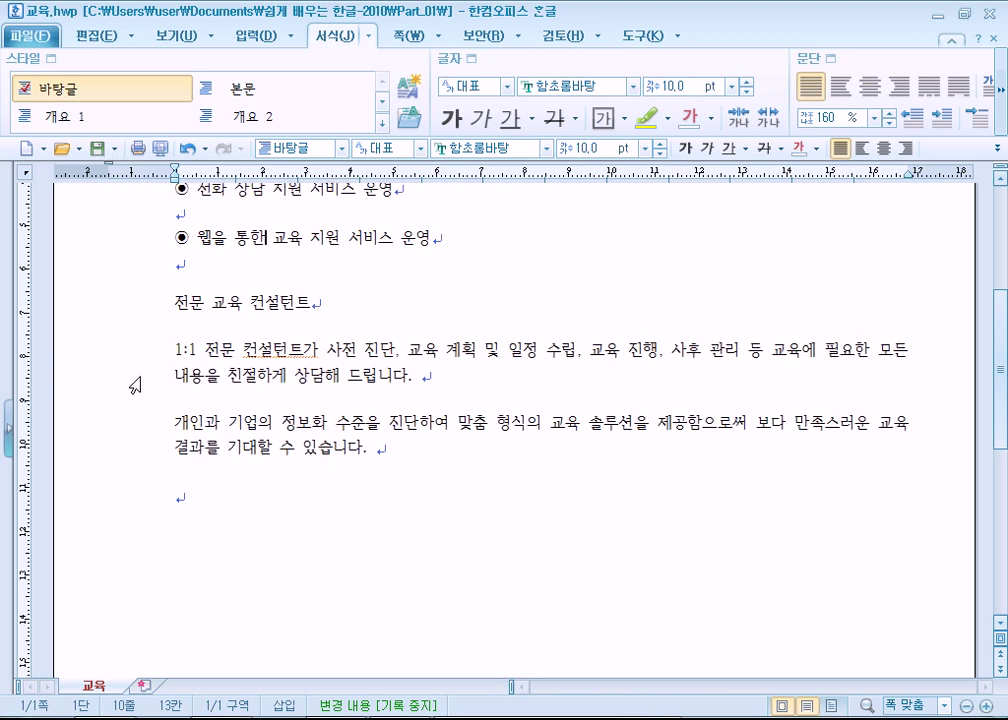
pyautogui.scroll(5, 137, 388)
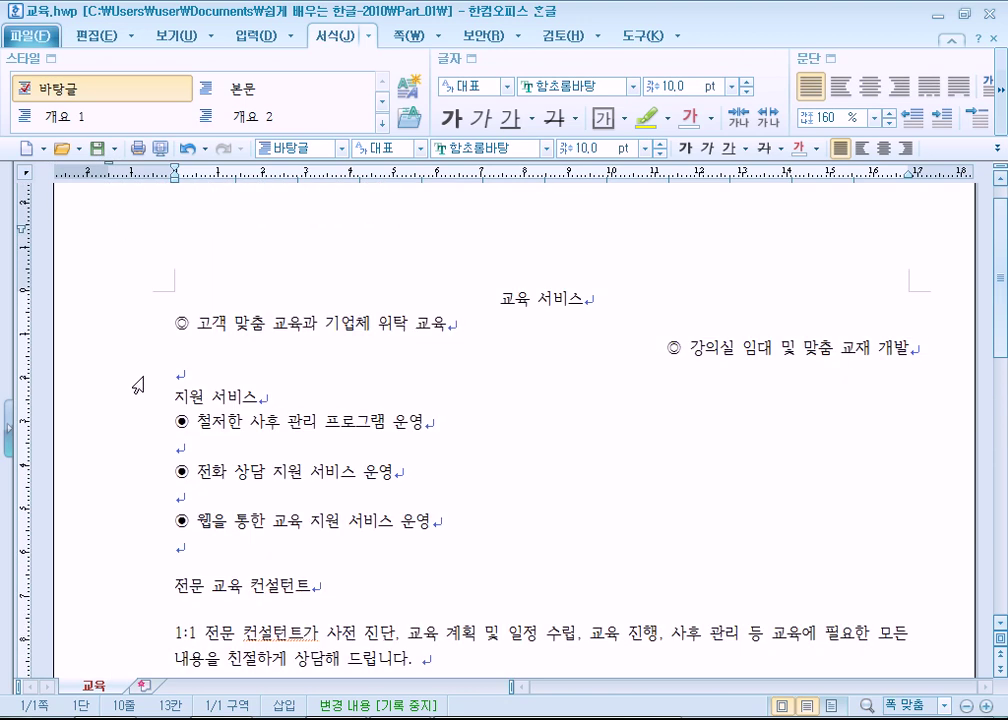
# - Examine the page in print preview with the margin guides shown
pyautogui.click(160, 148)
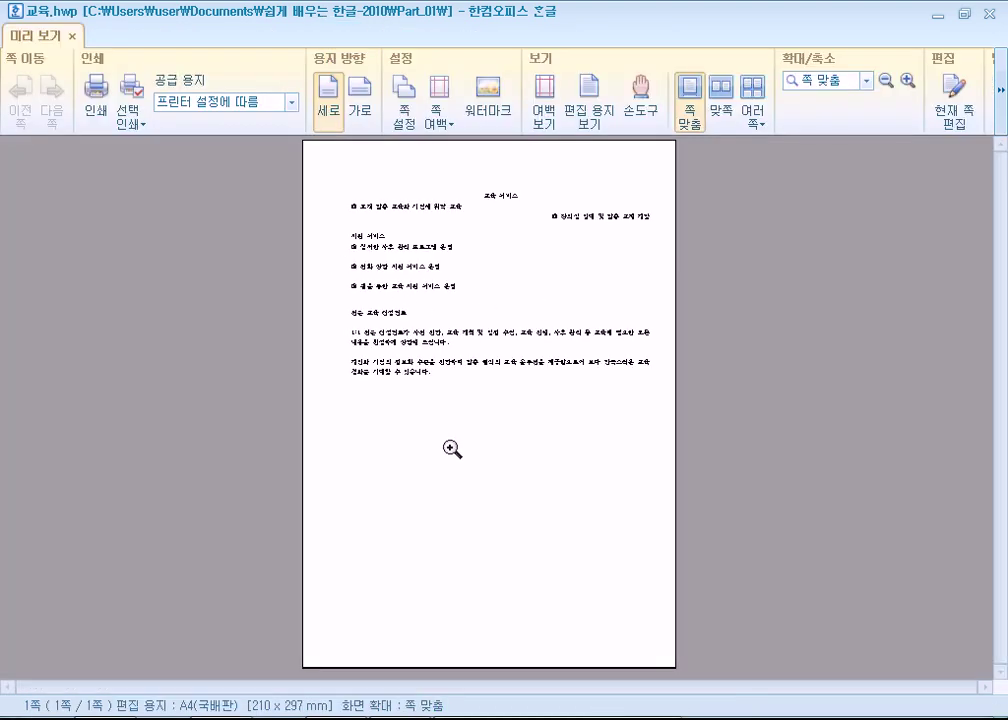
pyautogui.hotkey('alt', 'm')
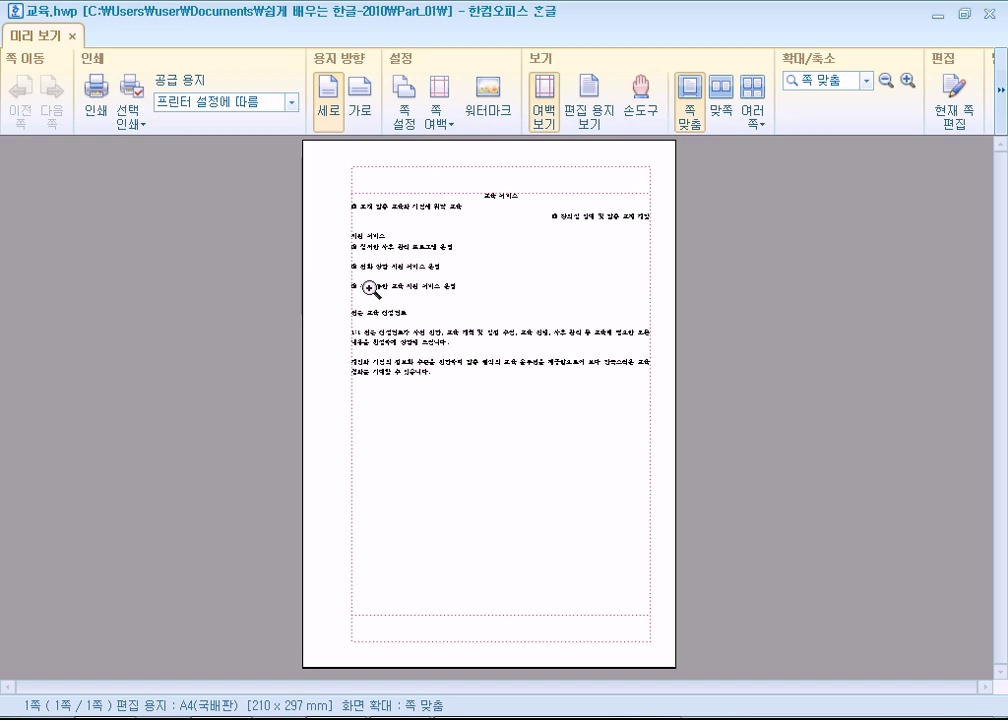
pyautogui.press('Escape')
# - Duplicate the page's content onto new pages separated by page breaks, extending the document to five pages
pyautogui.hotkey('ctrl', 'End')
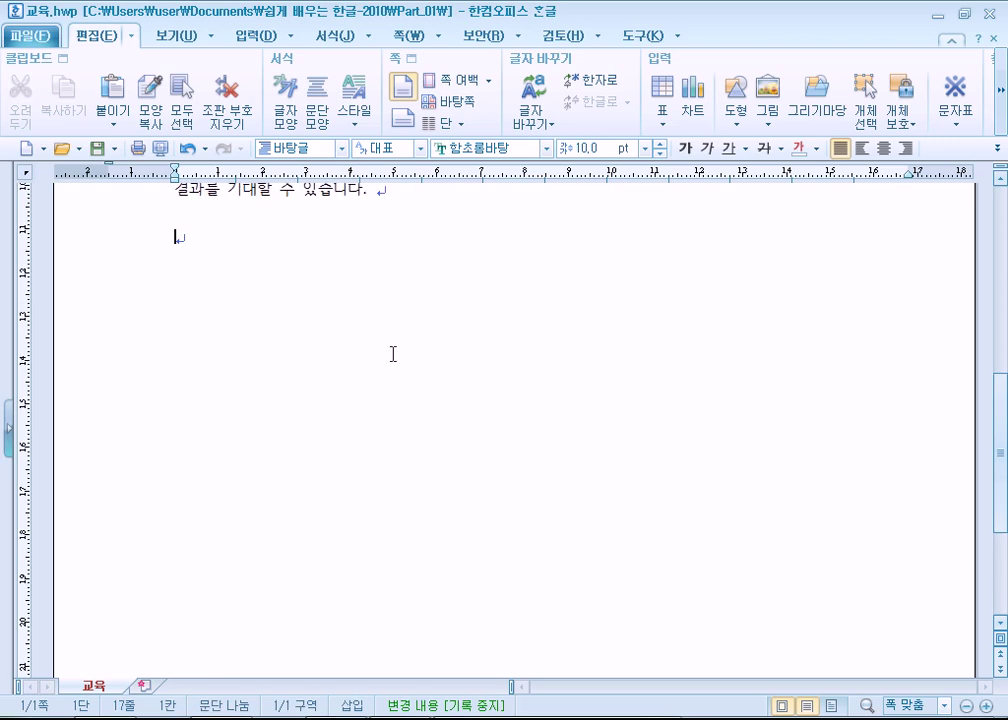
pyautogui.hotkey('shift', 'Up')
pyautogui.hotkey('shift', 'Down')
pyautogui.hotkey('ctrl', 'Return')
pyautogui.press('BackSpace')
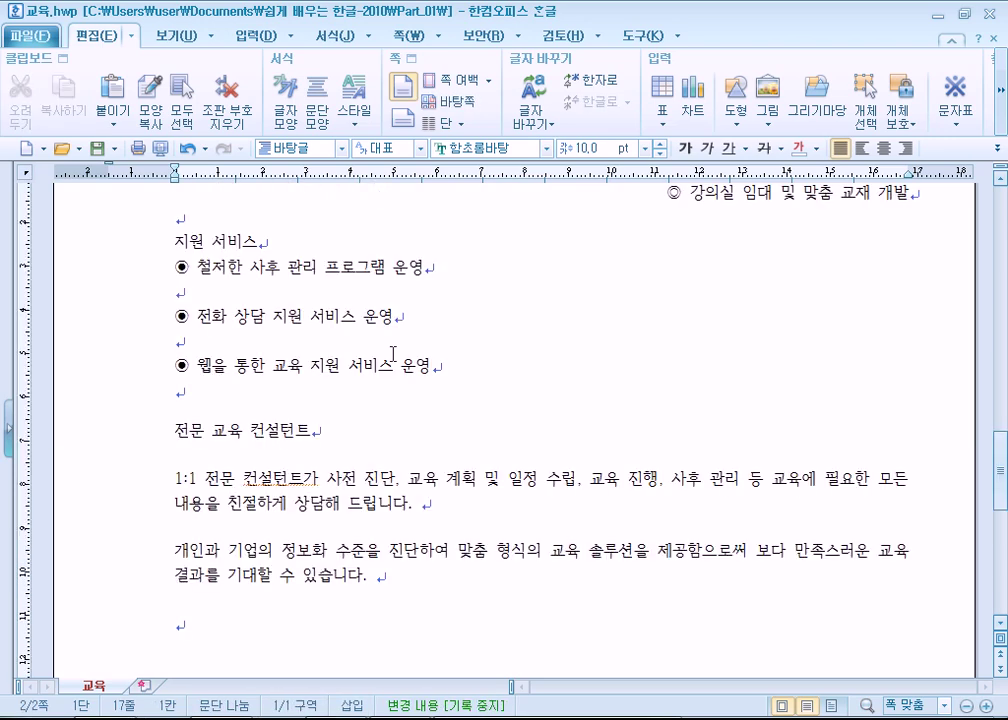
pyautogui.hotkey('ctrl', 'Return')
pyautogui.press('BackSpace')
pyautogui.hotkey('ctrl', 'Return')
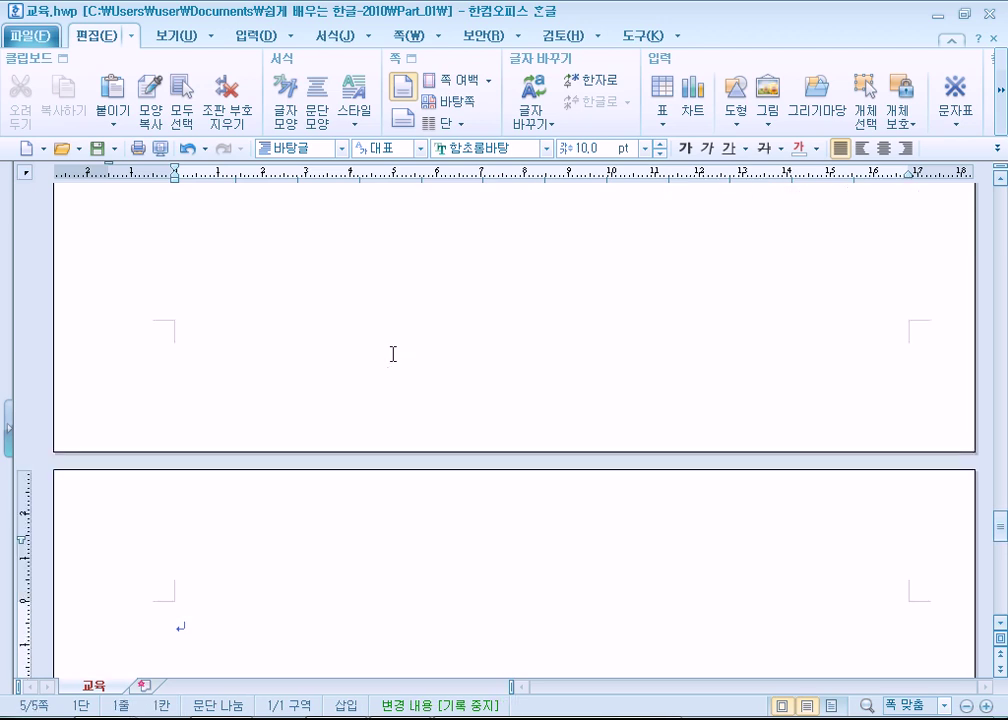
# - Look through the pages of the extended document in print preview, starting from the first page
pyautogui.hotkey('ctrl', 'Home')
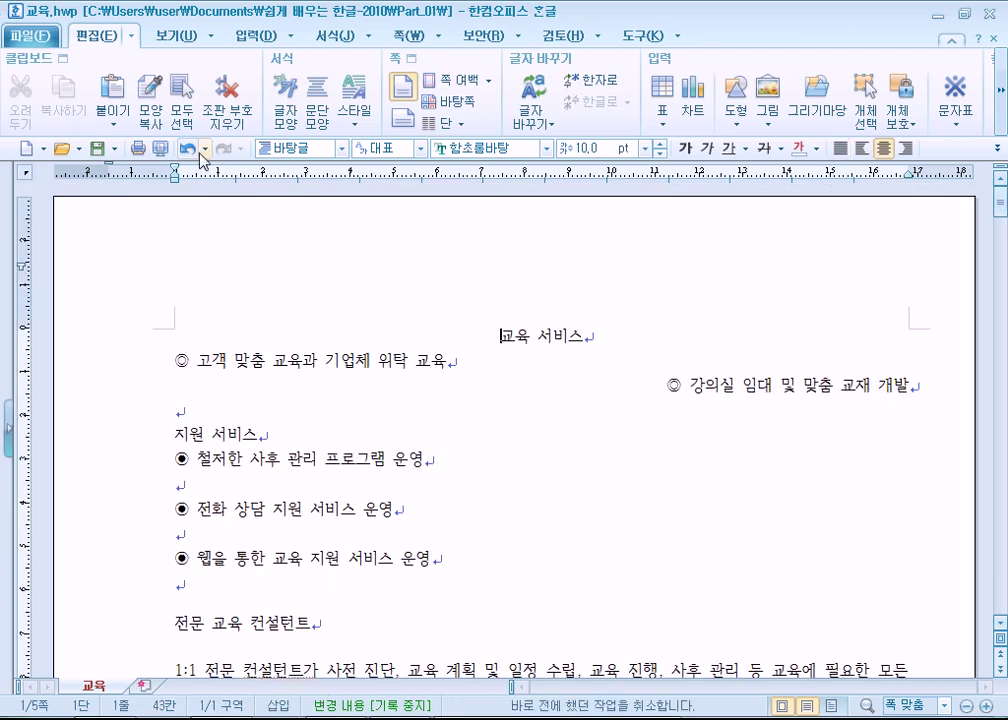
pyautogui.click(160, 148)
pyautogui.scroll(-3, 499, 281)
pyautogui.scroll(3, 497, 286)
pyautogui.press('Escape')
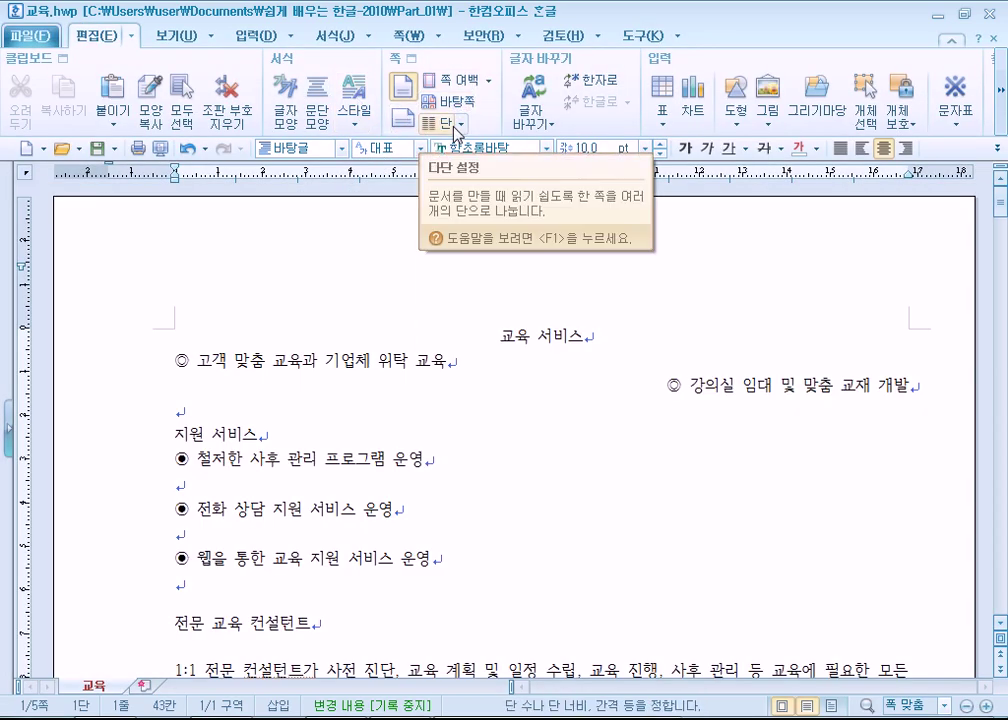
# - Add page numbers at the outside bottom of the pages in 1,2,3 format with dashes
pyautogui.click(408, 35)
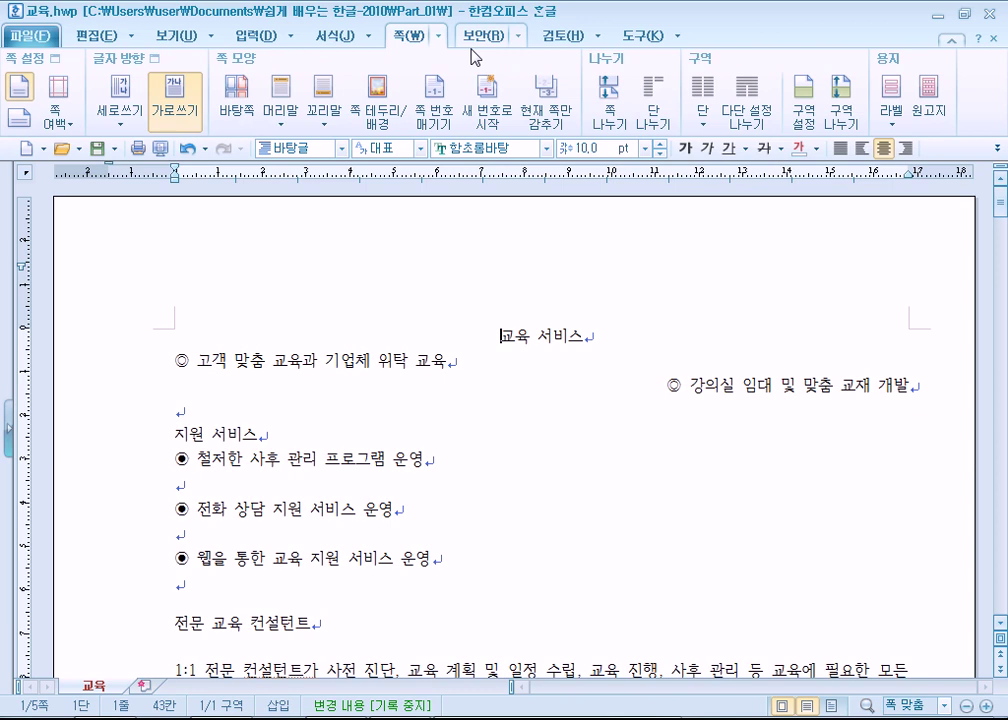
pyautogui.click(433, 100)
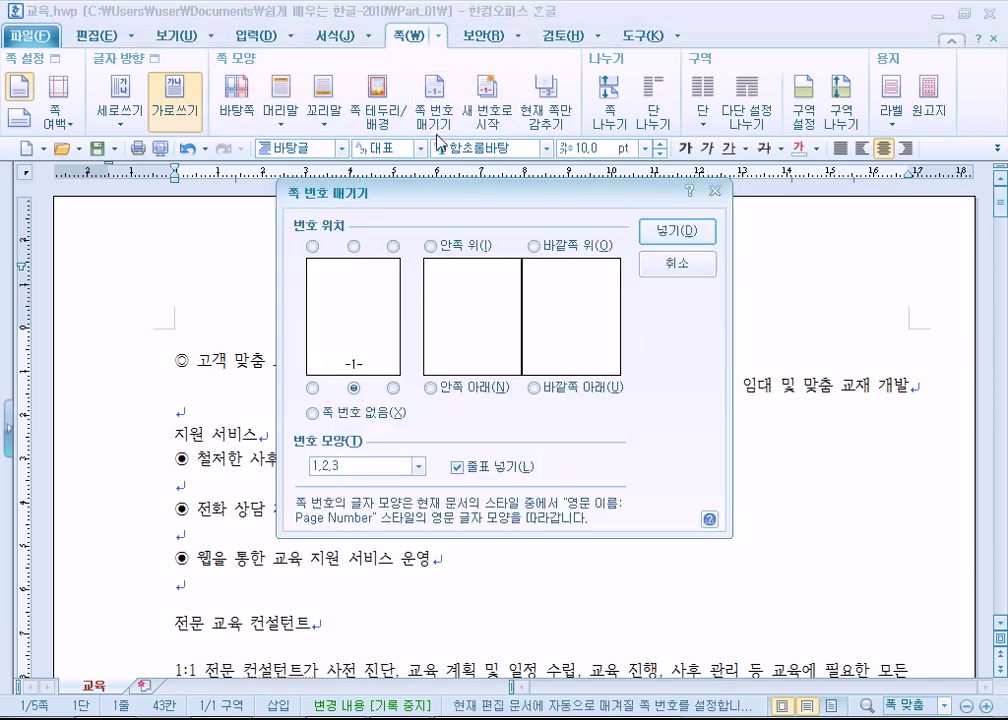
pyautogui.click(462, 389)
pyautogui.click(595, 389)
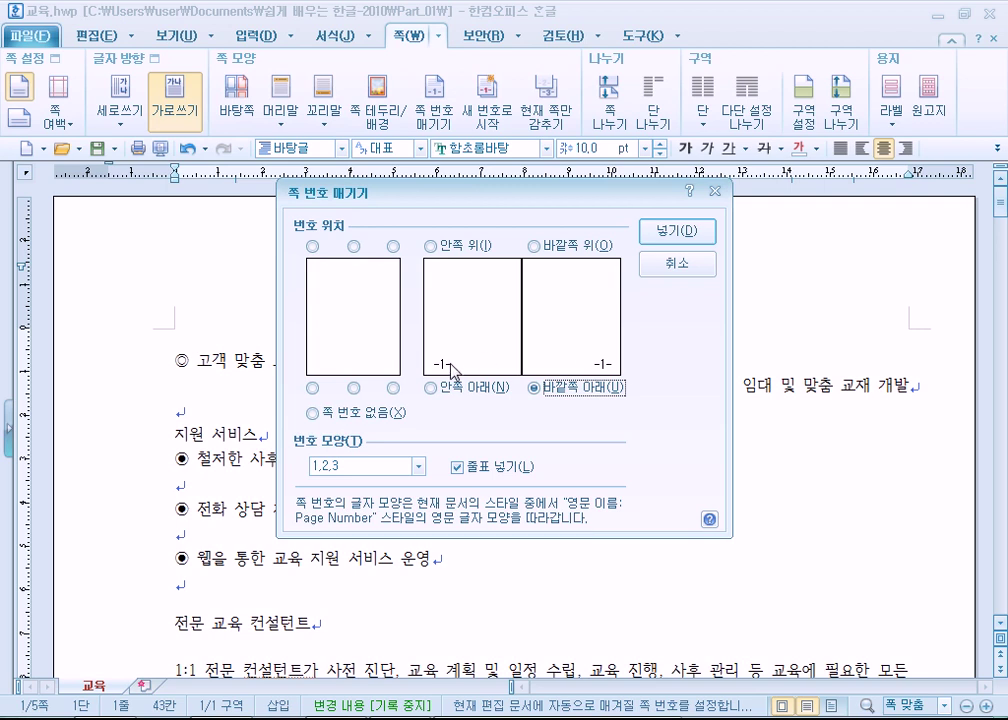
pyautogui.click(668, 231)
# - Check the placement of the page numbers at the foot of the first and second pages
pyautogui.scroll(-10, 600, 400)
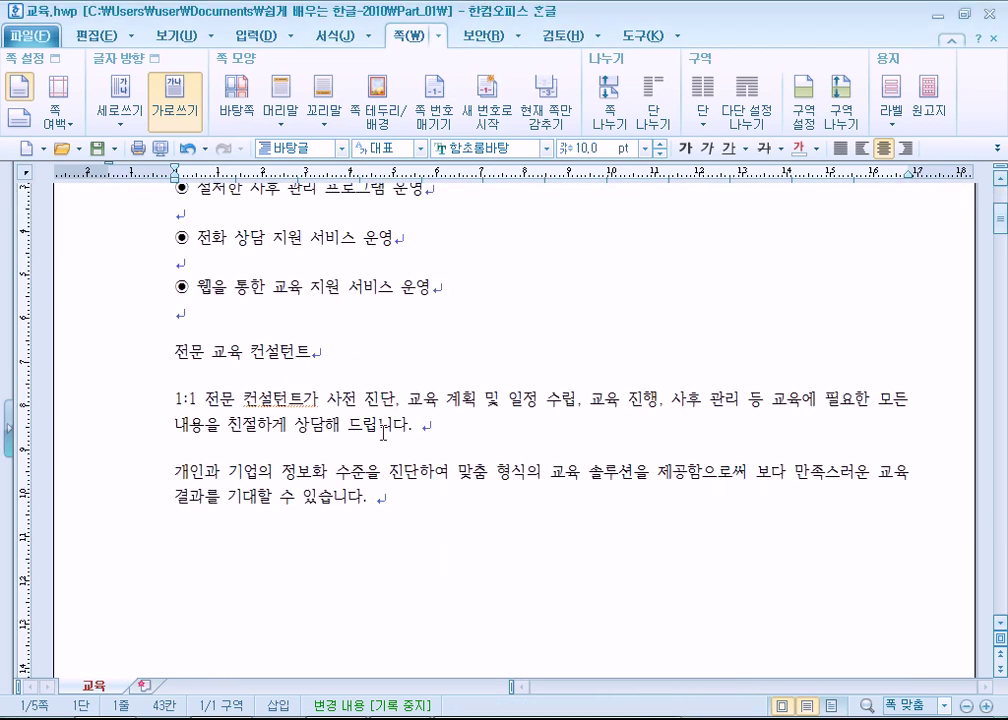
pyautogui.scroll(-5, 554, 423)
pyautogui.scroll(-10, 274, 434)
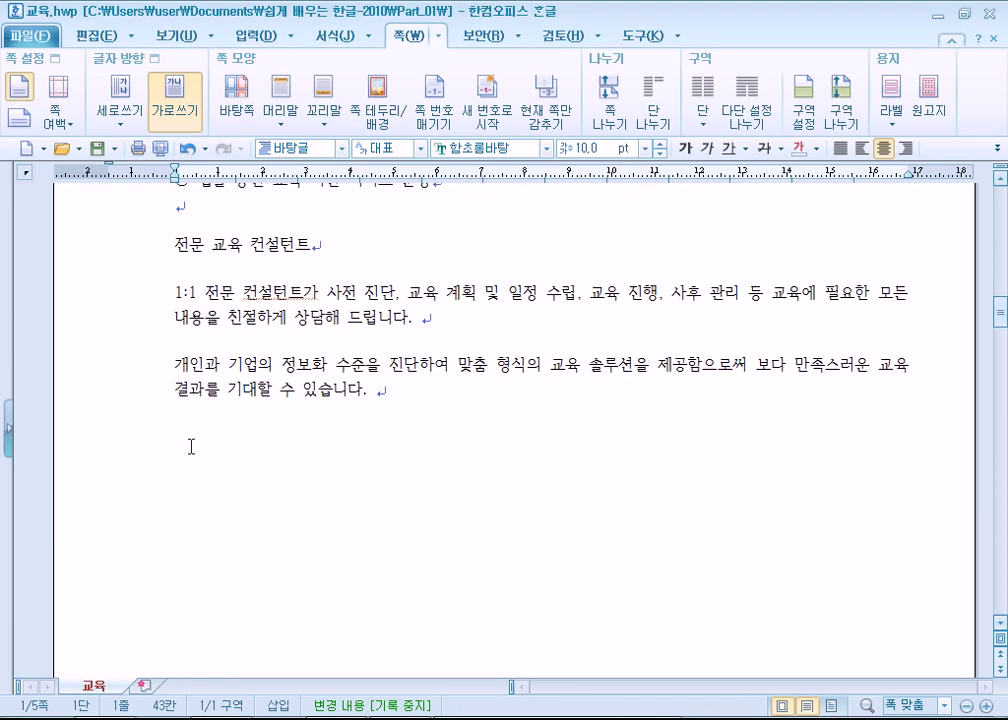
pyautogui.scroll(-6, 116, 461)
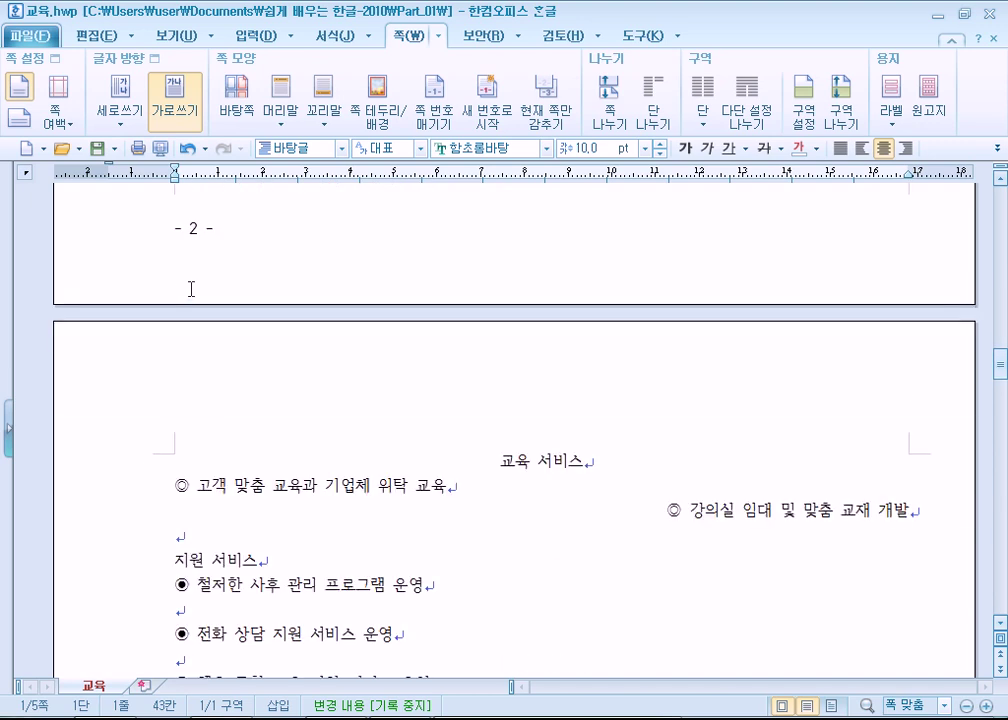
pyautogui.scroll(4, 196, 288)
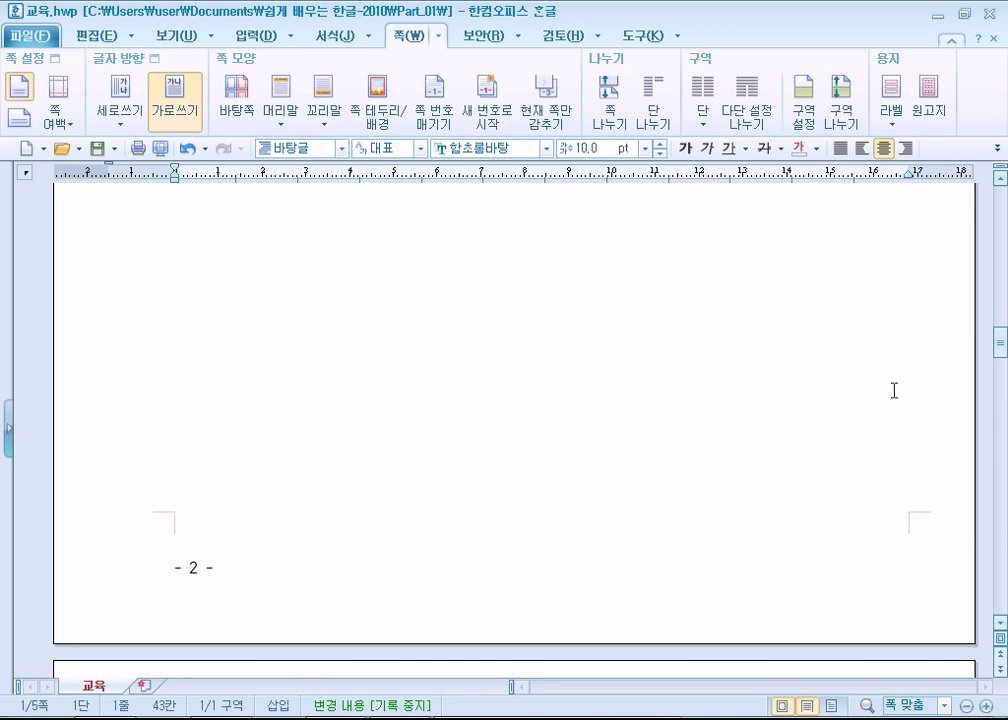
pyautogui.scroll(12, 620, 451)
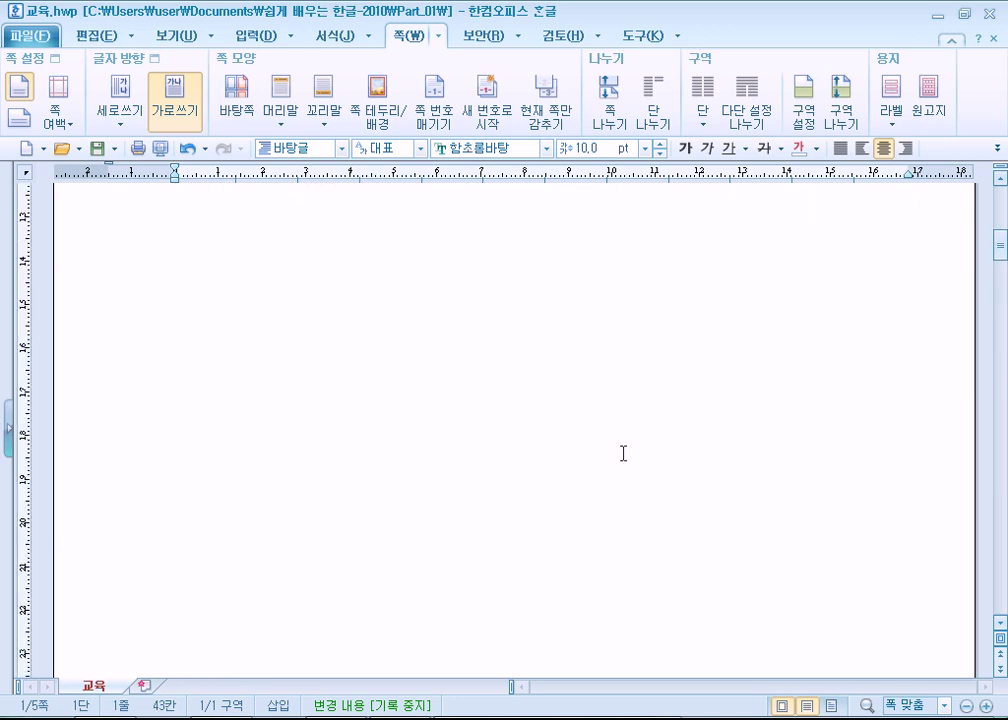
pyautogui.scroll(-4, 635, 450)
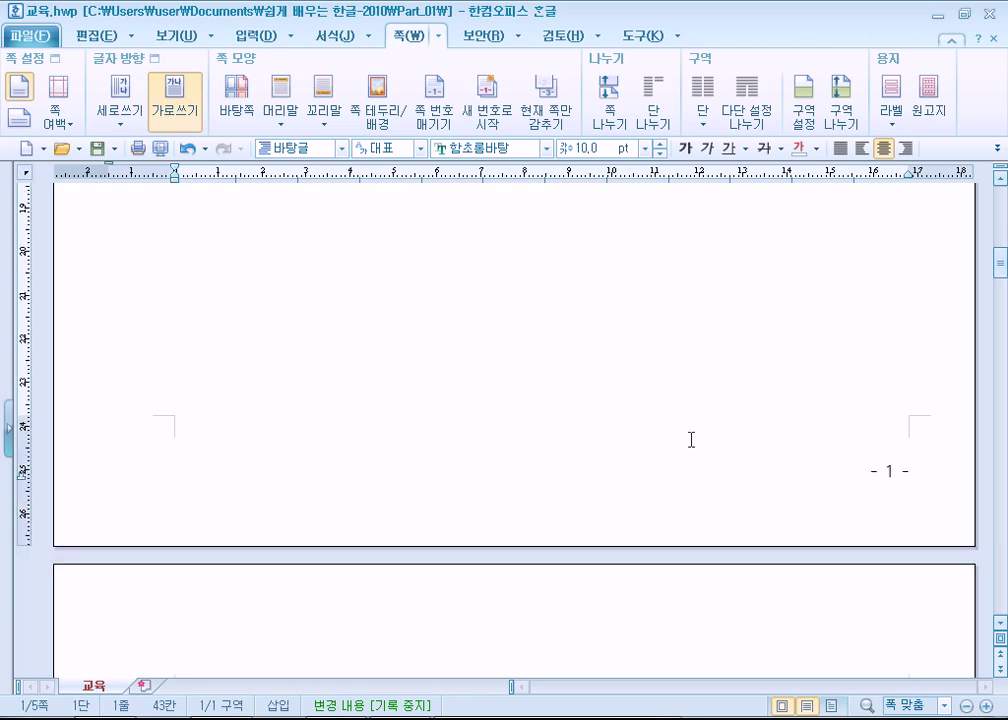
pyautogui.scroll(-5, 718, 445)
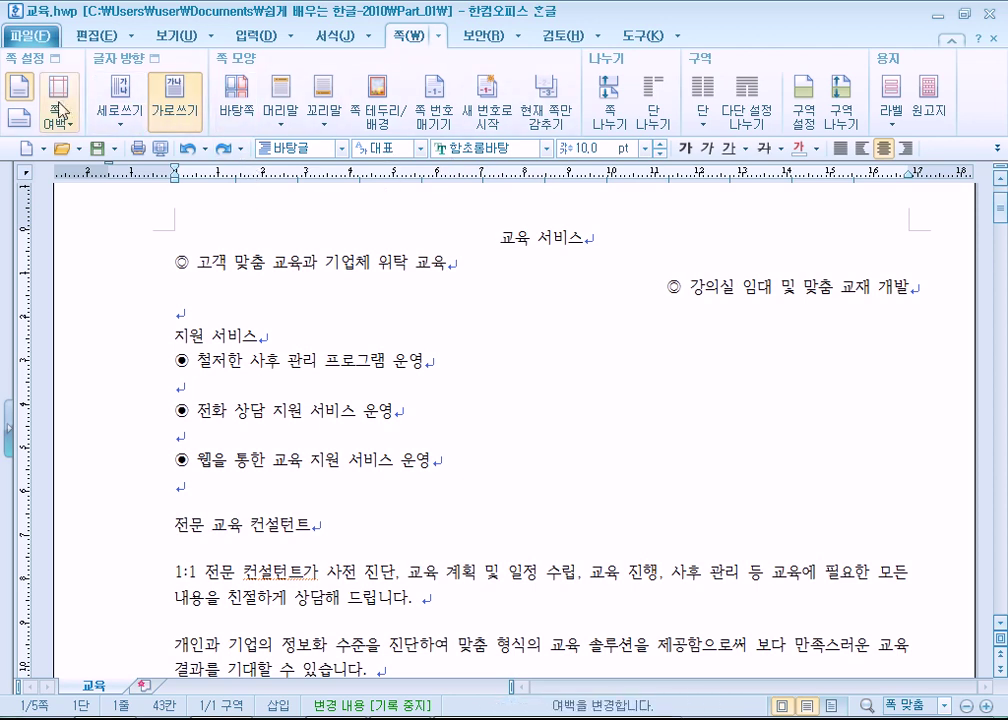
# - Set the paper's binding to facing pages (맞쪽) for the whole document, keeping portrait orientation
pyautogui.click(170, 128)
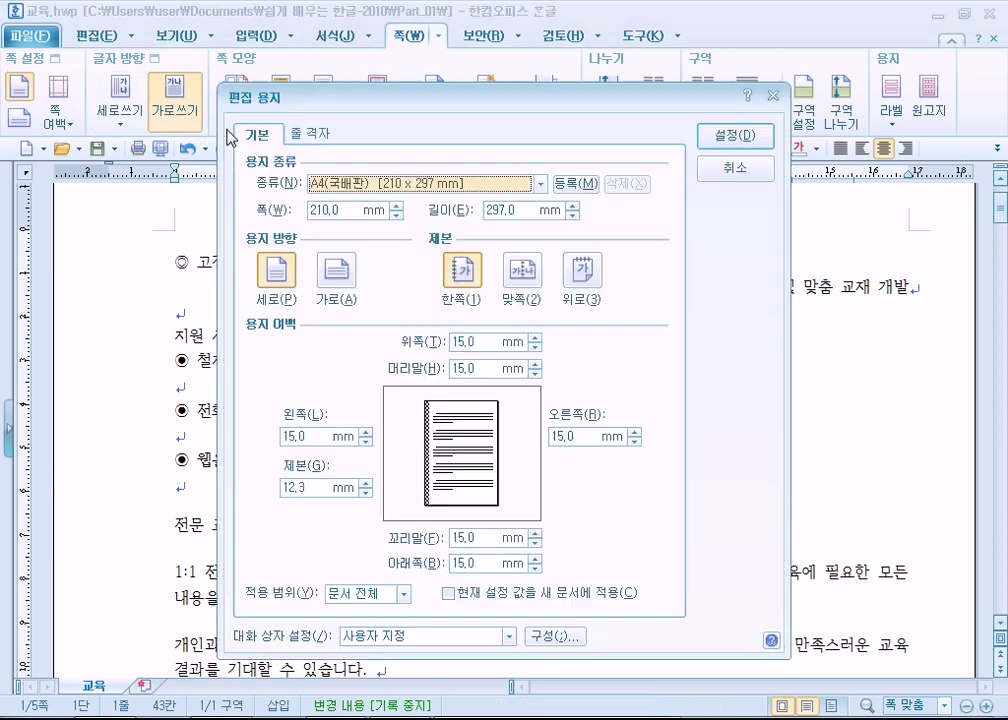
pyautogui.click(519, 277)
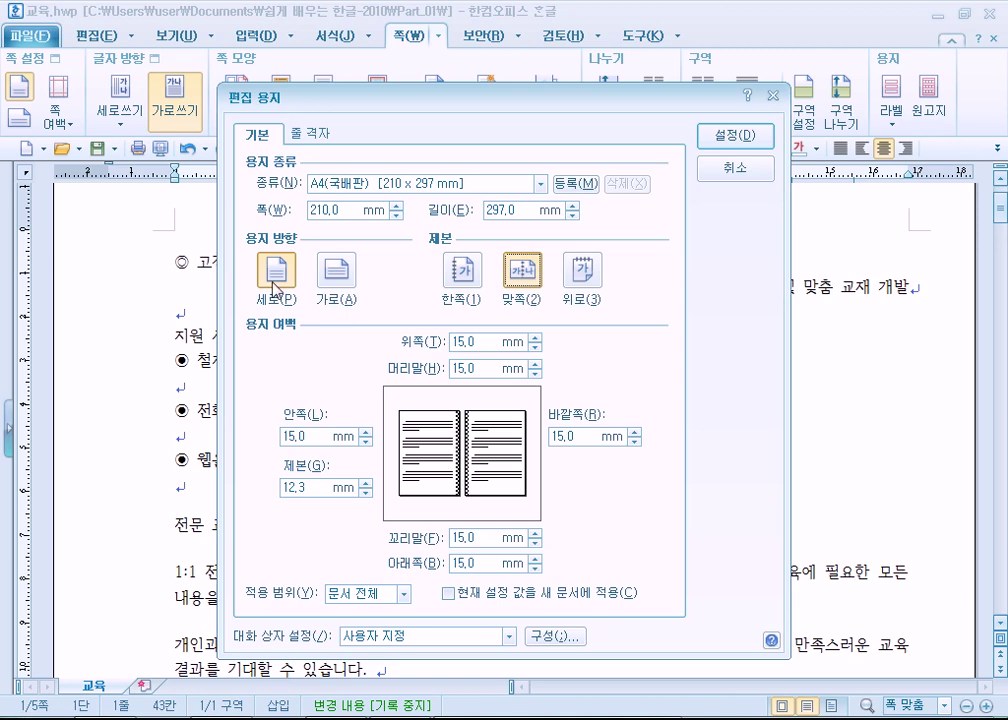
pyautogui.click(336, 270)
pyautogui.click(282, 271)
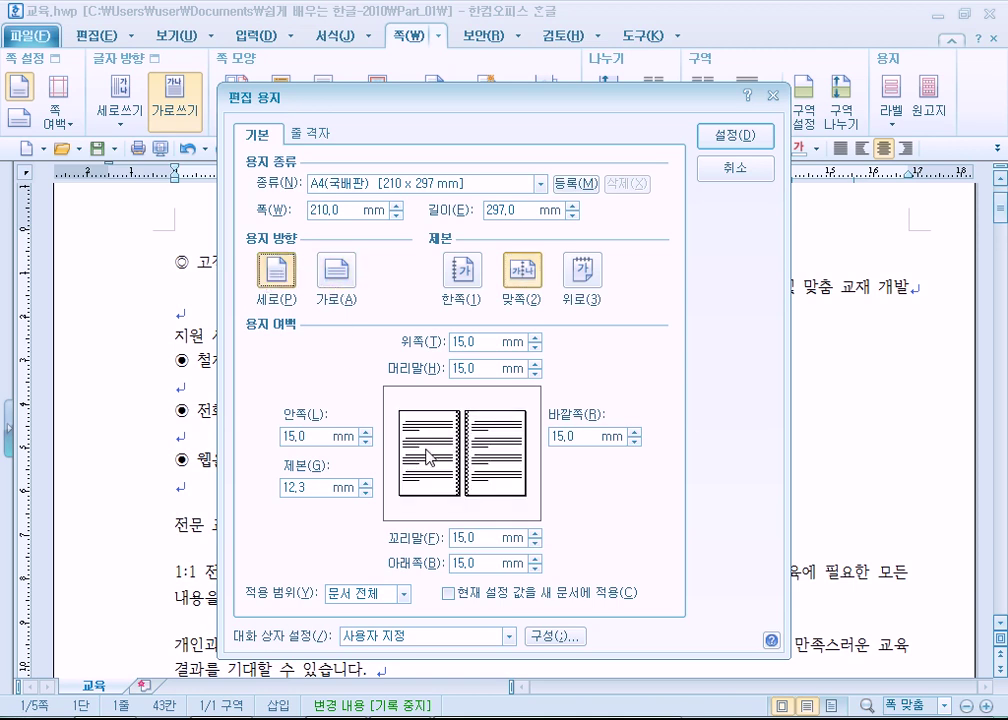
pyautogui.click(461, 271)
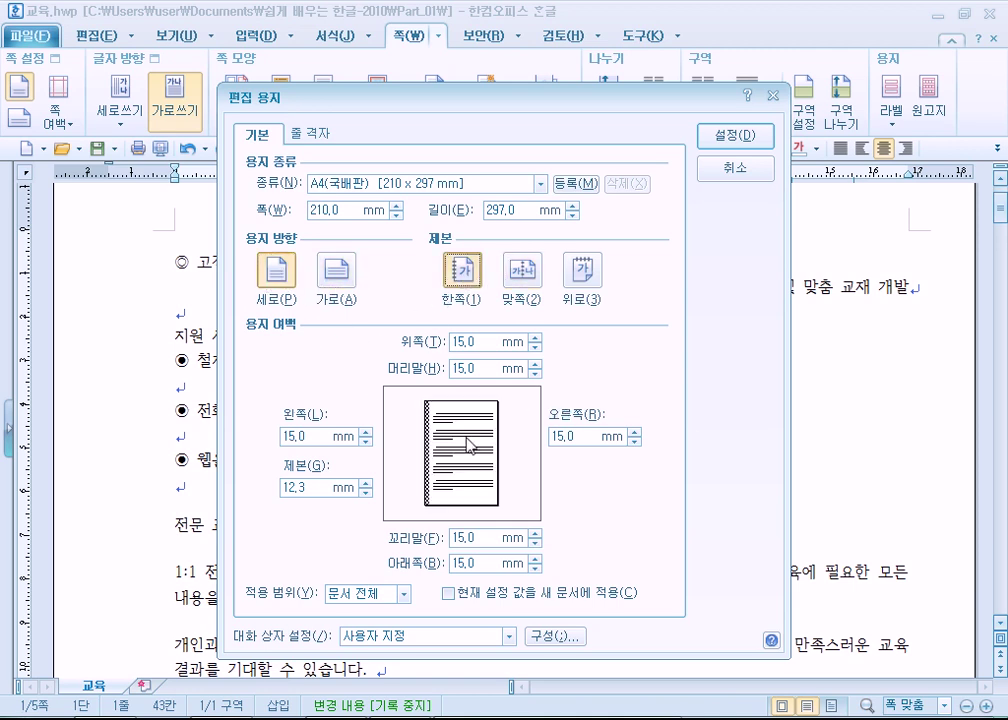
pyautogui.click(521, 272)
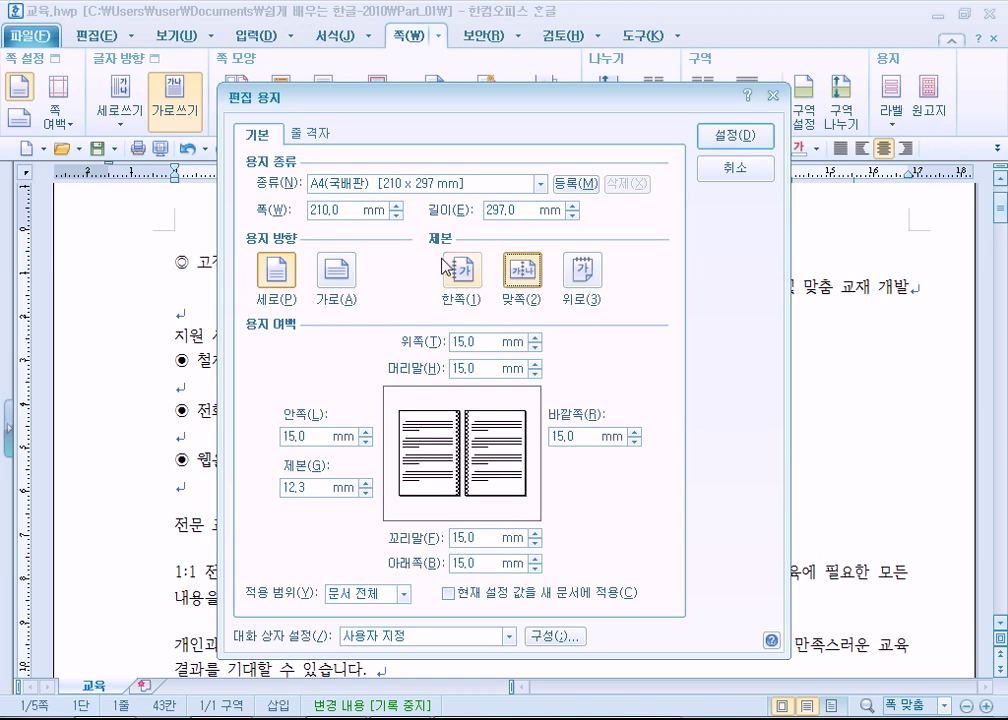
pyautogui.click(715, 163)
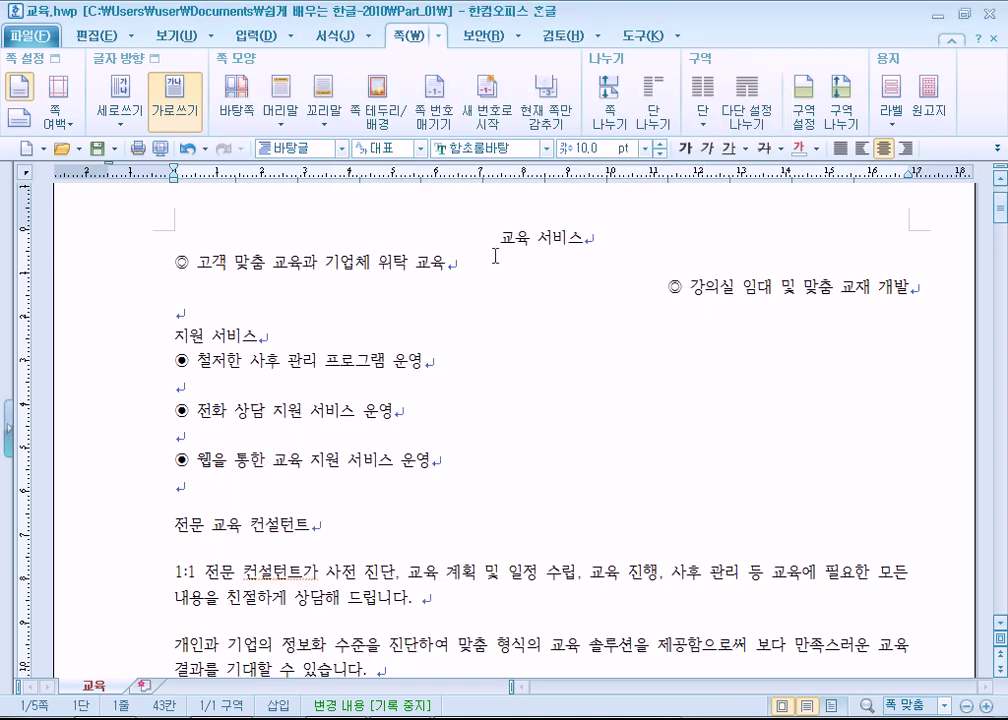
# - Compare the binding margins on consecutive odd and even pages
pyautogui.scroll(-10, 366, 340)
pyautogui.scroll(-5, 366, 340)
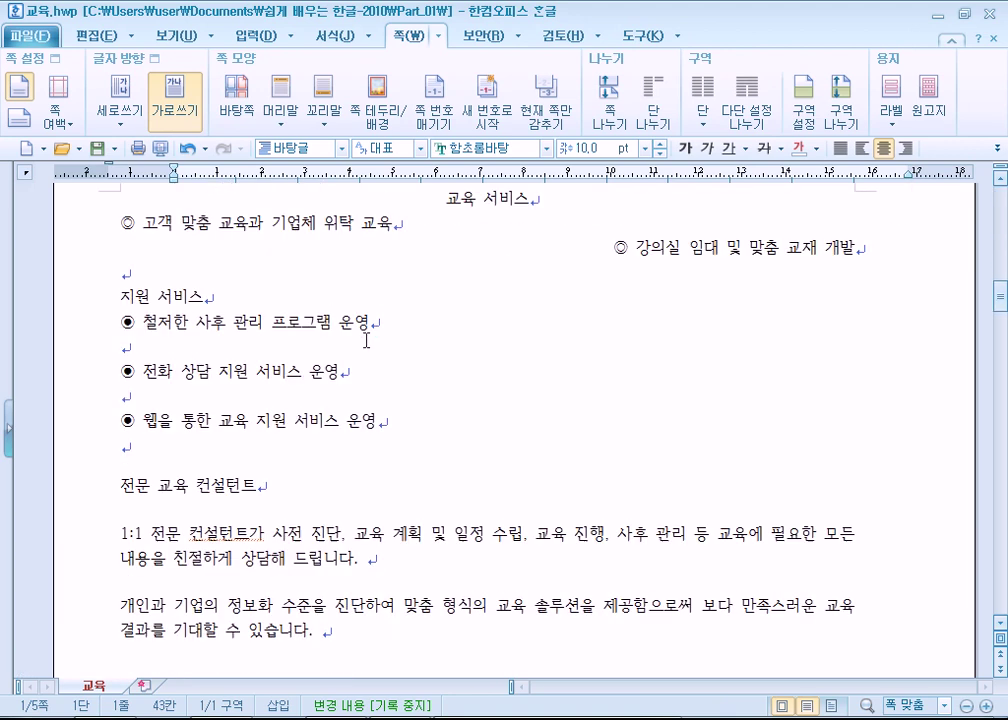
pyautogui.click(890, 288)
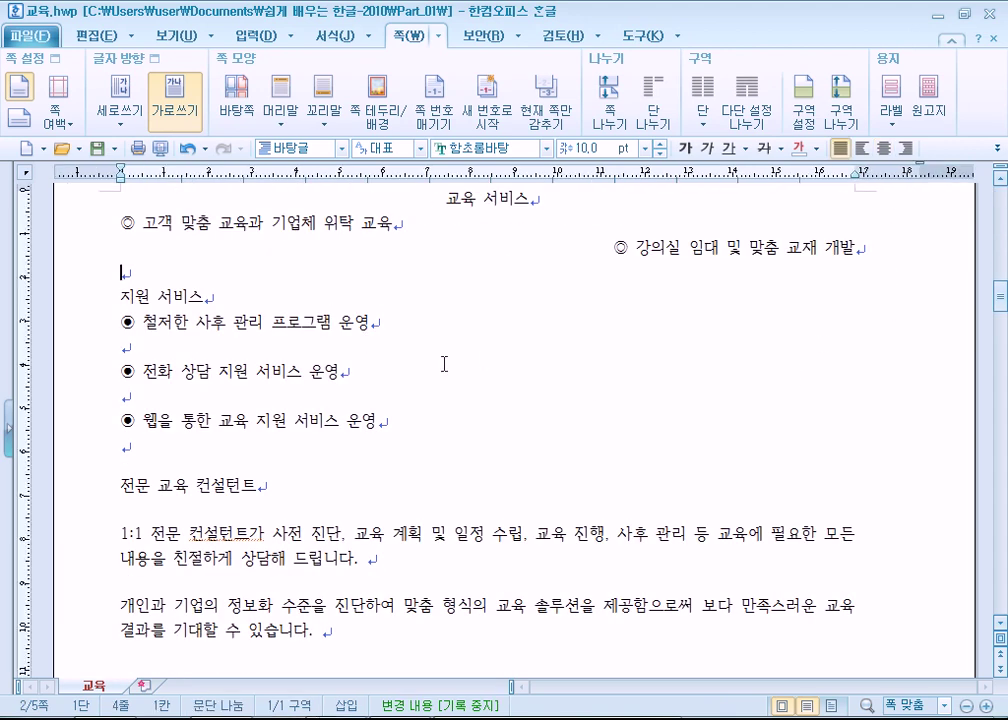
pyautogui.scroll(10, 193, 375)
pyautogui.scroll(-5, 94, 317)
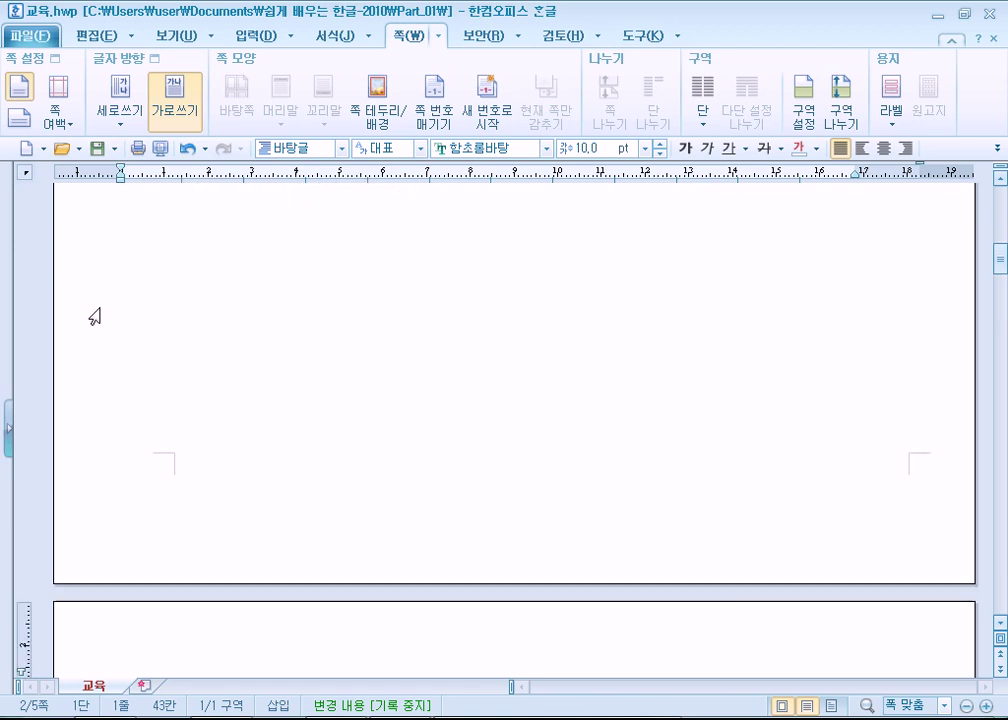
pyautogui.scroll(-3, 91, 324)
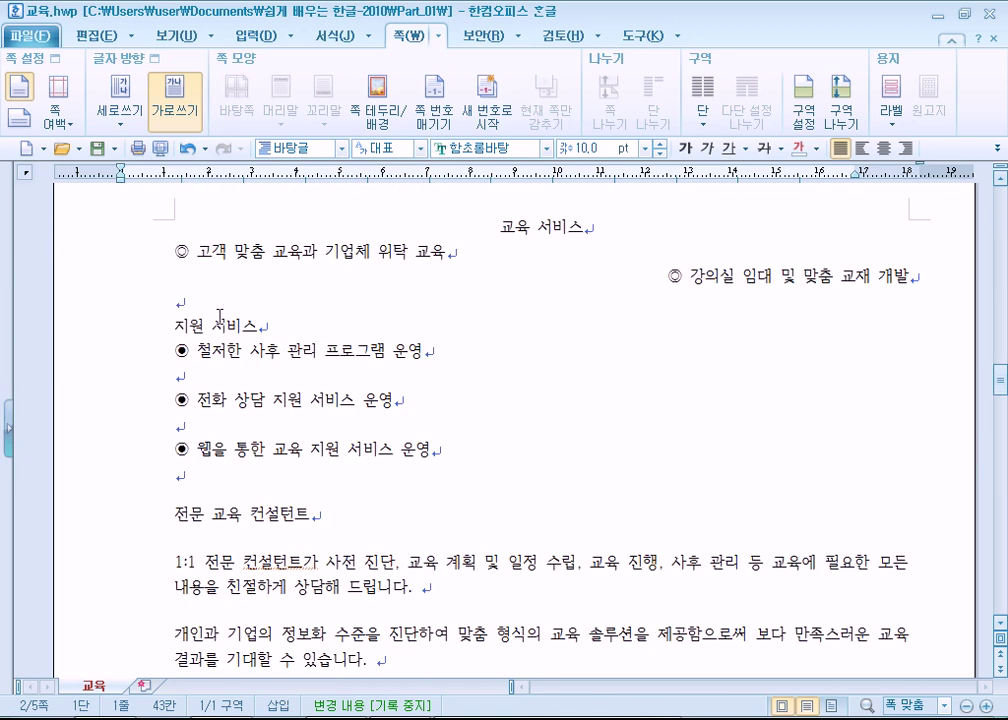
# - Apply the page setup with facing-page binding (맞쪽) to the selected text
pyautogui.press('F7')
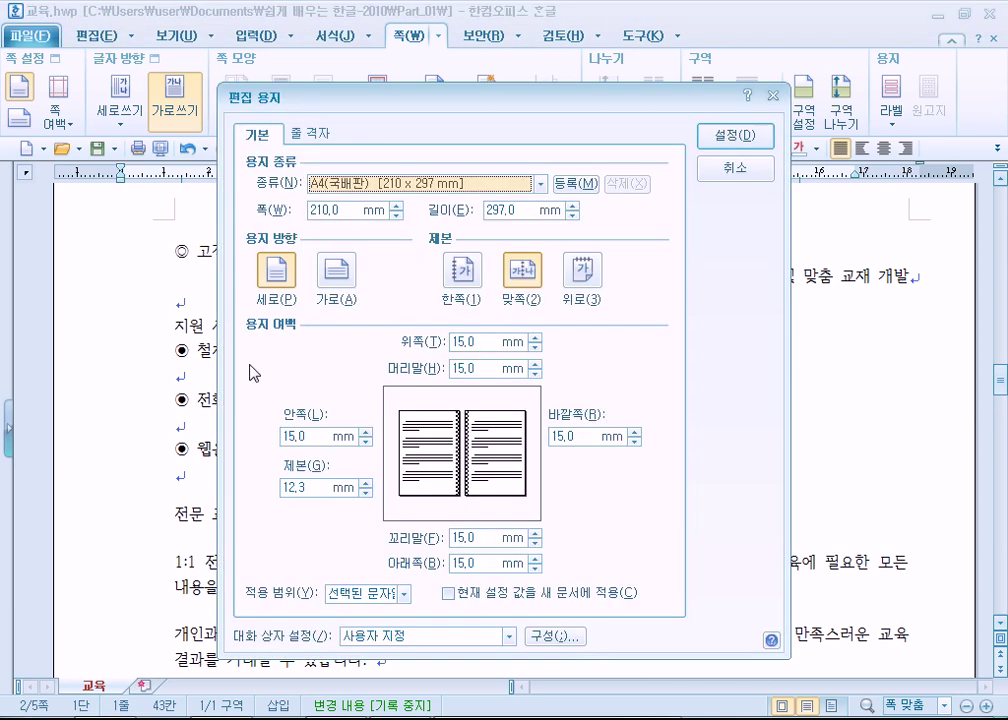
pyautogui.click(459, 272)
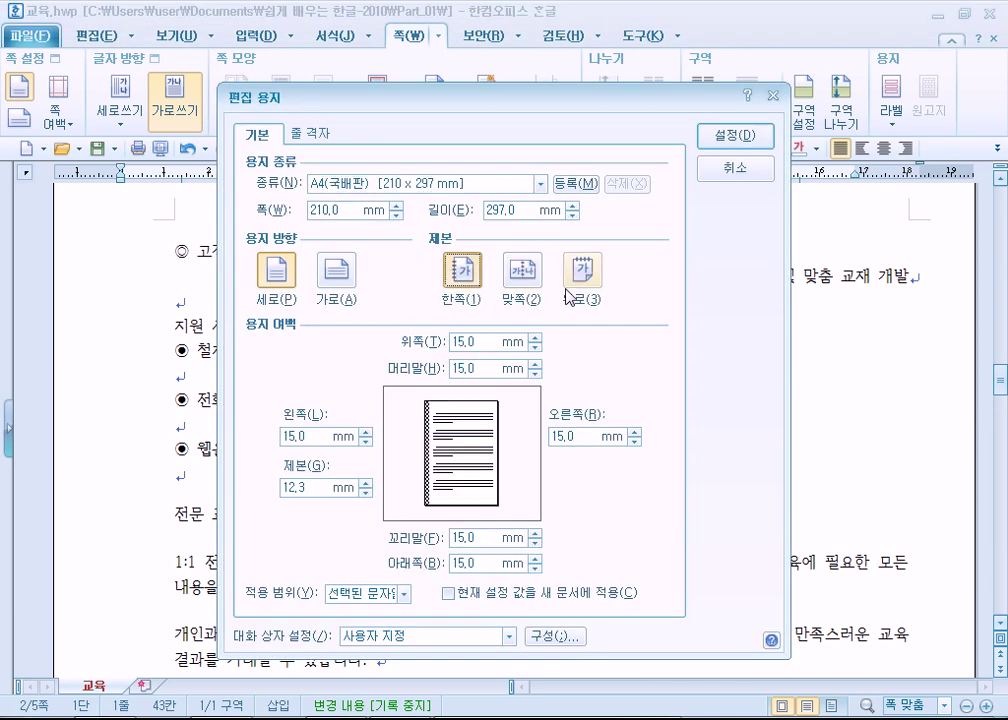
pyautogui.click(524, 273)
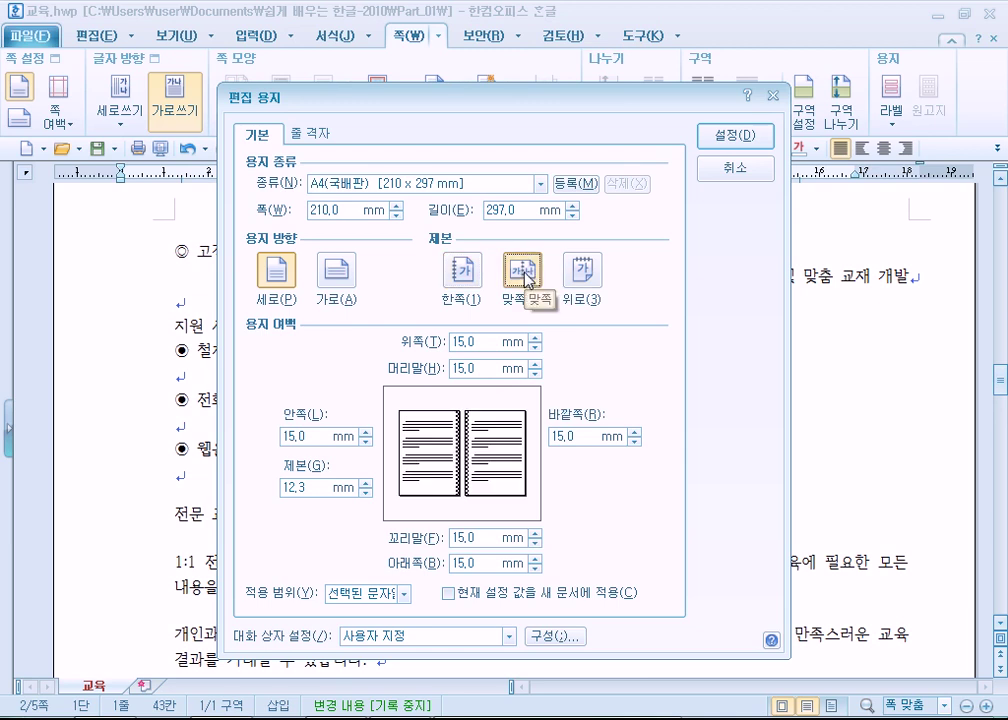
pyautogui.click(718, 138)
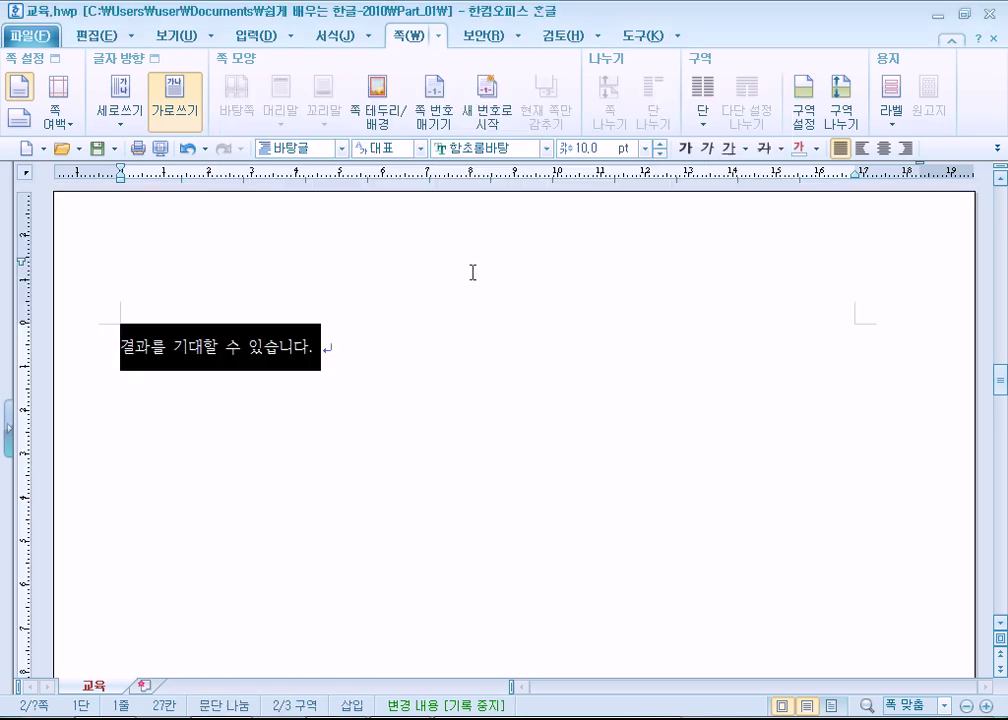
# - Clear the selection and review the page layout and binding margins from the document's first page onward
pyautogui.click(209, 391)
pyautogui.hotkey('ctrl', 'pageup')
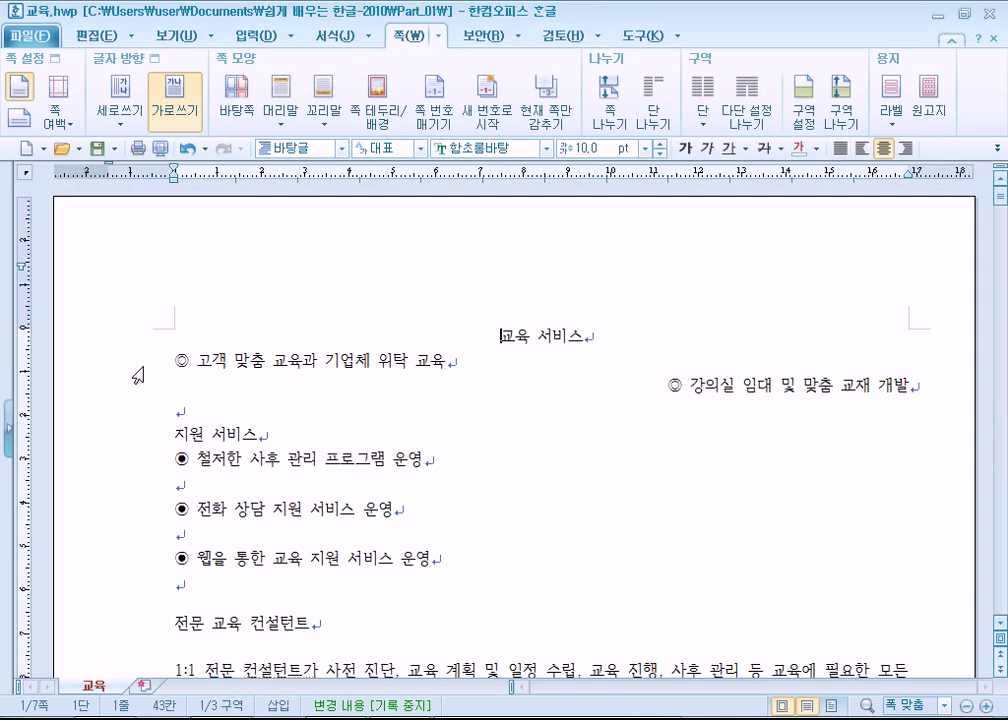
pyautogui.scroll(-3, 138, 375)
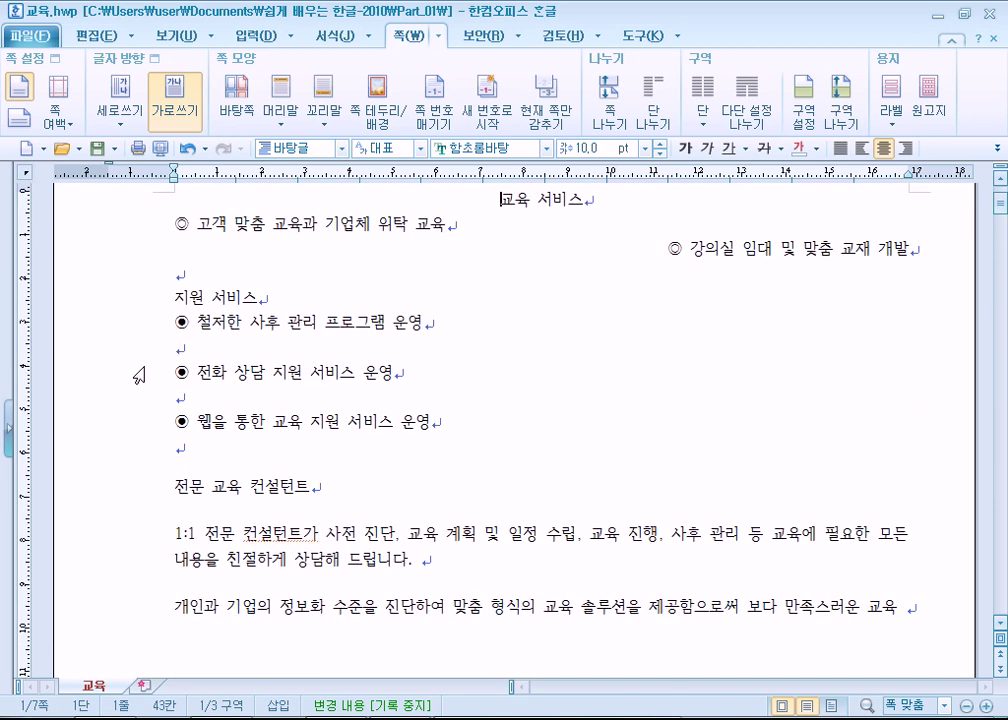
pyautogui.scroll(-20, 140, 376)
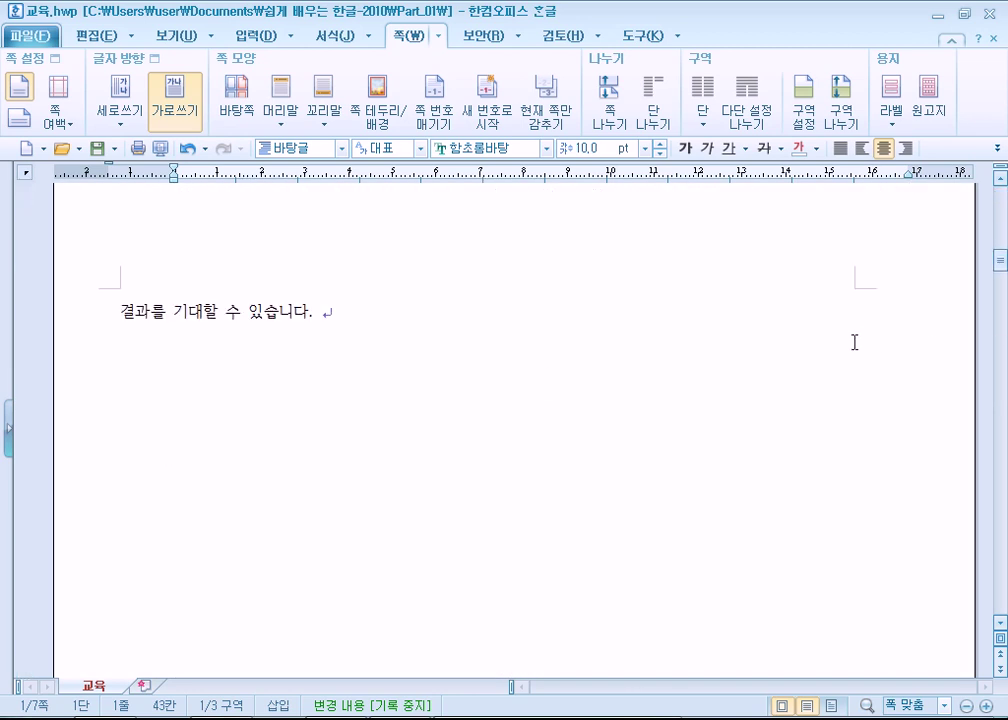
pyautogui.scroll(-15, 894, 313)
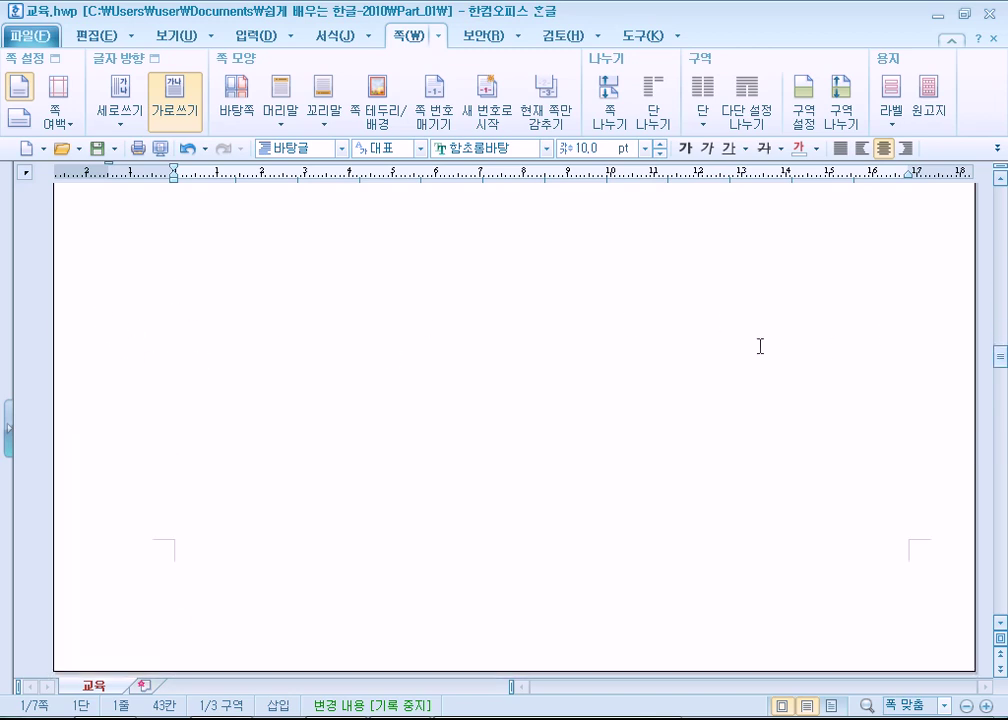
pyautogui.scroll(10, 844, 380)
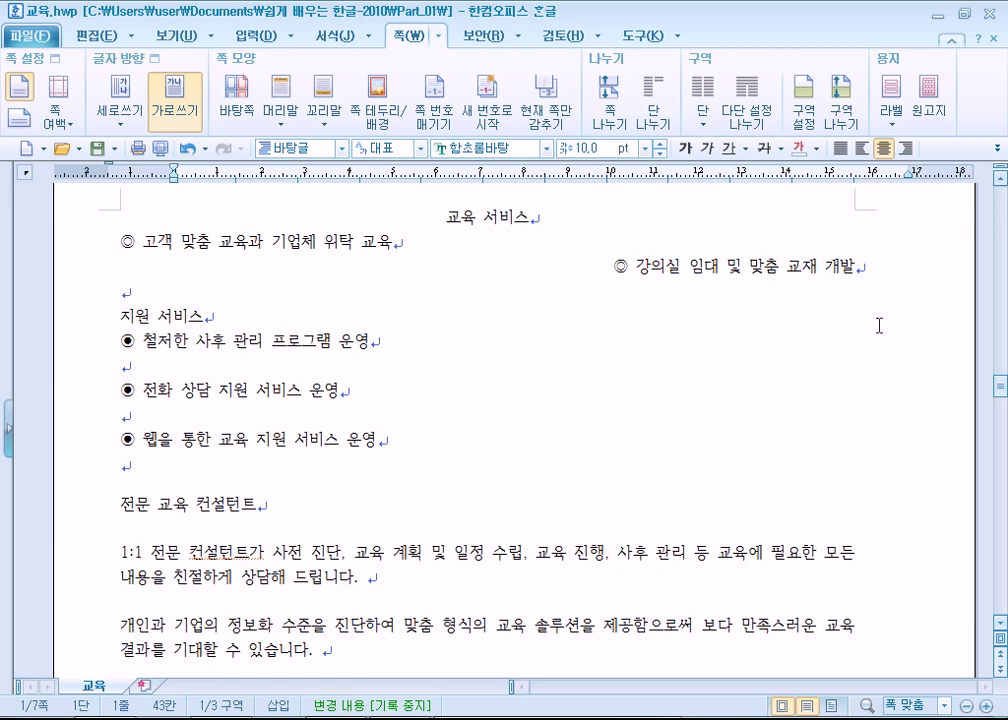
pyautogui.hotkey('ctrl', 'pagedown')
pyautogui.hotkey('ctrl', 'pageup')
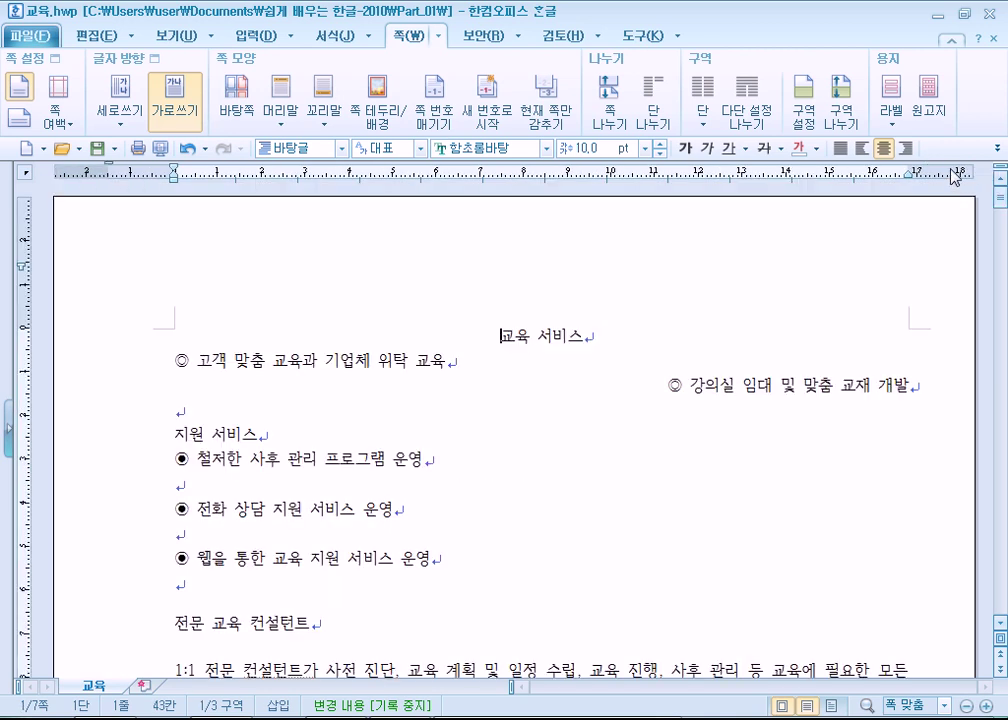
# - Examine the first page in print preview and review the document's print settings without printing
pyautogui.click(158, 150)
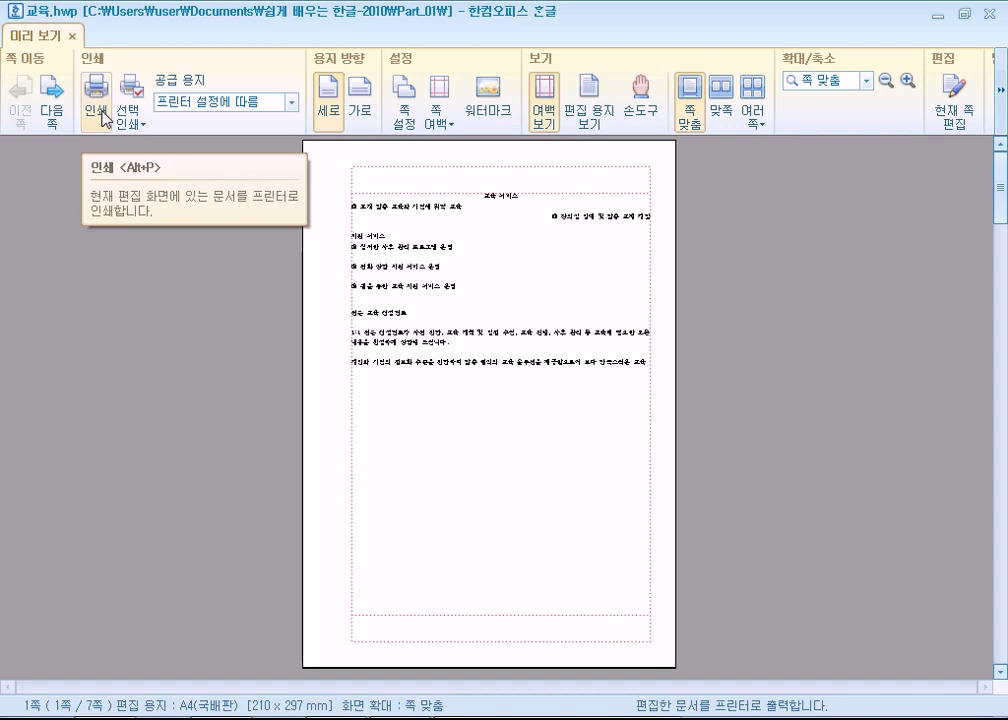
pyautogui.press('Escape')
pyautogui.click(29, 35)
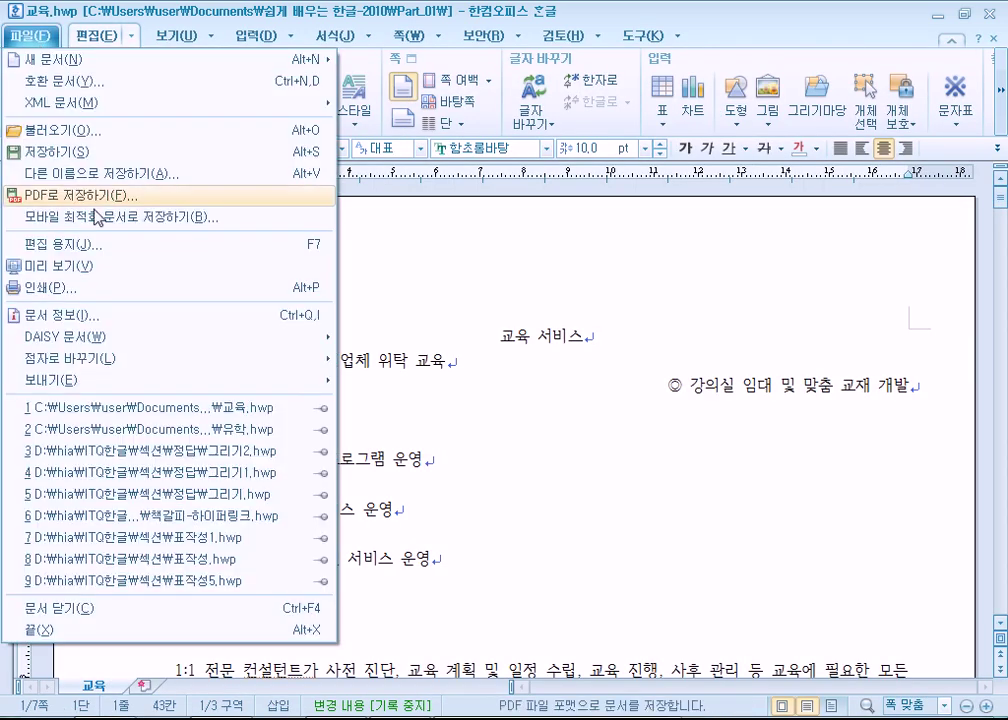
pyautogui.click(124, 290)
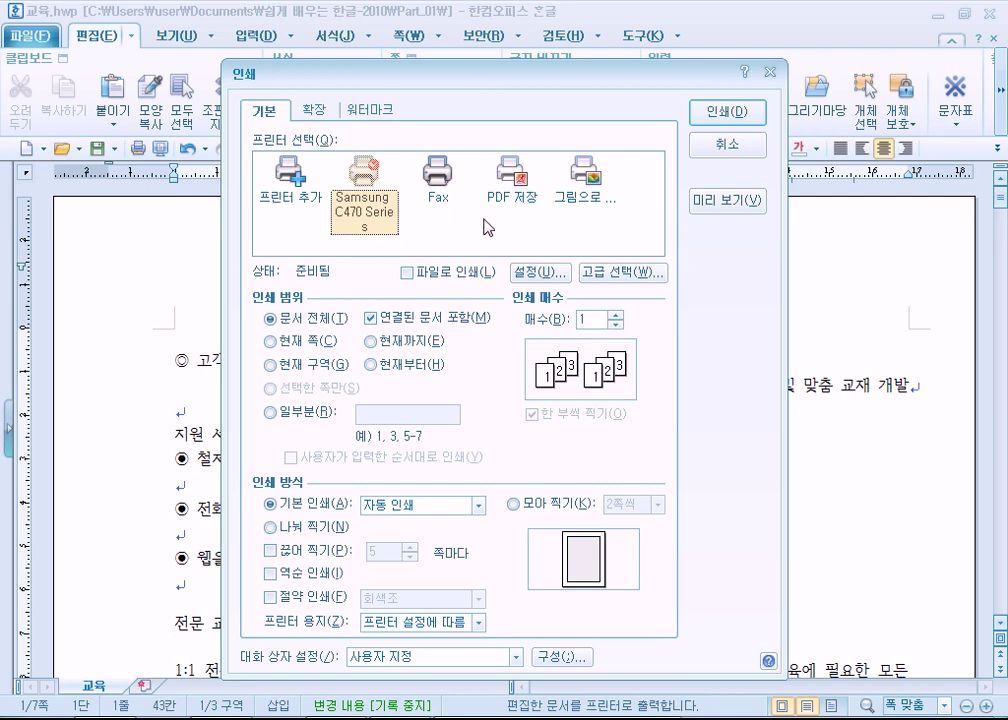
pyautogui.click(727, 144)
# - Complete the last paragraph on page one with "결과를 기대할 수 있습니다.", remove the remaining page breaks, and return to the document's beginning
pyautogui.scroll(-5, 533, 412)
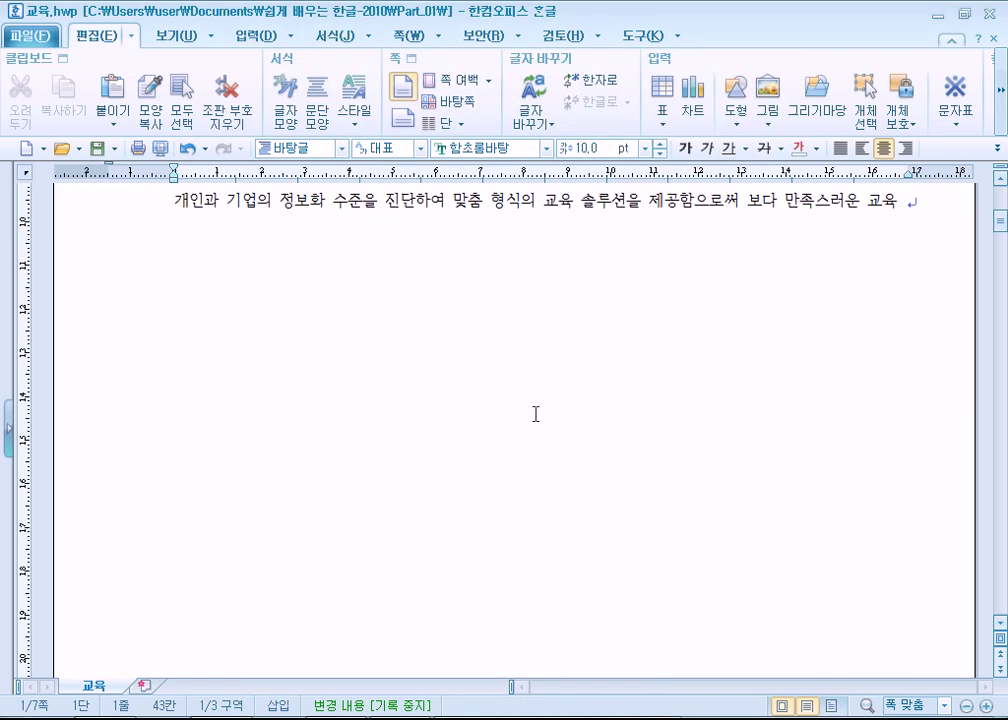
pyautogui.scroll(1, 522, 407)
pyautogui.click(921, 343)
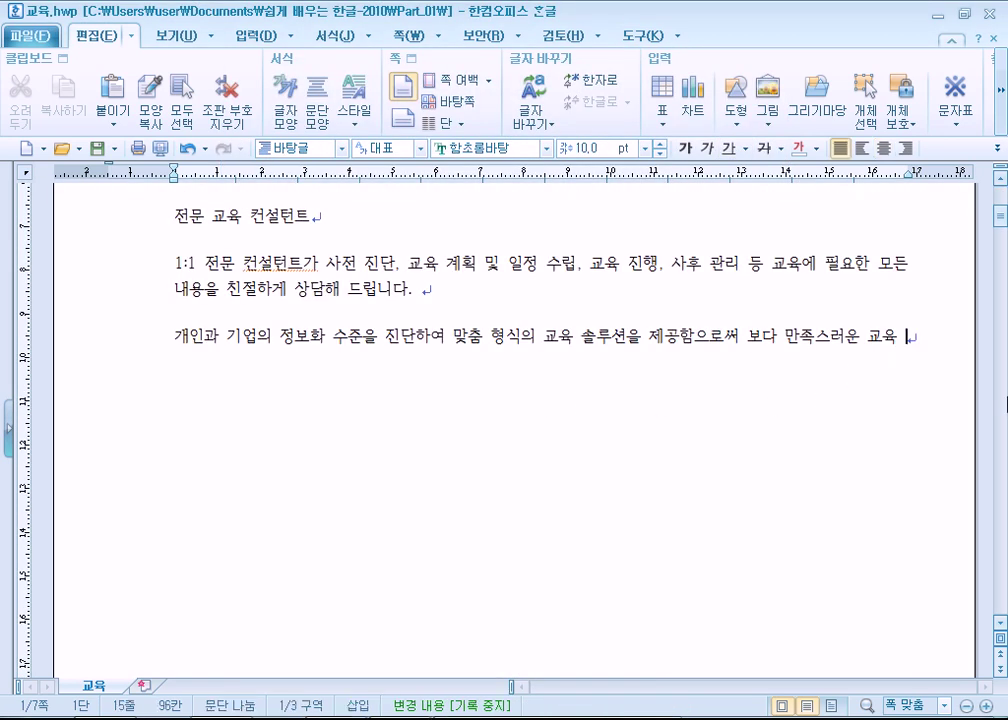
pyautogui.write('결과를 기대할 수 있습니다.')
pyautogui.press('Return')
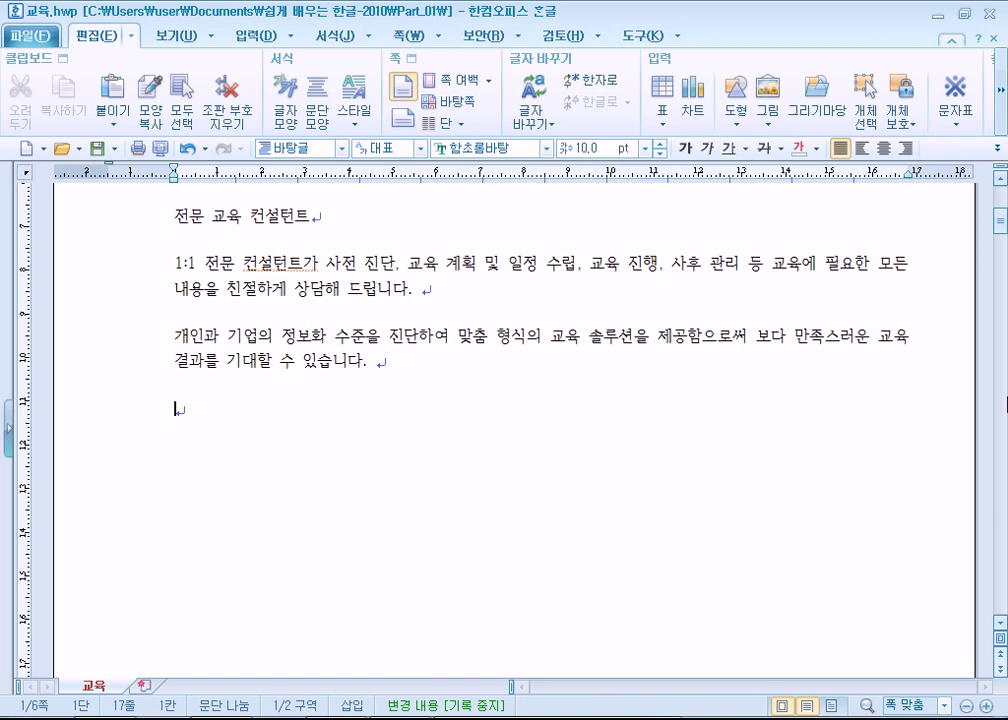
pyautogui.hotkey('ctrl', 'a')
pyautogui.press('Escape')
pyautogui.hotkey('ctrl', 'Home')
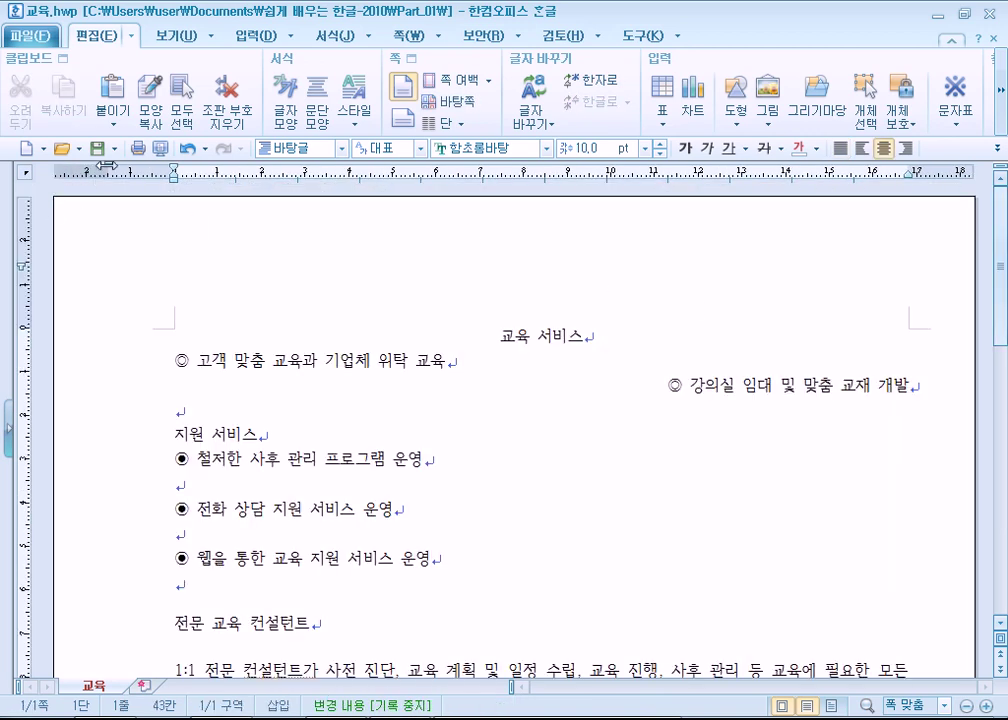
# - Compare the binding options 한쪽 and 위로 in the page setup and choose one-sided binding (한쪽)
pyautogui.press('F7')
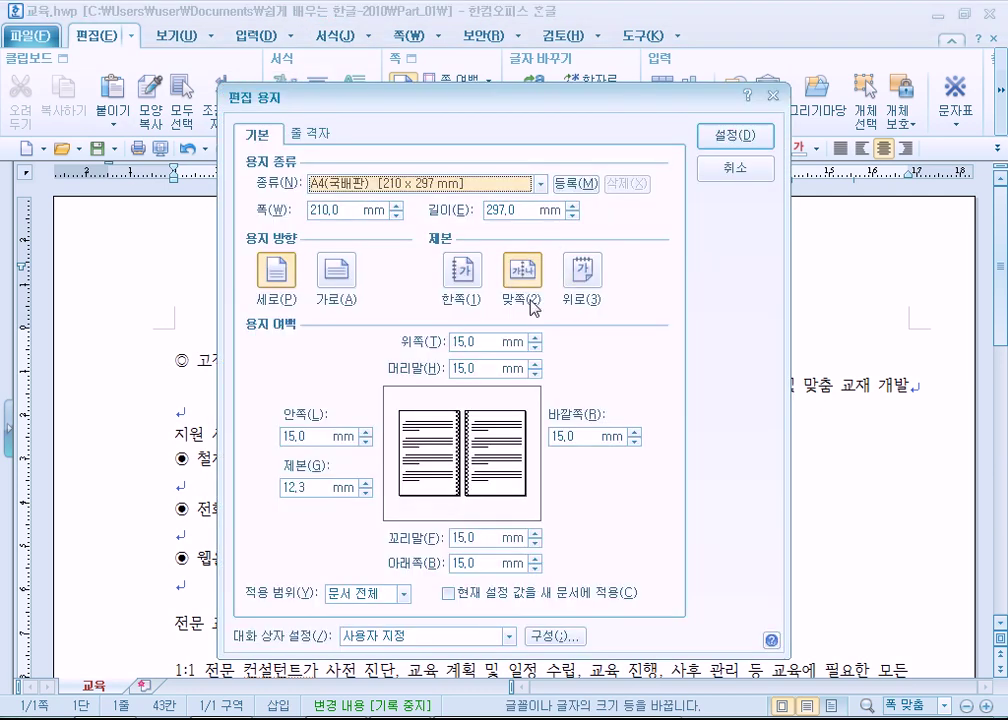
pyautogui.click(461, 270)
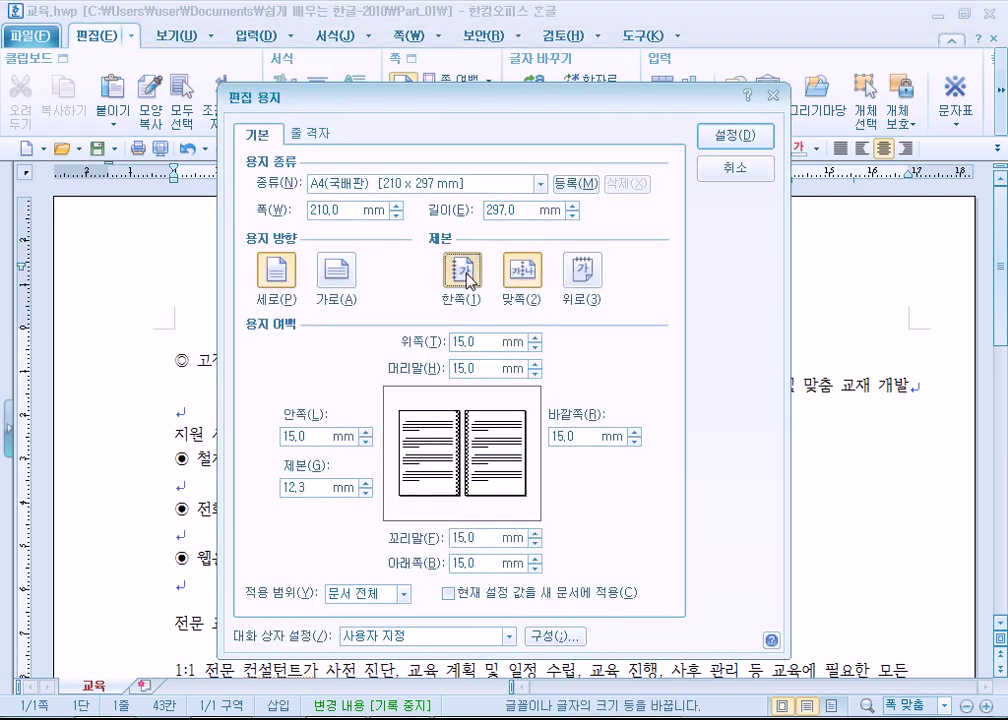
pyautogui.click(579, 270)
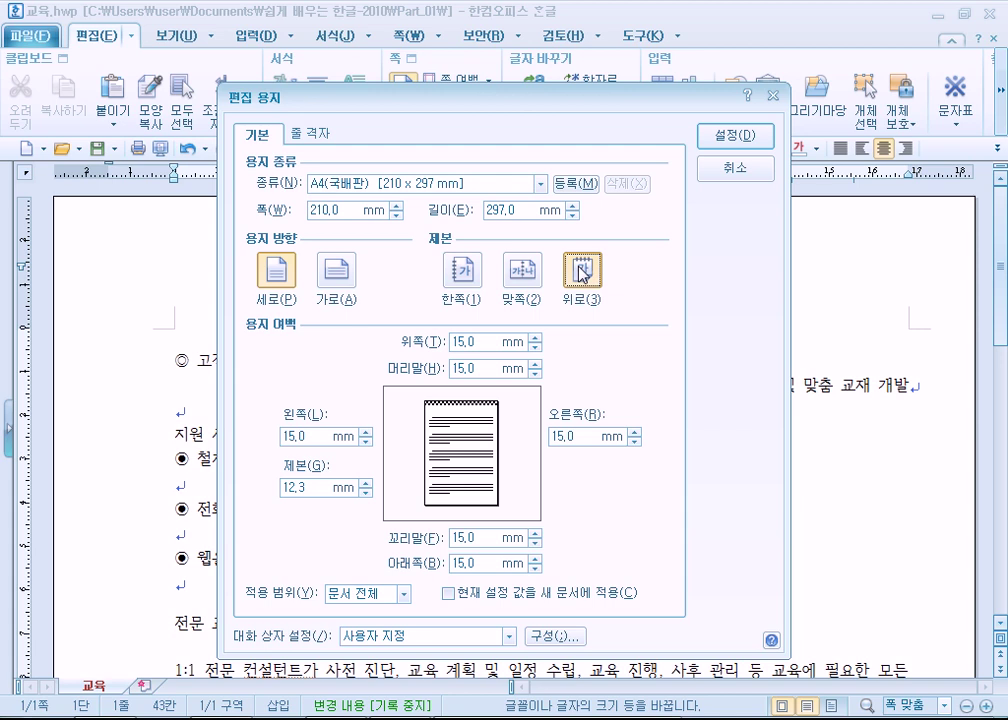
pyautogui.click(460, 283)
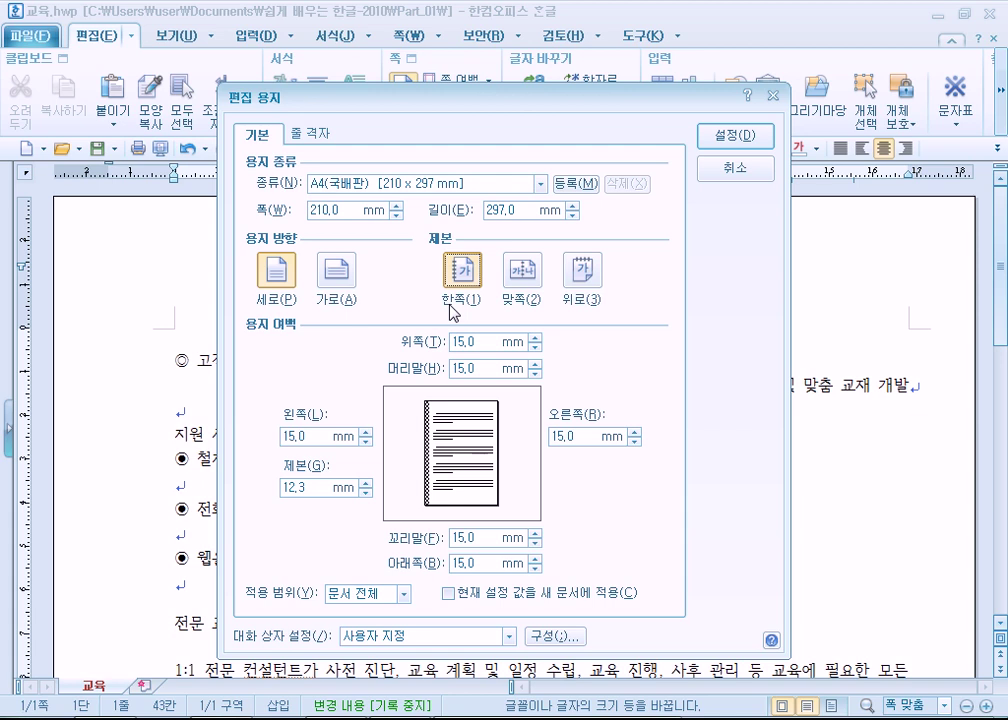
# - Set the left and right page margins to 10 mm and the binding margin (제본) to 5 mm
pyautogui.click(313, 490)
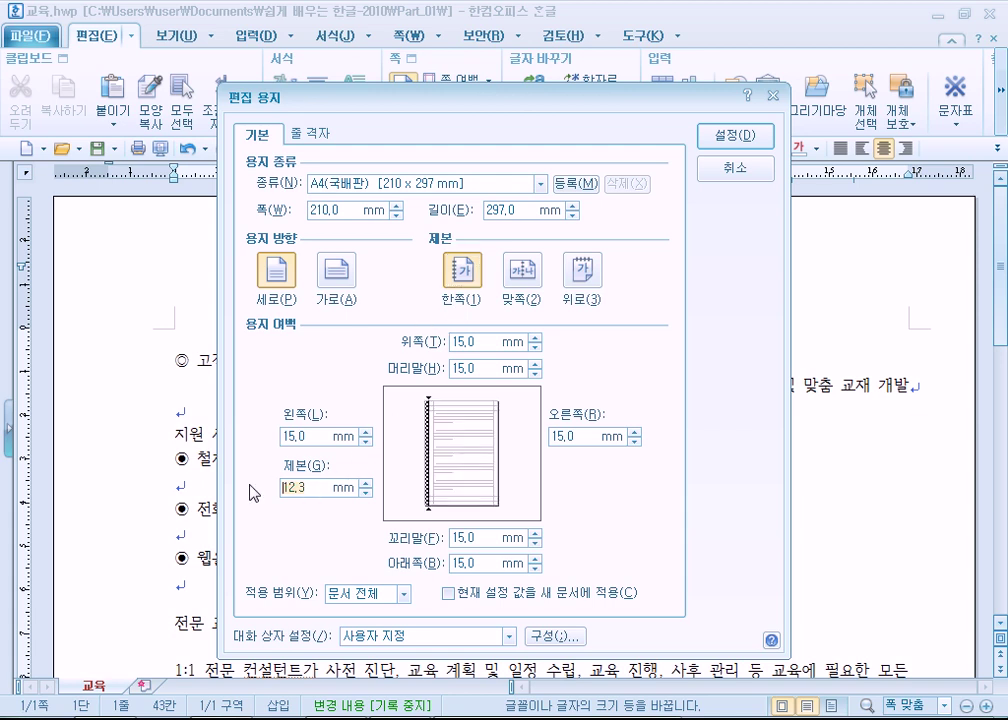
pyautogui.click(292, 436)
pyautogui.write('10')
pyautogui.press('Tab')
pyautogui.write('10')
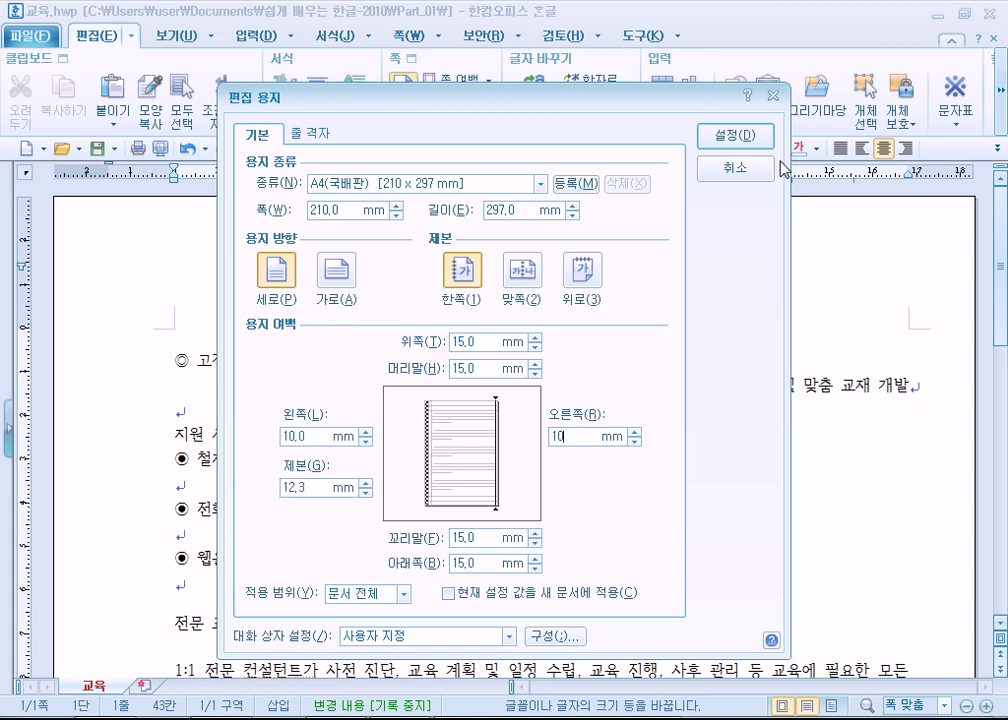
pyautogui.click(305, 488)
pyautogui.write('5')
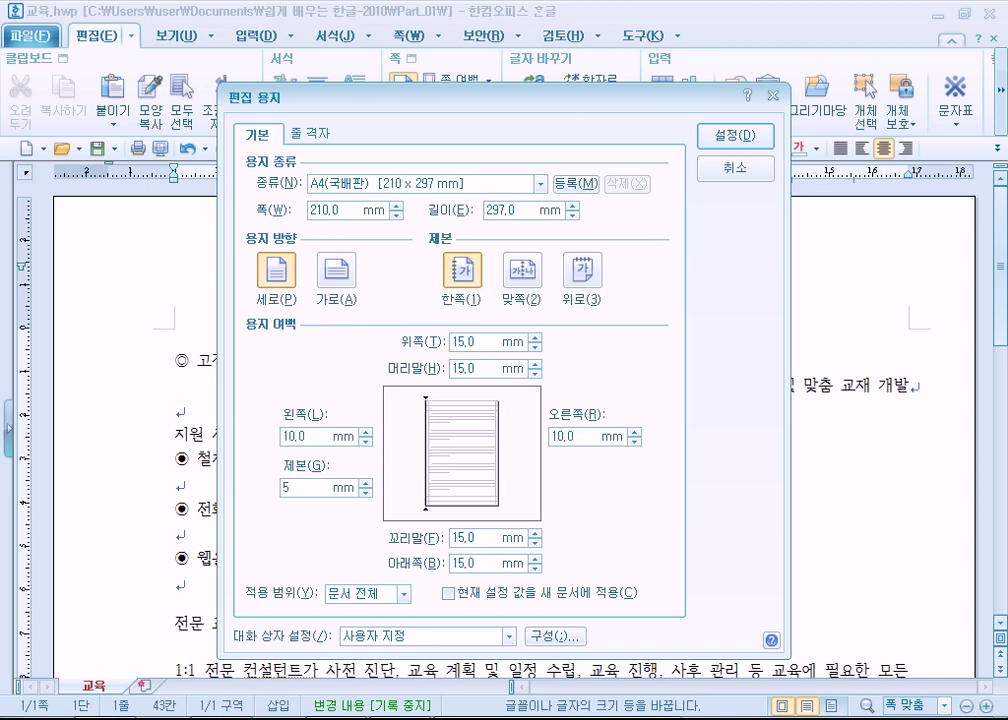
# - Apply the page setup with facing-page binding (맞쪽) and review the text layout on the page
pyautogui.click(518, 280)
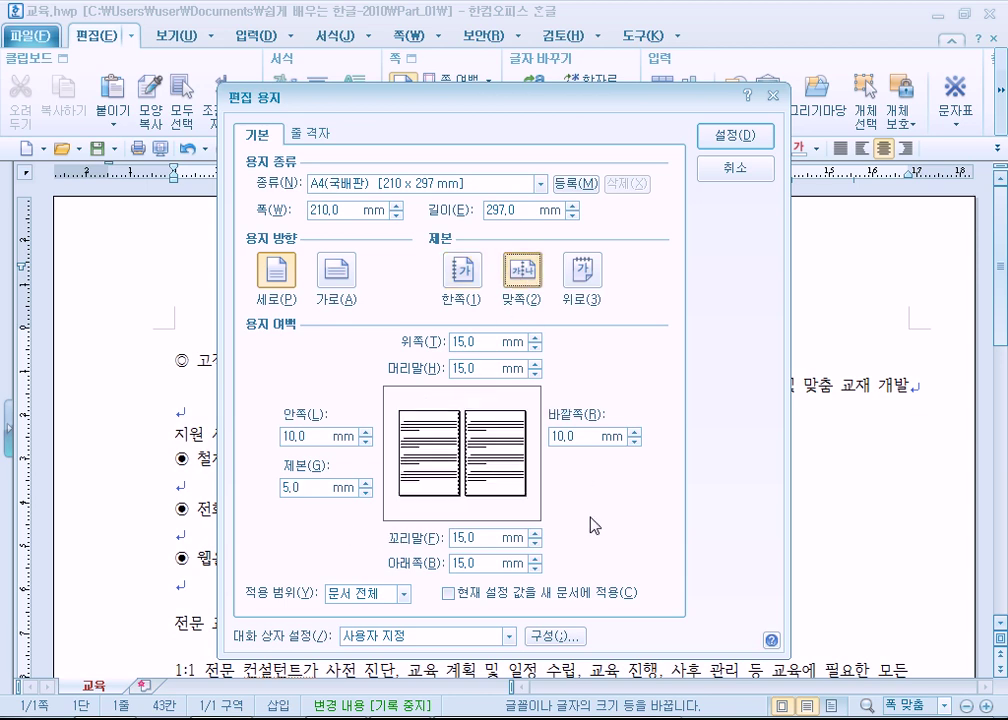
pyautogui.click(722, 137)
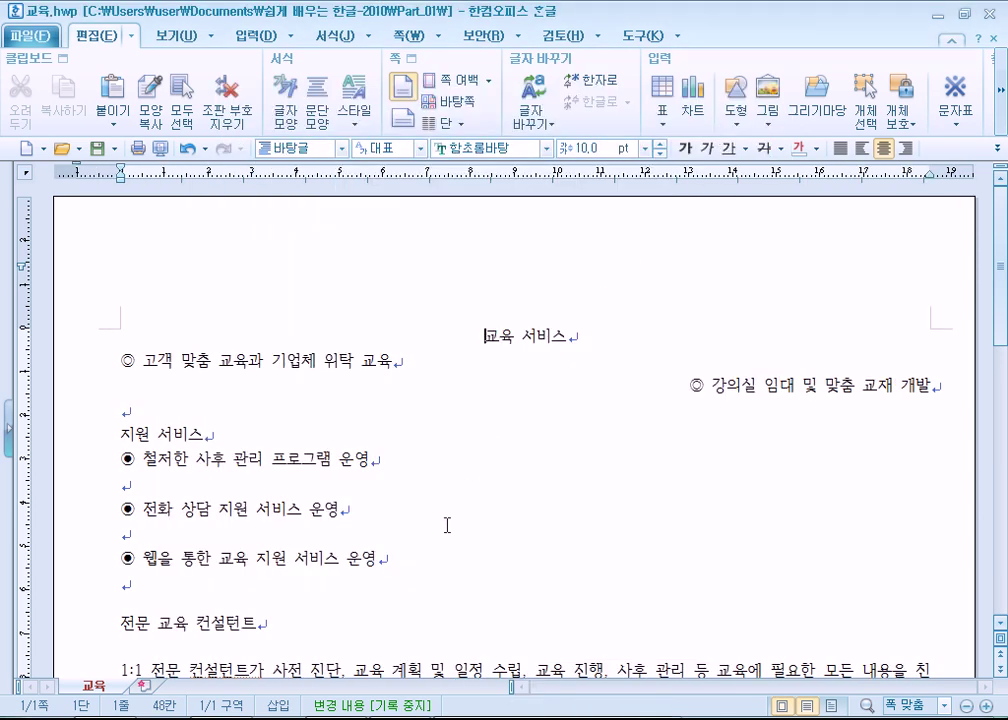
pyautogui.scroll(-6, 448, 527)
pyautogui.scroll(-3, 447, 535)
pyautogui.scroll(6, 450, 525)
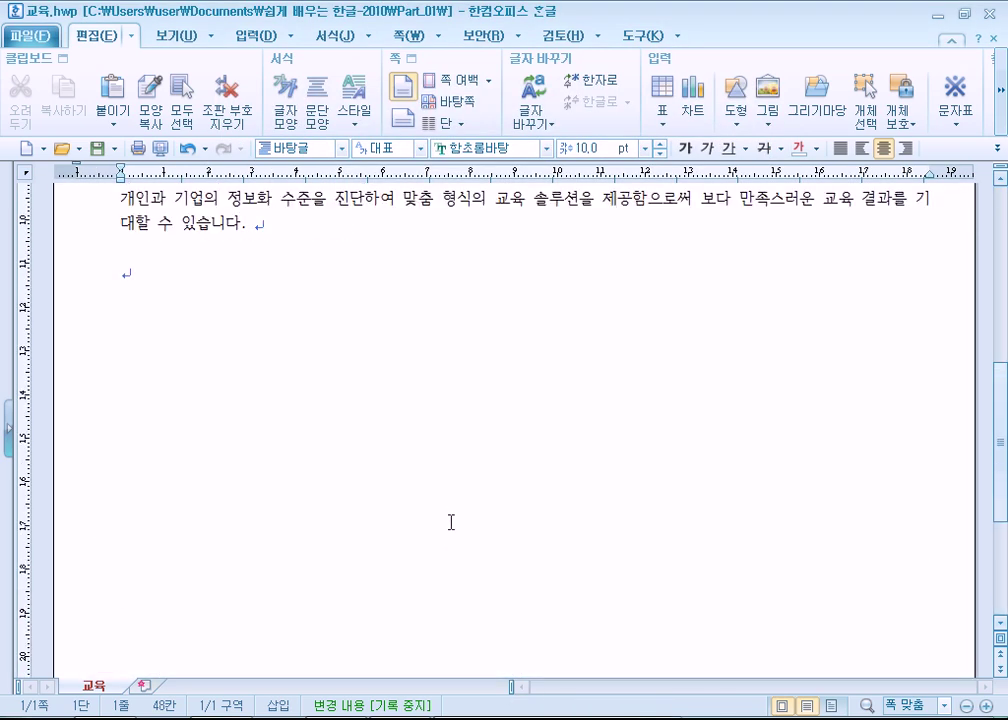
pyautogui.scroll(4, 452, 505)
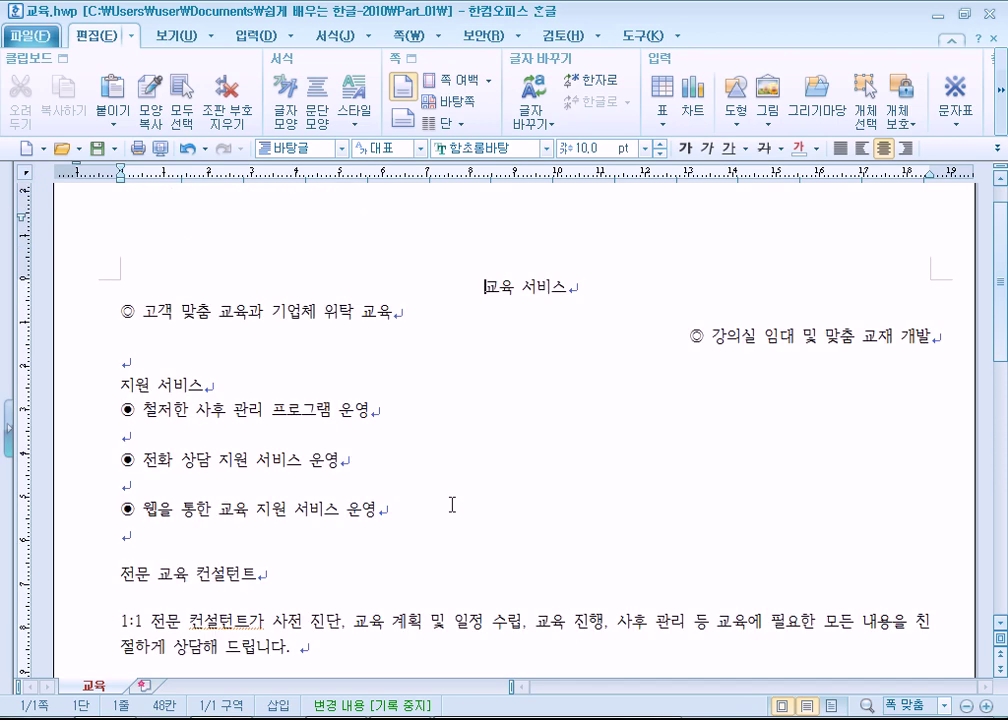
# - Compare one-sided and facing-page binding in the page setup and apply one-sided binding (한쪽)
pyautogui.click(402, 87)
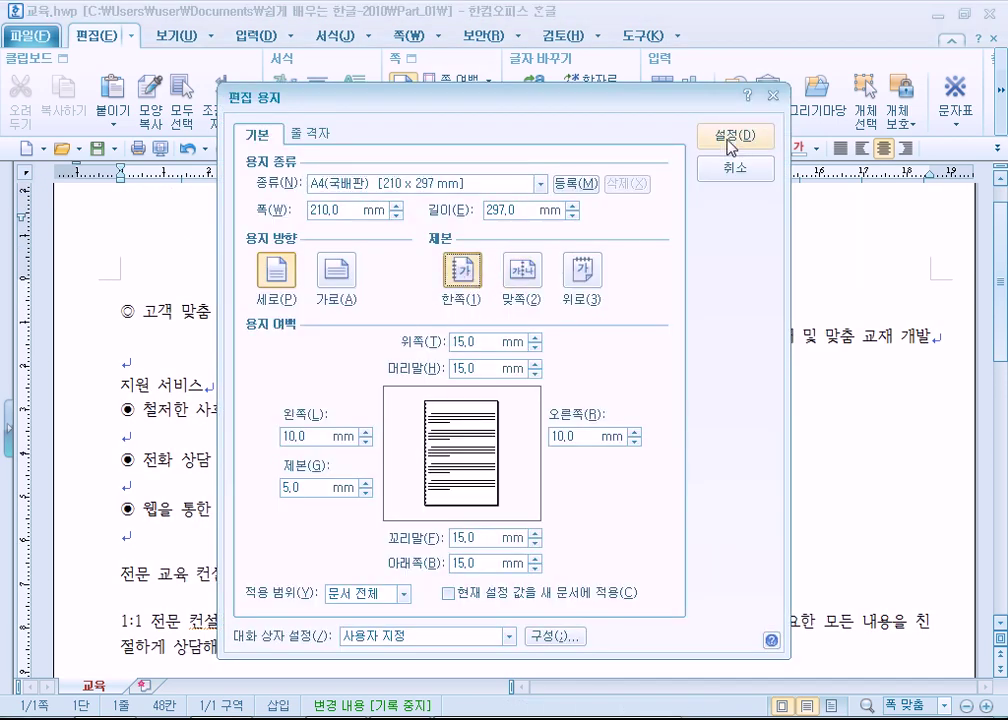
pyautogui.click(283, 487)
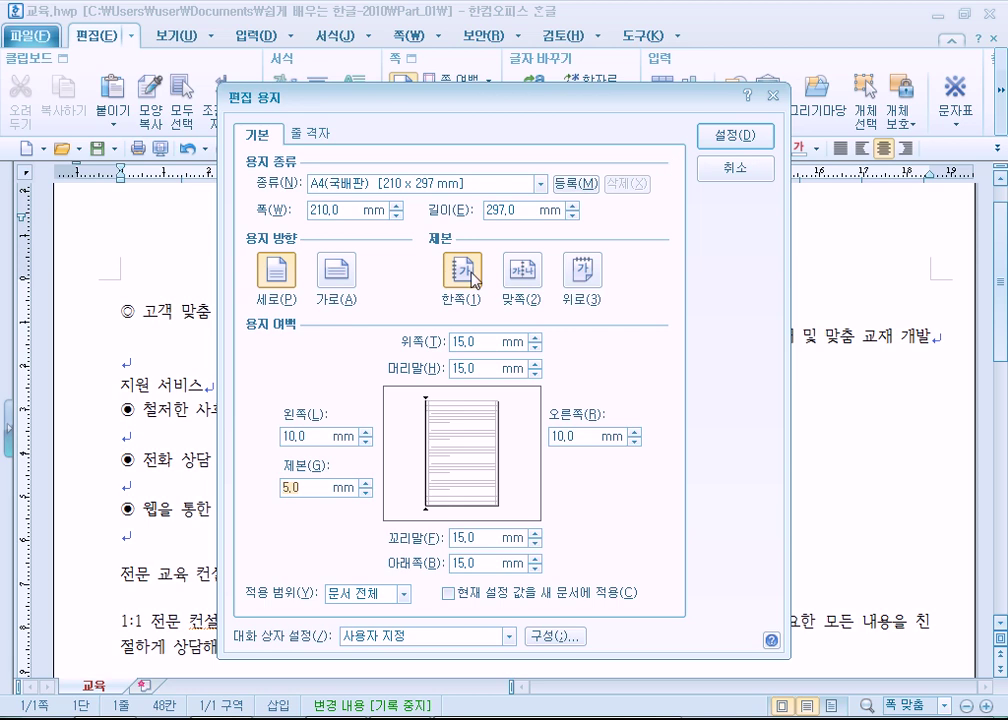
pyautogui.click(524, 270)
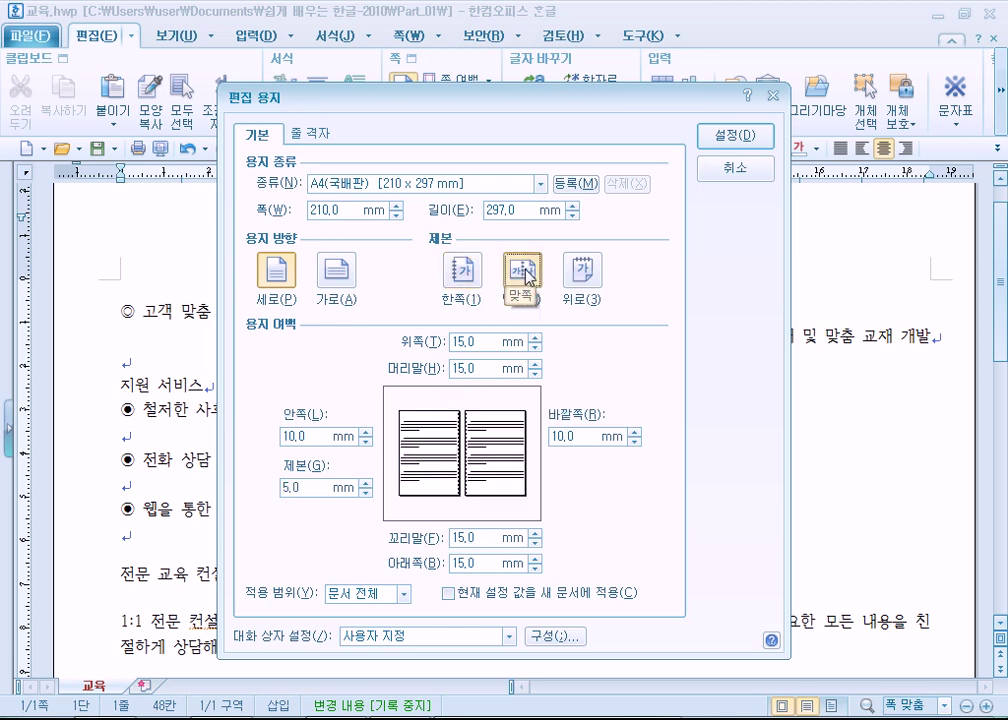
pyautogui.click(462, 270)
pyautogui.click(730, 140)
pyautogui.click(341, 521)
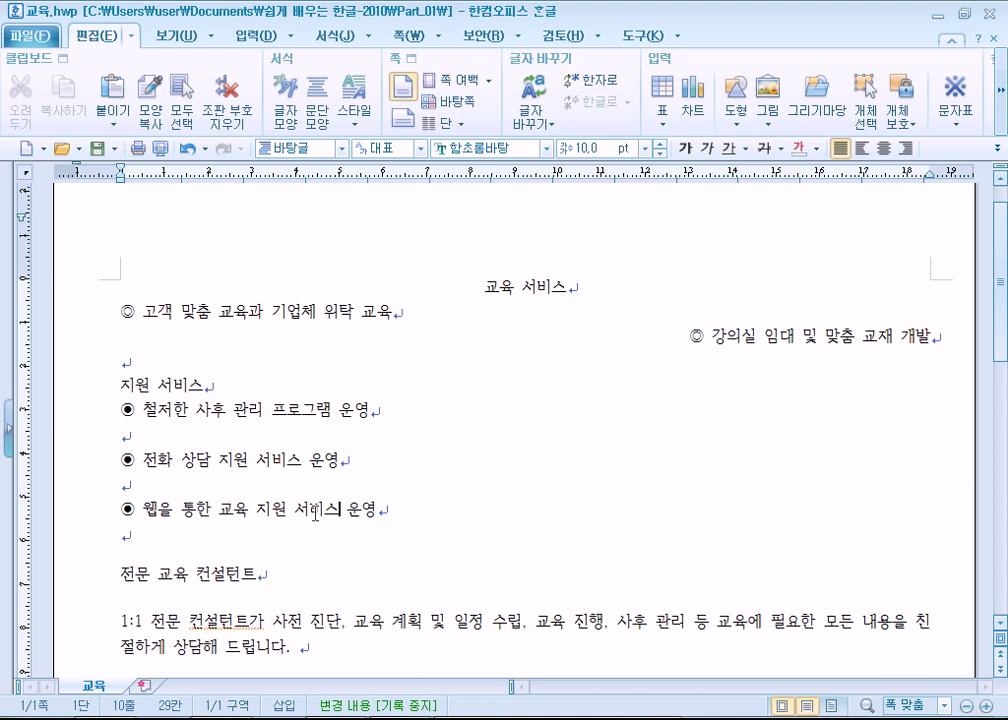
# - Delete the blank lines between the three bulleted items under 지원 서비스
pyautogui.scroll(-3, 346, 525)
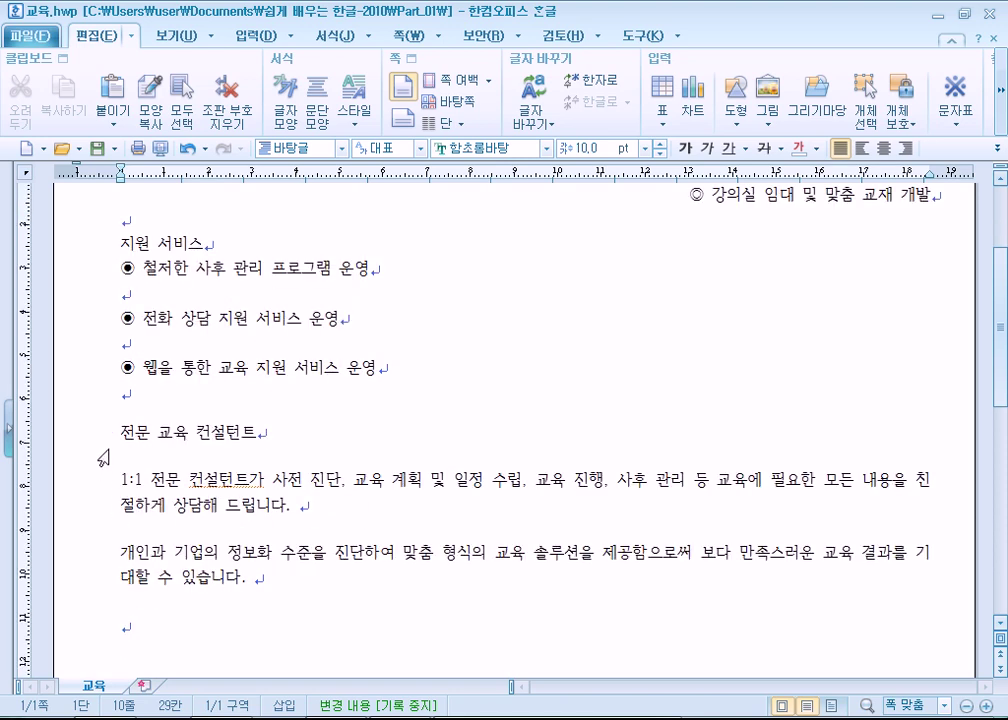
pyautogui.scroll(4, 163, 370)
pyautogui.moveTo(89, 336); pyautogui.dragTo(98, 557)
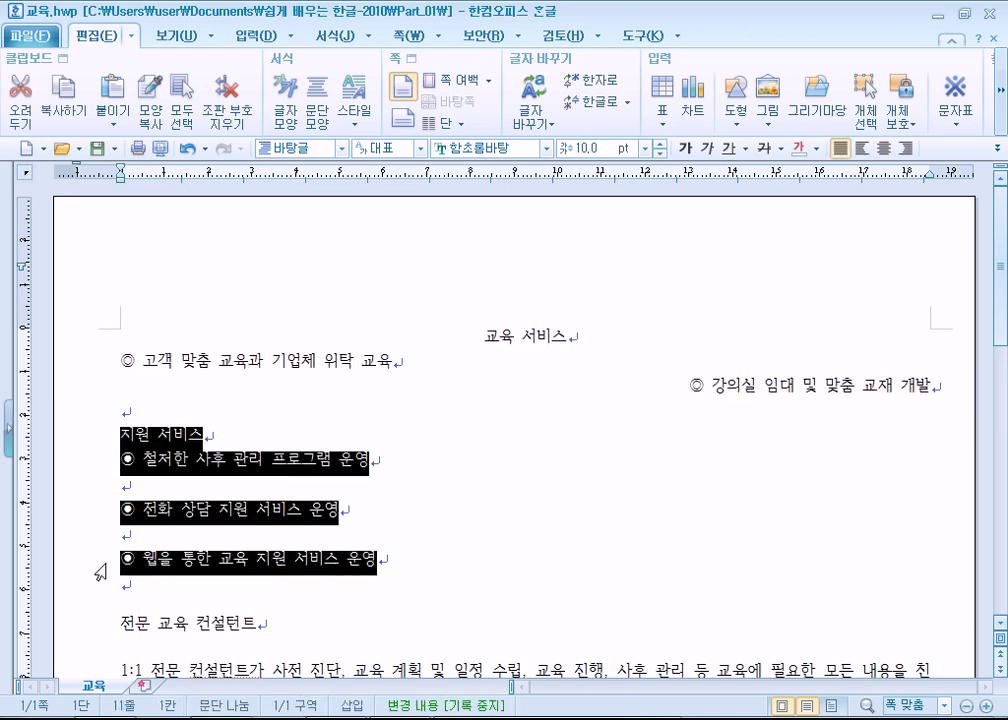
pyautogui.click(146, 459)
pyautogui.click(152, 484)
pyautogui.press('Delete')
pyautogui.click(142, 507)
pyautogui.press('Delete')
# - Select the 전문 교육 컨설턴트 section and the 지원 서비스 block in turn, and clear the selection
pyautogui.scroll(-4, 138, 495)
pyautogui.moveTo(74, 364); pyautogui.dragTo(73, 525)
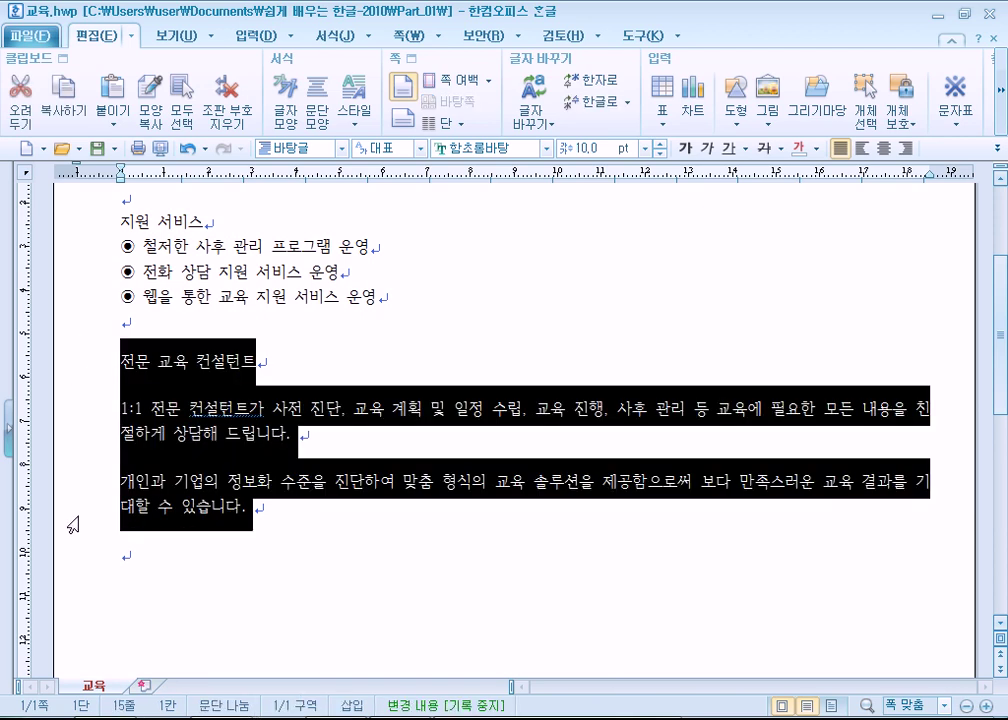
pyautogui.scroll(1, 265, 390)
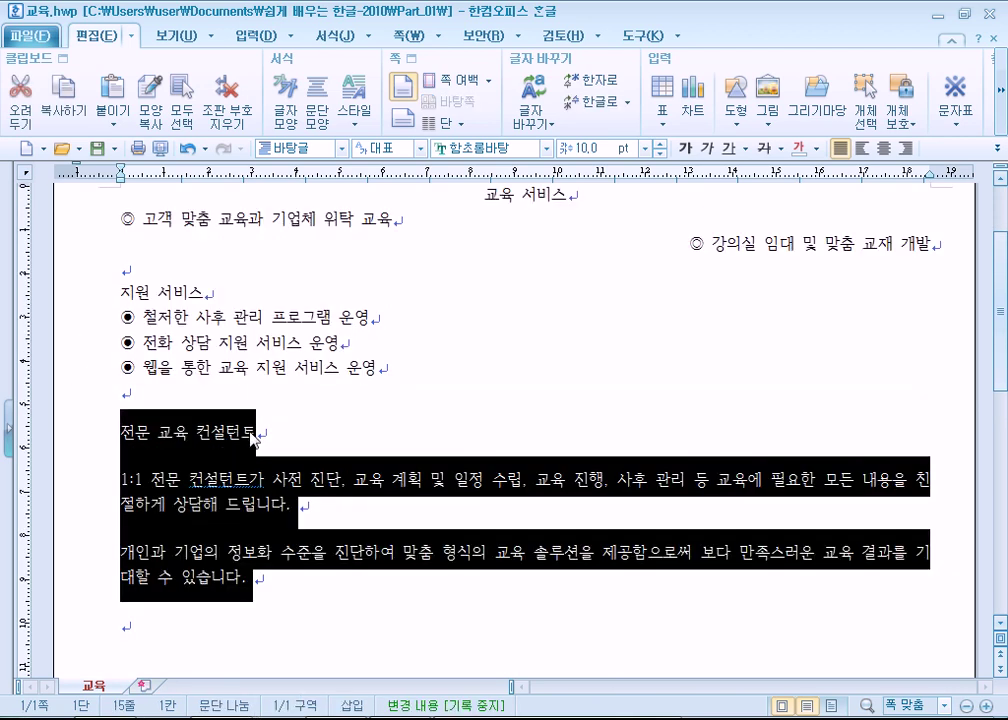
pyautogui.moveTo(95, 296); pyautogui.dragTo(390, 368)
pyautogui.click(122, 405)
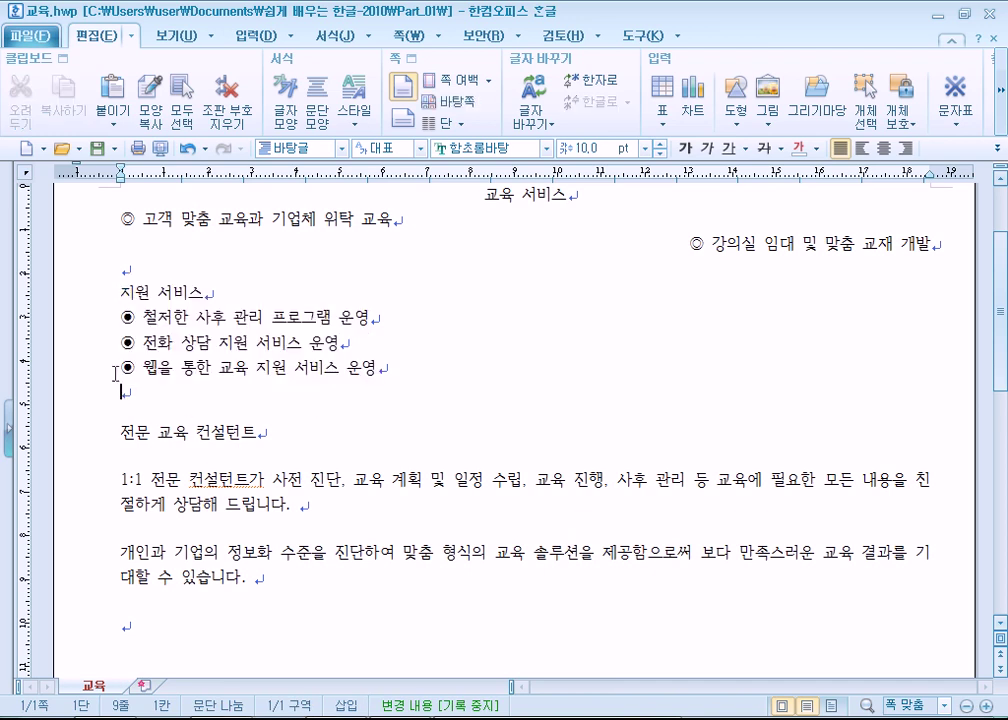
pyautogui.moveTo(91, 302); pyautogui.dragTo(94, 381)
pyautogui.moveTo(120, 293); pyautogui.dragTo(335, 411)
pyautogui.click(131, 318)
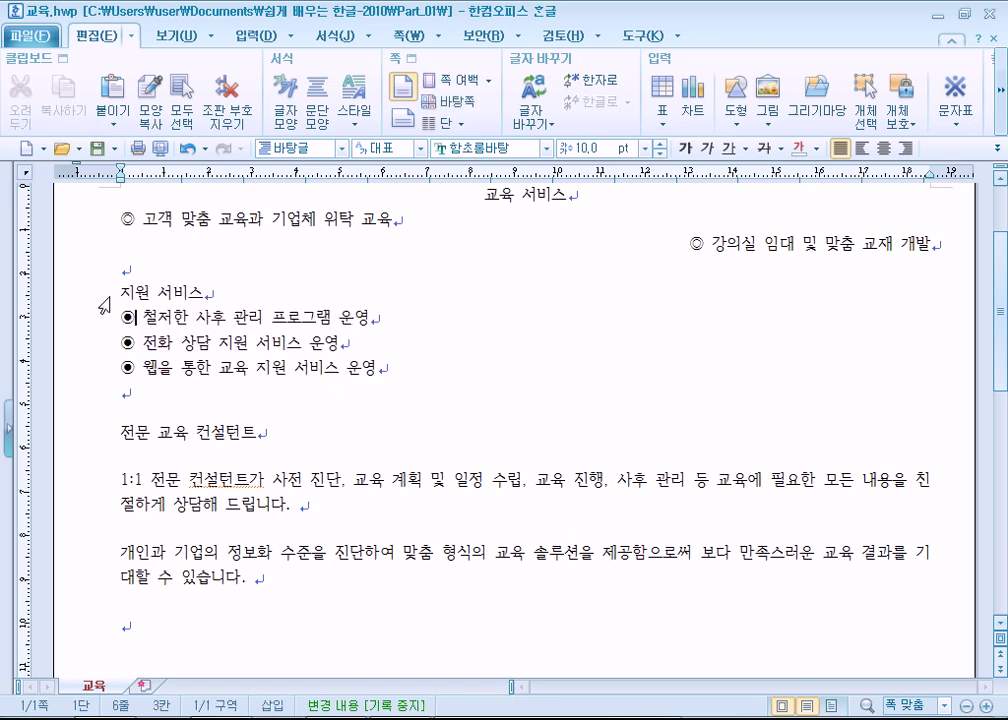
# - Select the first line of the paragraph beginning with 1:1 전문 컨설턴트가
pyautogui.click(121, 482)
pyautogui.moveTo(121, 482); pyautogui.dragTo(937, 476)
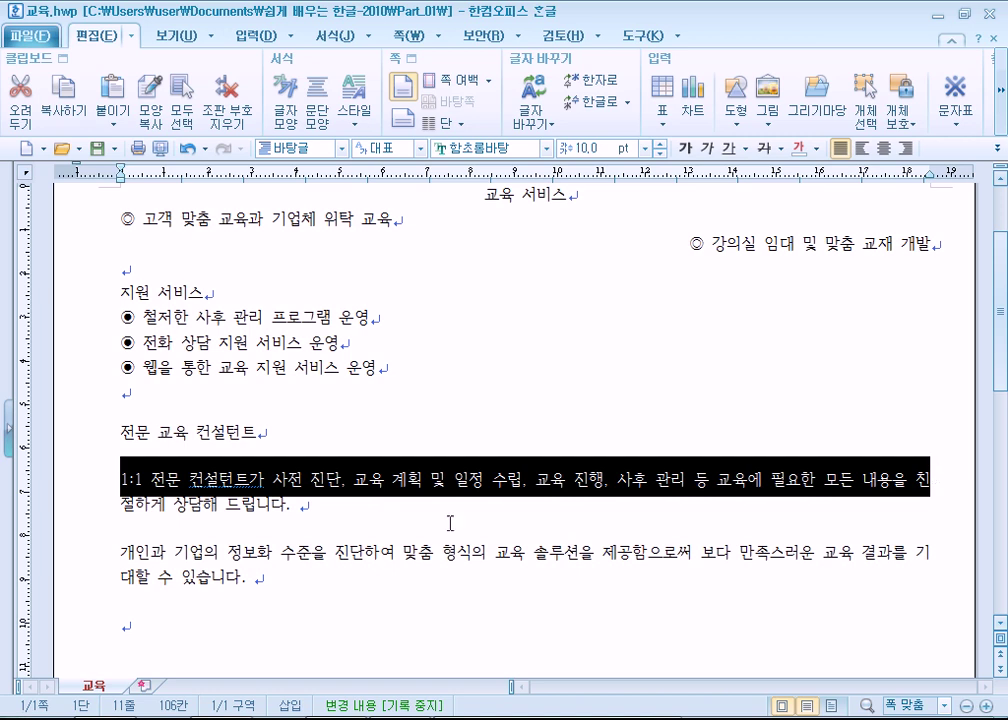
pyautogui.click(112, 548)
pyautogui.click(116, 479)
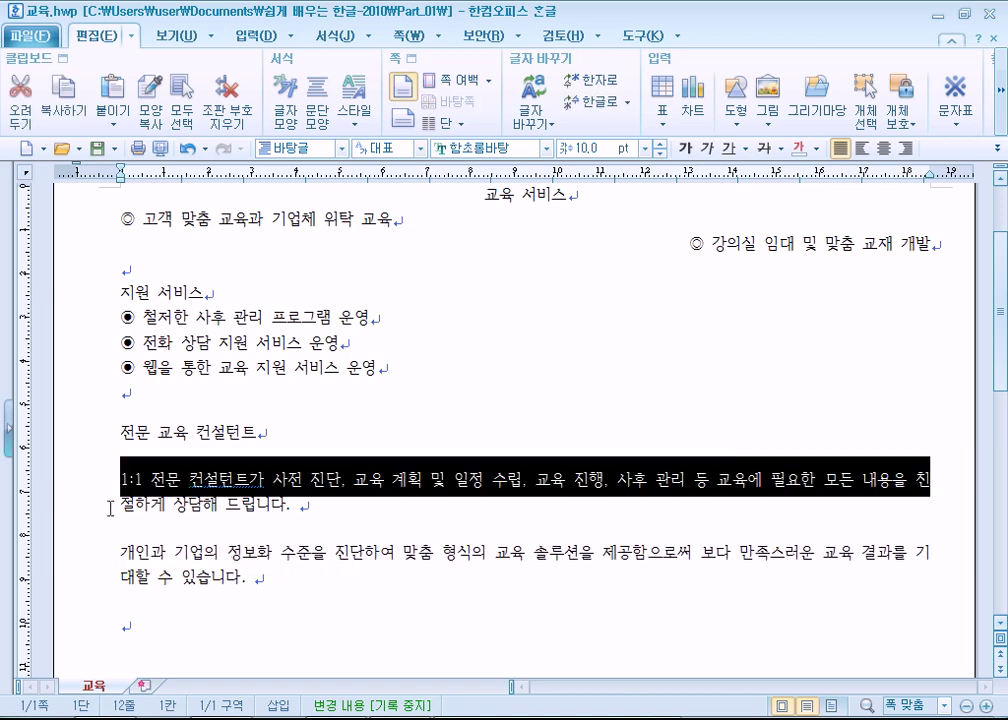
pyautogui.click(111, 508)
pyautogui.click(112, 479)
# - Open the paragraph settings for the 지원 서비스 heading and its three items, preview centre and right alignment, and return to justified alignment
pyautogui.moveTo(119, 293); pyautogui.dragTo(376, 370)
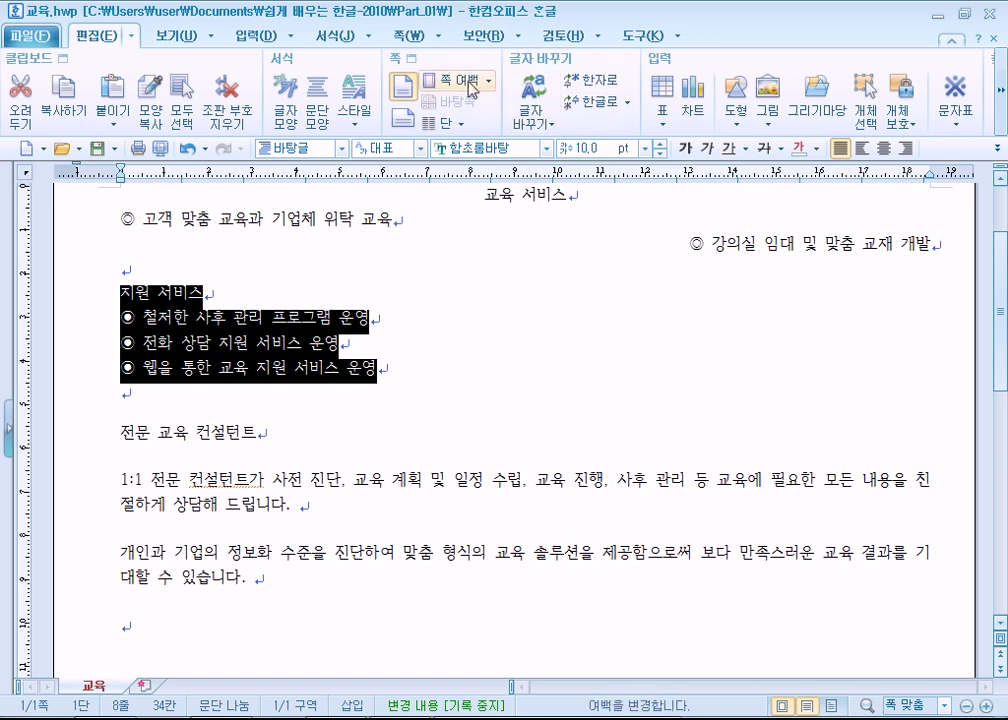
pyautogui.click(336, 40)
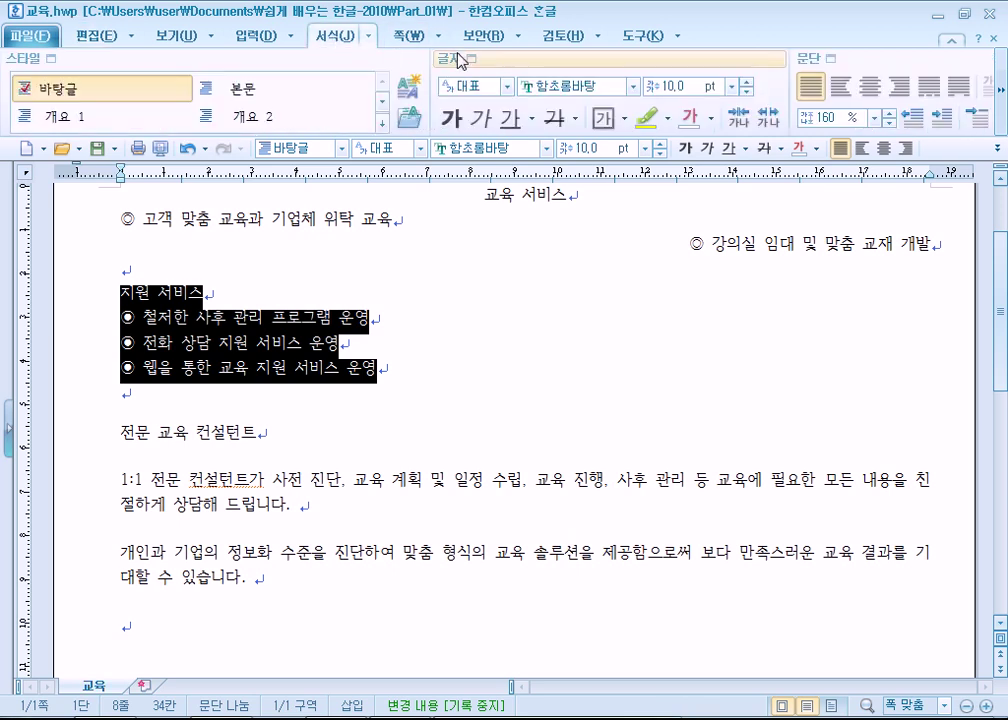
pyautogui.click(826, 62)
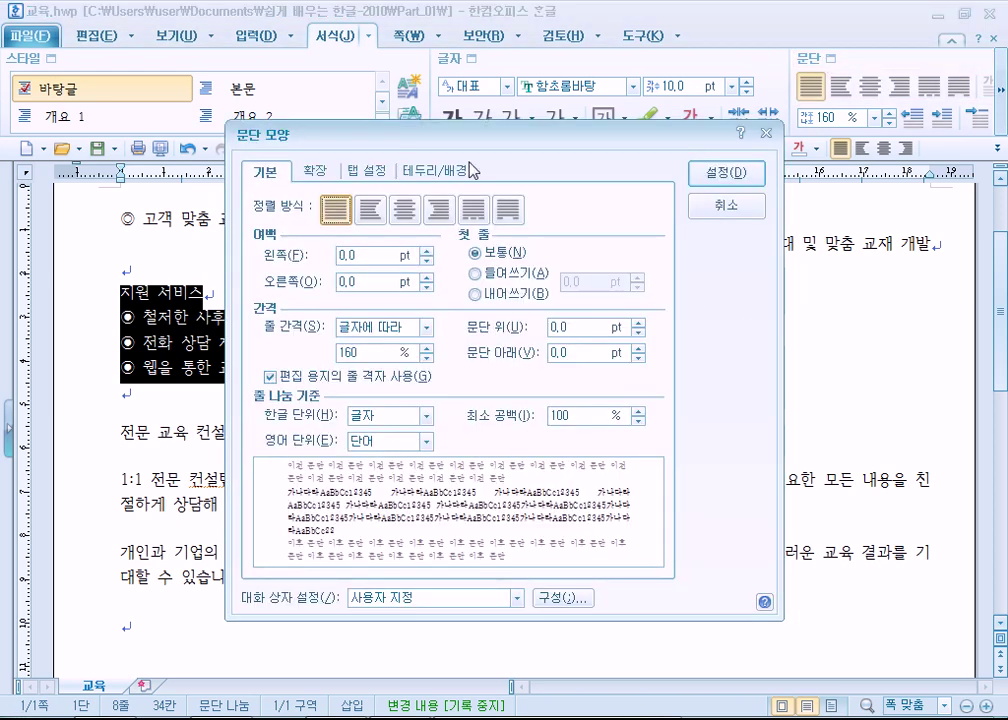
pyautogui.moveTo(407, 135); pyautogui.dragTo(573, 28)
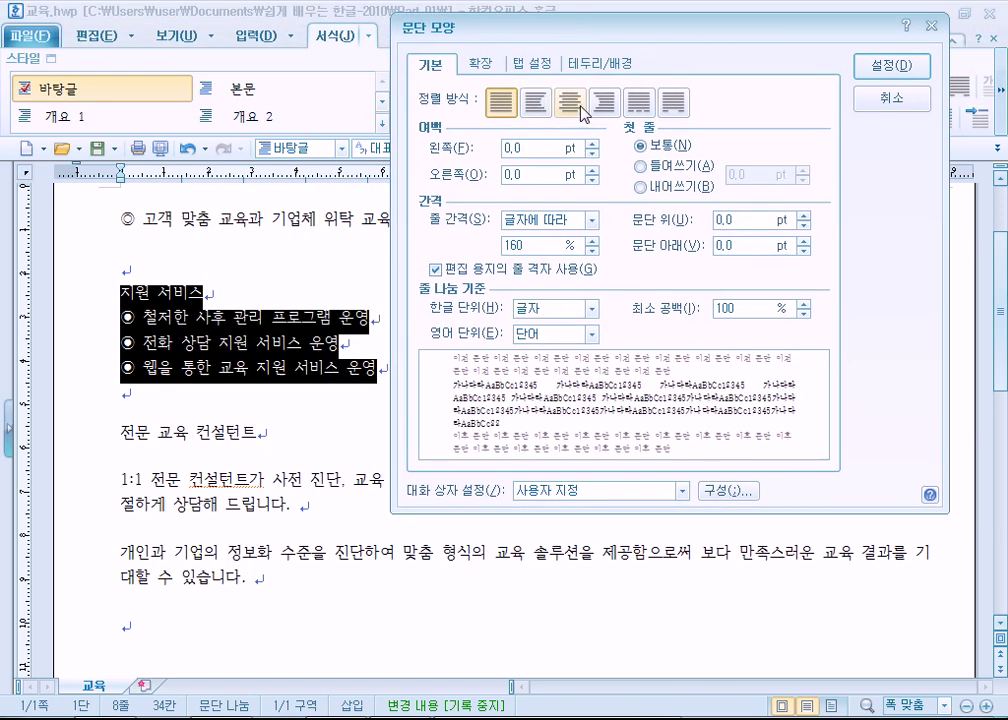
pyautogui.click(574, 104)
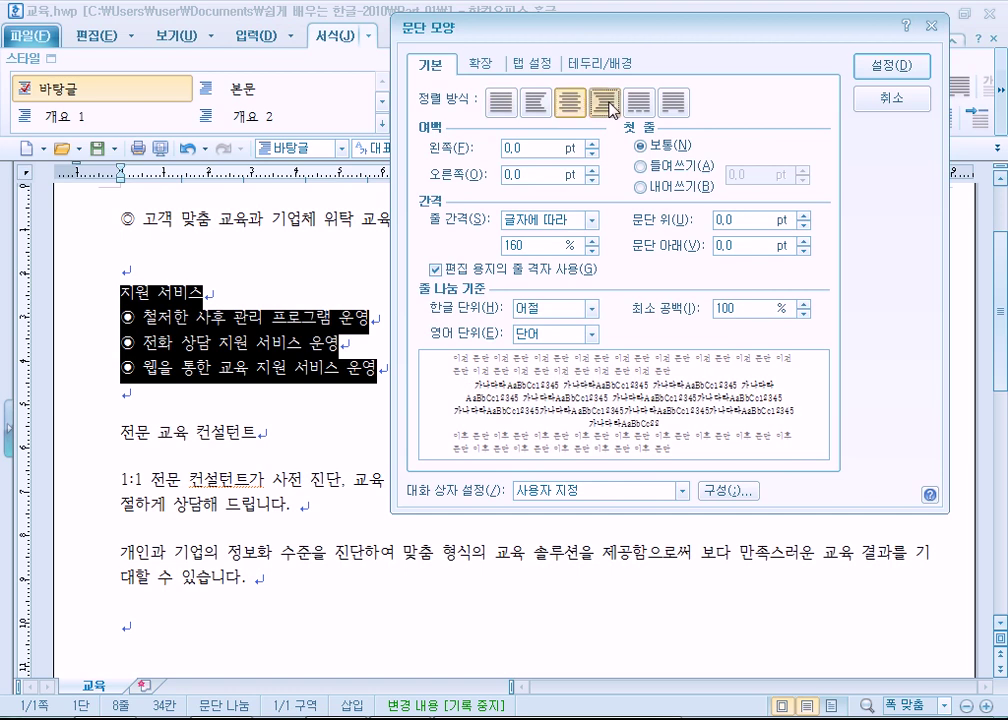
pyautogui.click(603, 103)
pyautogui.click(500, 104)
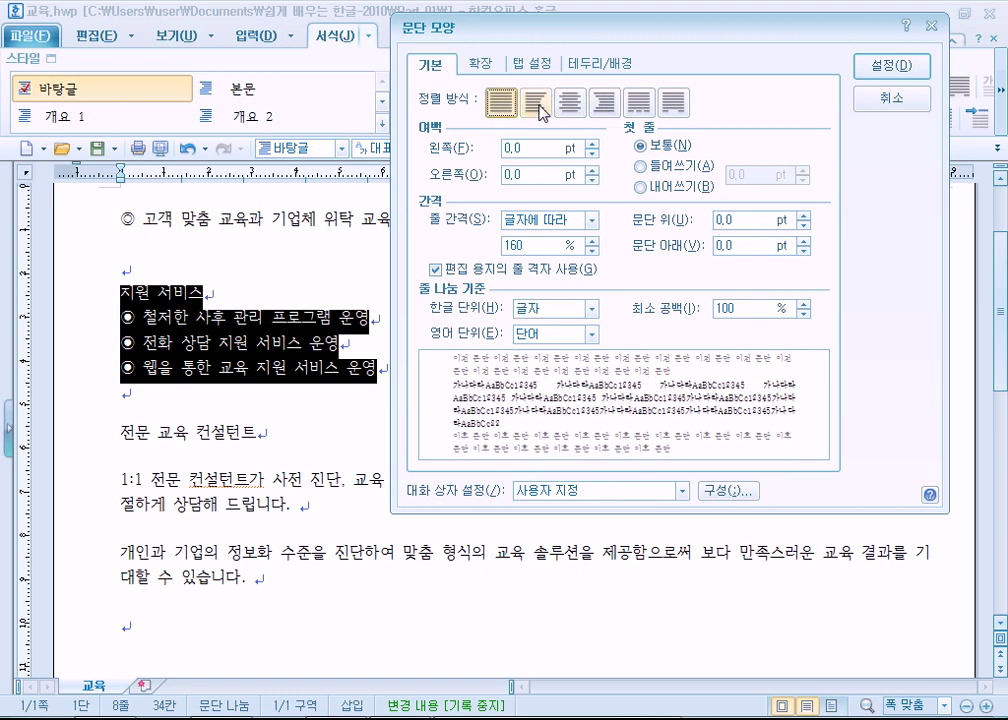
# - Open the border settings for the selected 지원 서비스 block and set the border type to a double line
pyautogui.click(590, 68)
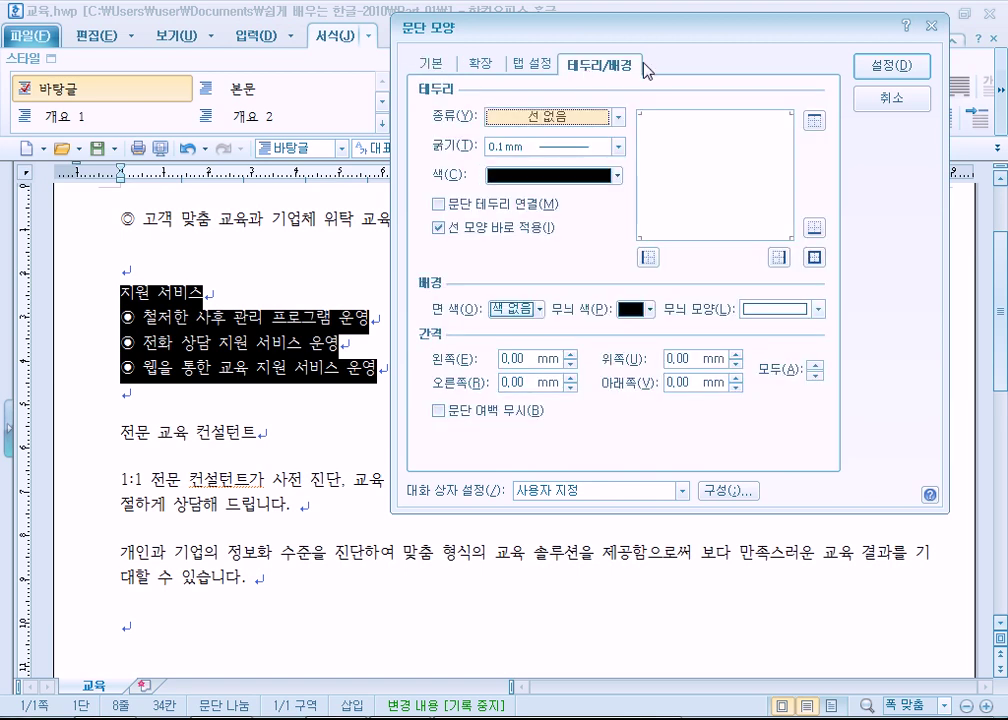
pyautogui.click(567, 124)
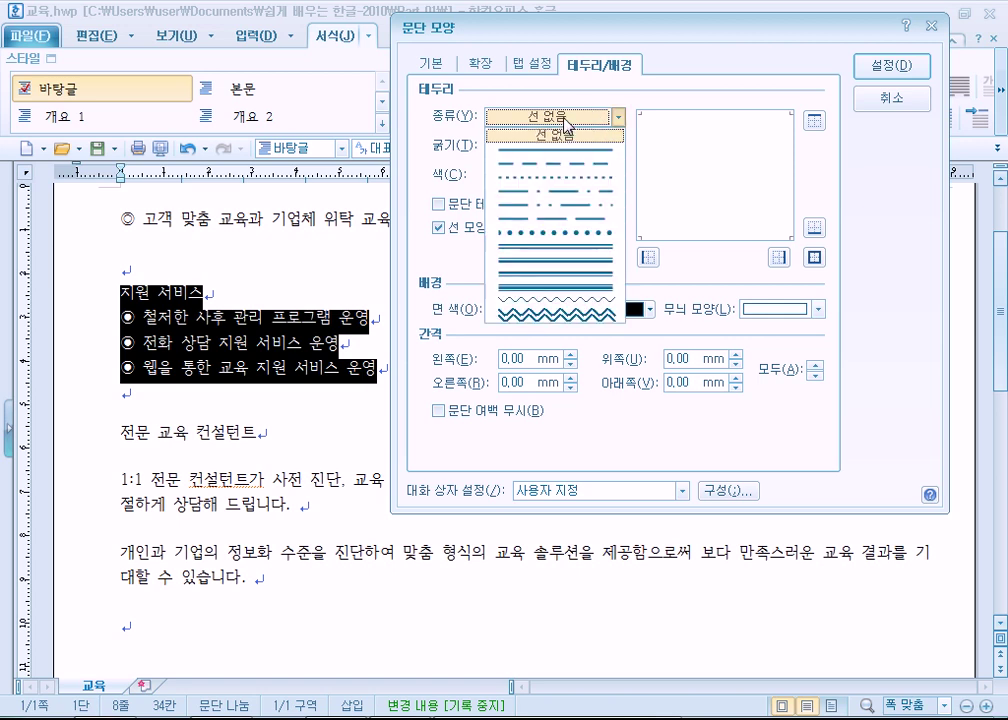
pyautogui.click(540, 247)
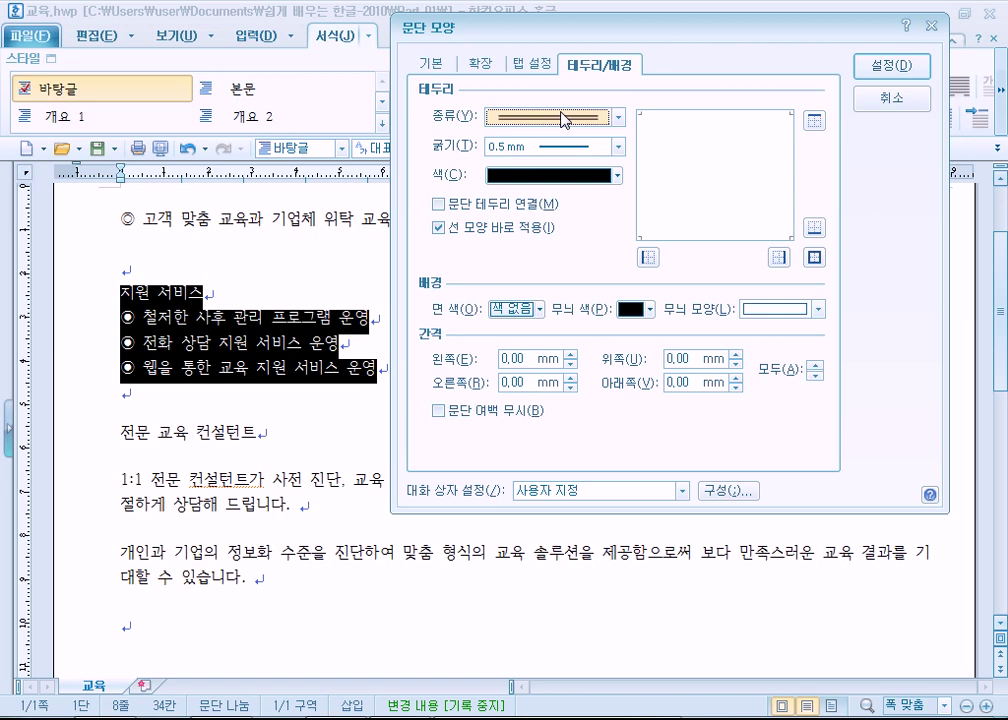
pyautogui.click(522, 124)
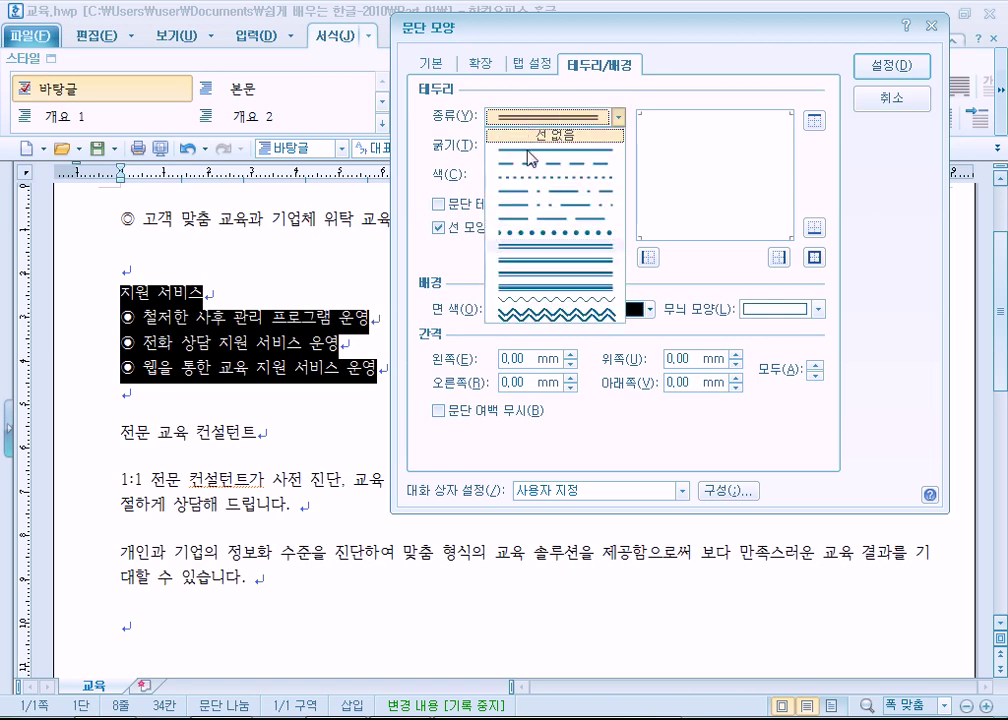
pyautogui.click(533, 247)
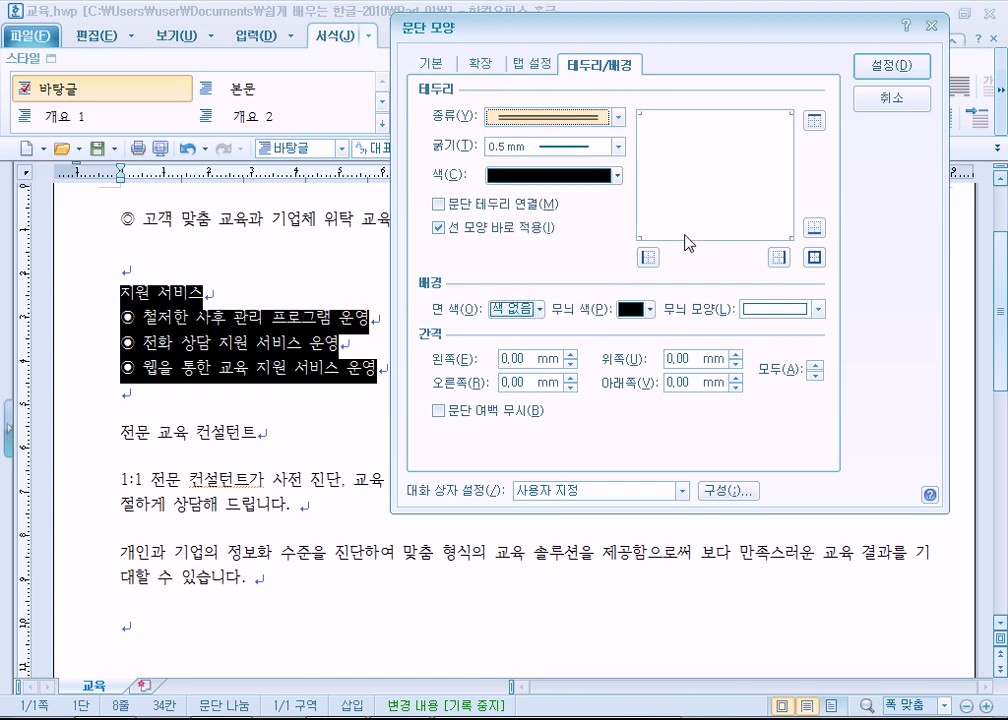
# - Add the double-line border to all four sides of the 지원 서비스 paragraphs and apply it
pyautogui.click(815, 121)
pyautogui.click(815, 227)
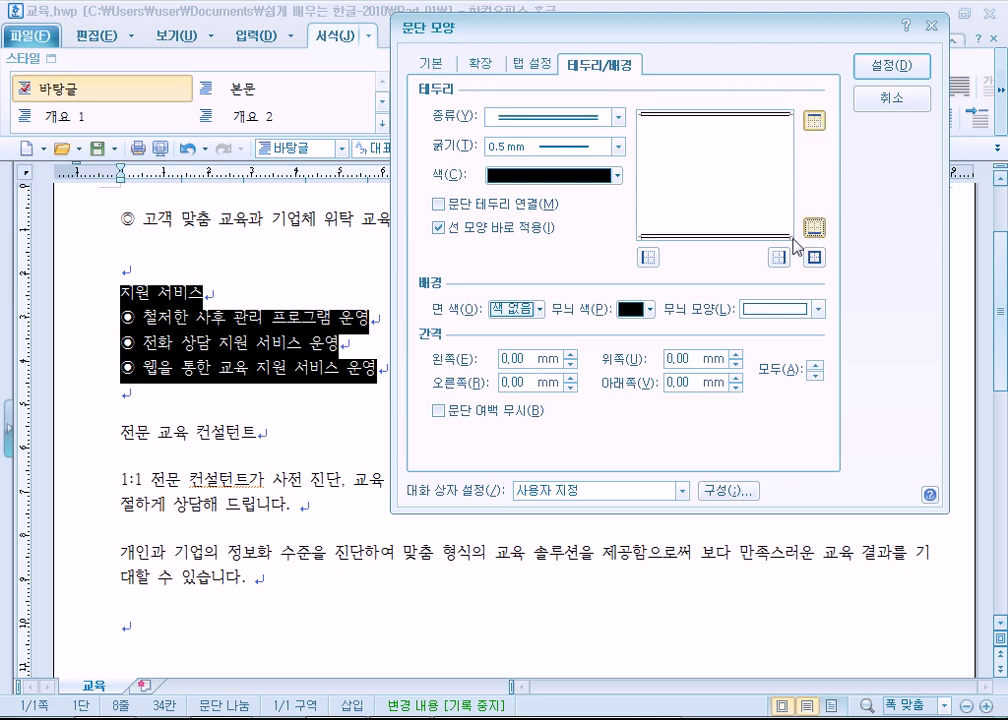
pyautogui.click(646, 257)
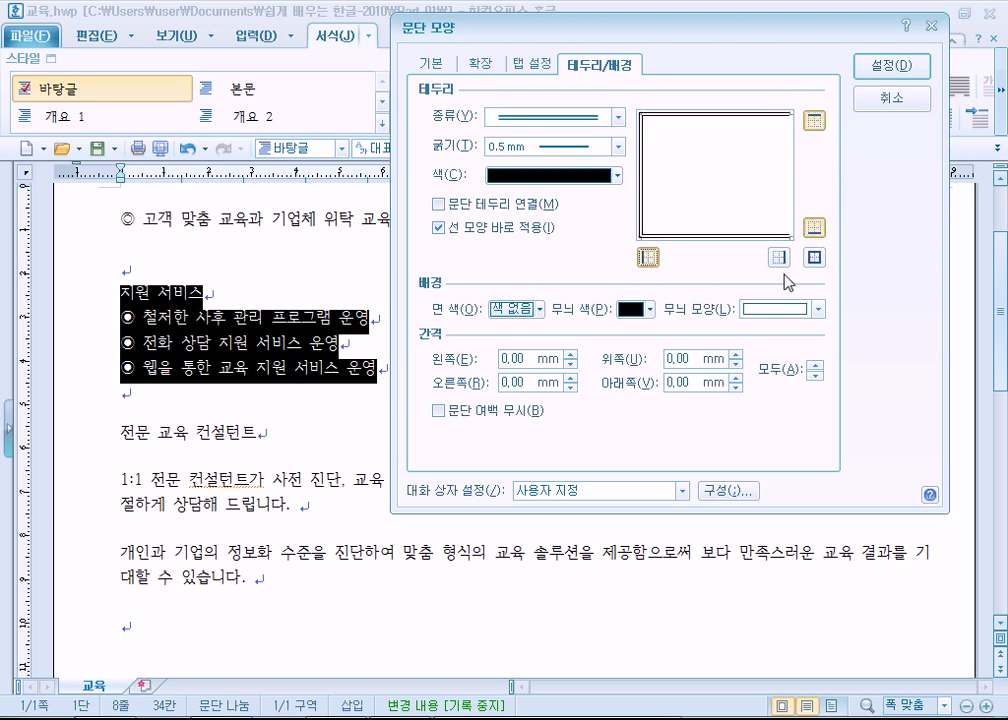
pyautogui.click(778, 257)
pyautogui.click(815, 257)
pyautogui.click(815, 257)
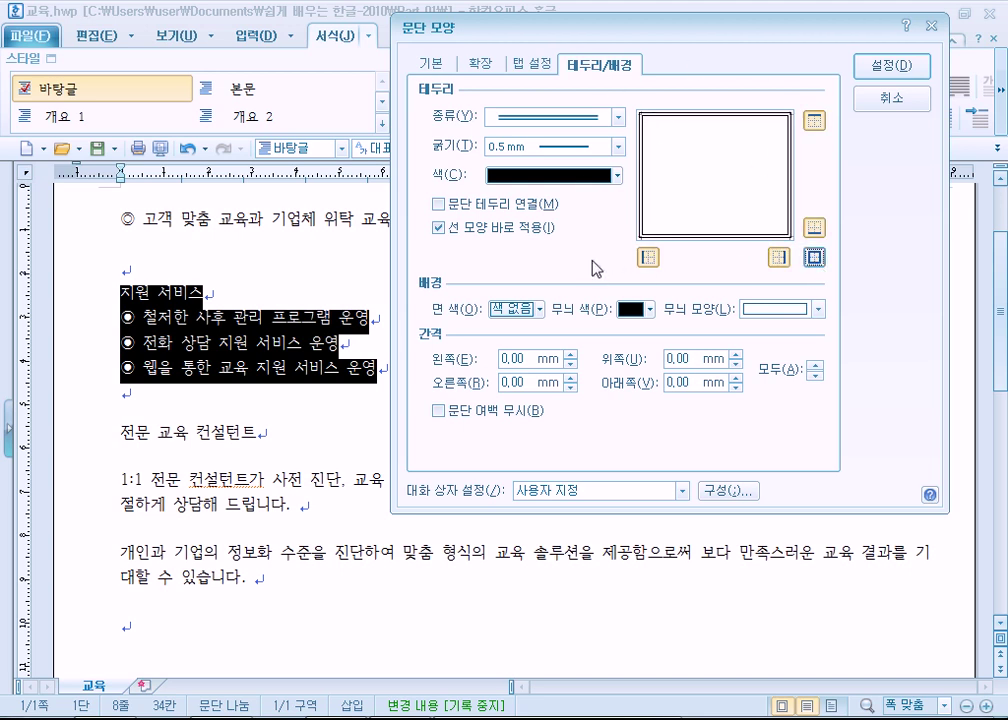
pyautogui.click(892, 67)
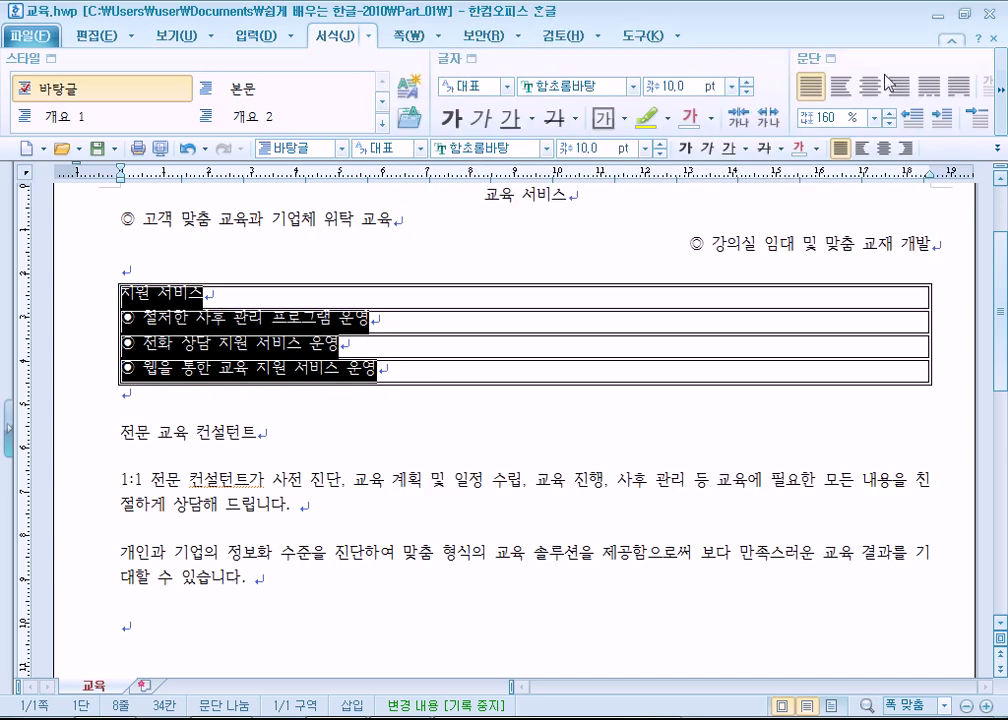
# - Reselect the 지원 서비스 heading and its three items, turn on 문단 테두리 연결, apply it and clear the selection
pyautogui.click(353, 429)
pyautogui.moveTo(121, 295); pyautogui.dragTo(421, 368)
pyautogui.click(134, 304)
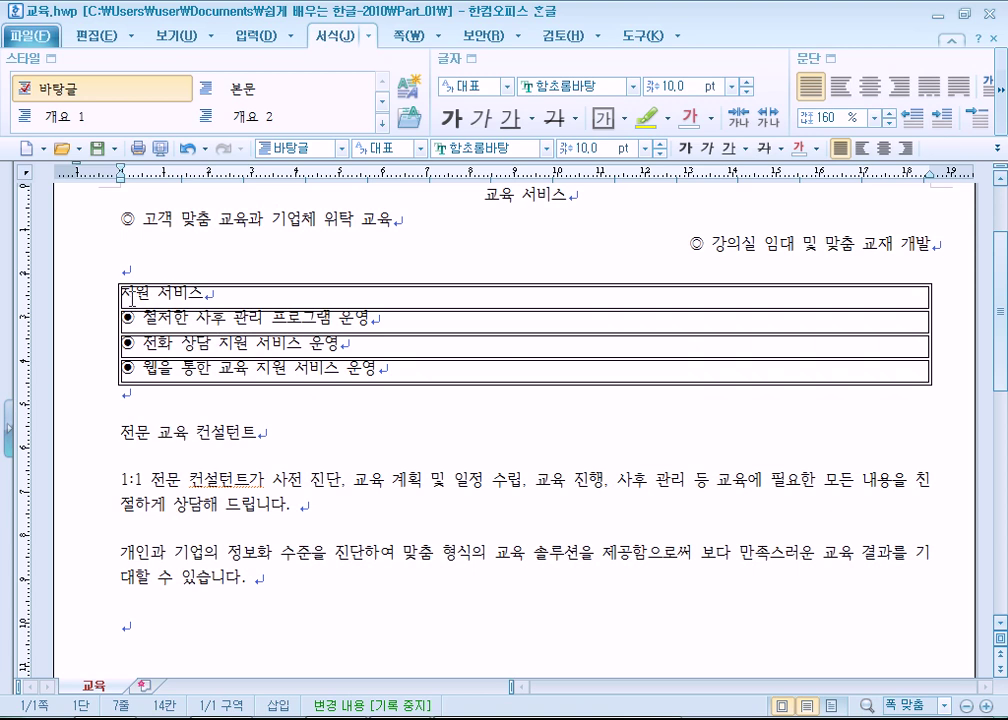
pyautogui.moveTo(121, 295); pyautogui.dragTo(400, 367)
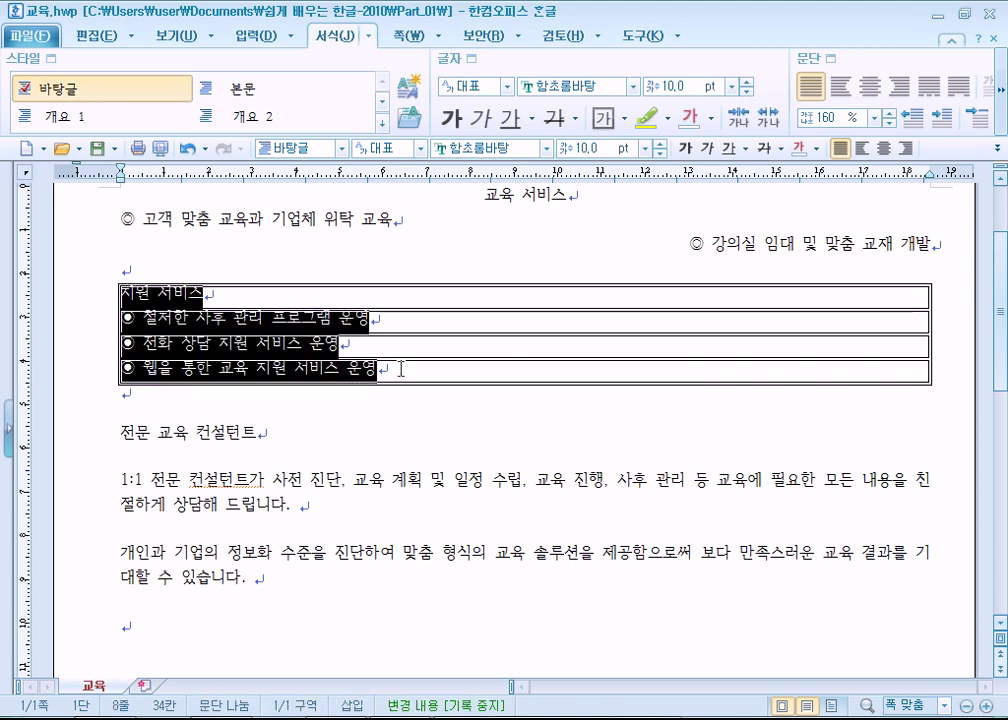
pyautogui.click(830, 58)
pyautogui.scroll(-1, 428, 215)
pyautogui.moveTo(424, 76); pyautogui.dragTo(540, 50)
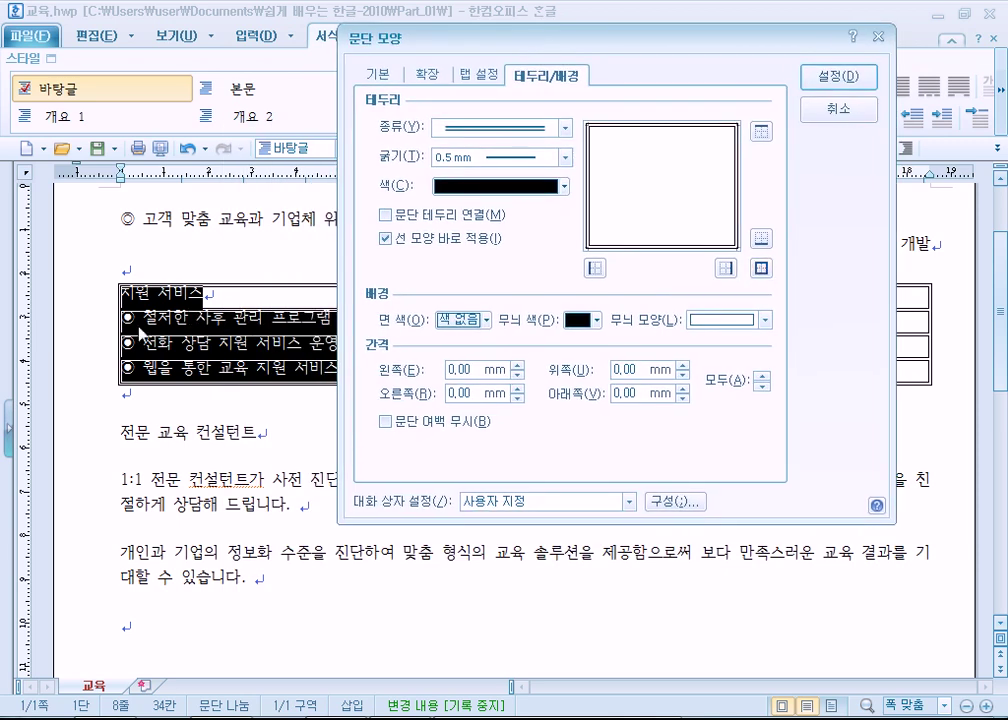
pyautogui.moveTo(434, 41); pyautogui.dragTo(481, 78)
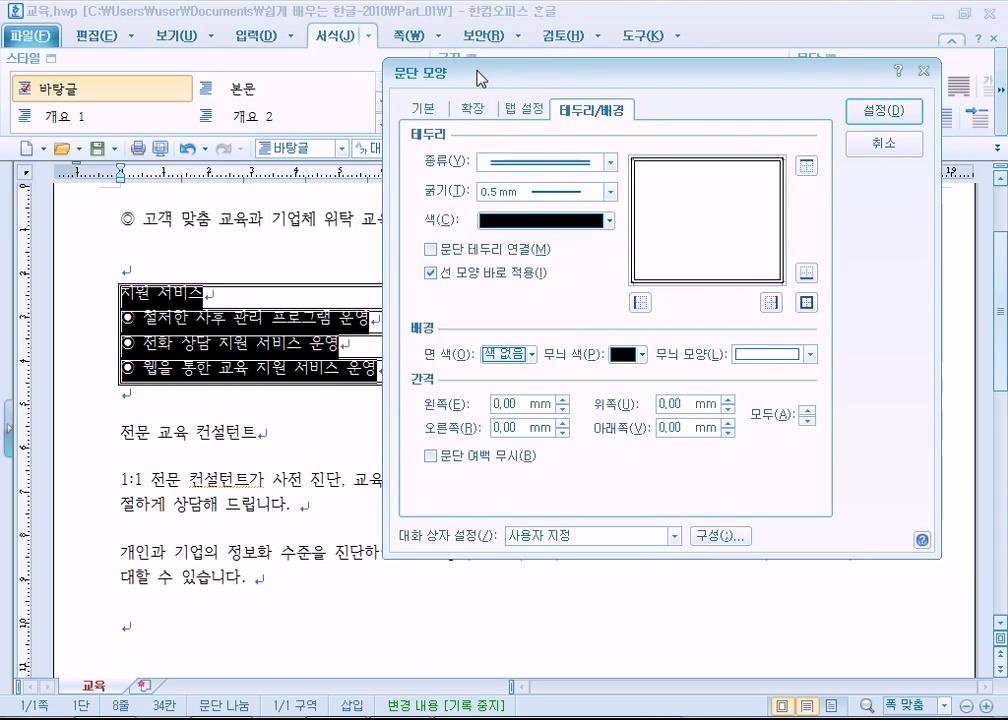
pyautogui.click(433, 251)
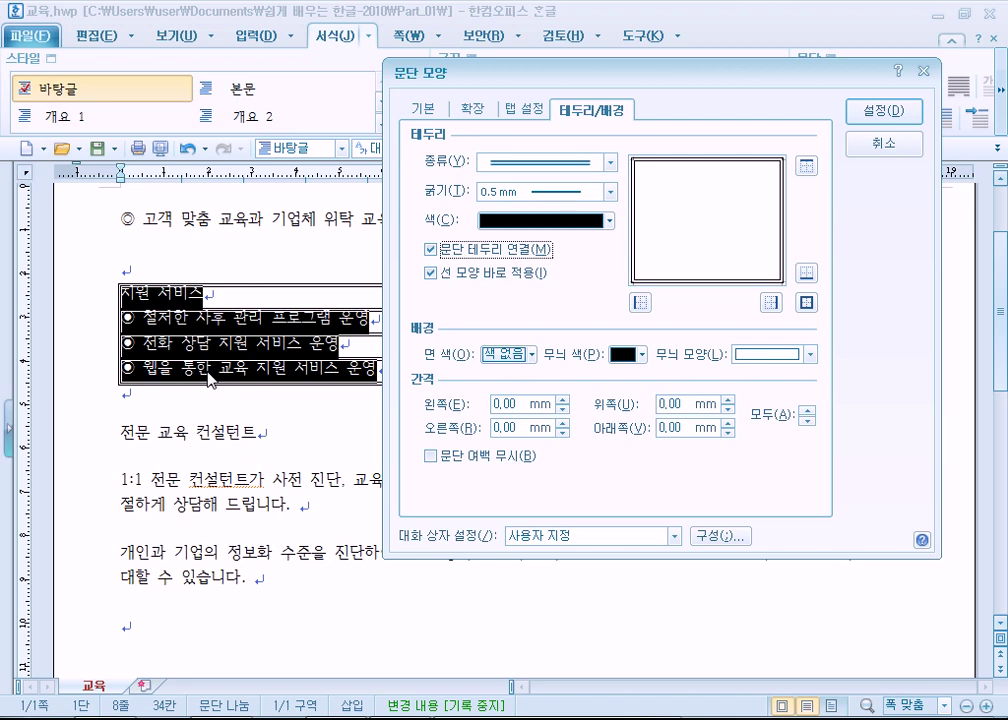
pyautogui.click(433, 251)
pyautogui.click(434, 251)
pyautogui.click(886, 111)
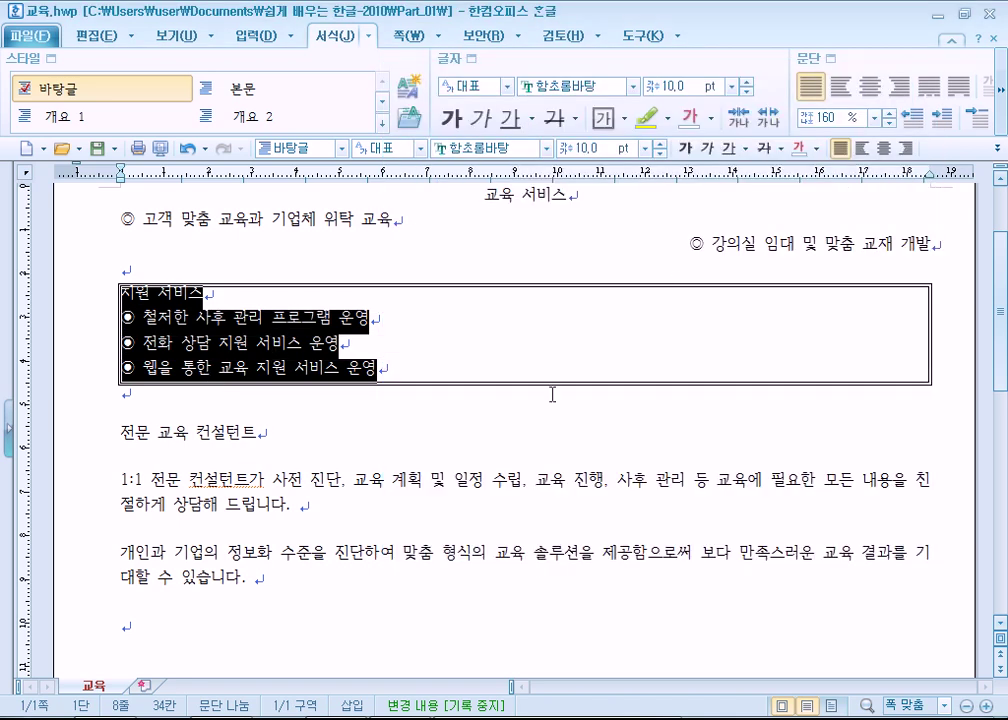
pyautogui.click(403, 439)
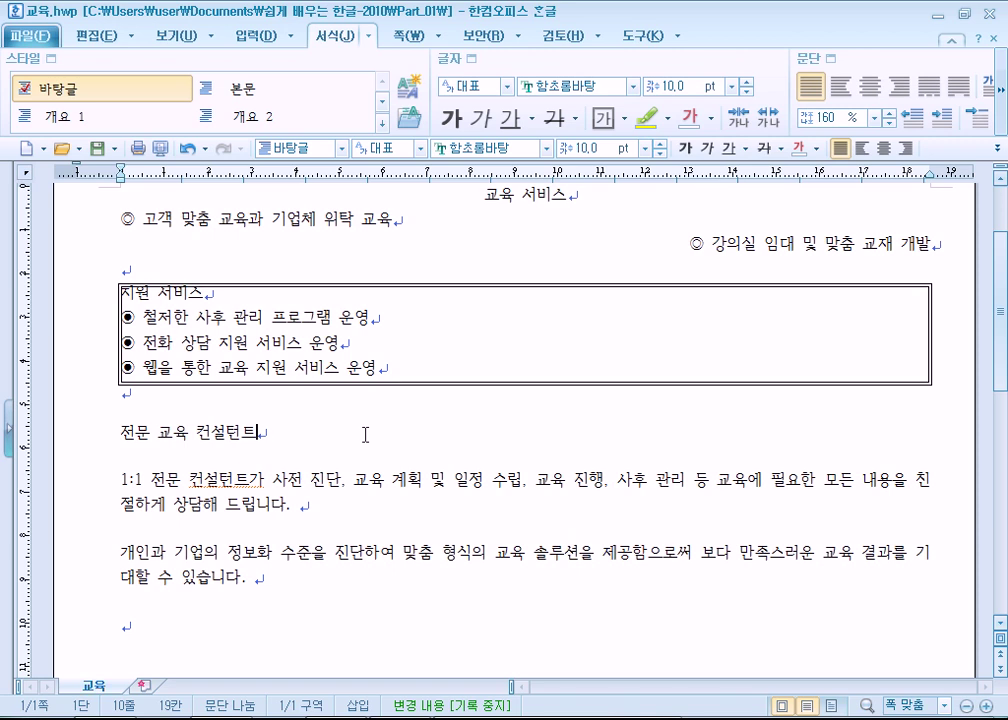
# - Select the 전문 교육 컨설턴트 heading and its two paragraphs, and apply a single wavy border to all four sides
pyautogui.moveTo(117, 437); pyautogui.dragTo(383, 576)
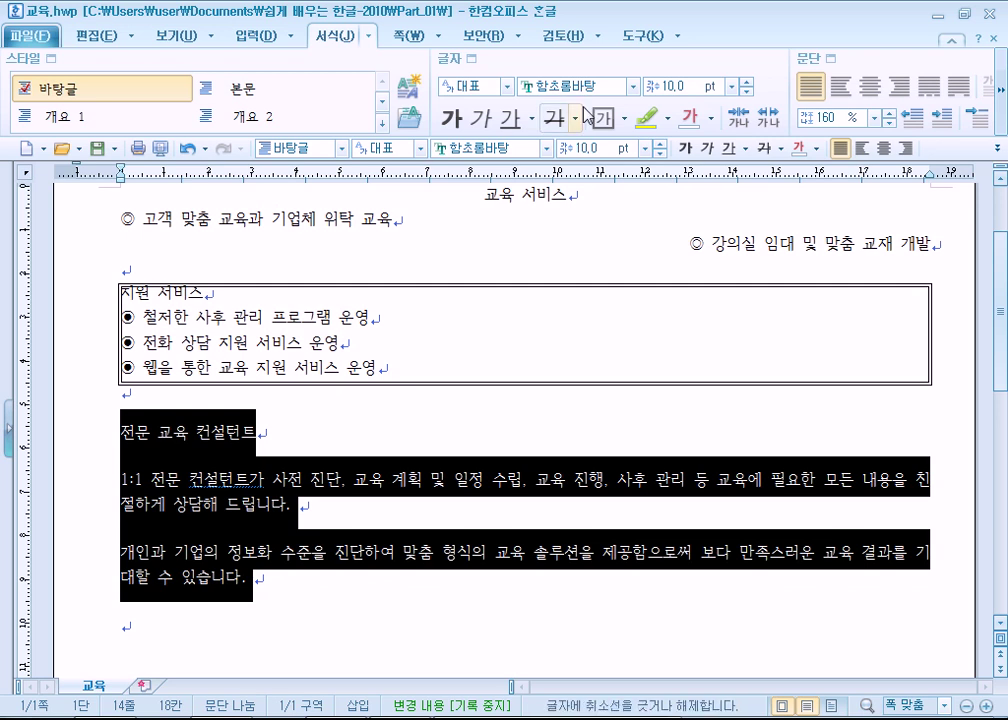
pyautogui.click(830, 60)
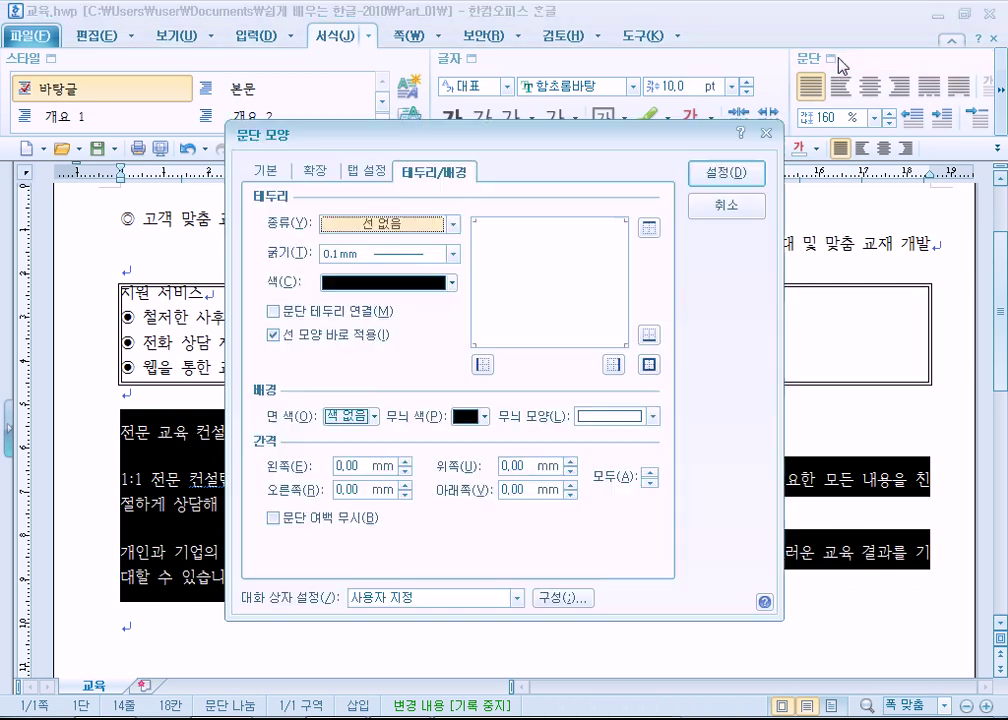
pyautogui.click(452, 226)
pyautogui.click(385, 411)
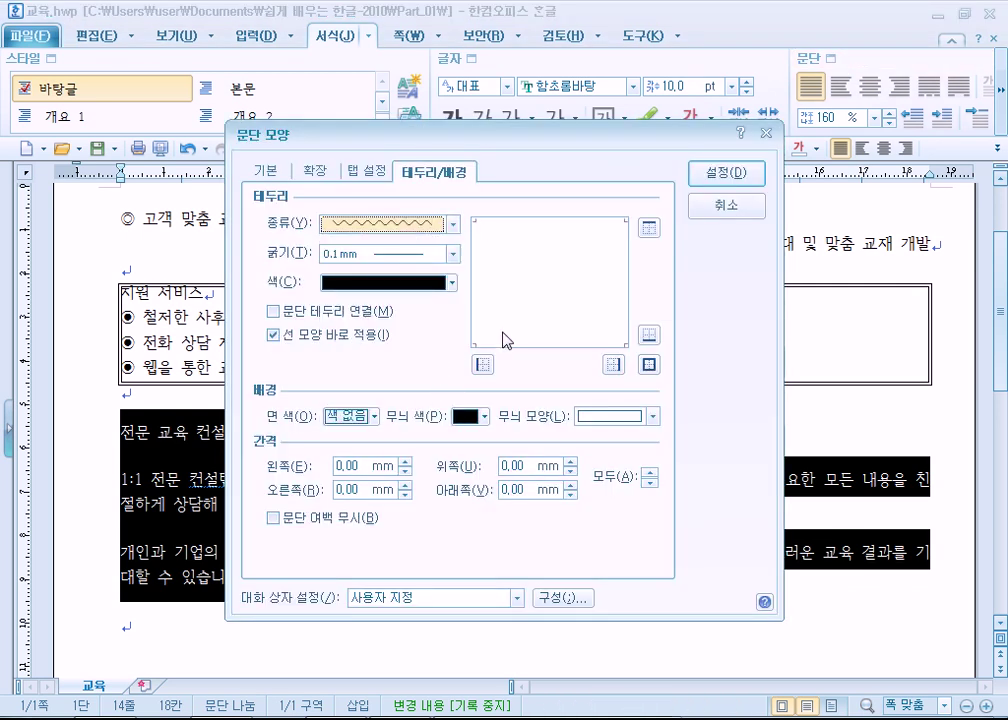
pyautogui.click(647, 364)
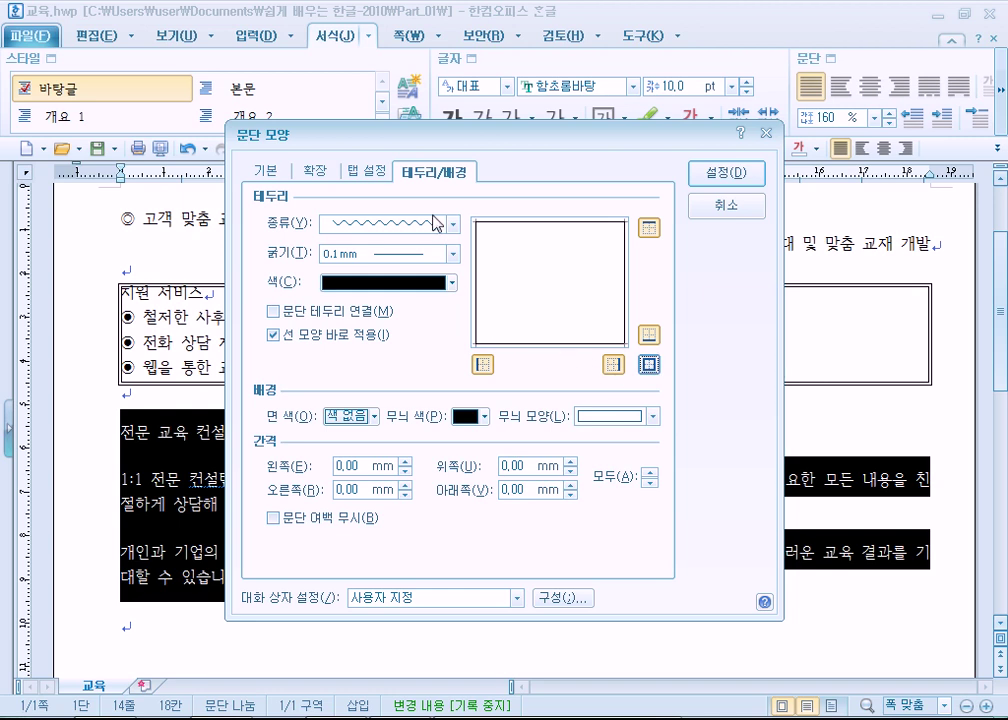
pyautogui.moveTo(298, 130); pyautogui.dragTo(498, 57)
pyautogui.click(835, 92)
pyautogui.click(484, 388)
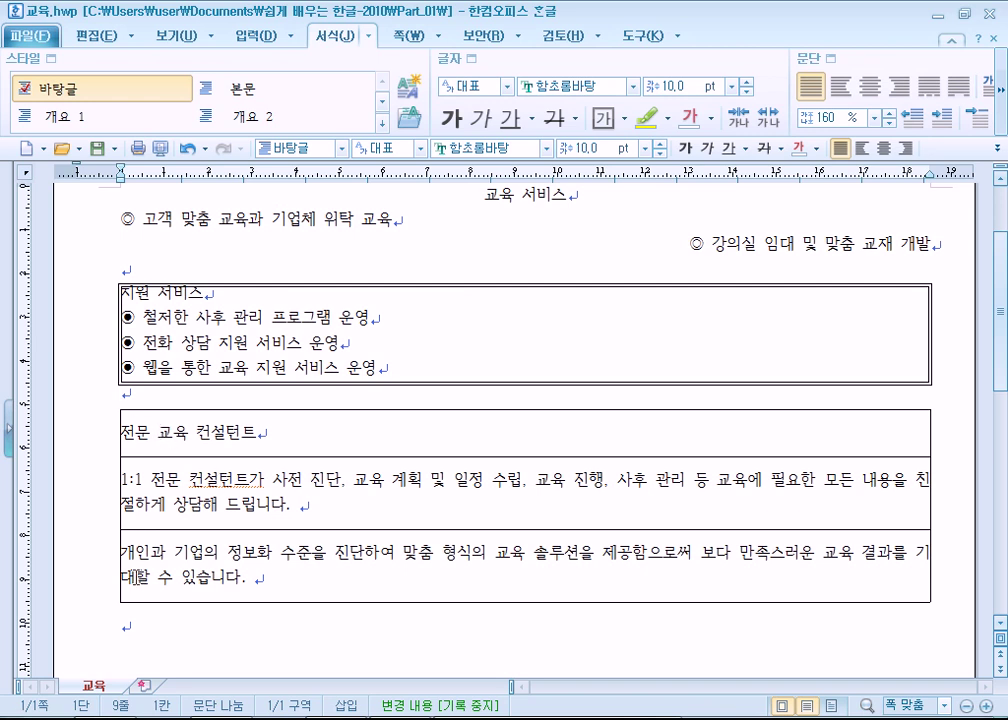
# - Reselect the 전문 교육 컨설턴트 section and turn on 문단 테두리 연결 in its border settings
pyautogui.moveTo(121, 433); pyautogui.dragTo(272, 581)
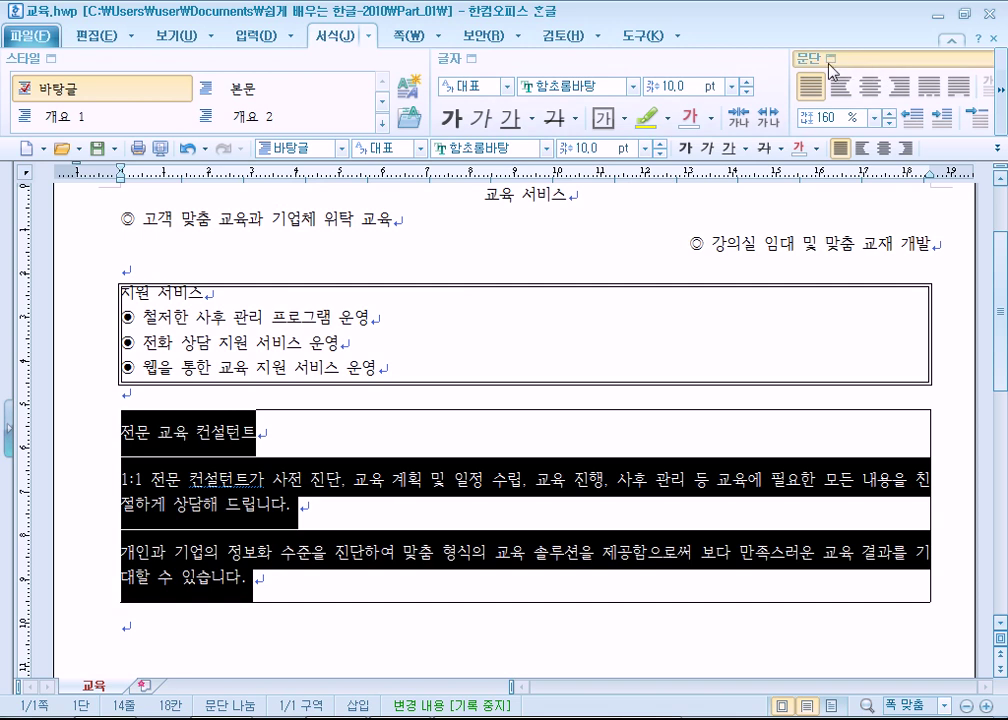
pyautogui.hotkey('alt', 't')
pyautogui.click(362, 314)
pyautogui.moveTo(255, 133); pyautogui.dragTo(466, 42)
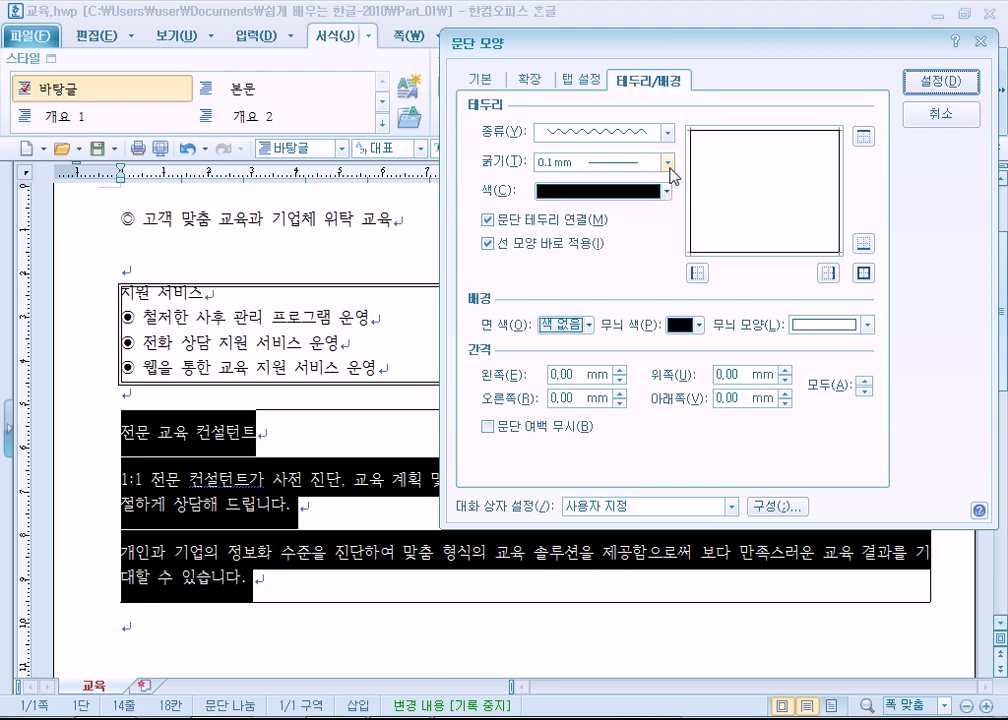
# - Keep the single wavy border type, set its thickness to 1 mm and add it to all four sides
pyautogui.click(668, 133)
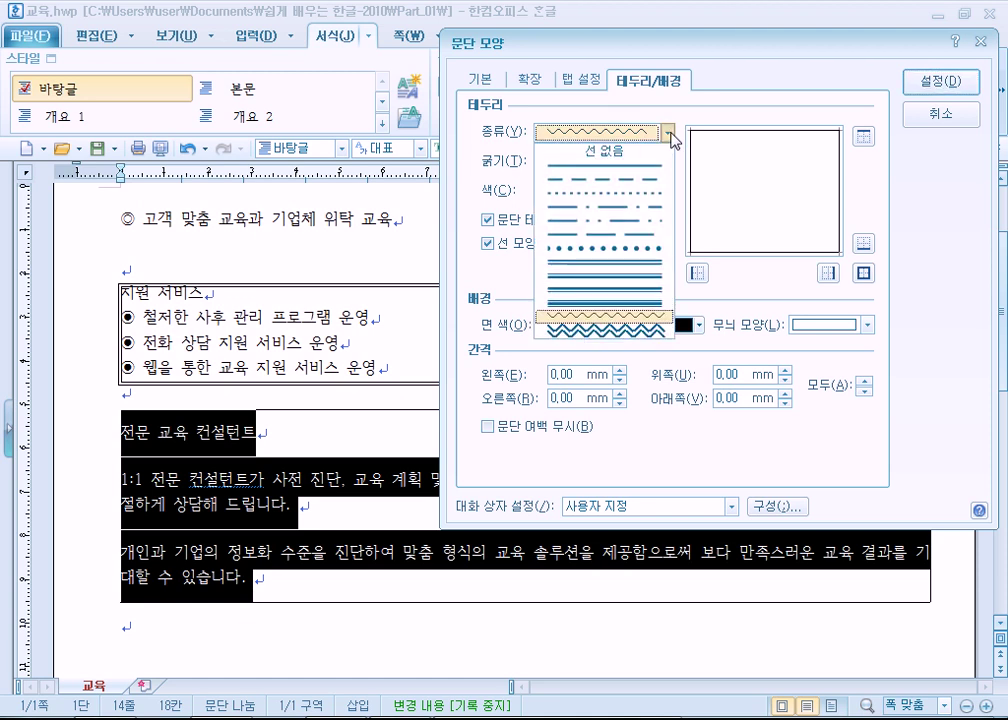
pyautogui.click(600, 316)
pyautogui.click(667, 162)
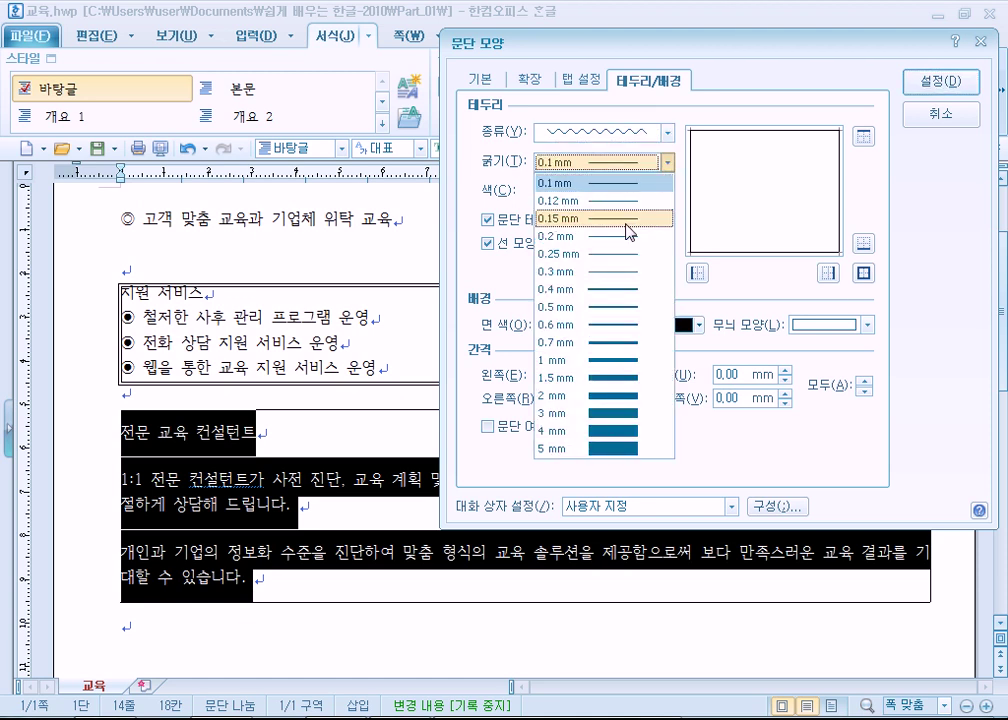
pyautogui.click(596, 359)
pyautogui.click(863, 274)
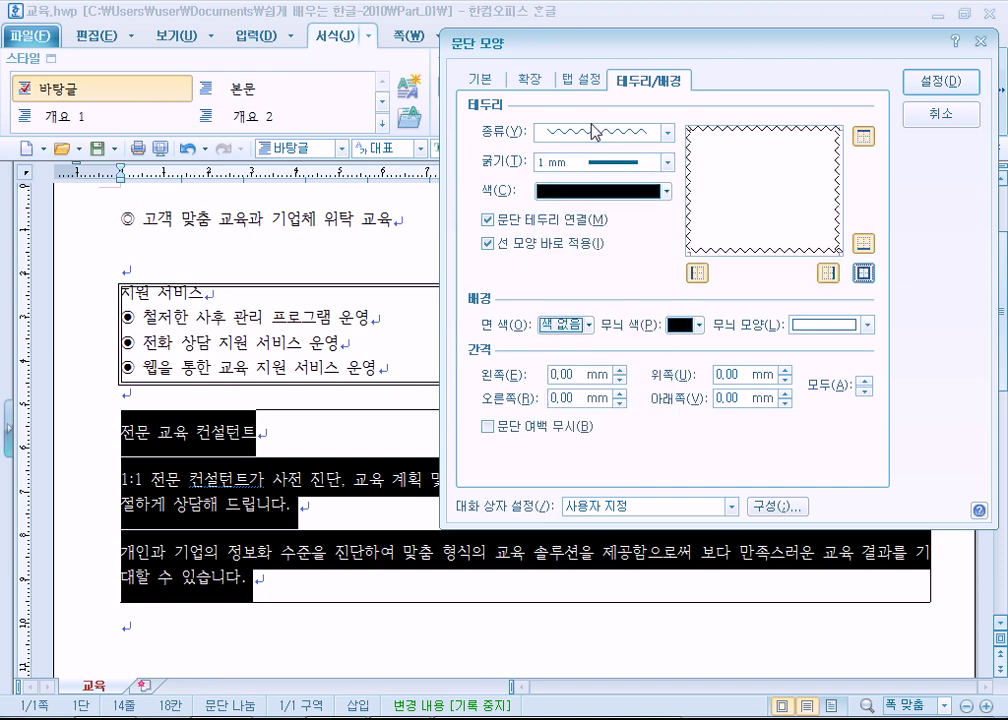
# - Set the wavy border's thickness back to 0.1 mm and toggle the border for all sides
pyautogui.click(596, 162)
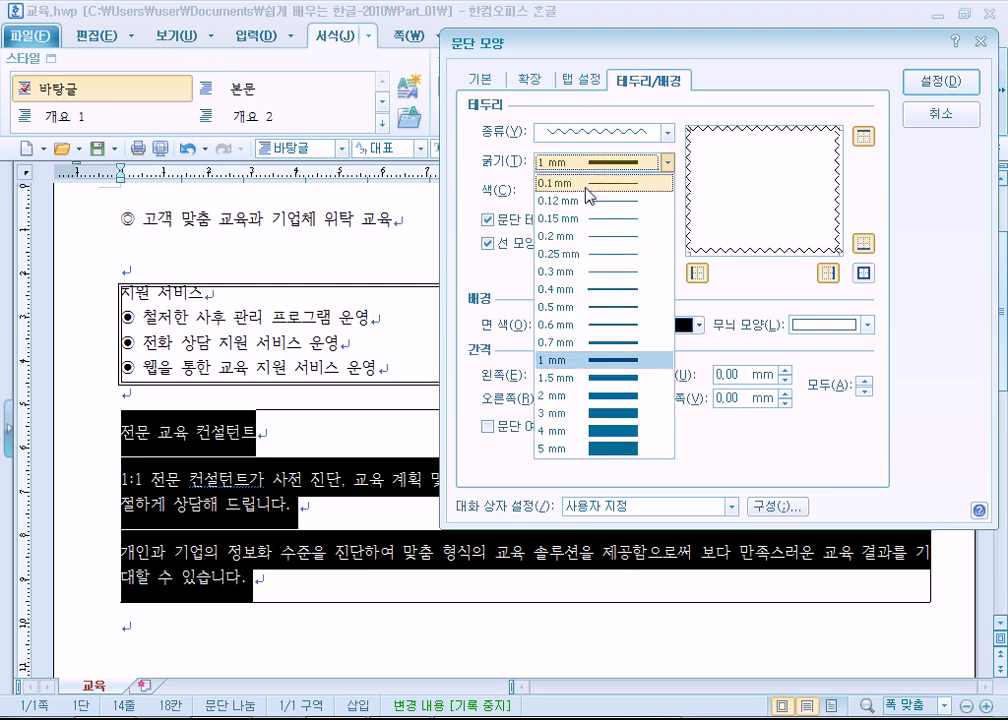
pyautogui.click(585, 184)
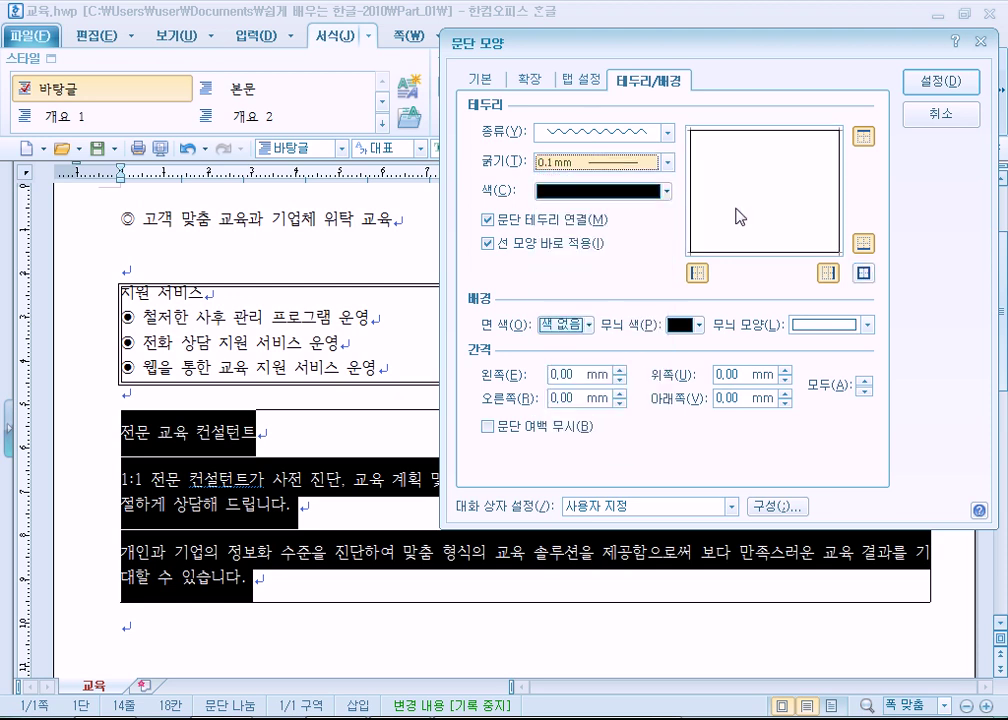
pyautogui.click(862, 272)
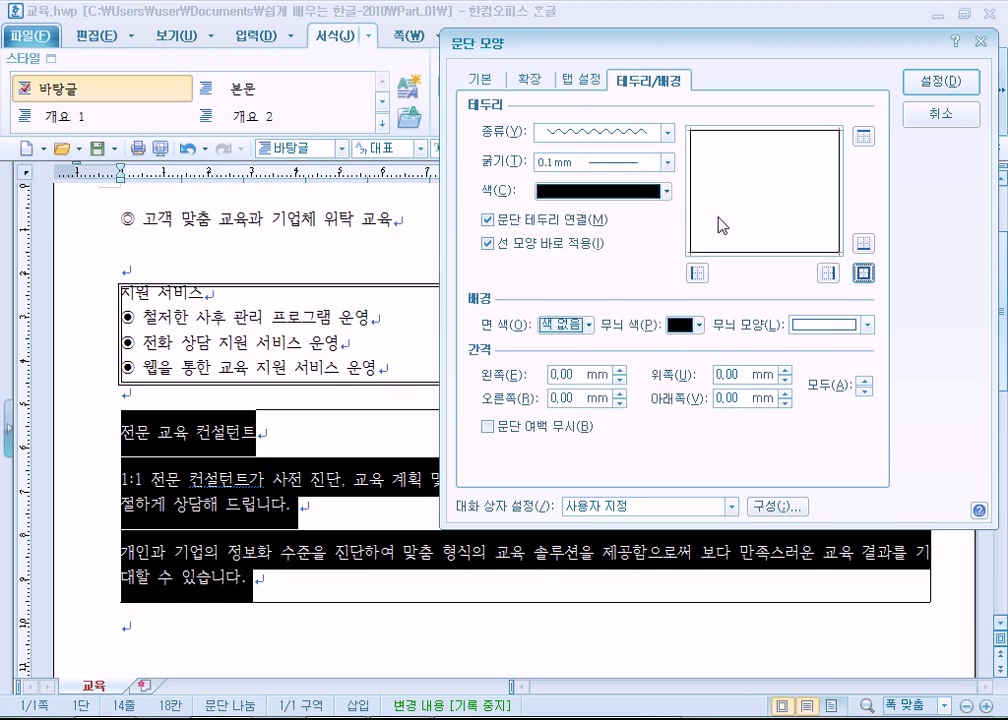
# - Set the wavy border's thickness to 1 mm again and turn it on for all four sides
pyautogui.click(648, 163)
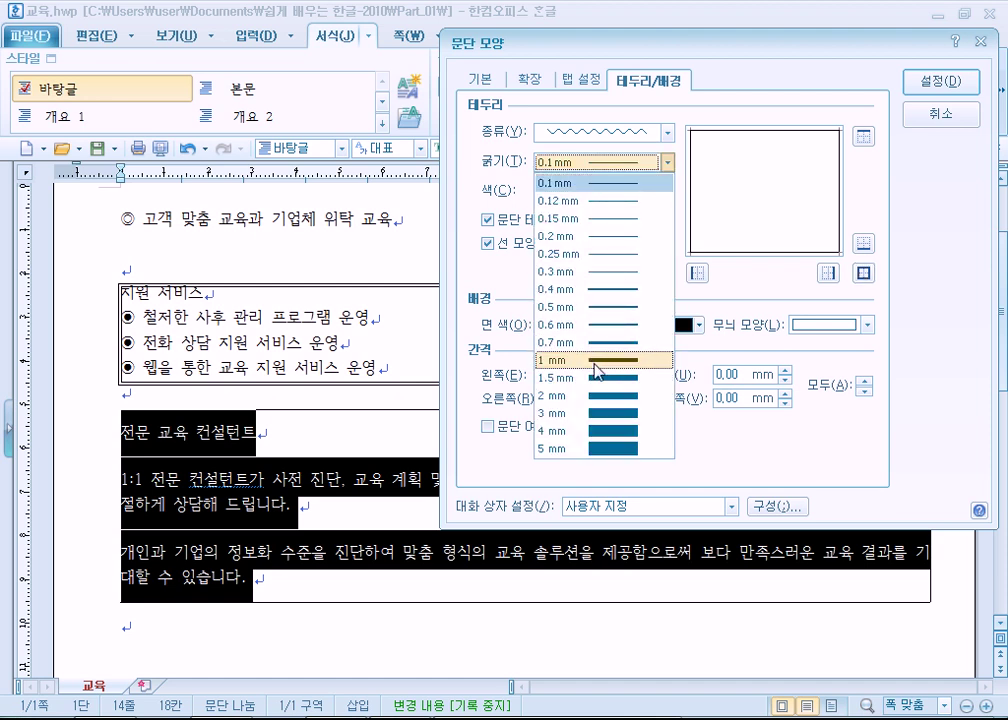
pyautogui.click(596, 362)
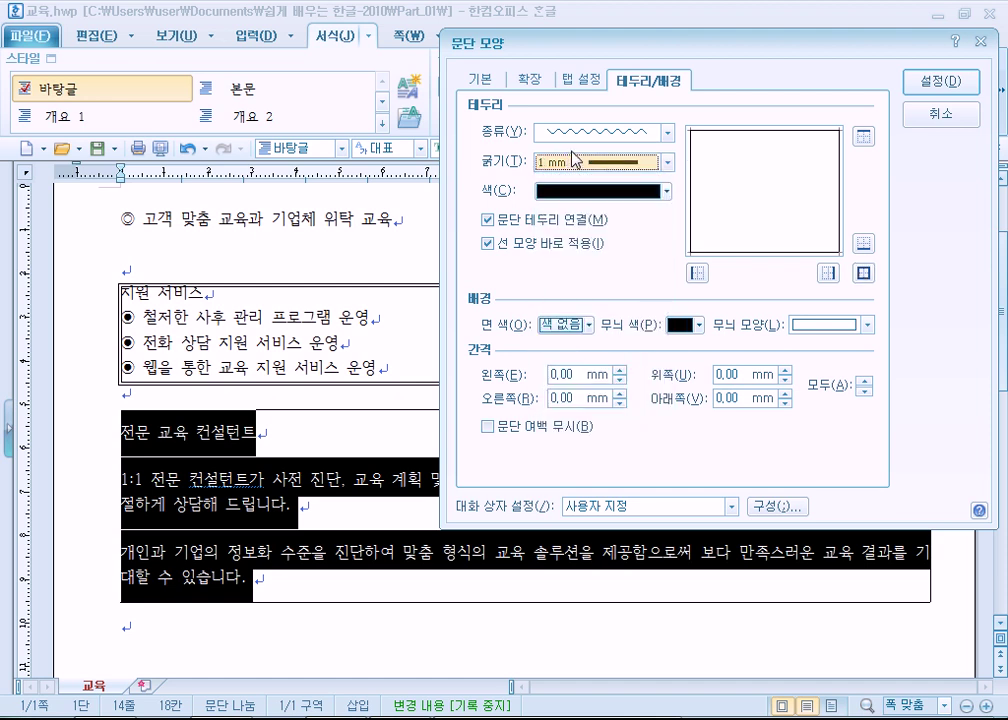
pyautogui.click(862, 272)
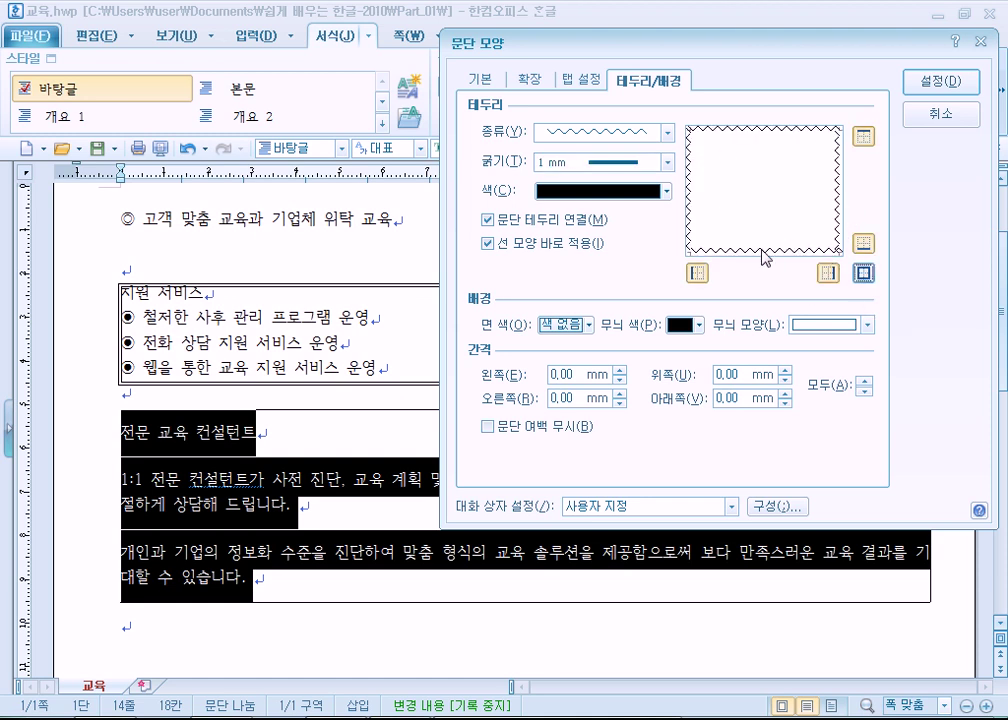
# - Try thicknesses of 2 mm and 3 mm for the wavy paragraph border
pyautogui.click(667, 162)
pyautogui.click(605, 395)
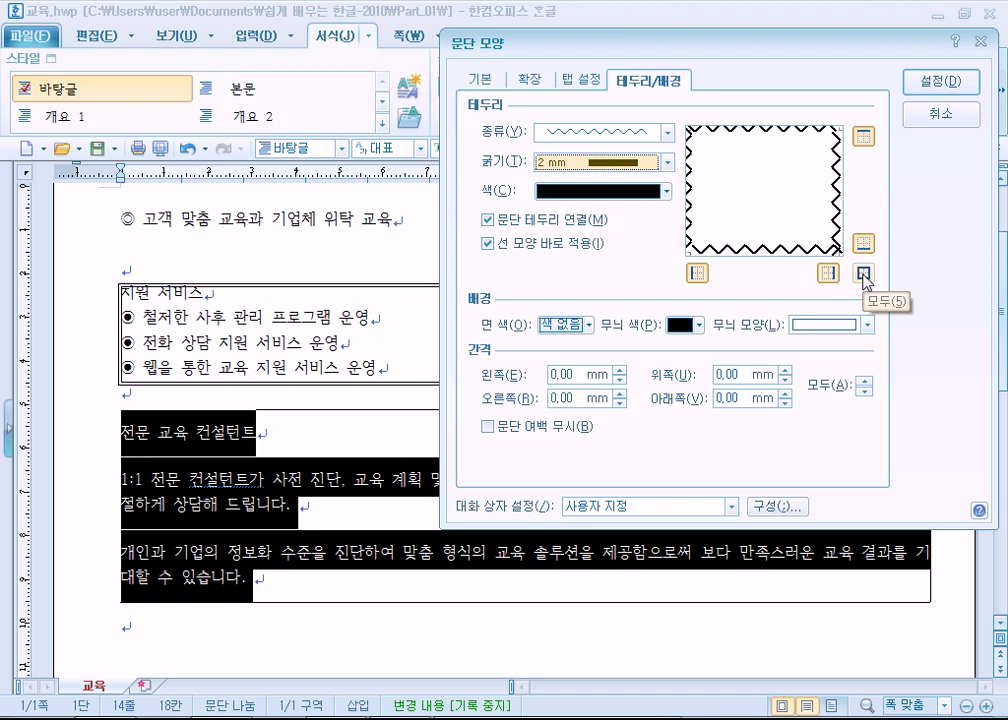
pyautogui.click(667, 162)
pyautogui.click(600, 413)
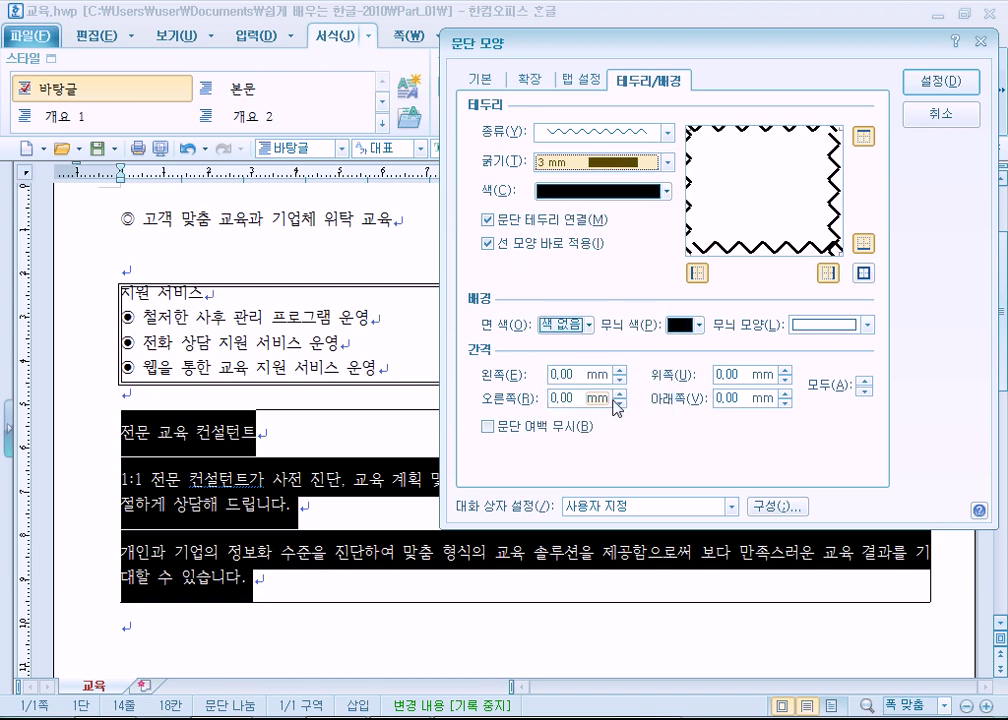
# - Keep the single wavy border type, set its thickness to 1 mm and apply the border to the section
pyautogui.click(667, 132)
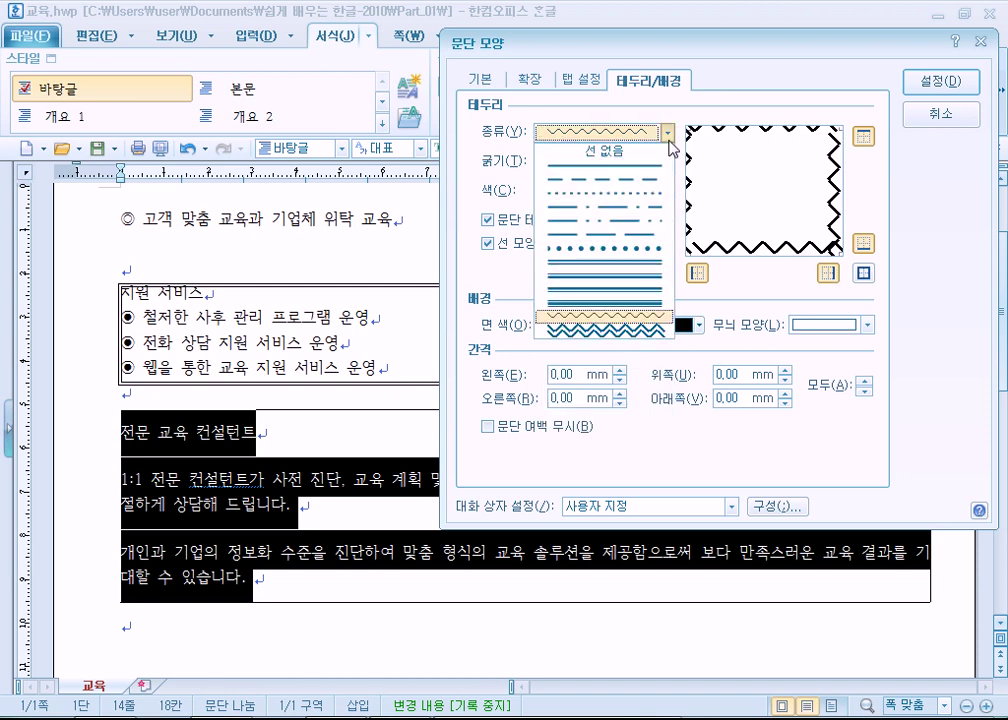
pyautogui.click(667, 133)
pyautogui.click(667, 162)
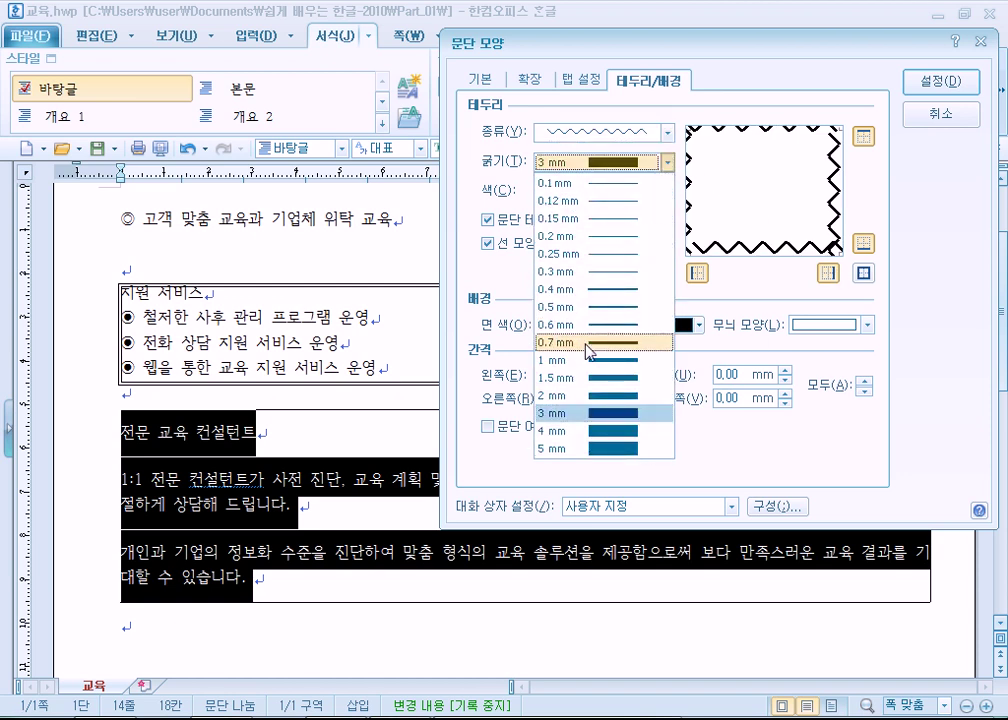
pyautogui.click(600, 341)
pyautogui.click(937, 83)
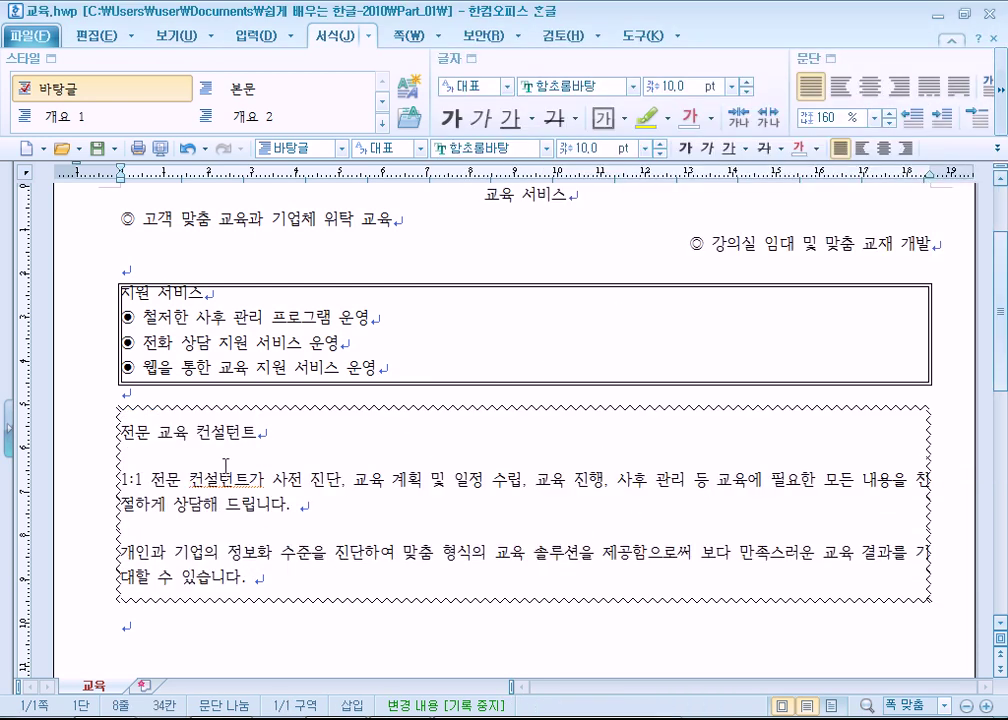
# - Select the text from 컨설턴트 in the section heading through 대할 수 in its last line
pyautogui.moveTo(120, 432)
pyautogui.mouseDown()
pyautogui.moveTo(308, 551)
pyautogui.moveTo(277, 578)
pyautogui.moveTo(460, 557)
pyautogui.mouseUp()
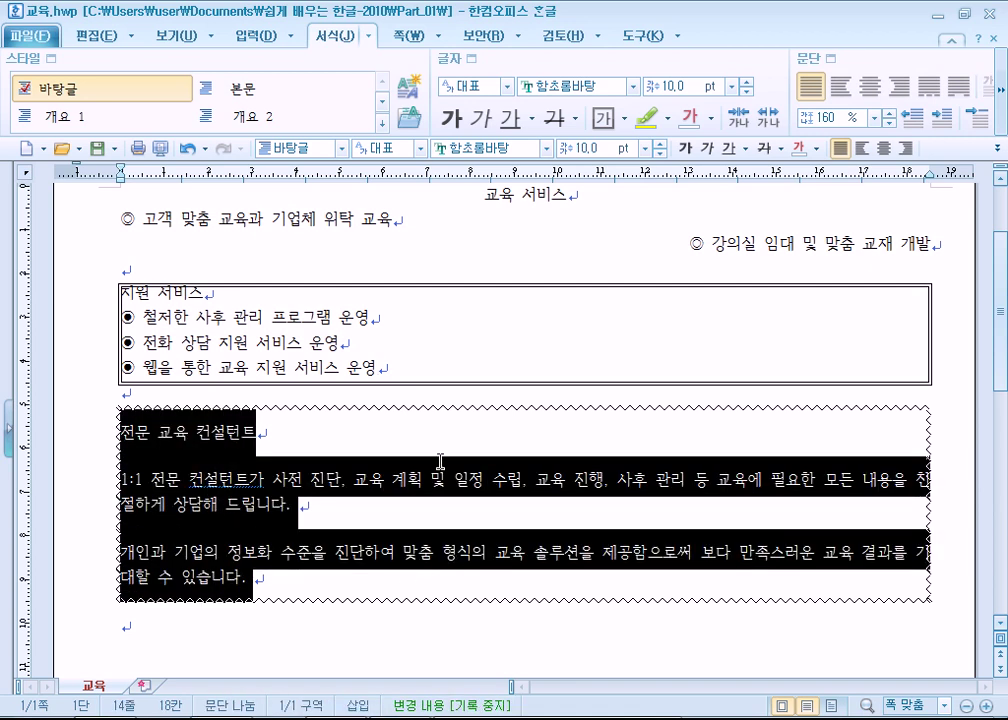
pyautogui.click(350, 433)
pyautogui.moveTo(189, 433); pyautogui.dragTo(300, 588)
pyautogui.click(300, 588)
pyautogui.moveTo(189, 433); pyautogui.dragTo(150, 578)
pyautogui.click(290, 545)
pyautogui.moveTo(185, 436); pyautogui.dragTo(171, 590)
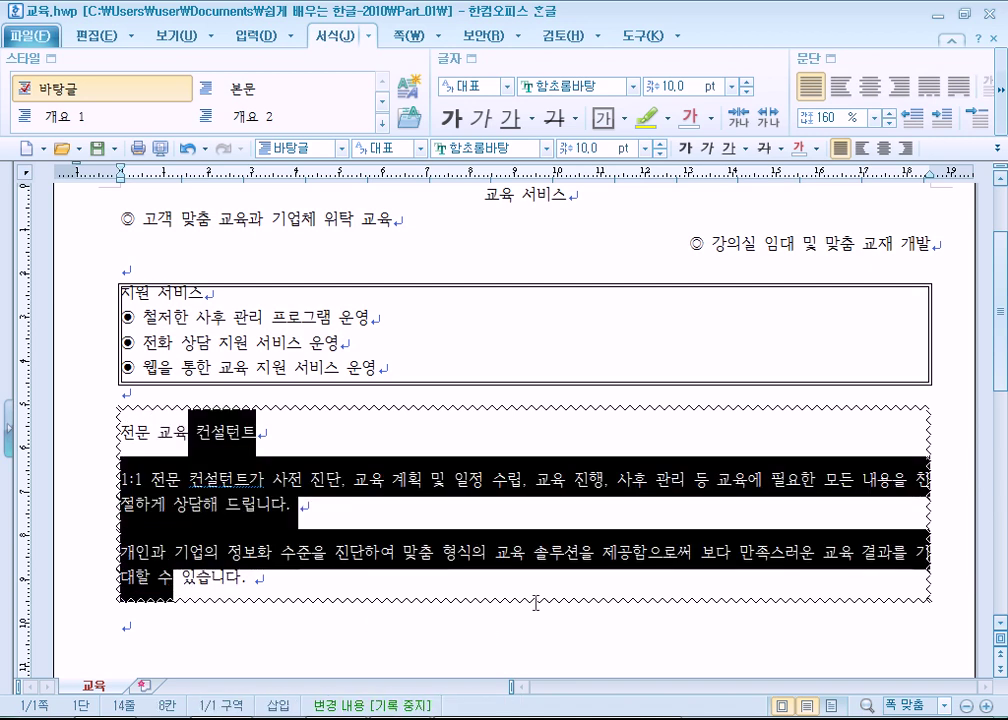
# - Try widening the wavy border's spacing equally on all four sides of the selected paragraphs, and undo it
pyautogui.click(829, 58)
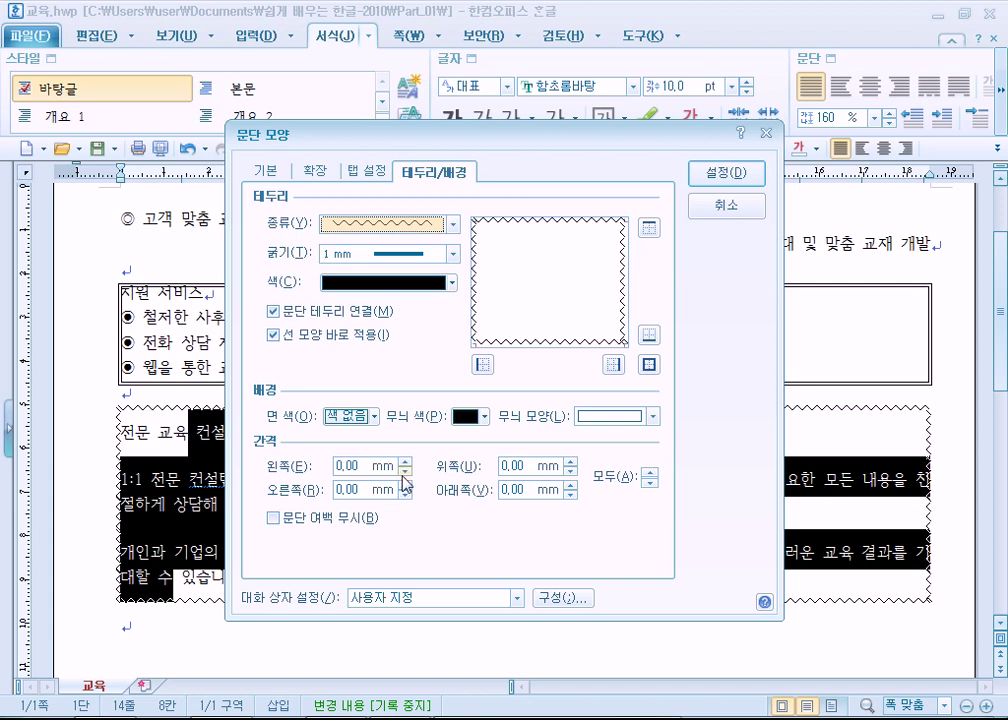
pyautogui.click(649, 473)
pyautogui.click(649, 473)
pyautogui.click(649, 473)
pyautogui.click(649, 473)
pyautogui.click(649, 473)
pyautogui.click(649, 473)
pyautogui.click(649, 484)
pyautogui.click(733, 172)
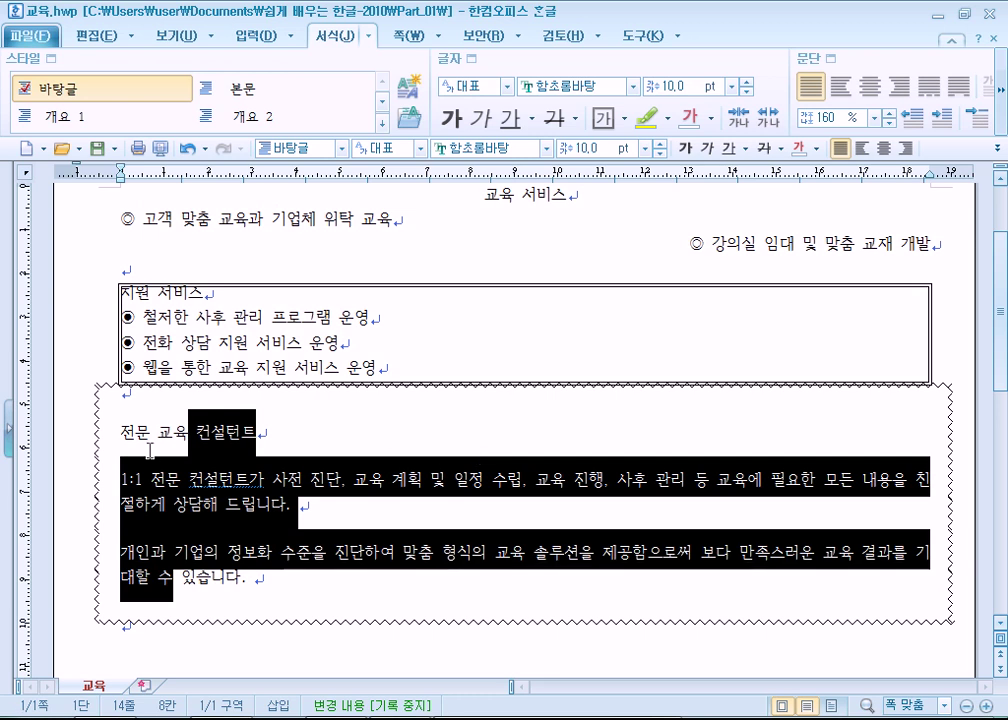
pyautogui.hotkey('ctrl', 'z')
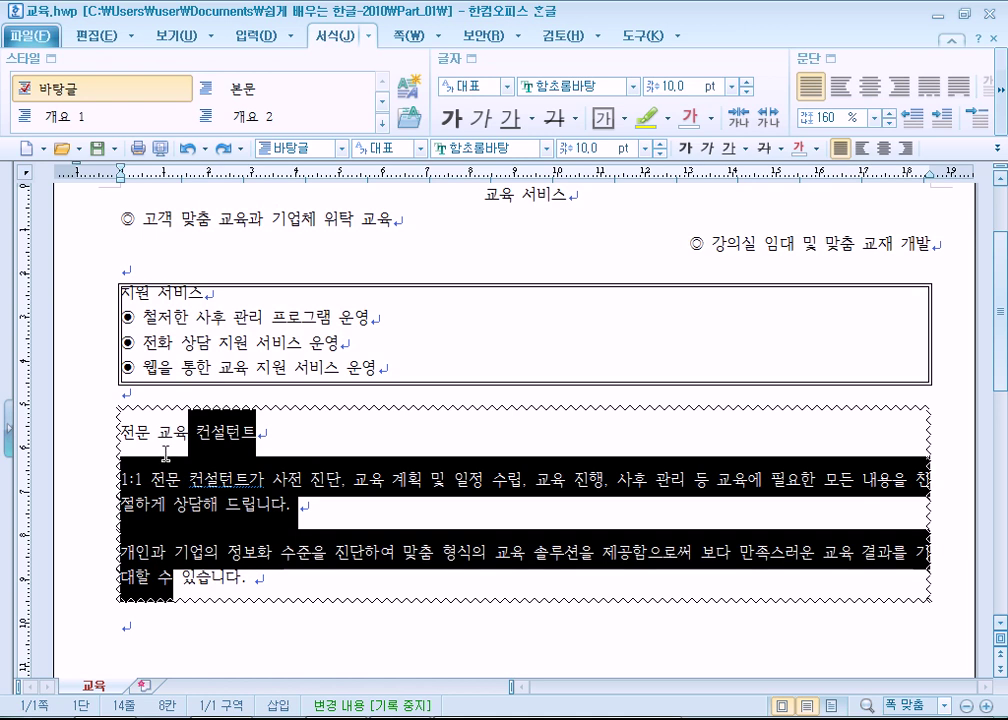
# - Set the left and right paragraph margins of the 전문 교육 컨설턴트 section to 15 pt each
pyautogui.click(831, 58)
pyautogui.click(265, 171)
pyautogui.moveTo(330, 133); pyautogui.dragTo(502, 89)
pyautogui.click(600, 206)
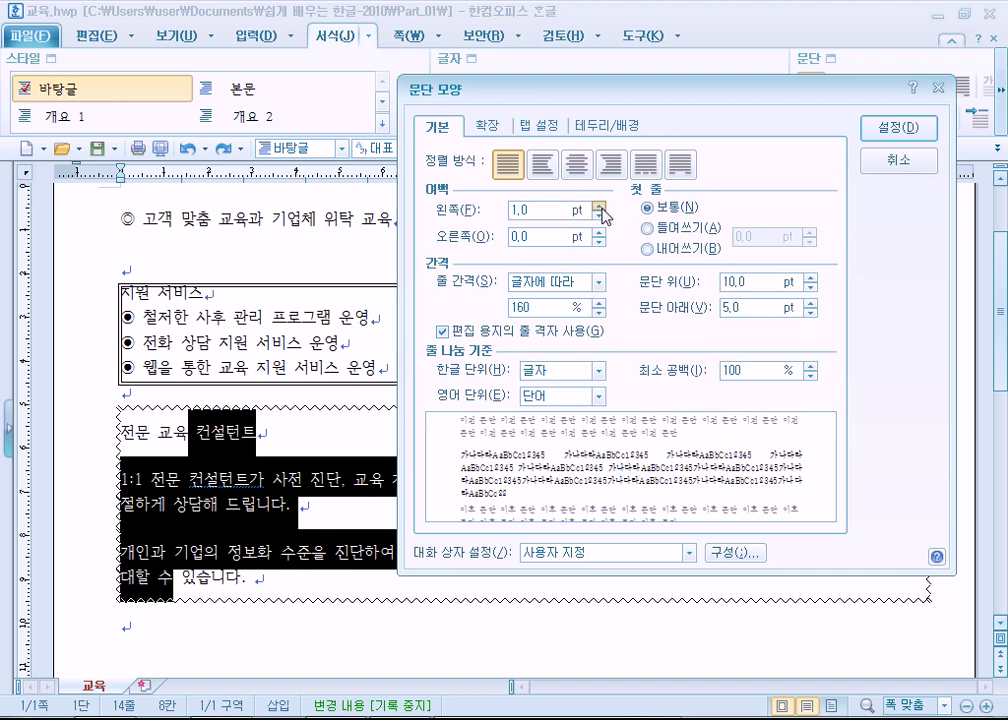
pyautogui.click(600, 206)
pyautogui.click(600, 206)
pyautogui.click(600, 232)
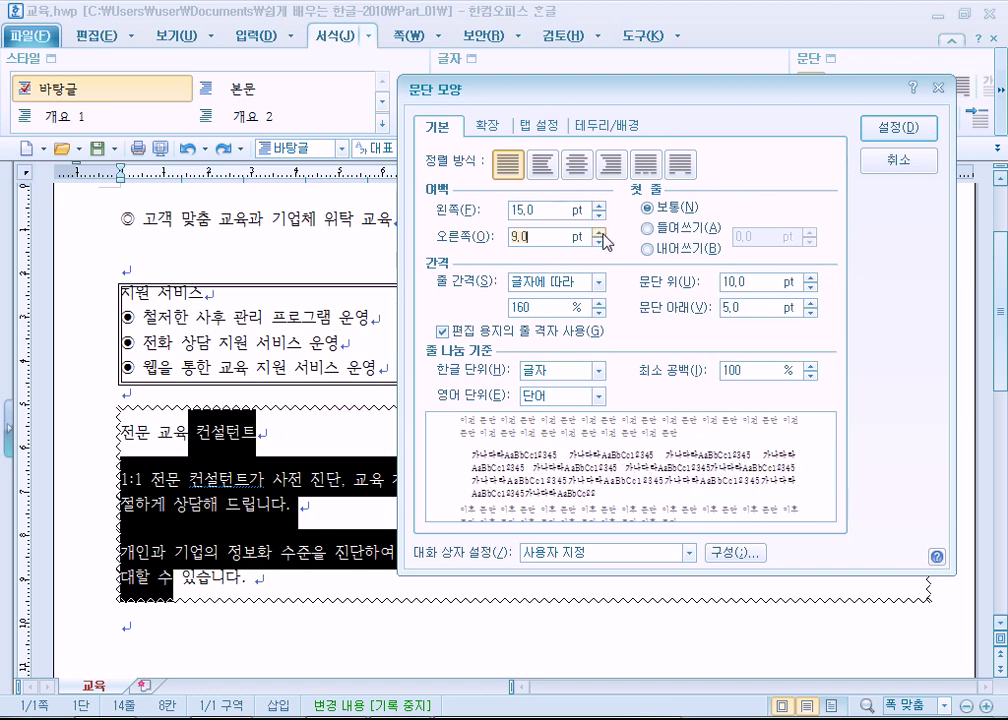
pyautogui.click(600, 232)
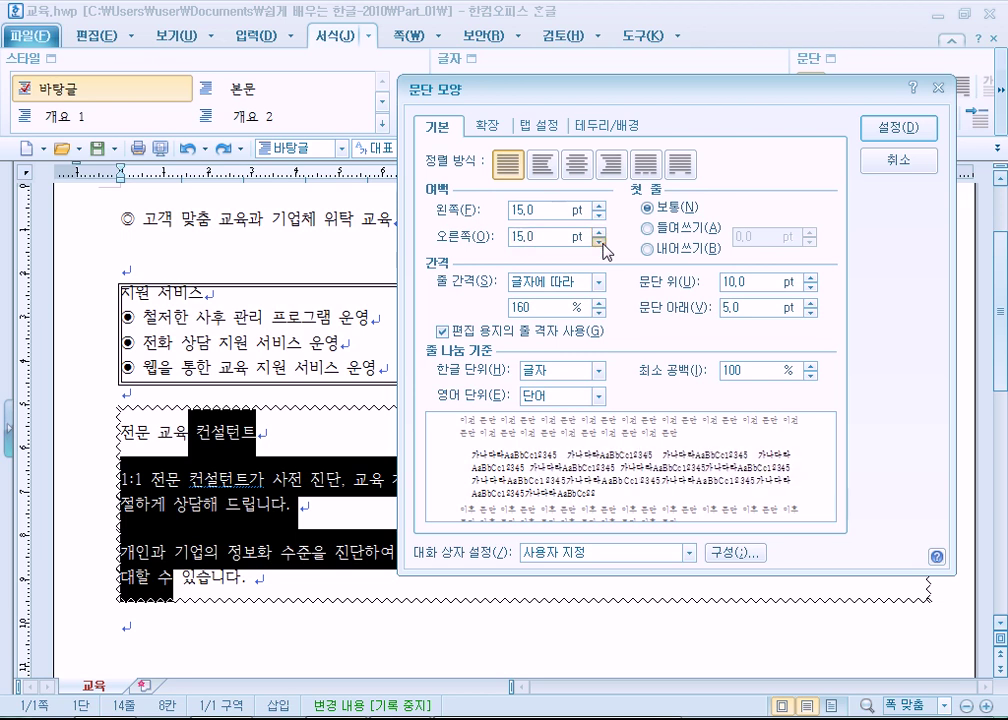
pyautogui.click(898, 128)
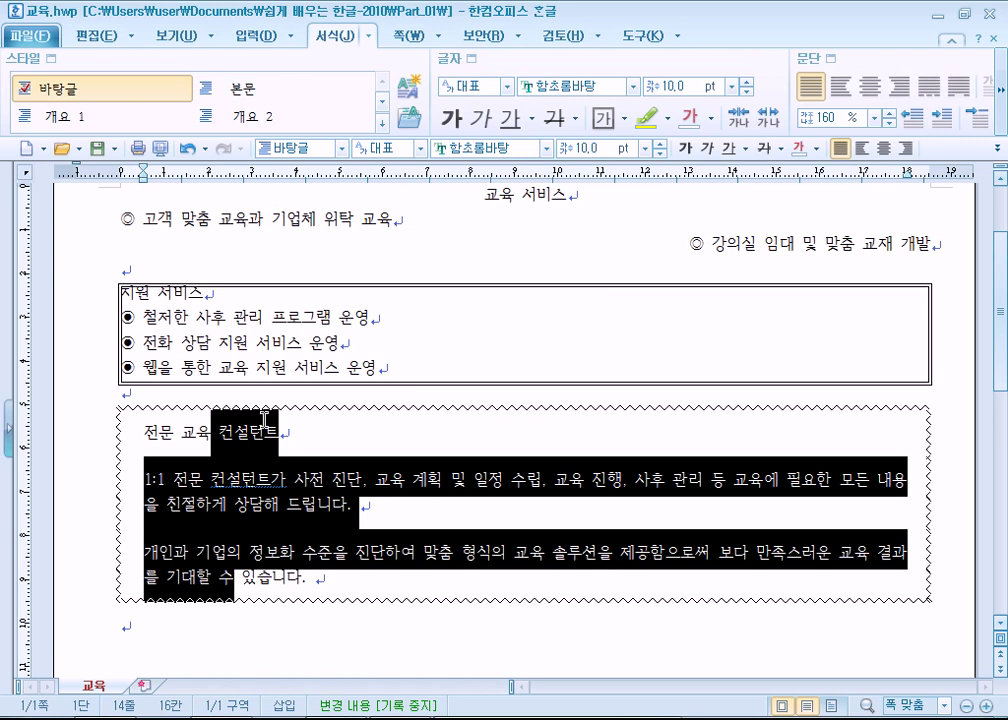
pyautogui.moveTo(145, 180); pyautogui.dragTo(145, 180)
pyautogui.click(479, 453)
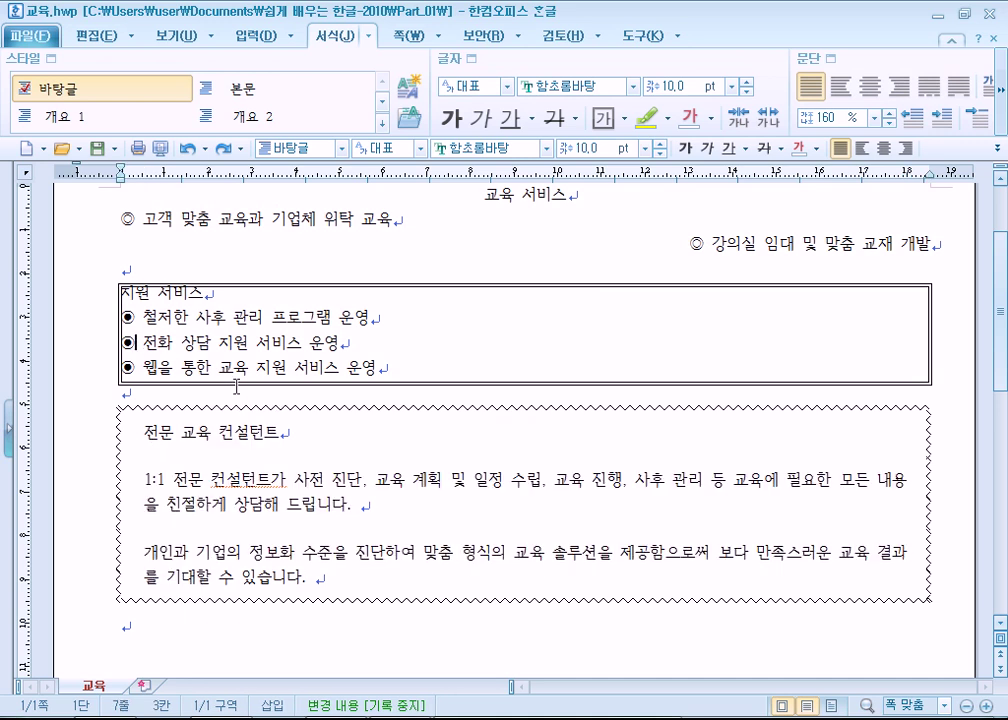
pyautogui.moveTo(121, 292); pyautogui.dragTo(157, 358)
pyautogui.click(197, 343)
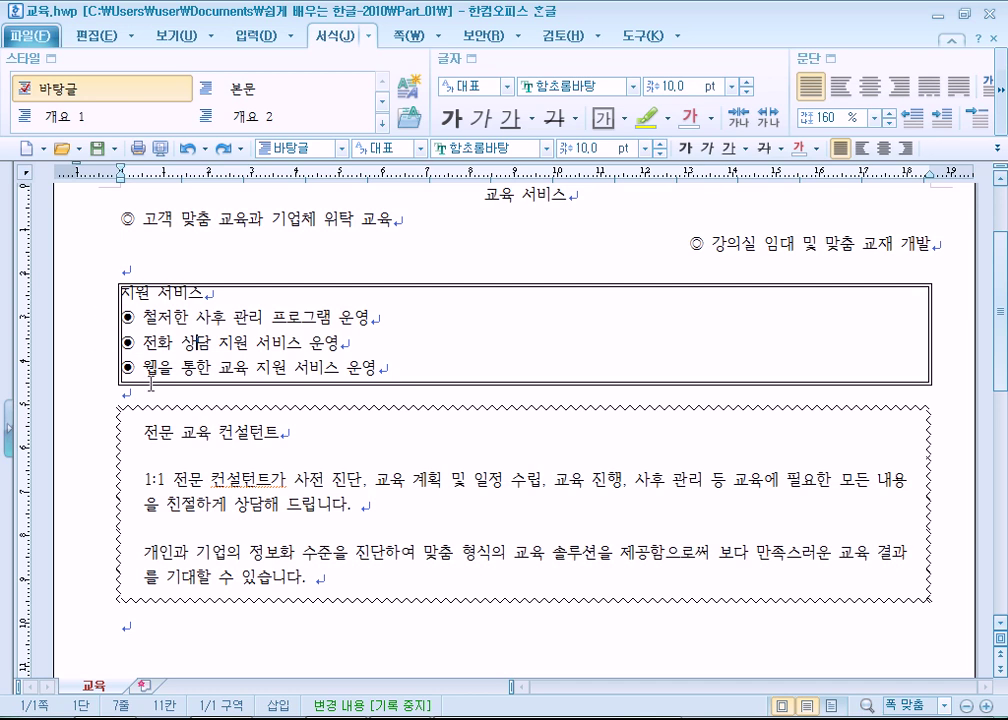
# - Try a border spacing of 5 mm on all four sides of the 전문 교육 컨설턴트 section
pyautogui.moveTo(144, 433)
pyautogui.mouseDown()
pyautogui.moveTo(261, 504)
pyautogui.moveTo(321, 581)
pyautogui.mouseUp()
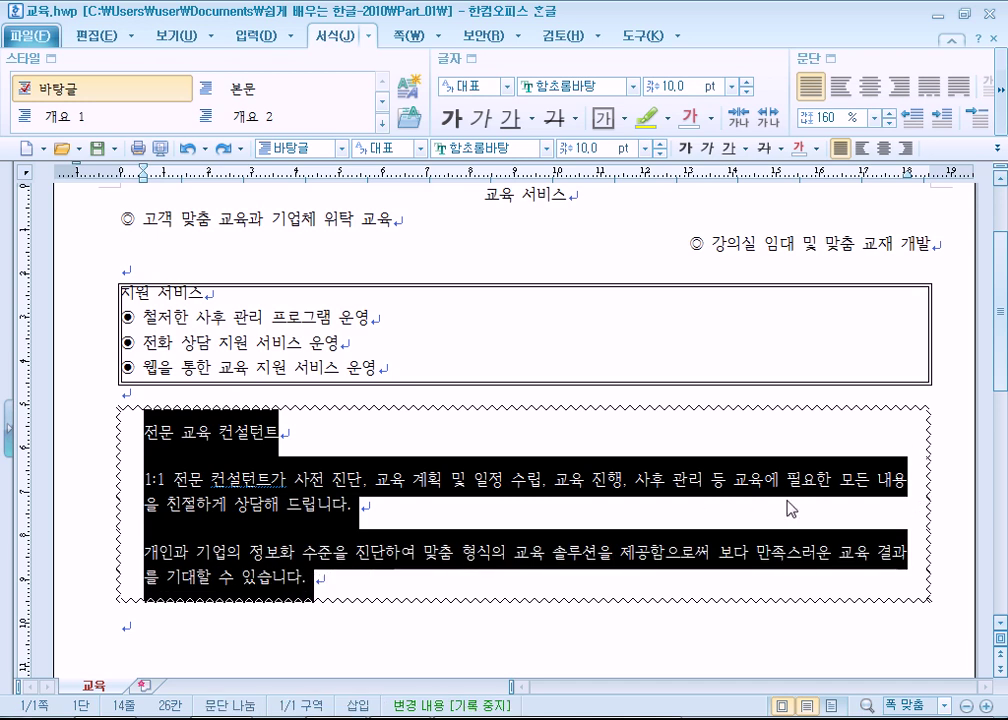
pyautogui.hotkey('alt', 't')
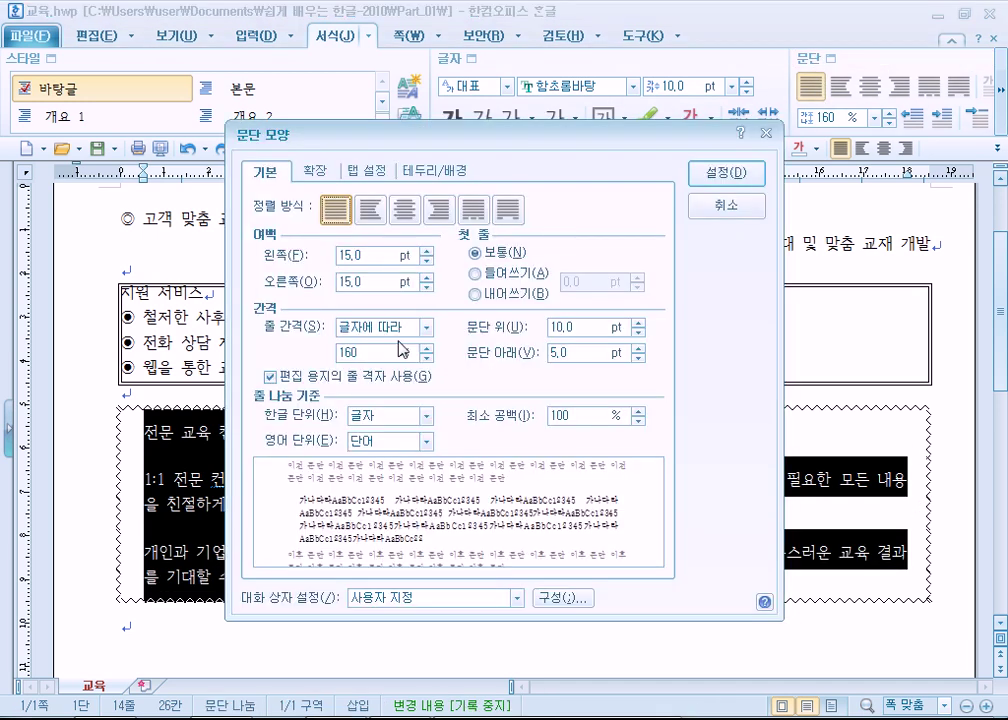
pyautogui.click(435, 172)
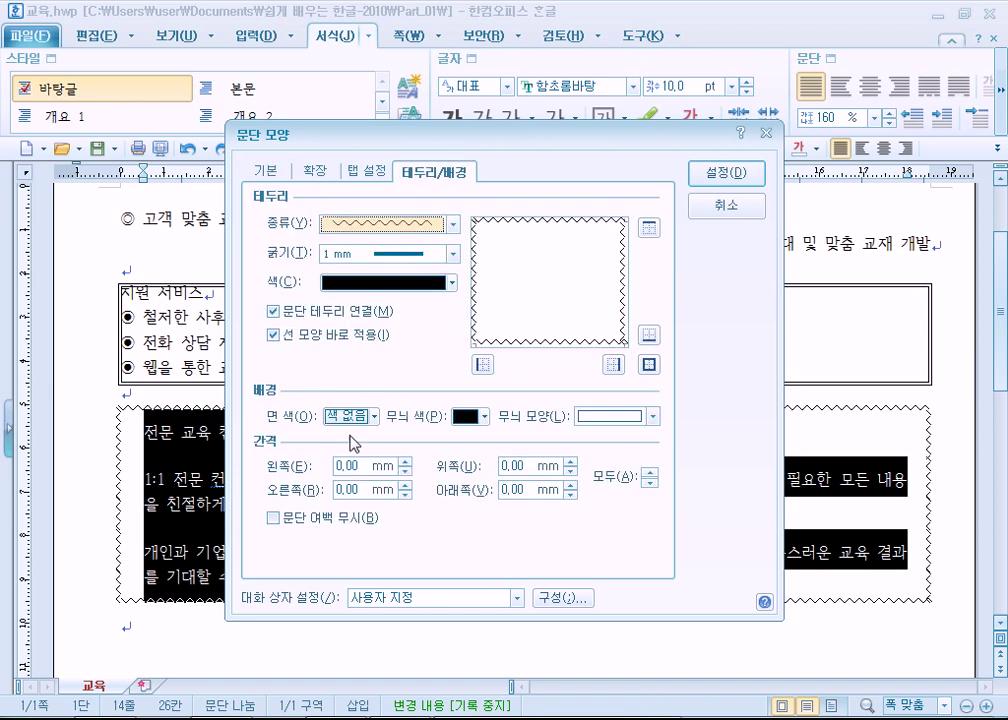
pyautogui.click(650, 472)
pyautogui.click(650, 472)
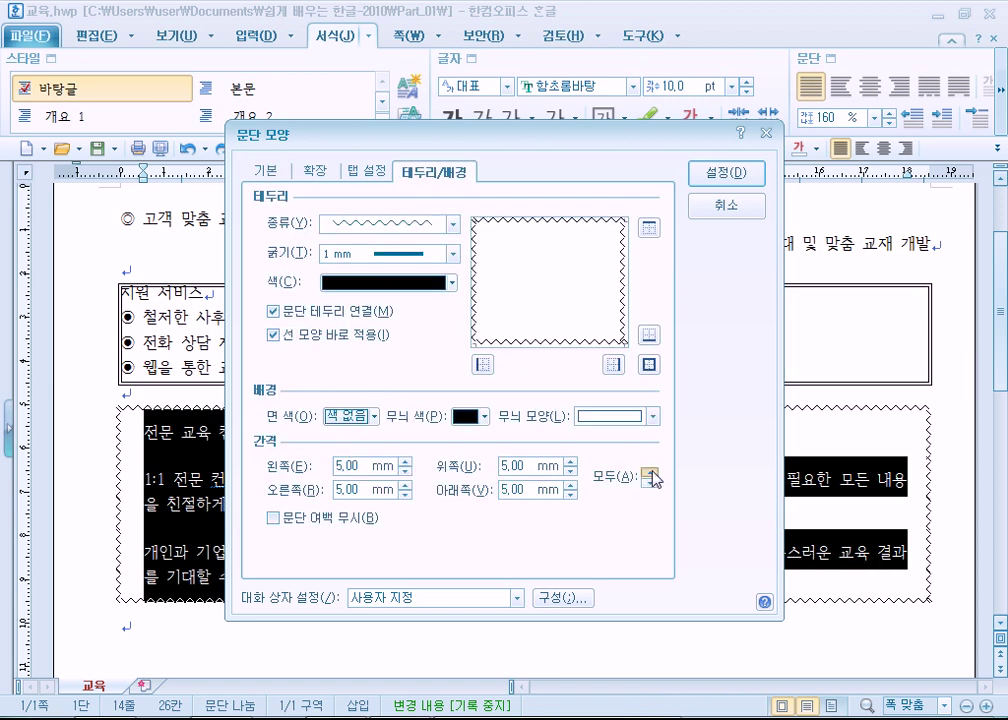
pyautogui.click(718, 178)
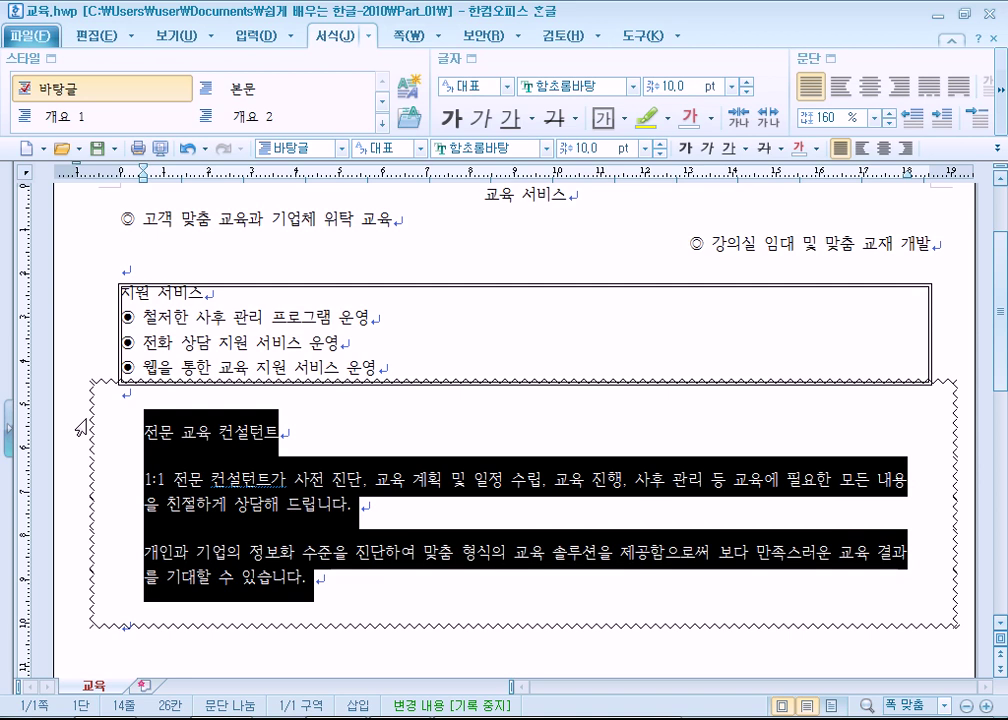
pyautogui.click(170, 495)
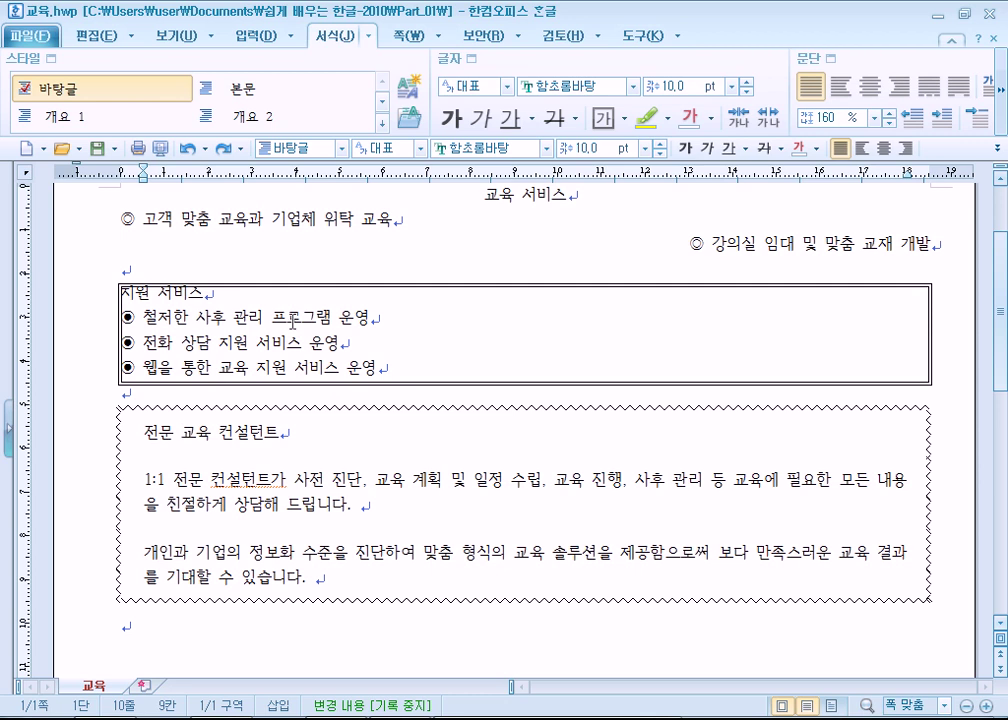
# - Check the page in print preview, return to editing and open 전시회.hwp from the Part_01 folder
pyautogui.click(160, 148)
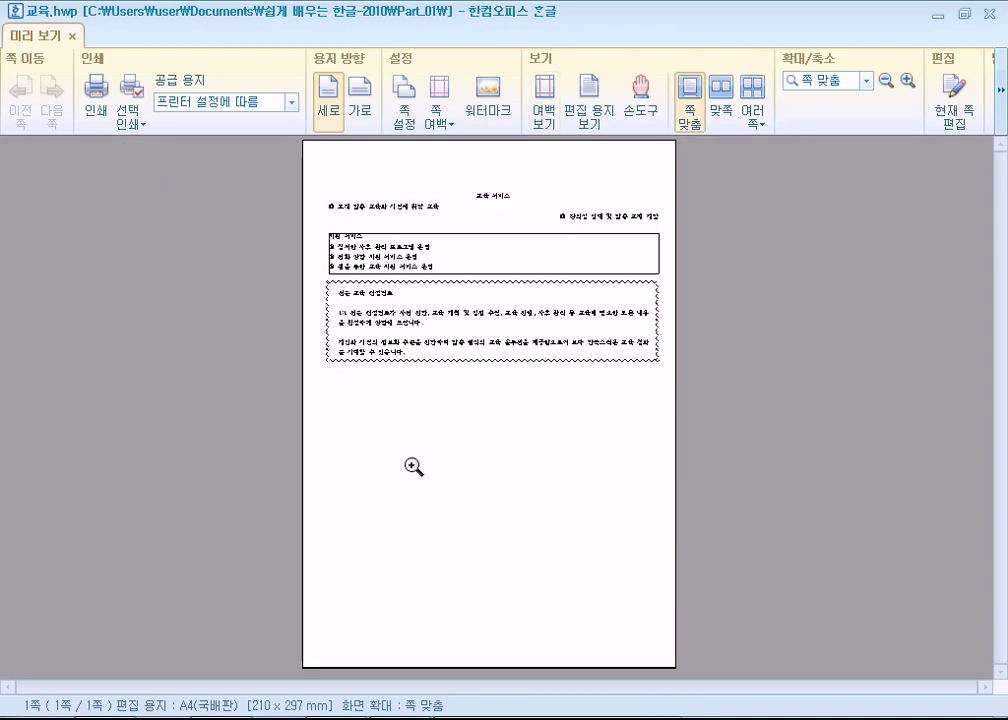
pyautogui.press('Escape')
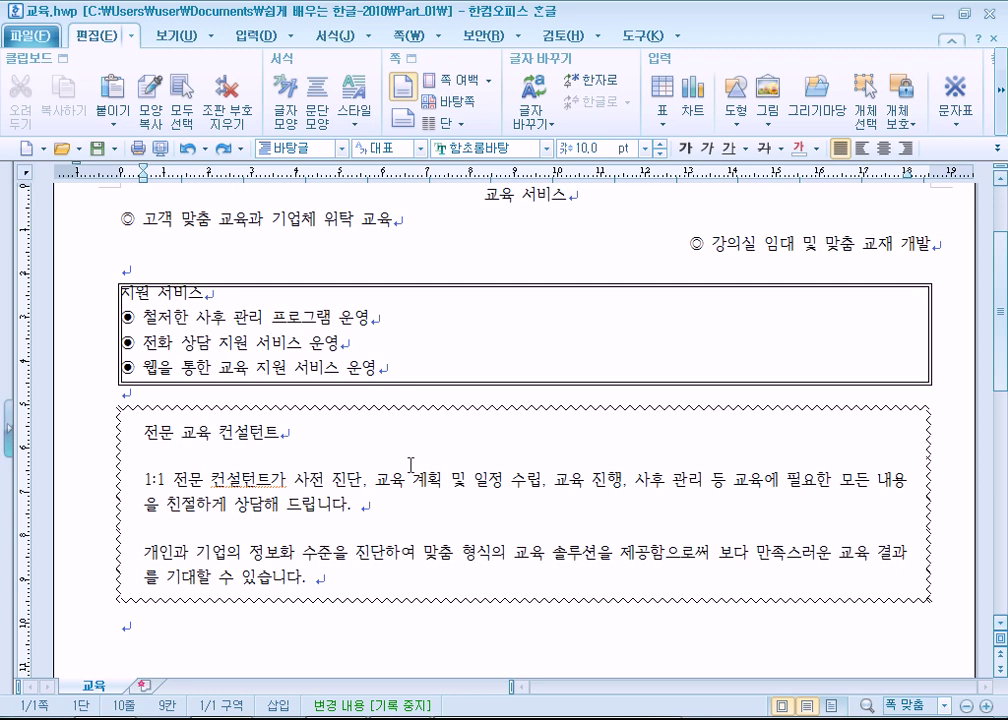
pyautogui.click(64, 149)
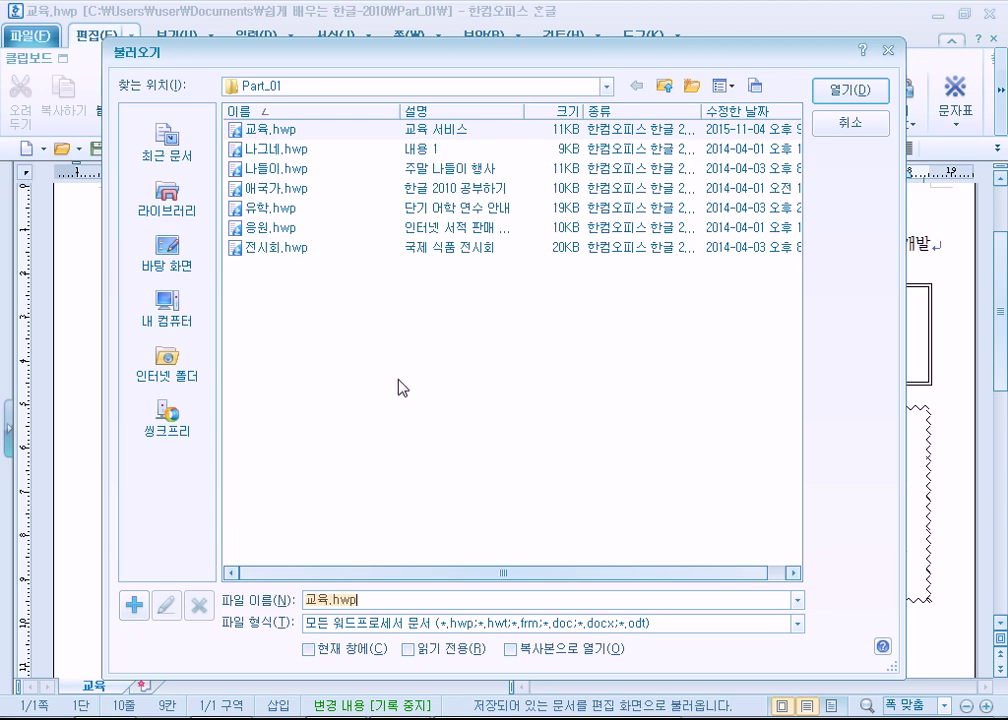
pyautogui.doubleClick(279, 250)
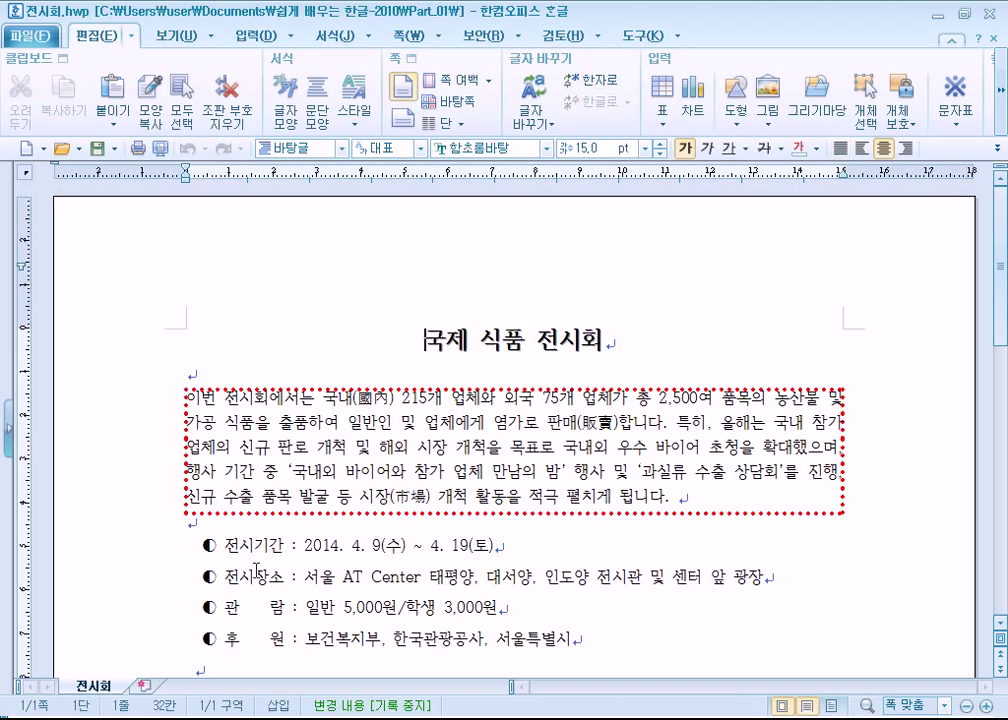
# - Try resetting all text in 전시회.hwp to the 바탕글 style, and undo it
pyautogui.scroll(-3, 255, 572)
pyautogui.tripleClick(121, 309)
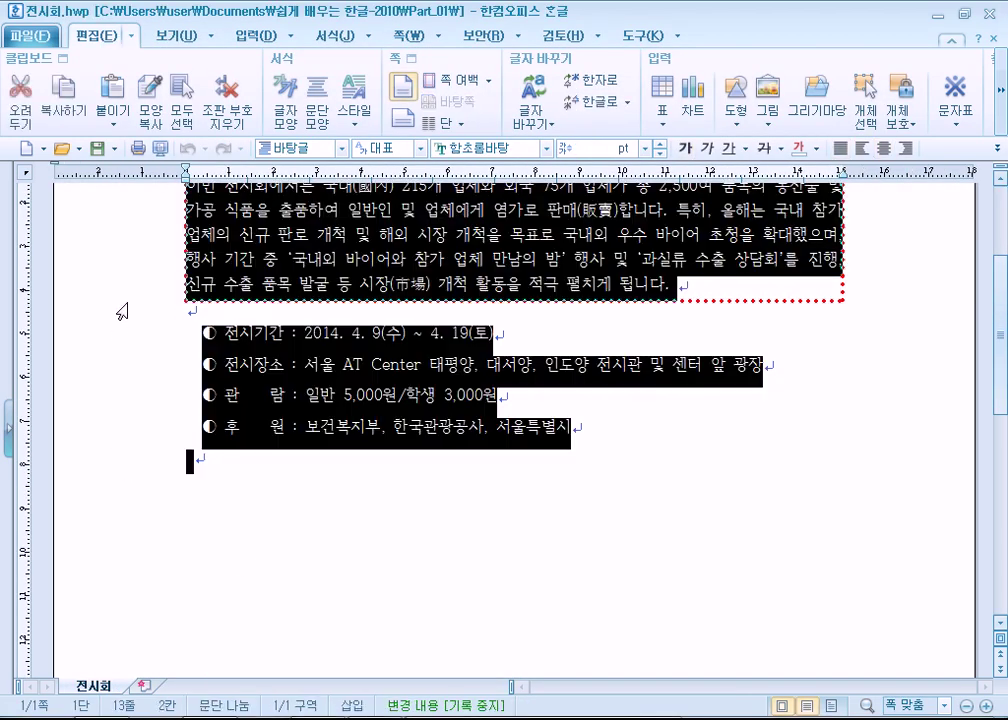
pyautogui.press('super')
pyautogui.press('Escape')
pyautogui.click(498, 396)
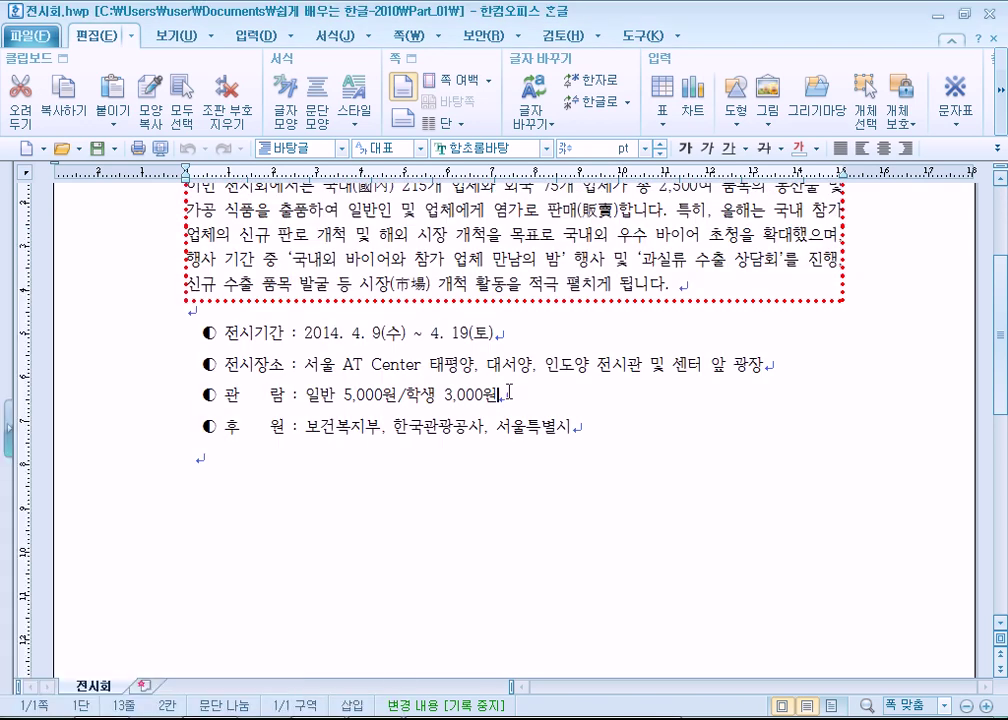
pyautogui.hotkey('ctrl', 'a')
pyautogui.hotkey('ctrl', '1')
pyautogui.press('Escape')
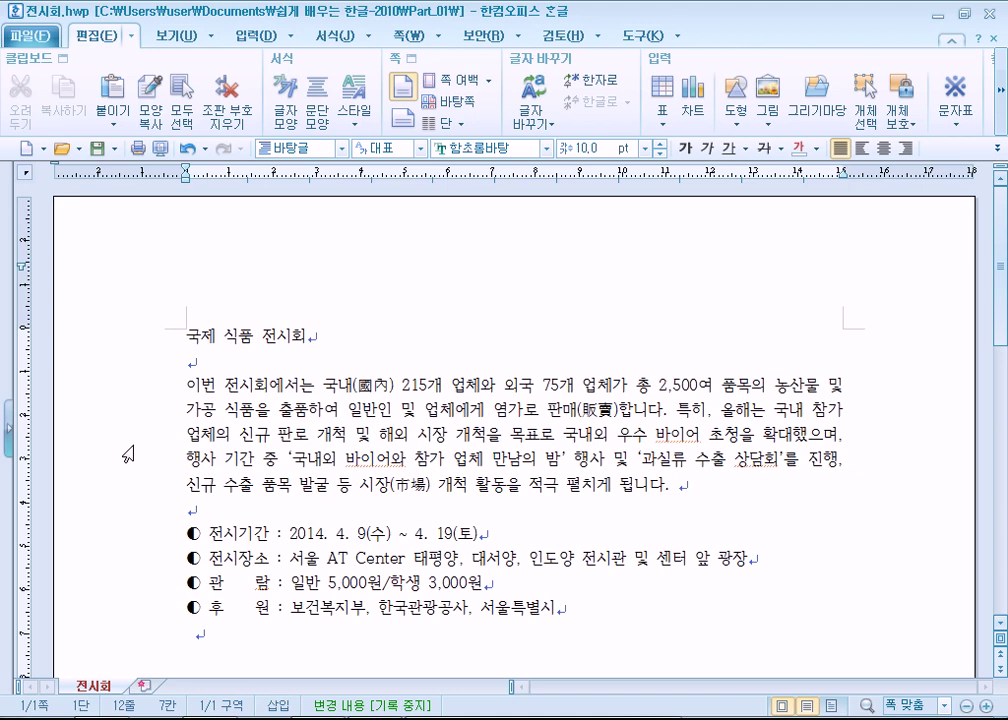
pyautogui.hotkey('ctrl', 'z')
# - Select the whole 전시회.hwp document and apply the 바탕글 style to strip its title, border and indent formatting
pyautogui.moveTo(200, 497); pyautogui.dragTo(218, 525)
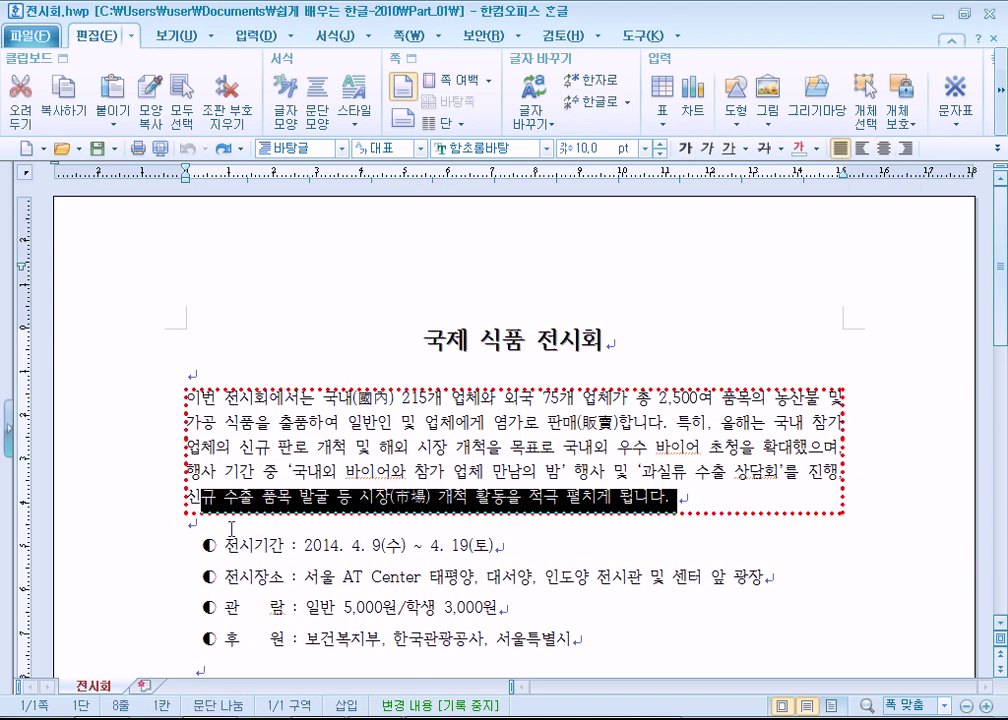
pyautogui.click(372, 545)
pyautogui.scroll(-3, 560, 560)
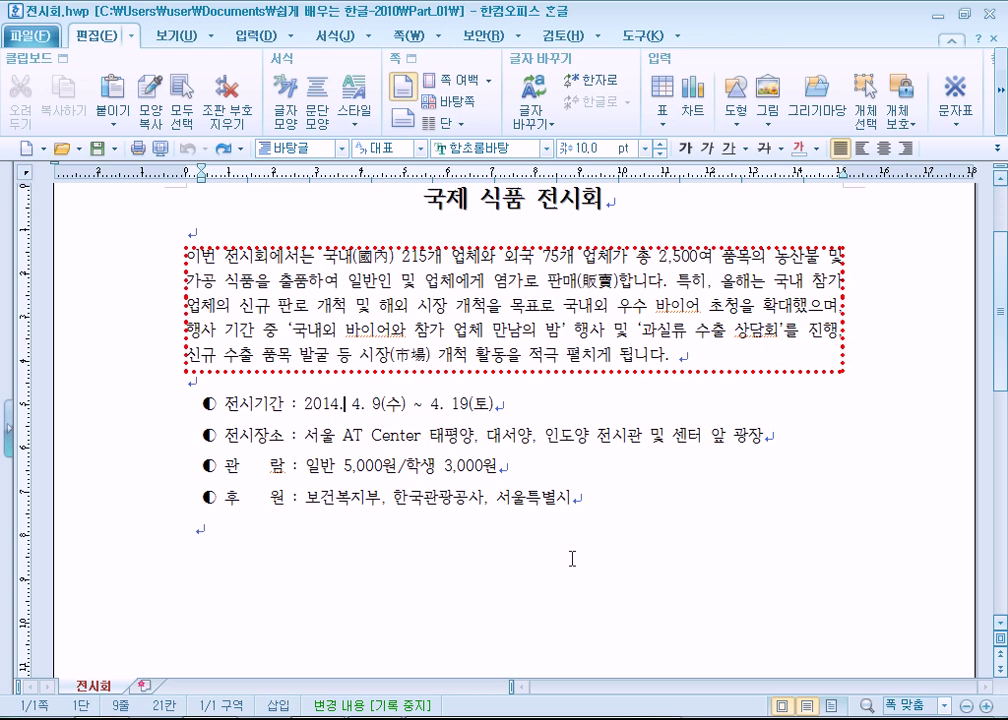
pyautogui.tripleClick(82, 289)
pyautogui.hotkey('ctrl', '1')
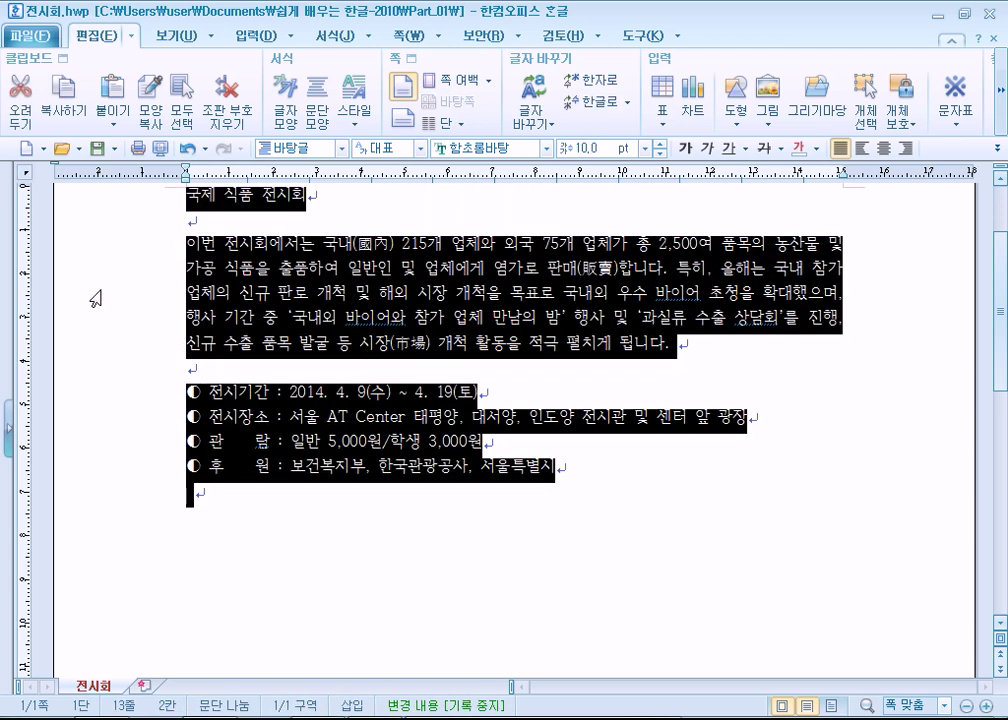
pyautogui.scroll(1, 160, 300)
pyautogui.click(205, 415)
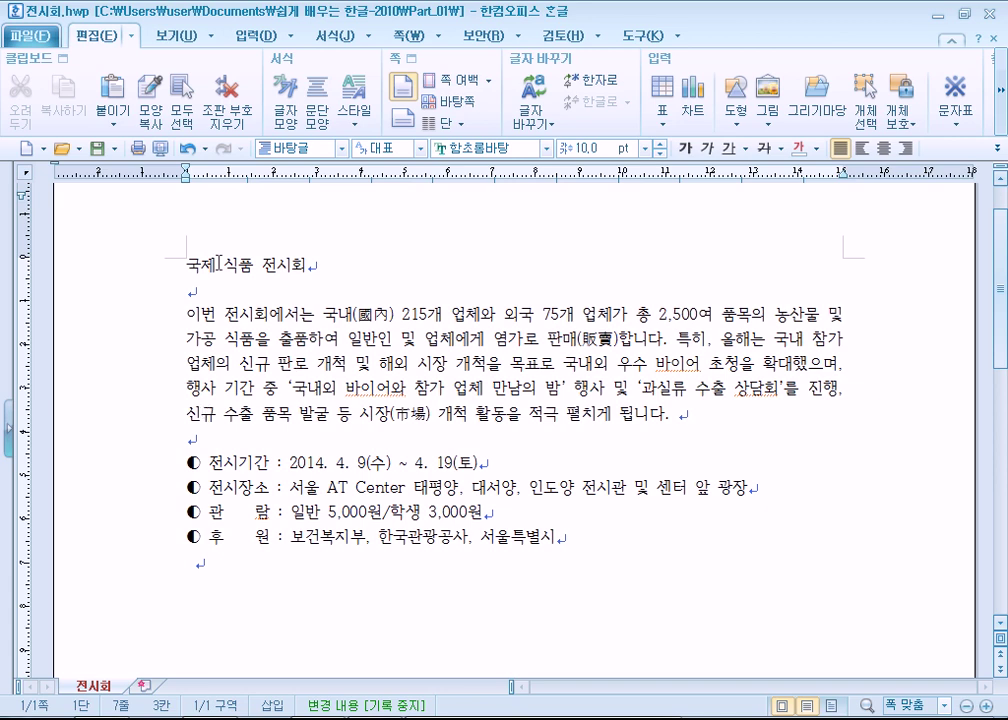
pyautogui.moveTo(186, 265); pyautogui.dragTo(329, 265)
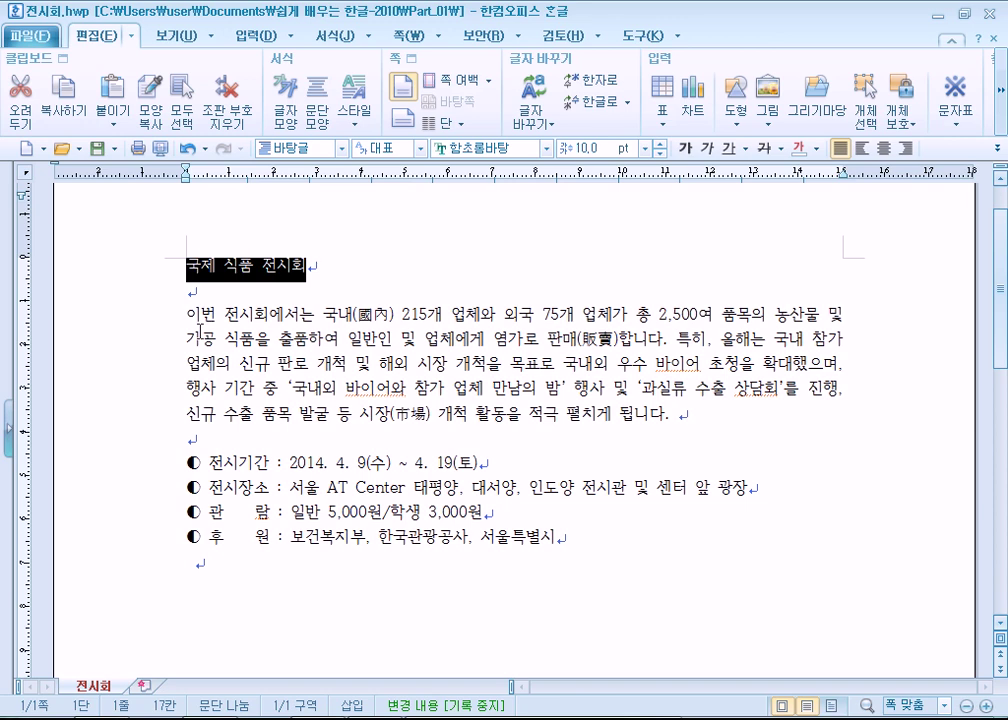
pyautogui.click(219, 363)
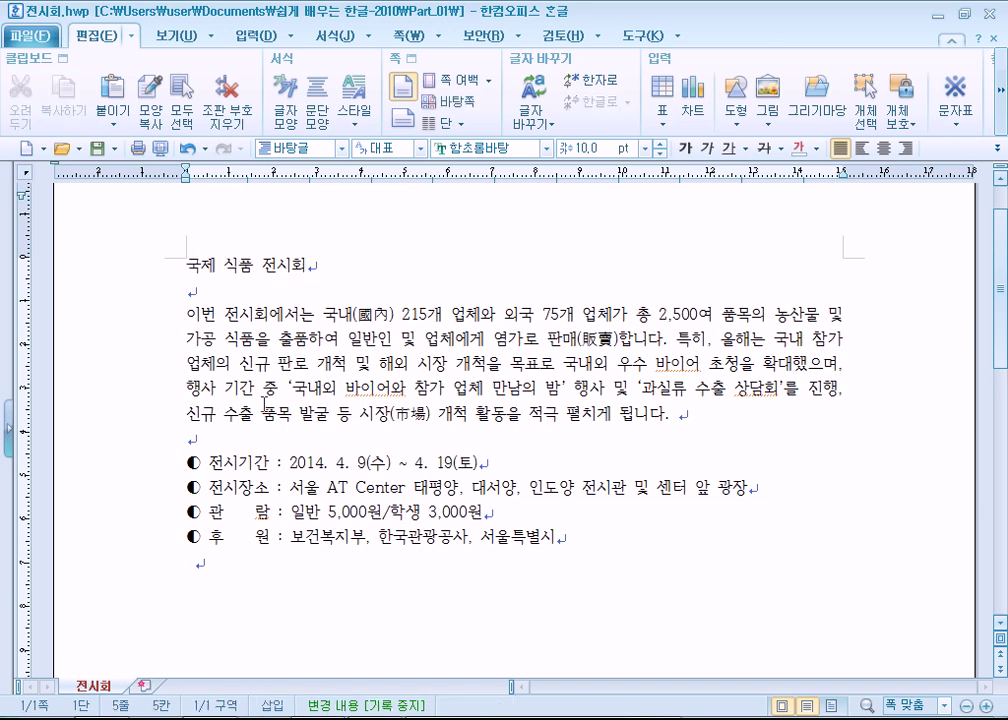